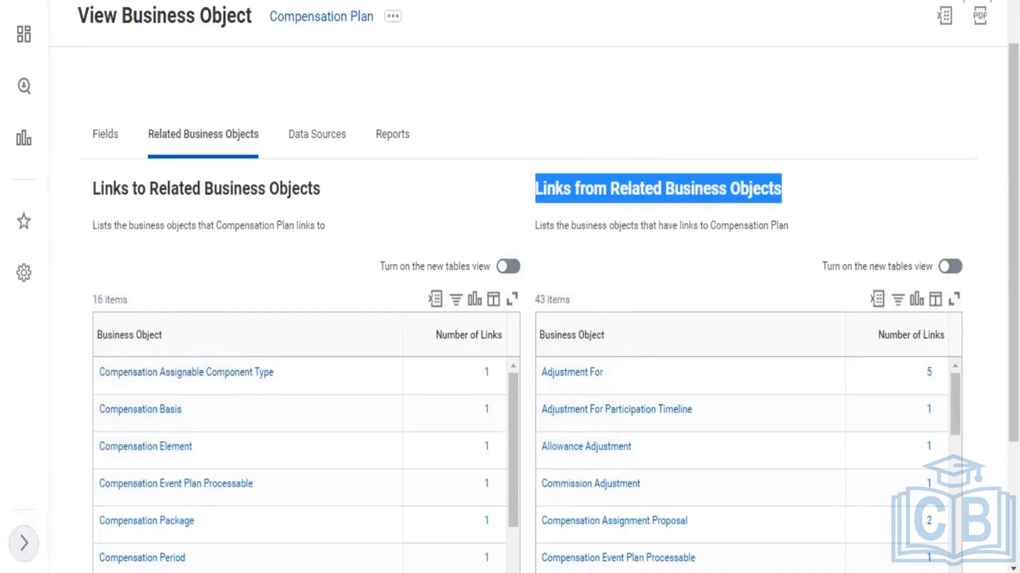
Switch to the Reporting workbook in Excel and widen column B on sheet 27.03 to roughly ten times its width.
key("alt+Tab")
left_click(475, 273)
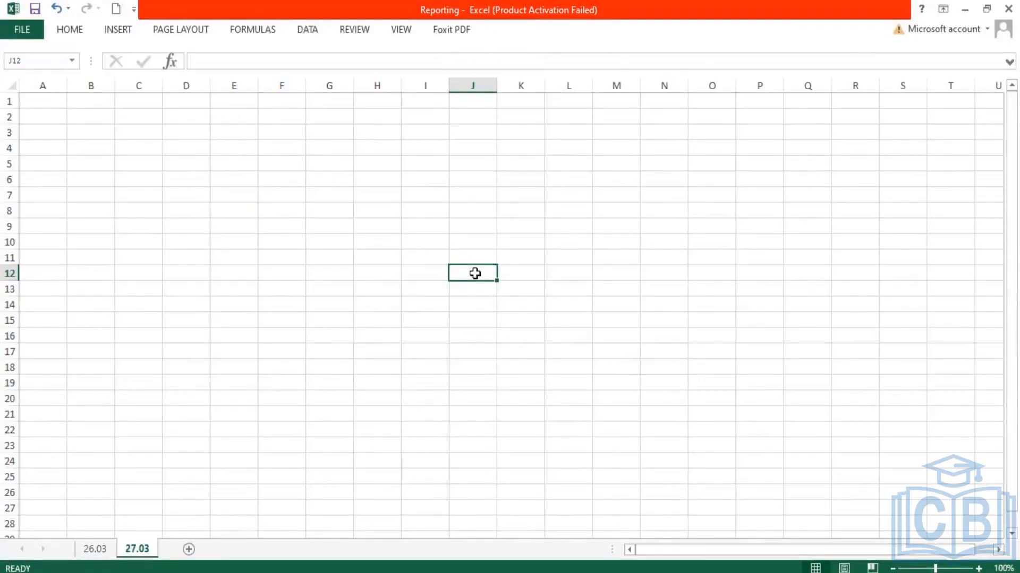
key("Up")
key("Up")
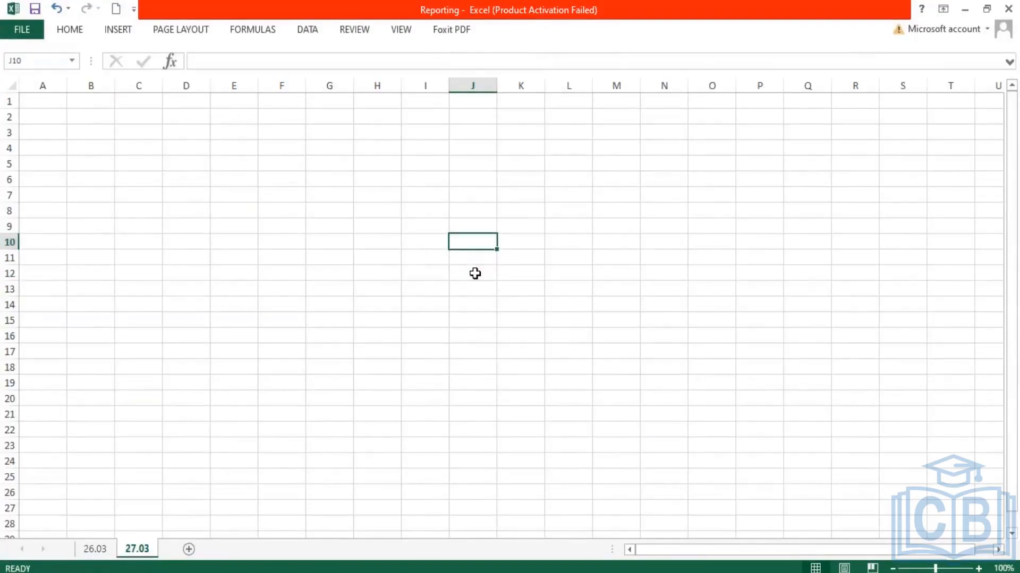
left_click_drag(116, 87, 545, 114)
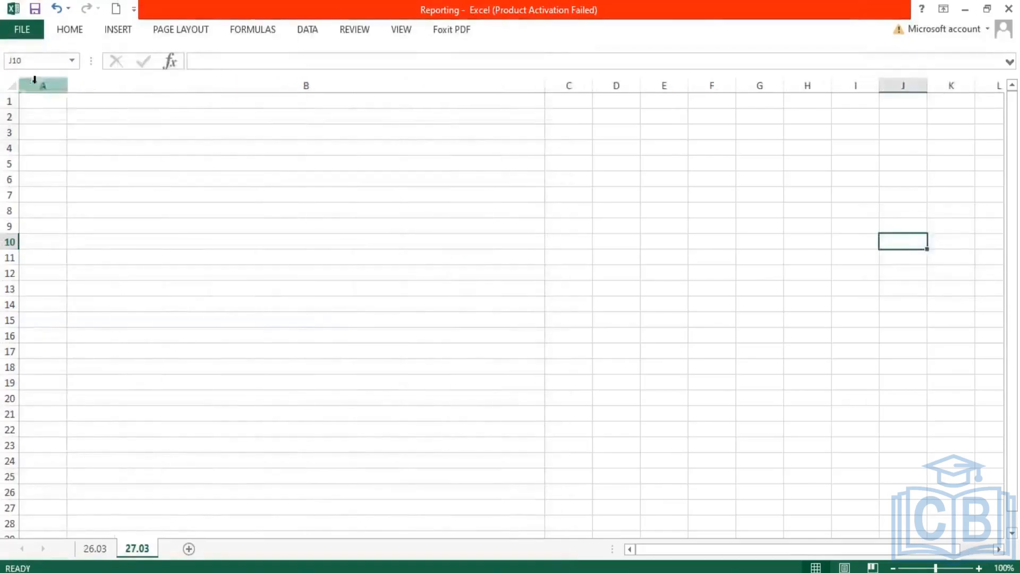
Turn on text wrapping for columns A and B, and make column A bold.
left_click_drag(39, 85, 151, 90)
left_click(69, 30)
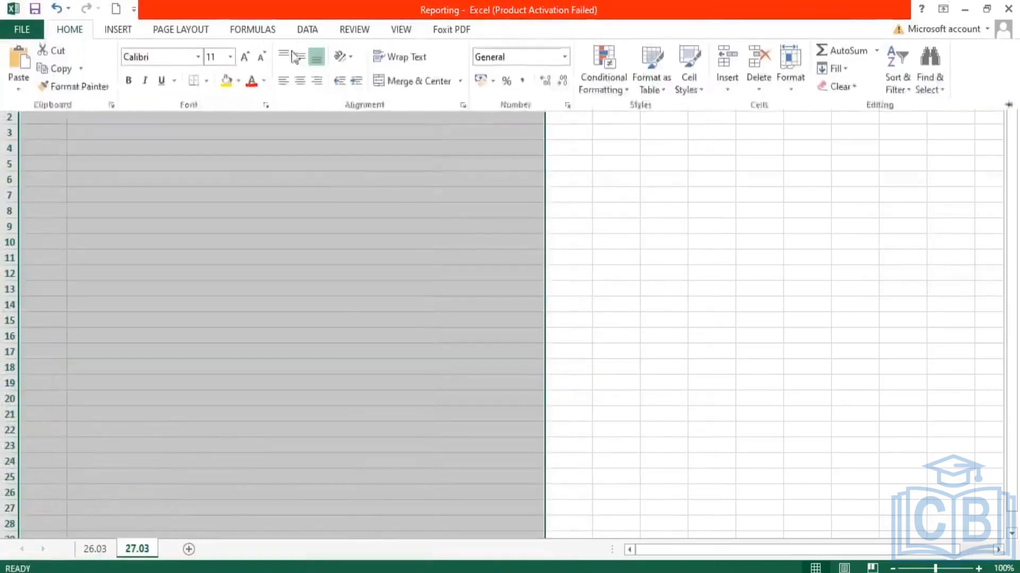
left_click(401, 57)
left_click(226, 145)
left_click(48, 85)
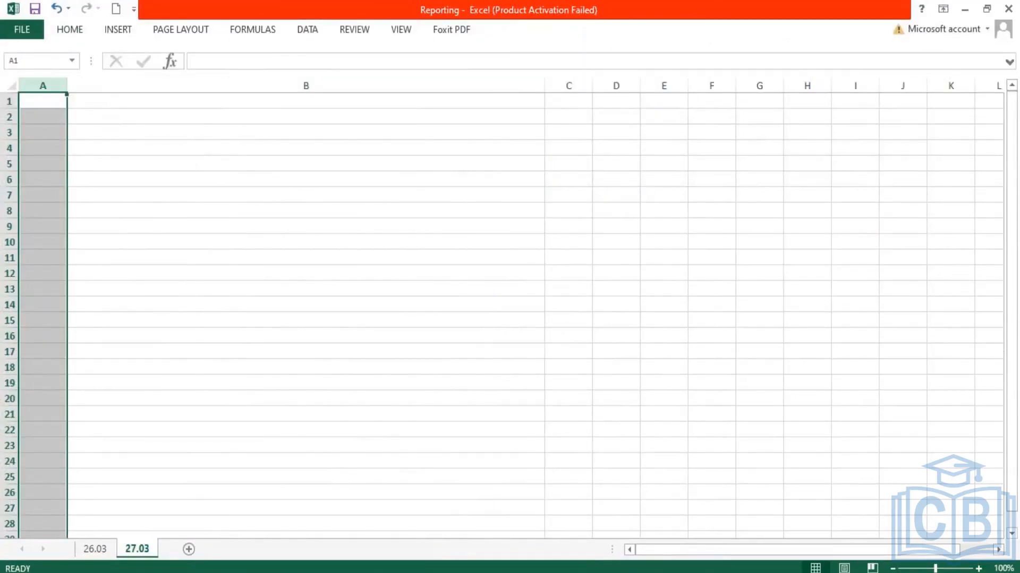
Set the font size of columns A and B to 12.
left_click(106, 105)
type("1.")
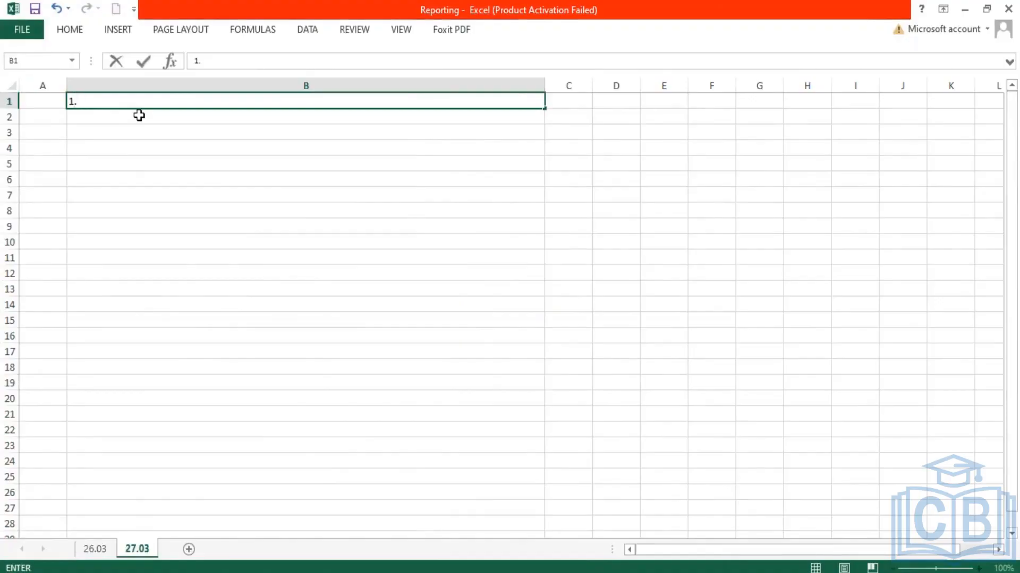
left_click_drag(43, 84, 133, 88)
left_click(72, 30)
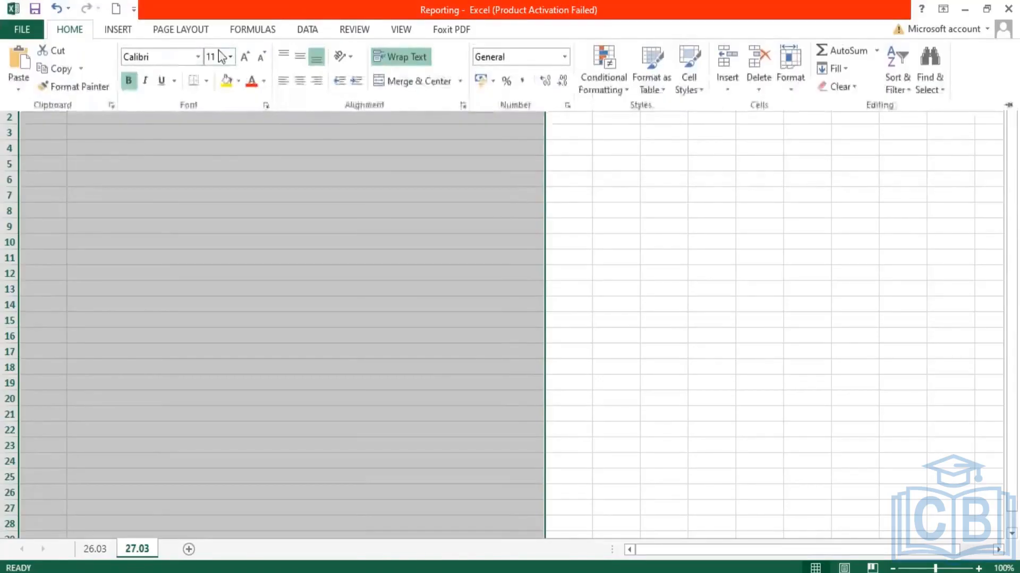
left_click(218, 62)
type("12")
key("Return")
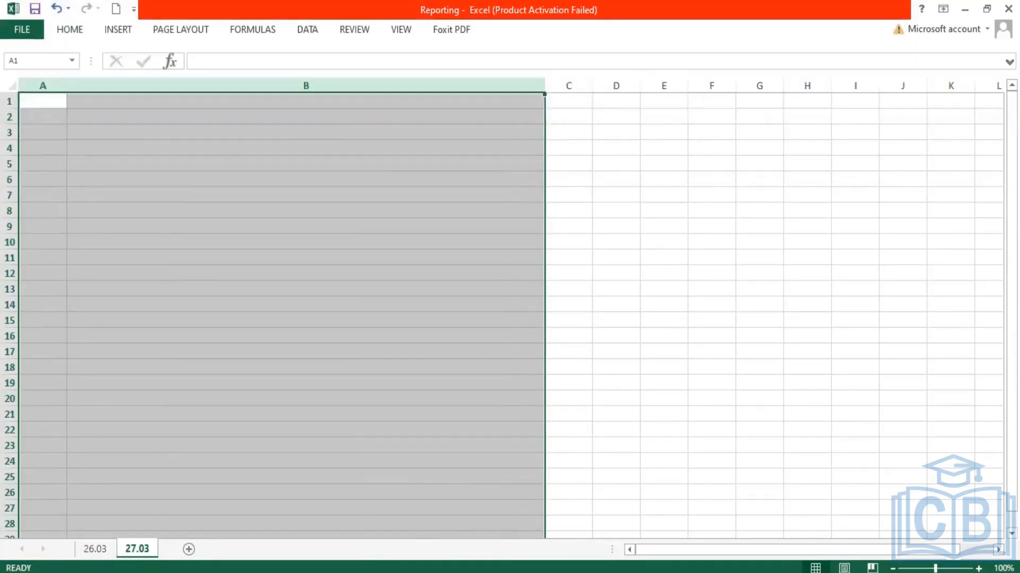
Enter two lines in cell B1: "1. Get all workers and their plan details" and "2. Get all plans and their associated workers".
left_click(132, 180)
left_click(99, 98)
type("1.")
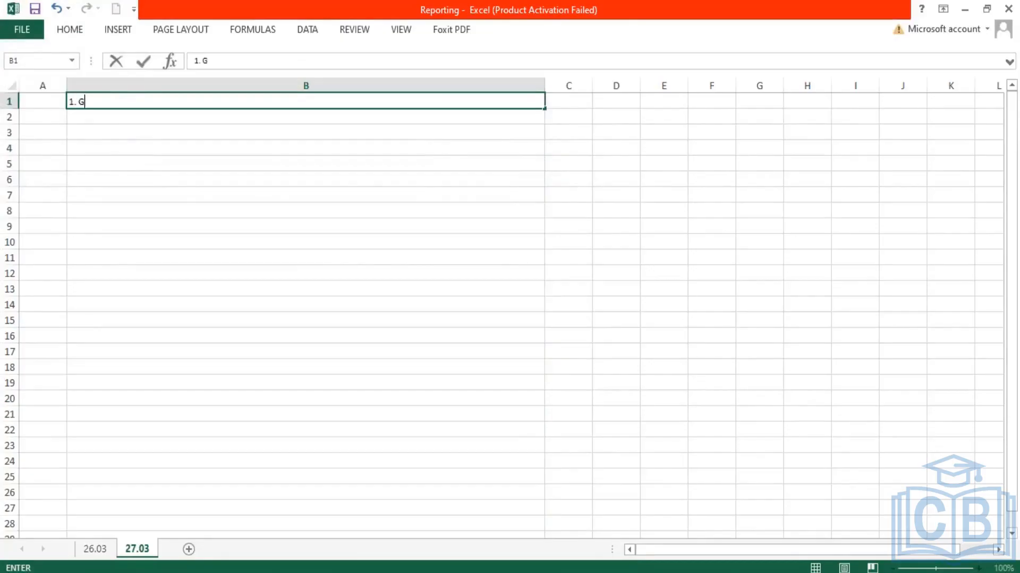
type(" Get all worker")
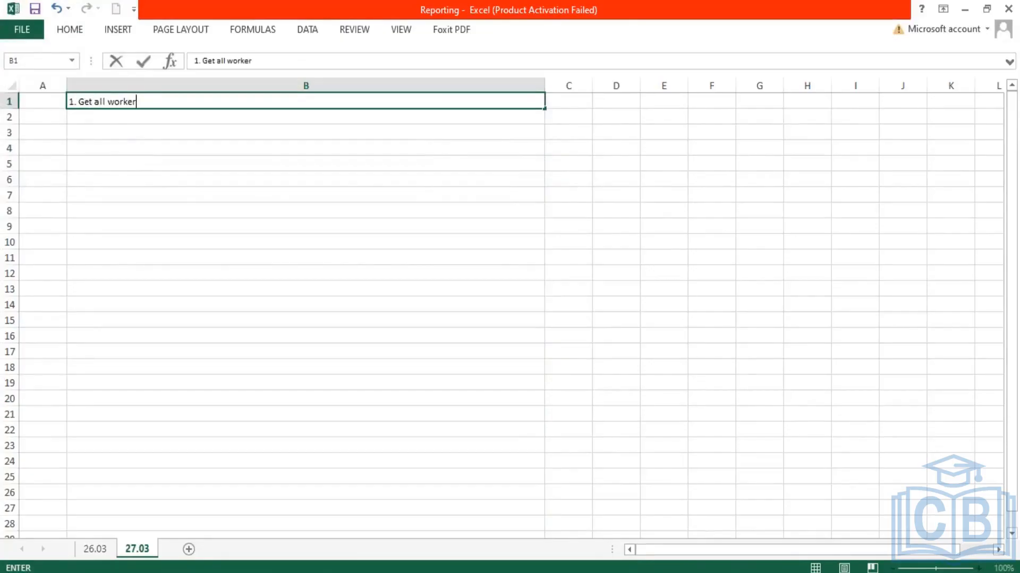
type("s and their pla")
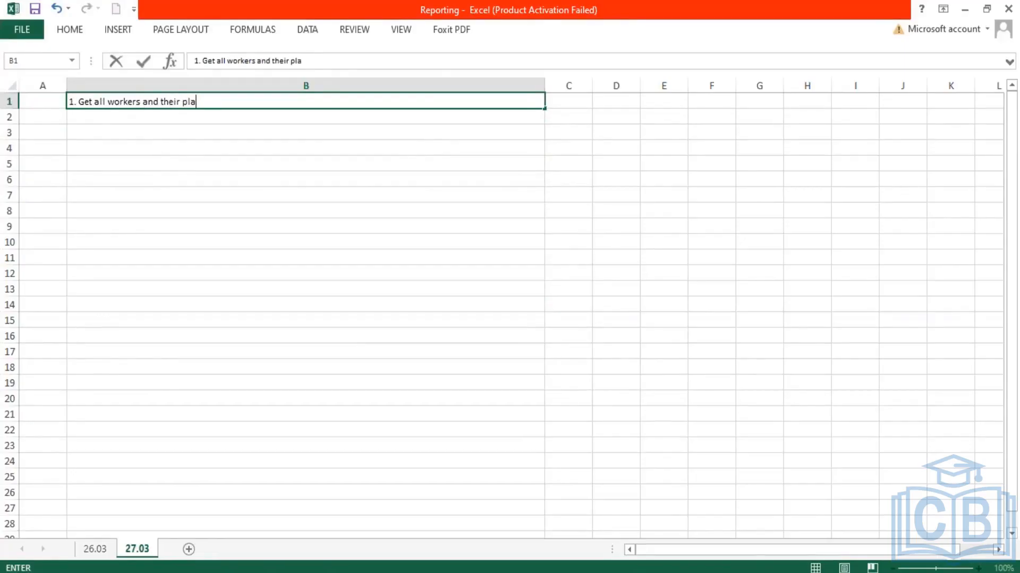
type("n details")
key("alt+Return")
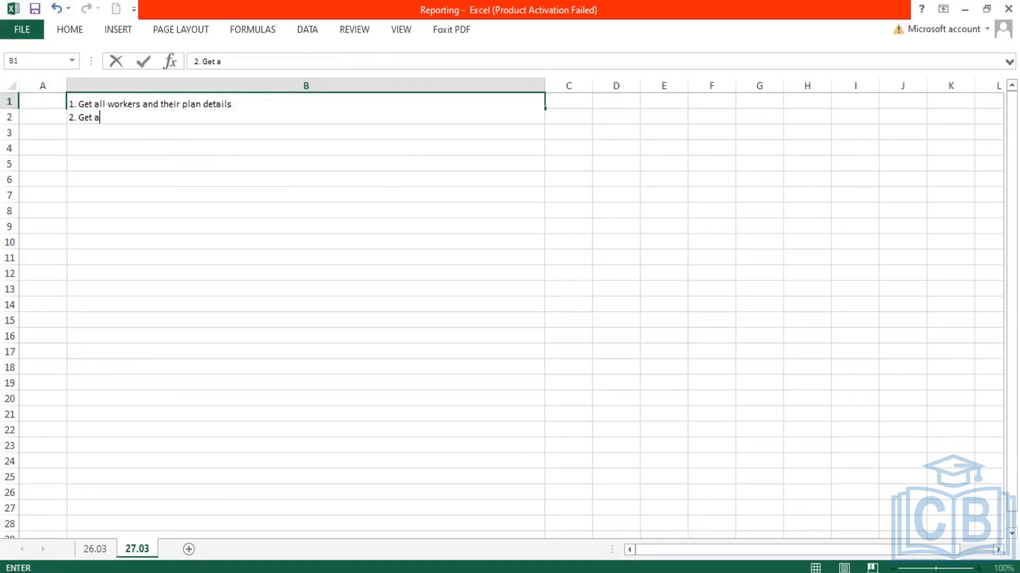
type("2. Get all plans and ")
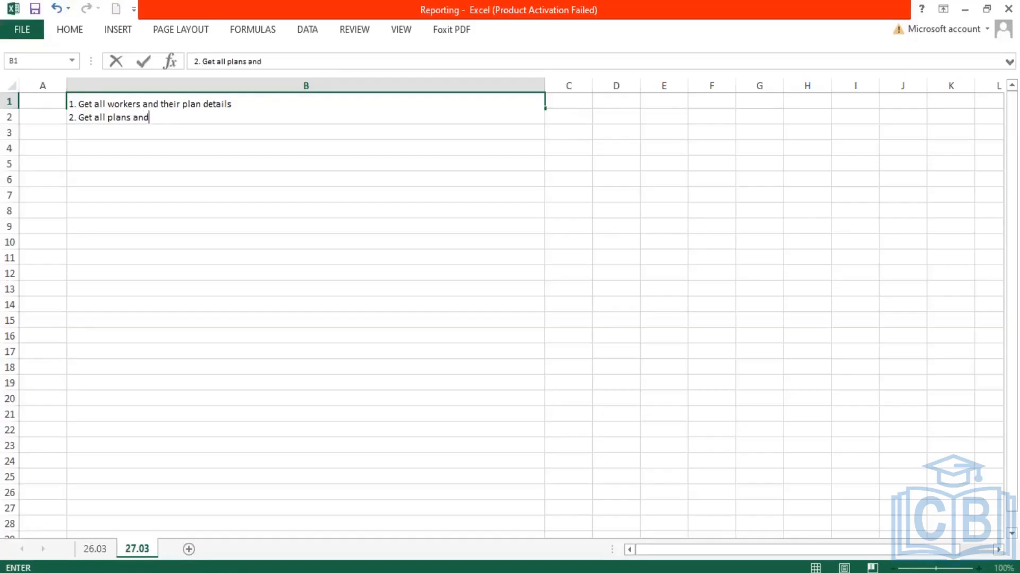
type("their associated workers")
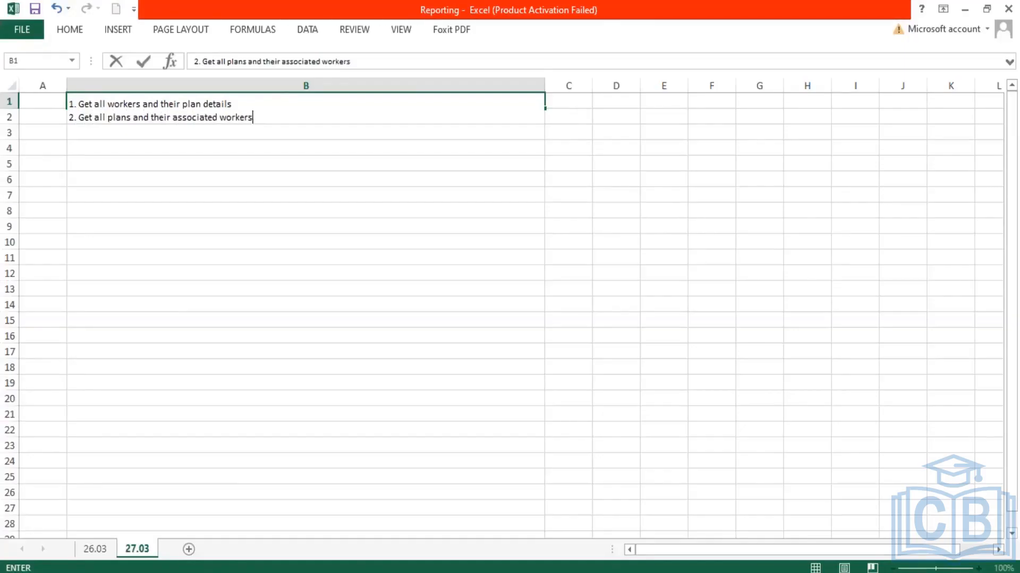
key("Return")
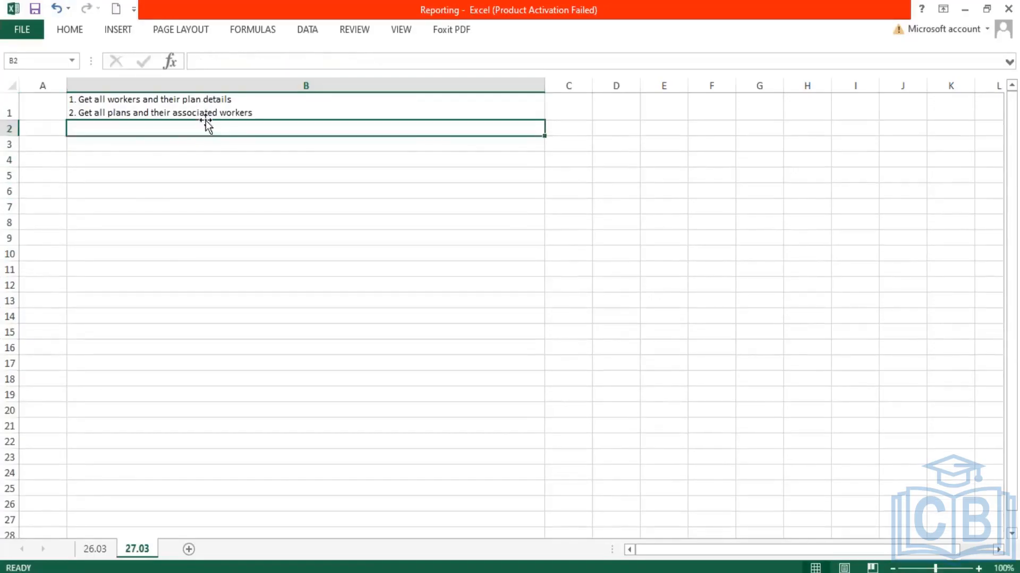
Enter the example row Emp1, Salry Plan, Car and Mobilr in cells C3 to F3.
left_click(574, 147)
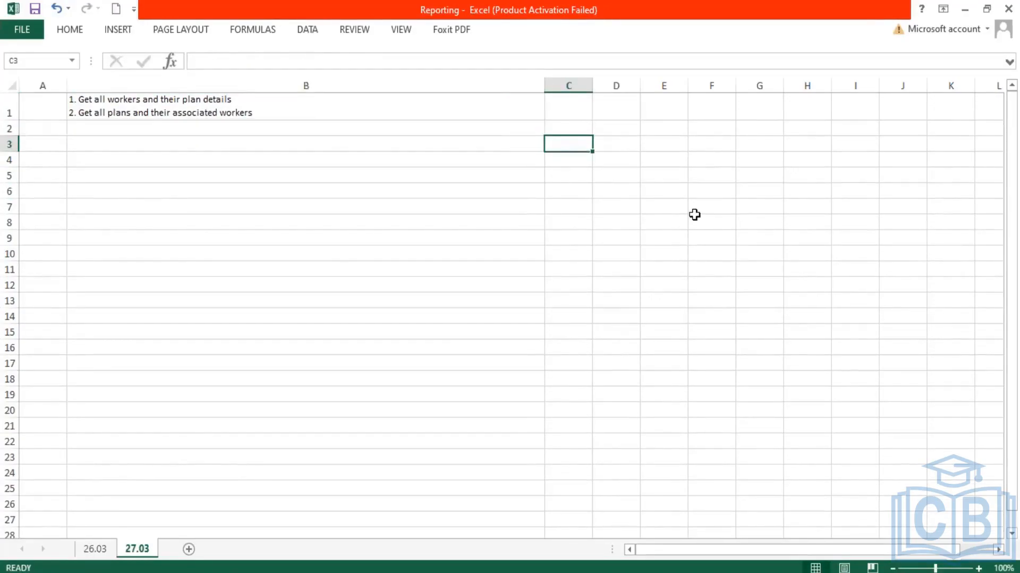
type("Emp1")
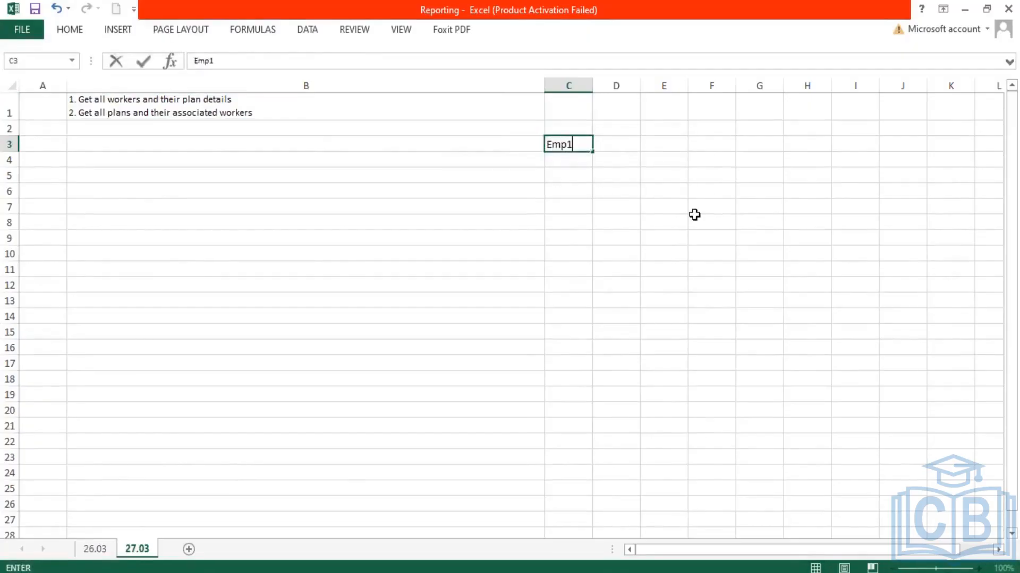
key("Tab")
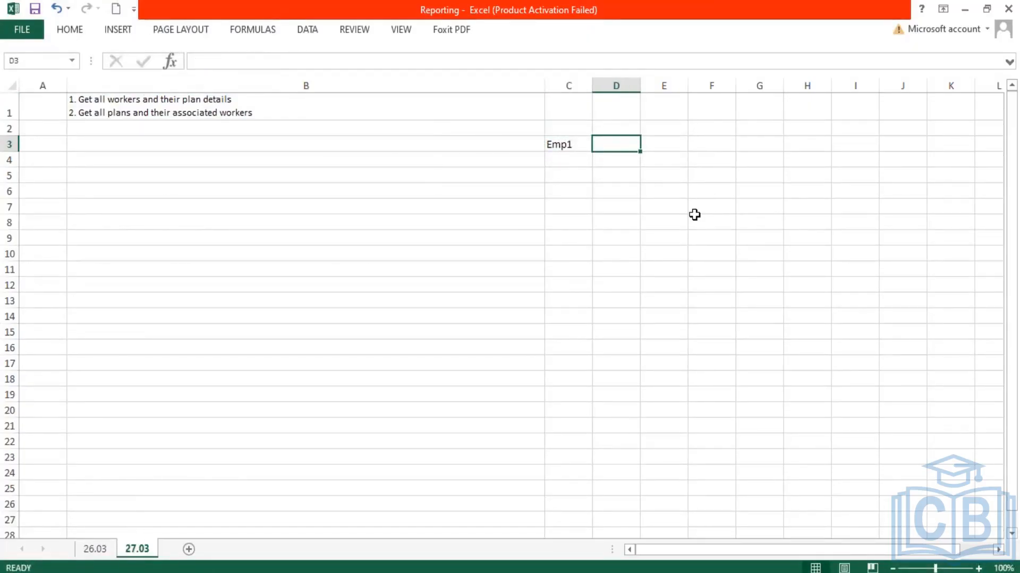
type("Salry")
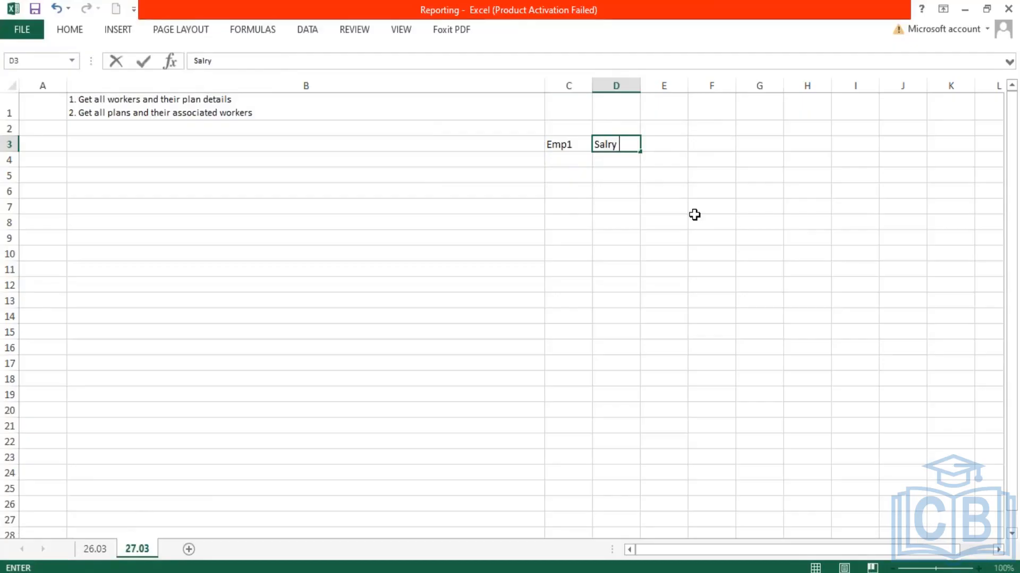
type(" Plan")
key("Tab")
type("Car")
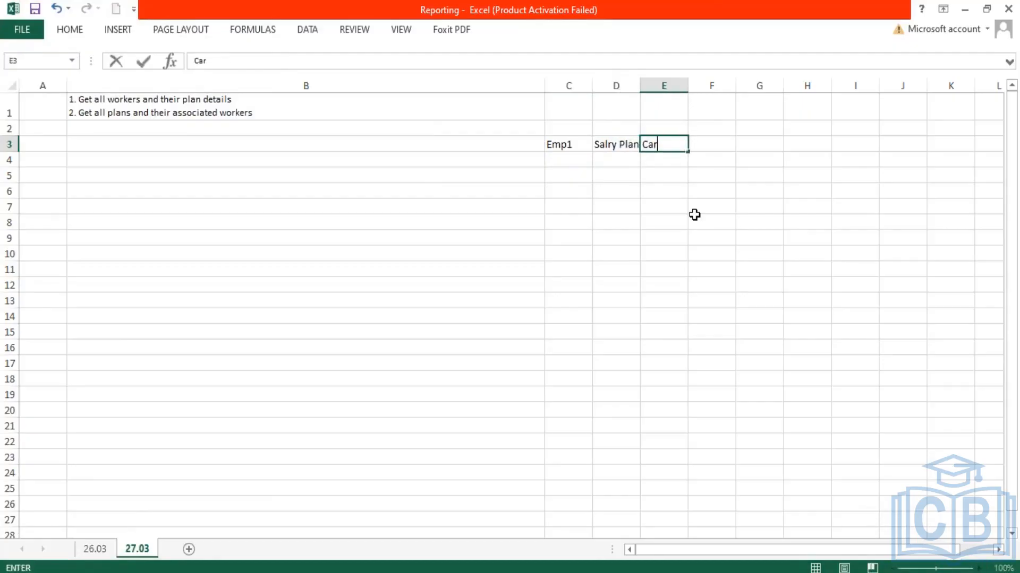
key("Tab")
type("Mo")
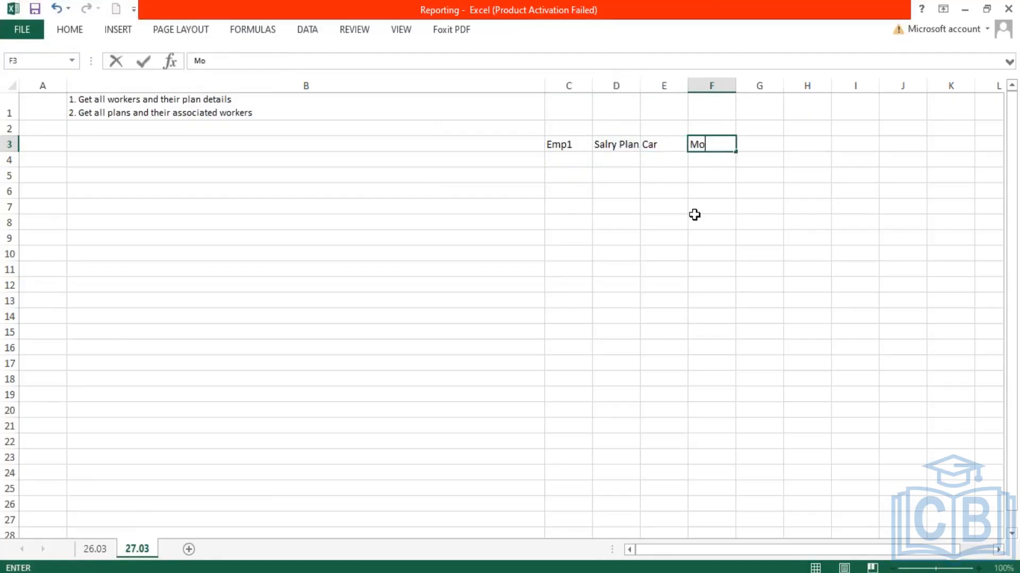
key("Return")
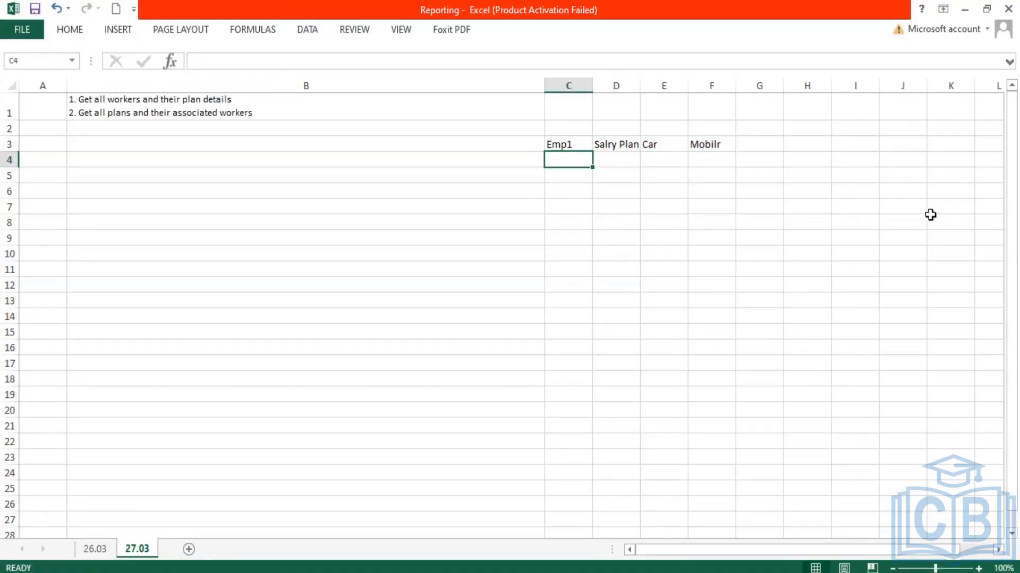
Correct the spelling in cell F3 to Mobile.
double_click(725, 148)
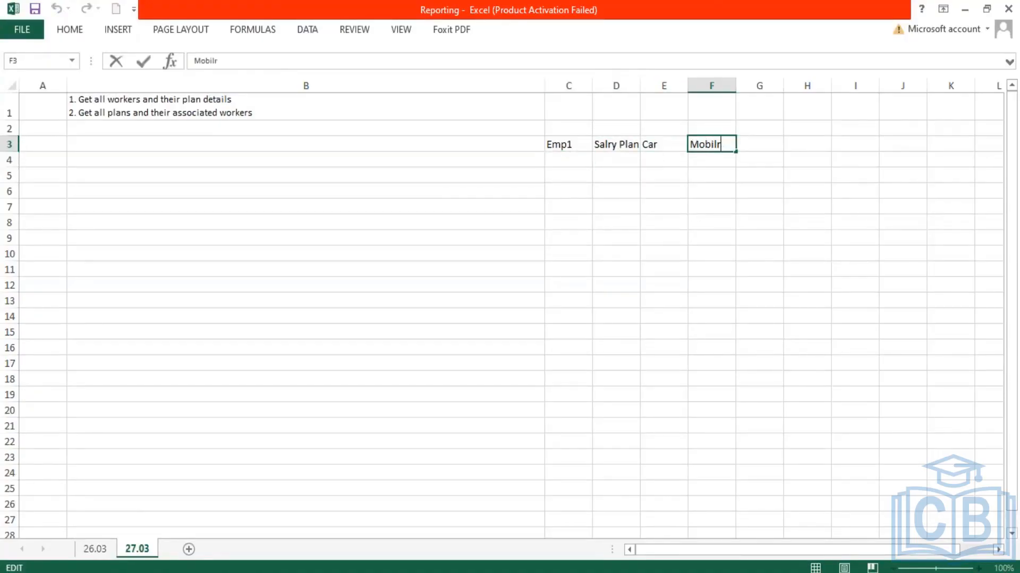
key("BackSpace")
type("e")
key("Return")
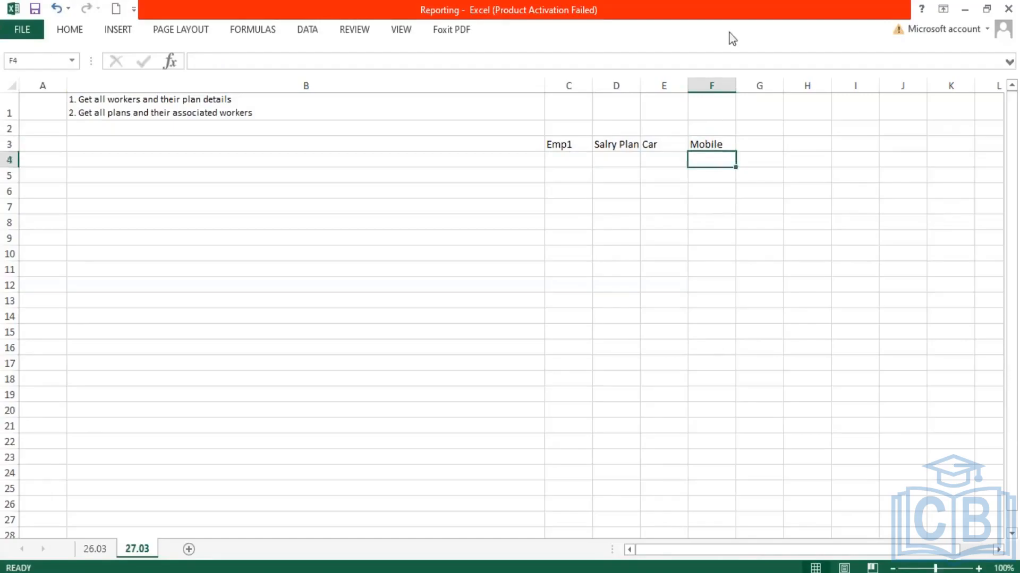
Enter "PBO: Worker" in cell H3 and fit column H to its content.
left_click(815, 145)
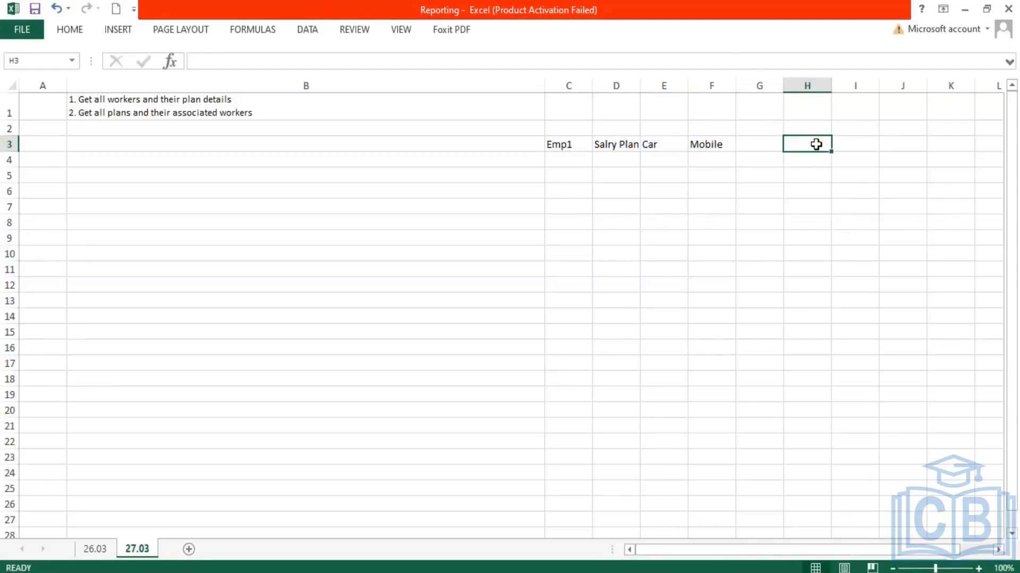
type("PBO: ")
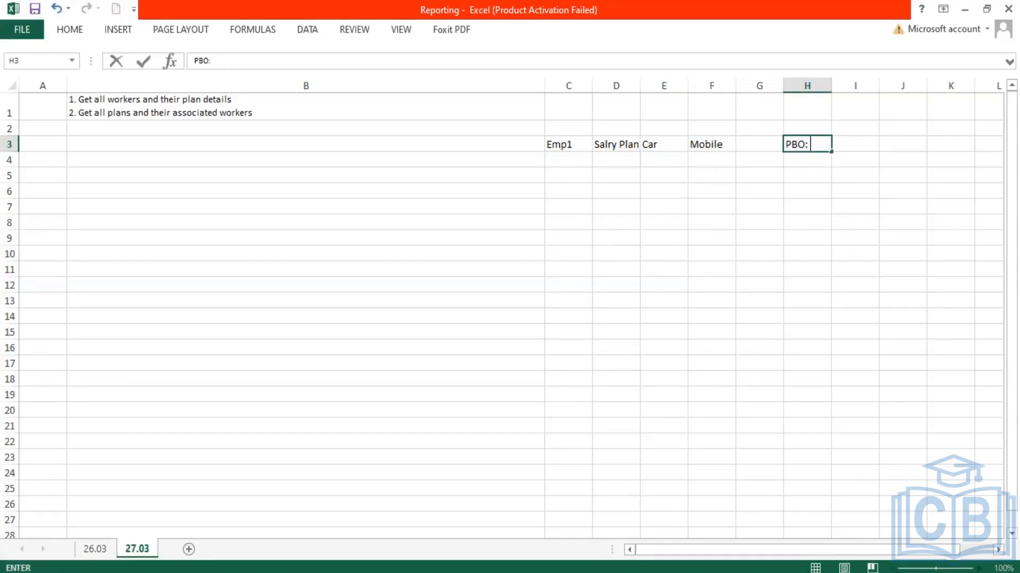
type("Worker")
key("Return")
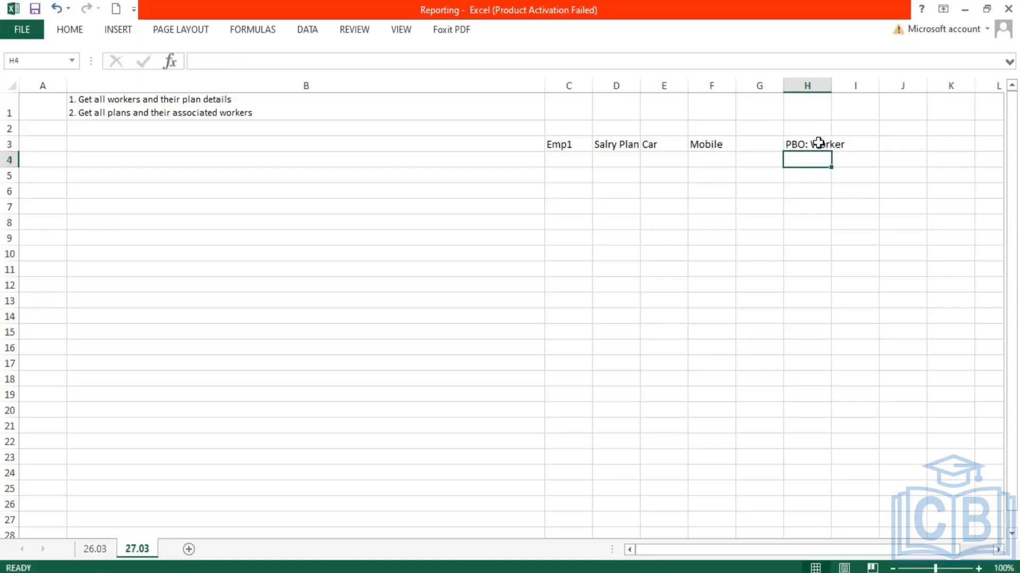
double_click(831, 85)
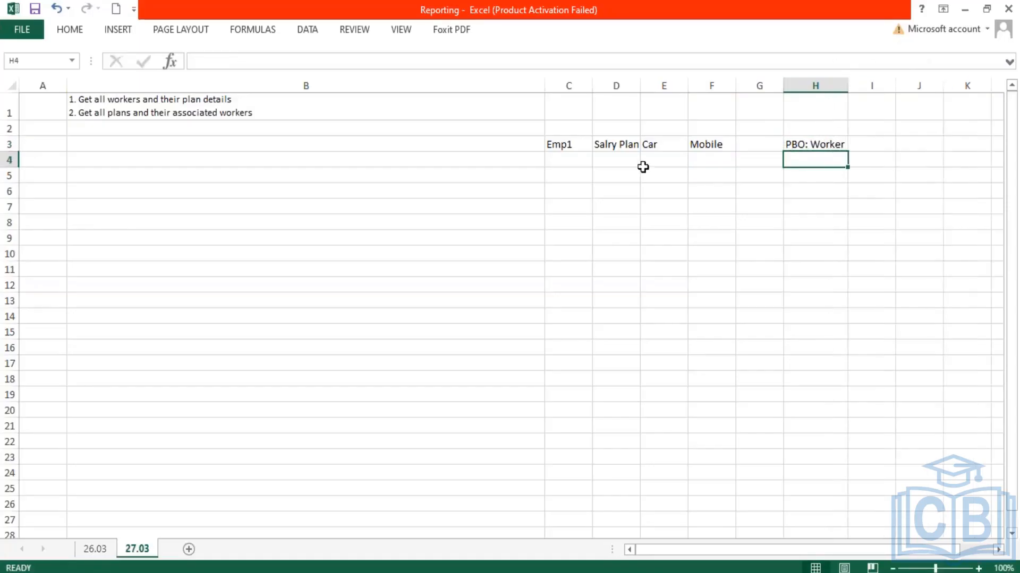
Enter "RBO: Comp Plan" in cell I3 and fit column I to its content.
left_click_drag(610, 142, 712, 143)
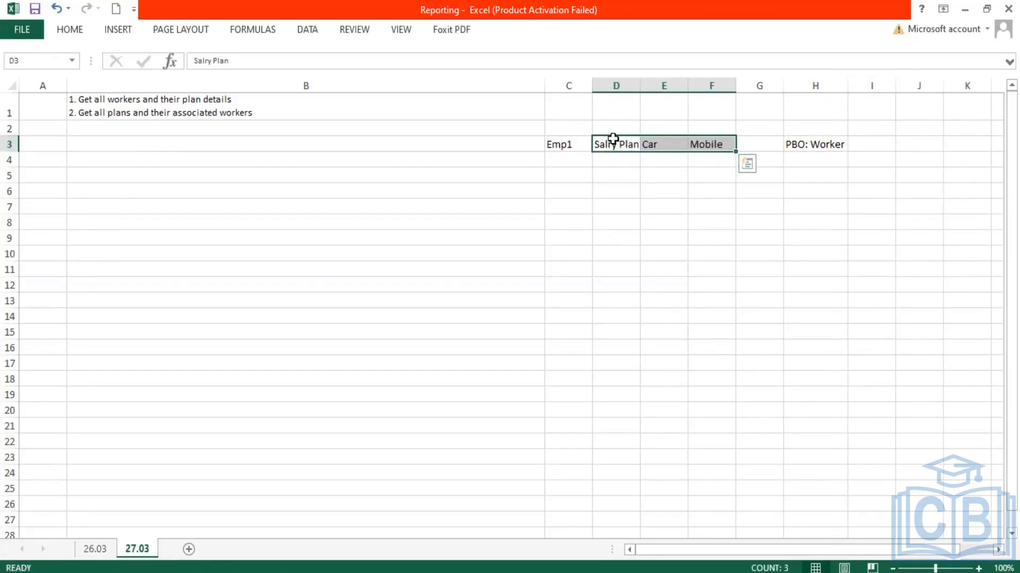
left_click(854, 144)
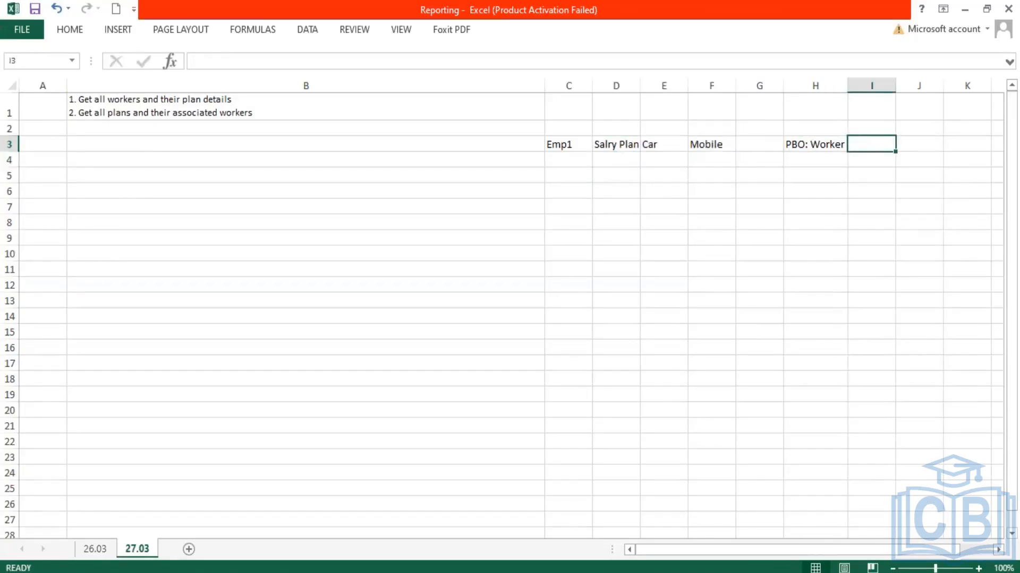
type("RBO")
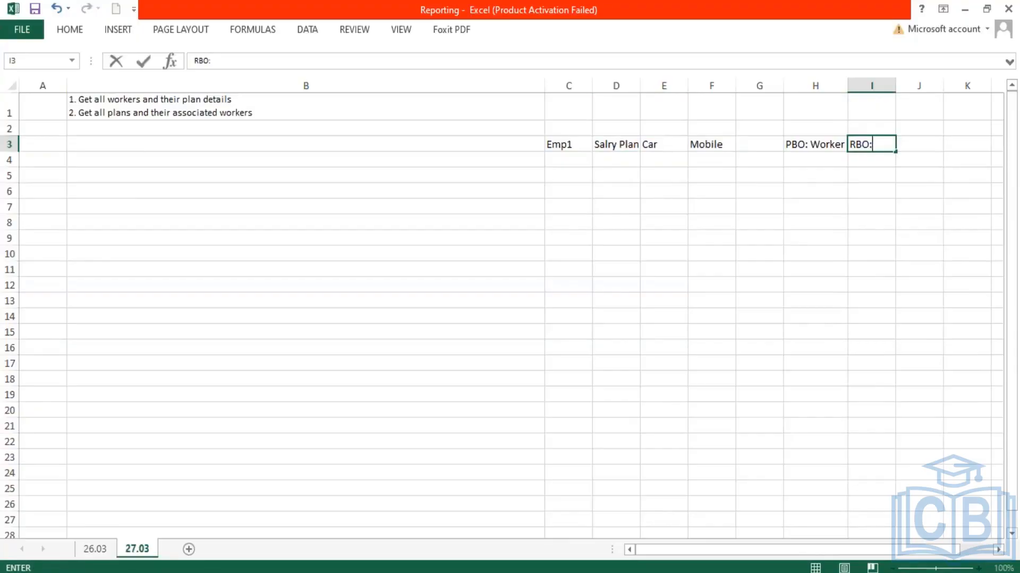
type(": Comp Plan")
key("Return")
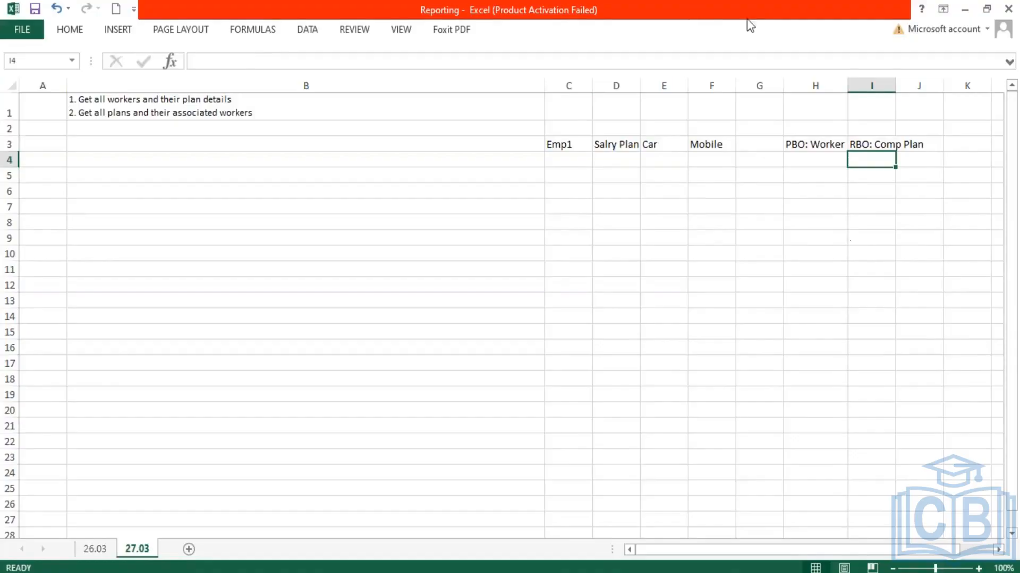
double_click(895, 85)
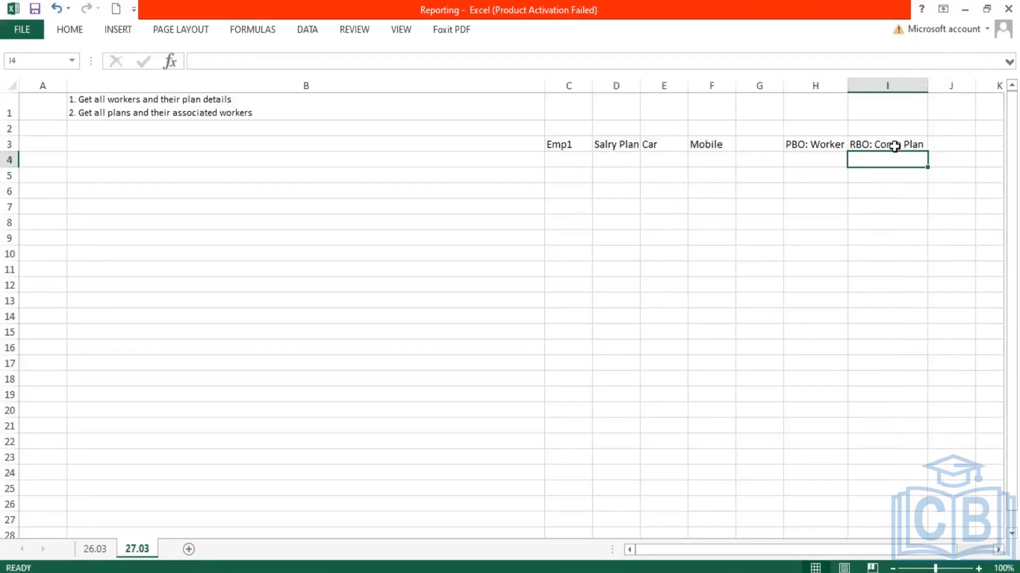
Switch back to Workday and show the fields of the Compensation Plan business object.
left_click(897, 144)
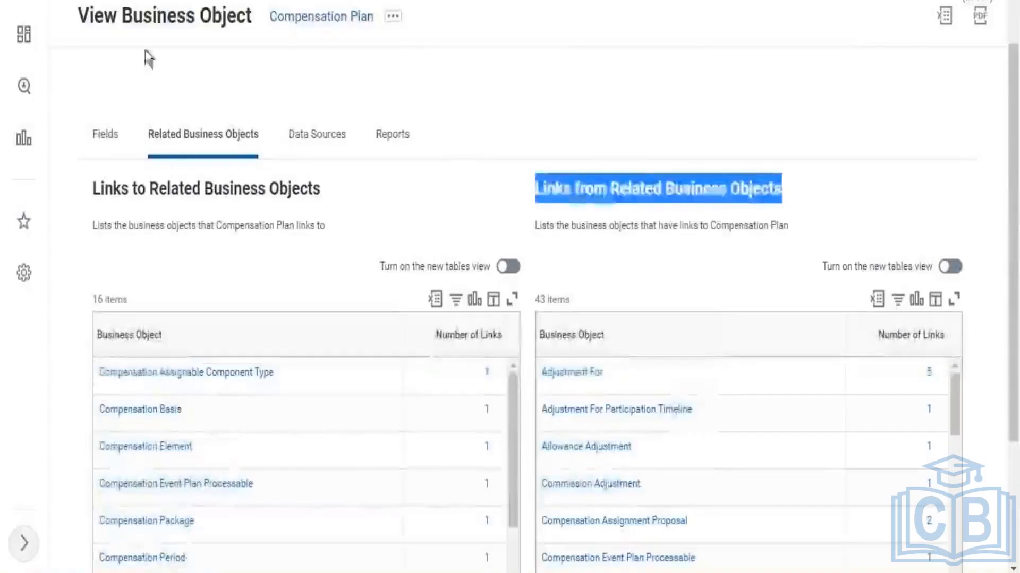
left_click(105, 134)
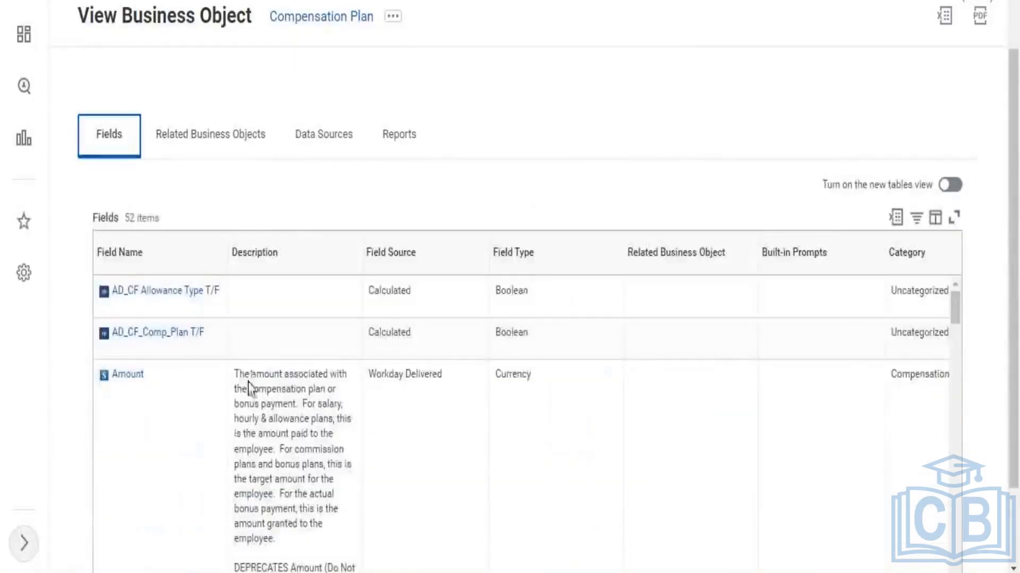
Look through the field list of the Compensation Plan business object, including each field's type and related business object.
scroll(252, 388, "down", 2)
scroll(207, 336, "down", 6)
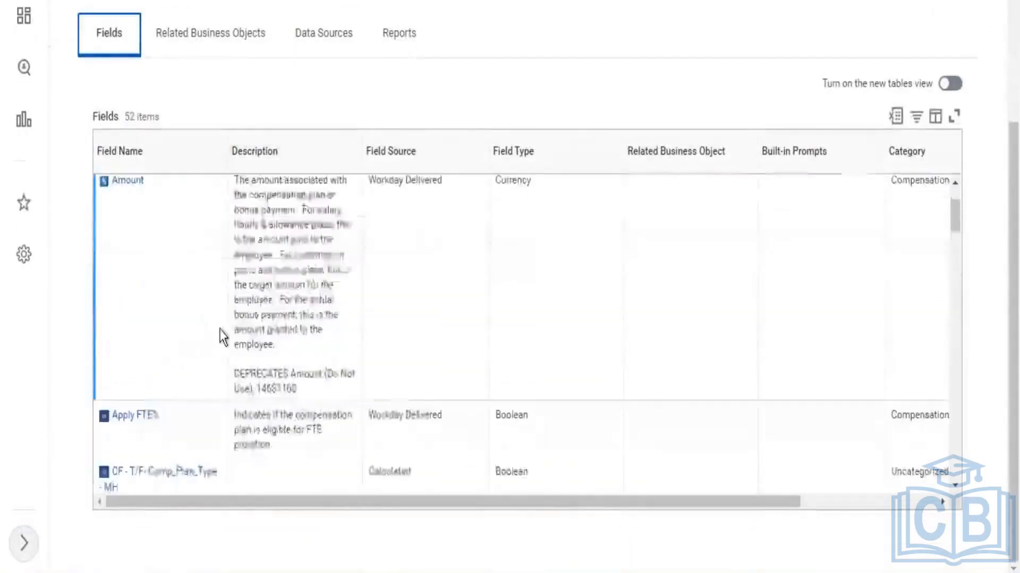
scroll(160, 318, "down", 5)
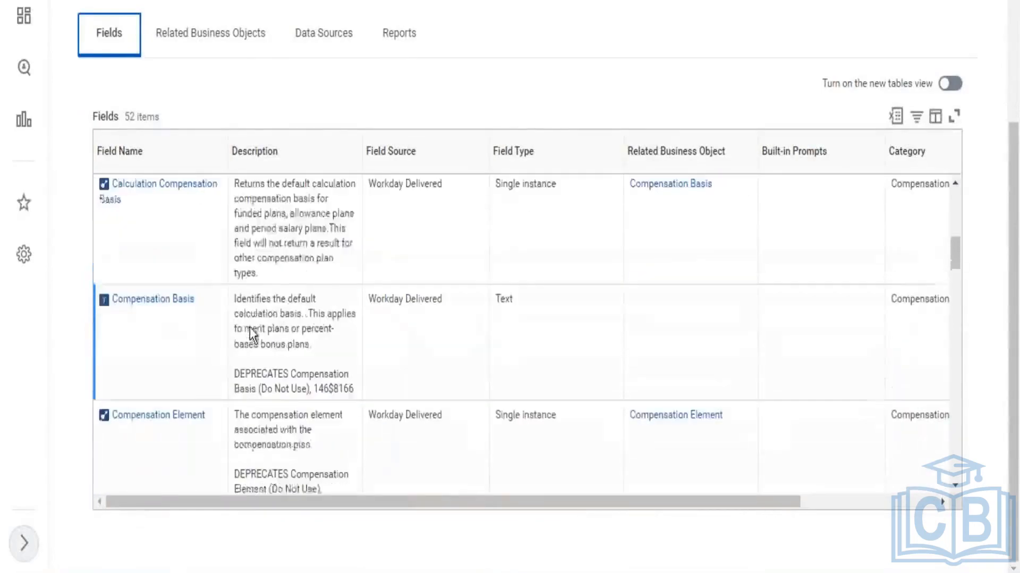
scroll(206, 377, "down", 2)
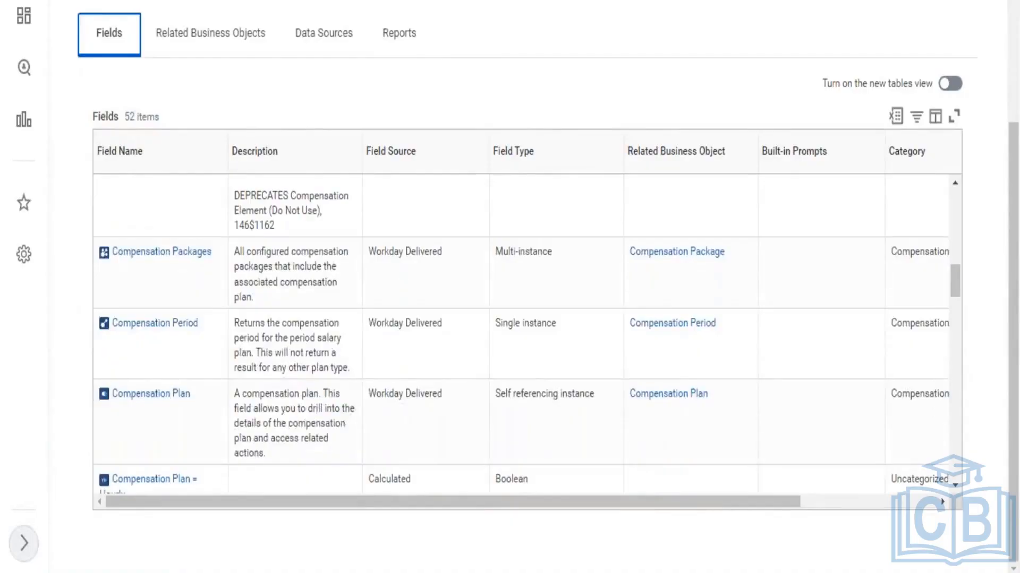
Revisit the primary business object note in cell H3 in Excel, and search Workday for "bo: worker".
key("alt+Tab")
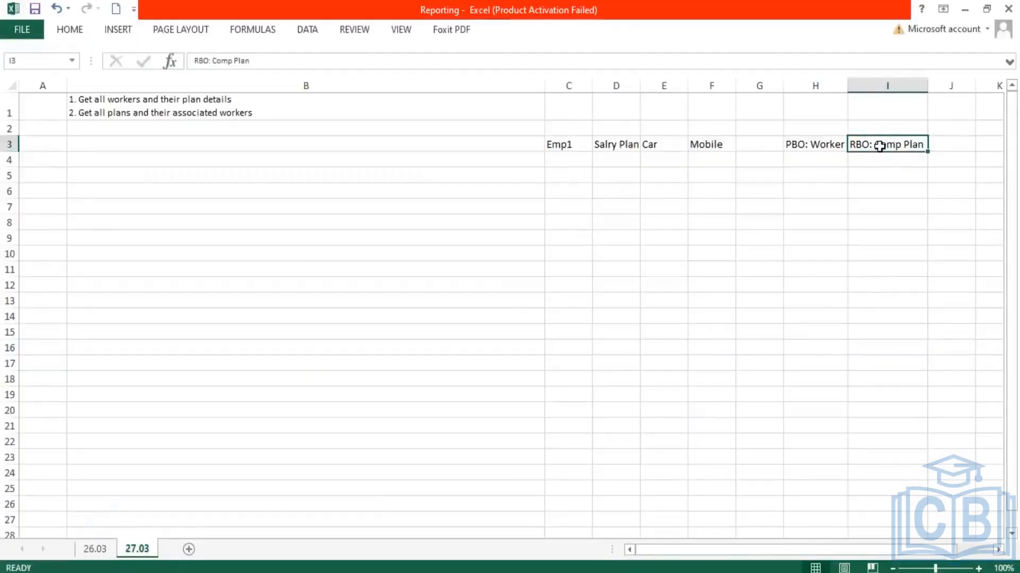
left_click(802, 144)
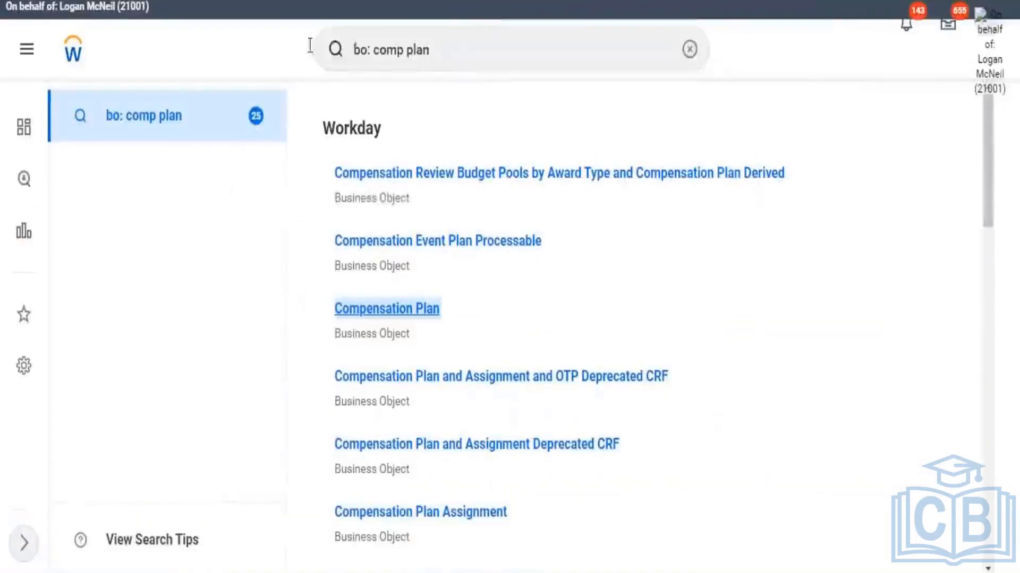
left_click(372, 49)
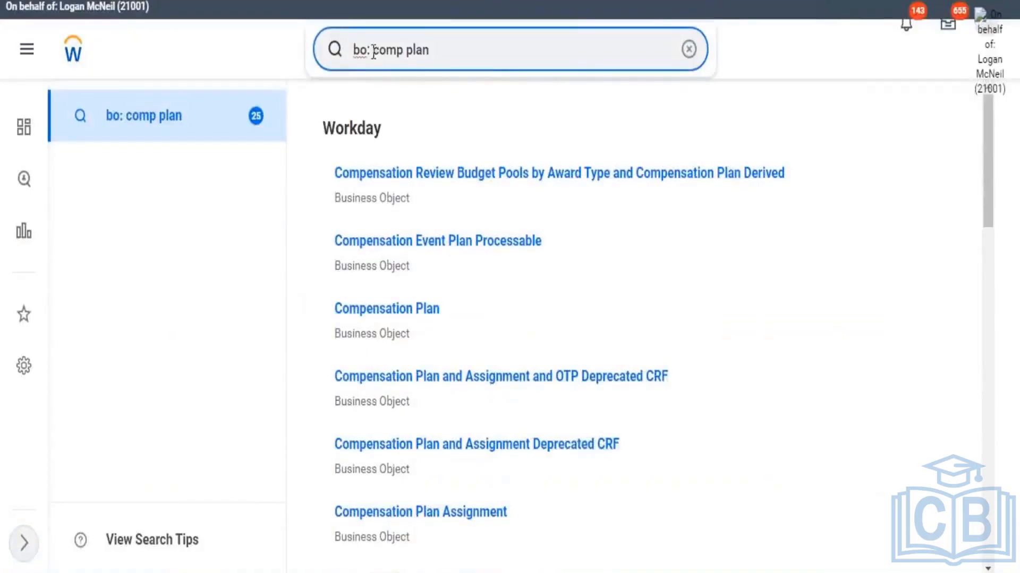
left_click_drag(375, 54, 537, 73)
type("worker")
key("Return")
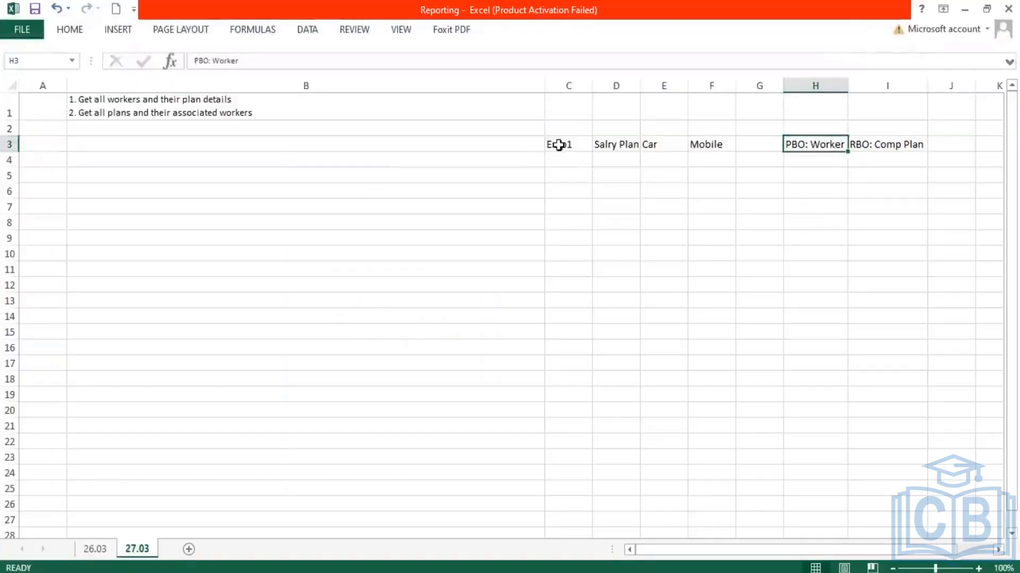
left_click(564, 144)
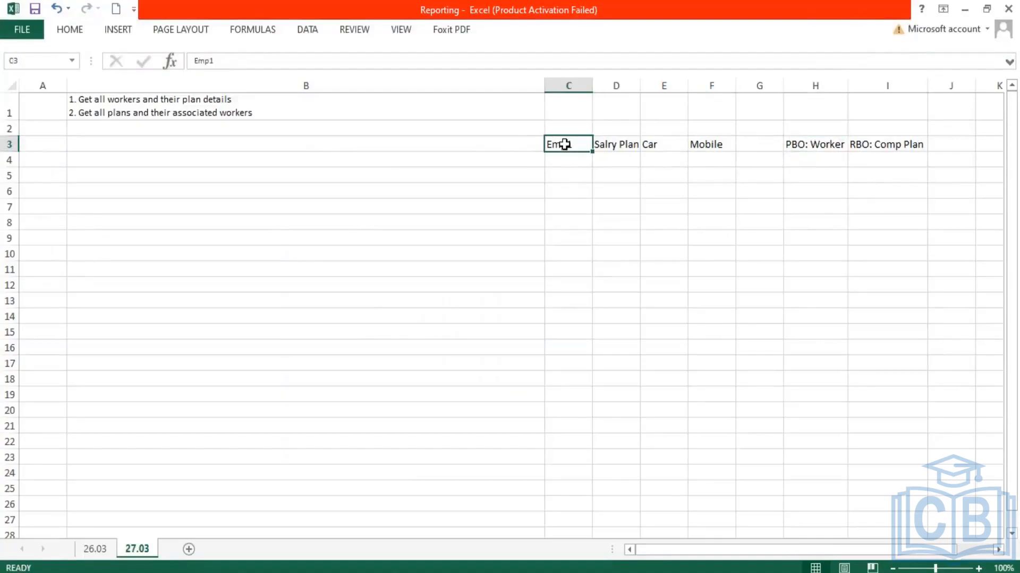
left_click(897, 140)
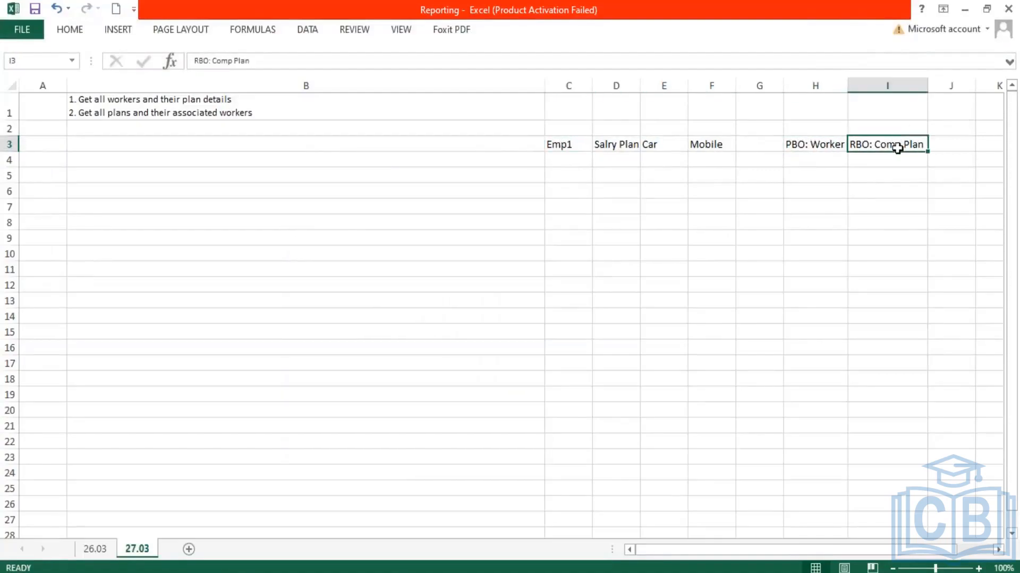
left_click(563, 168)
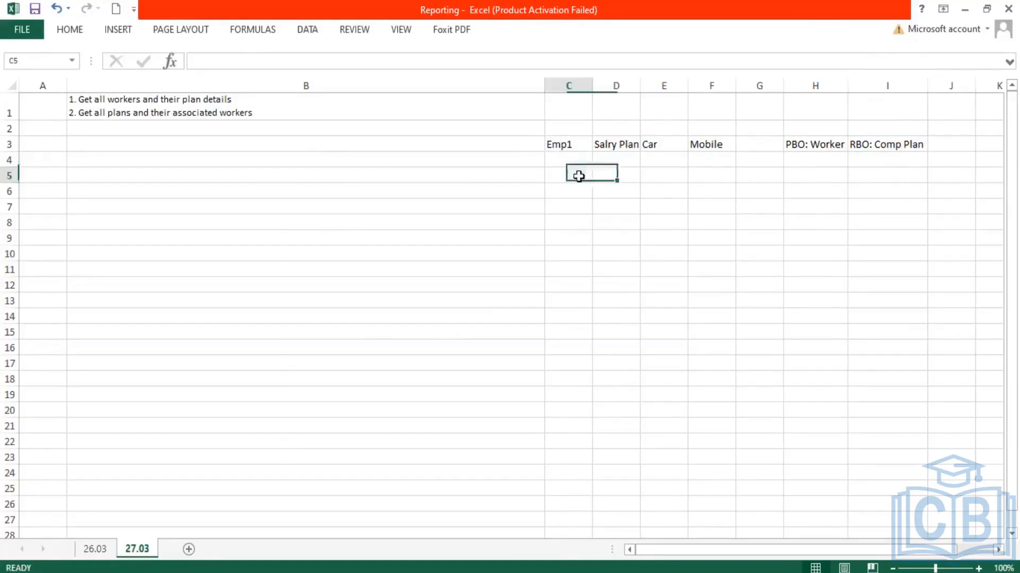
type("E")
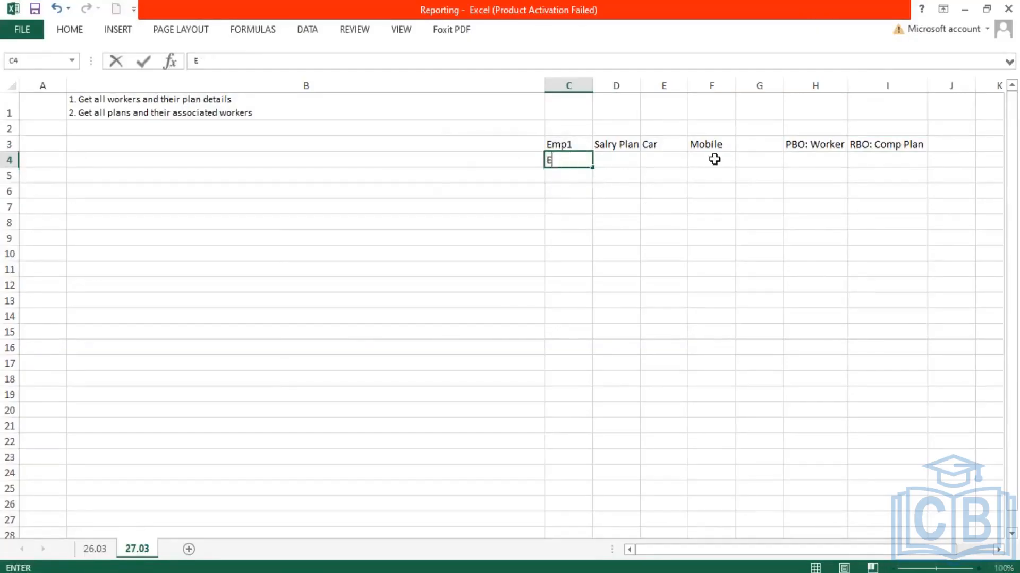
key("Right")
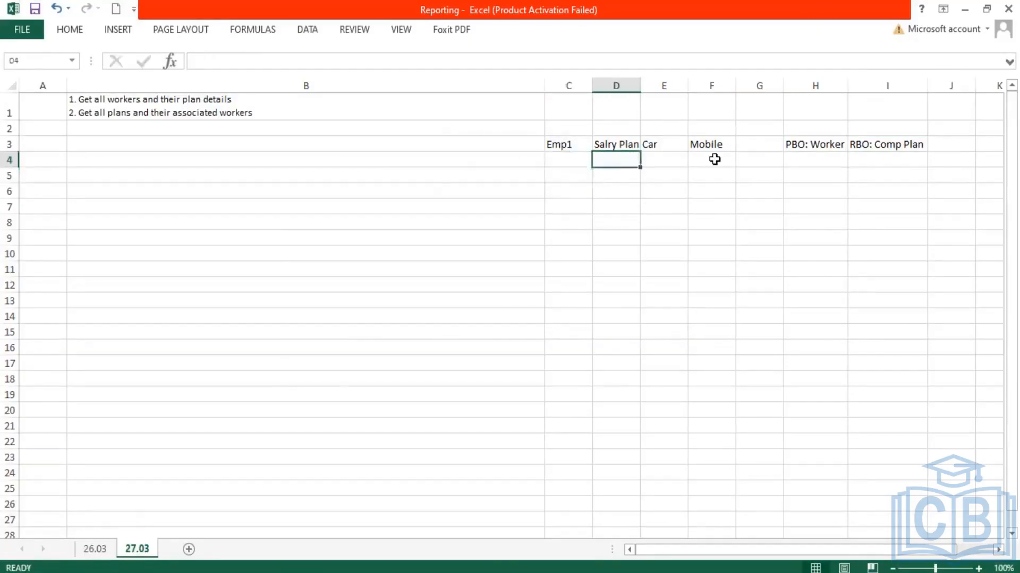
Enter "CEO" in cell G3 as another item in the Emp1 row.
key("Up")
key("Right")
key("Right")
key("Right")
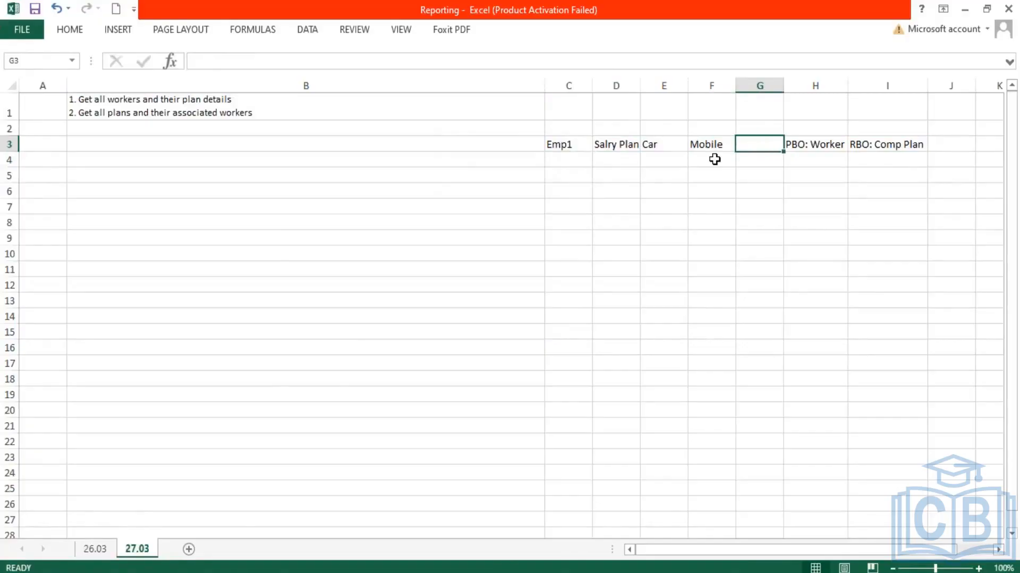
key("BackSpace")
type("CEO")
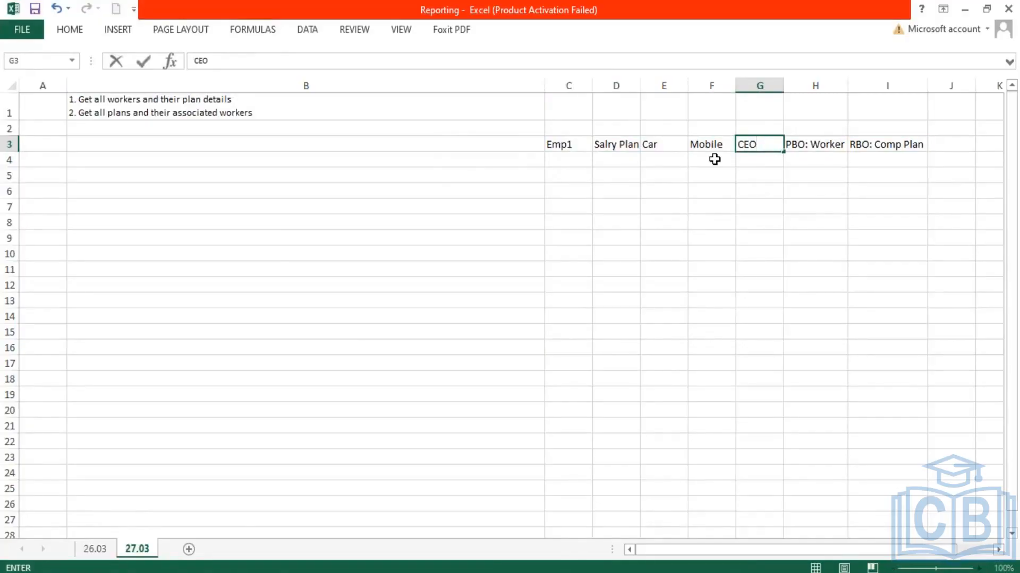
key("Return")
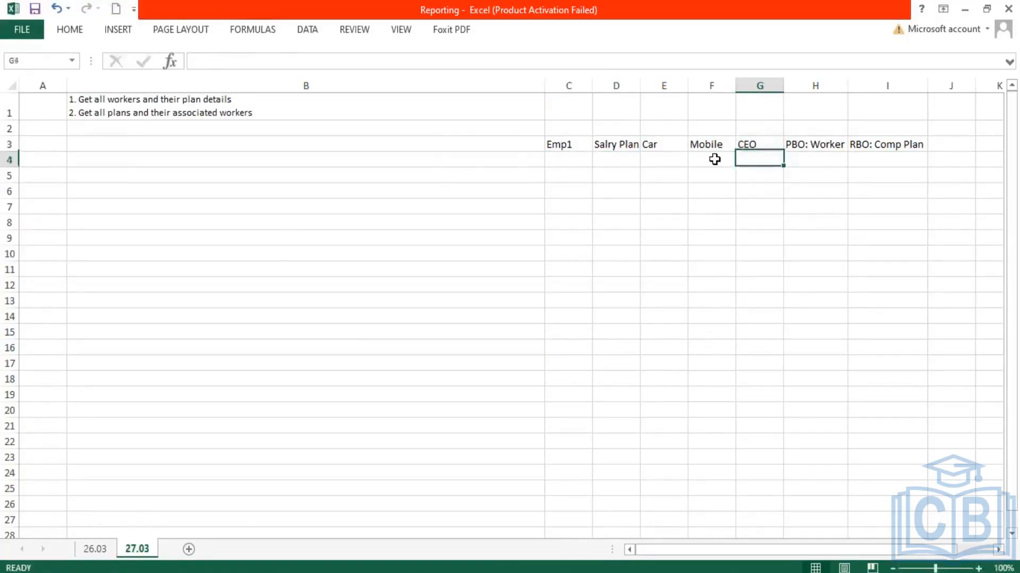
left_click(569, 143)
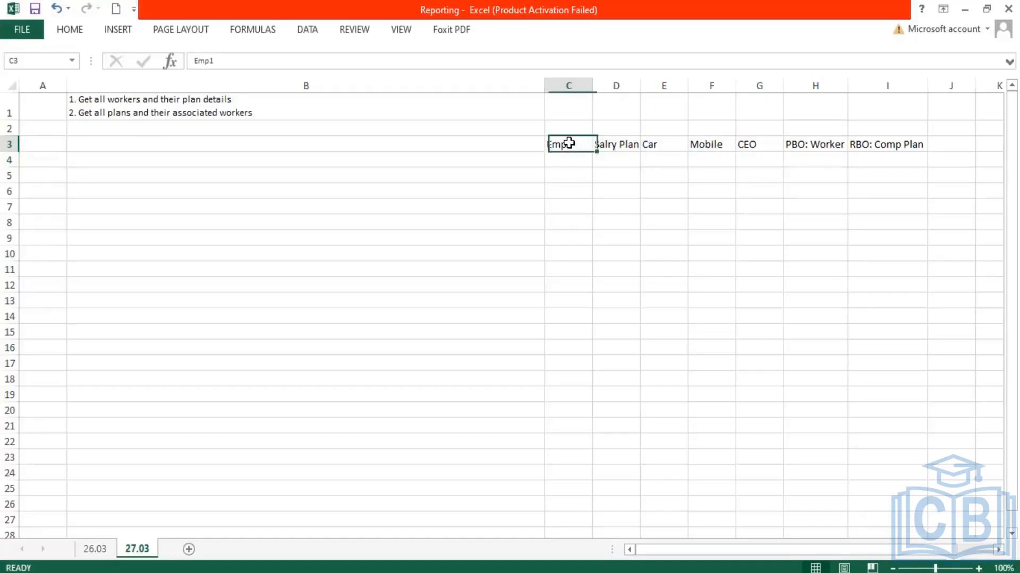
left_click(760, 144)
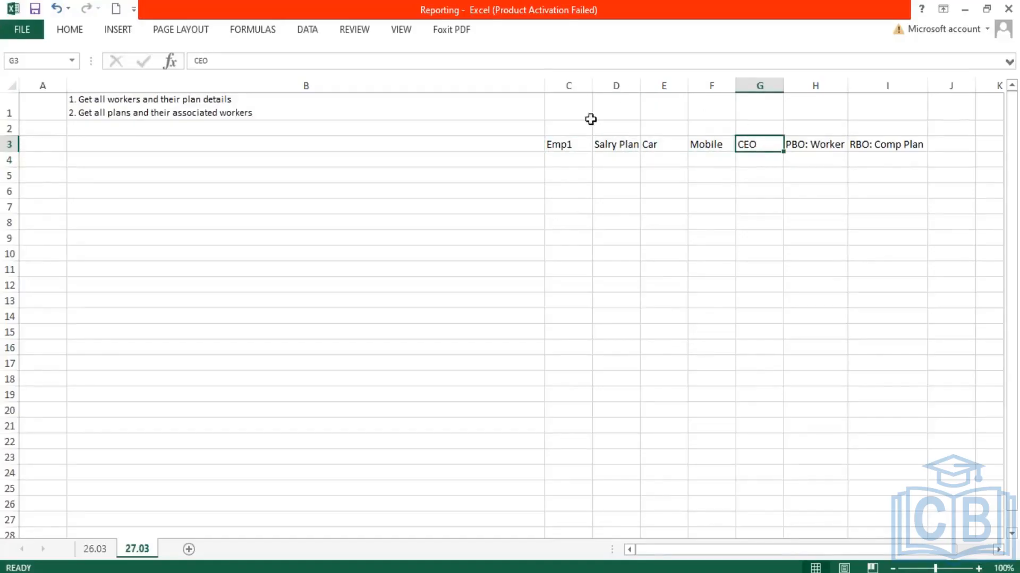
left_click(565, 144)
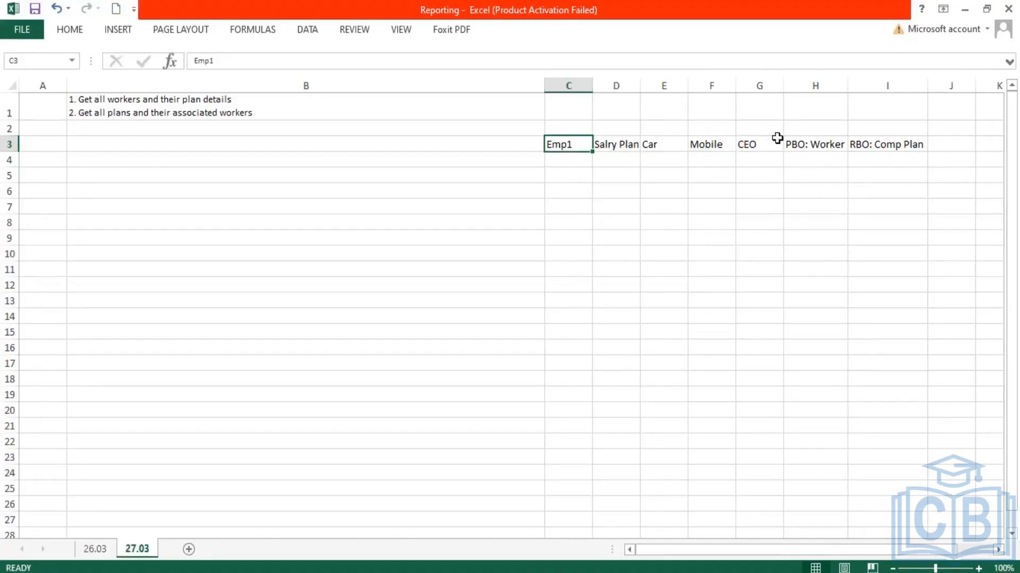
Enter "CEO" in cell C9 and "Emp1" in cell F9 to note the reverse relationship.
left_click(569, 234)
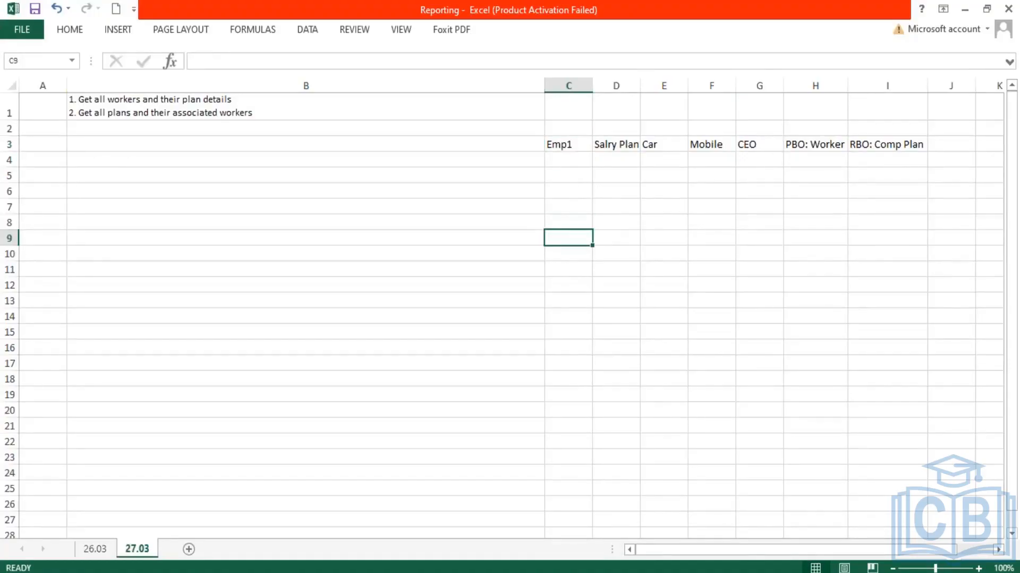
type("CEO")
key("Tab")
key("Tab")
key("Tab")
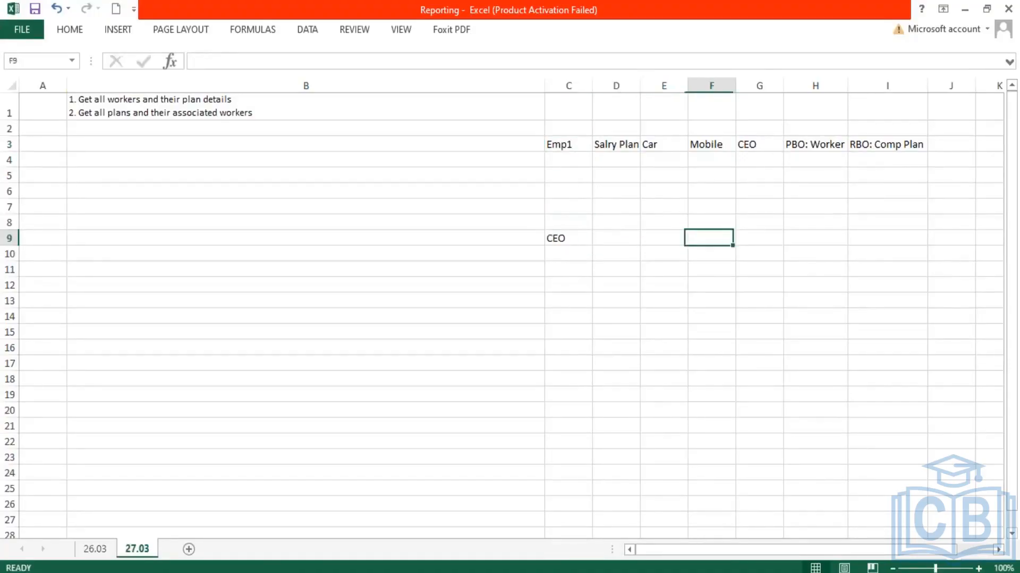
type("Emp")
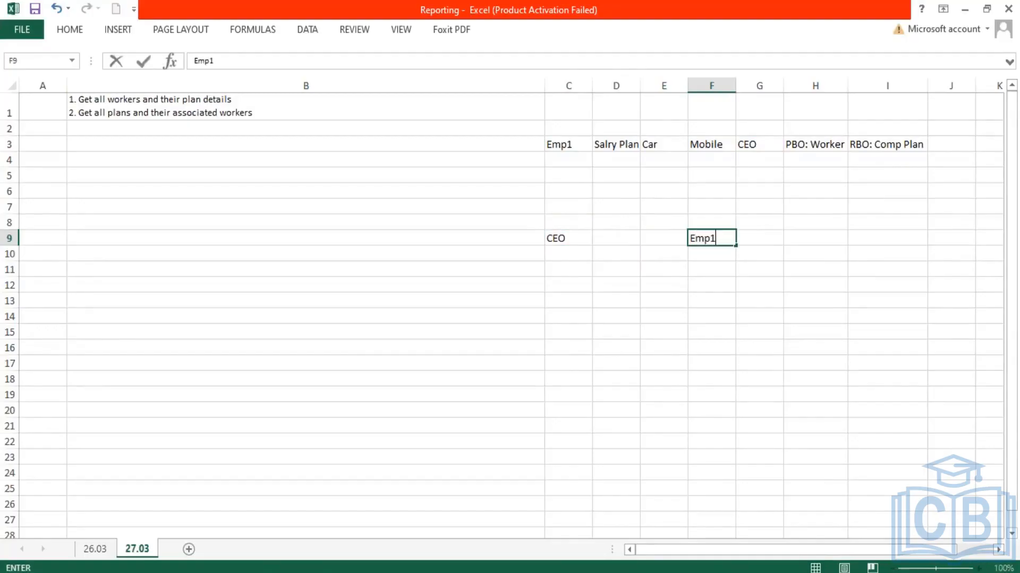
type("1")
key("Return")
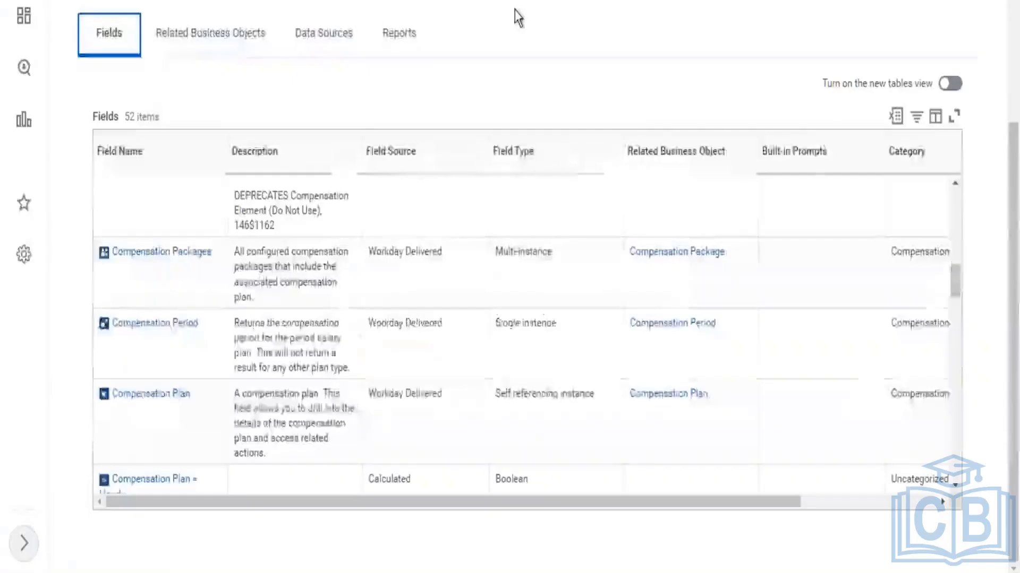
Examine the related business objects of Compensation Plan in Workday, comparing the links to and from other objects.
scroll(182, 177, "up", 4)
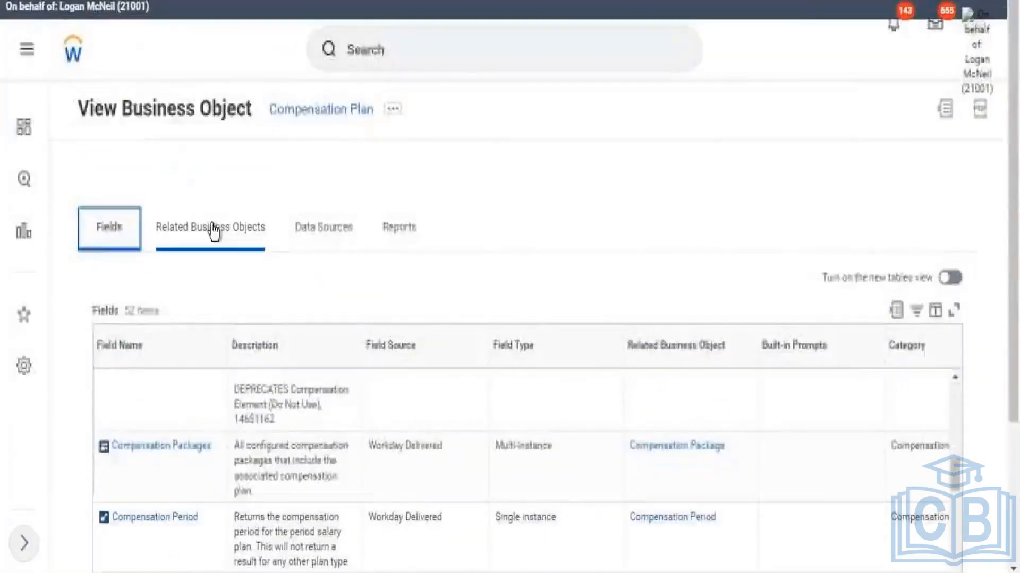
scroll(200, 62, "down", 2)
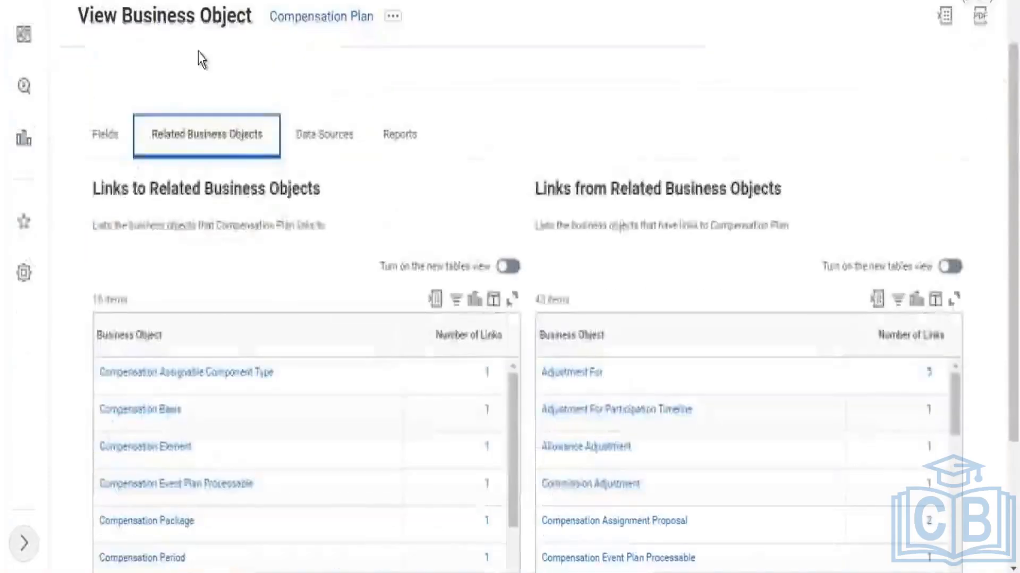
scroll(339, 84, "up", 2)
left_click_drag(272, 110, 377, 137)
scroll(409, 132, "down", 4)
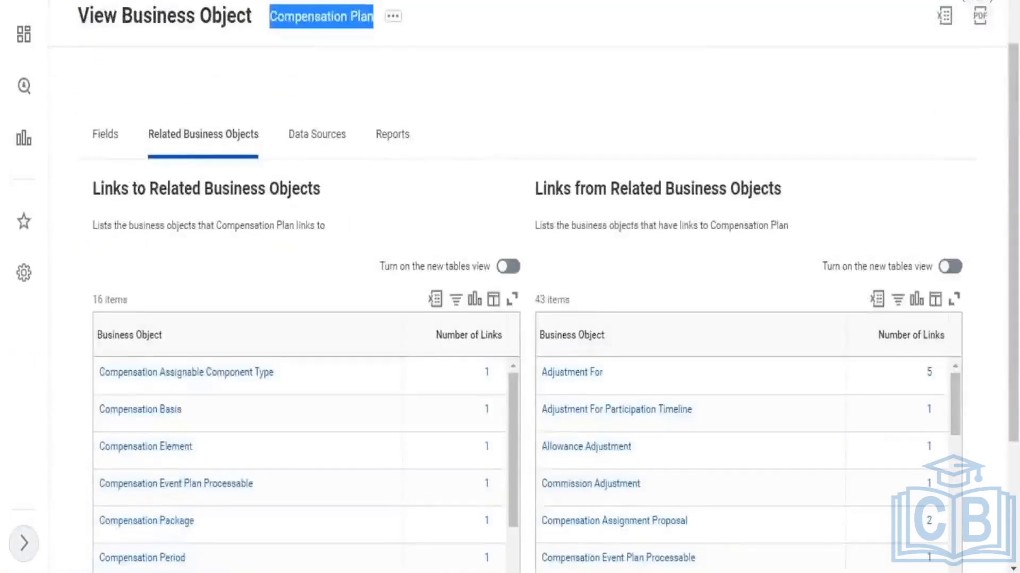
scroll(205, 114, "up", 2)
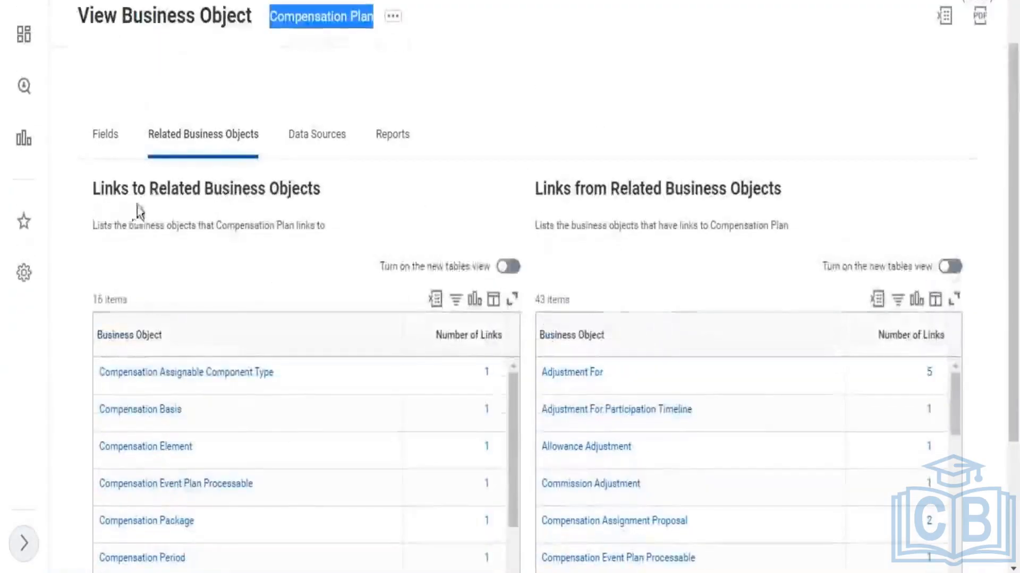
left_click_drag(150, 187, 318, 212)
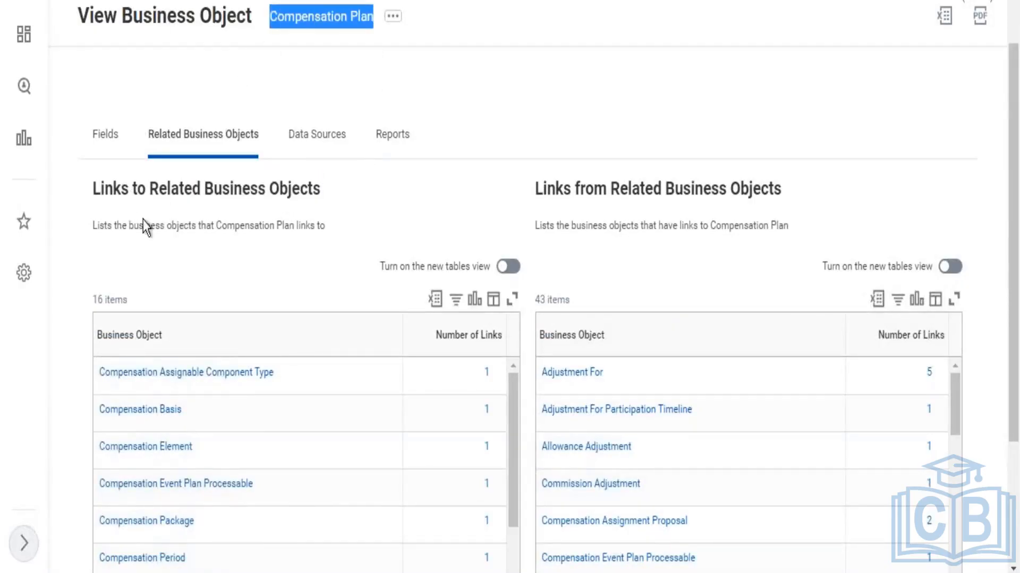
scroll(191, 250, "down", 2)
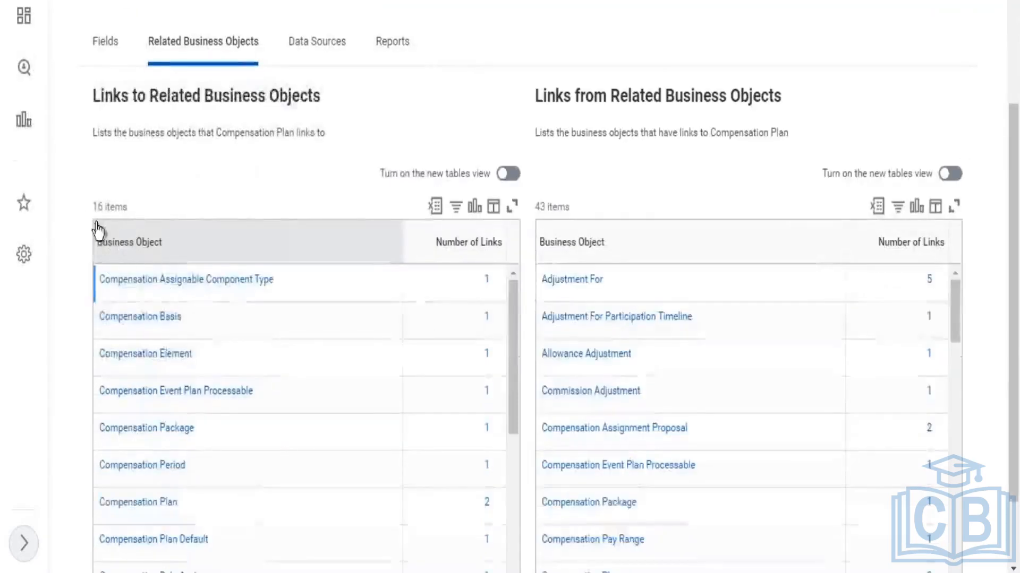
left_click_drag(89, 215, 132, 214)
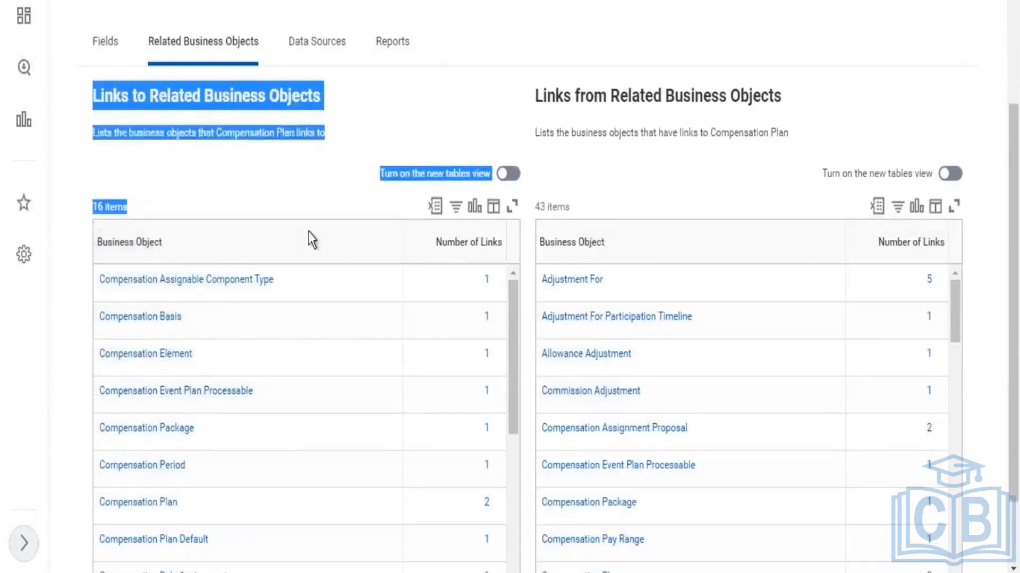
scroll(308, 232, "up", 4)
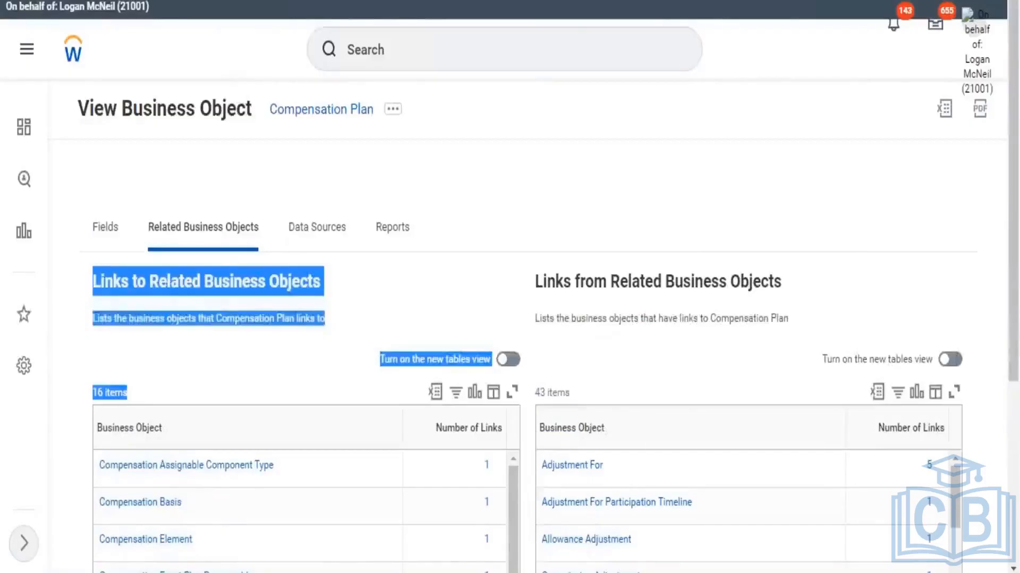
Switch back to Excel and enter "SAl" as a plan label in cell C5.
key("alt+Tab")
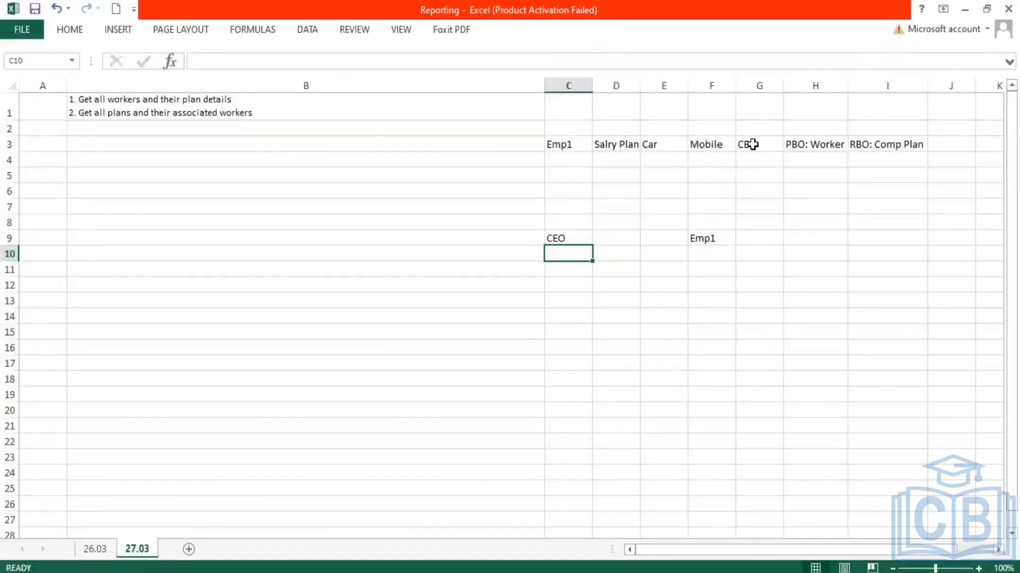
left_click(608, 143)
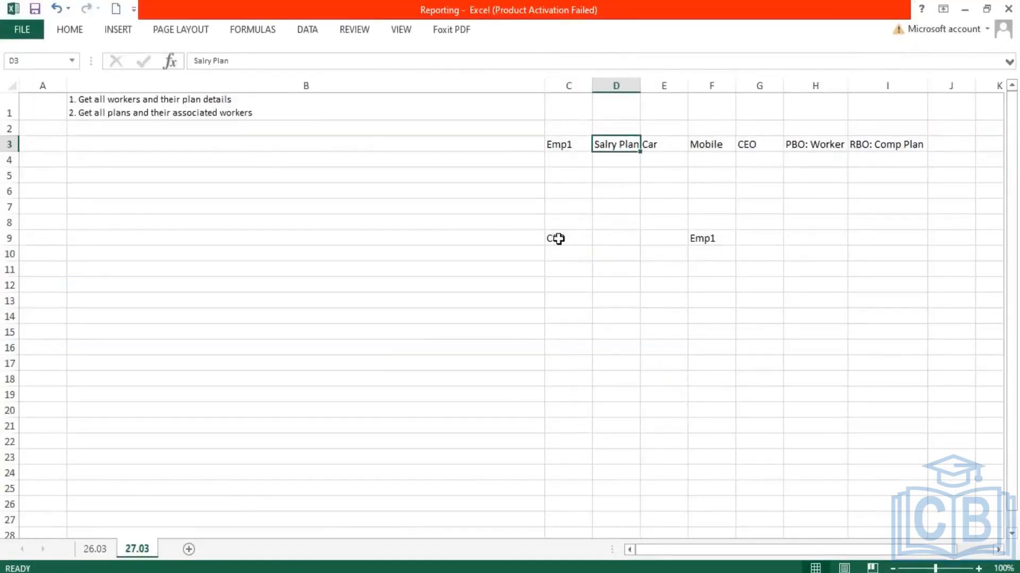
left_click(563, 173)
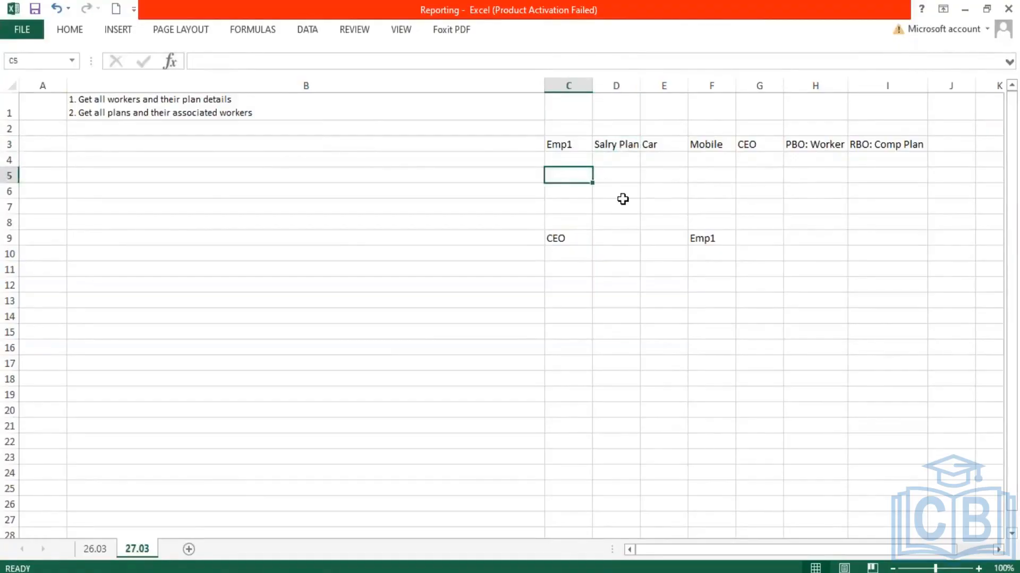
type("Com")
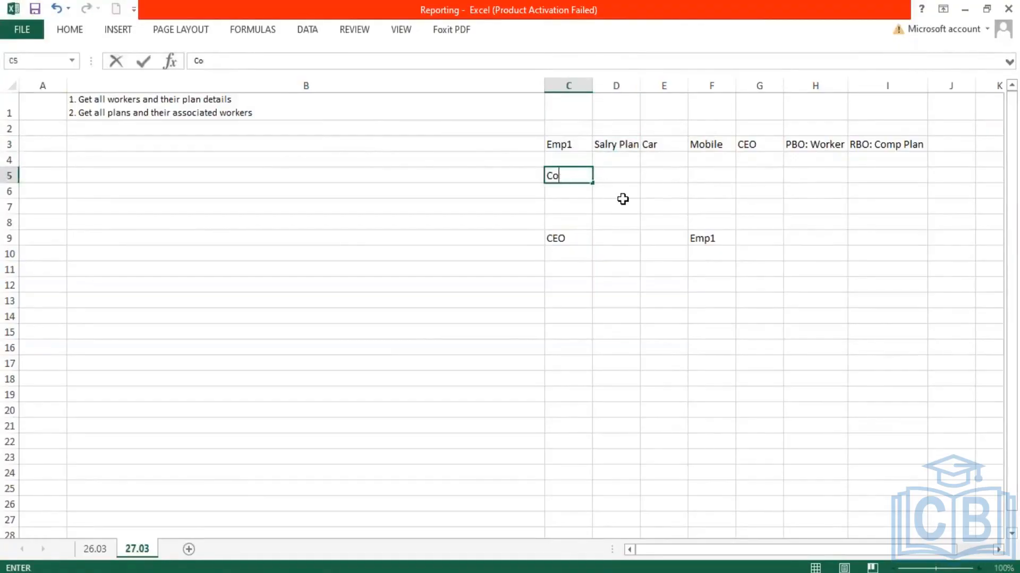
type("SAl")
key("Right")
key("Right")
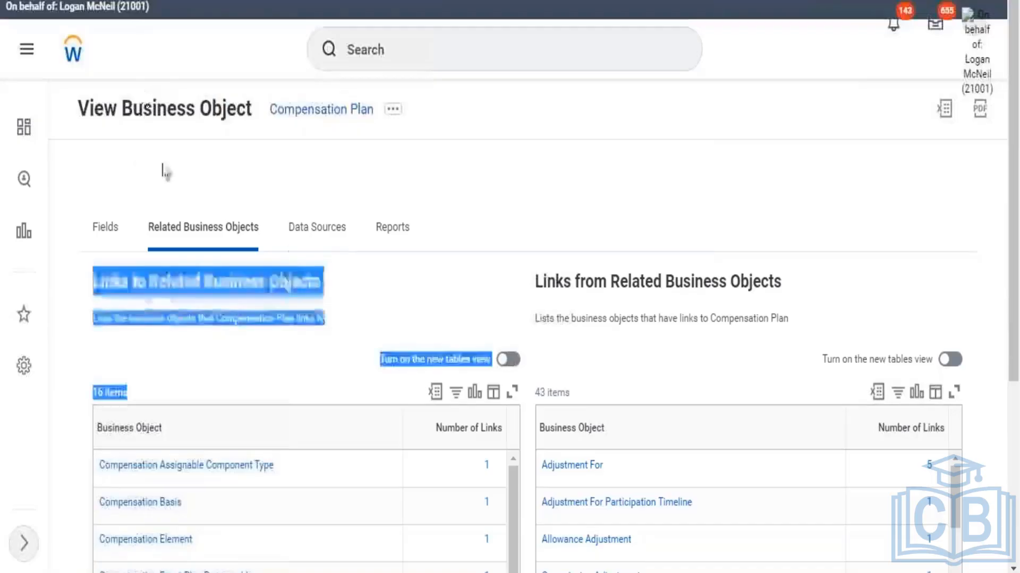
Review the list of business objects that Compensation Plan links to and open the link details for Frequency.
left_click_drag(268, 113, 374, 109)
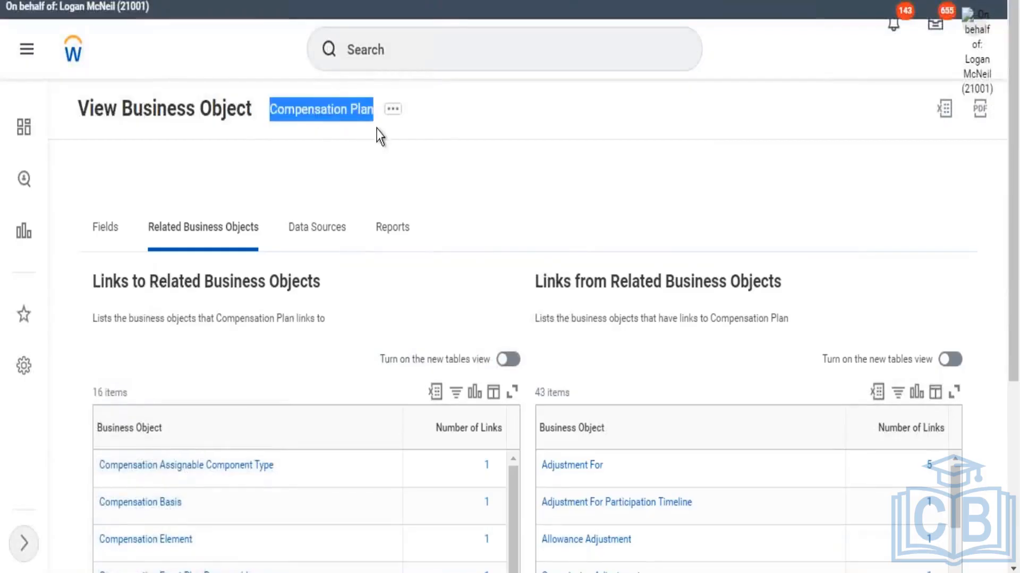
scroll(579, 146, "down", 4)
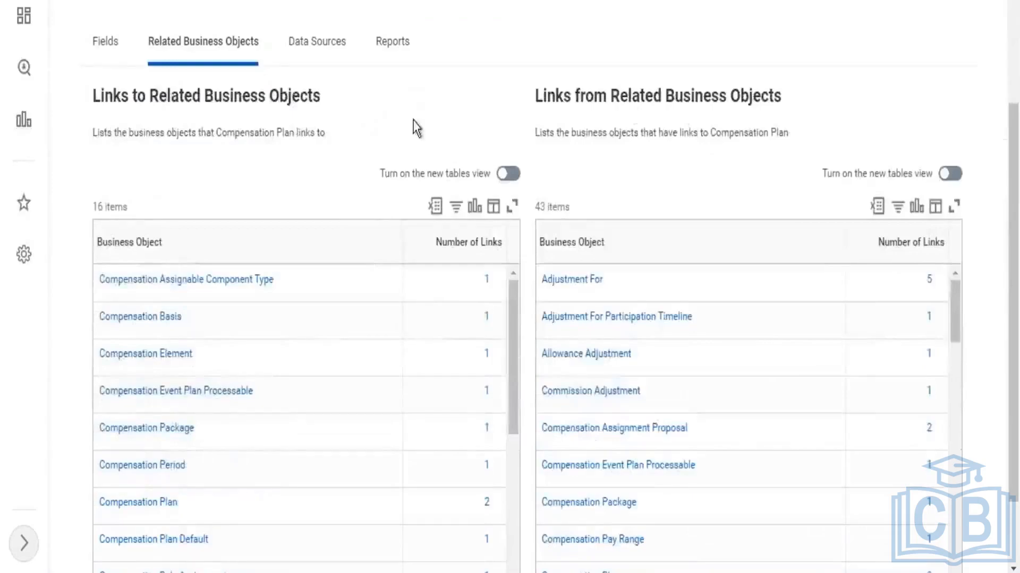
scroll(413, 128, "down", 2)
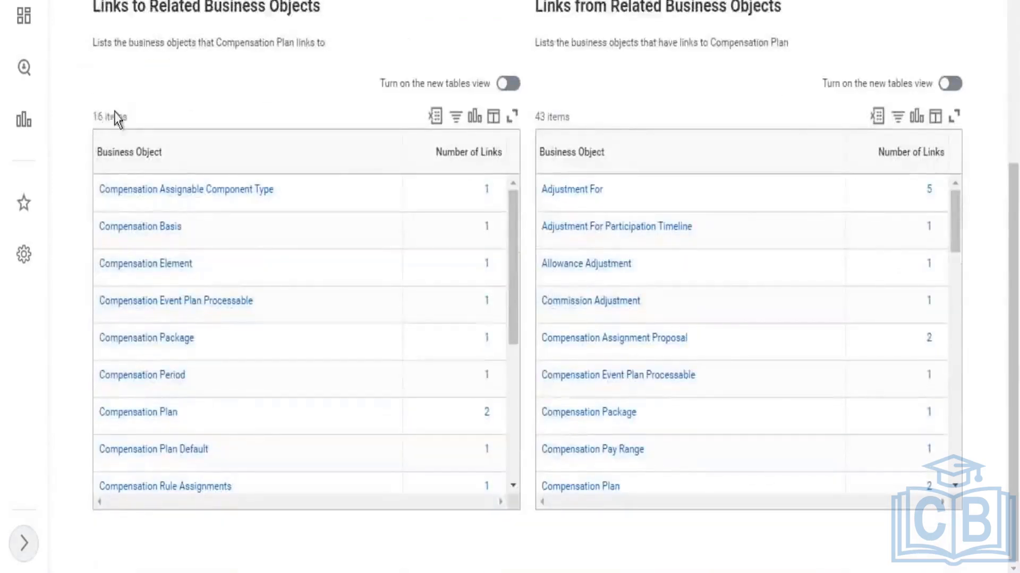
left_click_drag(129, 114, 171, 184)
scroll(446, 431, "down", 2)
scroll(433, 416, "down", 1)
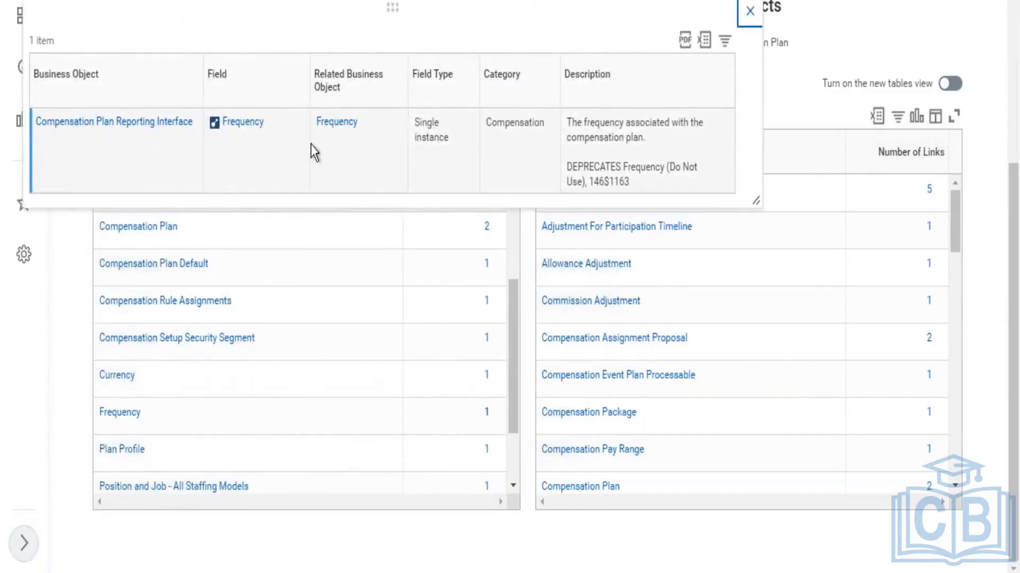
Examine the Frequency link's details, comparing its business object, field and related business object.
left_click_drag(321, 126, 361, 131)
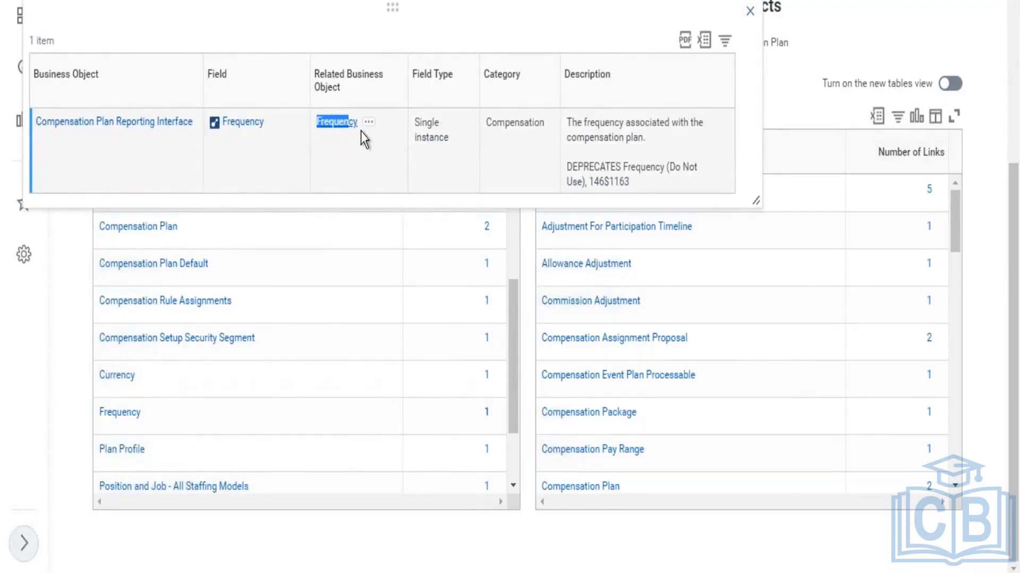
left_click_drag(34, 125, 115, 141)
mouse_move(274, 130)
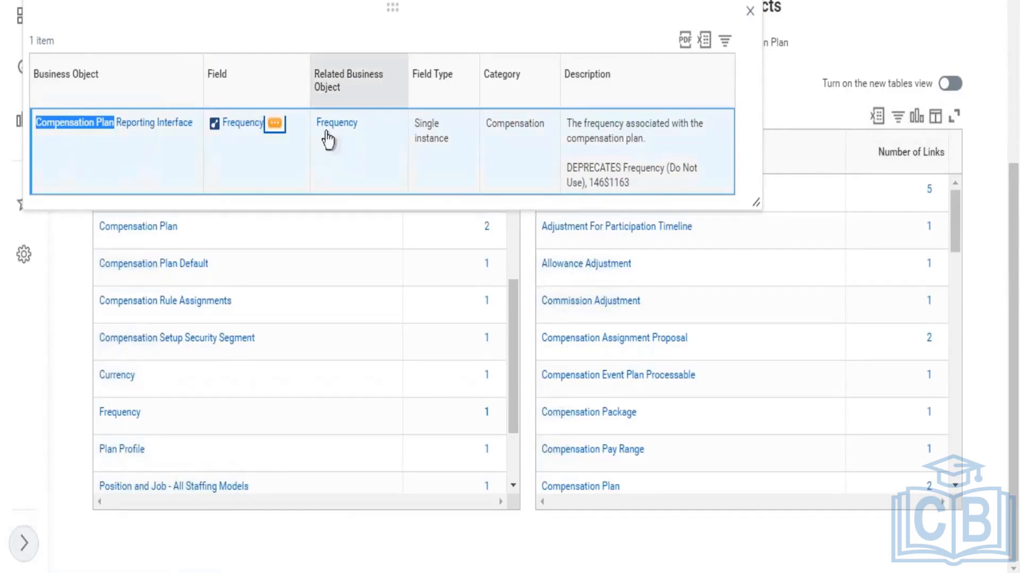
left_click_drag(342, 89, 313, 73)
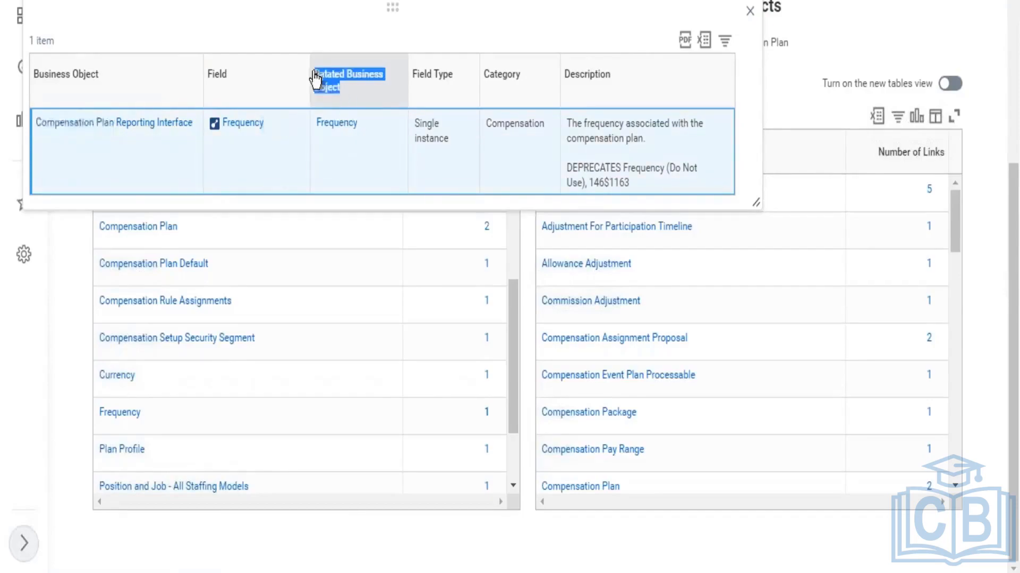
left_click_drag(39, 77, 95, 94)
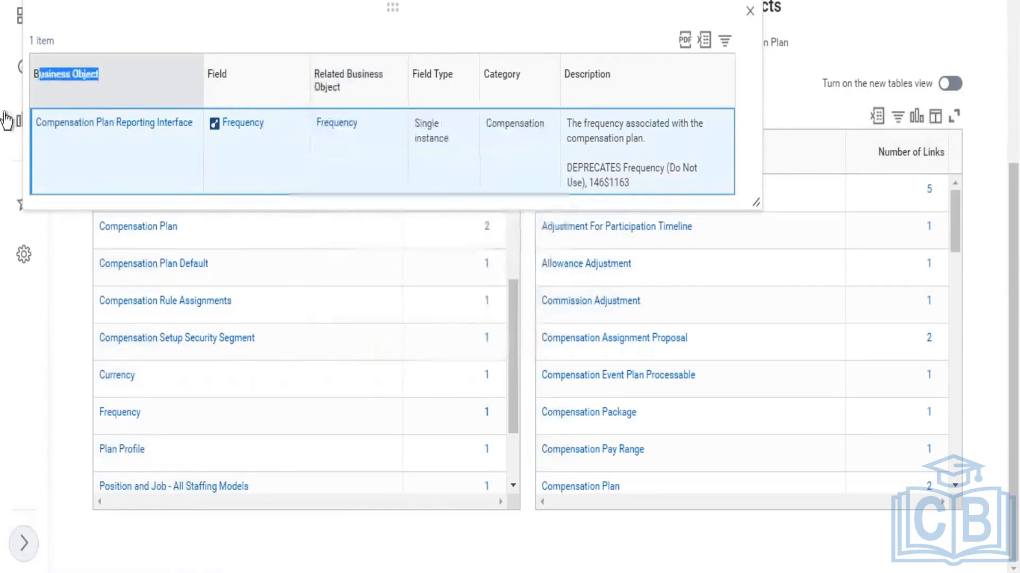
Open the link details of Compensation Review Process from the objects linking to Compensation Plan and move them clear of the Frequency details.
scroll(721, 409, "down", 2)
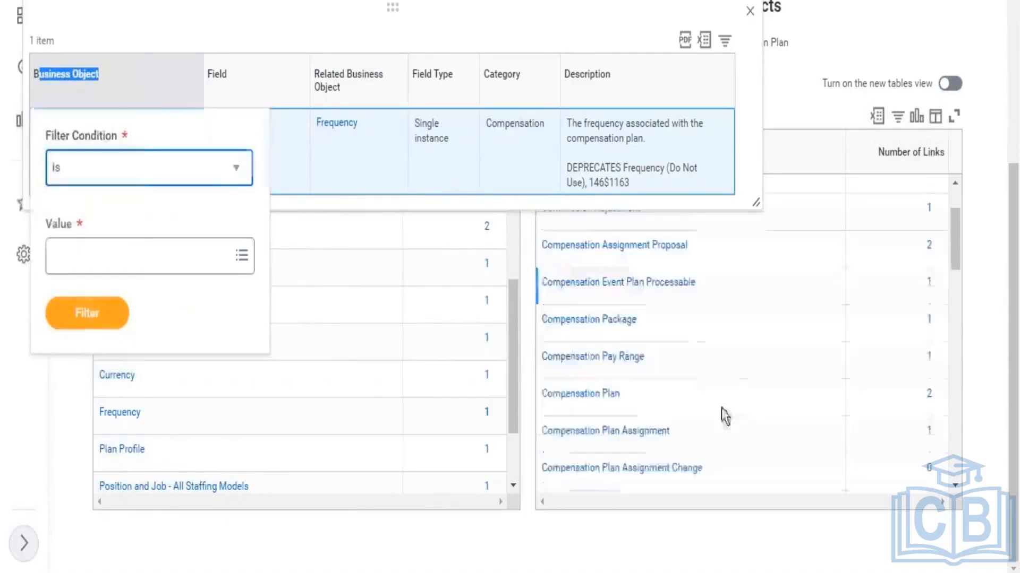
scroll(695, 361, "down", 6)
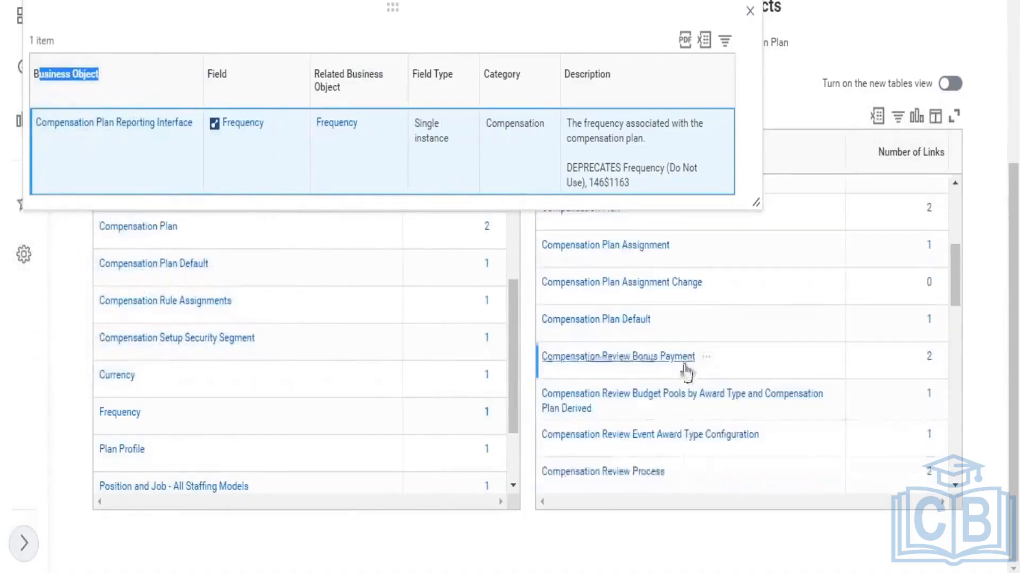
scroll(682, 372, "down", 2)
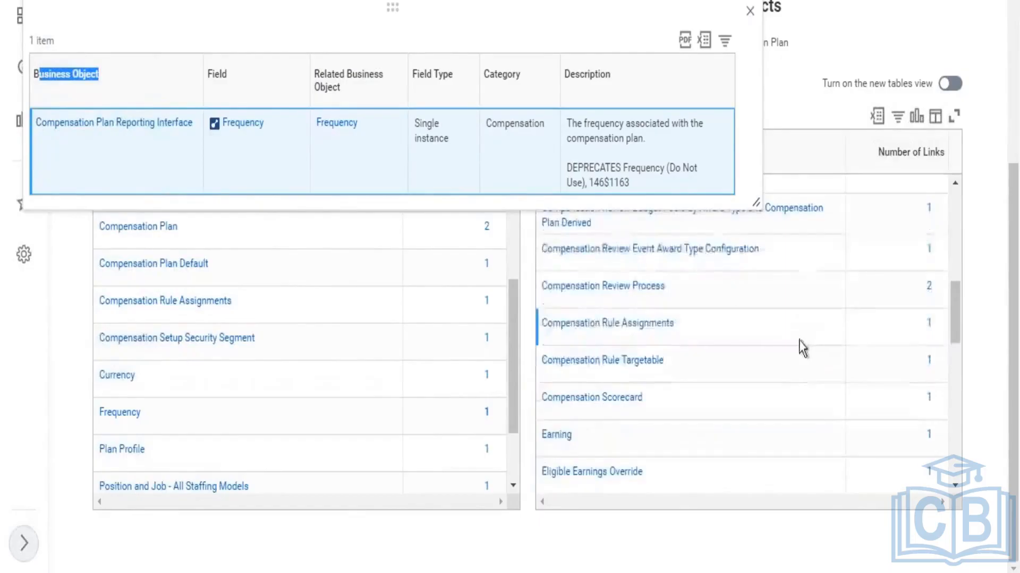
left_click(929, 285)
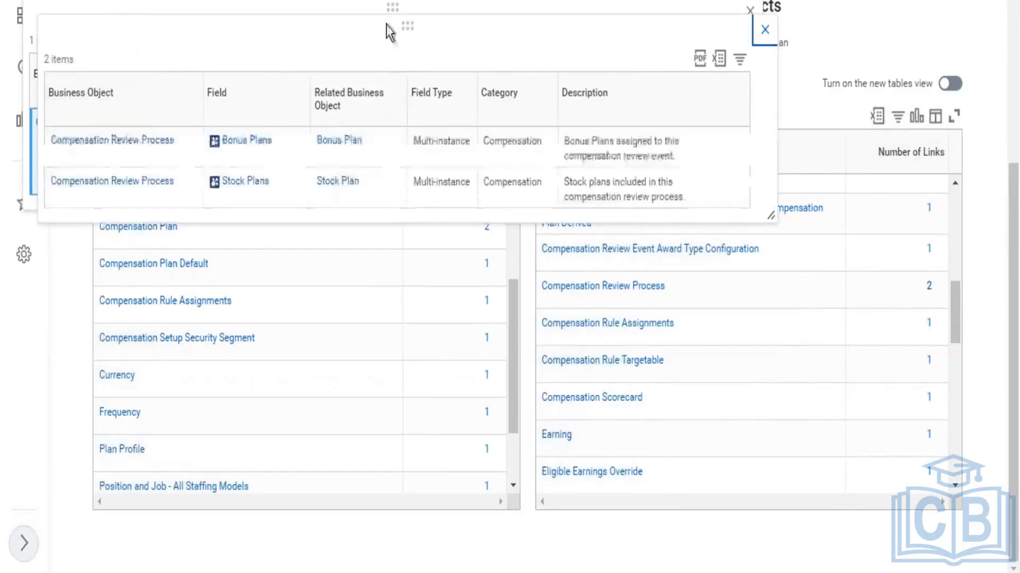
left_click_drag(472, 99, 519, 175)
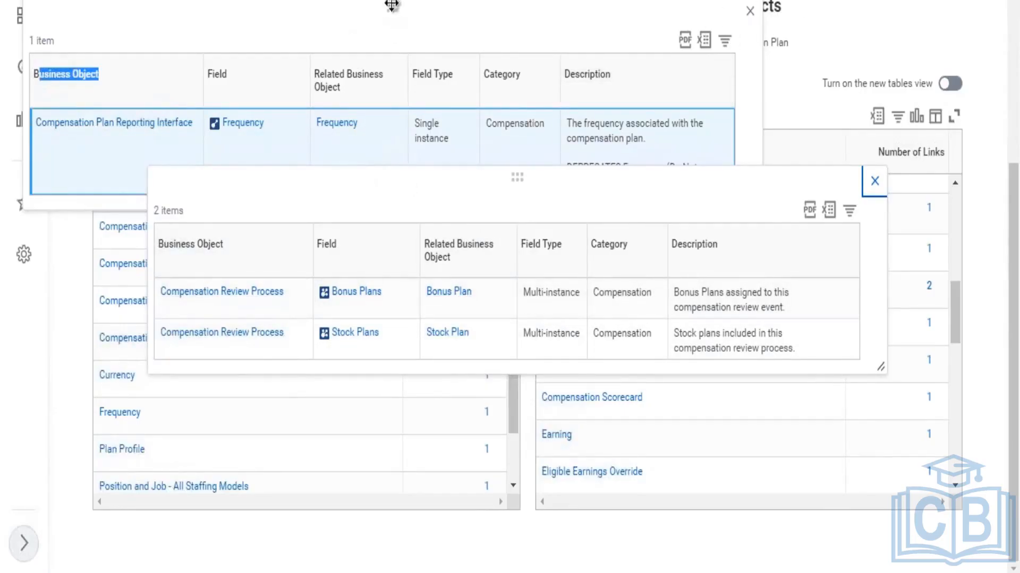
Move the Frequency details off the list headings and compare the descriptions of links to and links from related business objects.
left_click_drag(407, 81, 442, 152)
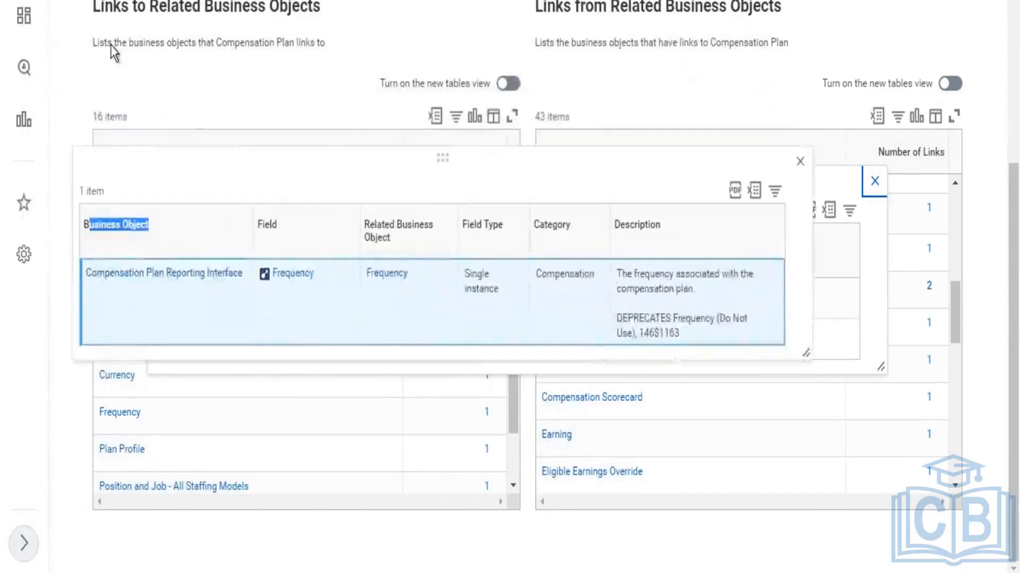
left_click_drag(112, 43, 196, 42)
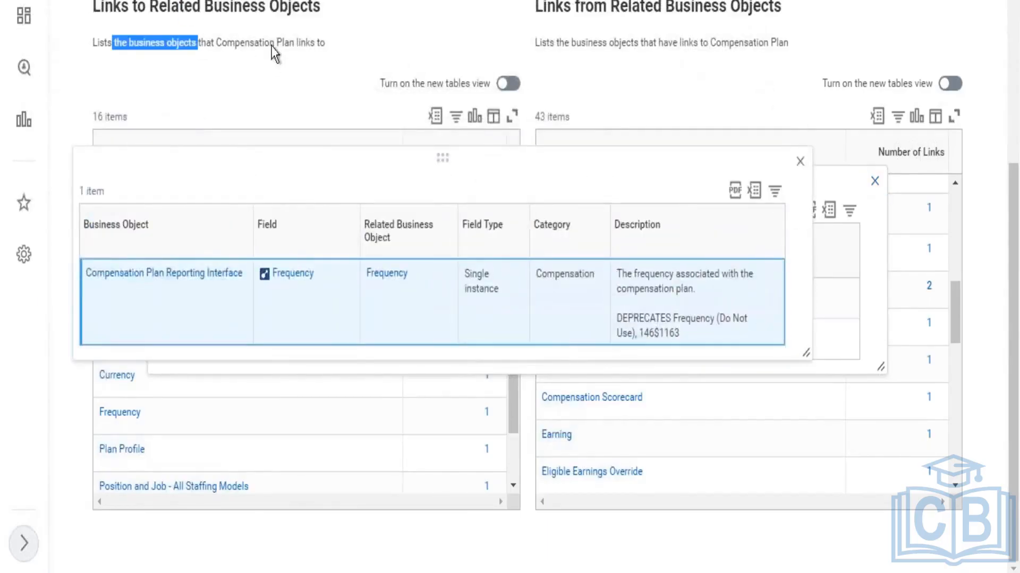
left_click_drag(269, 44, 310, 49)
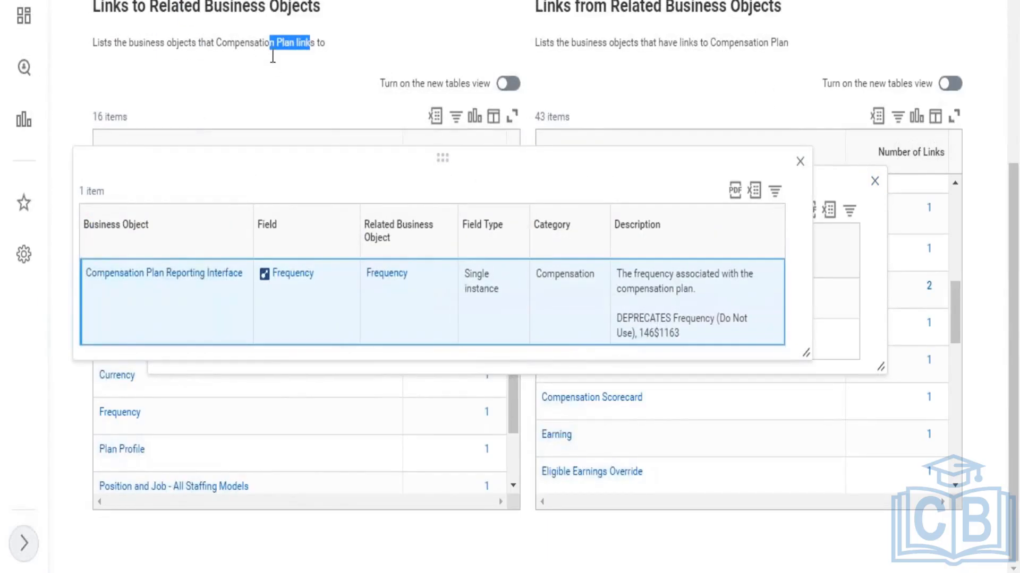
left_click_drag(615, 43, 631, 40)
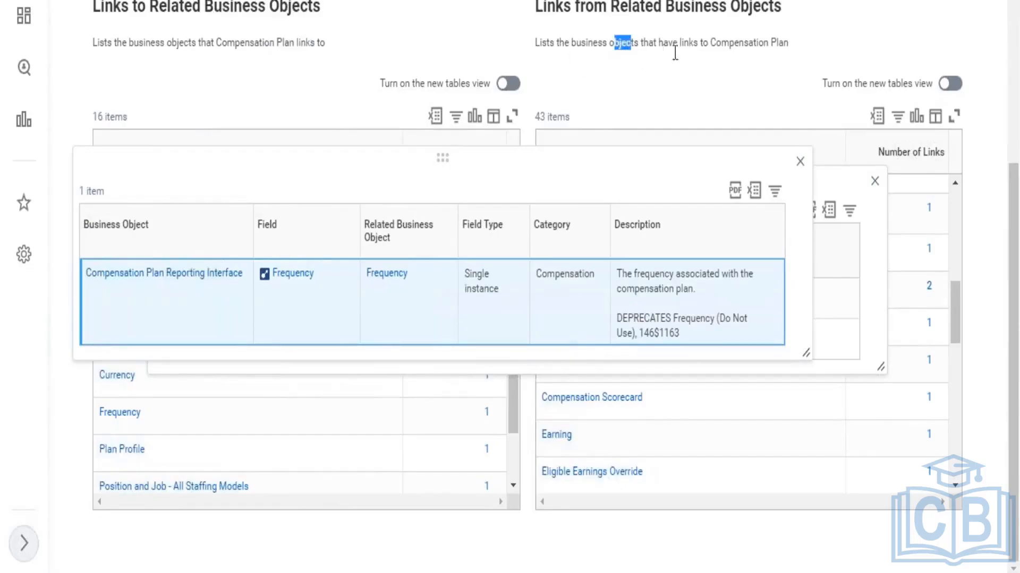
left_click_drag(685, 42, 776, 86)
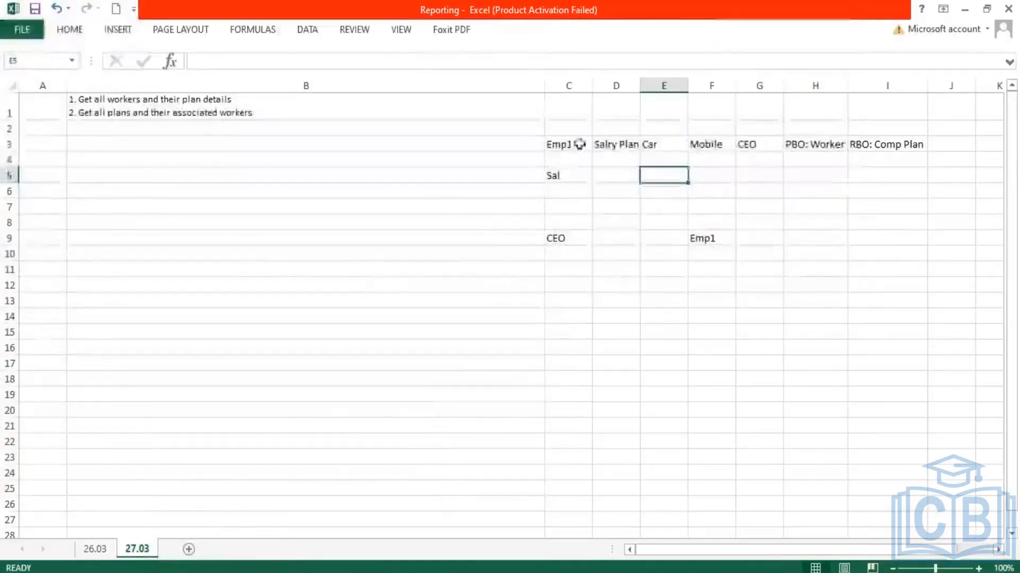
Switch to Excel and compare the Emp1 entries in C3:F3 with the CEO entries in C9 and G3.
left_click_drag(573, 145, 712, 145)
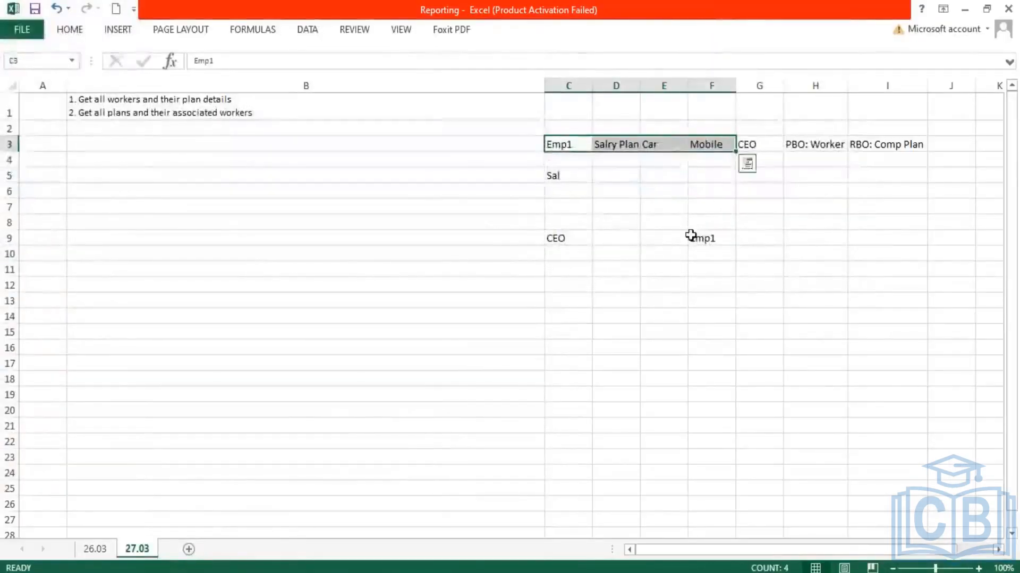
left_click(556, 243)
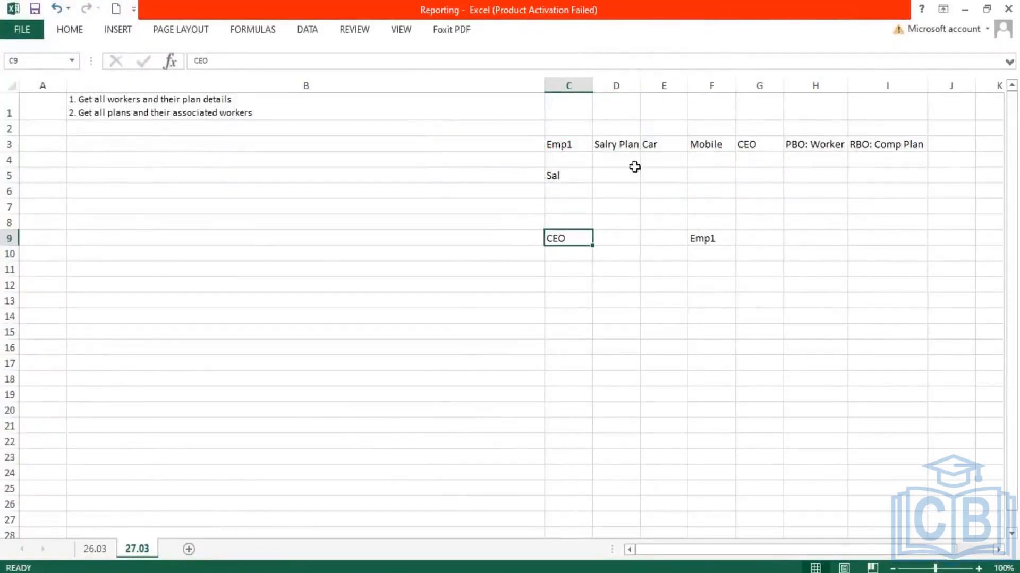
left_click(758, 157)
left_click(754, 145)
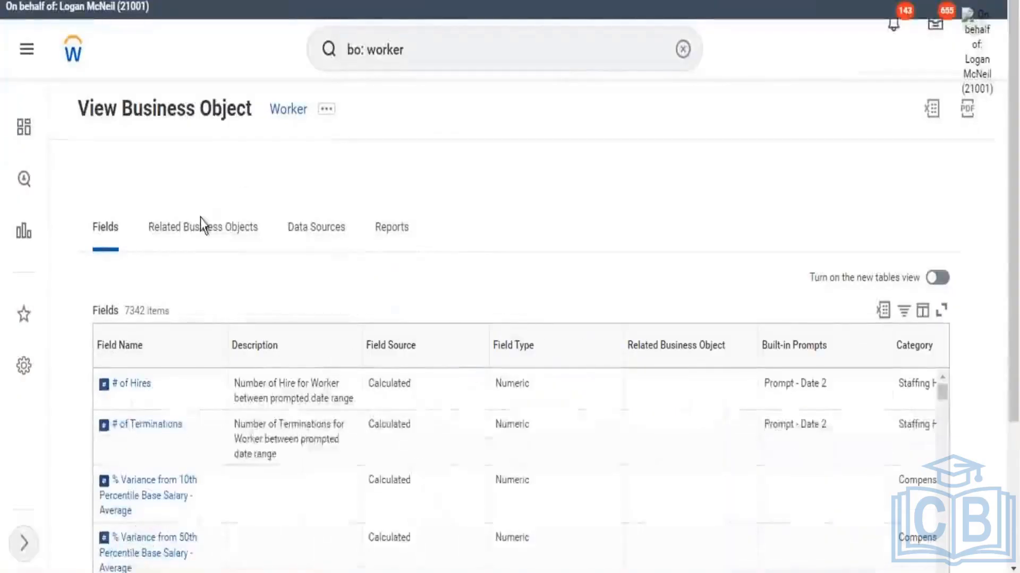
In Workday, filter the Worker object's links to related business objects to Compensation Plan and open that object's link details.
left_click(203, 228)
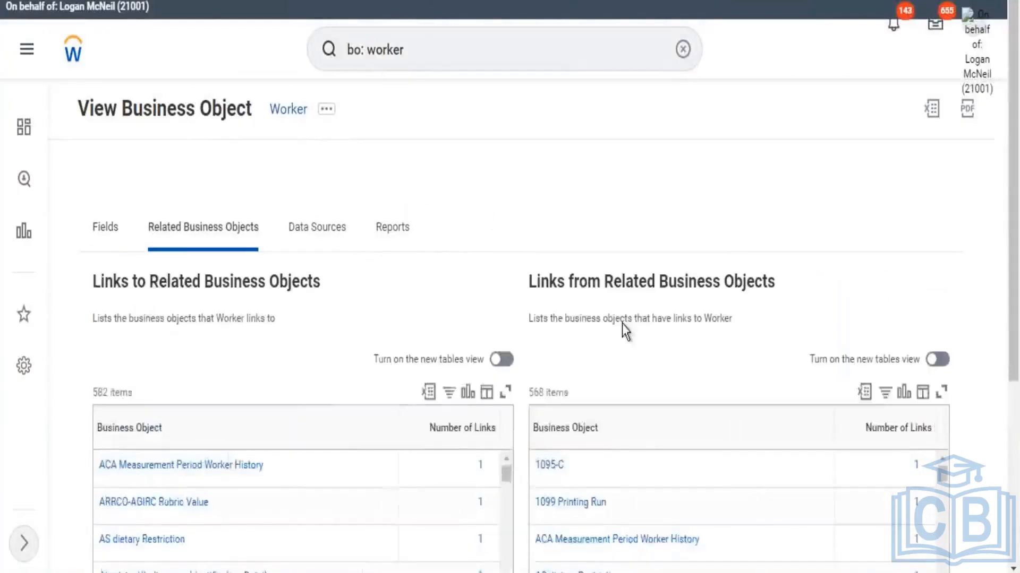
scroll(624, 326, "down", 5)
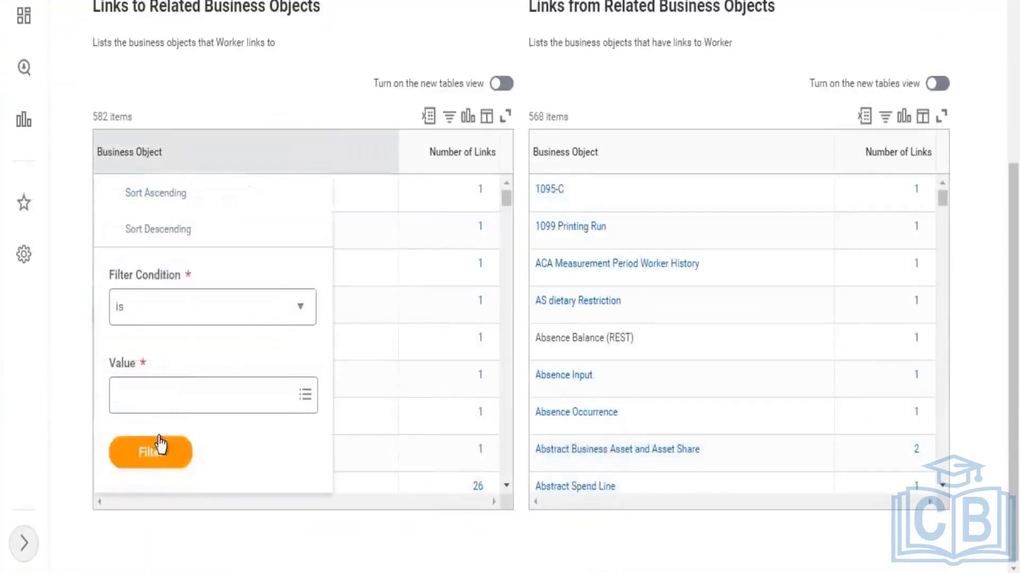
left_click(157, 407)
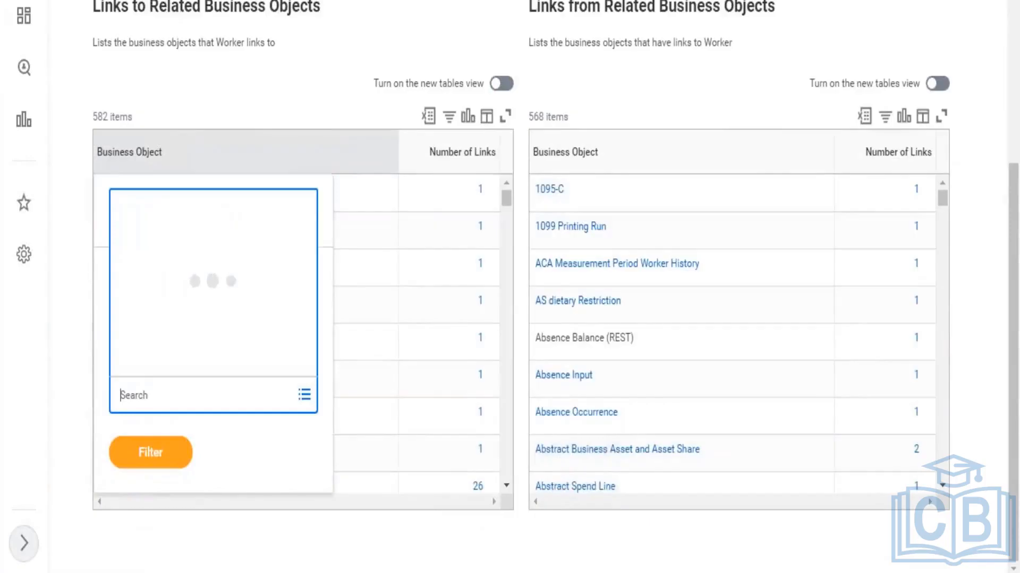
type("comp pla")
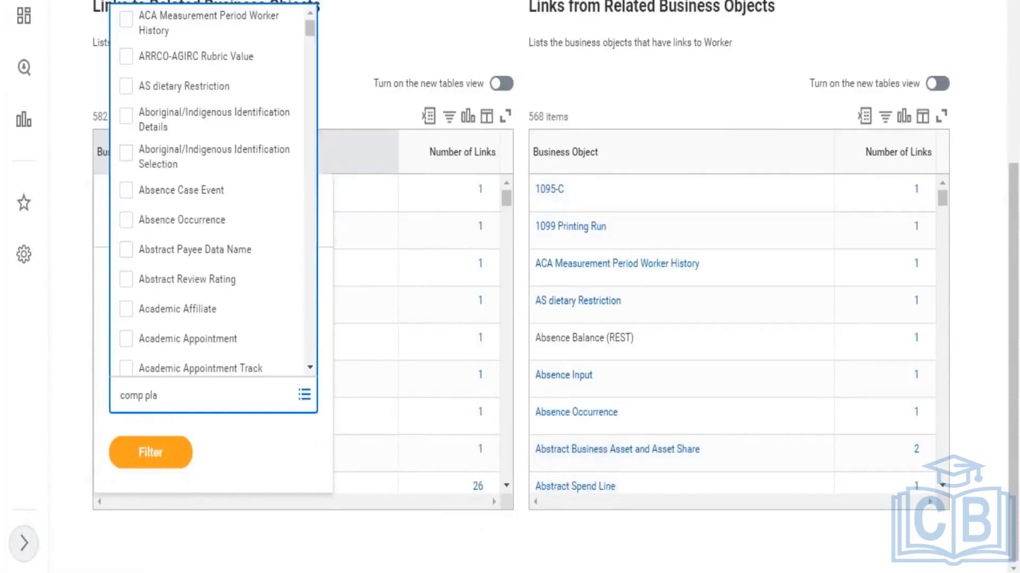
key("Return")
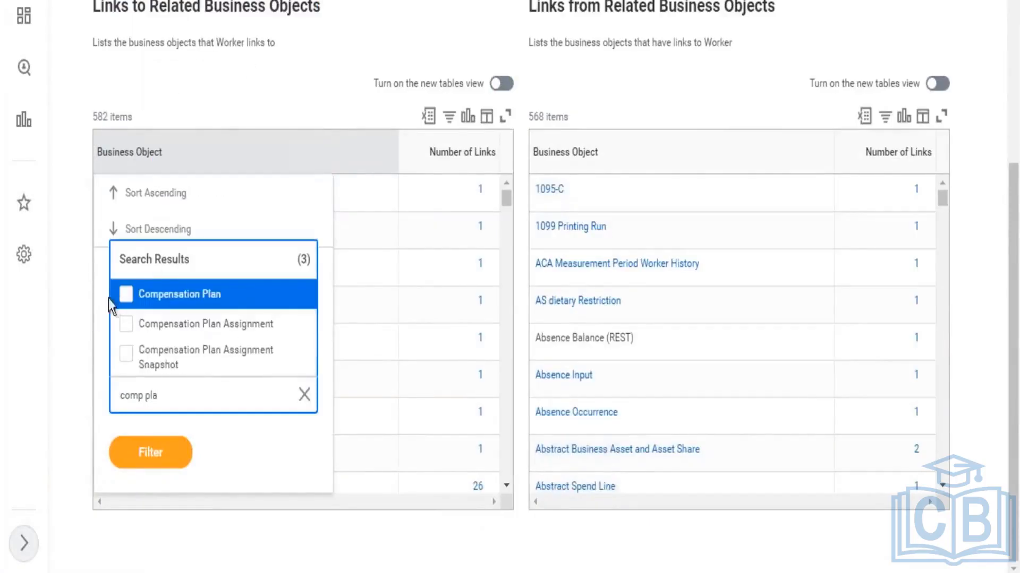
left_click(125, 294)
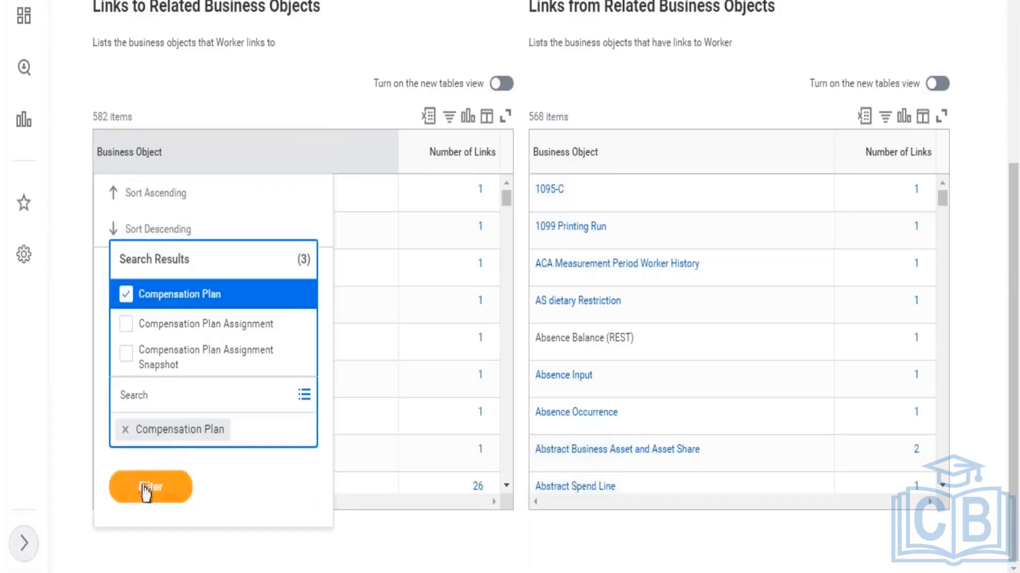
left_click(145, 491)
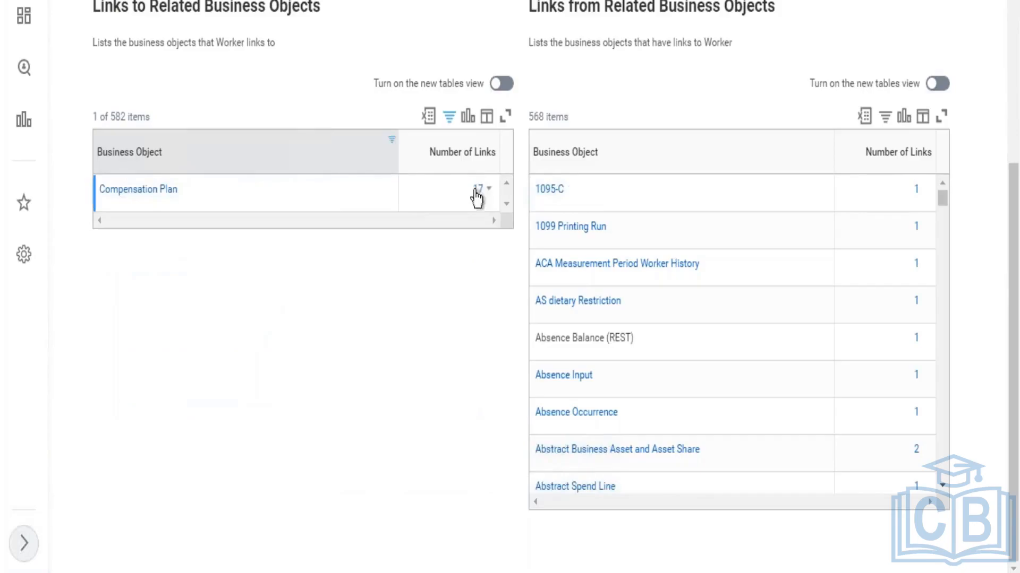
left_click(477, 193)
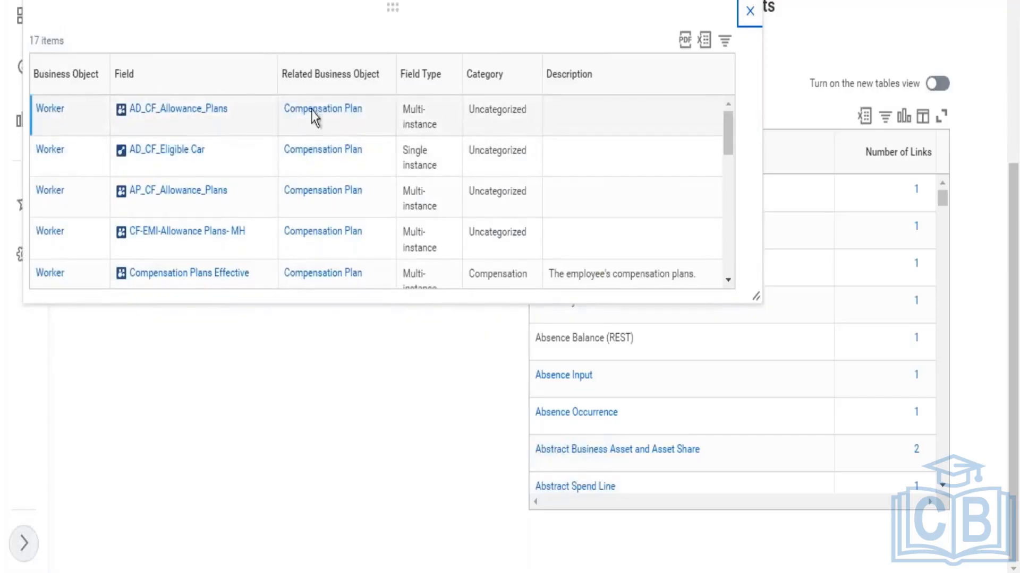
left_click_drag(285, 109, 388, 99)
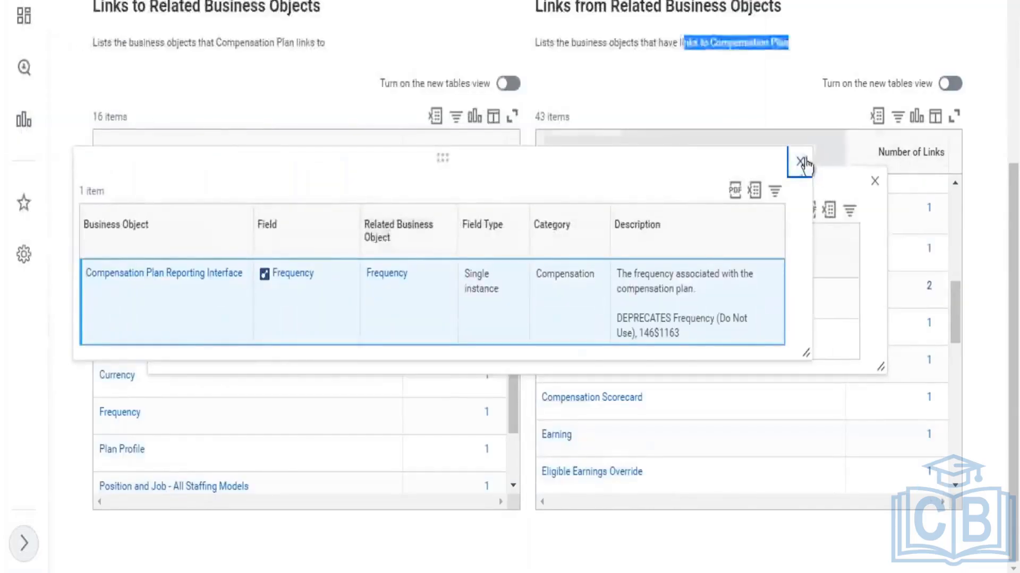
Return to the Compensation Plan object, close both link detail windows and locate Worker among the objects it links to.
left_click(799, 161)
left_click(874, 181)
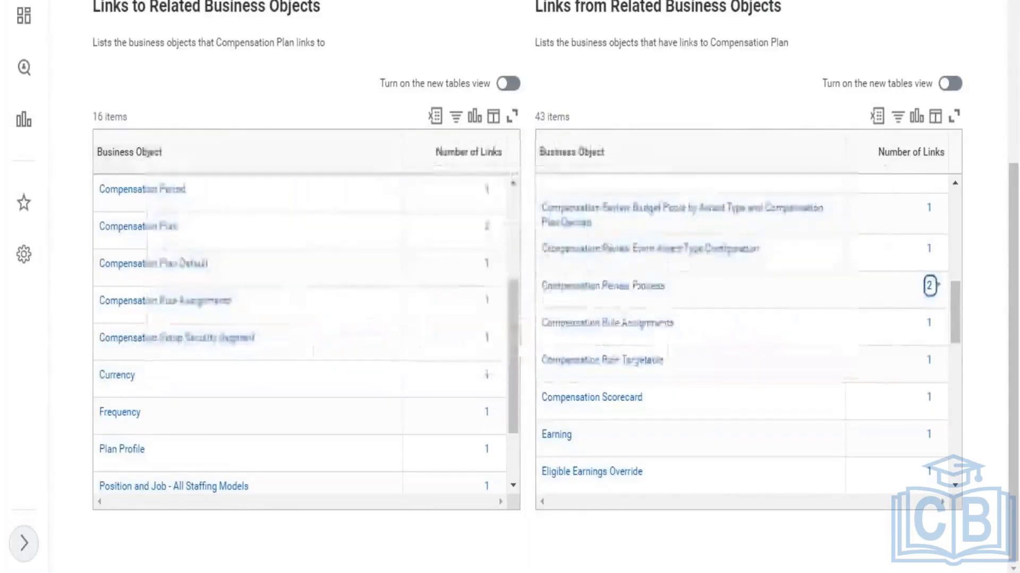
scroll(316, 92, "up", 5)
scroll(331, 324, "down", 8)
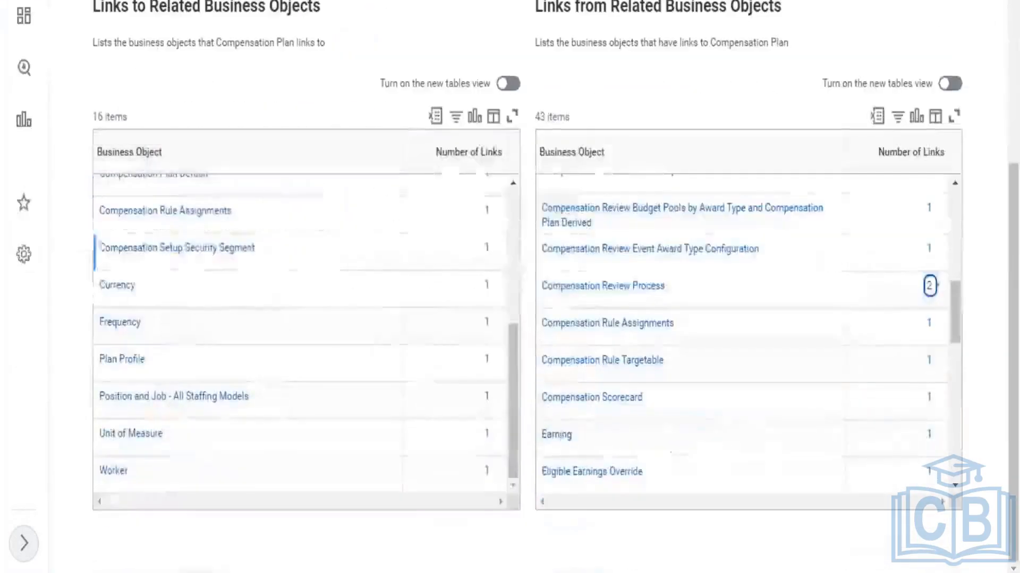
left_click_drag(93, 479, 218, 546)
left_click(211, 461)
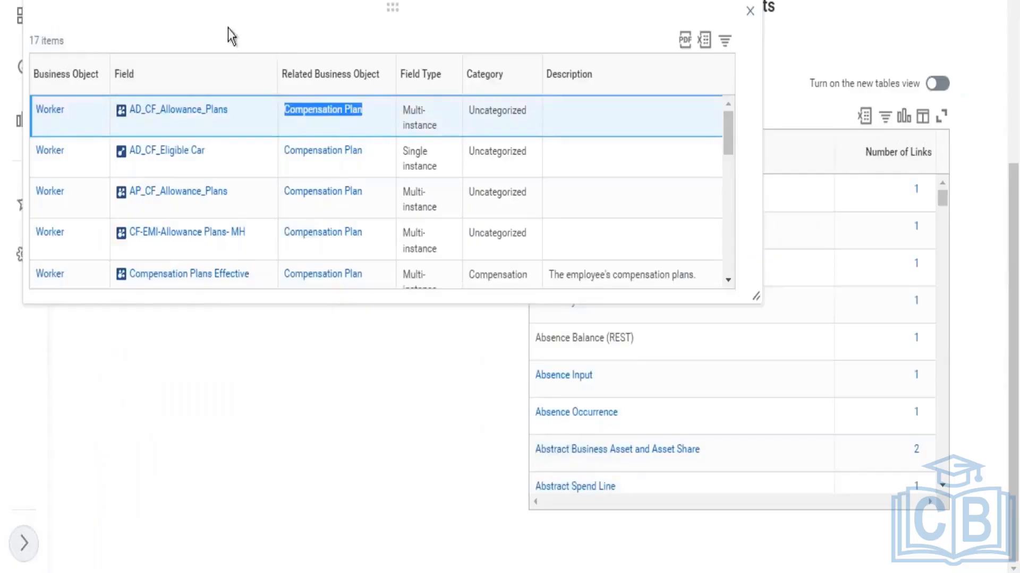
Look through the Worker fields that link to Compensation Plan in the Worker object's link details.
scroll(227, 34, "up", 5)
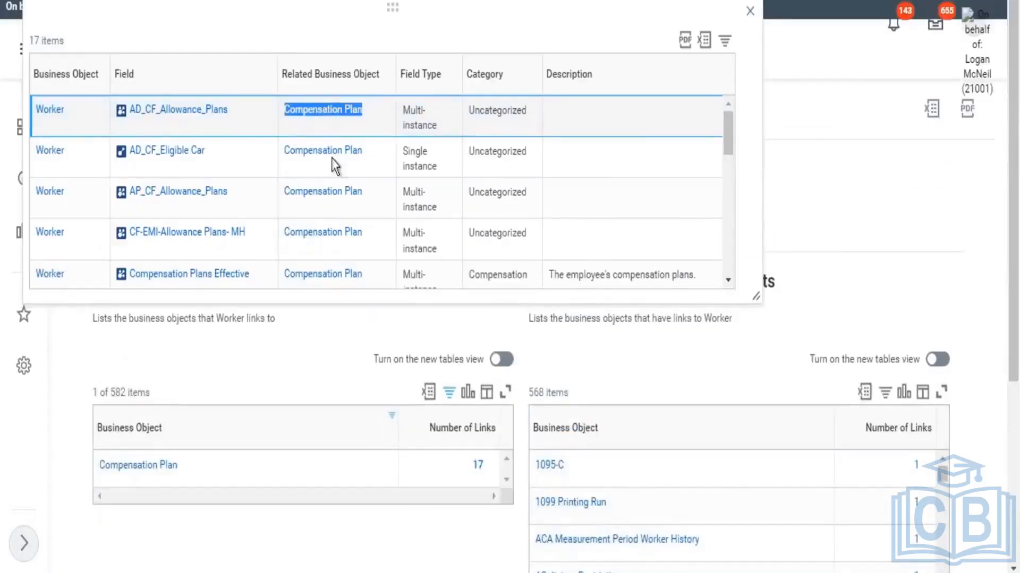
scroll(332, 168, "down", 2)
scroll(327, 178, "down", 8)
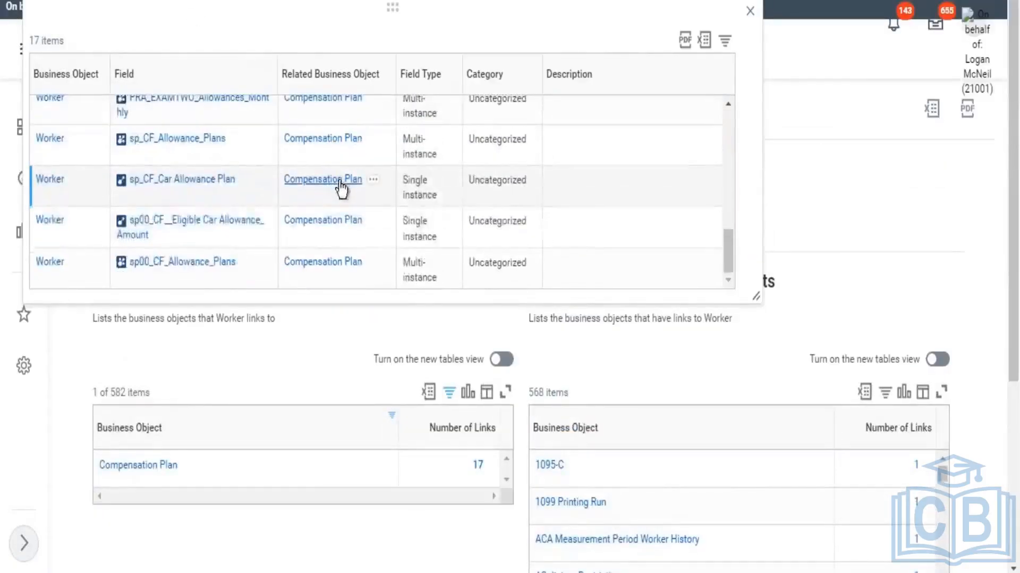
Compare the Worker fields that link to Compensation Plan with the related business objects listed for the Compensation Plan object.
scroll(343, 188, "down", 5)
scroll(329, 162, "up", 10)
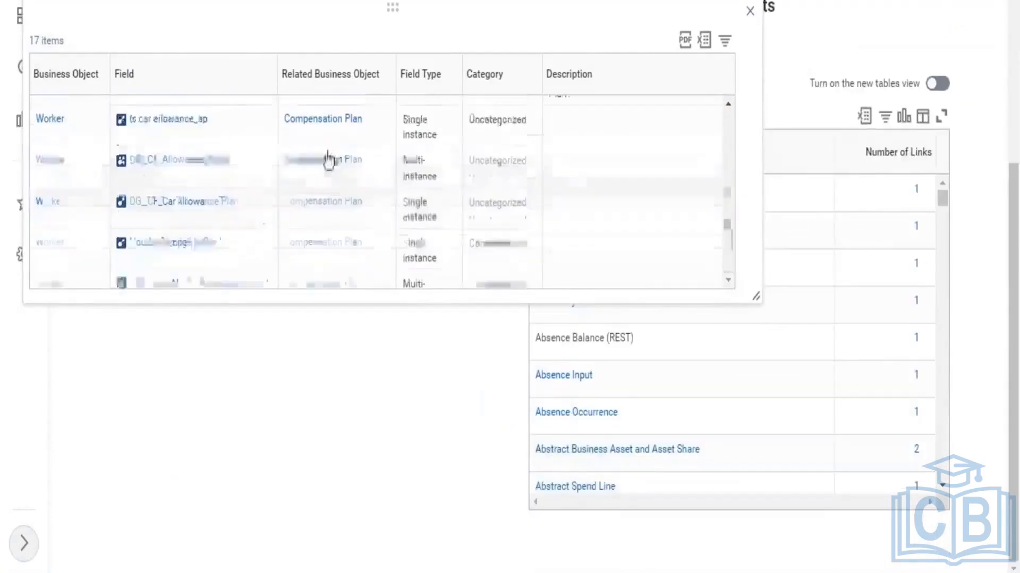
left_click(323, 108)
scroll(323, 108, "up", 5)
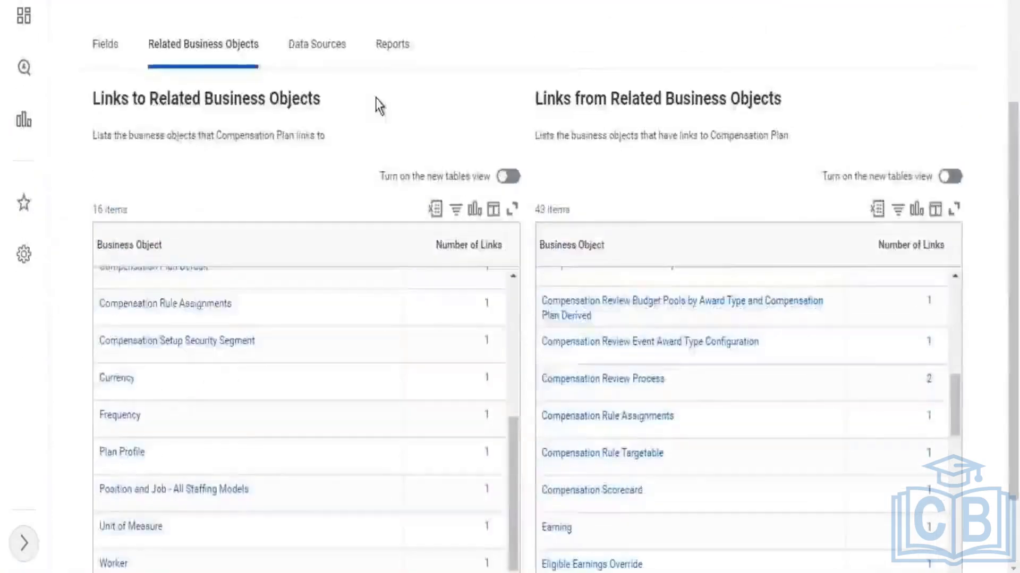
scroll(409, 125, "down", 5)
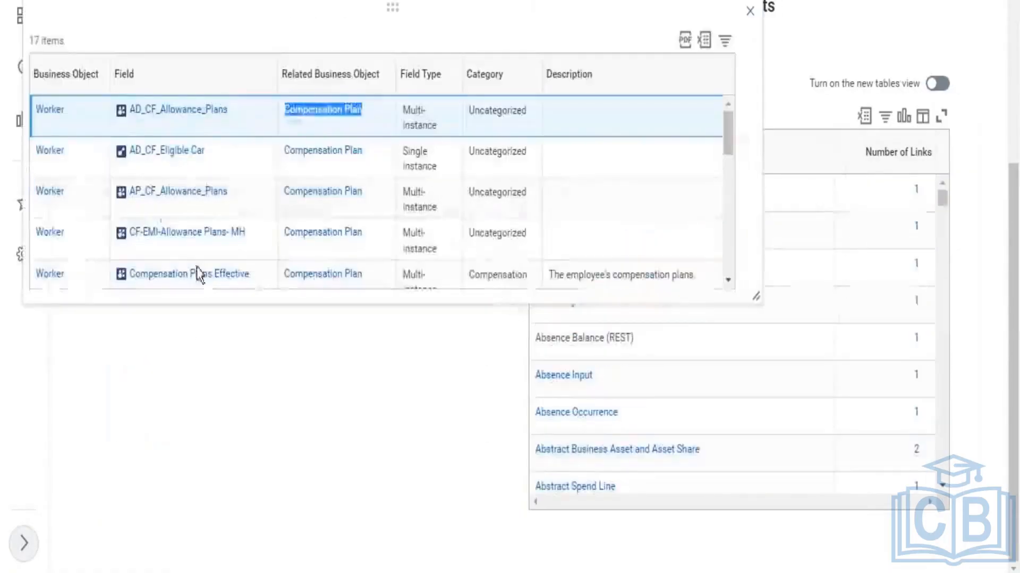
scroll(776, 307, "down", 10)
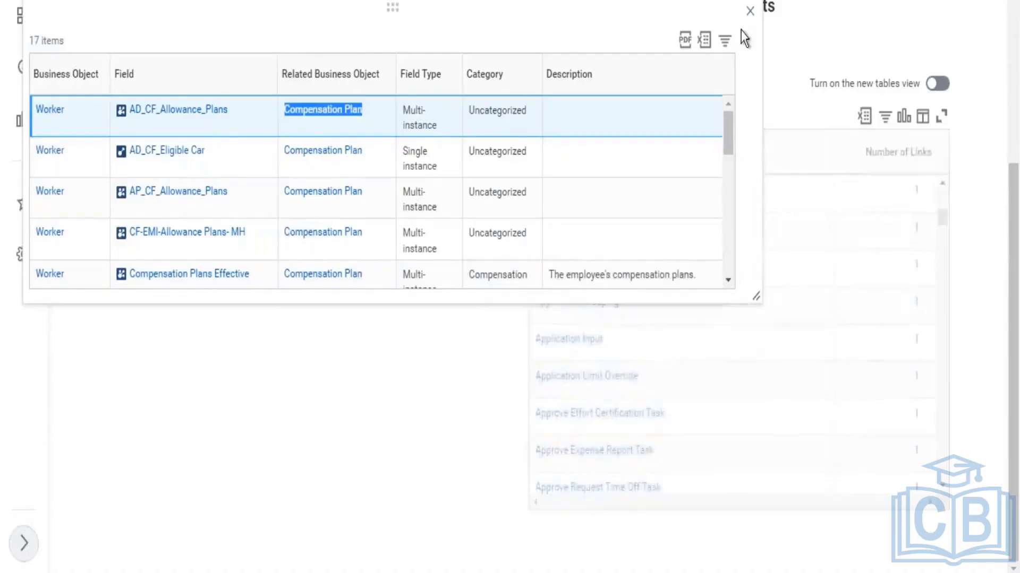
Shrink the link details window and filter the list of objects linking to Worker to Compensation Plan.
left_click_drag(757, 297, 587, 262)
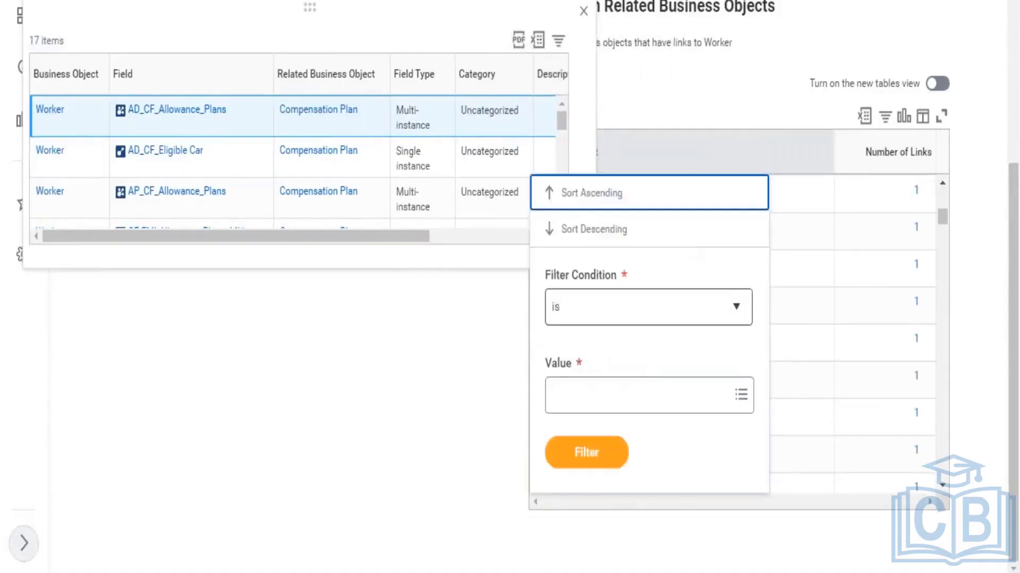
left_click(625, 395)
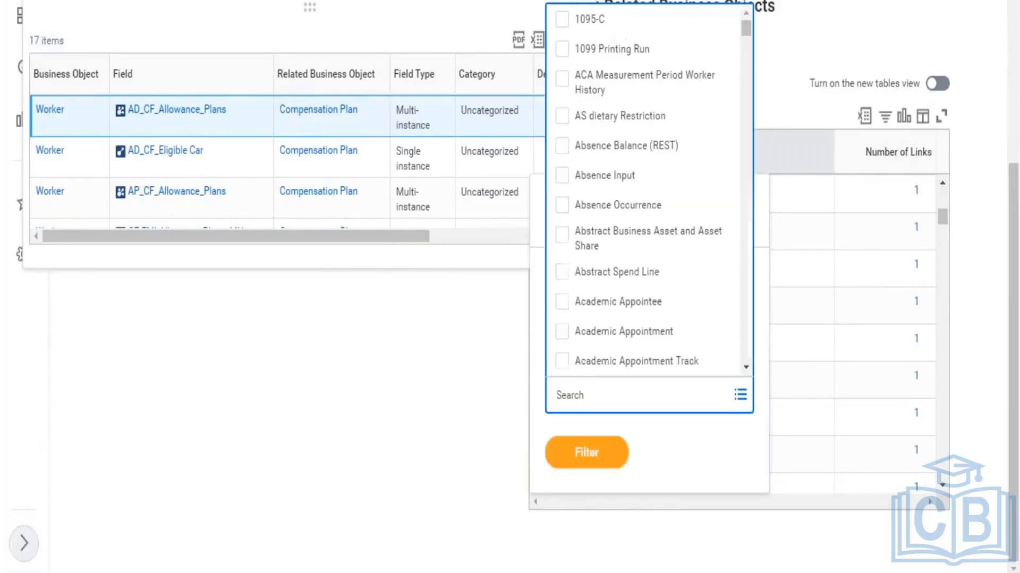
type("com")
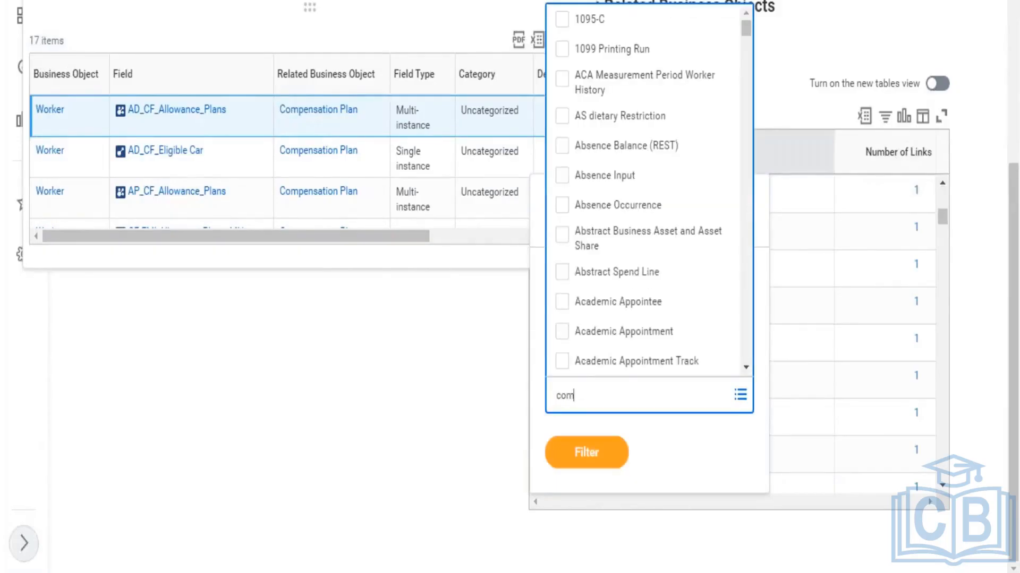
type("p plan")
key("Return")
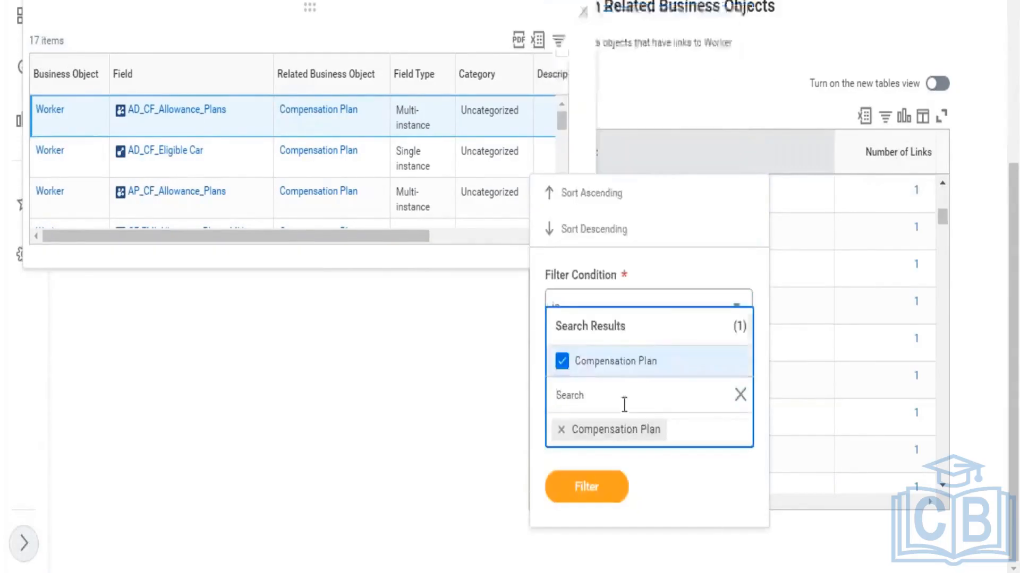
left_click(576, 502)
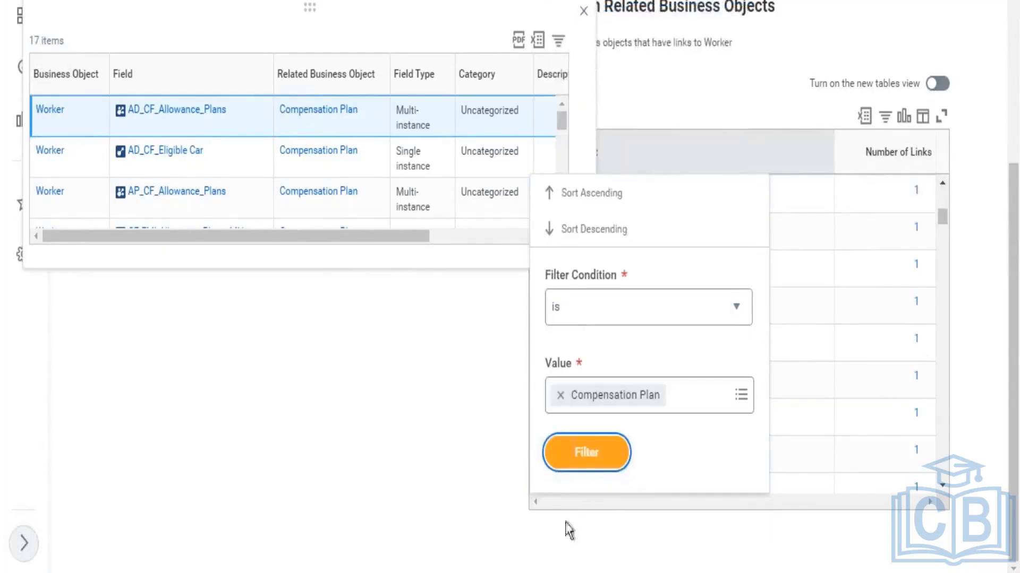
left_click(586, 454)
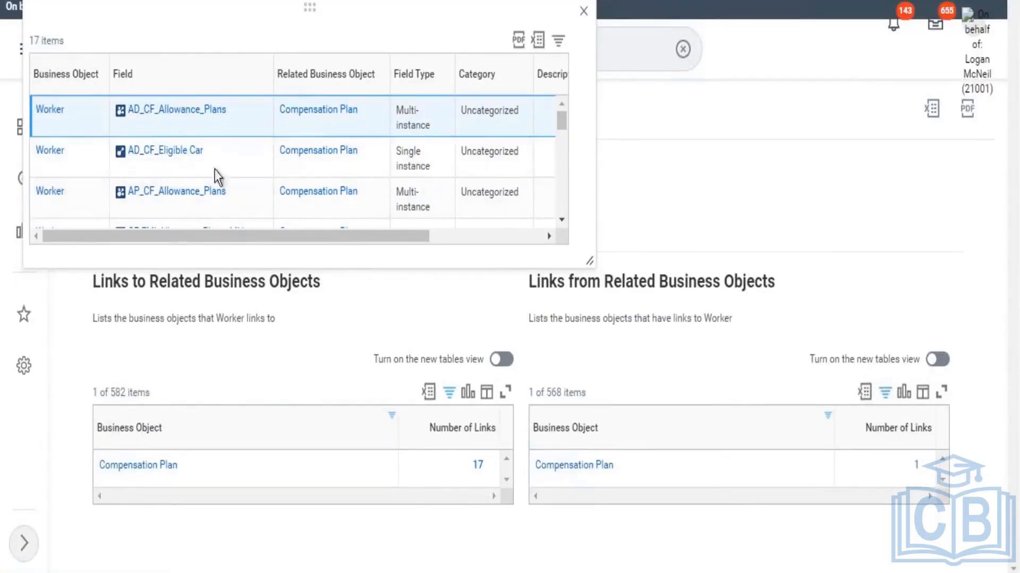
Close the link details window and highlight the Worker object name and the Links to Related Business Objects heading.
left_click(582, 13)
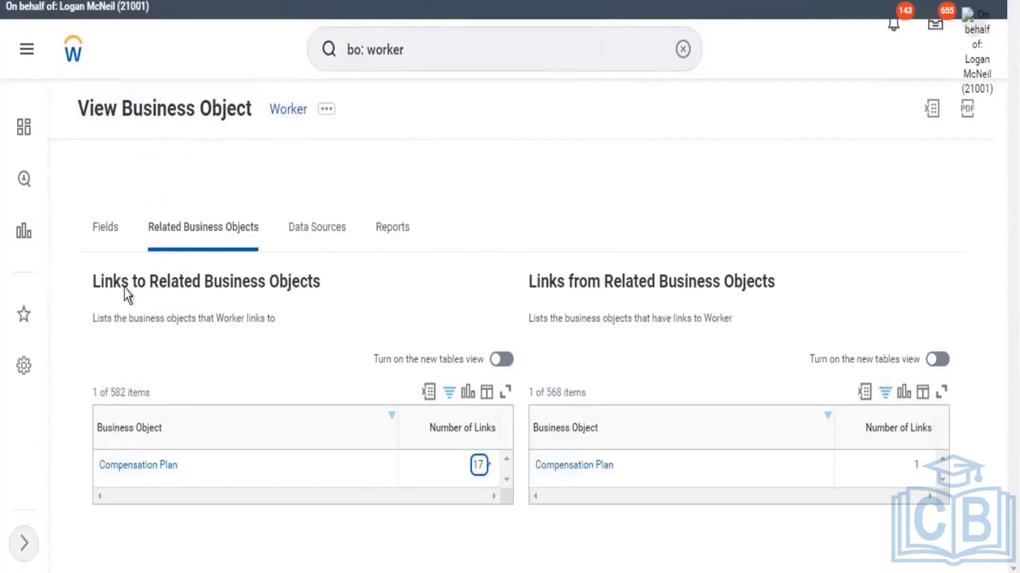
left_click_drag(102, 277, 373, 301)
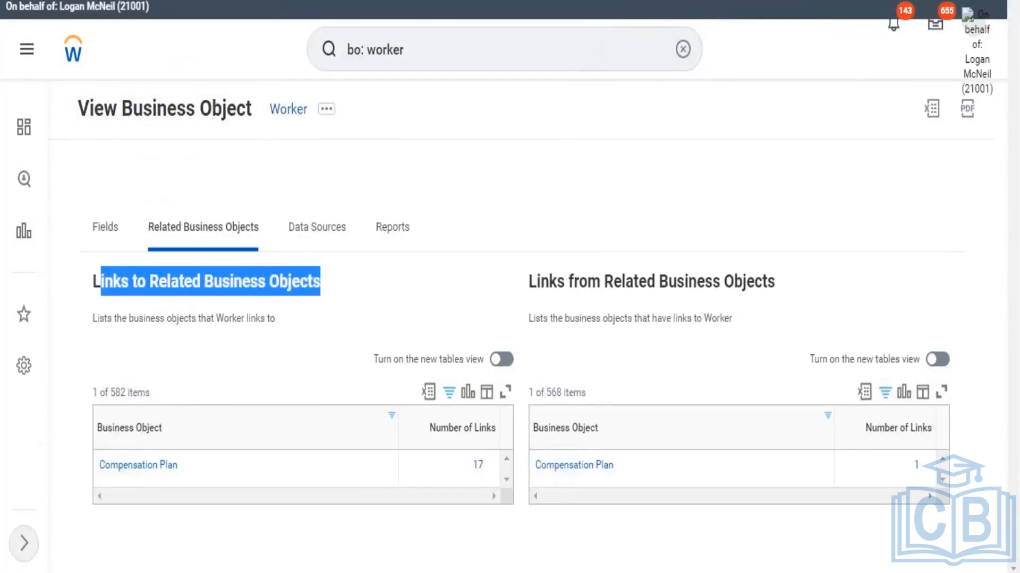
left_click_drag(270, 109, 311, 126)
left_click_drag(137, 281, 286, 291)
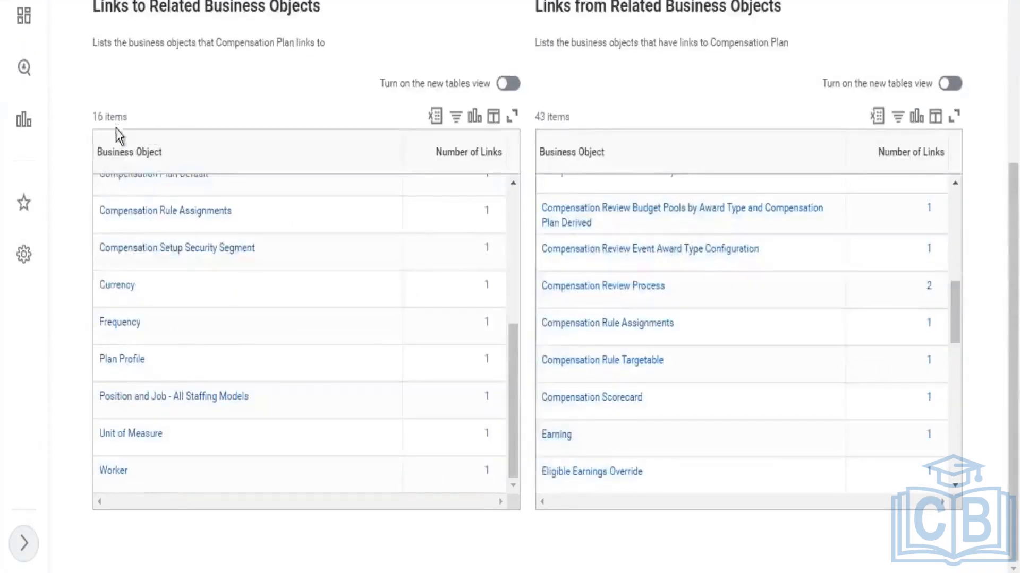
Review the objects that Compensation Plan links to and those that link to it, highlighting both item counts.
scroll(118, 133, "up", 4)
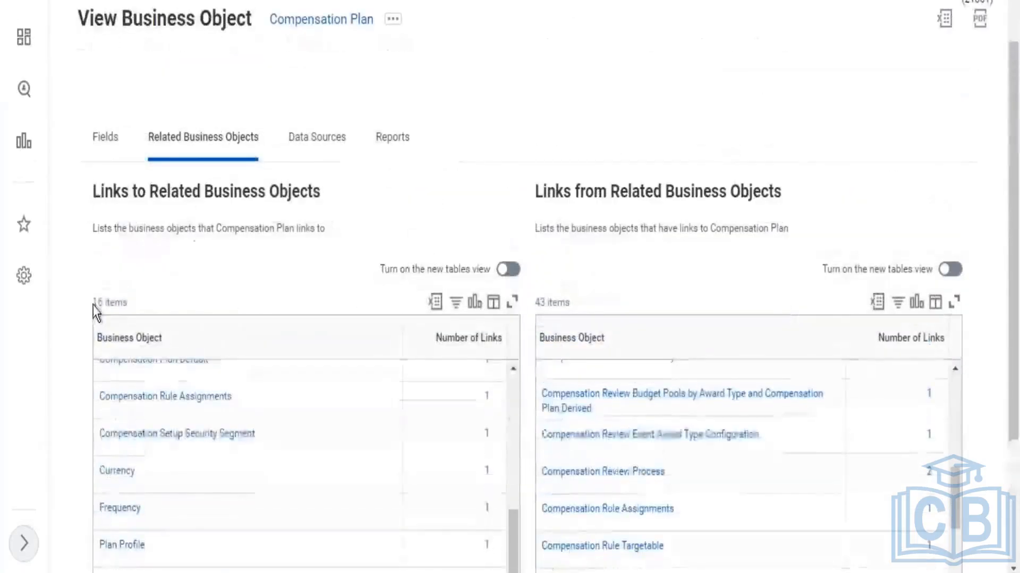
left_click_drag(96, 312, 139, 319)
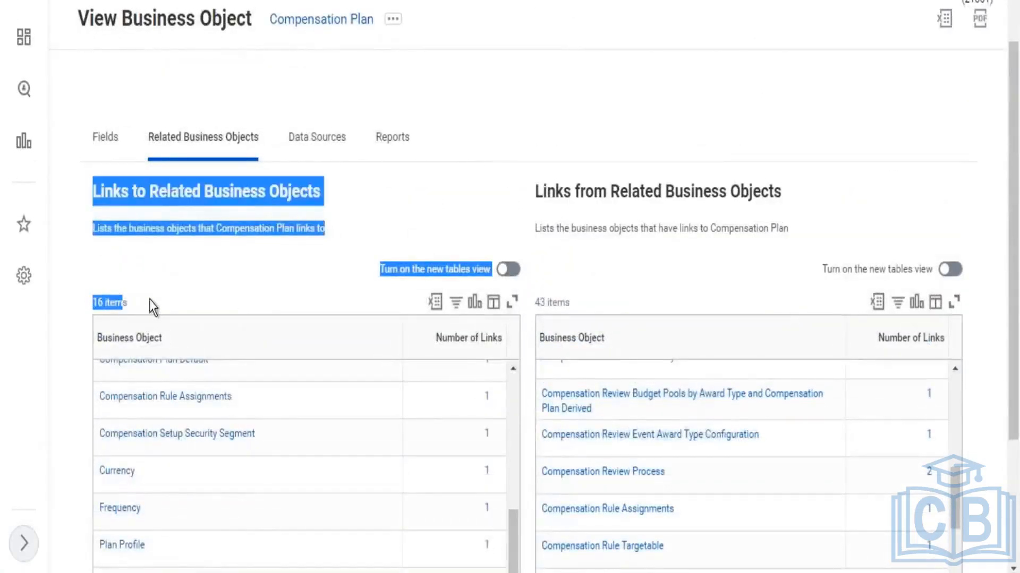
scroll(536, 127, "down", 4)
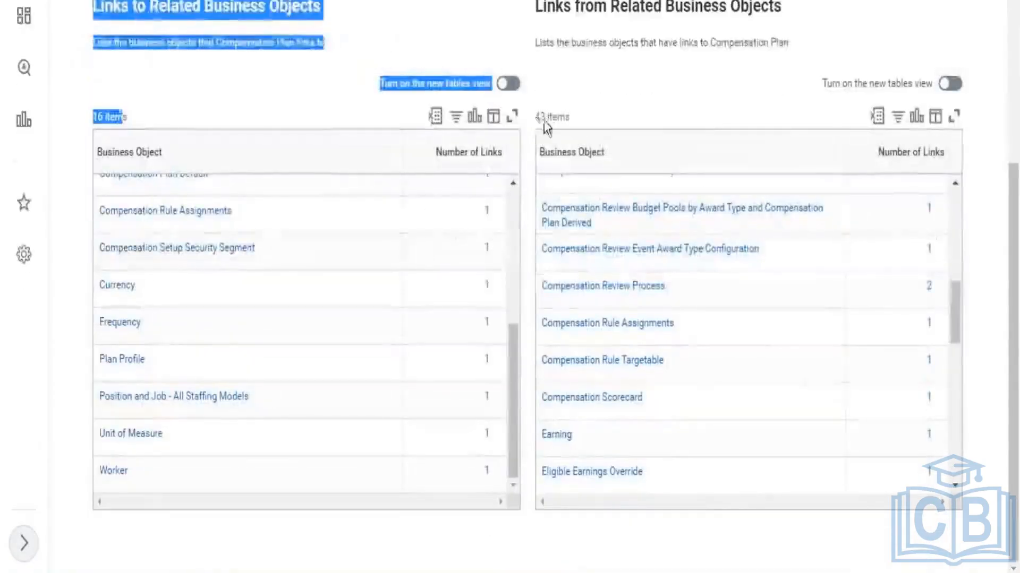
left_click_drag(536, 118, 557, 118)
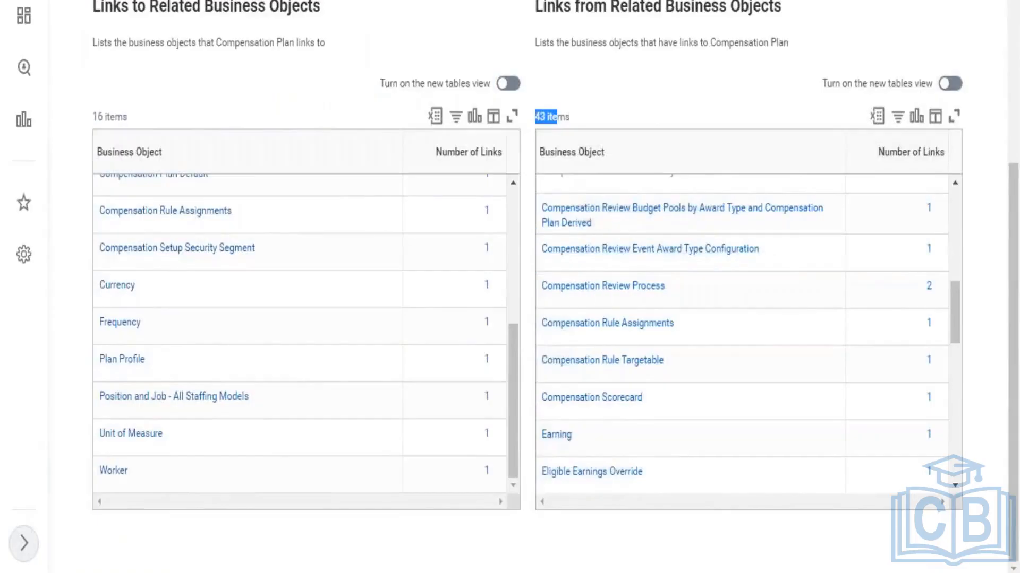
scroll(635, 346, "down", 5)
scroll(648, 323, "up", 10)
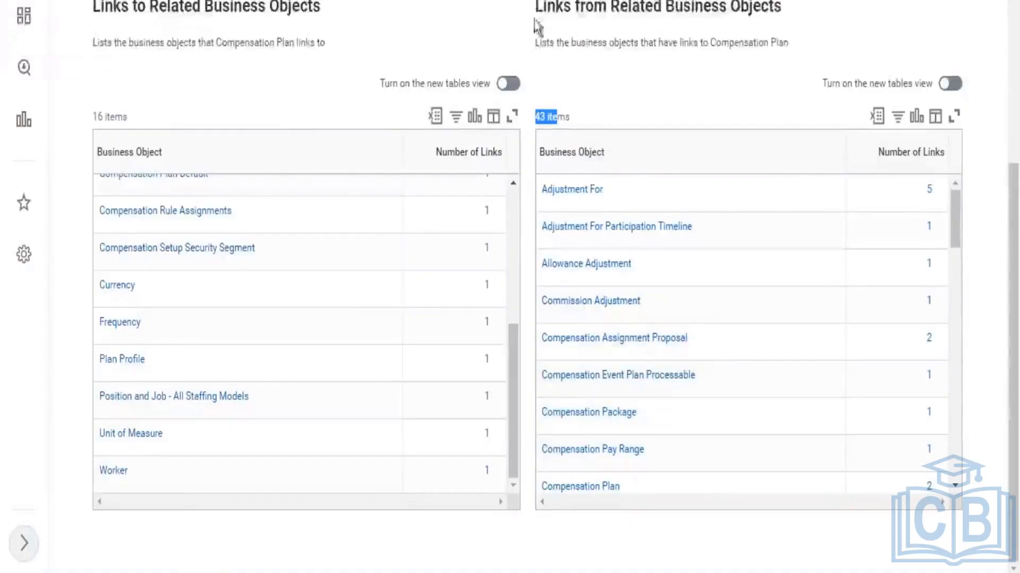
left_click_drag(836, 63, 534, 9)
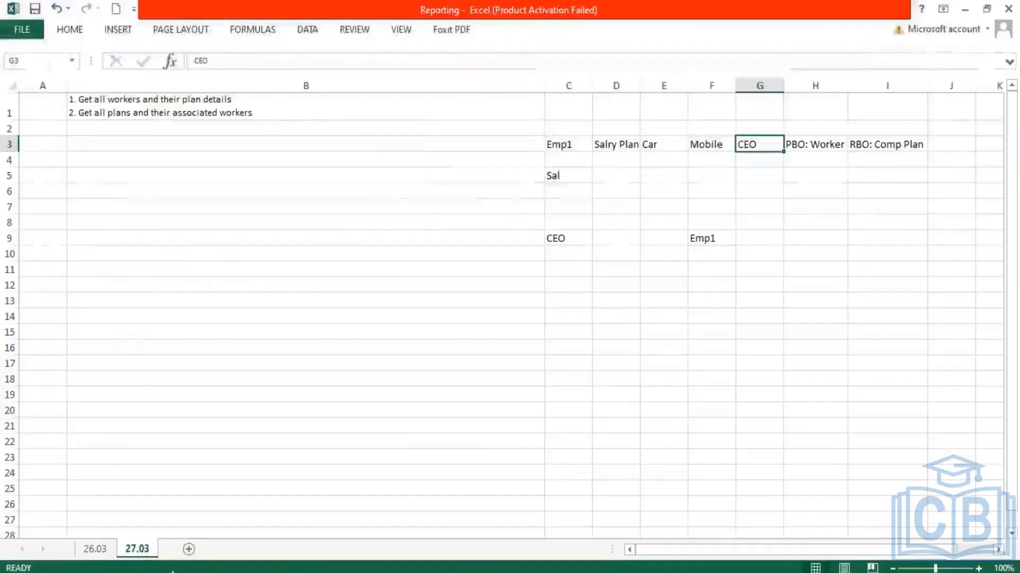
Switch to Excel and copy the Field Types note from B17 of sheet 26.03 into B3 of sheet 27.03.
left_click(96, 550)
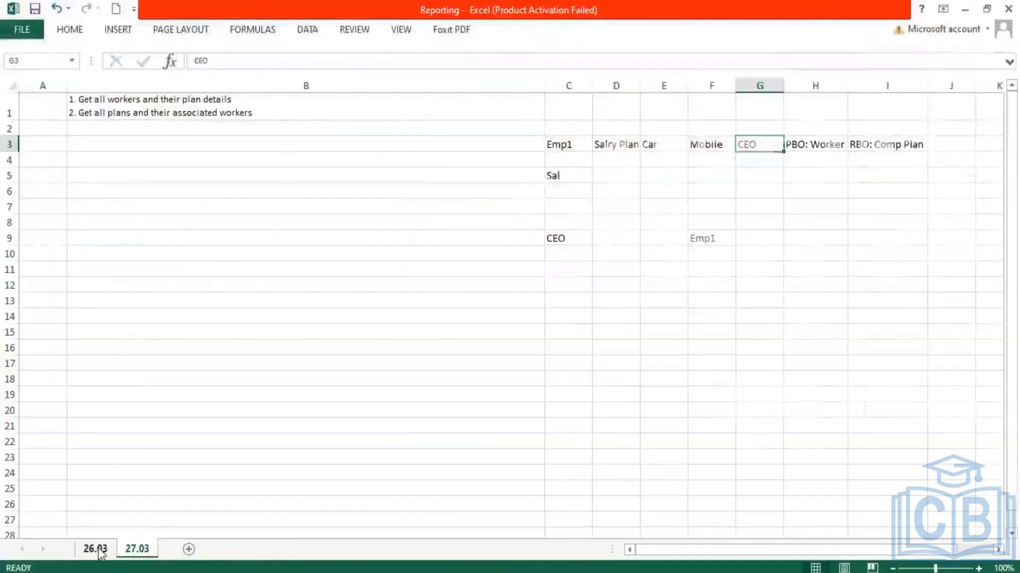
scroll(148, 501, "down", 2)
left_click(150, 345)
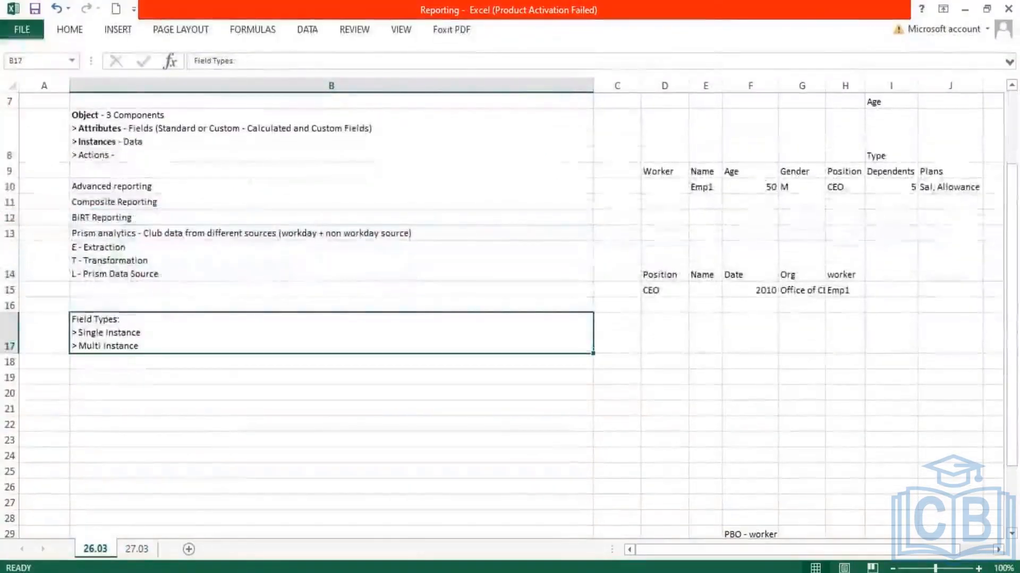
left_click(136, 550)
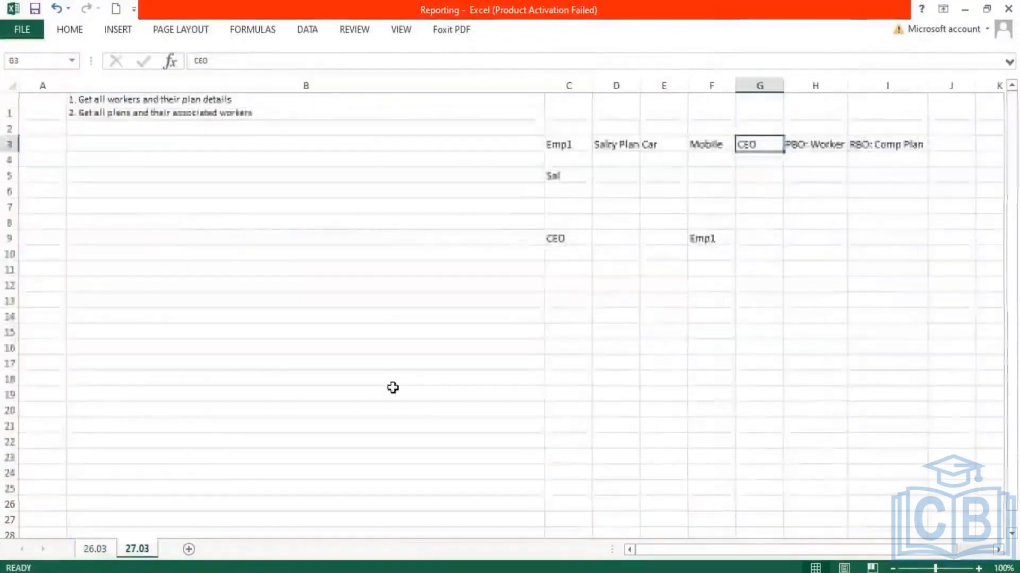
left_click(95, 549)
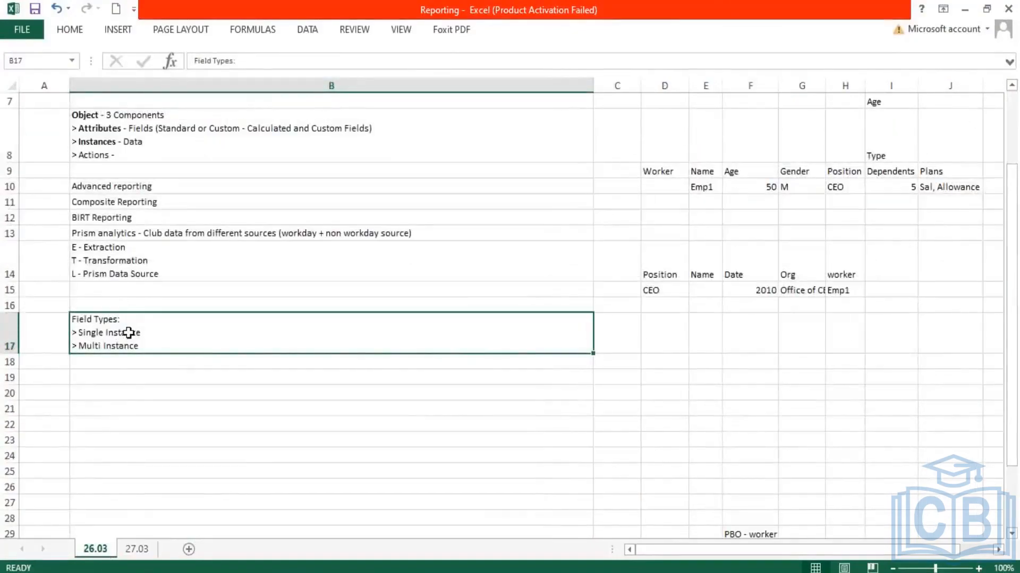
key("ctrl+c")
left_click(136, 549)
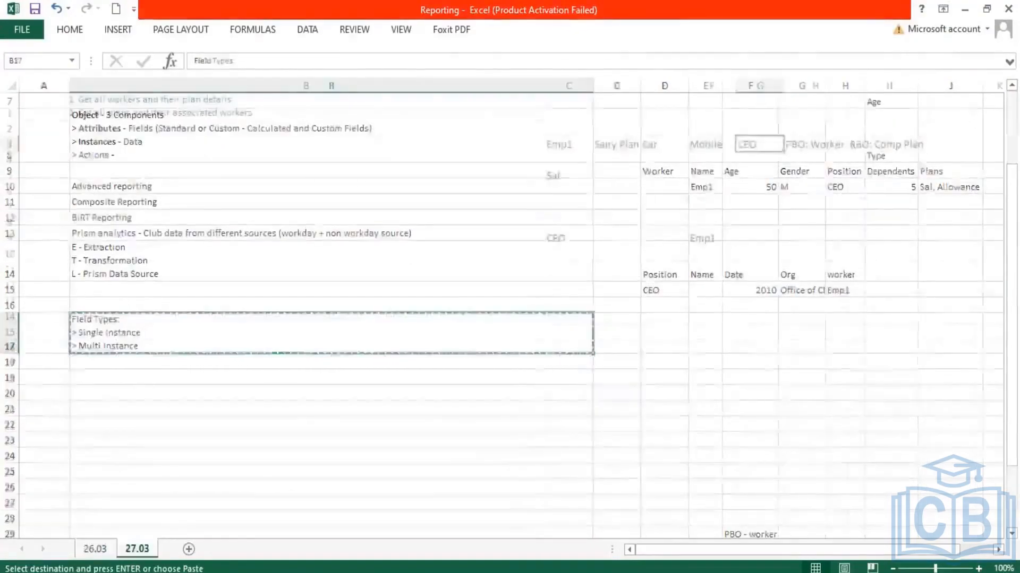
left_click(84, 147)
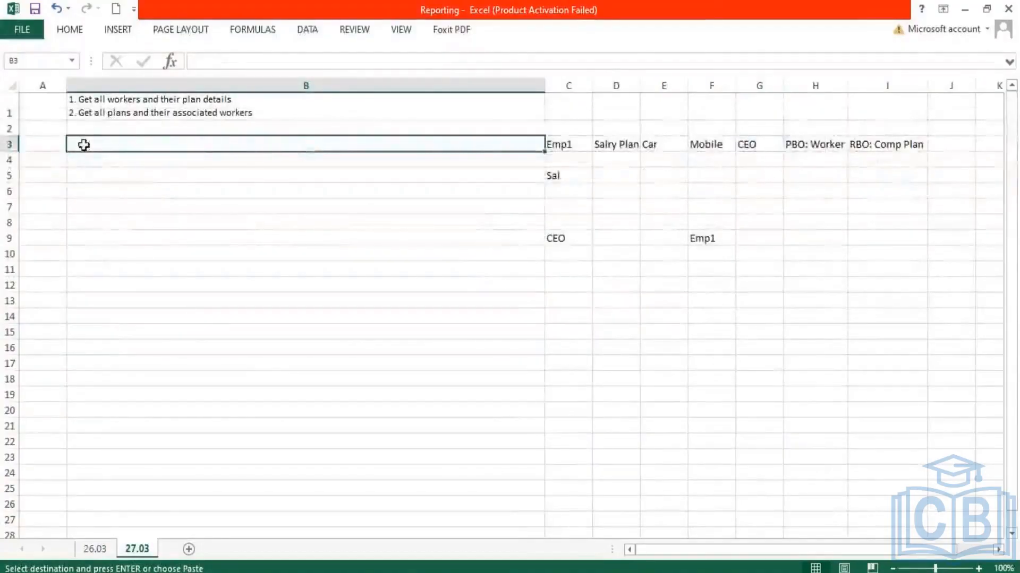
key("Return")
Label cell A3 "Field Types" and remove the "Field Types:" heading line from the note in B3.
left_click(39, 161)
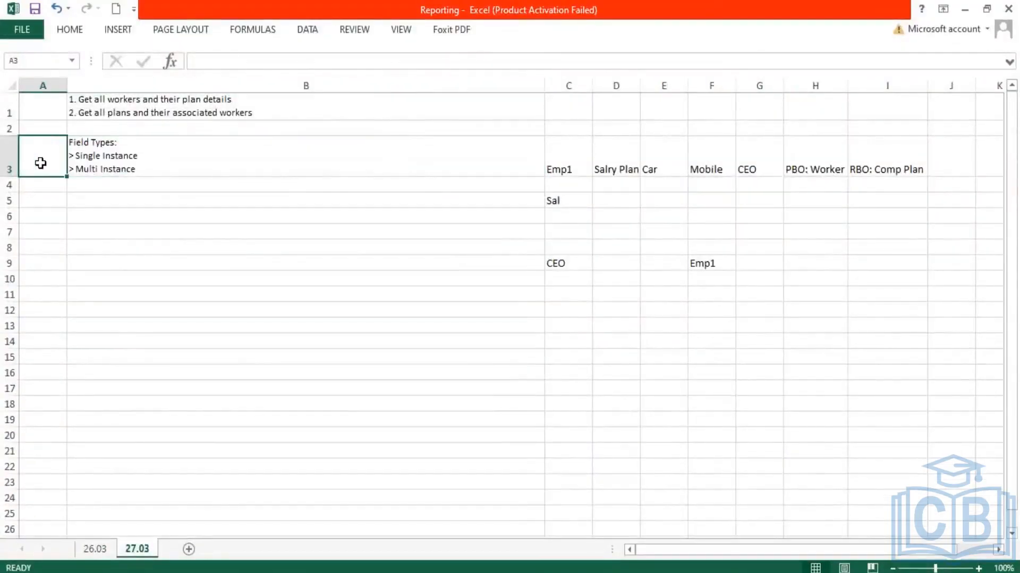
type("Field")
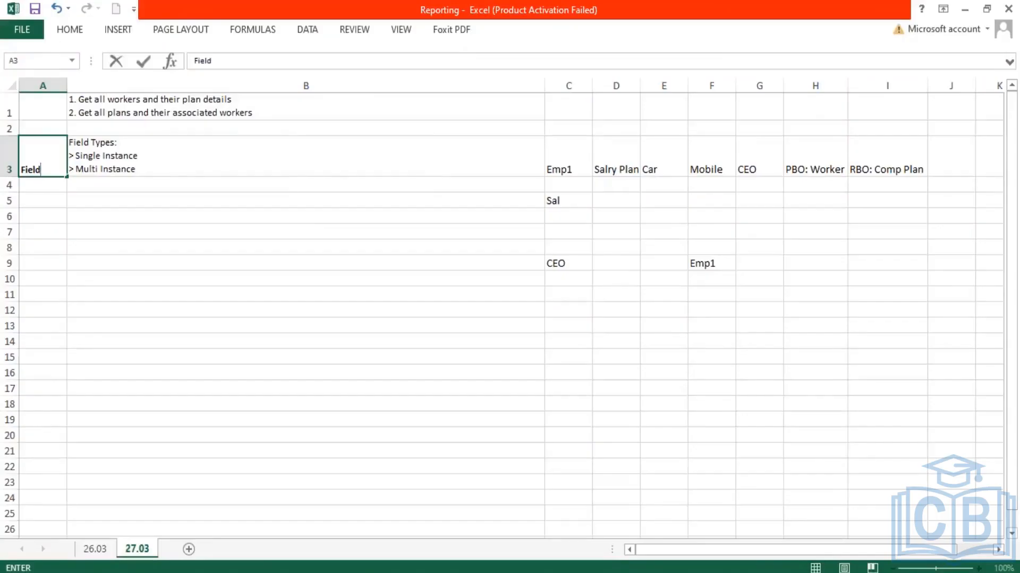
type(" Types")
double_click(128, 143)
left_click_drag(128, 142, 37, 138)
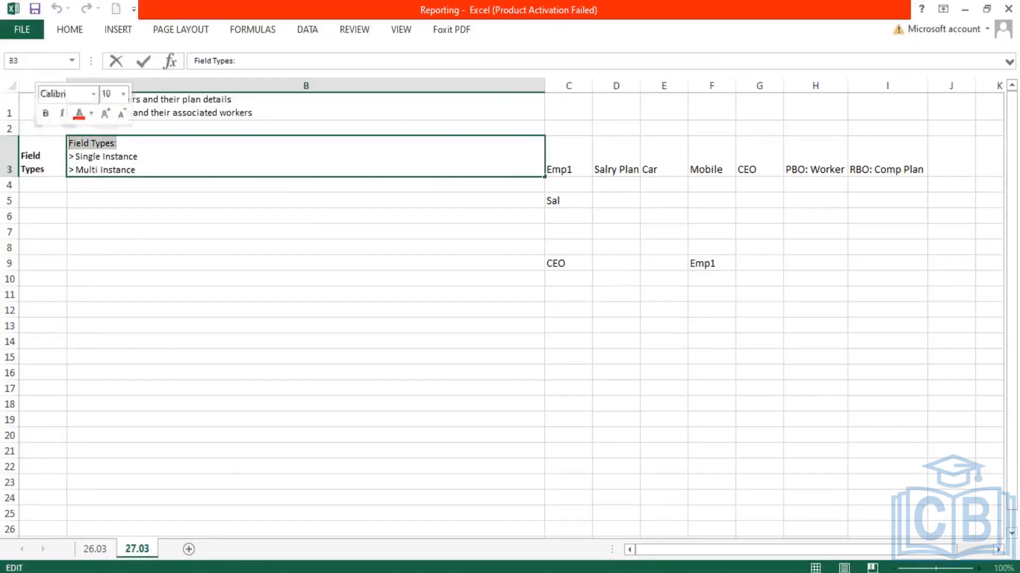
key("Delete")
key("Delete")
key("Return")
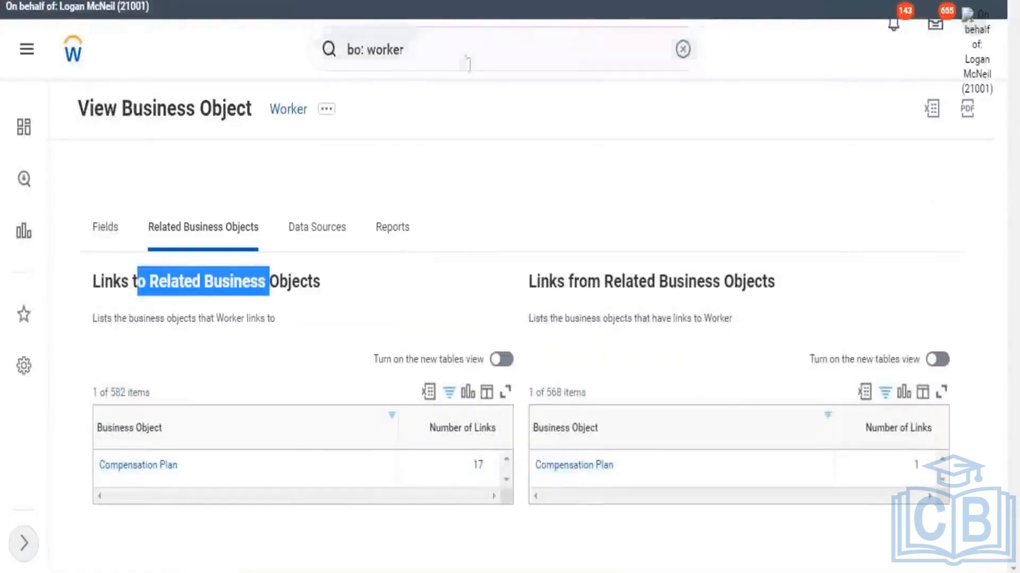
Switch to Workday and select the existing "bo: worker" search term for replacement.
left_click(467, 56)
key("ctrl+a")
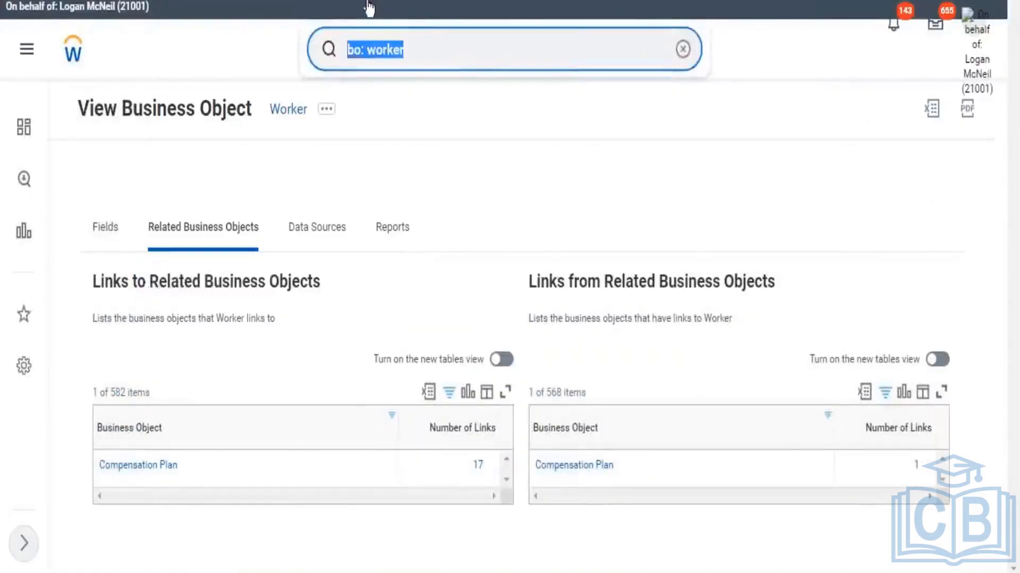
type("create")
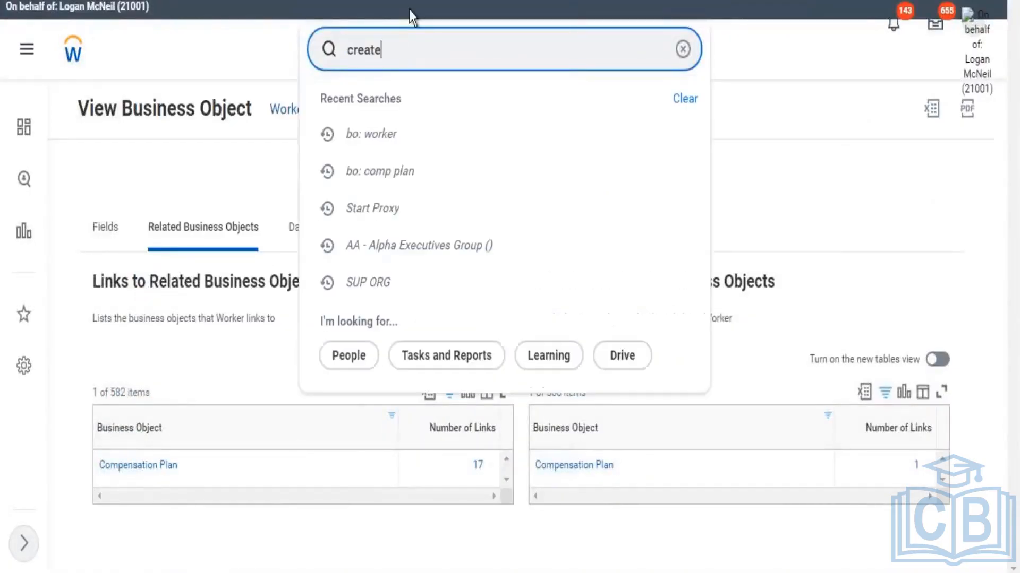
key("BackSpace")
key("BackSpace")
key("BackSpace")
key("BackSpace")
key("BackSpace")
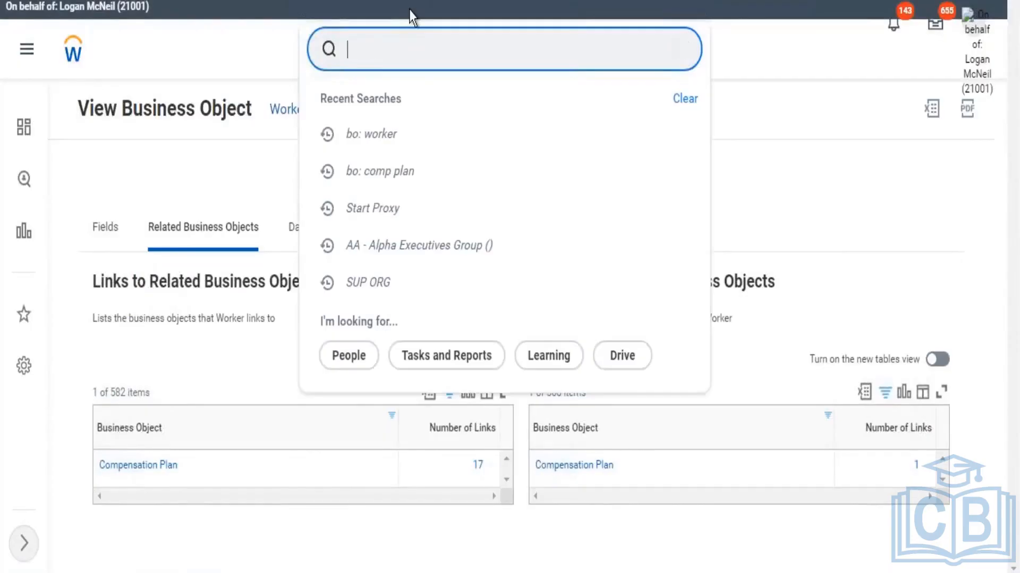
Search for "rd: cloud found" and open the Cloud found - all workers report definition.
type("clo")
key("BackSpace")
type("rd: cloud")
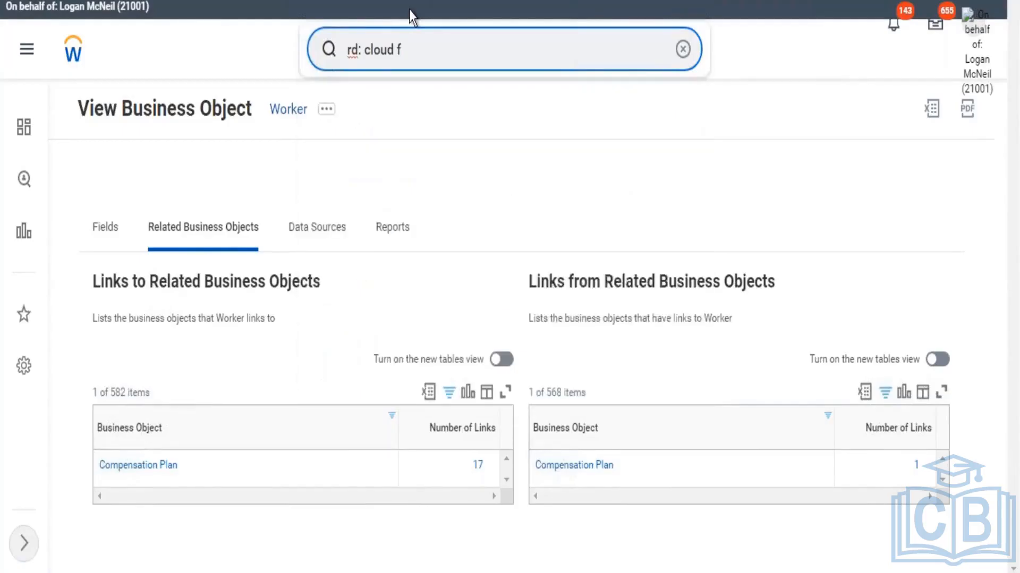
type("found")
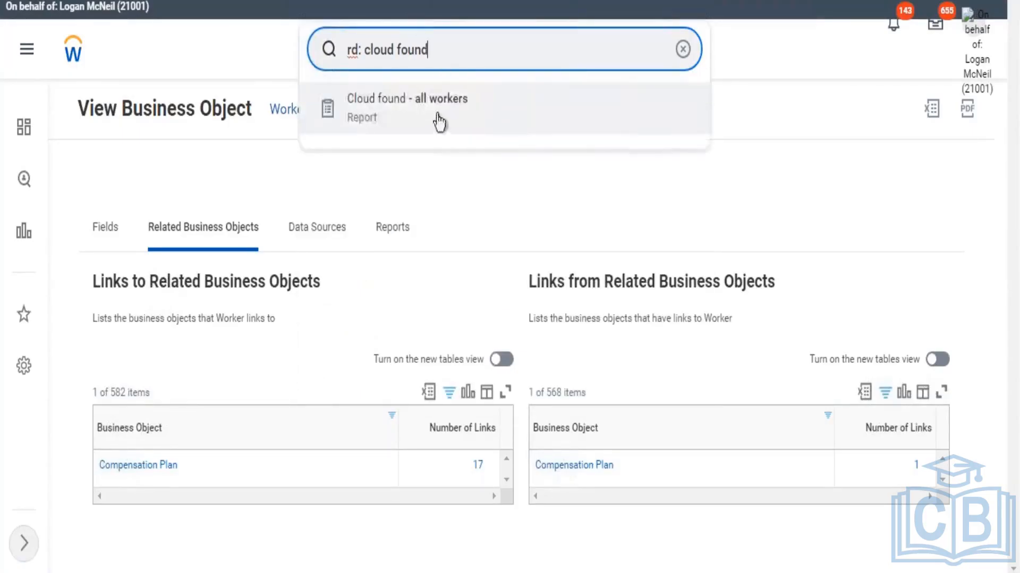
left_click(443, 119)
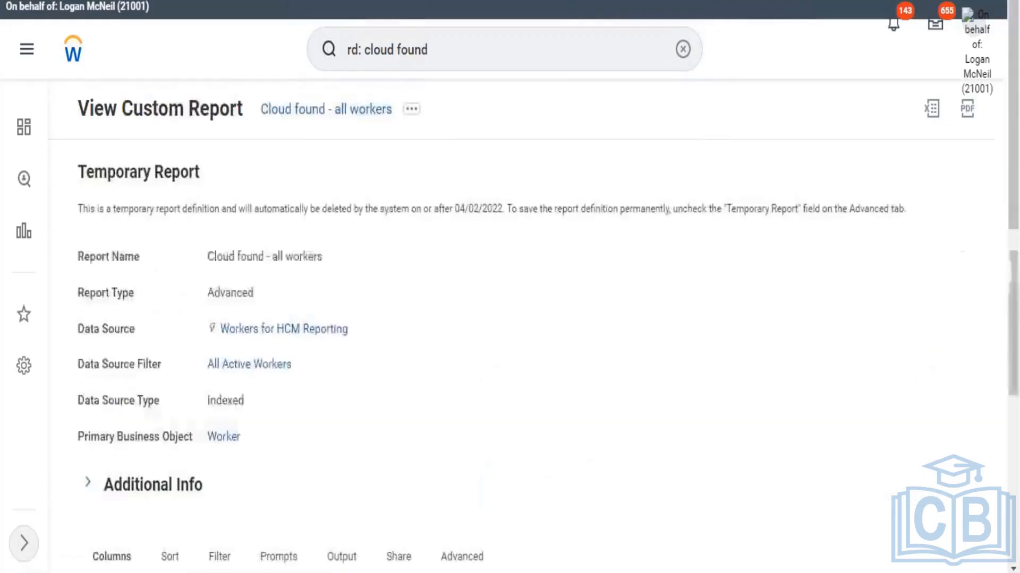
Open the Cloud found - all workers custom report for editing and go to its column definitions.
scroll(436, 197, "down", 3)
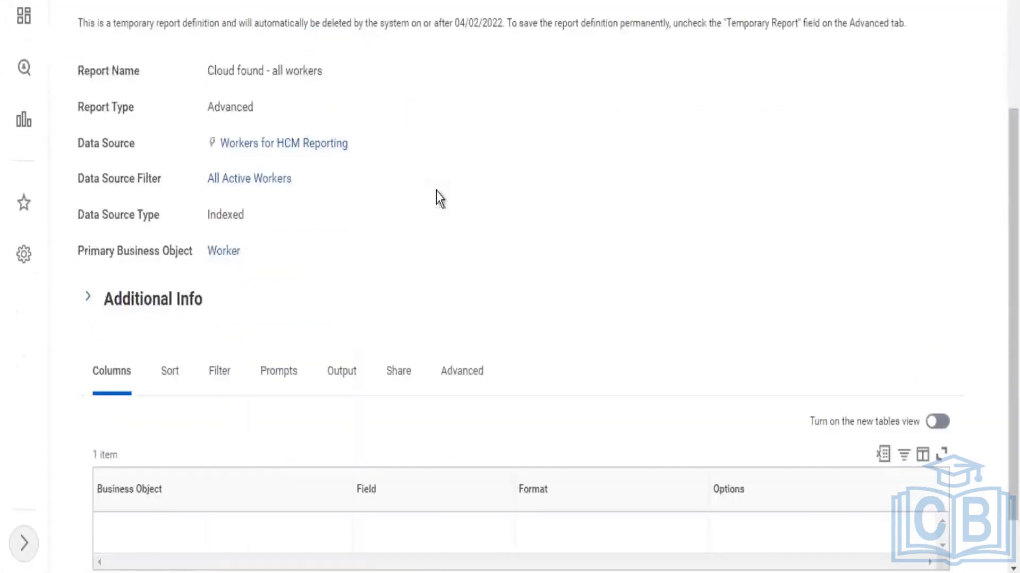
scroll(466, 183, "up", 5)
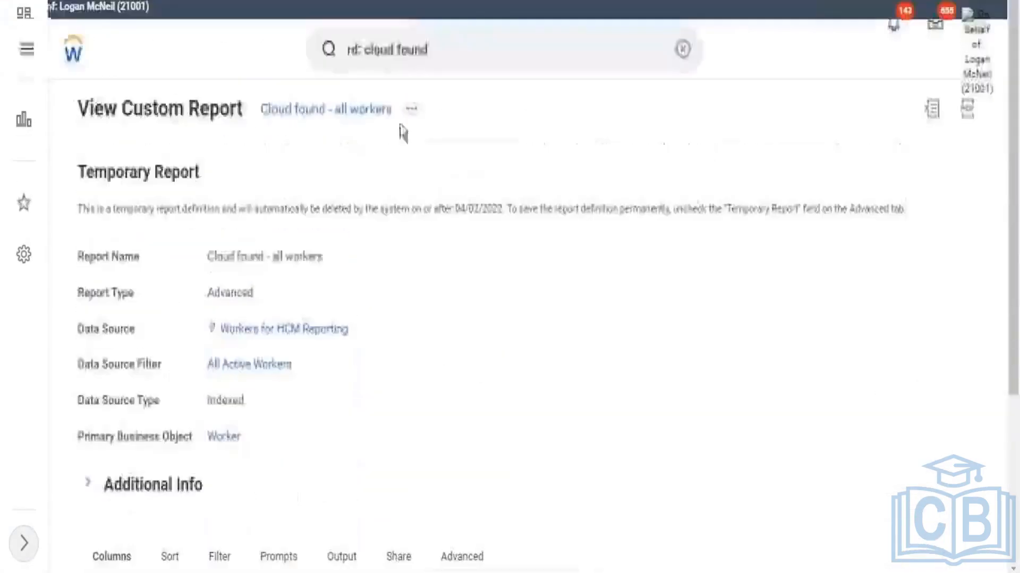
left_click(413, 118)
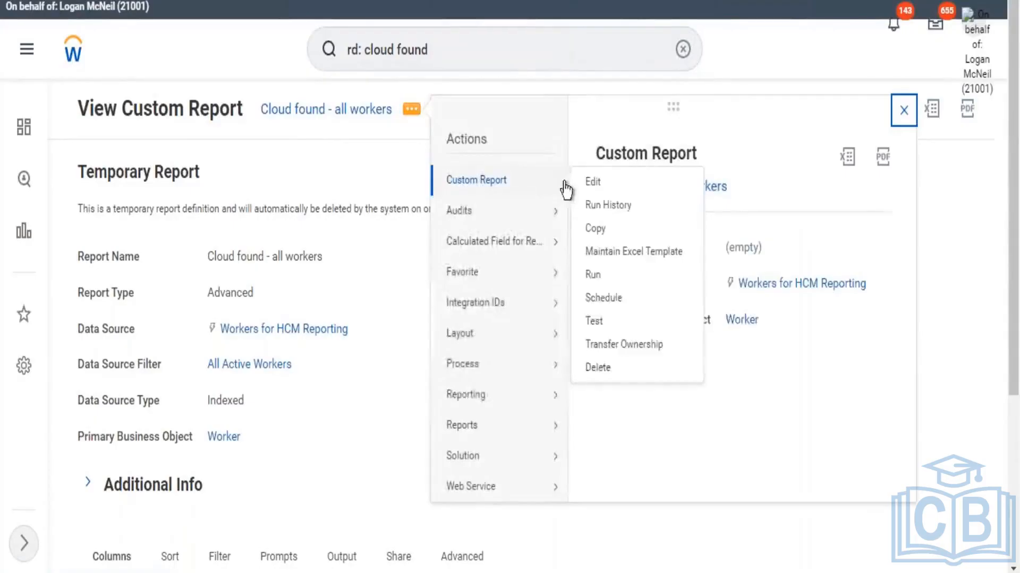
left_click(589, 183)
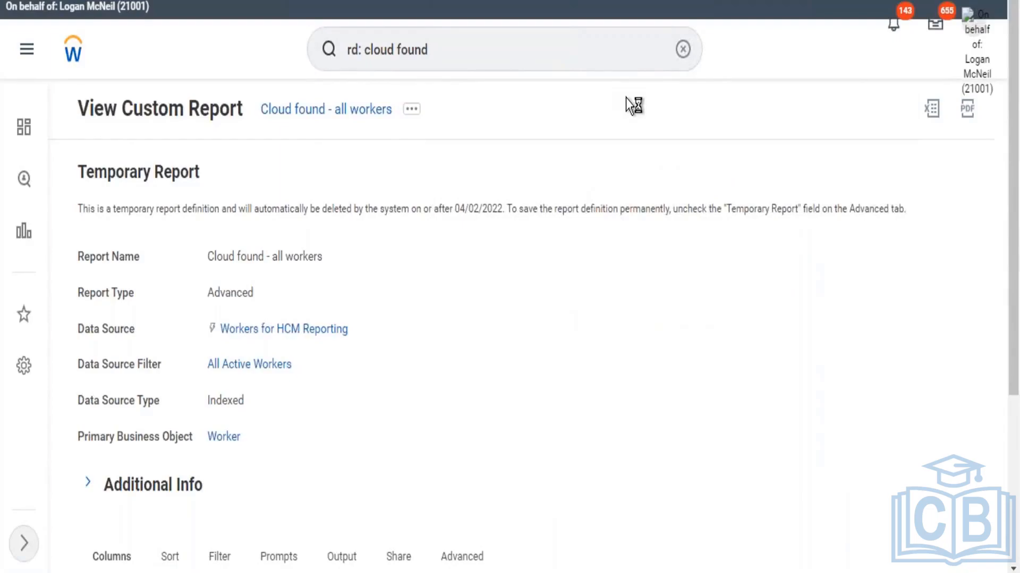
scroll(550, 186, "down", 3)
scroll(547, 199, "down", 5)
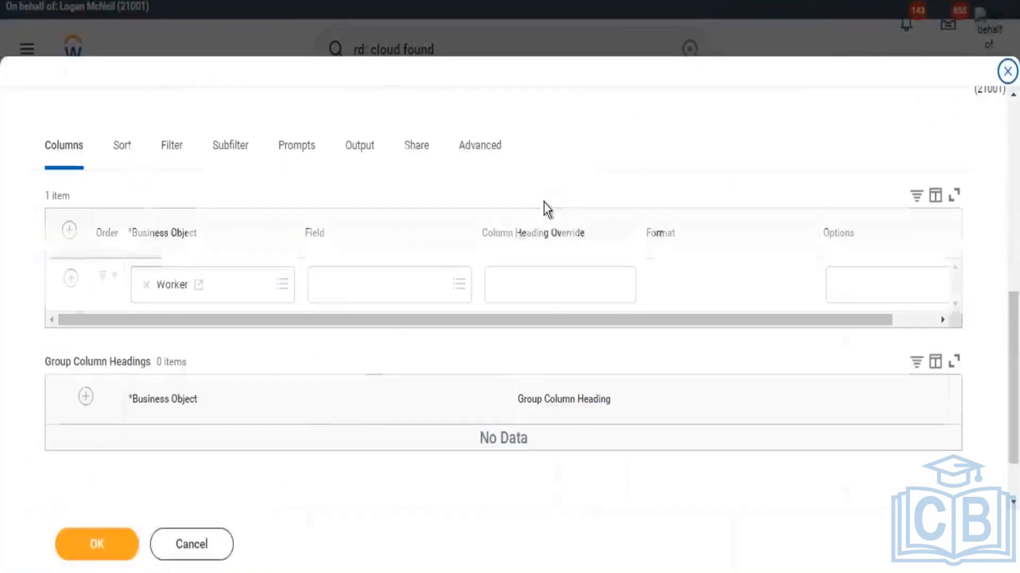
Search the first column's field list for "worker" and open the details of the Worker field.
left_click(342, 295)
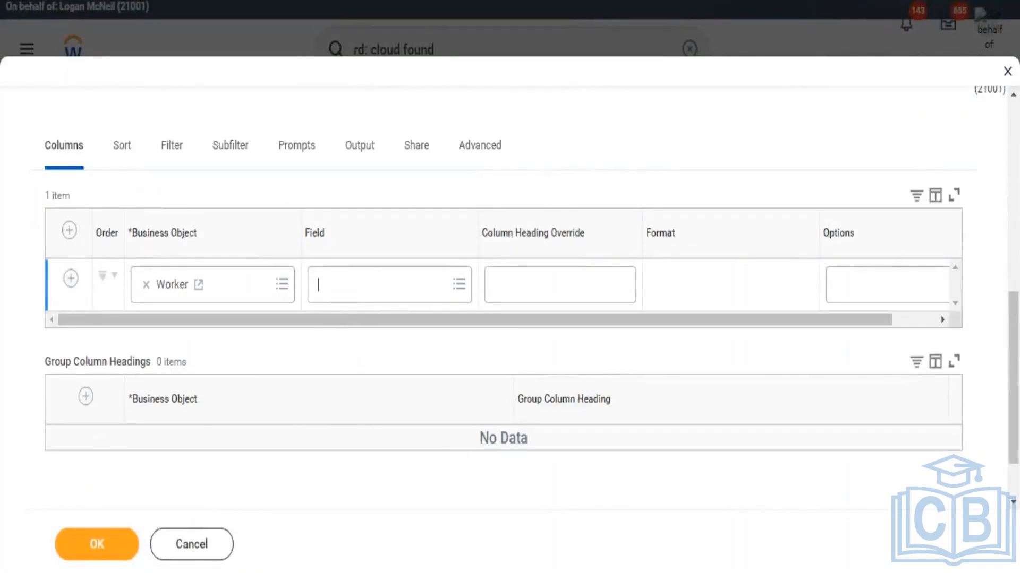
type("wo")
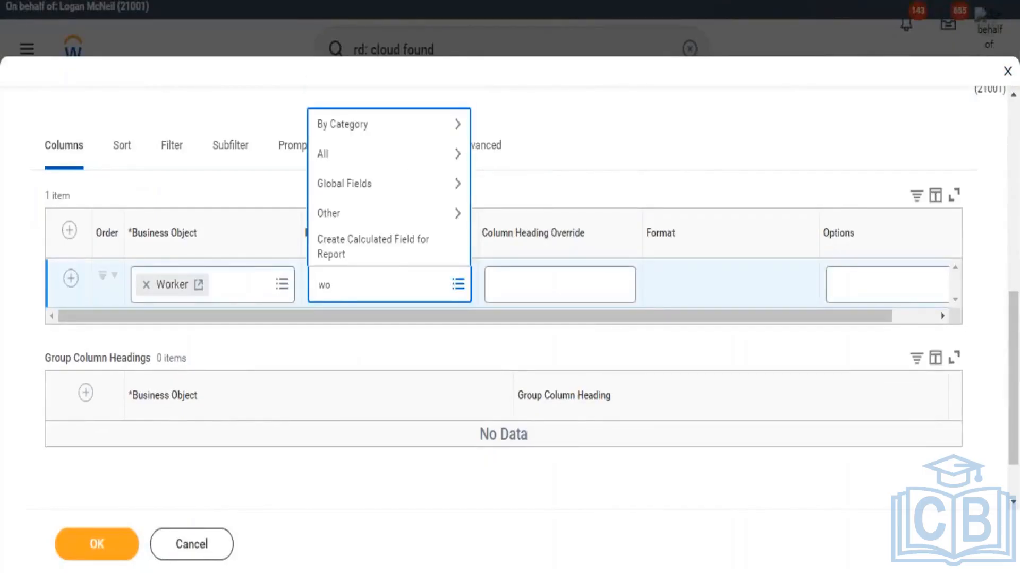
type("rker")
key("Return")
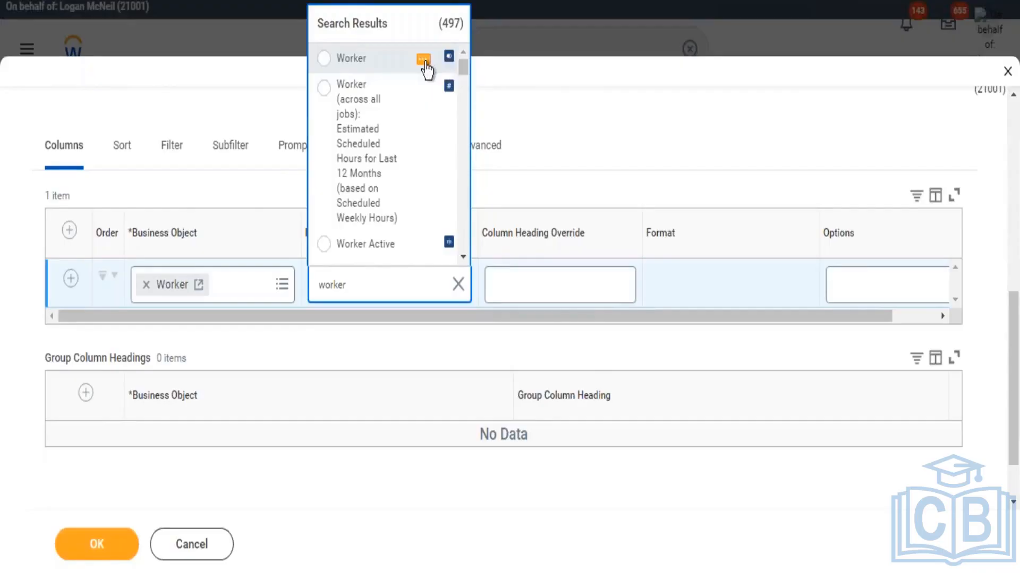
left_click(423, 59)
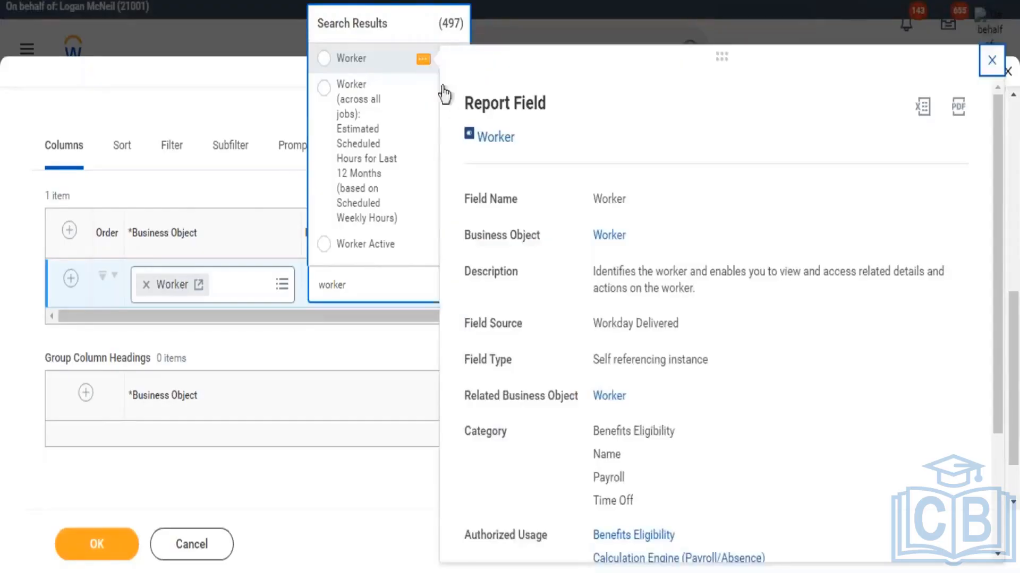
Examine the Worker field's type, name, business object, related business object and description.
left_click_drag(598, 360, 706, 375)
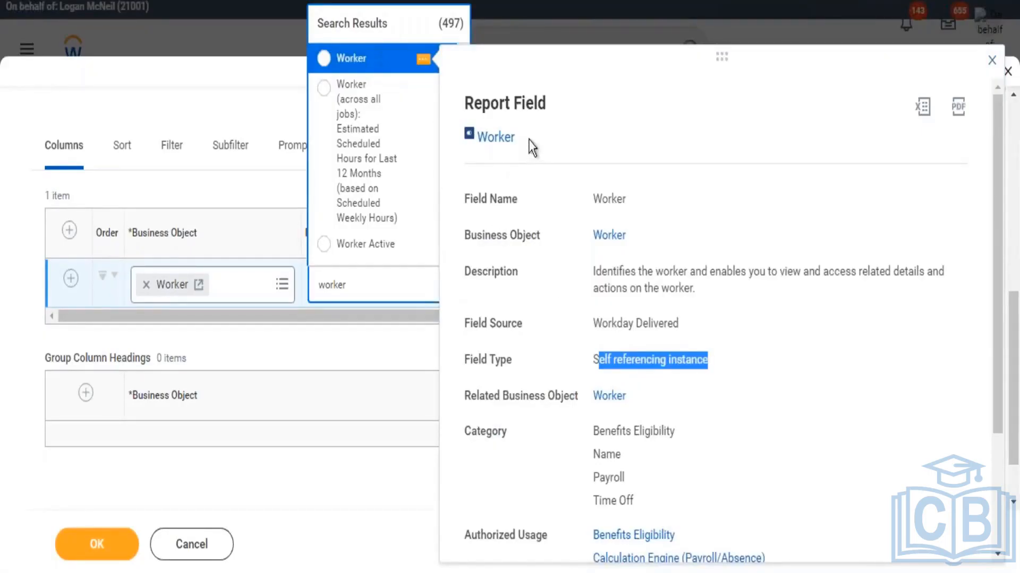
left_click_drag(516, 142, 481, 154)
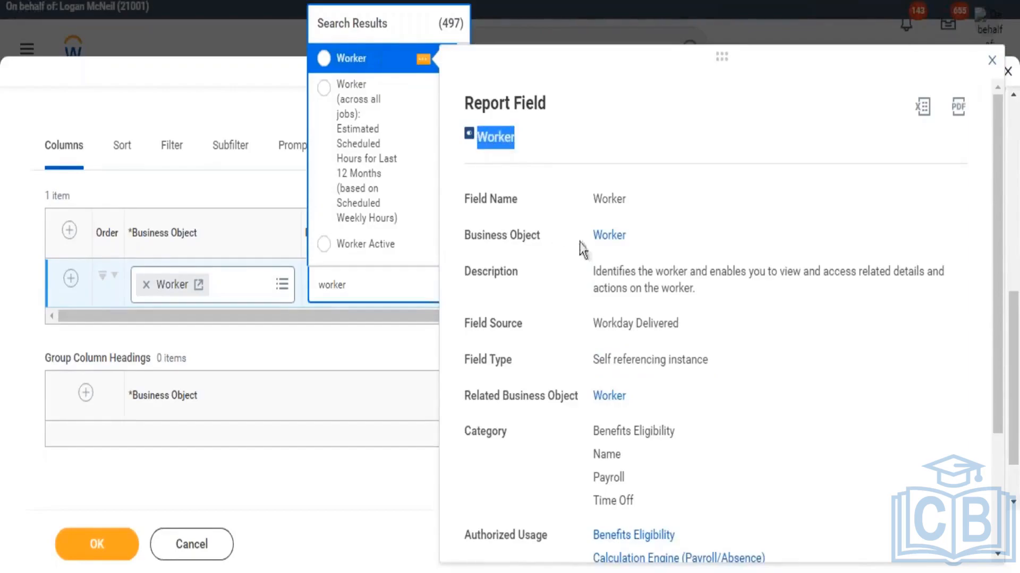
left_click_drag(591, 233, 638, 274)
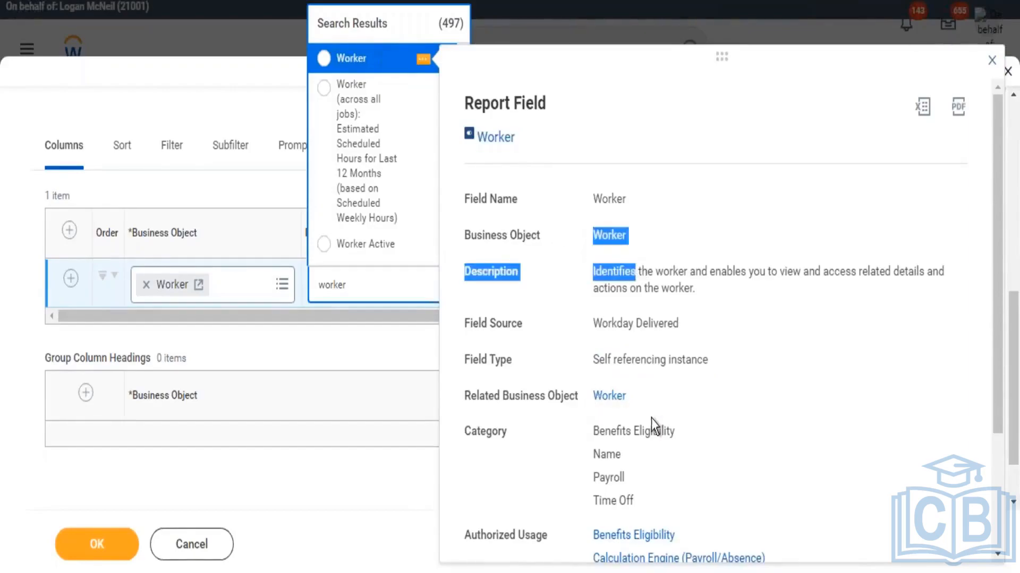
left_click_drag(652, 418, 656, 409)
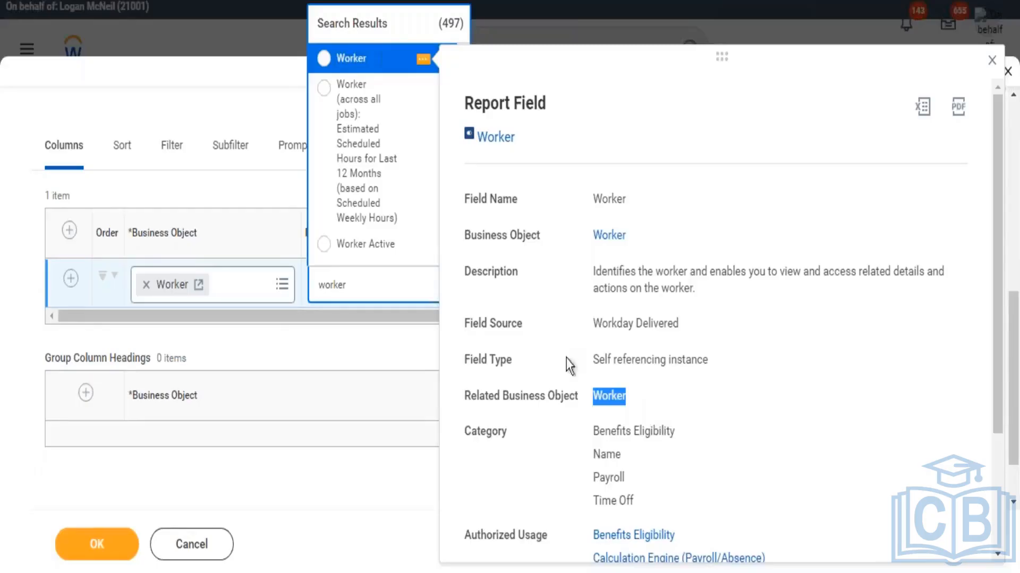
left_click_drag(598, 272, 902, 301)
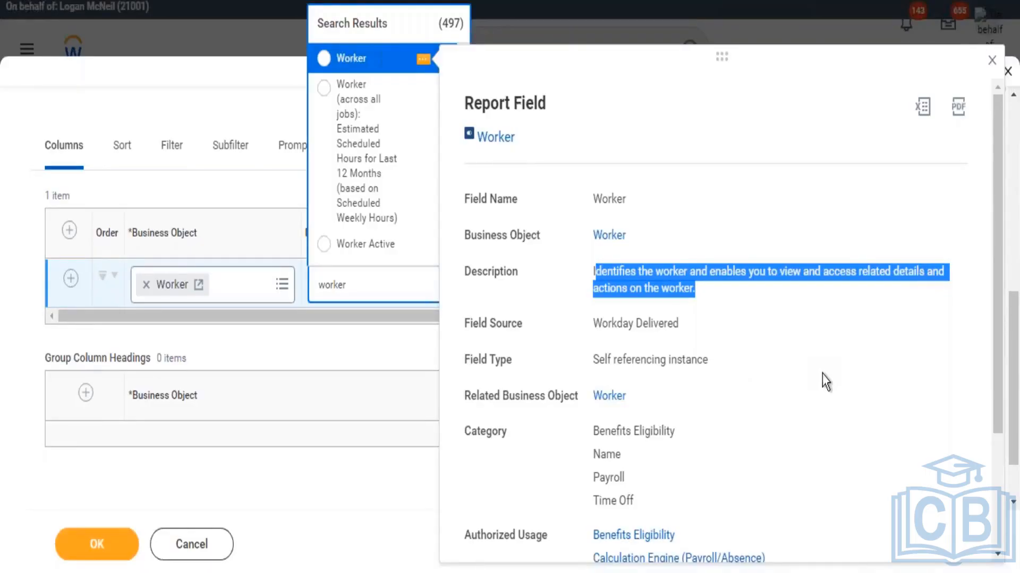
Search the field list for "position" and open the details of the second Position field.
left_click(375, 295)
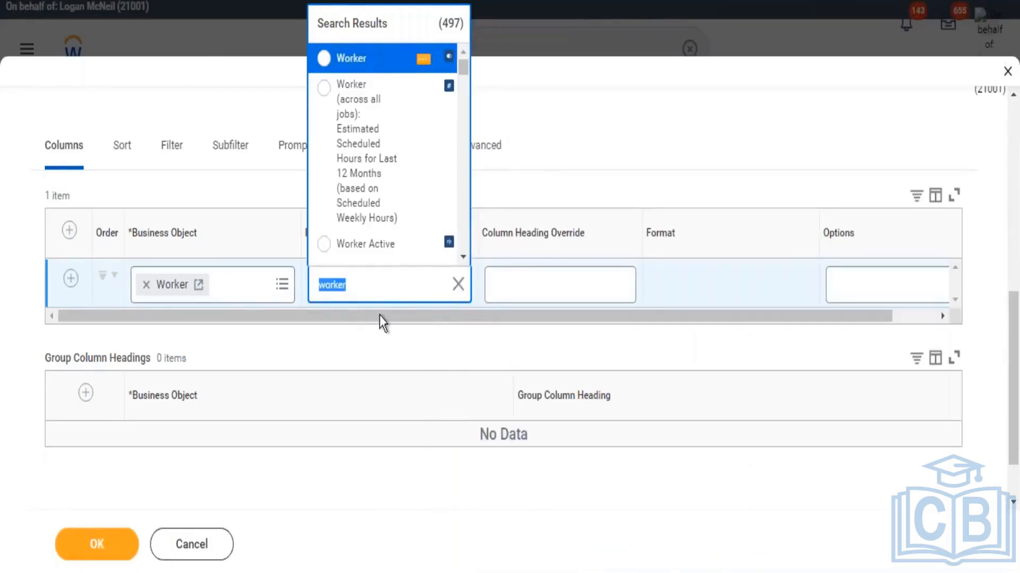
type("position")
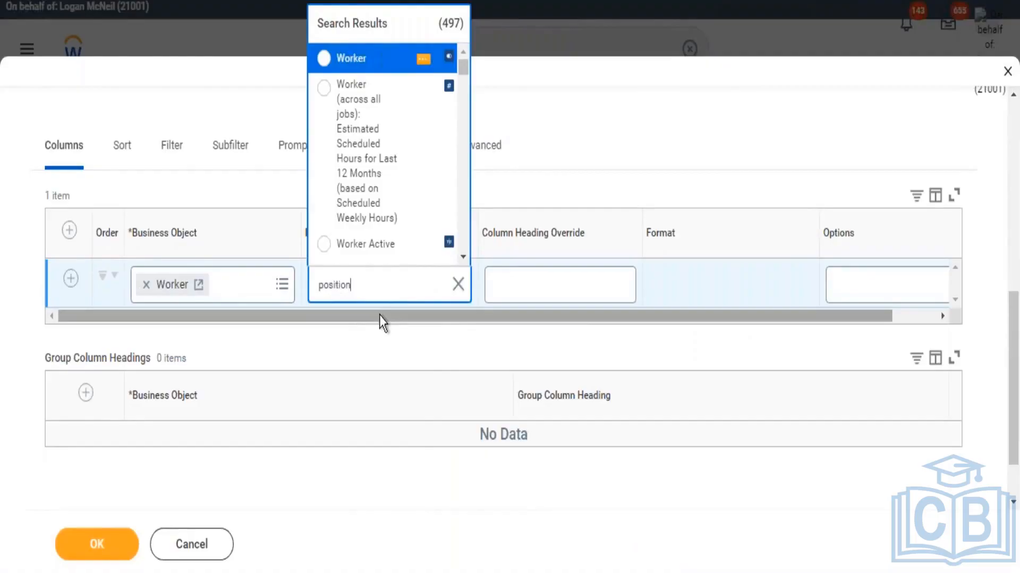
key("Return")
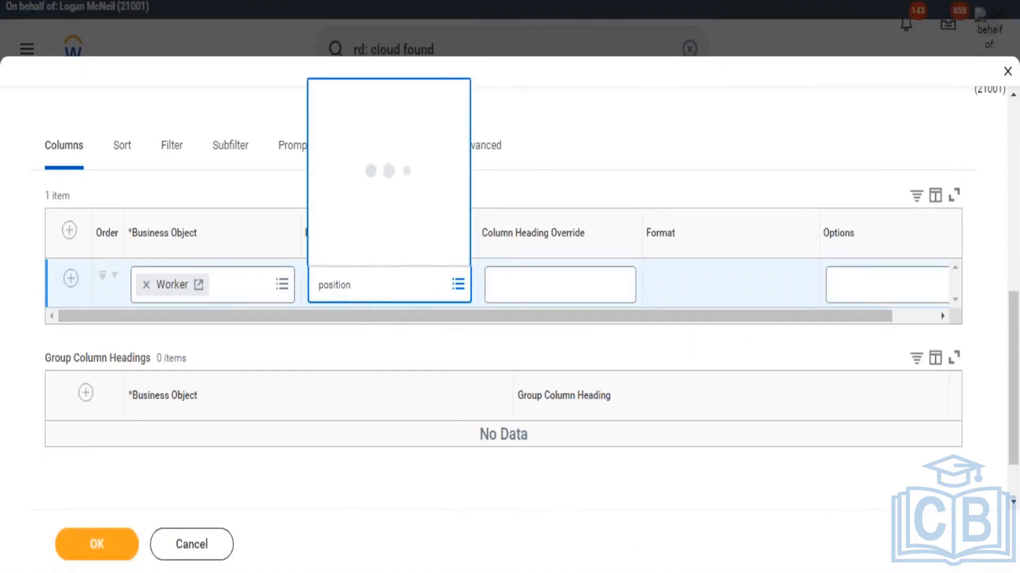
left_click(423, 91)
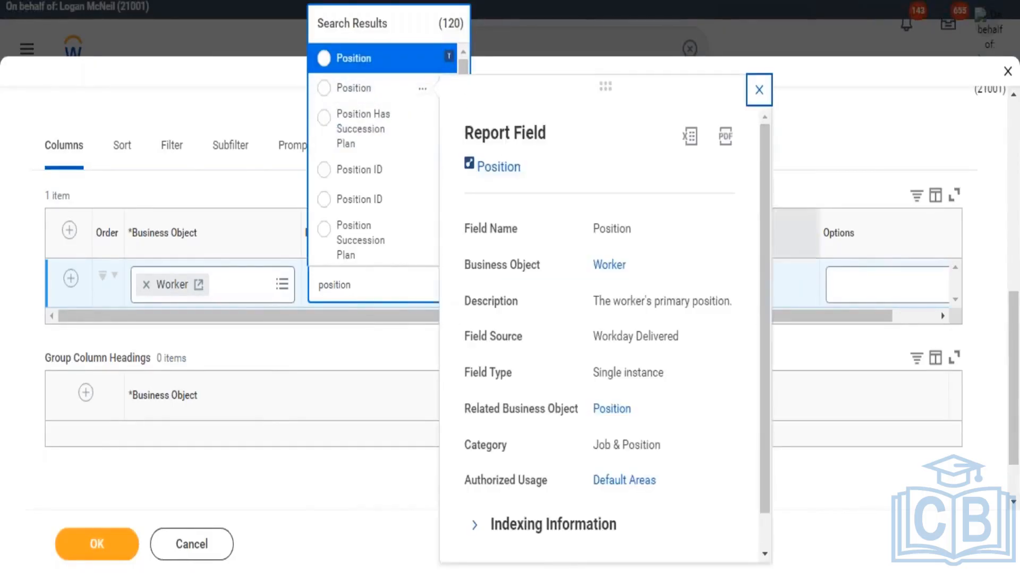
Examine the Position field's name, business object, related business object and field type.
double_click(510, 168)
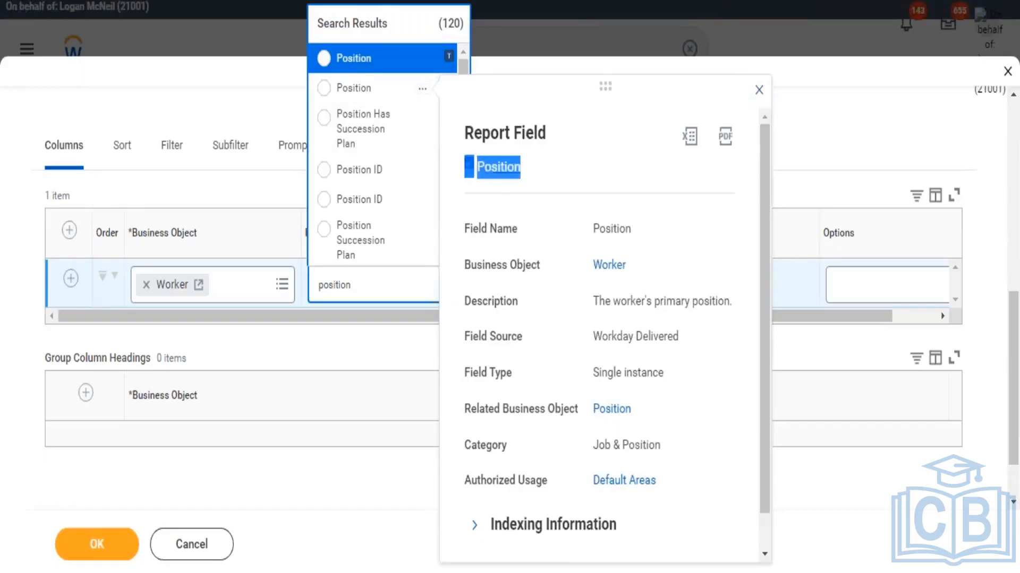
double_click(609, 265)
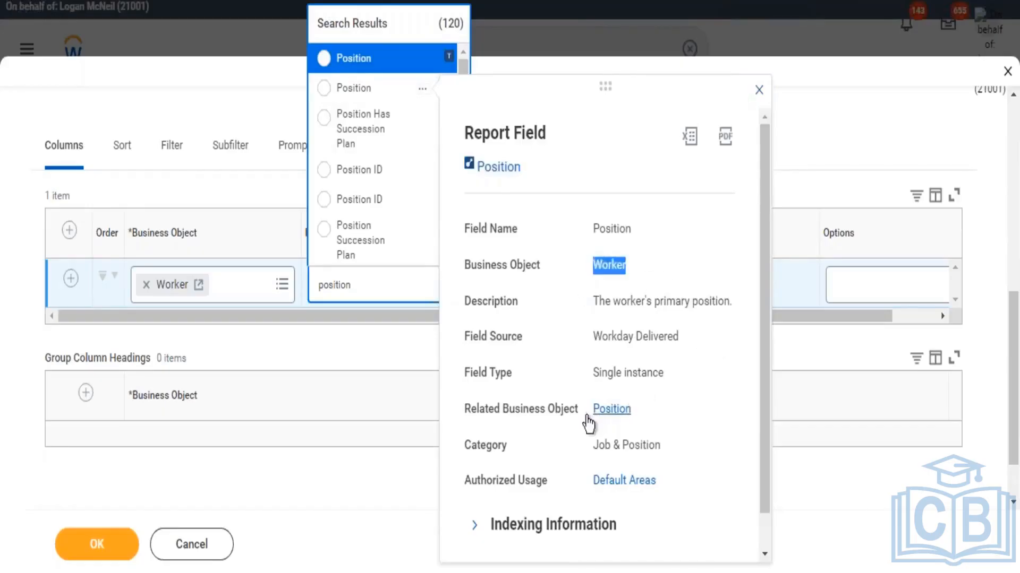
double_click(611, 409)
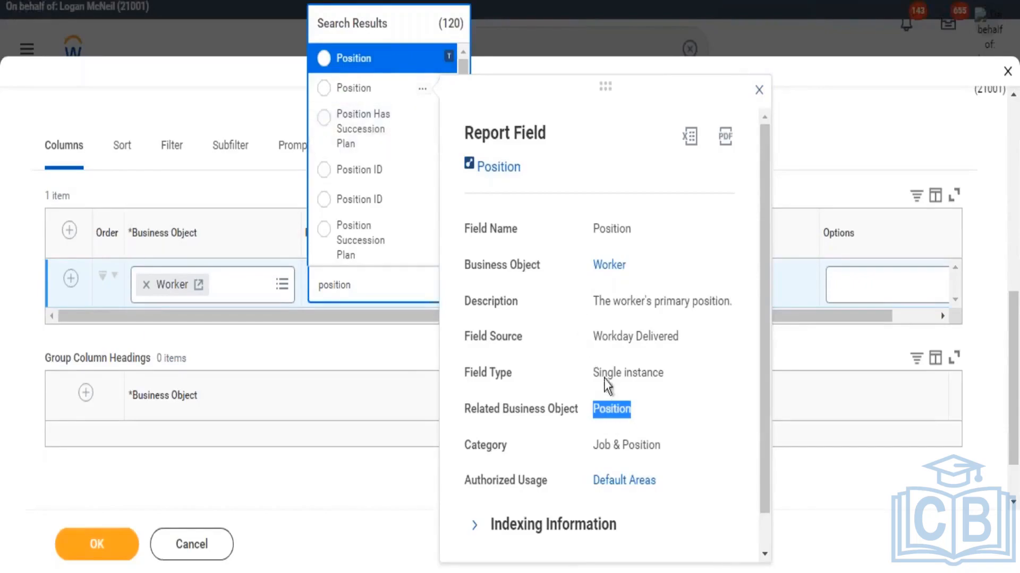
left_click(652, 376)
left_click_drag(607, 372, 657, 380)
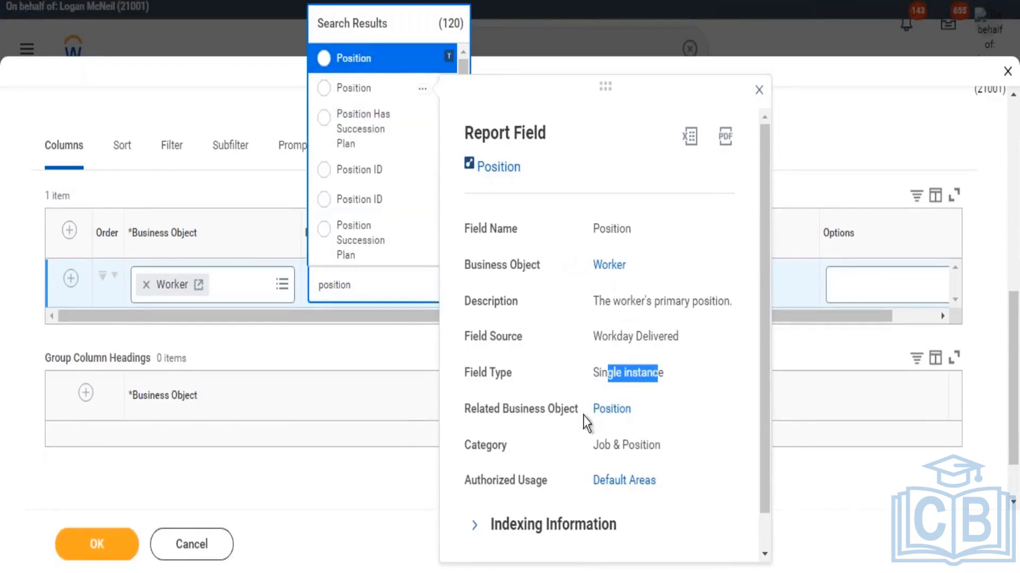
left_click_drag(644, 430, 590, 409)
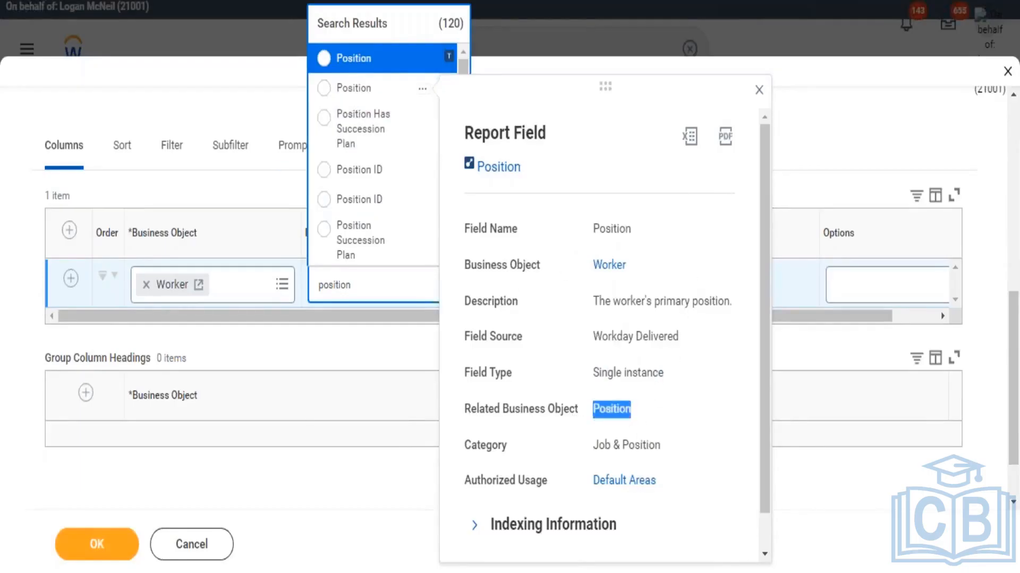
Search the column's field list for "worker" again in place of the position search.
left_click_drag(392, 284, 303, 316)
type("worke")
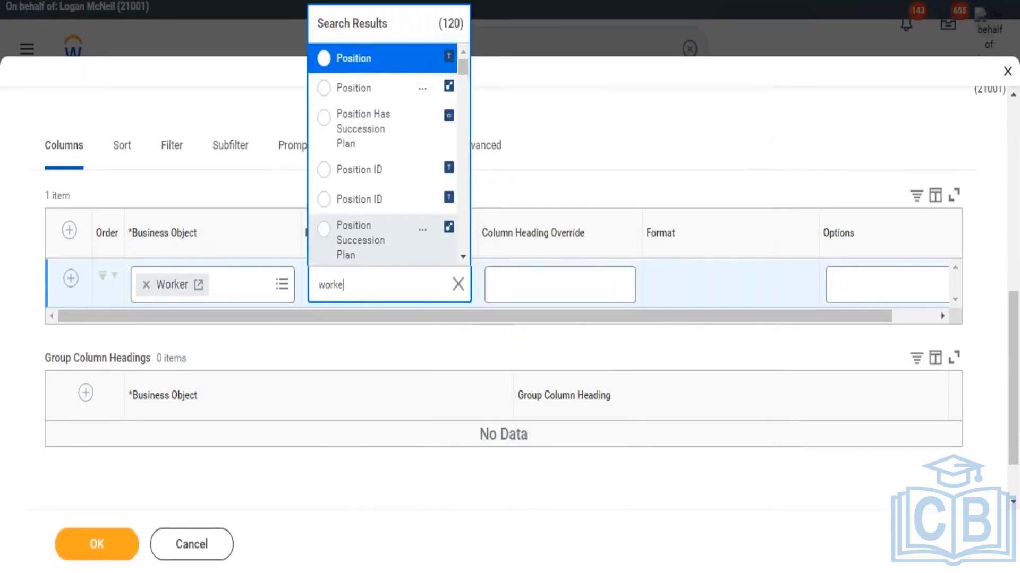
type("r")
key("Return")
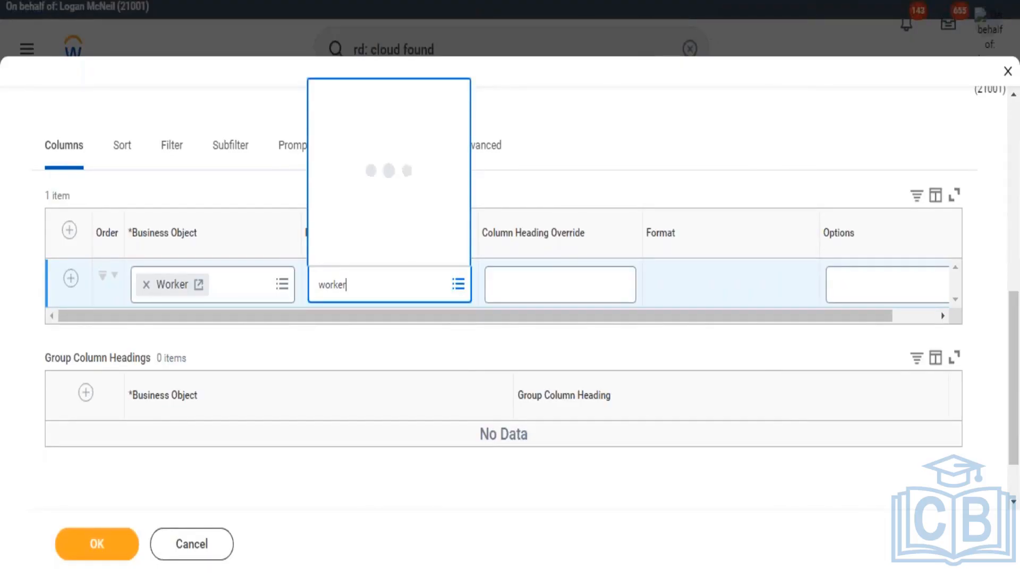
Switch to Excel and enter "Position" in cell C17 of sheet 27.03.
key("alt+Tab")
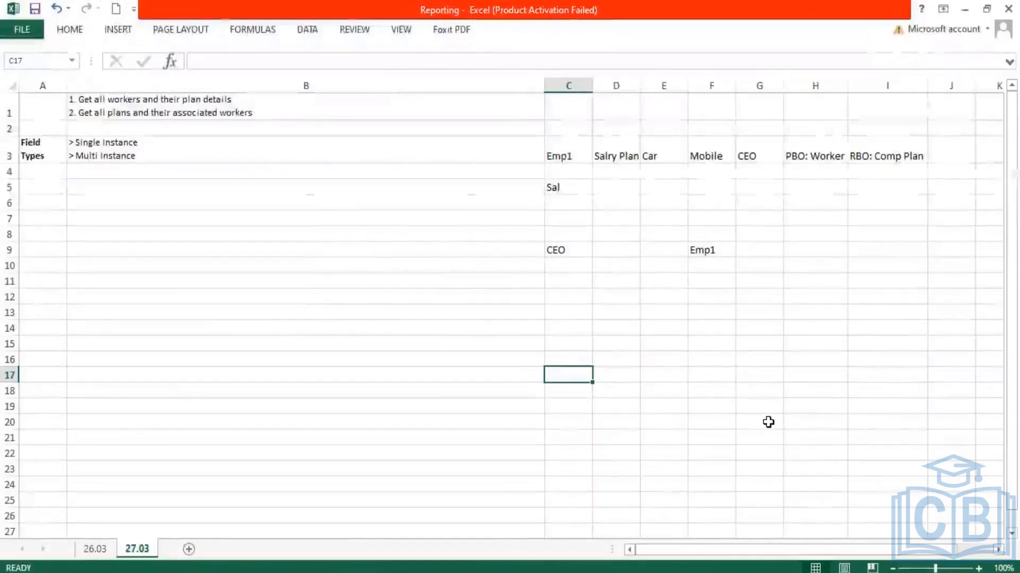
type("Worker")
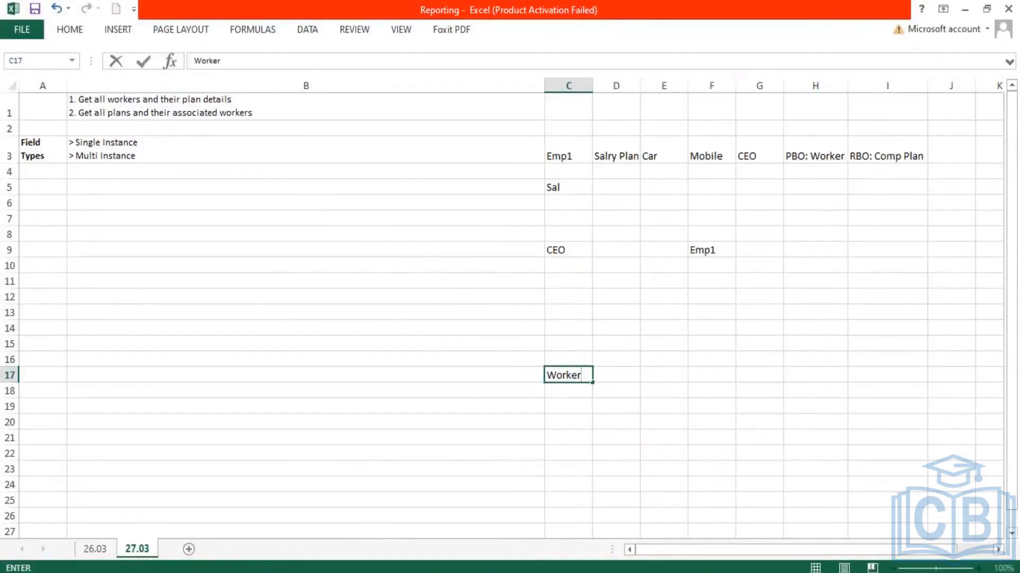
left_click(572, 423)
left_click(576, 378)
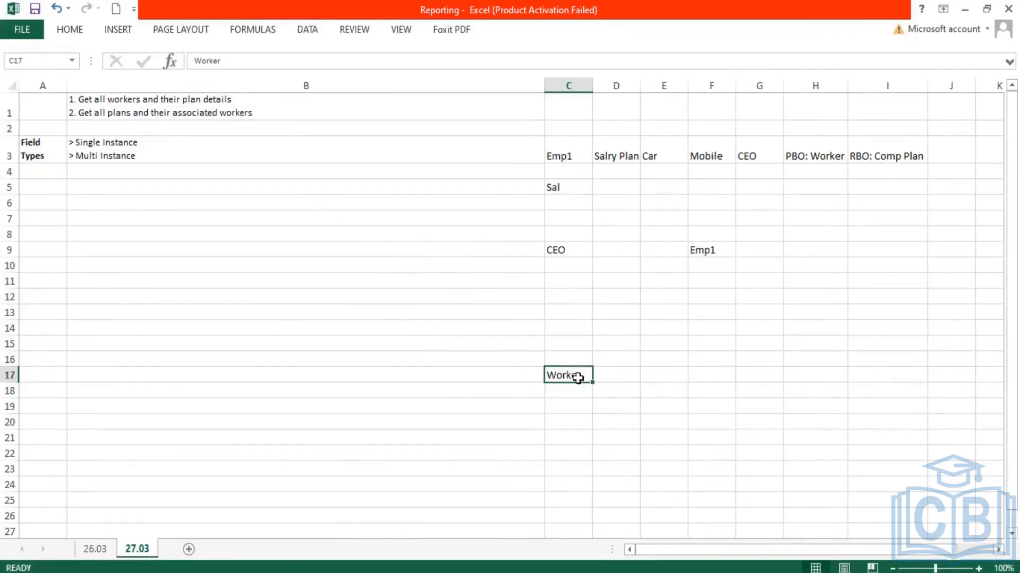
type("Posi")
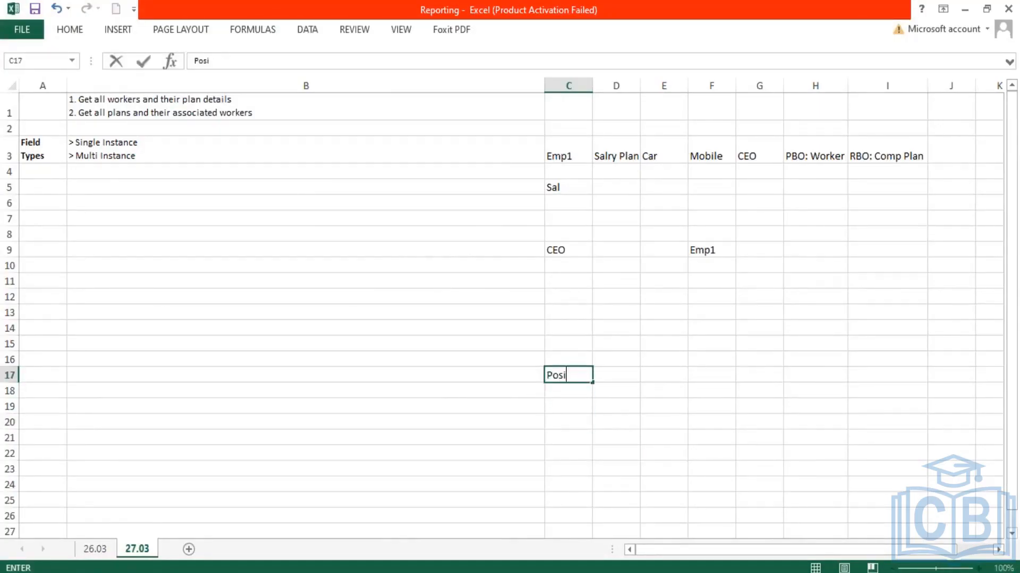
type("tion")
key("Return")
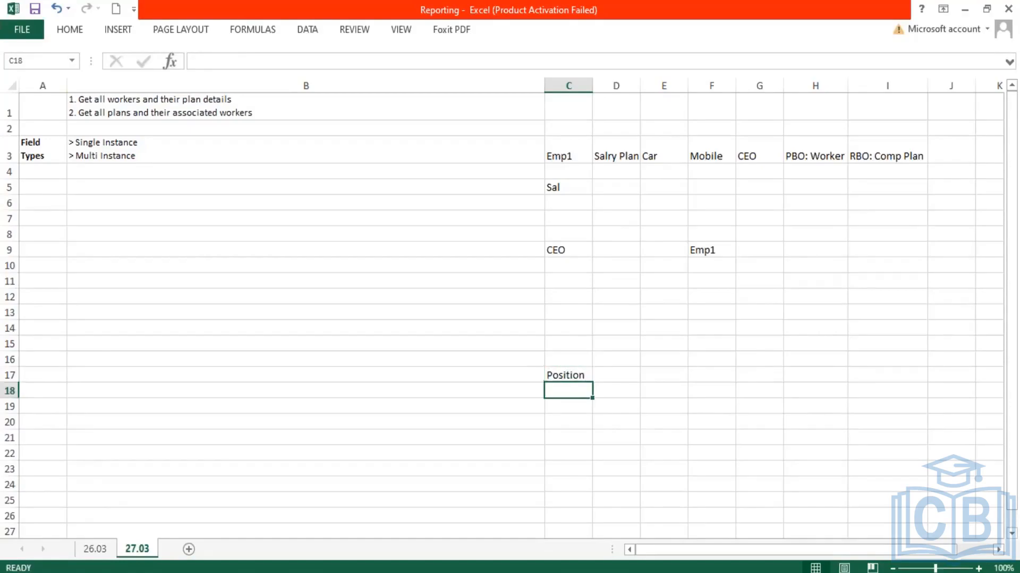
Enter "Title" in cell E17 and "Effect" in F17 as fields of the Position object.
key("Up")
key("Right")
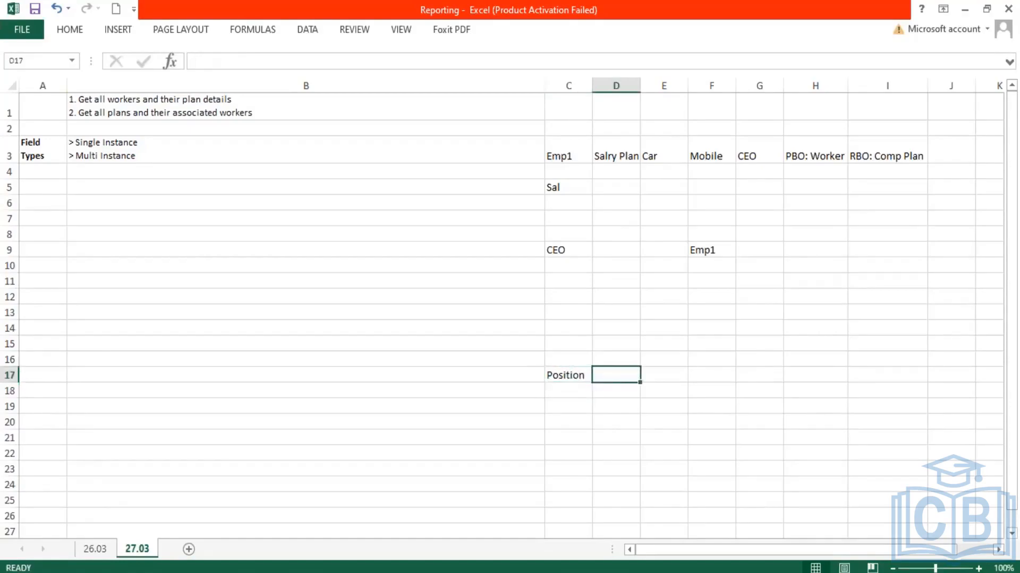
key("Right")
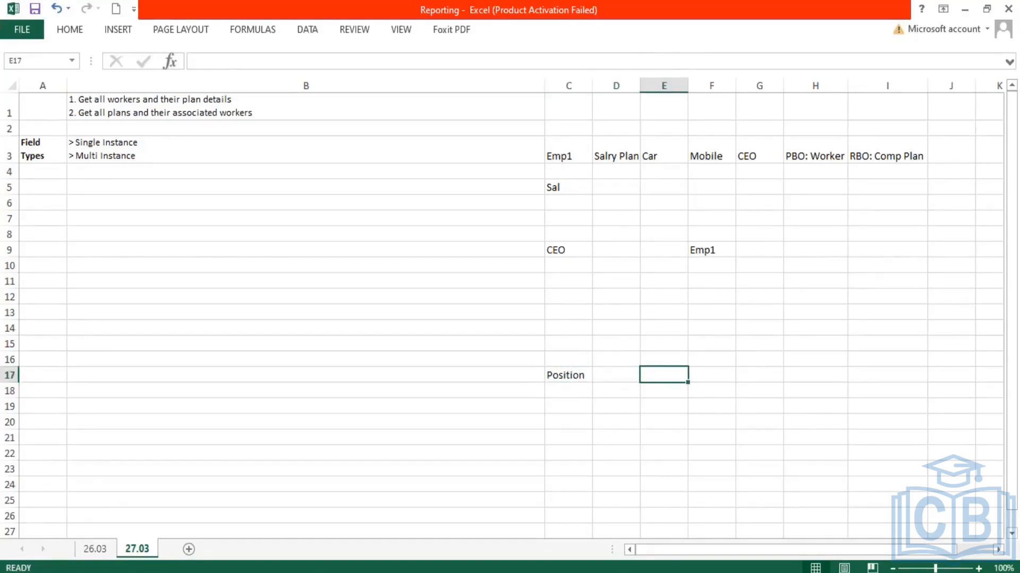
key("Right")
key("Right")
key("Right")
key("Left")
key("Left")
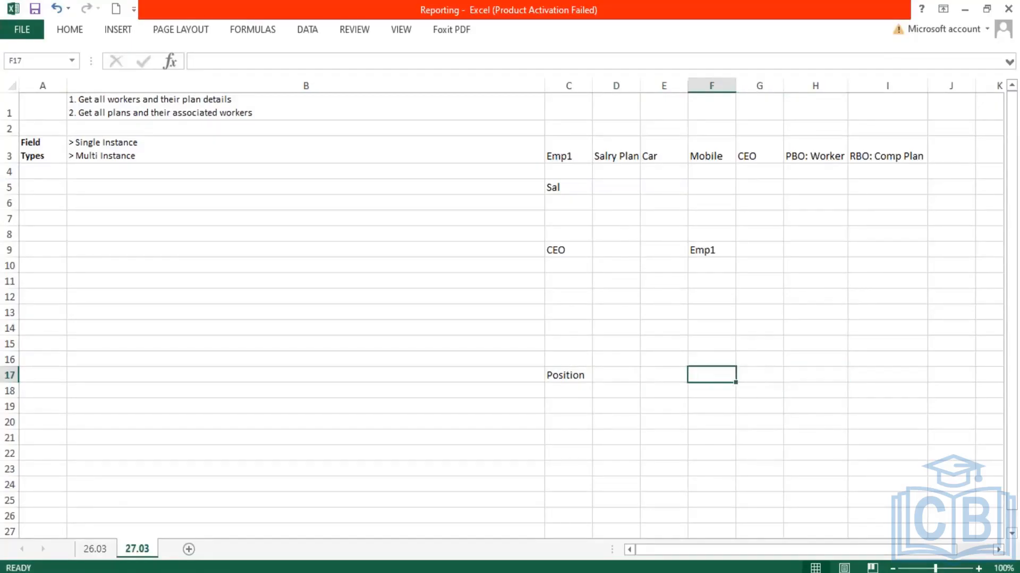
key("Left")
type("Tit")
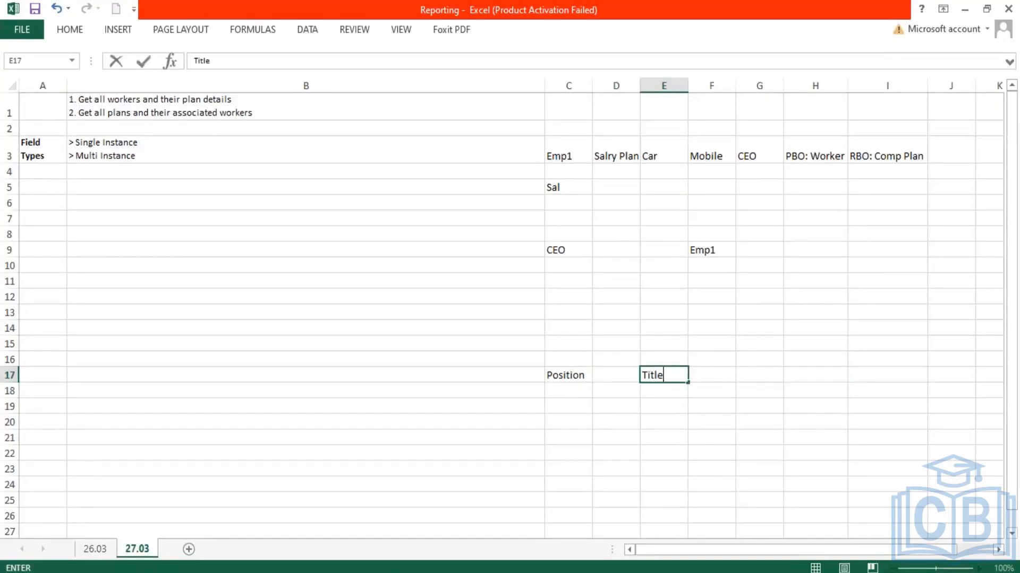
key("Tab")
type("Eff")
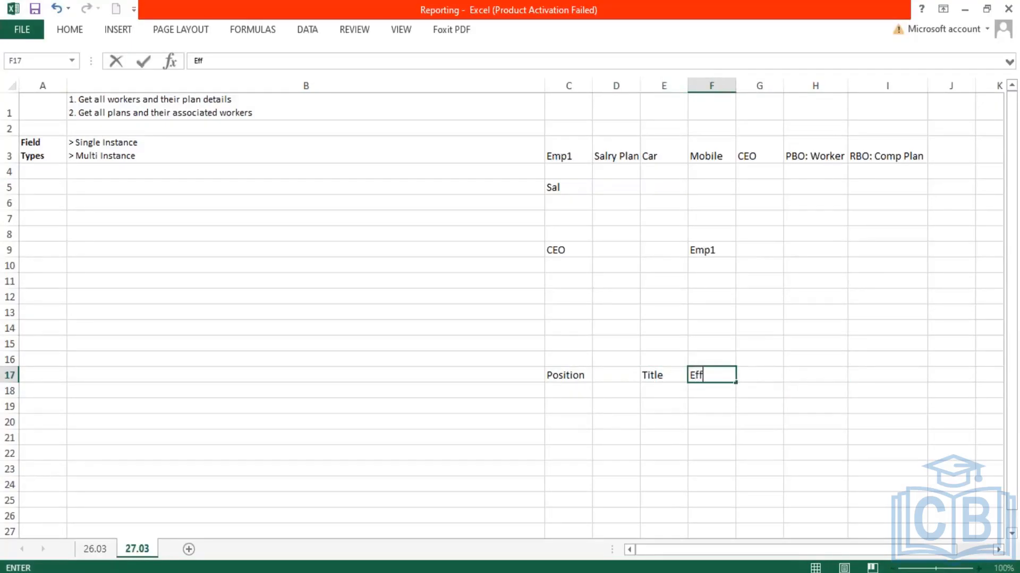
type("eet")
key("Tab")
Continue the Position row with "Status" in cell G17 and "Emp" in H17.
type("Status")
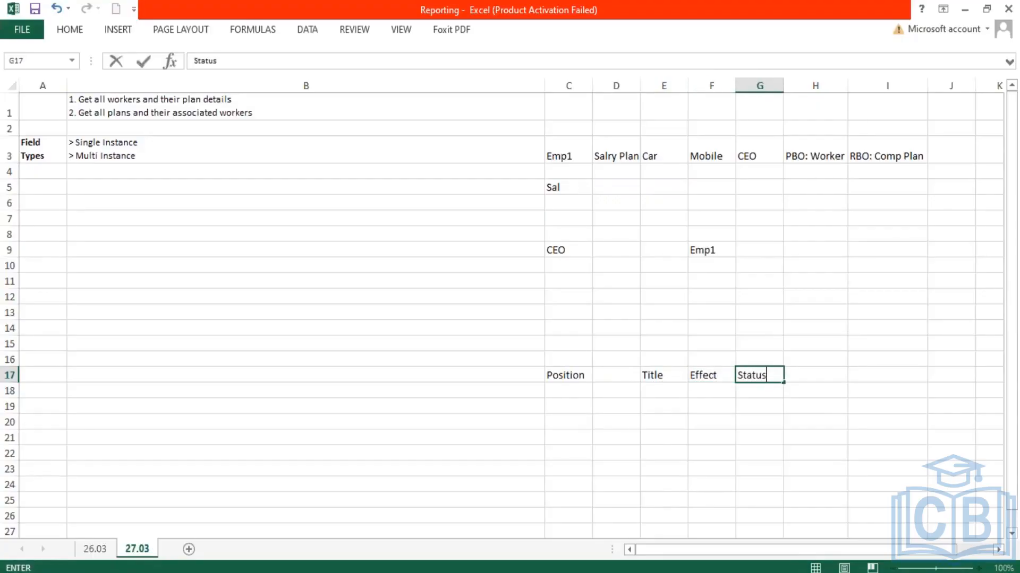
key("Tab")
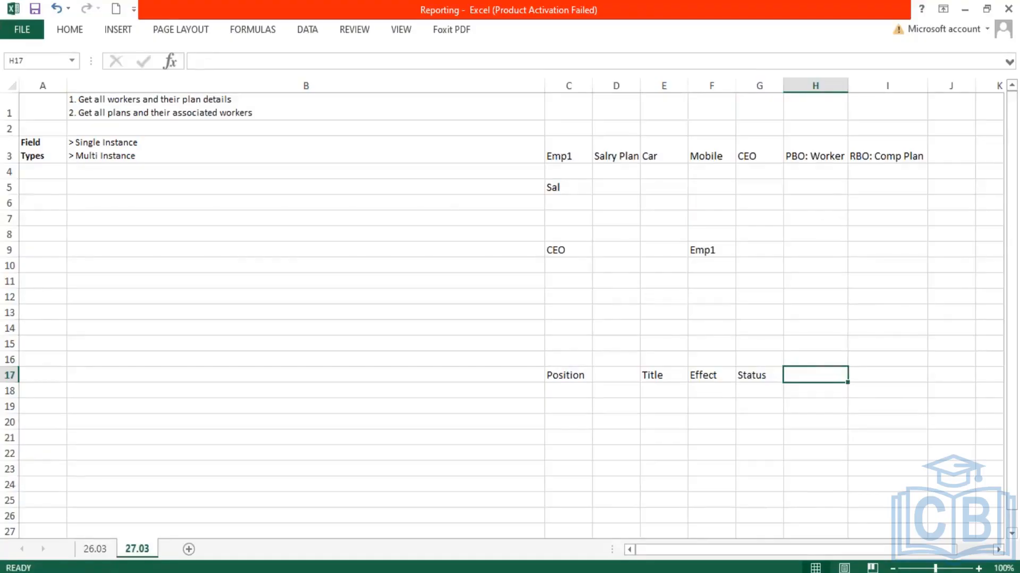
type("Emp")
key("Tab")
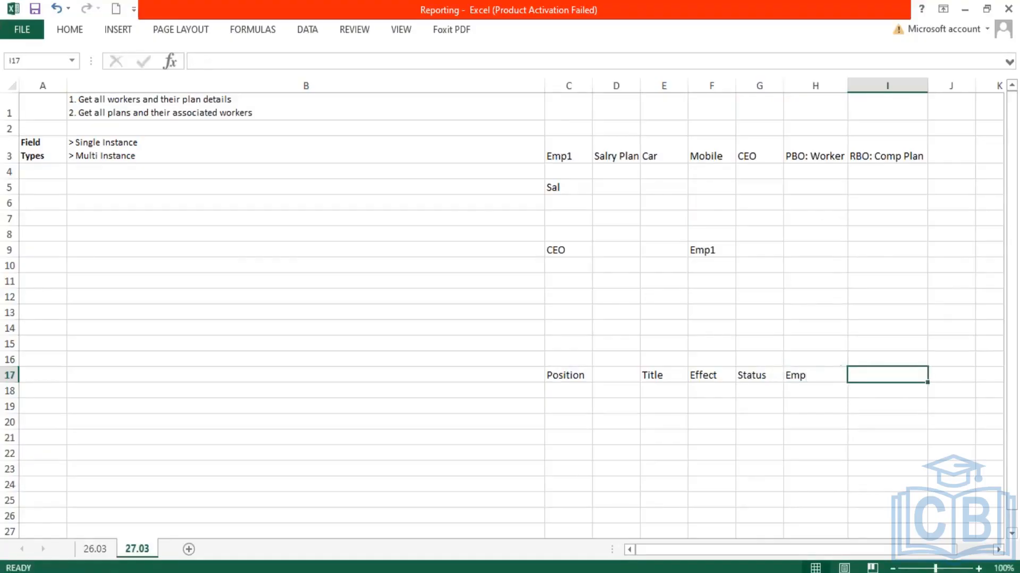
Fill the empty cell D17, between the Position object and Title, with "Position".
key("Left")
key("Left")
key("Left")
key("Left")
key("Left")
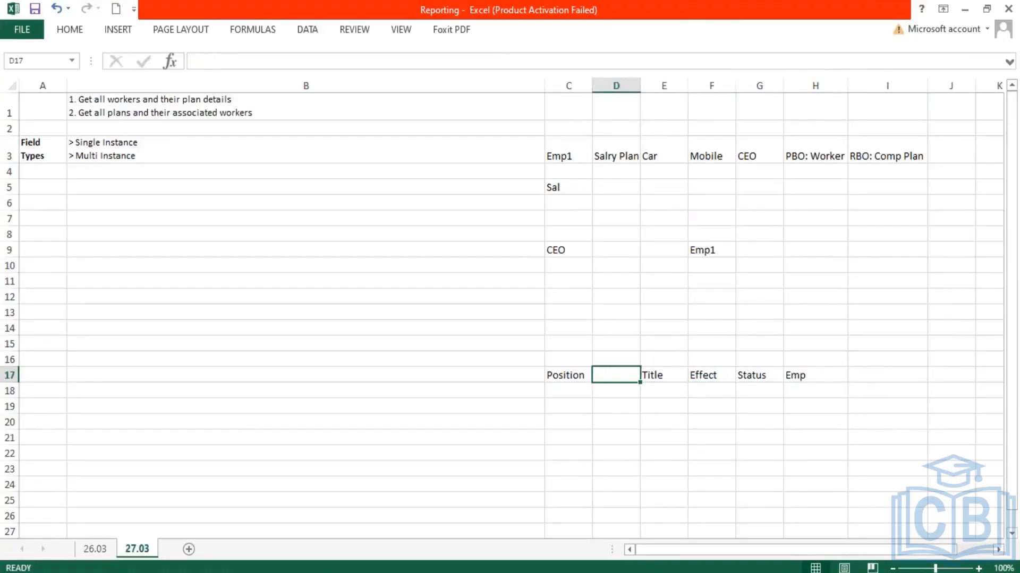
type("Position")
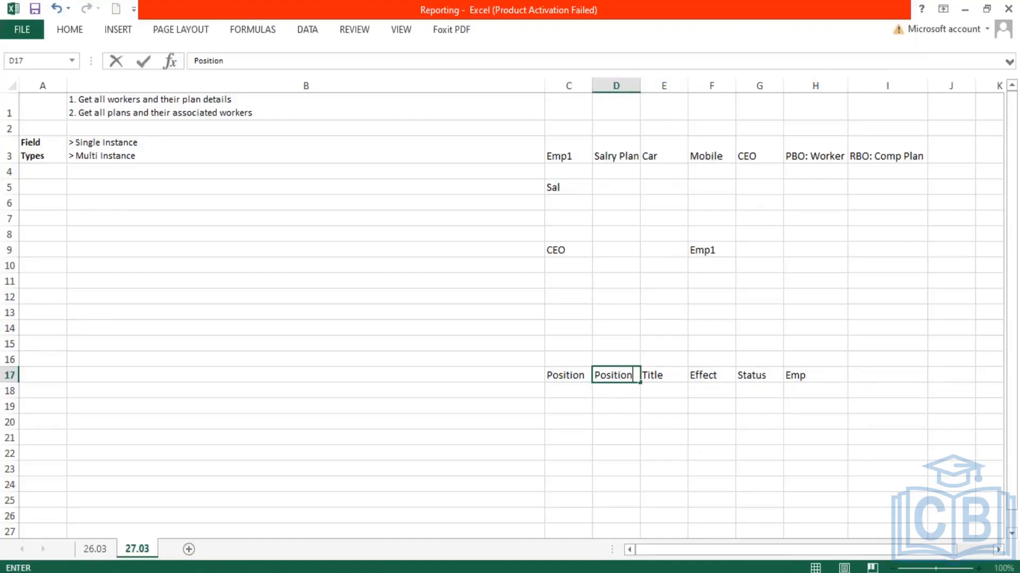
key("Return")
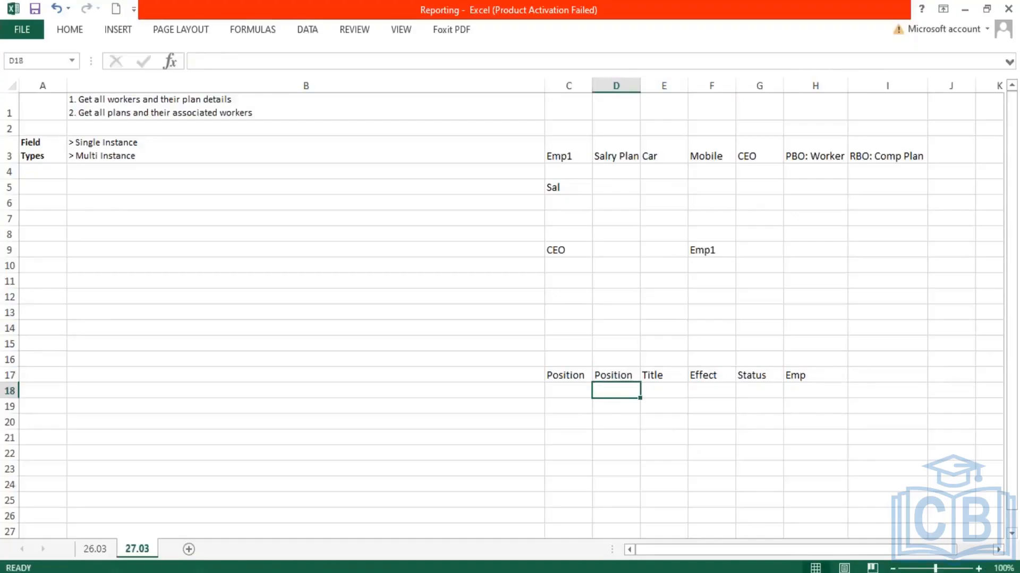
Make the Position object name in cell C17 bold.
left_click(612, 374)
left_click(584, 375)
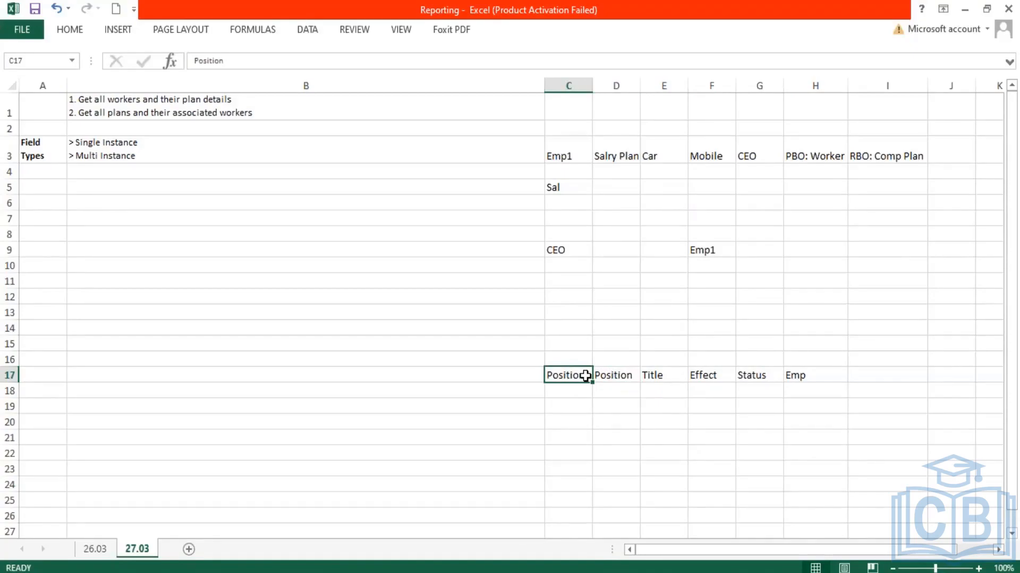
key("ctrl+b")
Examine the Position field in D17 against the Position business object in C17, leaving both entries as they are.
left_click(618, 374)
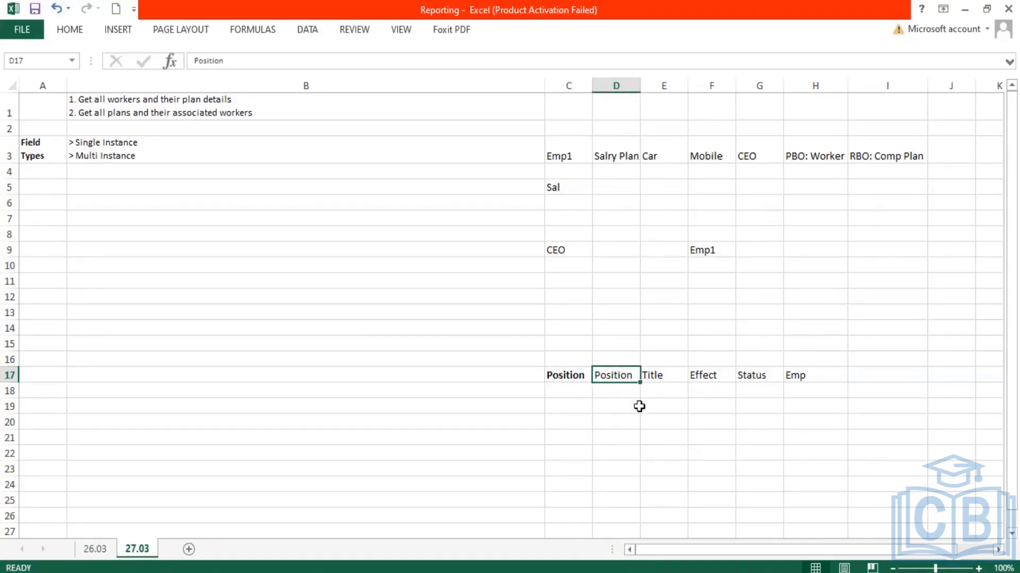
double_click(629, 374)
left_click_drag(632, 375, 594, 375)
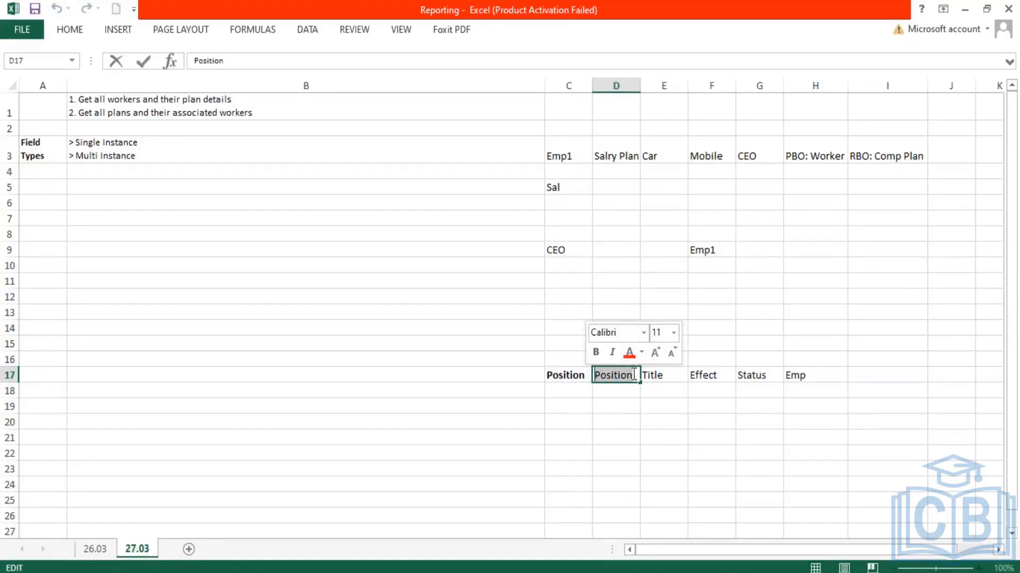
left_click_drag(633, 376, 588, 381)
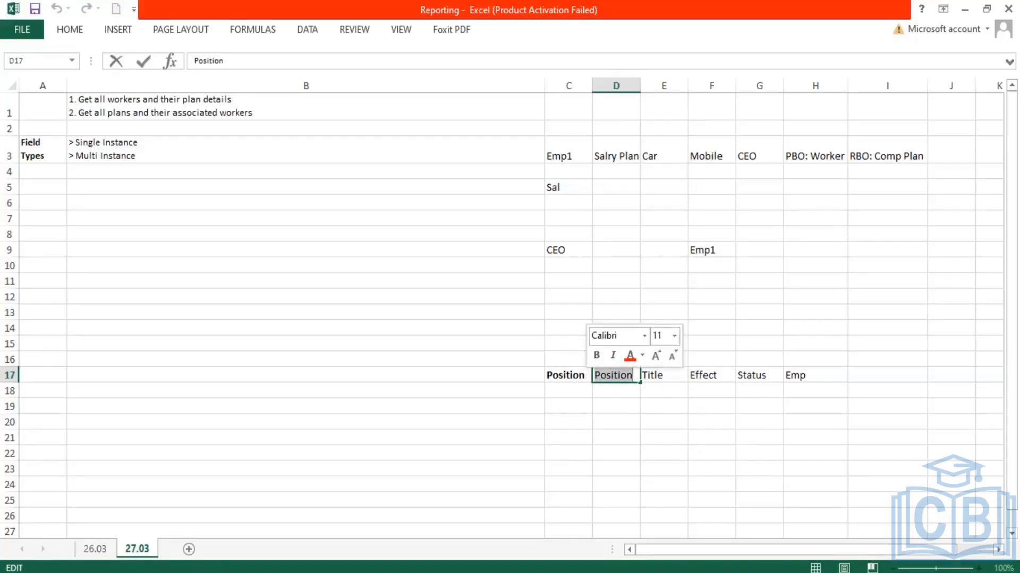
key("Return")
left_click(629, 373)
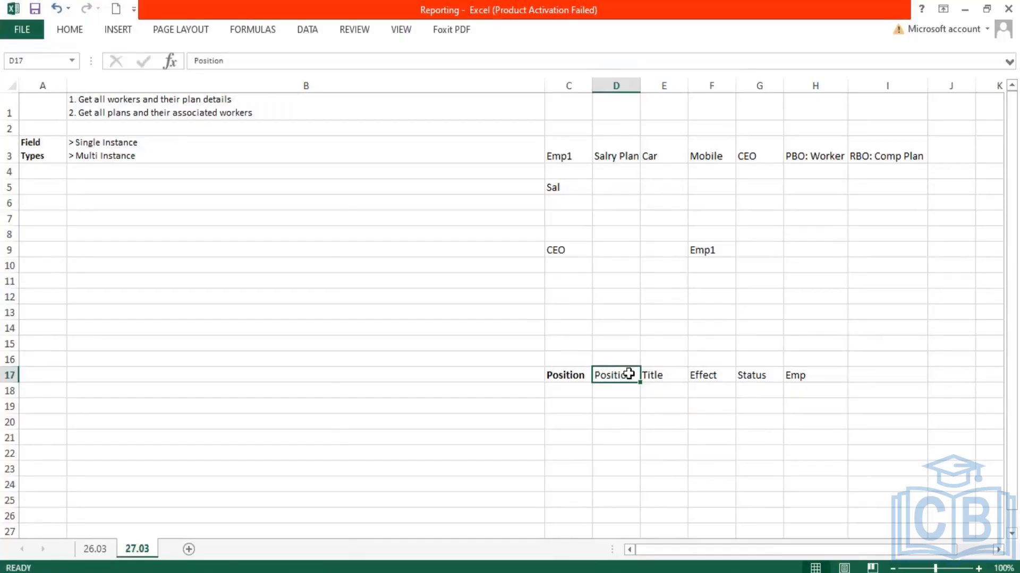
double_click(628, 373)
left_click_drag(604, 386, 592, 383)
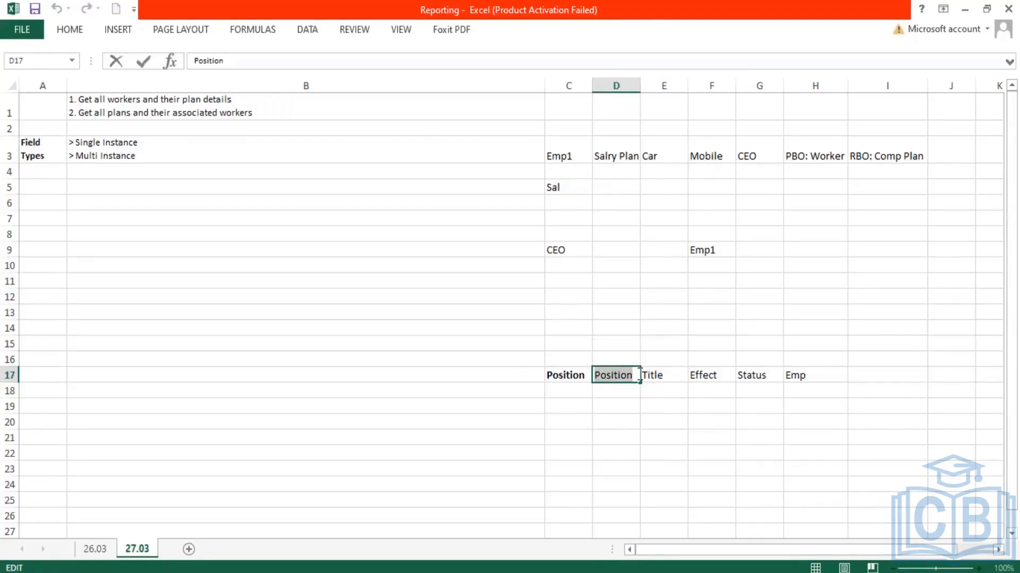
left_click(557, 380)
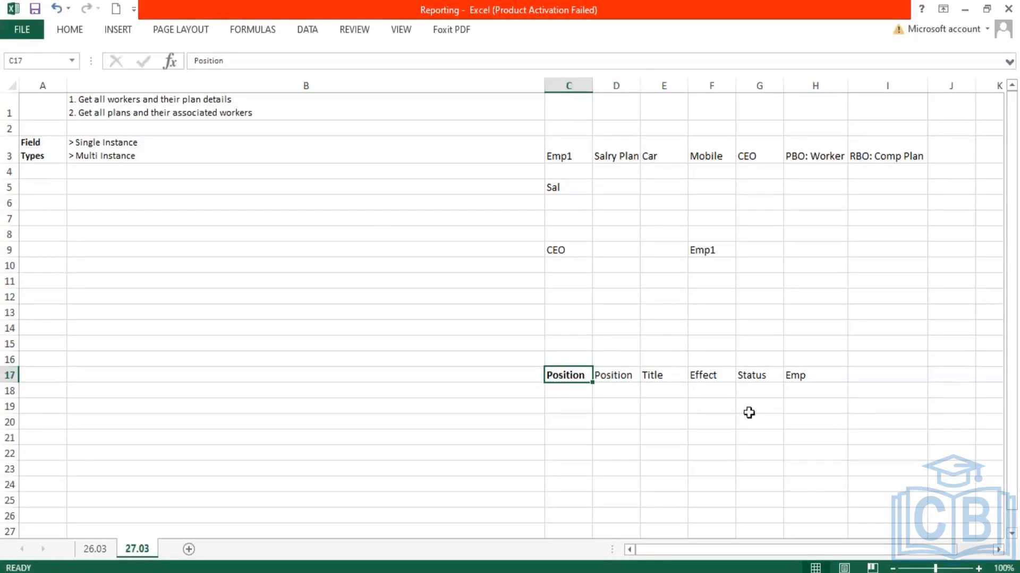
left_click(629, 380)
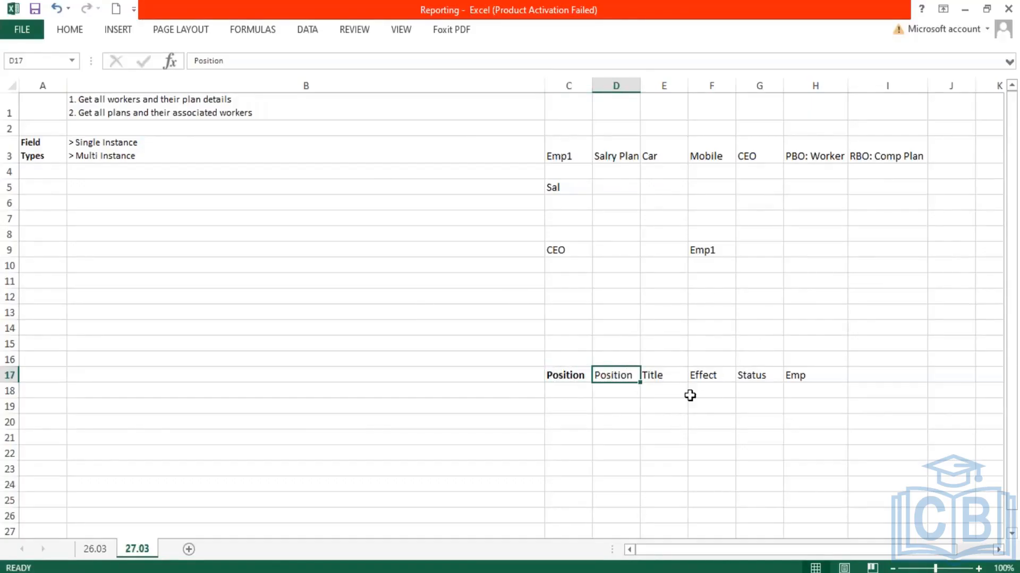
Add a Worker object row with "Worker" in C13, "Worker" in D13 and "Position" in E13.
left_click(580, 314)
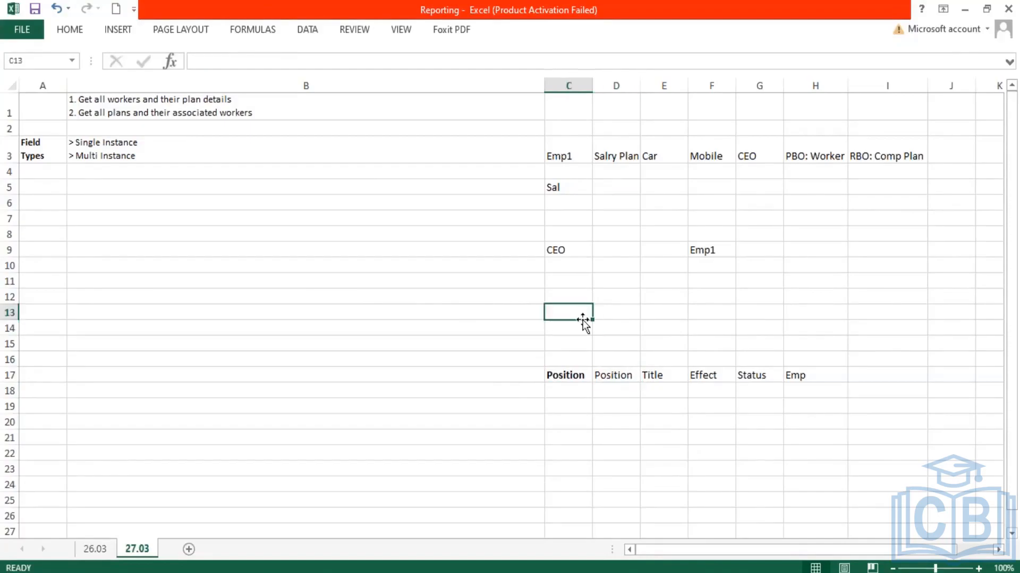
type("Worker")
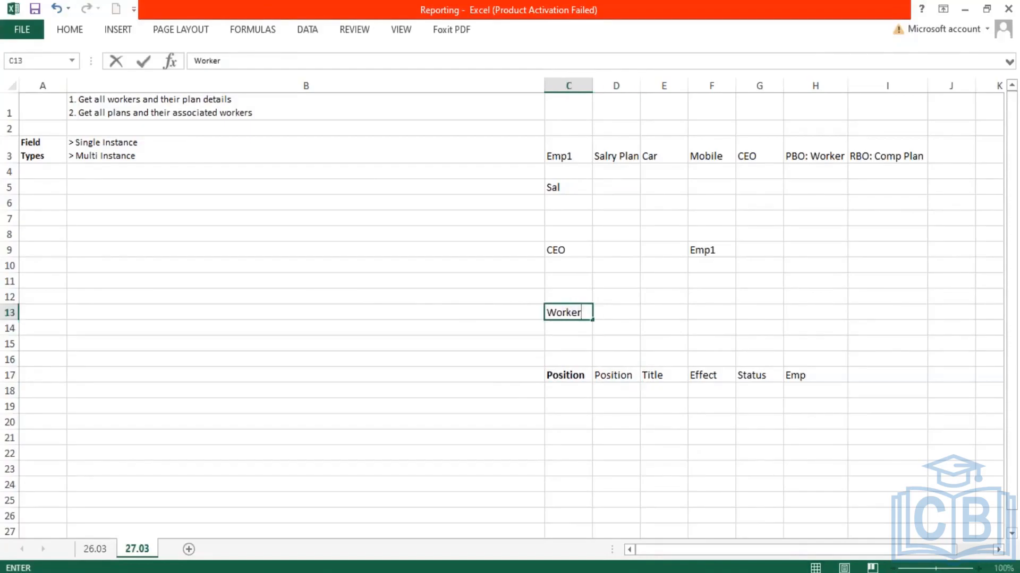
key("Tab")
type("Worker")
key("Tab")
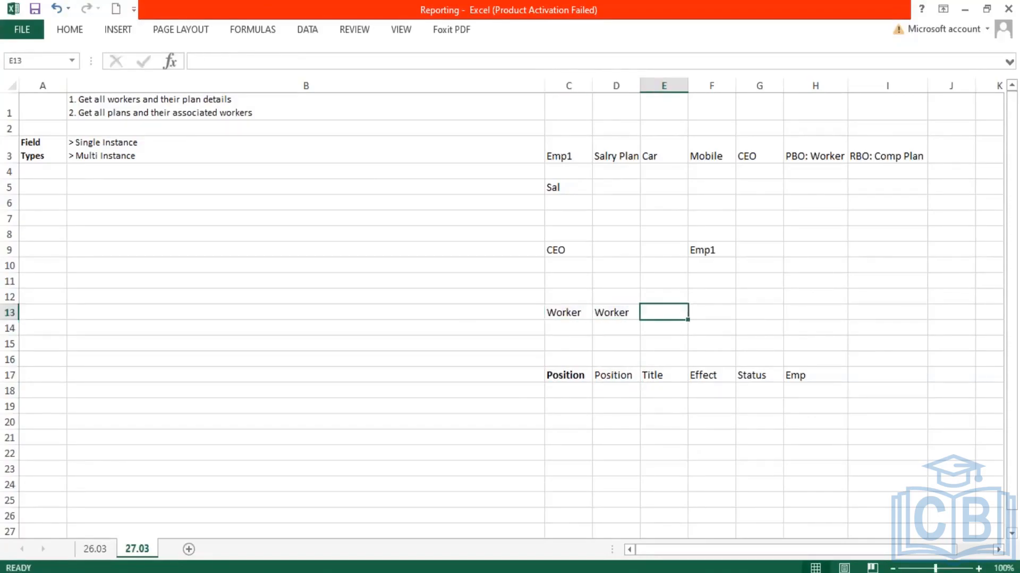
type("Position")
key("Return")
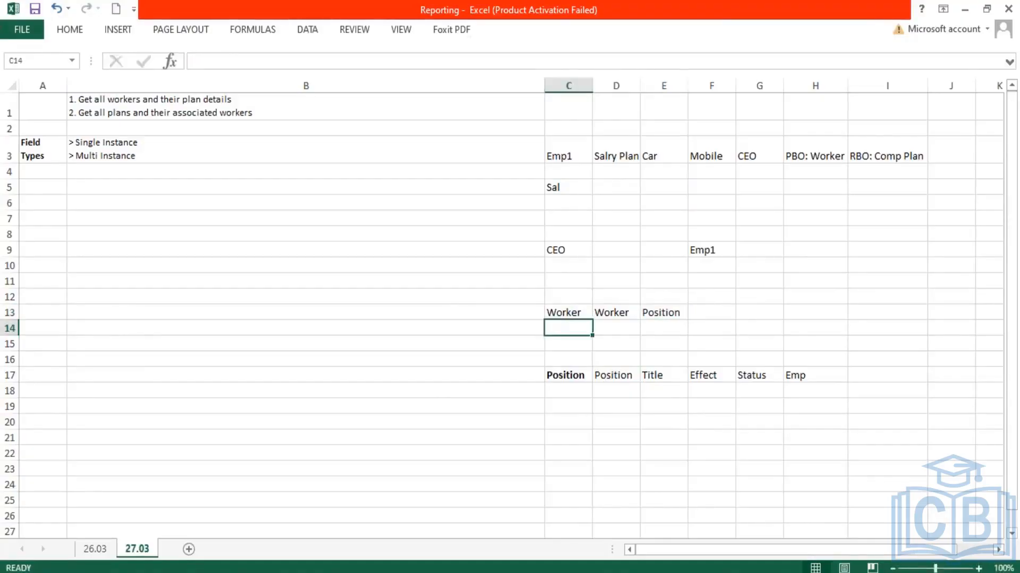
Compare the Worker row's Position field in E13 with the Position row's own Position field in D17 and their objects.
left_click(659, 317)
left_click(618, 378)
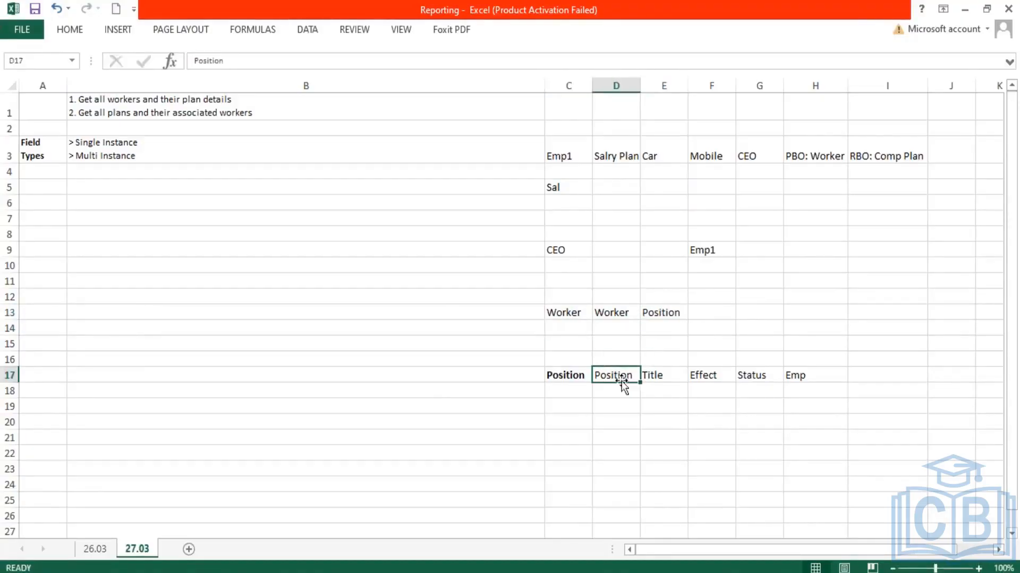
left_click(670, 312)
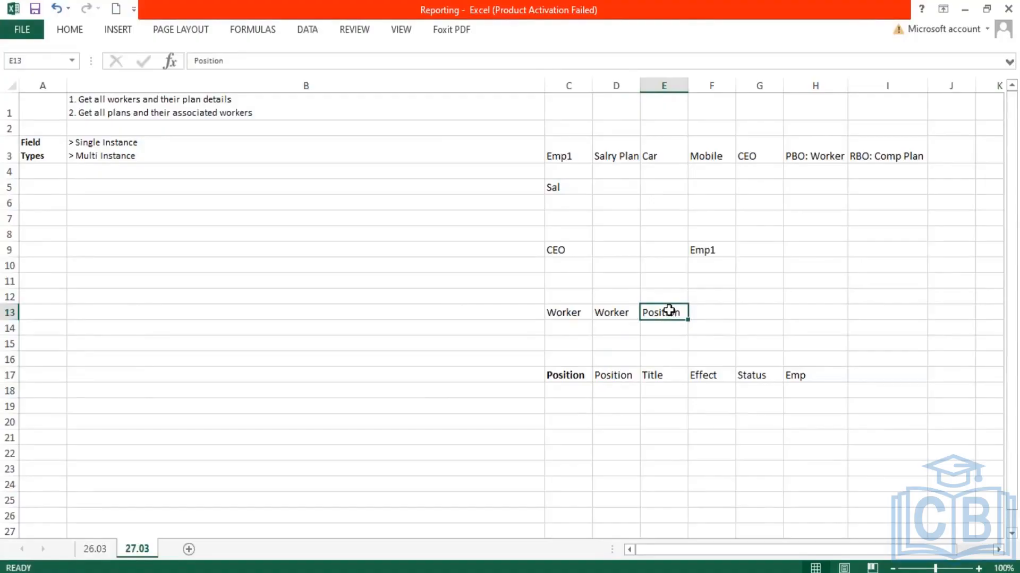
left_click(564, 311)
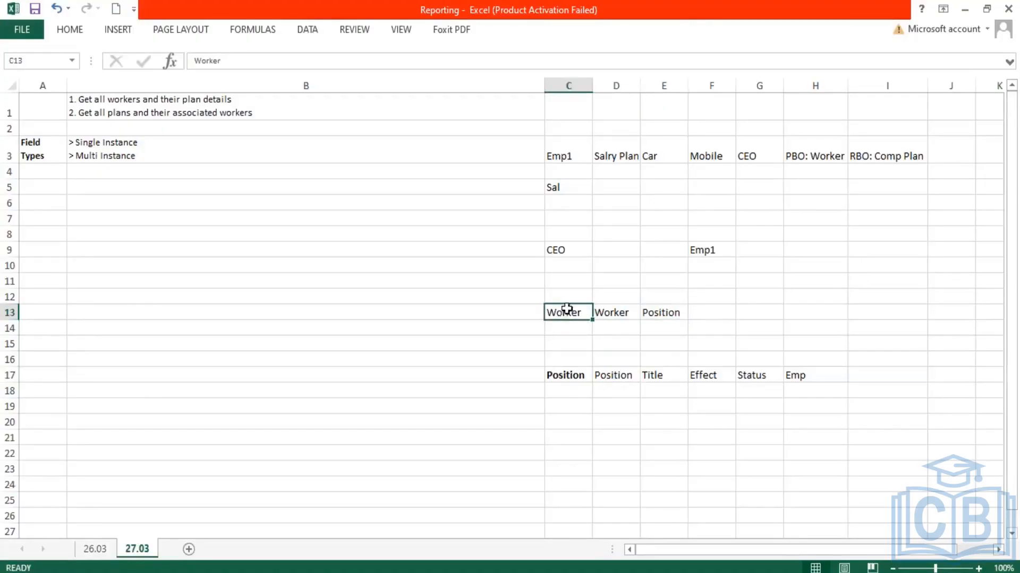
left_click(560, 374)
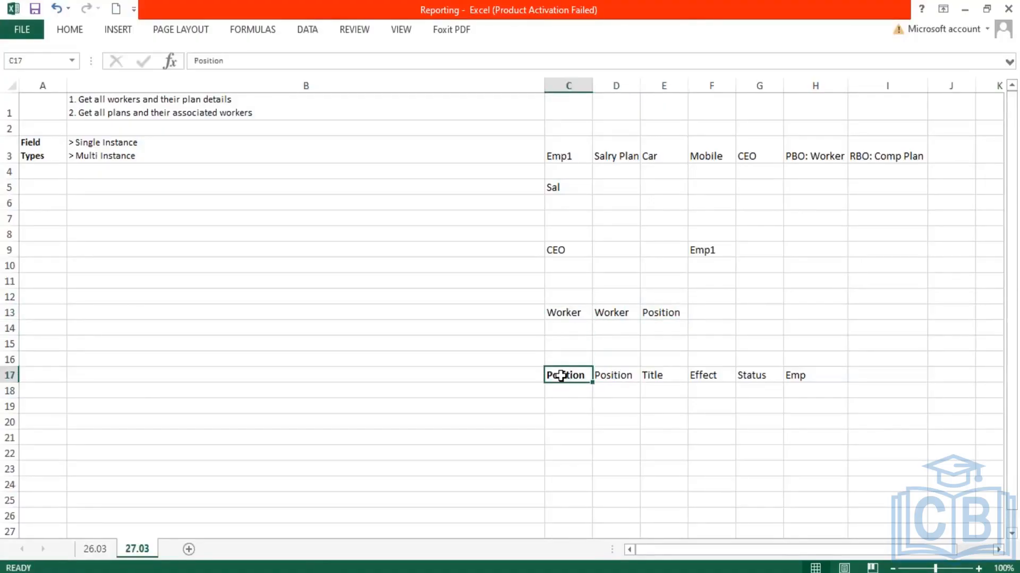
left_click(619, 374)
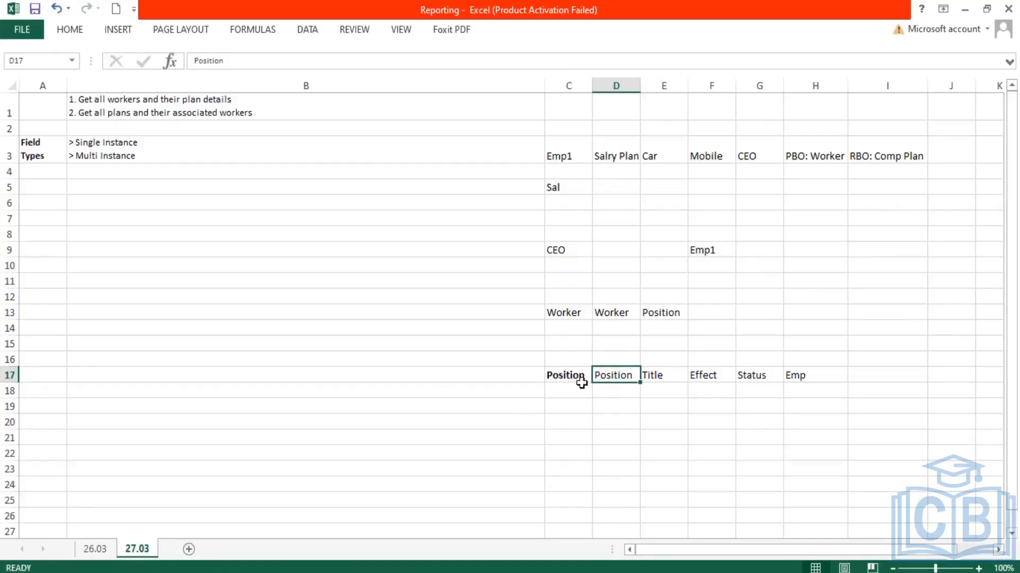
double_click(630, 375)
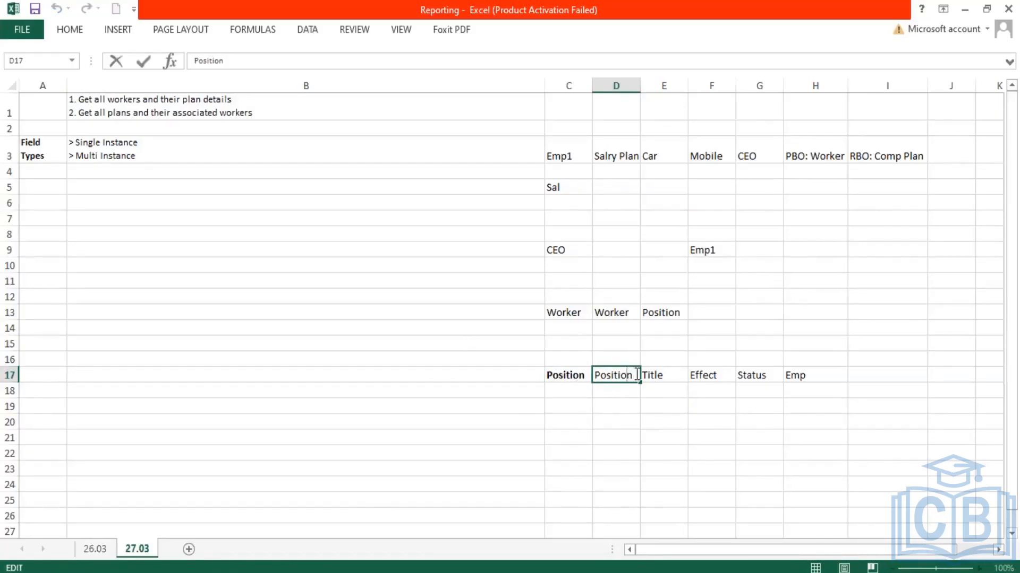
left_click_drag(637, 374, 581, 379)
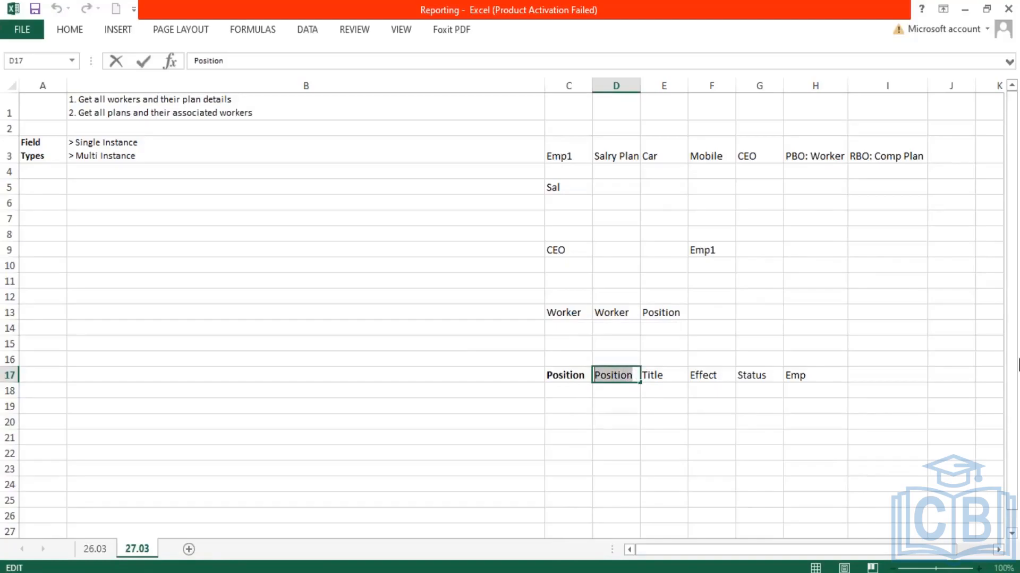
Examine how E13's Position field links the objects in C13 and C17, and review the Worker field in D13.
left_click(670, 313)
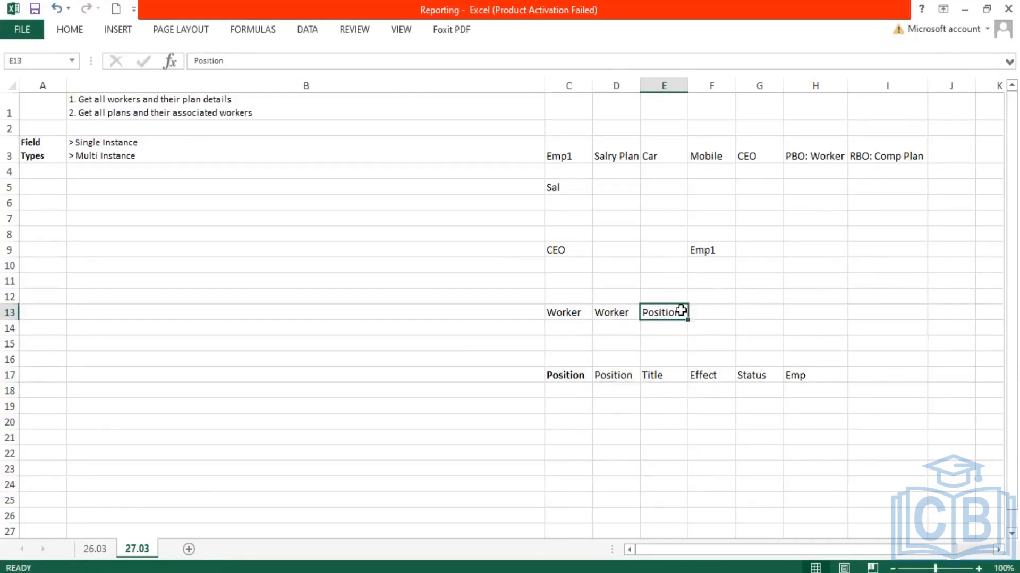
double_click(656, 316)
left_click_drag(681, 313, 635, 315)
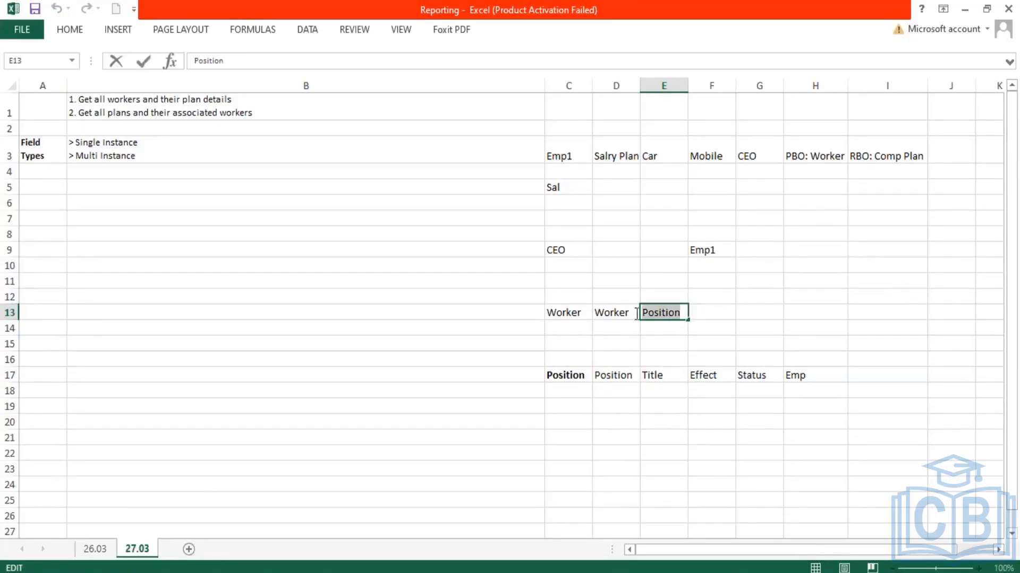
left_click(560, 314)
left_click(561, 380)
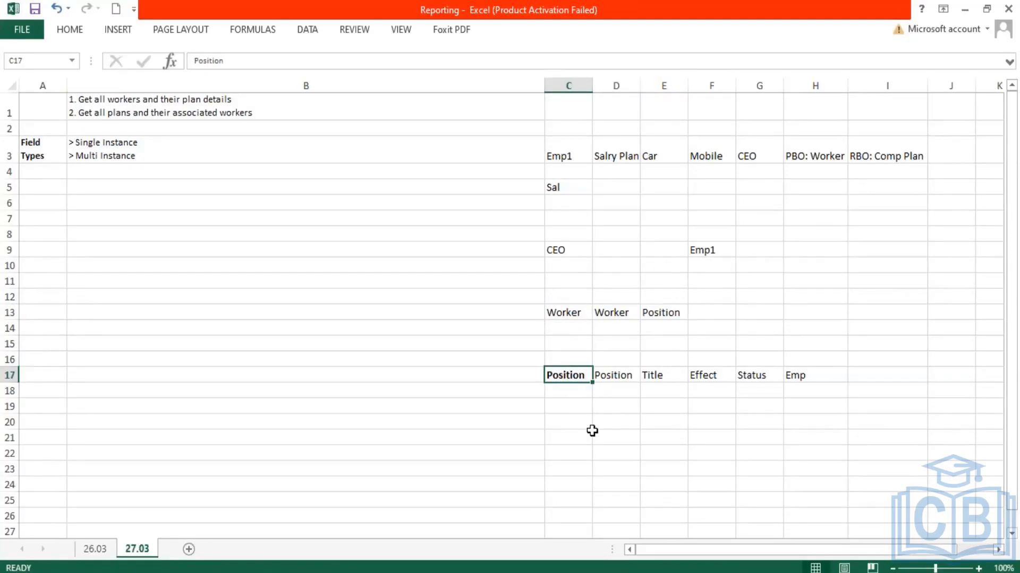
left_click(620, 313)
double_click(634, 306)
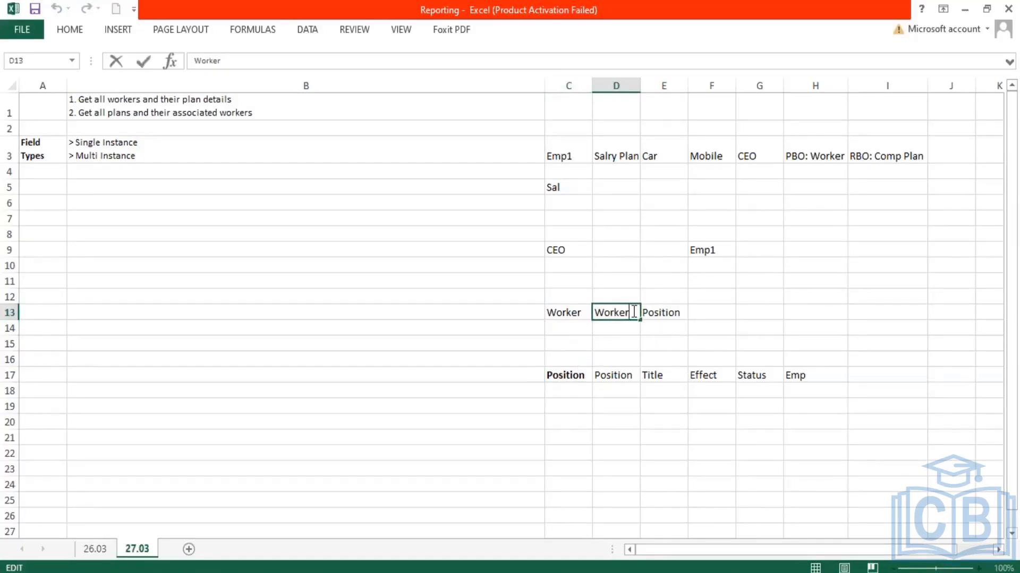
left_click_drag(629, 312, 584, 316)
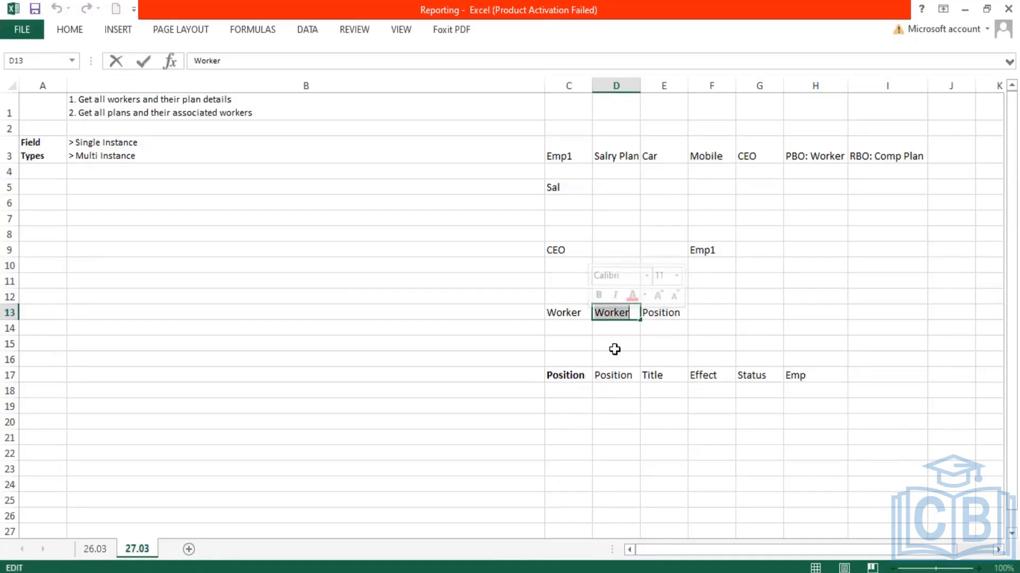
Switch to the Workday report, set the first column's field to Worker, and add a second Worker column with the field Full Legal Name.
key("Tab")
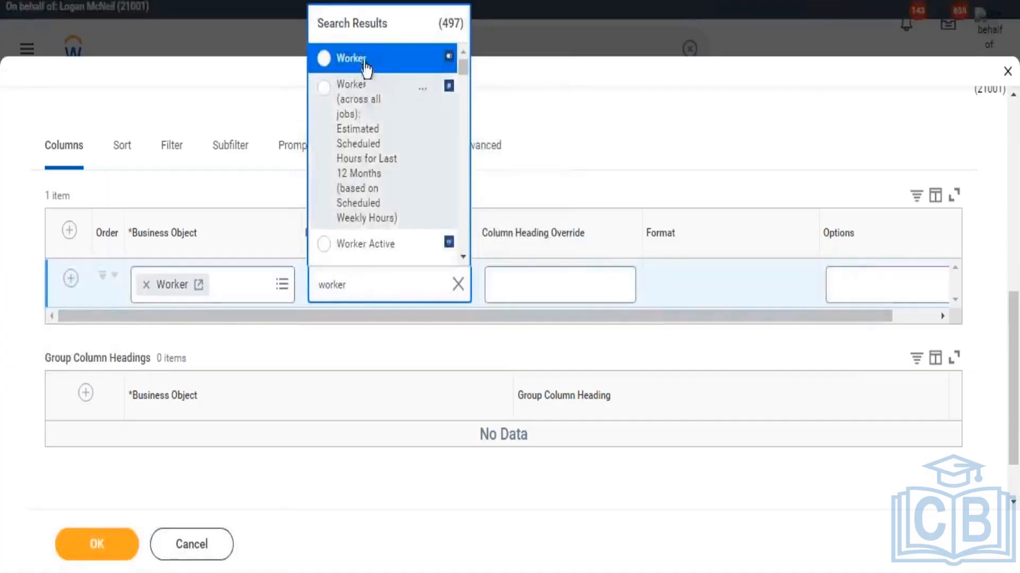
left_click(365, 63)
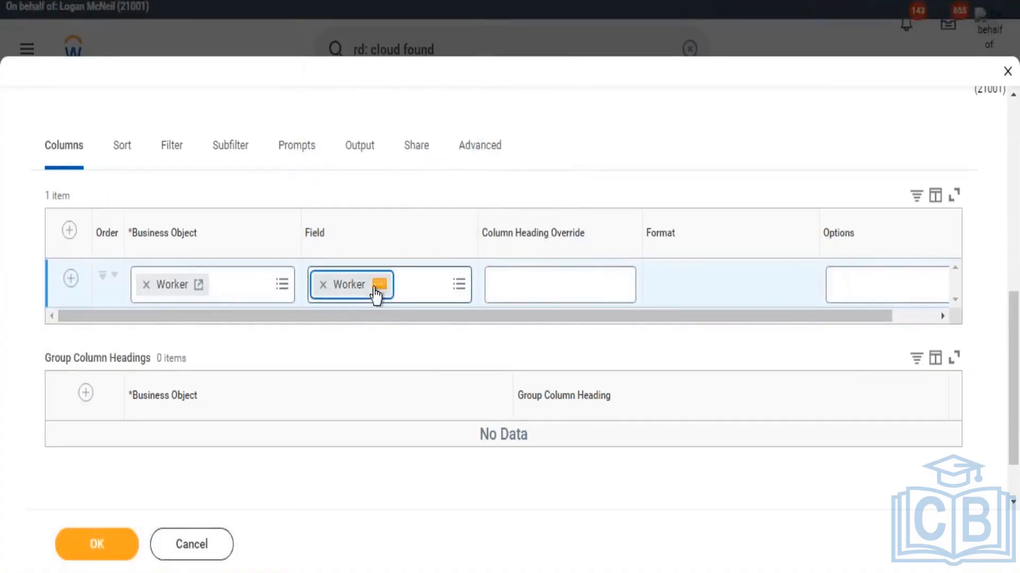
left_click(71, 278)
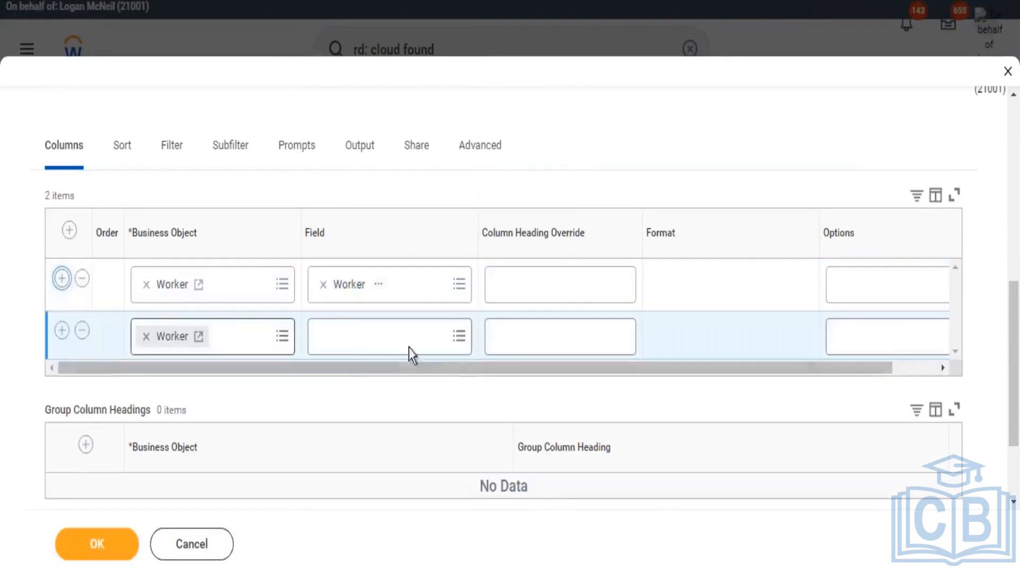
left_click(411, 348)
type("po")
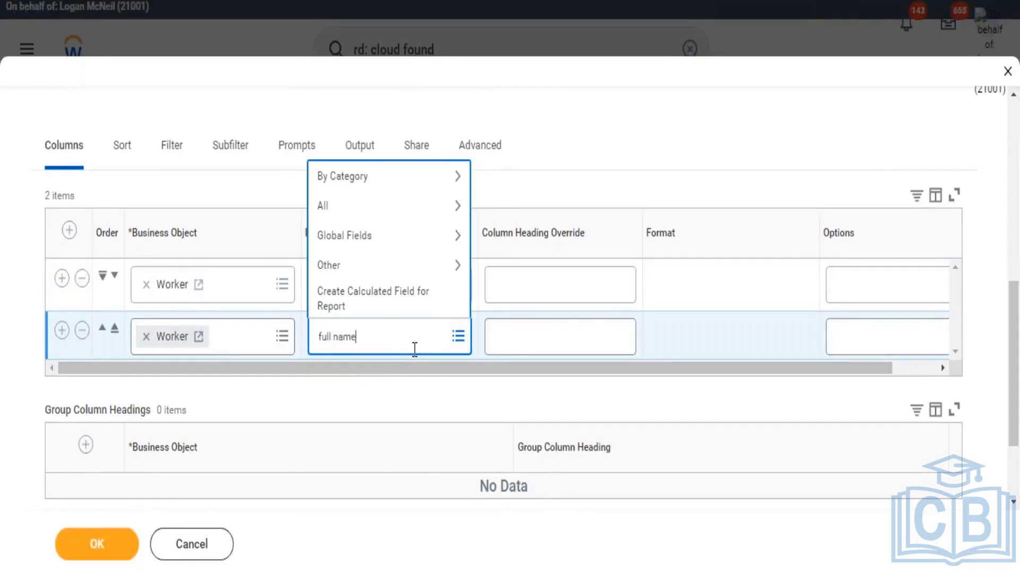
type("ll name")
key("Return")
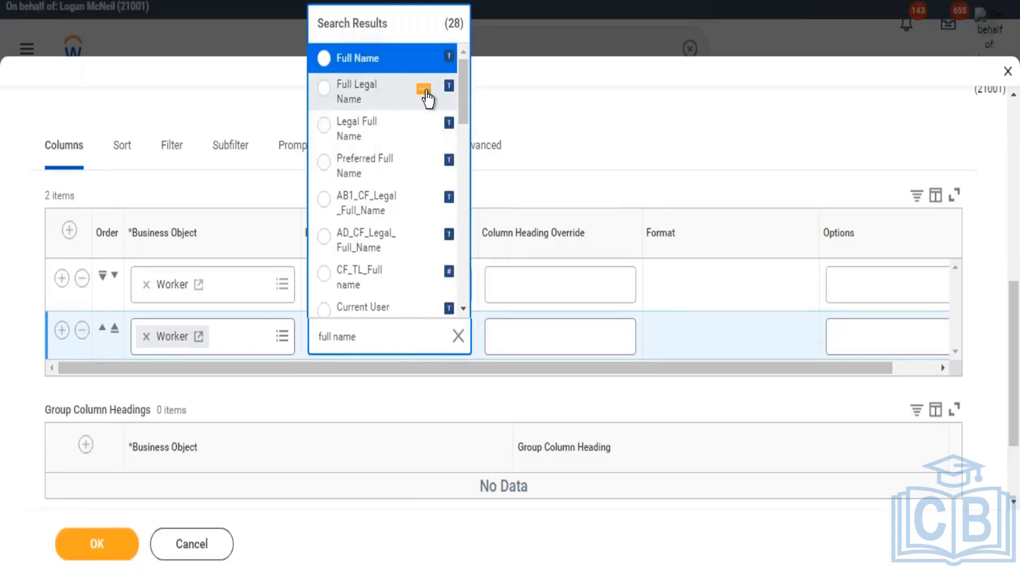
left_click(425, 92)
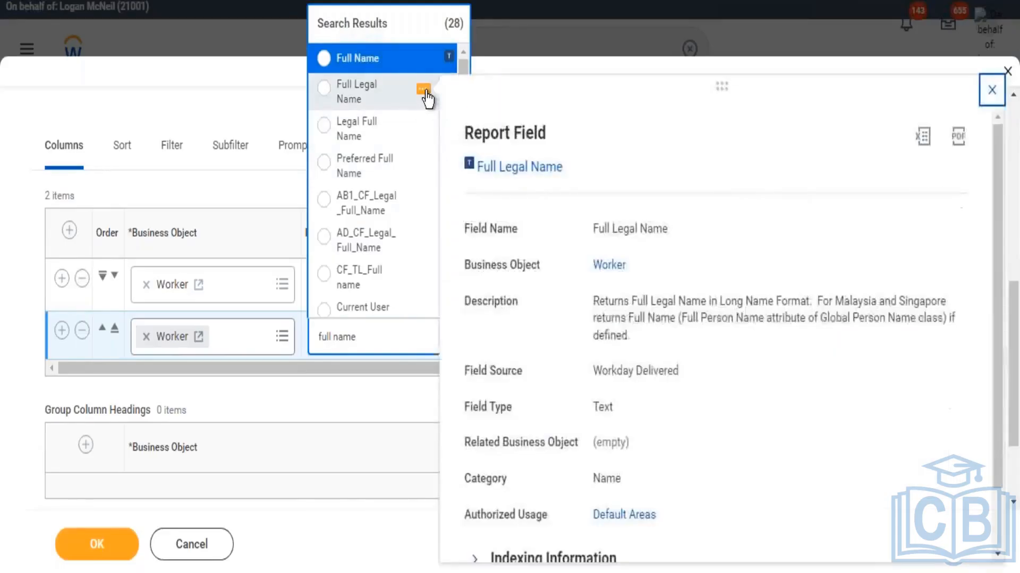
left_click(370, 99)
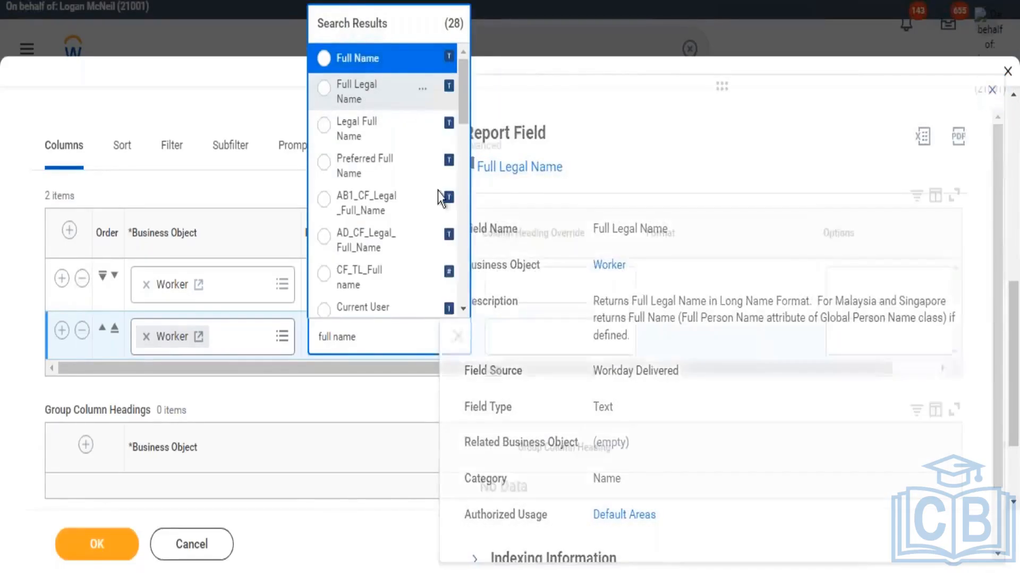
Add a third column for the Worker business object using the single-instance Position field, reviewing that field's details before choosing it.
left_click(62, 331)
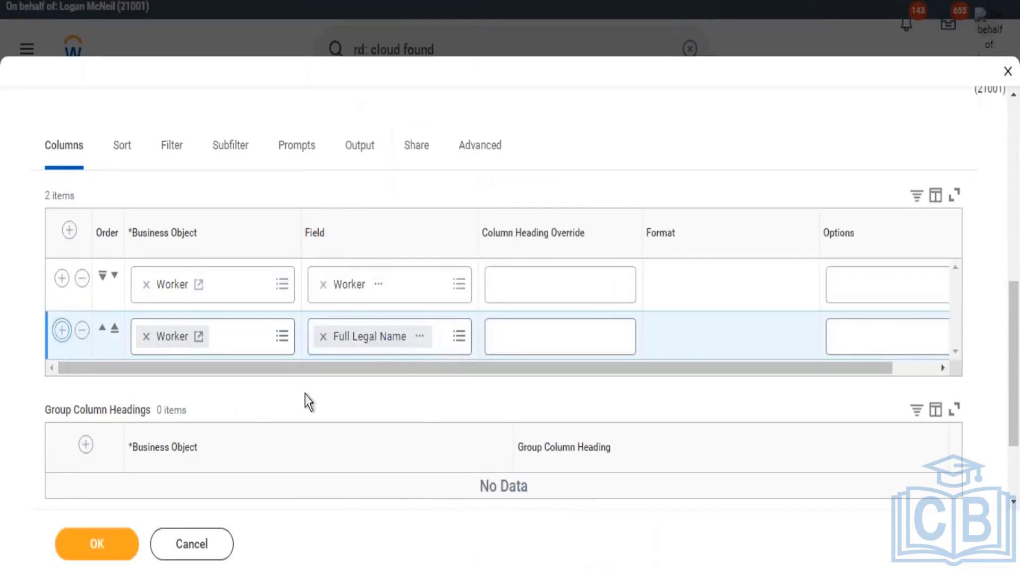
left_click(365, 391)
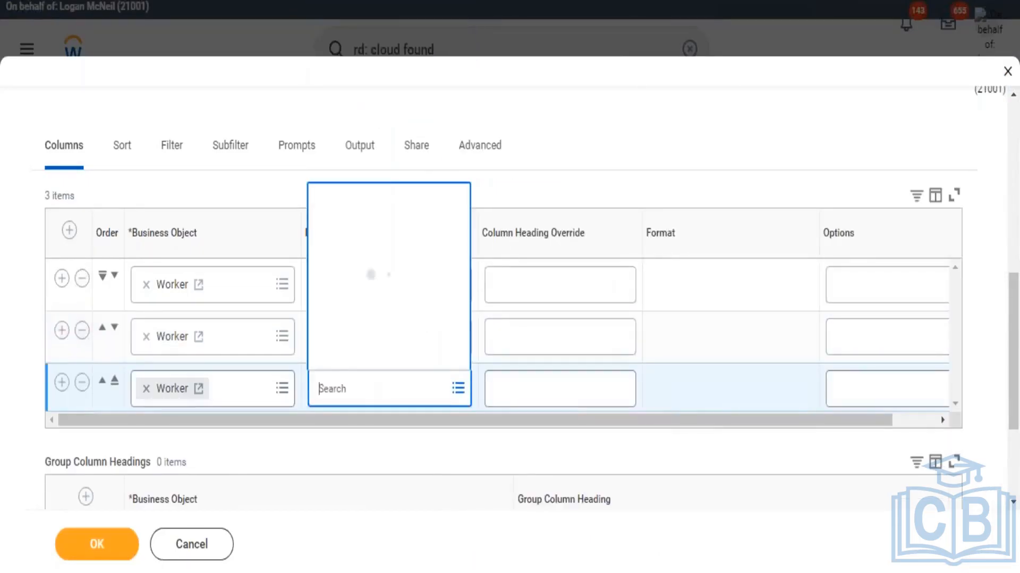
type("position")
key("Return")
left_click(490, 225)
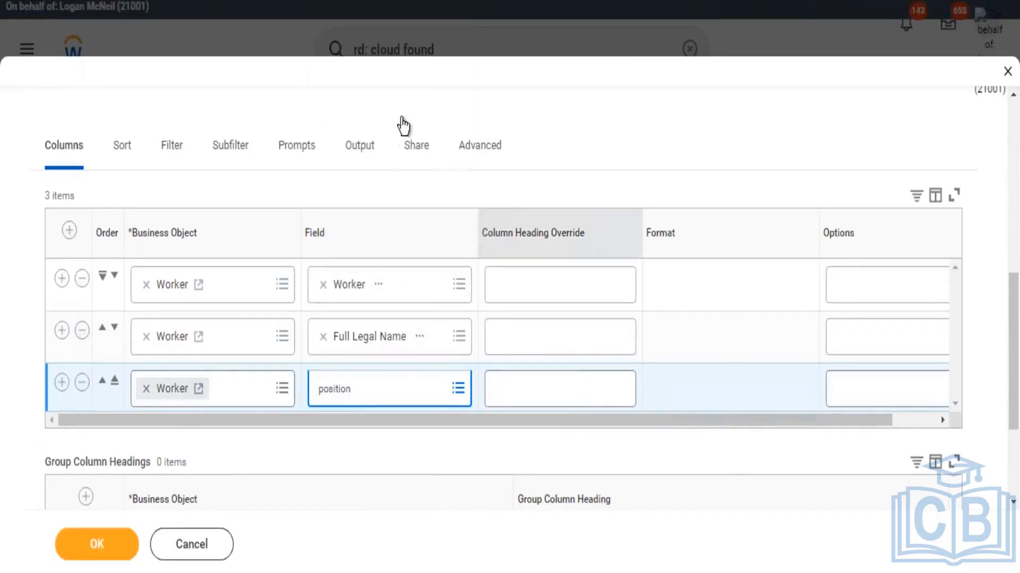
left_click(382, 390)
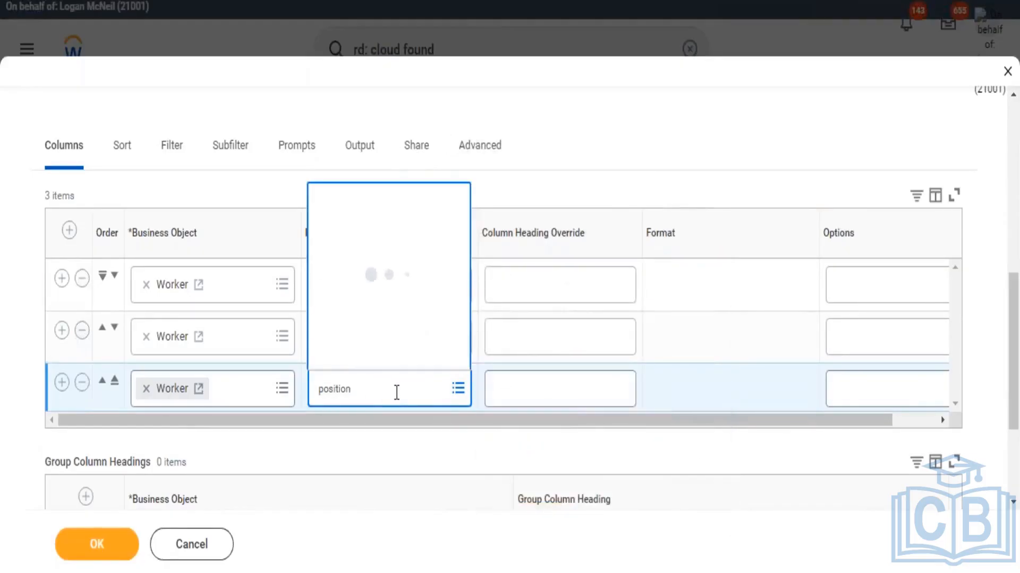
left_click(396, 393)
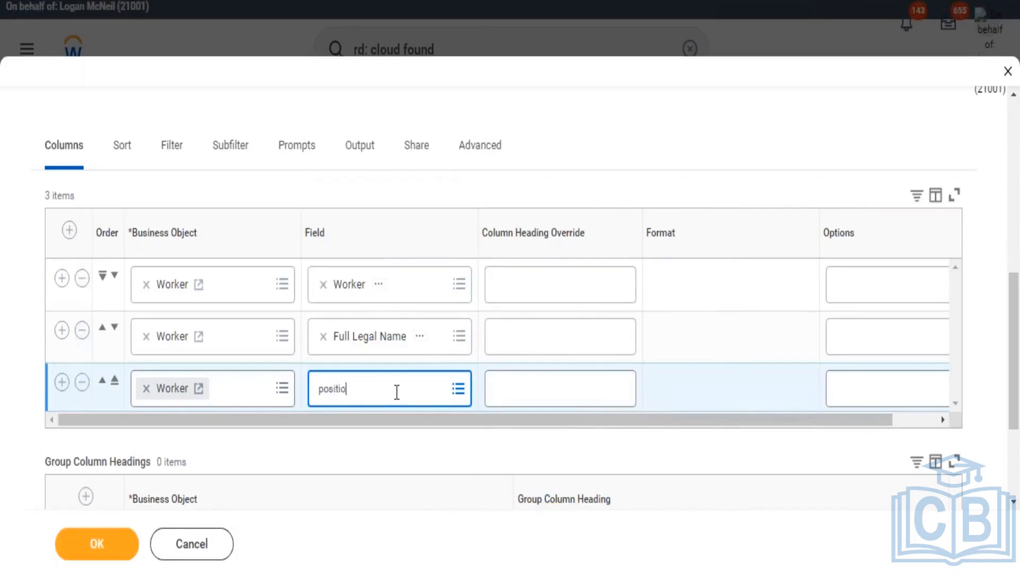
key("Return")
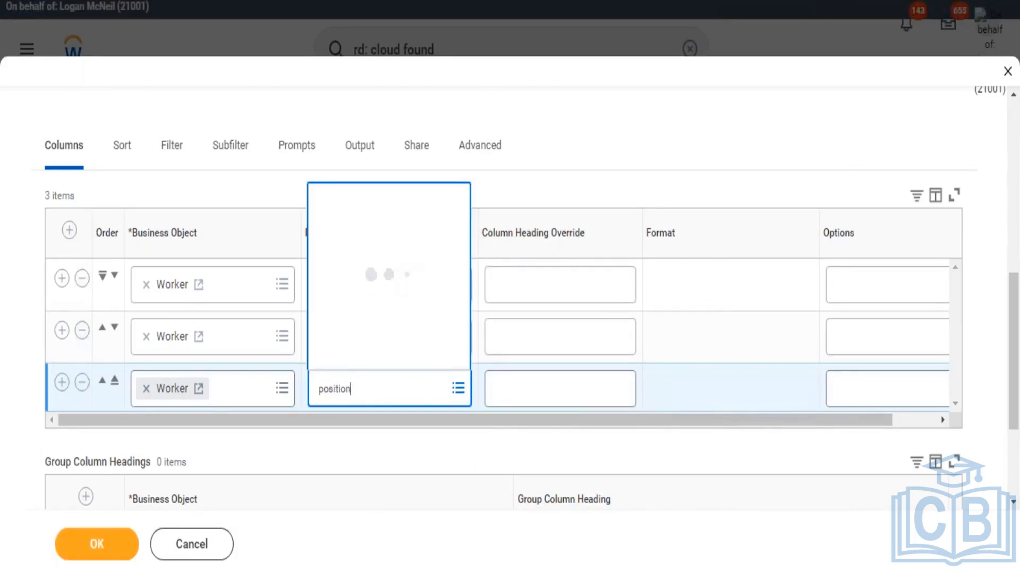
left_click(424, 90)
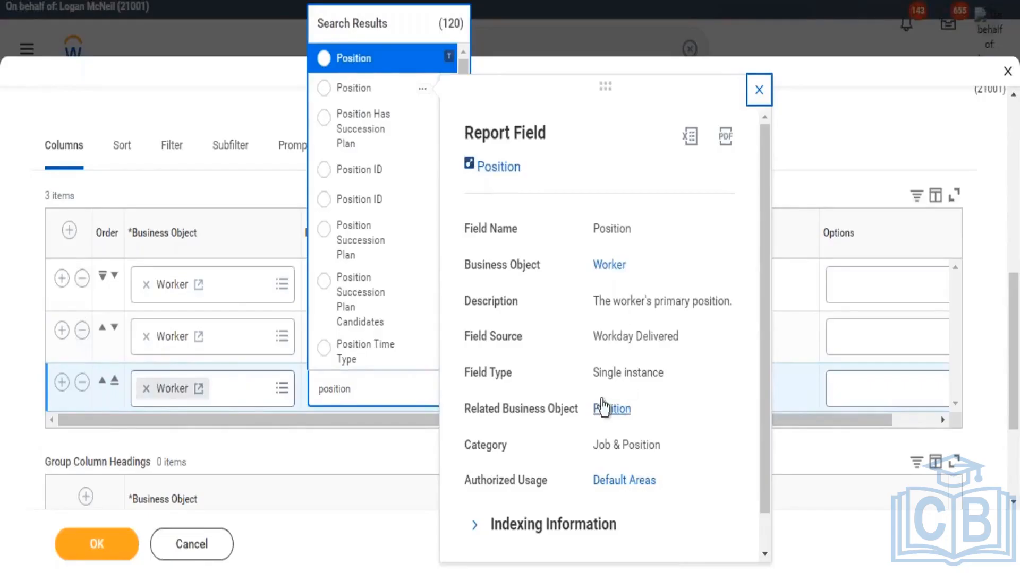
left_click(348, 93)
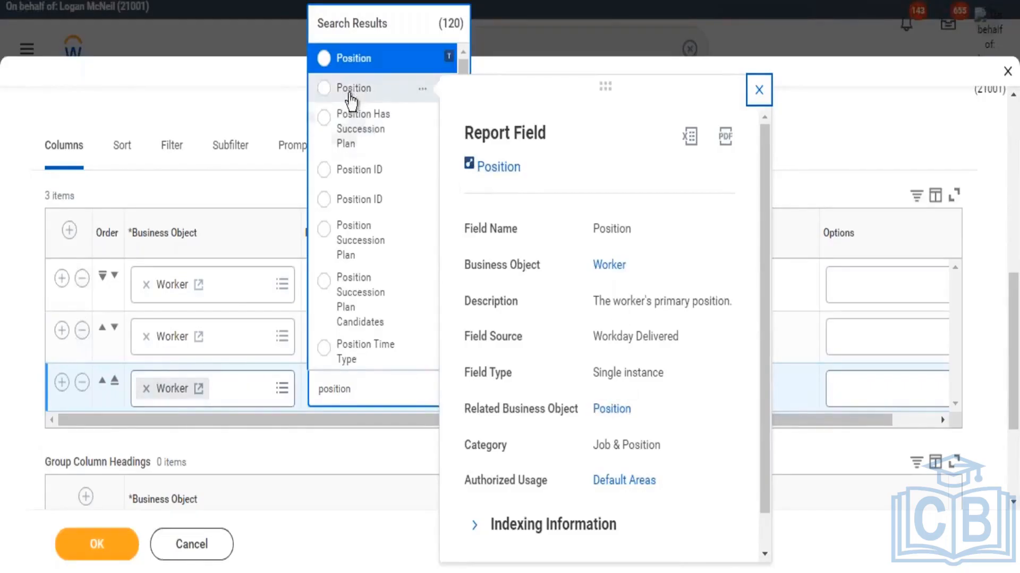
Add a fourth column with Position as its business object, reusing the copied field name and reviewing the Position link's details.
left_click(62, 382)
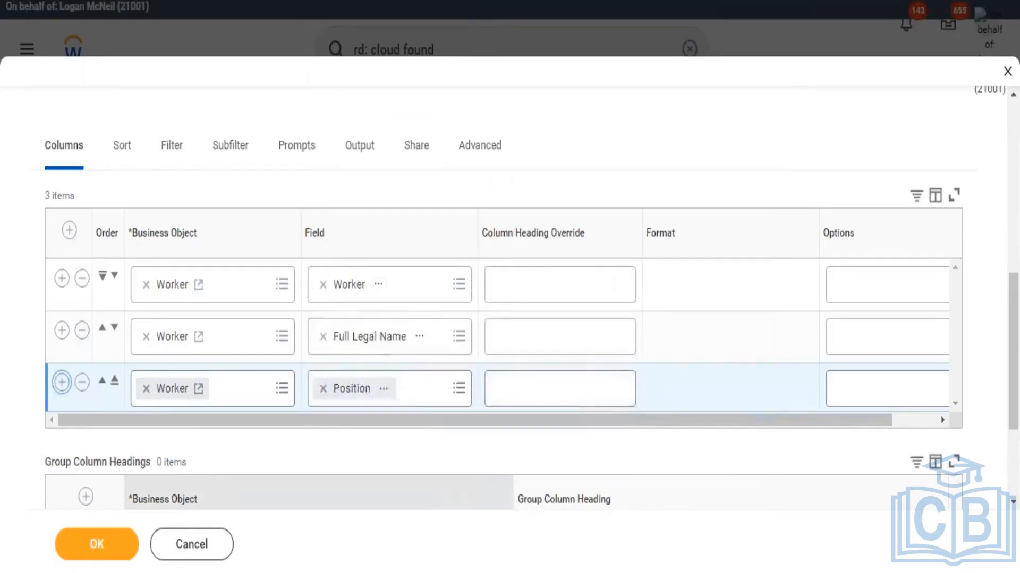
left_click(146, 441)
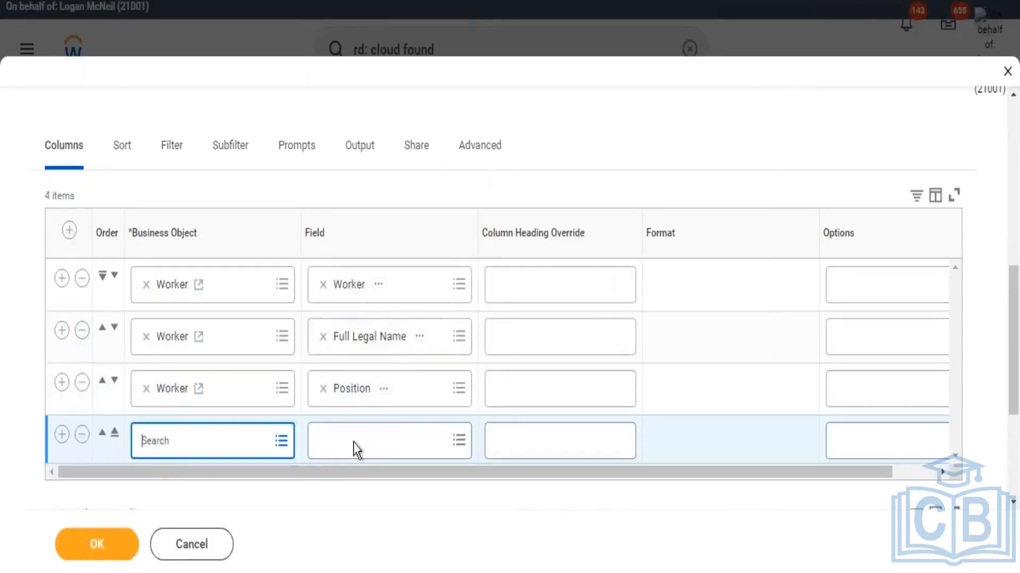
right_click(384, 389)
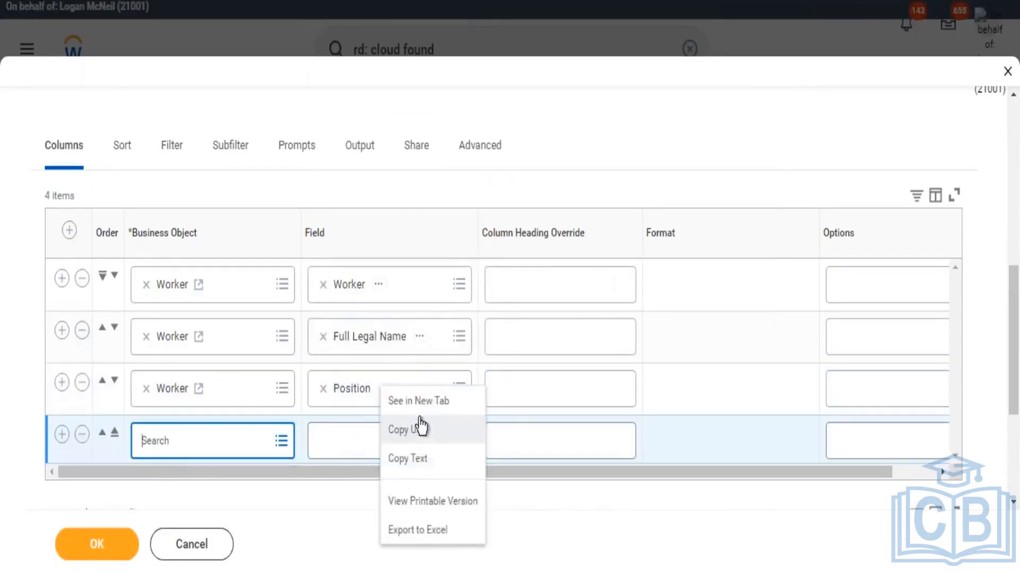
left_click(421, 460)
left_click(225, 447)
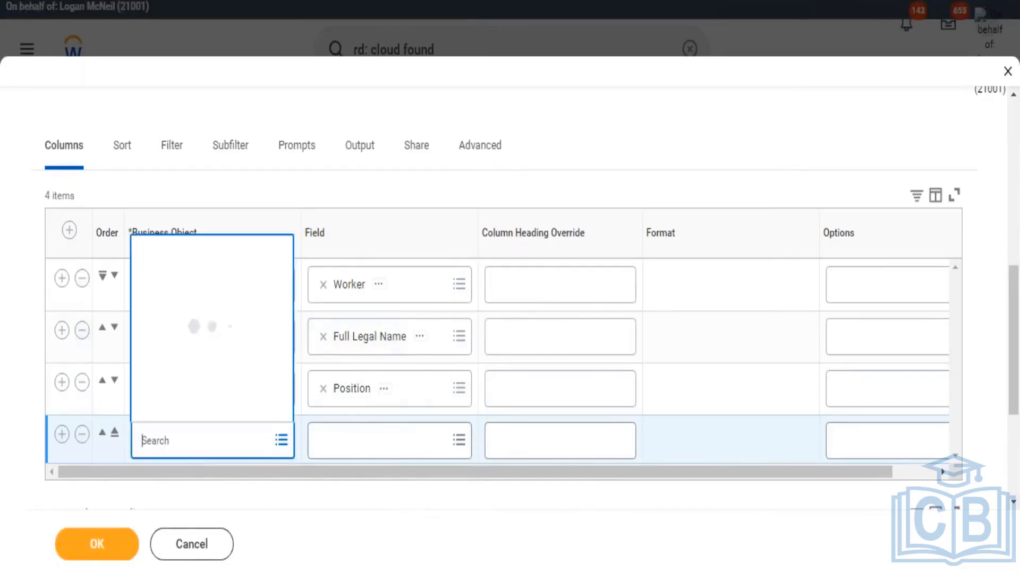
type("Position")
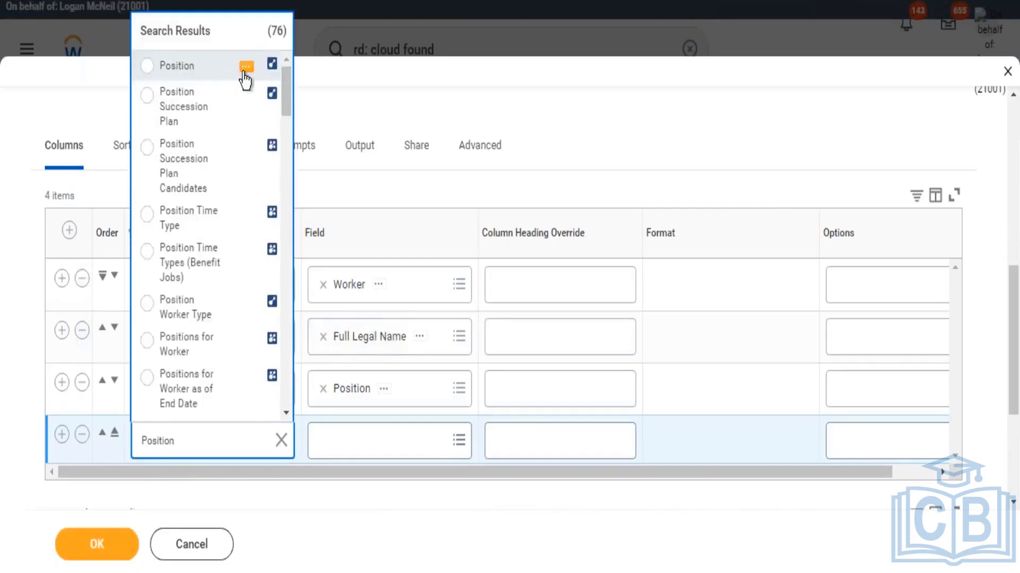
left_click(247, 74)
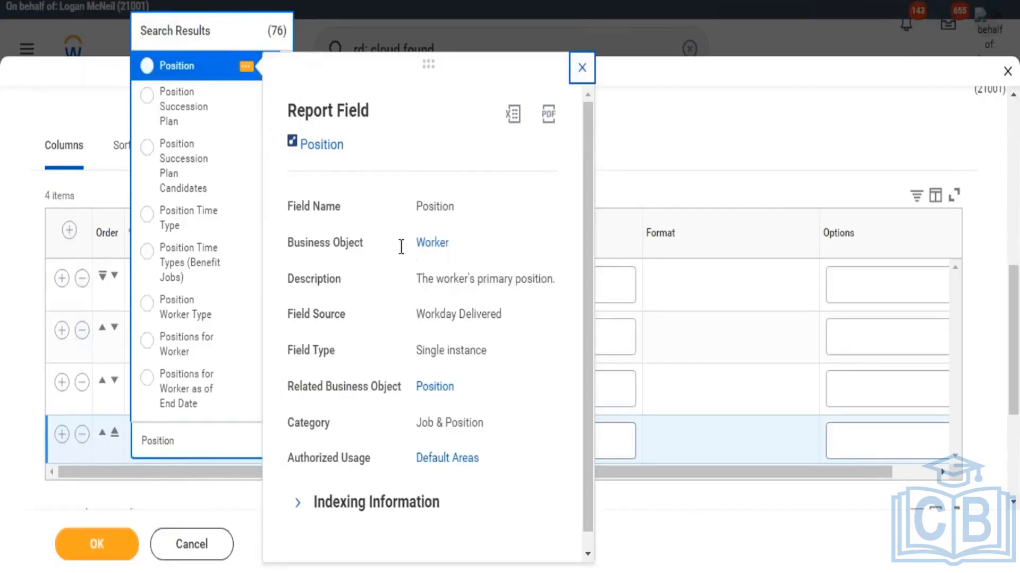
left_click(173, 67)
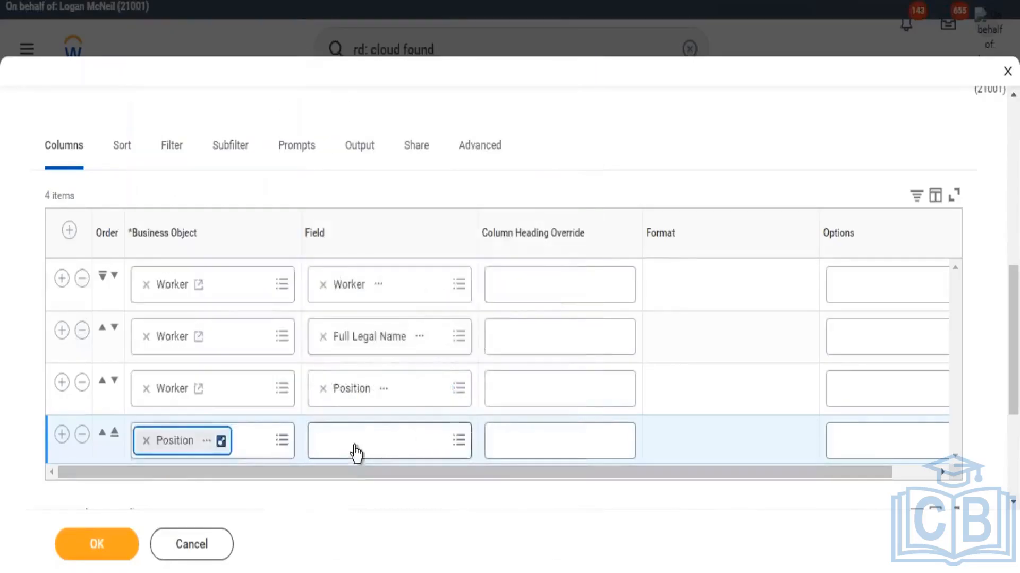
Set the fourth column's field to the self-referencing Position field after reviewing its field type and related business object.
left_click(355, 452)
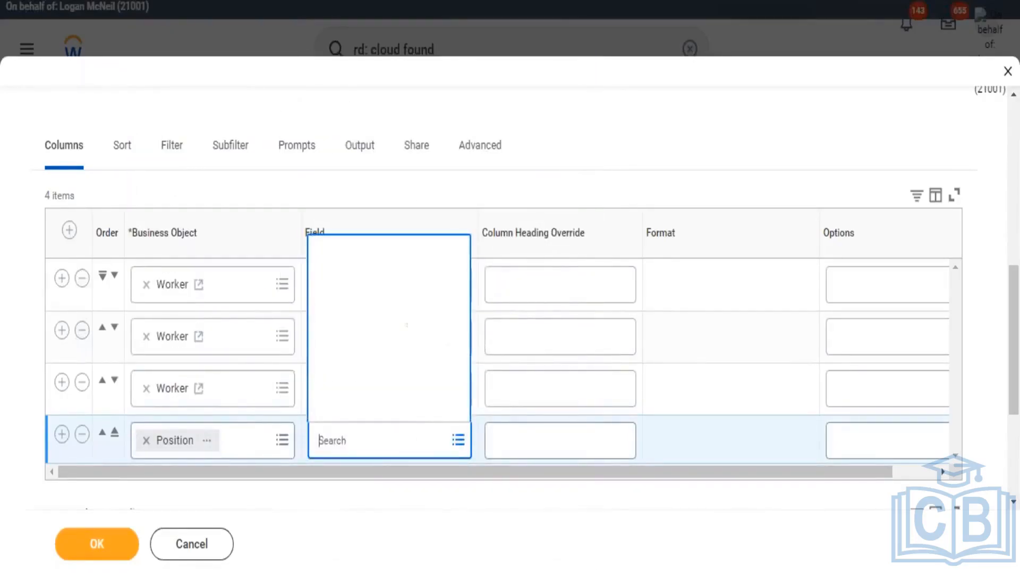
type("Position")
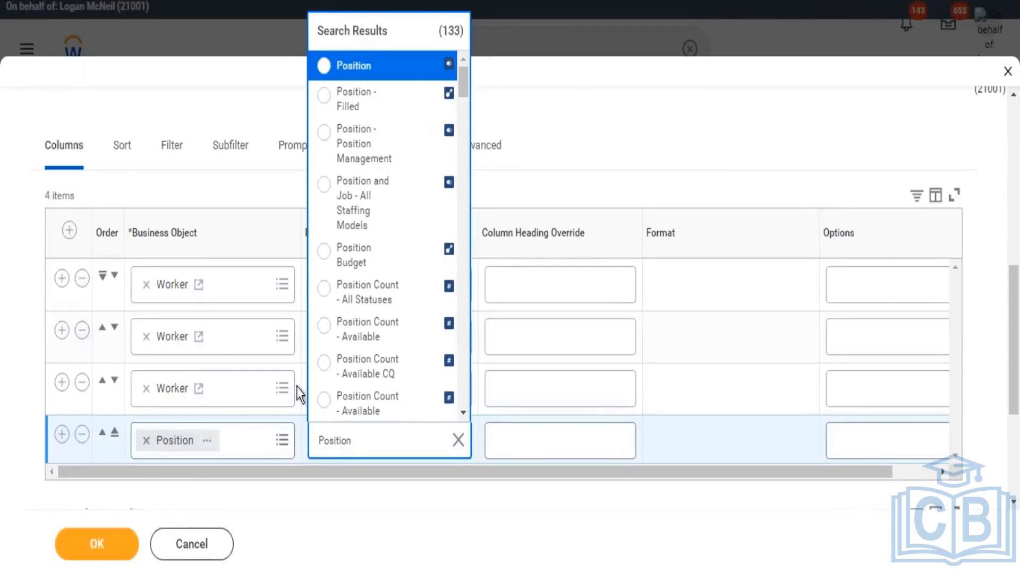
left_click(423, 67)
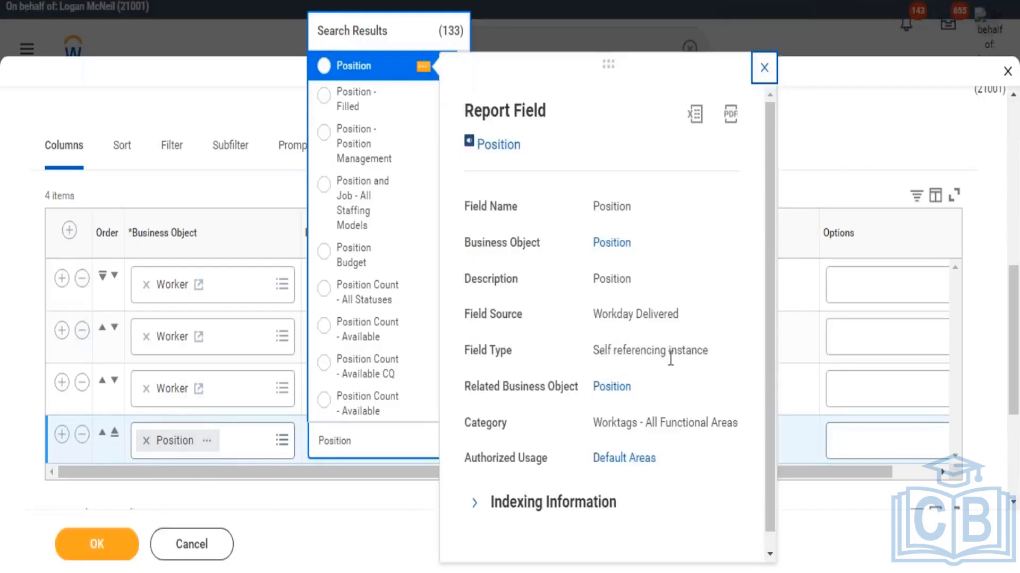
left_click_drag(598, 351, 667, 352)
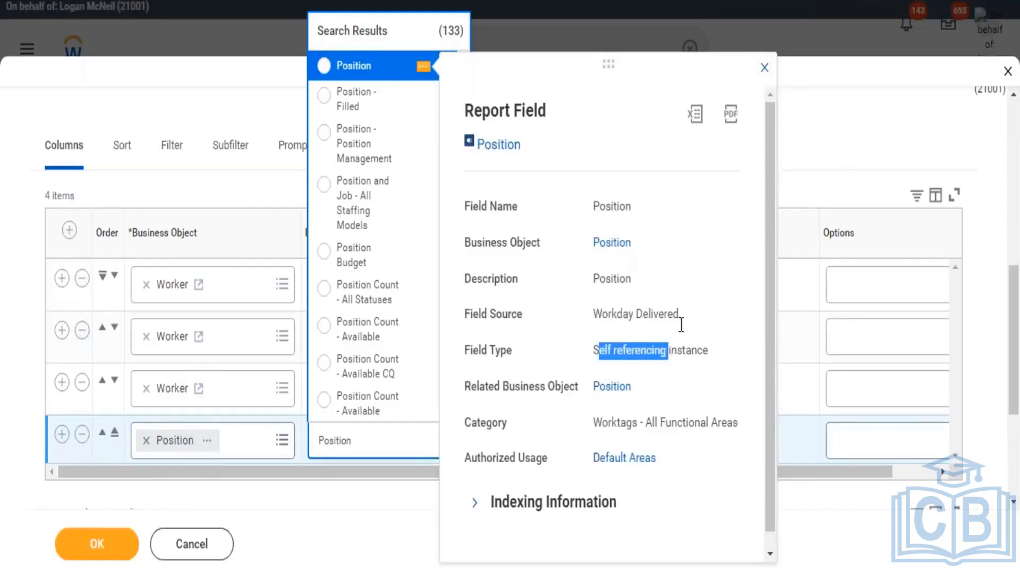
left_click(356, 72)
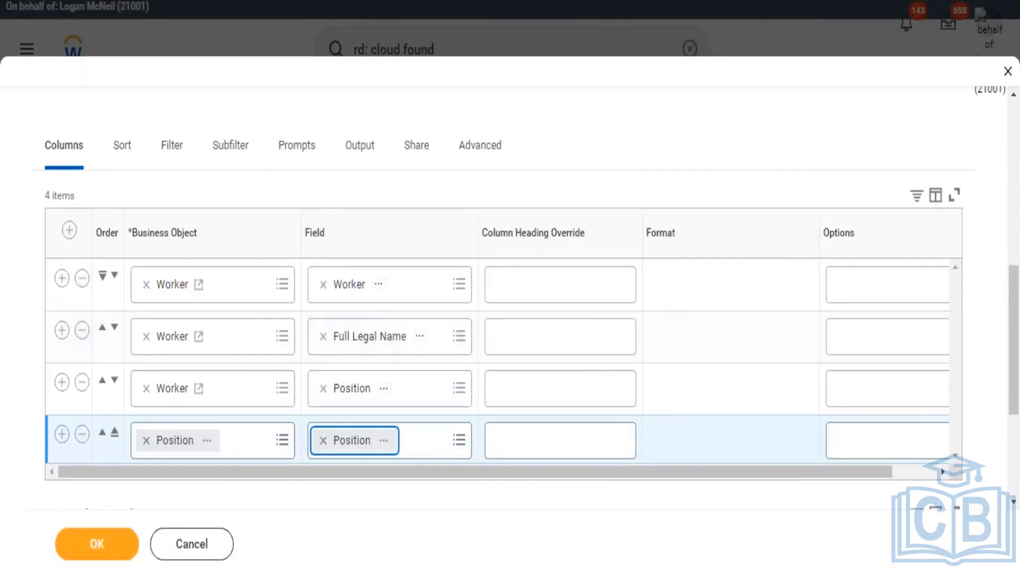
Switch to the Excel sheet, list CEO, VP and Consultant under the Position field in D18:D20, and select the CEO row across D18:H18.
key("alt+Tab")
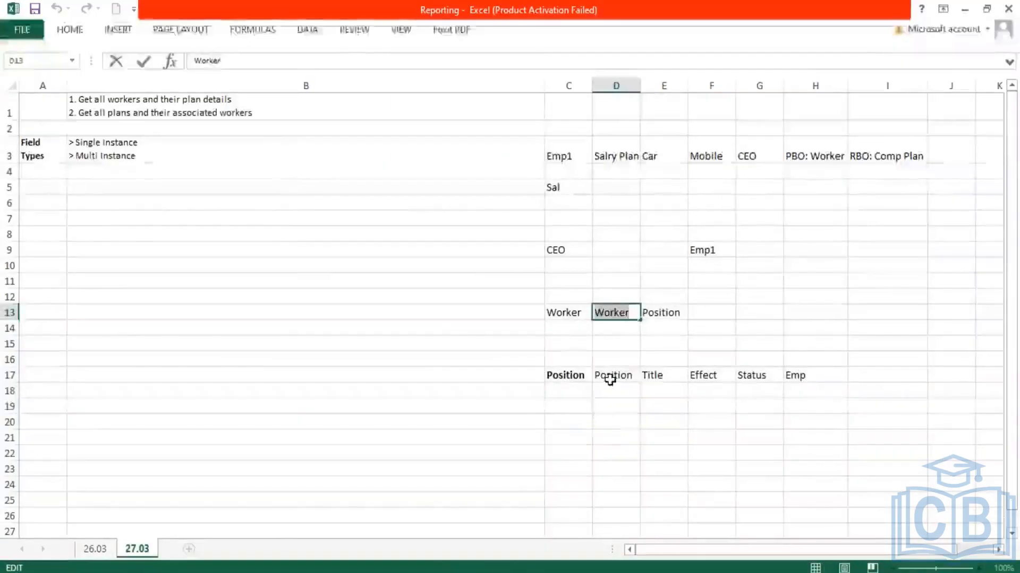
left_click_drag(610, 378, 651, 505)
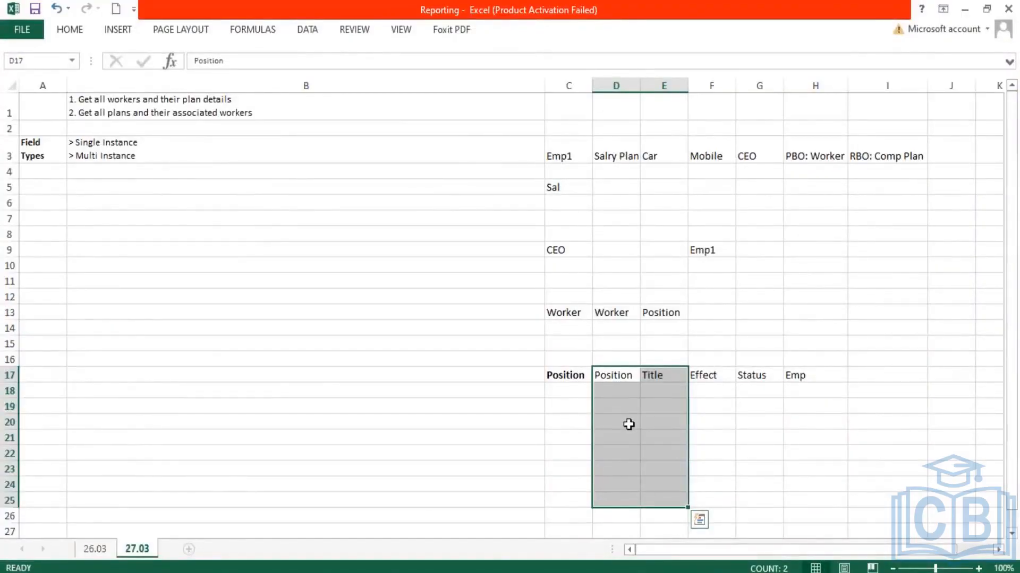
left_click(615, 397)
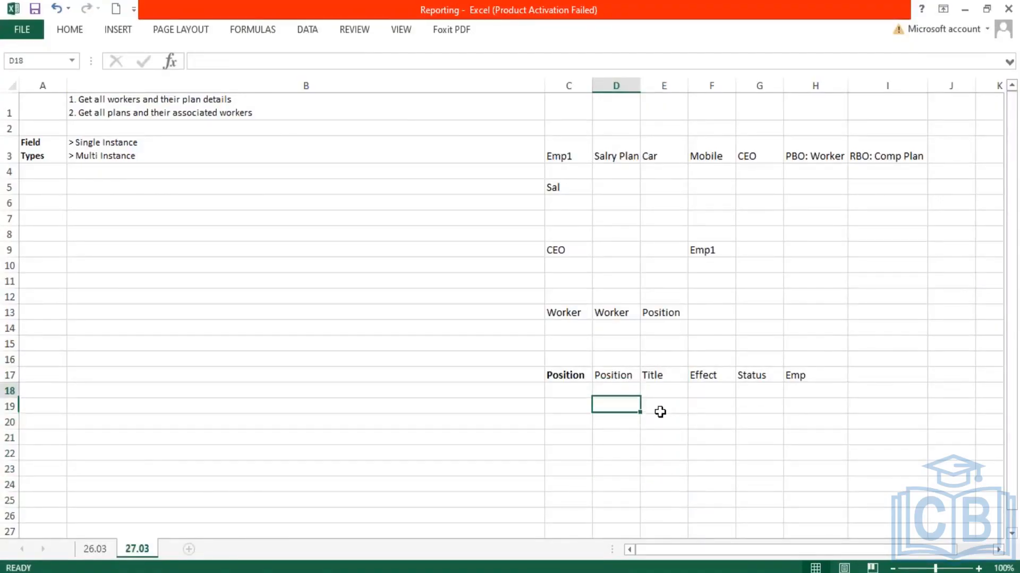
type("CEO")
key("Return")
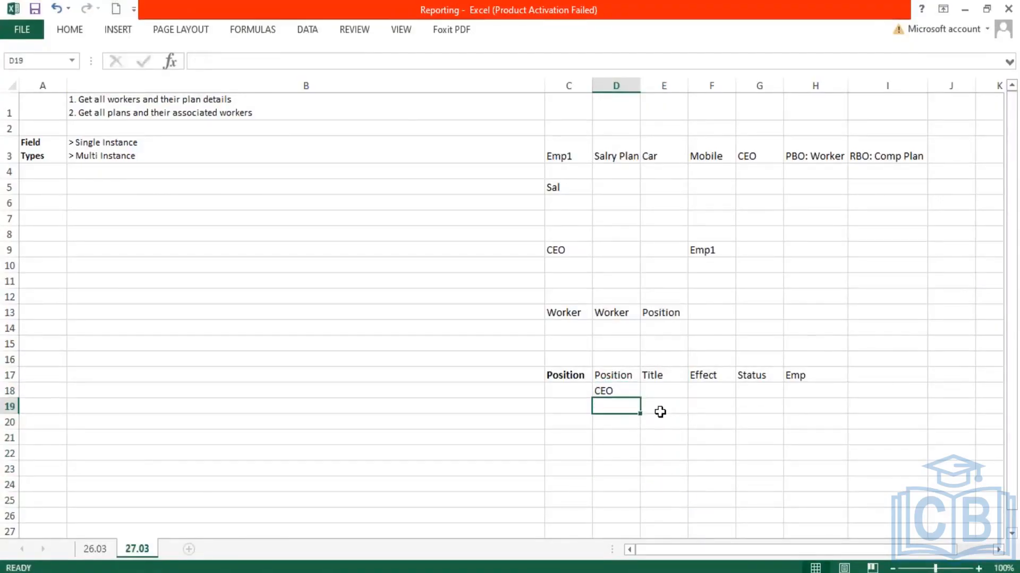
type("VP")
key("Return")
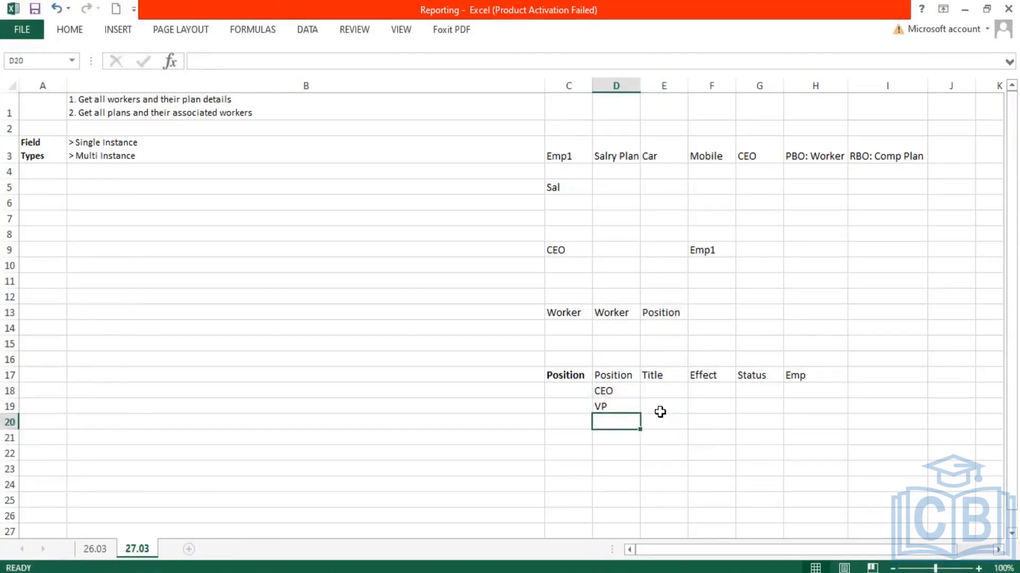
type("Consu")
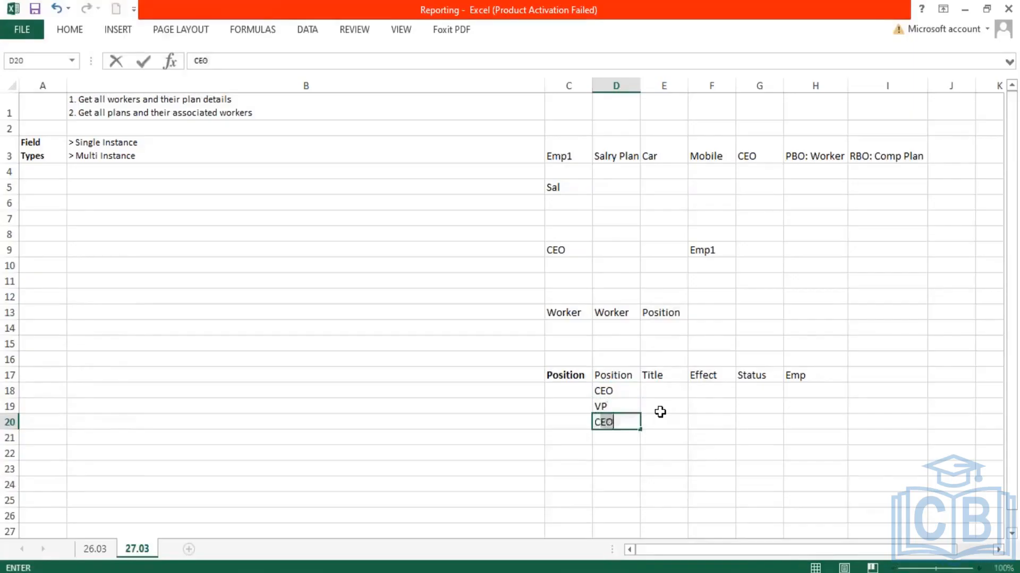
type("ltant")
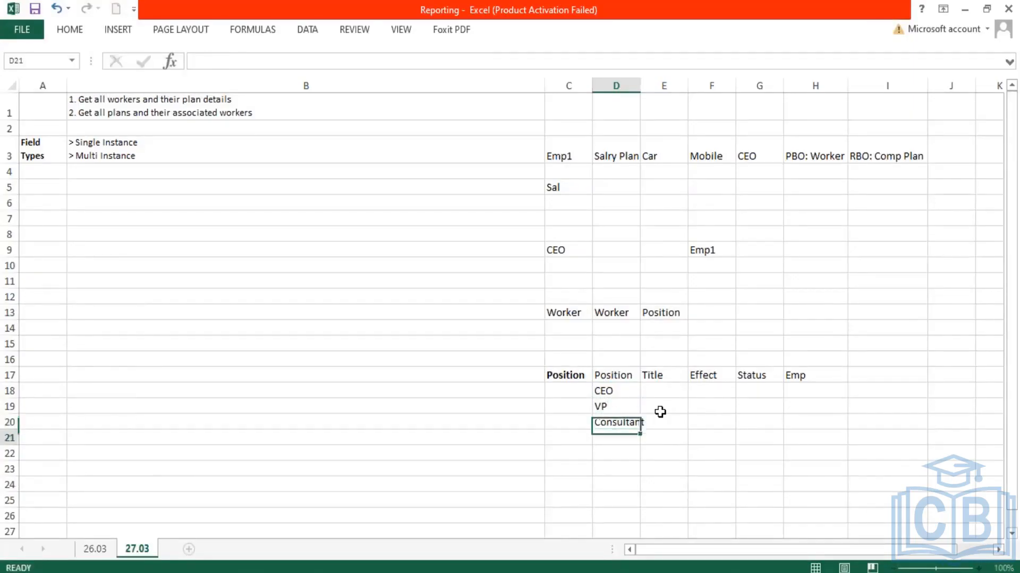
key("Return")
left_click(622, 374)
left_click_drag(610, 391, 823, 387)
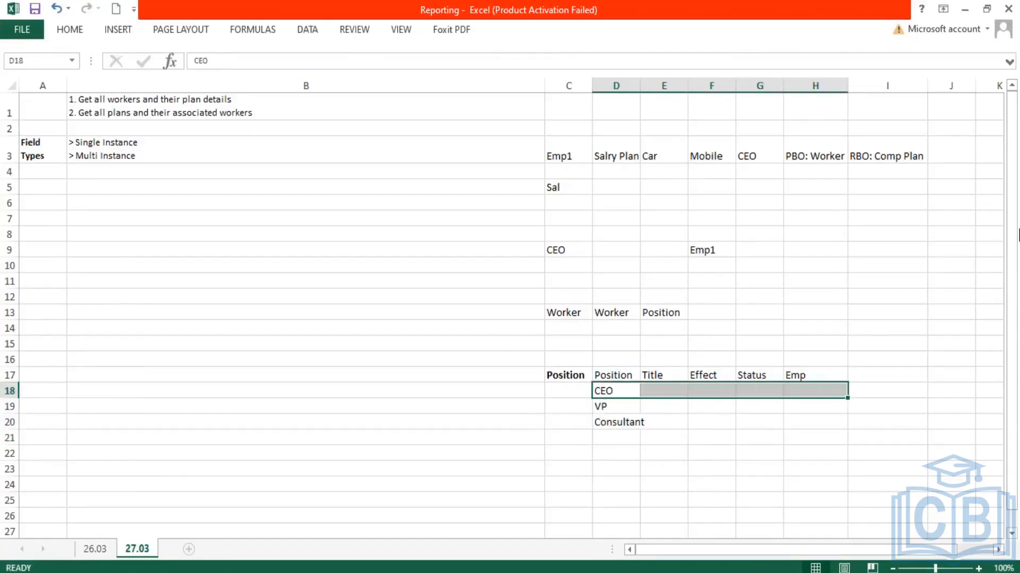
Compare the Worker, Worker and Position headings in row 13 with the Position table's field headings and entries in rows 17 to 20.
left_click(604, 376)
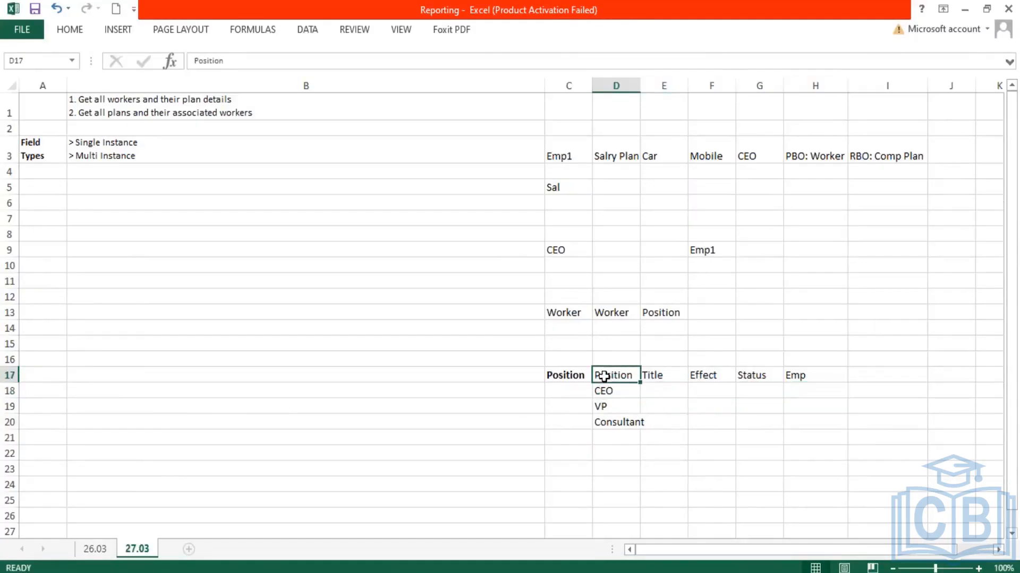
left_click(628, 421)
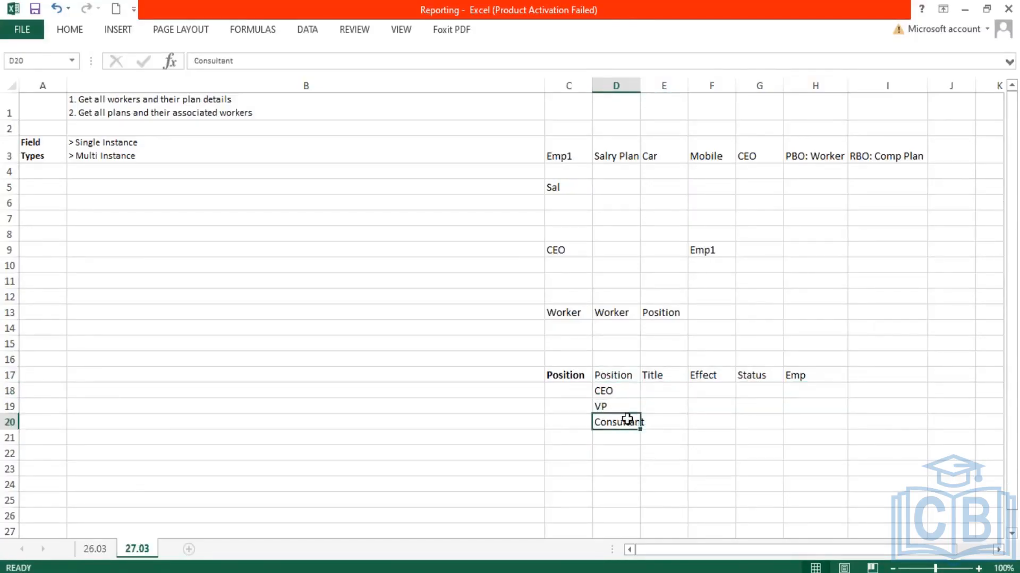
left_click(565, 312)
left_click(678, 311)
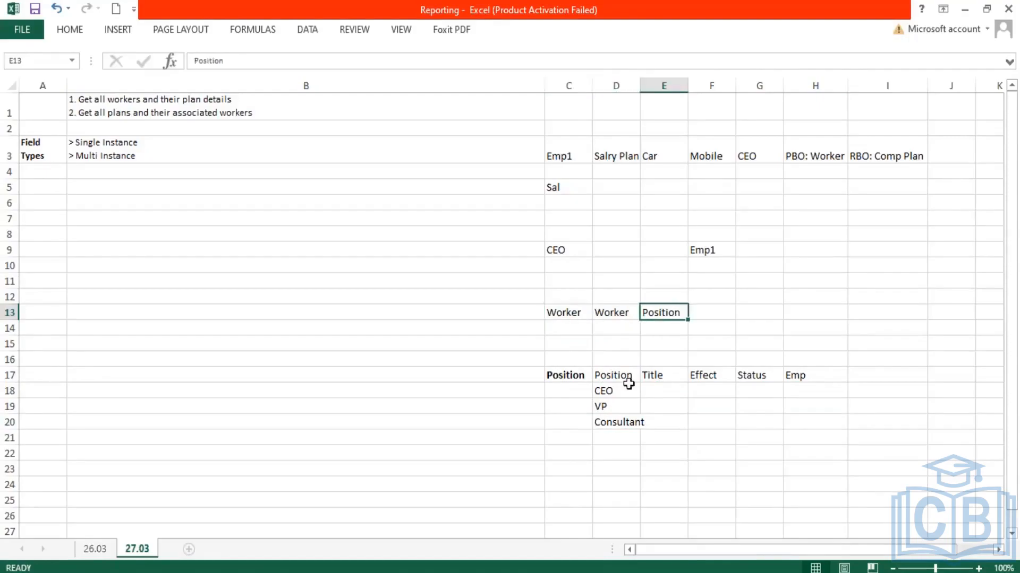
left_click(613, 392)
left_click(665, 327)
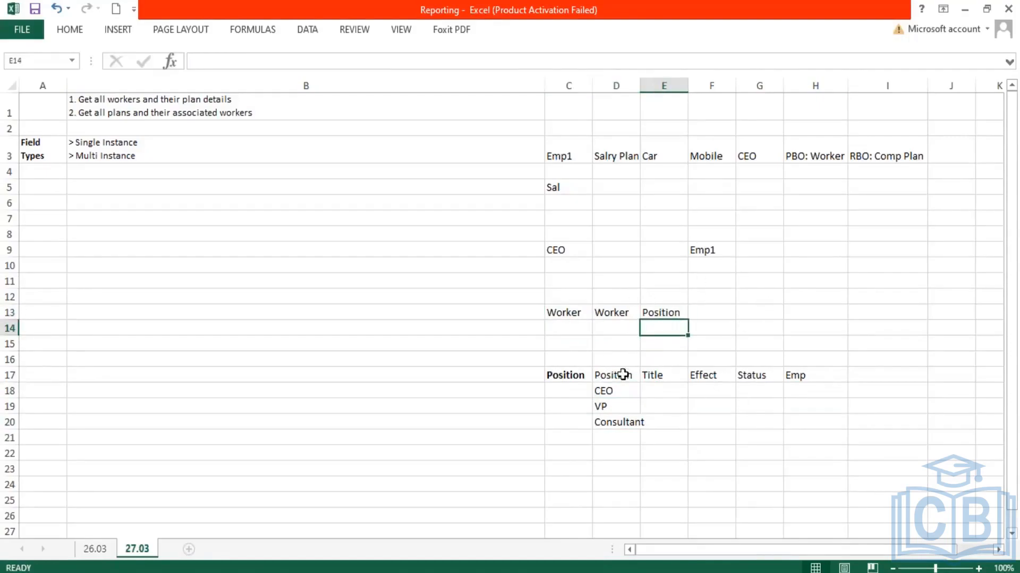
left_click(661, 314)
left_click(621, 376)
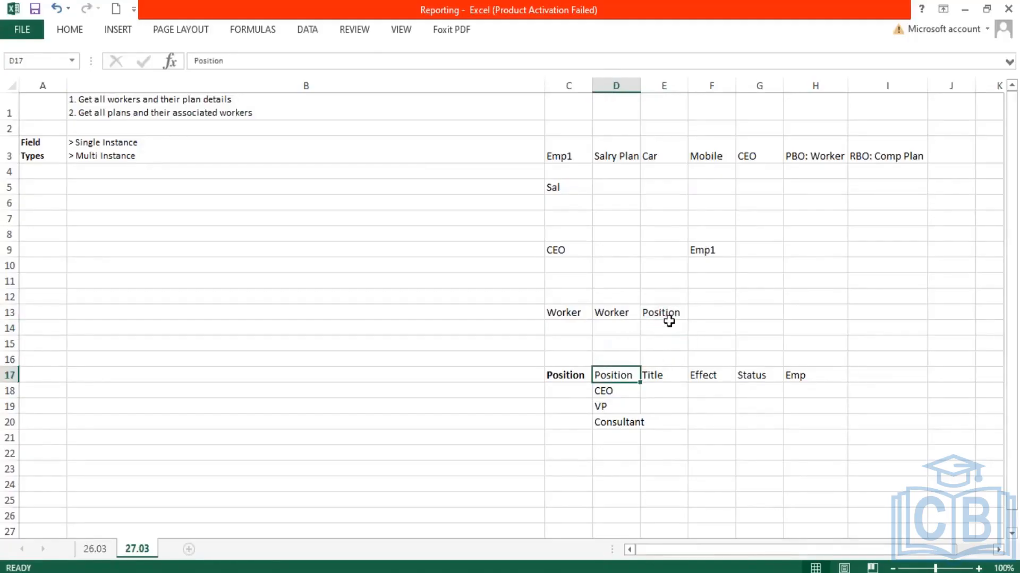
left_click(668, 319)
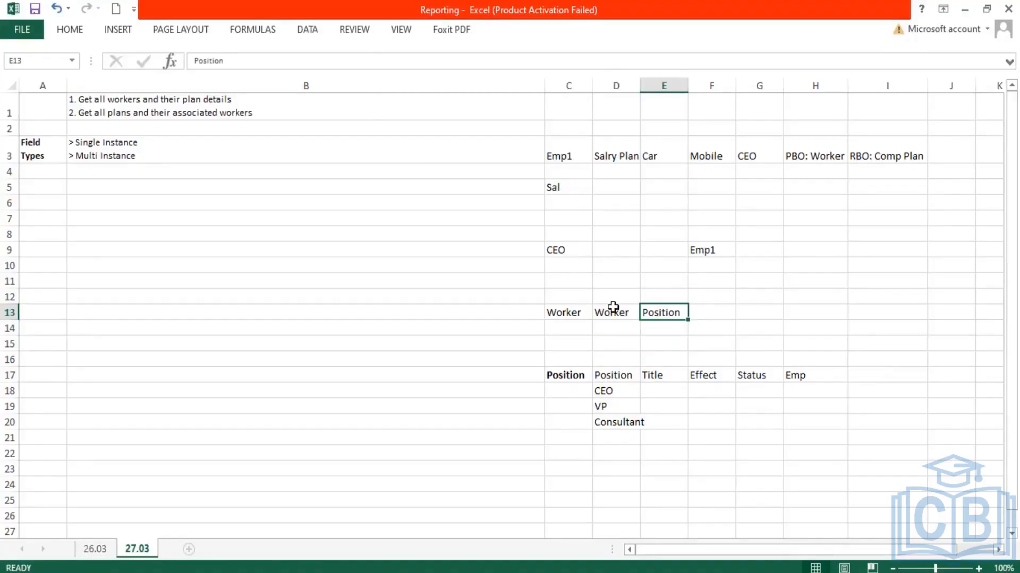
left_click(564, 314)
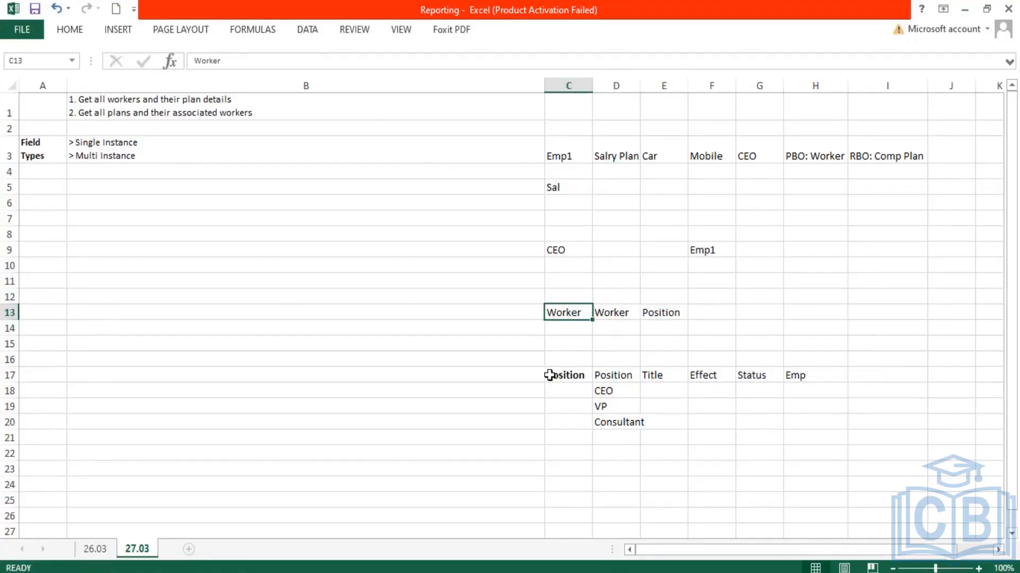
left_click(553, 366)
left_click(553, 372)
Fill the Worker example row with CEO under Position in E14 and Emp under Worker in C14.
left_click(658, 332)
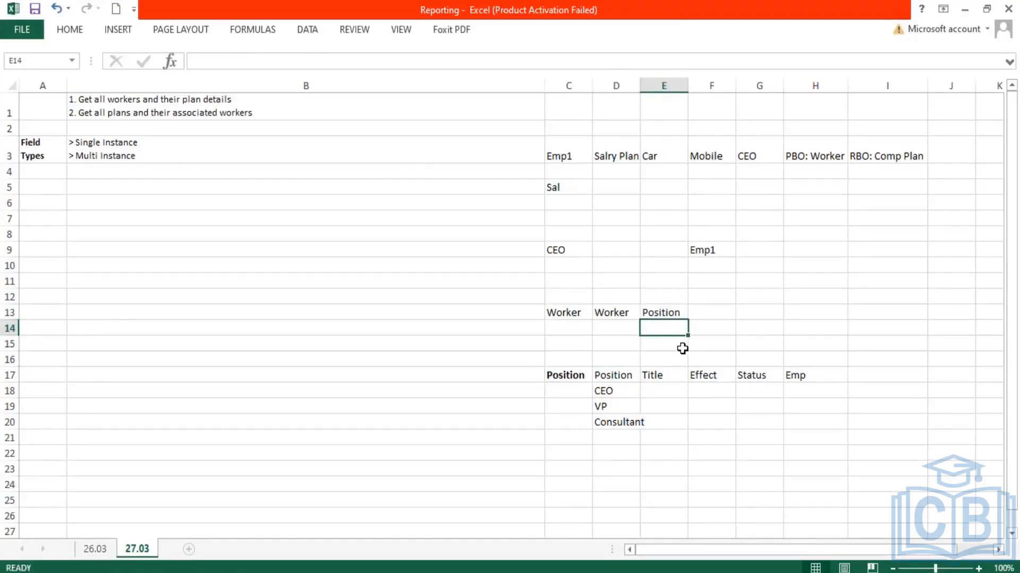
type("CEO")
key("Return")
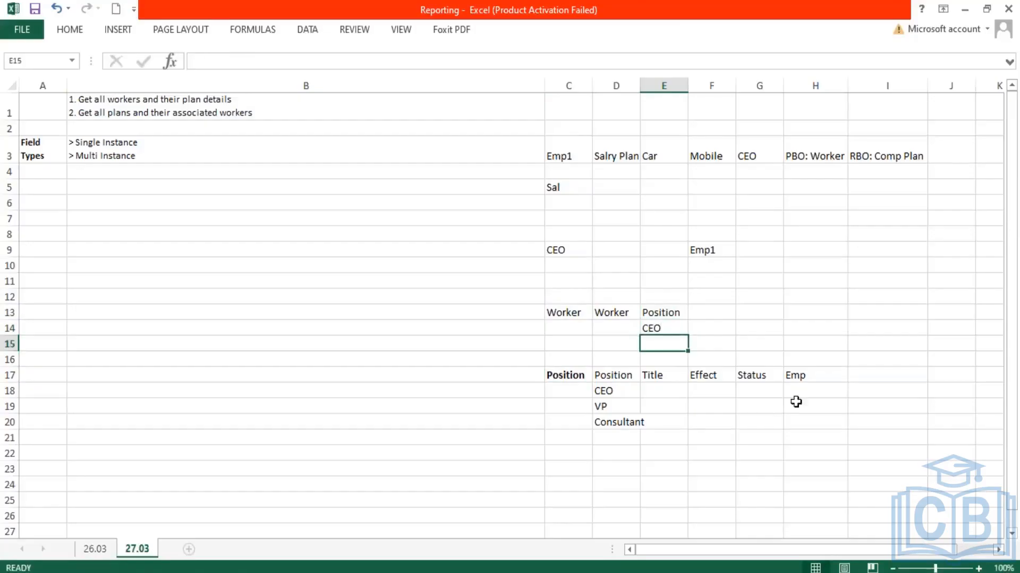
left_click(580, 328)
type("Emp")
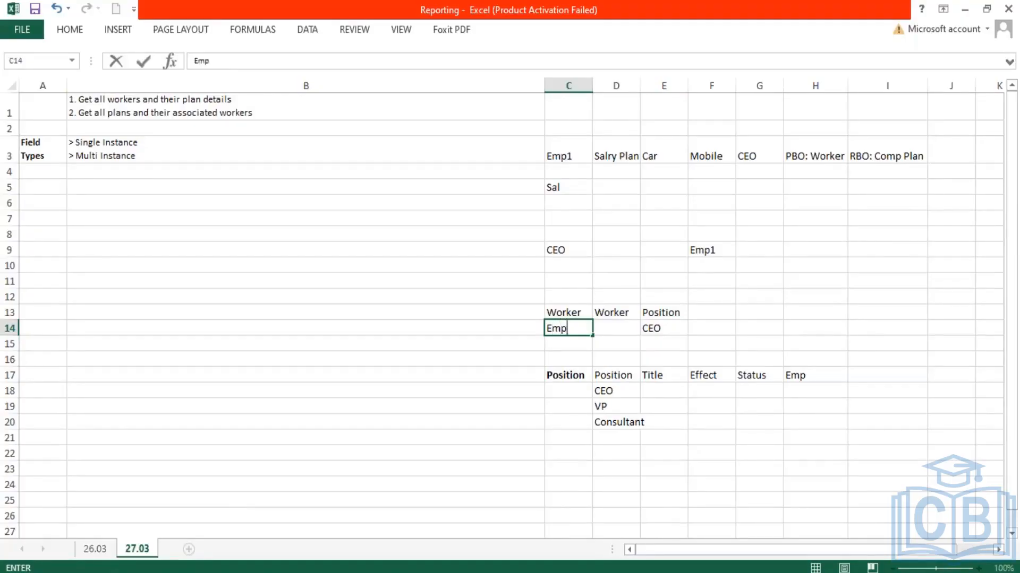
key("Return")
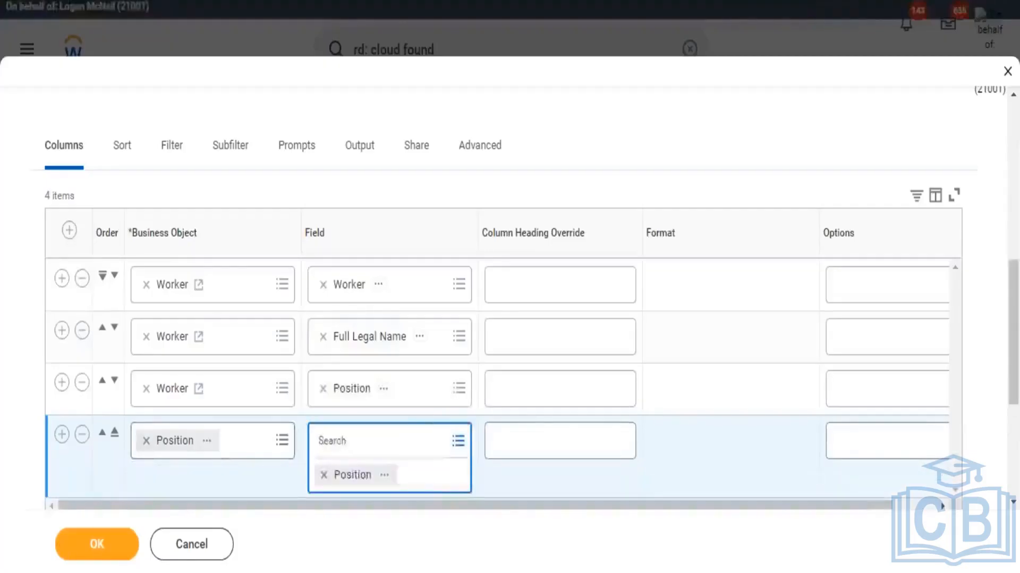
Switch to Workday, save the edited custom report and run it with all worker type prompts left blank.
left_click(97, 547)
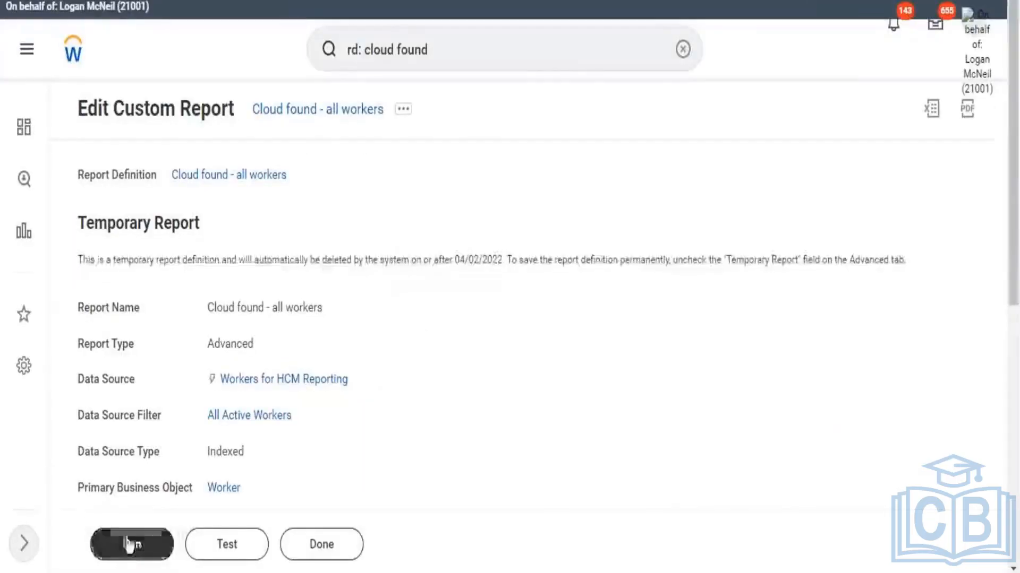
left_click(132, 542)
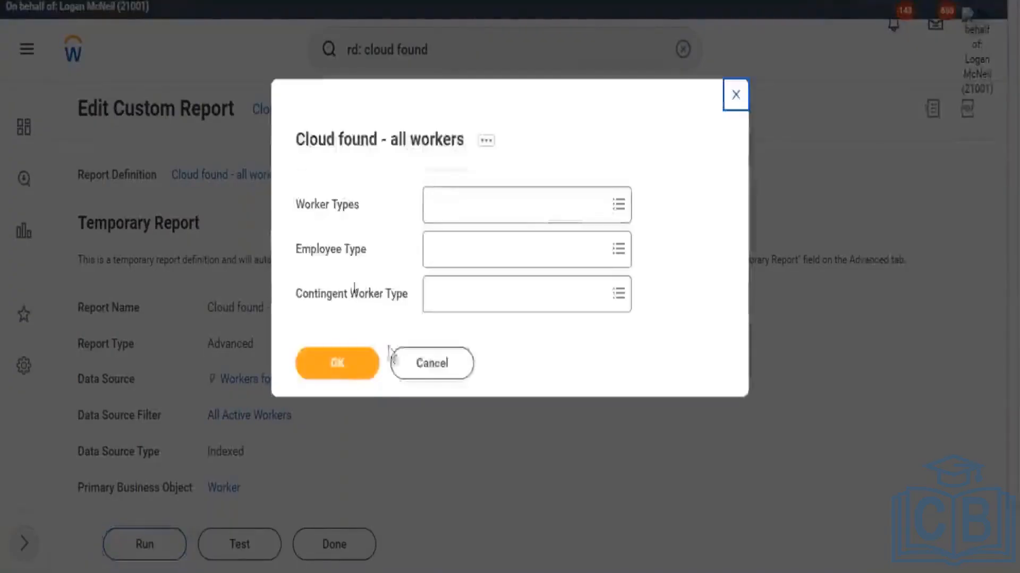
left_click(336, 366)
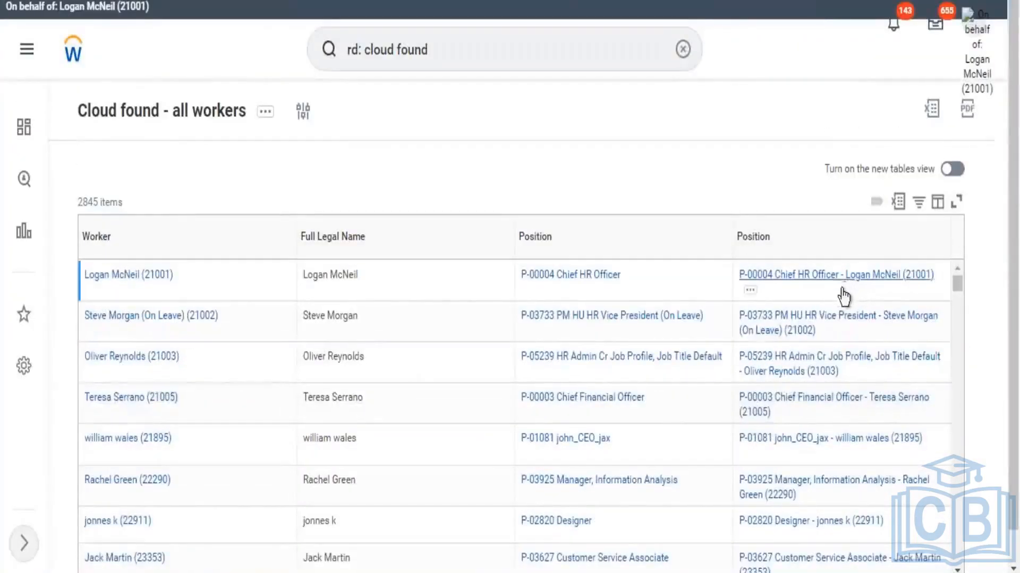
Examine the first report row, comparing its Worker and Full Legal Name values with the worker reference in the last Position column.
left_click_drag(881, 291, 929, 294)
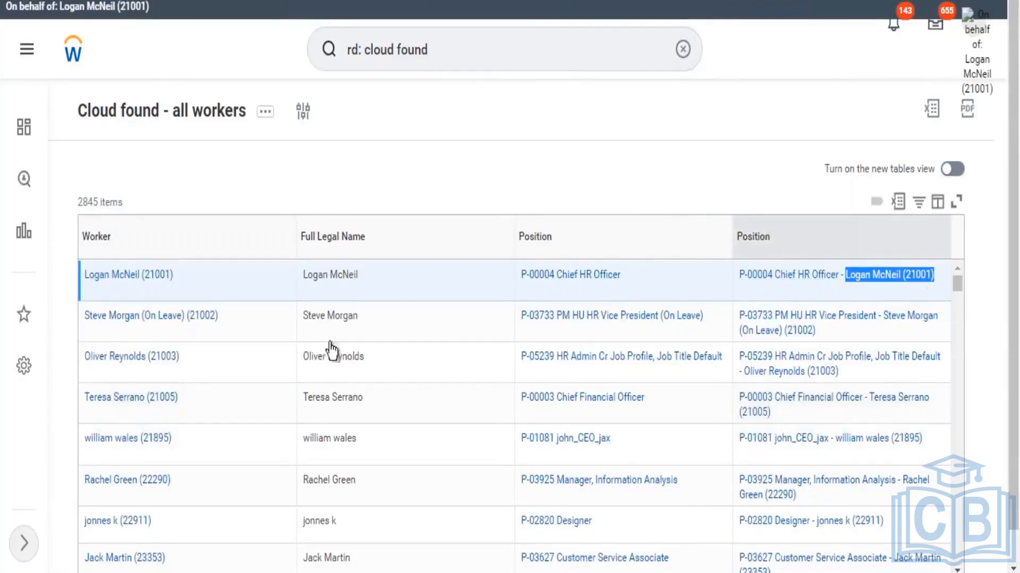
left_click(243, 286)
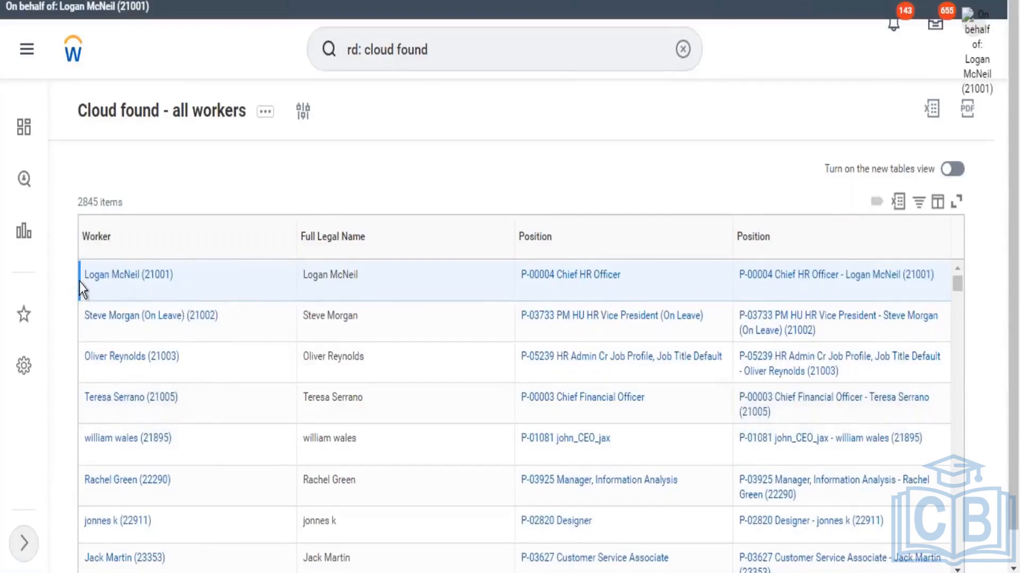
triple_click(190, 284)
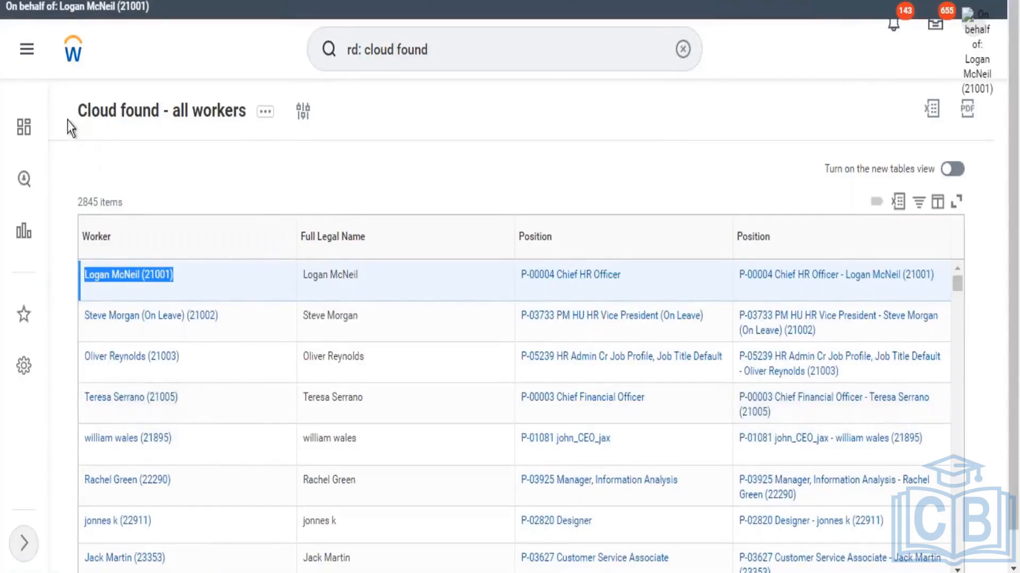
left_click_drag(74, 114, 244, 123)
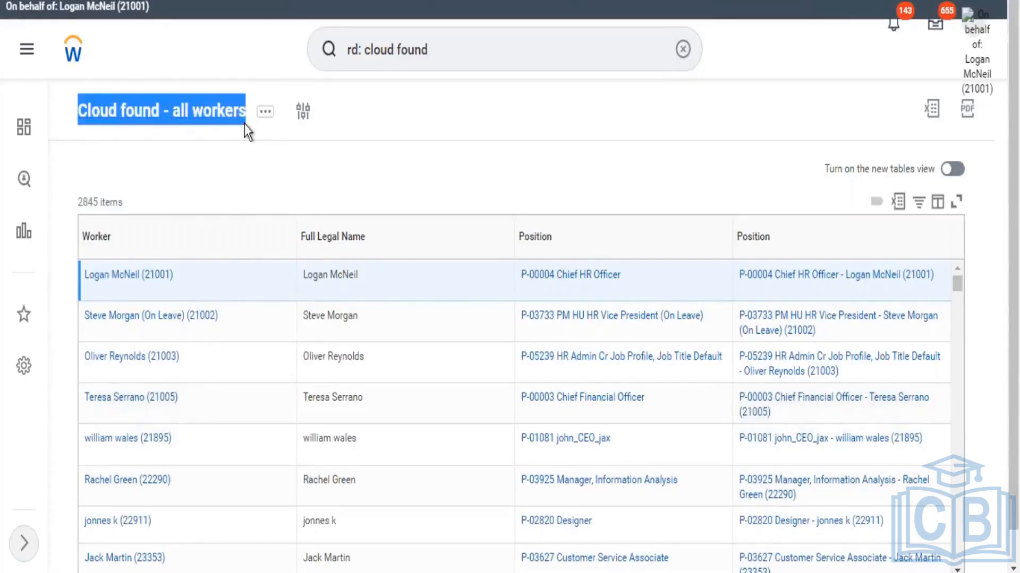
double_click(89, 249)
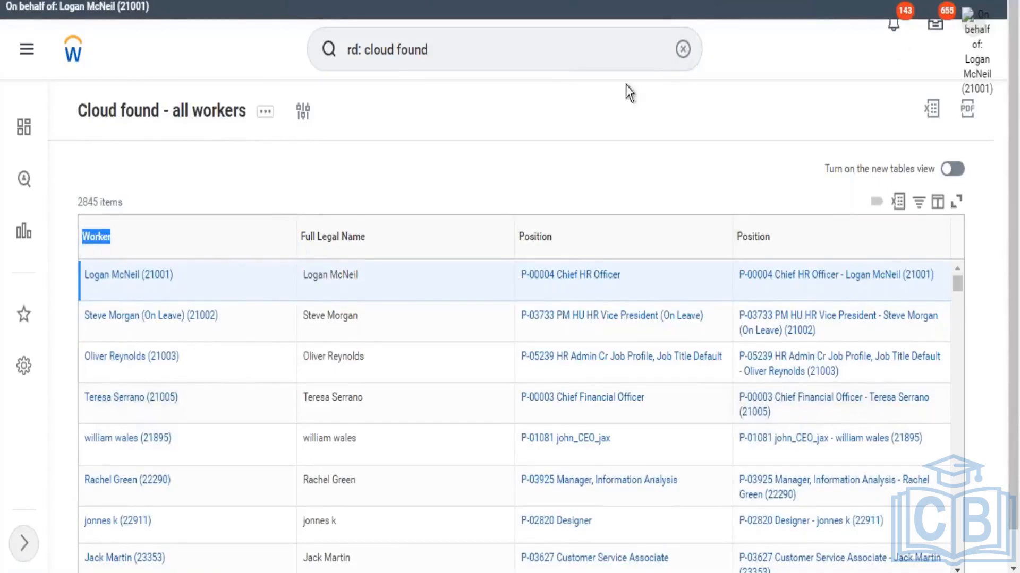
left_click_drag(218, 287, 79, 290)
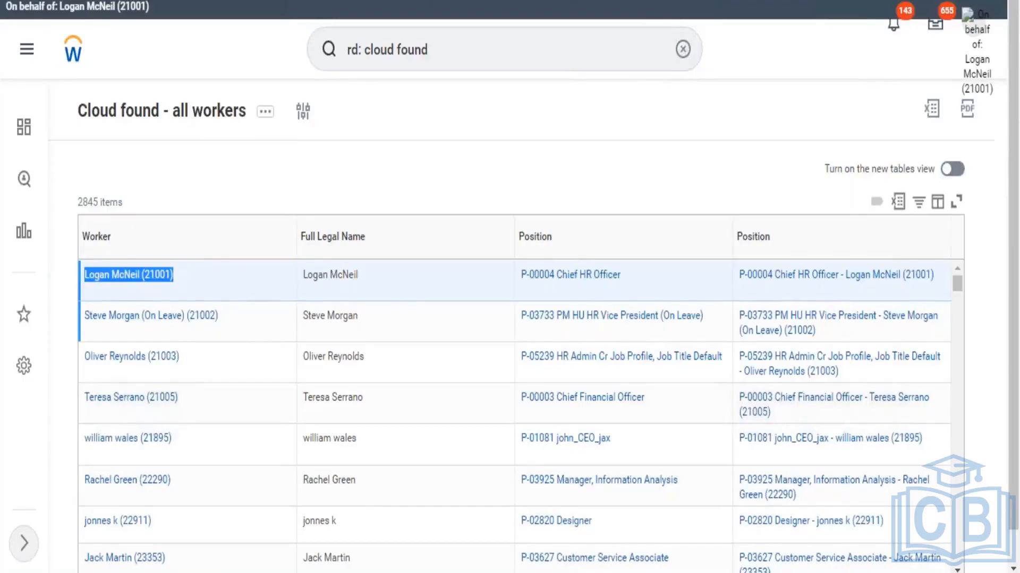
left_click(216, 270)
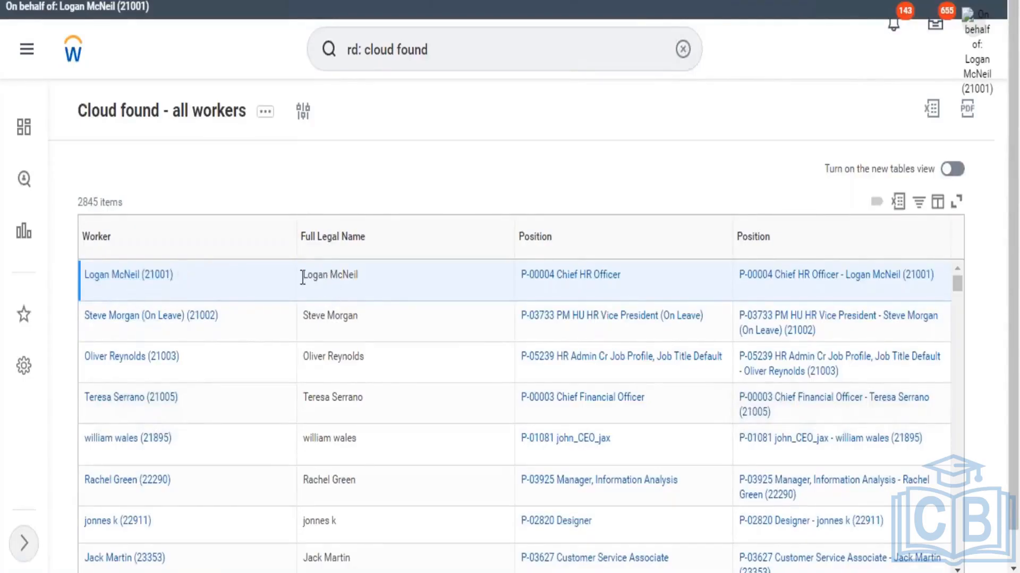
triple_click(351, 279)
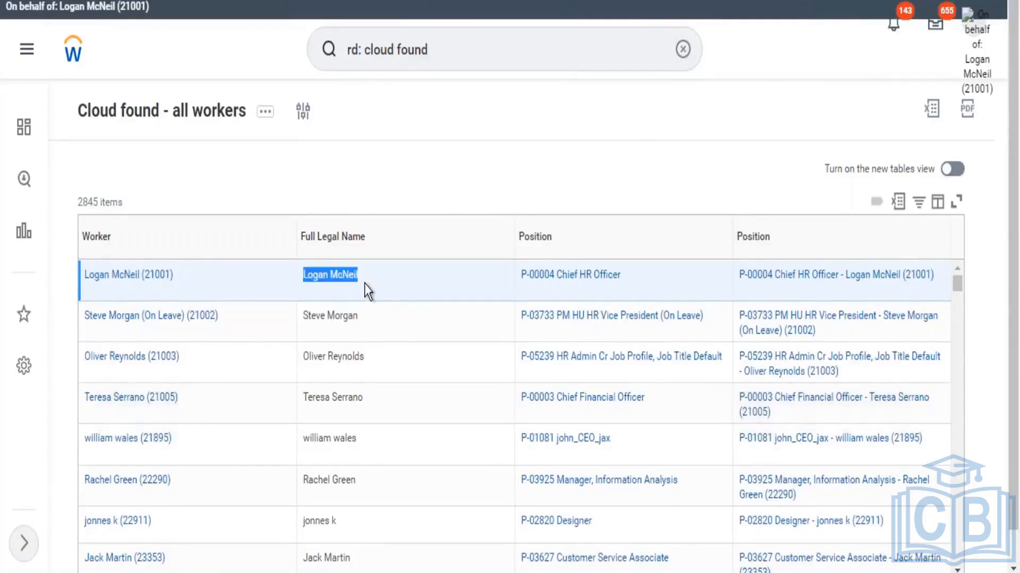
Switch to the Excel sheet and add a Name heading in F13 beside the Worker example's Position heading.
key("alt+Tab")
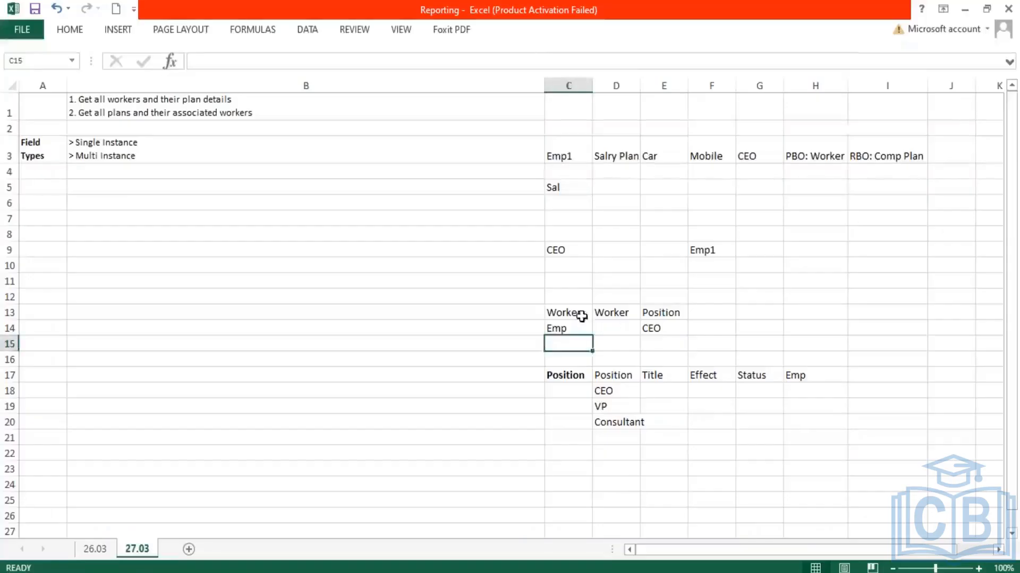
left_click(580, 318)
left_click(713, 314)
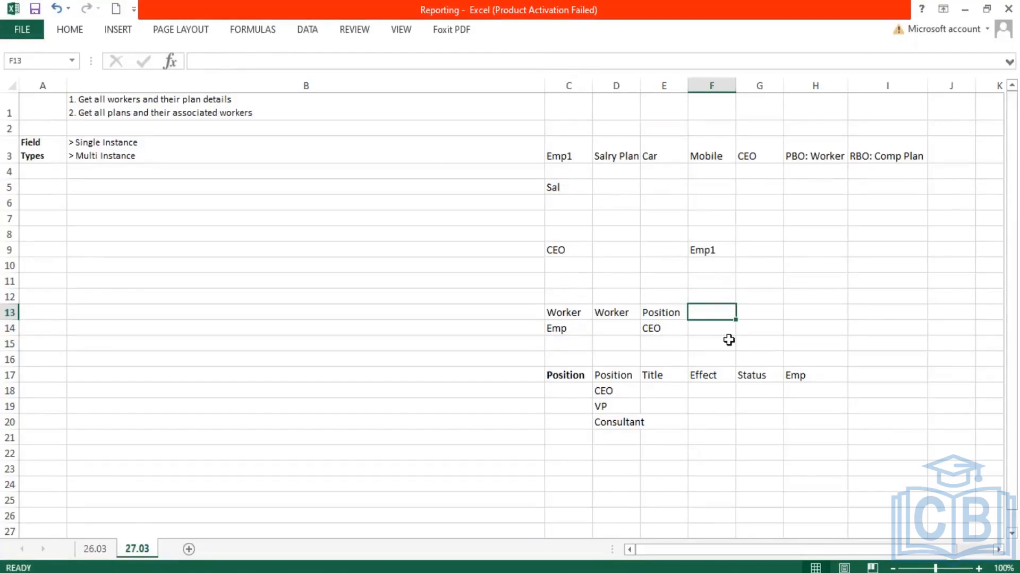
type("Name")
key("Return")
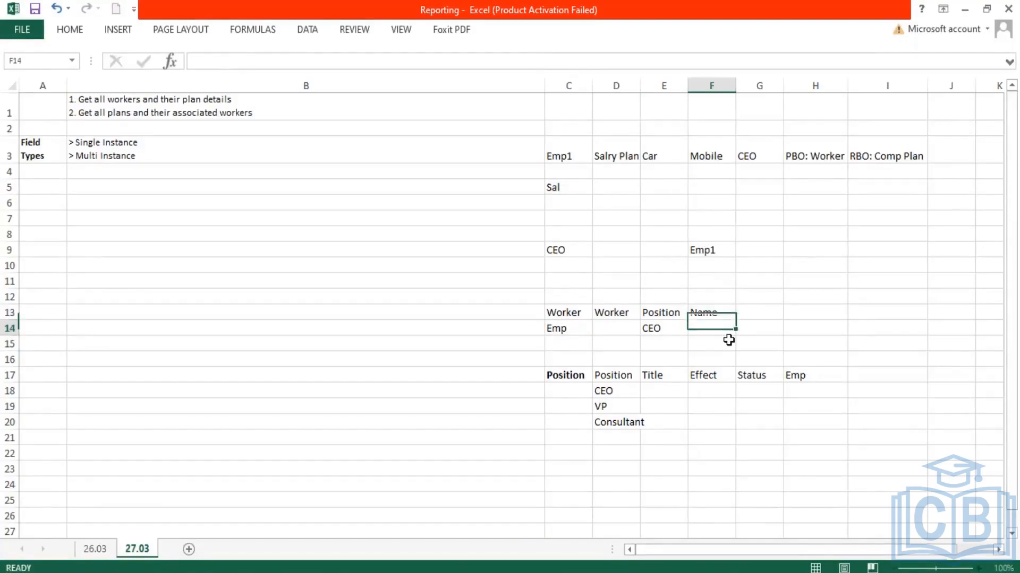
left_click(712, 313)
left_click(721, 330)
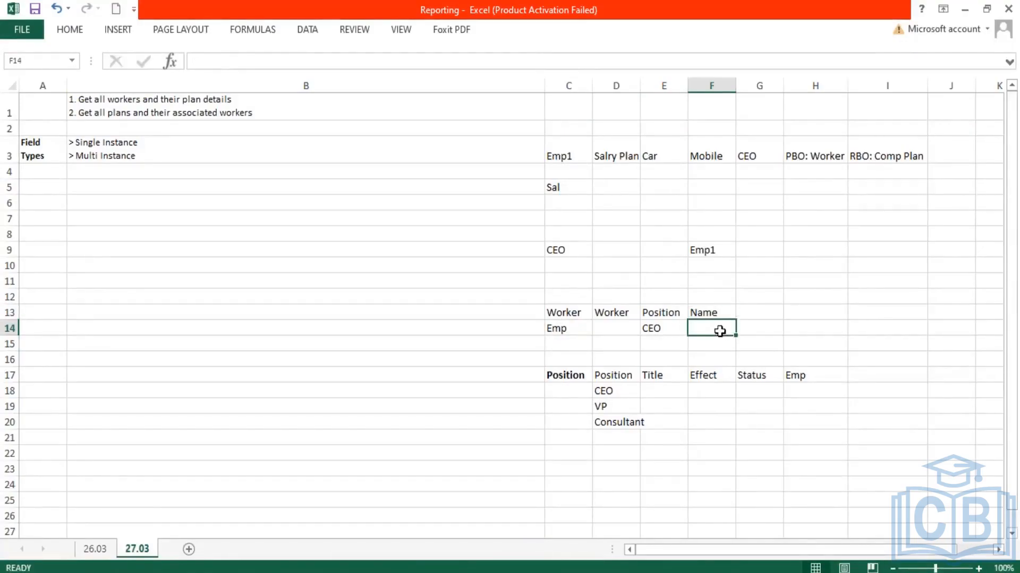
left_click_drag(625, 311, 624, 345)
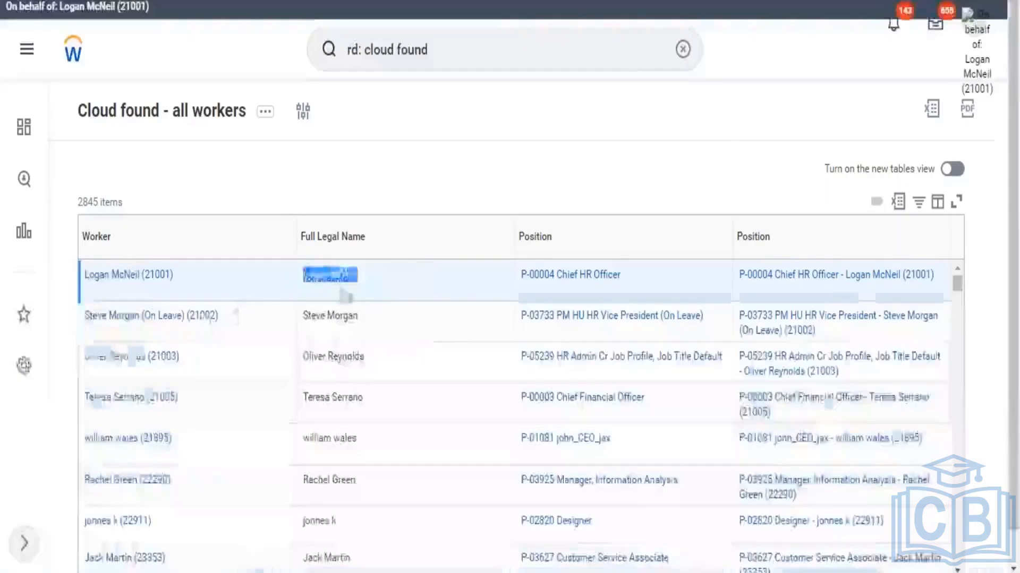
Switch back to the Workday report and examine the first row's legal name text, the worker's related actions and the first Position value.
left_click(367, 284)
left_click_drag(357, 275, 318, 271)
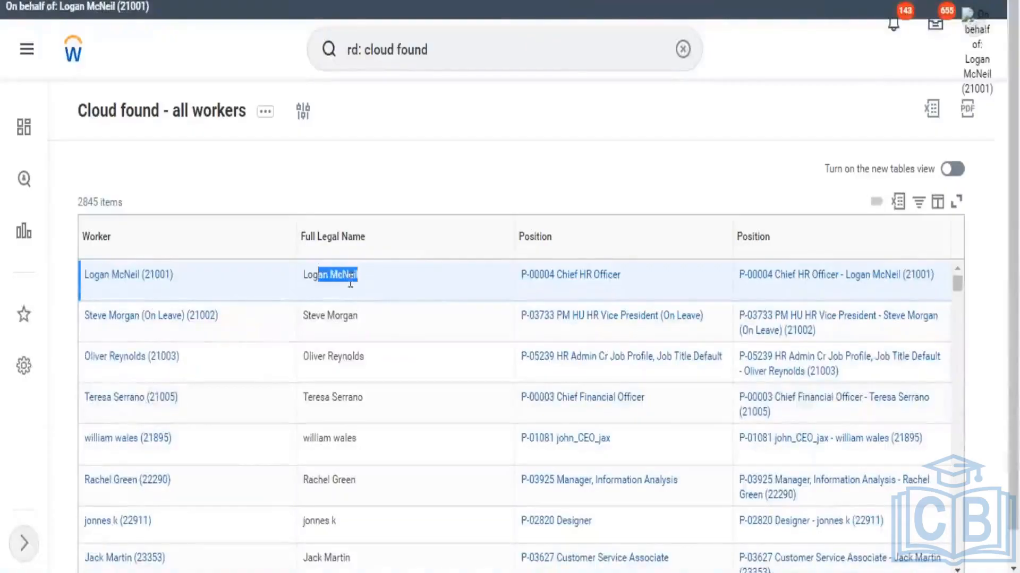
left_click(349, 278)
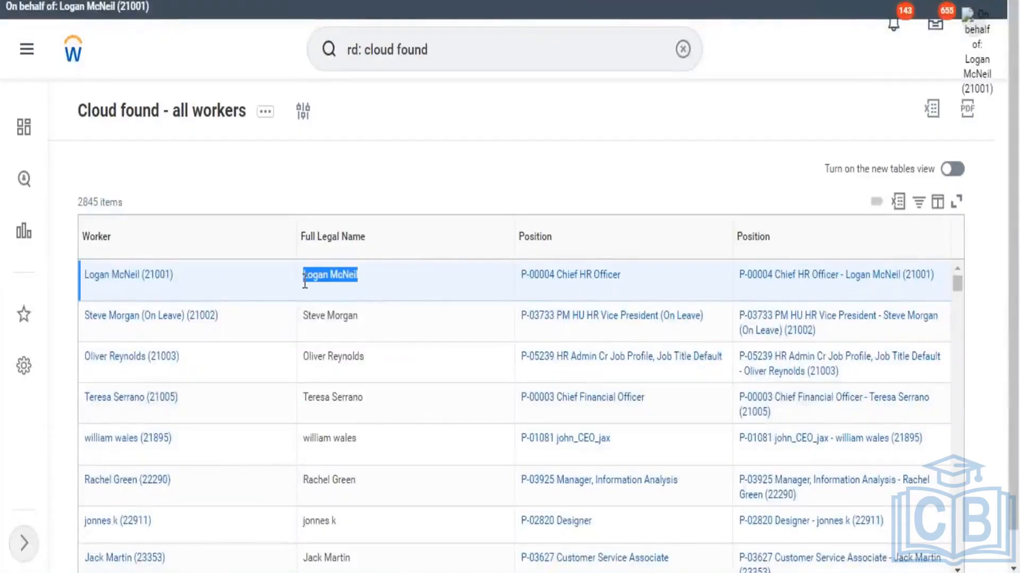
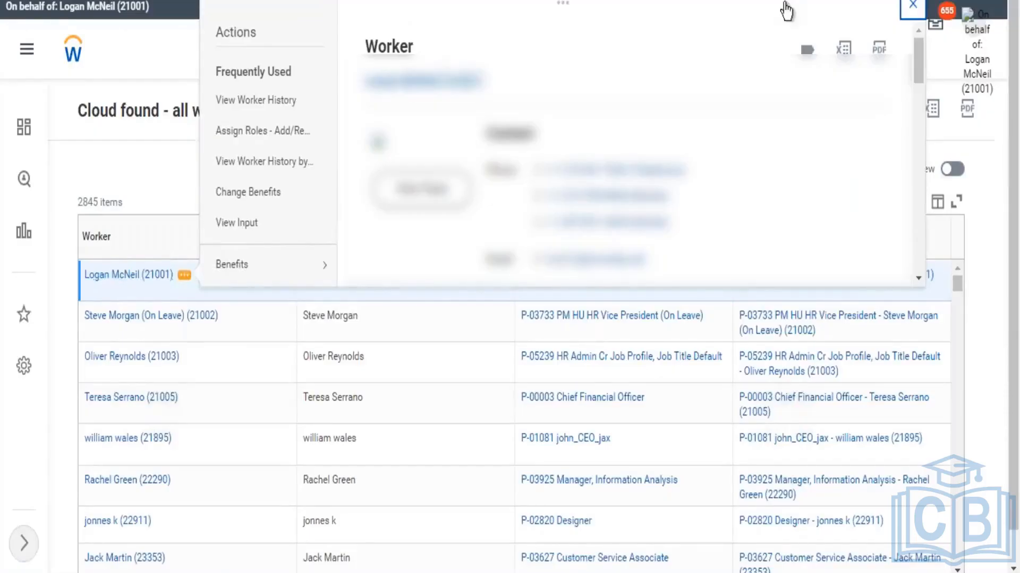
left_click(920, 6)
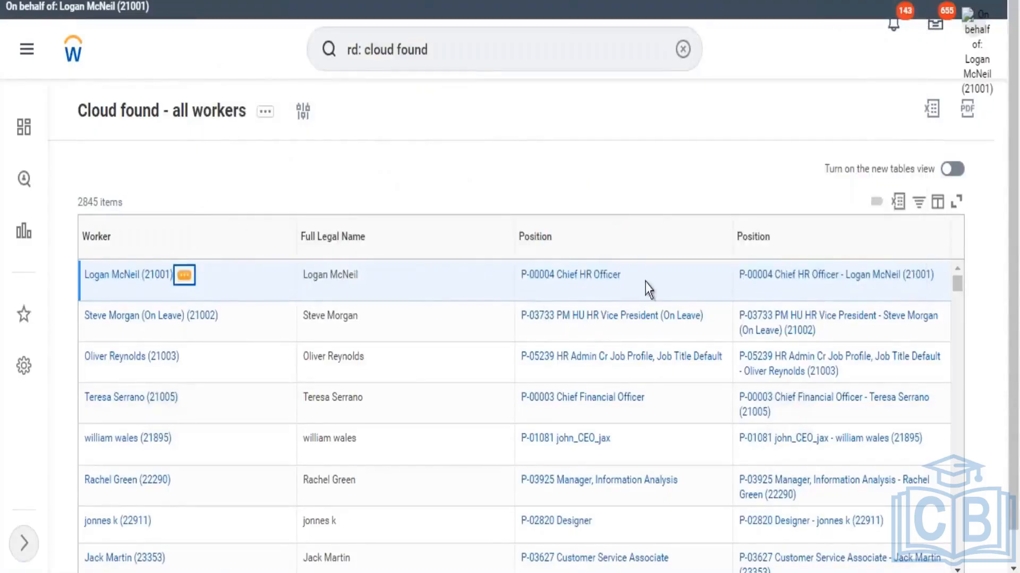
left_click_drag(621, 274, 520, 280)
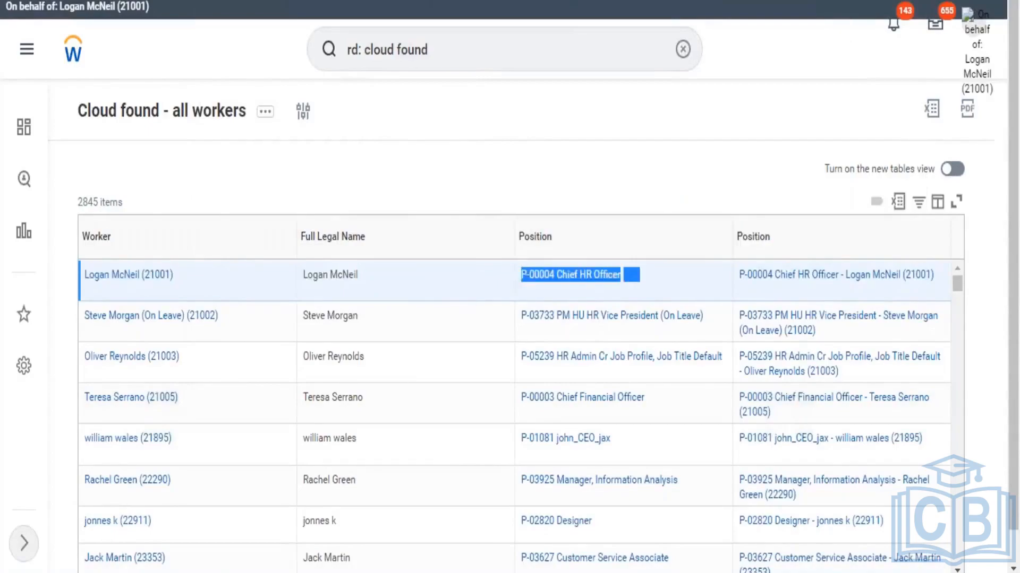
left_click_drag(174, 275, 78, 280)
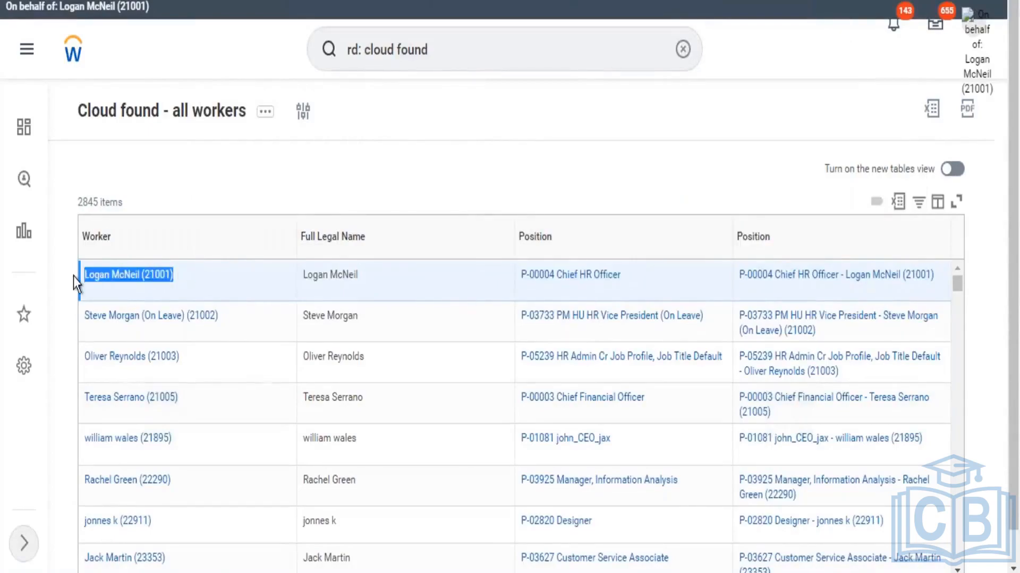
left_click(589, 284)
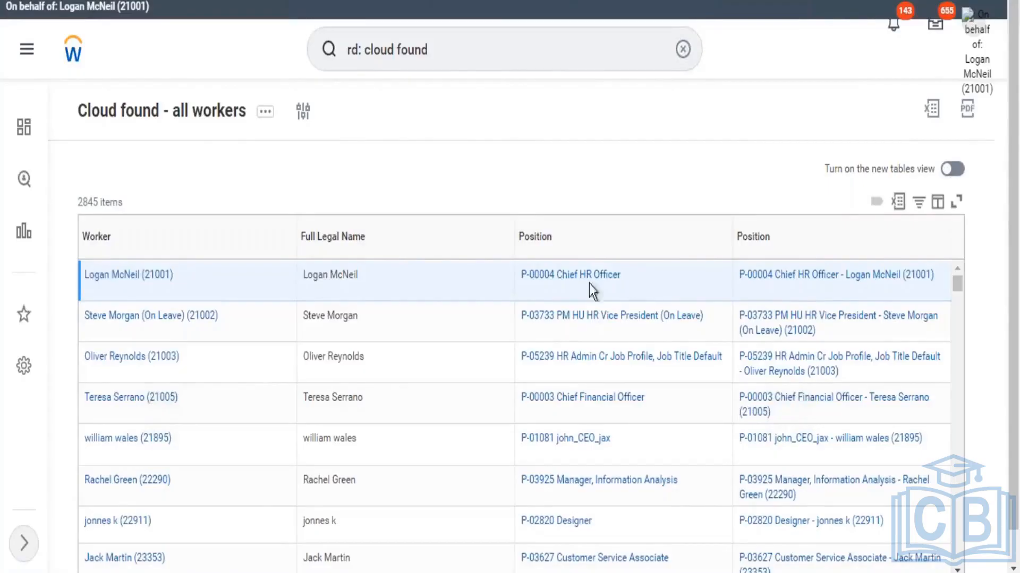
left_click_drag(513, 291, 518, 294)
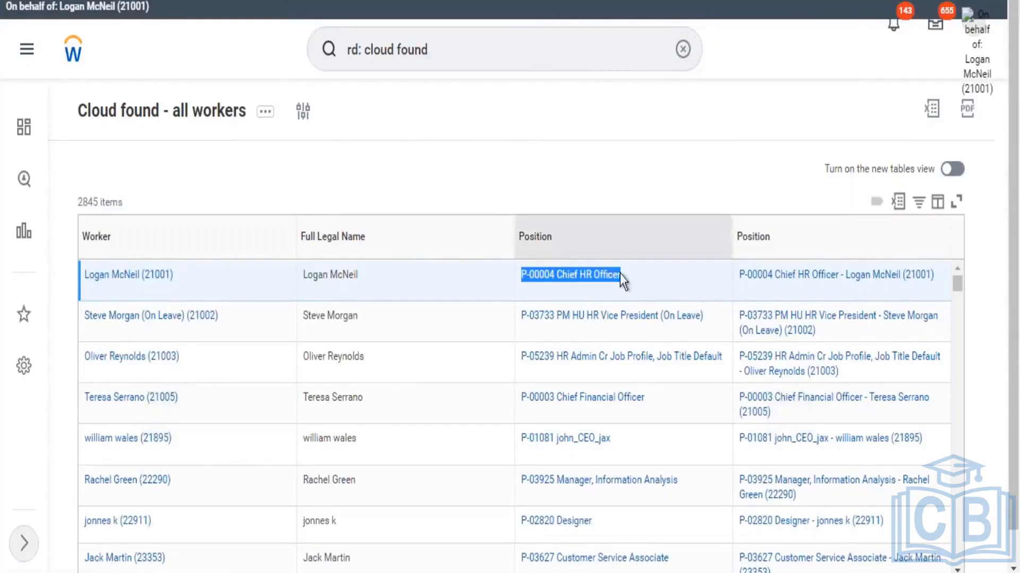
Compare the first report row's Worker value with its two Position values, including the worker reference in the last column.
left_click_drag(209, 273, 82, 276)
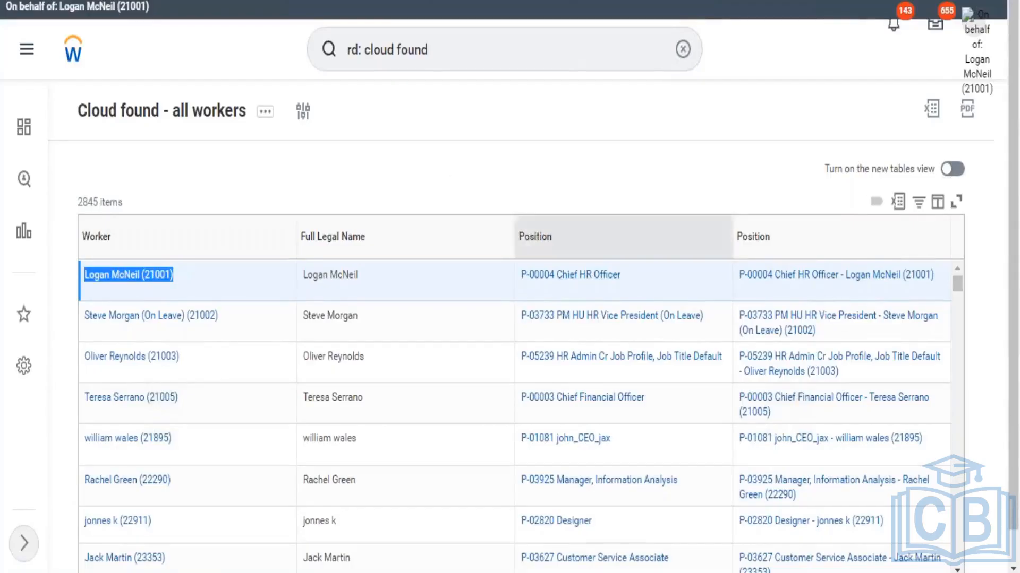
left_click_drag(744, 275, 848, 293)
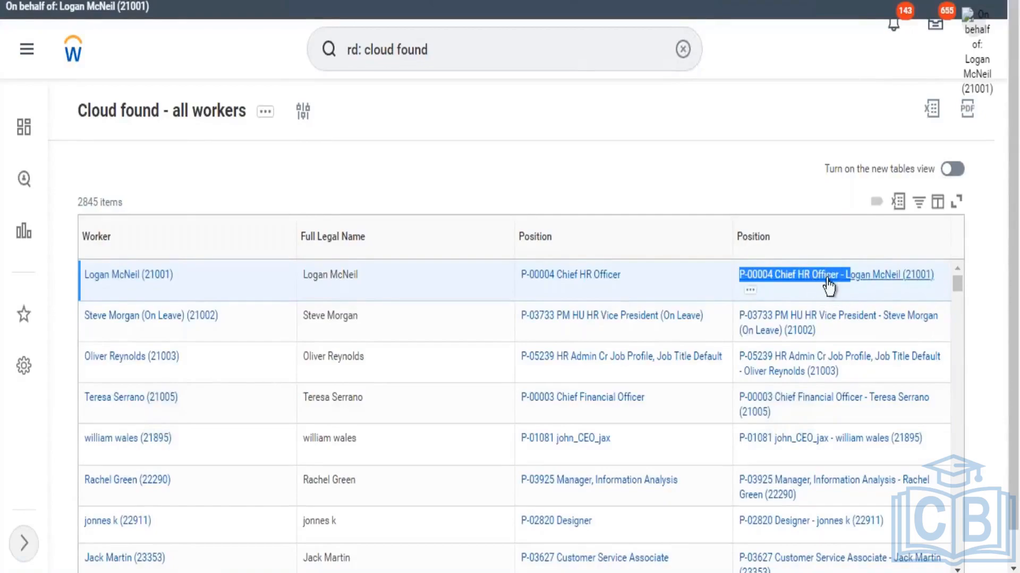
left_click_drag(518, 277, 671, 301)
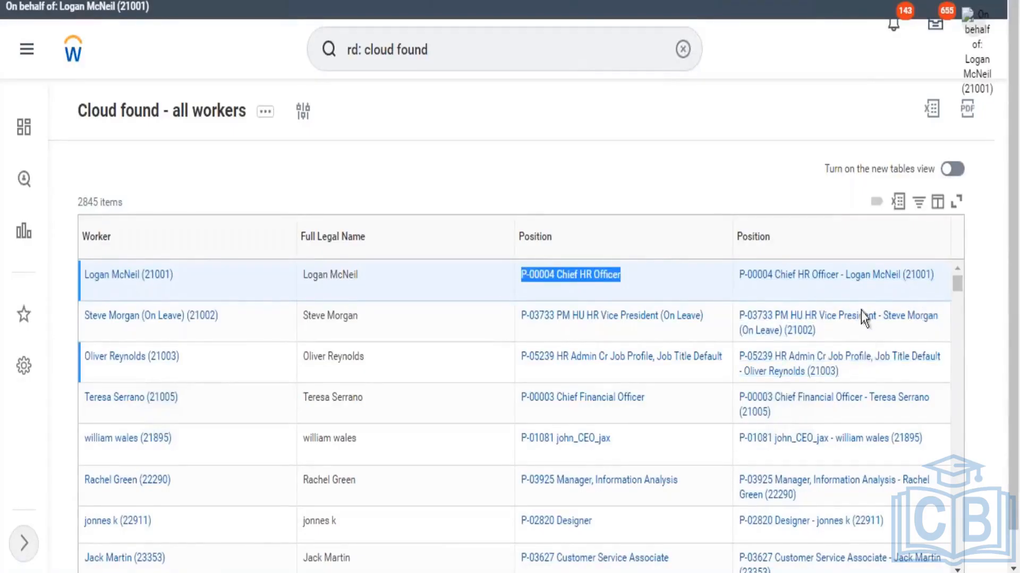
scroll(850, 271, "down", 1)
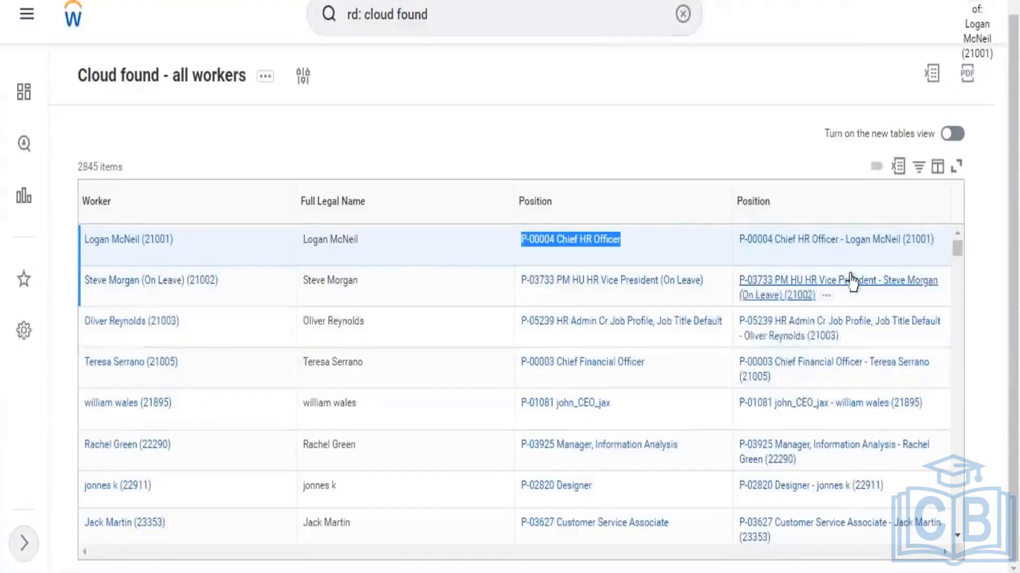
scroll(850, 282, "down", 5)
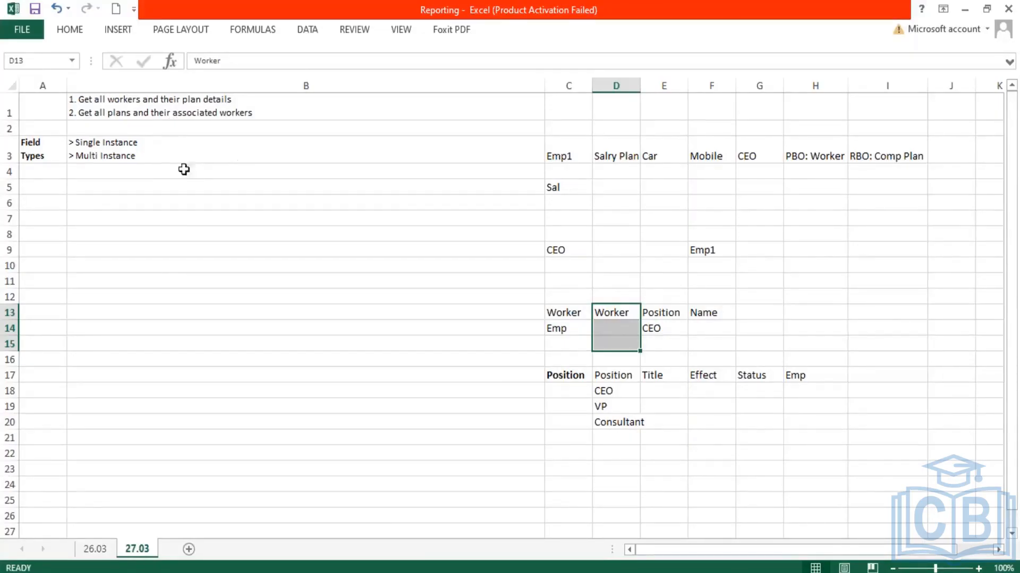
Switch to the Excel sheet and compare the Worker and Position business objects in C13 and C17 with the field headings beside them.
double_click(635, 315)
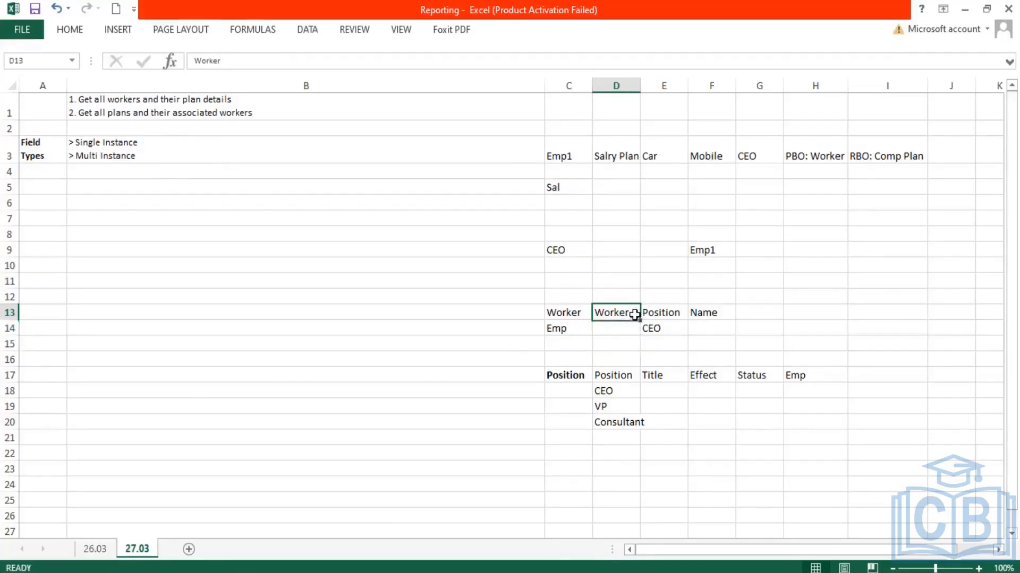
left_click_drag(638, 314, 592, 312)
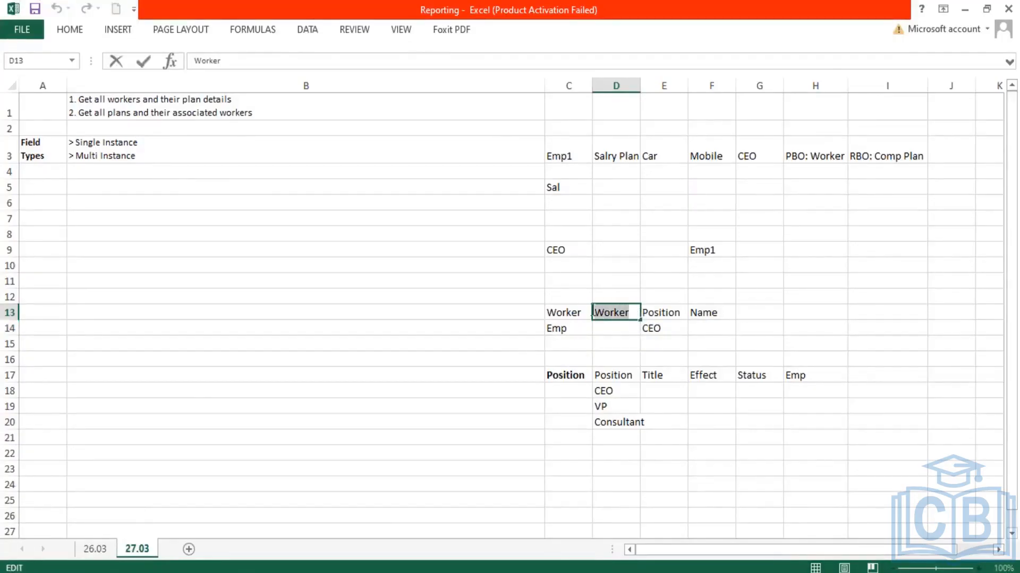
left_click(560, 312)
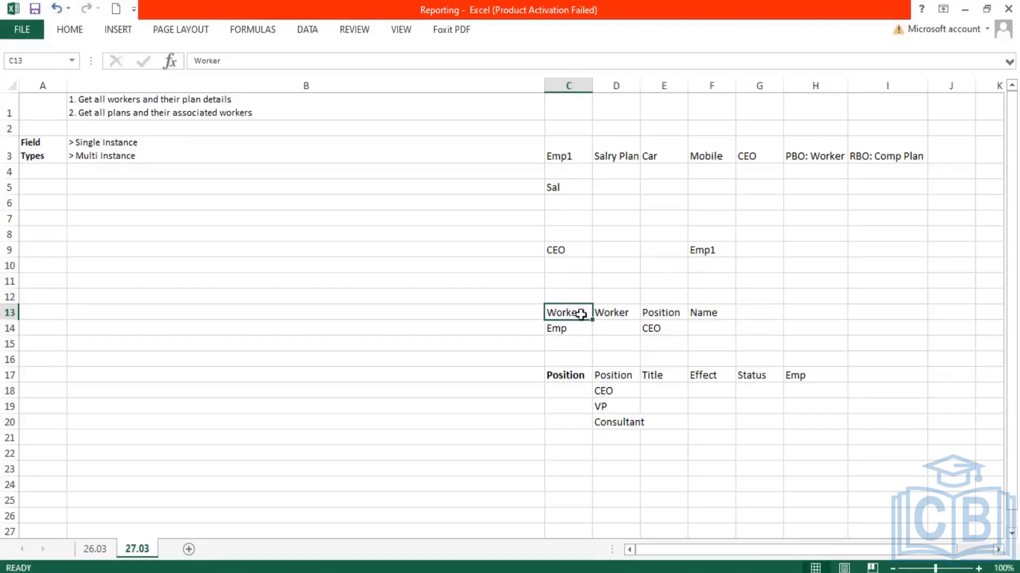
left_click(621, 315)
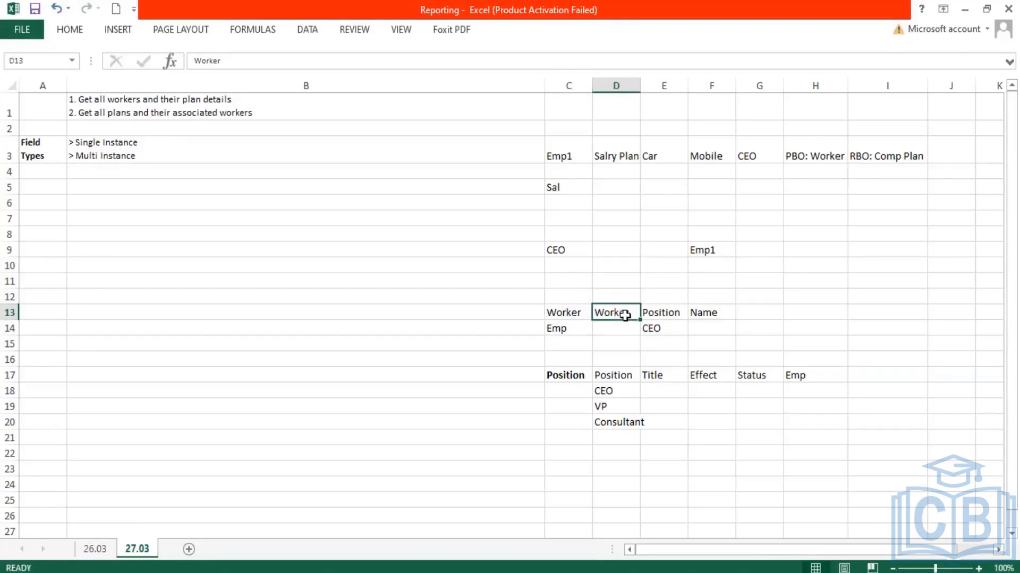
left_click(630, 376)
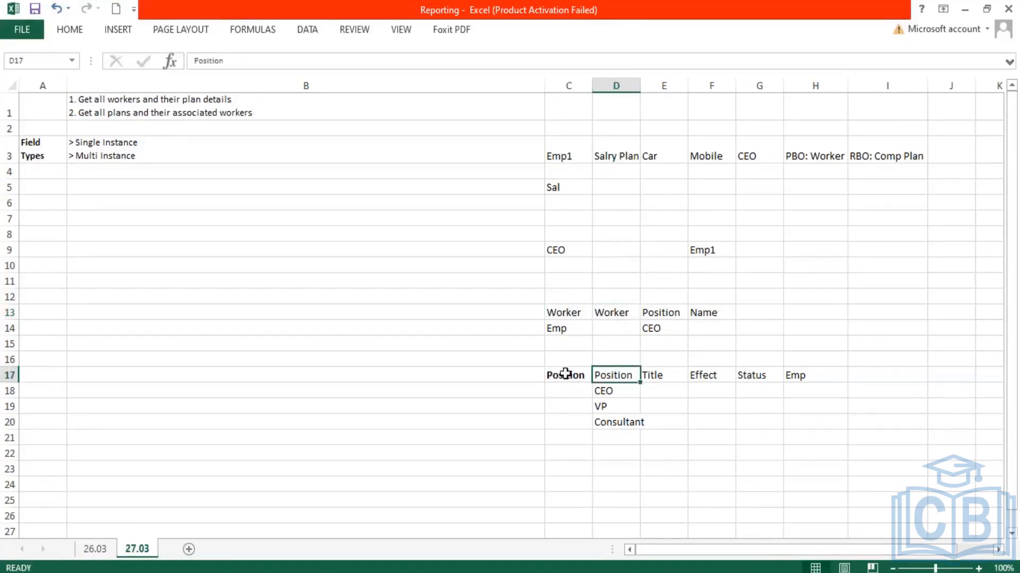
left_click(565, 375)
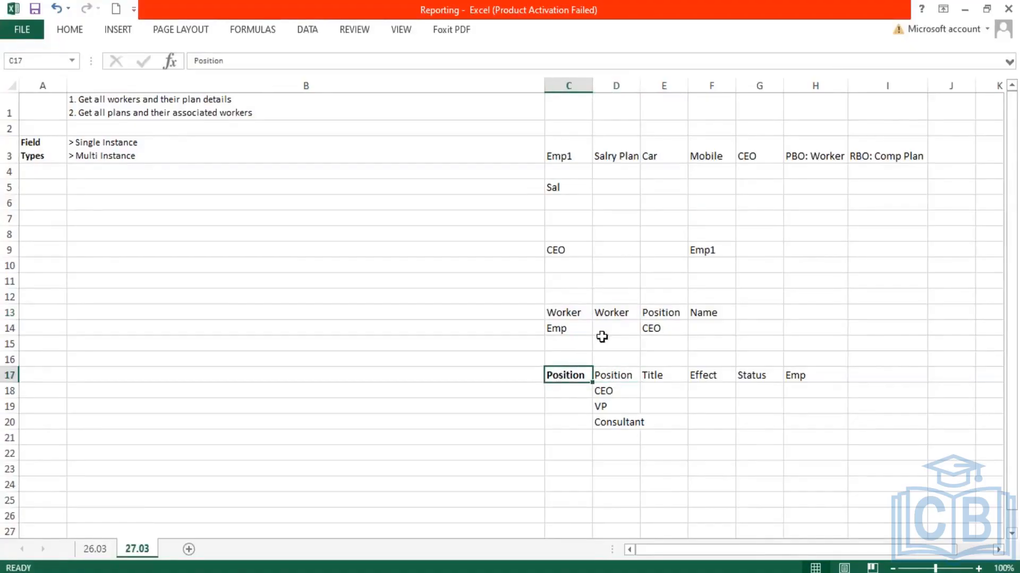
left_click(619, 313)
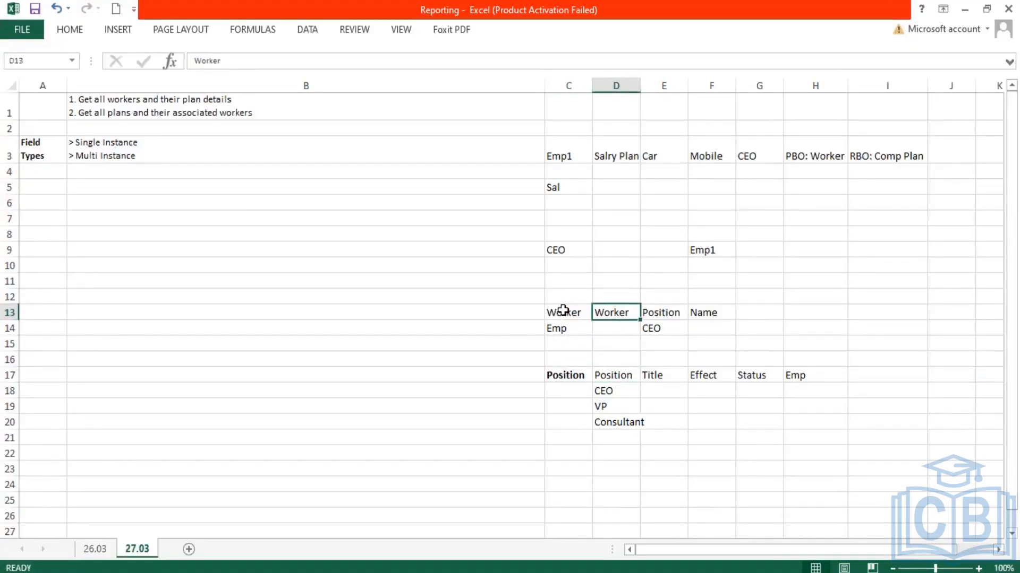
left_click(563, 311)
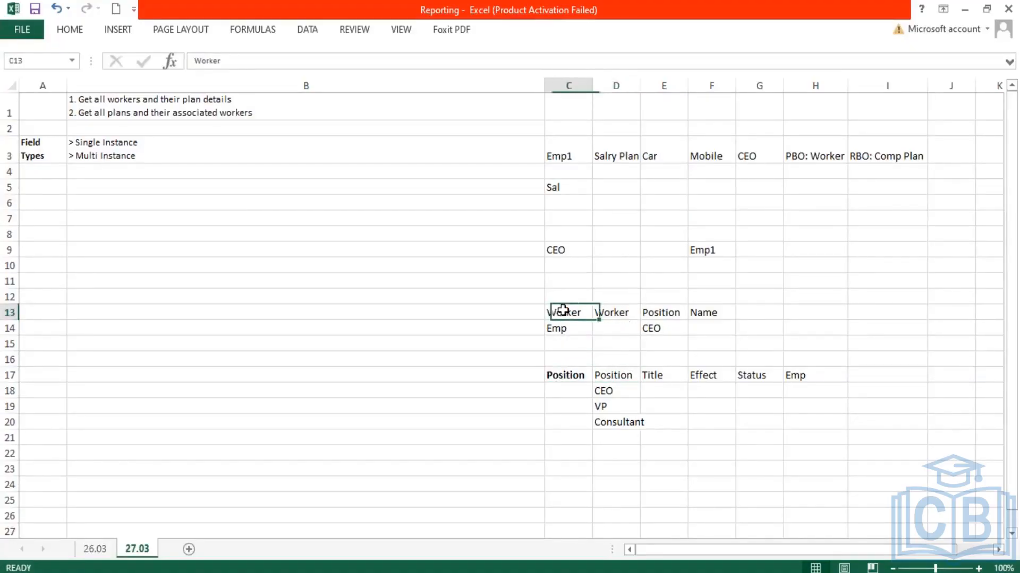
left_click(676, 309)
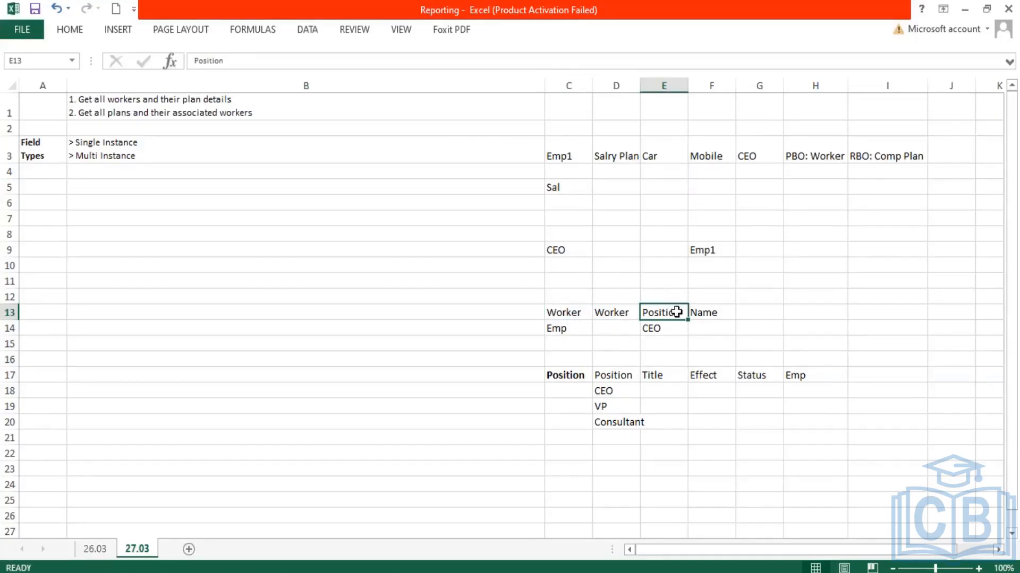
left_click(574, 313)
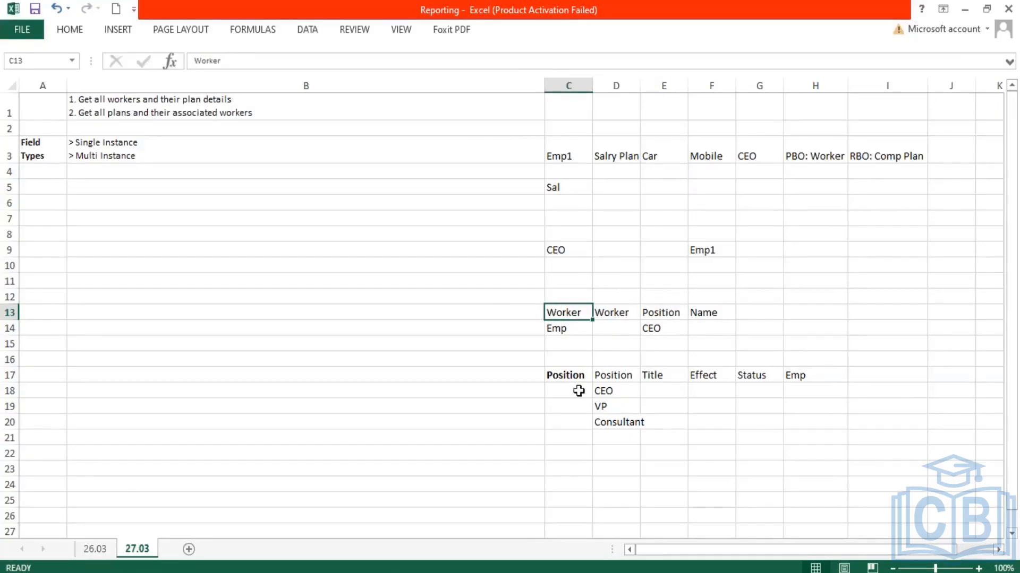
left_click(574, 375)
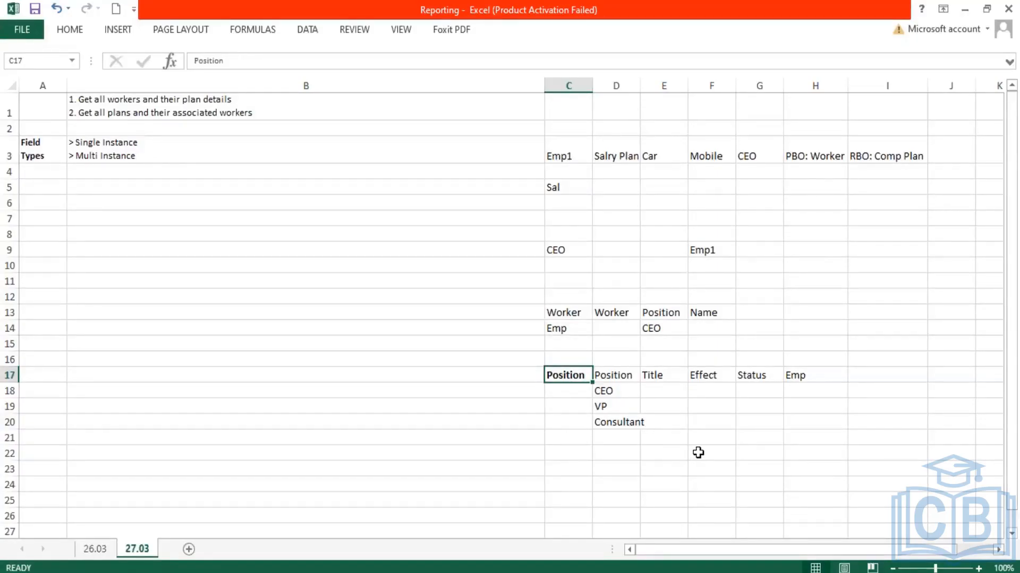
Add a third line to the field types in B3: "> Self Referecening Fields - they link a BO to itself.".
left_click(174, 155)
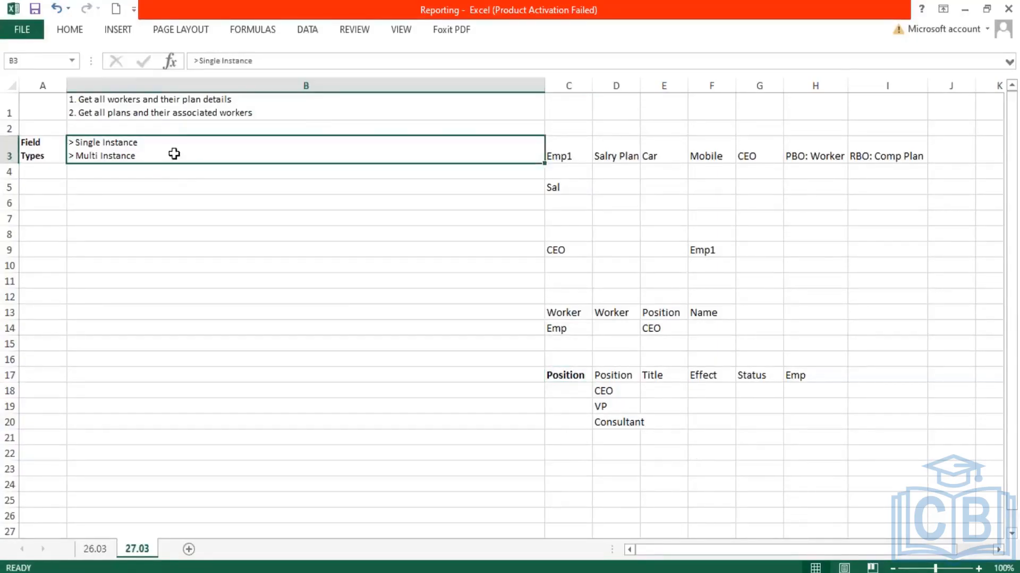
double_click(174, 155)
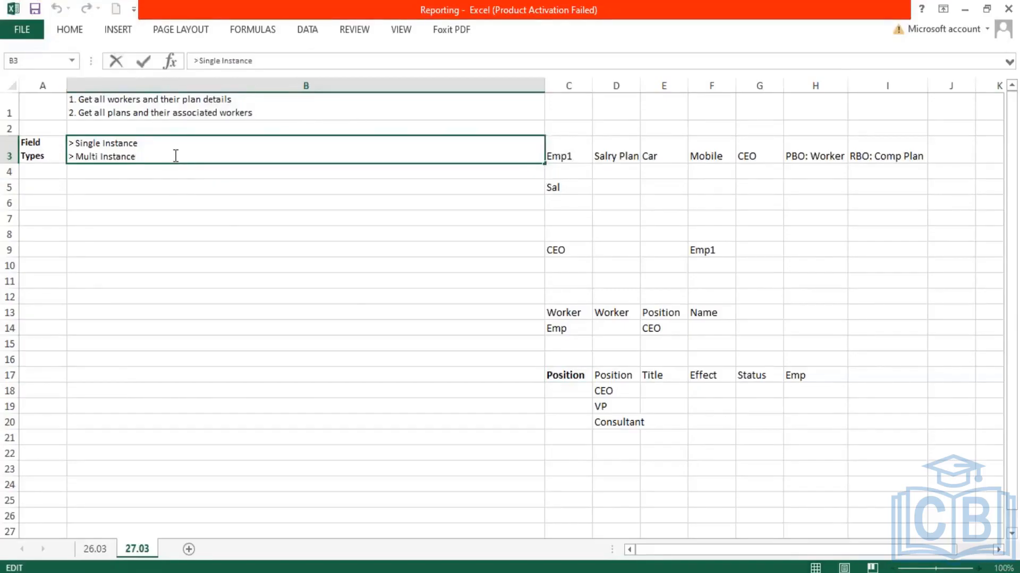
key("alt+Return")
type(">")
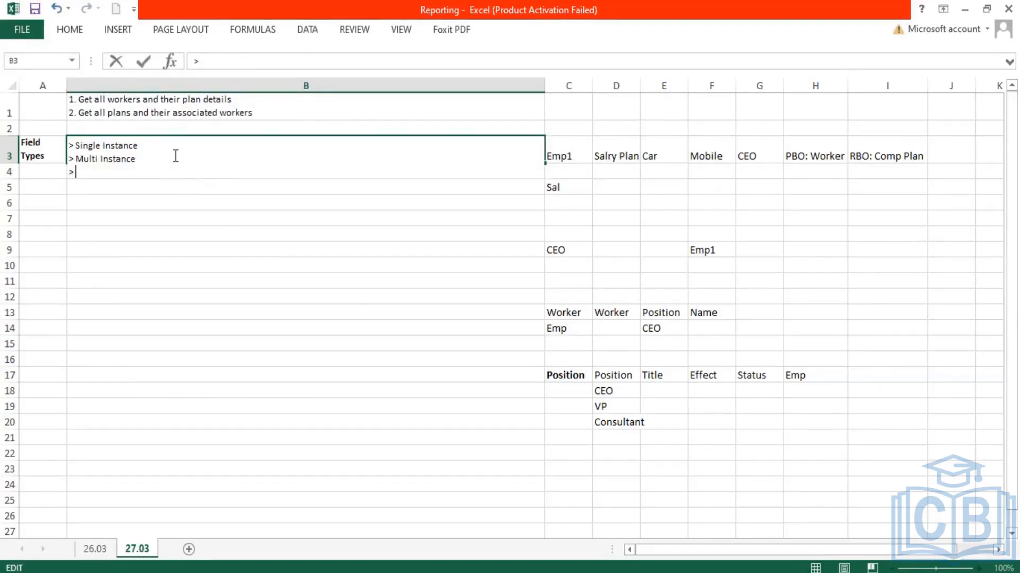
type("Self Referecening")
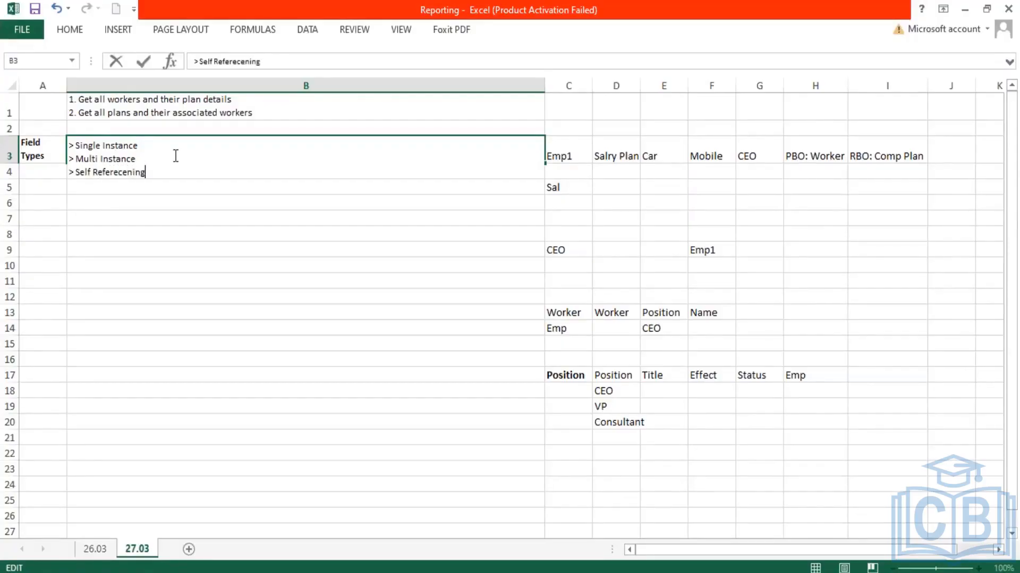
type(" Fields - they link a BO to itself.")
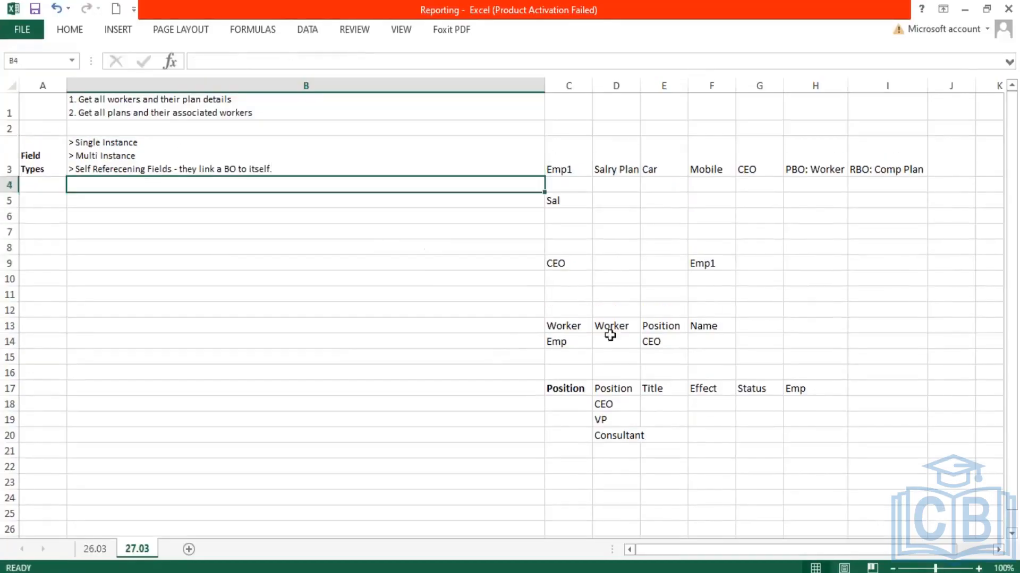
Examine the Worker business object in C13 against the matching Worker field in D13 as the self-referencing example.
left_click(621, 325)
left_click(564, 333)
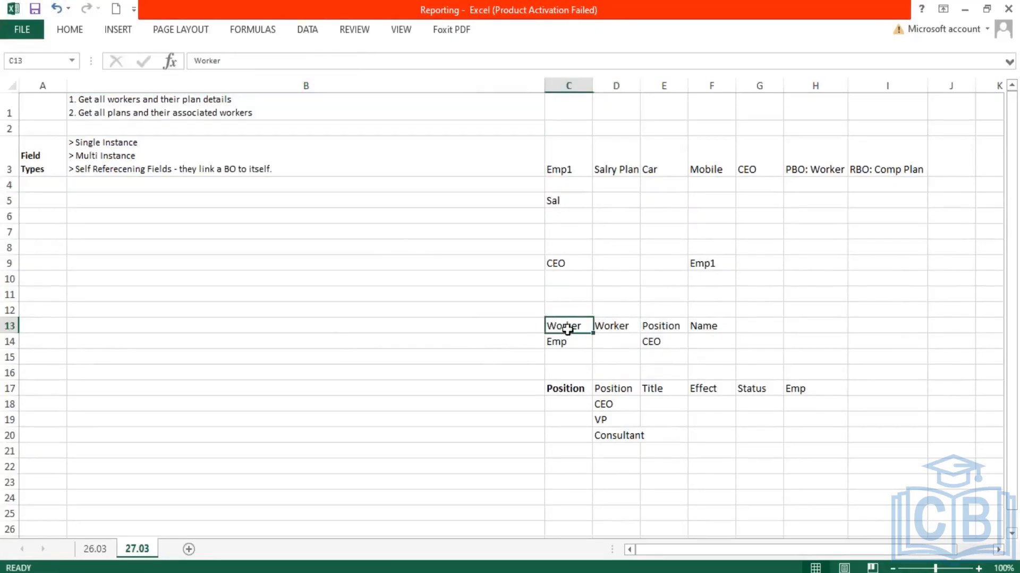
double_click(631, 321)
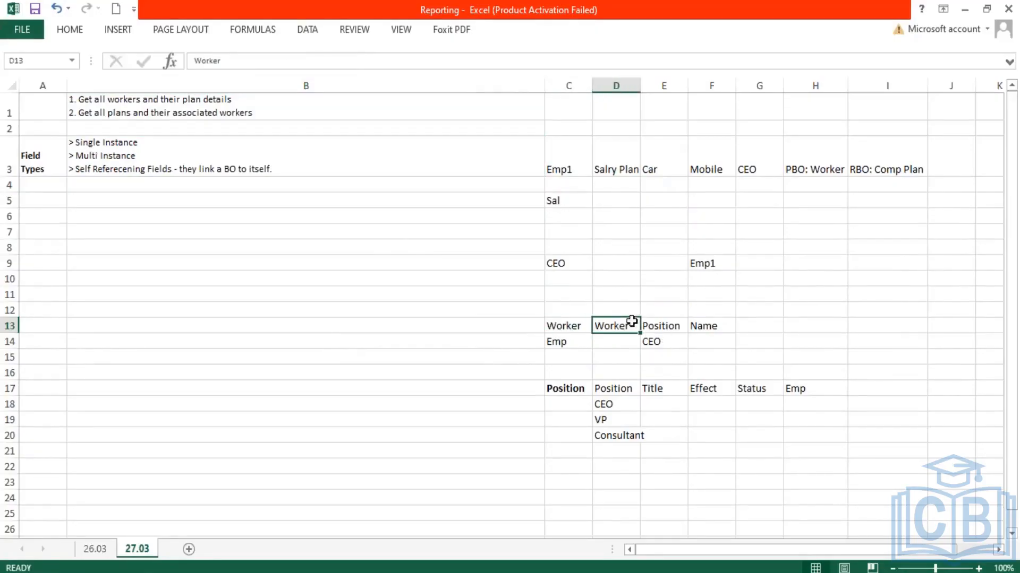
left_click(317, 278)
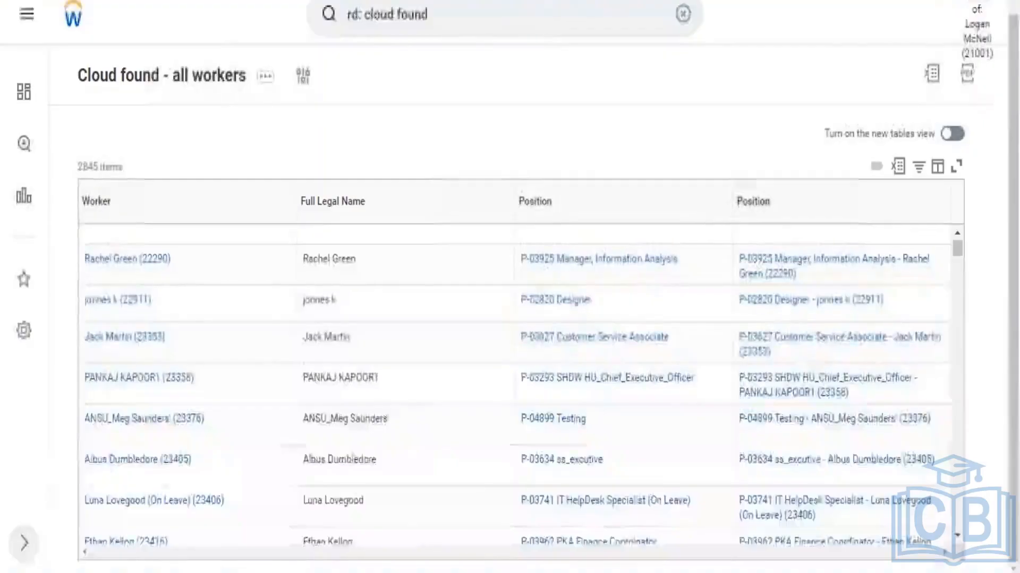
Switch to the Workday report and examine the Full Legal Name column, especially the plain name text in the second row.
left_click_drag(302, 212, 363, 230)
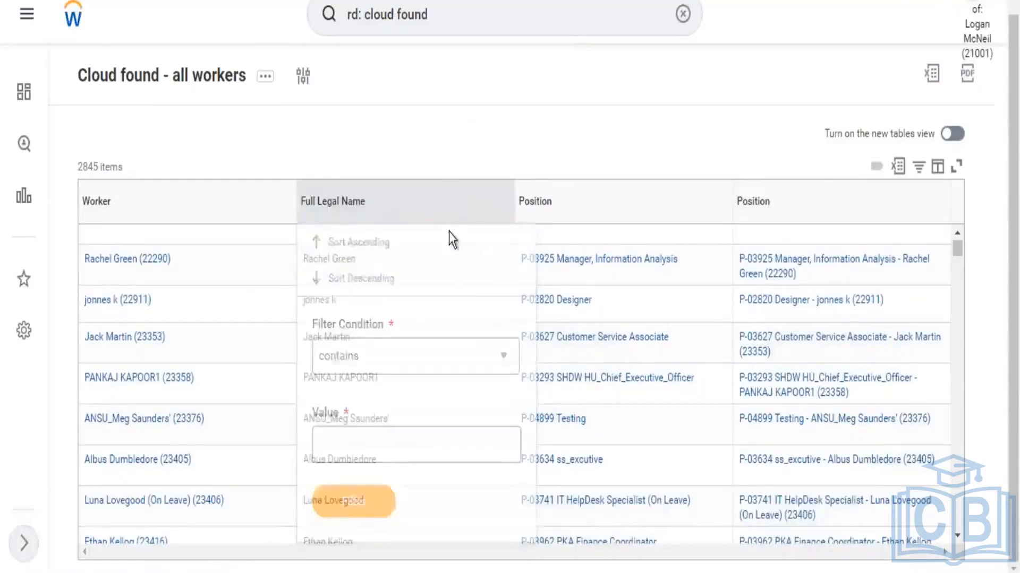
left_click(399, 268)
scroll(387, 280, "up", 4)
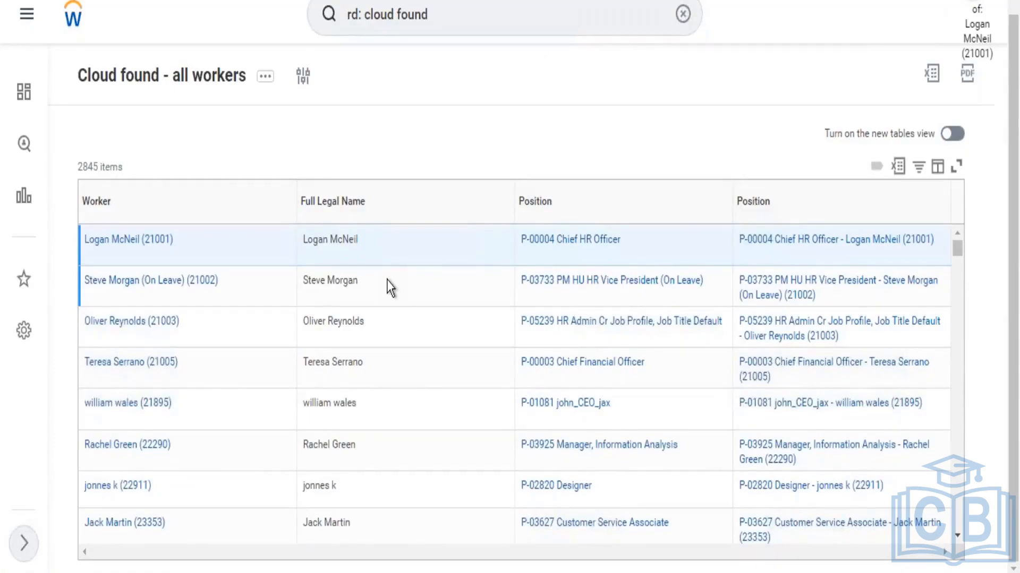
left_click_drag(311, 281, 360, 283)
left_click(364, 291)
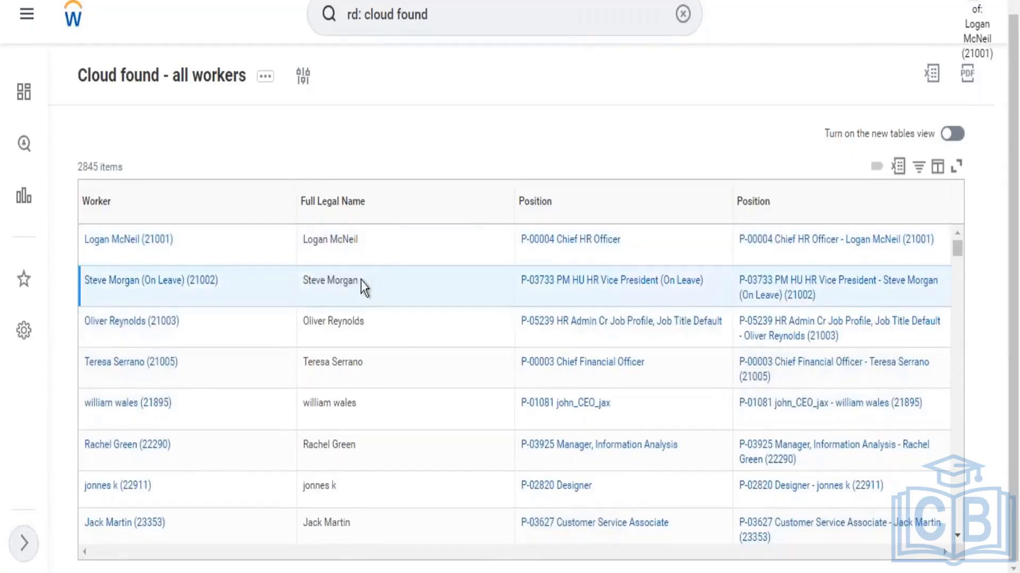
double_click(333, 283)
left_click(305, 286)
left_click_drag(339, 282, 366, 282)
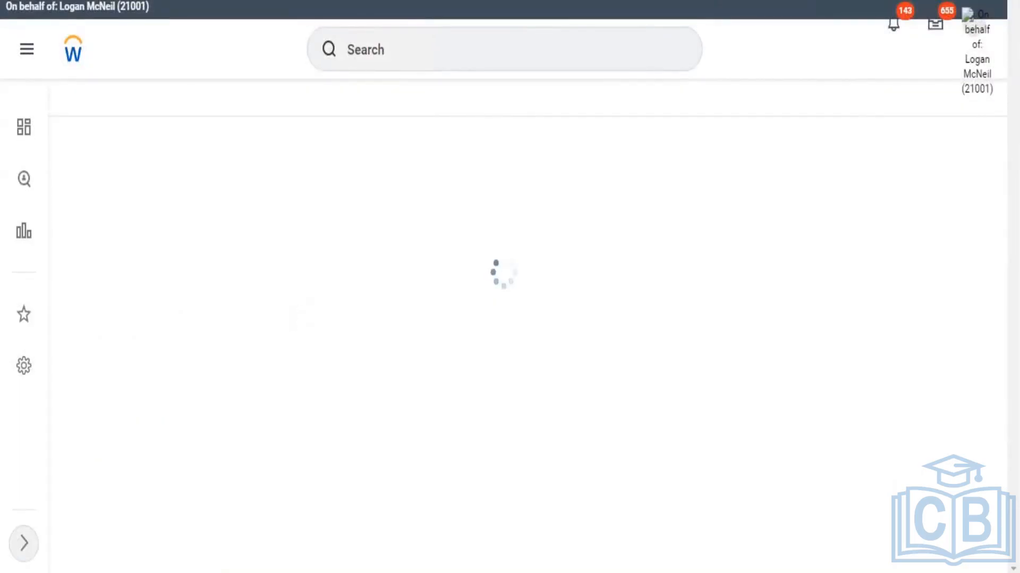
View the report definition's columns and examine the Full Legal Name field's business object, source, type and related business object.
scroll(478, 297, "down", 7)
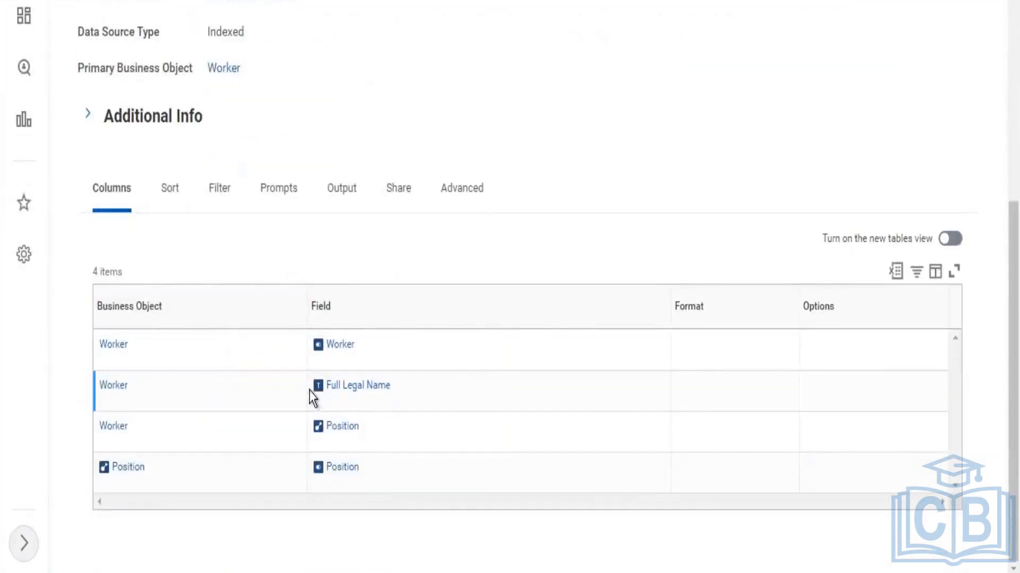
mouse_move(401, 387)
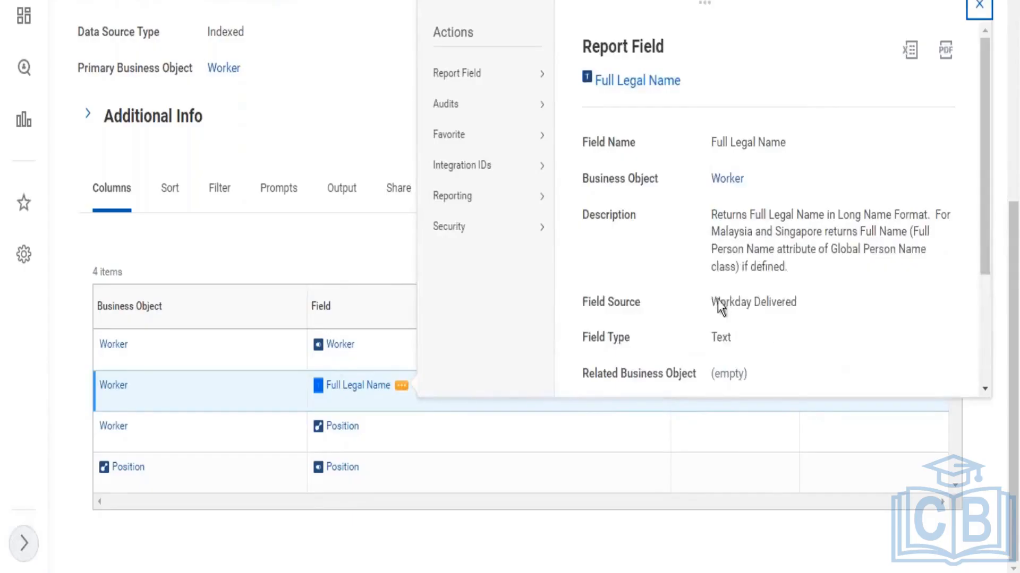
left_click_drag(718, 301, 798, 302)
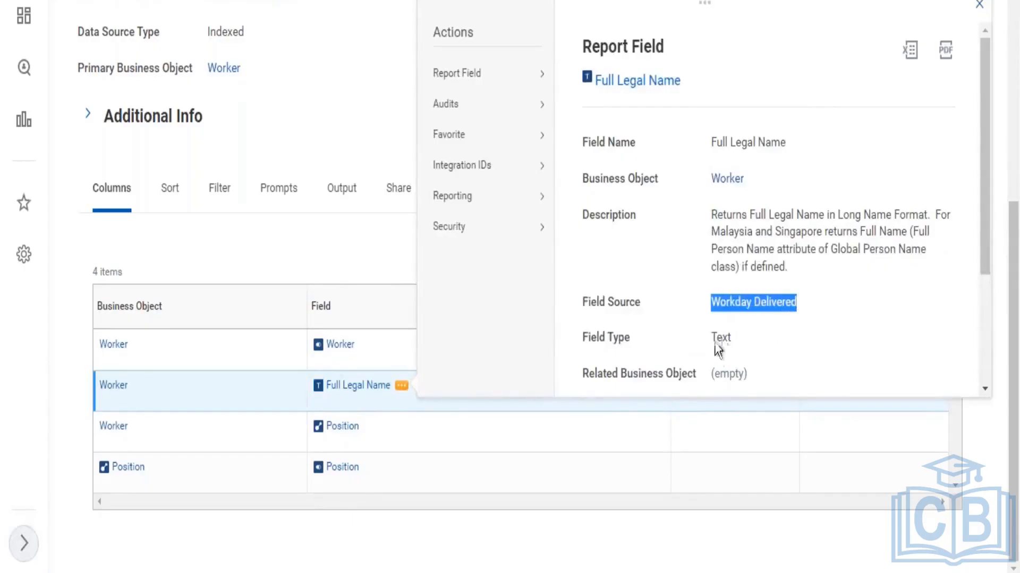
double_click(716, 336)
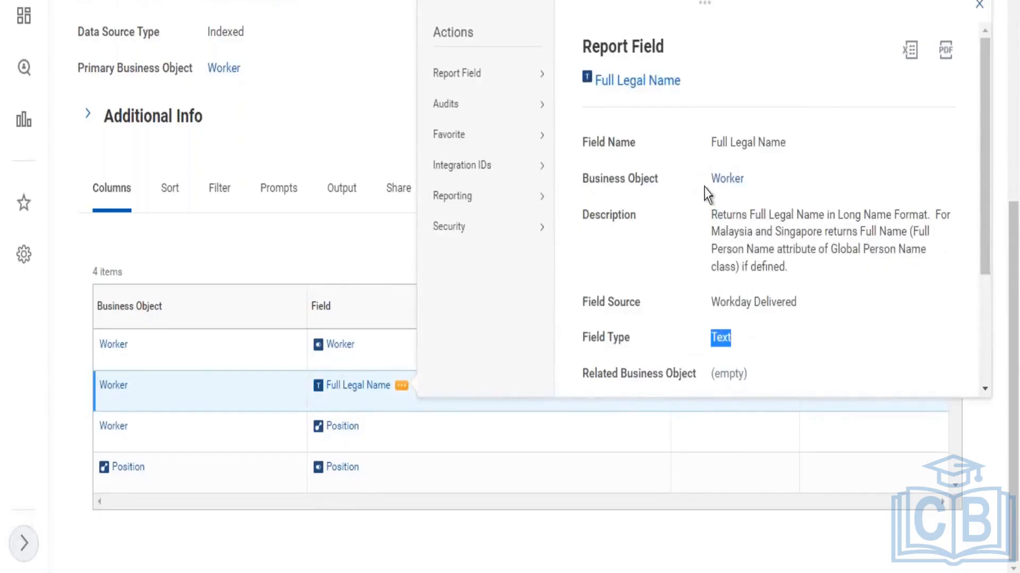
left_click(743, 182)
double_click(744, 182)
scroll(842, 276, "down", 3)
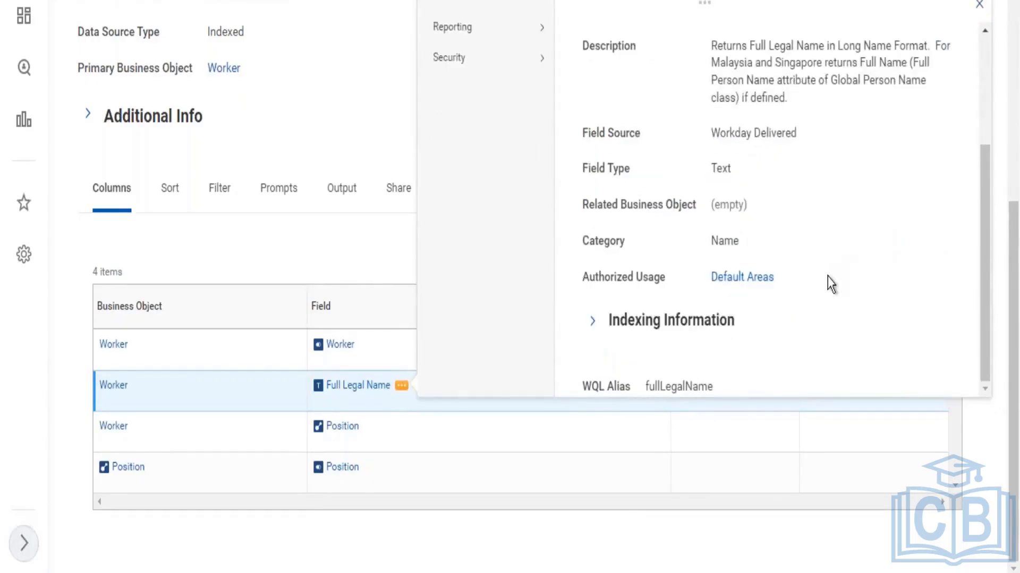
scroll(827, 277, "up", 3)
double_click(746, 298)
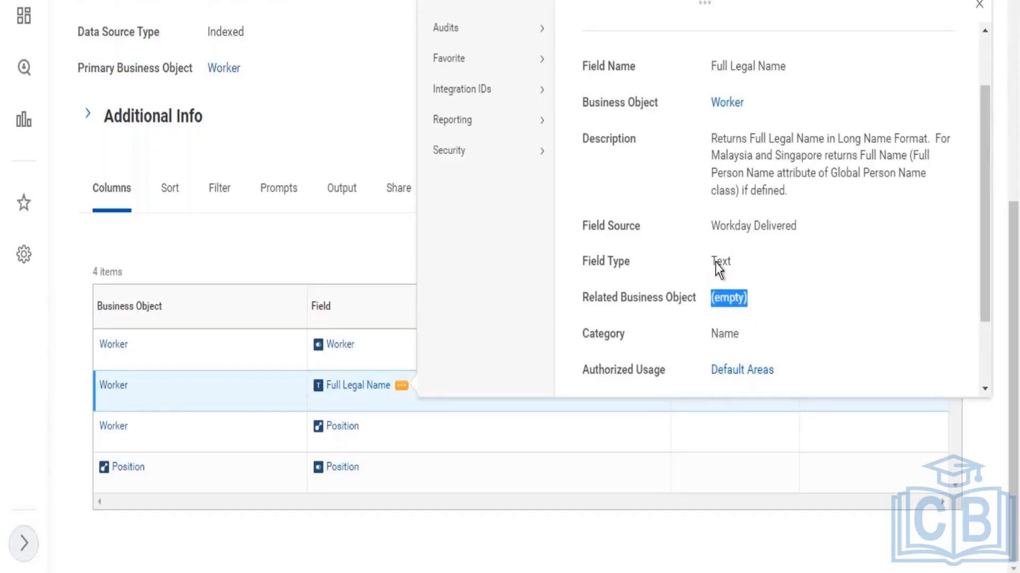
scroll(325, 114, "up", 2)
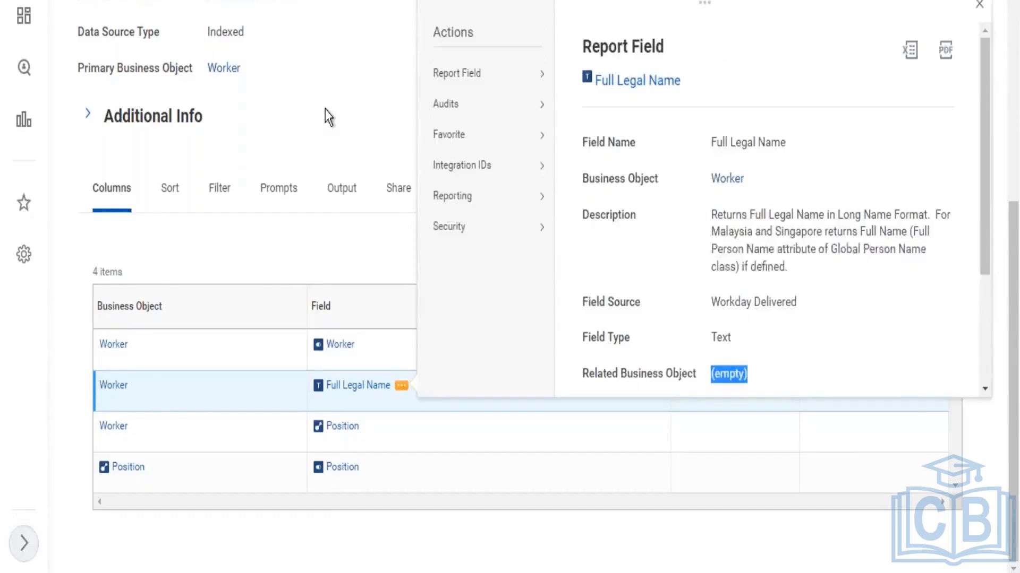
Examine the report definition's primary business object together with the business objects and fields in its columns.
scroll(321, 68, "up", 5)
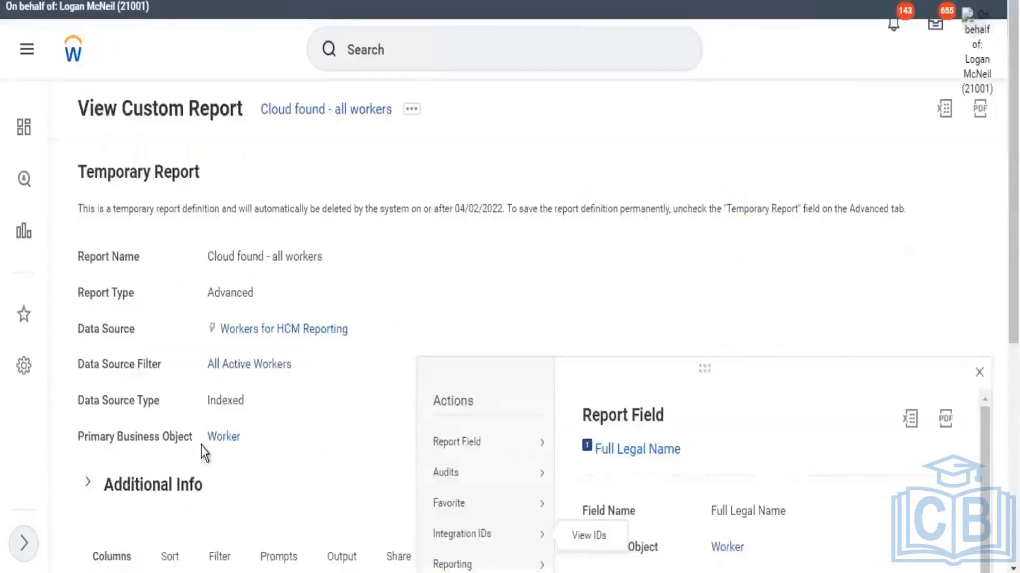
left_click_drag(202, 449, 305, 470)
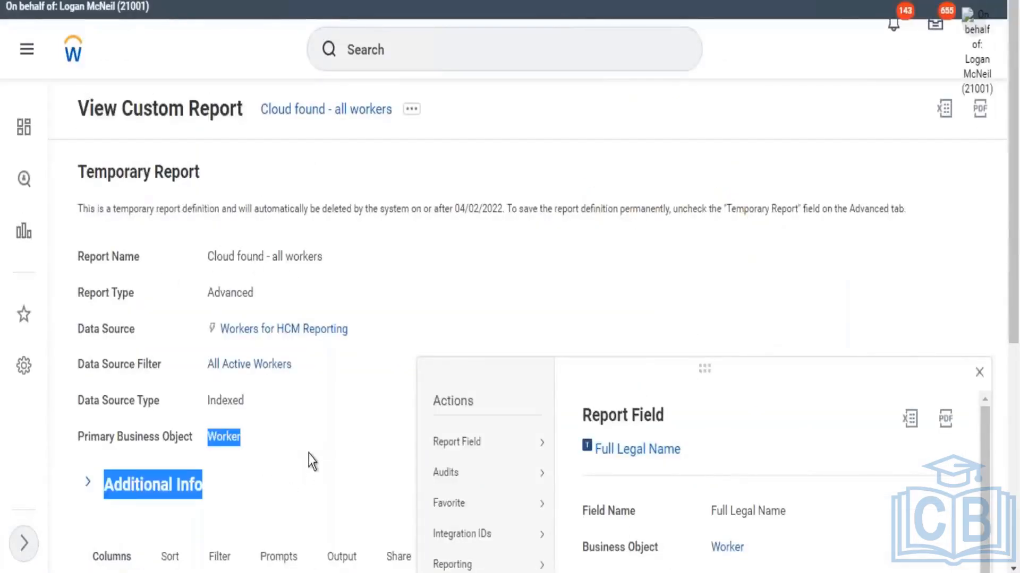
scroll(334, 432, "down", 3)
left_click_drag(424, 482, 327, 470)
left_click_drag(203, 160, 295, 183)
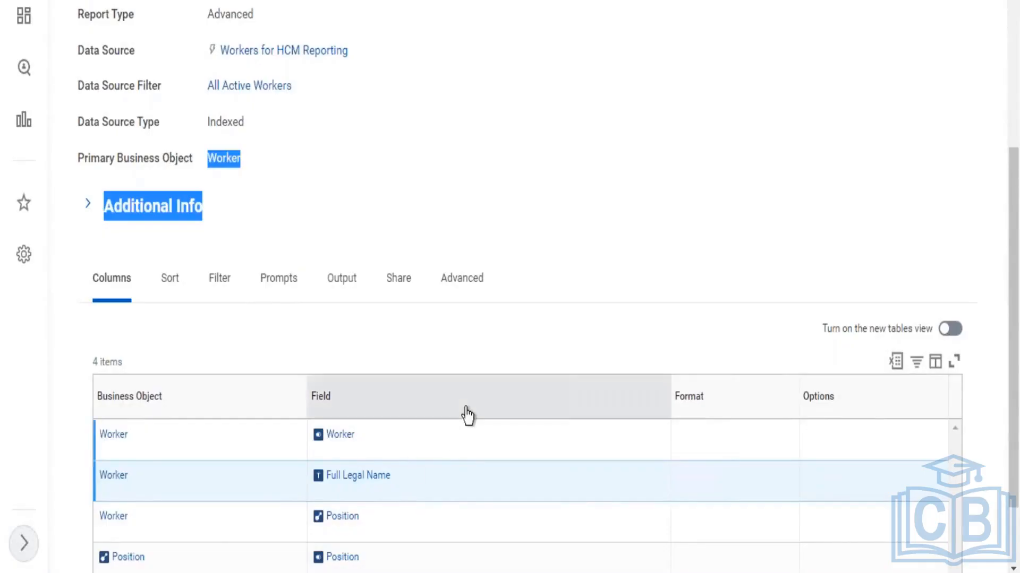
Open the "Cloud found - all workers" custom report for editing at its columns table.
scroll(284, 221, "up", 3)
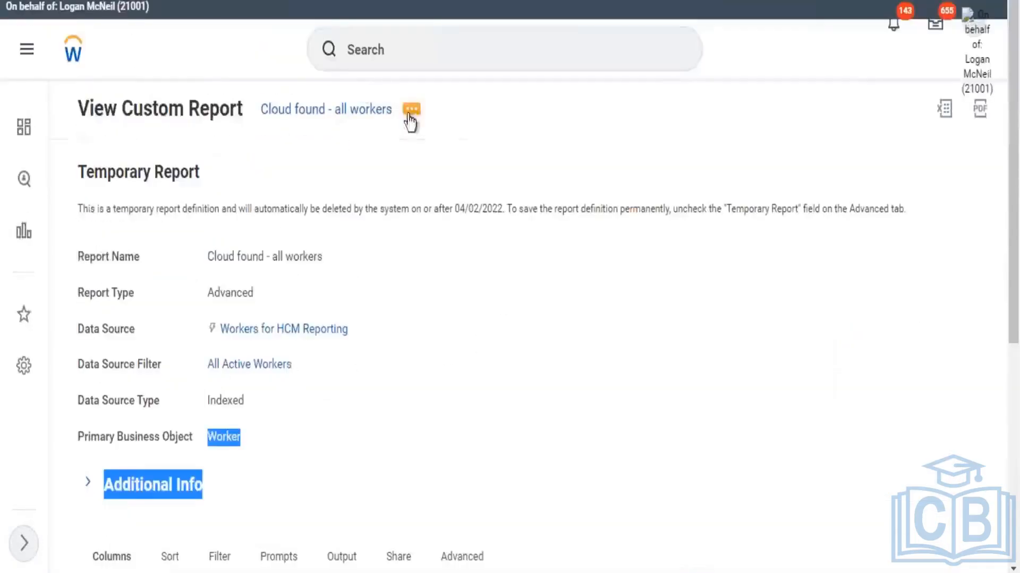
left_click(409, 116)
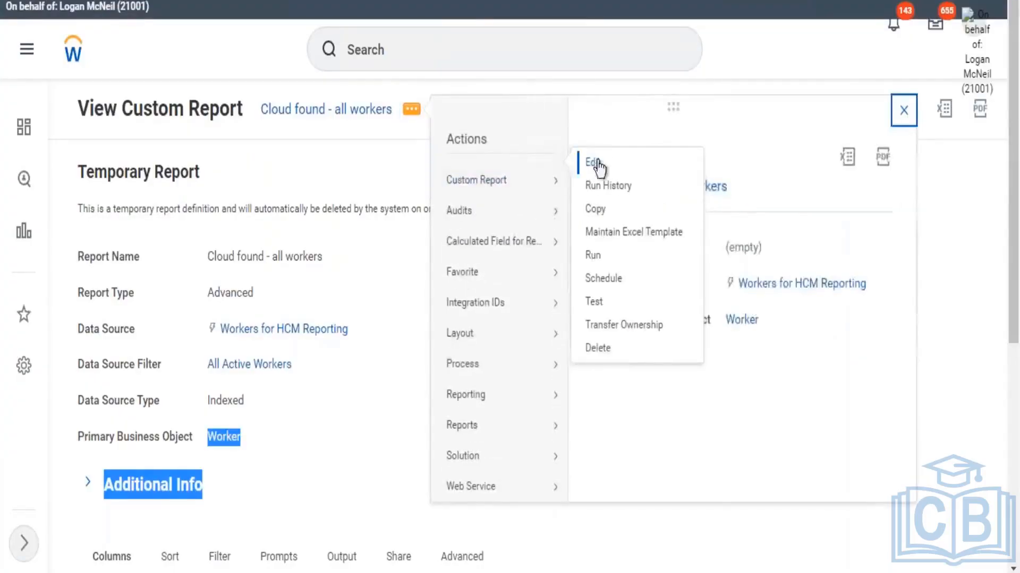
left_click(594, 162)
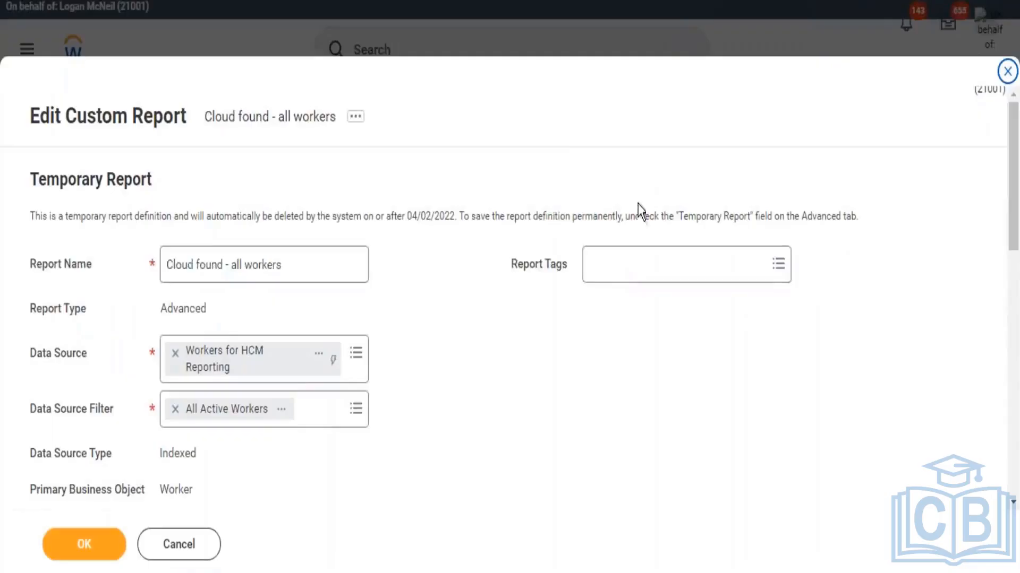
scroll(609, 266, "down", 9)
scroll(621, 254, "down", 3)
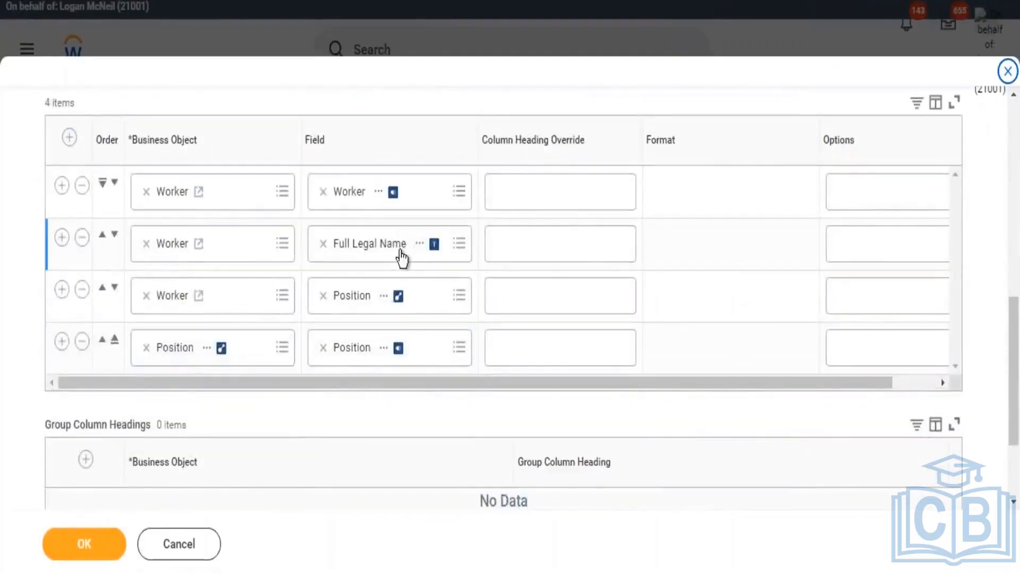
Add a Worker column row below Full Legal Name and search its field for "age".
left_click(61, 241)
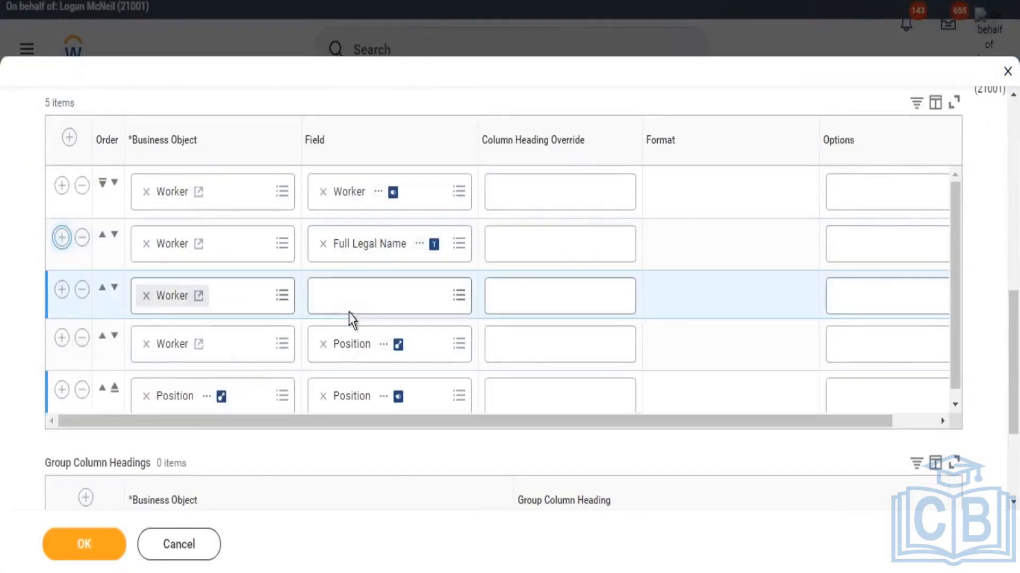
left_click(347, 302)
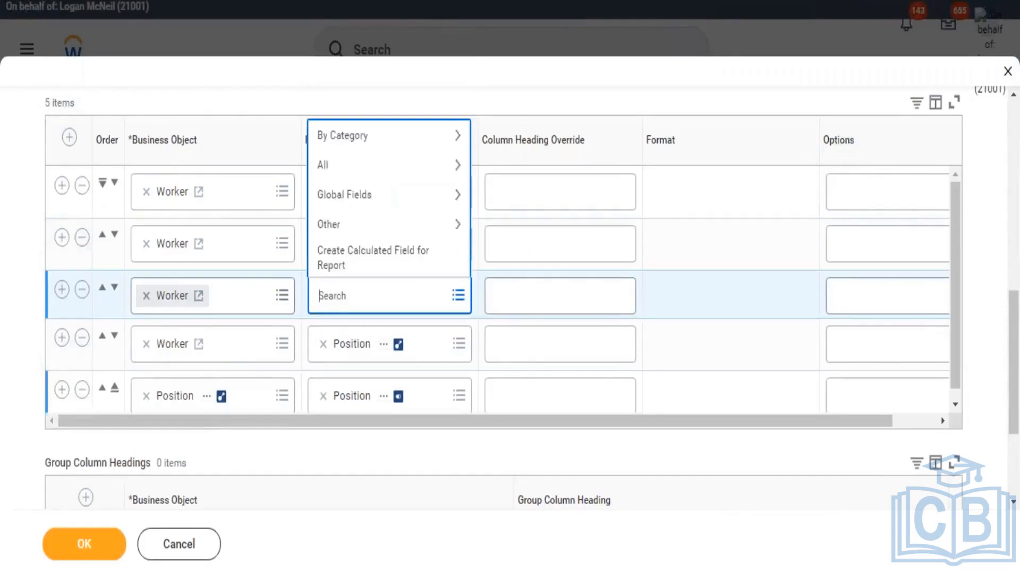
key("Return")
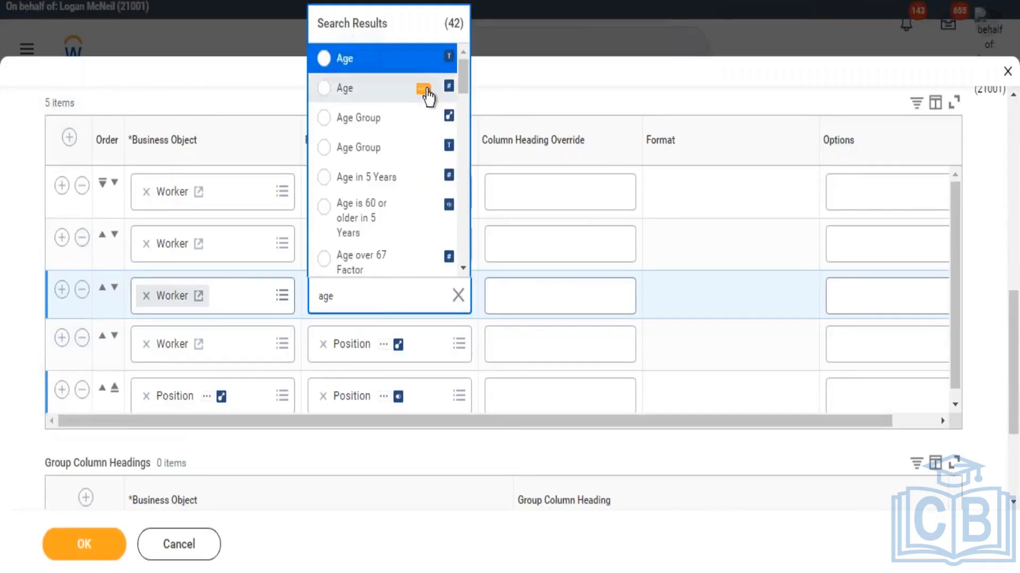
Compare the details of the two Age fields and choose the Workday-delivered numeric Age for the new column.
left_click(424, 89)
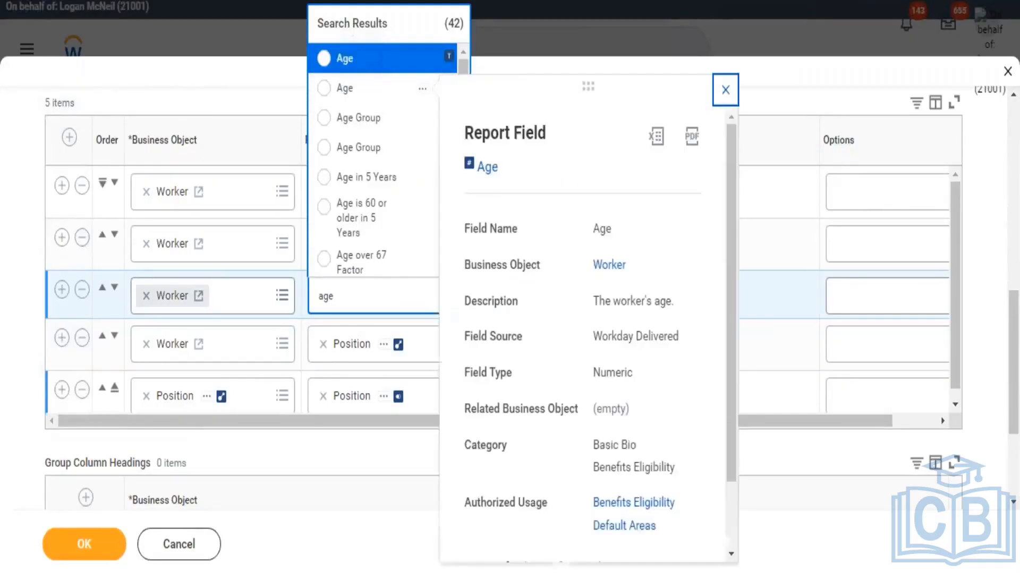
left_click_drag(594, 336, 682, 339)
left_click_drag(594, 373, 631, 372)
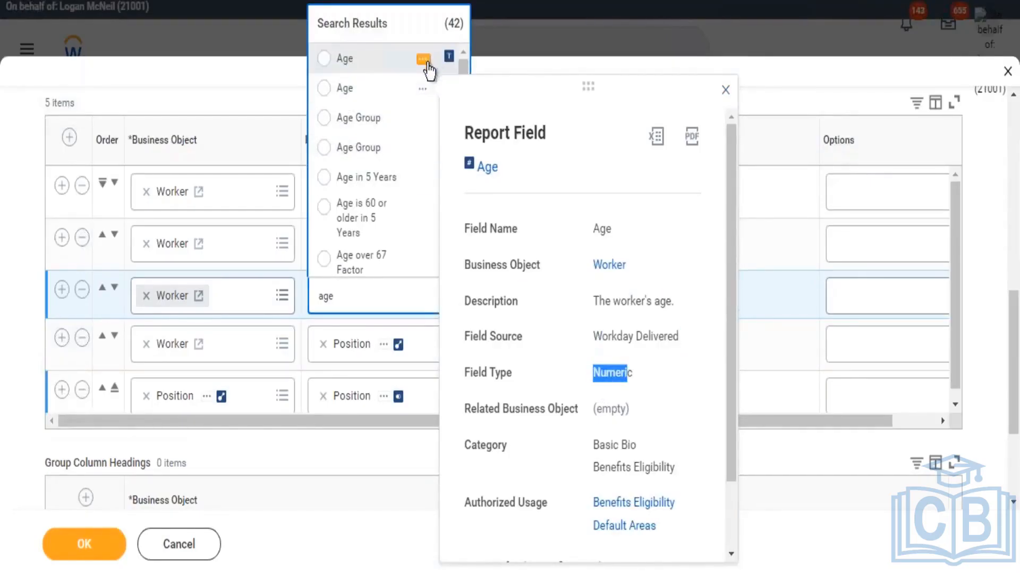
left_click(424, 59)
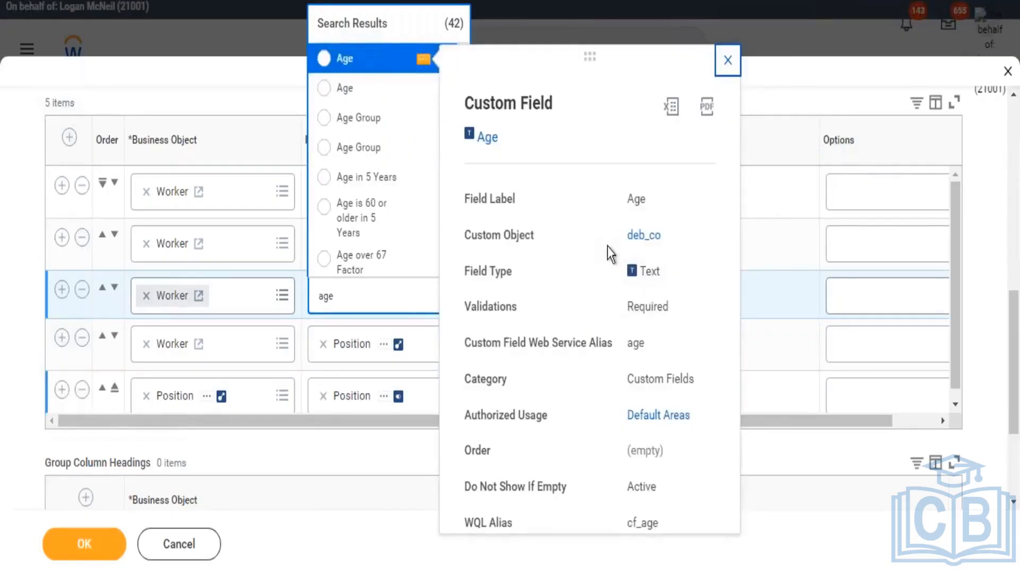
left_click_drag(627, 236, 667, 249)
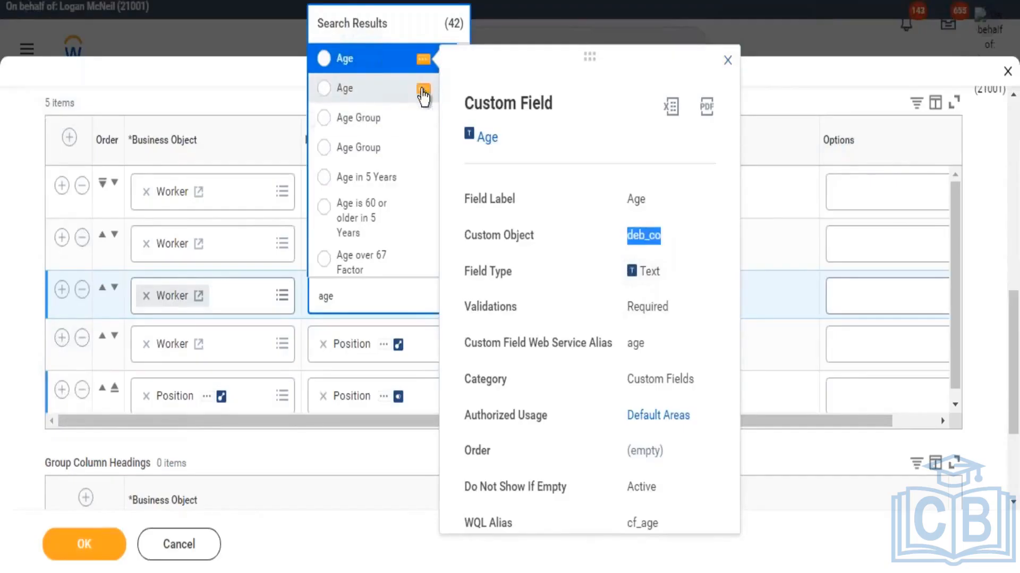
left_click(425, 88)
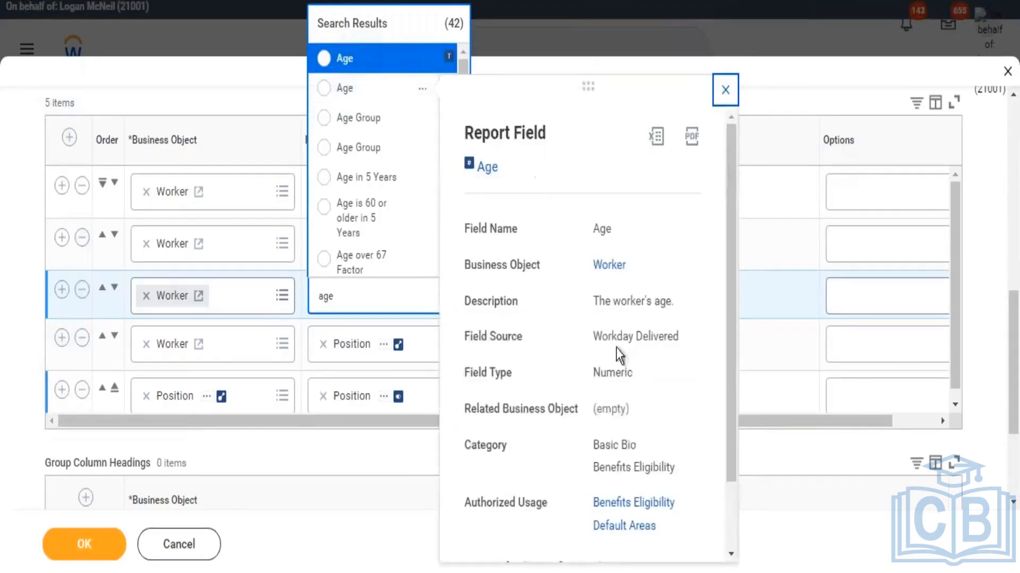
double_click(630, 373)
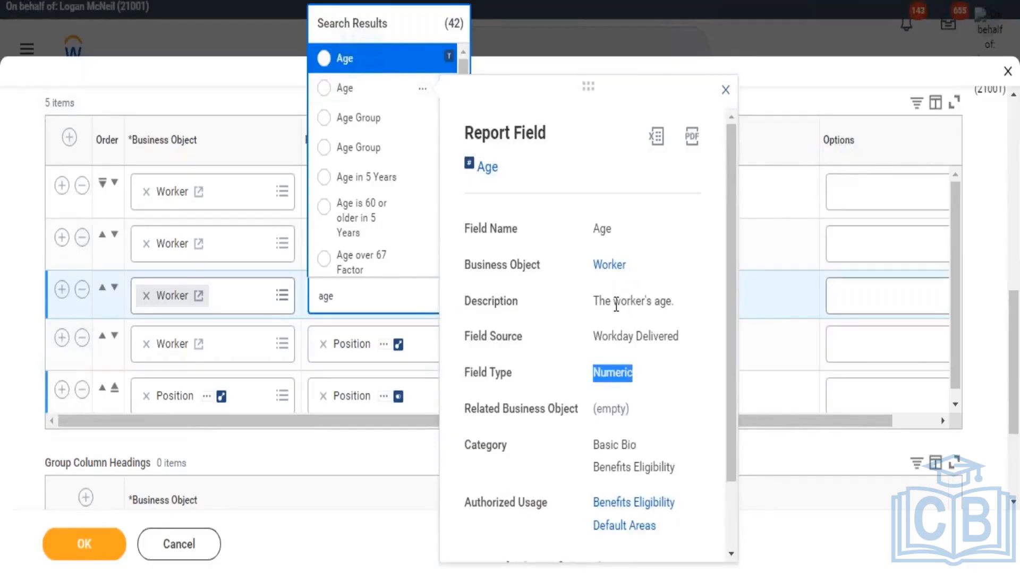
left_click(346, 89)
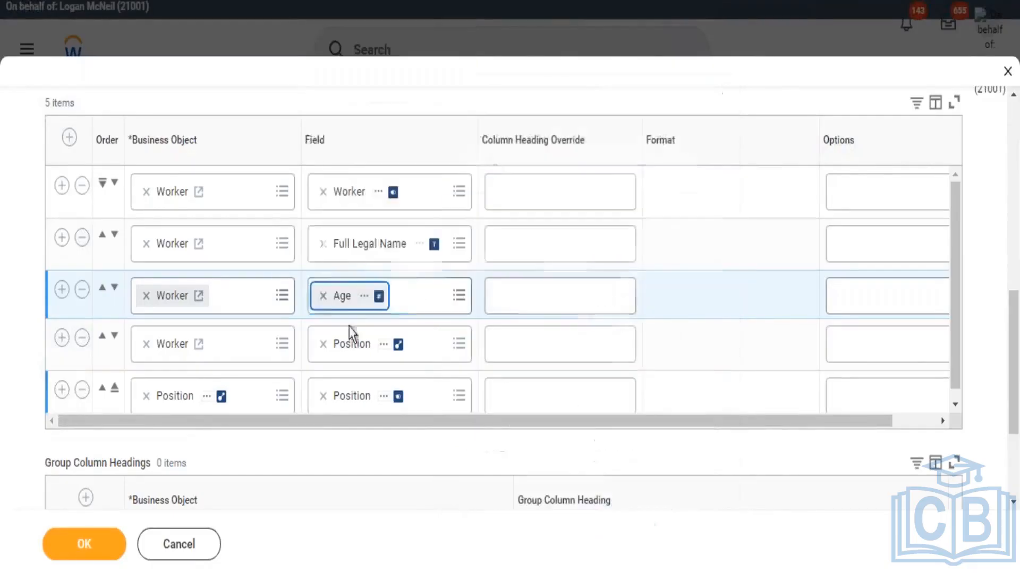
Add a Worker column row below Age, search its field for "date of birth" and view the first Date of Birth field's details.
left_click(61, 293)
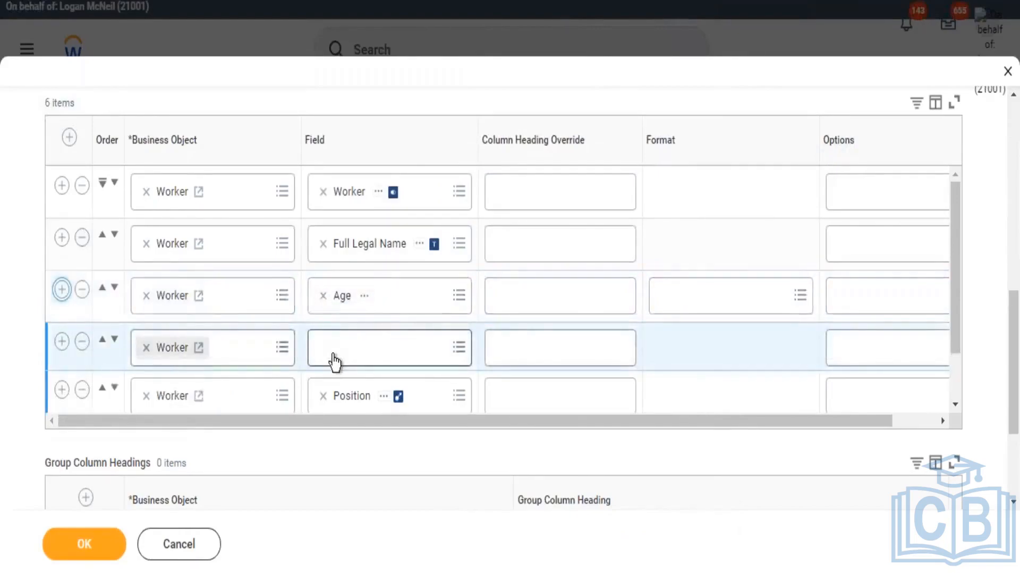
left_click(337, 366)
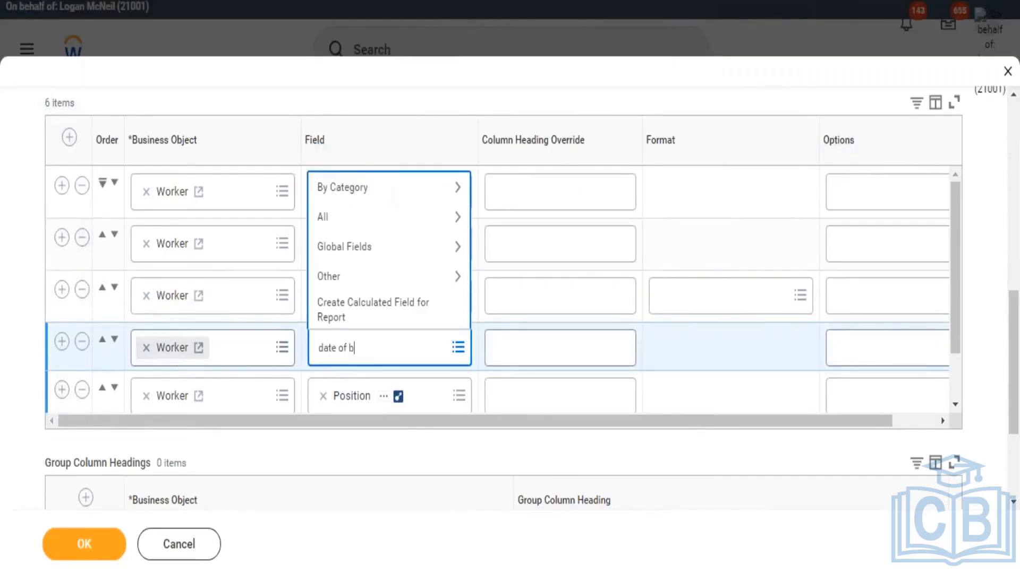
type("date of birth")
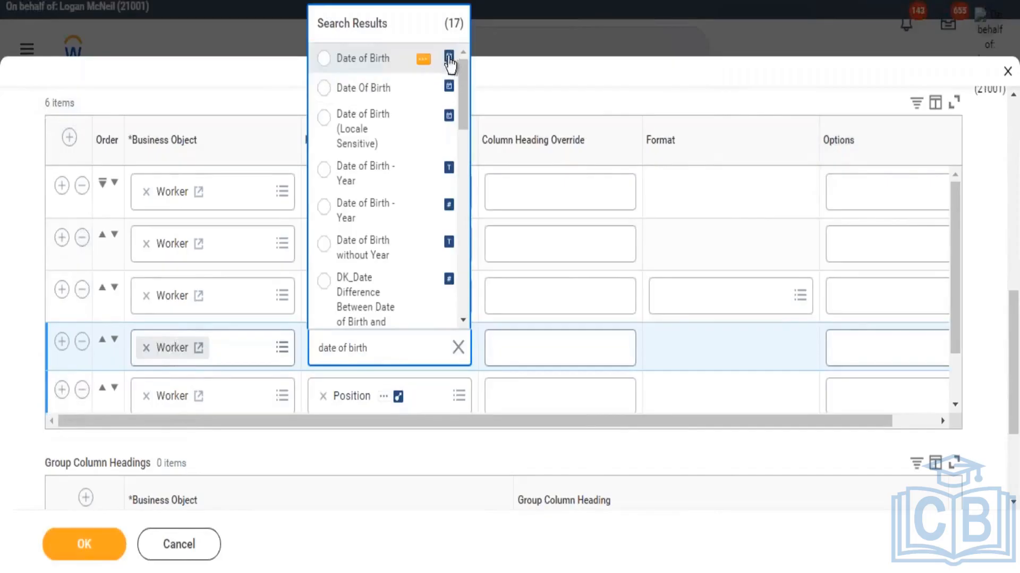
left_click(424, 60)
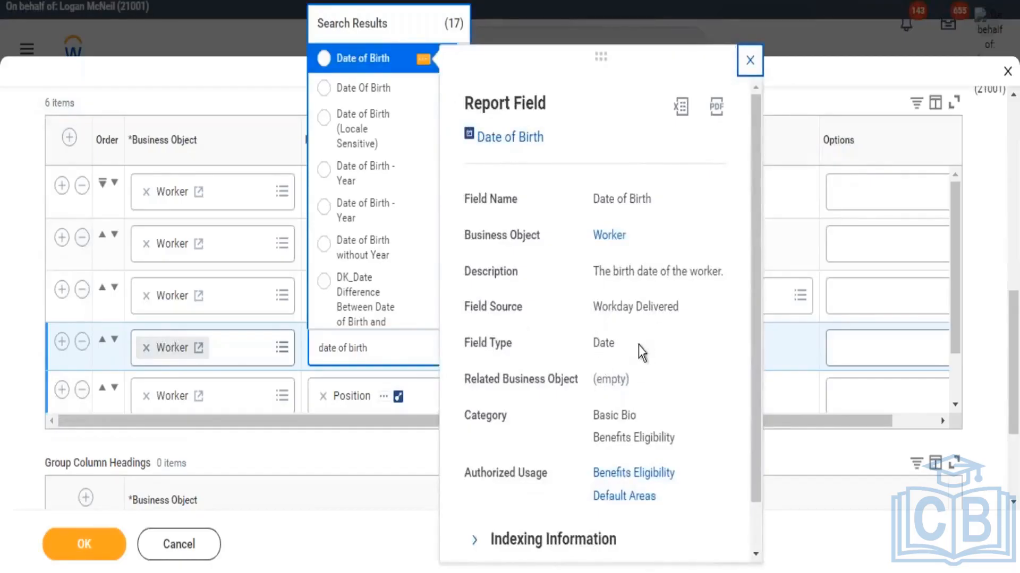
Review the Date of Birth field's type, description and source, and choose the Date Of Birth variant for the column below Age.
left_click_drag(594, 344, 617, 345)
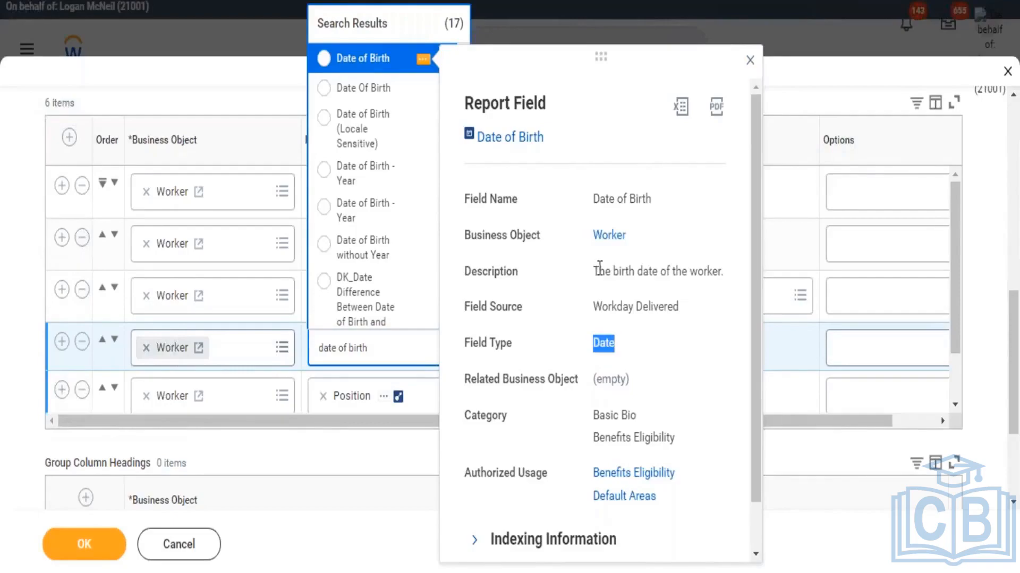
left_click_drag(599, 271, 666, 272)
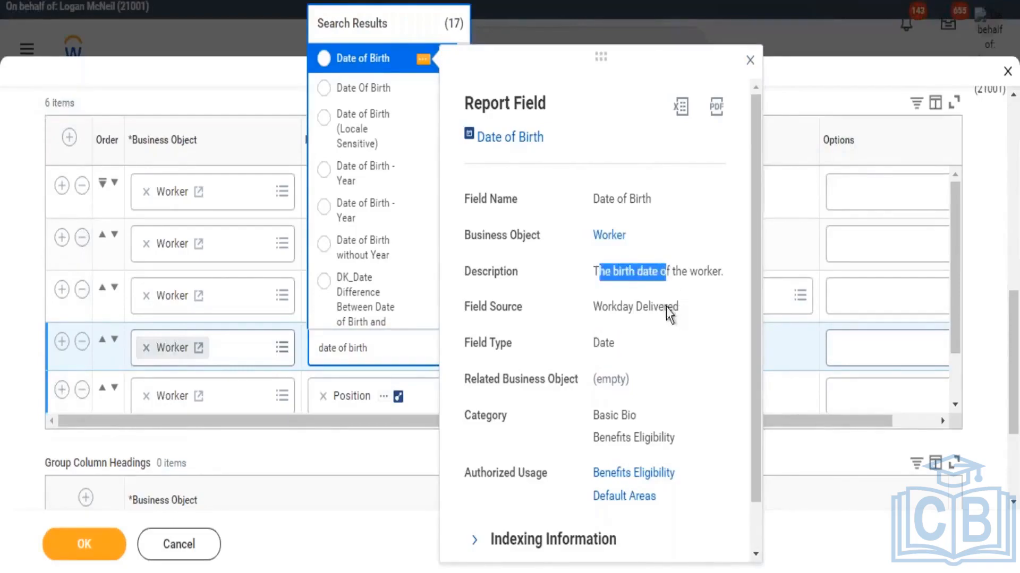
left_click_drag(665, 307, 680, 310)
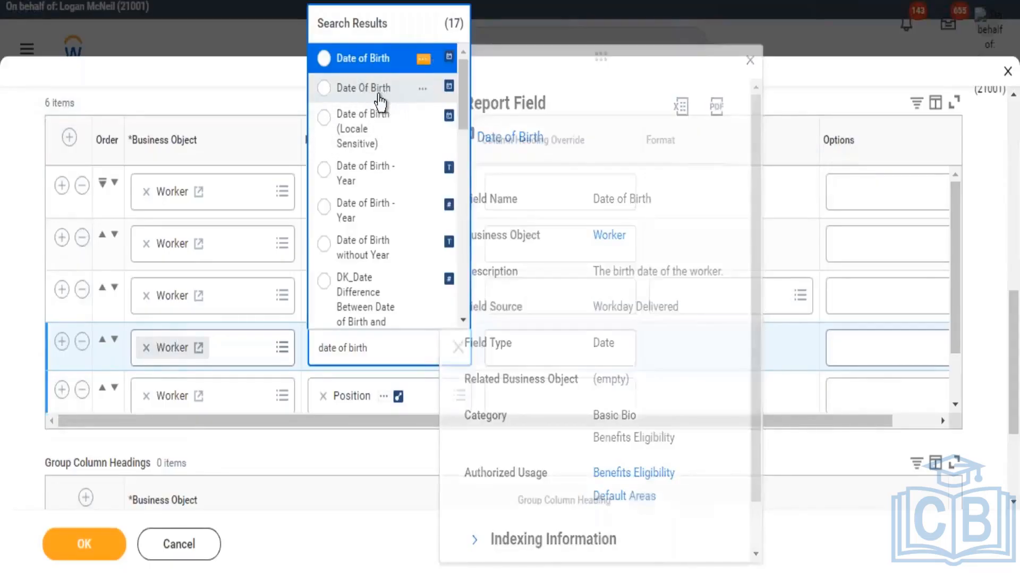
left_click(361, 92)
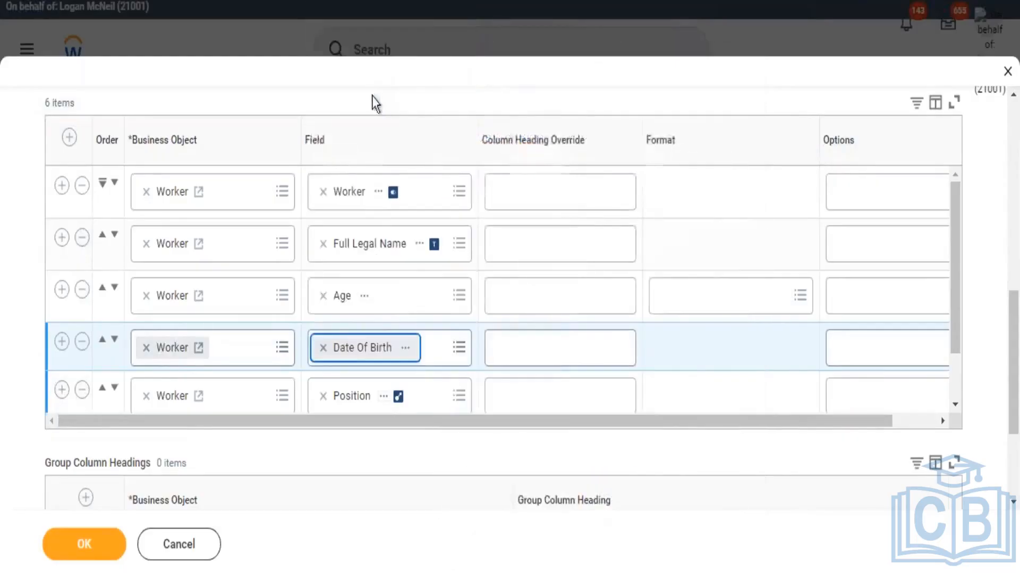
Save the custom report definition and run the Cloud found - all workers report.
left_click(84, 547)
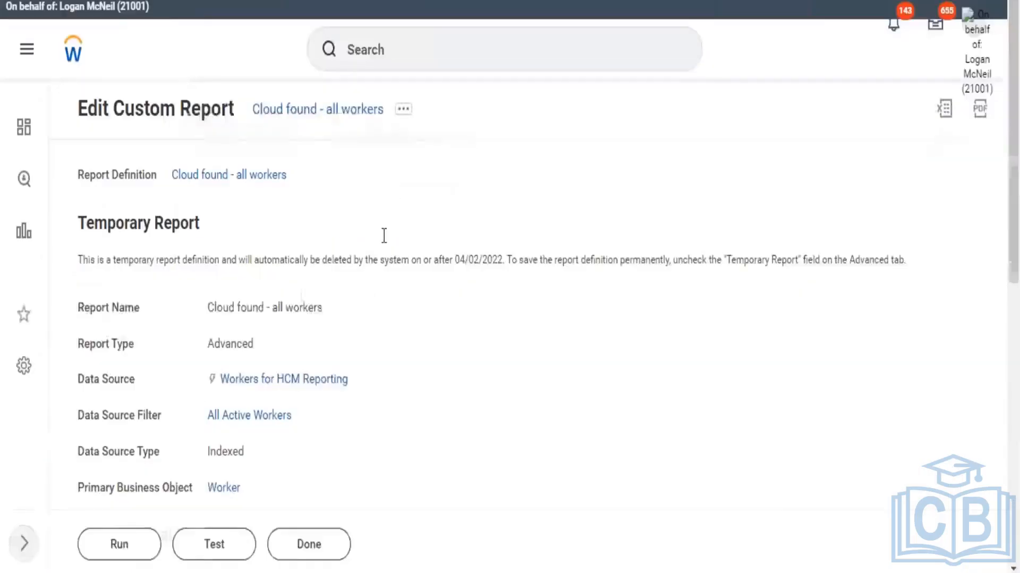
left_click(128, 541)
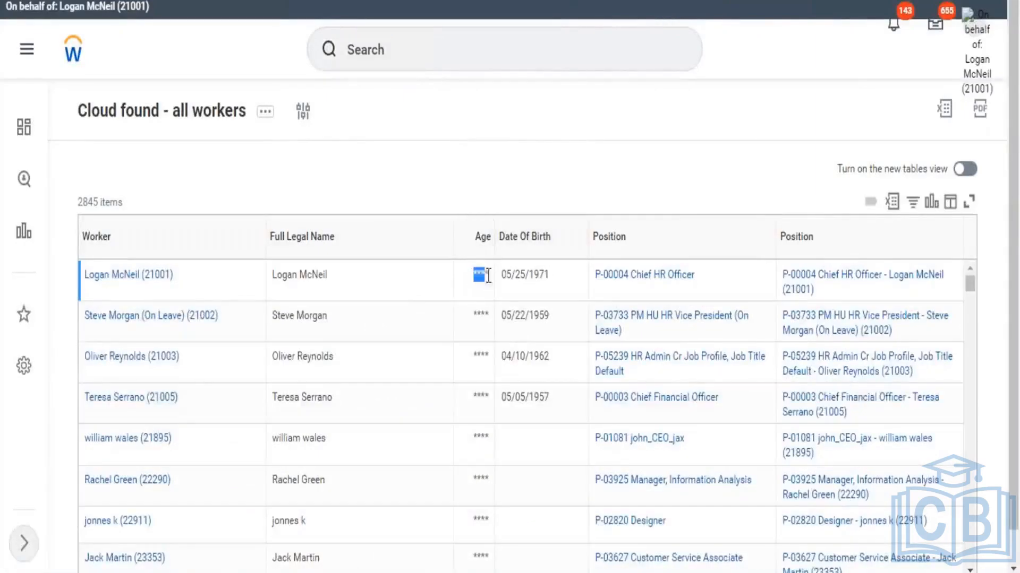
Examine the Age and Date Of Birth values across the worker rows in the report output.
scroll(491, 365, "down", 5)
scroll(490, 371, "down", 5)
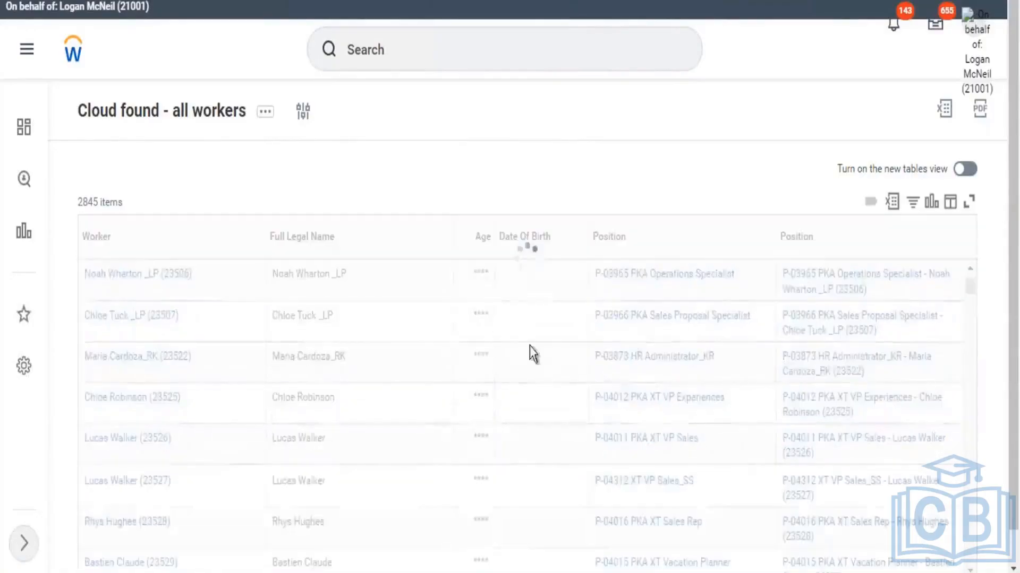
scroll(539, 358, "up", 15)
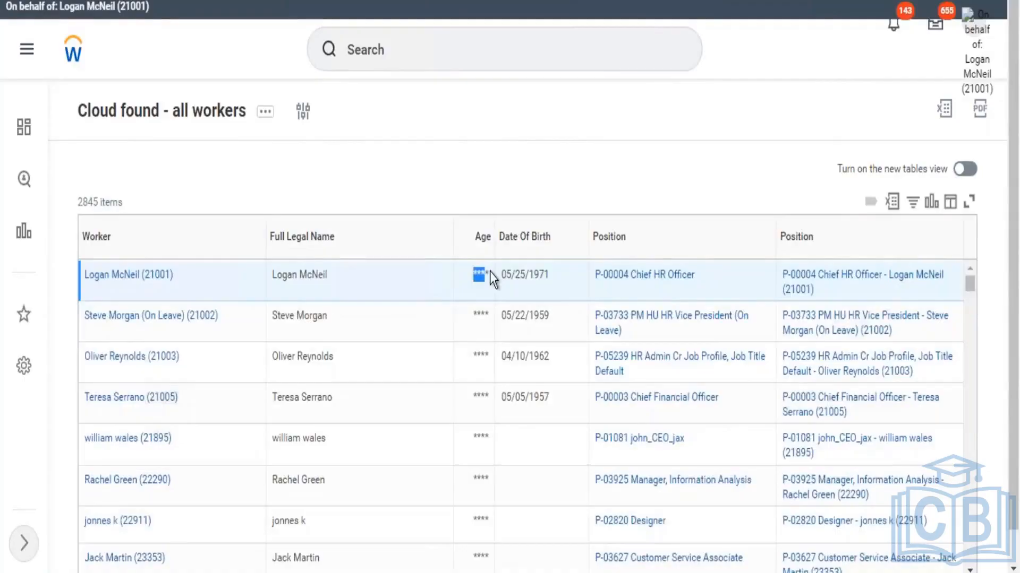
left_click(481, 282)
scroll(424, 461, "down", 15)
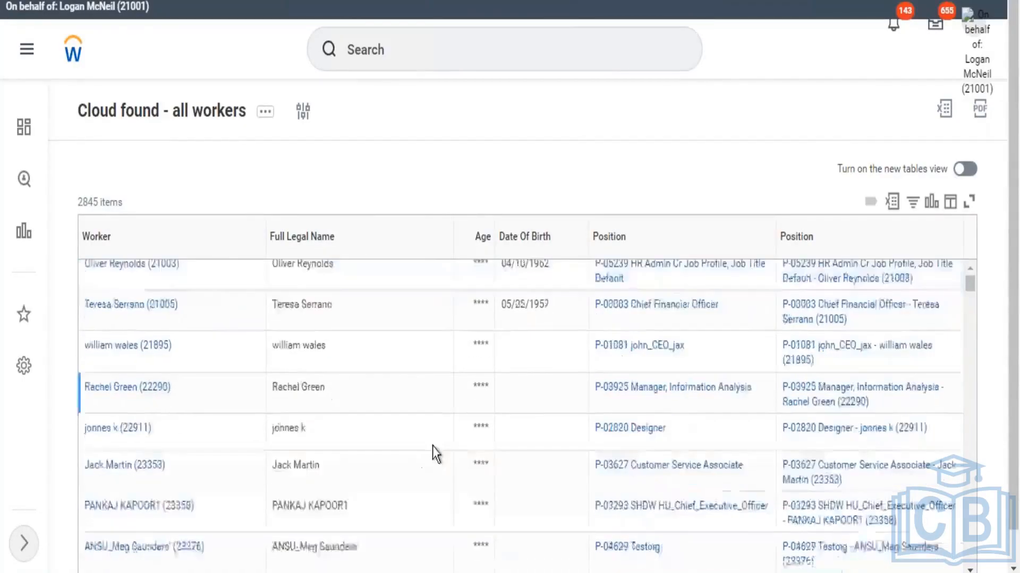
scroll(451, 432, "down", 15)
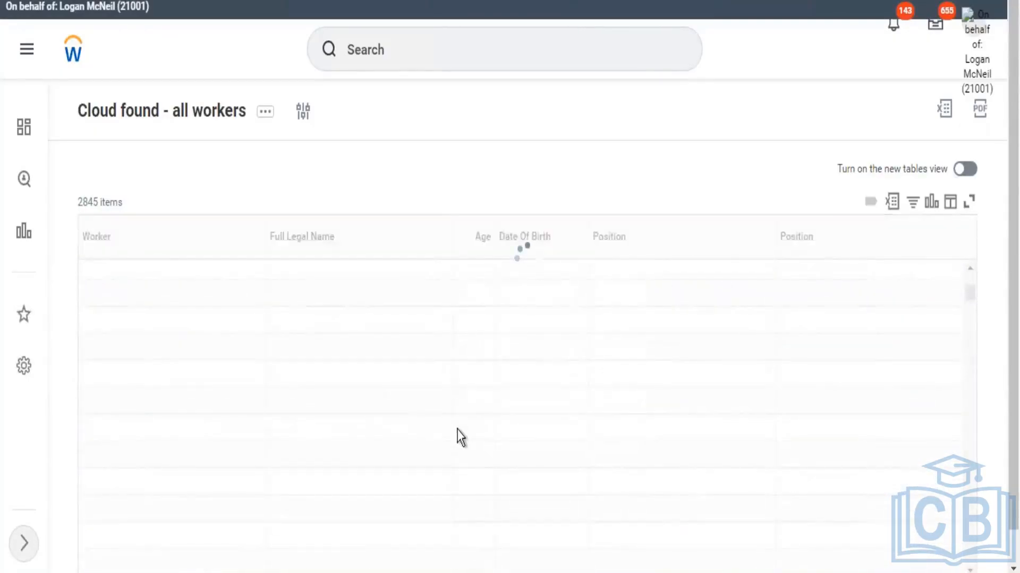
scroll(461, 437, "down", 6)
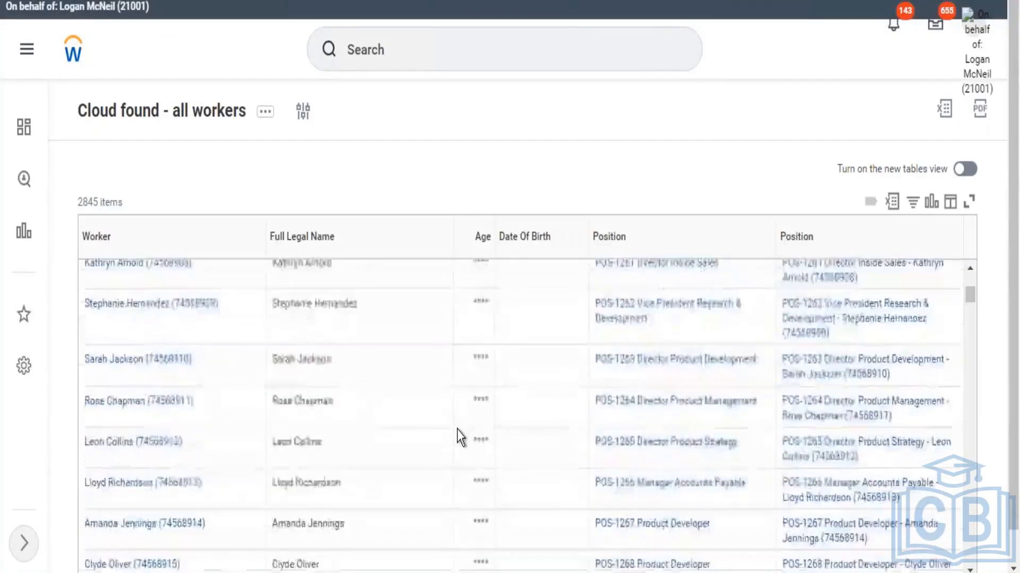
scroll(460, 437, "down", 5)
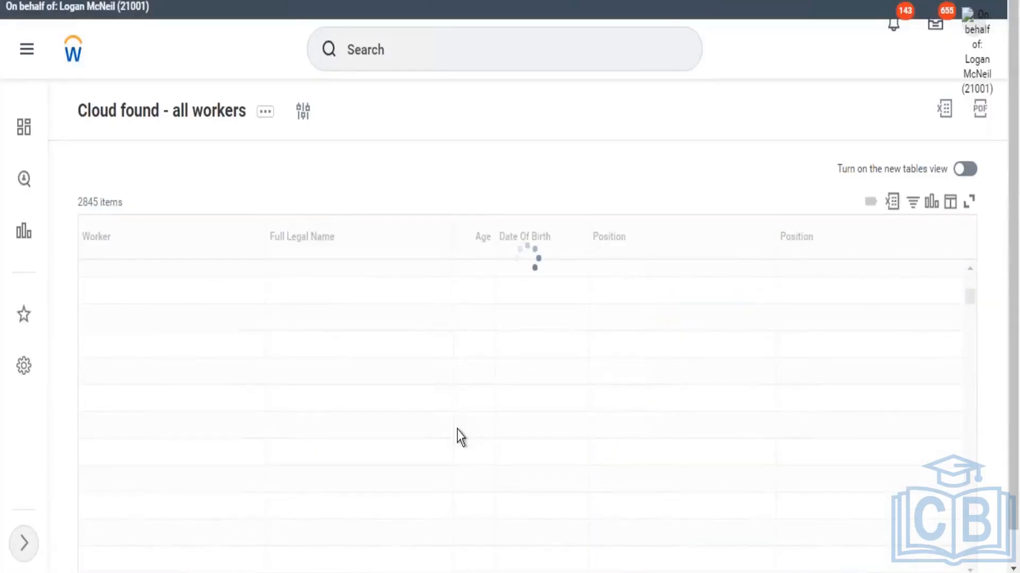
scroll(458, 430, "down", 8)
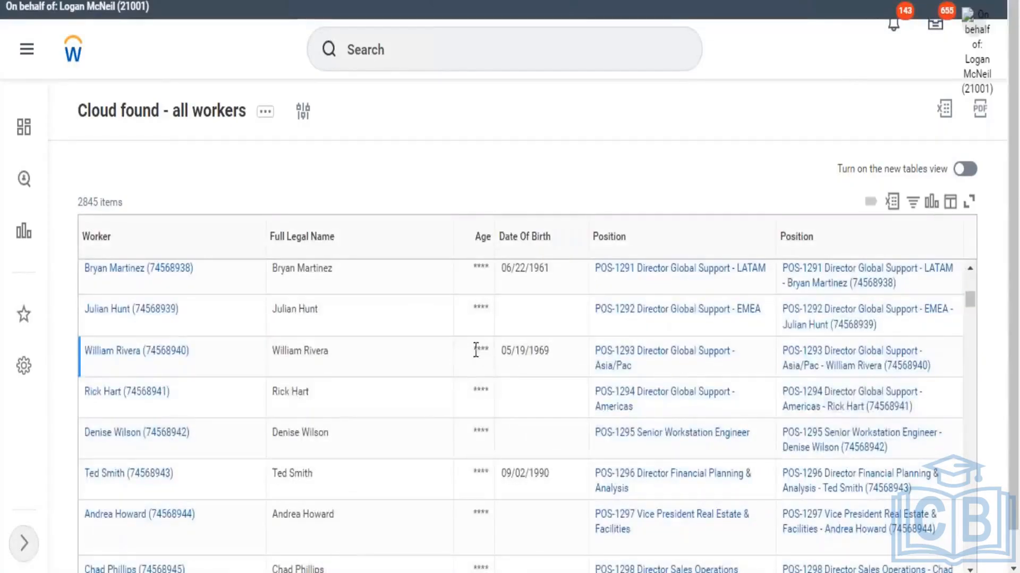
left_click_drag(477, 349, 485, 349)
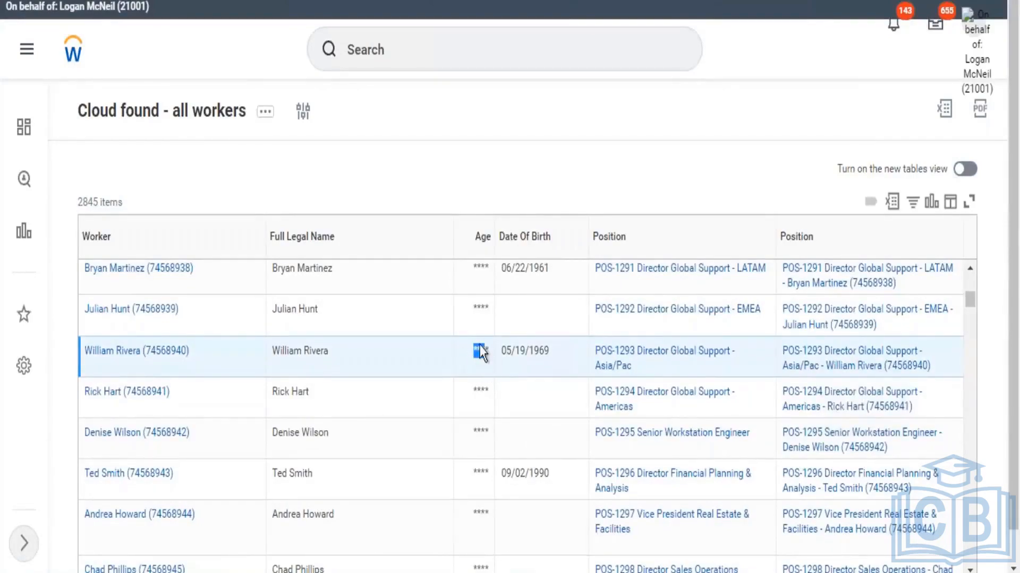
left_click_drag(501, 351, 551, 357)
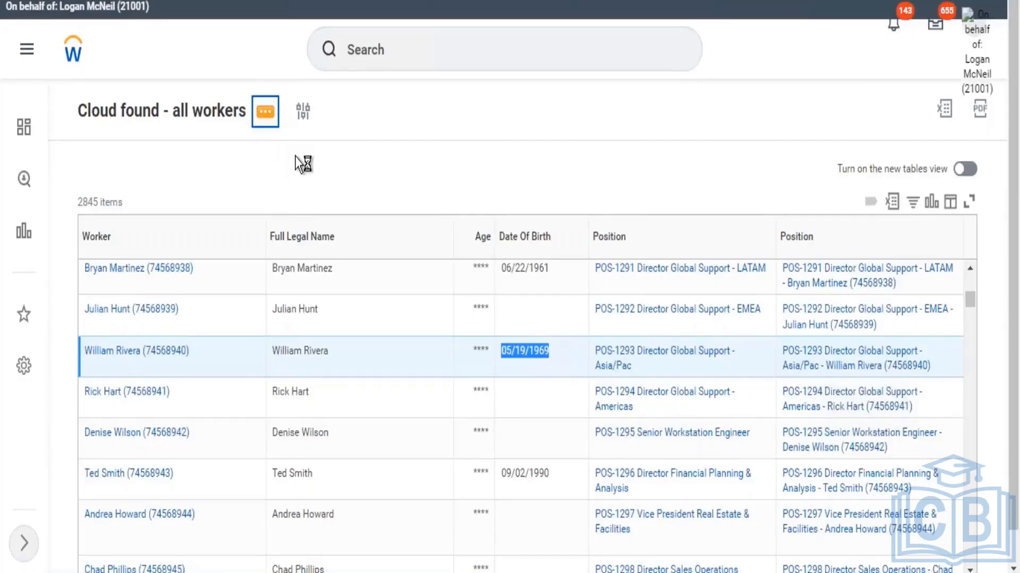
Reopen the Cloud found - all workers report definition for editing from the report output.
mouse_move(366, 183)
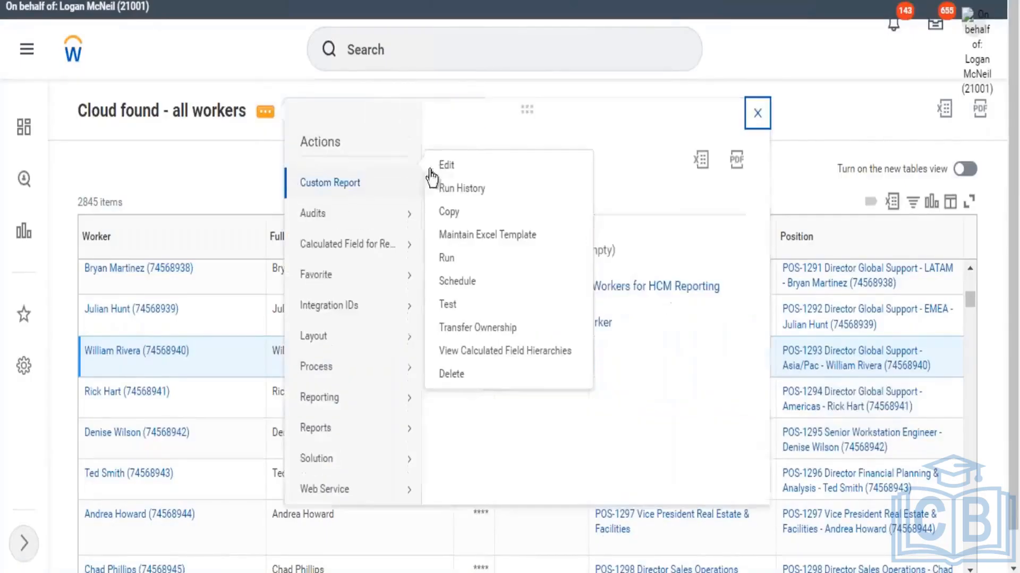
left_click(594, 192)
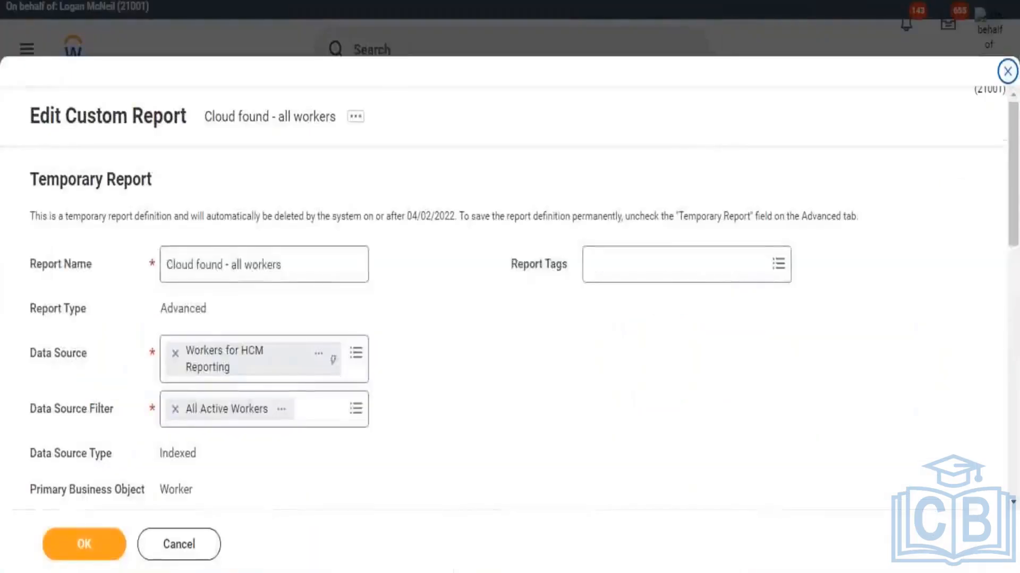
Insert a Worker column below Age and set its field to Total Base Pay Amount, checking the field type before choosing it.
scroll(546, 357, "down", 10)
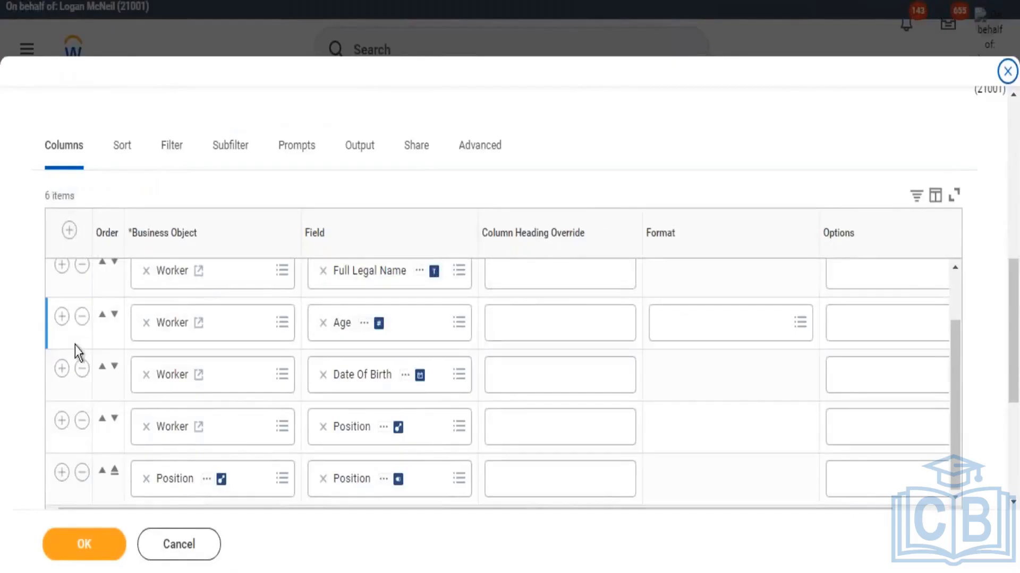
left_click(62, 318)
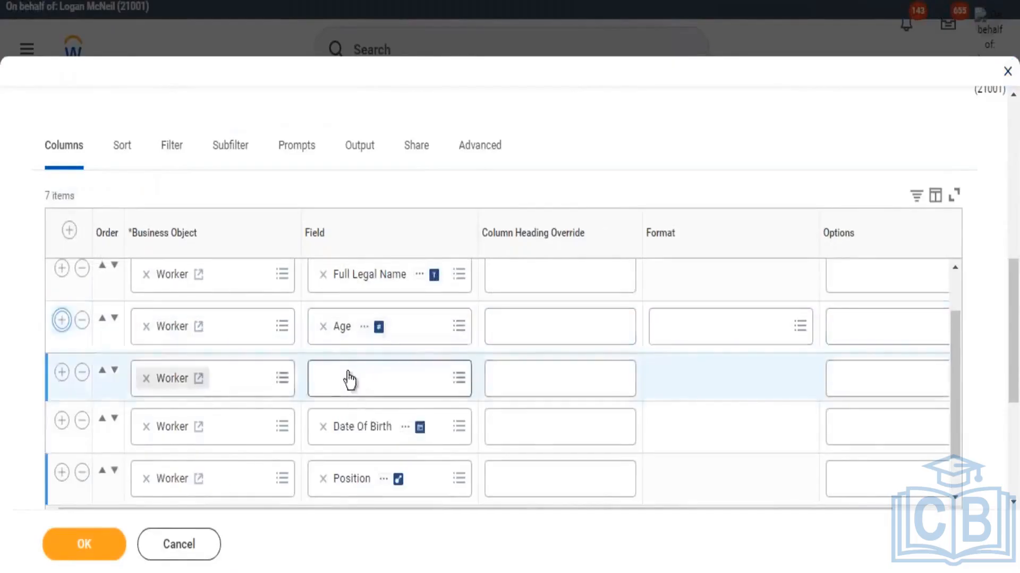
left_click(349, 380)
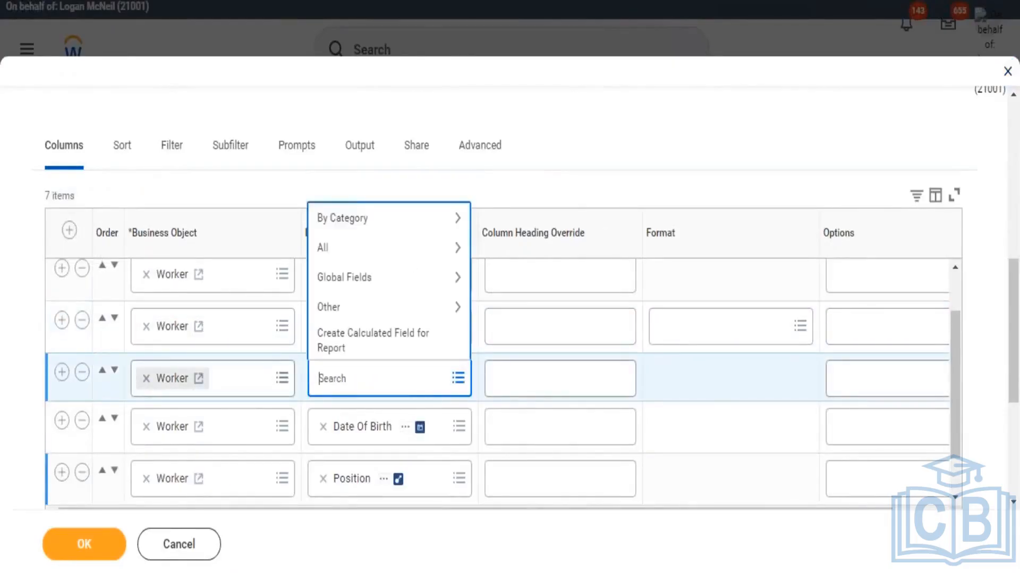
type("total base")
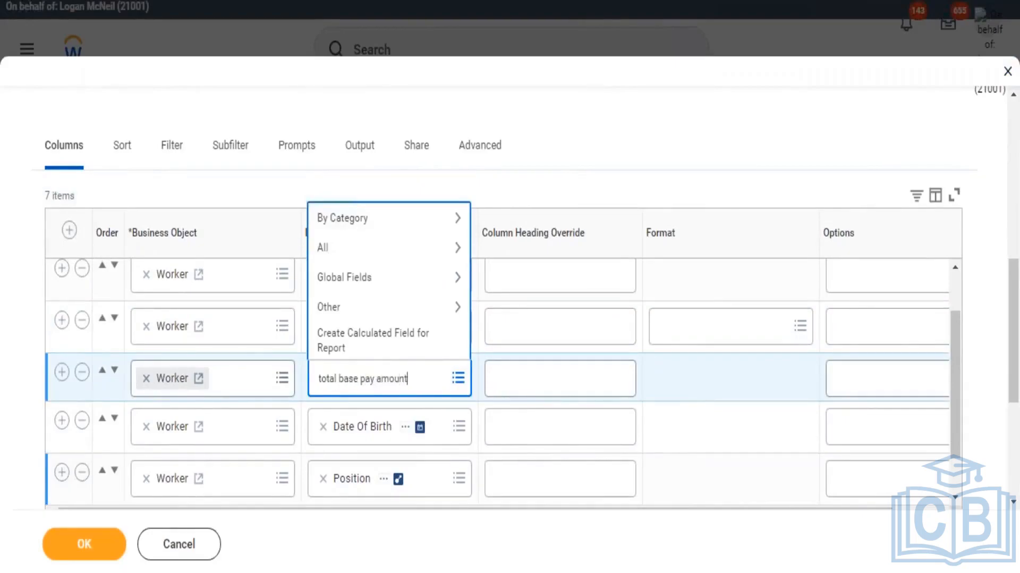
type(" pay amount")
key("Return")
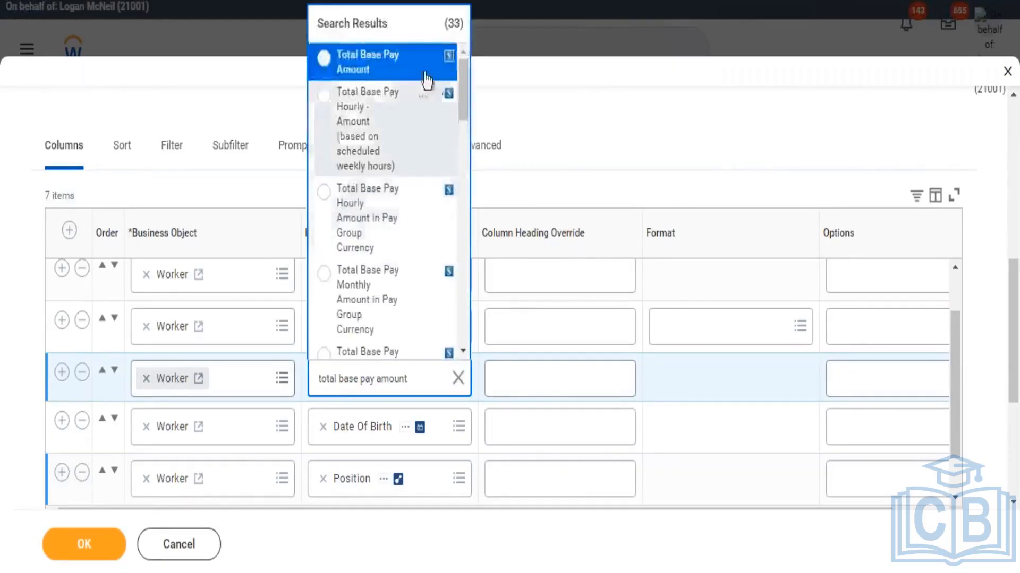
left_click(423, 59)
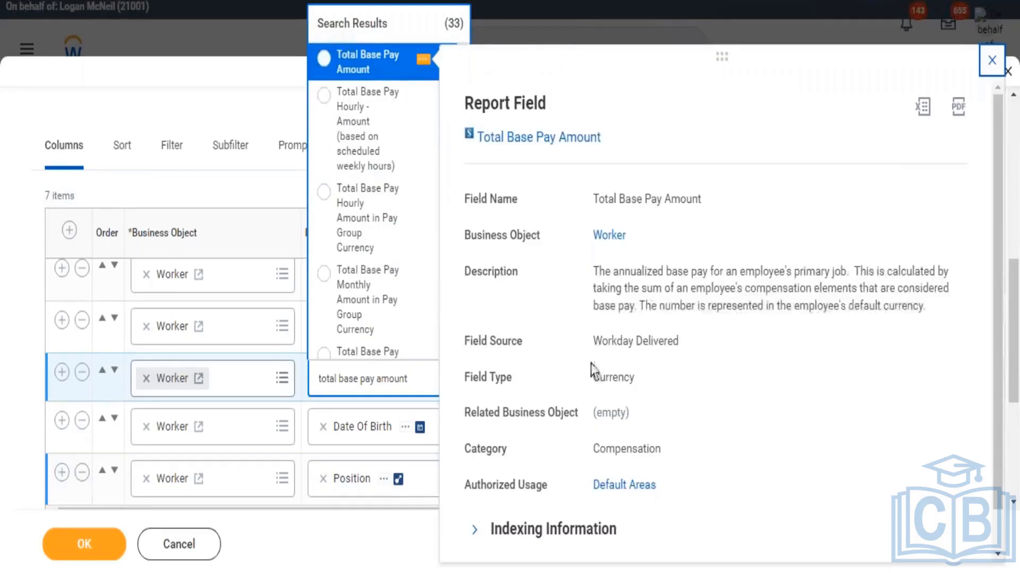
left_click_drag(594, 377, 623, 373)
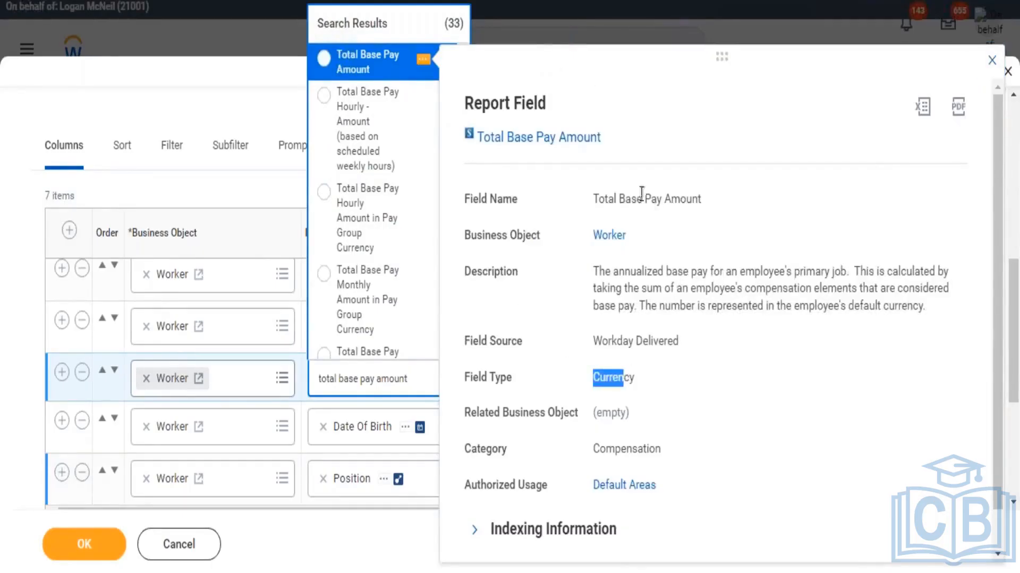
left_click(334, 53)
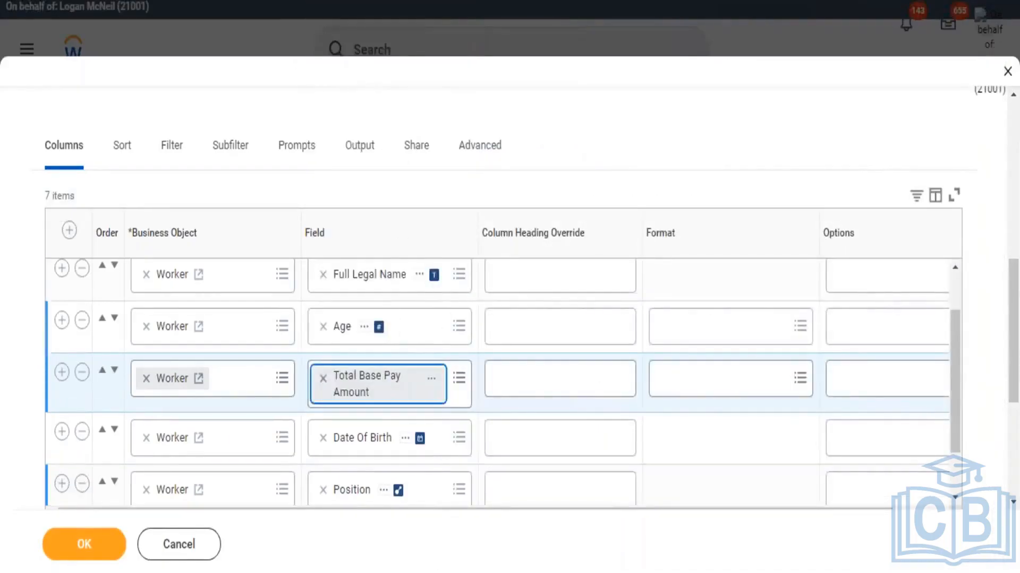
Review the field type and field name in the details of the added Total Base Pay Amount field.
left_click(433, 382)
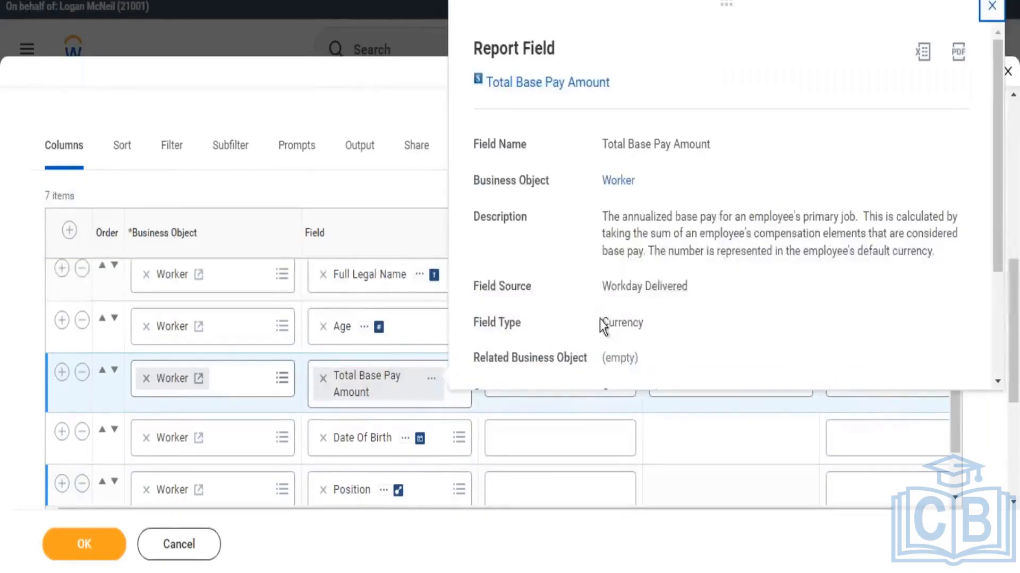
left_click_drag(600, 322, 643, 323)
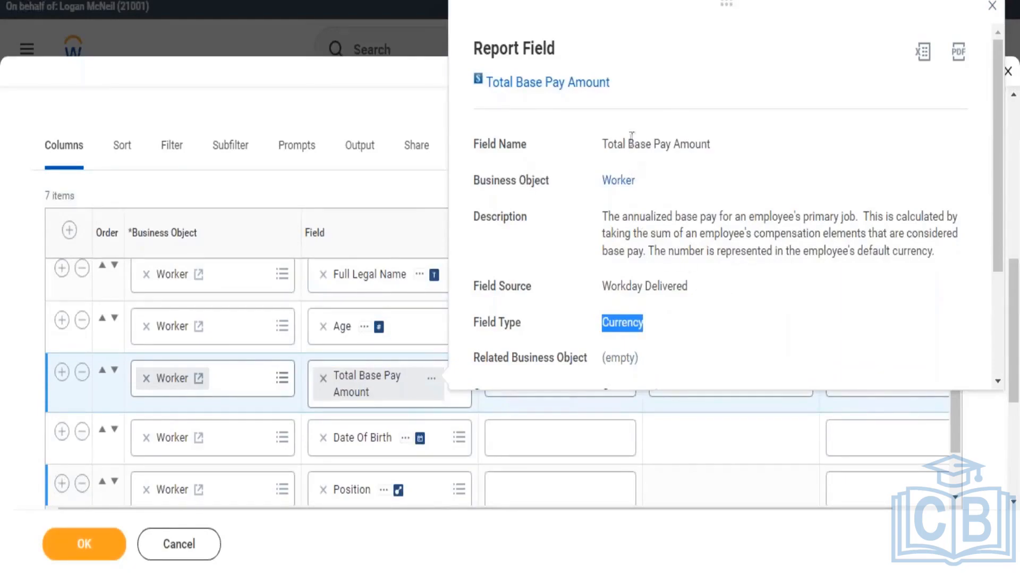
left_click_drag(623, 146, 676, 154)
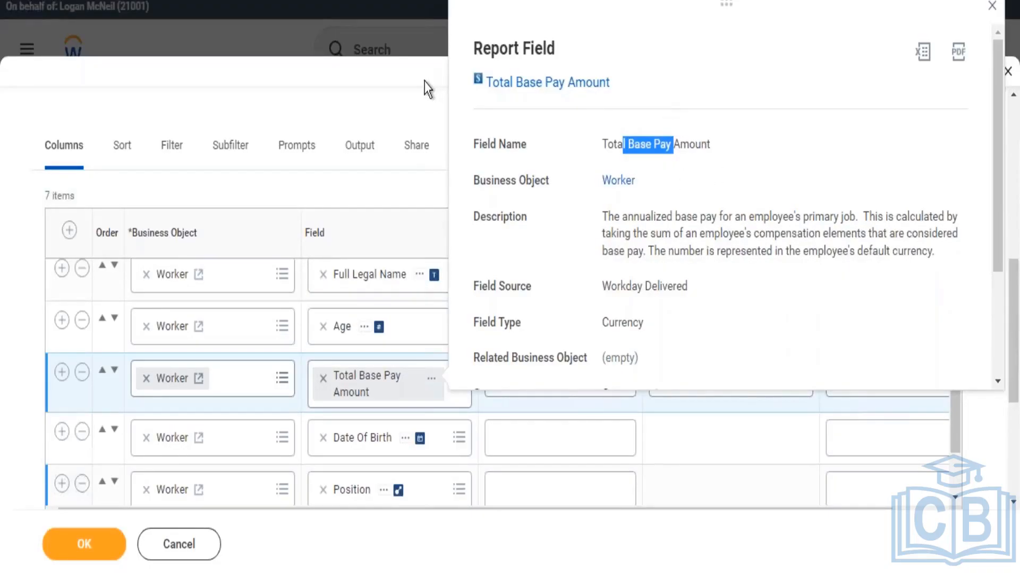
left_click(361, 325)
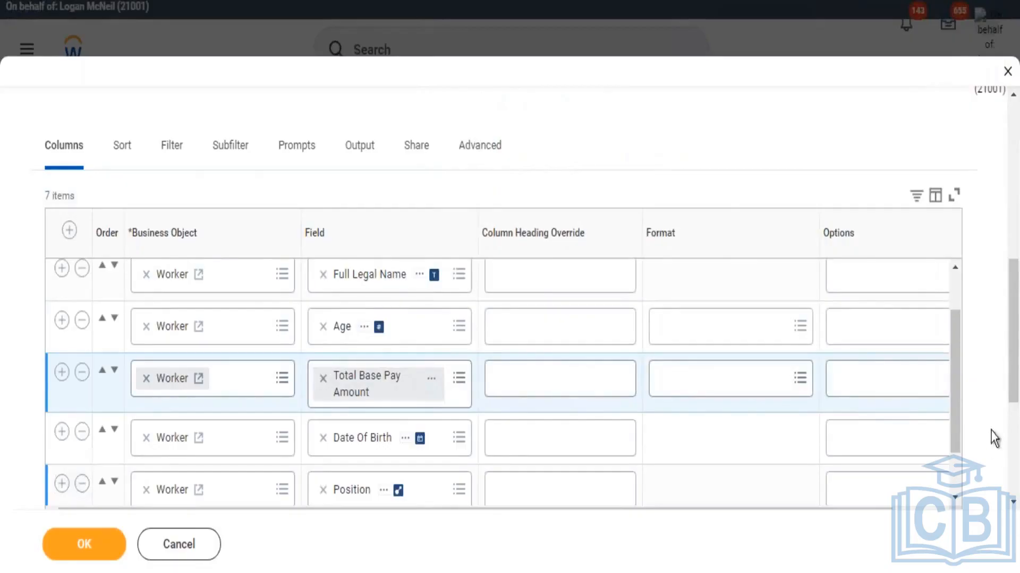
Search the Total Base Pay Amount column's options for "curre" and enable Show Currency Symbol.
scroll(1016, 445, "down", 3)
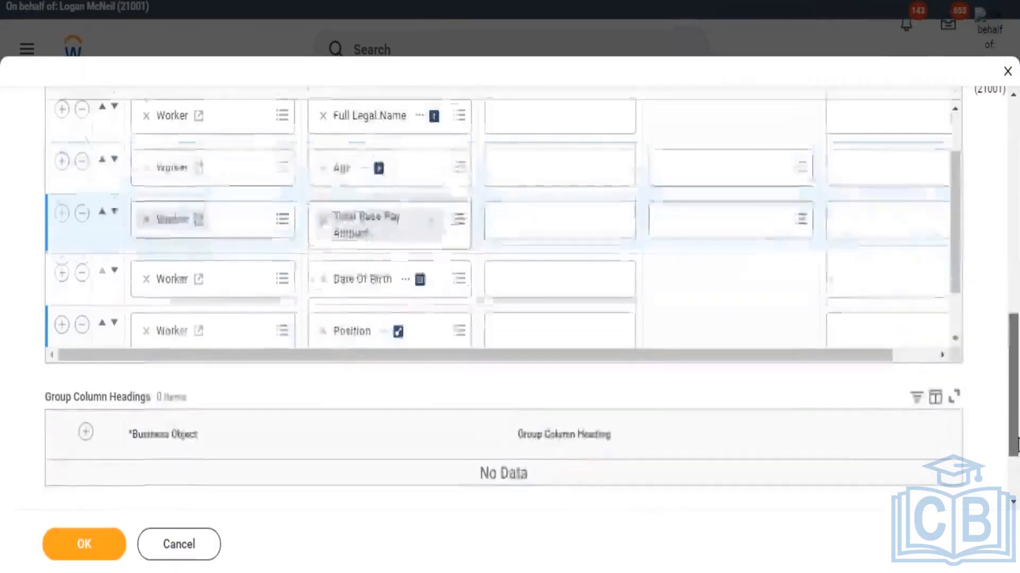
scroll(1016, 445, "up", 1)
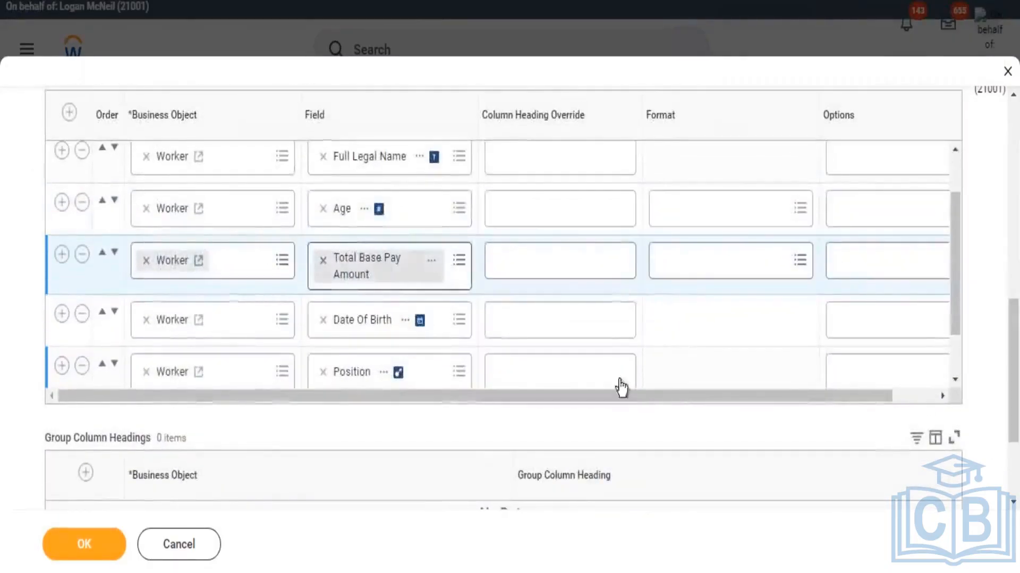
left_click_drag(639, 398, 764, 406)
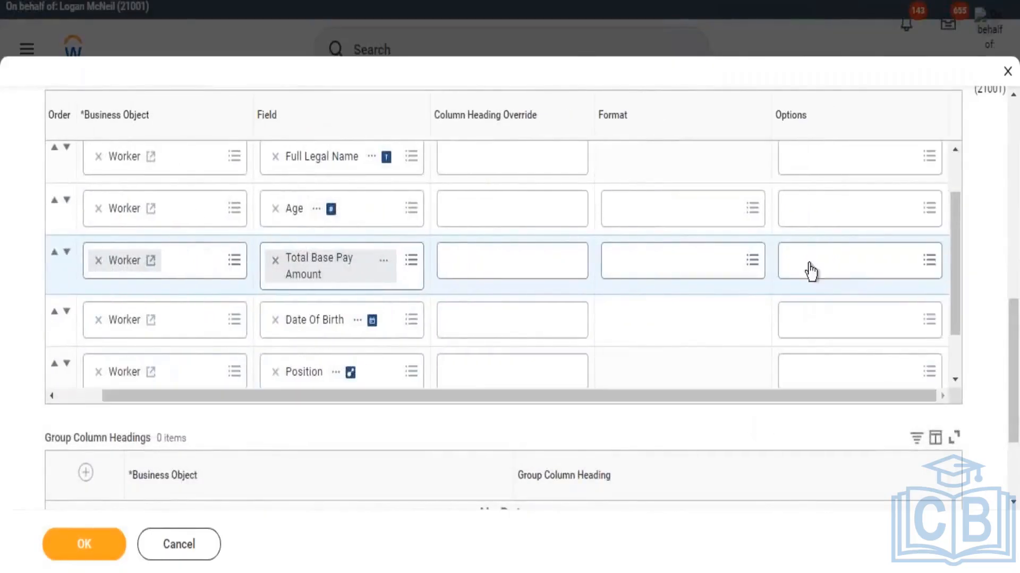
left_click(811, 265)
type("curre")
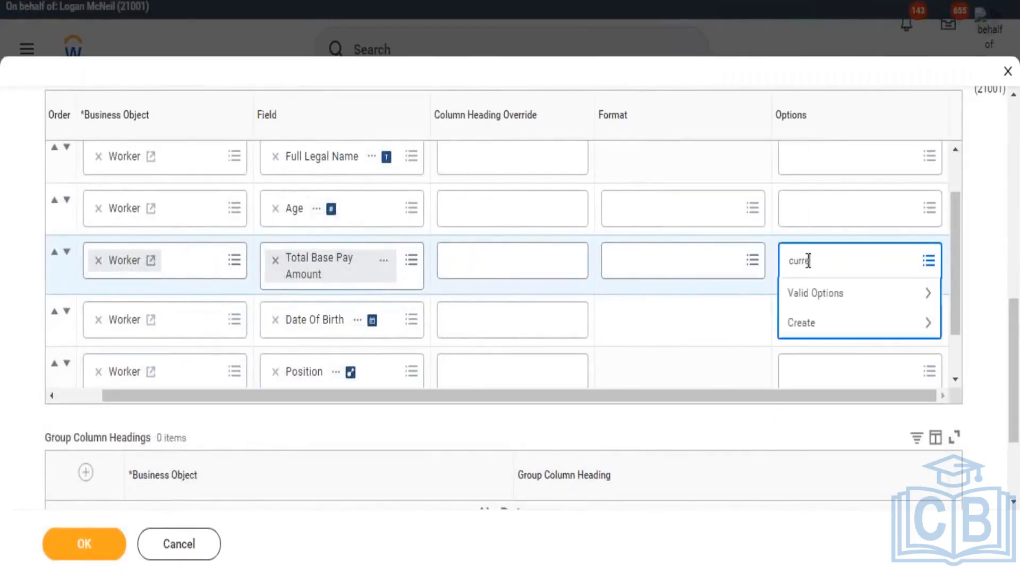
key("Return")
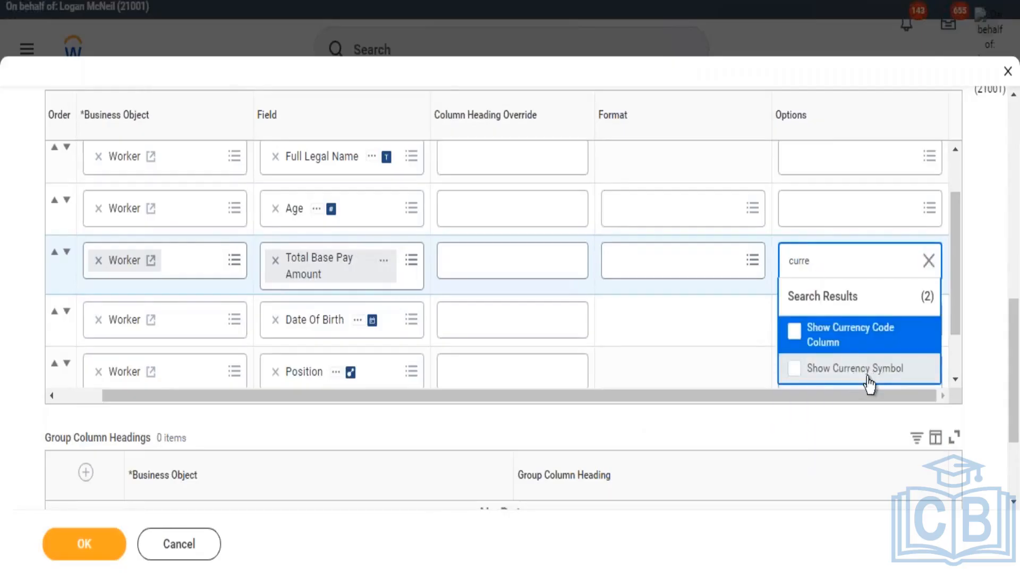
left_click(801, 372)
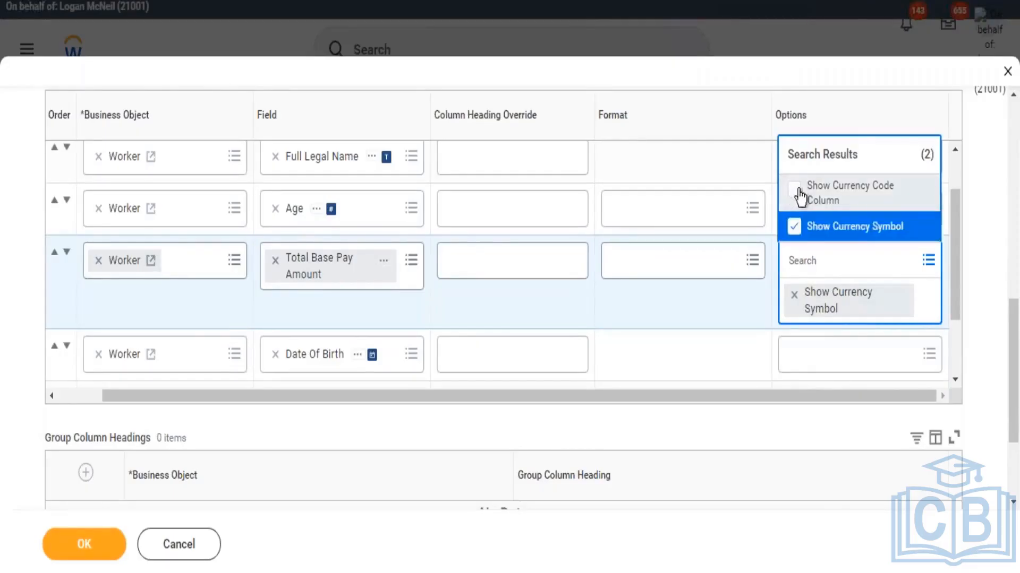
Enable Show Currency Code Column in the Total Base Pay Amount column's options.
left_click(818, 199)
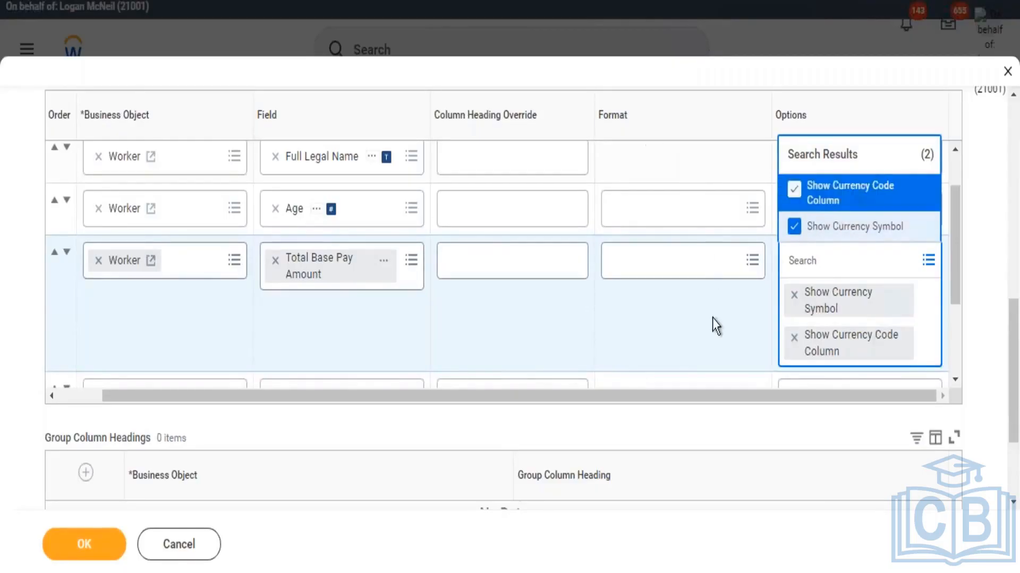
scroll(698, 326, "down", 1)
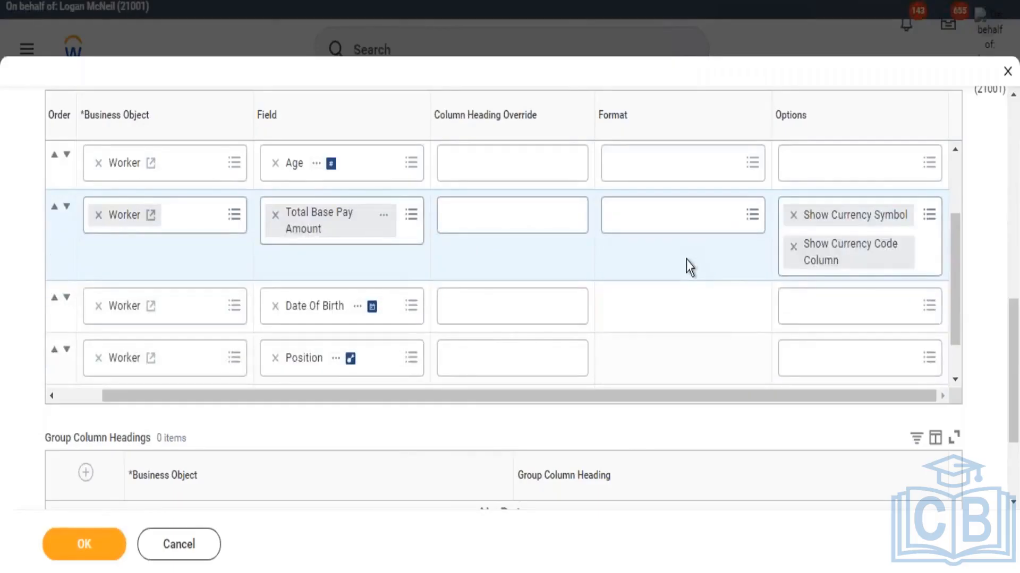
scroll(321, 275, "up", 2)
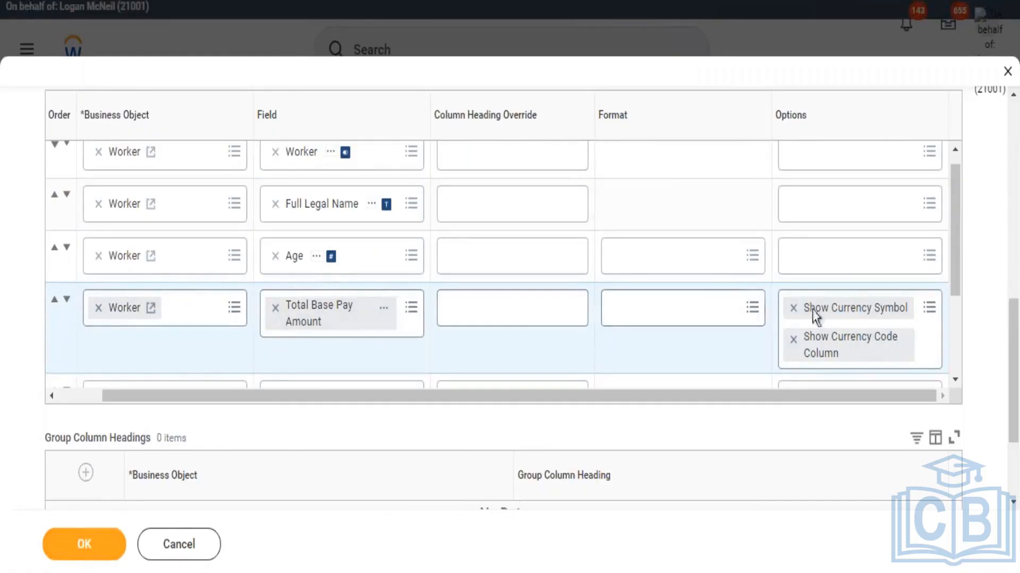
Search the Age column's options for "curr" to check whether currency options are offered.
left_click(832, 265)
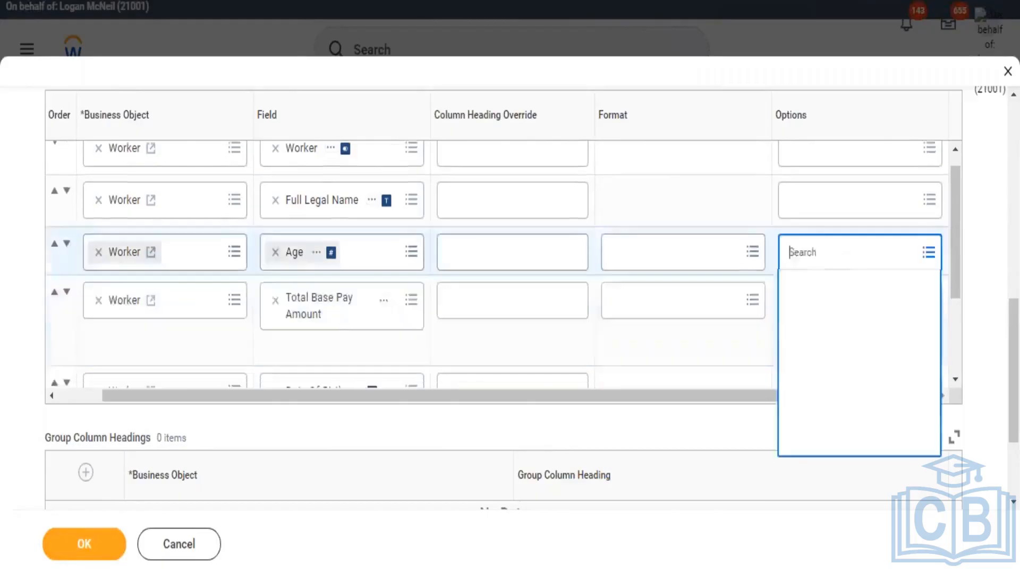
type("curr")
key("Return")
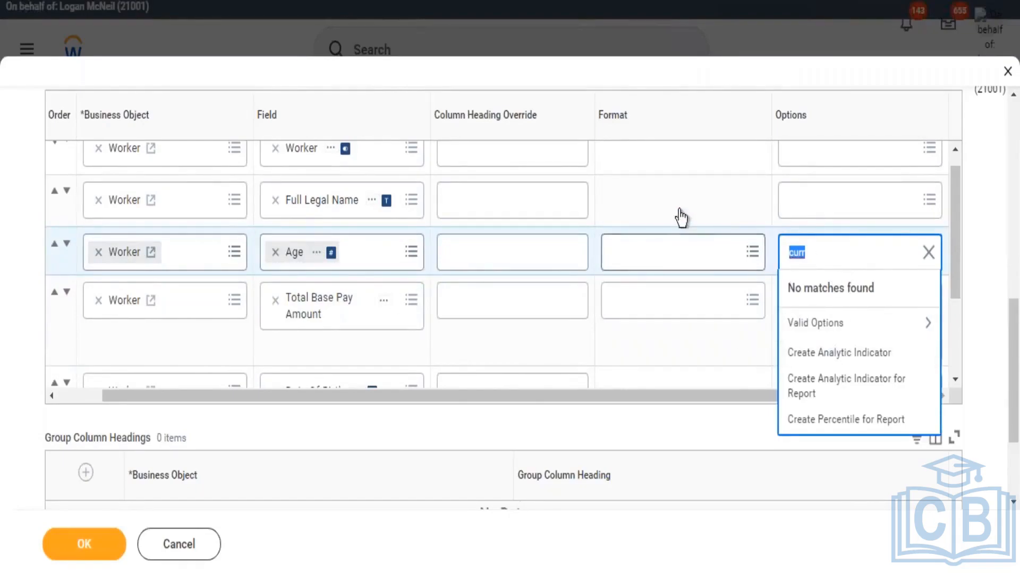
left_click(828, 224)
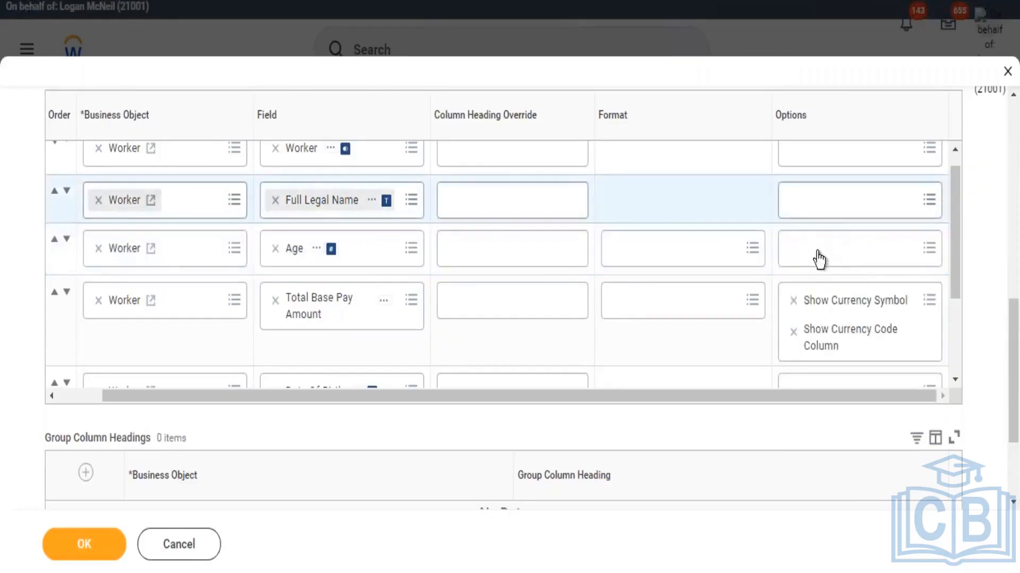
Save the report definition and run the report with the worker type prompts left blank.
left_click(92, 547)
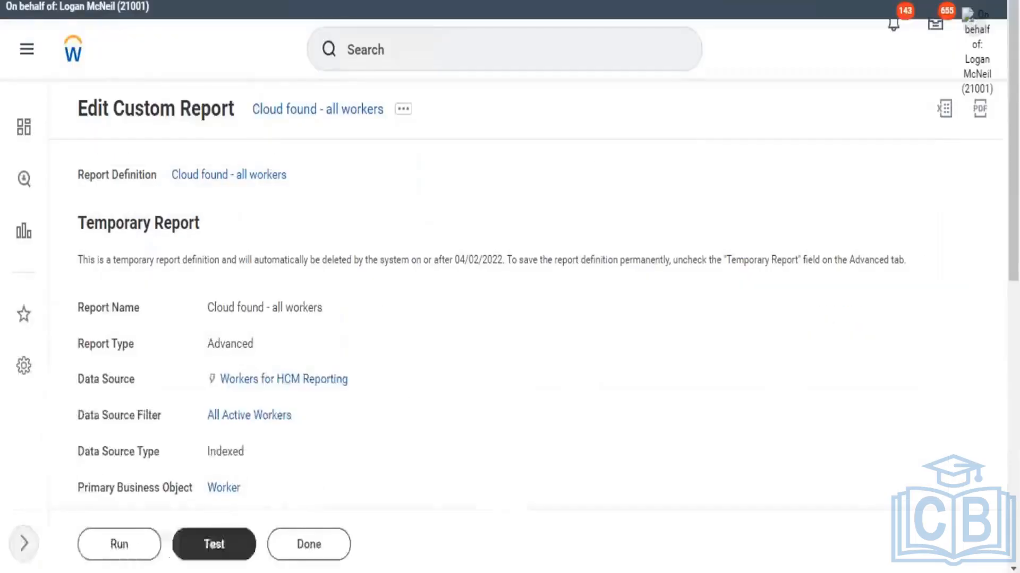
left_click(119, 544)
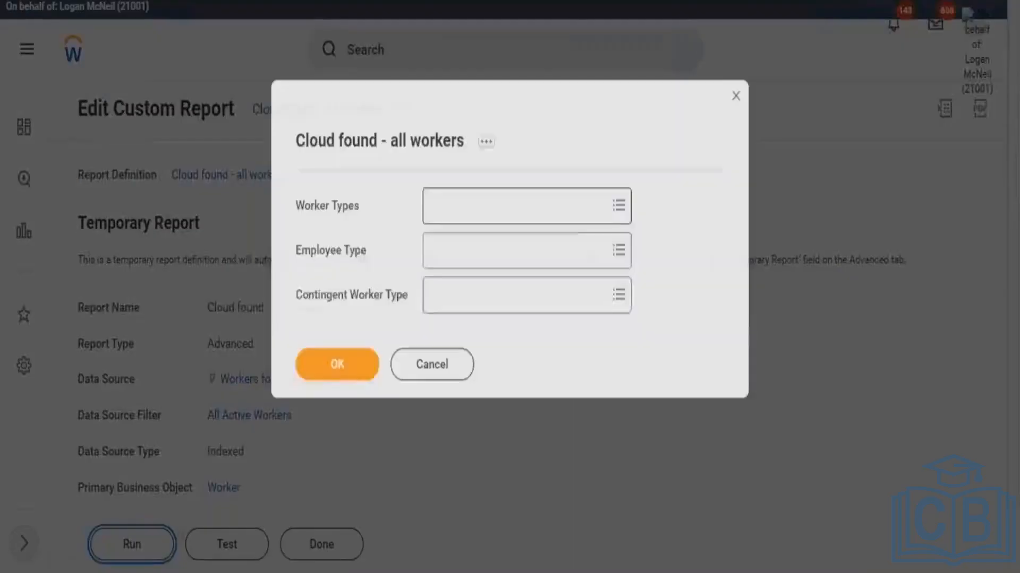
left_click(311, 372)
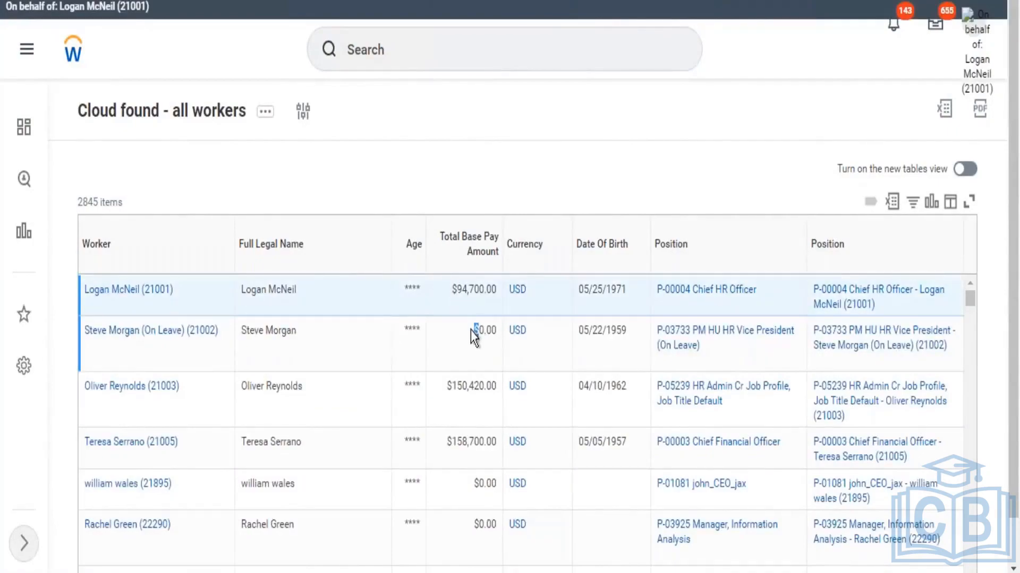
Examine the currency symbols in Total Base Pay Amount and the codes in the Currency column across the report rows.
double_click(447, 385)
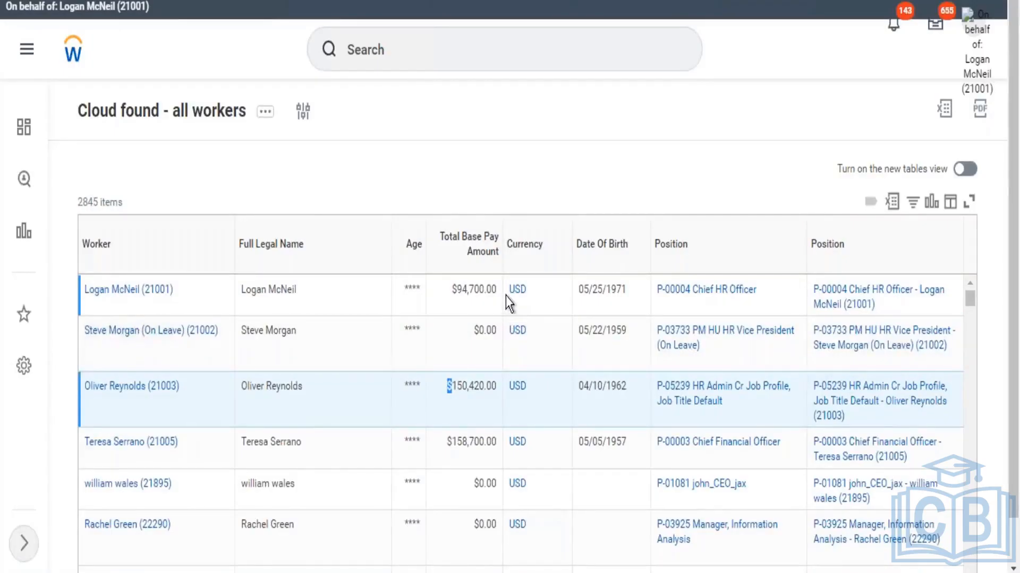
left_click_drag(506, 295, 531, 303)
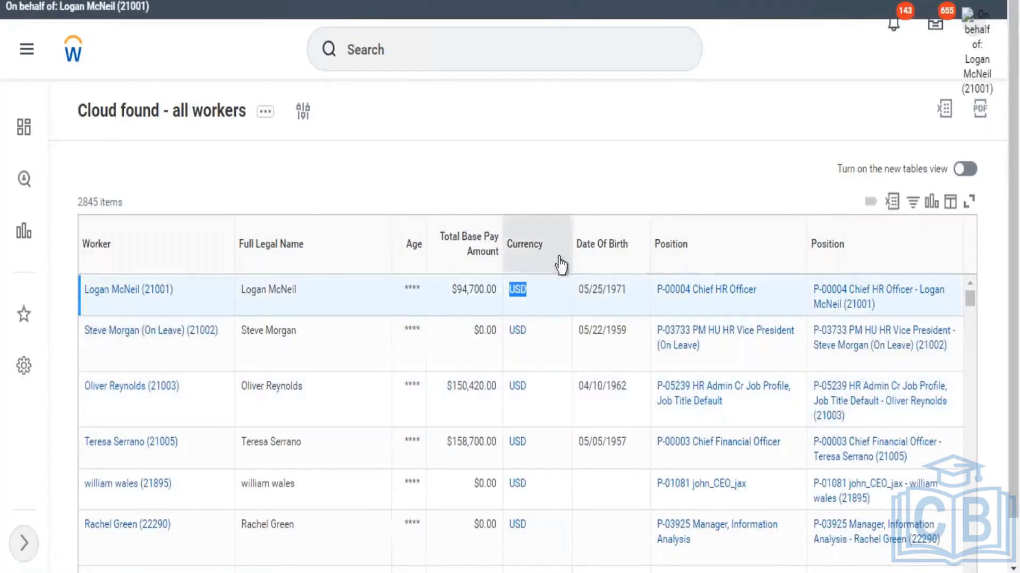
scroll(550, 361, "down", 3)
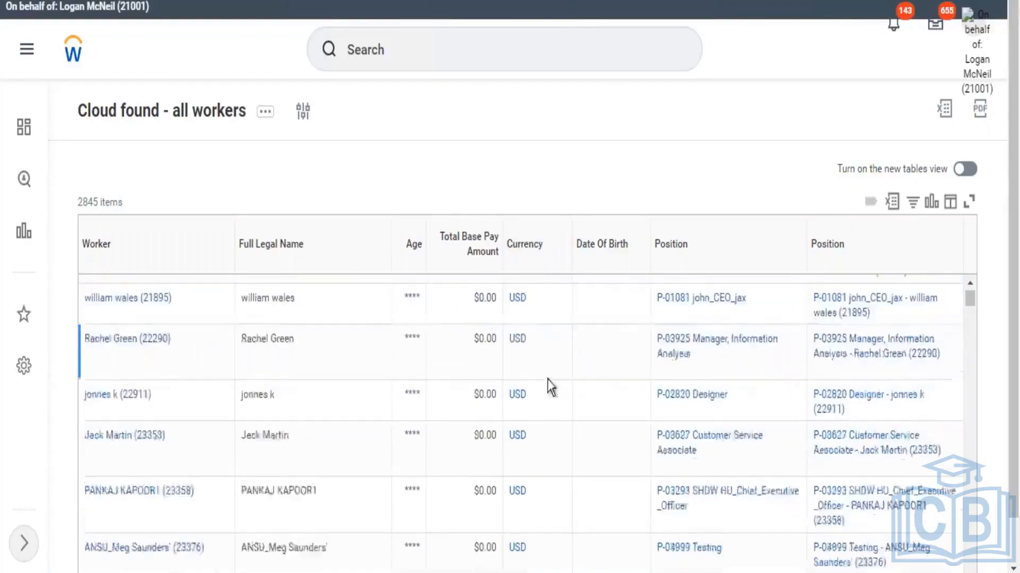
scroll(551, 386, "down", 10)
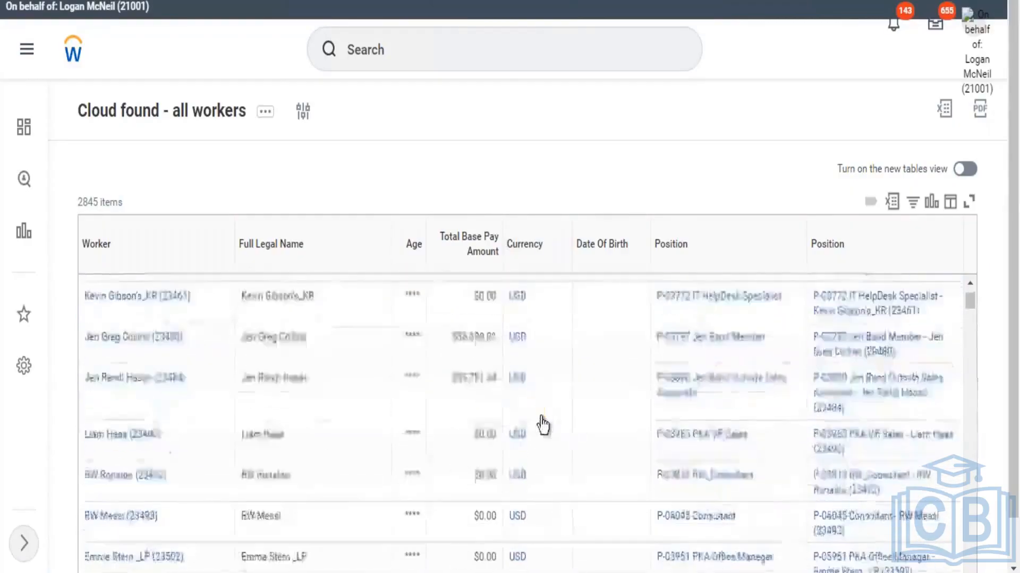
scroll(542, 424, "down", 3)
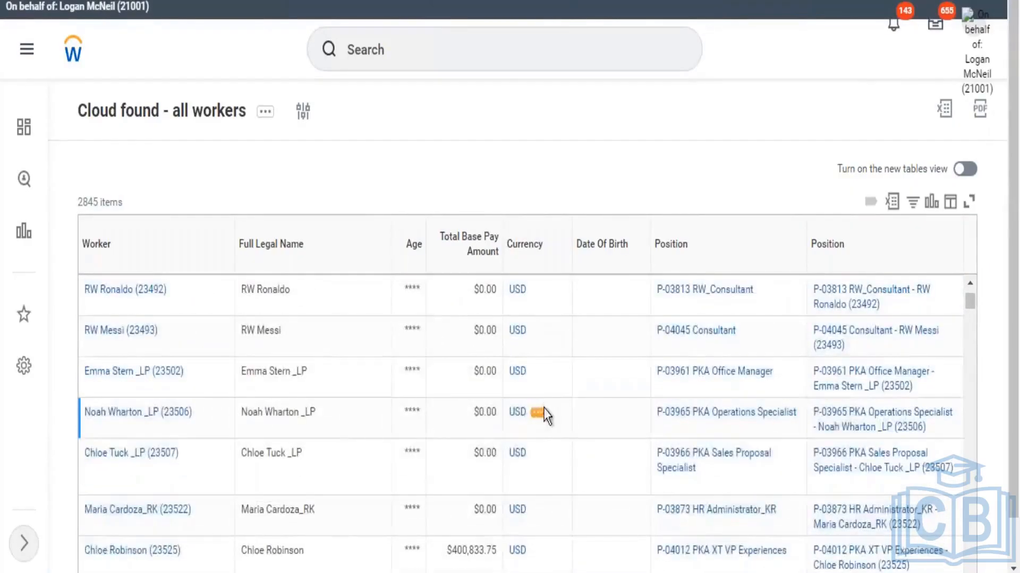
scroll(544, 419, "down", 3)
scroll(547, 416, "down", 1)
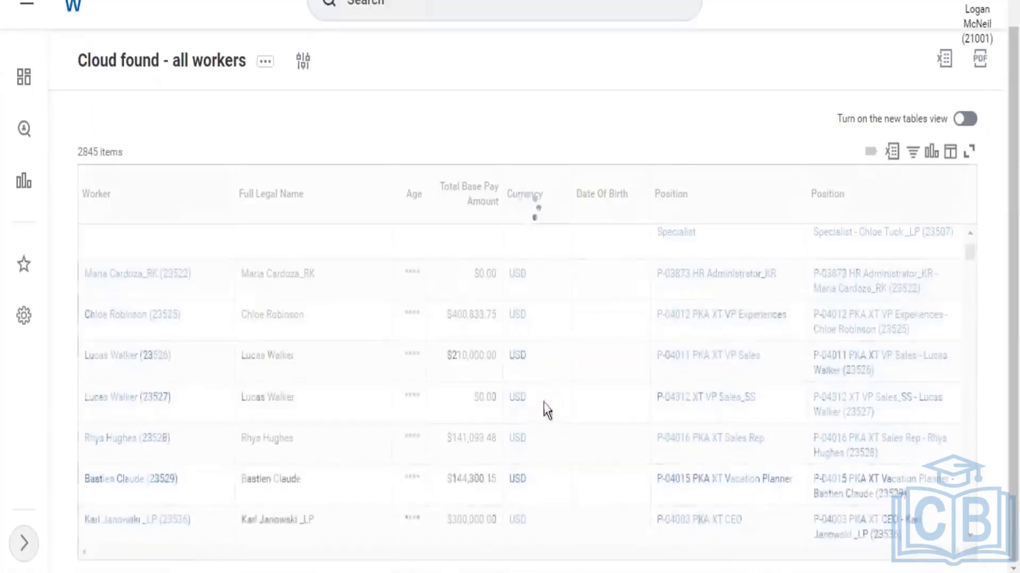
scroll(526, 404, "down", 5)
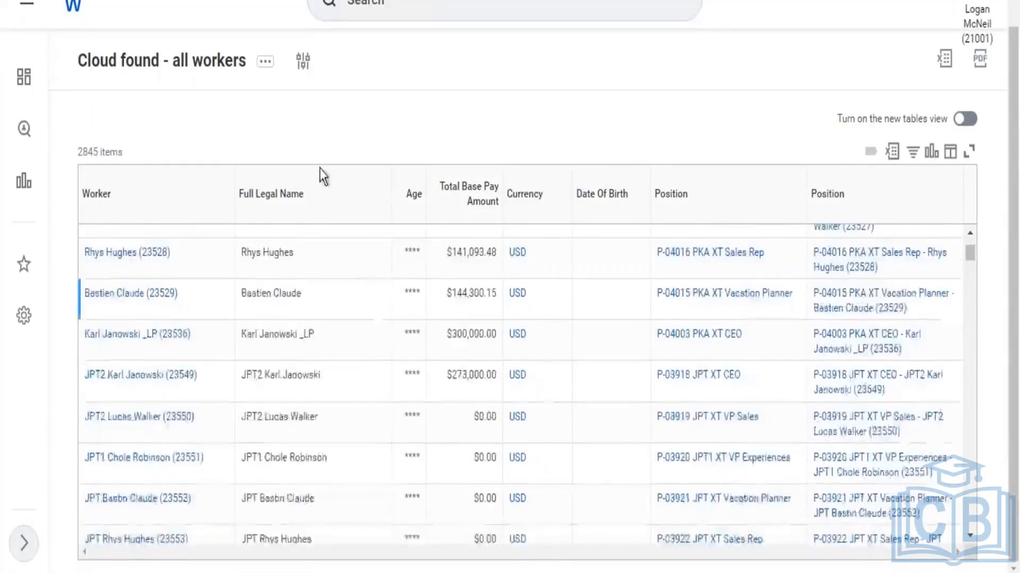
scroll(324, 181, "up", 1)
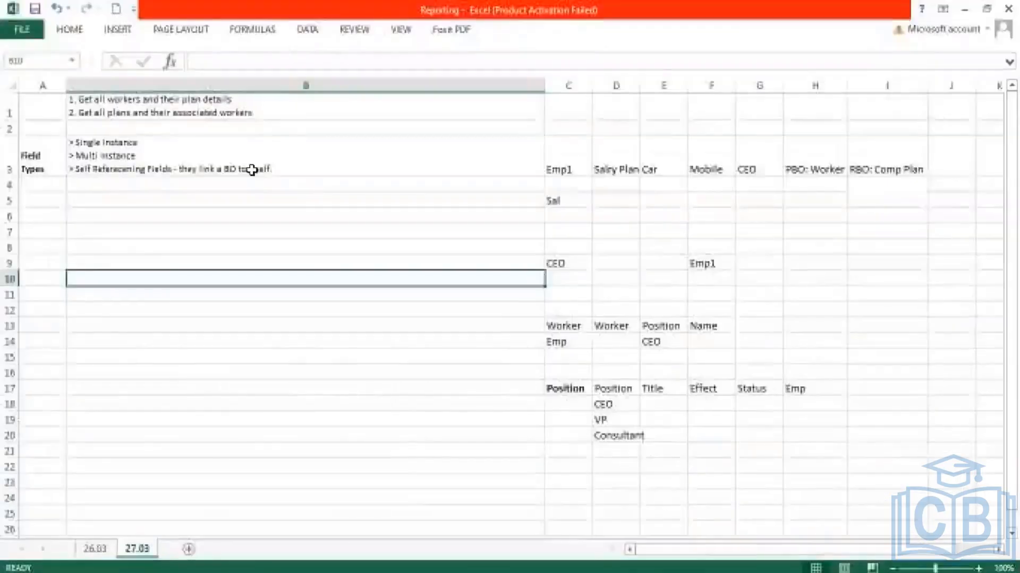
Switch to the Reporting workbook in Excel and append the line "> Numeric" to the Field Types list in B3.
double_click(305, 166)
key("alt+Return")
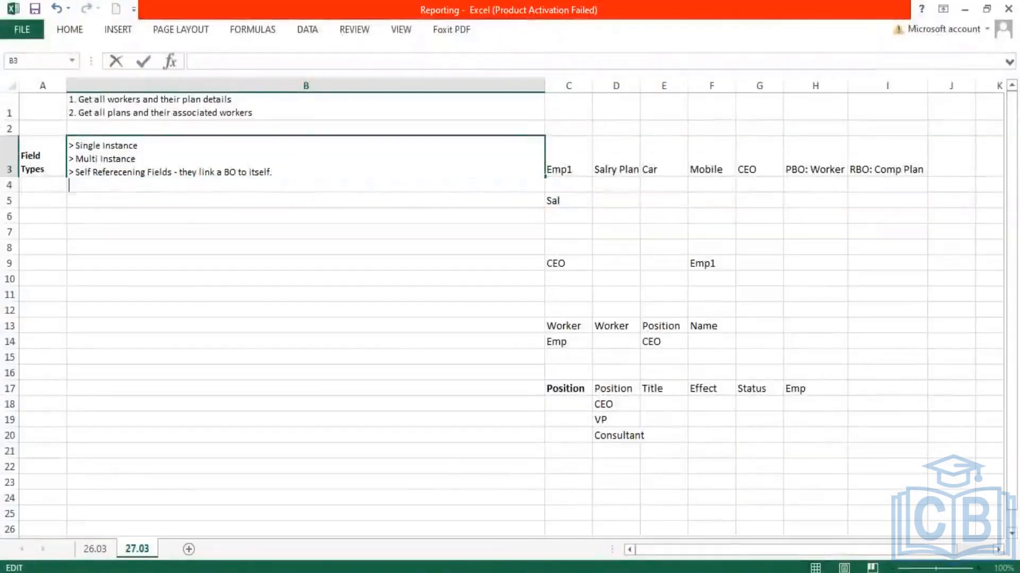
type("Numeric")
key("alt+Return")
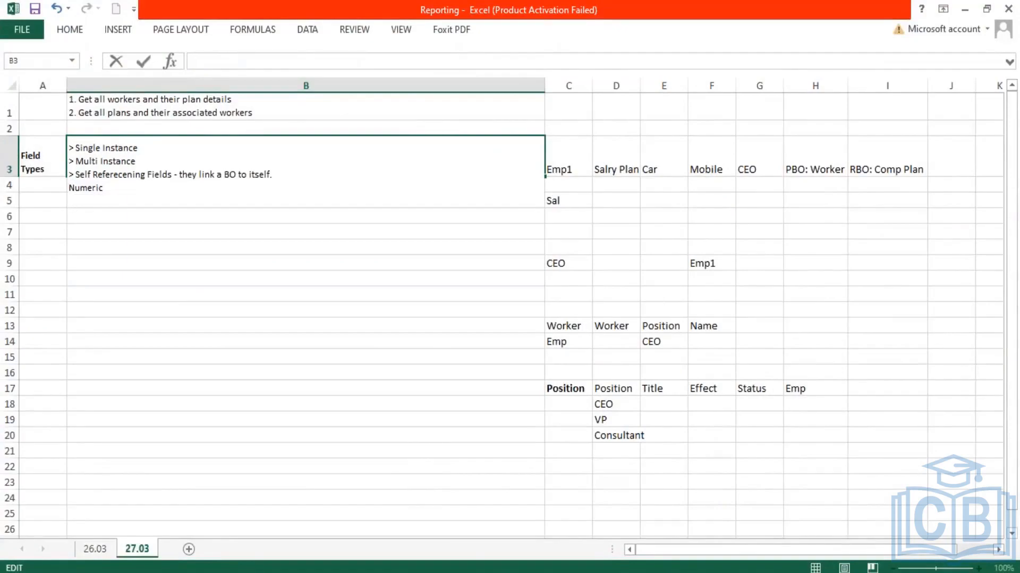
key("Up")
type(">")
Add the lines "> Currency - Number + Currency Code" and "> Date" below Numeric in cell B3.
key("Down")
type("> Curre")
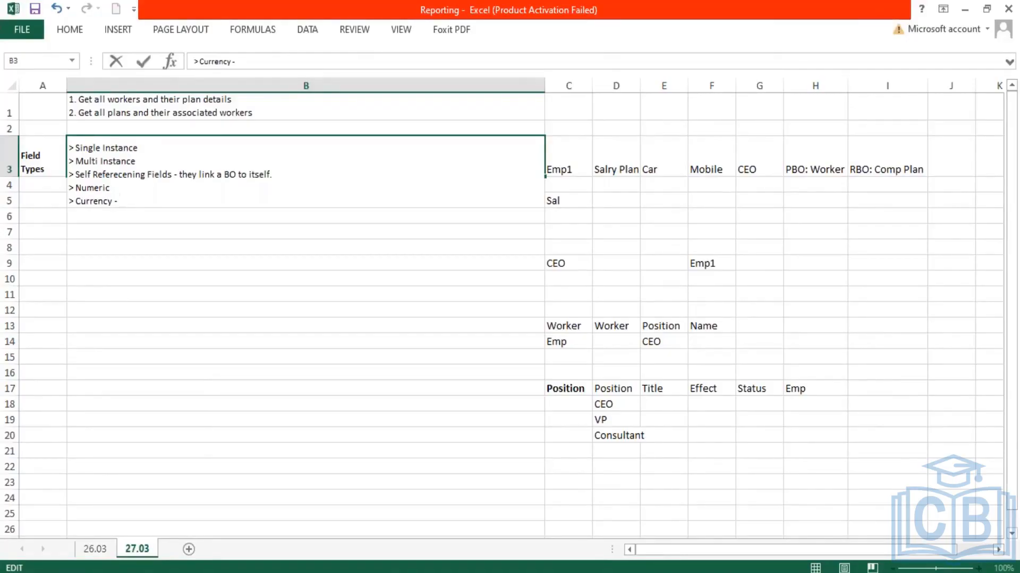
type("Number + Cur")
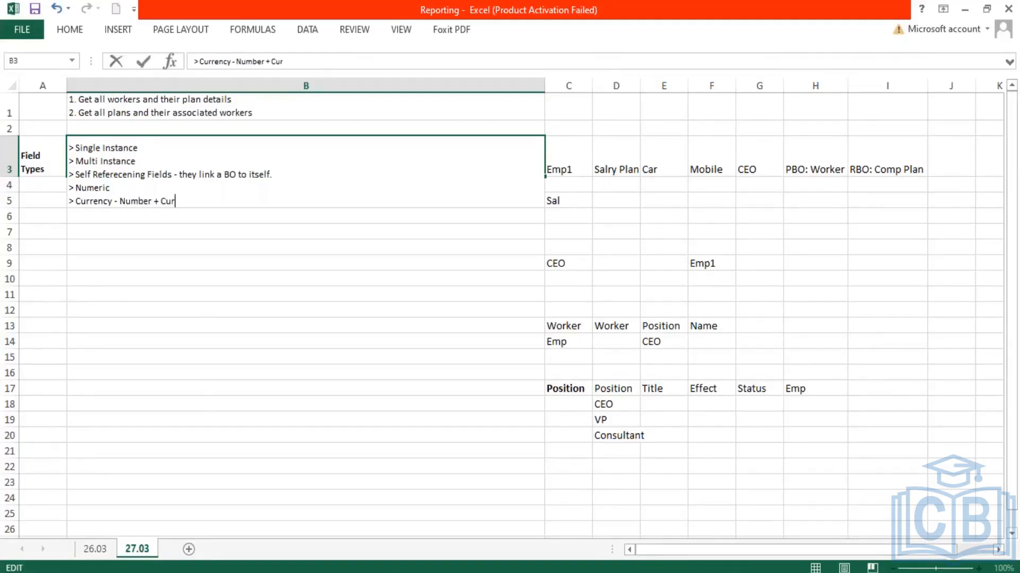
type("rency Code")
key("alt+Return")
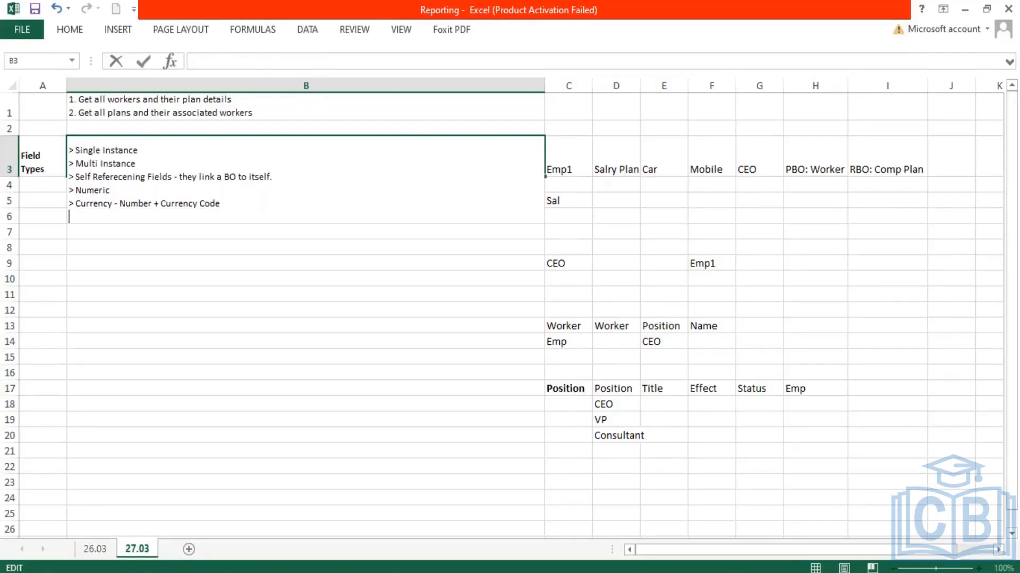
type("> Date")
key("Return")
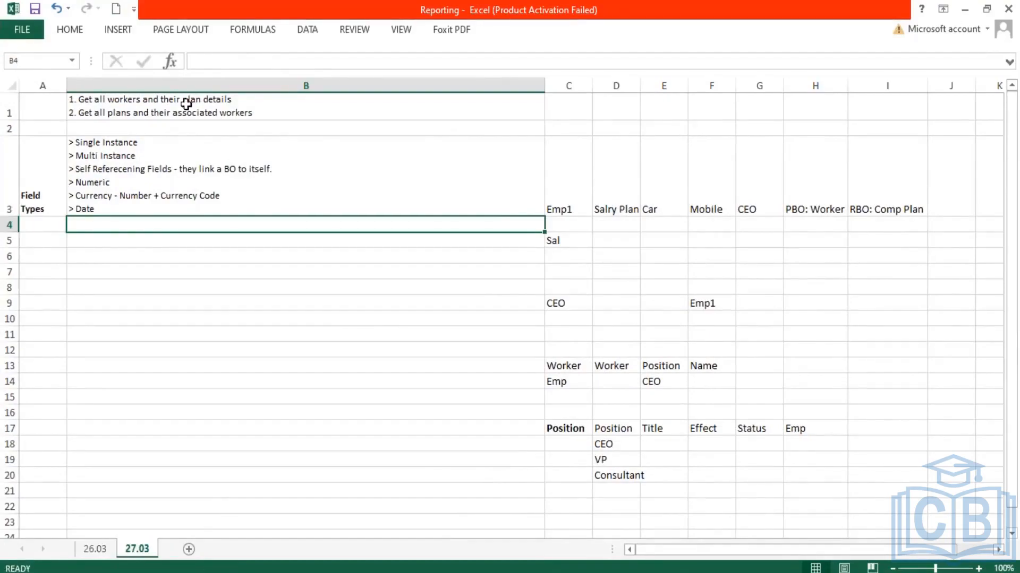
Insert the line ">Text" between the self-referencing fields line and the Numeric line in cell B3.
left_click(285, 165)
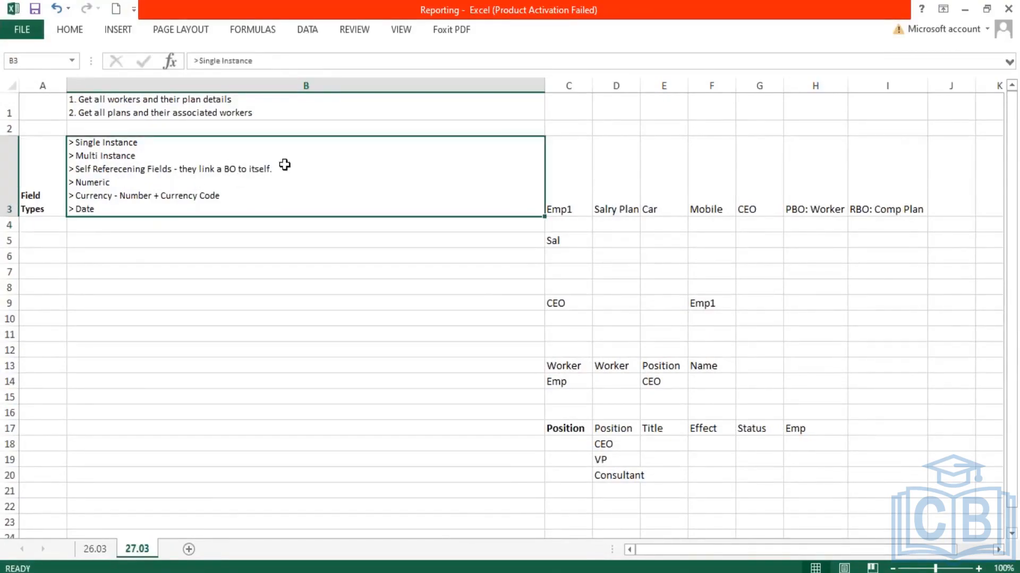
double_click(357, 194)
key("alt+Return")
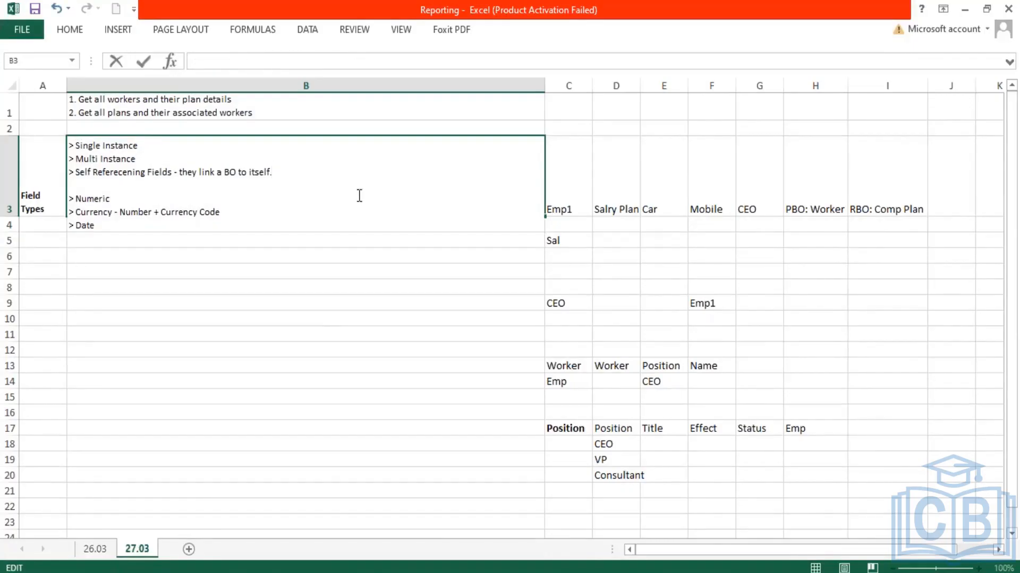
type(">Text")
key("Return")
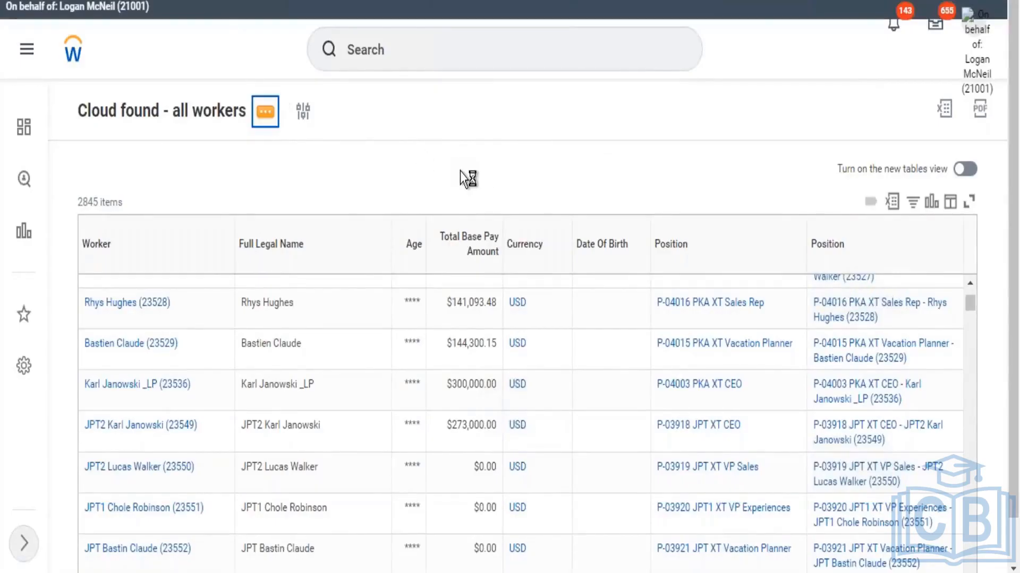
Switch back to Workday, test the Cloud found - all workers report with blank prompts, and review the test output rows.
mouse_move(316, 162)
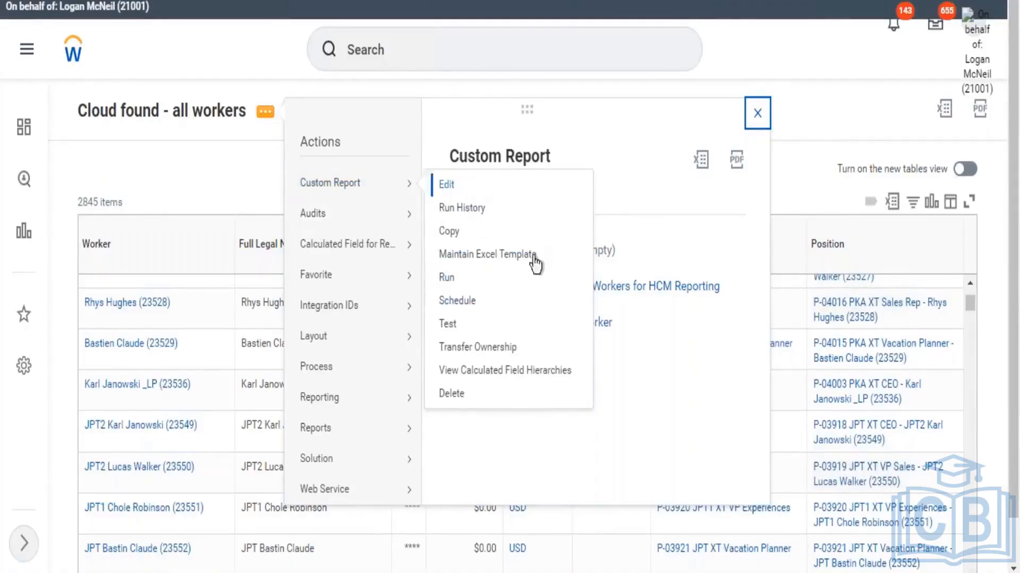
left_click(455, 327)
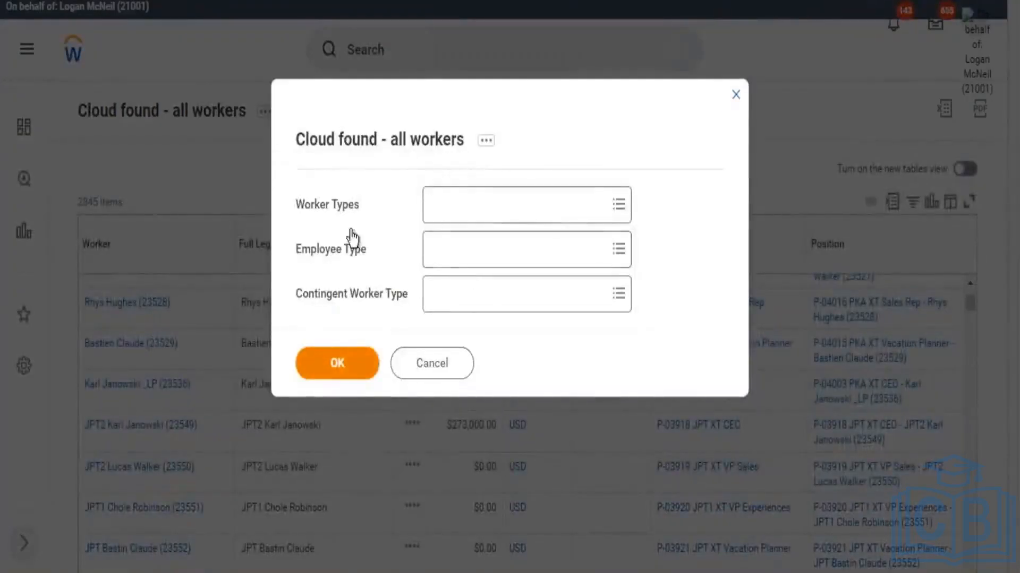
left_click(375, 376)
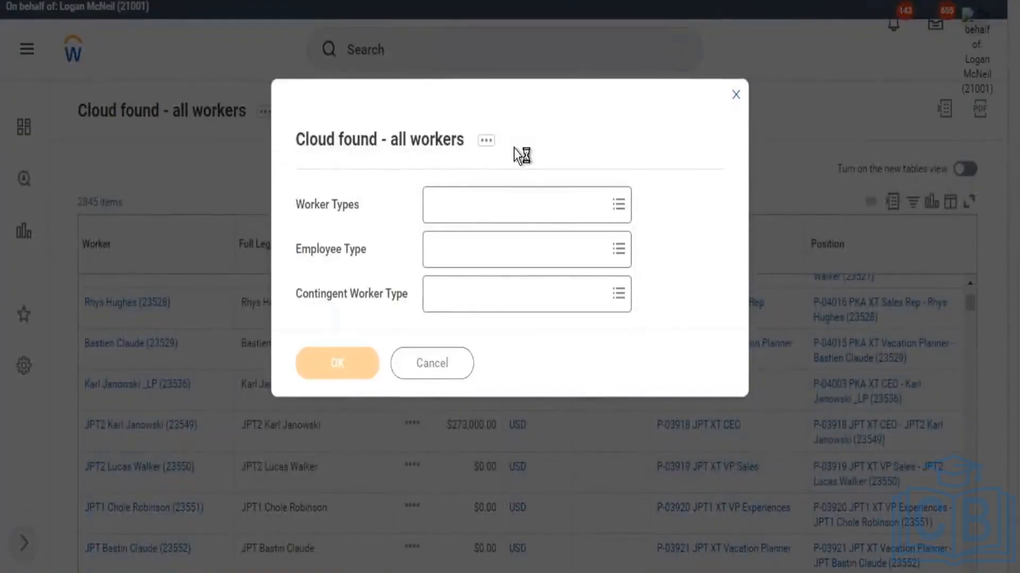
scroll(353, 335, "down", 1)
scroll(639, 399, "down", 5)
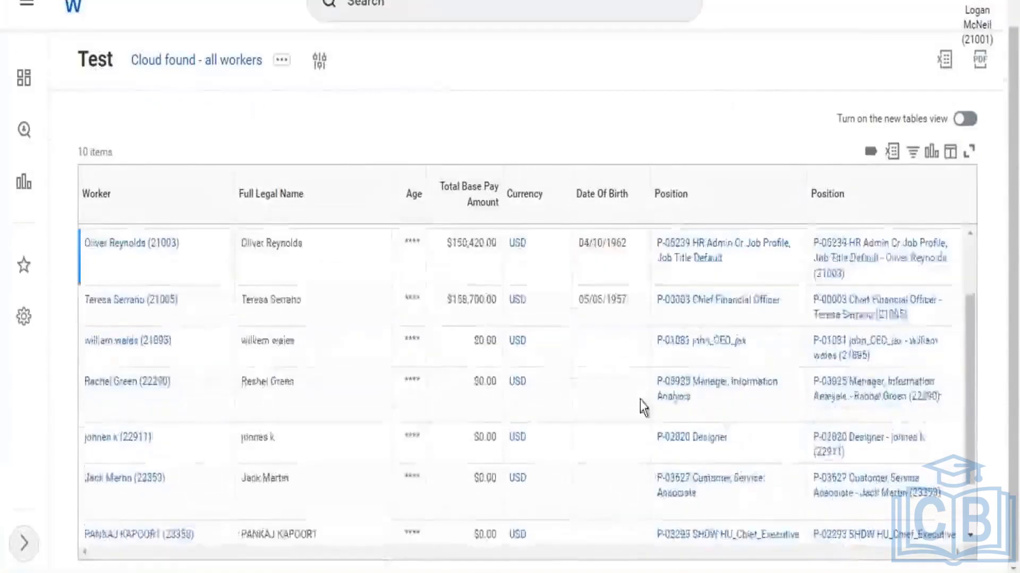
scroll(646, 389, "up", 5)
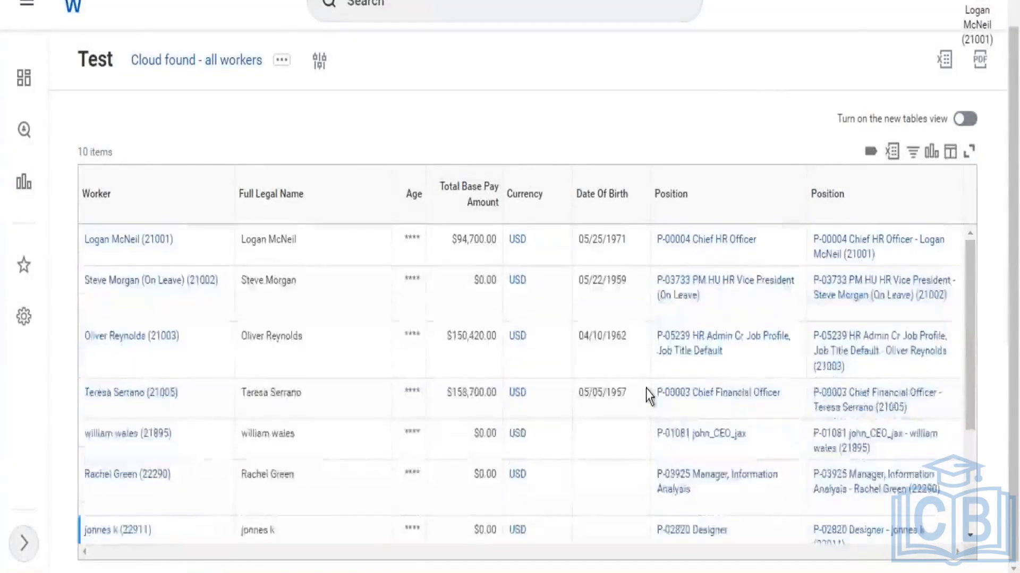
scroll(646, 389, "down", 3)
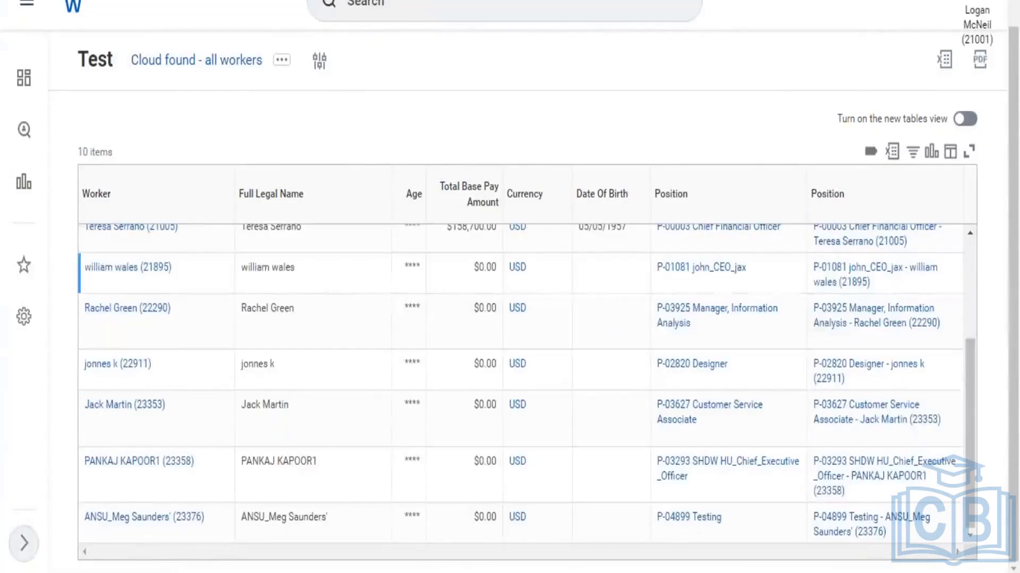
left_click_drag(115, 63, 63, 60)
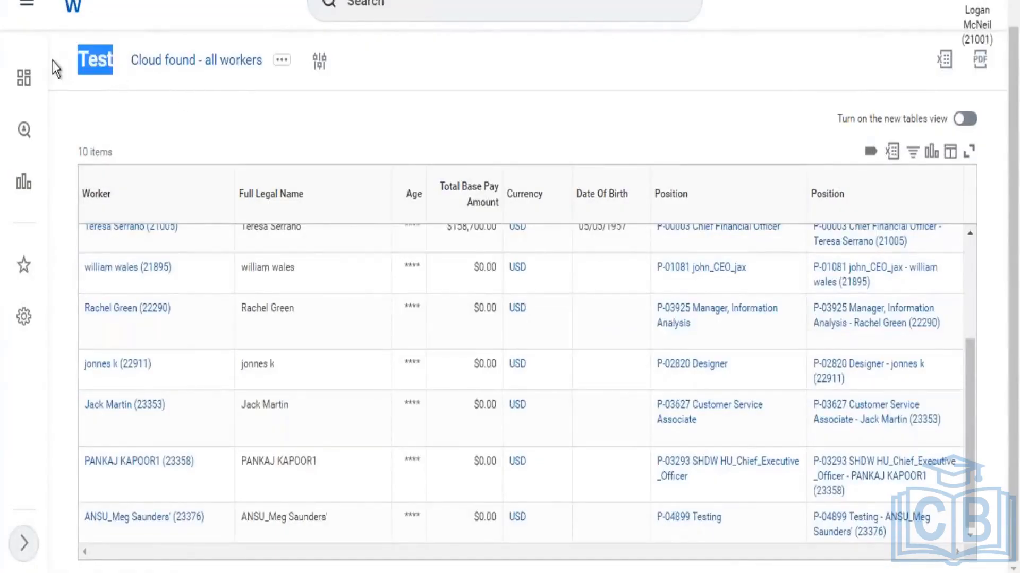
Reopen the Cloud found - all workers definition for editing from the test output.
left_click(281, 60)
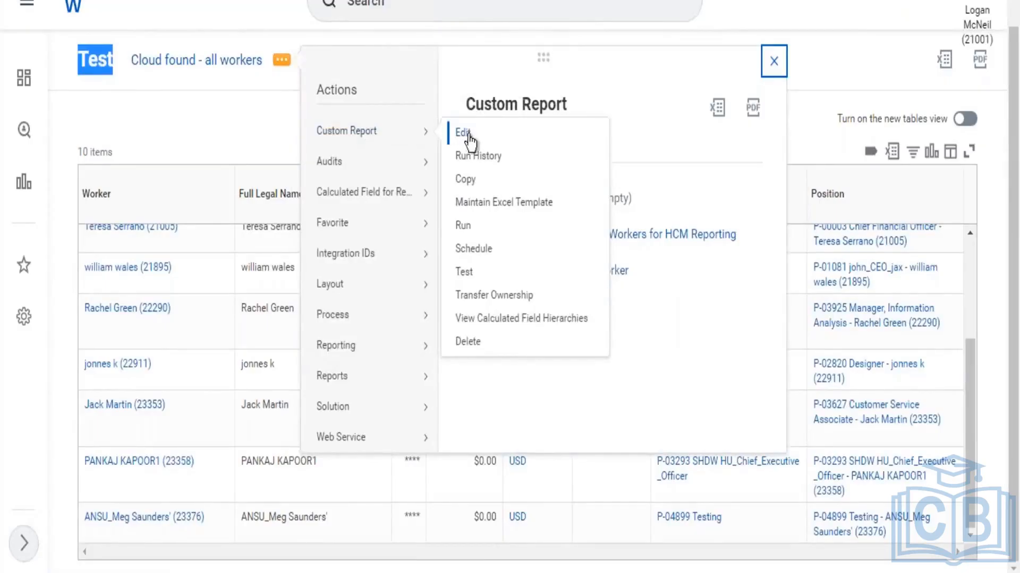
left_click(470, 135)
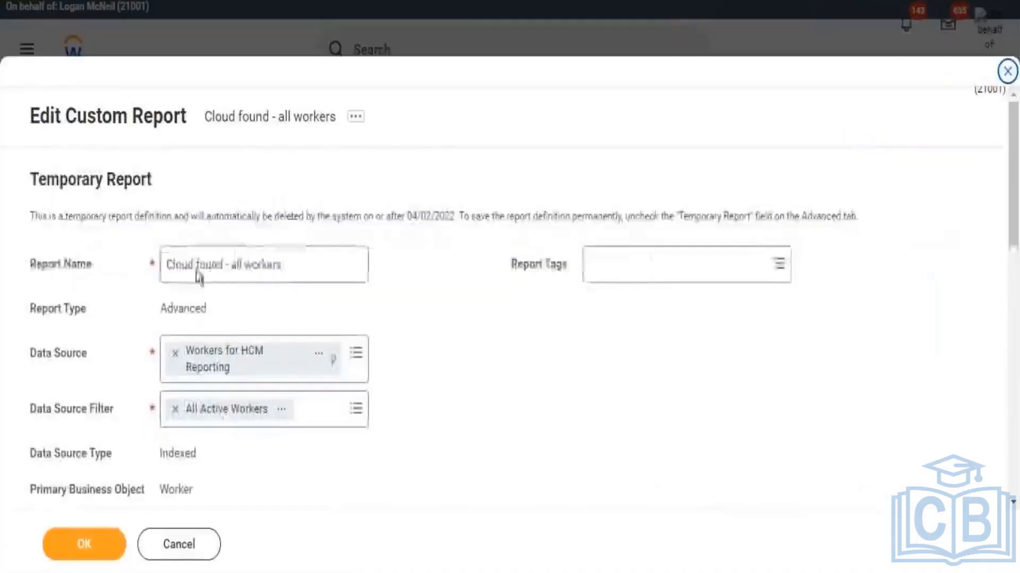
Replace the report's Workers for HCM Reporting data source with All Retirees and read the new source's description.
scroll(109, 330, "down", 4)
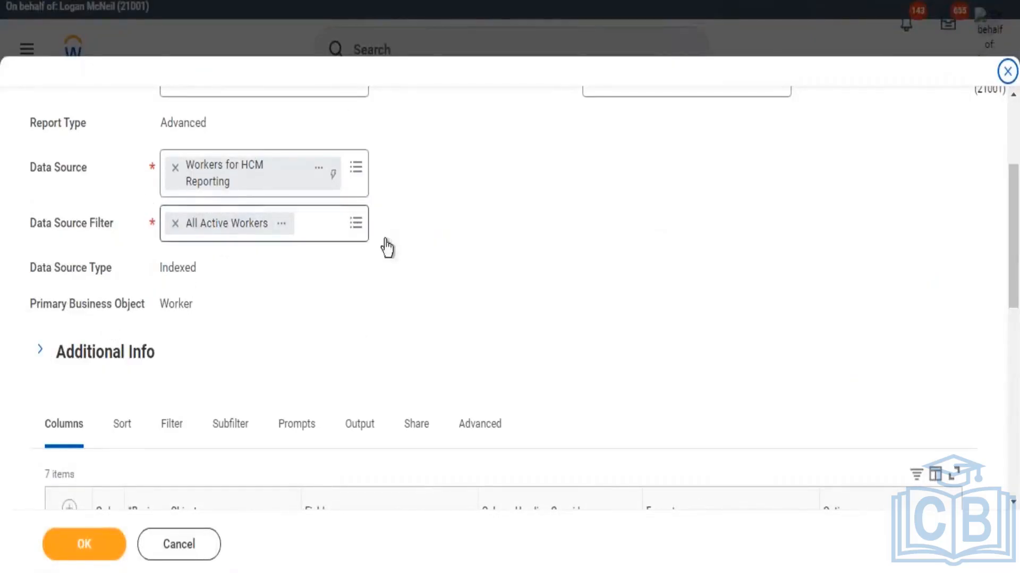
left_click(356, 224)
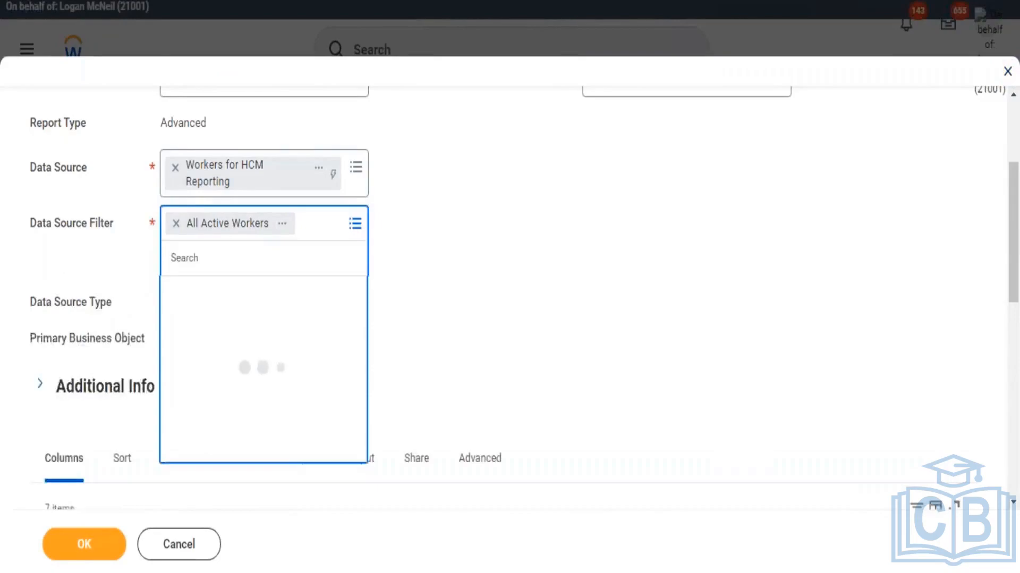
left_click(222, 182)
left_click(175, 167)
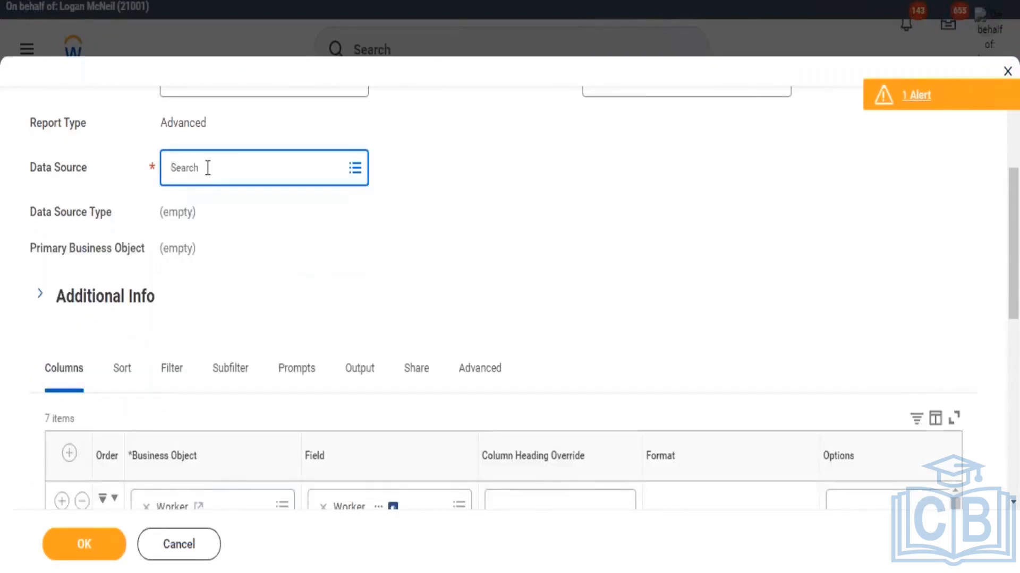
left_click(208, 168)
type("all")
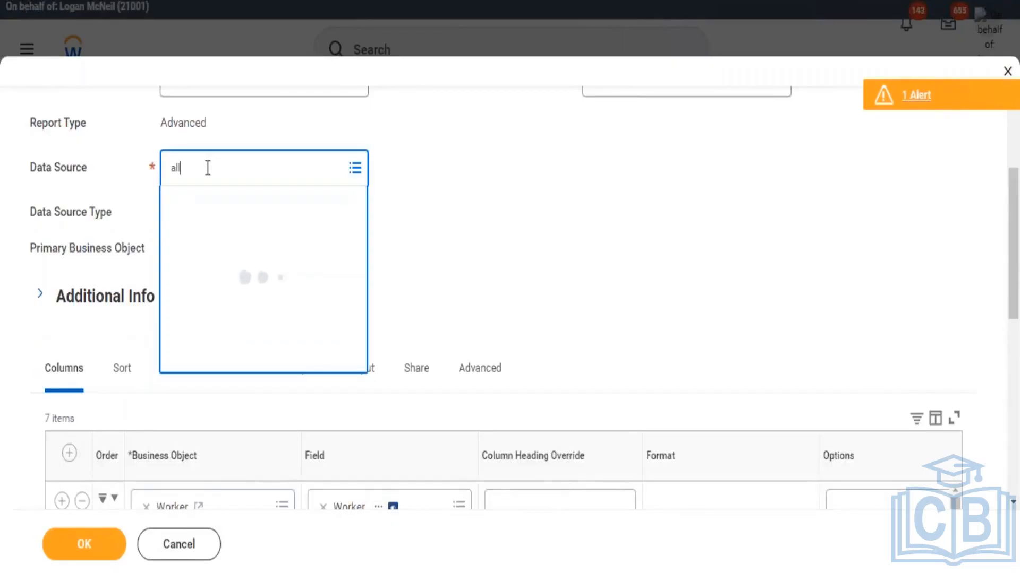
type(" t")
type("e")
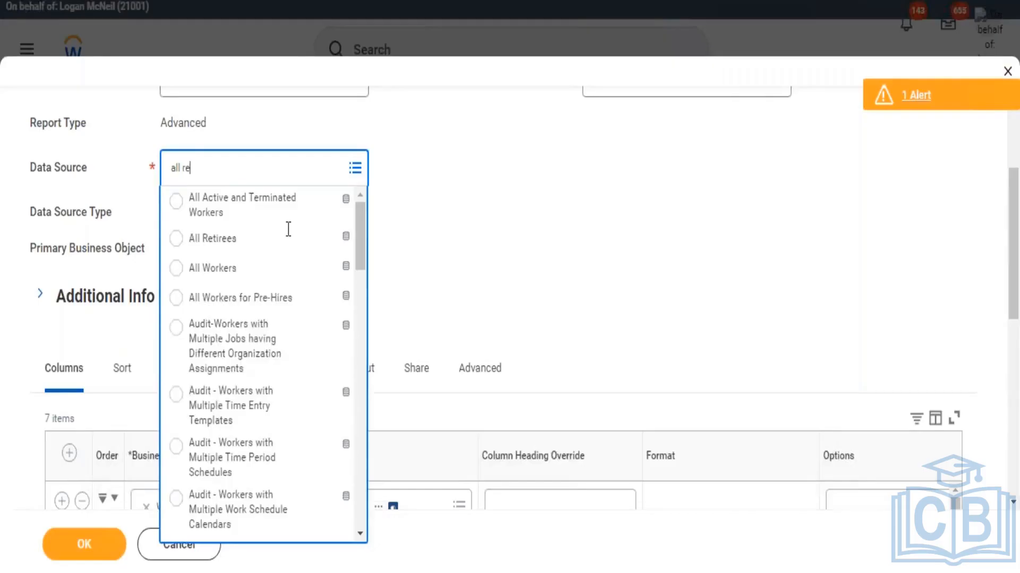
key("Return")
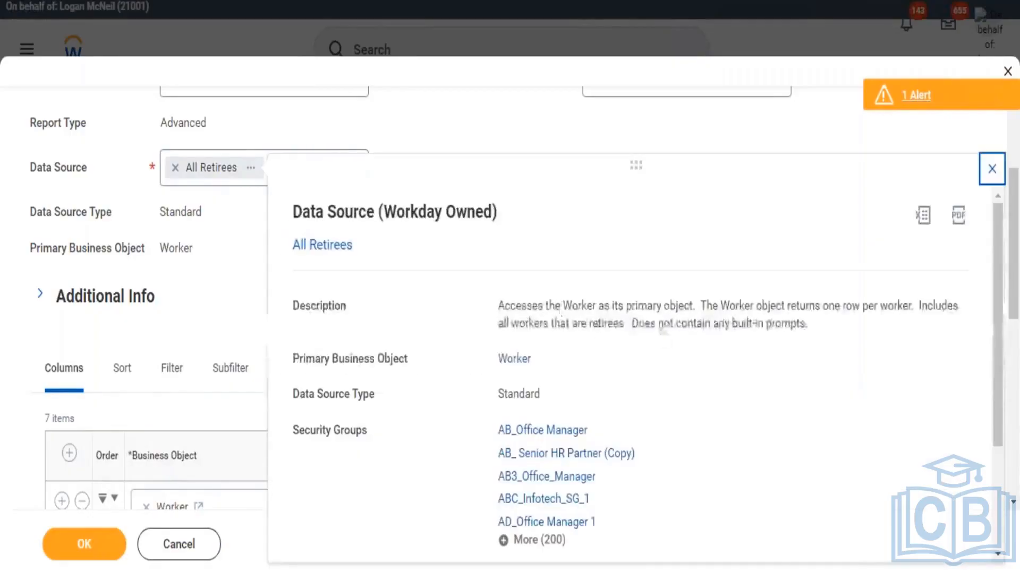
left_click_drag(629, 324, 574, 325)
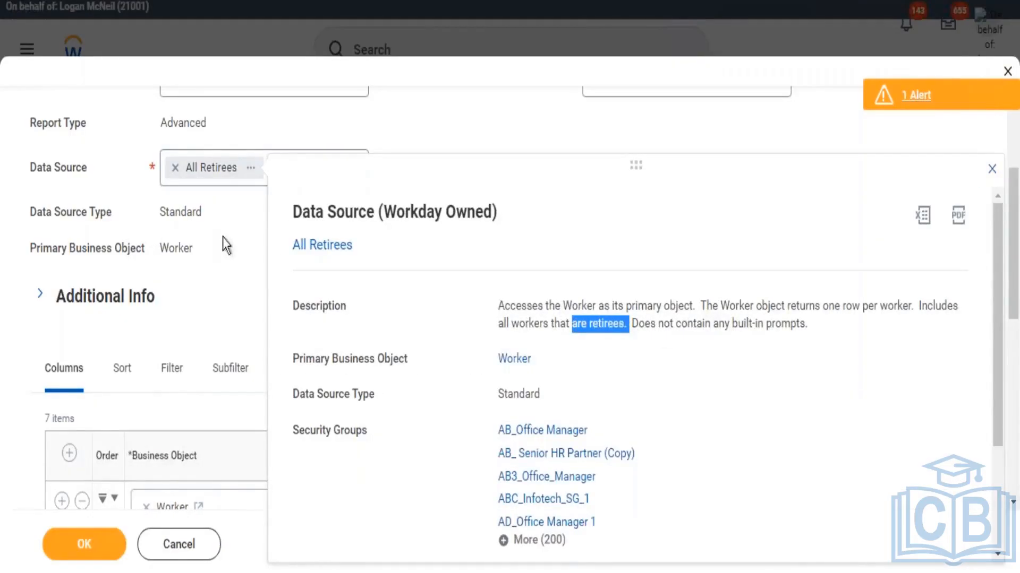
left_click(228, 404)
Save the definition with its existing columns and run the report to examine the output for All Retirees.
scroll(366, 300, "down", 5)
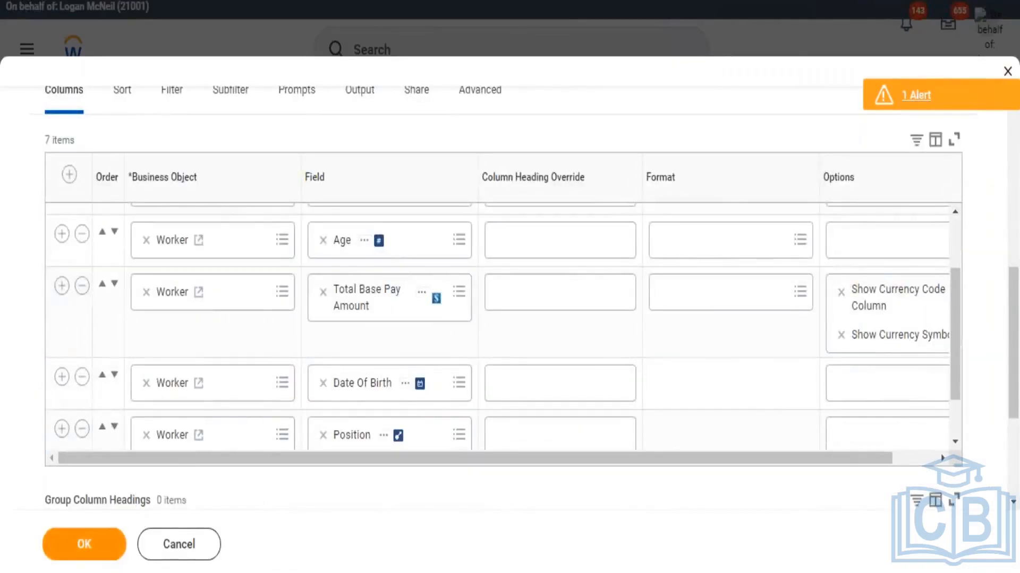
left_click(672, 239)
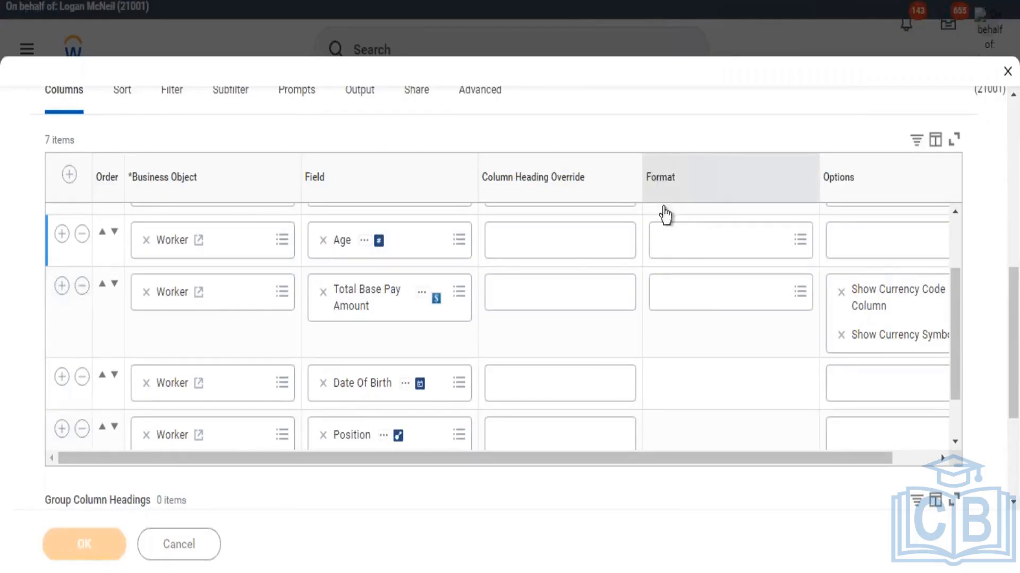
left_click(99, 546)
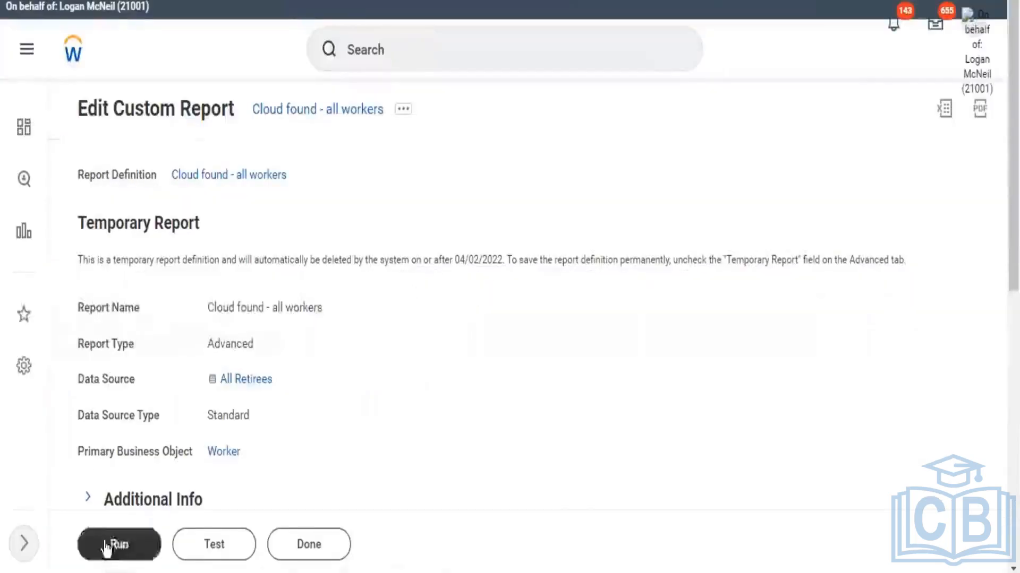
left_click(99, 545)
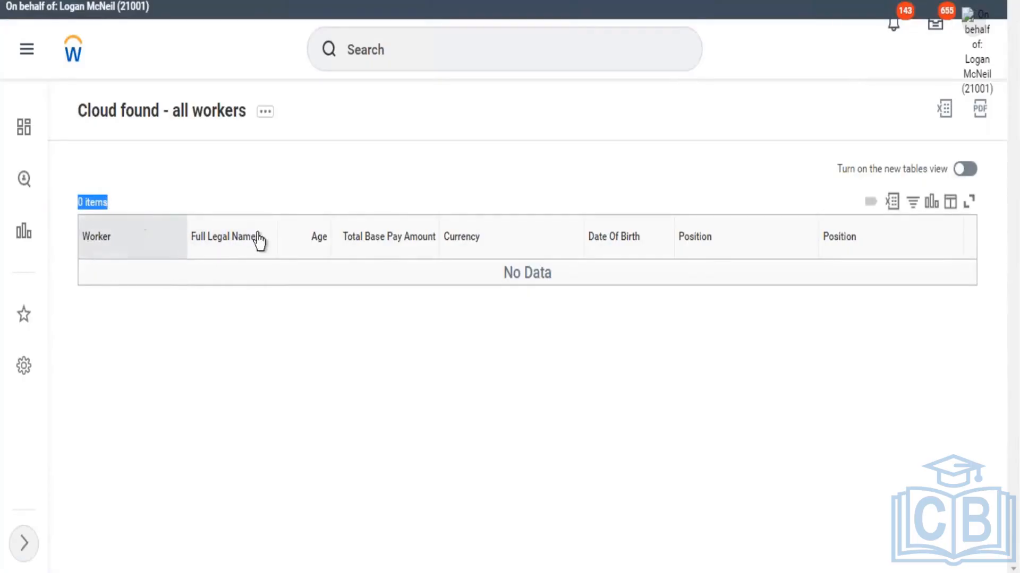
left_click_drag(82, 240, 896, 261)
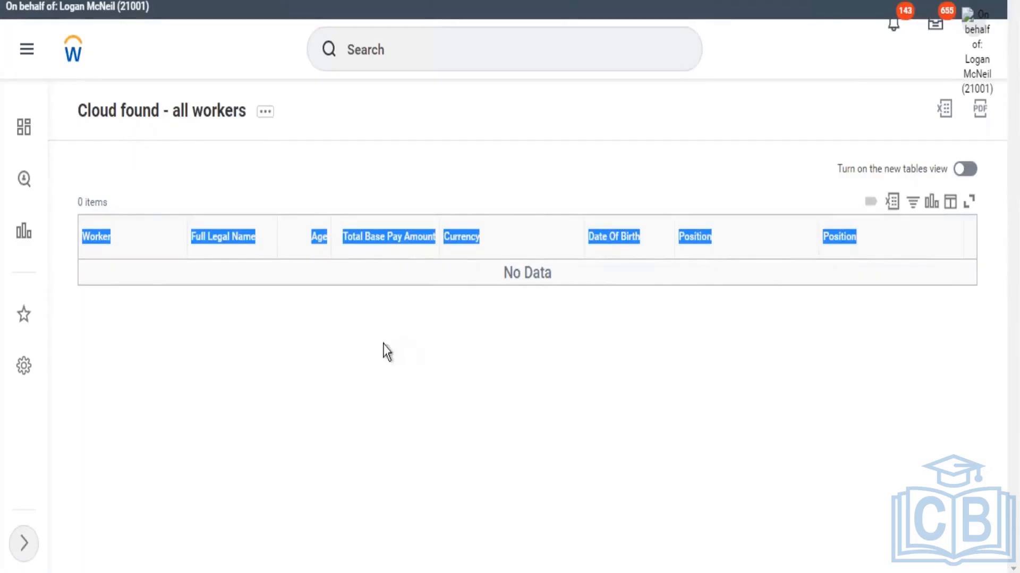
left_click_drag(496, 271, 556, 279)
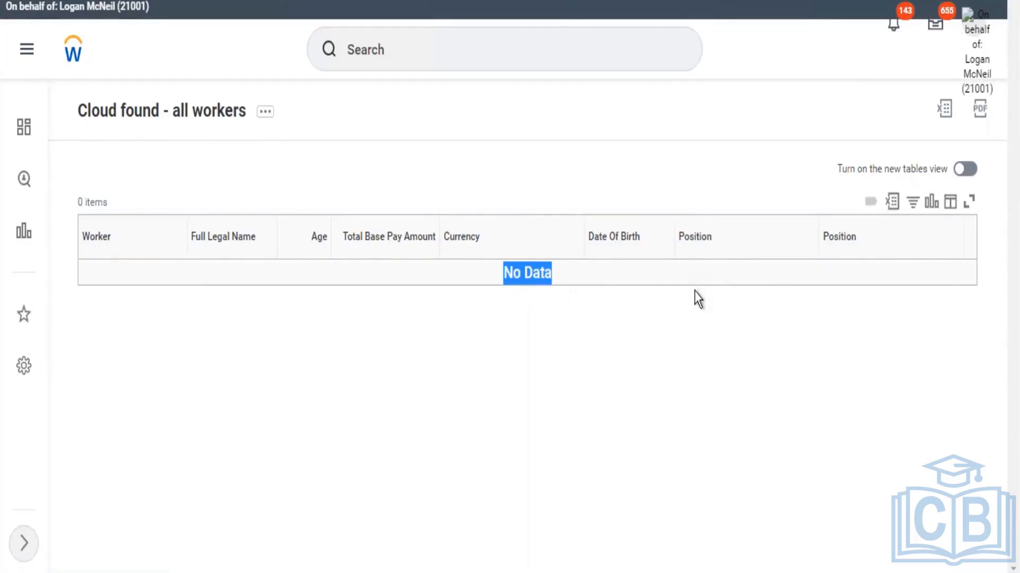
Reopen the Cloud found - all workers definition for editing and replace its data source with My Direct Reports.
left_click(266, 112)
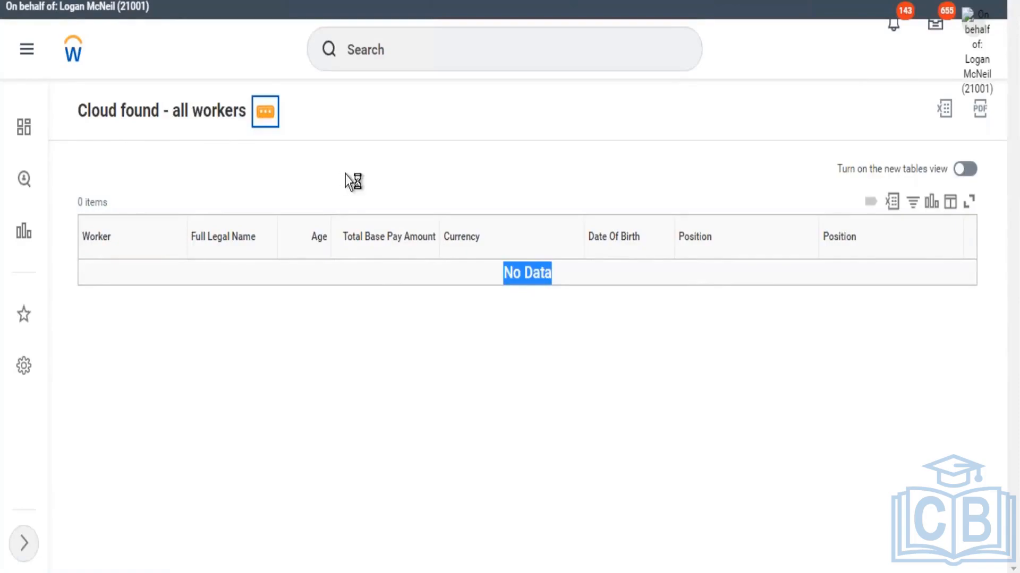
mouse_move(301, 176)
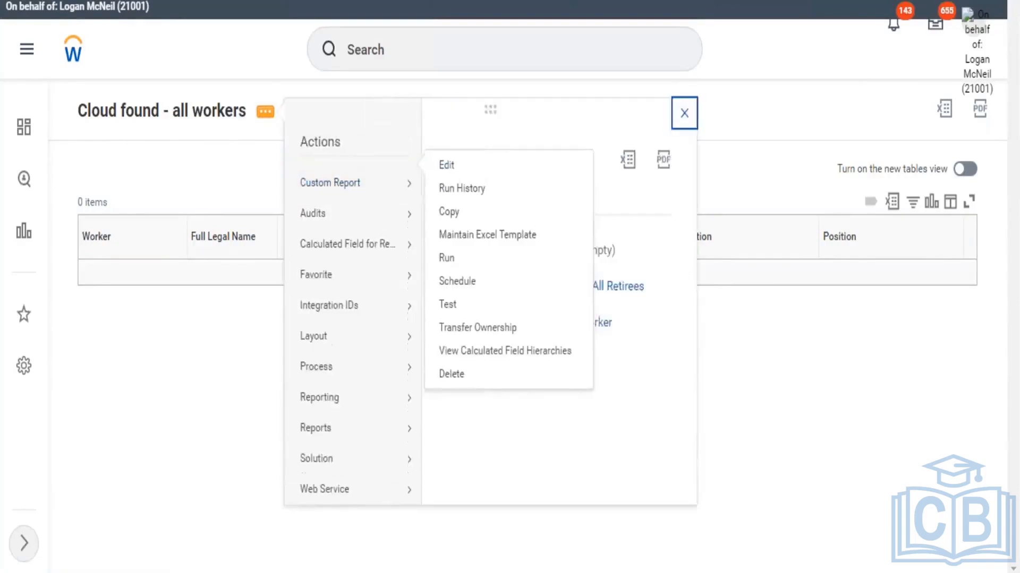
left_click(444, 164)
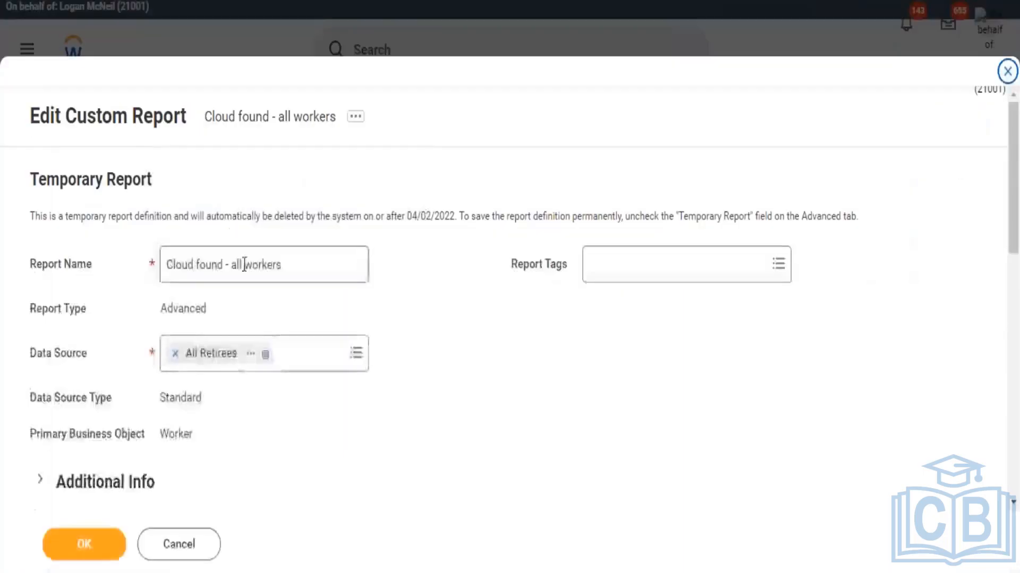
left_click(180, 354)
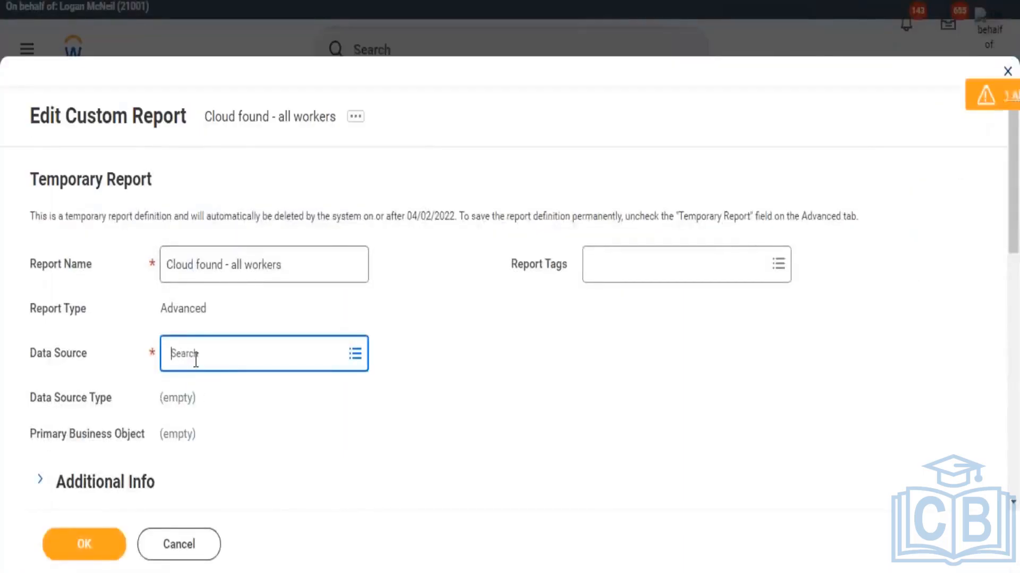
type("ftr")
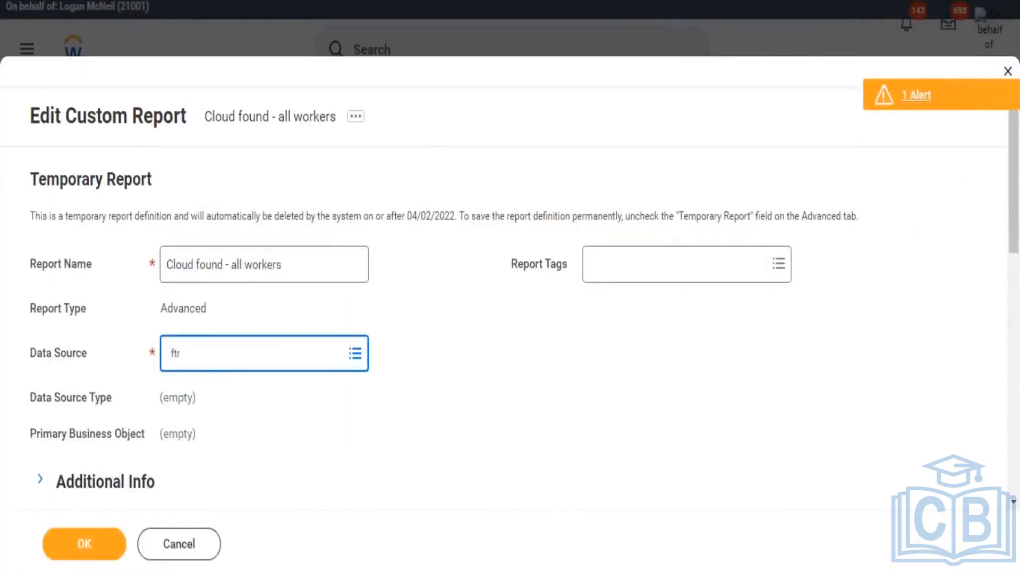
key("BackSpace")
key("BackSpace")
key("BackSpace")
type("dlrec rep")
key("Return")
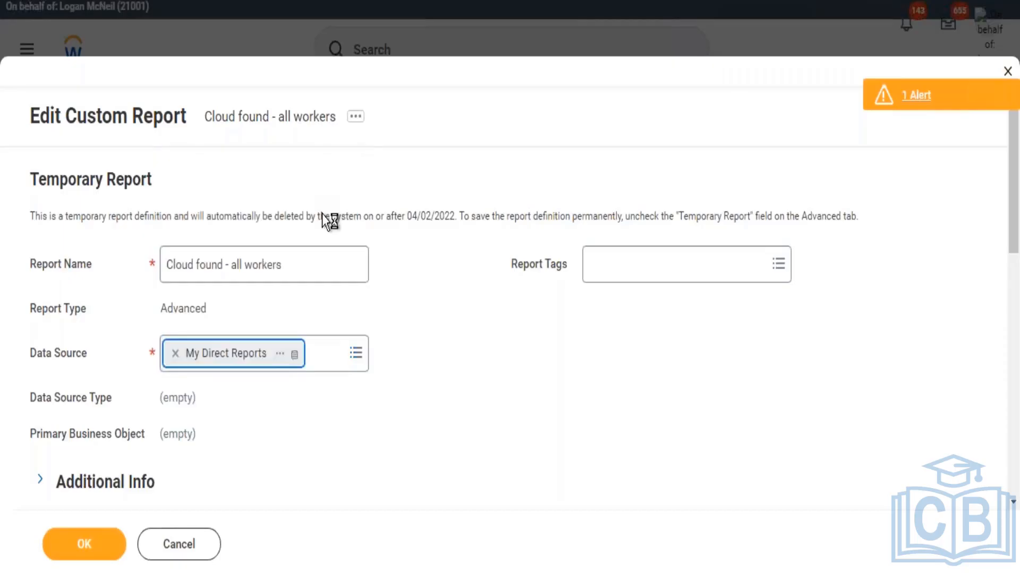
Save the definition and run the report, browsing the worker rows returned for My Direct Reports.
left_click(301, 397)
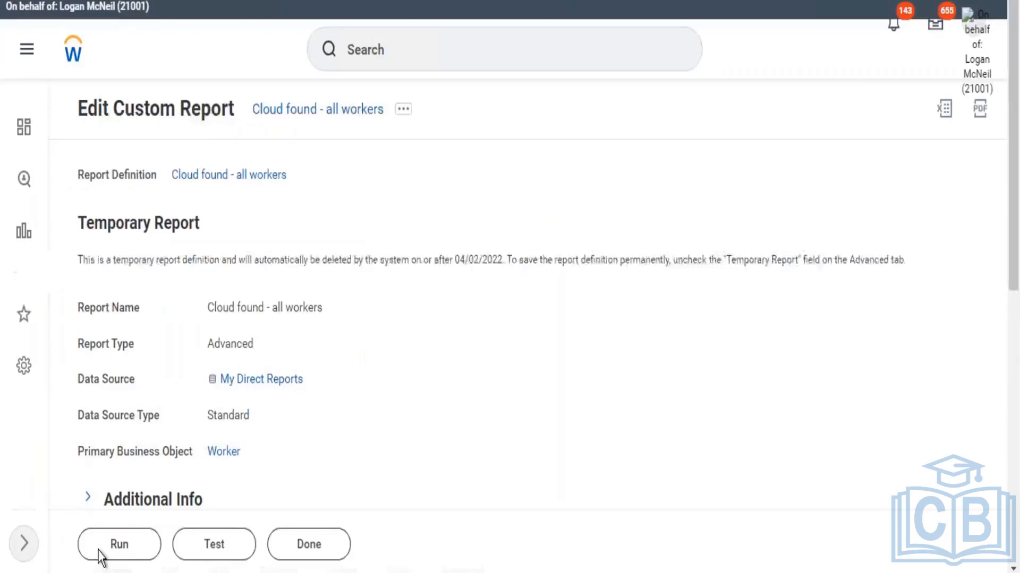
left_click(115, 545)
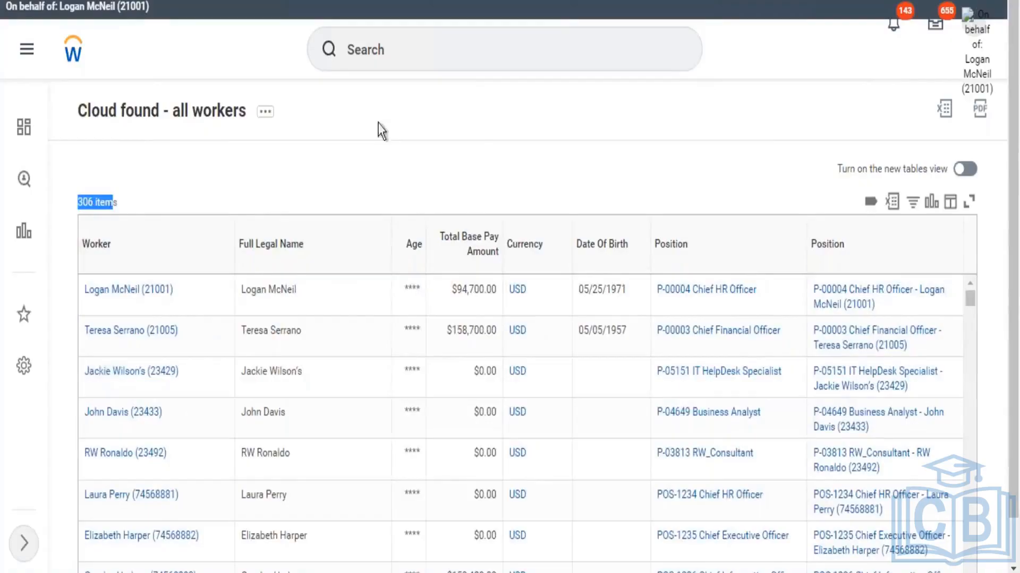
scroll(484, 50, "down", 1)
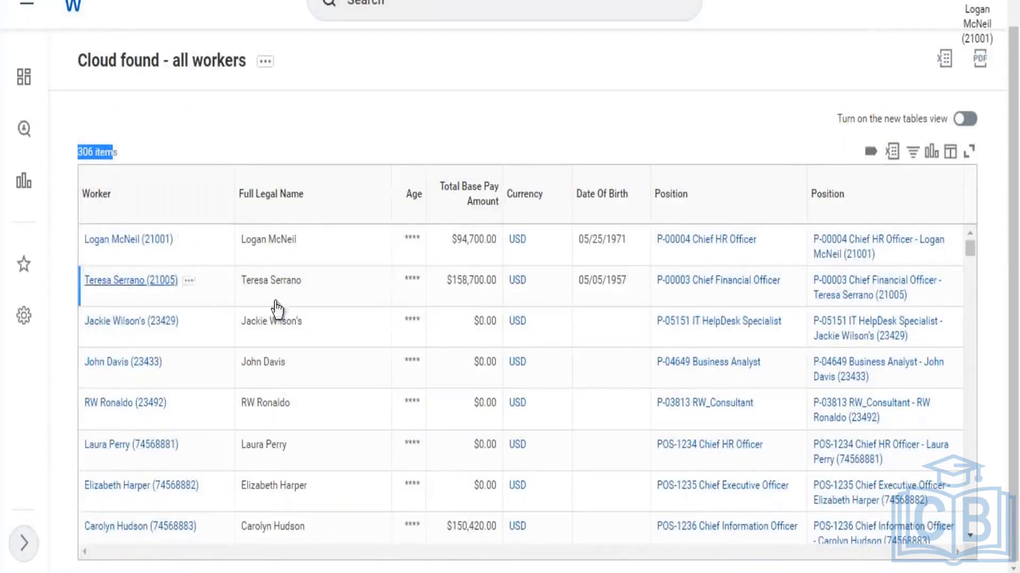
scroll(277, 419, "down", 3)
scroll(283, 419, "down", 15)
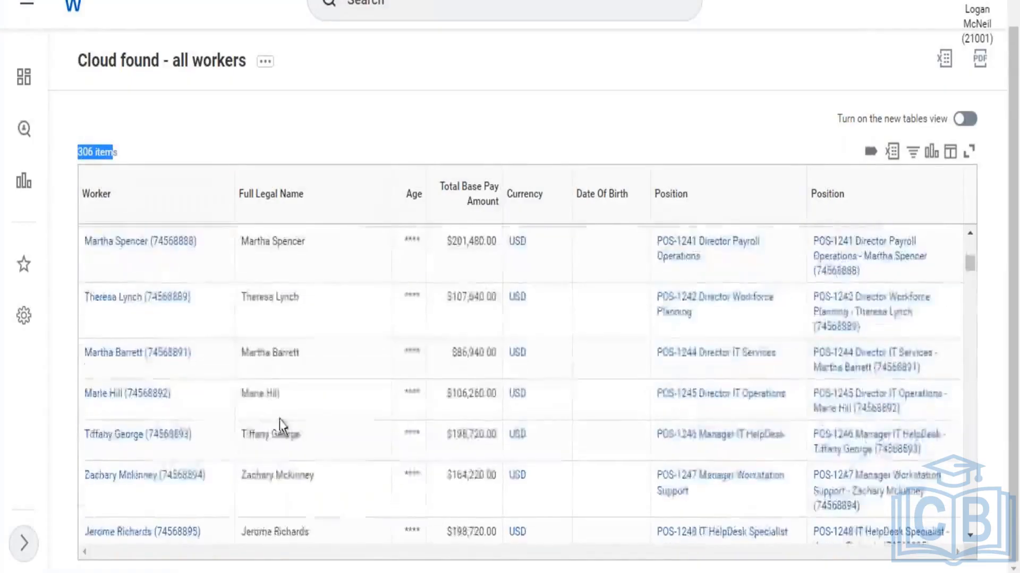
scroll(301, 406, "down", 3)
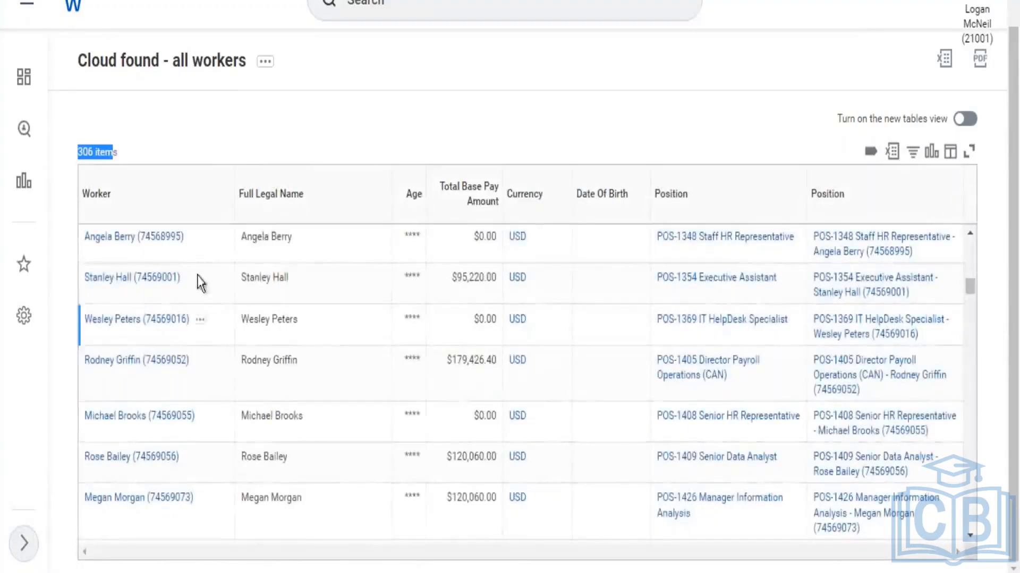
Preview the related actions and contact details of the worker in position POS-1354 Executive Assistant, and close the preview.
mouse_move(190, 283)
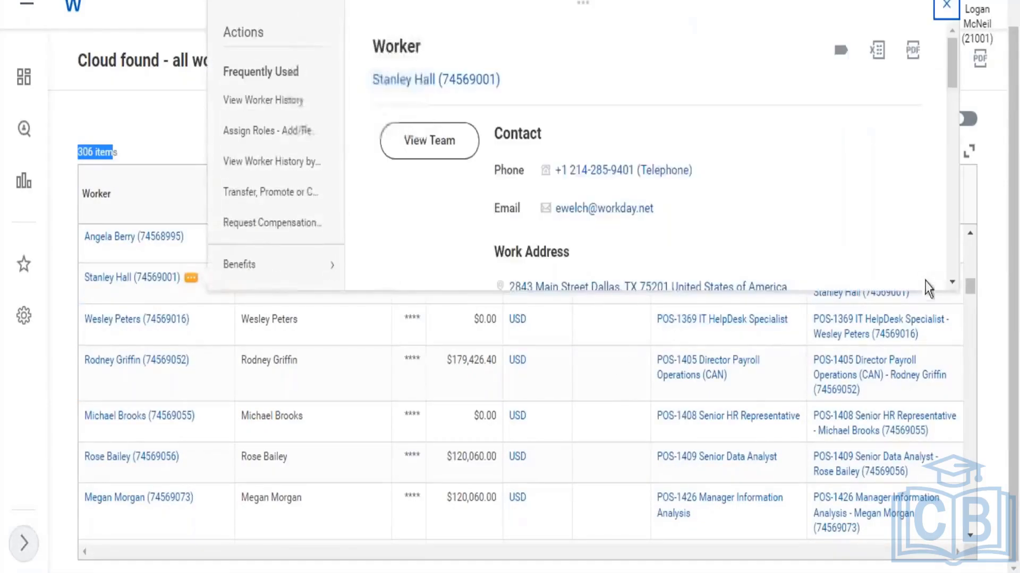
left_click(628, 398)
scroll(628, 398, "down", 2)
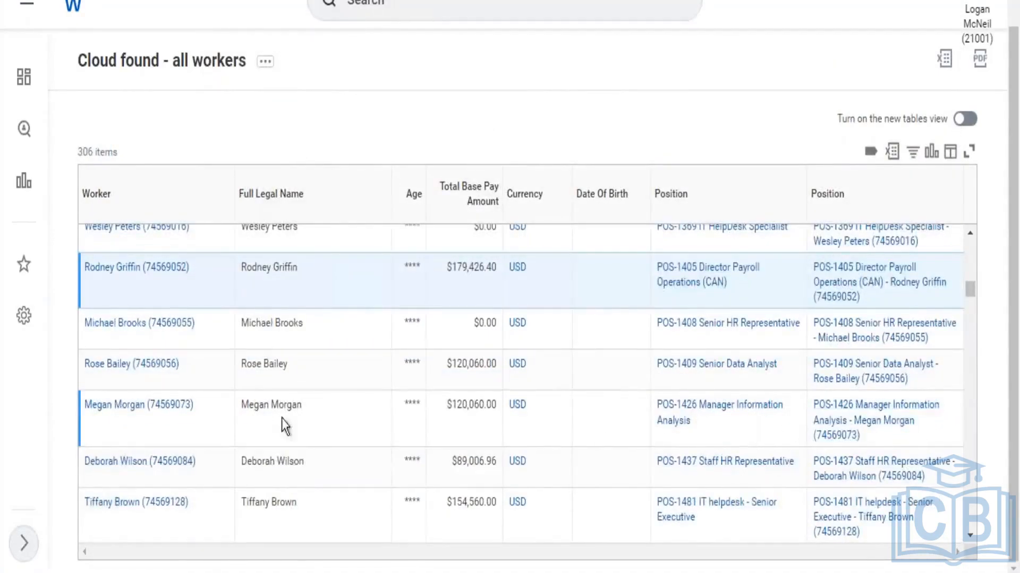
Examine the related actions of the POS-1426 Manager Information Analysis worker, including the Security Profile and Position Budget options.
left_click(335, 436)
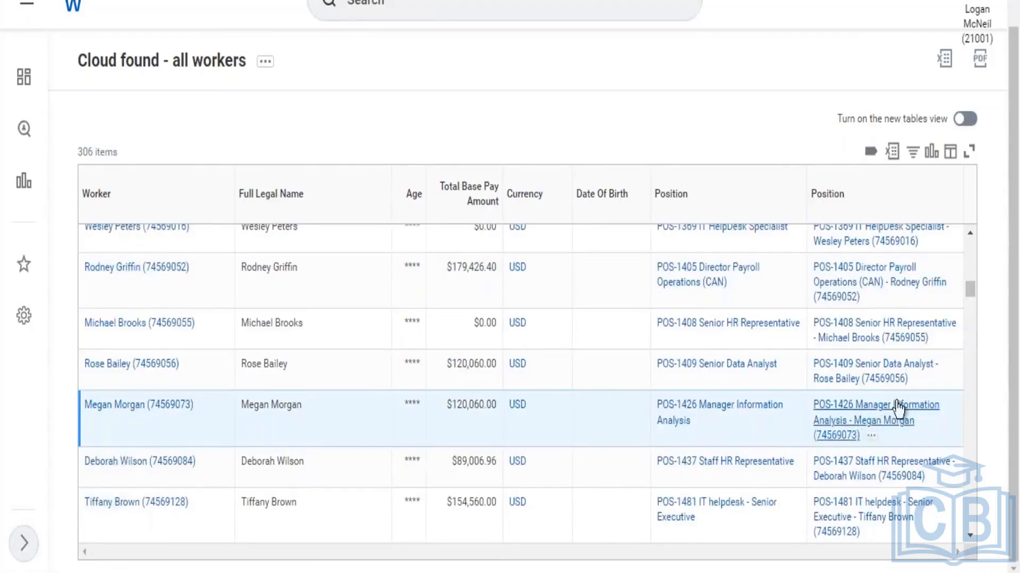
left_click(204, 407)
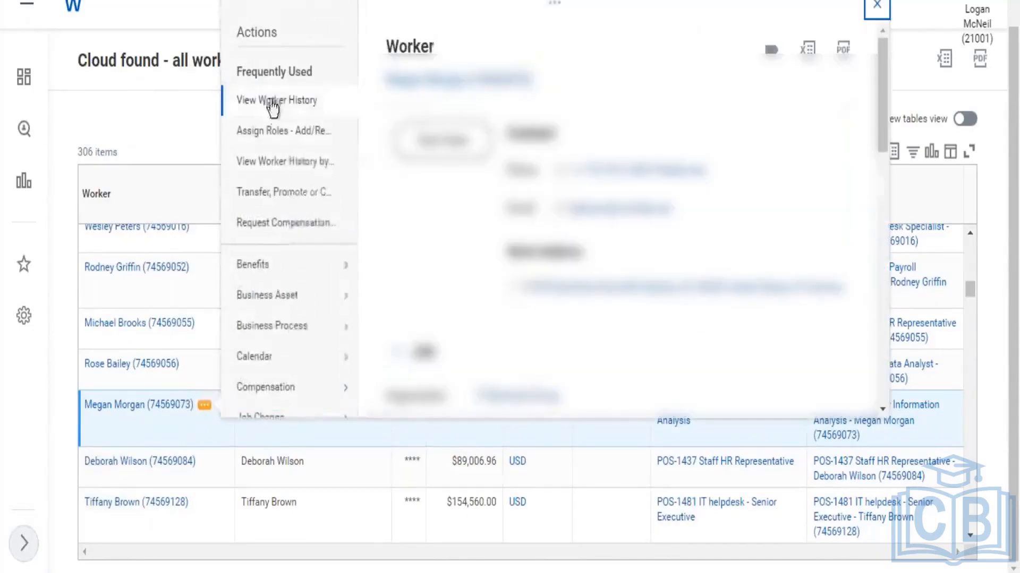
scroll(290, 159, "down", 2)
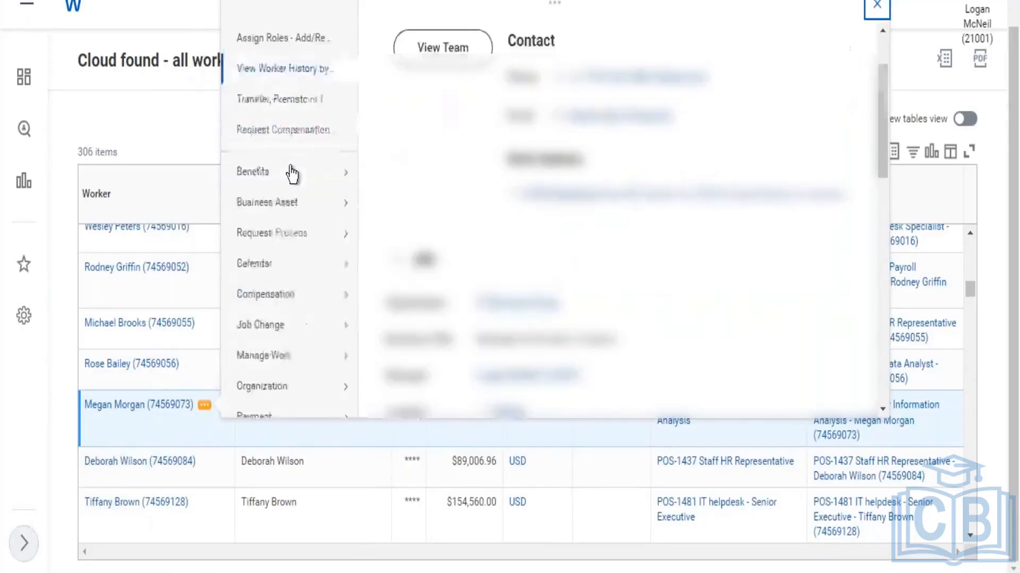
scroll(291, 174, "down", 10)
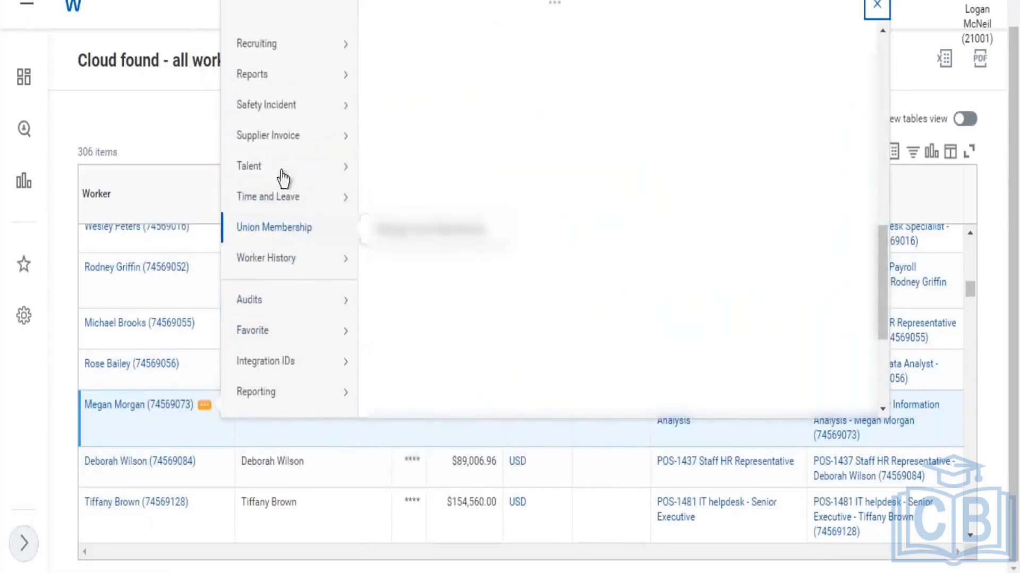
scroll(279, 263, "down", 5)
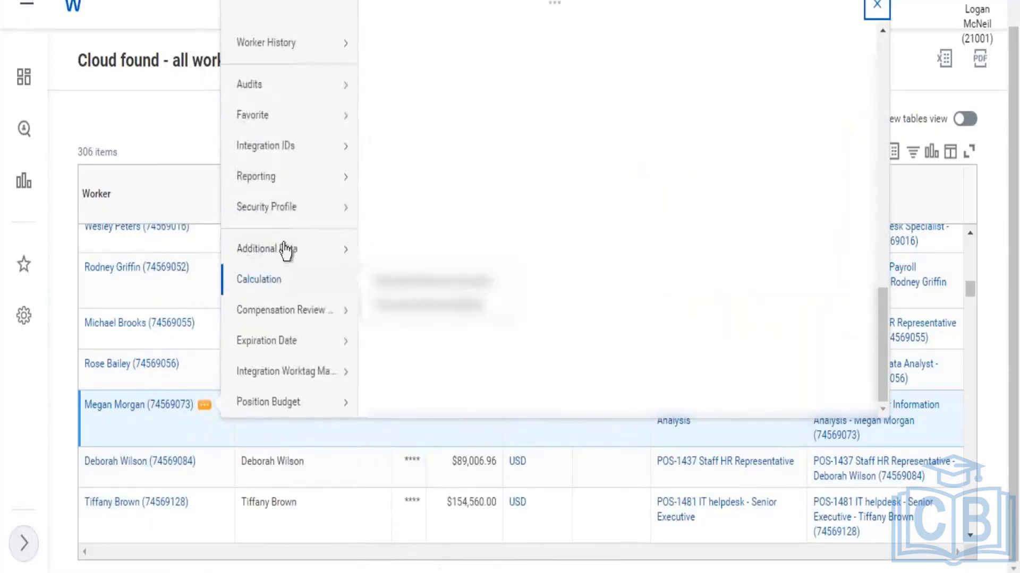
mouse_move(287, 209)
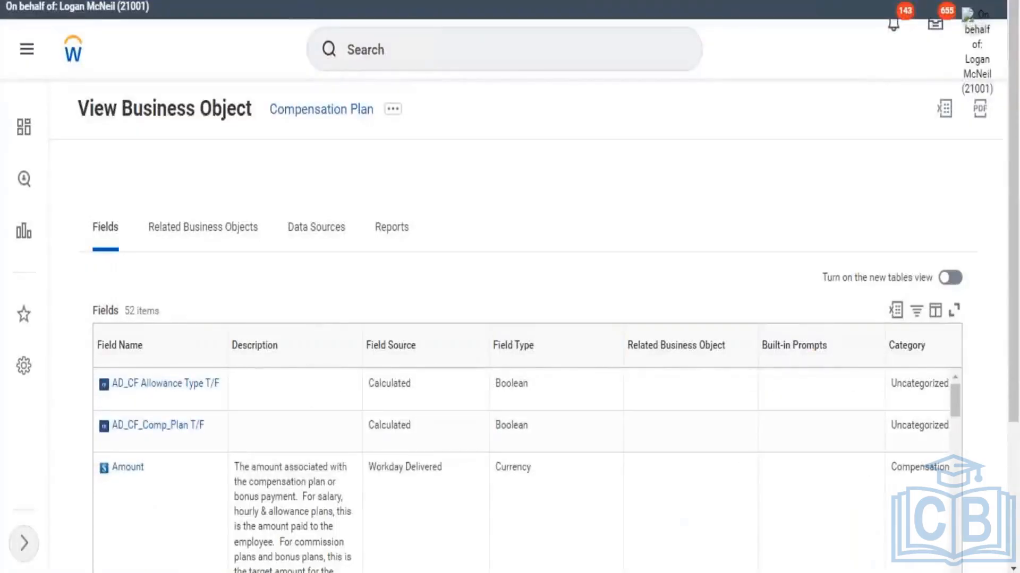
left_click(371, 50)
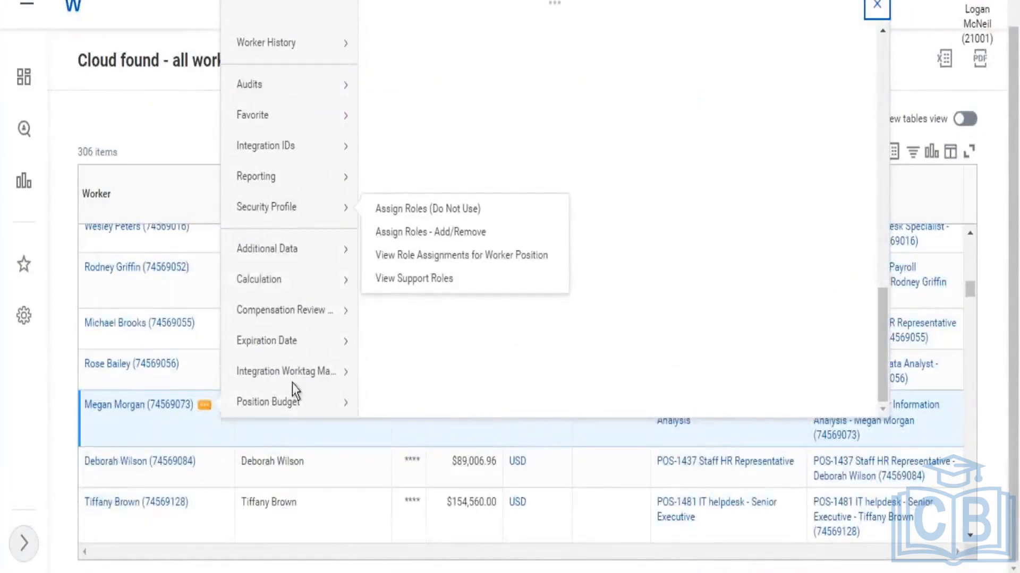
mouse_move(287, 402)
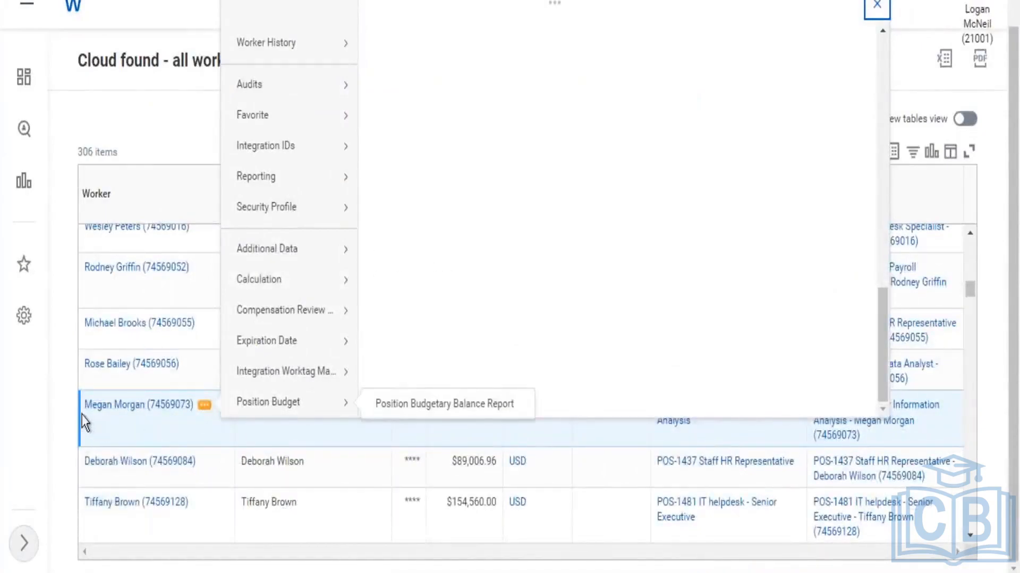
left_click_drag(84, 406, 169, 425)
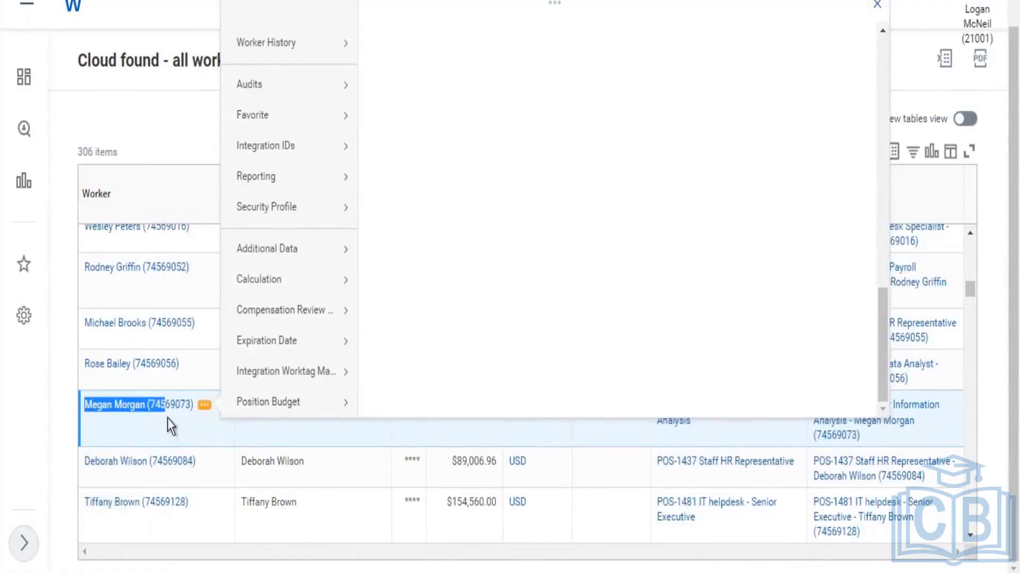
Close the worker's related actions and reopen the Cloud found - all workers definition for editing.
left_click(166, 109)
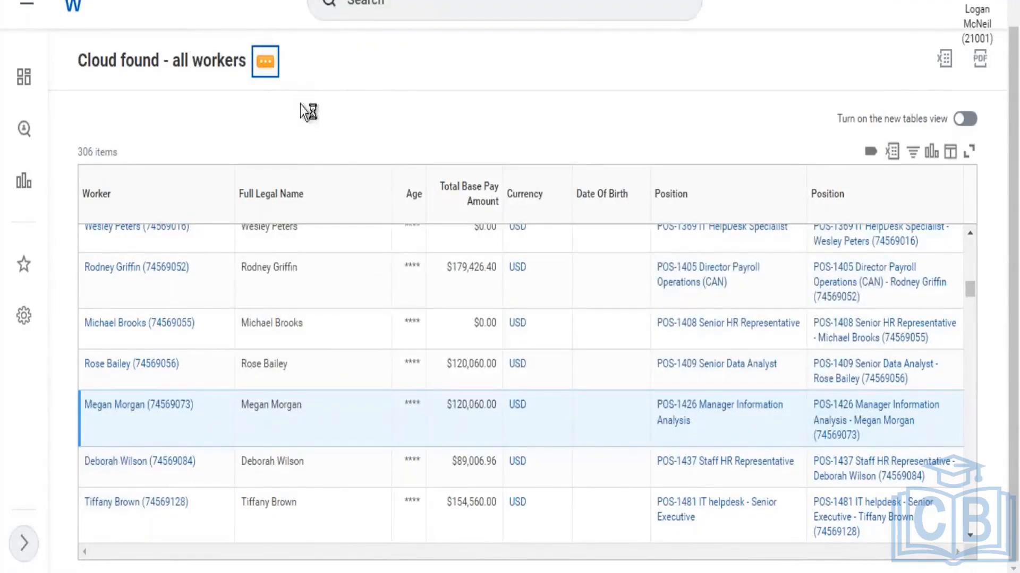
mouse_move(383, 141)
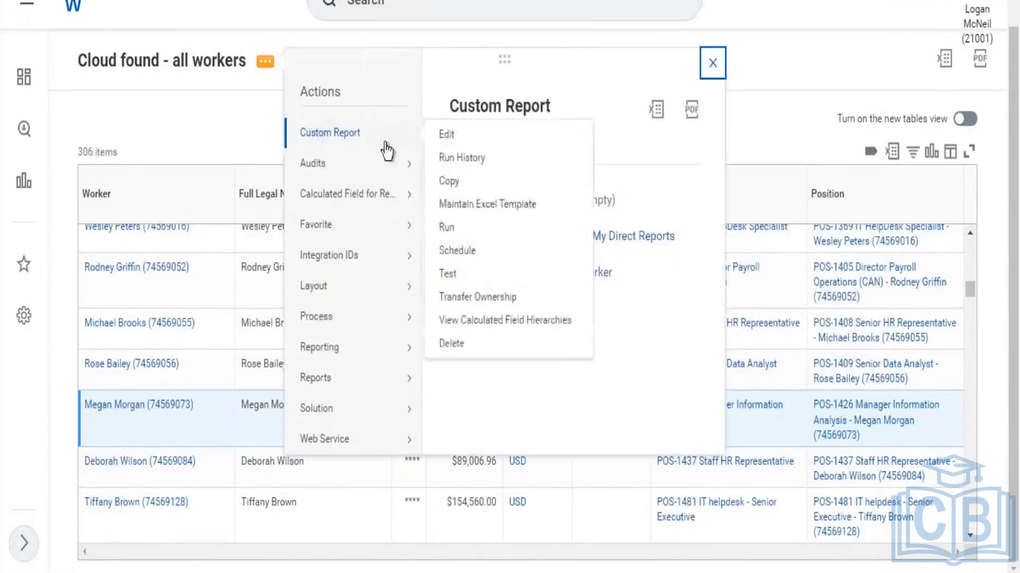
key("Escape")
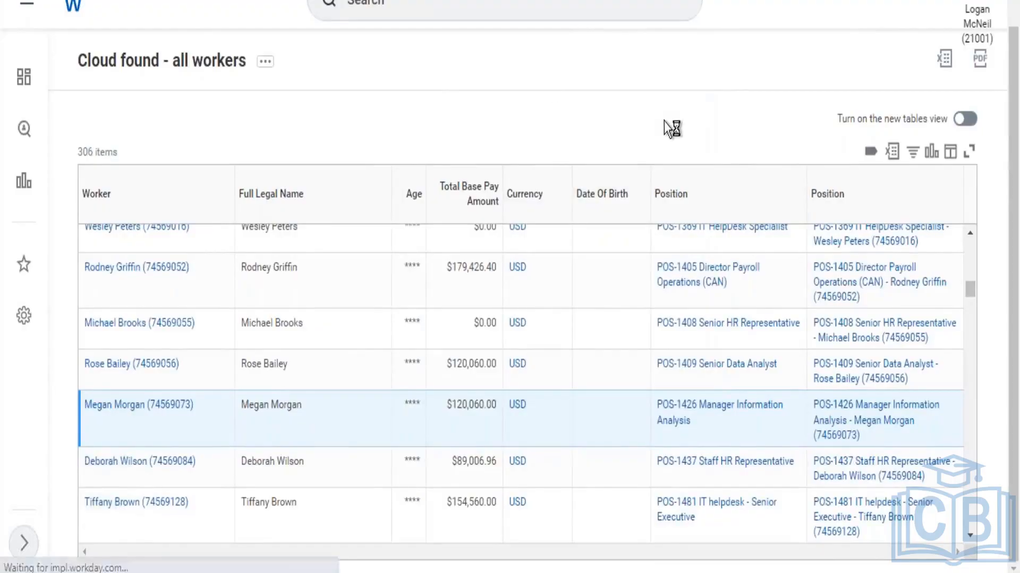
scroll(485, 281, "down", 10)
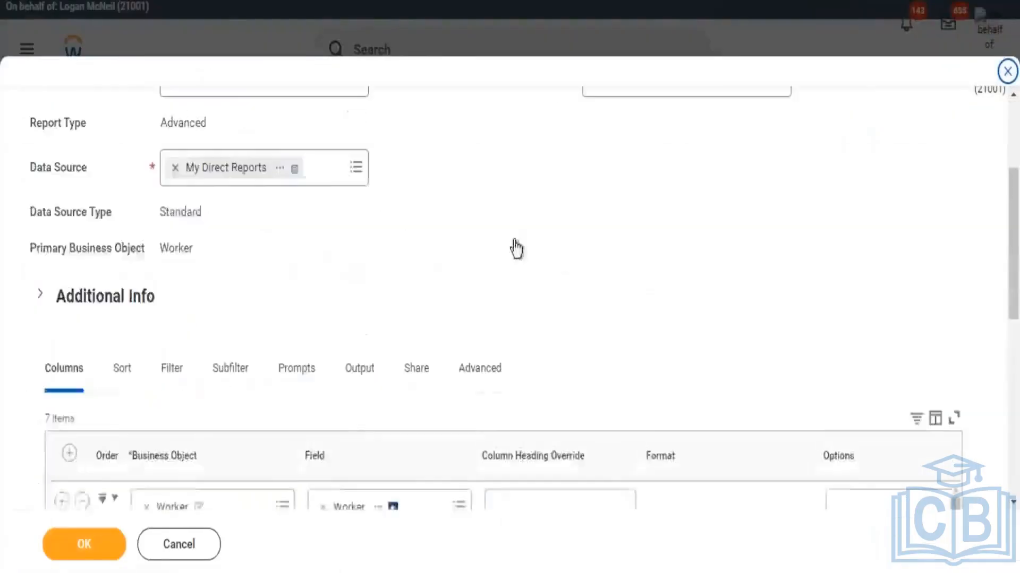
scroll(414, 249, "up", 4)
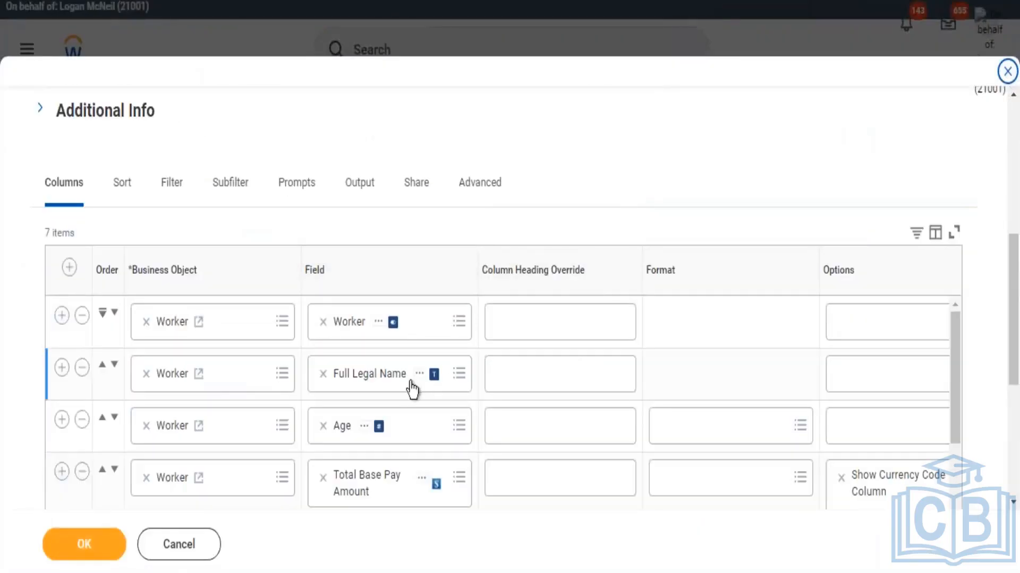
Examine the Age report field's details and the valid options offered for its column, such as Average, Maximum and Sum.
left_click(365, 427)
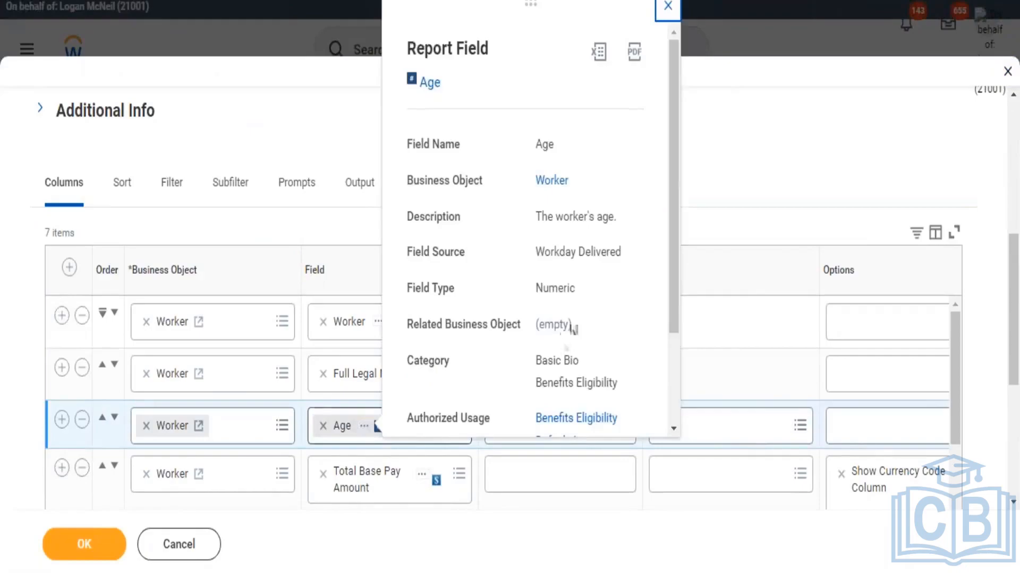
scroll(598, 302, "down", 3)
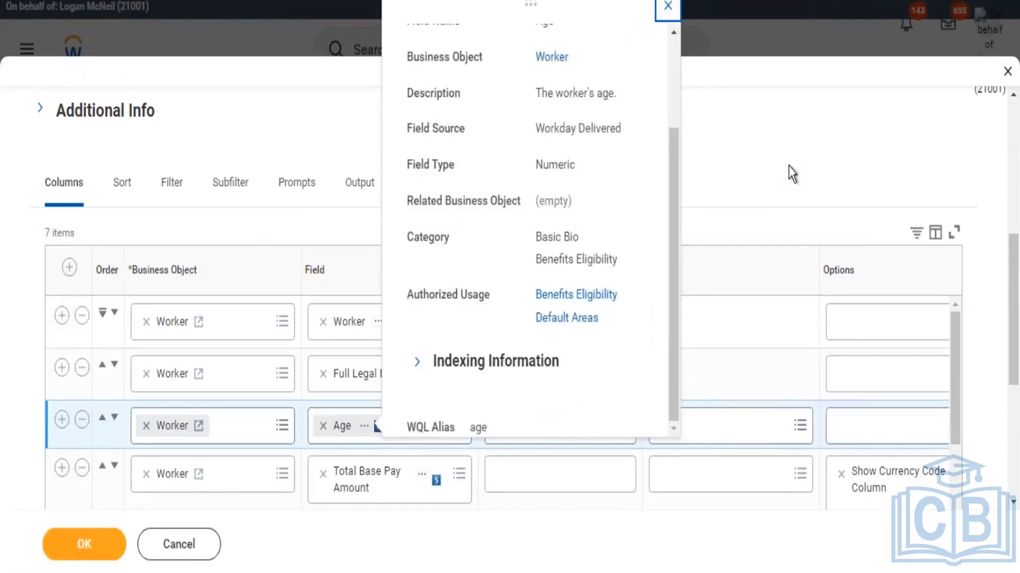
left_click(849, 423)
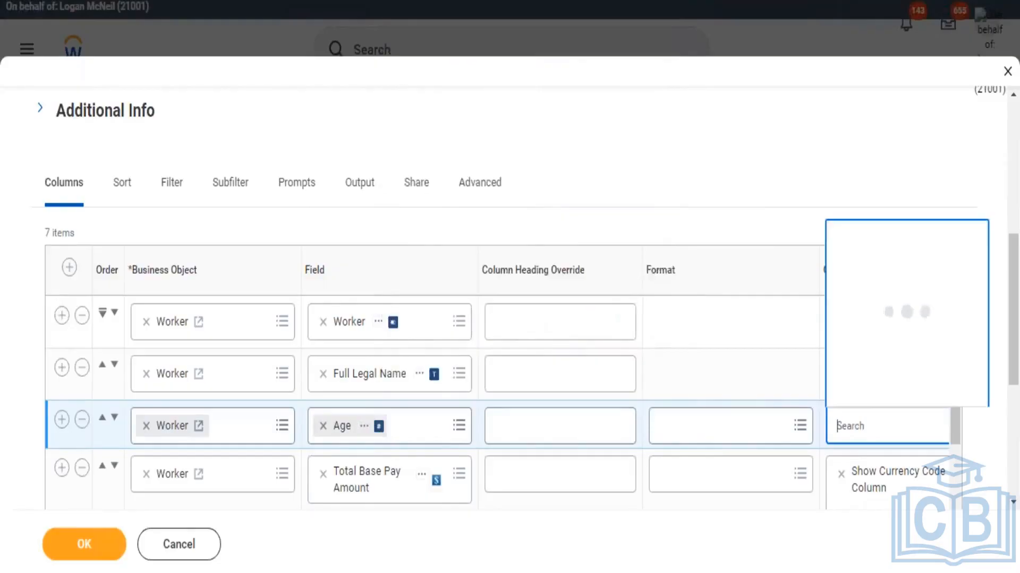
left_click(877, 363)
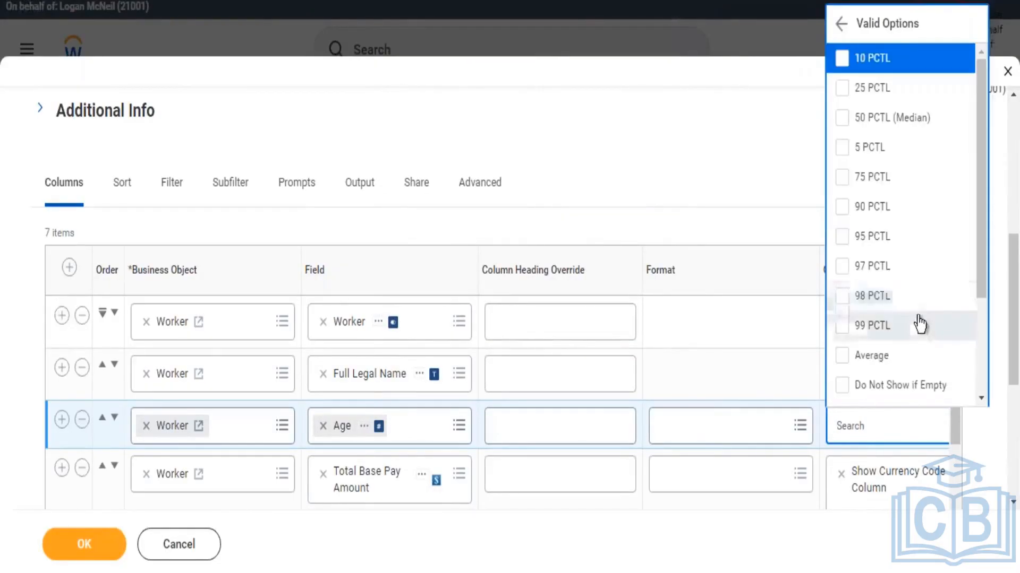
scroll(925, 332, "down", 5)
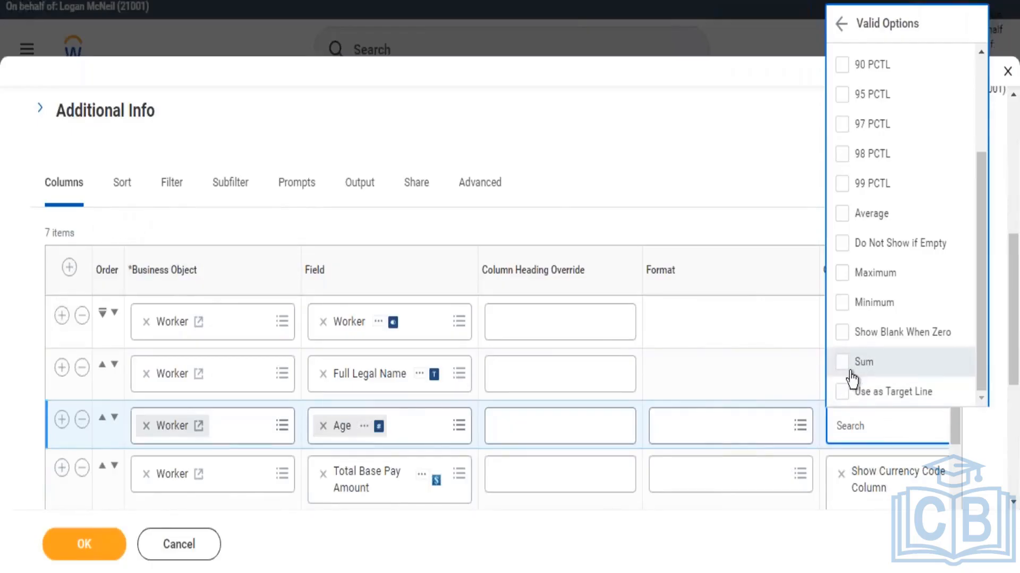
left_click(612, 132)
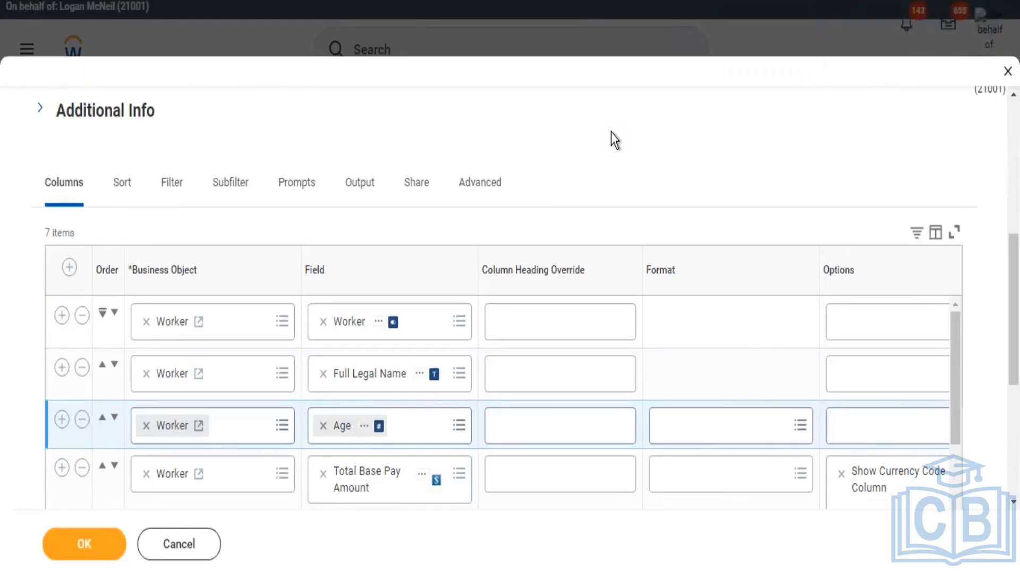
Remove every report column except the Worker field, save the definition and run the report.
scroll(610, 132, "down", 3)
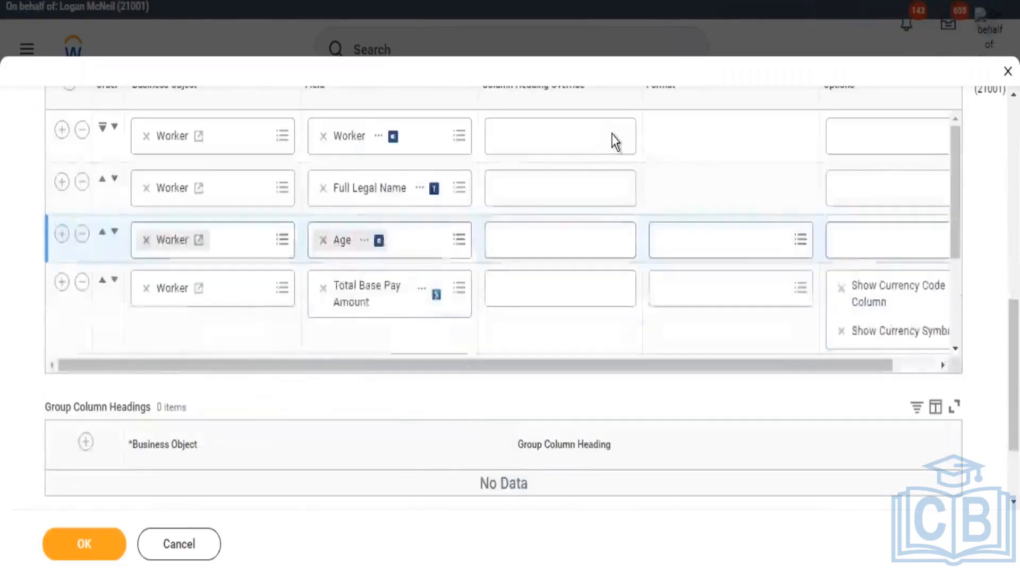
scroll(541, 355, "up", 5)
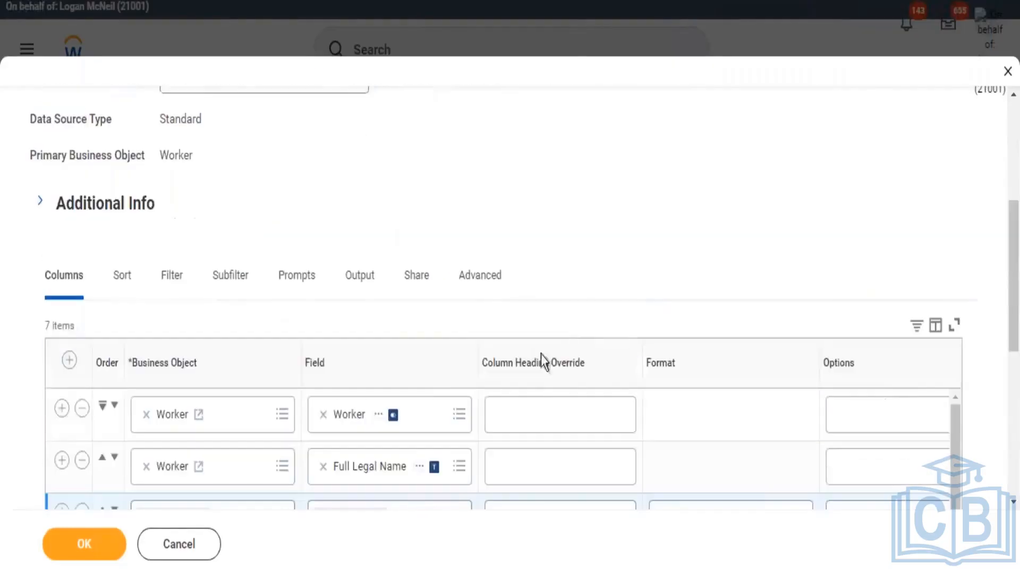
scroll(601, 200, "down", 5)
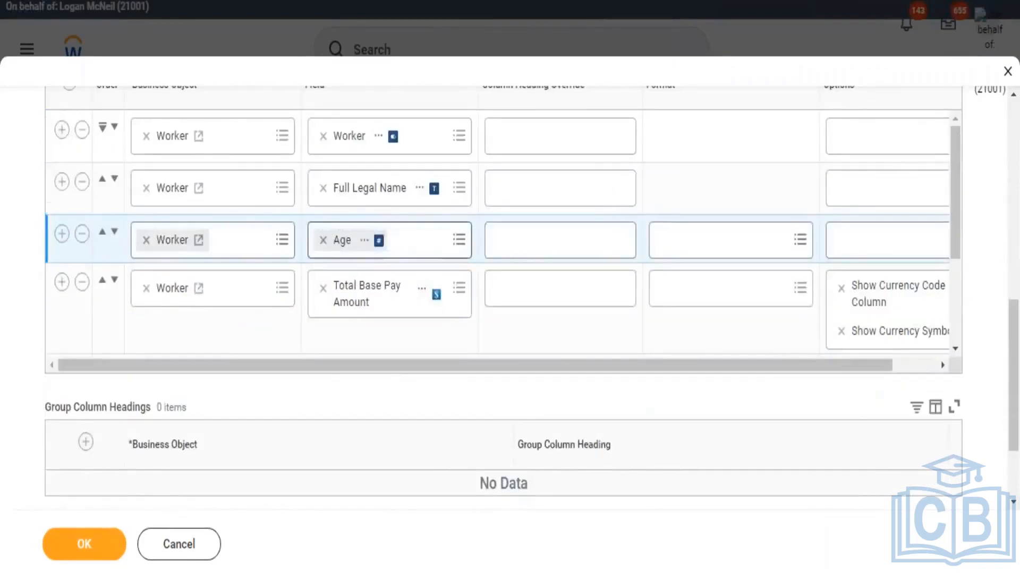
scroll(433, 262, "up", 2)
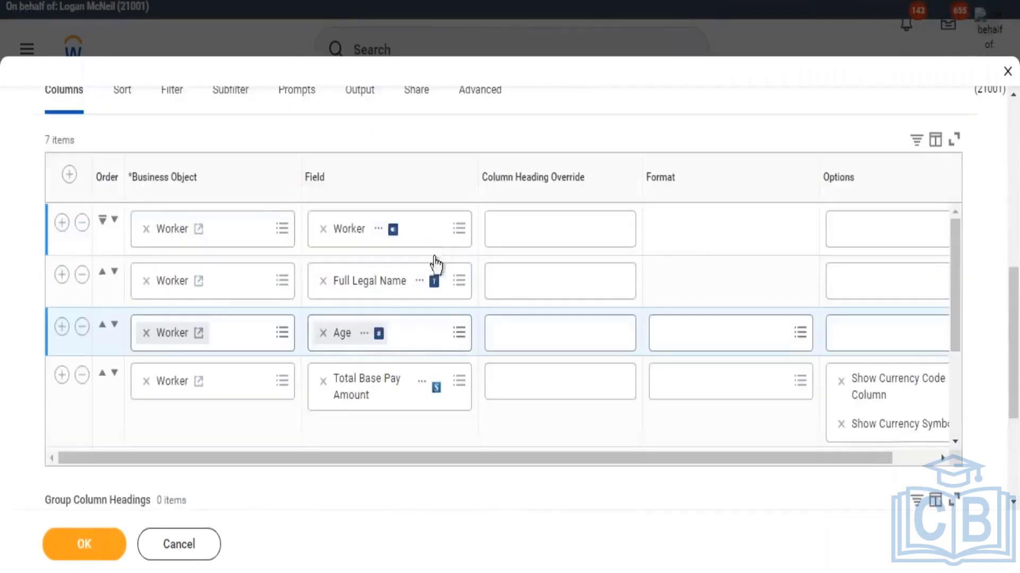
left_click(81, 276)
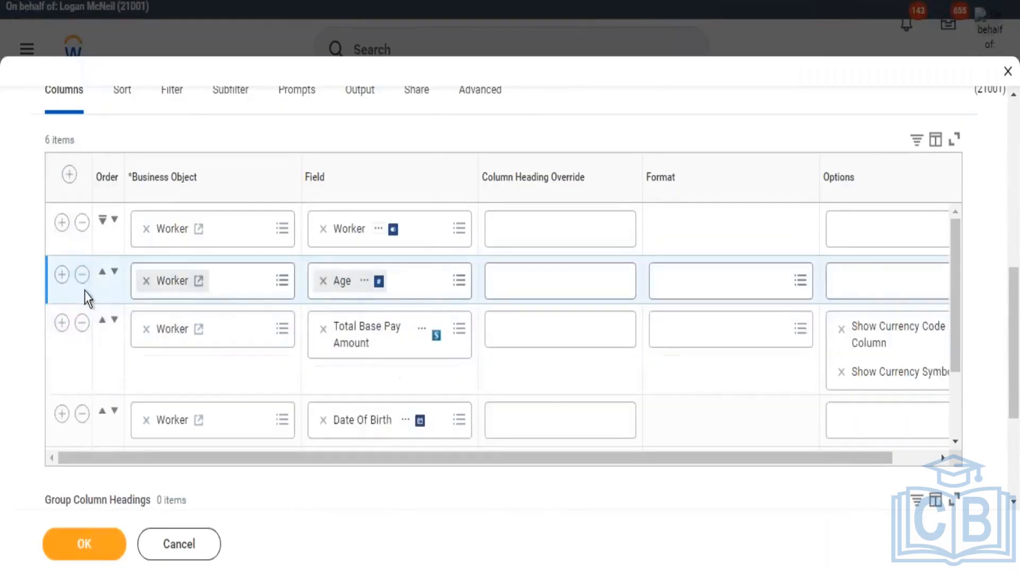
left_click(82, 275)
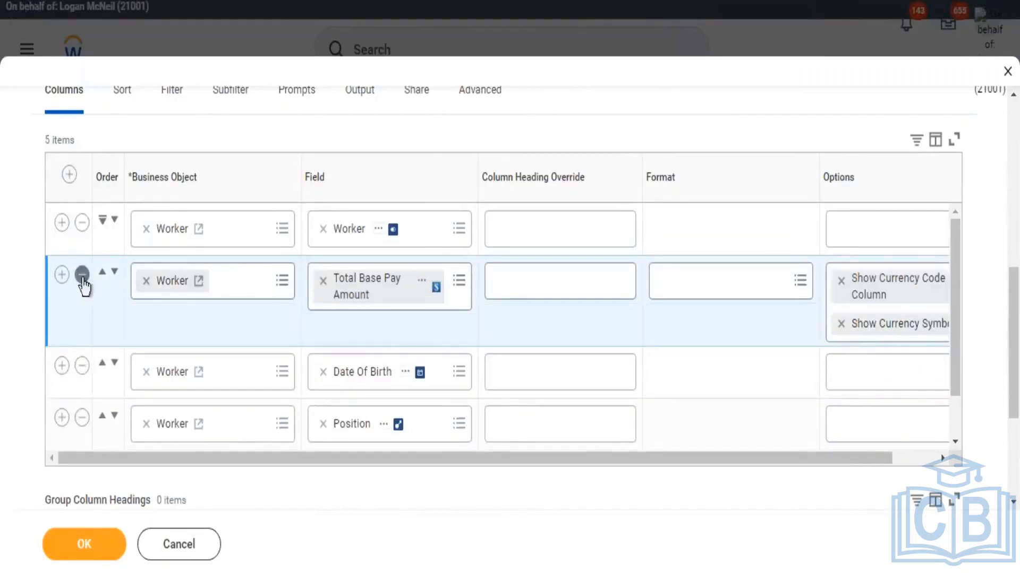
left_click(81, 275)
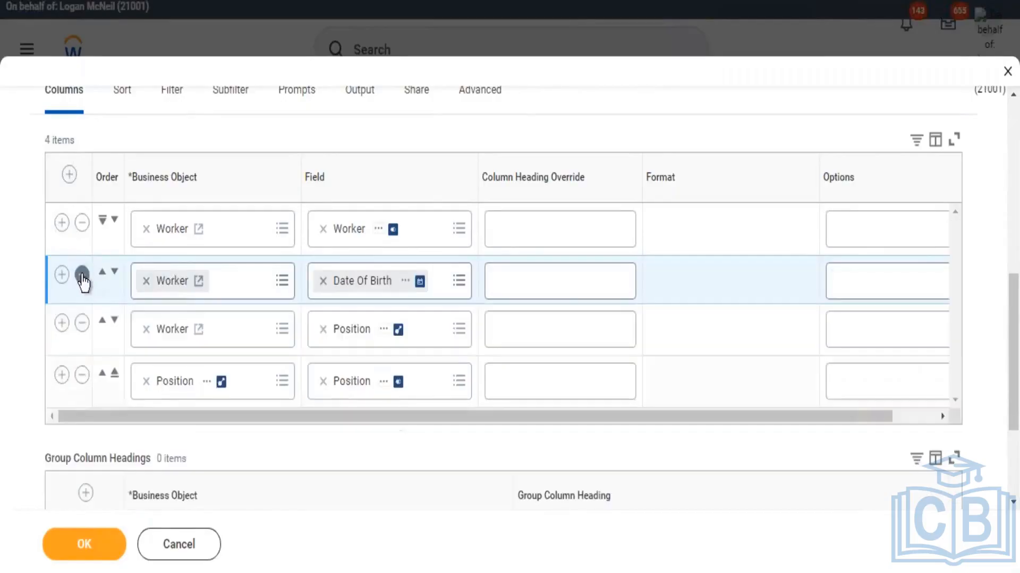
left_click(82, 275)
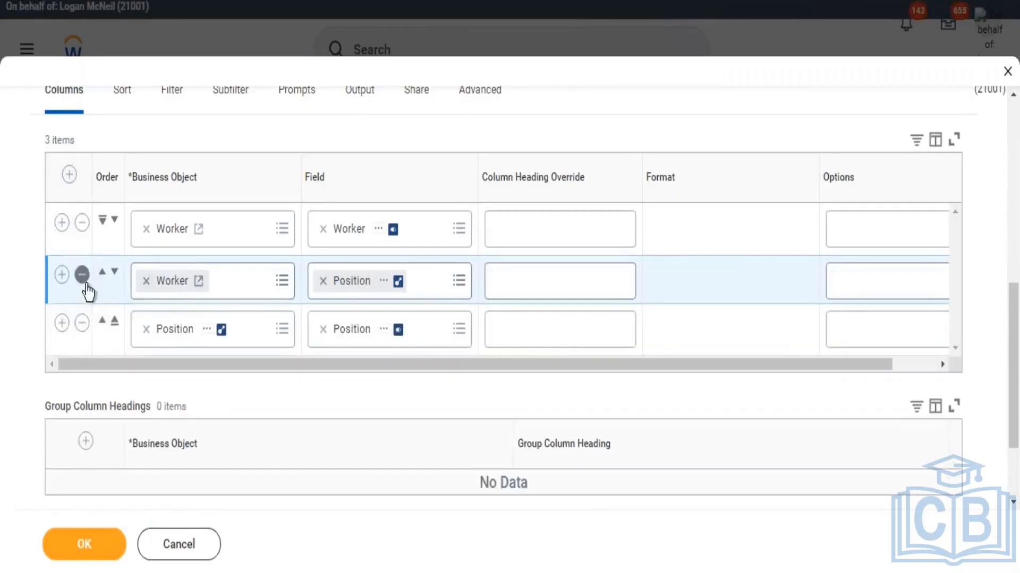
left_click(82, 275)
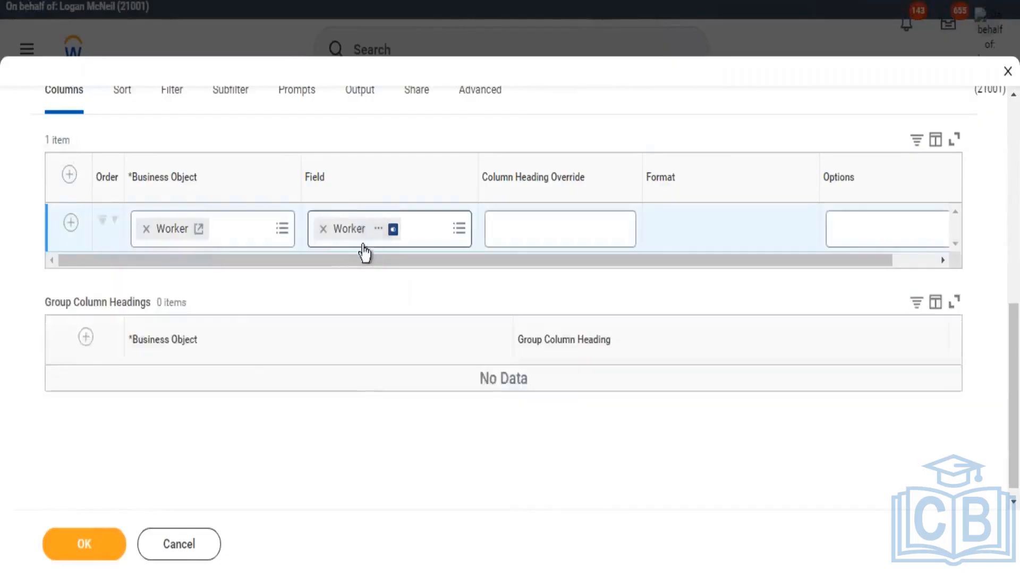
left_click(87, 536)
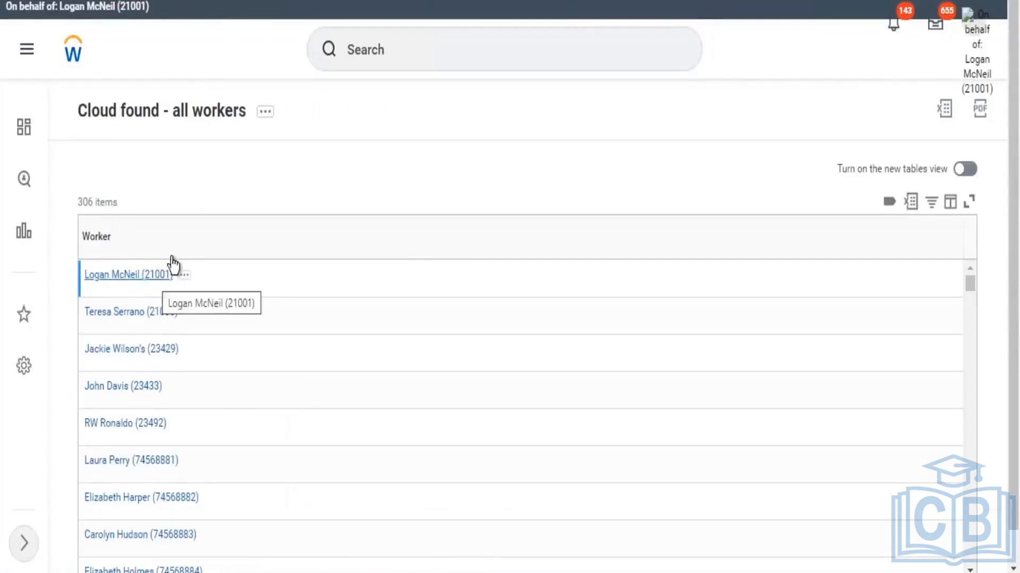
Reopen the Cloud found - all workers definition for editing and add a column with the Worker's numeric Age field.
left_click(268, 112)
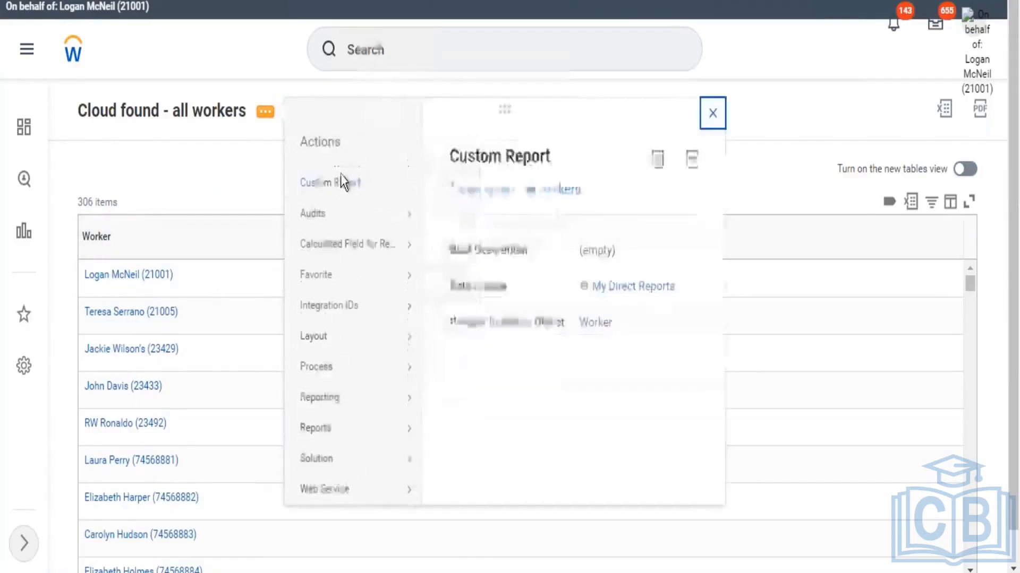
mouse_move(341, 181)
left_click(444, 187)
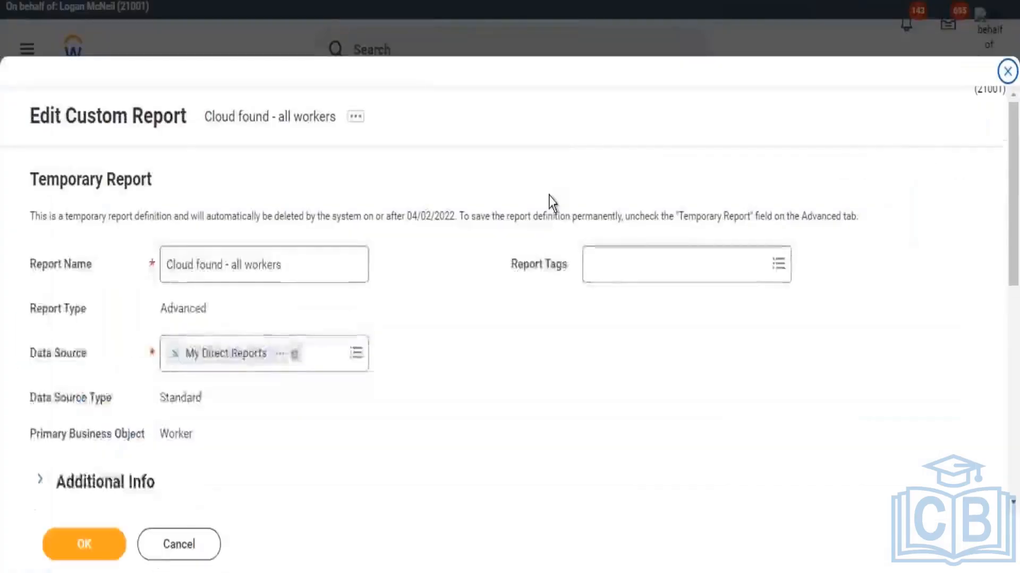
scroll(552, 197, "down", 10)
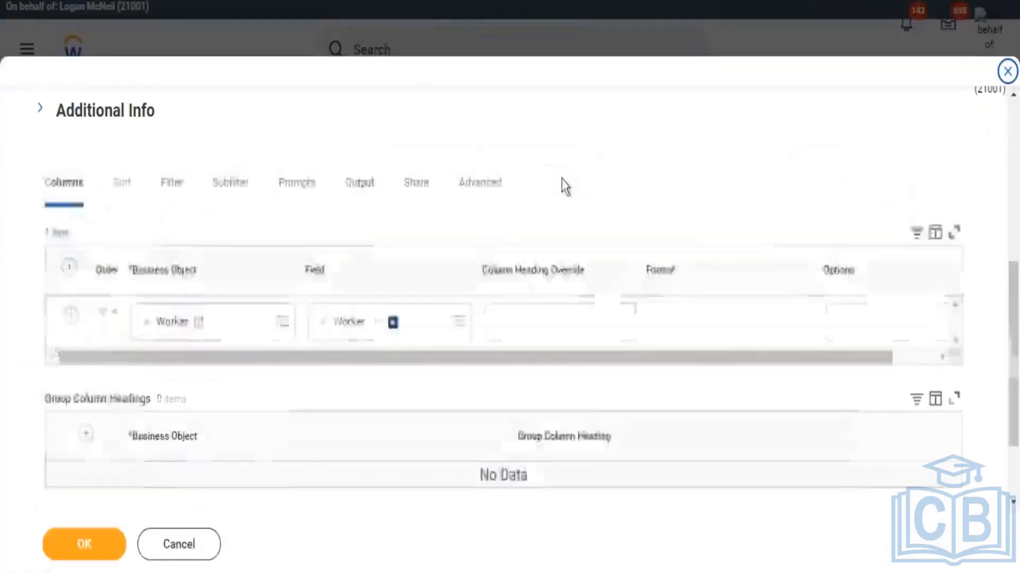
left_click(73, 206)
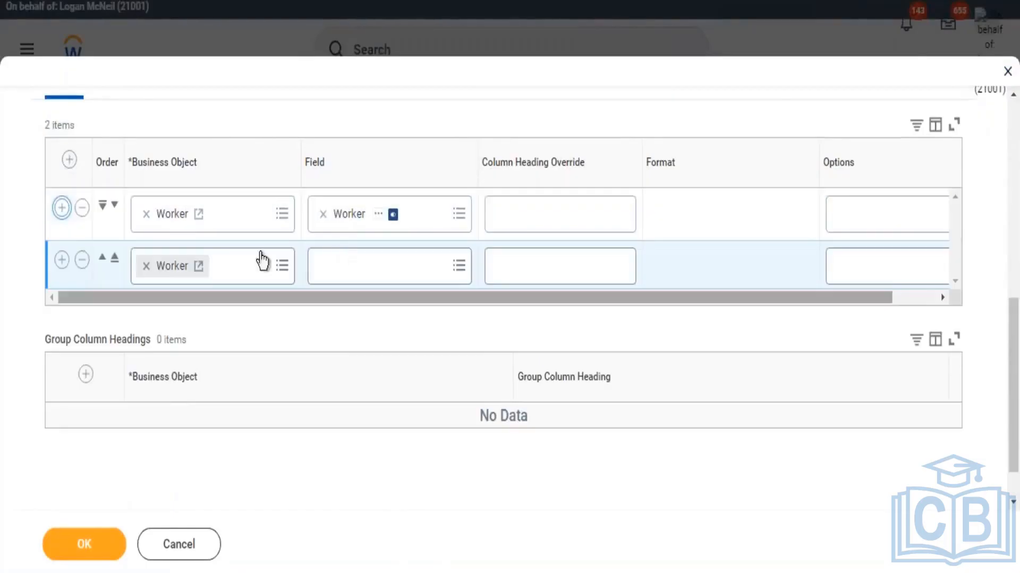
left_click(325, 271)
type("z")
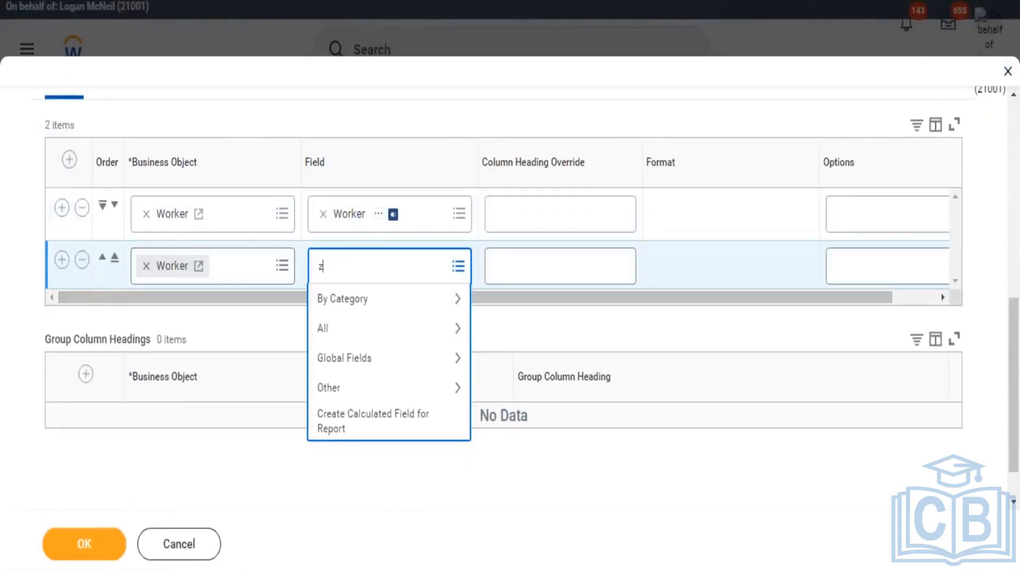
key("Return")
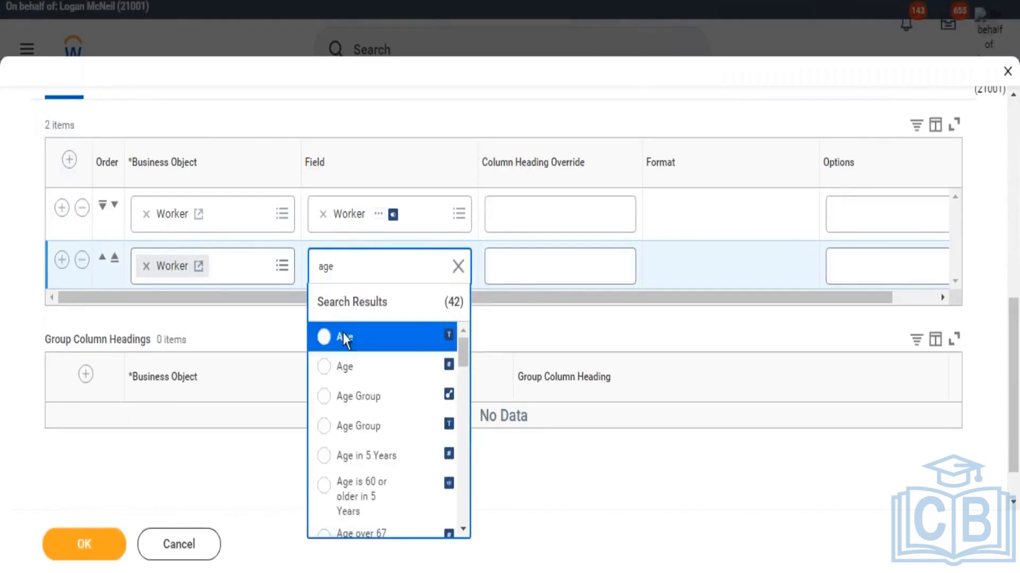
left_click(424, 372)
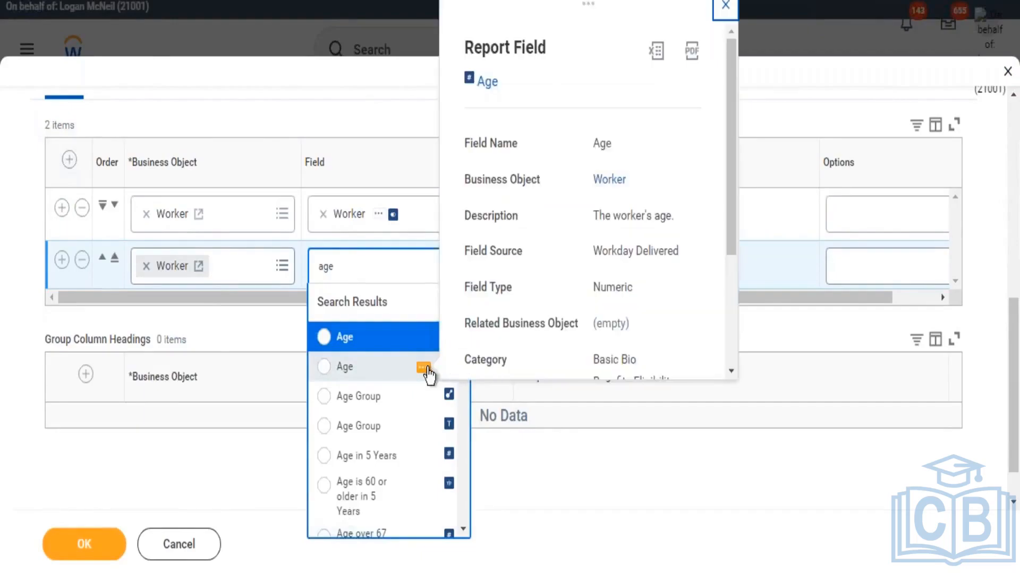
left_click(391, 380)
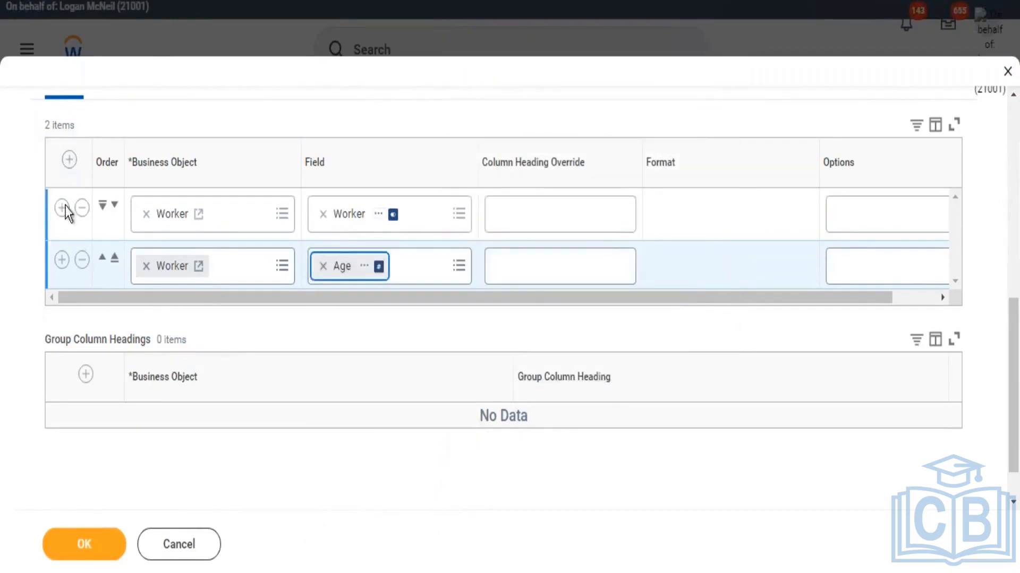
Insert a column with the Date of Birth field above Age, checking the details of the similarly named calculated Date Of Birth field.
left_click(63, 208)
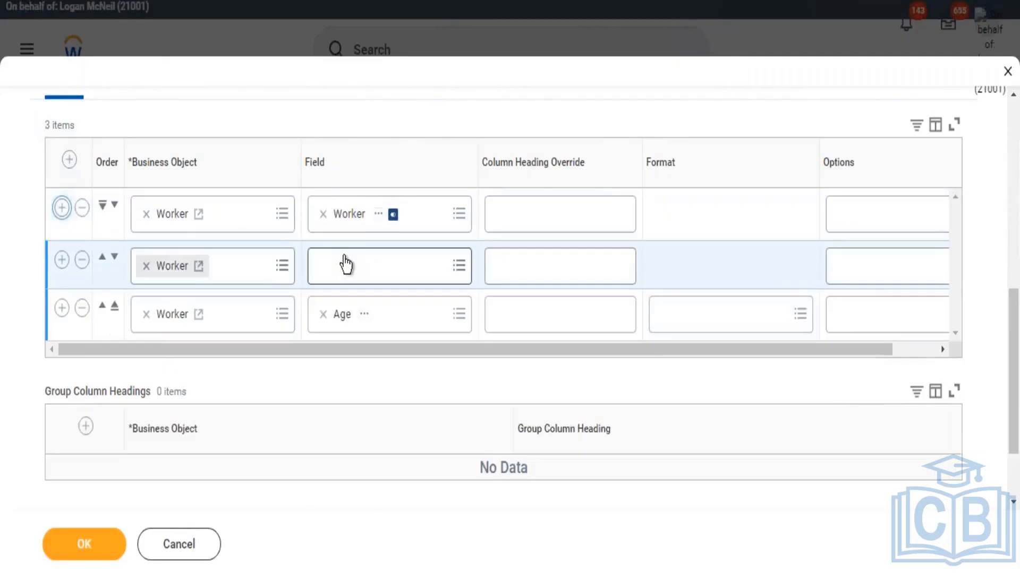
left_click(346, 264)
type("date")
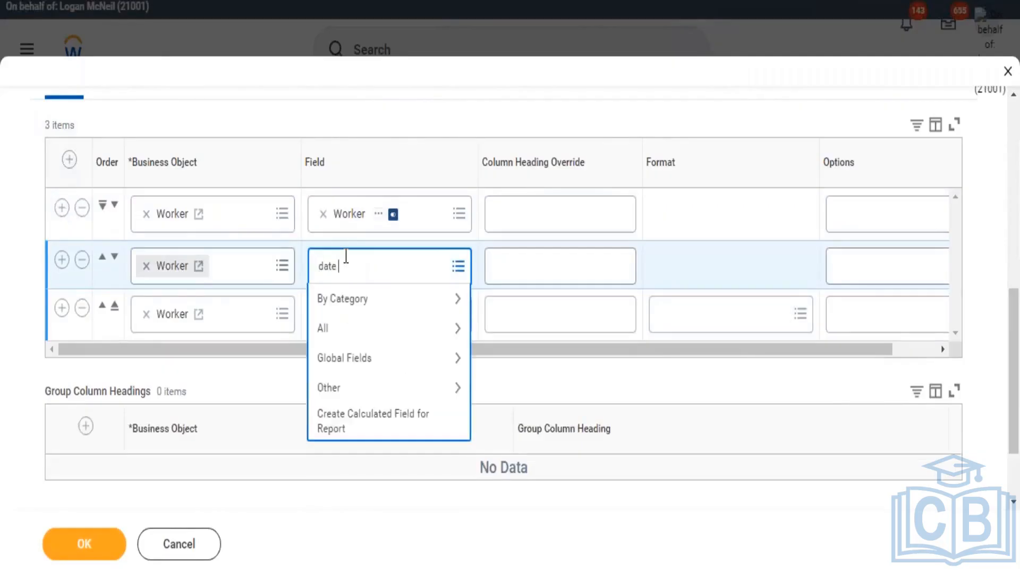
type(" of birth")
key("Return")
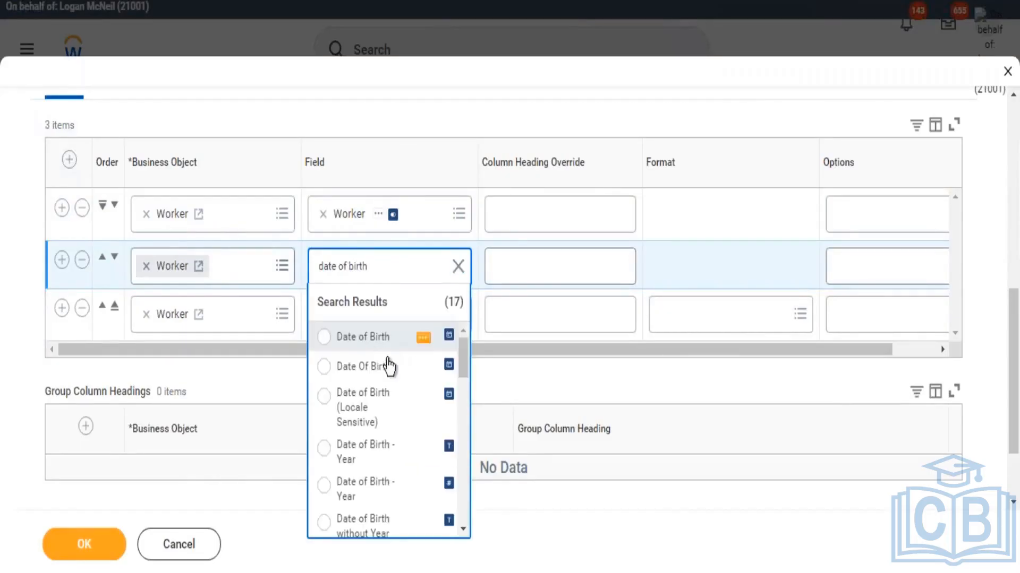
left_click(424, 368)
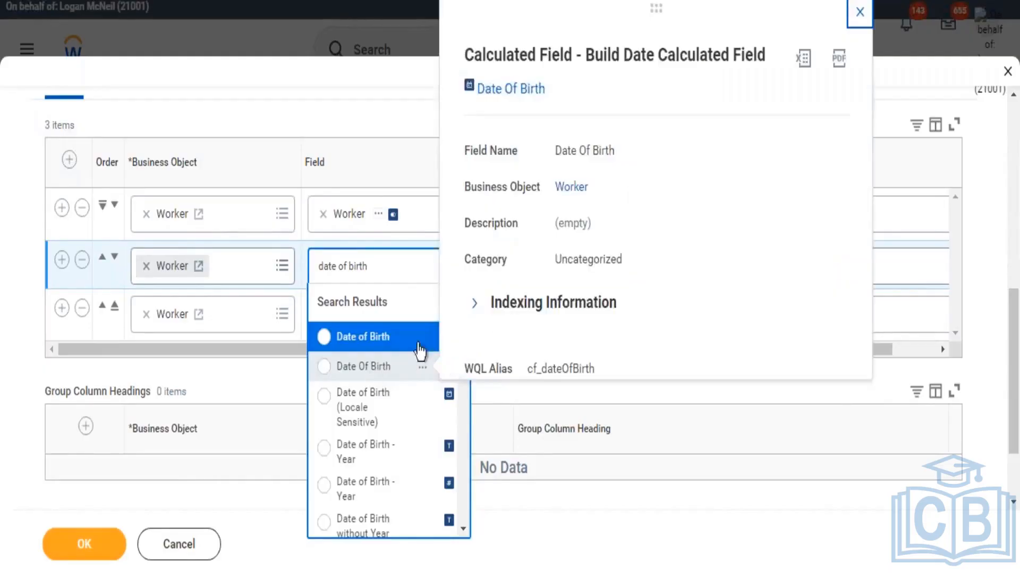
left_click(122, 279)
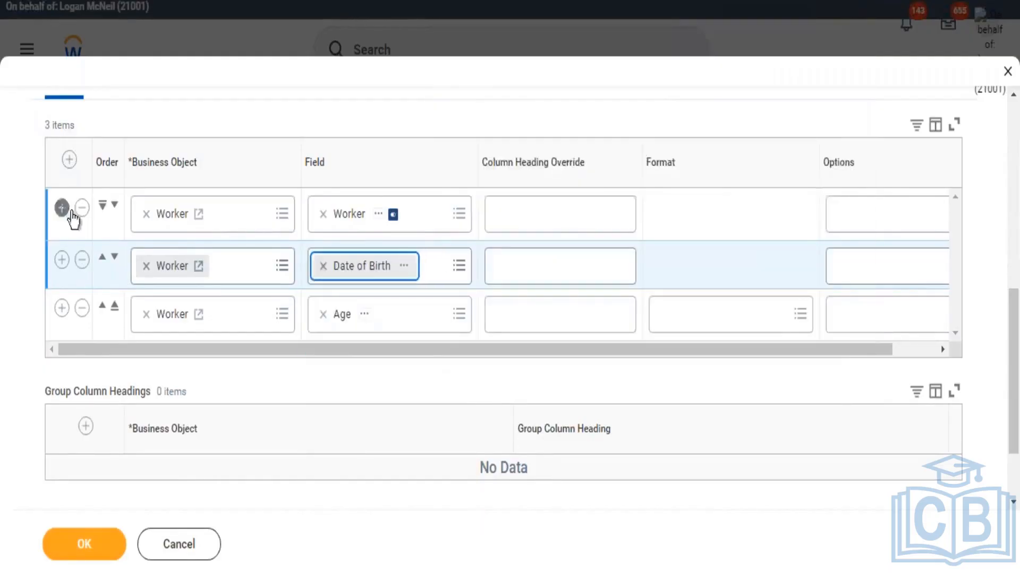
Insert a column with the Worker's Hire Date date field below the Worker column, checking the field's details before choosing it.
left_click(64, 210)
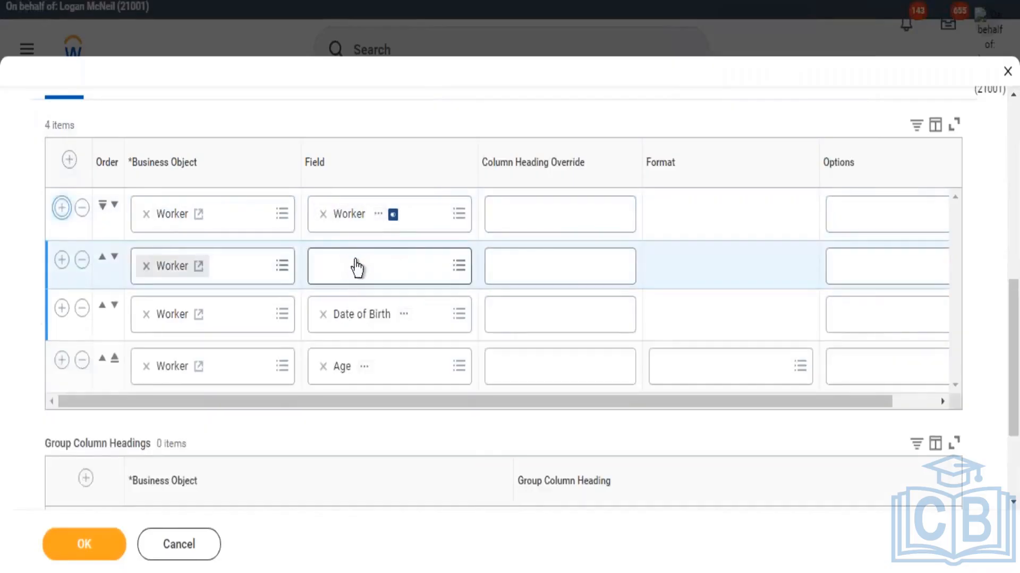
left_click(357, 268)
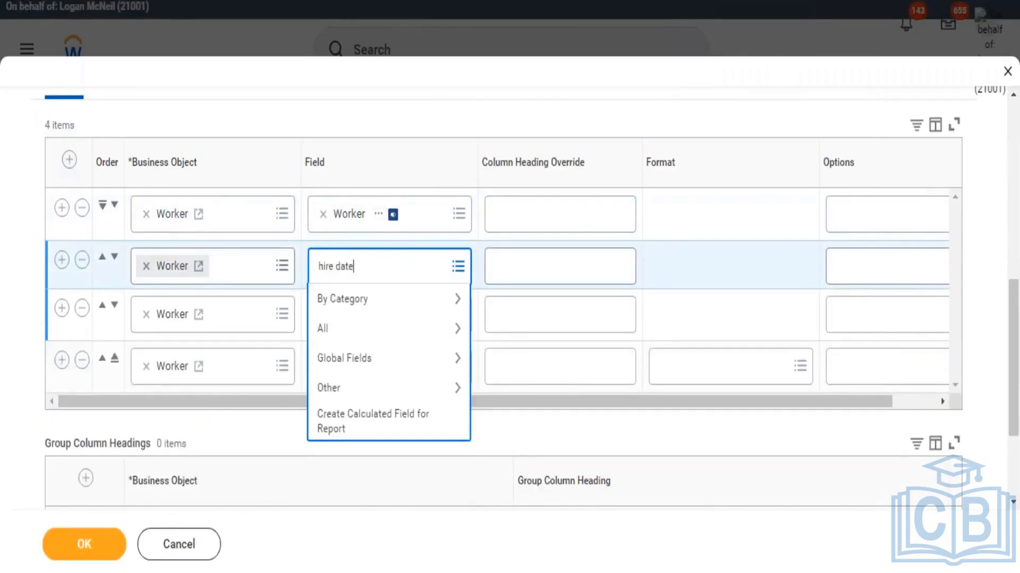
key("Return")
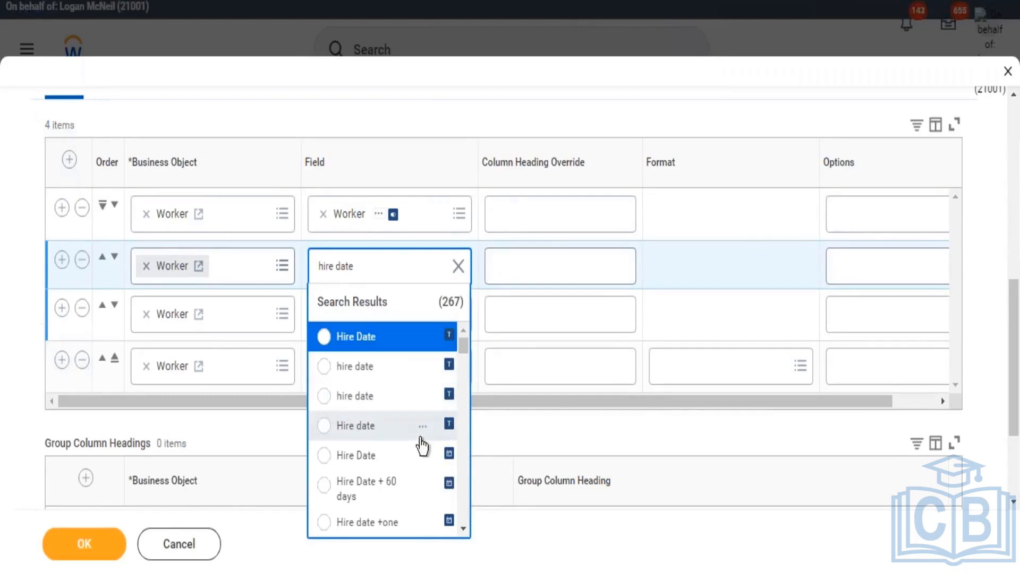
left_click(424, 457)
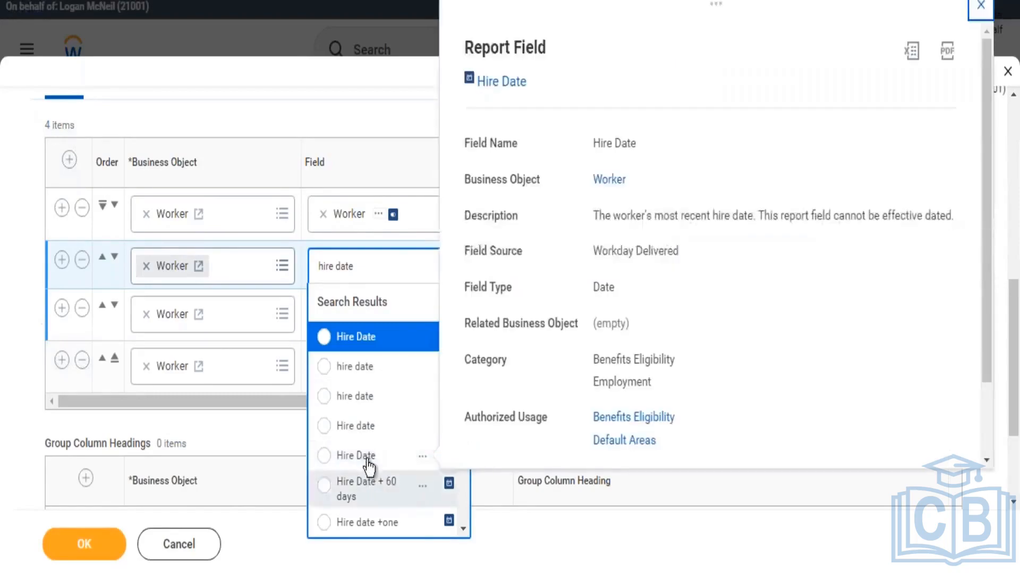
left_click(325, 456)
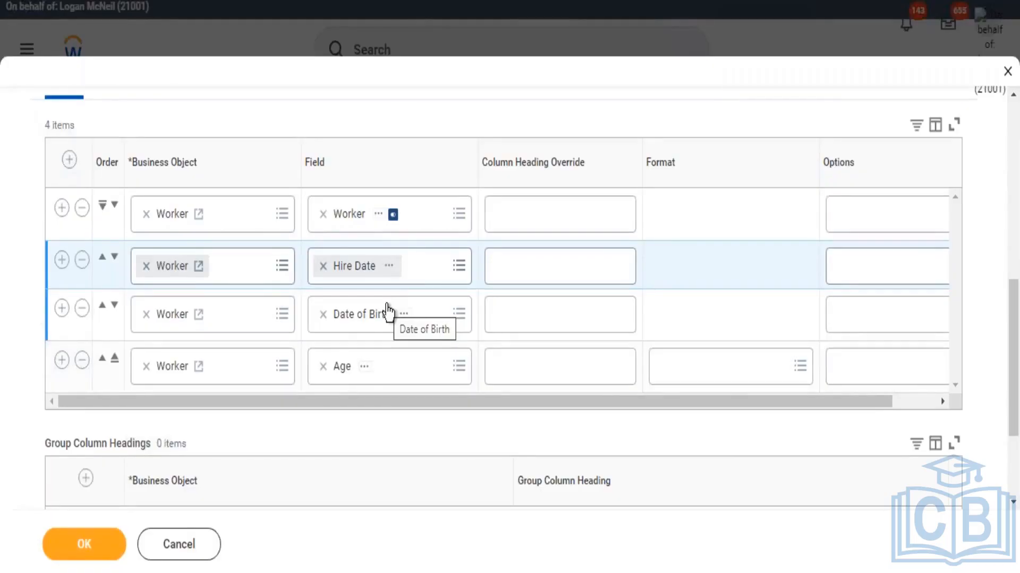
Replace the report's data source with All Active and Terminated Workers, searching for it by "all acti term".
scroll(119, 130, "up", 8)
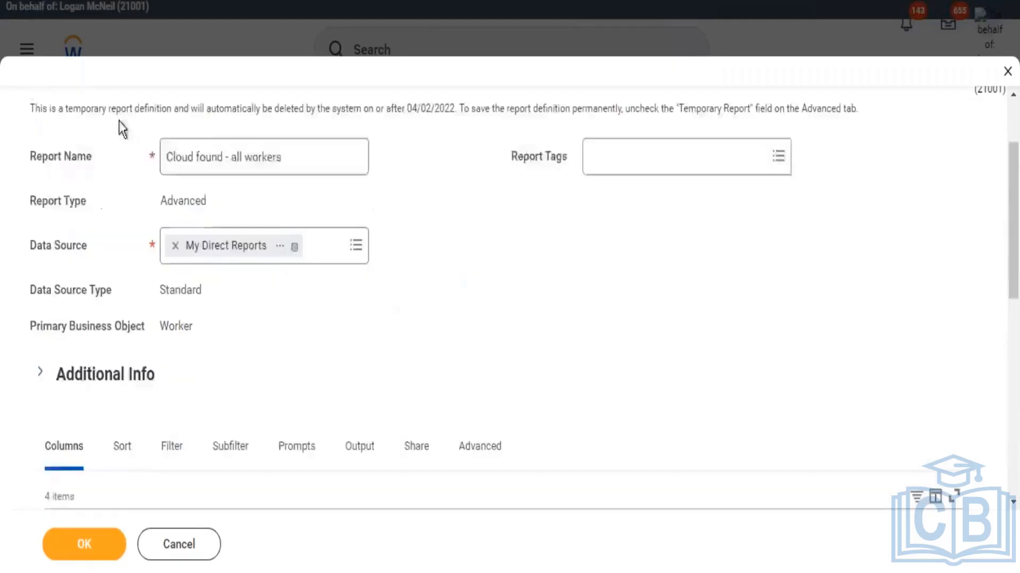
left_click_drag(24, 339, 86, 340)
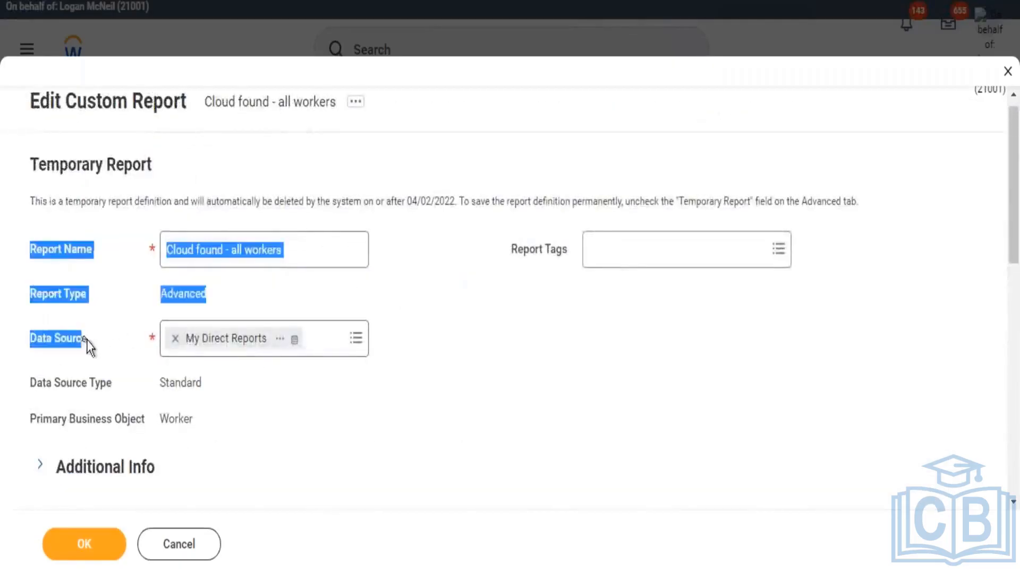
left_click(175, 338)
type("all acti")
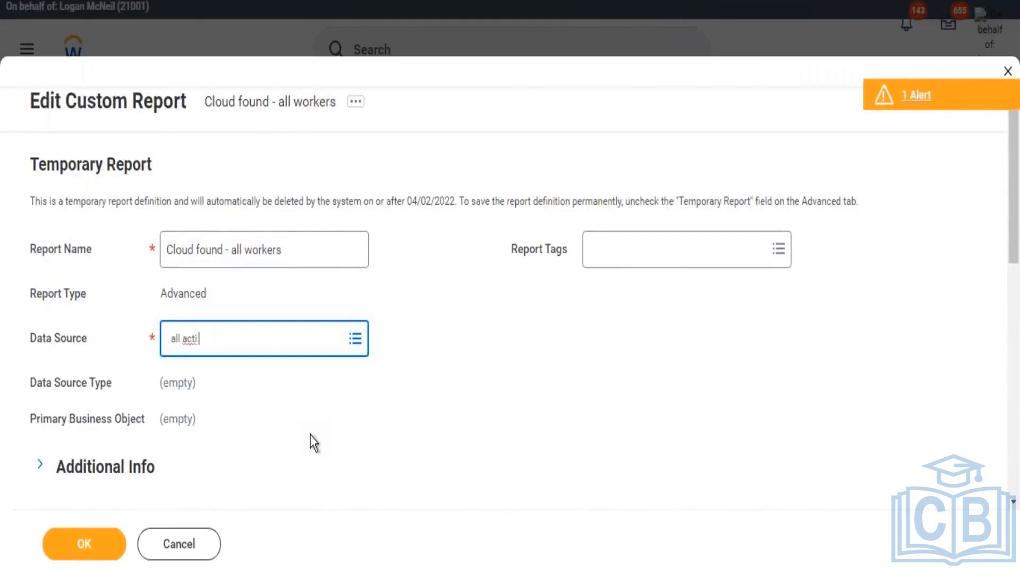
type(" term7")
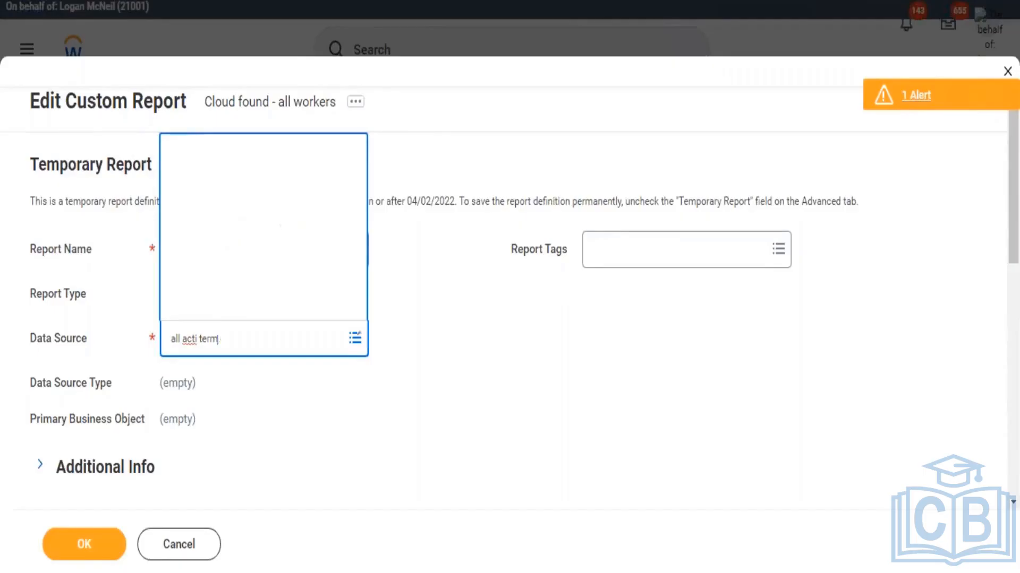
key("Return")
key("Right")
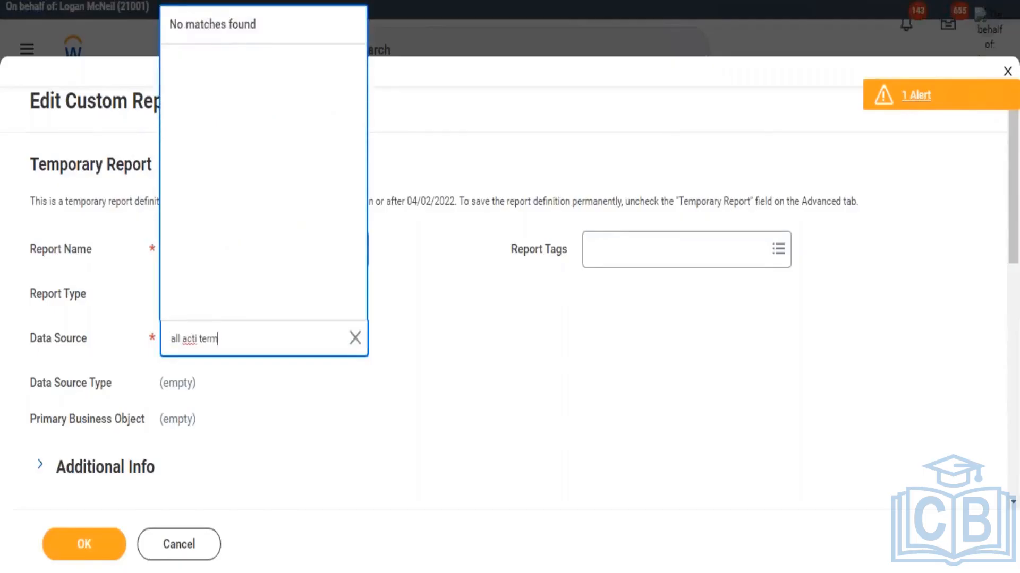
key("Return")
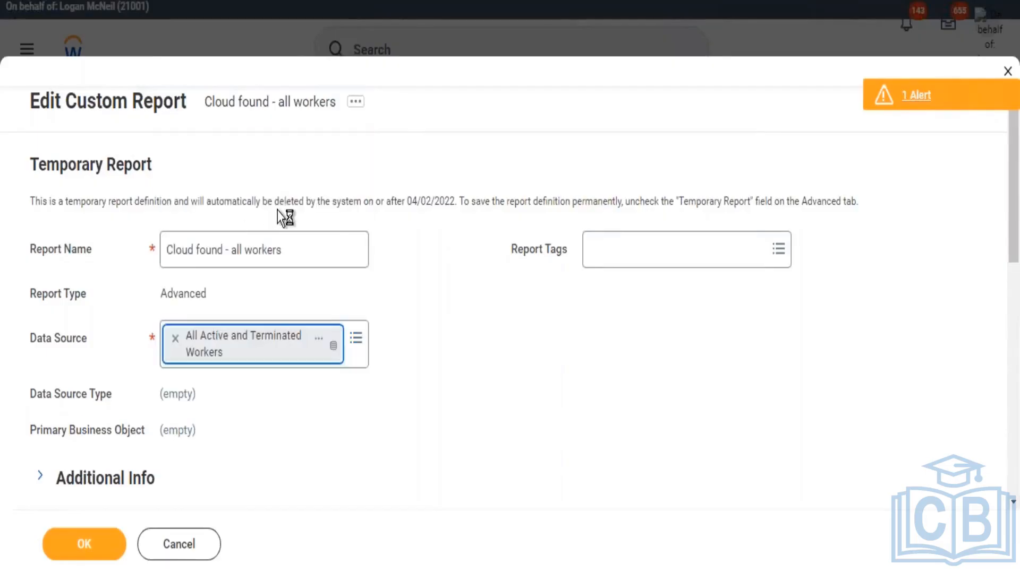
Review the report definition's data source, primary business object and column list after the data source change.
scroll(467, 281, "down", 7)
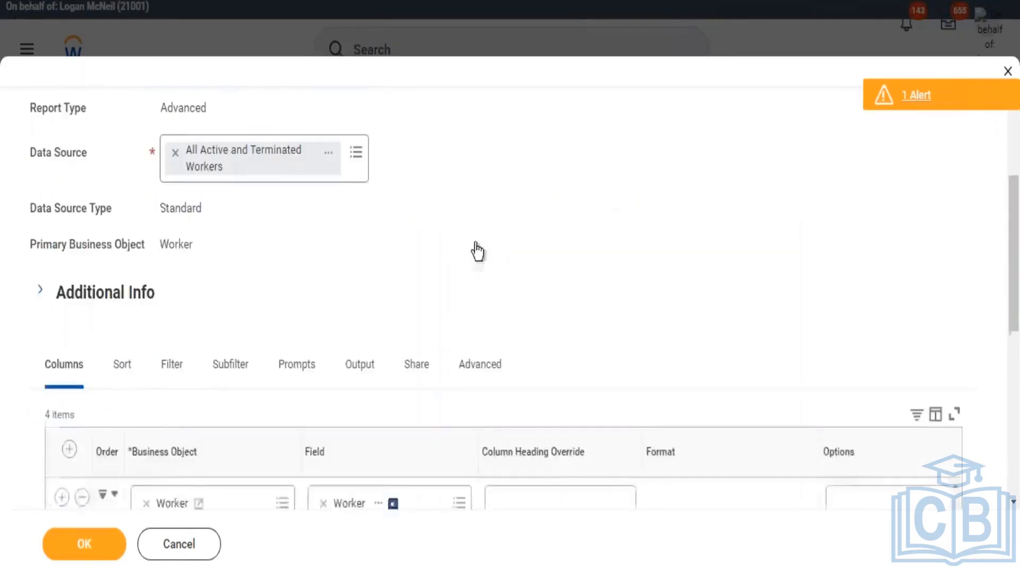
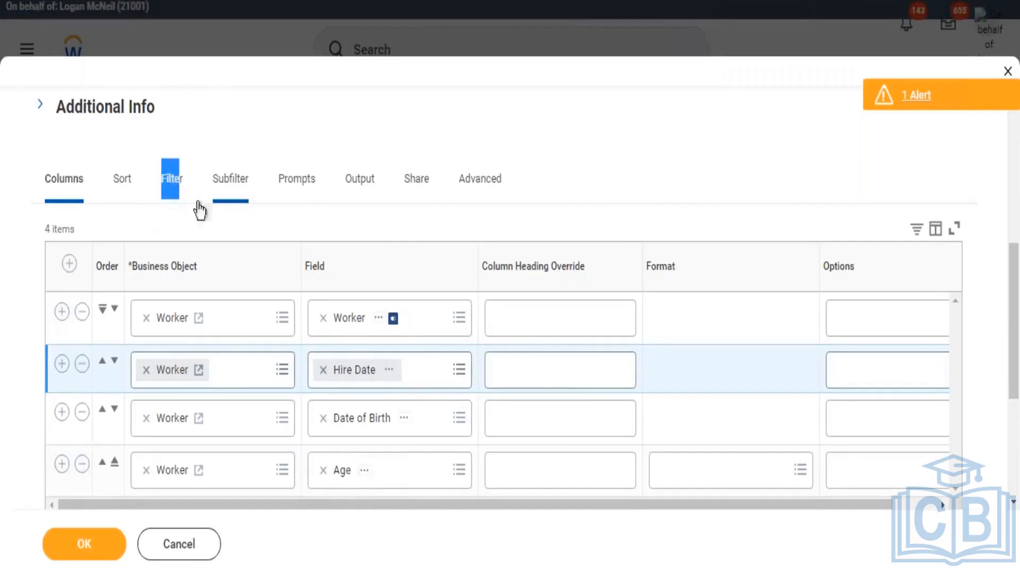
scroll(233, 229, "up", 3)
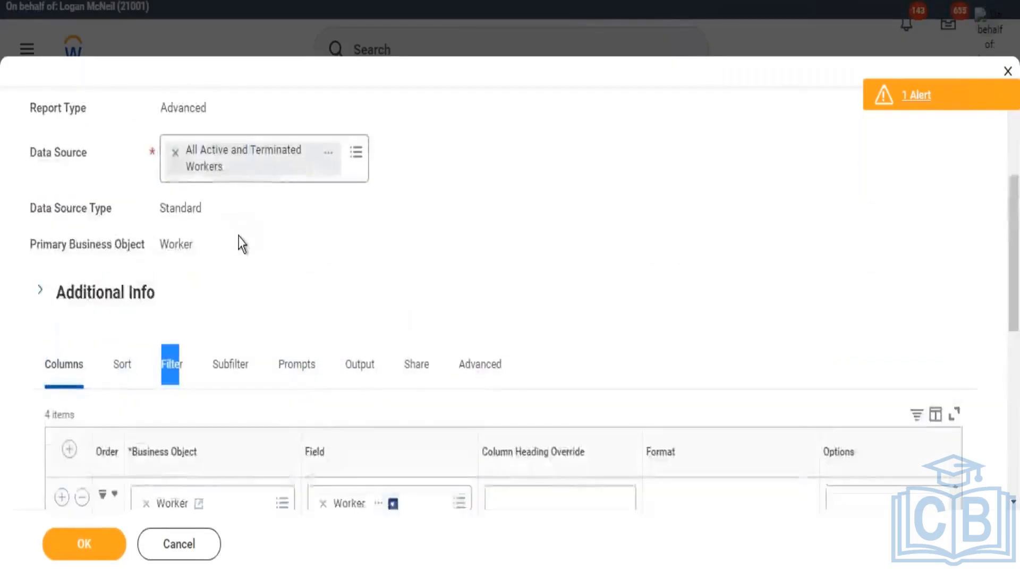
scroll(243, 229, "up", 3)
left_click_drag(48, 341, 100, 345)
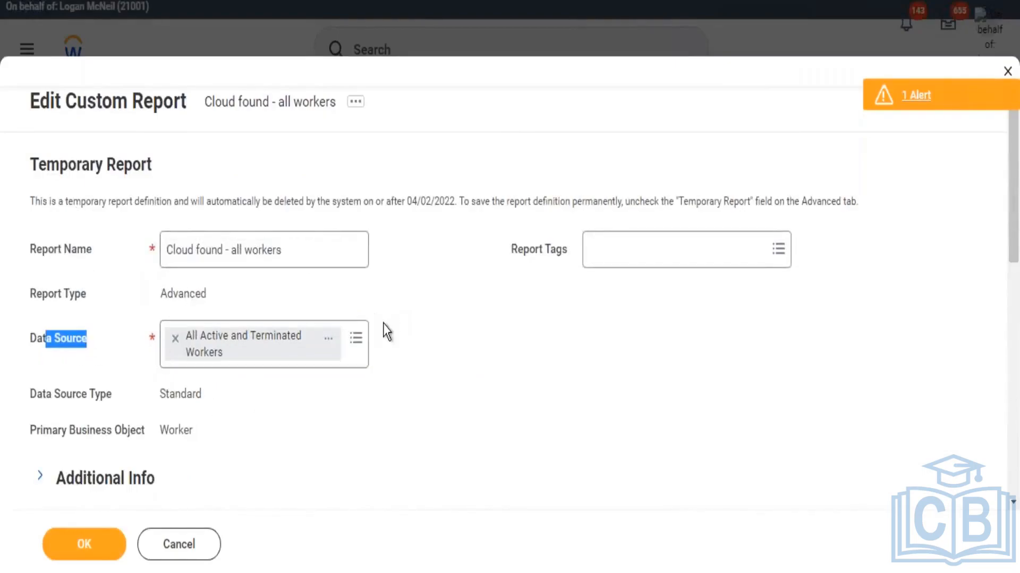
scroll(417, 348, "down", 2)
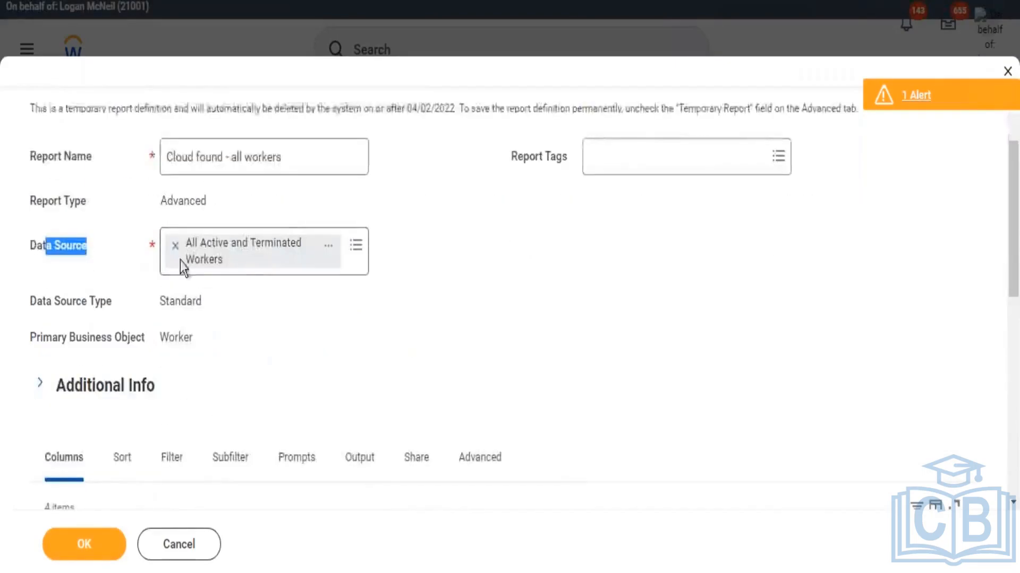
scroll(346, 244, "down", 4)
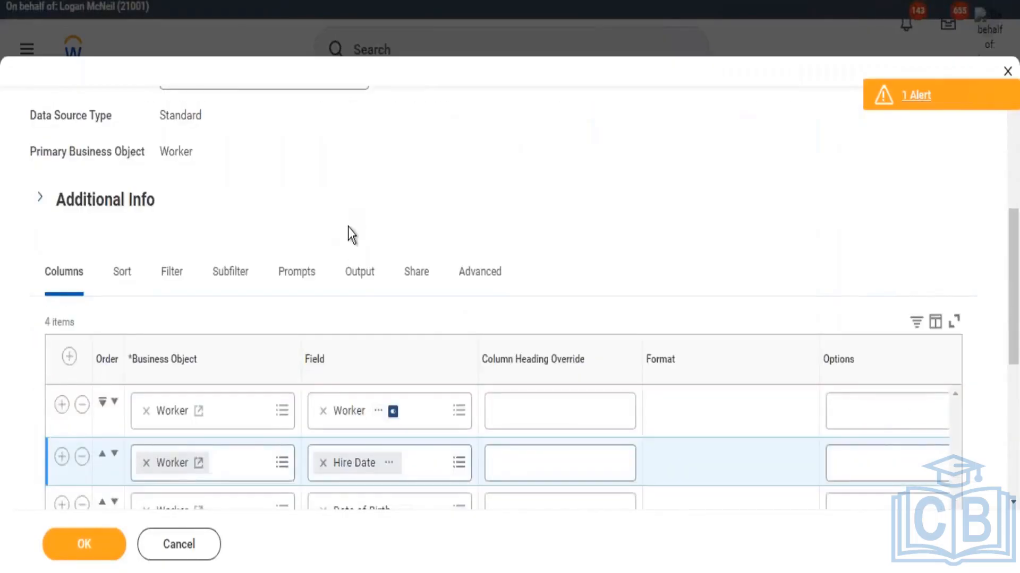
scroll(417, 262, "up", 6)
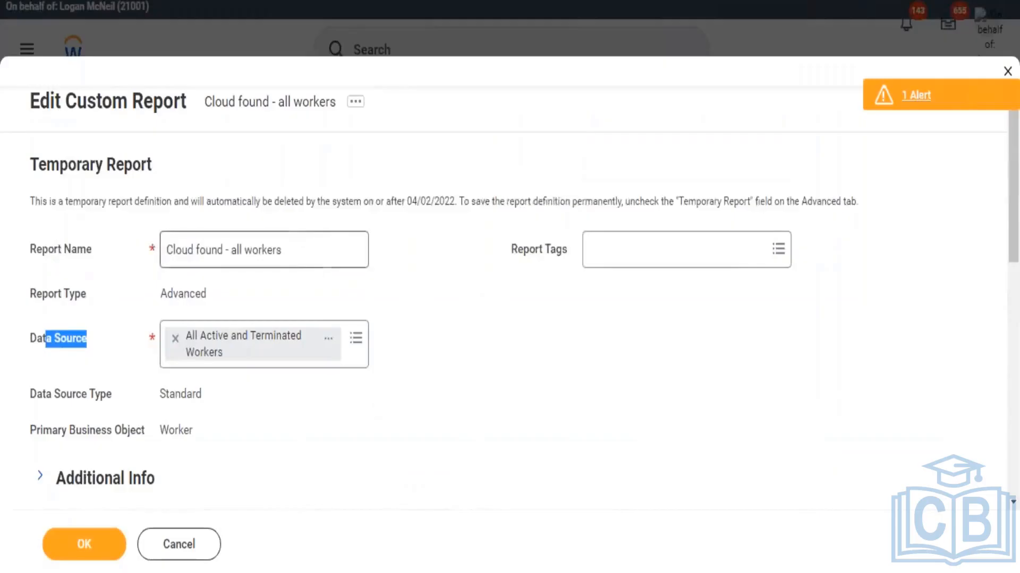
scroll(378, 300, "down", 2)
scroll(385, 305, "down", 6)
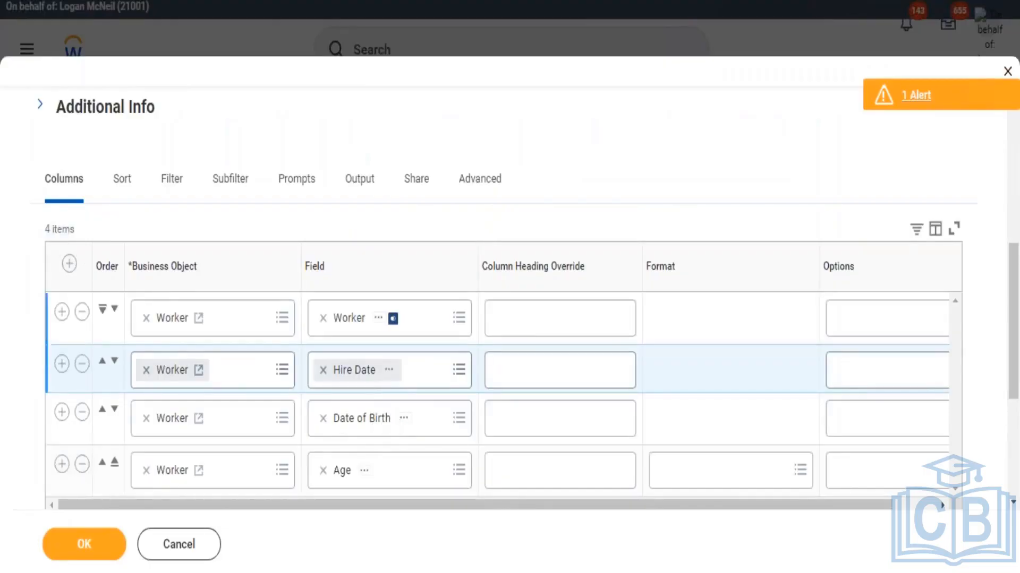
Add an instance filter condition on the Date of Birth field, checking the details of the matching date field.
left_click(175, 192)
left_click(73, 301)
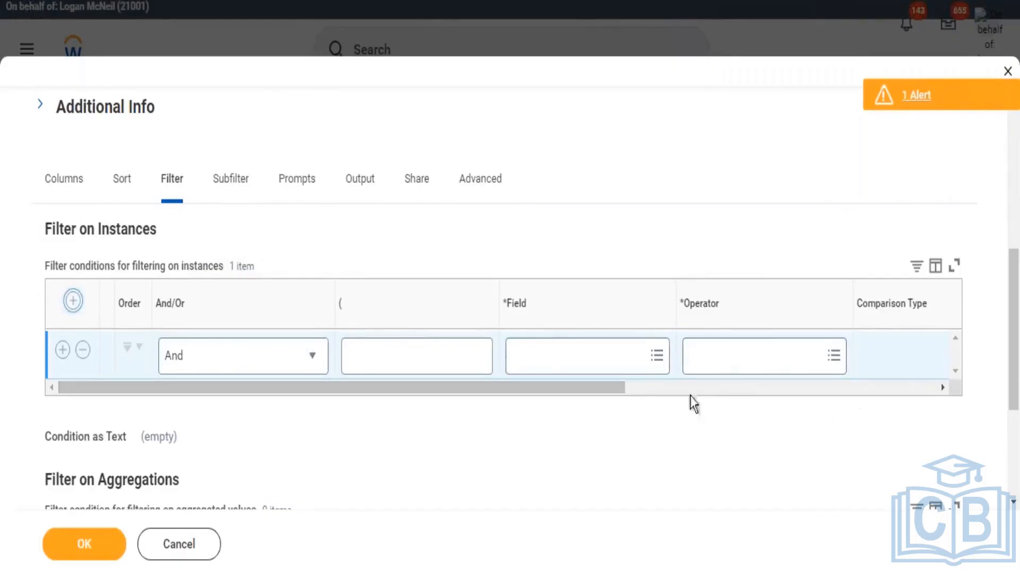
left_click_drag(603, 390, 517, 400)
double_click(514, 306)
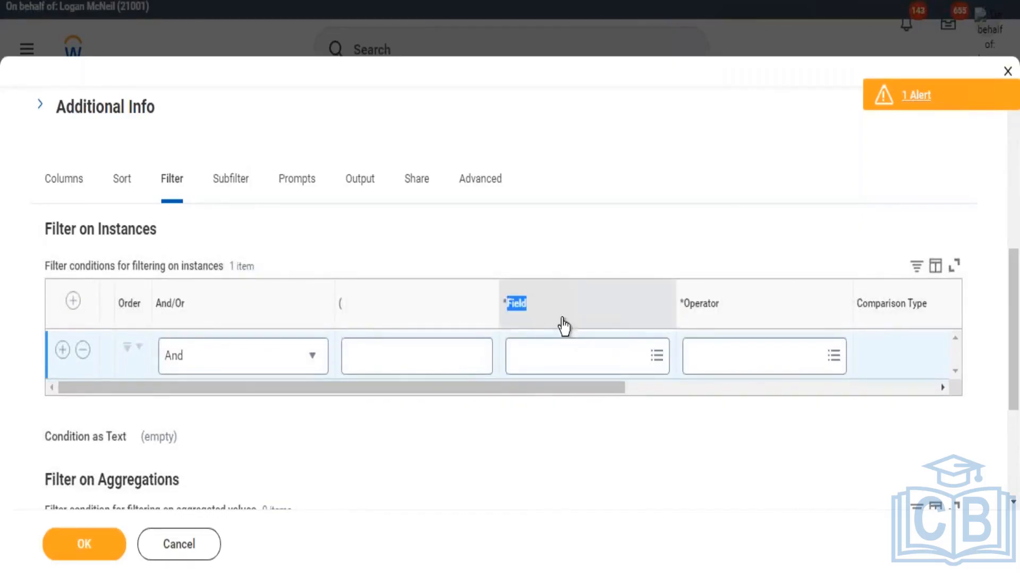
left_click(811, 214)
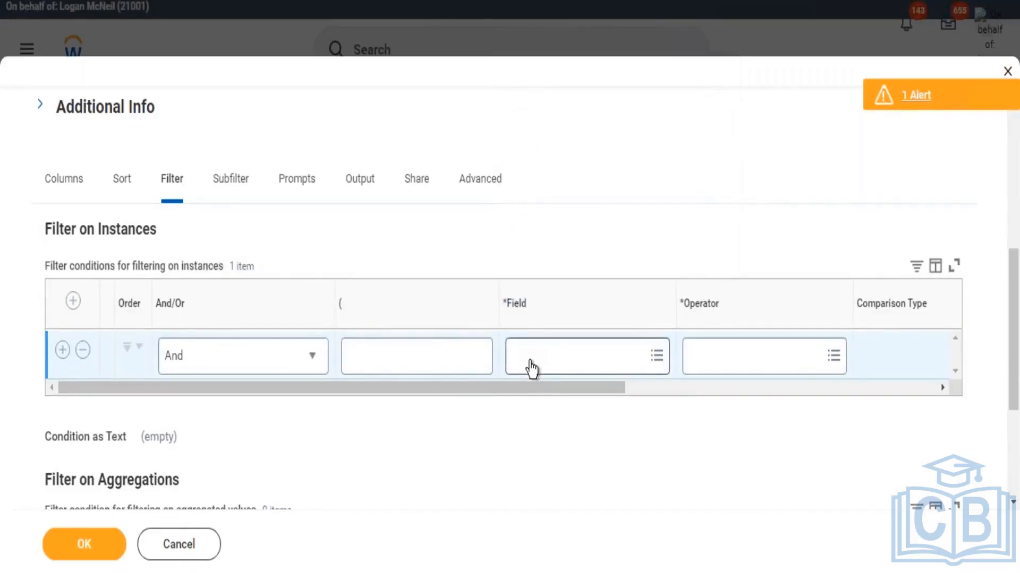
left_click(567, 367)
type("dat")
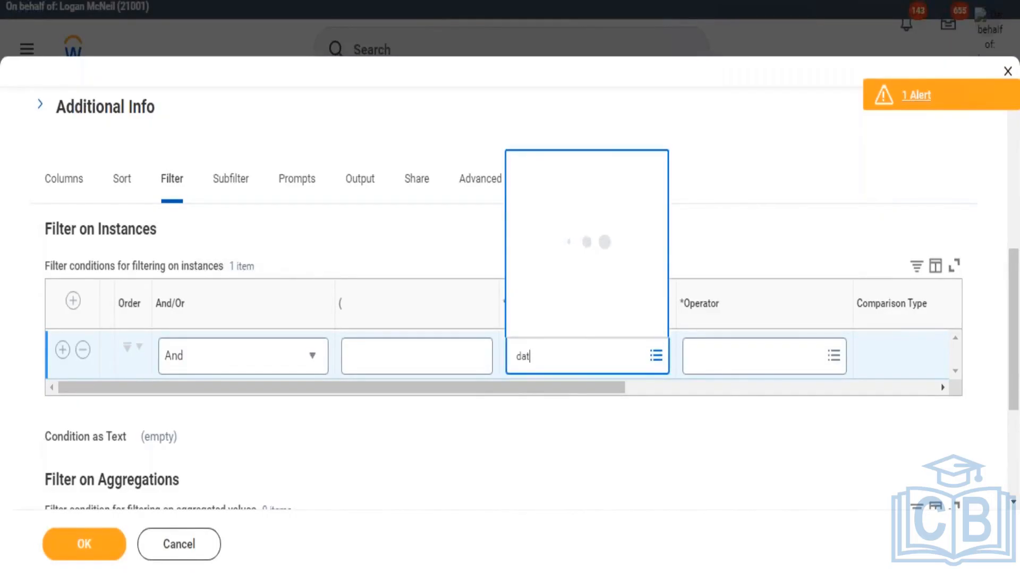
type("e of birth")
key("Return")
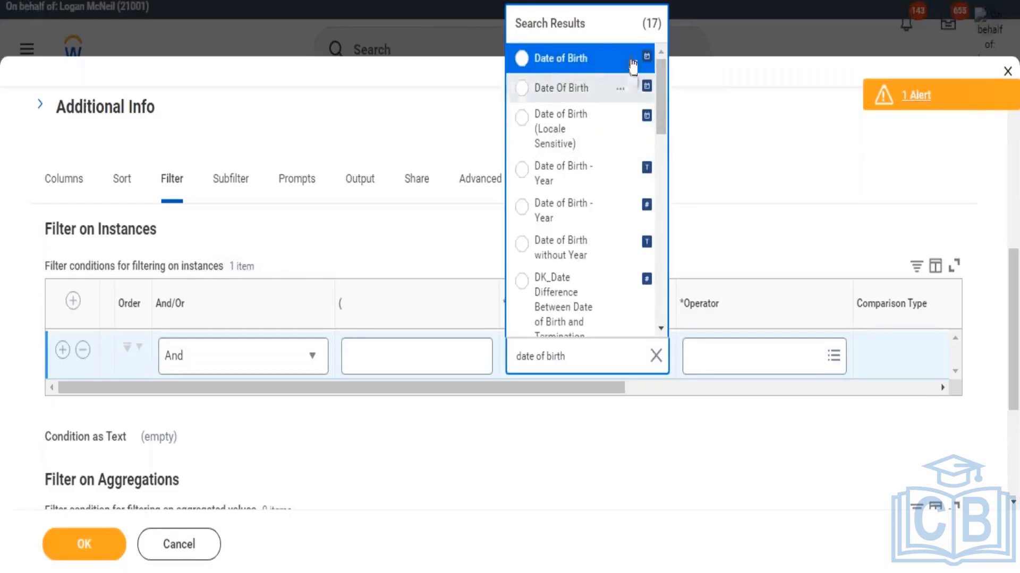
left_click(622, 60)
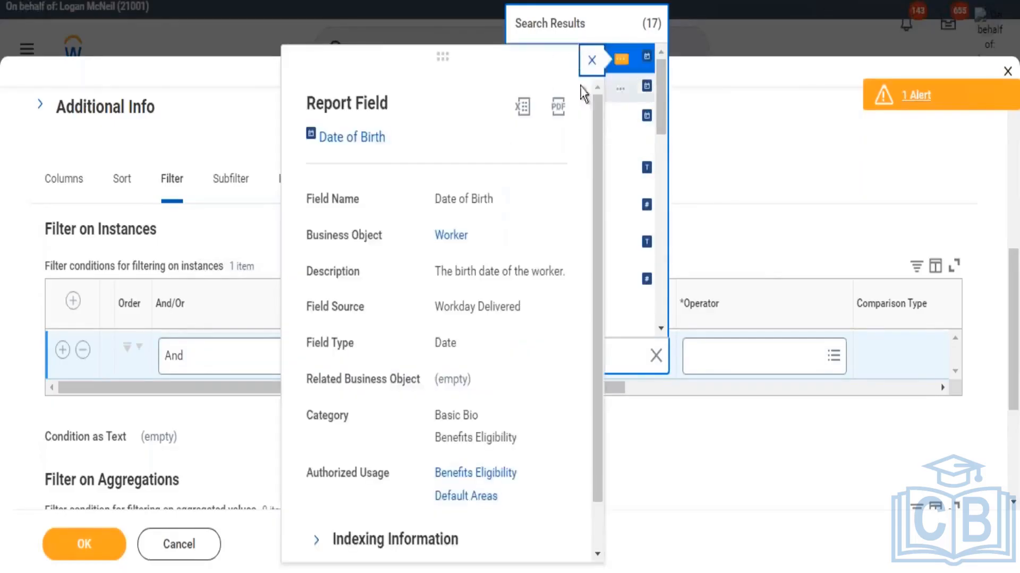
left_click(585, 69)
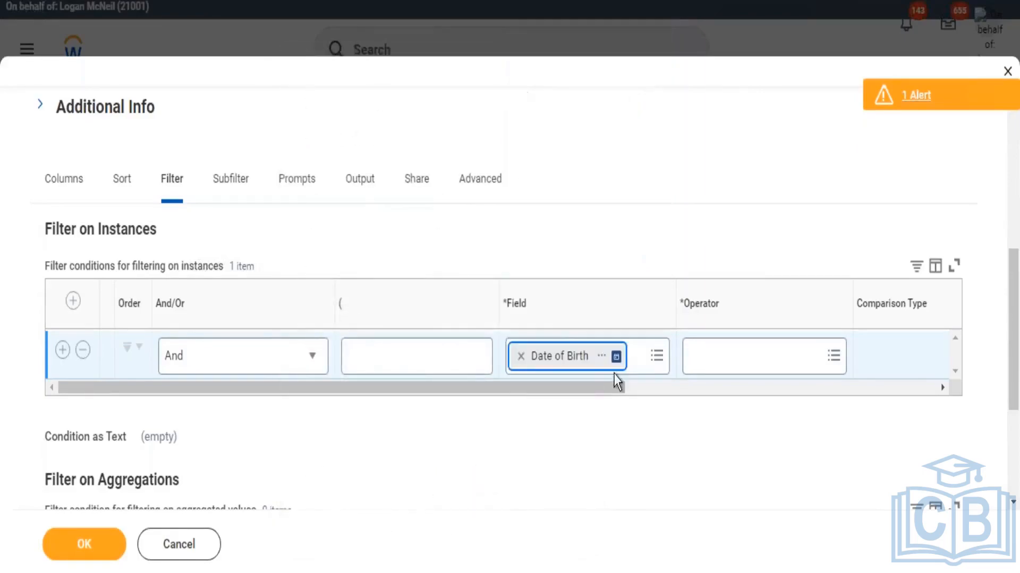
Set the Date of Birth filter condition's operator to "is not blank" from the frequently used operators.
left_click_drag(592, 391, 691, 417)
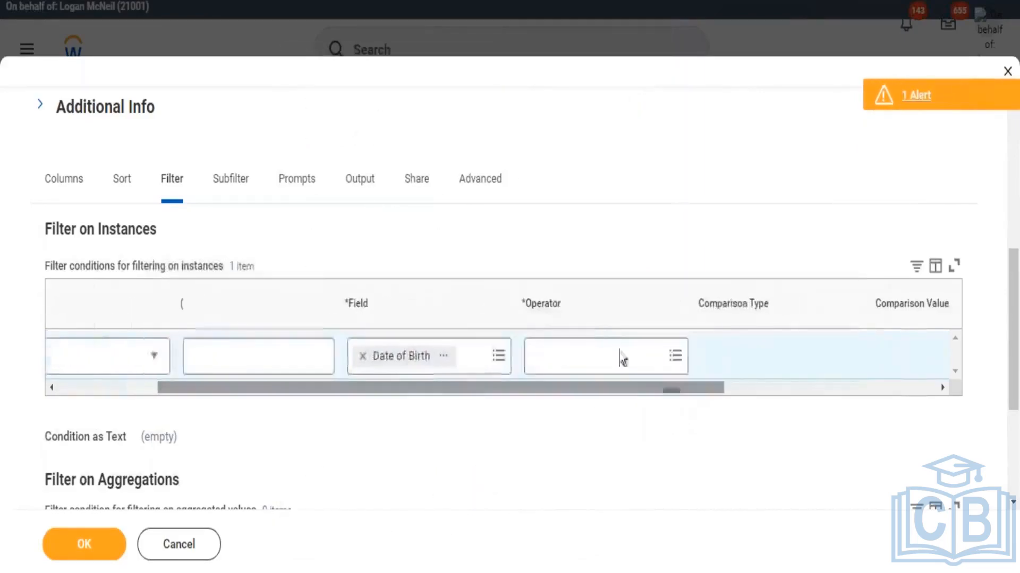
left_click(633, 371)
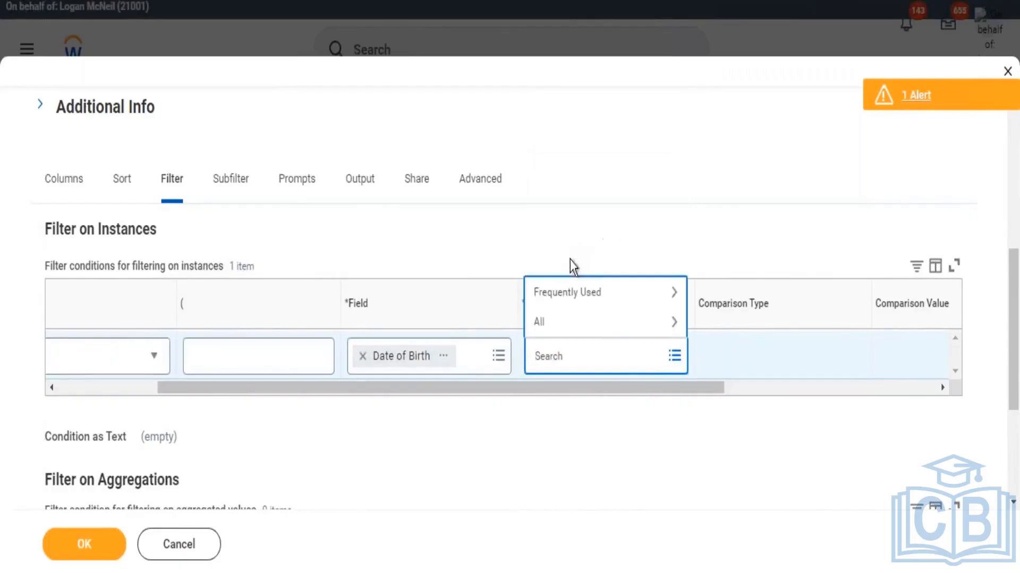
left_click(595, 298)
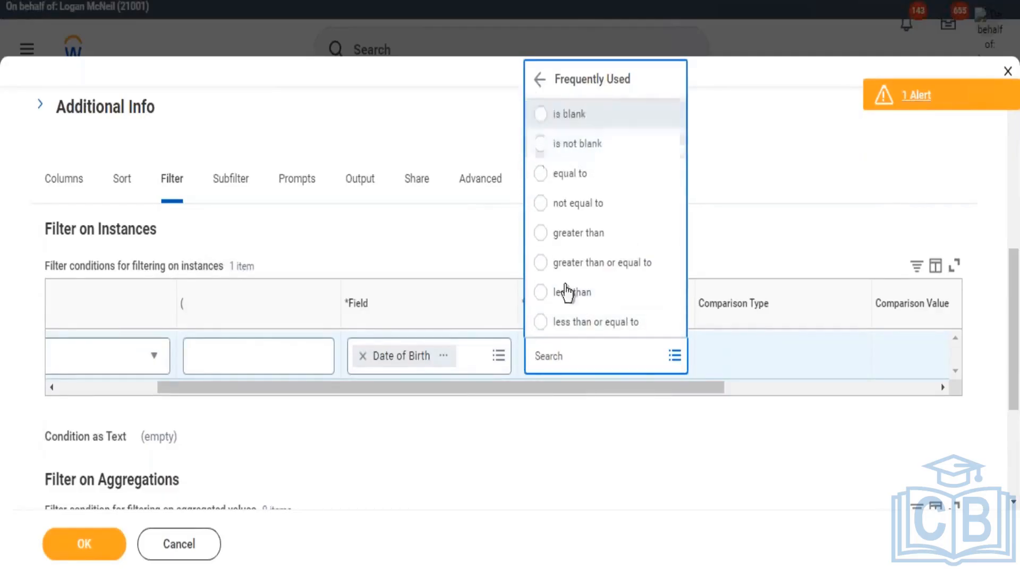
left_click(585, 144)
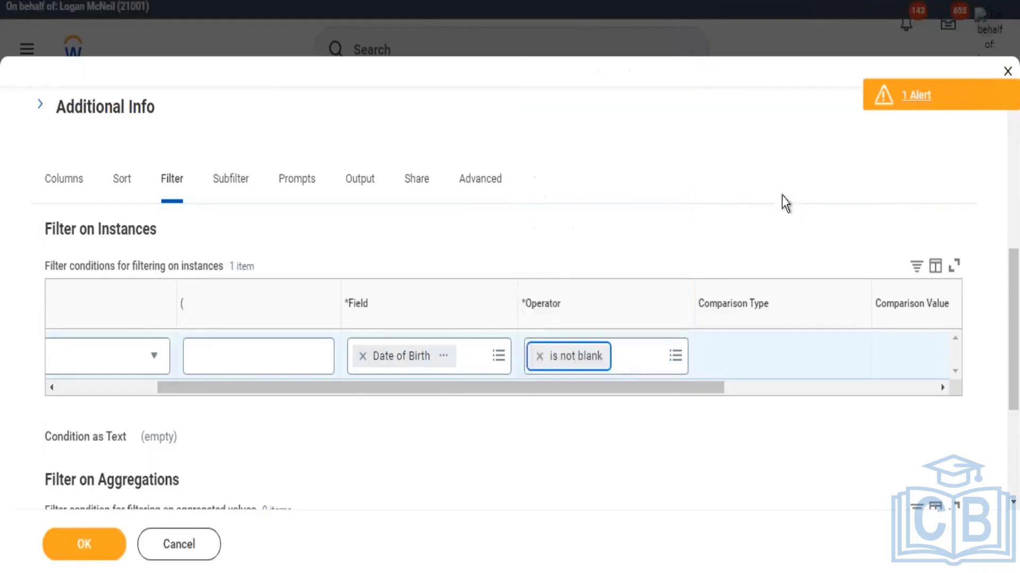
left_click_drag(536, 388, 412, 401)
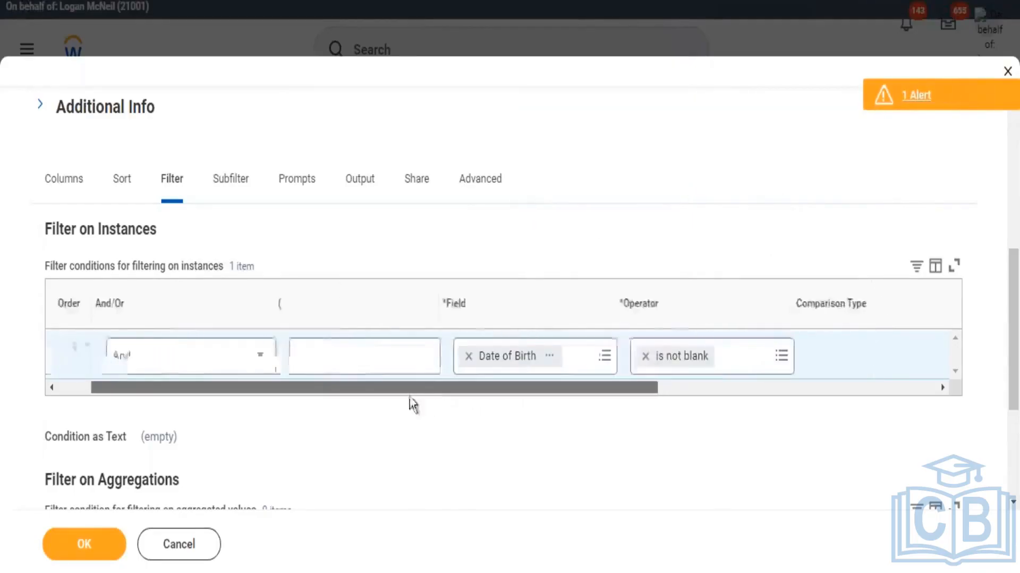
Review the filter and data source settings, save the definition and run the Cloud found - all workers report.
scroll(287, 392, "up", 7)
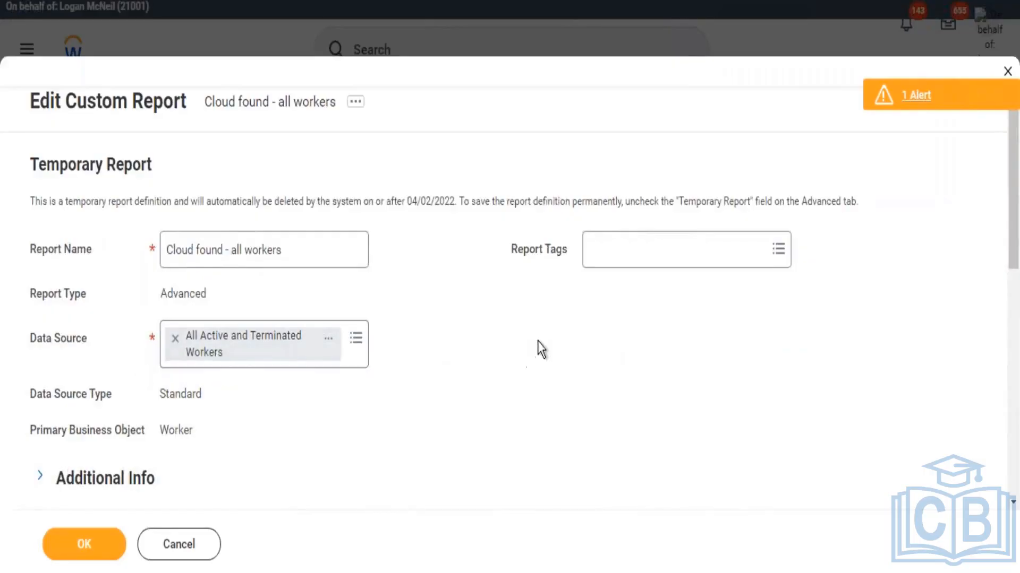
scroll(538, 342, "down", 5)
scroll(584, 329, "down", 5)
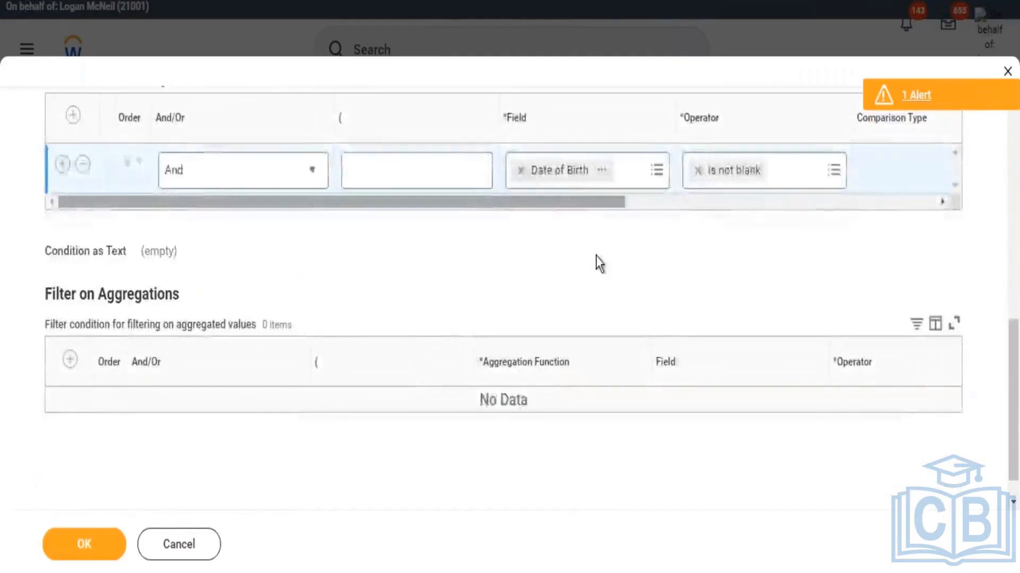
scroll(598, 261, "up", 2)
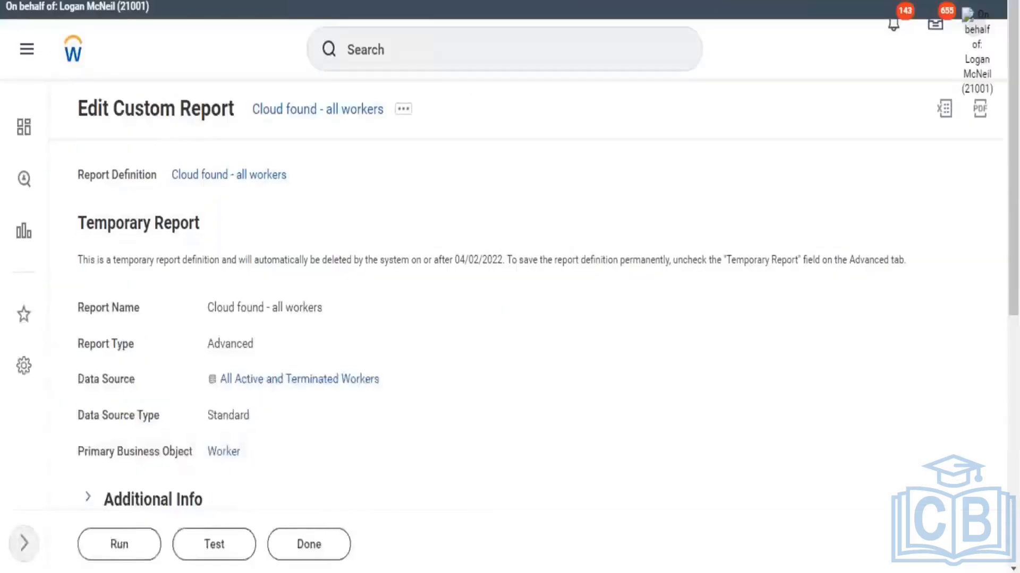
left_click(142, 550)
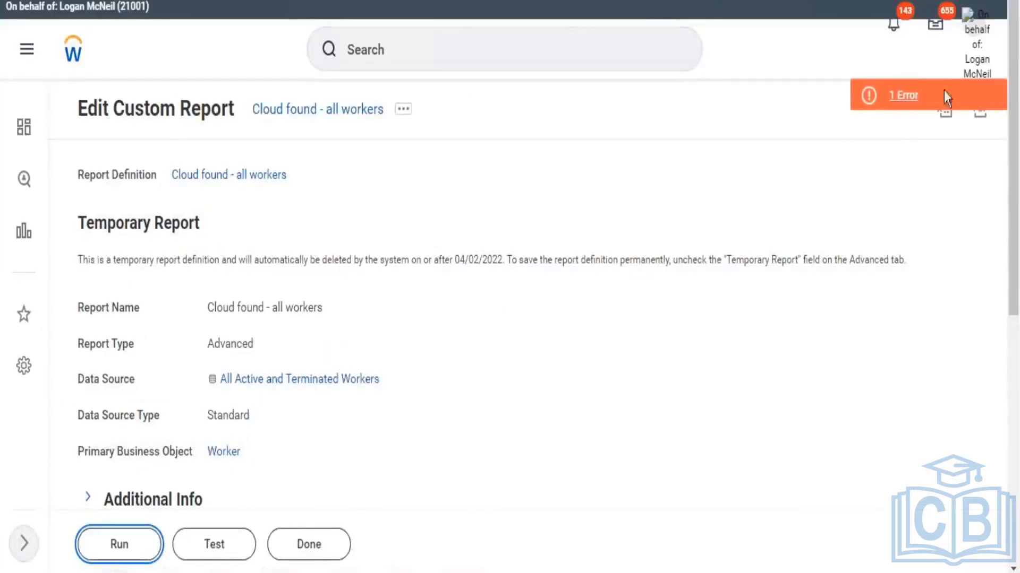
Read the details of the error raised by the report run and close them.
left_click(923, 102)
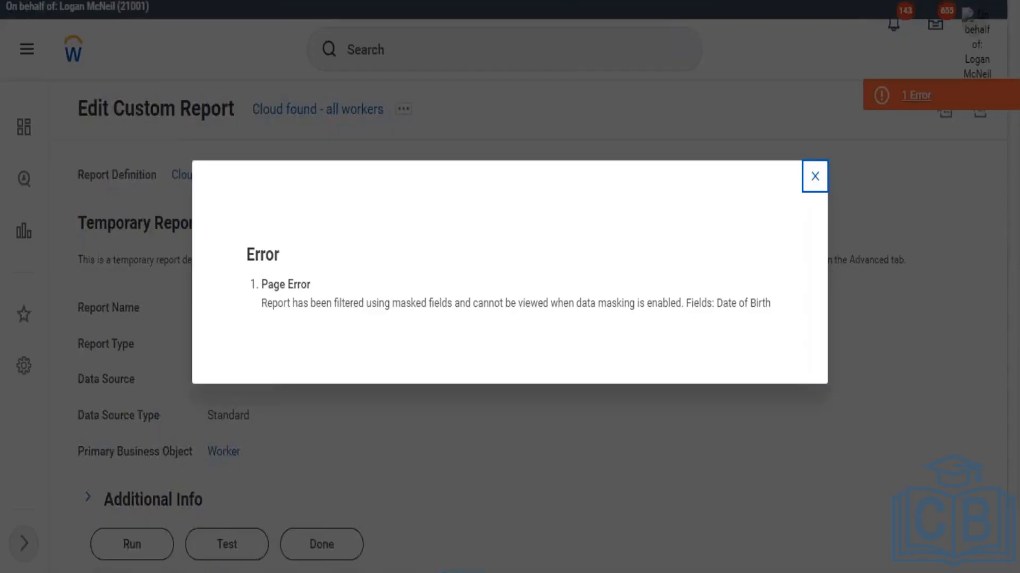
left_click(806, 186)
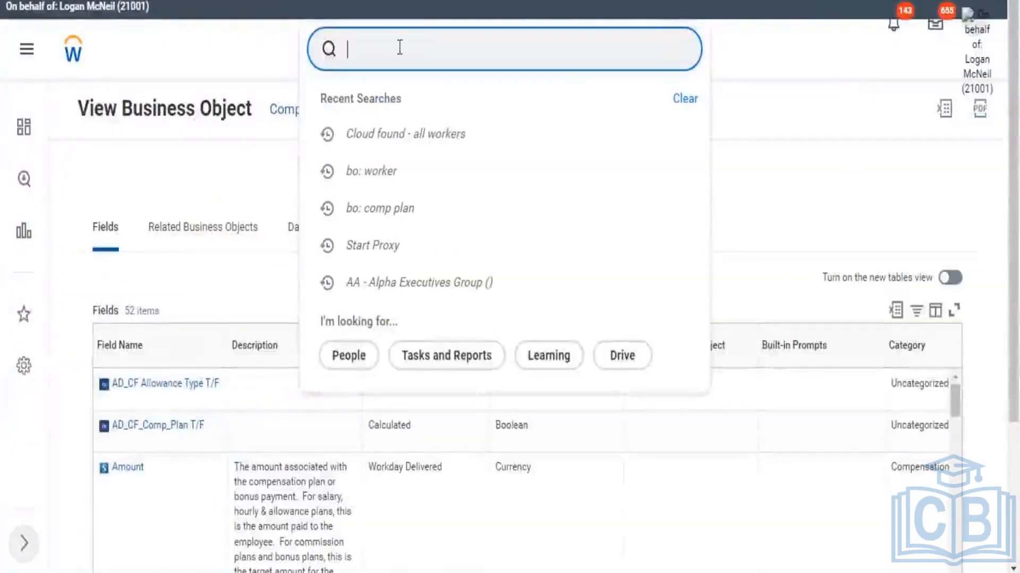
Search for "mask" and open the Enable/Disable Data Masking task.
type("d")
key("BackSpace")
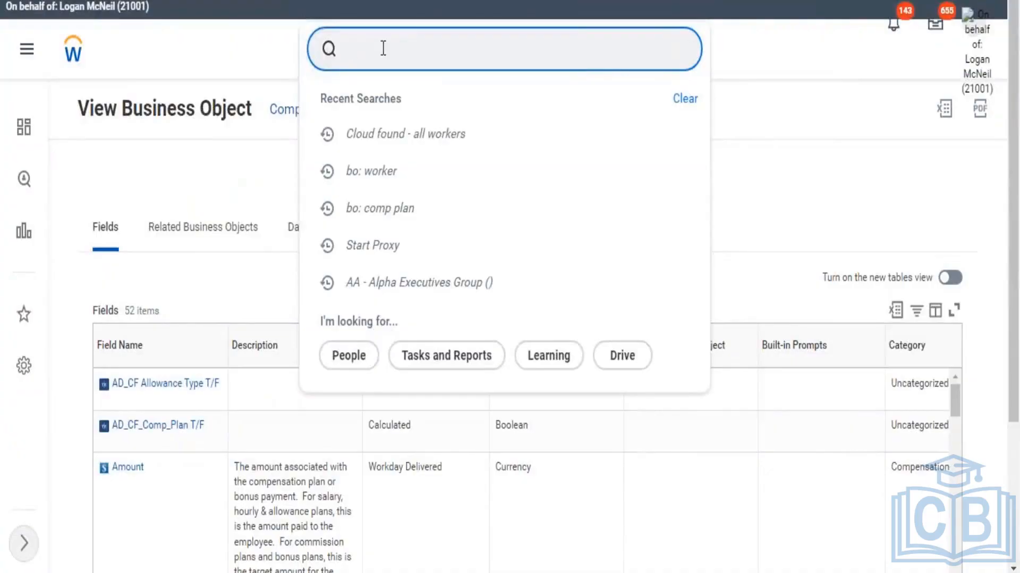
type("mask")
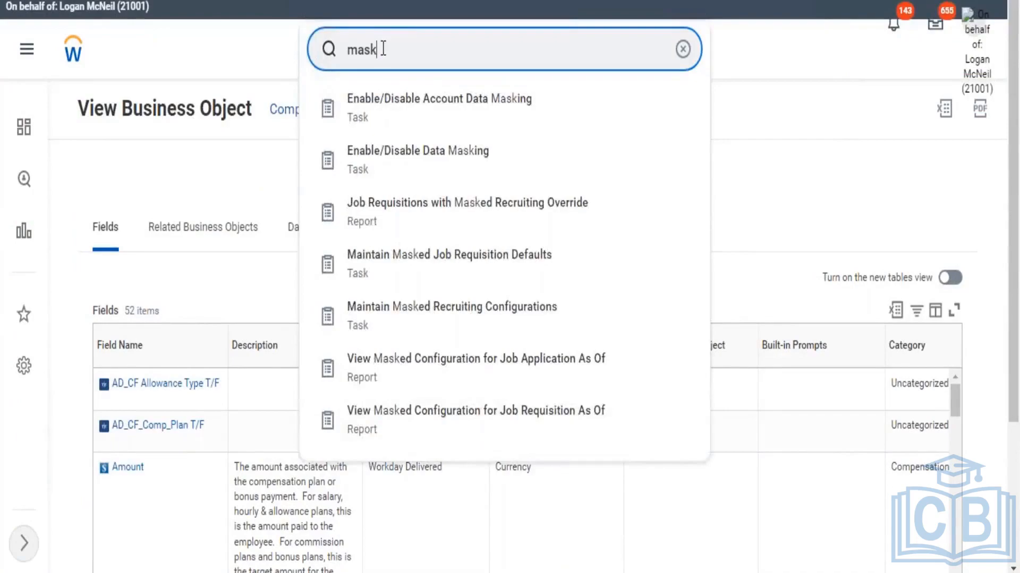
key("Down")
key("Down")
key("Return")
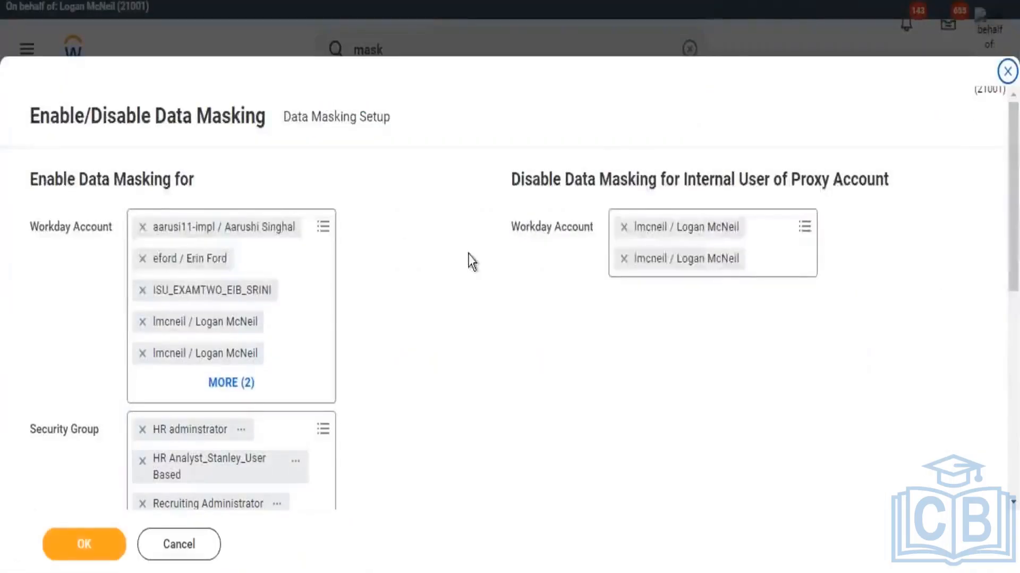
Review the accounts, security groups and file access settings in the data masking setup, and leave it without saving.
scroll(472, 261, "down", 5)
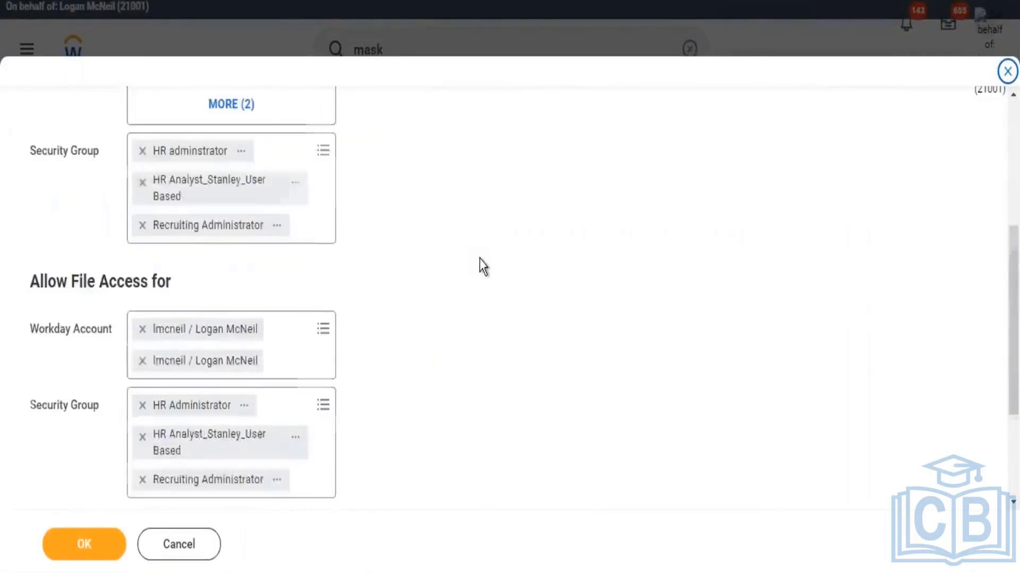
scroll(481, 259, "down", 3)
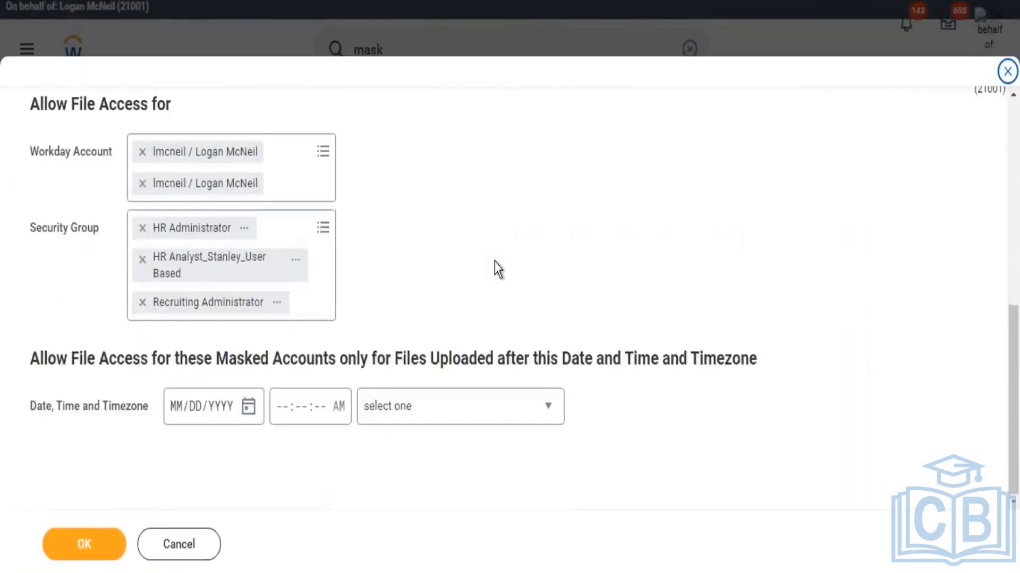
scroll(497, 270, "up", 8)
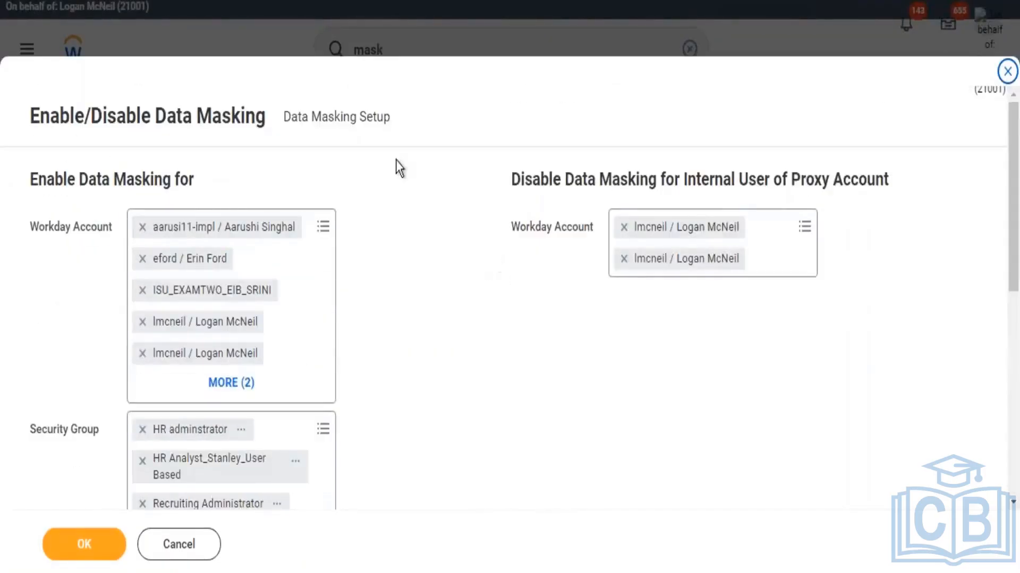
left_click(195, 545)
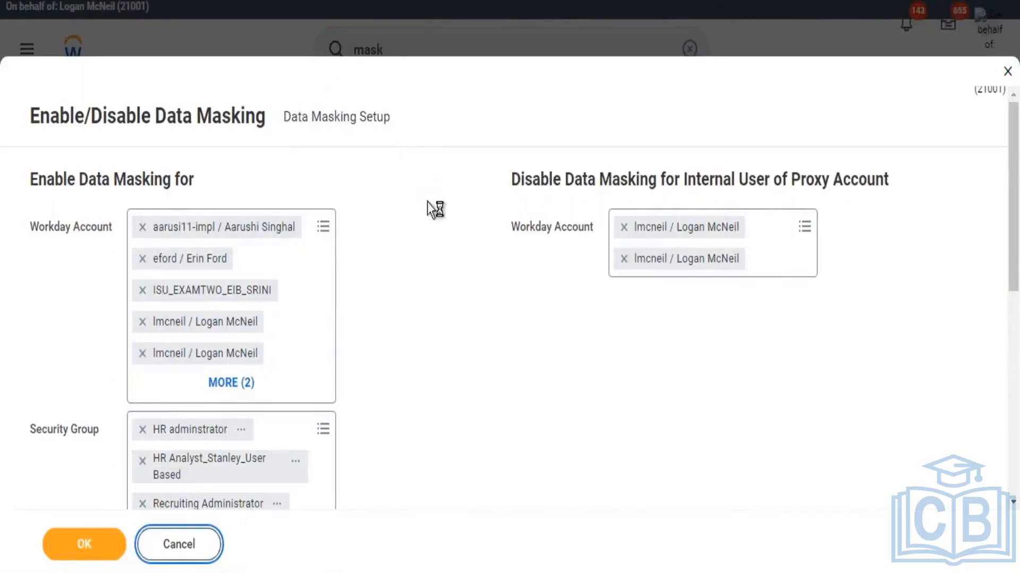
scroll(437, 295, "down", 7)
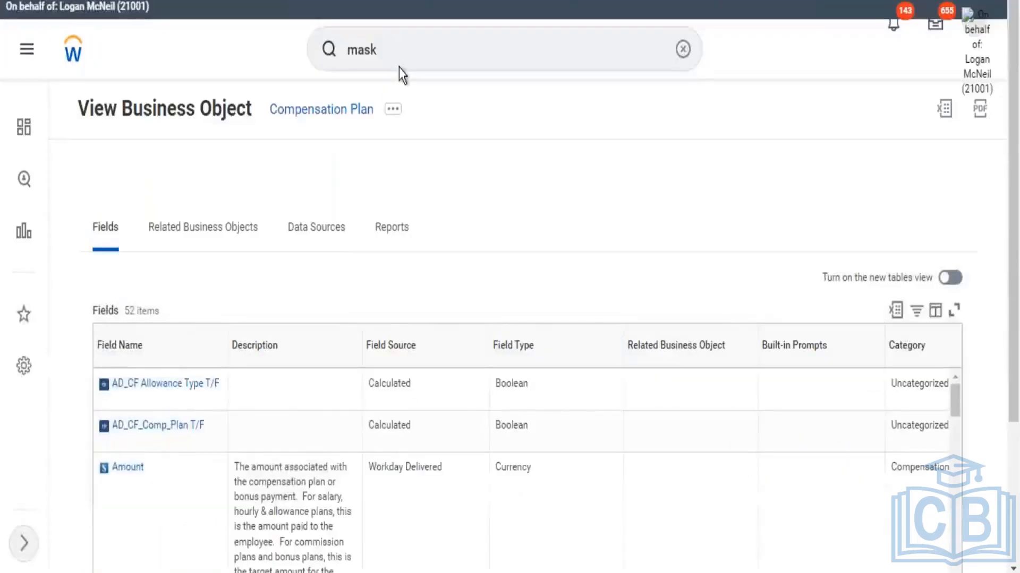
Display the full list of tasks and reports matching "mask" and look through it for masking configuration tasks.
left_click(405, 61)
left_click(453, 110)
key("alt+Left")
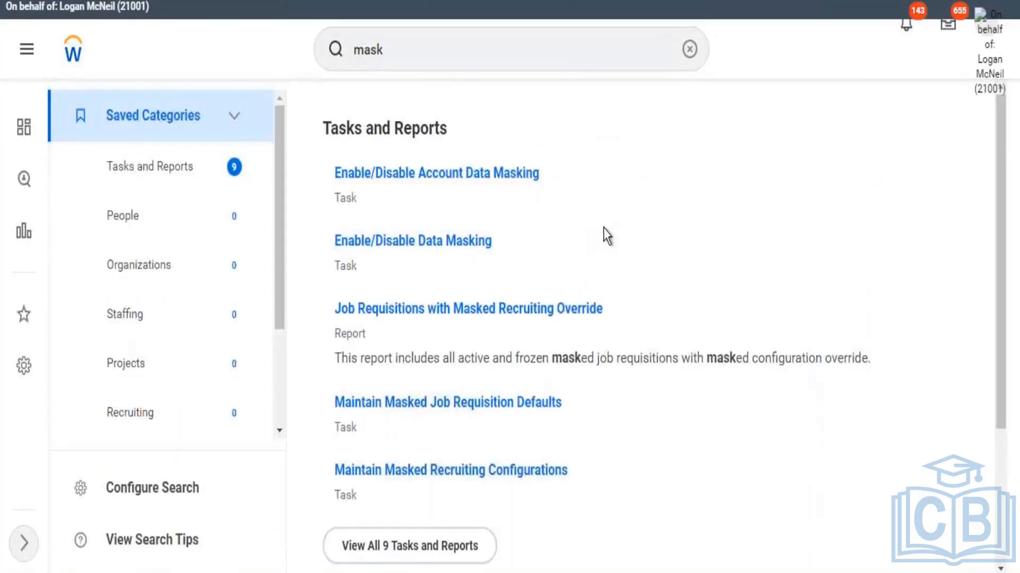
scroll(608, 231, "down", 4)
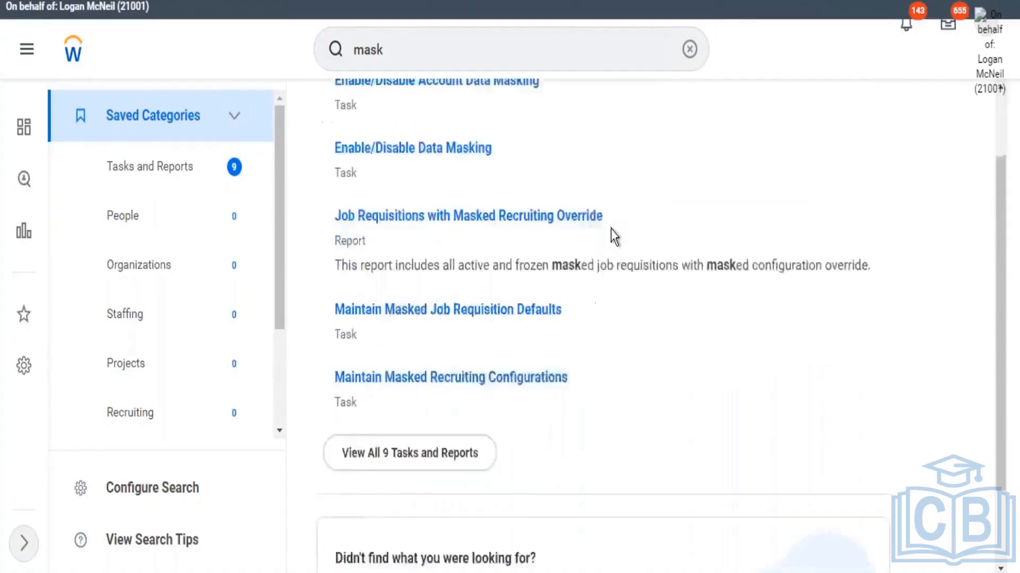
left_click(424, 371)
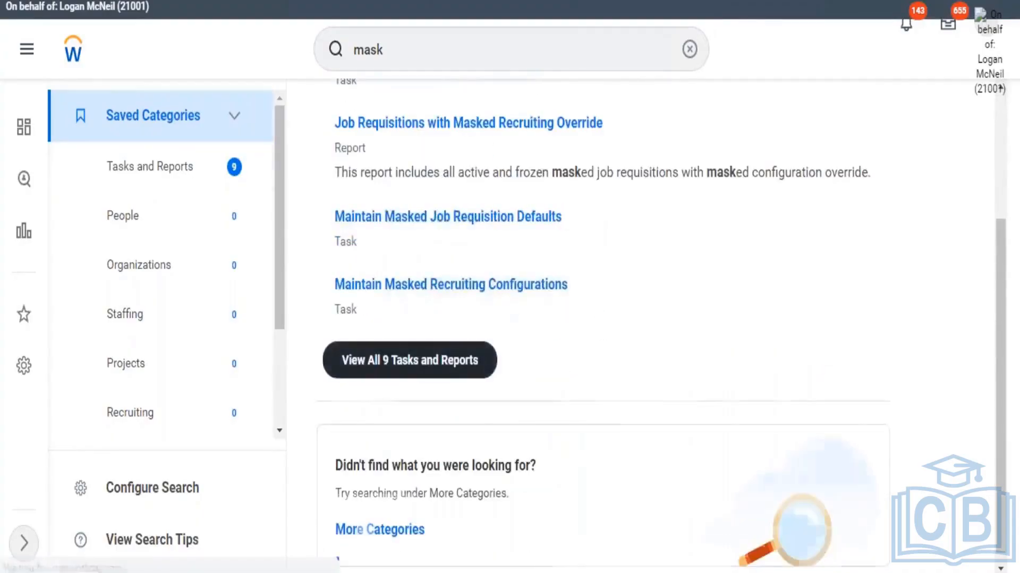
scroll(656, 301, "down", 4)
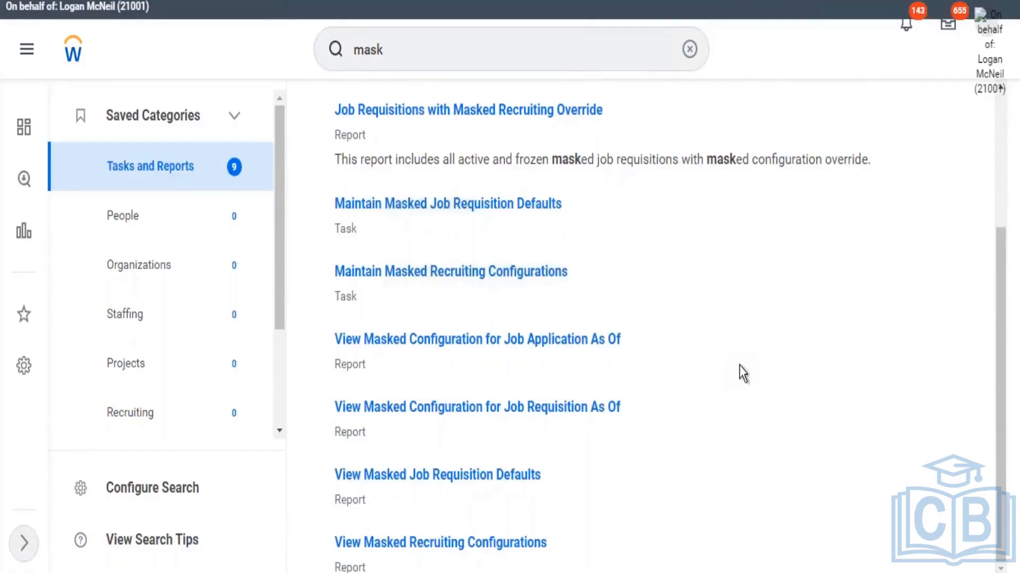
scroll(743, 373, "up", 2)
scroll(744, 373, "up", 2)
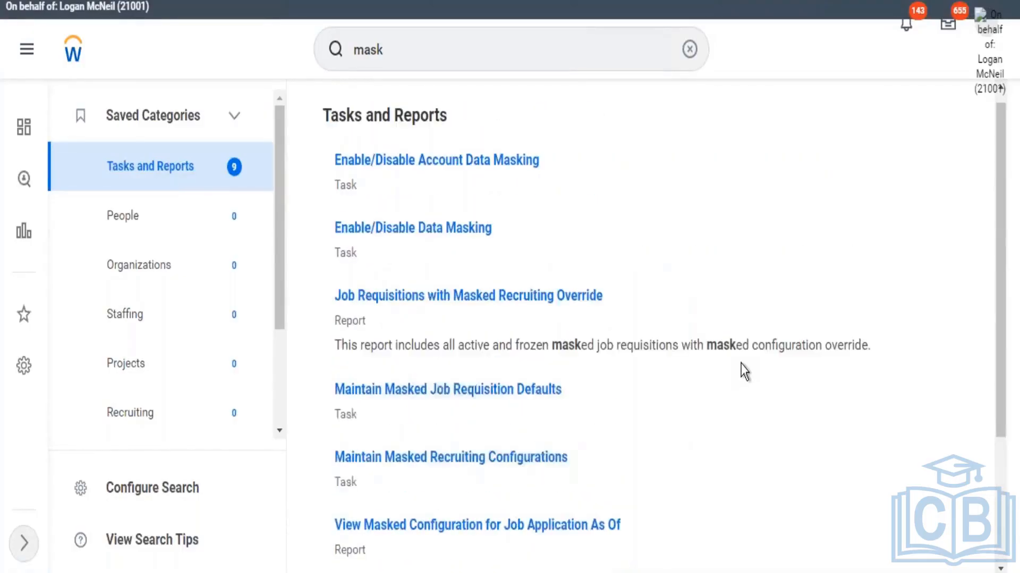
scroll(744, 372, "up", 1)
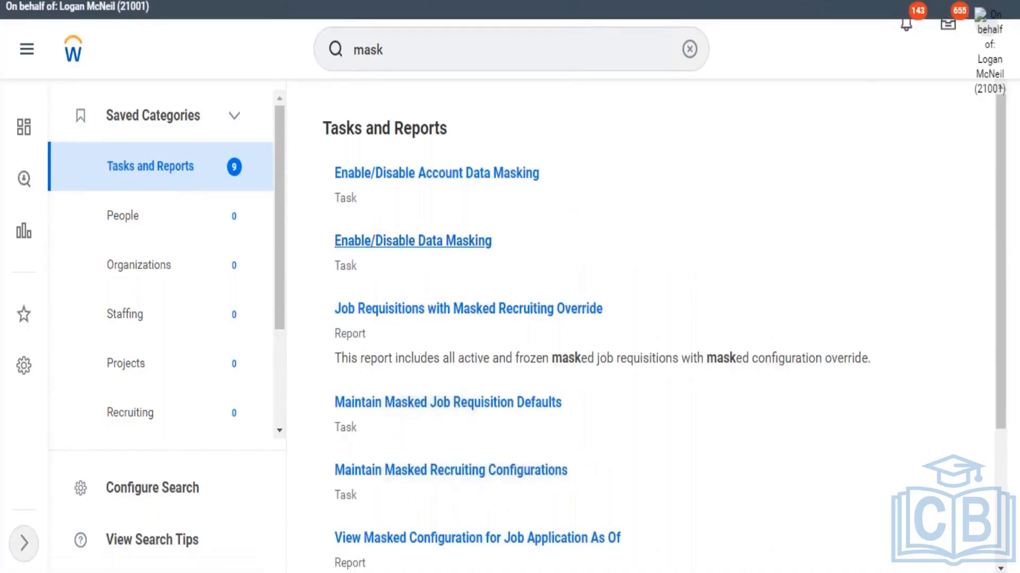
Recheck the Enable/Disable Data Masking setup, close it unchanged and repeat the search for "mask".
left_click(413, 240)
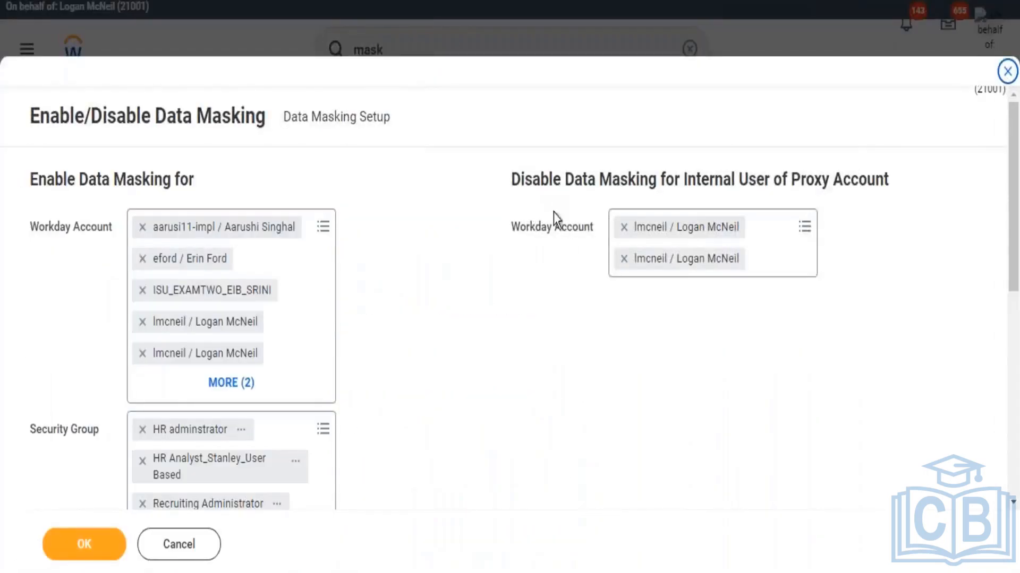
scroll(524, 286, "down", 7)
scroll(524, 286, "up", 7)
left_click(419, 36)
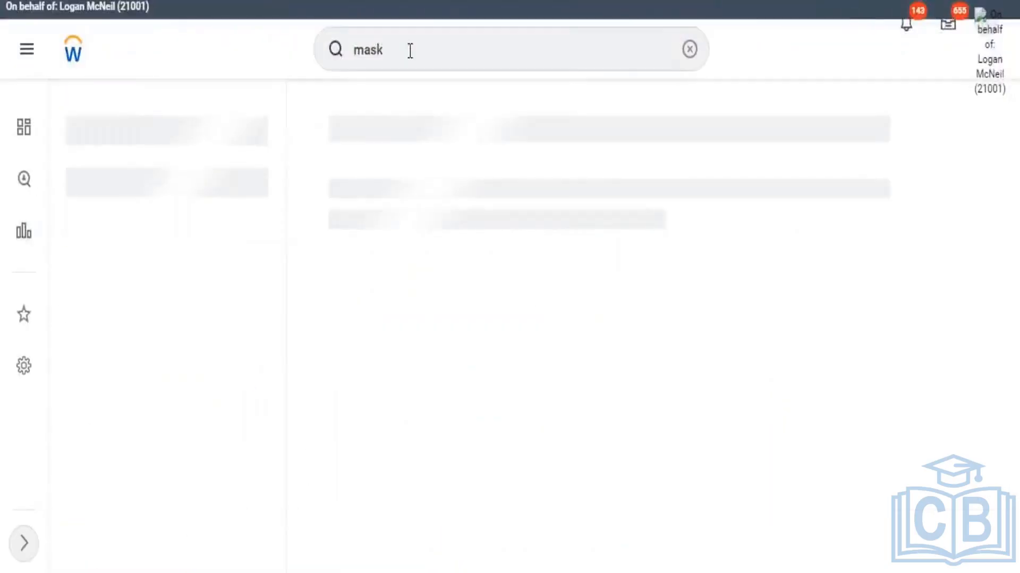
left_click(410, 50)
type("mask")
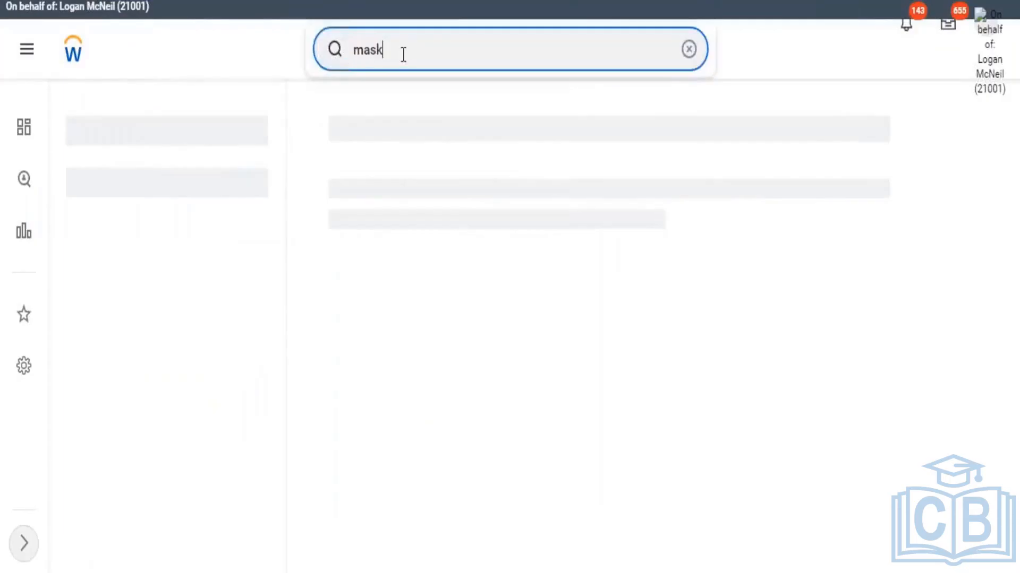
key("Return")
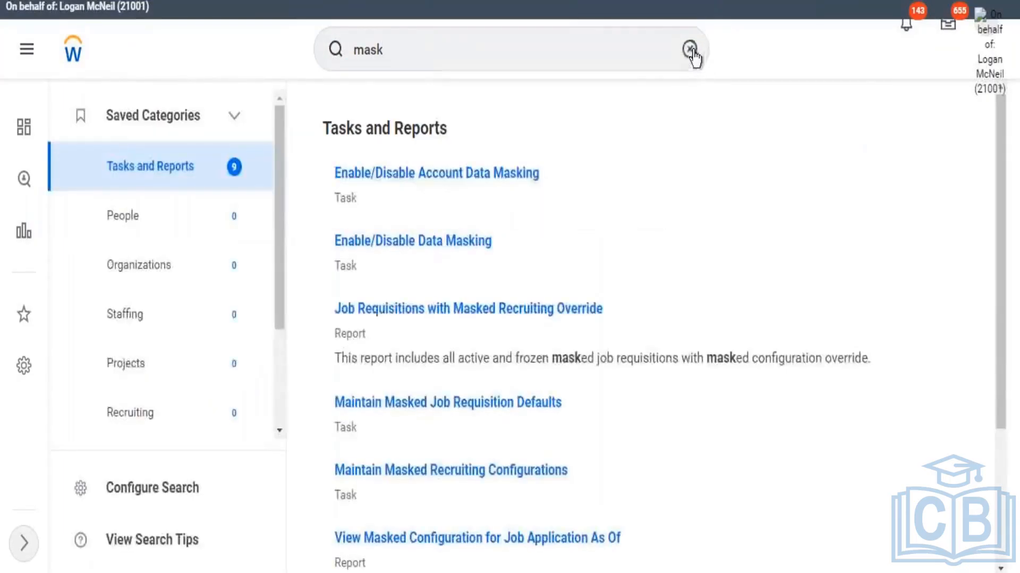
Replace the search with "man data sen" and open the Manage Data Sensitivity task.
left_click(690, 49)
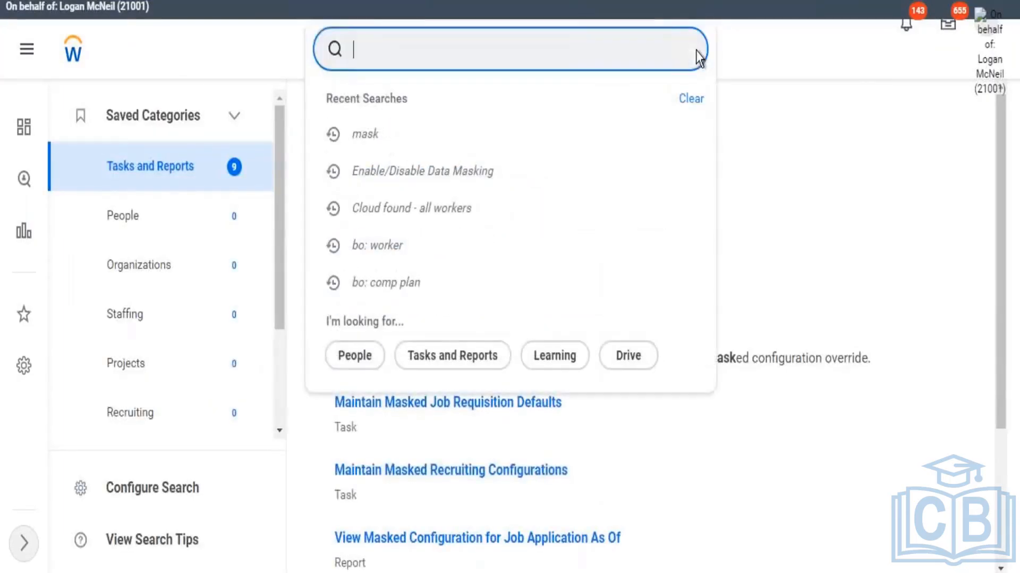
type("man data sen")
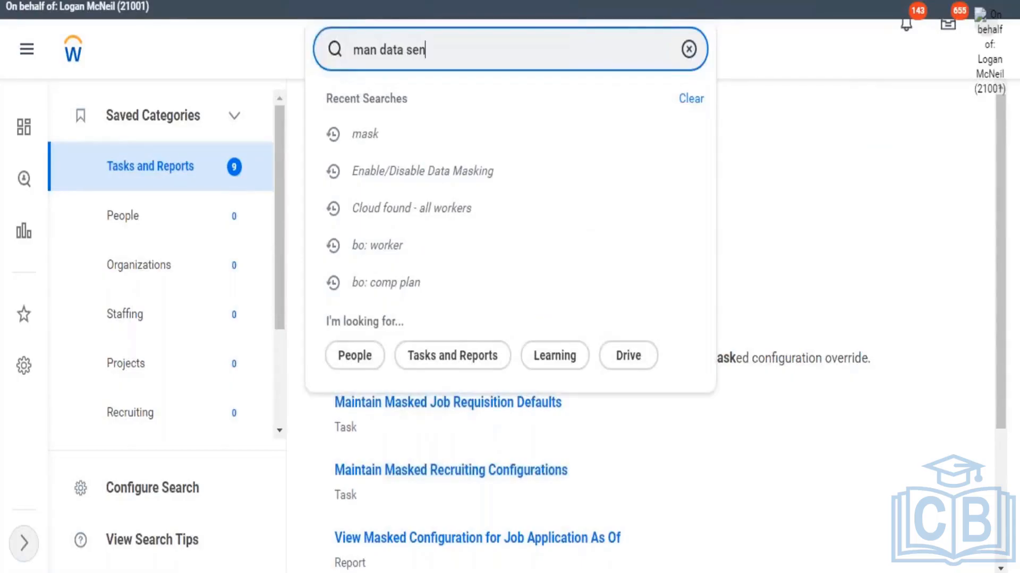
key("Down")
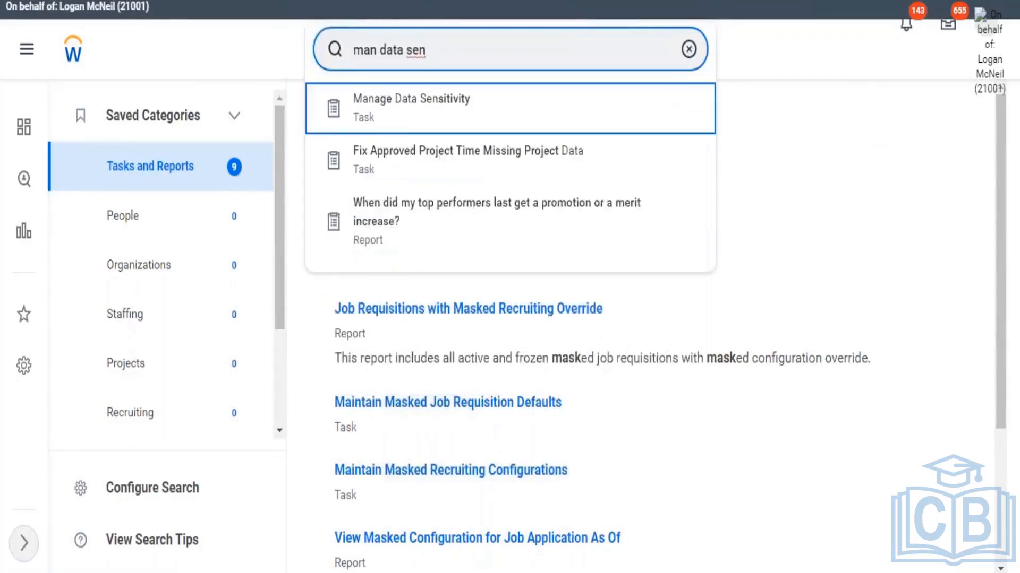
key("Return")
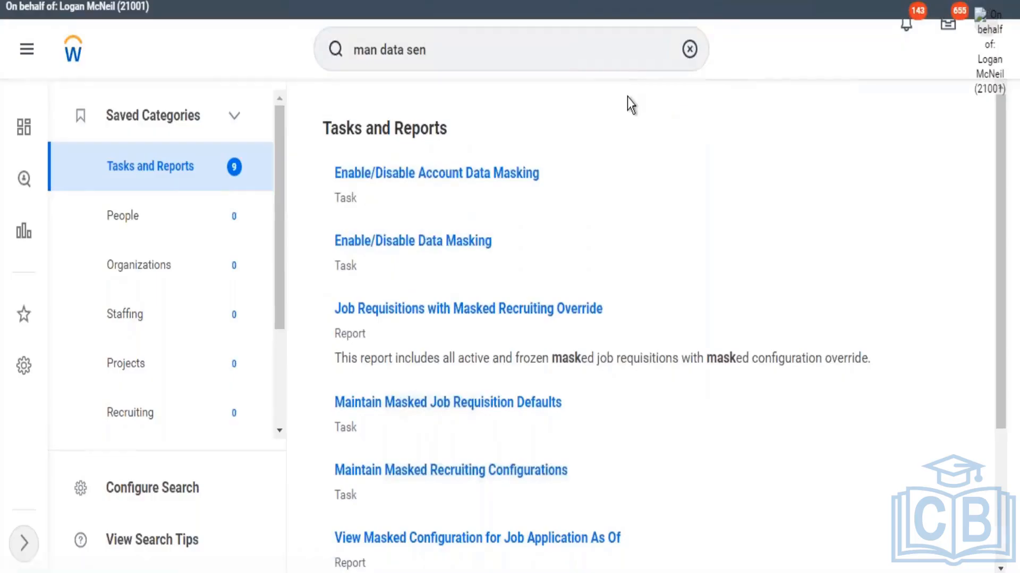
Turn off masking for the Person Date of Birth and Person Birth Place data groups under Primary Identity.
scroll(333, 260, "down", 4)
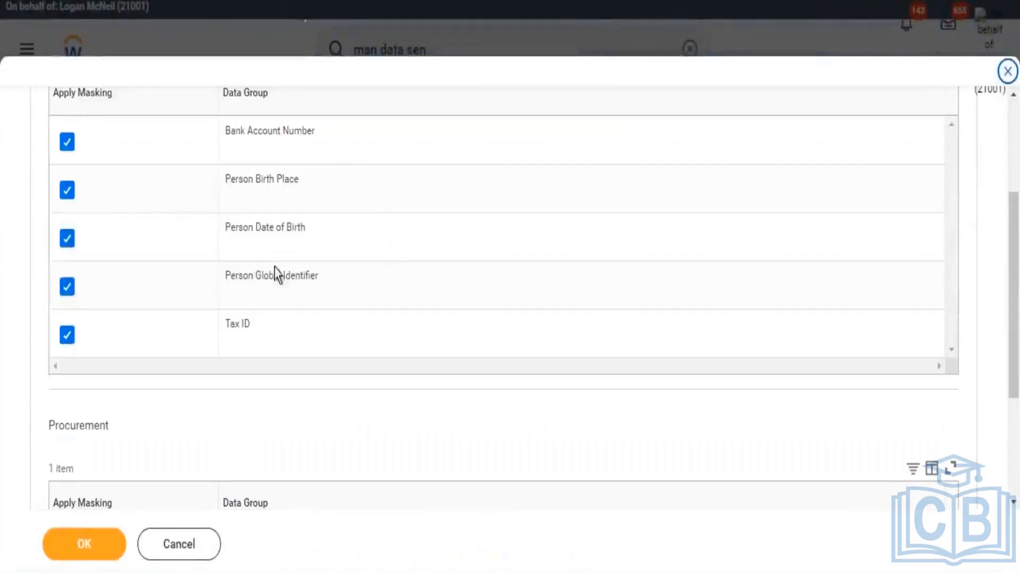
left_click(67, 238)
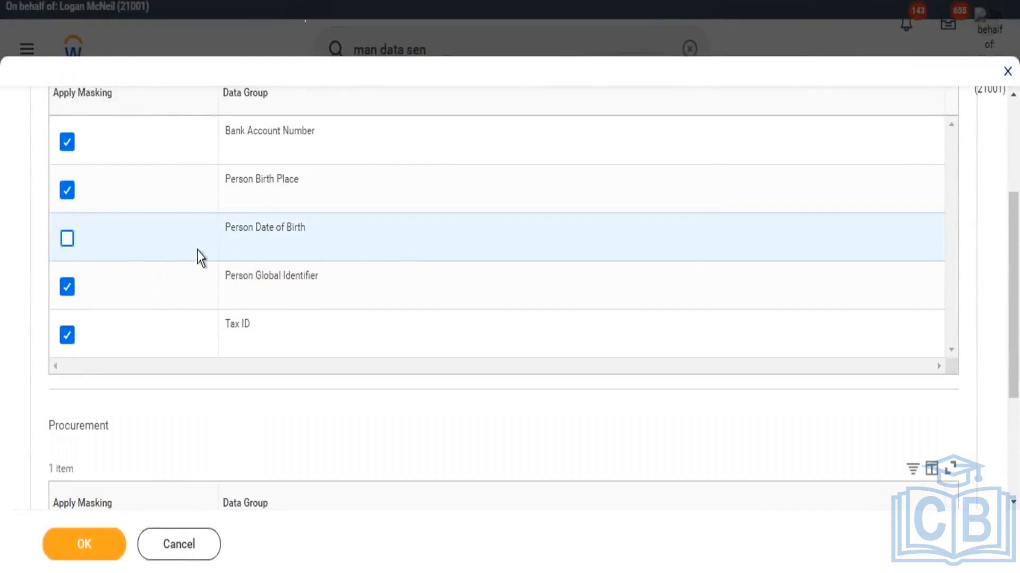
scroll(198, 257, "up", 2)
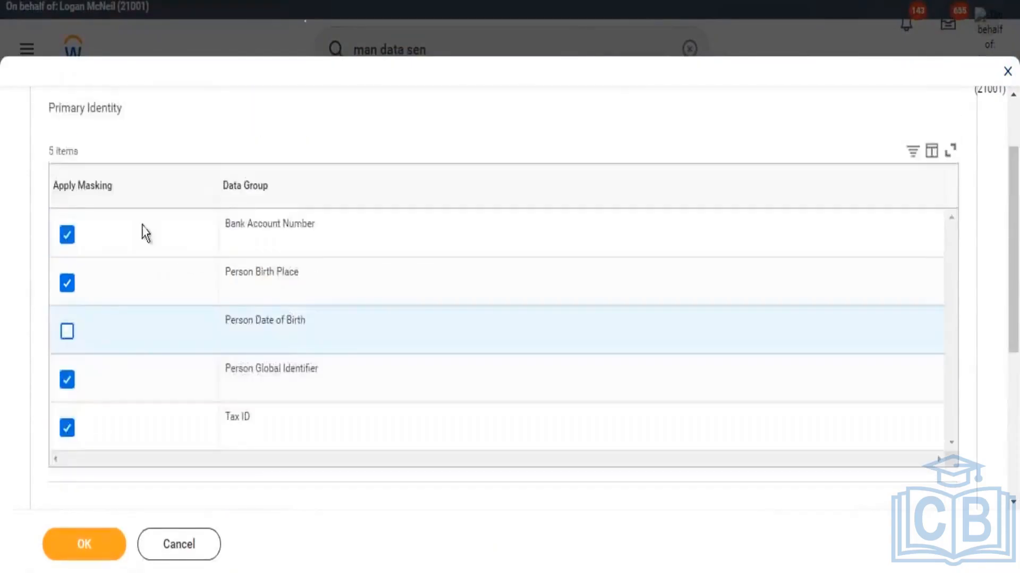
left_click(67, 284)
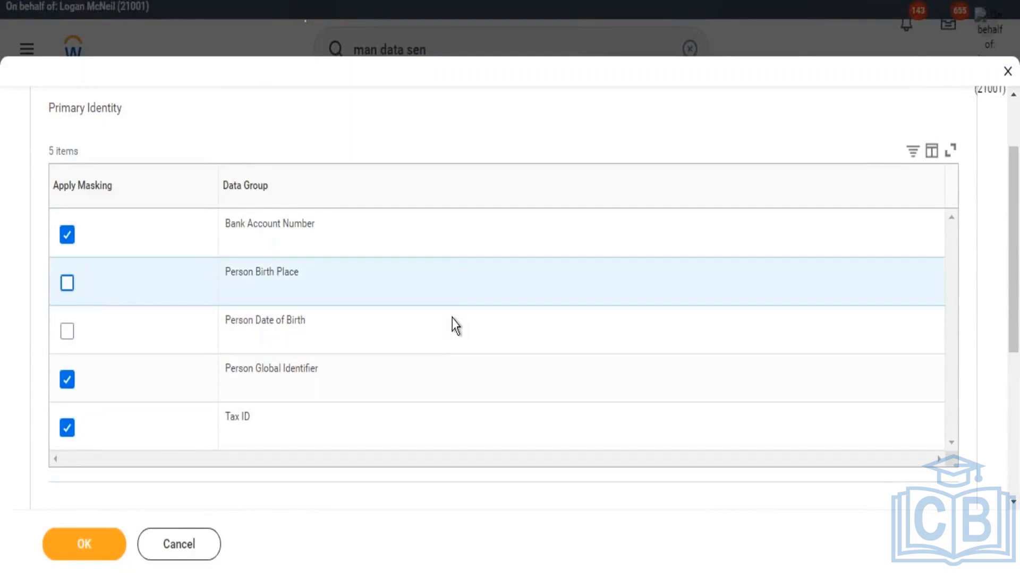
Review the masking selections of the Primary Identity and Procurement data groups in Manage Data Sensitivity.
scroll(452, 320, "down", 5)
scroll(199, 361, "up", 5)
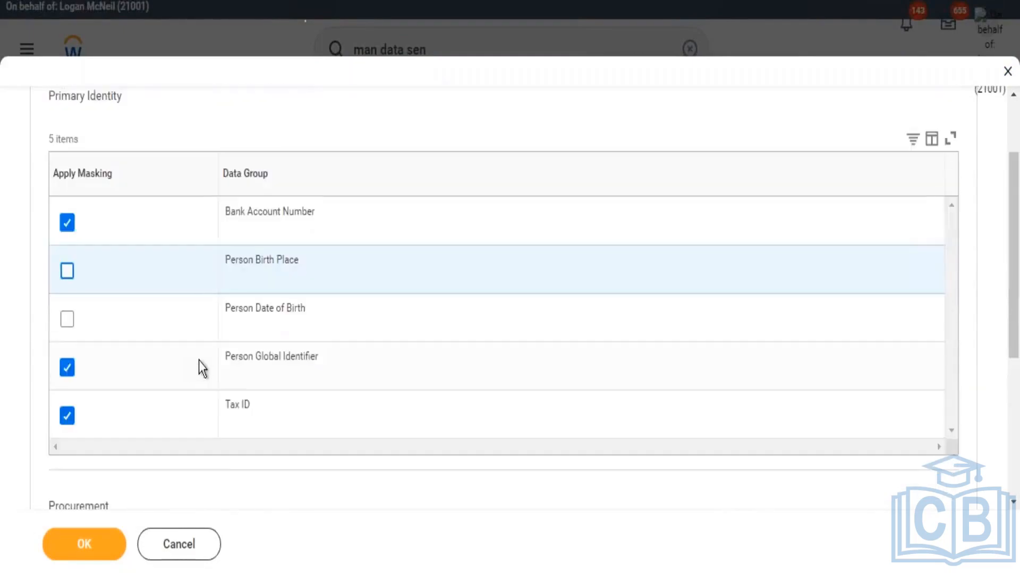
scroll(199, 361, "up", 2)
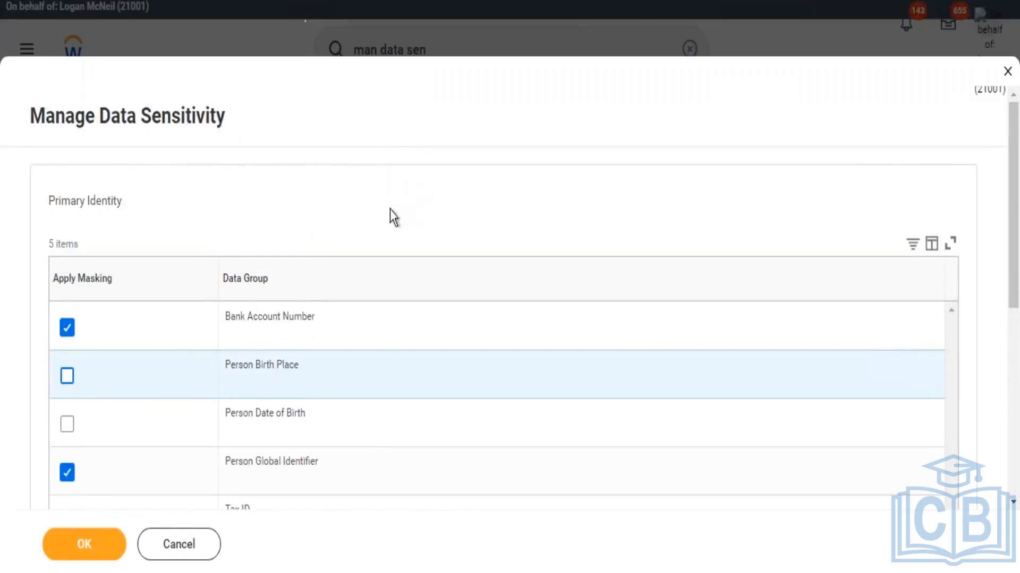
scroll(380, 228, "down", 2)
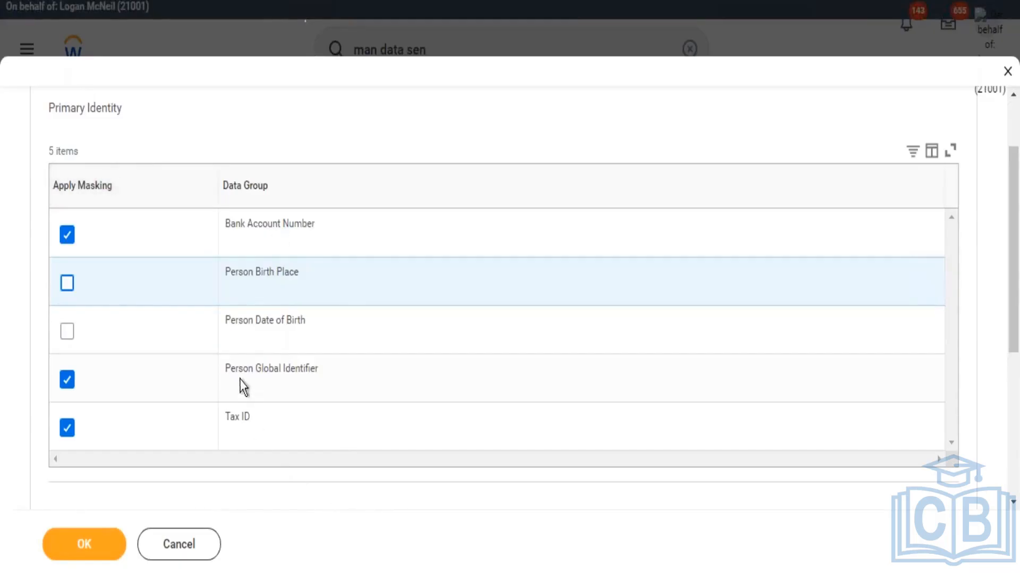
scroll(127, 143, "up", 2)
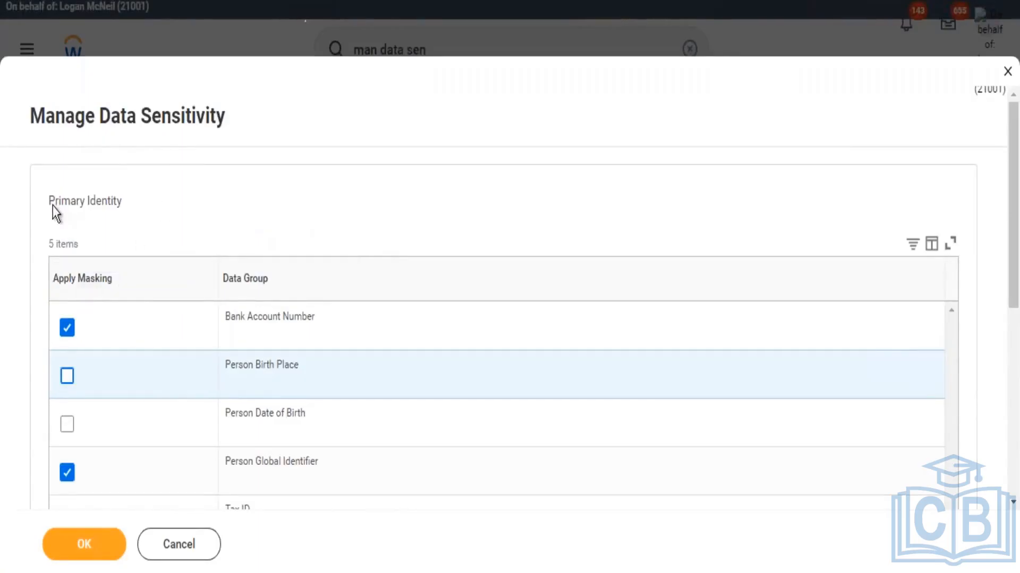
scroll(184, 257, "down", 3)
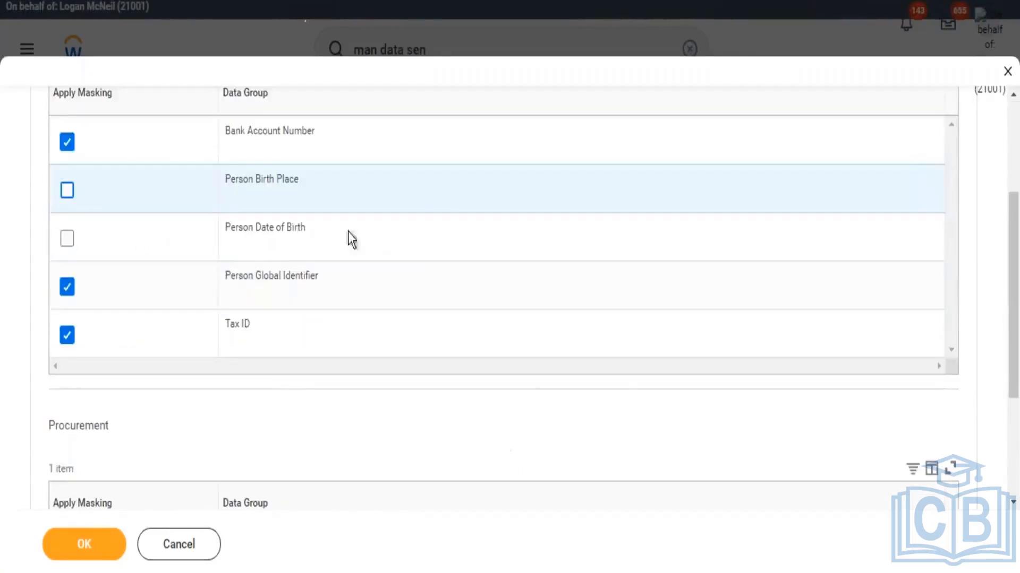
scroll(655, 193, "down", 4)
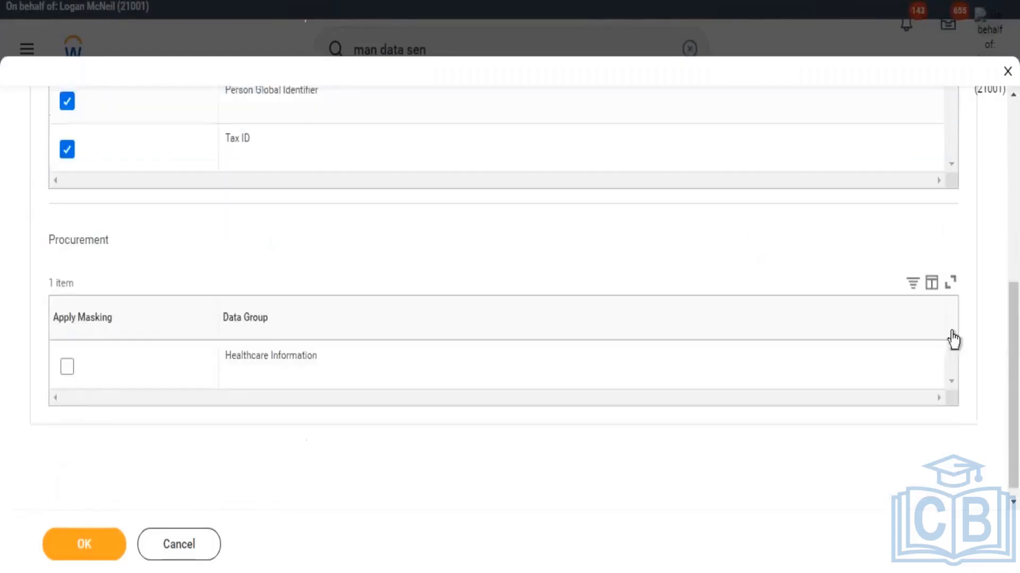
scroll(314, 218, "up", 5)
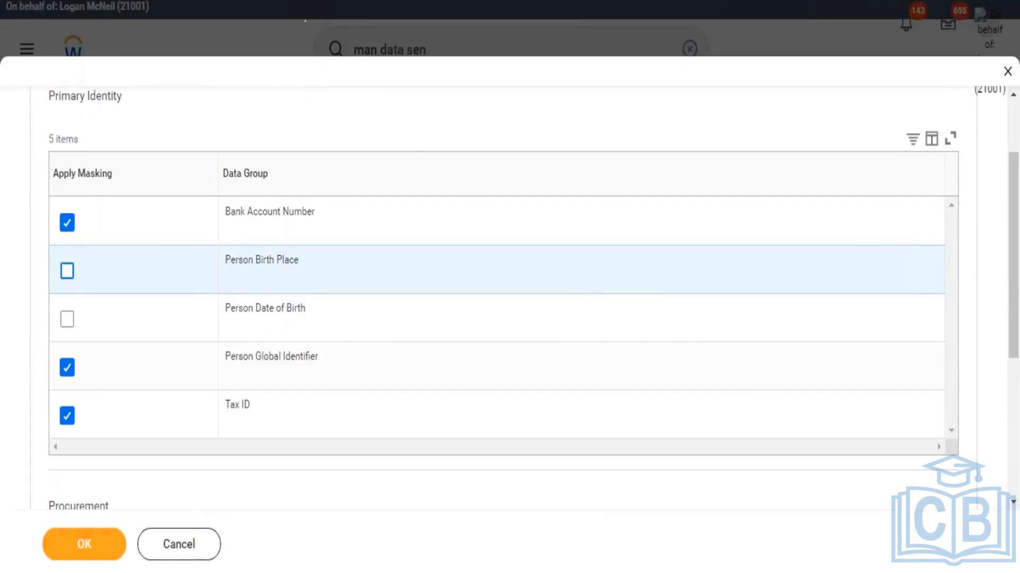
Save the Manage Data Sensitivity changes and run the Cloud found - all workers report.
left_click(84, 545)
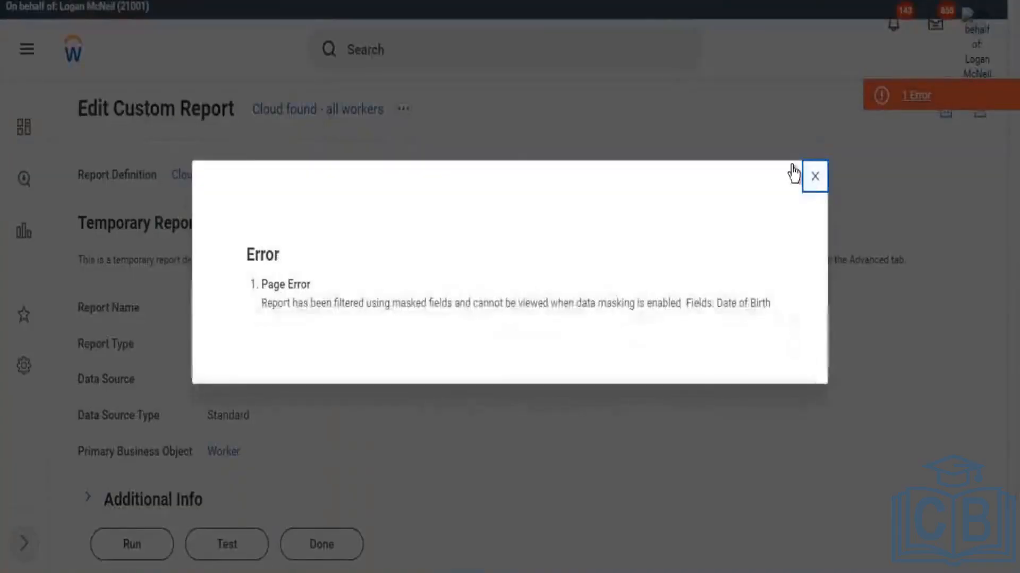
left_click(809, 179)
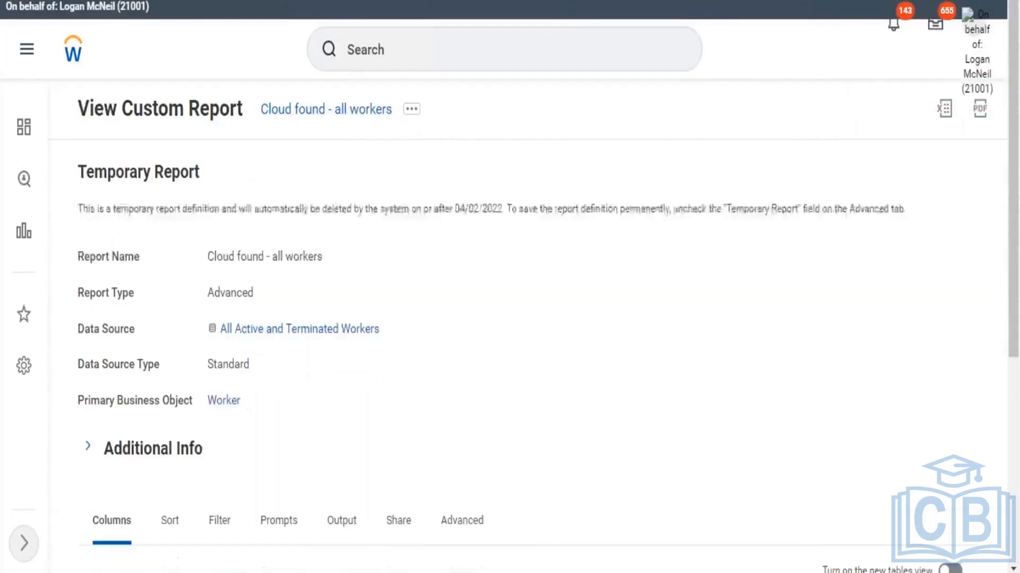
left_click(418, 114)
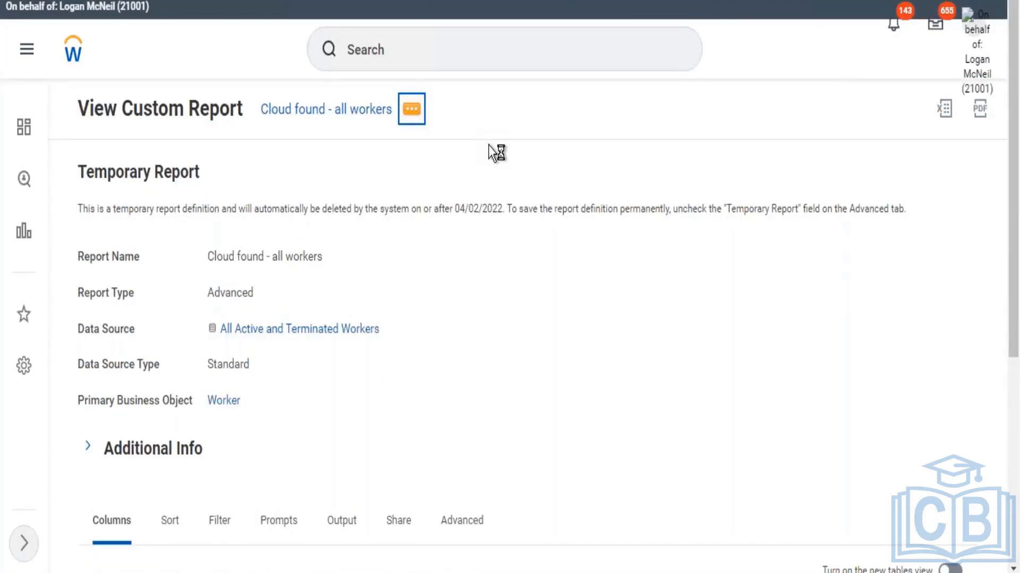
mouse_move(537, 192)
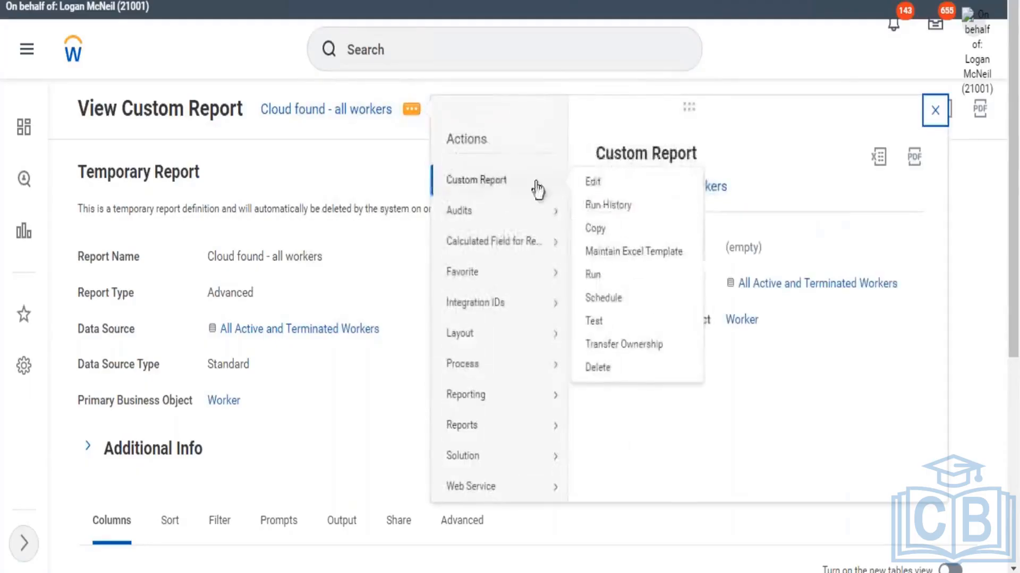
left_click(599, 277)
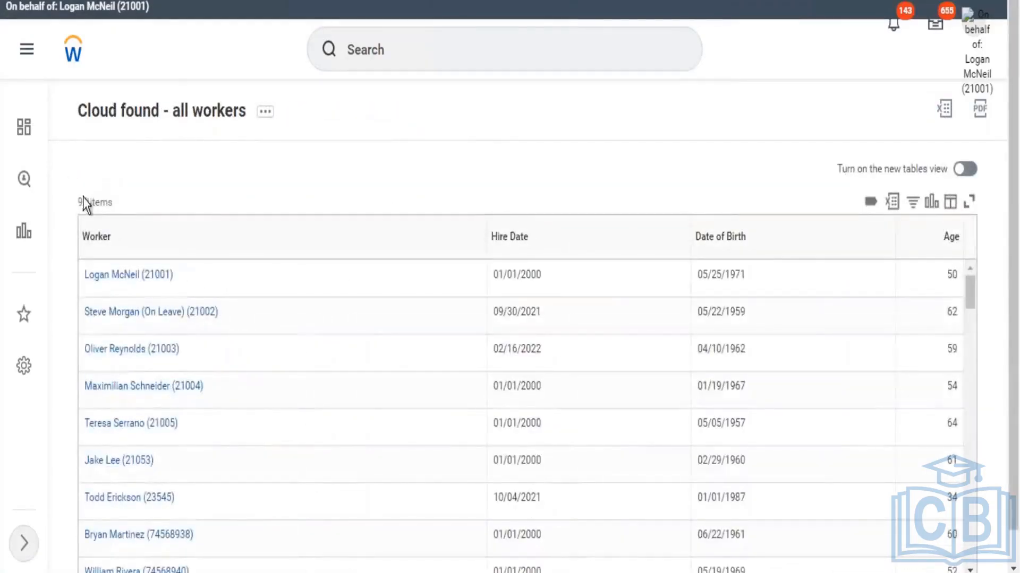
Examine the report output's item count and compare workers' ages with their dates of birth.
left_click_drag(94, 211, 94, 211)
scroll(761, 178, "down", 1)
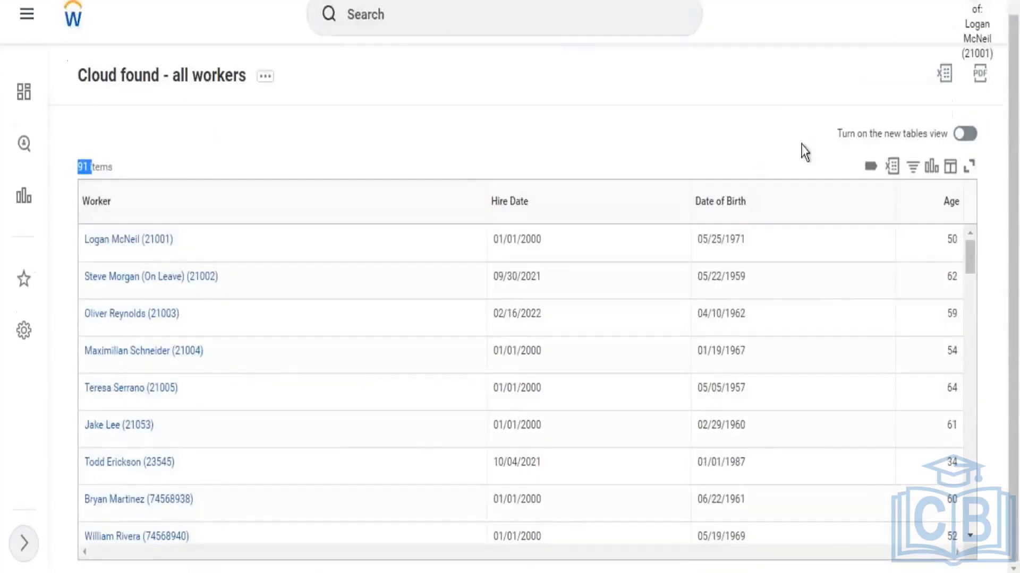
scroll(772, 279, "down", 7)
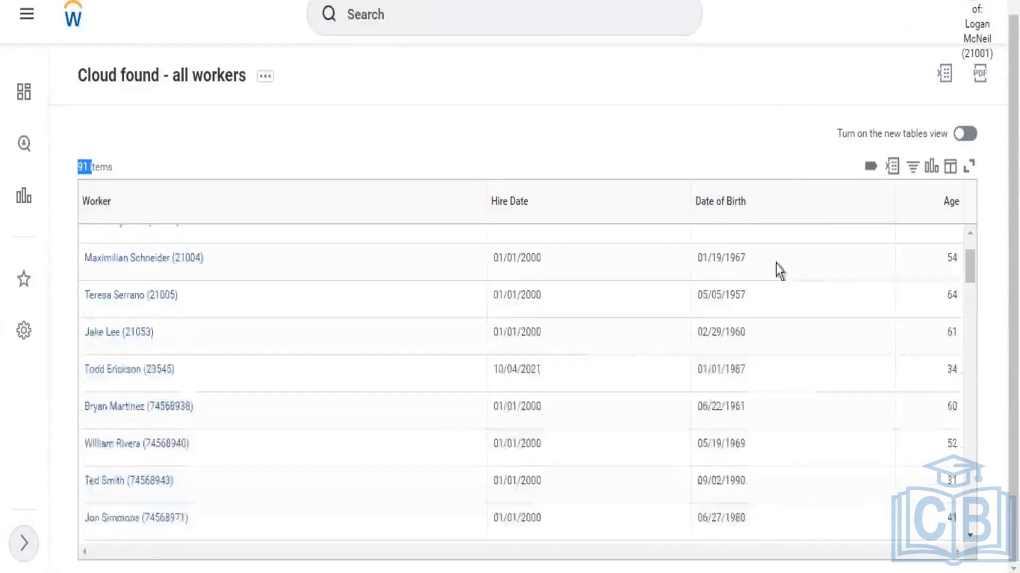
double_click(952, 390)
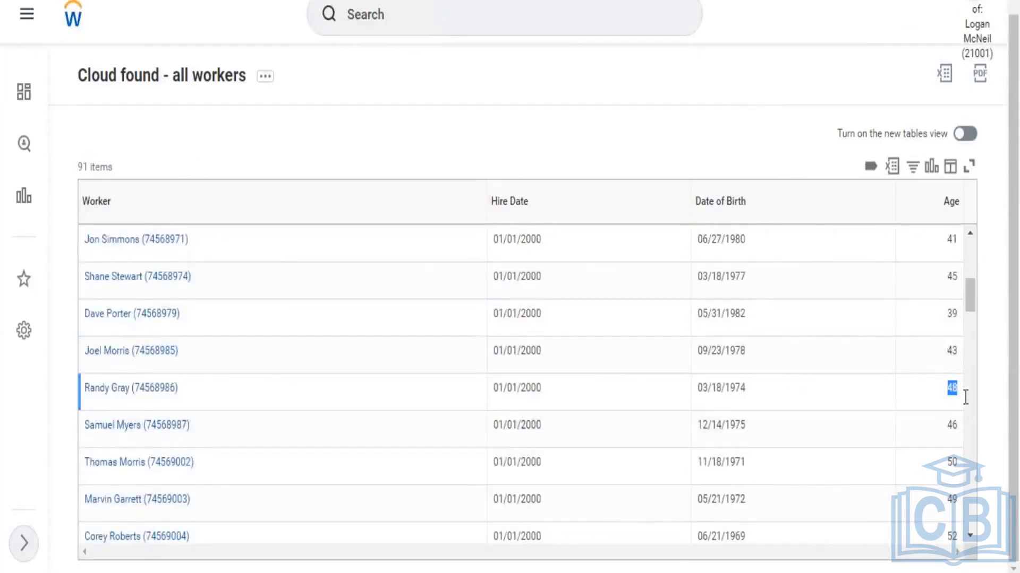
scroll(951, 419, "down", 5)
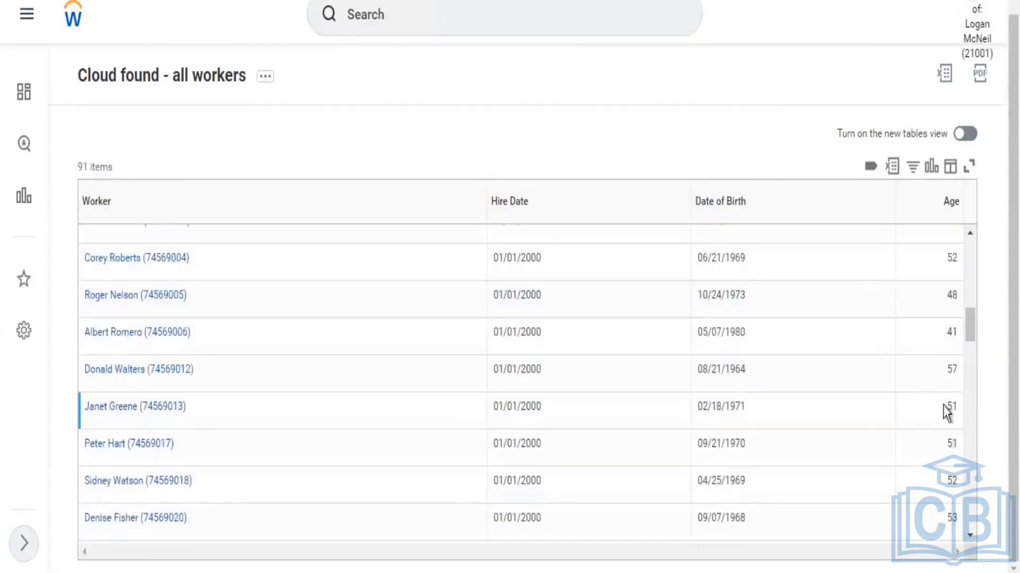
scroll(952, 419, "down", 5)
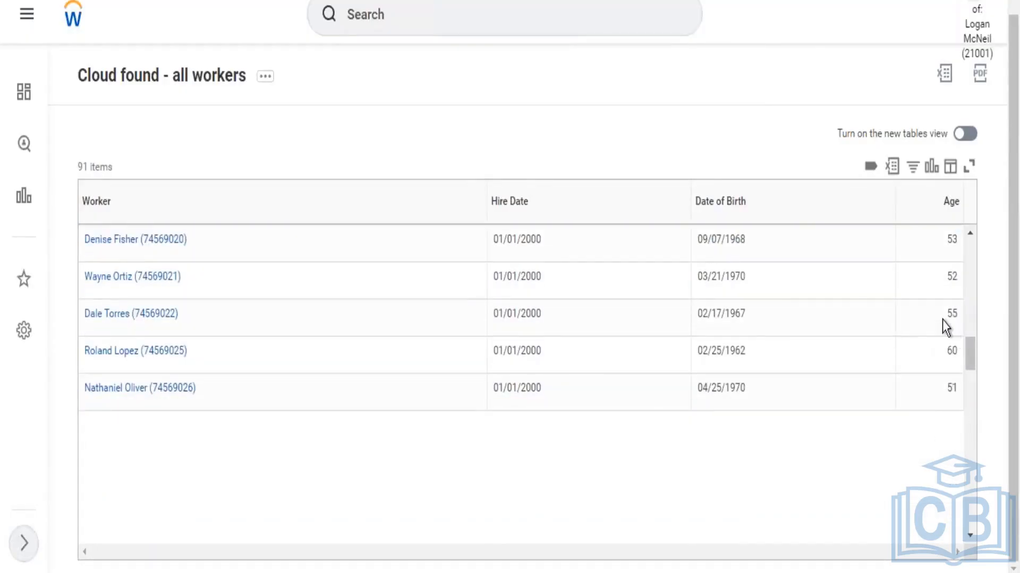
left_click_drag(945, 319, 951, 322)
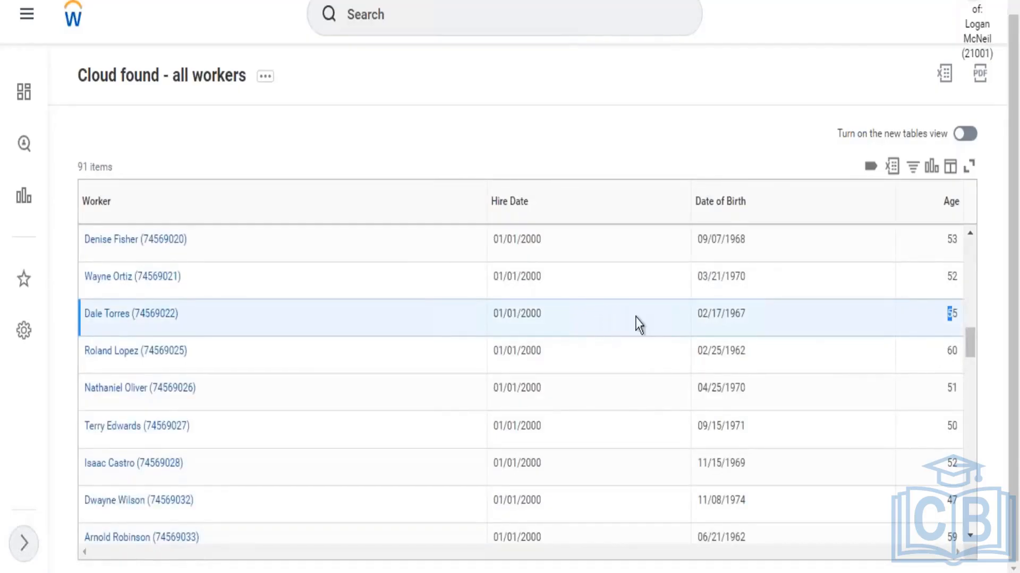
scroll(648, 308, "up", 3)
scroll(686, 307, "up", 2)
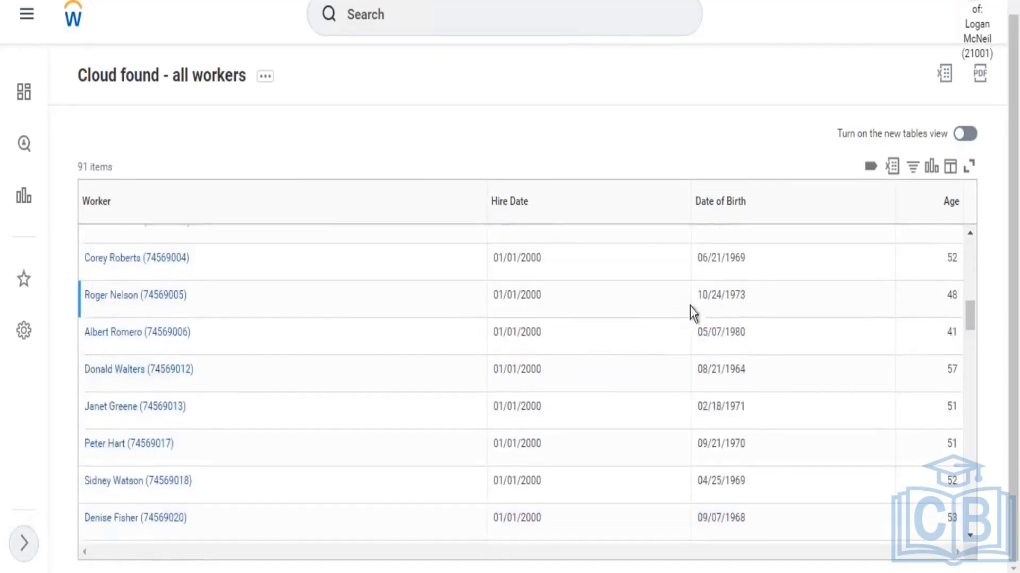
scroll(610, 262, "up", 5)
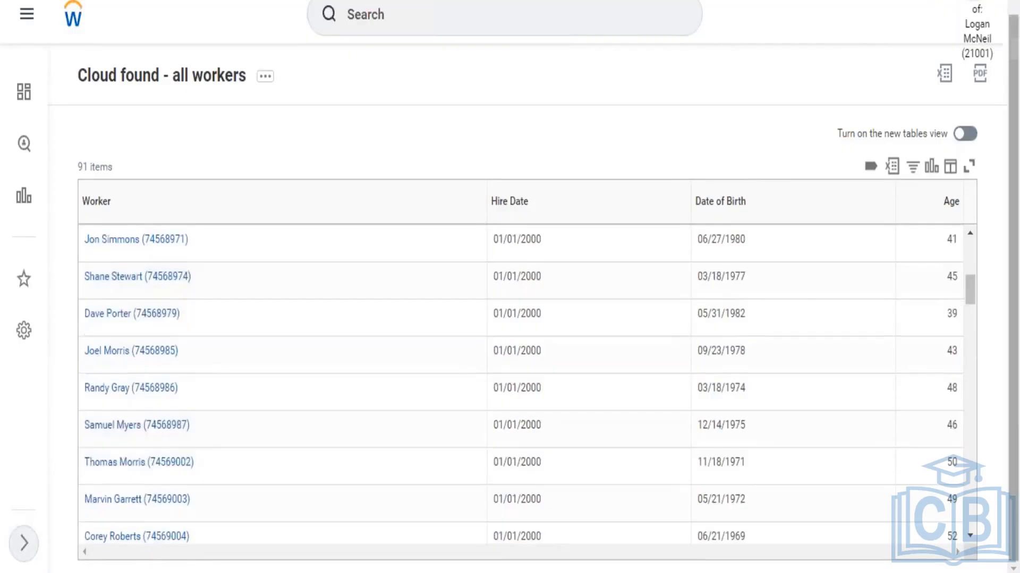
left_click_drag(956, 284, 958, 285)
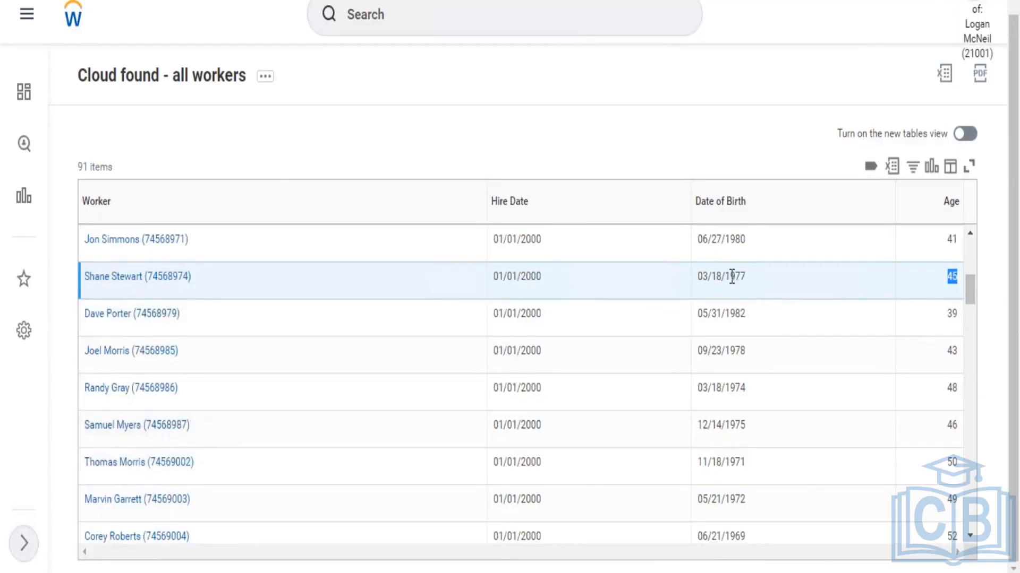
left_click_drag(731, 276, 747, 274)
double_click(950, 277)
scroll(531, 414, "up", 8)
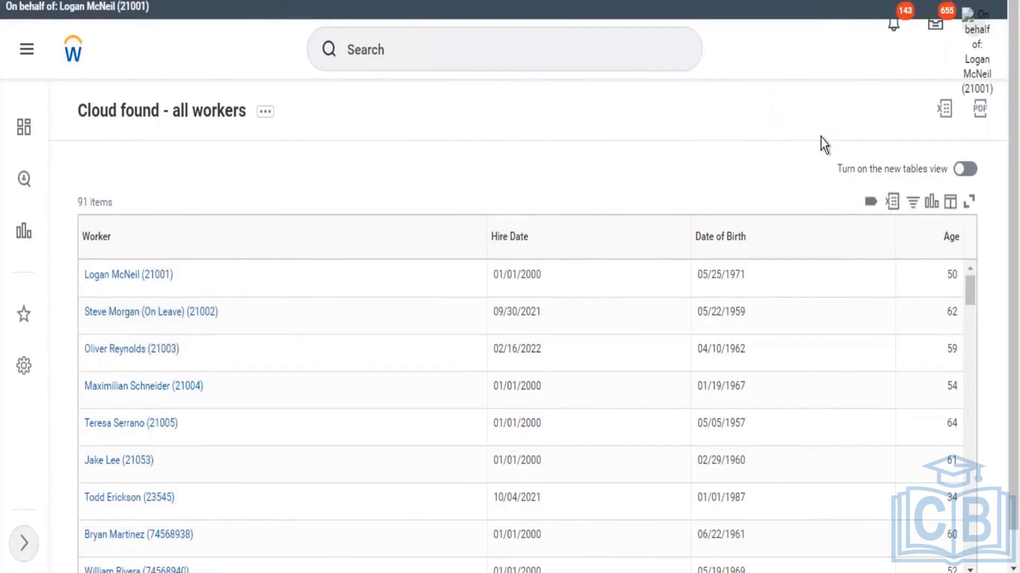
Recheck the Age column across the report's rows from the first worker onward.
scroll(823, 141, "down", 1)
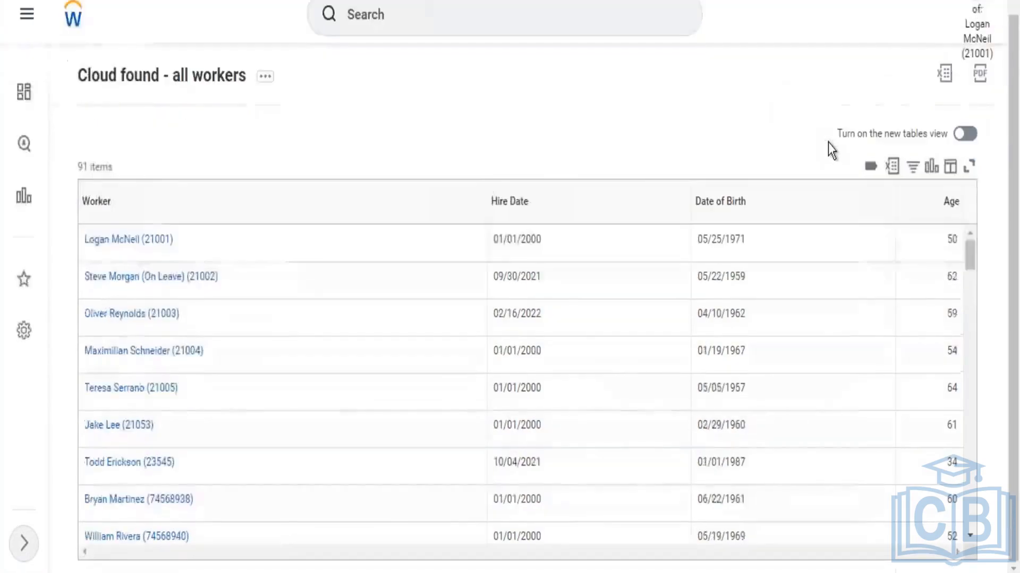
left_click(932, 322)
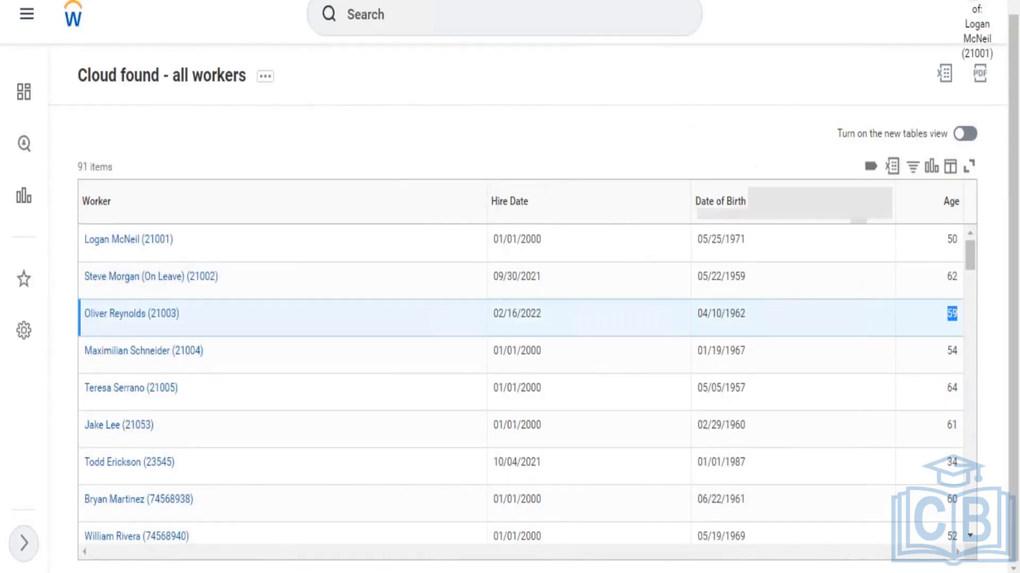
scroll(936, 381, "down", 10)
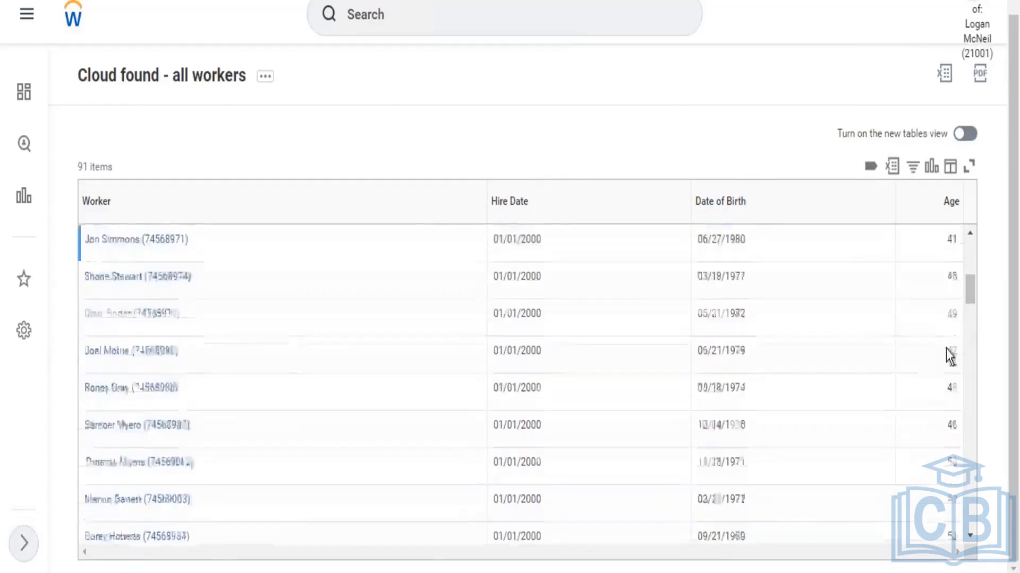
double_click(951, 426)
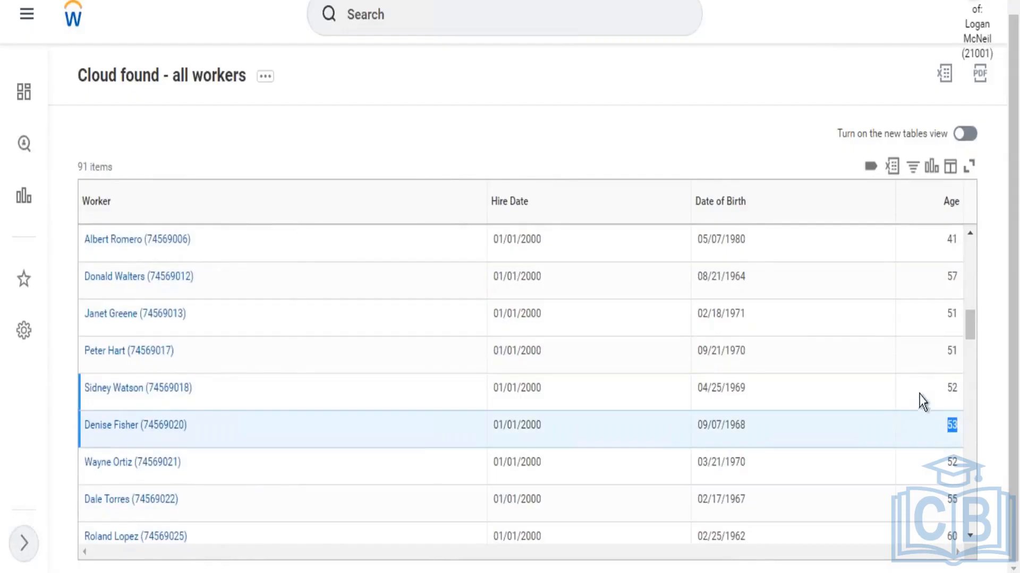
scroll(922, 401, "up", 8)
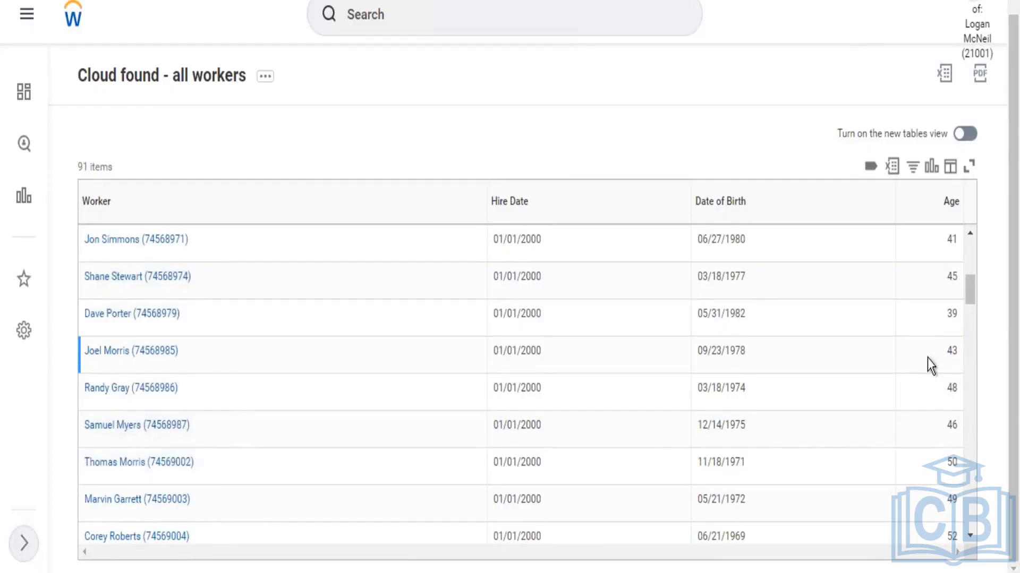
scroll(547, 329, "up", 3)
scroll(895, 409, "up", 8)
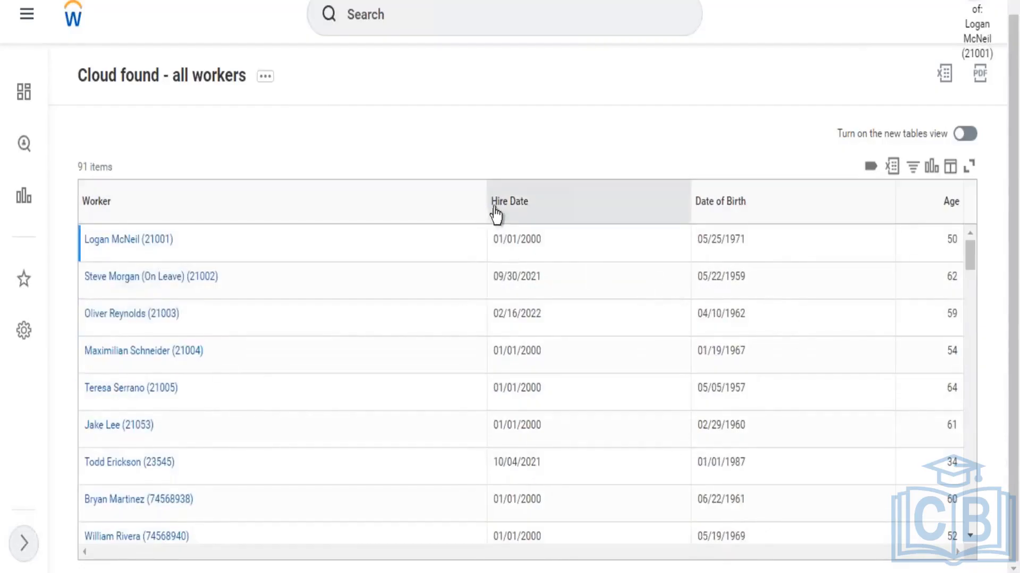
Examine the Hire Date and Date of Birth columns in the report output.
left_click_drag(494, 207, 549, 244)
left_click(794, 163)
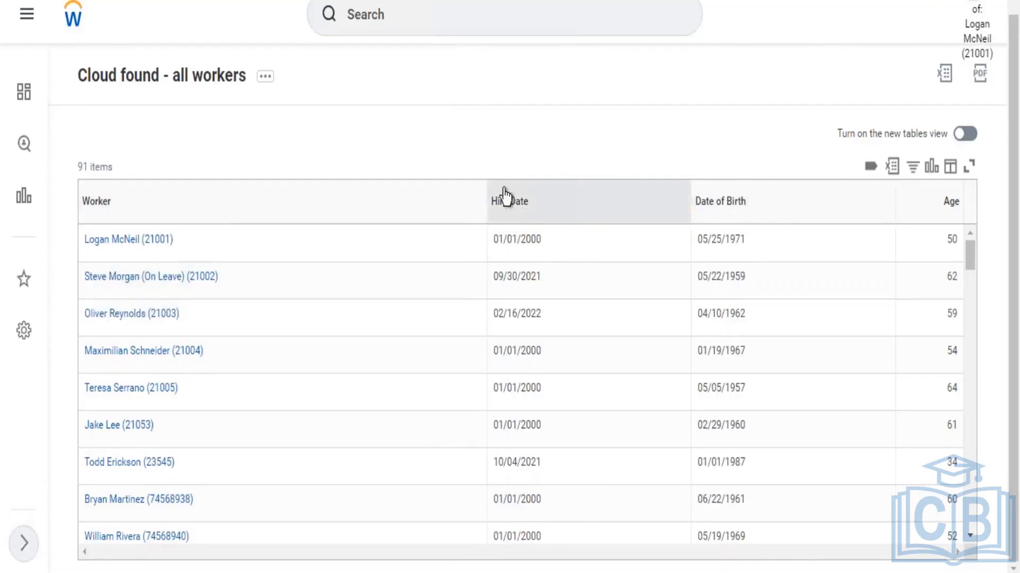
left_click(738, 238)
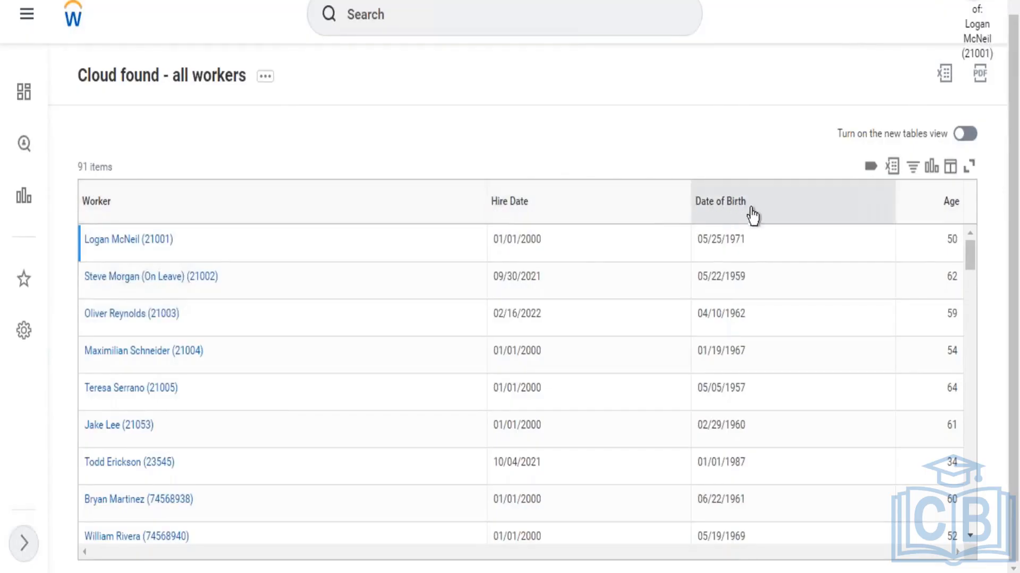
left_click_drag(696, 205, 748, 205)
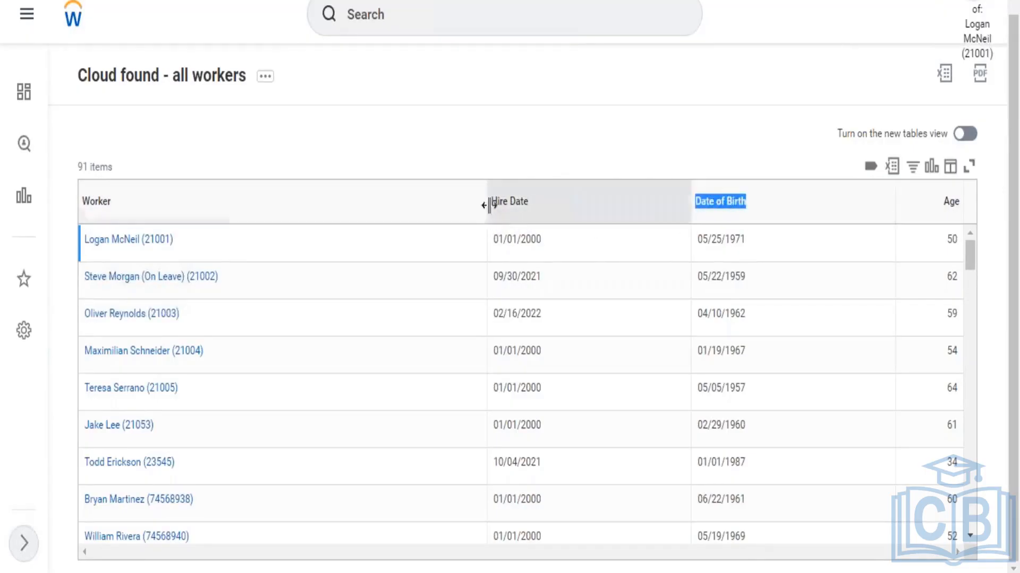
left_click_drag(489, 203, 543, 213)
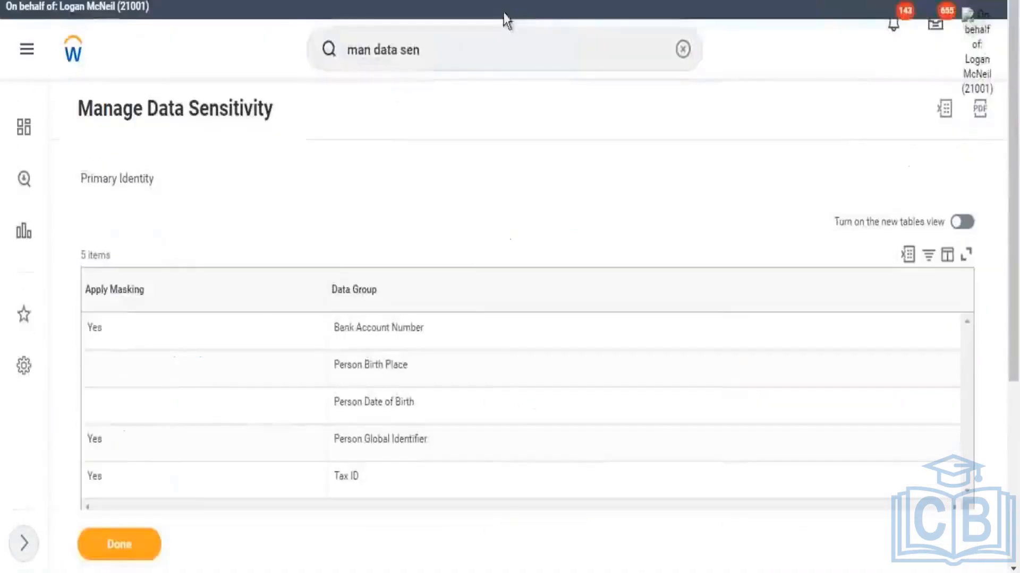
Open the Cloud found - all workers custom report for editing.
left_click(497, 54)
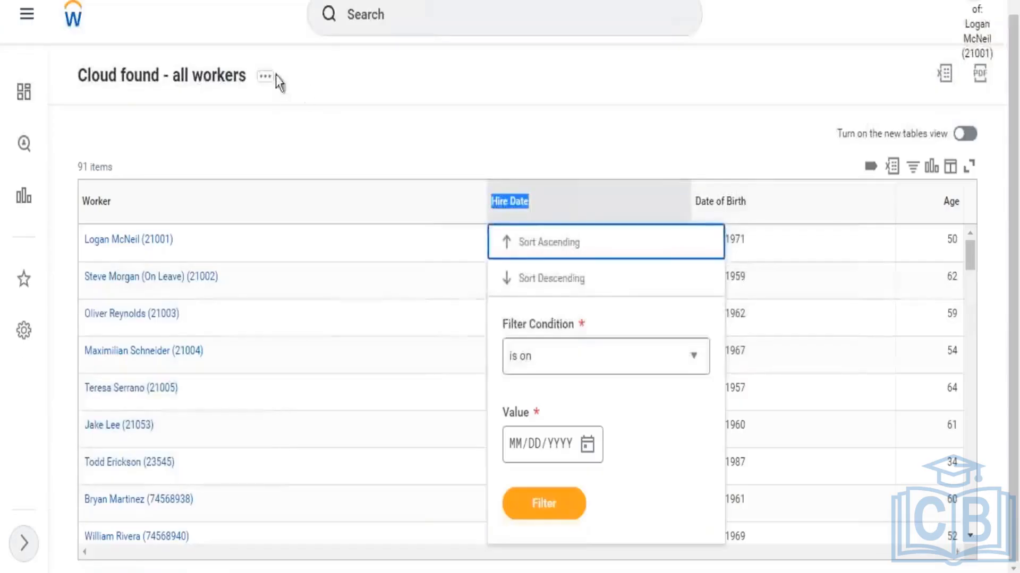
left_click(265, 77)
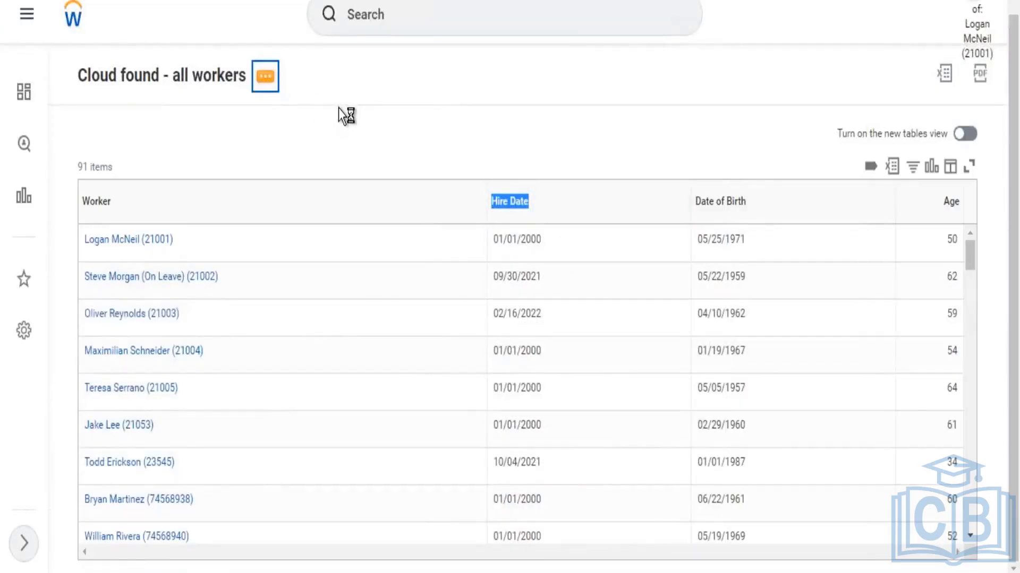
mouse_move(335, 147)
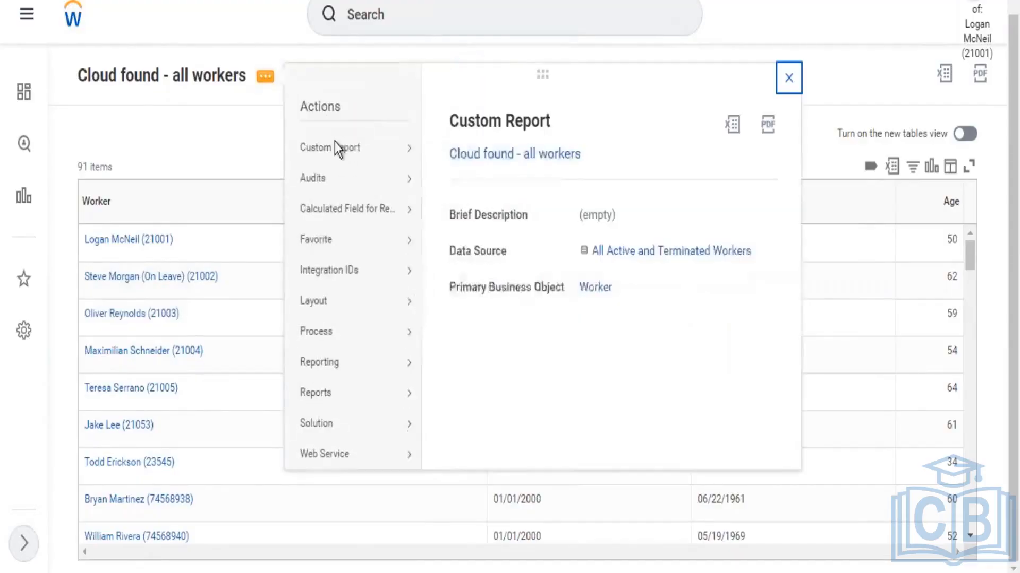
mouse_move(393, 155)
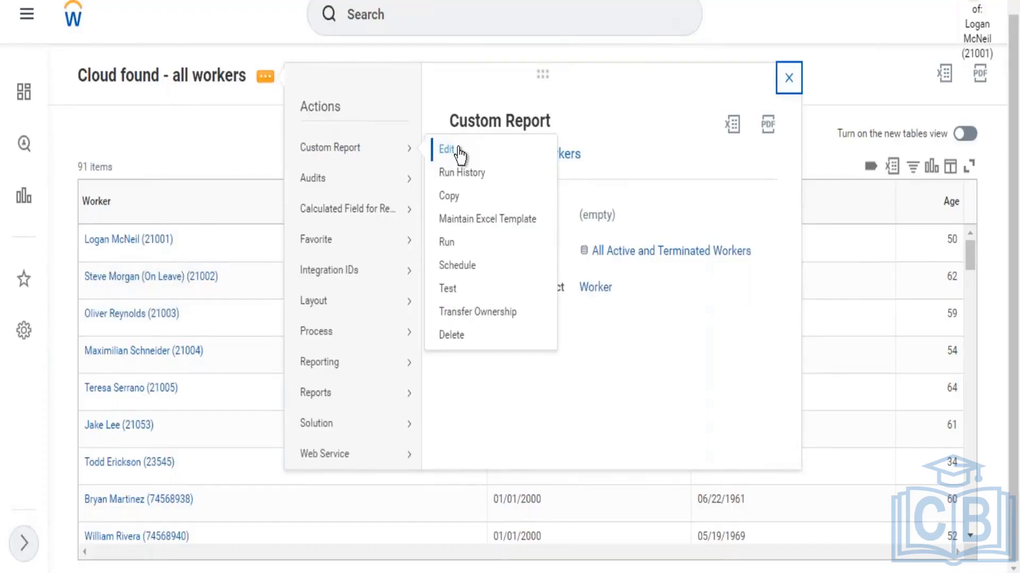
left_click(473, 151)
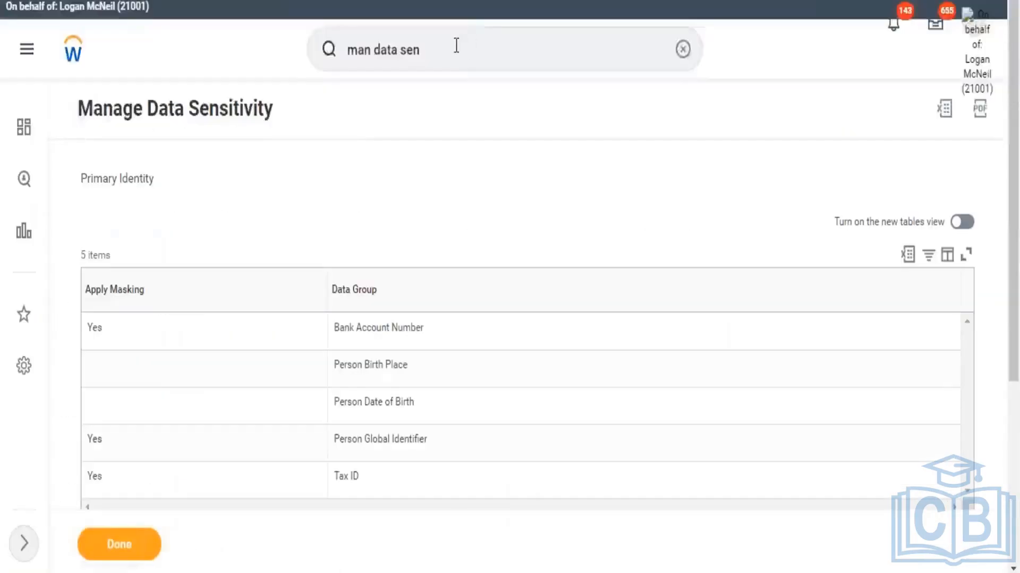
Search for "create calc field" from the Manage Data Sensitivity page and open the Create Calculated Field task to view its required fields.
left_click(476, 58)
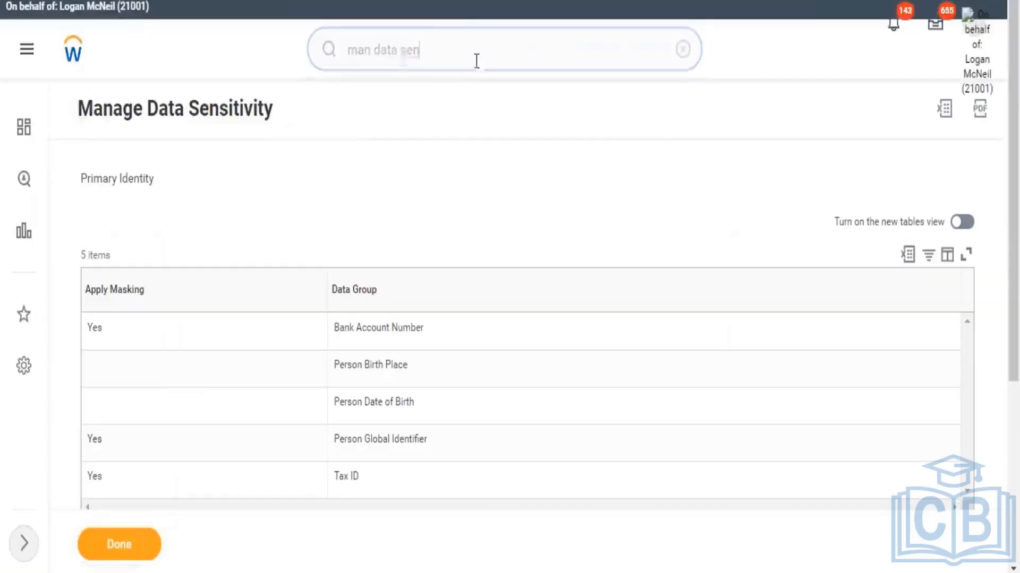
type("vtrsyr")
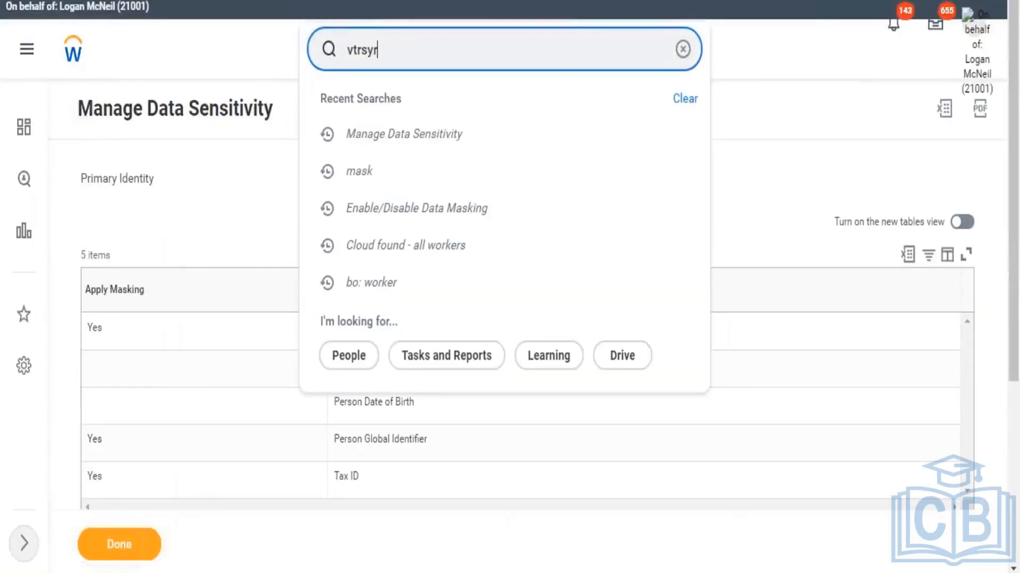
key("BackSpace")
key("BackSpace")
key("BackSpace")
key("BackSpace")
type("create calc field")
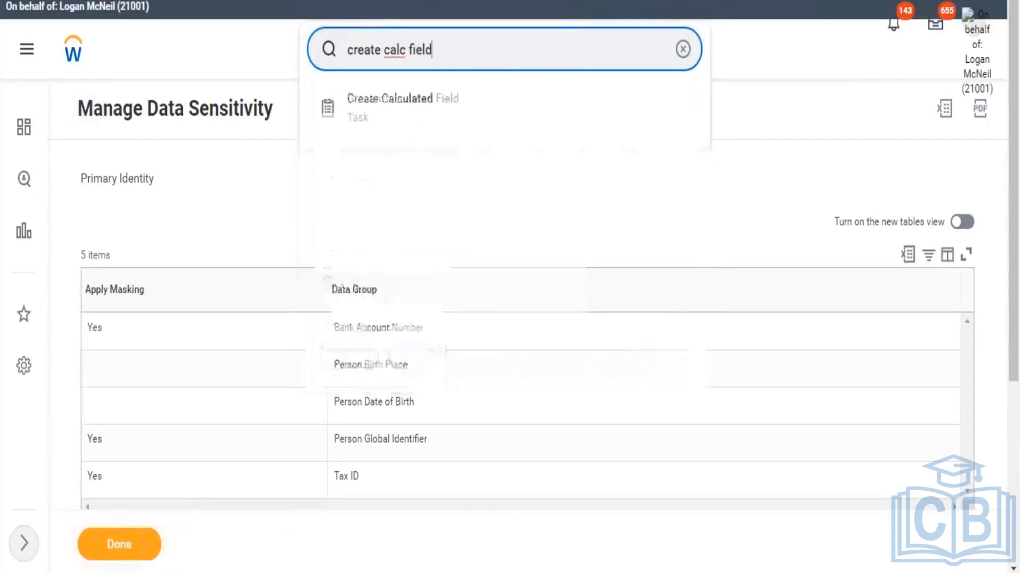
key("Down")
key("Return")
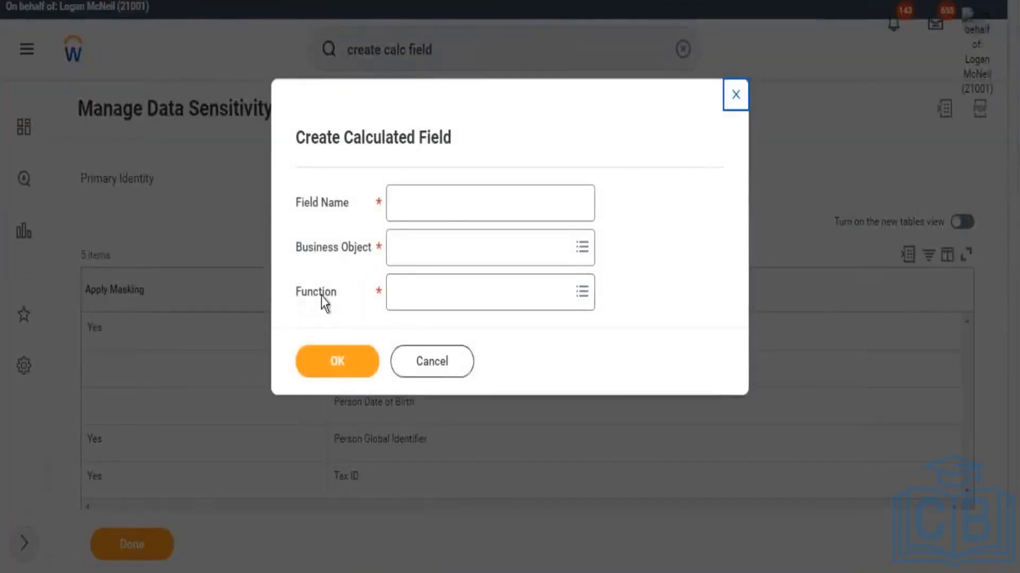
left_click_drag(331, 302, 300, 283)
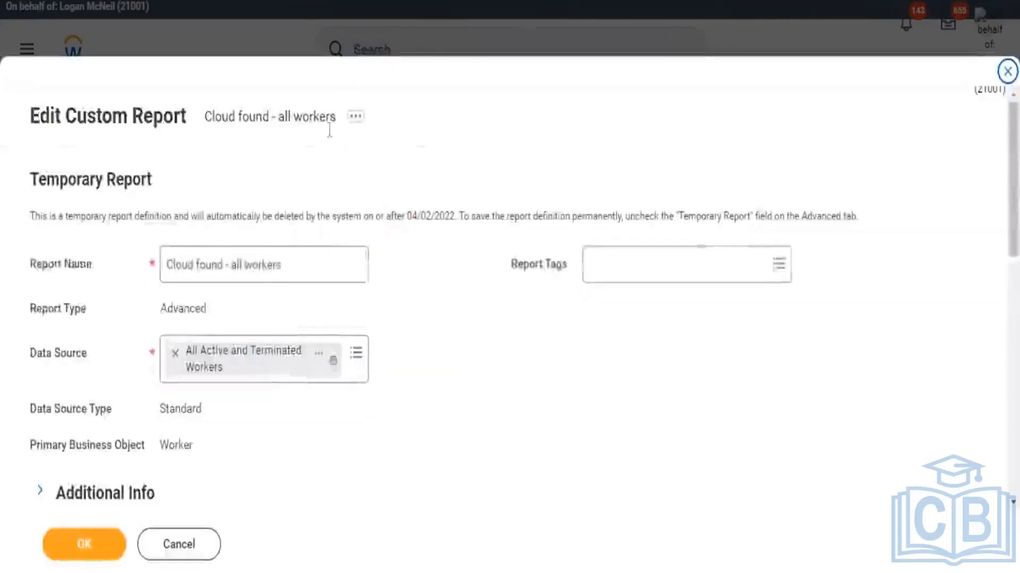
scroll(409, 150, "down", 10)
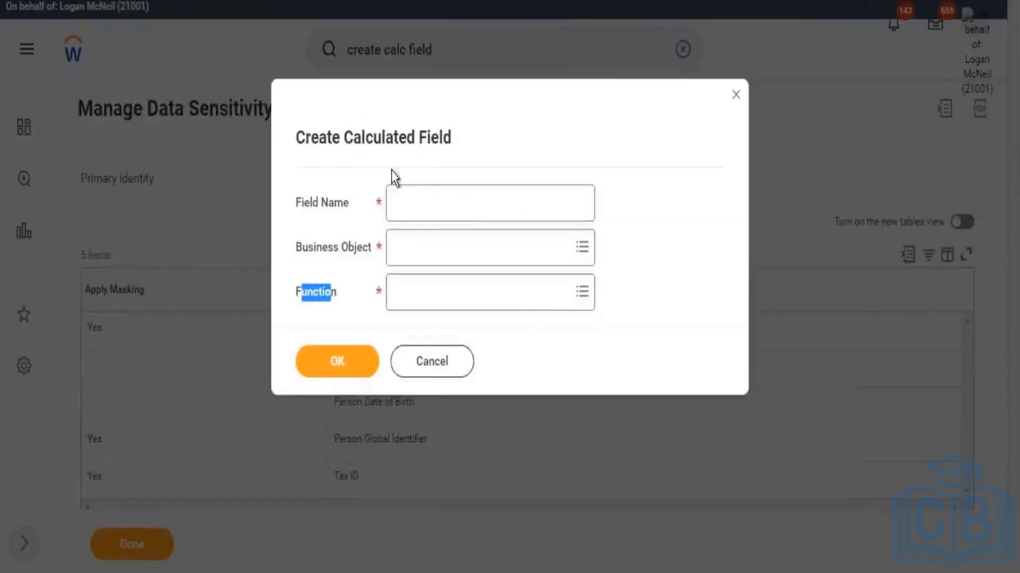
left_click_drag(308, 138, 407, 138)
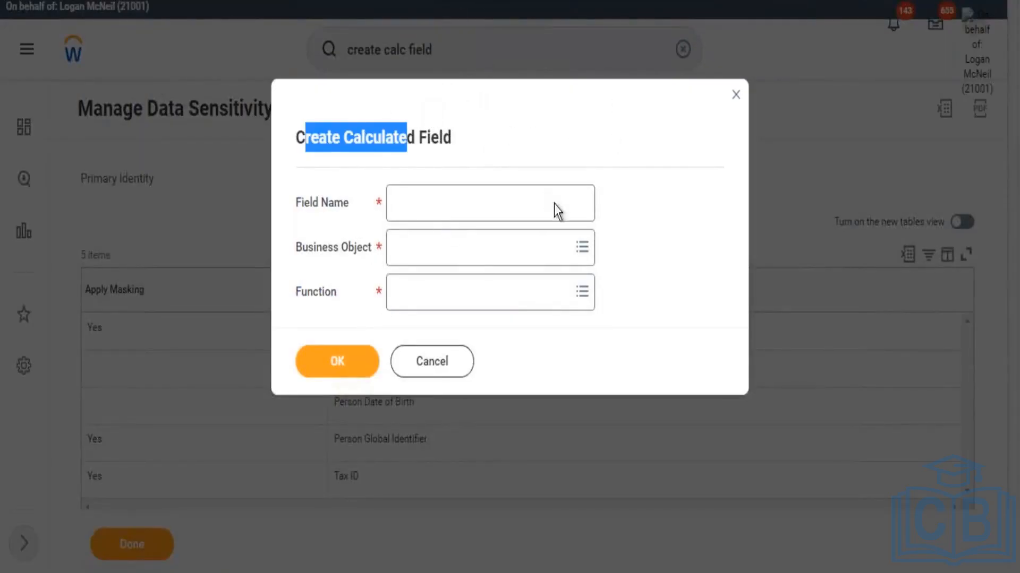
left_click_drag(371, 292, 297, 154)
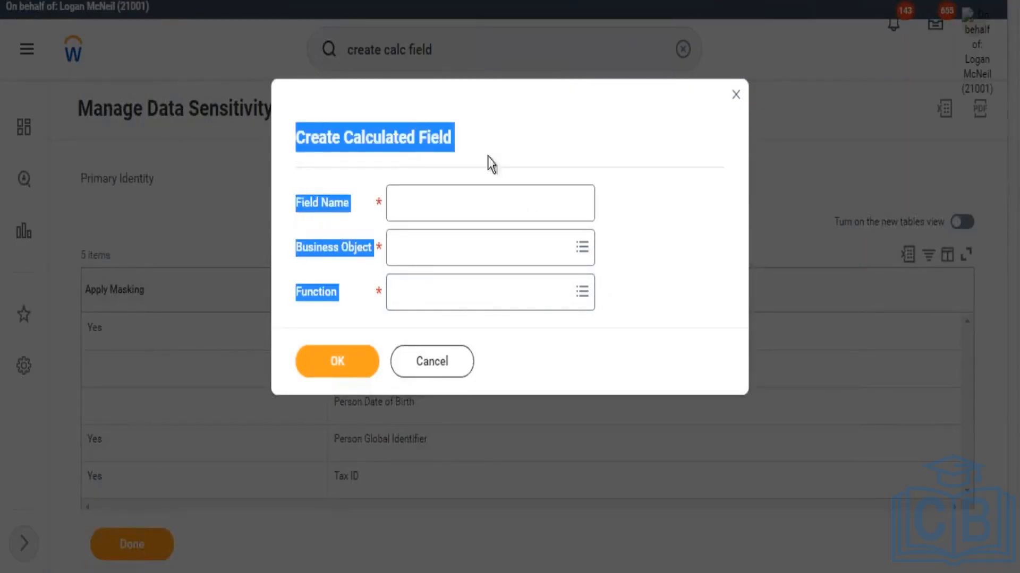
left_click(275, 127)
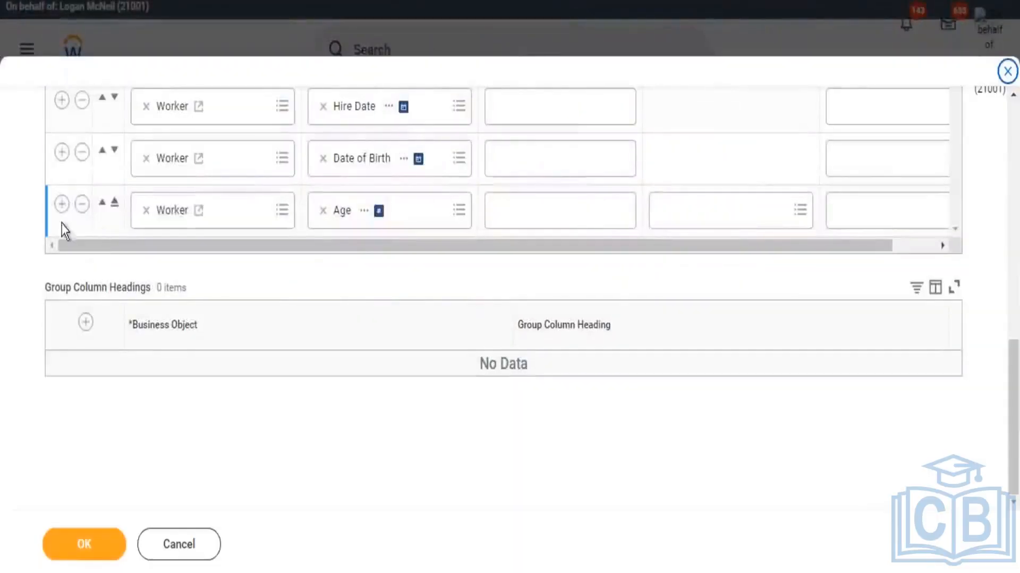
Add a new Worker row below Age in the custom report's columns and open its field choices.
left_click(61, 208)
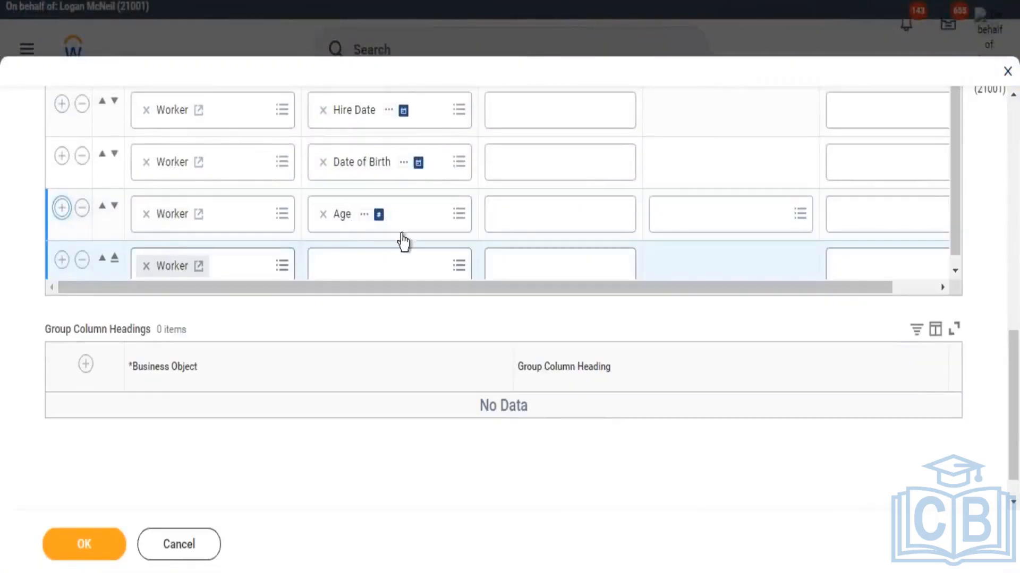
scroll(991, 340, "up", 4)
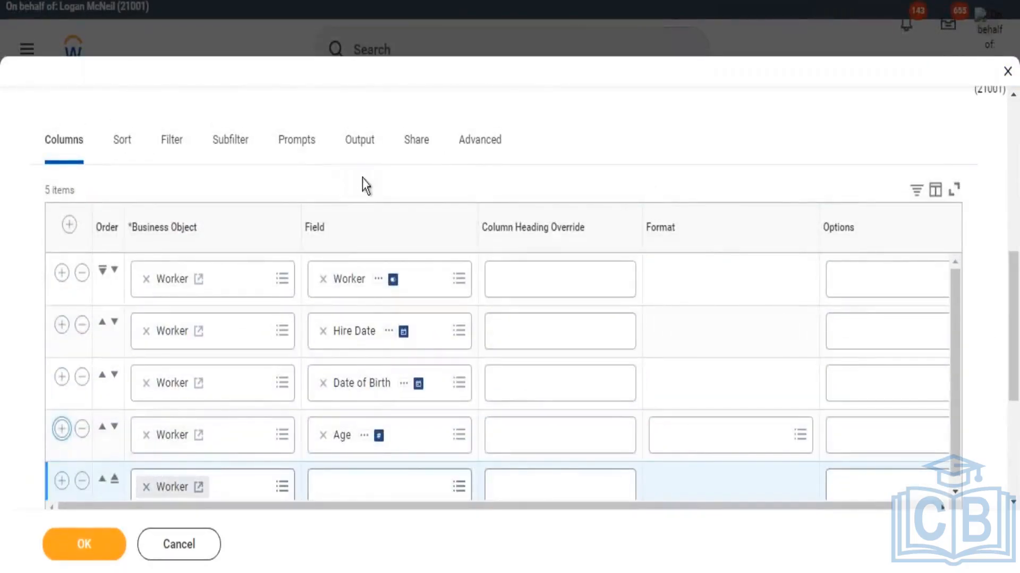
left_click(360, 488)
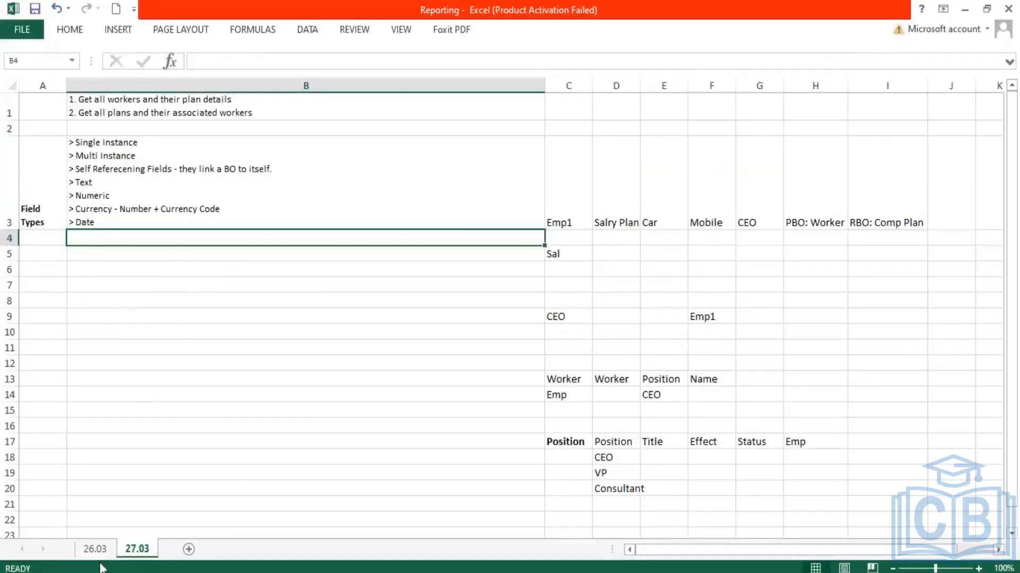
Switch to the Reporting workbook in Excel and examine the 26.03 sheet's Object note on attributes, standard fields and calculated fields.
left_click(96, 549)
scroll(170, 265, "up", 2)
double_click(160, 396)
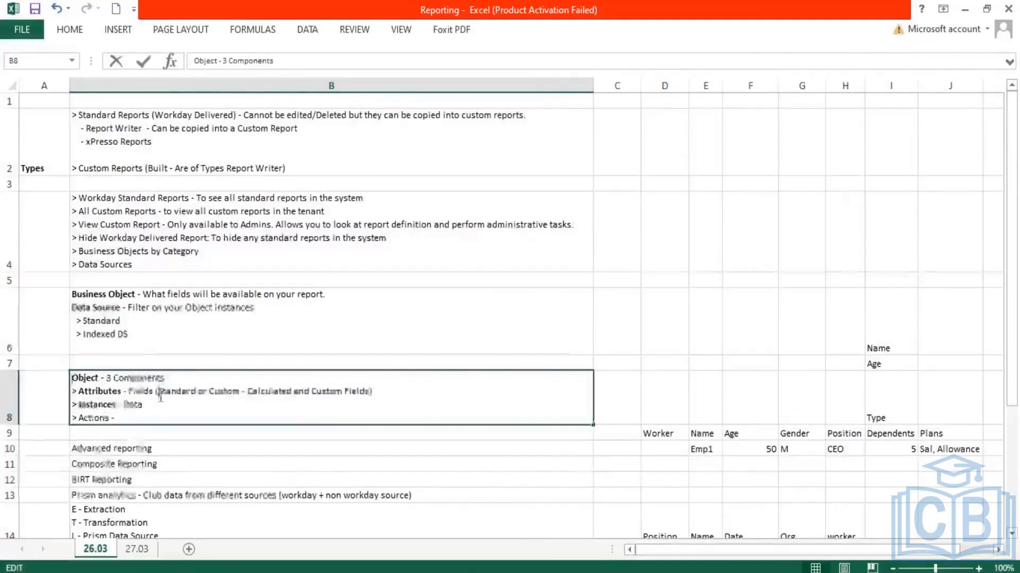
left_click_drag(121, 396, 97, 398)
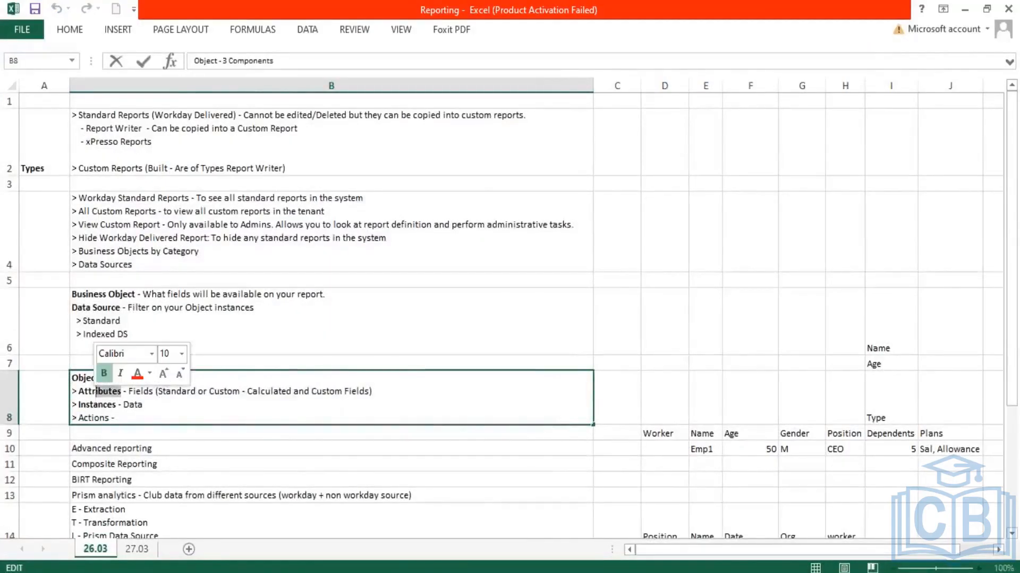
left_click_drag(196, 396, 165, 395)
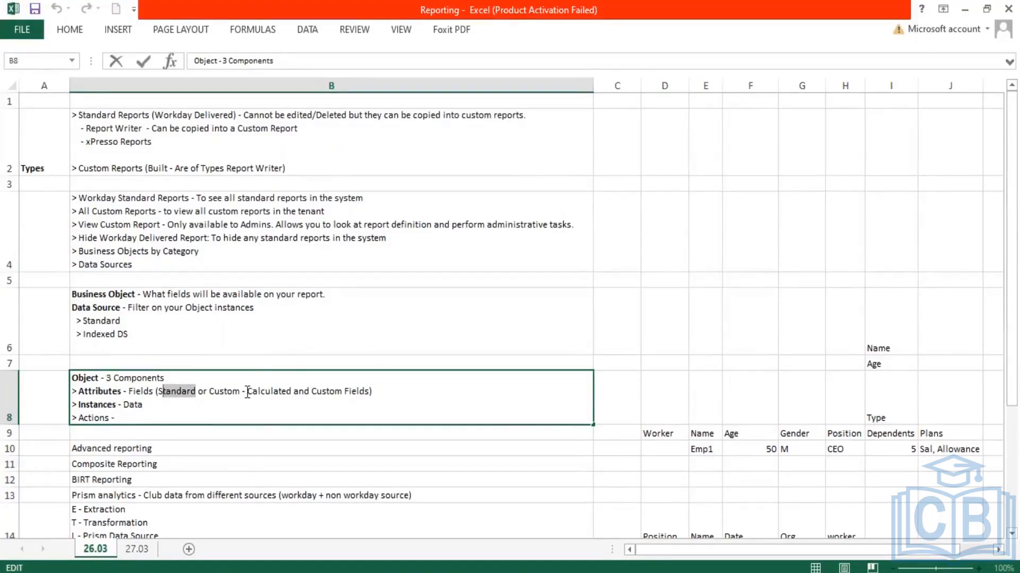
left_click_drag(247, 393, 290, 393)
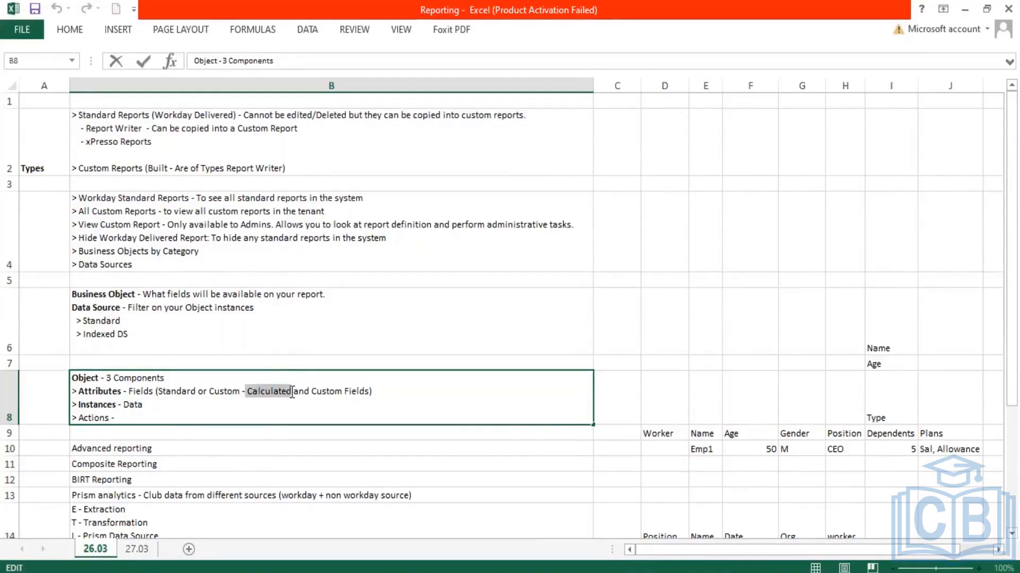
left_click(286, 393)
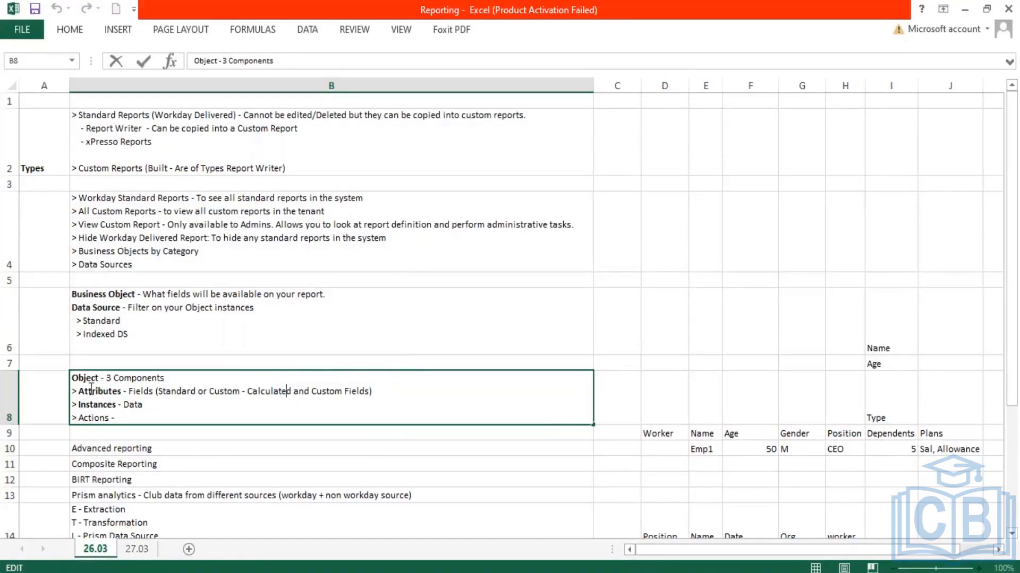
left_click_drag(86, 392, 99, 391)
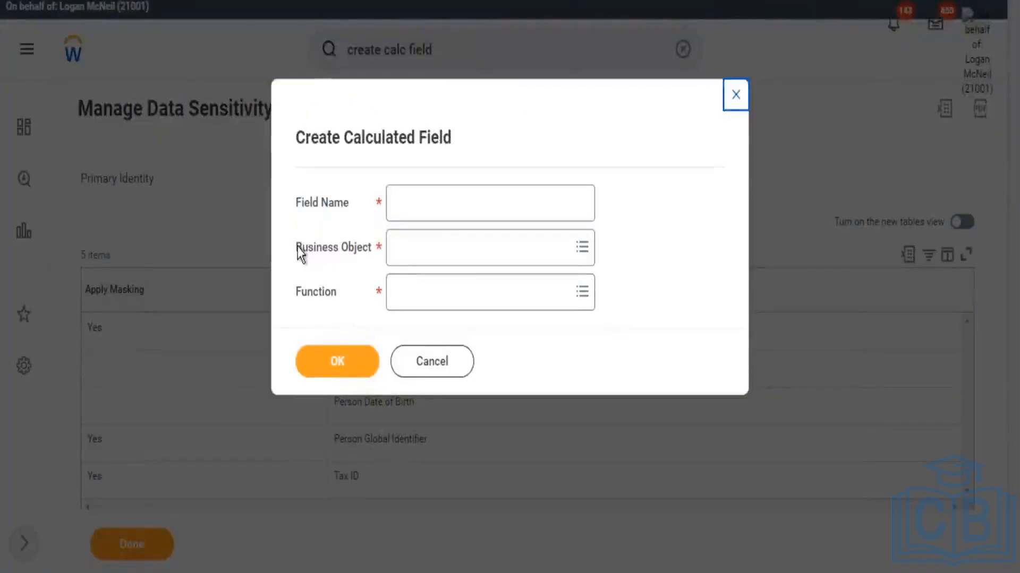
Return to the Create Calculated Field form in Workday and set the business object to Worker.
left_click_drag(297, 247, 368, 250)
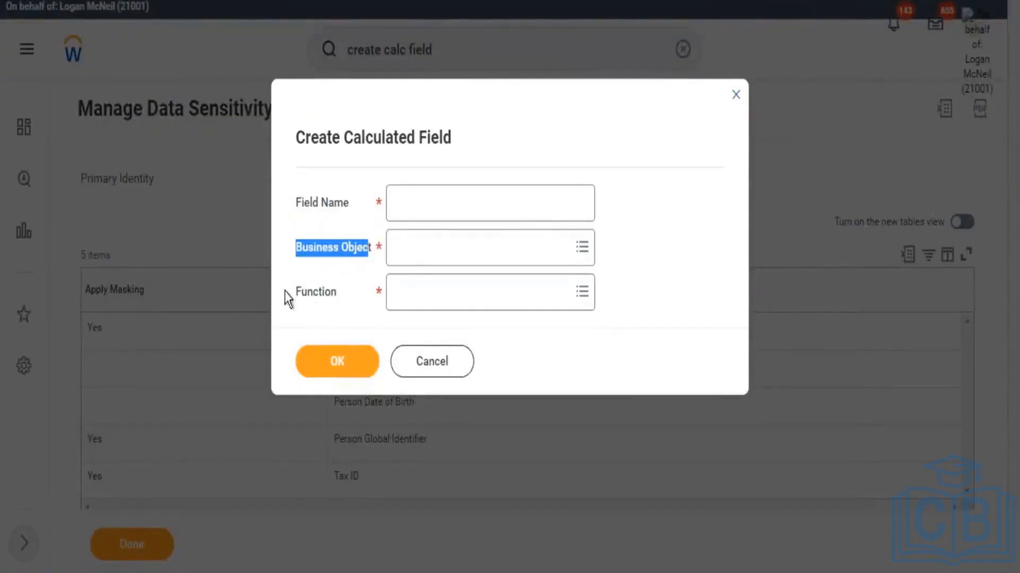
left_click(367, 255)
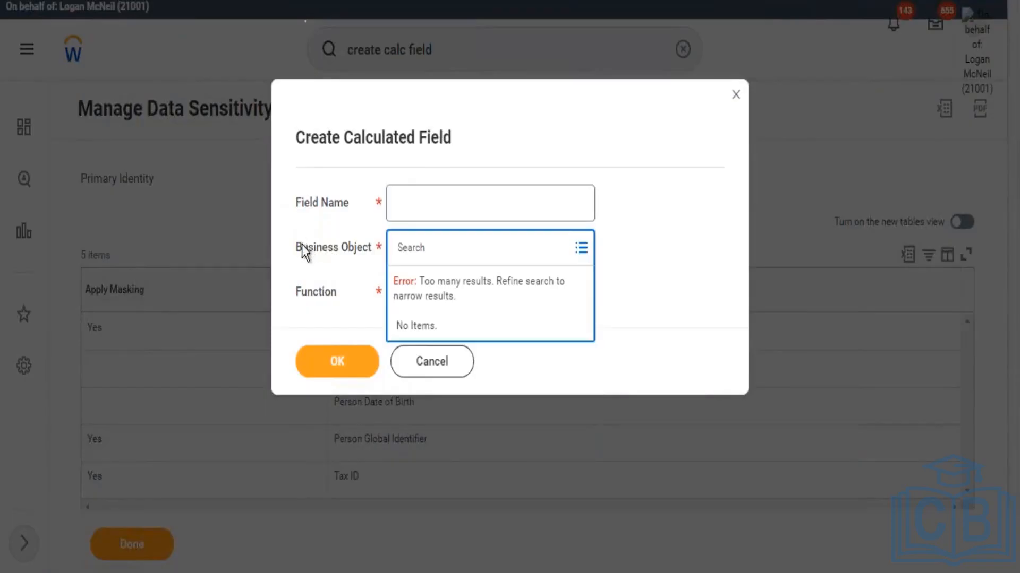
left_click_drag(302, 249, 345, 254)
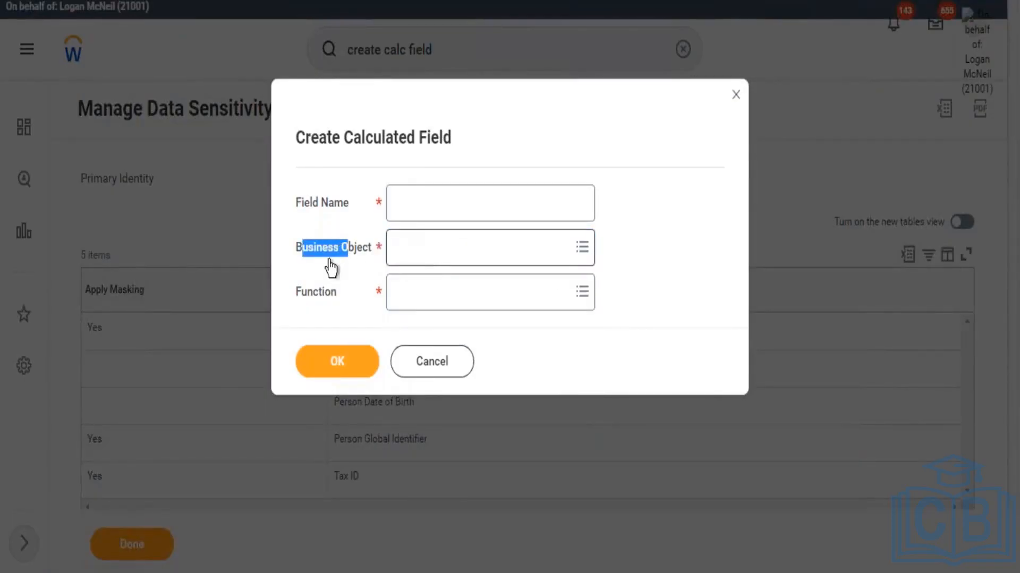
left_click(435, 250)
type("w")
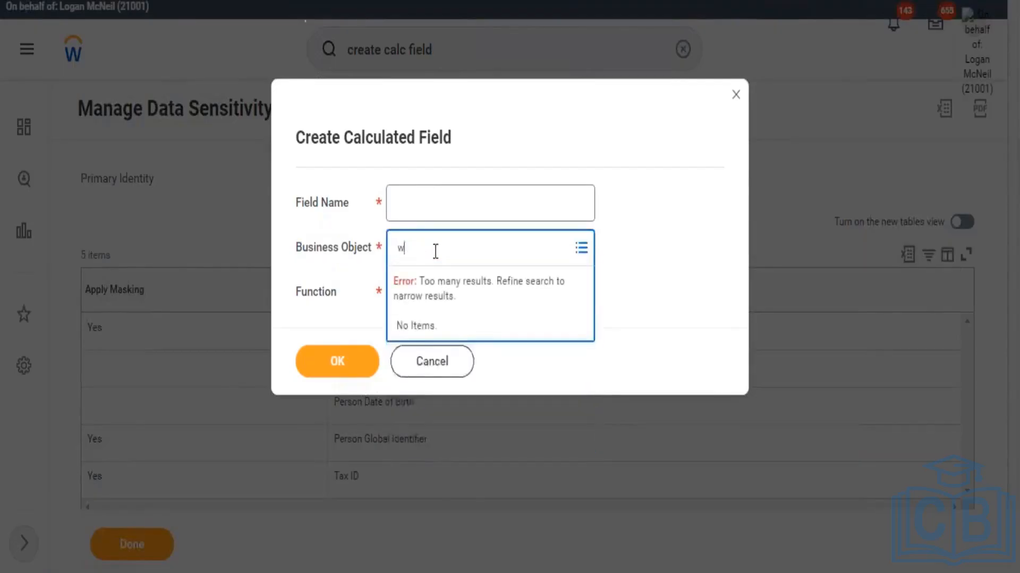
type("orker")
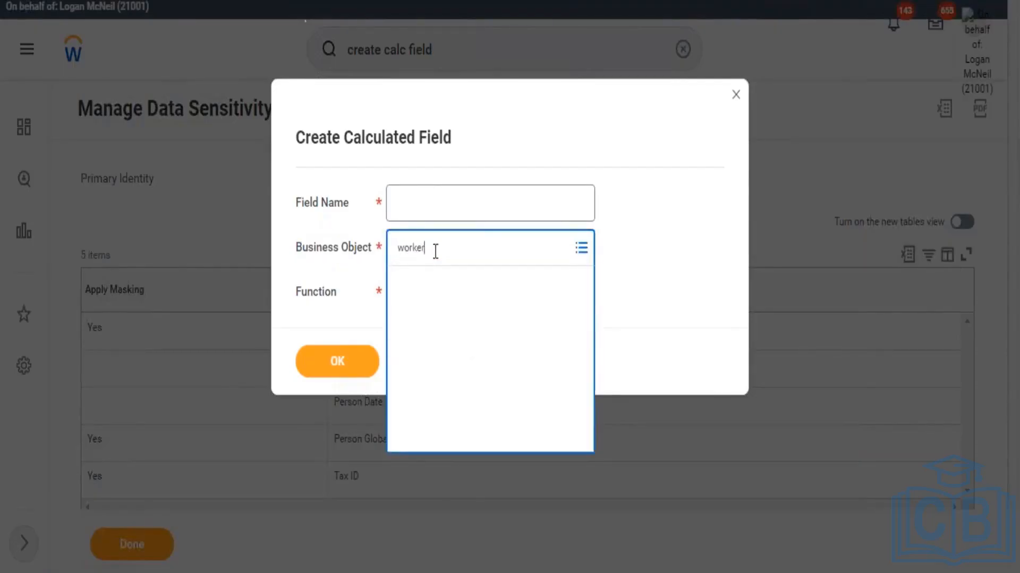
left_click(444, 321)
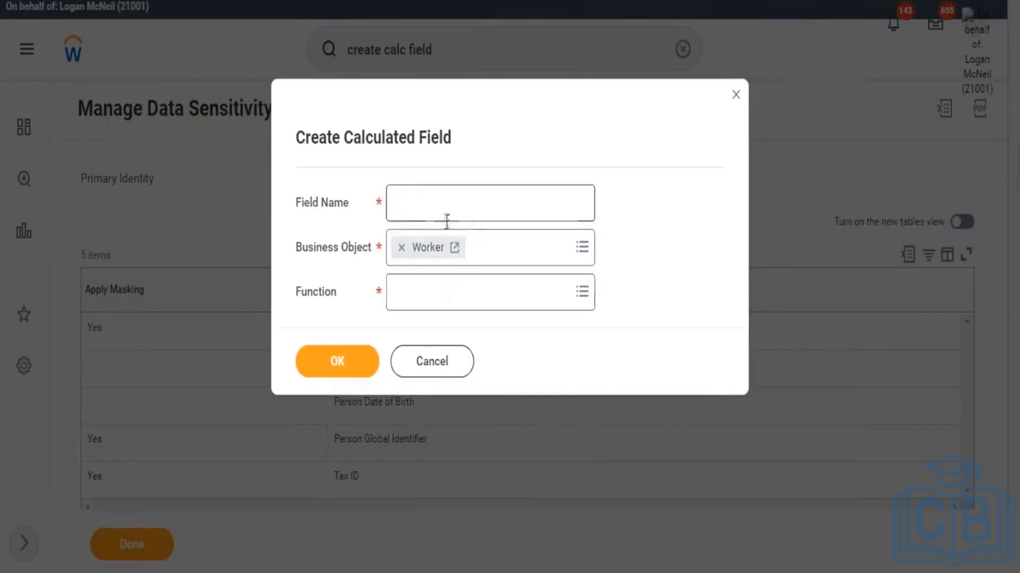
Search the calculated field functions for "date" and set the function to Date Difference.
left_click(416, 208)
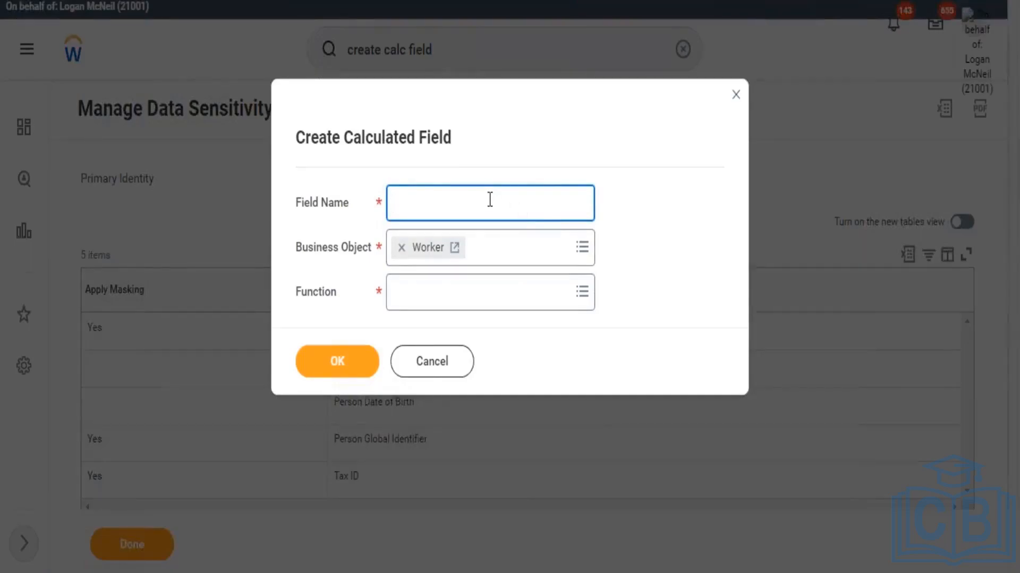
left_click(656, 256)
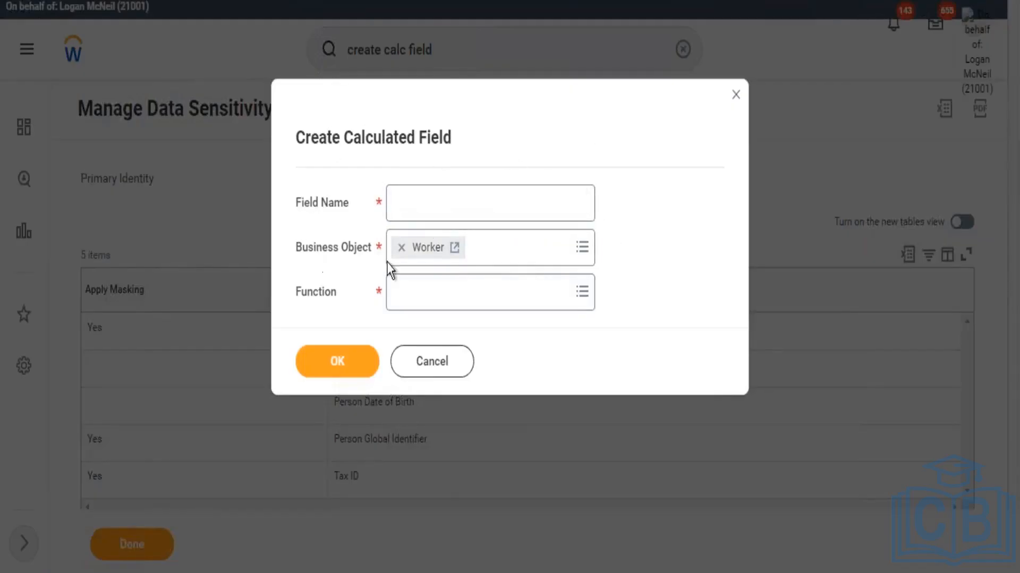
left_click(416, 292)
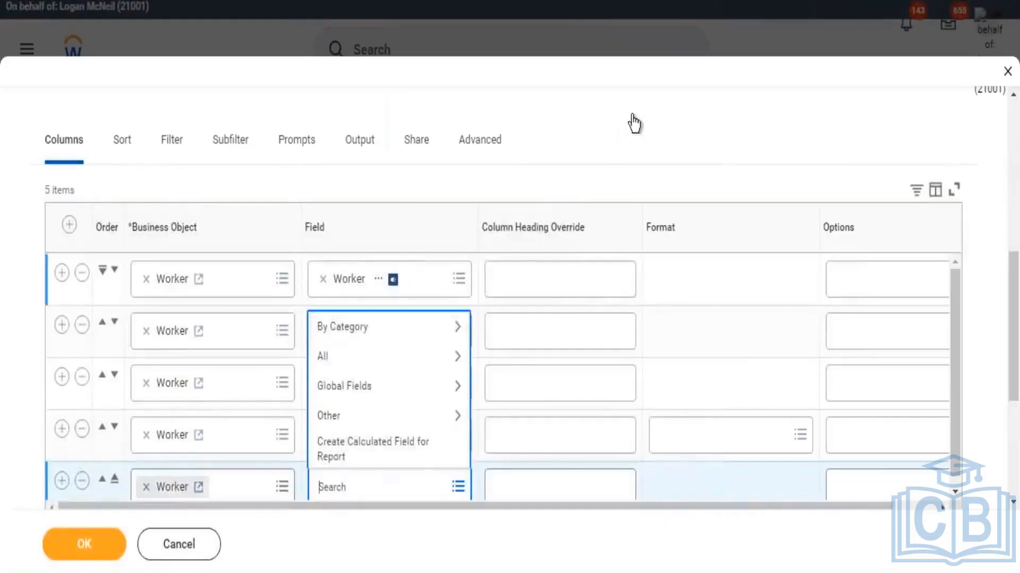
left_click(431, 369)
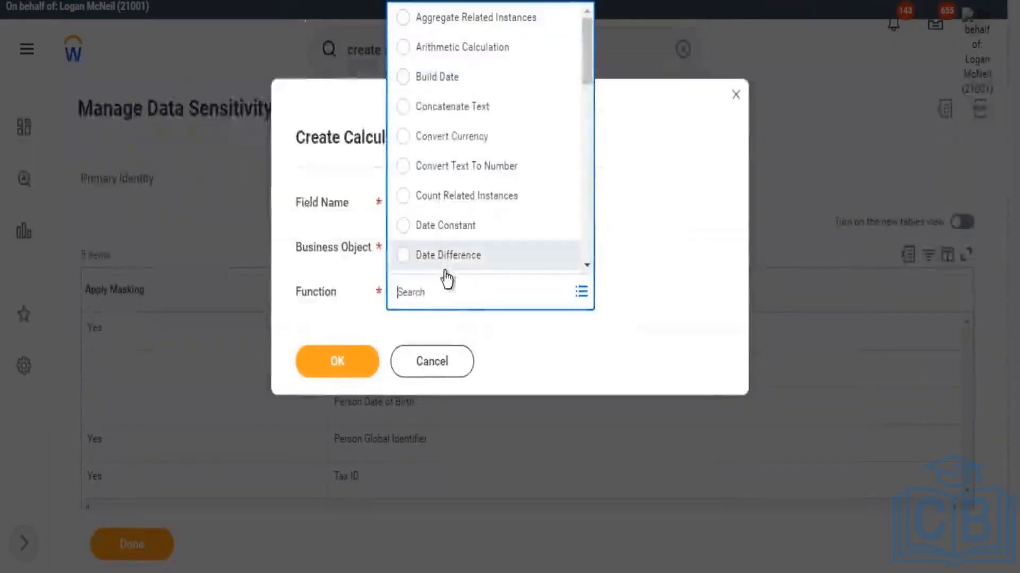
type("date")
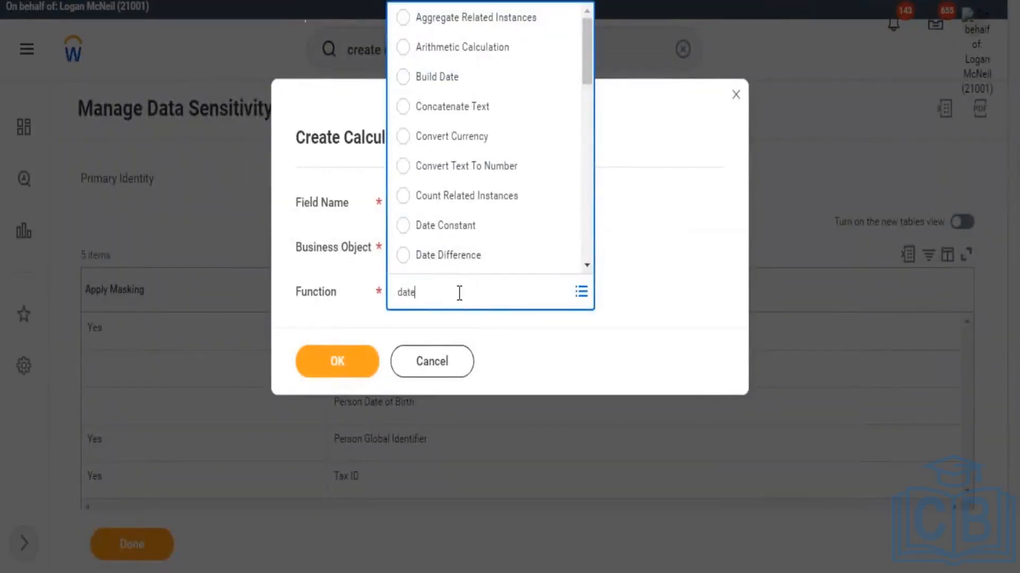
key("Return")
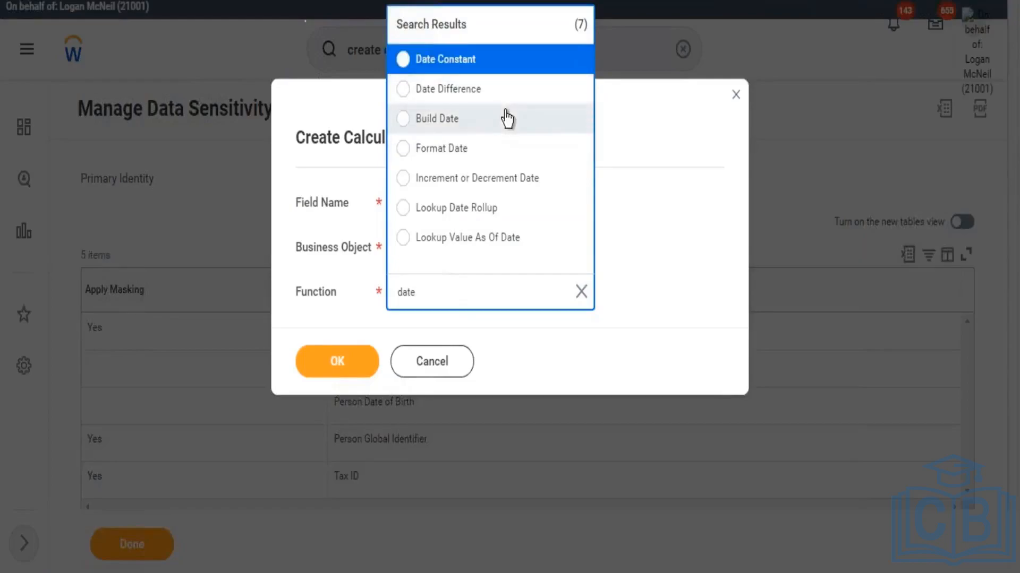
left_click(469, 101)
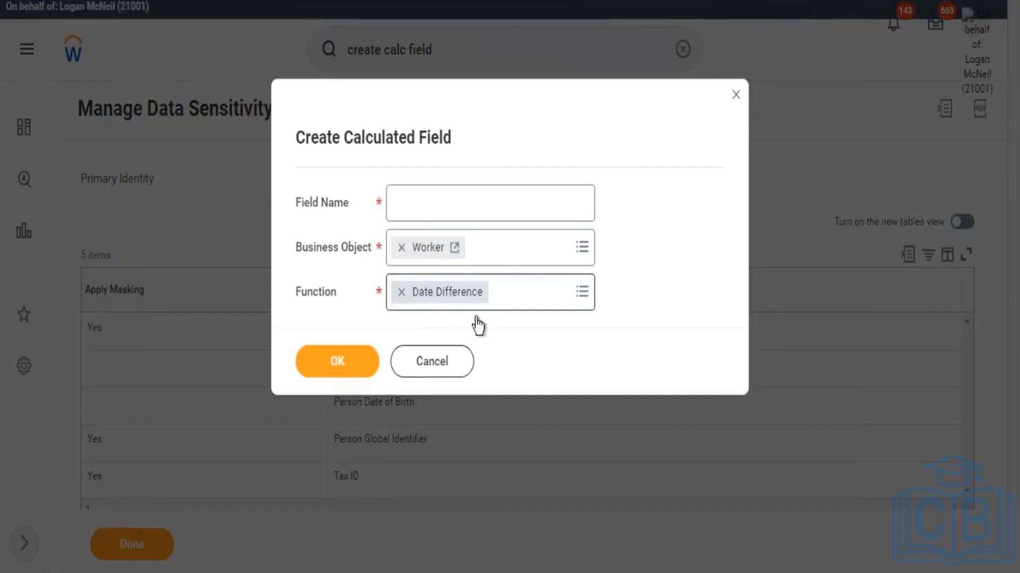
Name the calculated field "CF - Date Diff - Worker - Age on Hire".
left_click(426, 211)
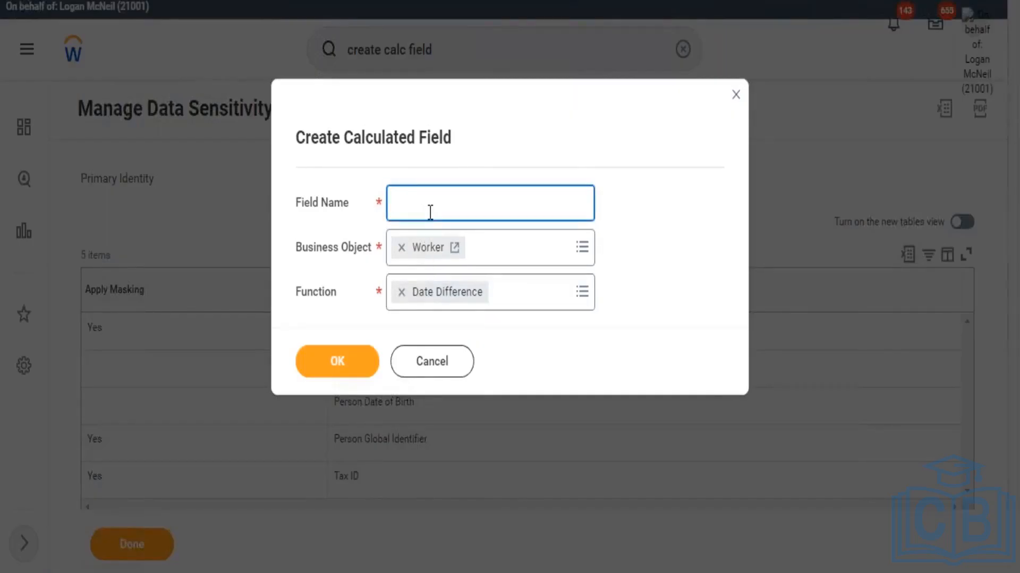
type("CF")
type("DD -")
double_click(414, 197)
left_click(455, 206)
type("ate D")
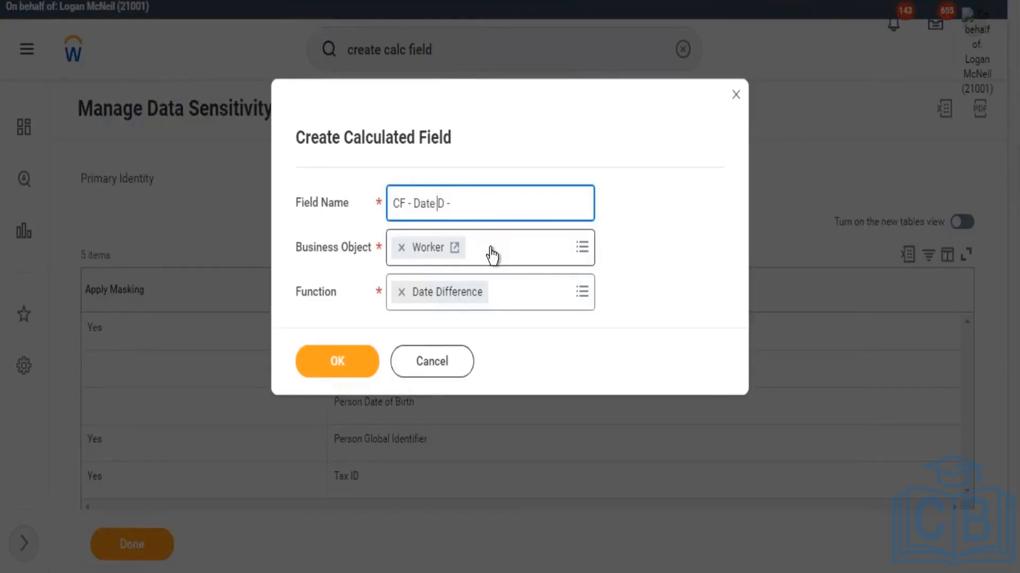
type("iff - Worker -")
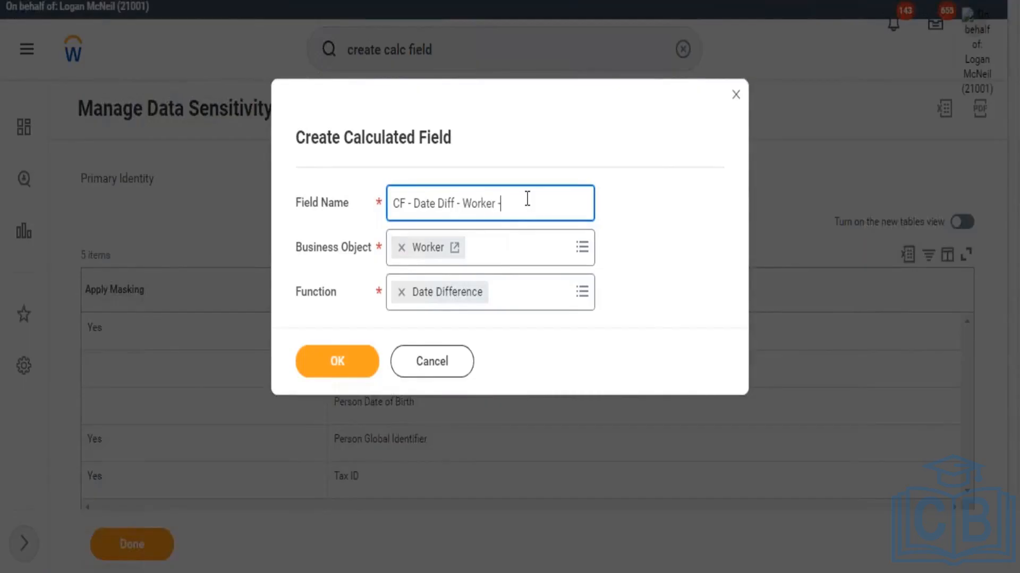
type("Age on")
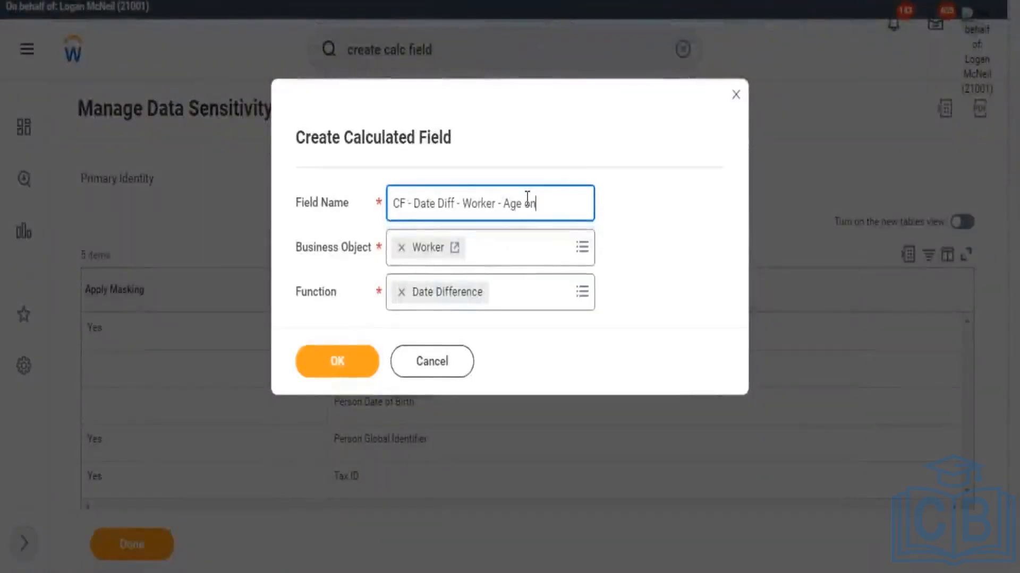
type(" Hire")
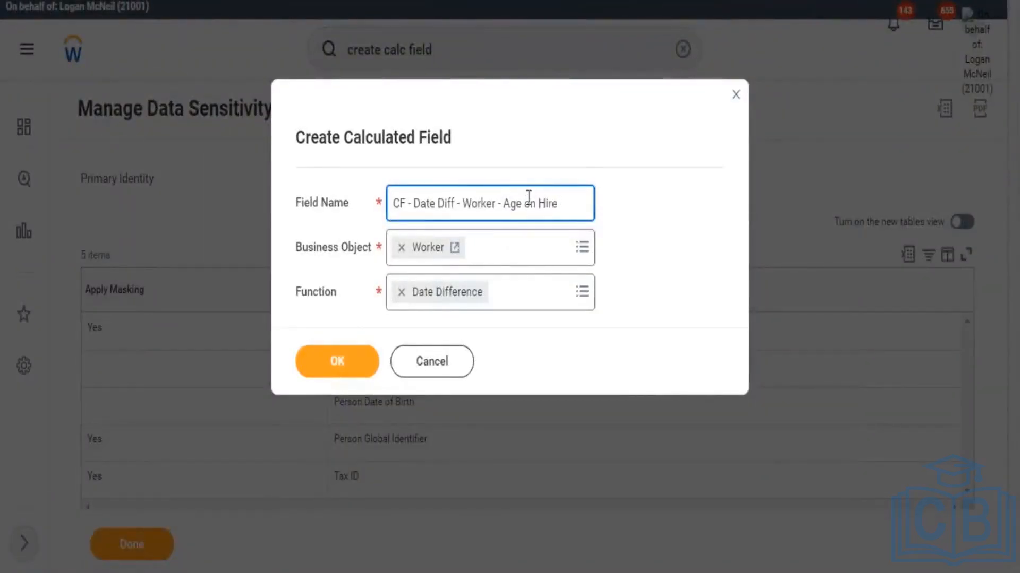
left_click_drag(569, 202, 393, 197)
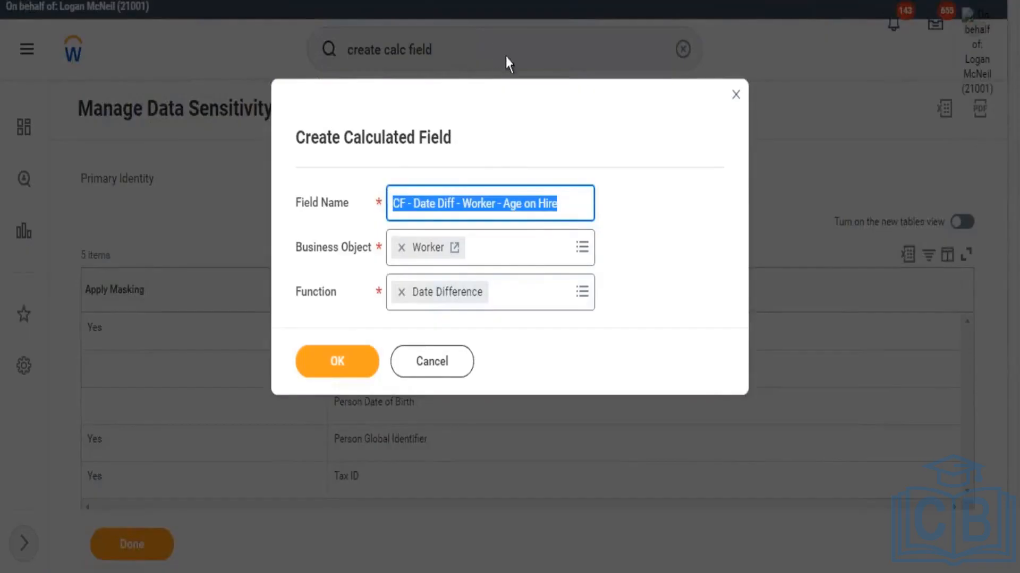
left_click(567, 201)
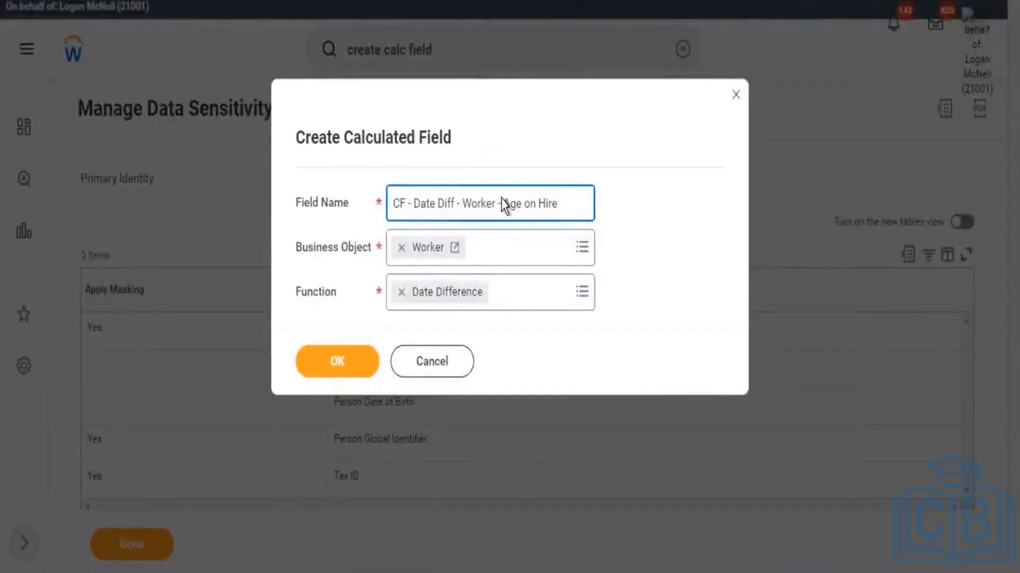
triple_click(401, 195)
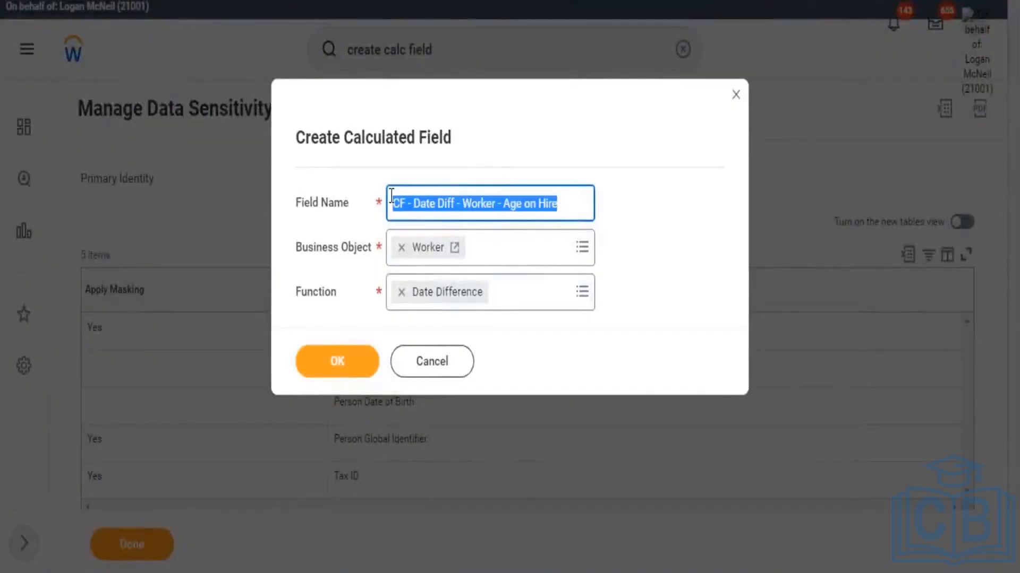
left_click(452, 210)
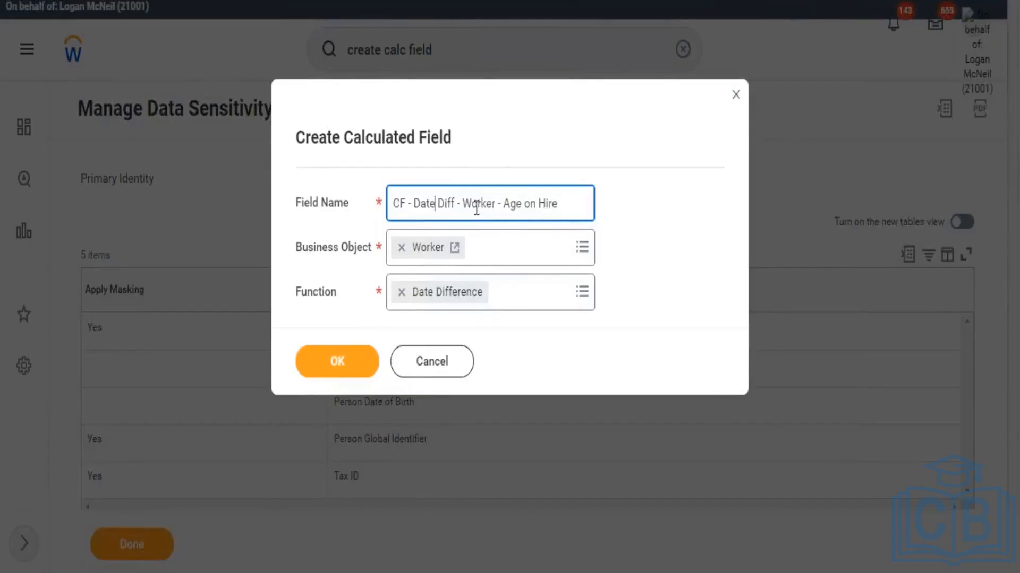
Examine the parts of the calculated field's name: prefix, function, business object and purpose.
left_click_drag(456, 204, 408, 194)
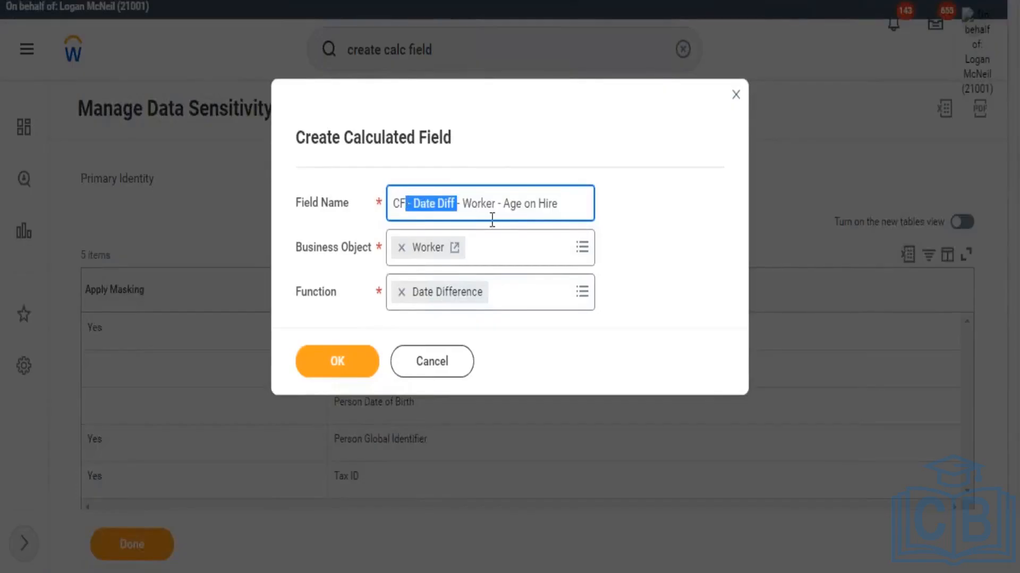
left_click(472, 206)
left_click_drag(505, 207, 558, 212)
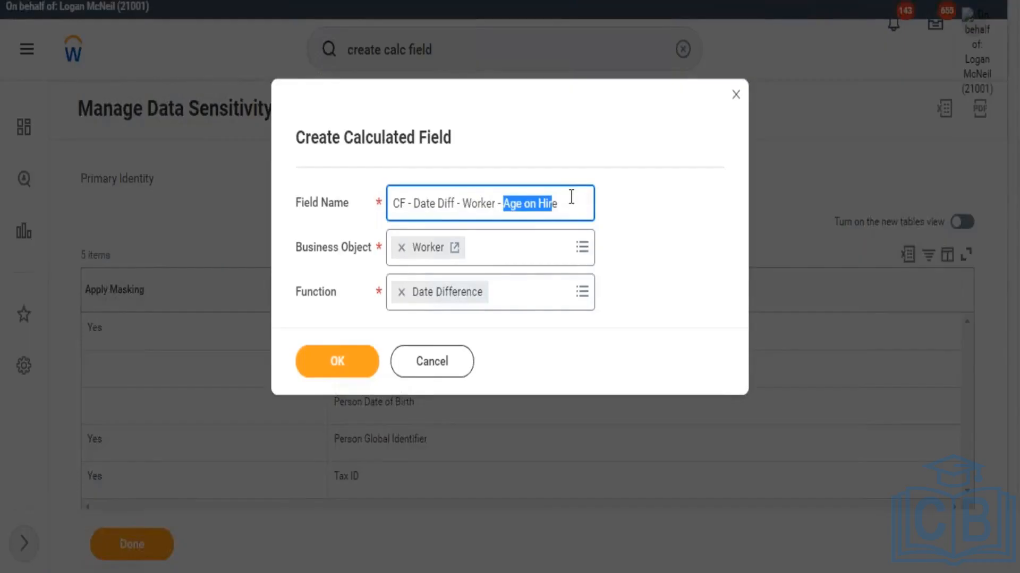
left_click_drag(578, 203, 381, 175)
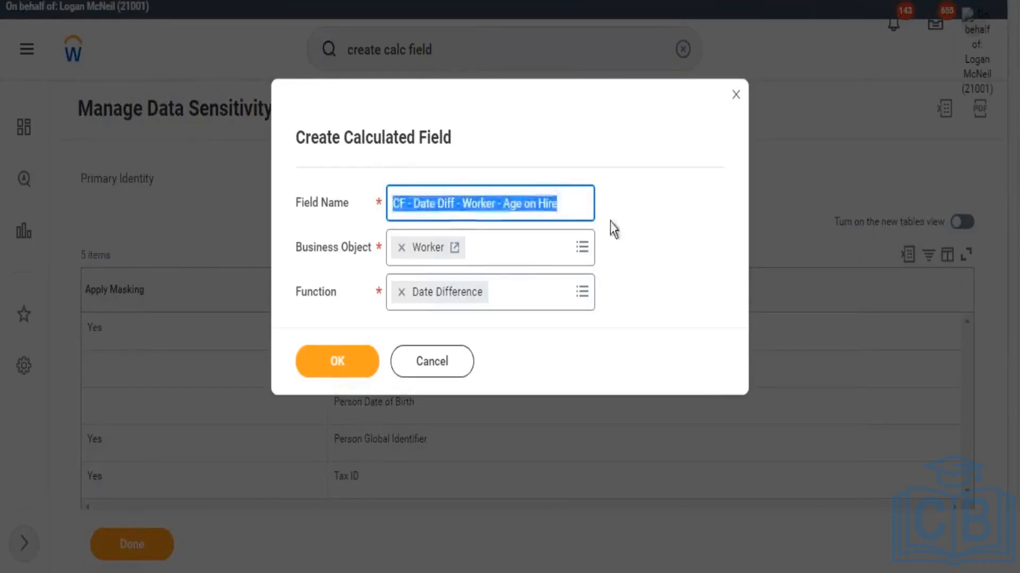
left_click(585, 207)
left_click_drag(567, 193, 389, 198)
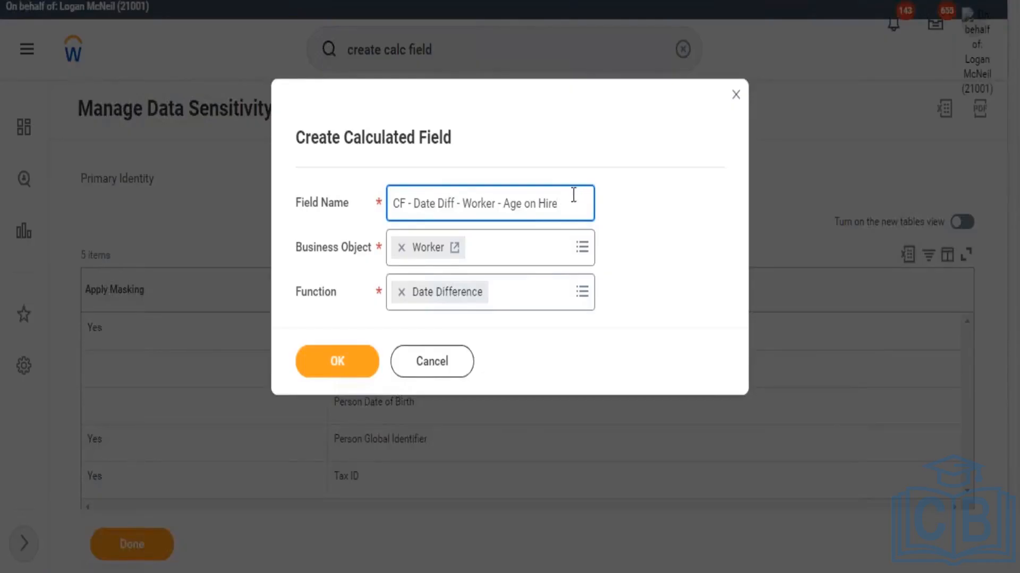
left_click_drag(563, 203, 381, 212)
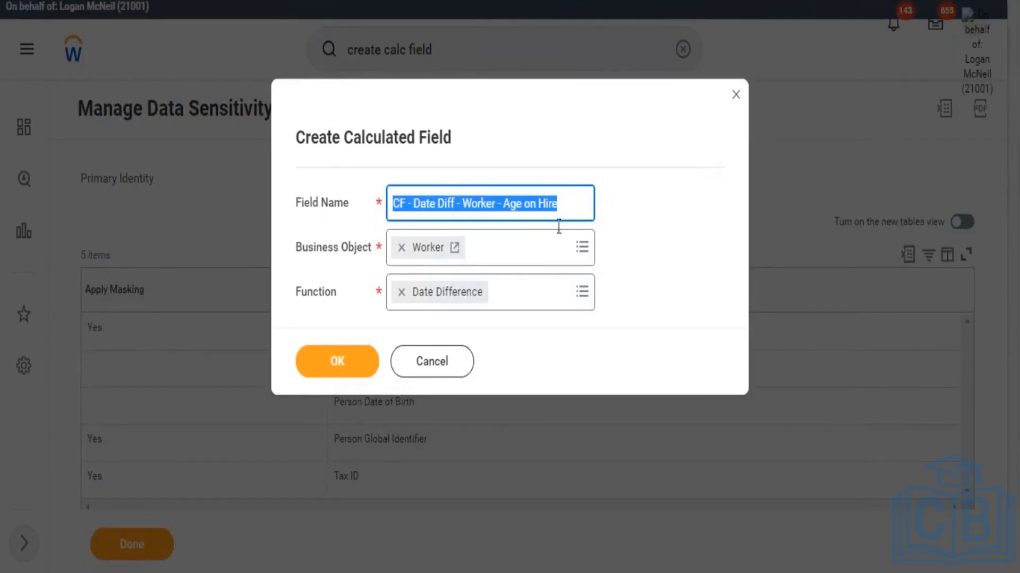
Confirm the new field's basic settings and examine the Start Date and End Date fields of its Date Difference definition.
left_click(348, 366)
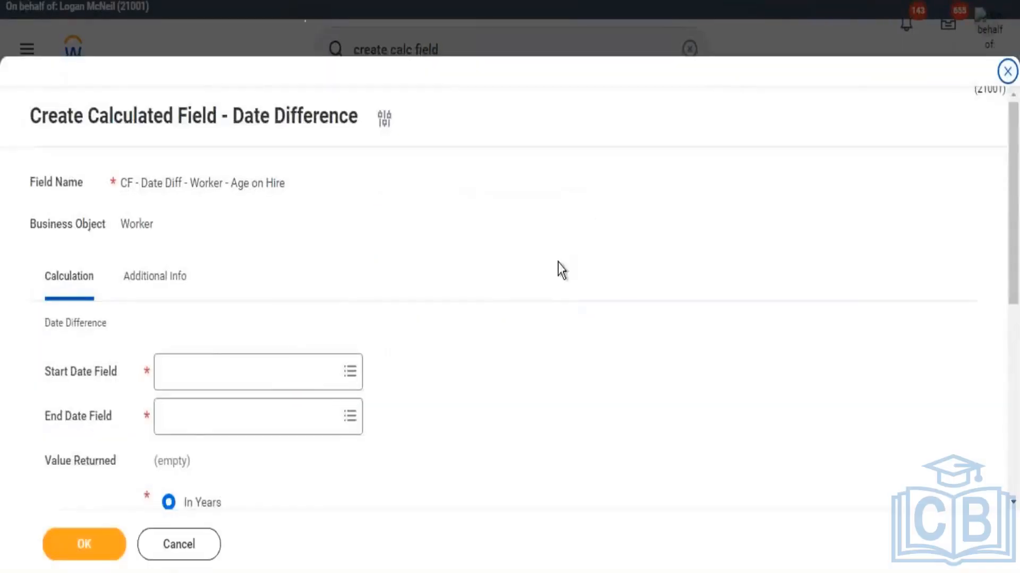
scroll(114, 313, "down", 3)
scroll(113, 313, "up", 3)
left_click_drag(47, 330, 91, 335)
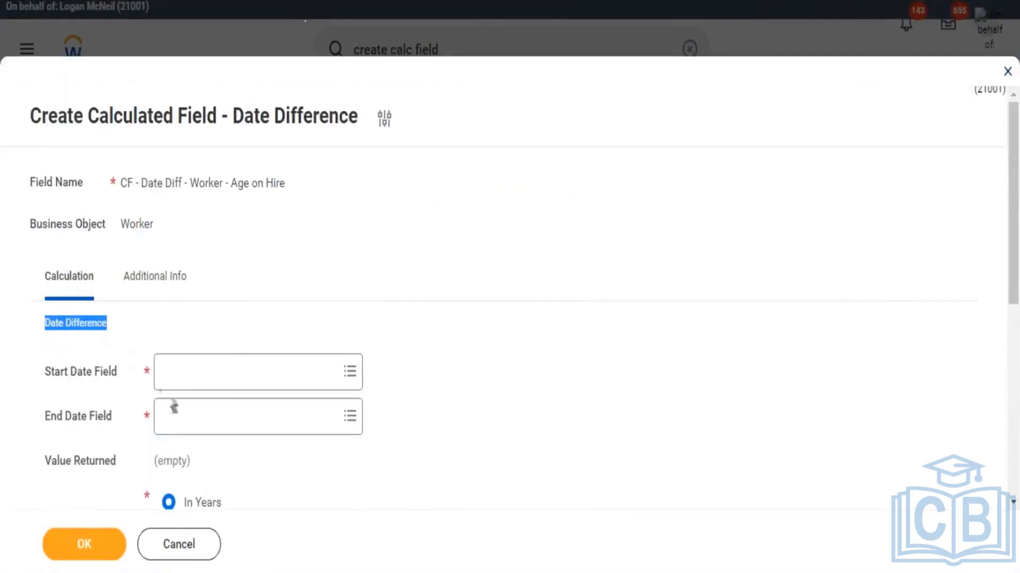
scroll(91, 322, "down", 2)
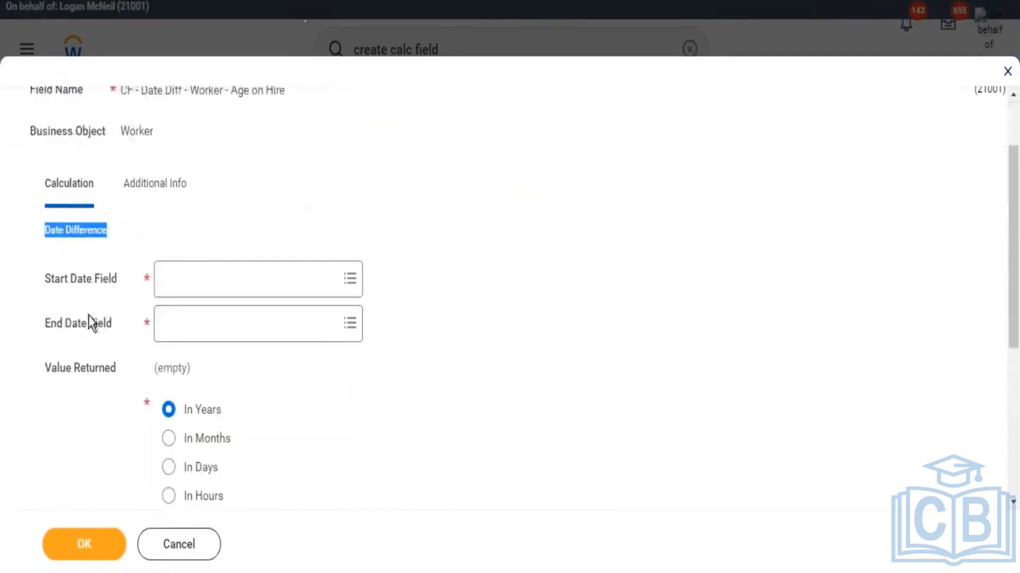
left_click_drag(64, 328, 88, 329)
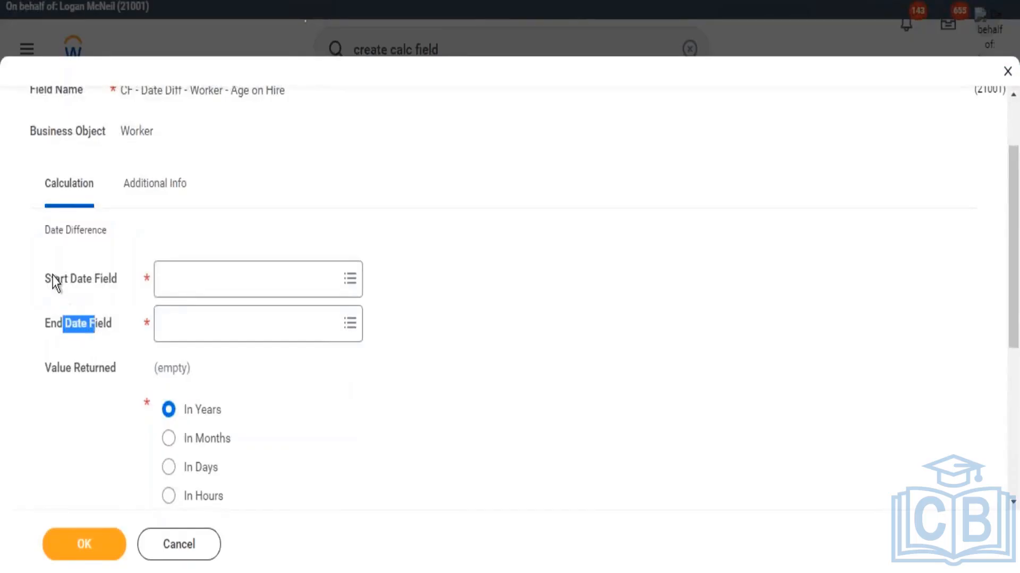
left_click(76, 279)
left_click_drag(75, 279, 85, 281)
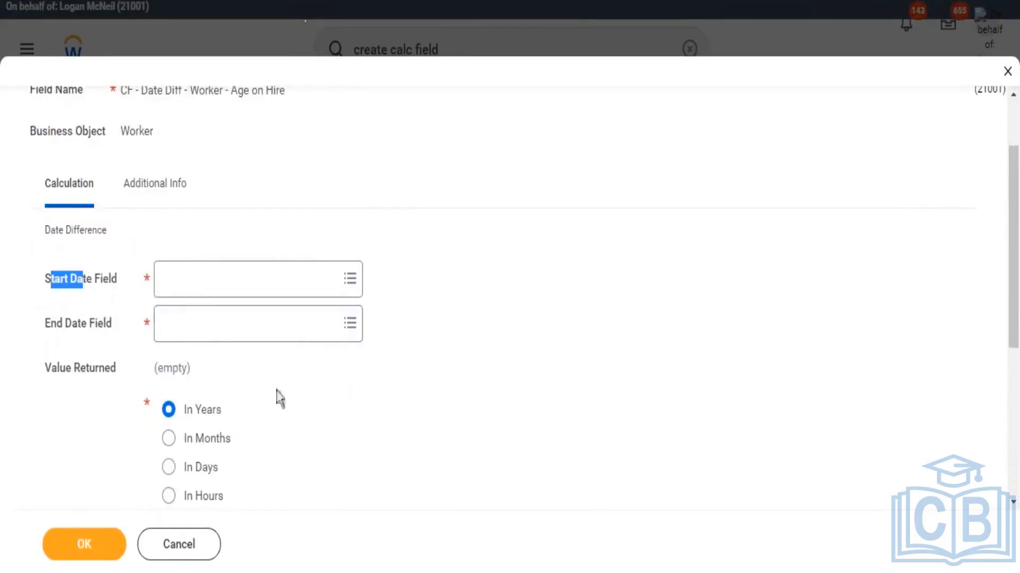
Search the End Date Field for "hire date" and set it to Hire Date.
left_click(214, 333)
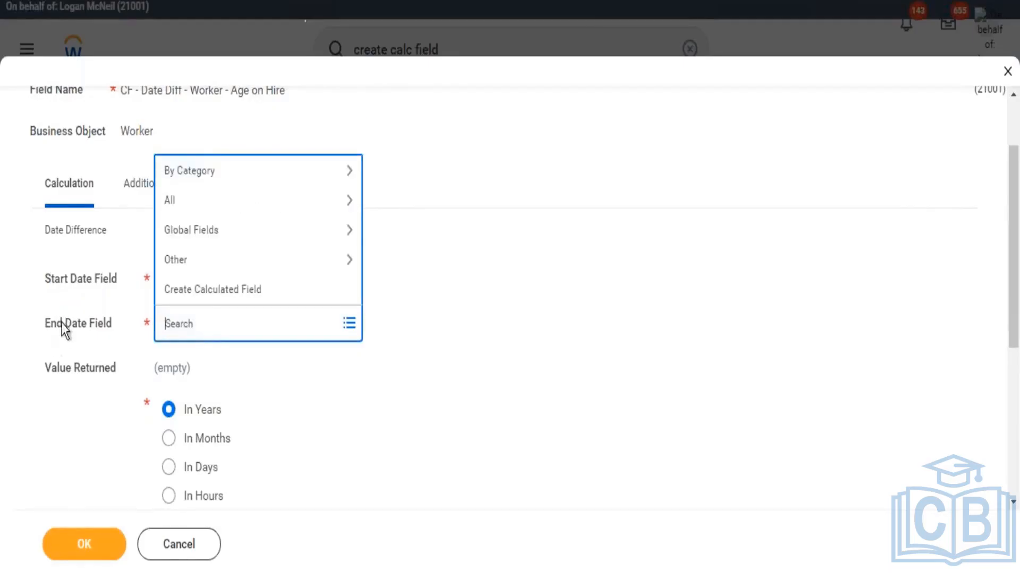
left_click_drag(63, 323, 85, 324)
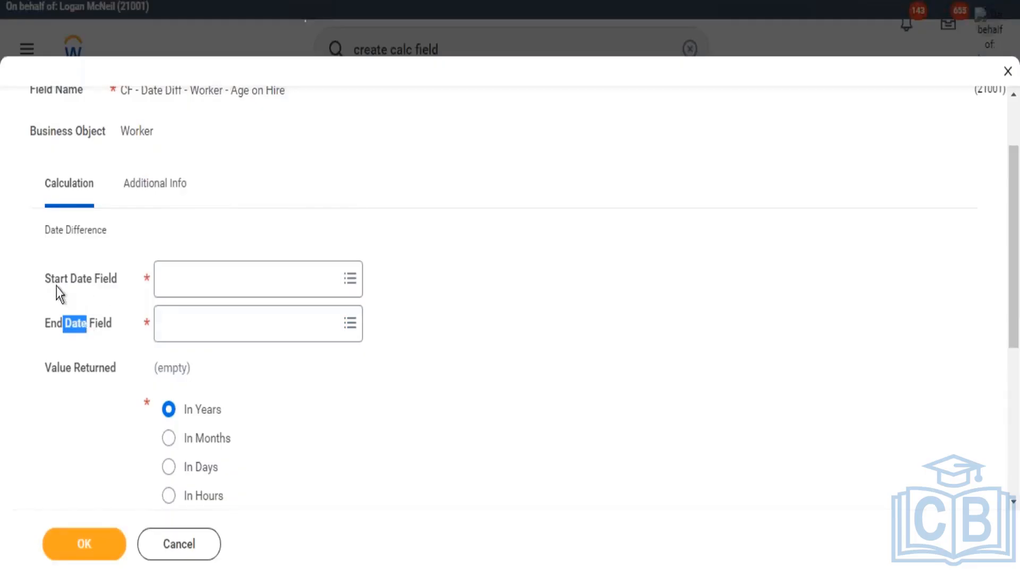
left_click_drag(56, 287, 78, 282)
left_click(166, 326)
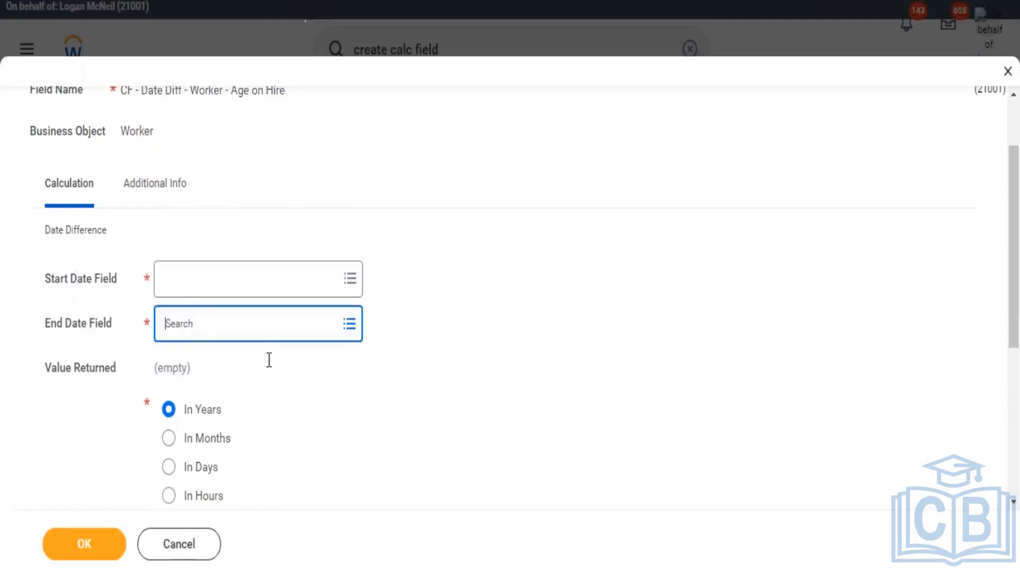
type("hire")
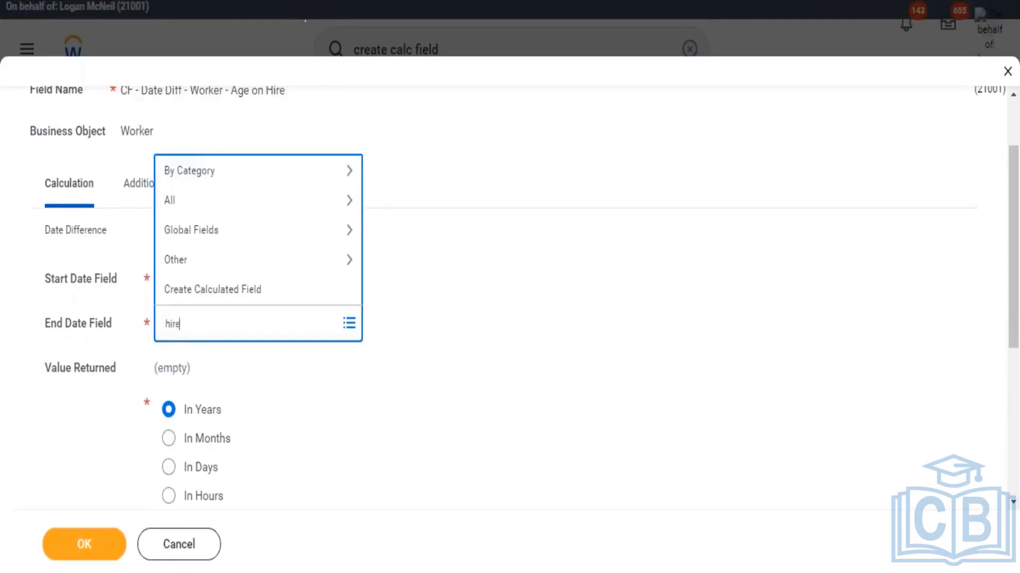
type(" date")
key("Return")
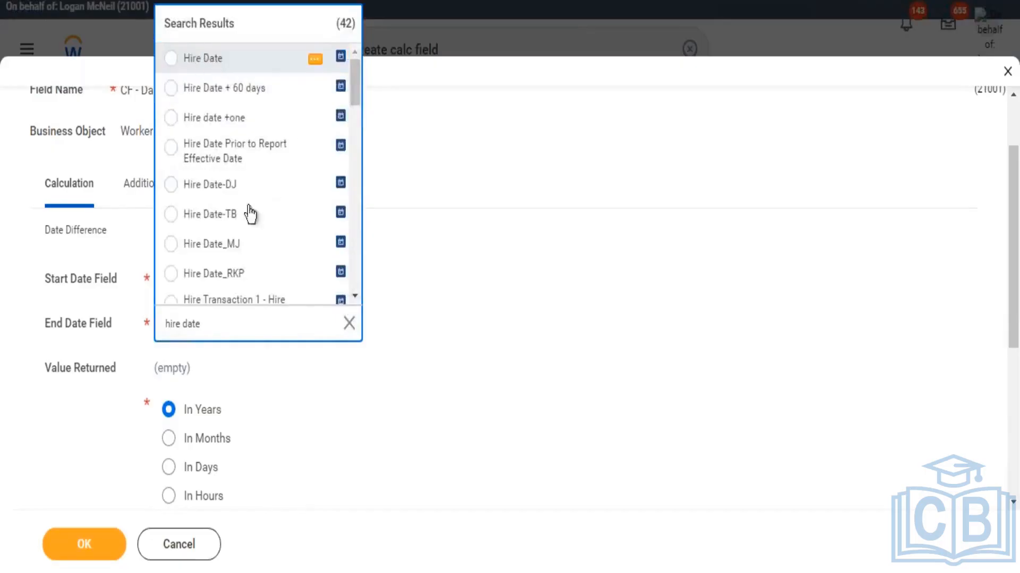
key("Return")
Search the Start Date Field for "date of birth" and set it to the Workday-delivered Date of Birth field.
left_click(190, 276)
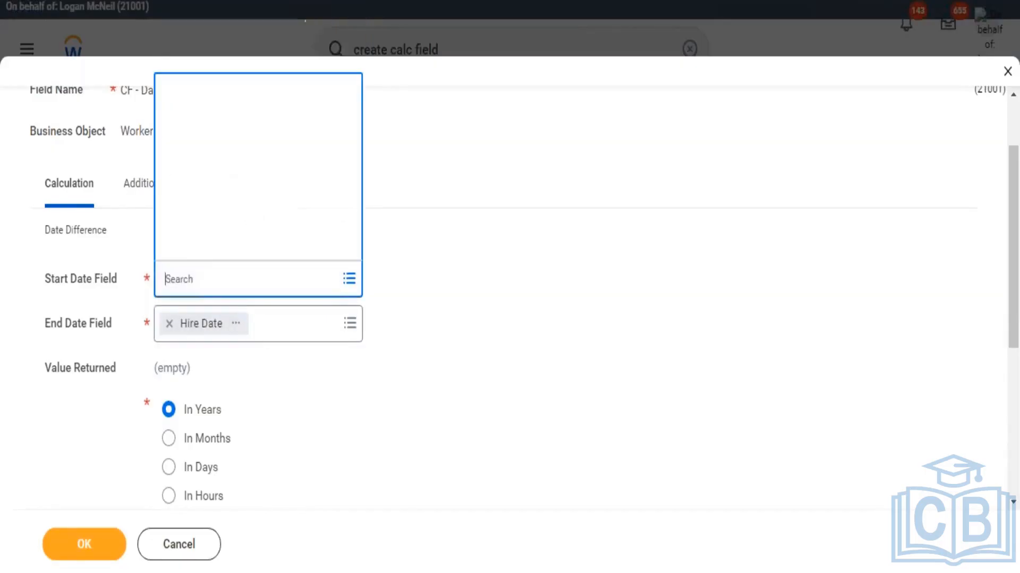
type("date o")
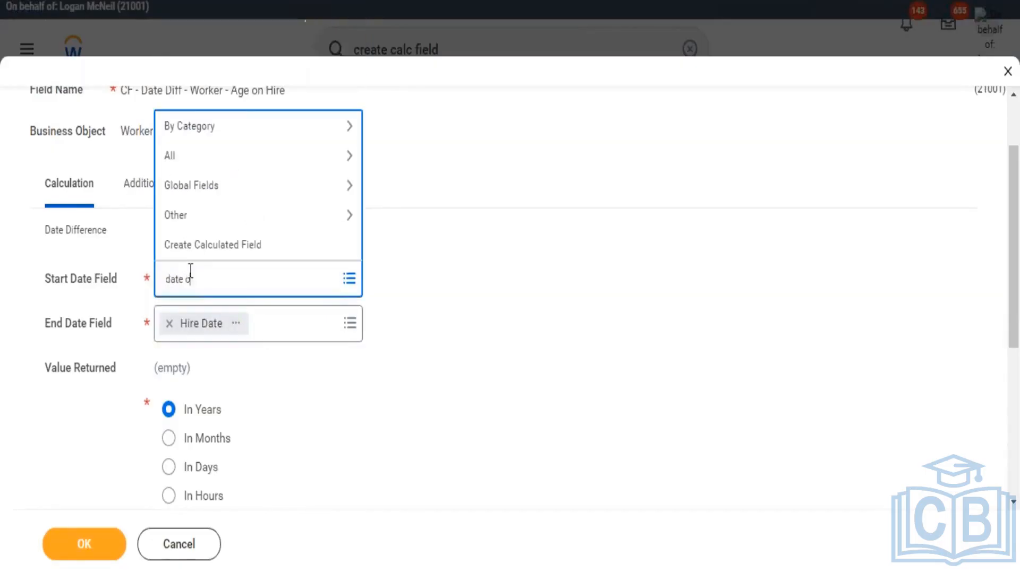
type("f birth")
key("Return")
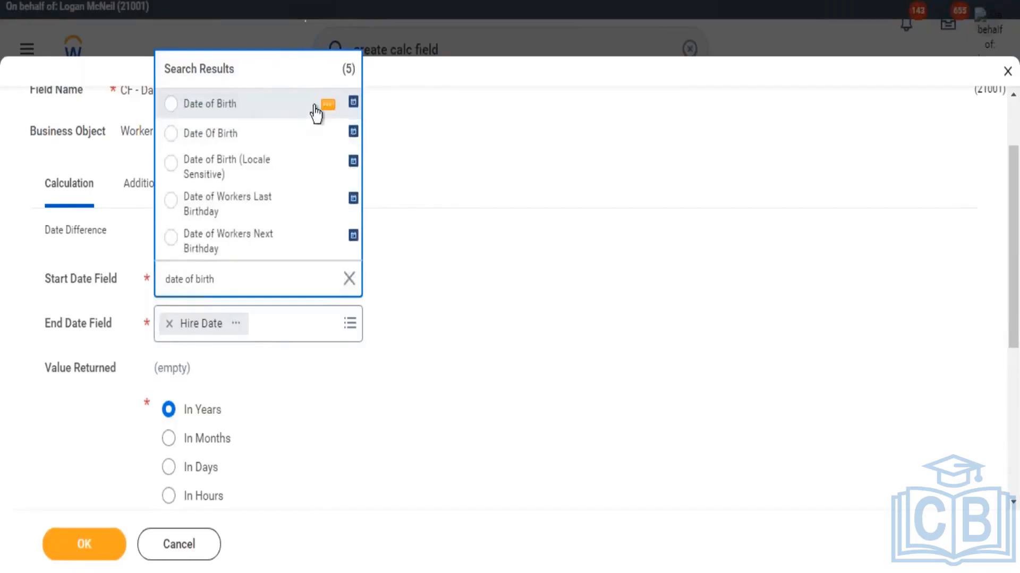
left_click(328, 107)
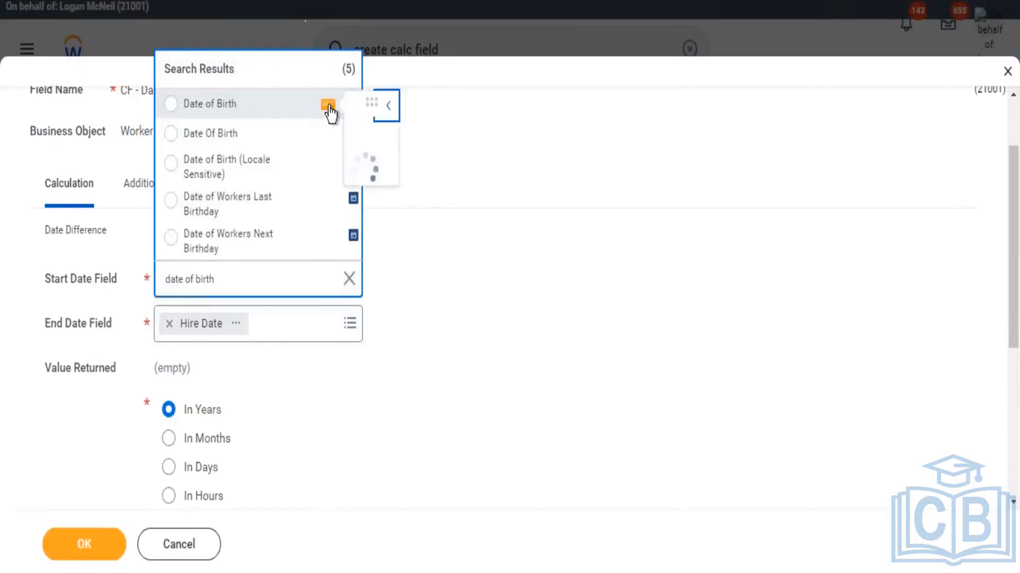
left_click(246, 104)
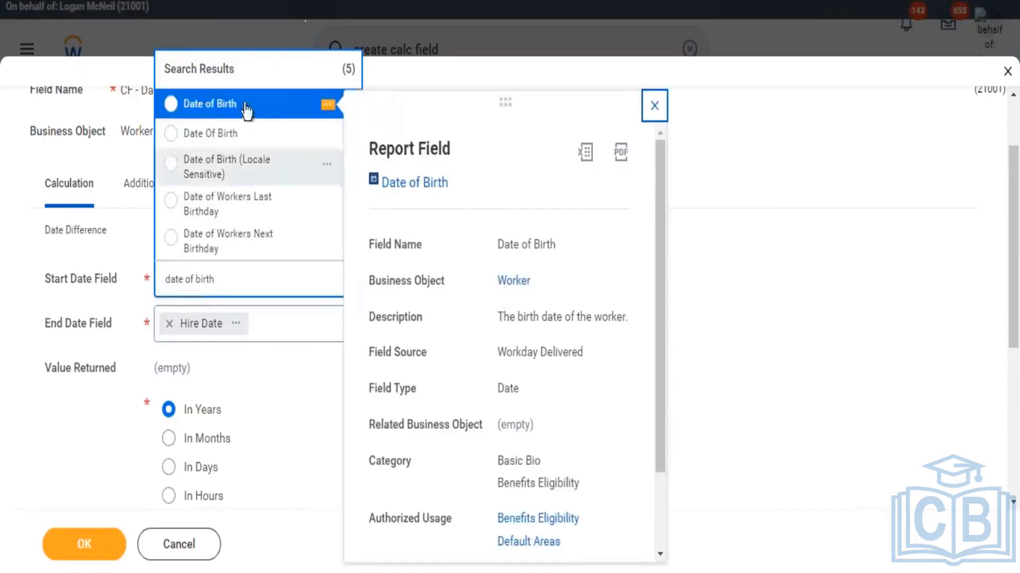
left_click(794, 334)
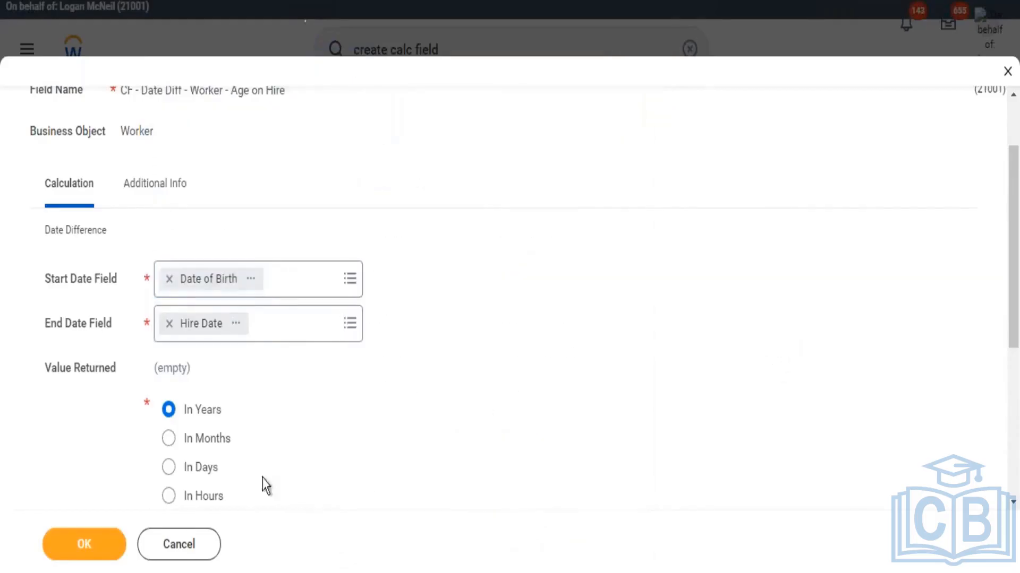
Review the calculated field's name, business object, date fields and returned-value unit options.
scroll(143, 245, "up", 2)
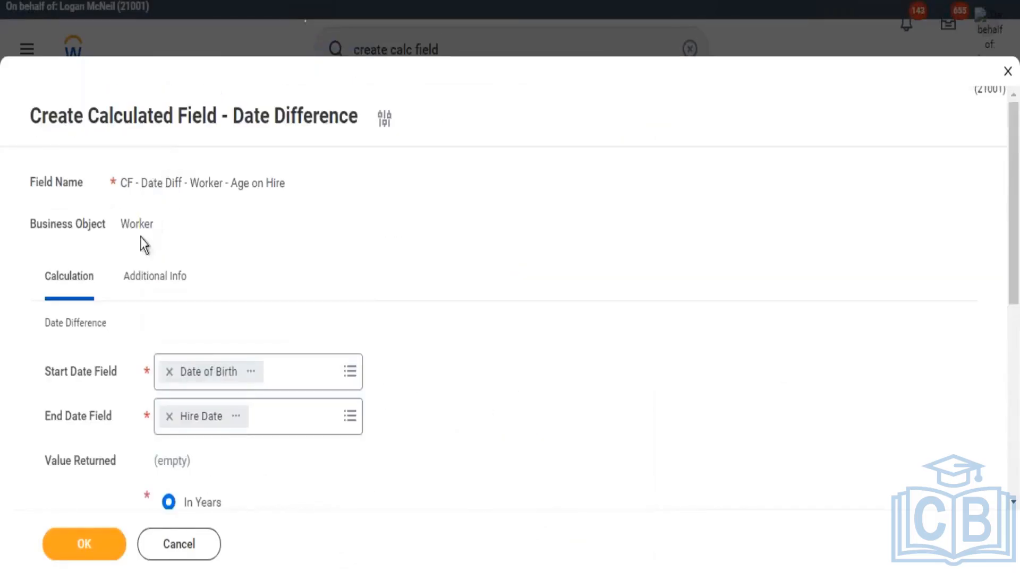
left_click_drag(124, 226, 135, 225)
left_click_drag(174, 184, 239, 185)
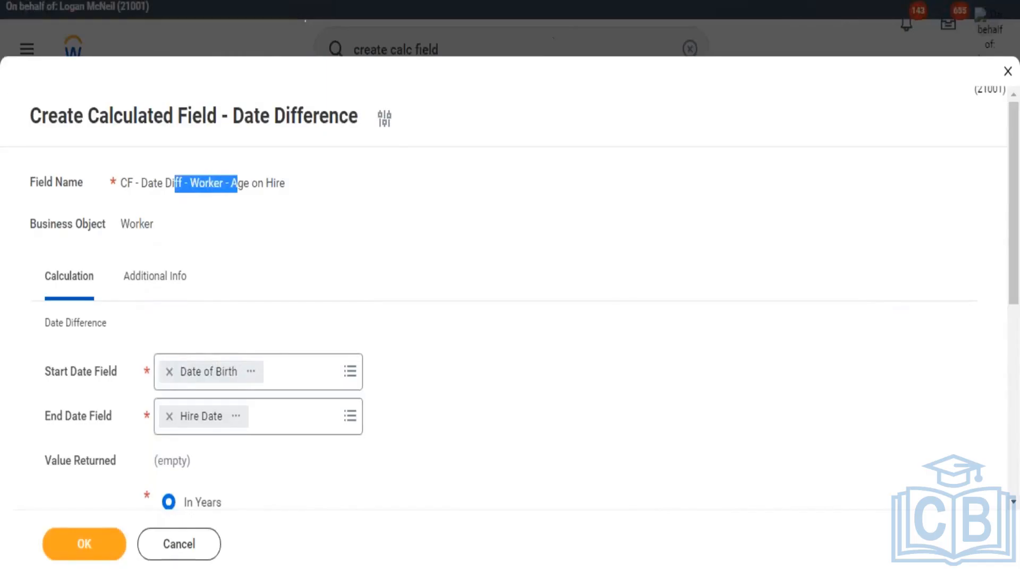
left_click_drag(121, 224, 140, 224)
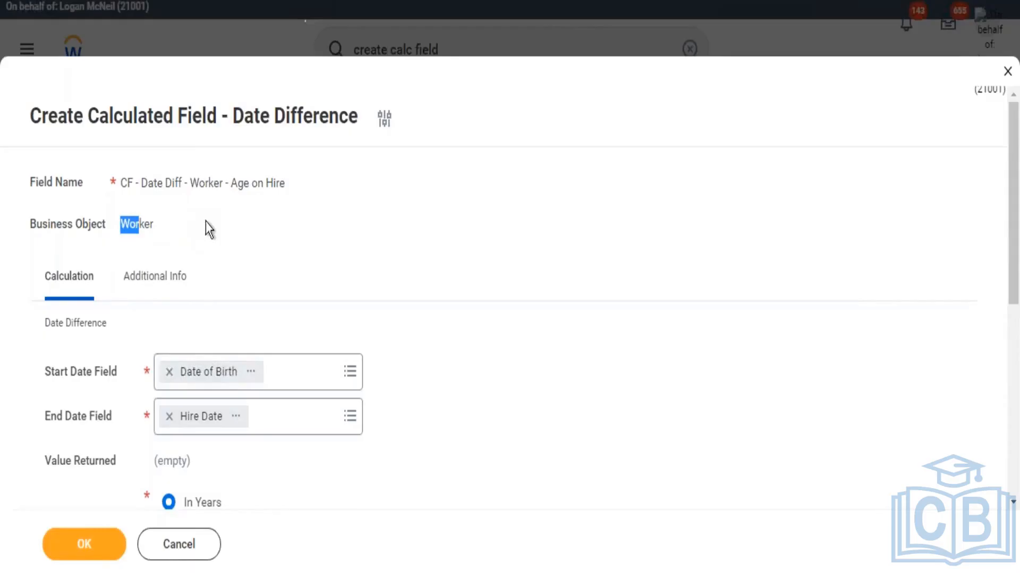
scroll(278, 275, "down", 3)
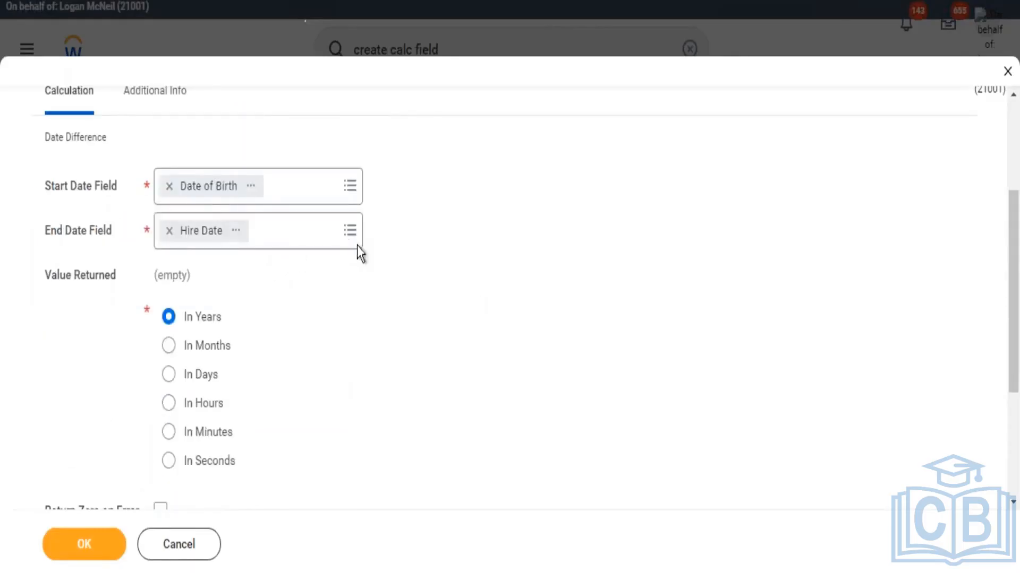
left_click_drag(97, 192, 150, 163)
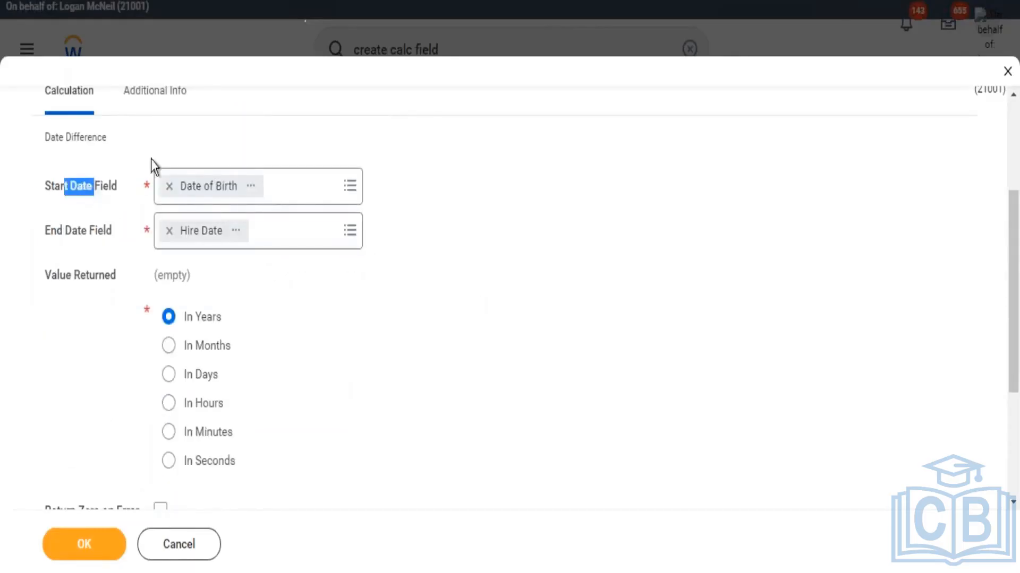
scroll(238, 142, "up", 3)
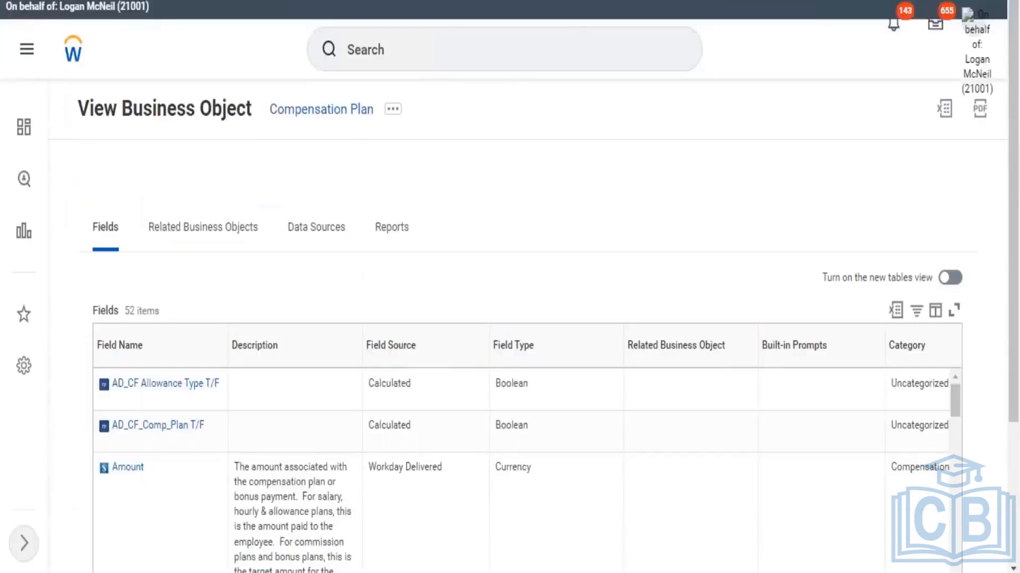
From the View Business Object page, search for "create calc field" and open the Create Calculated Field task.
left_click(503, 49)
type("create cal")
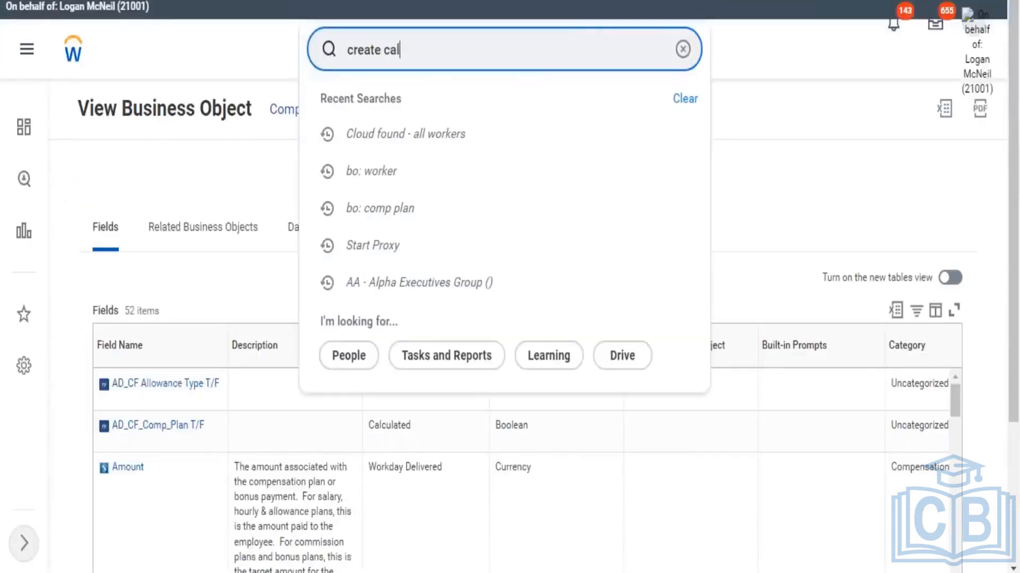
type("c field")
key("Return")
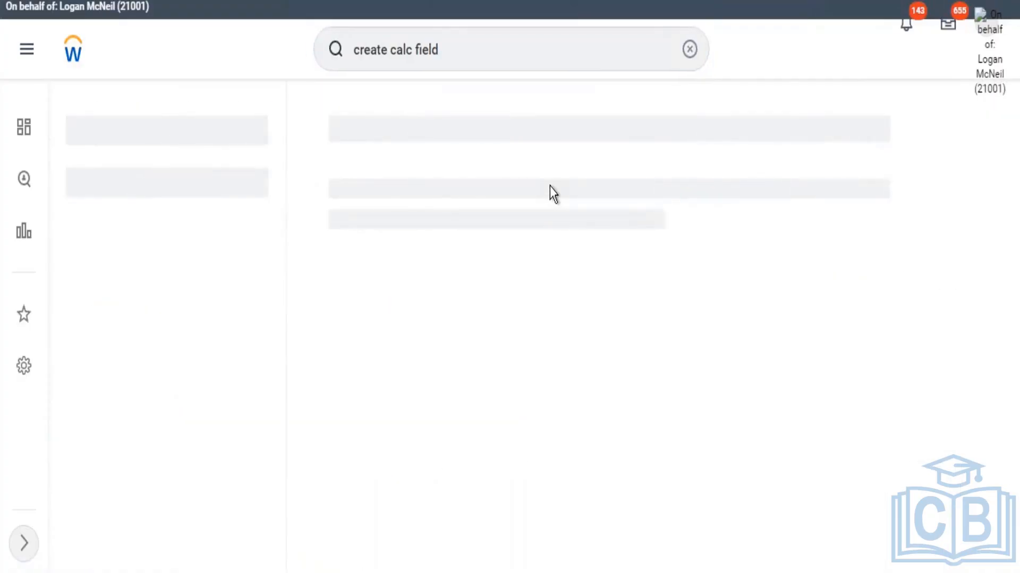
left_click(420, 174)
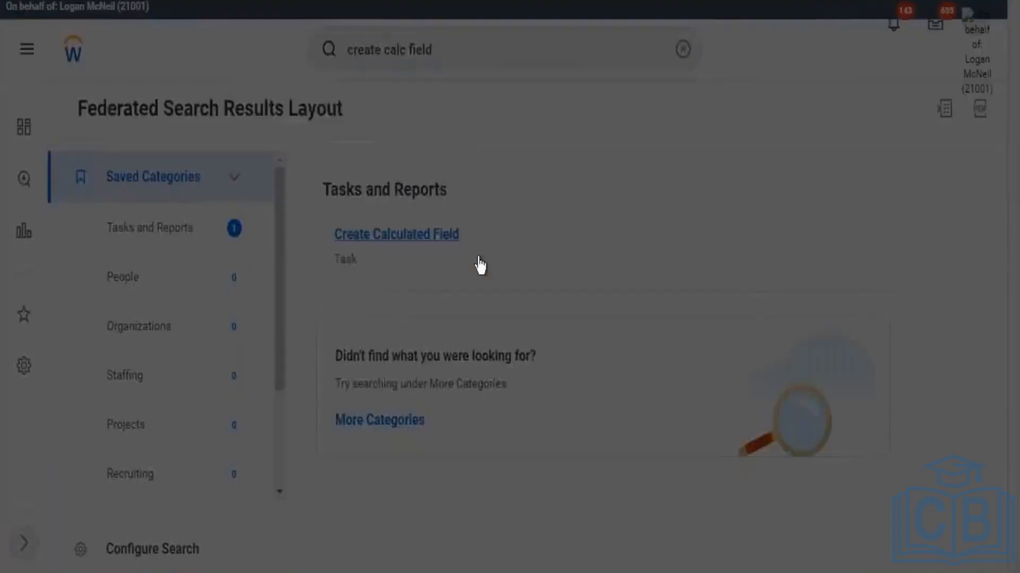
Search the new calculated field's function for "date diff" and set it to Date Difference.
left_click(449, 301)
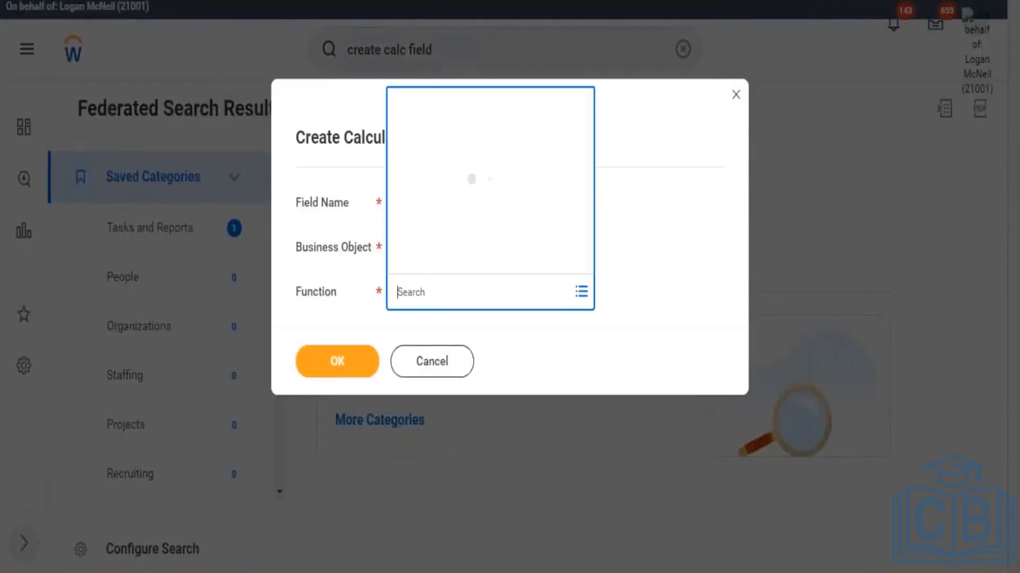
type("date id")
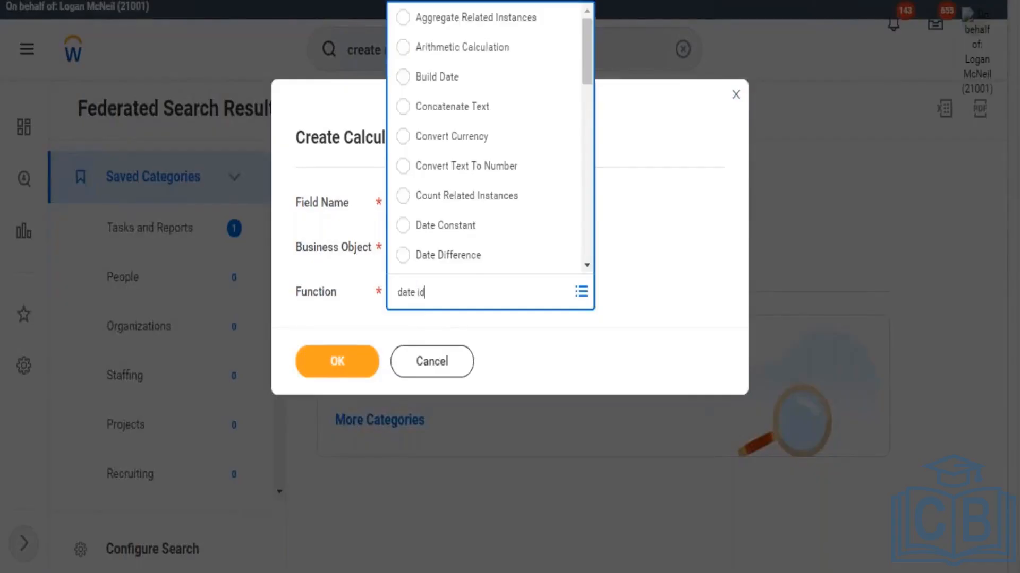
type("ff")
key("Return")
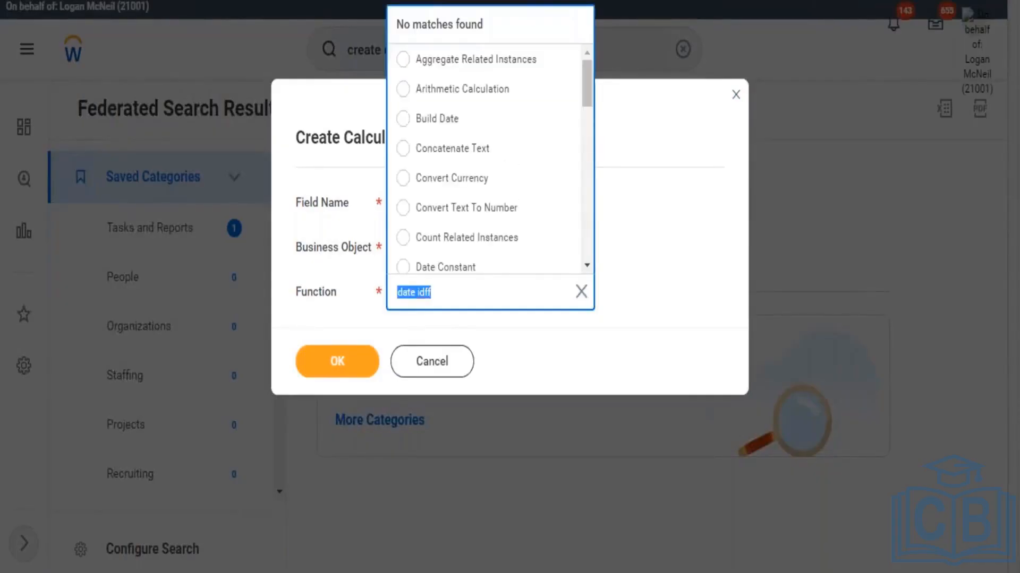
key("Right")
key("BackSpace")
key("Return")
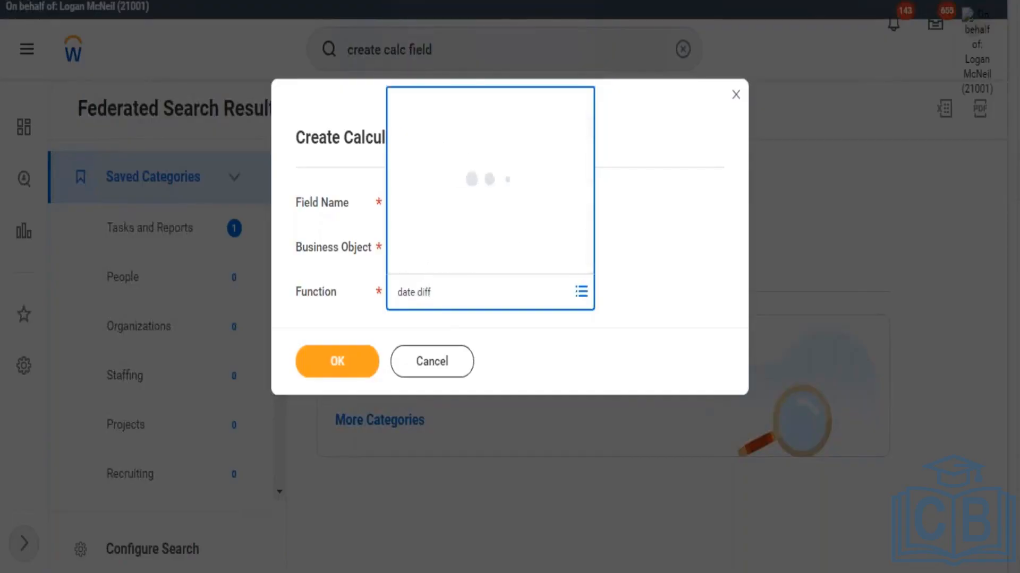
Search the business object for "job profile" and set it to Job Profile.
left_click(453, 248)
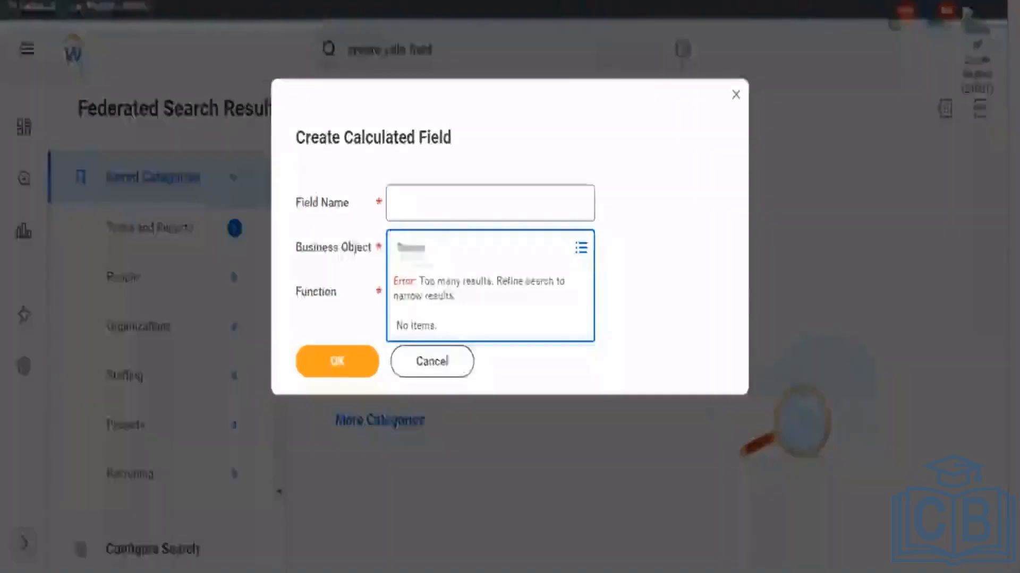
type("job pr")
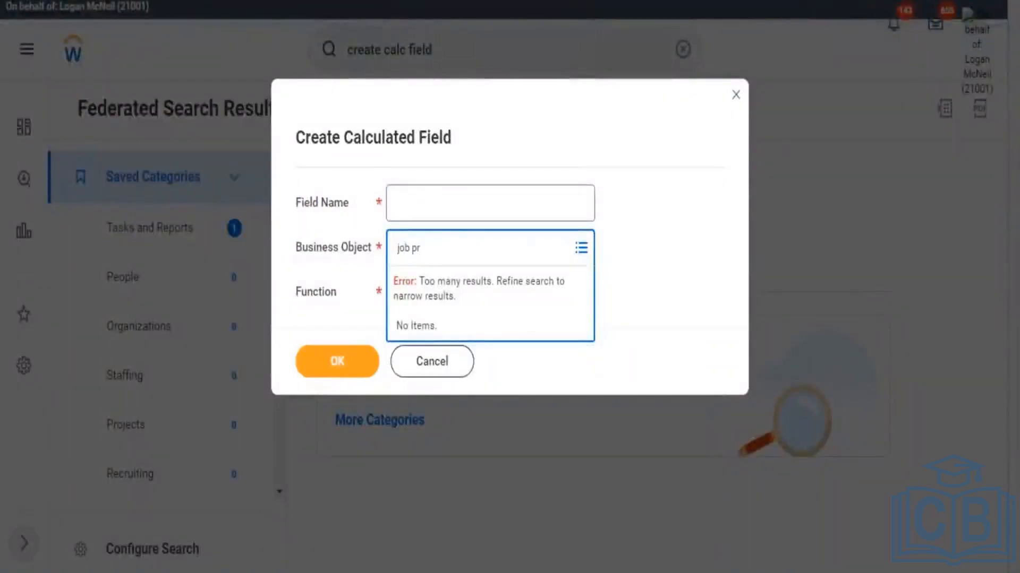
type("ofile")
key("Return")
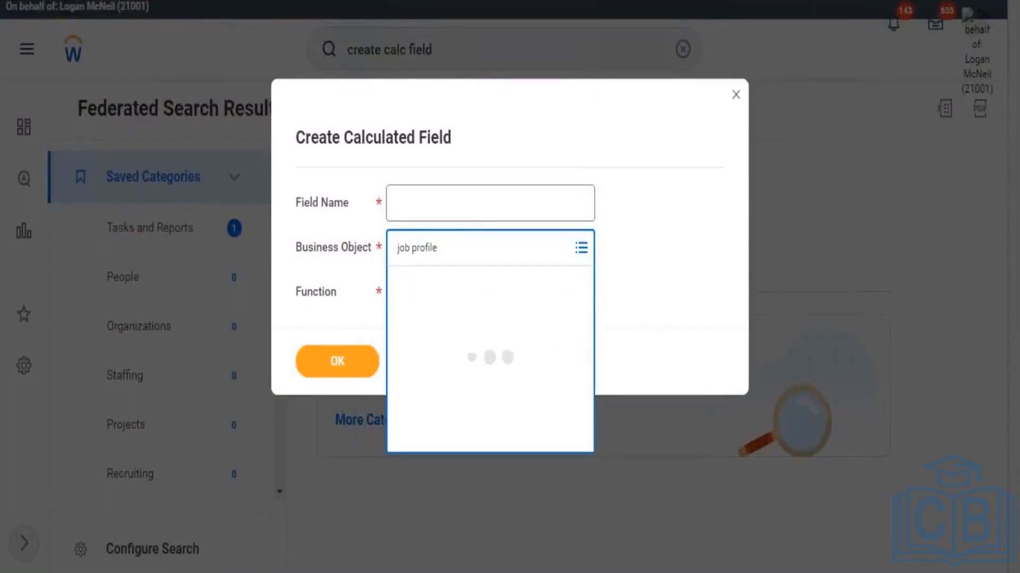
left_click(459, 334)
Name the calculated field "test" and proceed to its Date Difference definition.
left_click(448, 208)
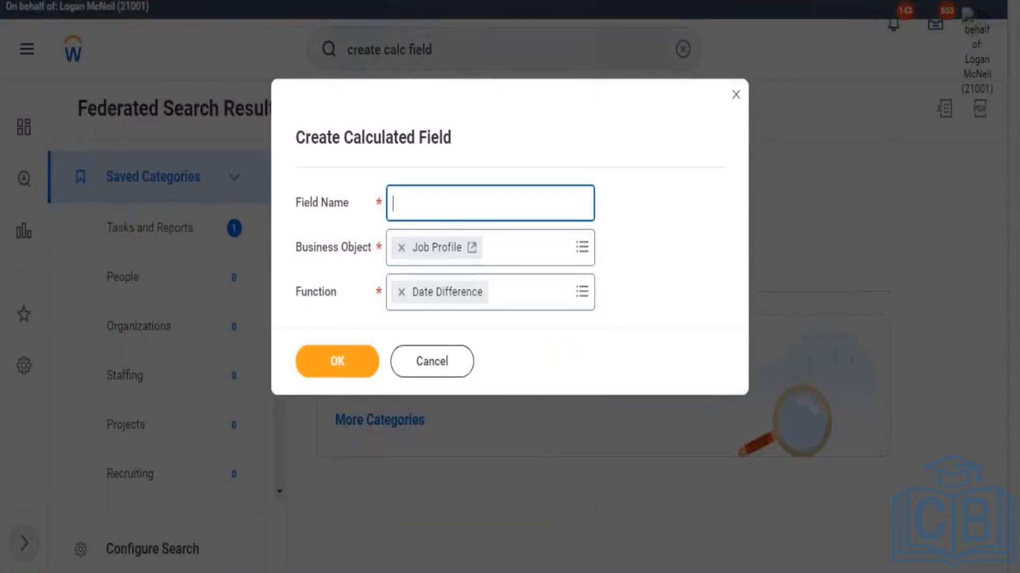
type("test")
left_click(337, 364)
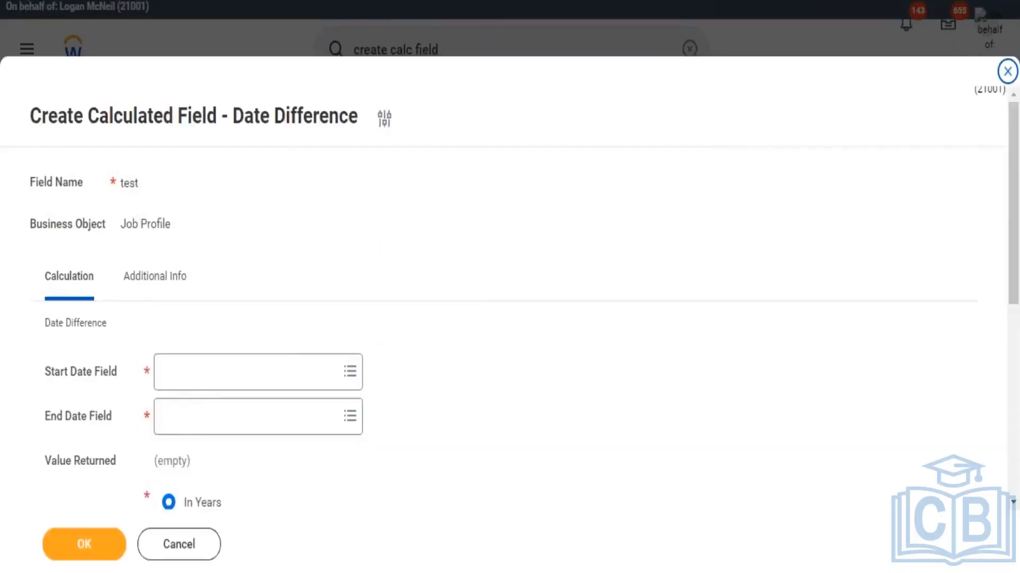
Search the End Date Field of the Job Profile calculated field for "hire date".
left_click(180, 418)
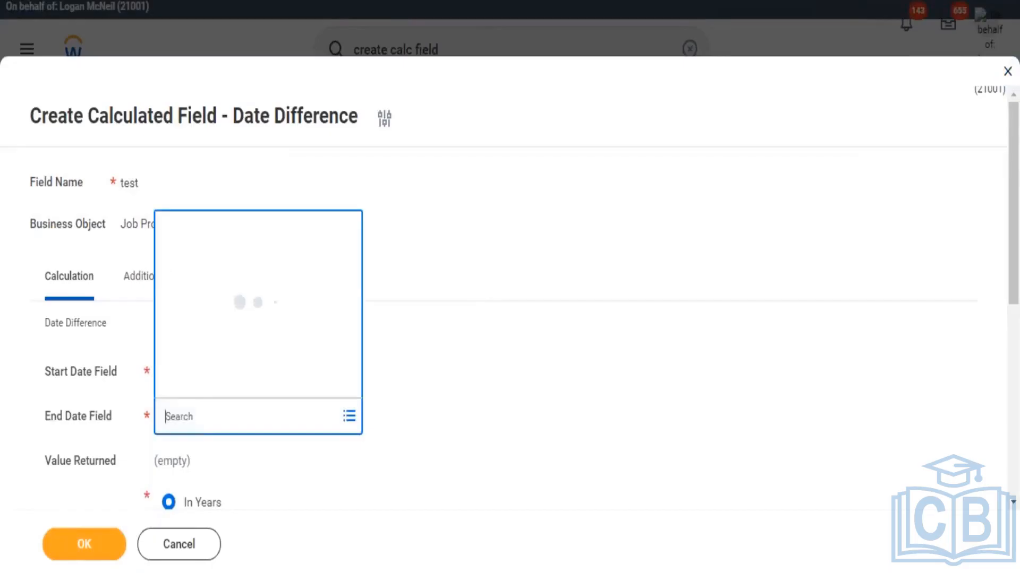
type("hire date")
key("Return")
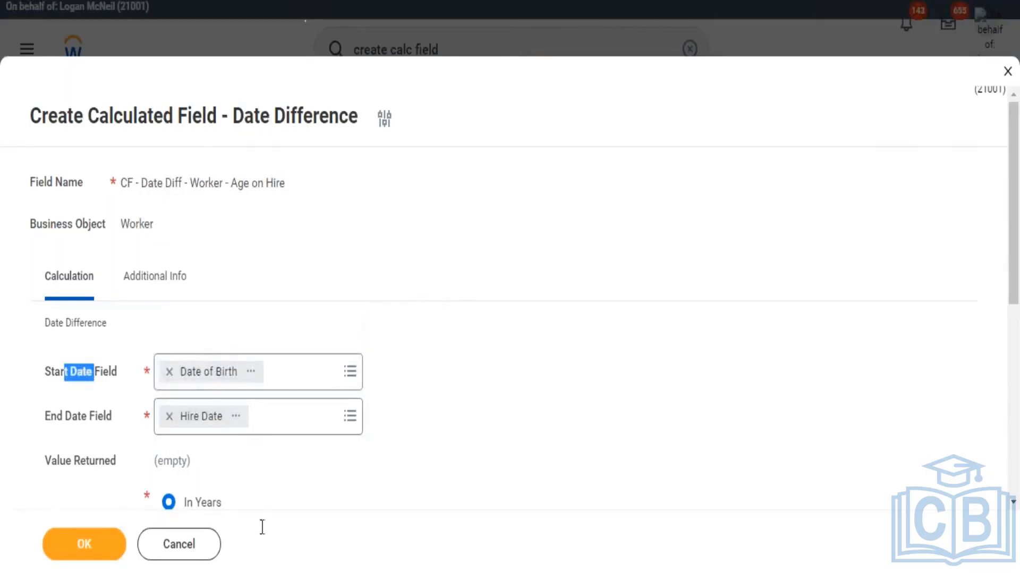
In the Age on Hire calculated field, examine the Hire Date details, business object, name and date fields, and compare with the Job Profile test field.
left_click(237, 417)
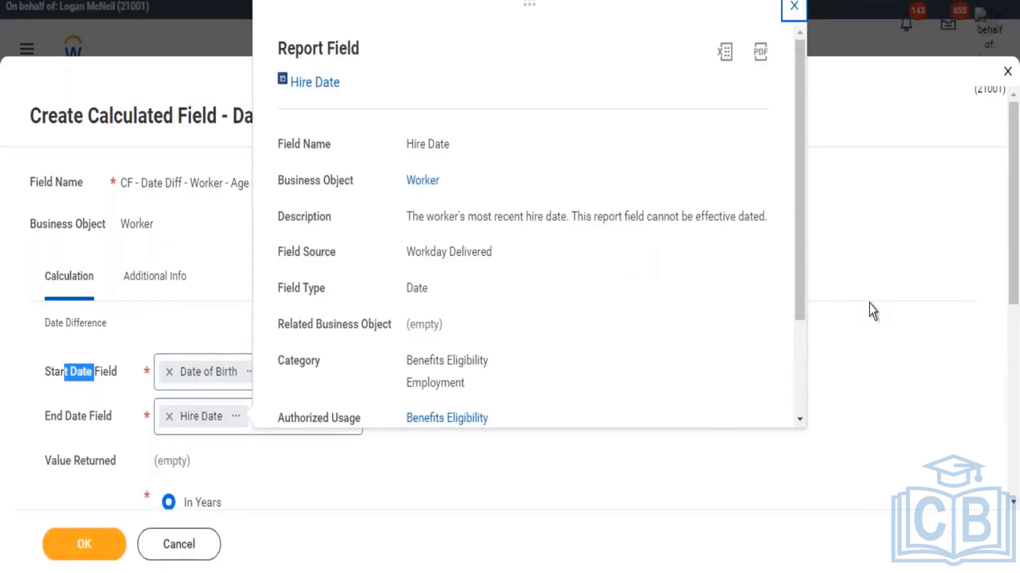
left_click(130, 224)
left_click_drag(121, 223, 139, 224)
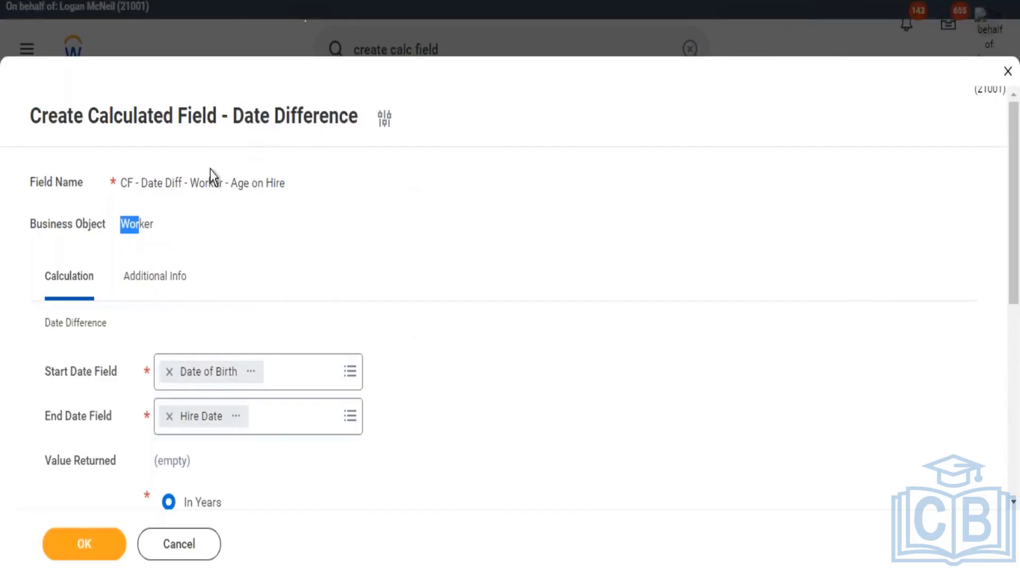
left_click_drag(141, 182, 231, 184)
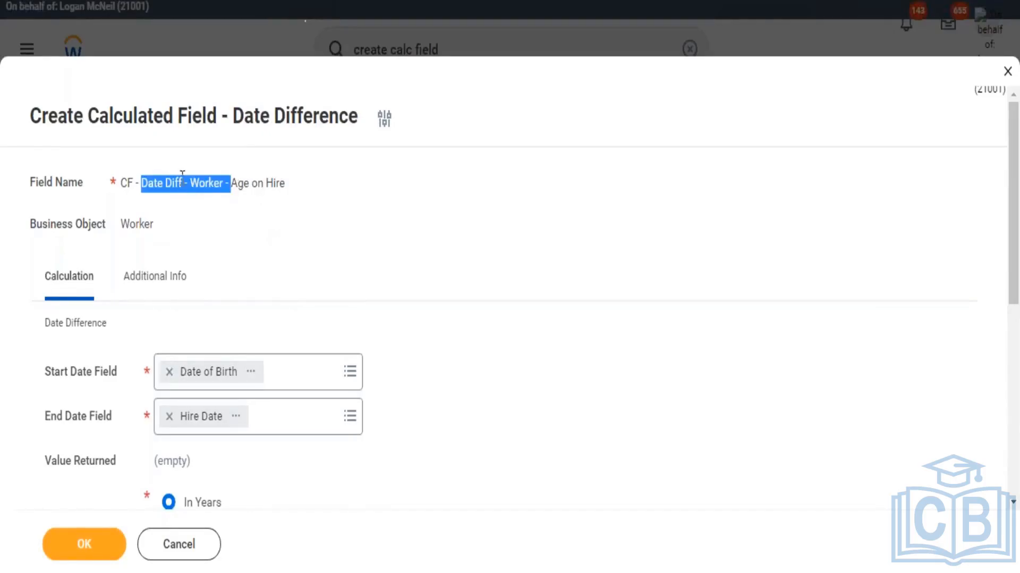
scroll(255, 273, "down", 1)
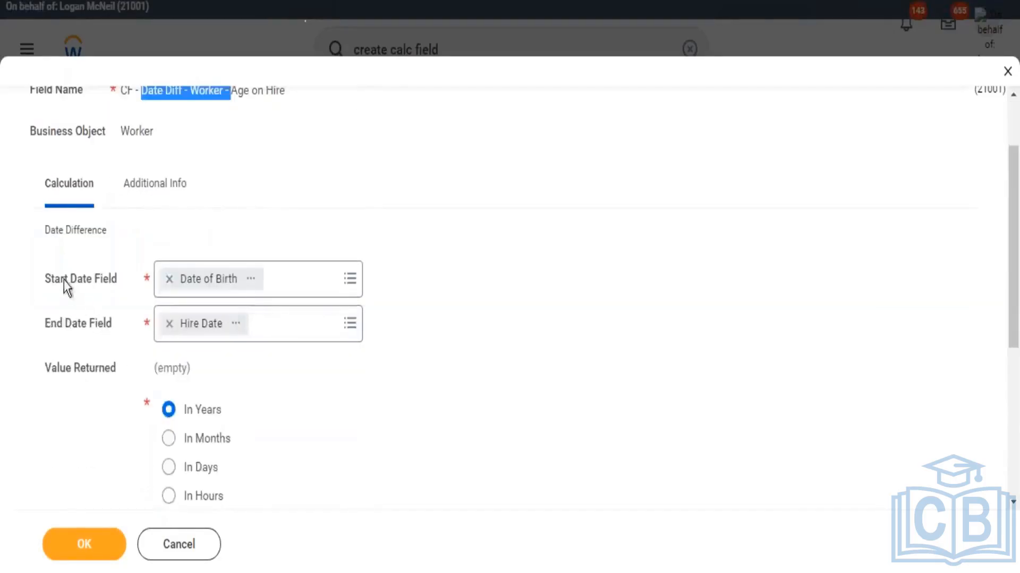
left_click_drag(65, 281, 110, 315)
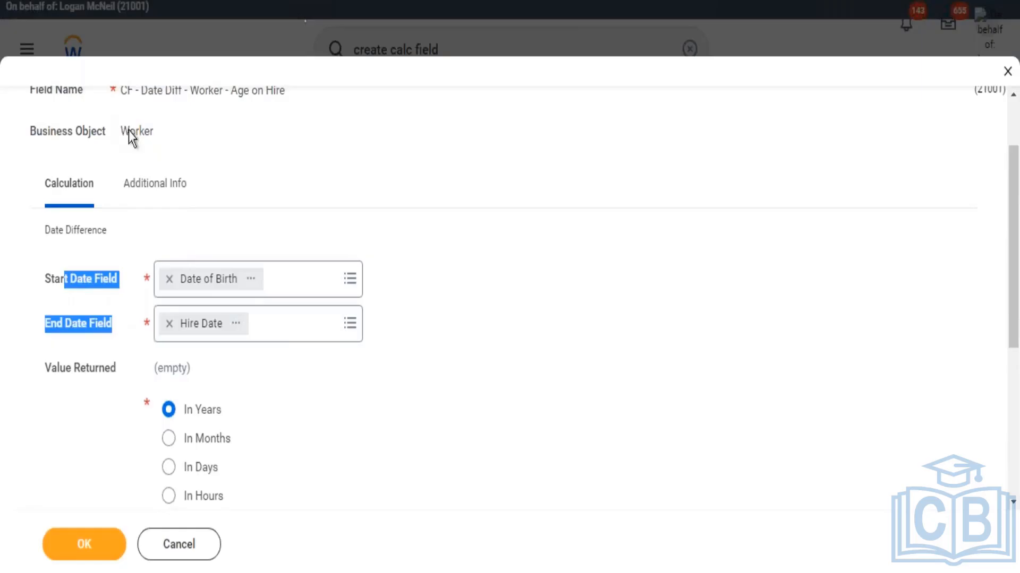
left_click_drag(121, 131, 140, 131)
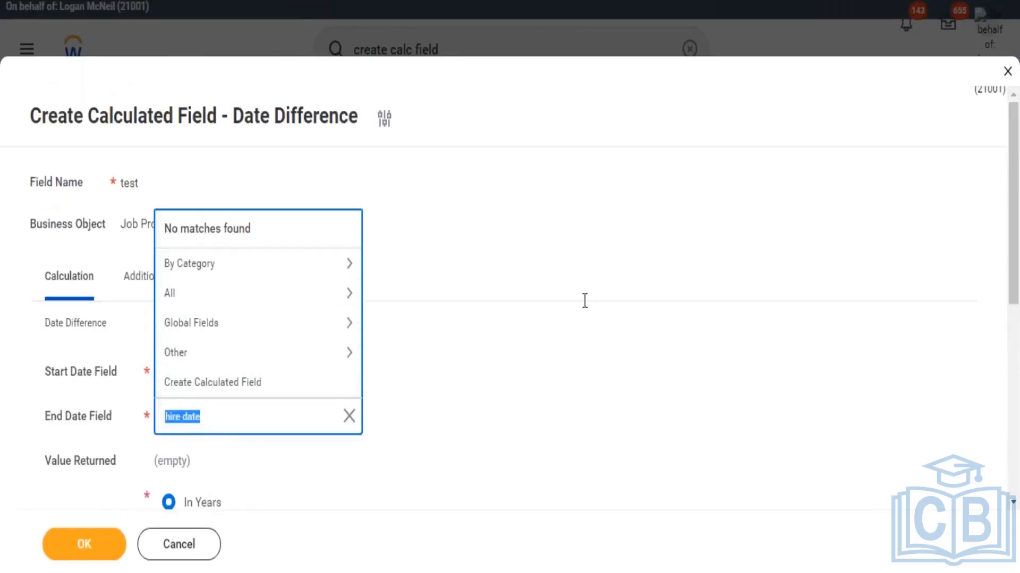
left_click(566, 241)
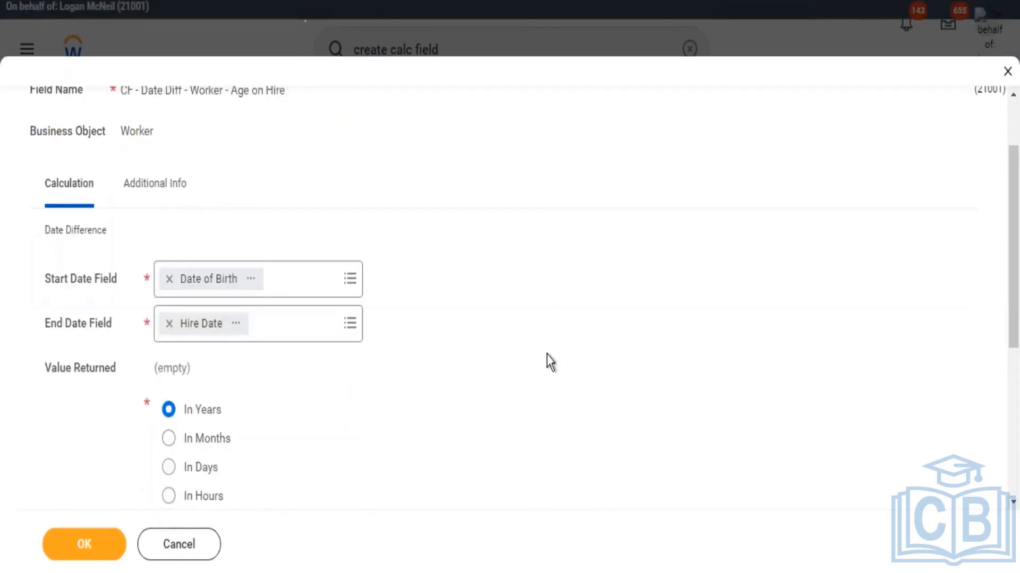
Set the Age on Hire calculated field's returned value to In Months.
scroll(547, 363, "down", 2)
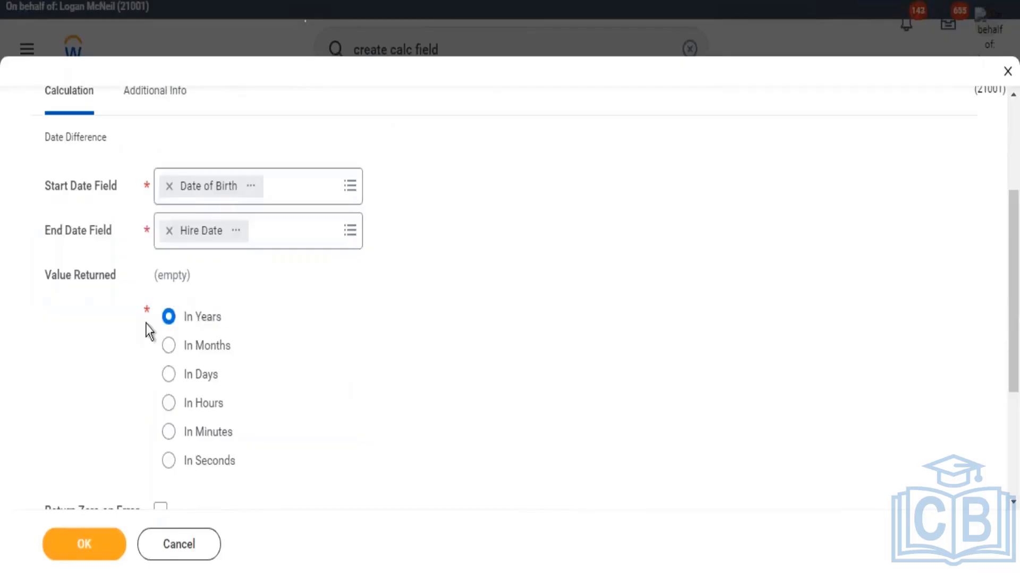
scroll(157, 327, "down", 2)
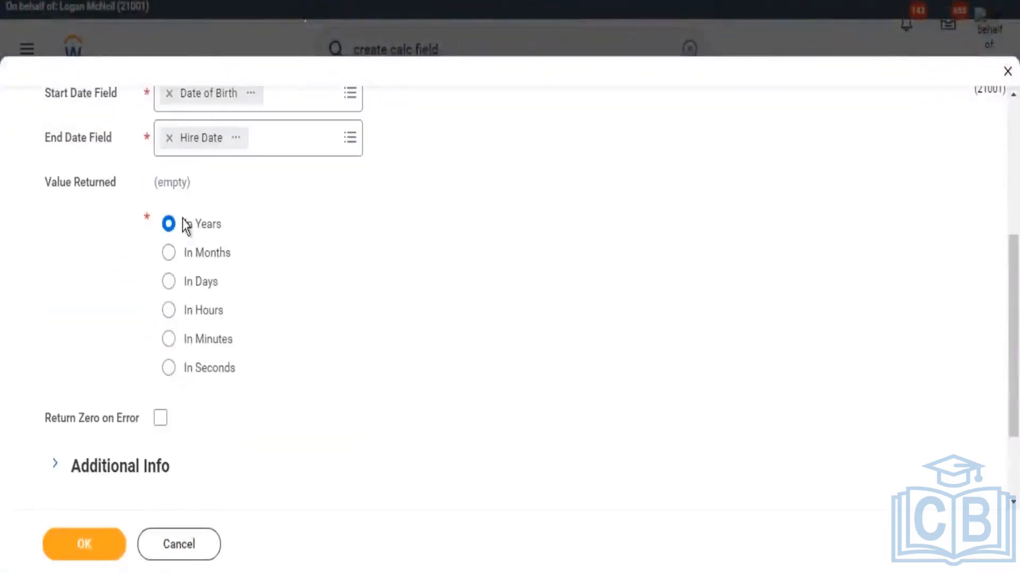
left_click(203, 253)
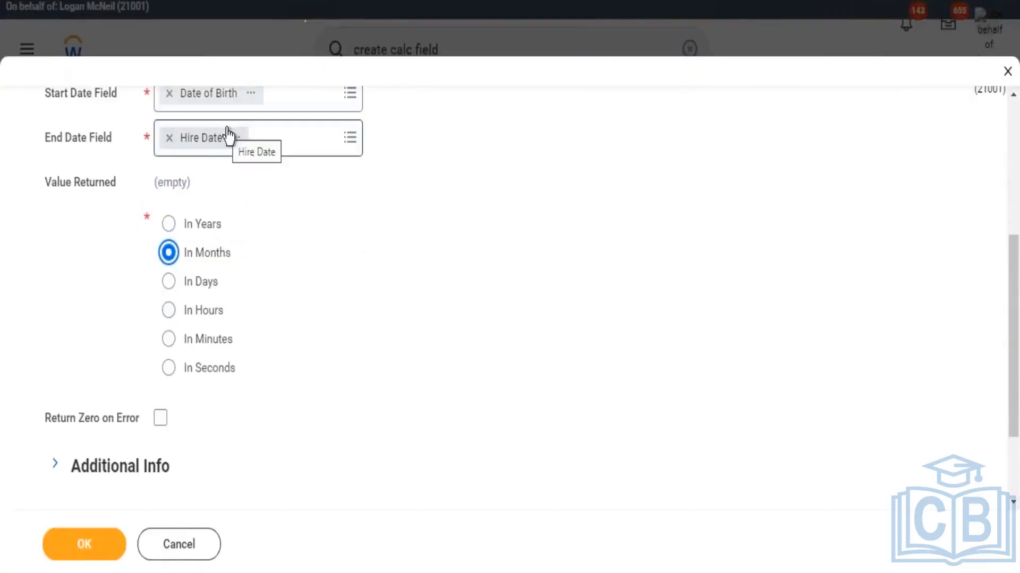
scroll(228, 136, "up", 2)
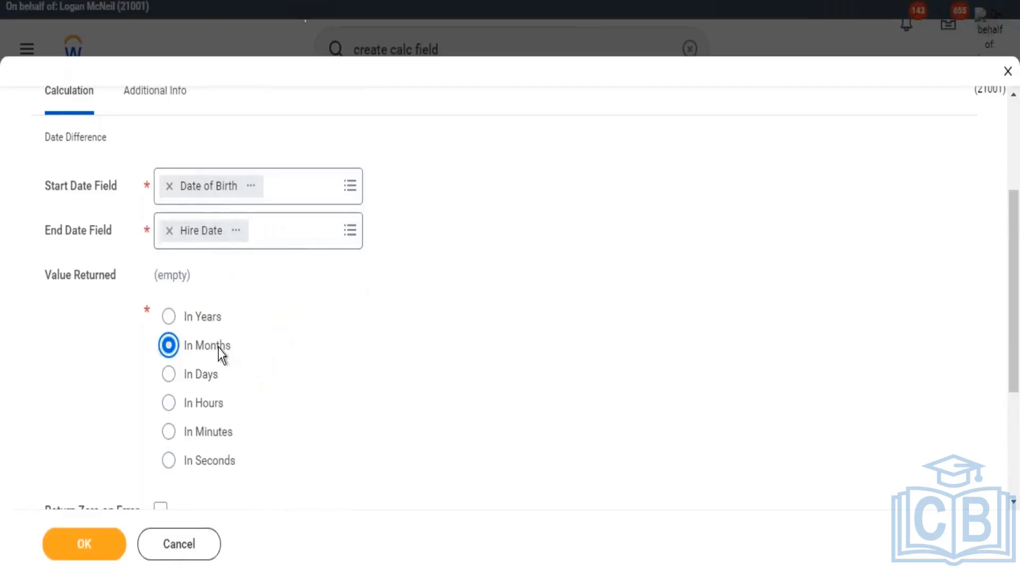
Set the date difference calculation to return its value In Years and enable Return Zero on Error.
left_click(208, 316)
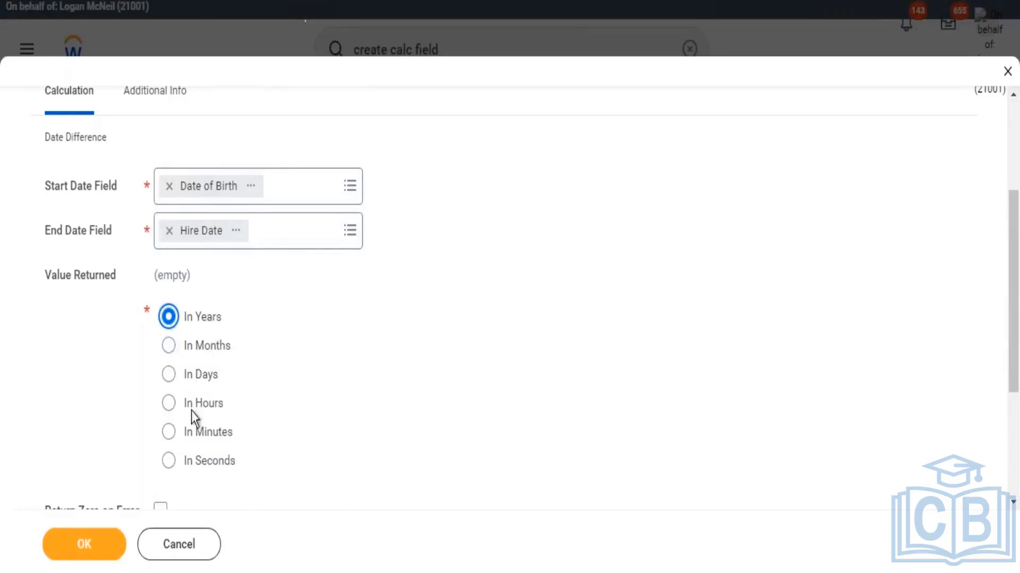
scroll(231, 409, "down", 2)
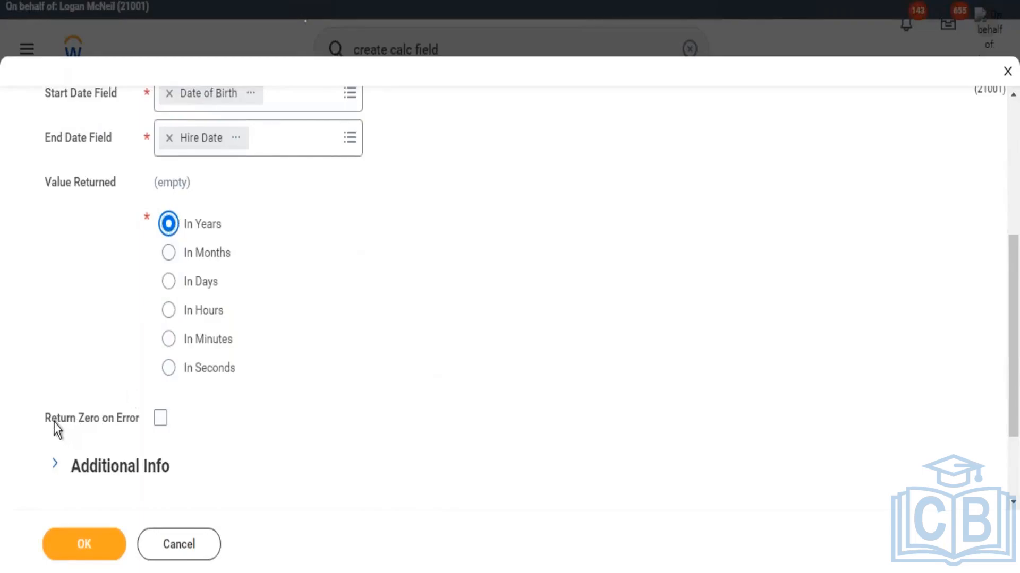
left_click_drag(53, 421, 124, 428)
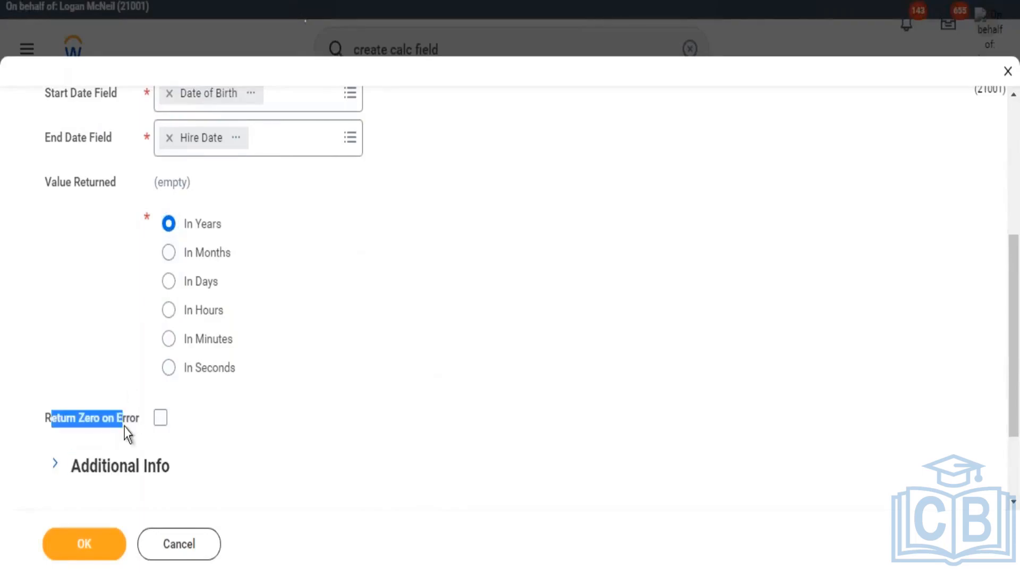
left_click(159, 423)
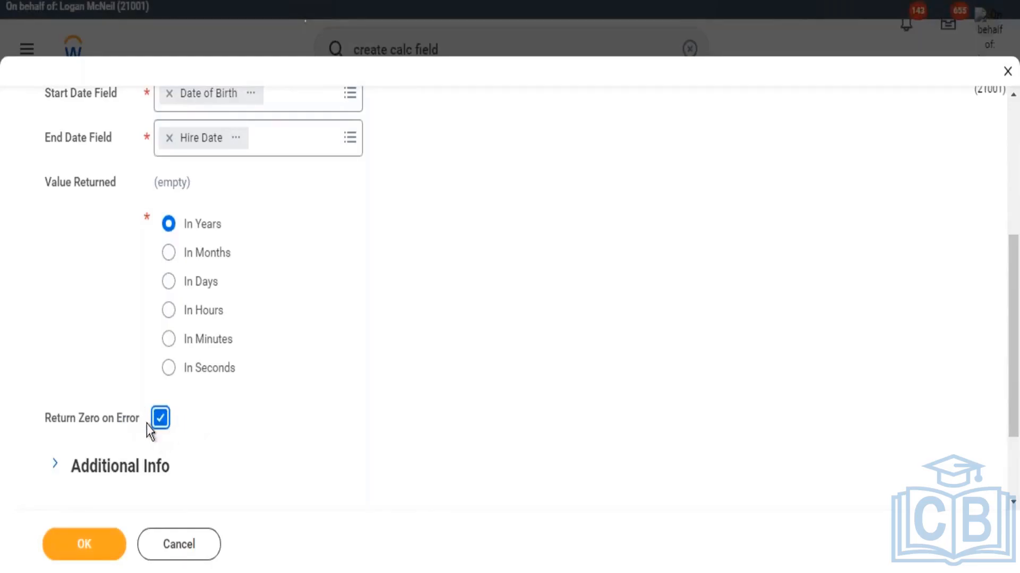
Review the start and end date fields, the returned value unit and the Return Zero on Error setting.
scroll(255, 300, "up", 3)
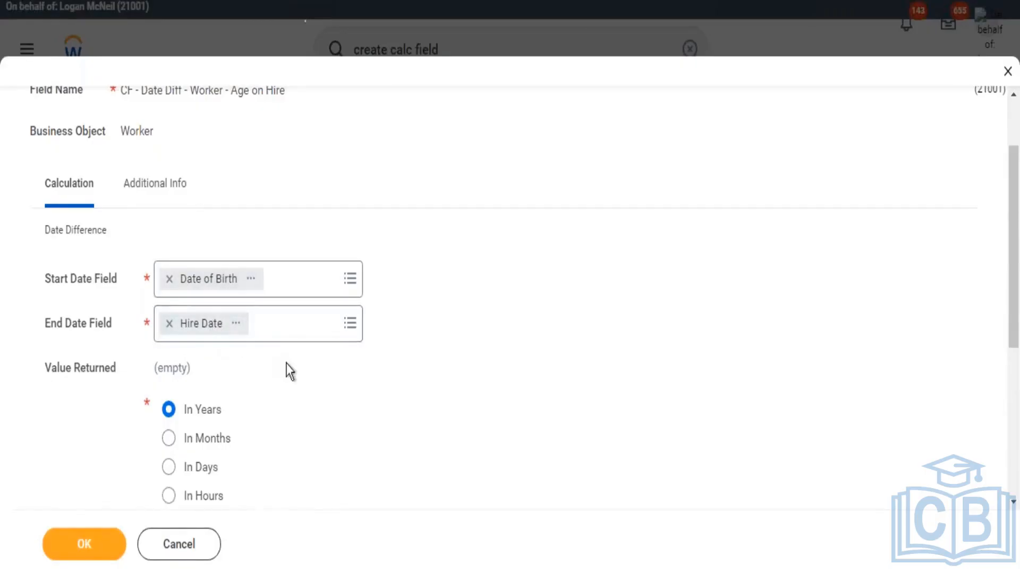
scroll(255, 361, "down", 3)
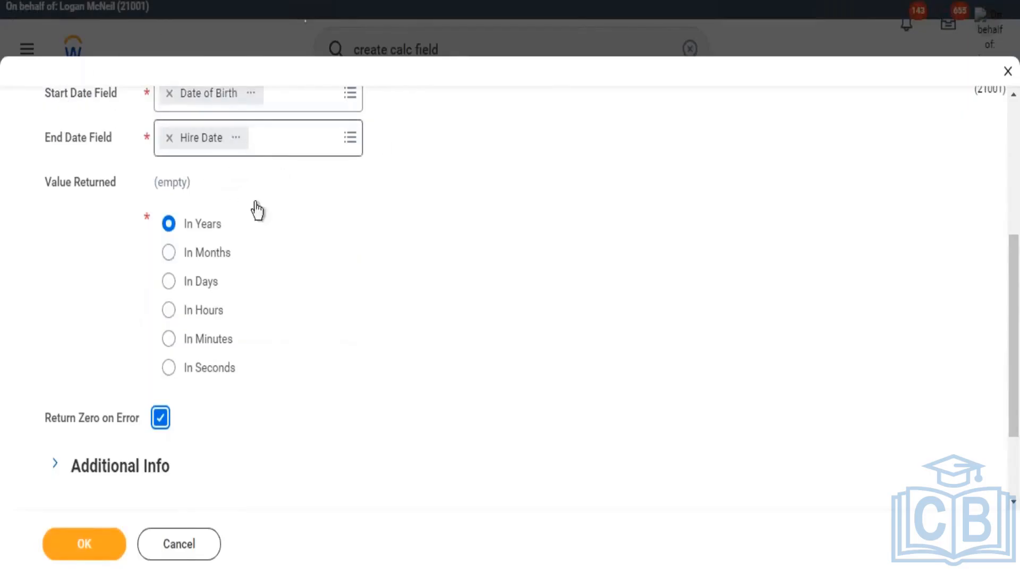
left_click_drag(73, 422, 103, 417)
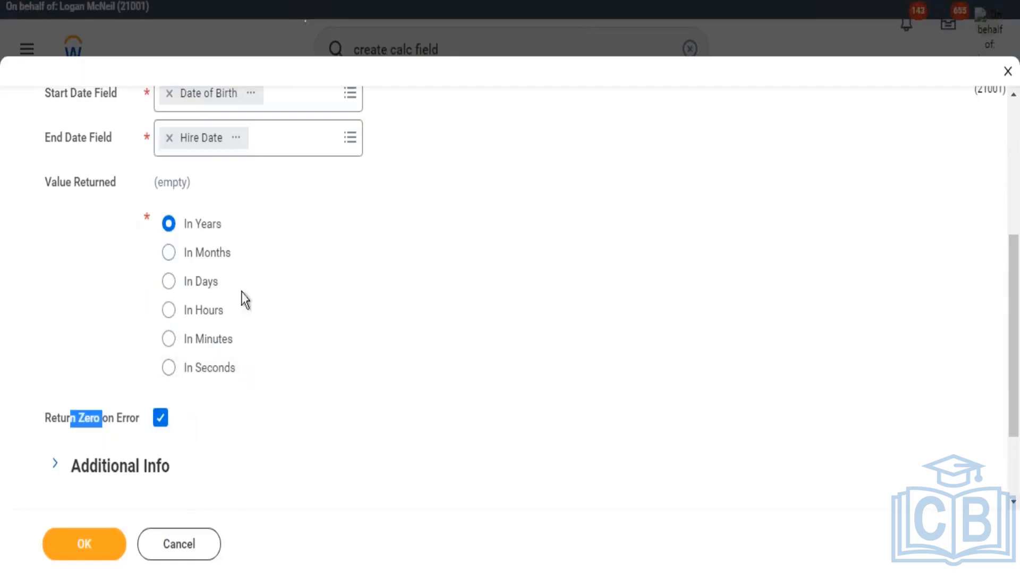
scroll(241, 292, "up", 3)
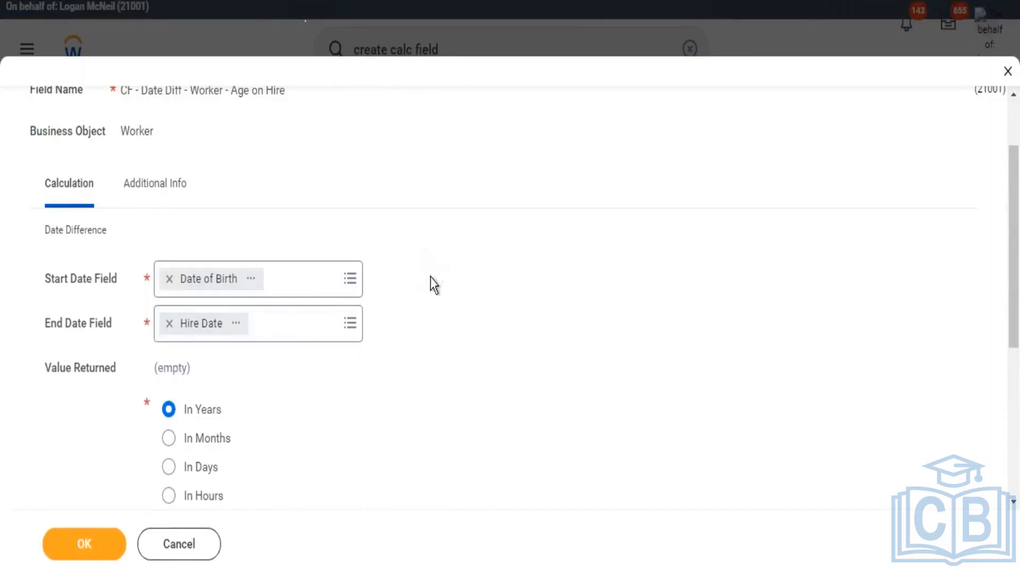
scroll(444, 285, "down", 2)
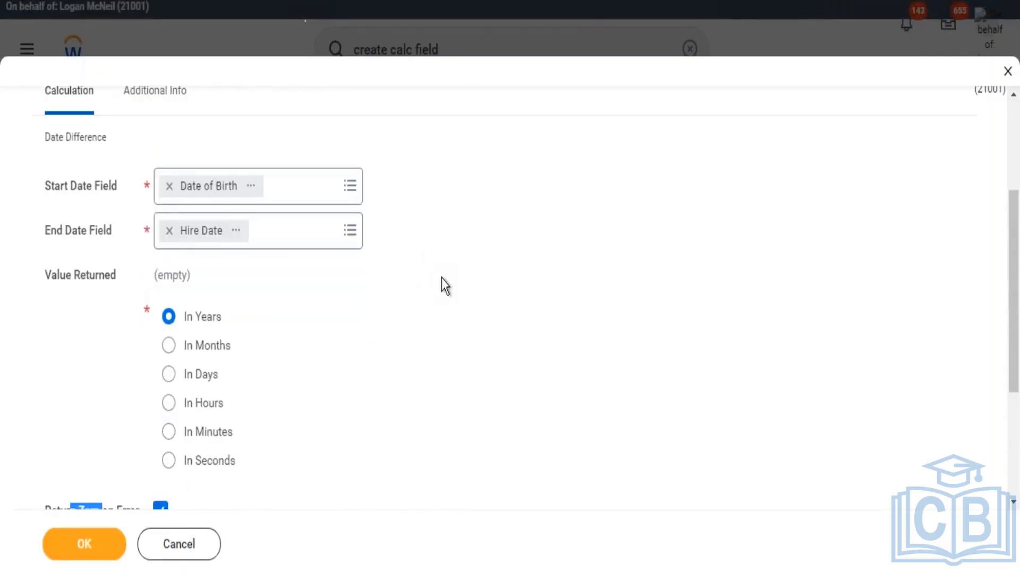
scroll(441, 278, "down", 2)
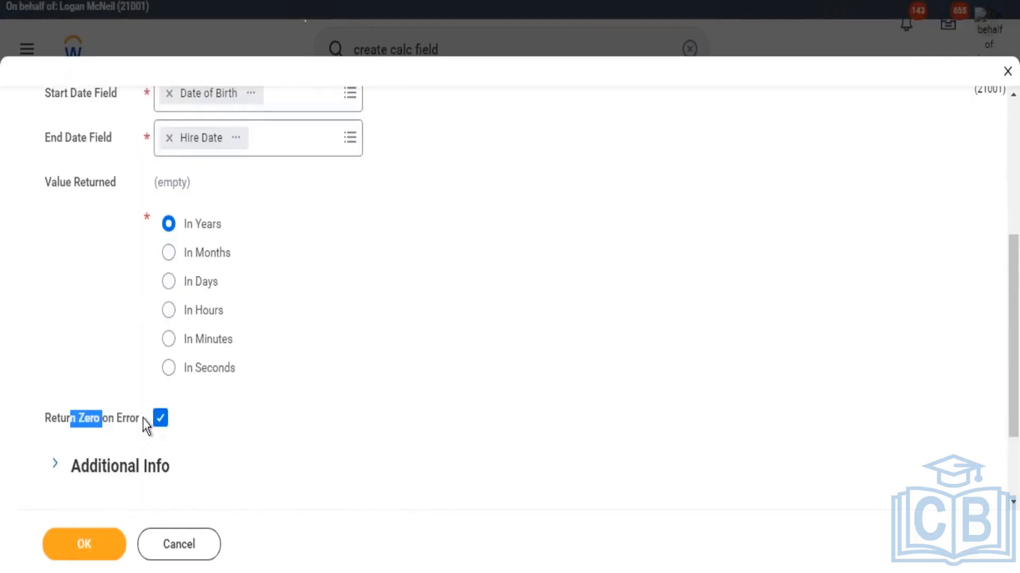
left_click(188, 427)
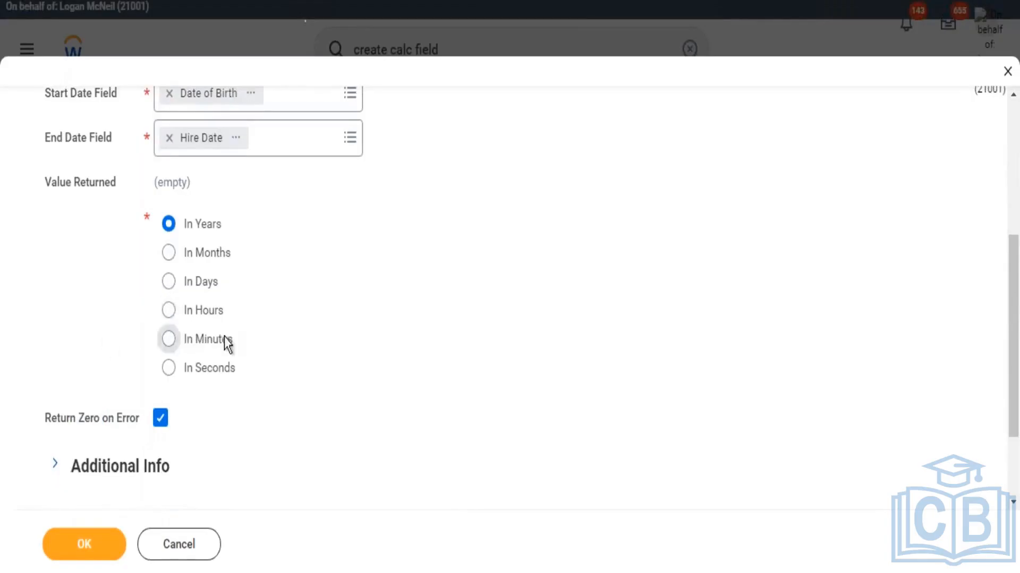
scroll(246, 346, "up", 6)
scroll(236, 392, "down", 5)
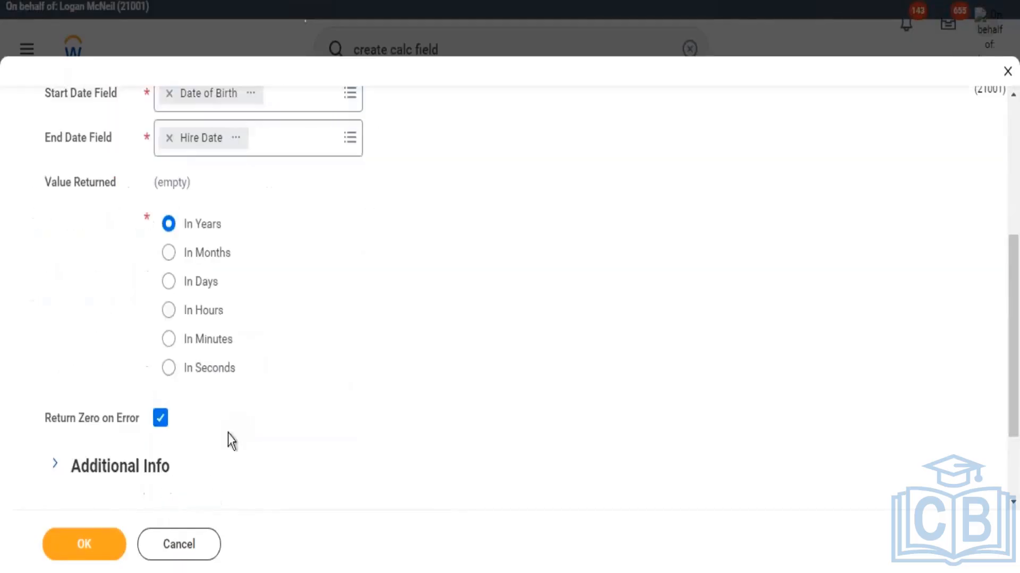
left_click_drag(57, 421, 77, 423)
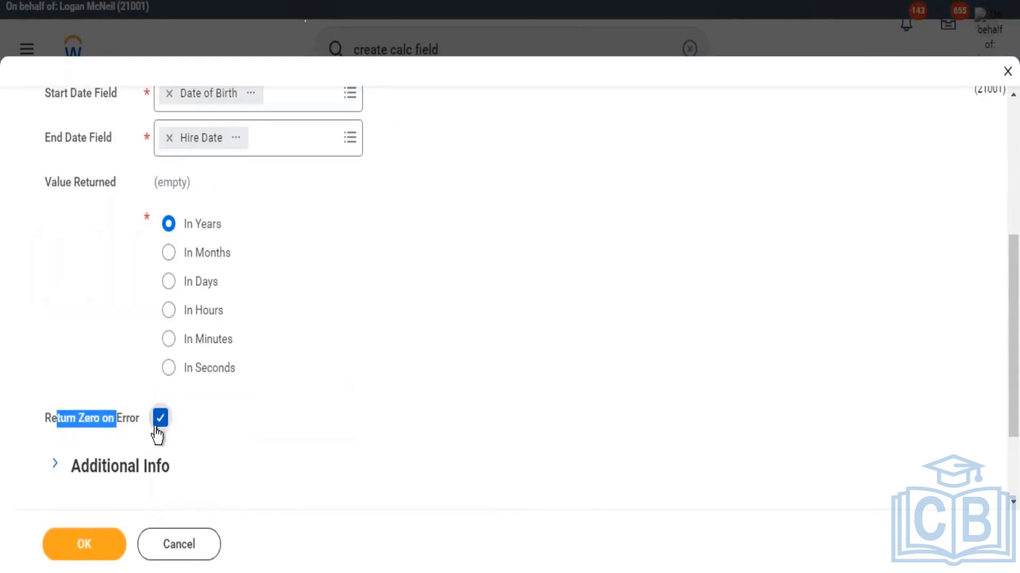
left_click(209, 419)
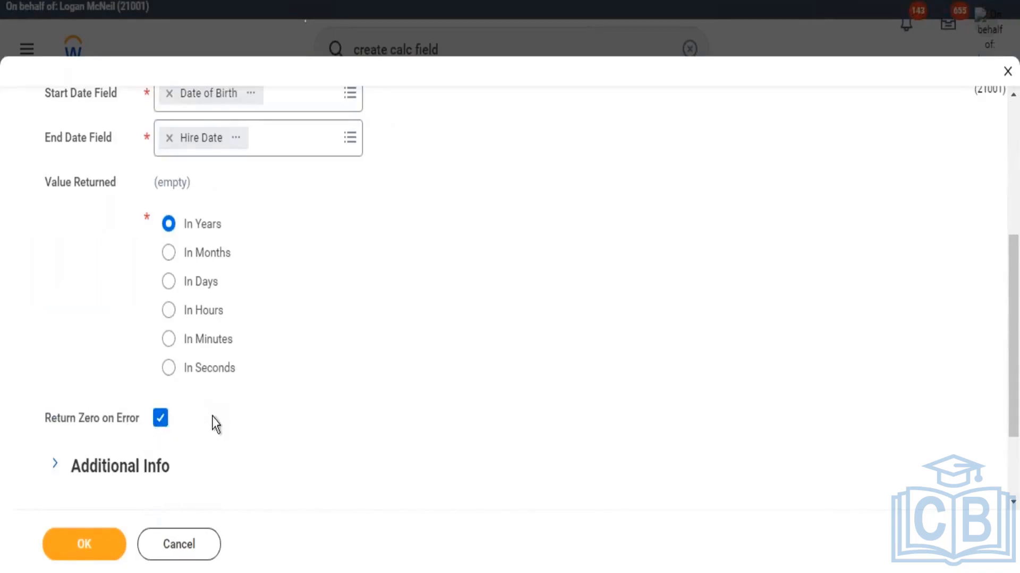
left_click_drag(209, 419, 51, 419)
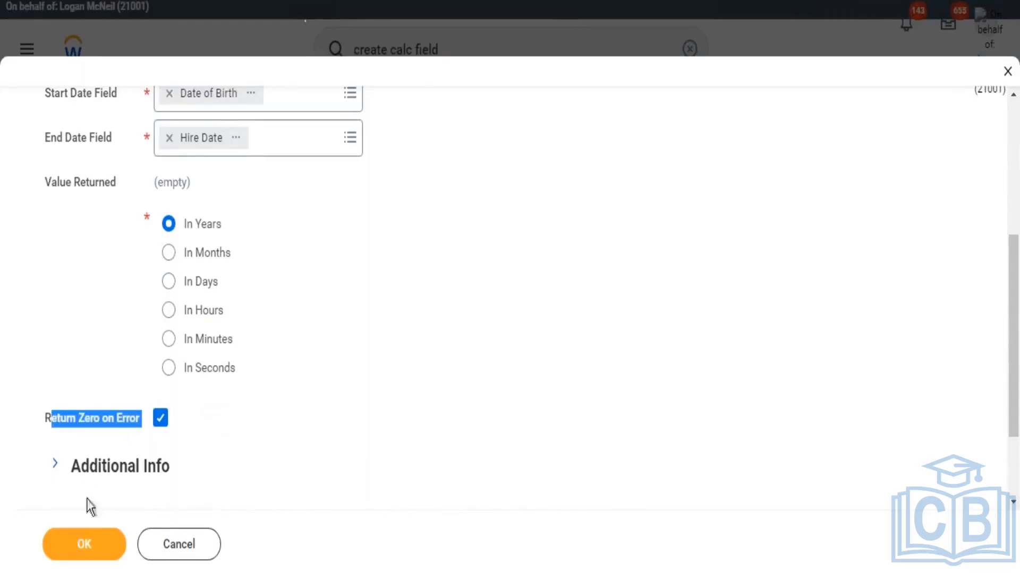
Save the date difference calculated field and copy its name, CF - Date Diff - Worker - Age on Hire.
left_click(95, 552)
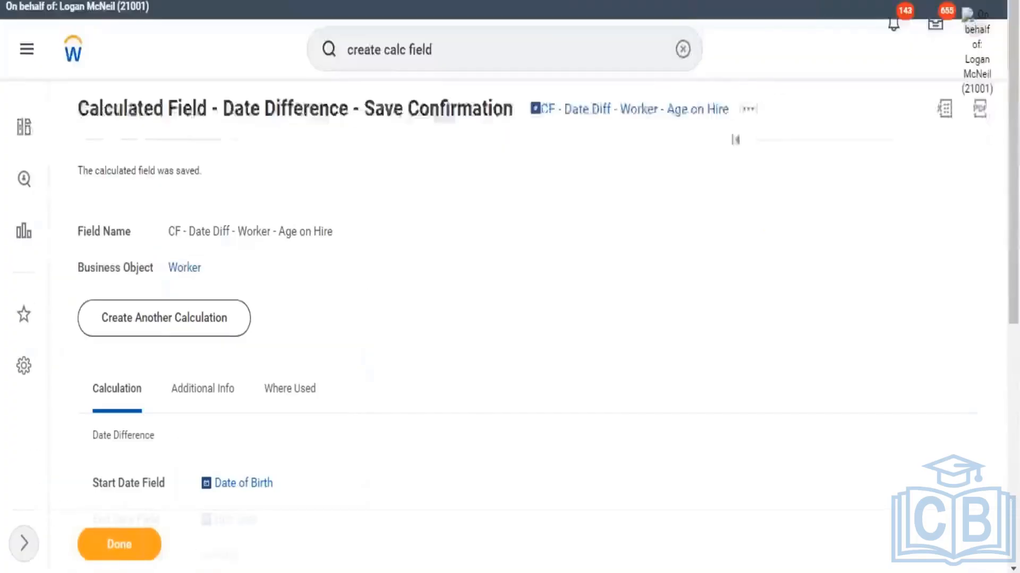
left_click(748, 109)
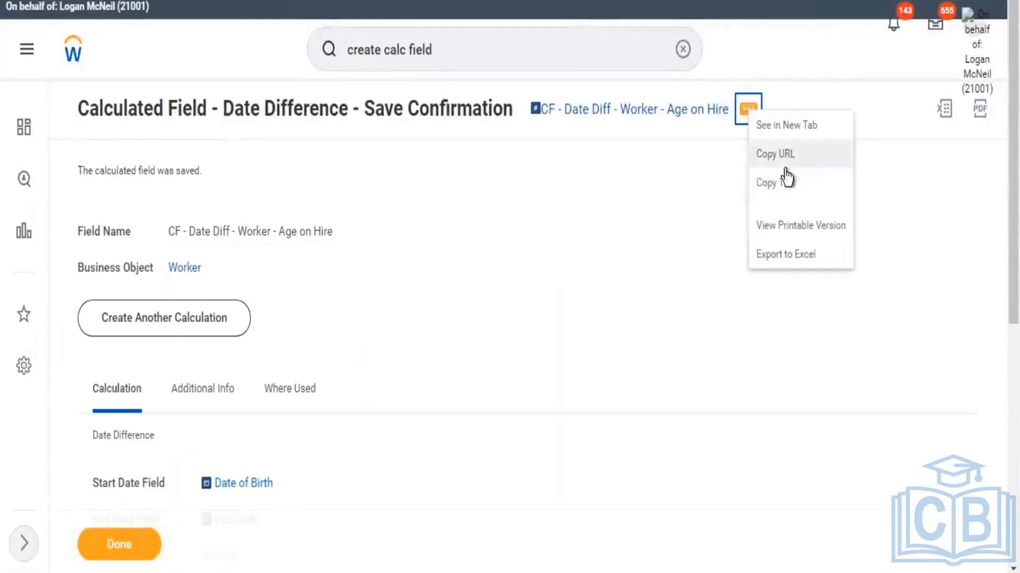
left_click(785, 183)
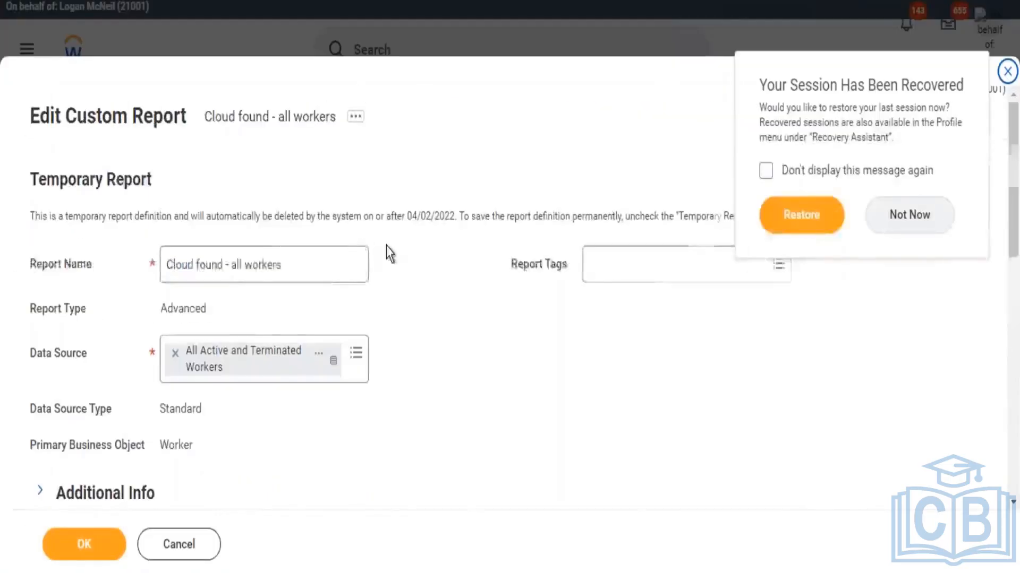
In the Cloud found - all workers report, add a Worker column after Age with the field CF - Date Diff - Worker - Age on Hire.
scroll(383, 250, "down", 8)
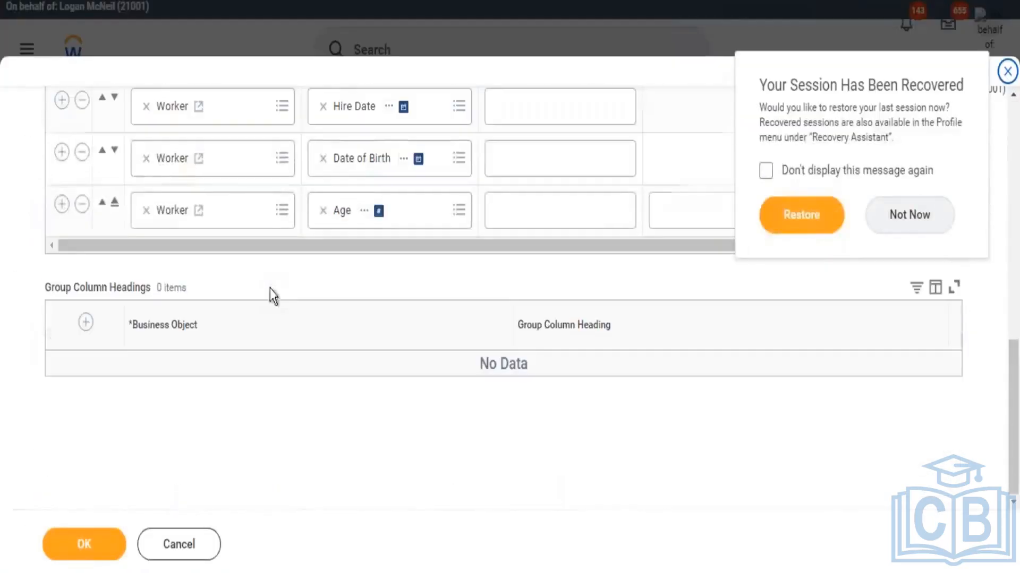
left_click(62, 204)
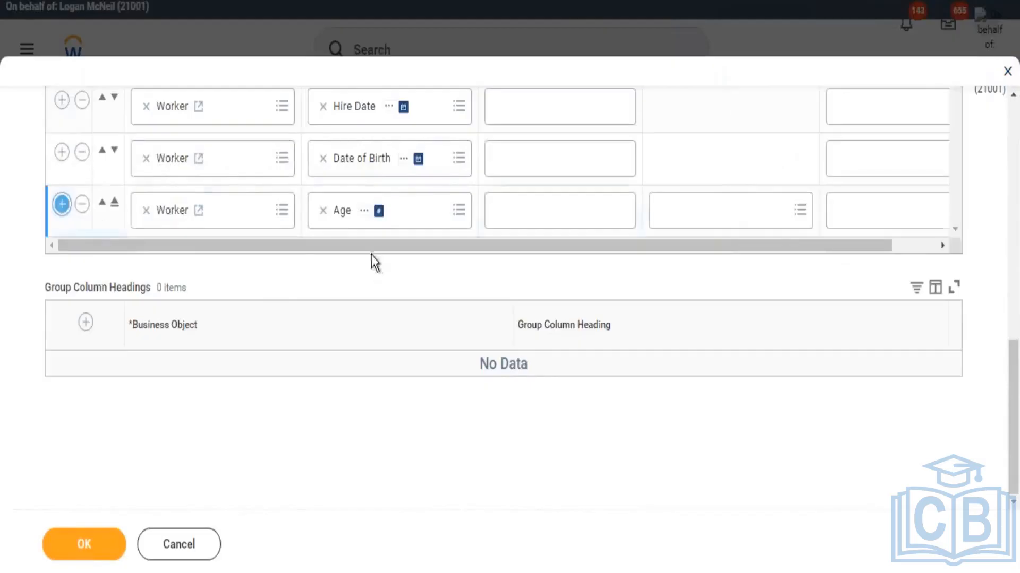
left_click(342, 252)
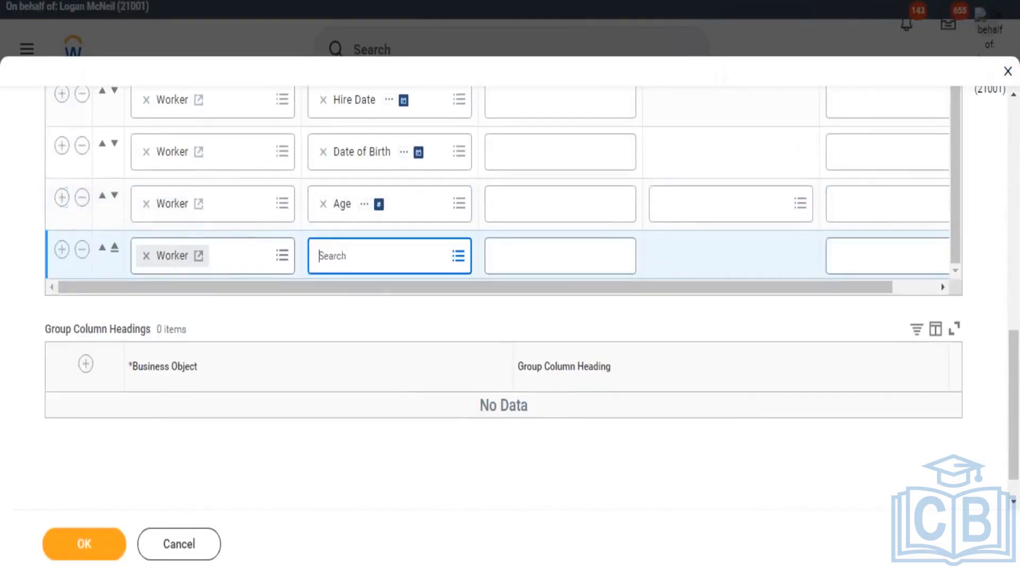
type("Date Diff - Worker - Age on Hire")
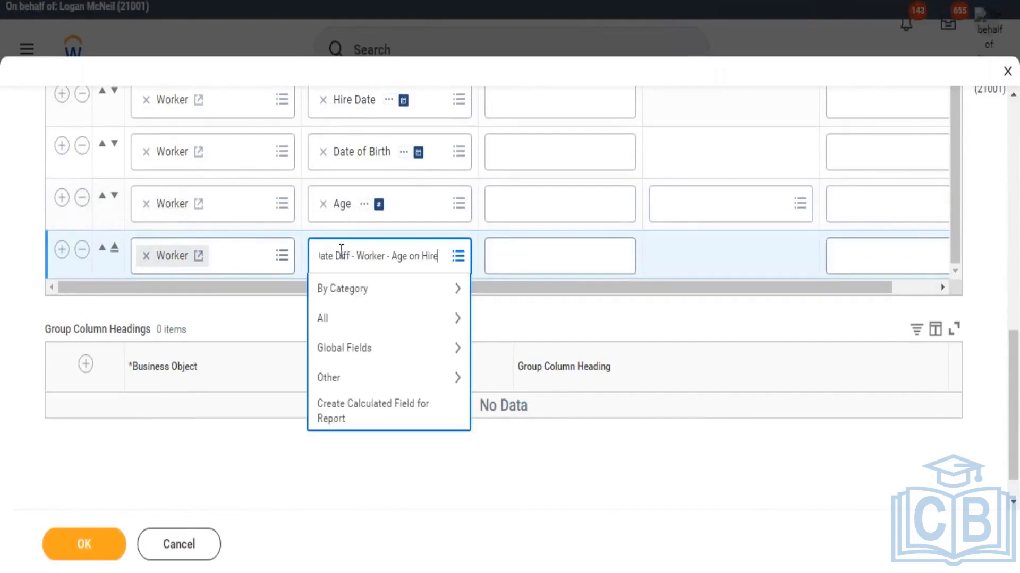
key("Return")
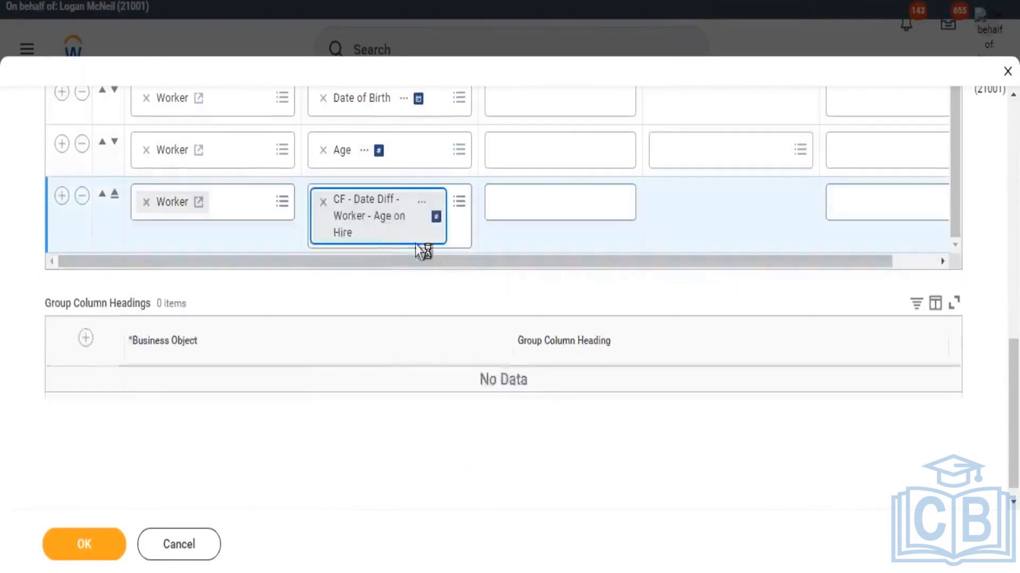
Check the report's column list, save the edited report definition and run the report.
scroll(427, 226, "up", 1)
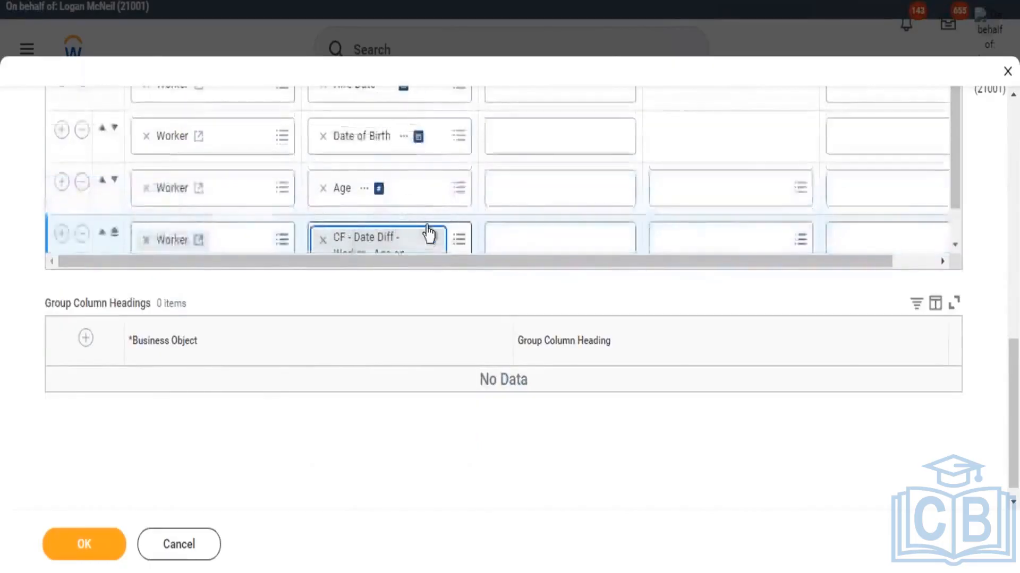
scroll(428, 234, "up", 5)
scroll(169, 491, "down", 1)
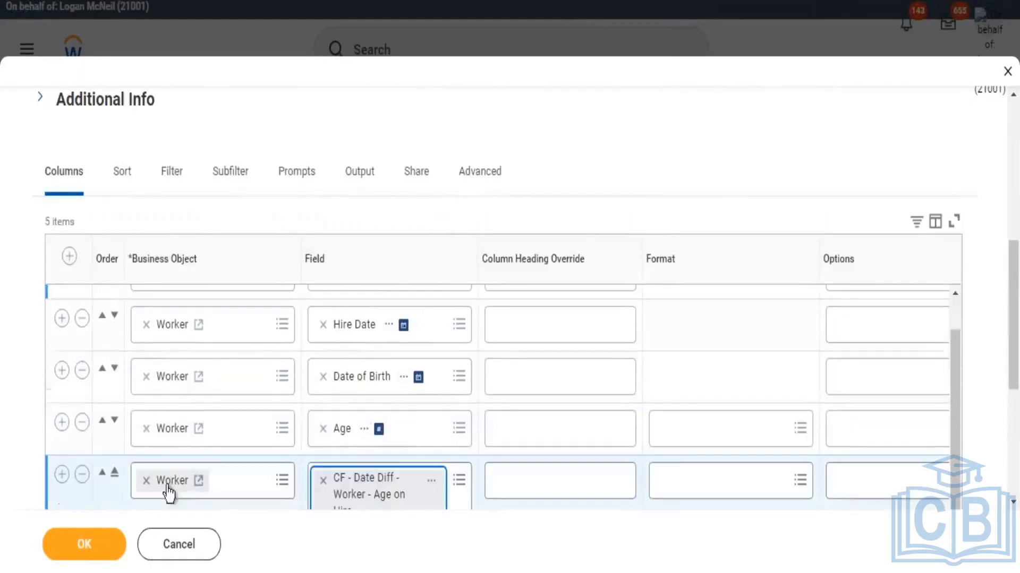
left_click(85, 543)
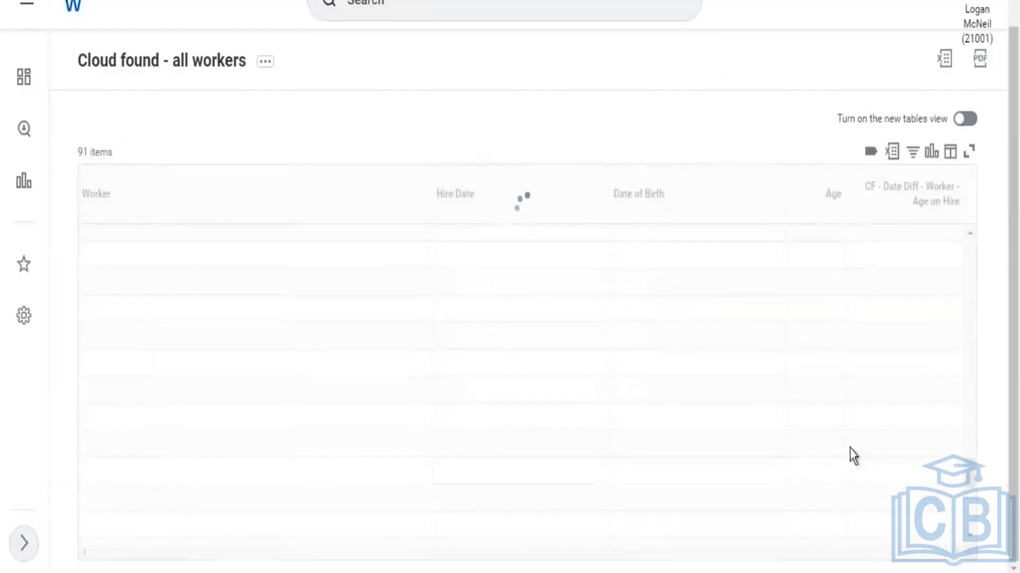
Examine the CF - Date Diff - Worker - Age on Hire values against the hire dates and dates of birth in the report output.
scroll(880, 416, "down", 5)
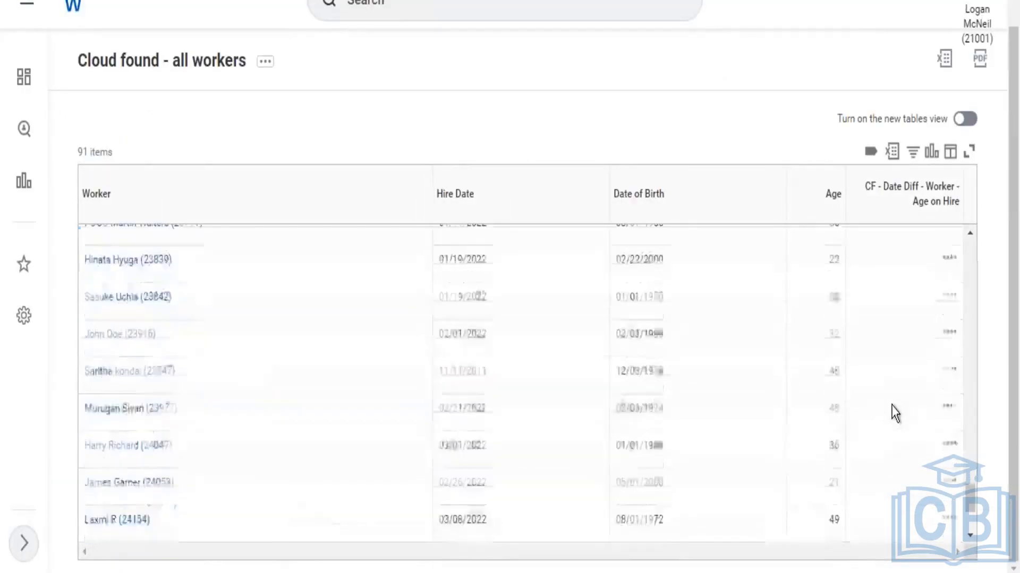
scroll(895, 413, "down", 3)
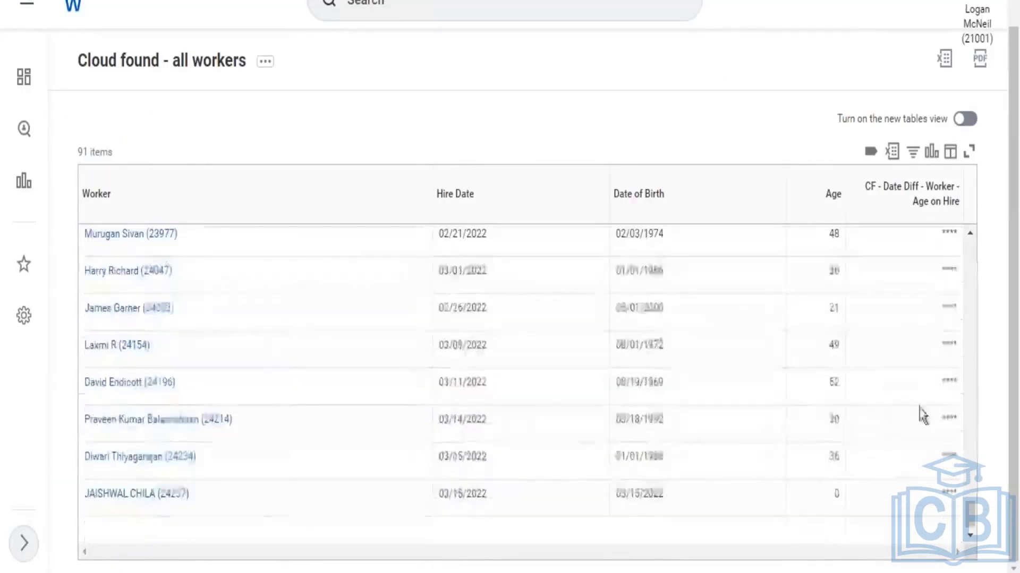
left_click(945, 492)
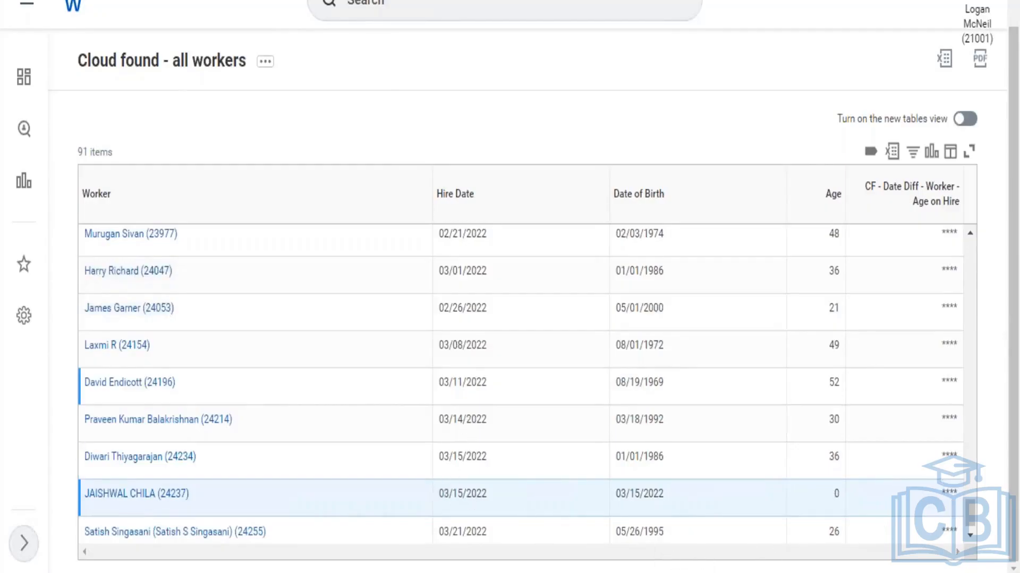
left_click_drag(478, 386, 472, 384)
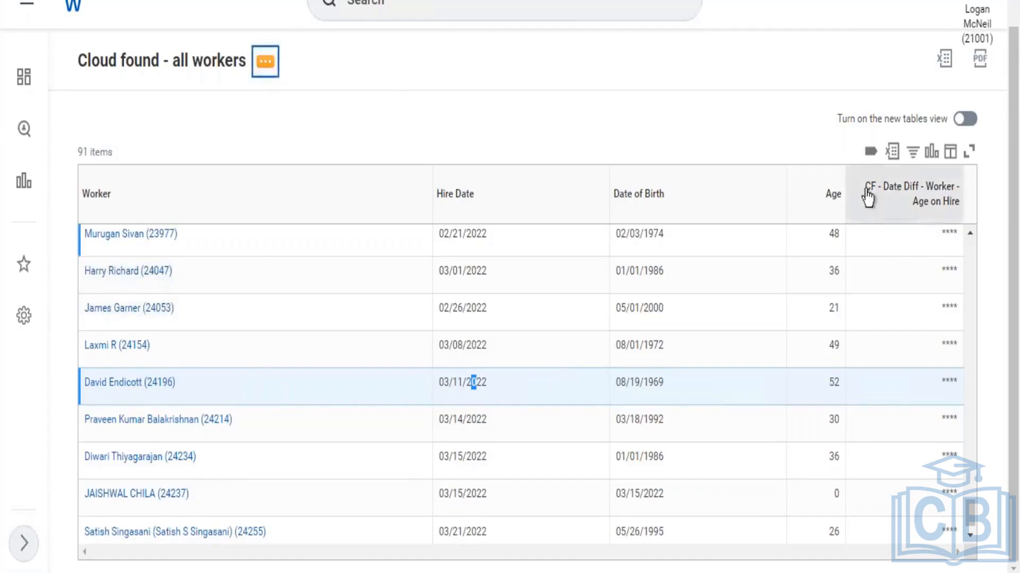
left_click_drag(890, 199, 958, 216)
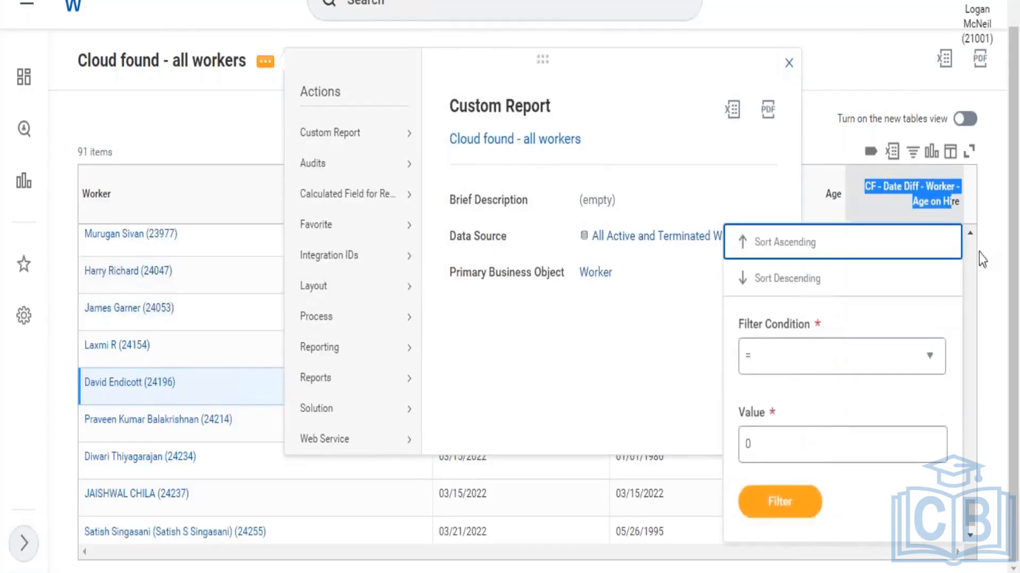
left_click(939, 149)
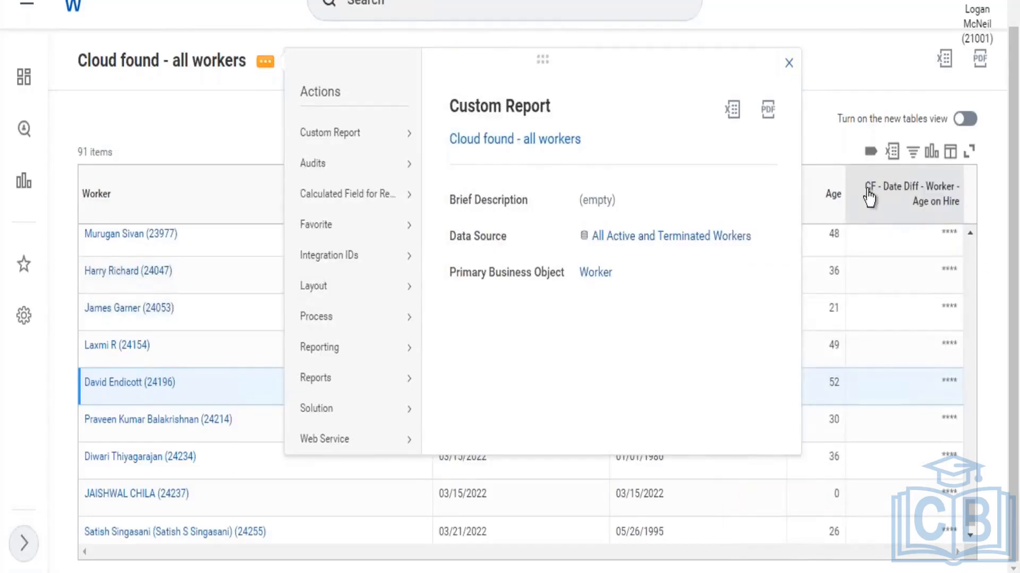
left_click_drag(866, 188, 952, 211)
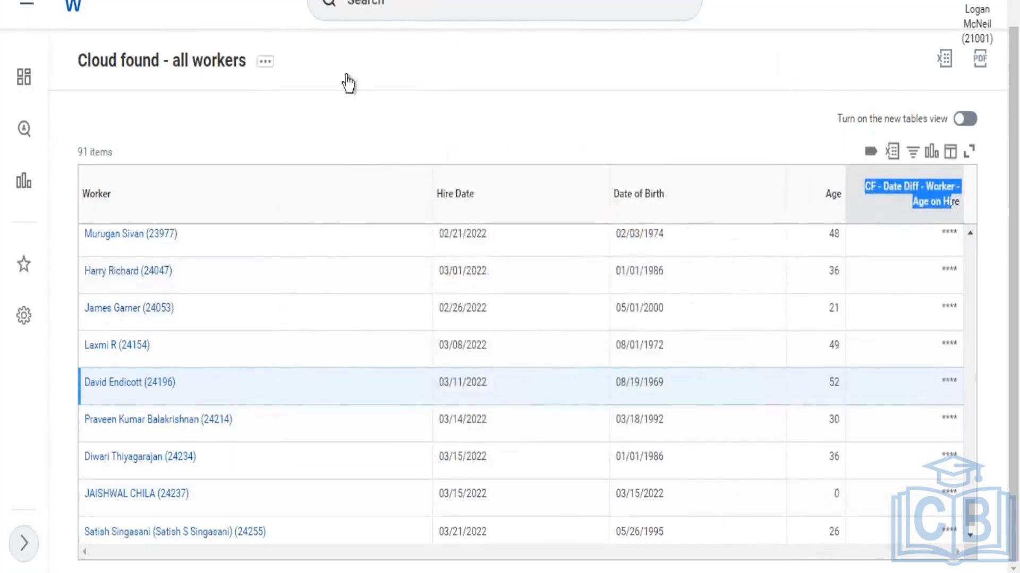
Open the Cloud found - all workers custom report for editing and review its column list.
left_click(266, 68)
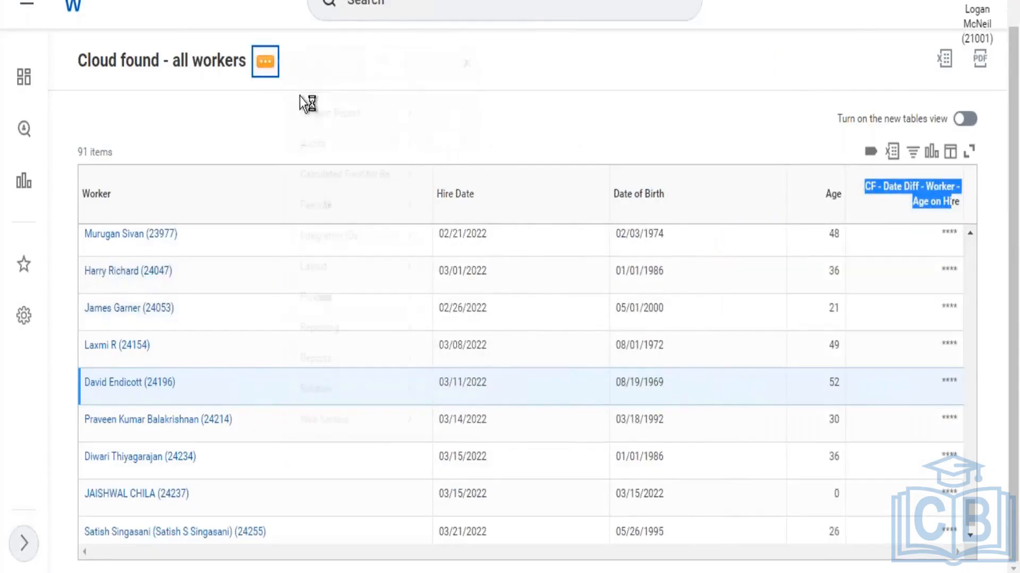
mouse_move(343, 133)
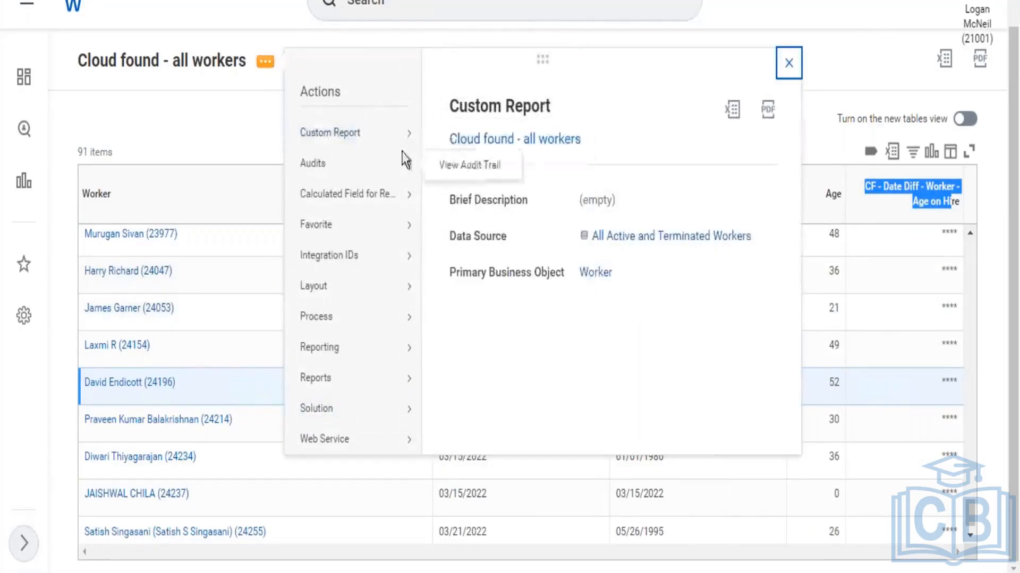
left_click(448, 139)
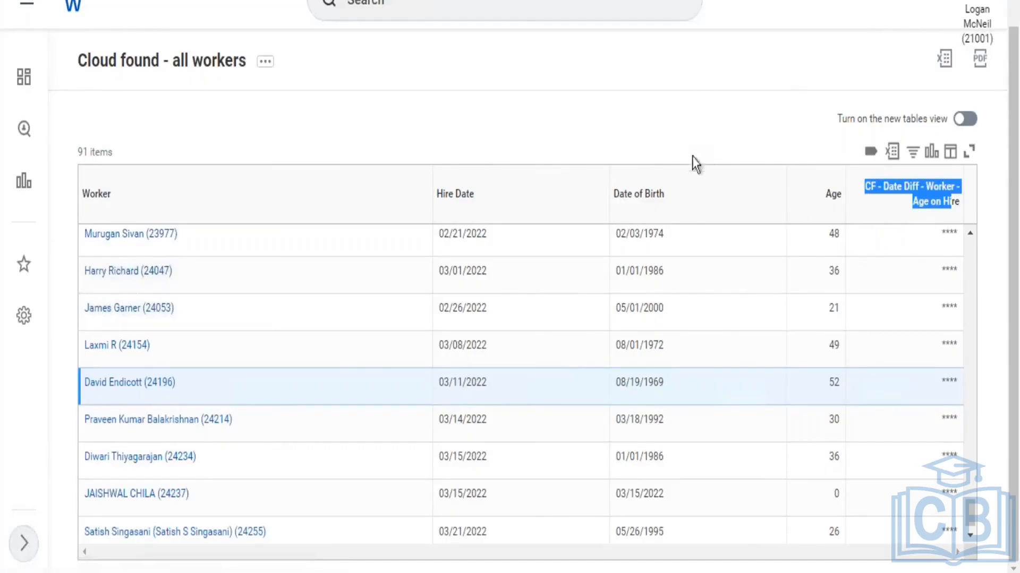
scroll(473, 191, "down", 15)
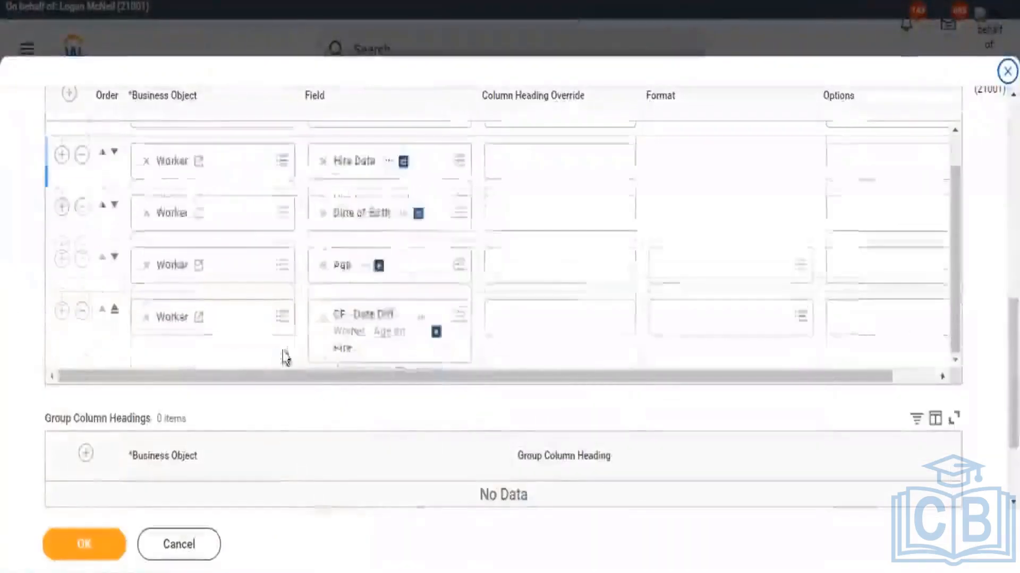
scroll(541, 292, "down", 2)
scroll(619, 250, "up", 1)
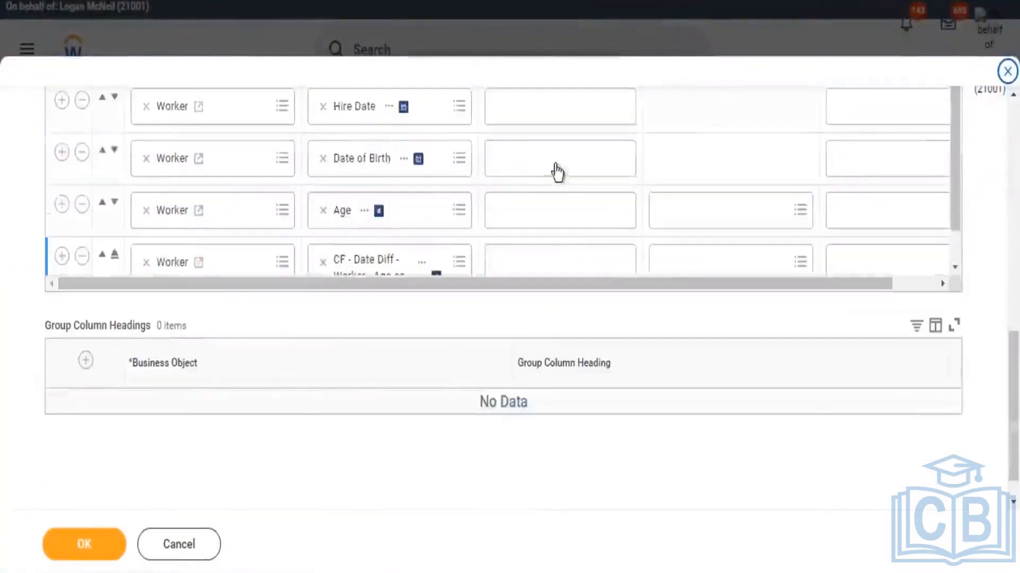
scroll(501, 202, "up", 8)
scroll(578, 347, "down", 3)
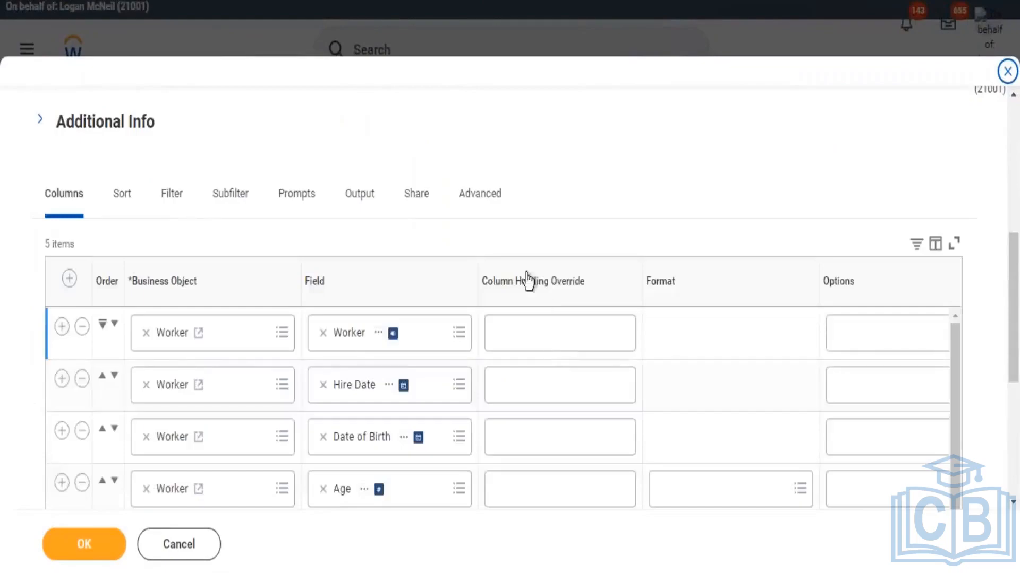
Set the column heading override of the CF - Date Diff - Worker - Age on Hire field to Age on Hire.
left_click_drag(515, 281, 597, 285)
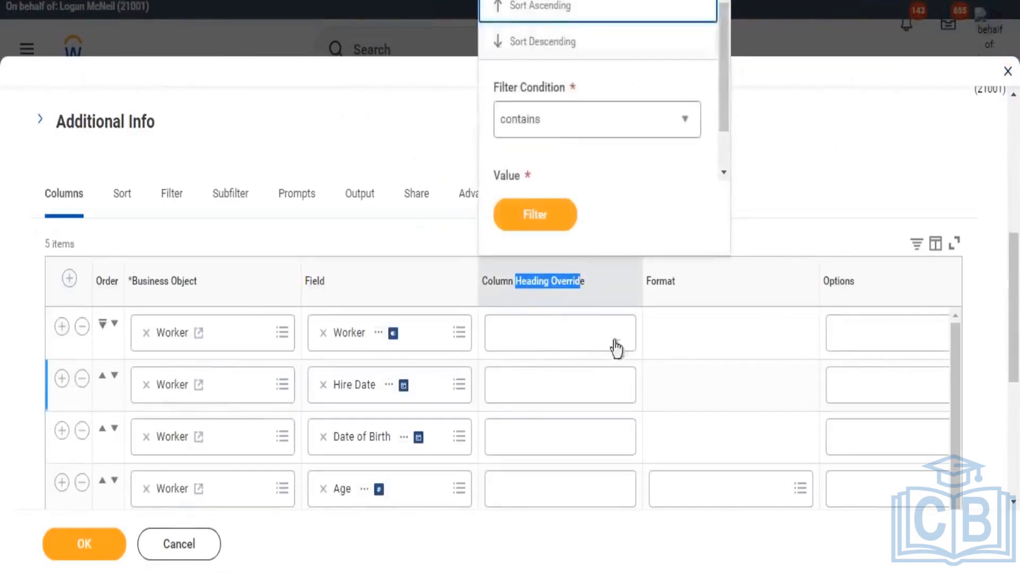
left_click(733, 257)
scroll(569, 332, "down", 3)
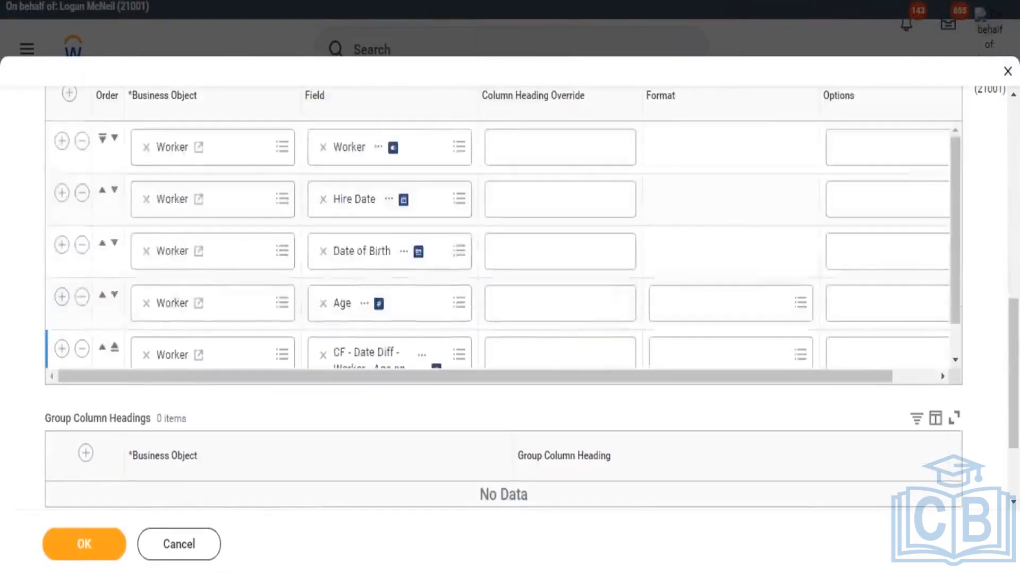
left_click(550, 344)
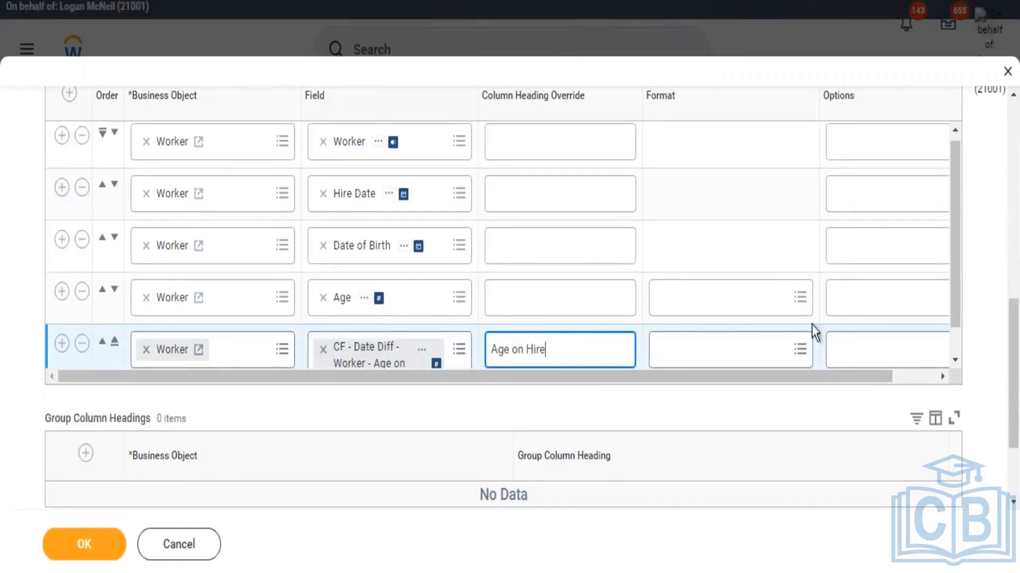
Browse the Frequently Used number formats for the Age column and add an empty column row after the Age on Hire column.
left_click(806, 300)
left_click(808, 302)
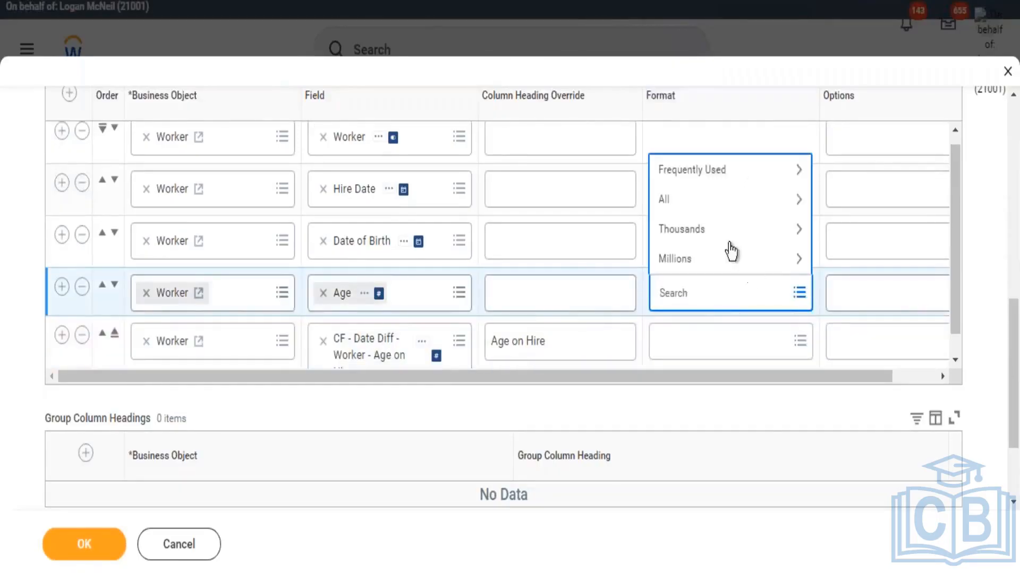
left_click(716, 169)
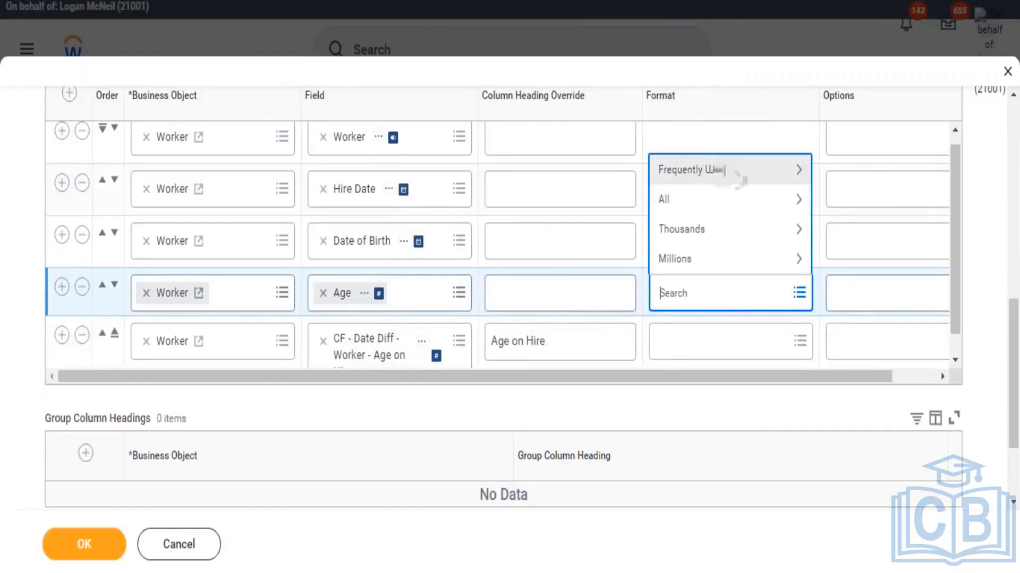
left_click(737, 171)
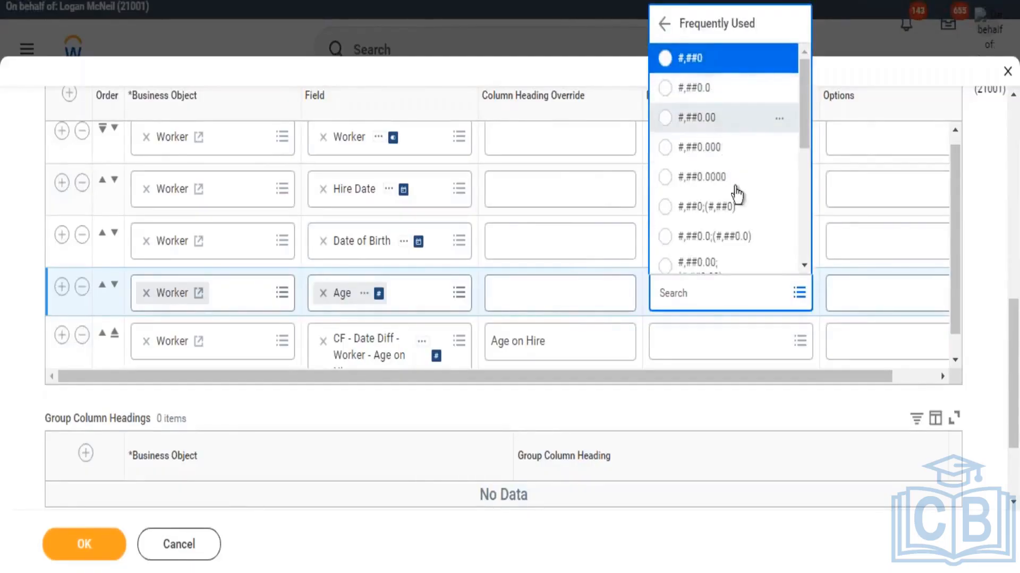
scroll(746, 206, "down", 3)
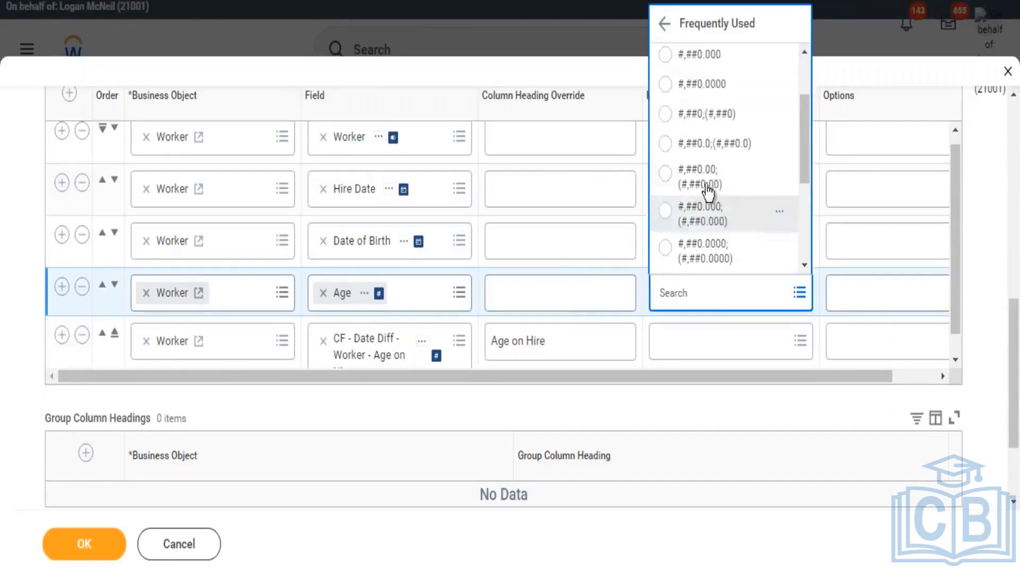
left_click(644, 279)
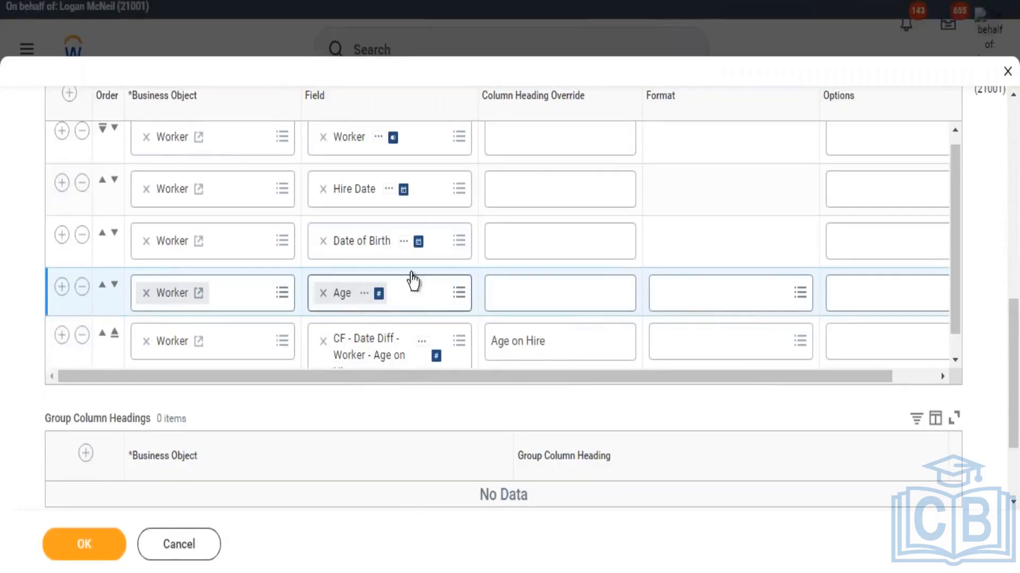
left_click(61, 335)
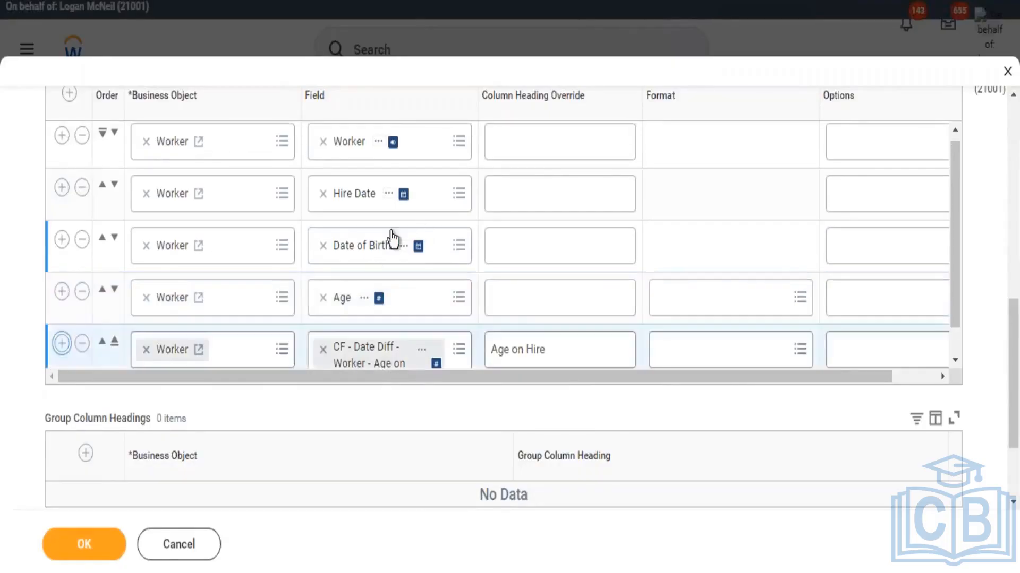
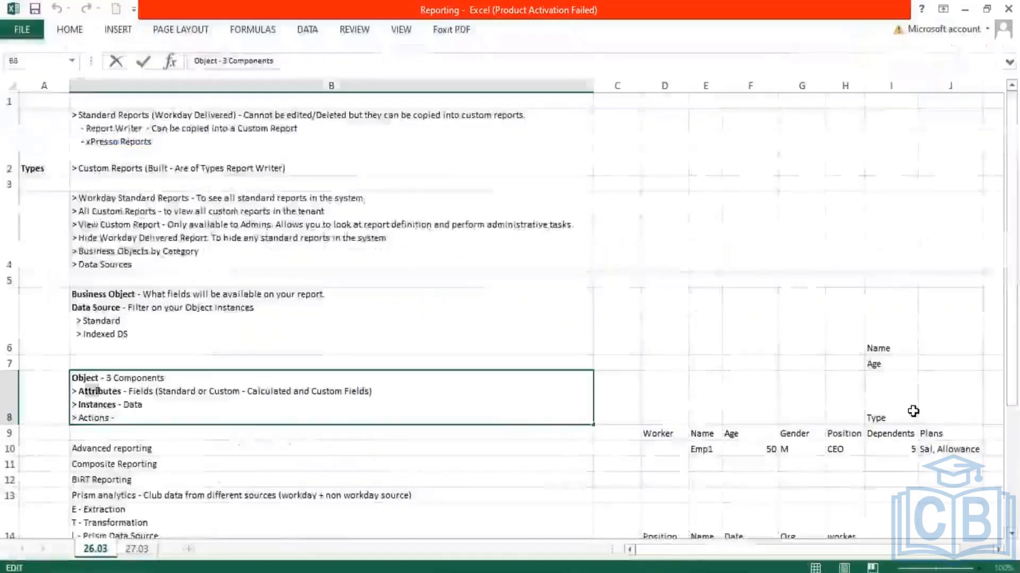
In the Reporting workbook in Excel, highlight the Name, Age and Type cells above Dependents on sheet 26.03.
scroll(850, 410, "down", 1)
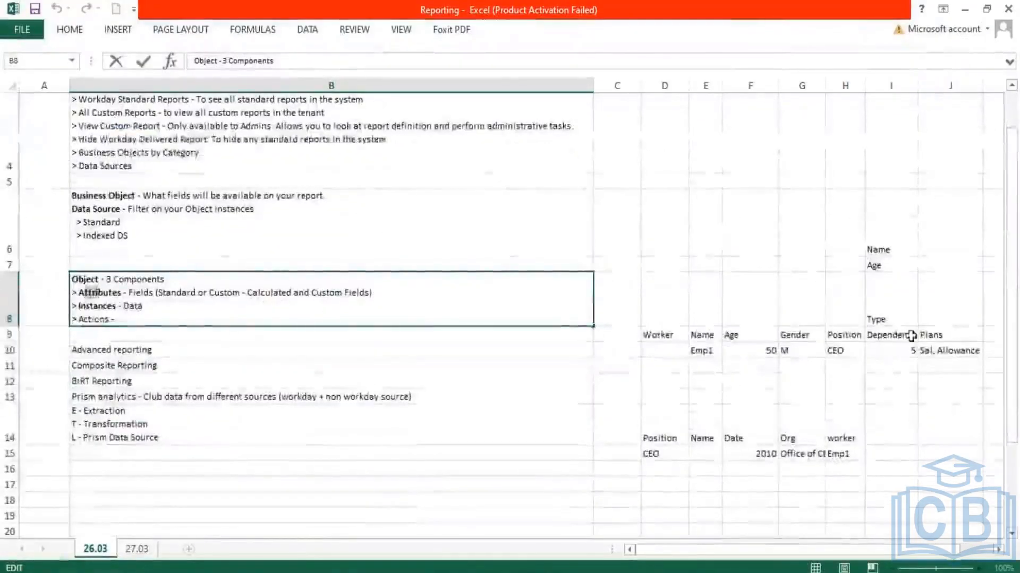
left_click_drag(897, 335, 892, 223)
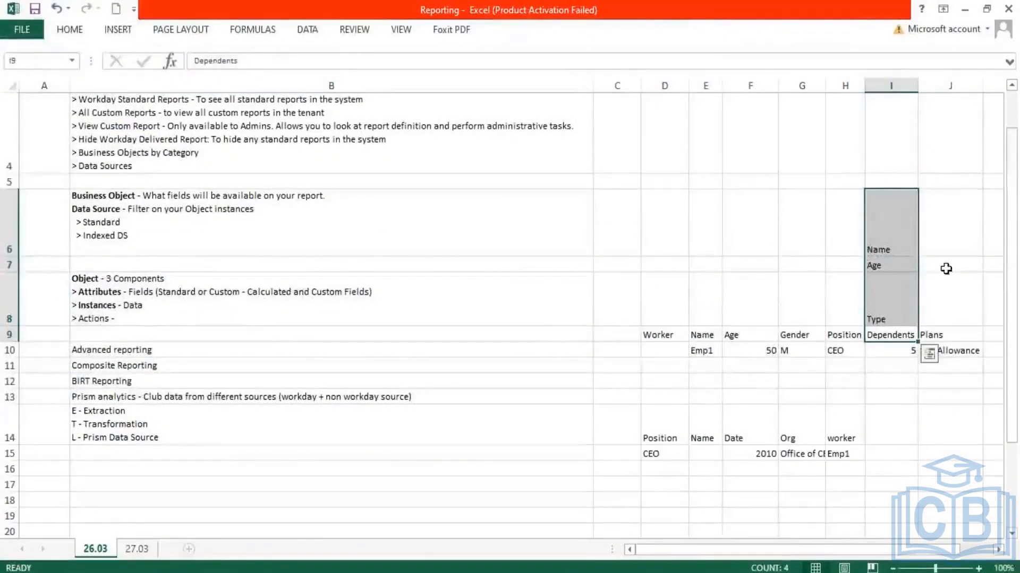
left_click(951, 229)
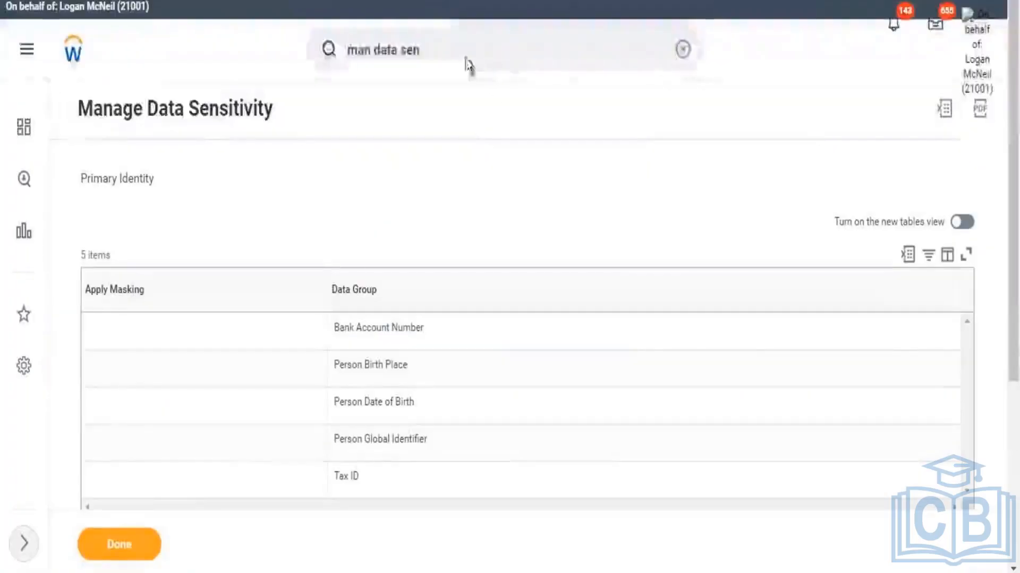
In Workday, search for create calc field and open the Create Calculated Field task.
left_click(405, 53)
type("create")
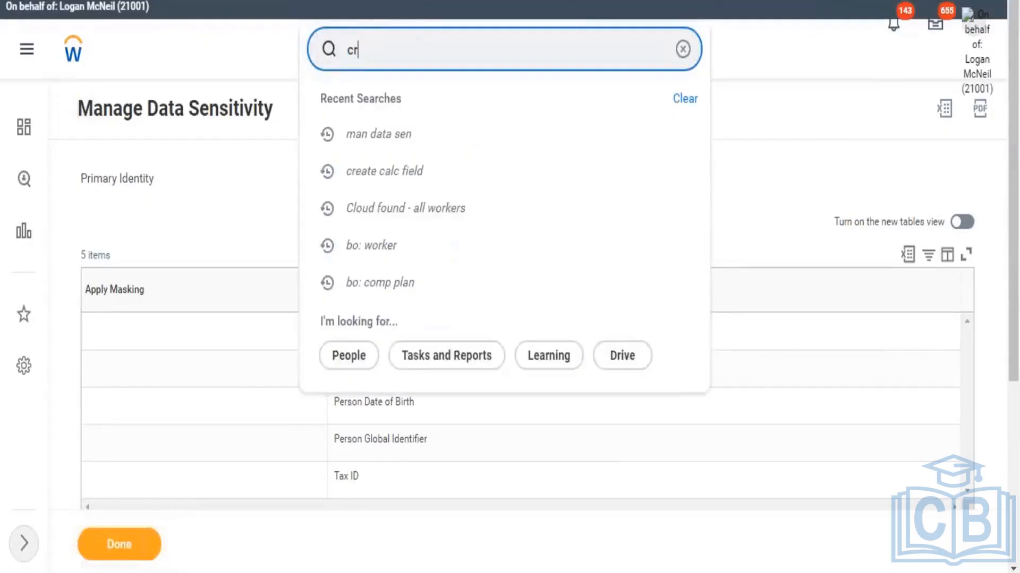
type(" calc field")
key("Return")
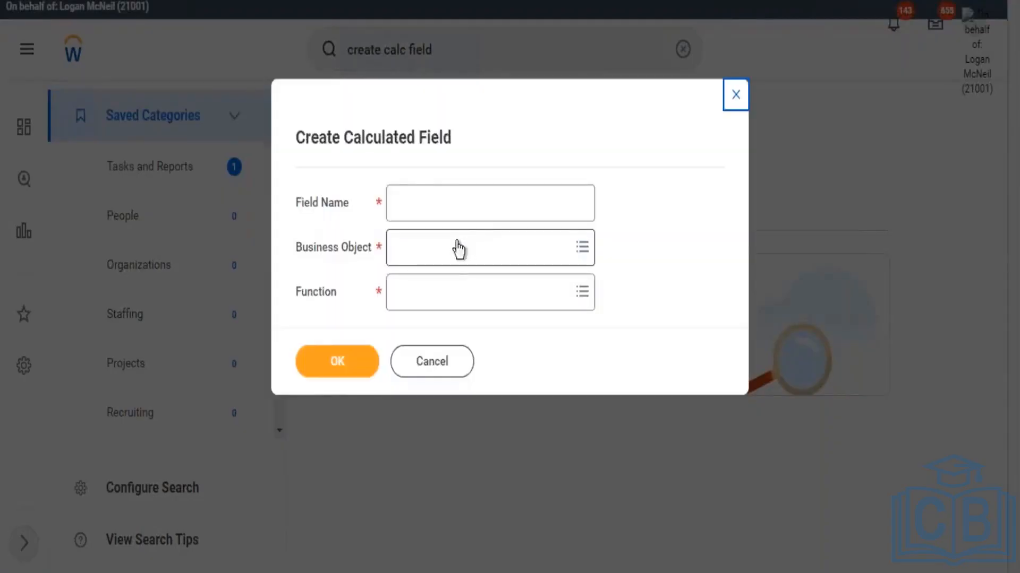
Start a calculated field named test on the Job Profile business object with the Date Difference function.
left_click(458, 249)
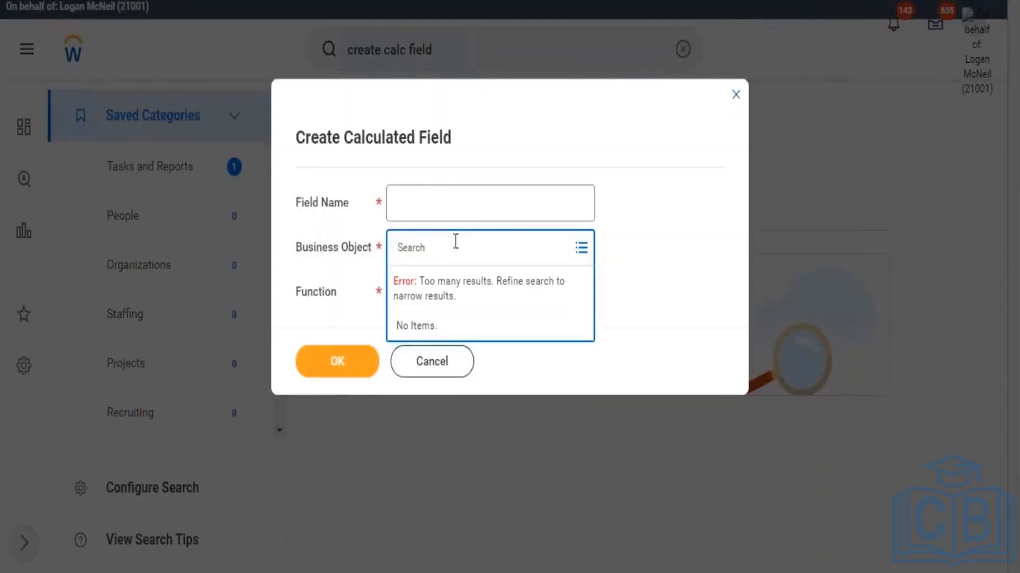
type("job profile")
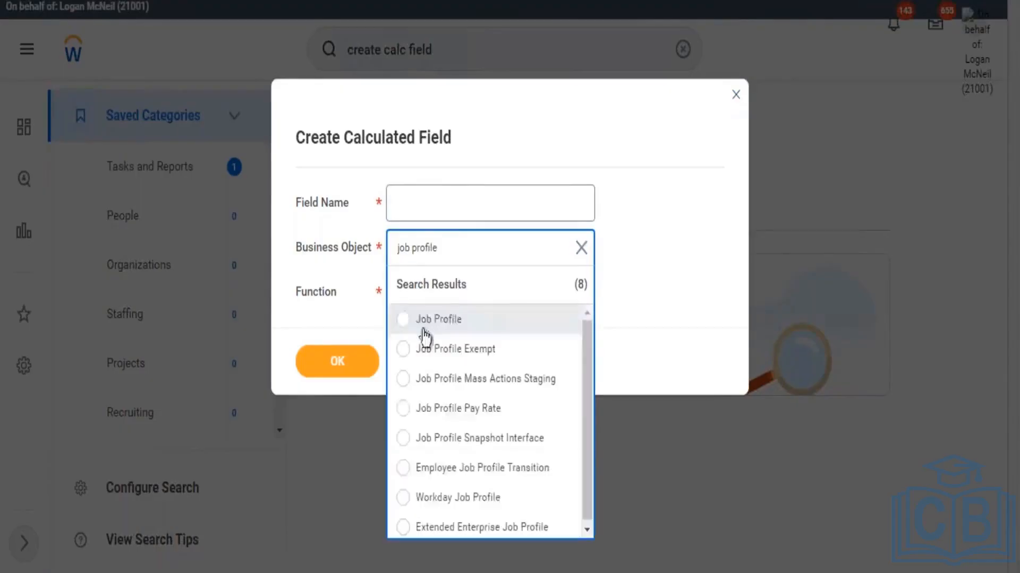
left_click(427, 321)
left_click(425, 302)
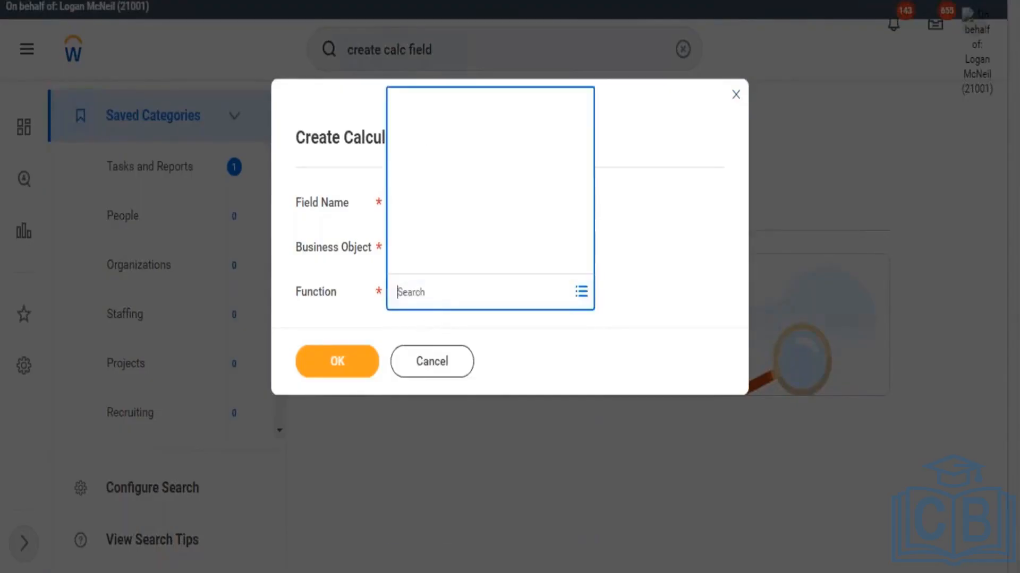
type("date diff")
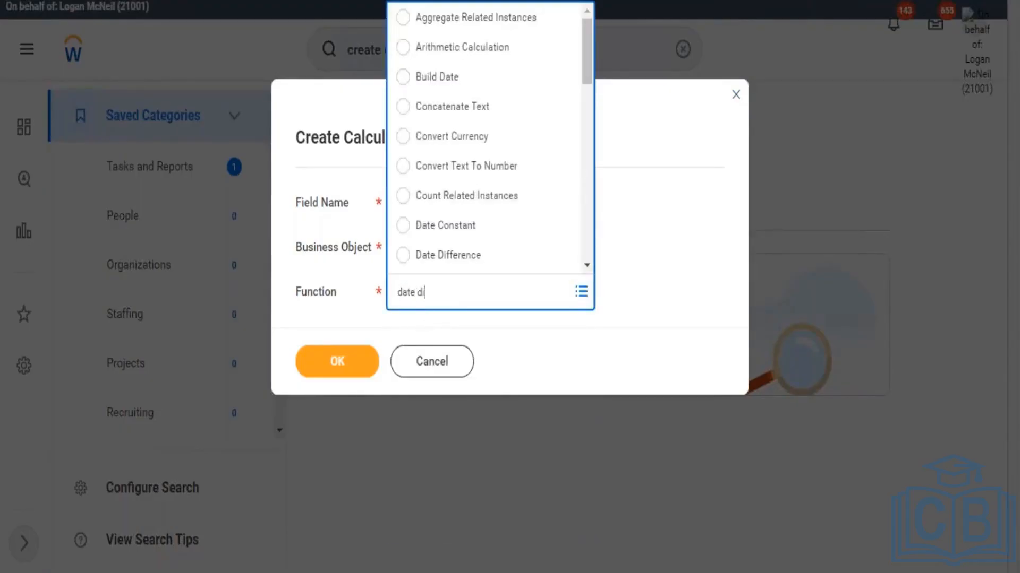
key("Return")
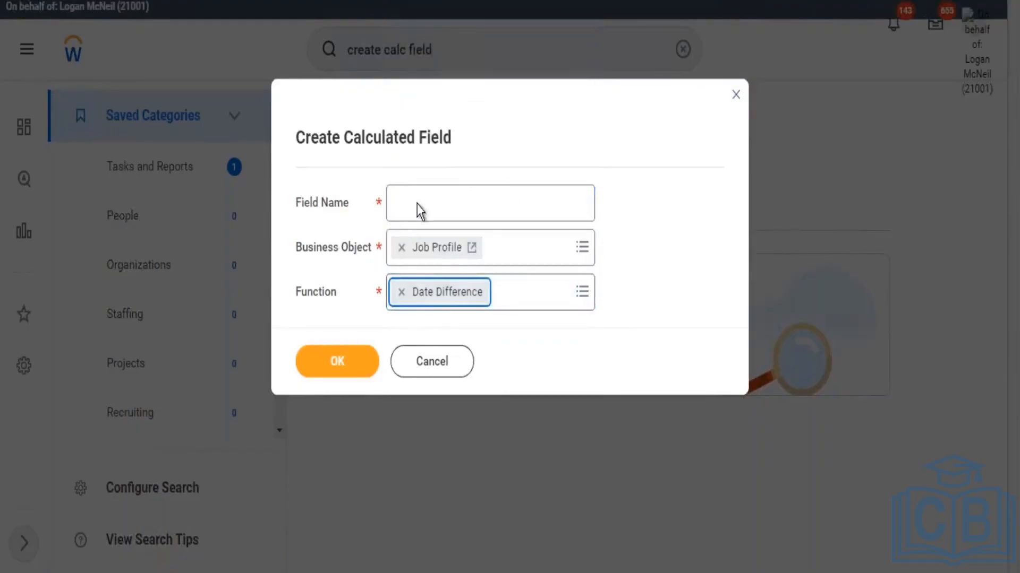
left_click(418, 205)
type("test")
left_click(367, 362)
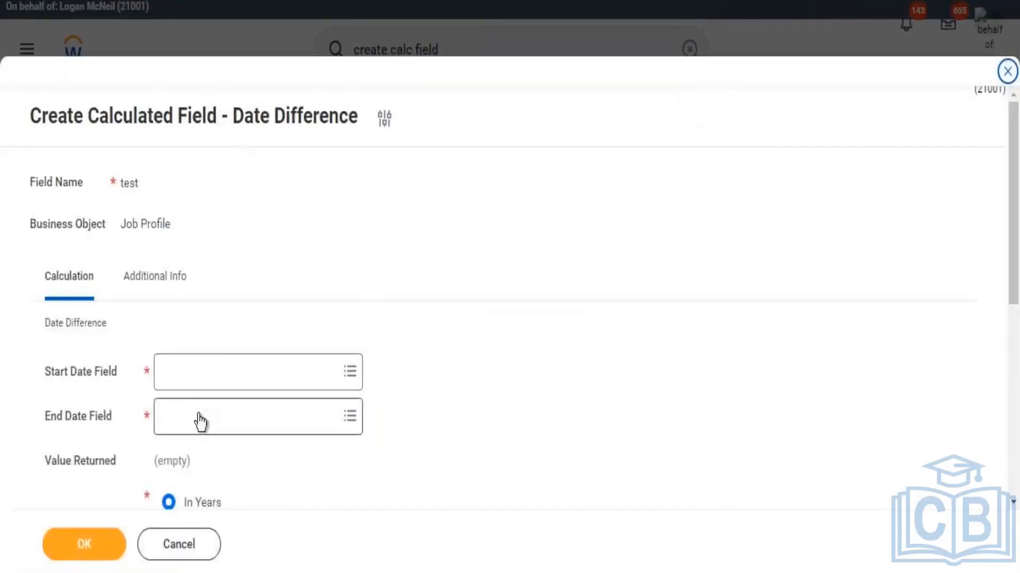
Look at the End Date Field choices and the Job Profile business object of the test calculated field.
left_click(200, 420)
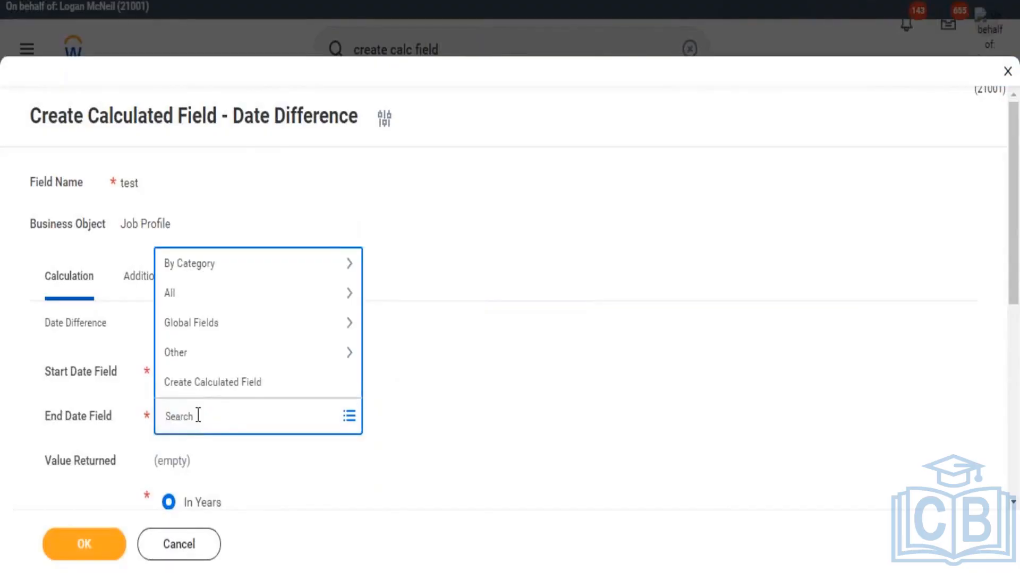
left_click(628, 372)
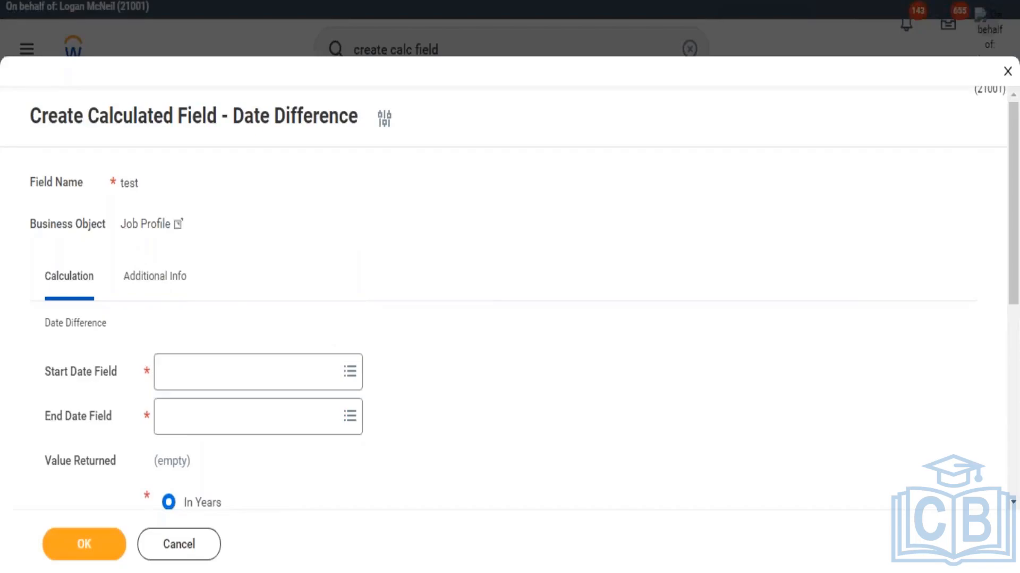
left_click_drag(121, 224, 142, 224)
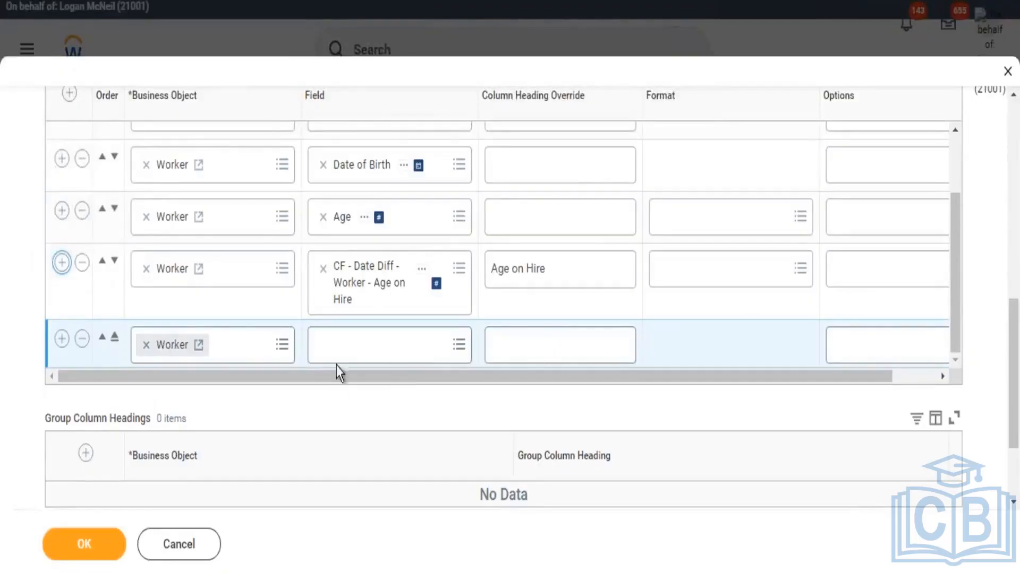
Back in the report definition, check the field choices of the empty Worker column row and remove that row.
left_click(335, 345)
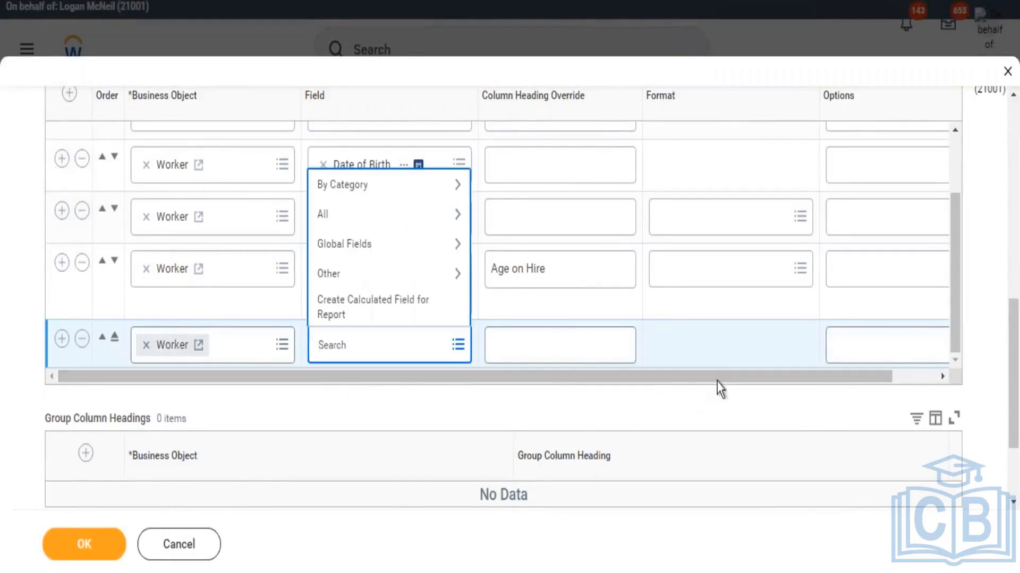
left_click(718, 346)
left_click(81, 339)
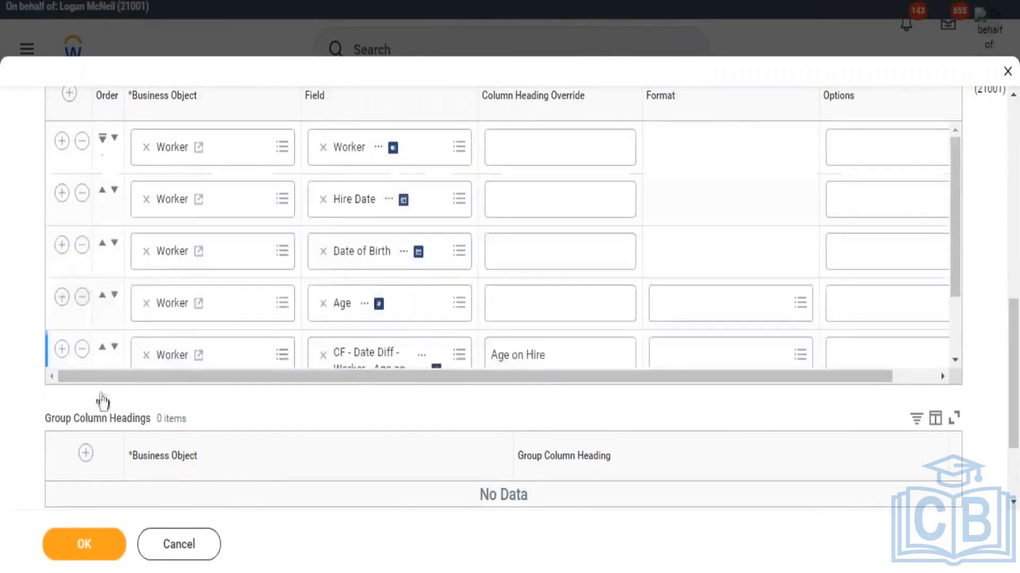
left_click(61, 341)
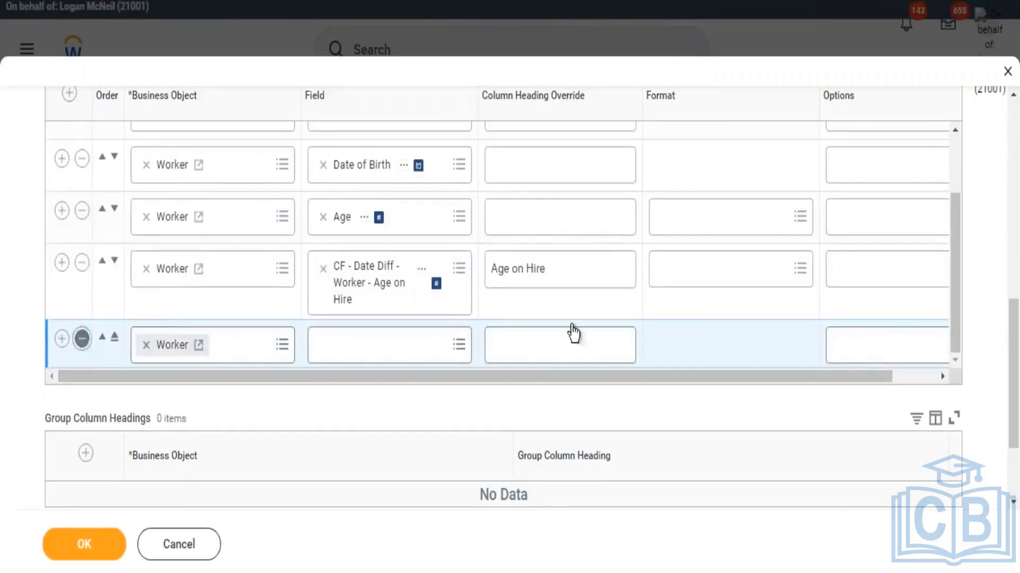
Review the report's filter conditions on instances, including the Date of Birth condition.
scroll(325, 245, "up", 7)
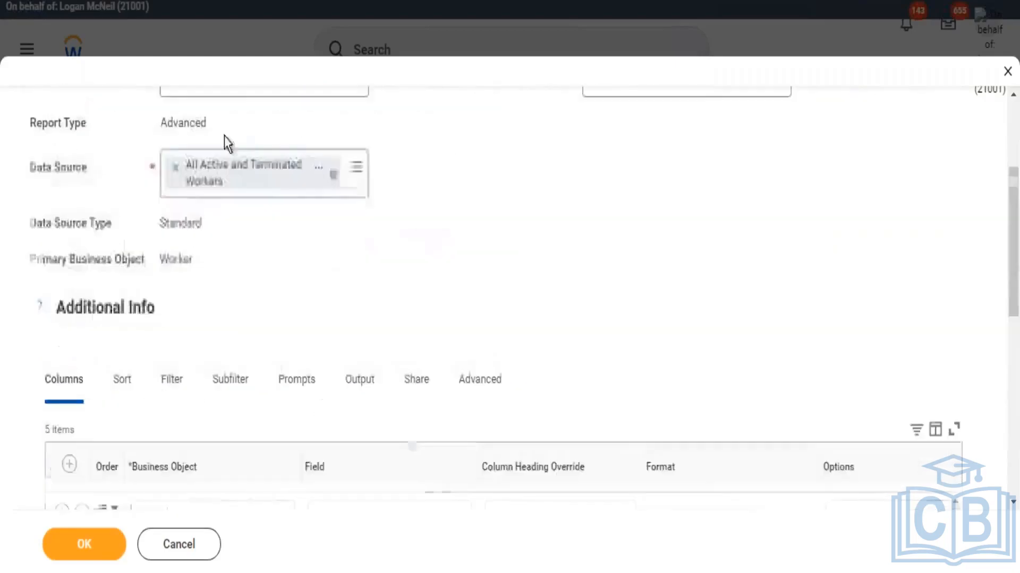
left_click(175, 380)
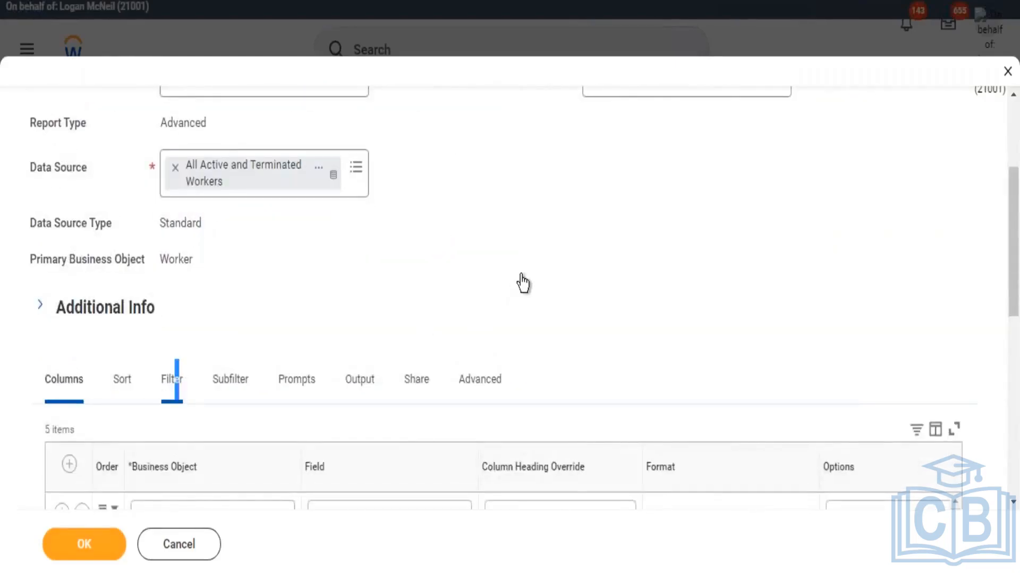
scroll(584, 213, "down", 2)
scroll(595, 193, "down", 3)
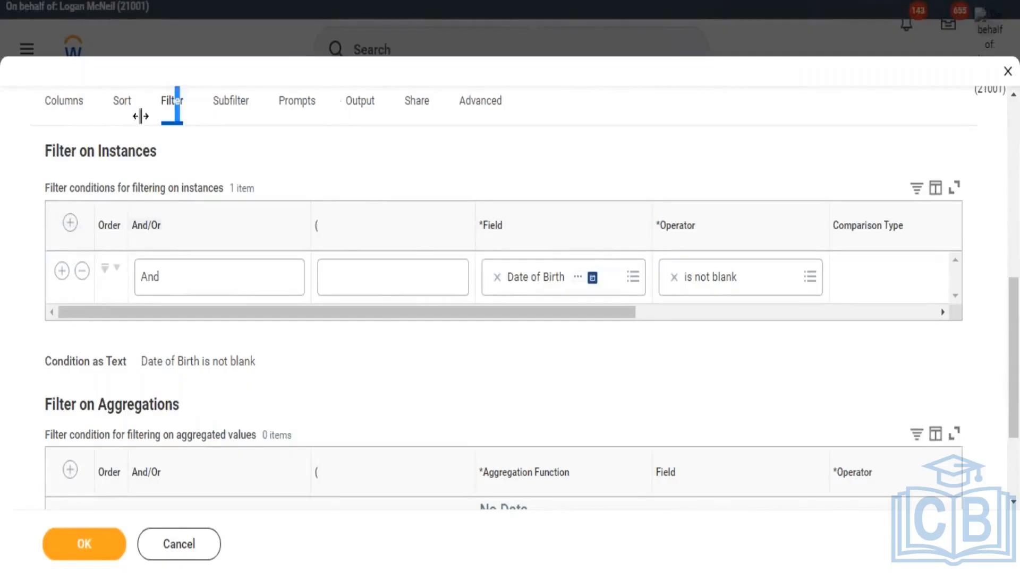
Add a report column row for the Worker business object with the Company field.
left_click(66, 104)
scroll(69, 350, "down", 1)
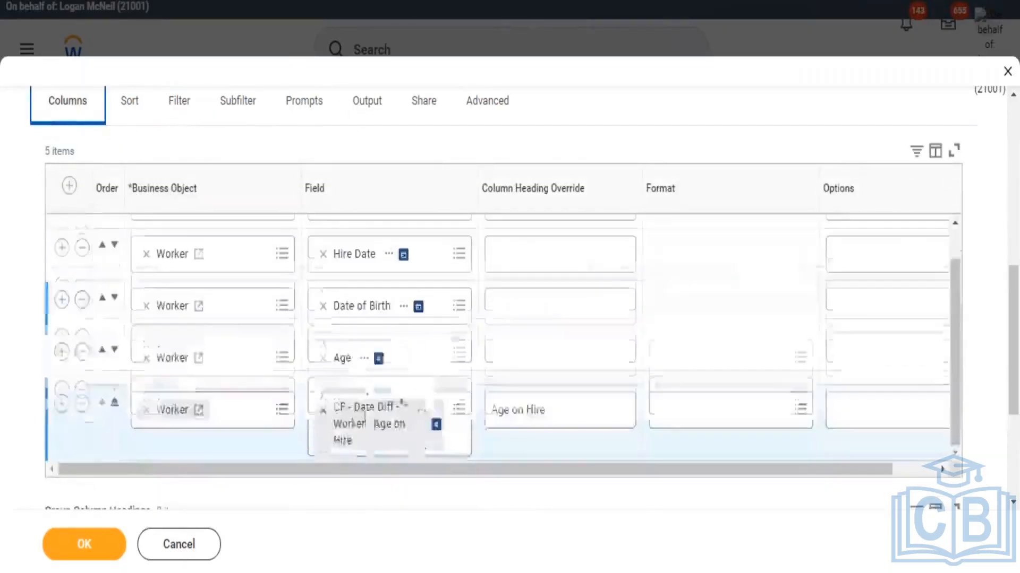
left_click(62, 404)
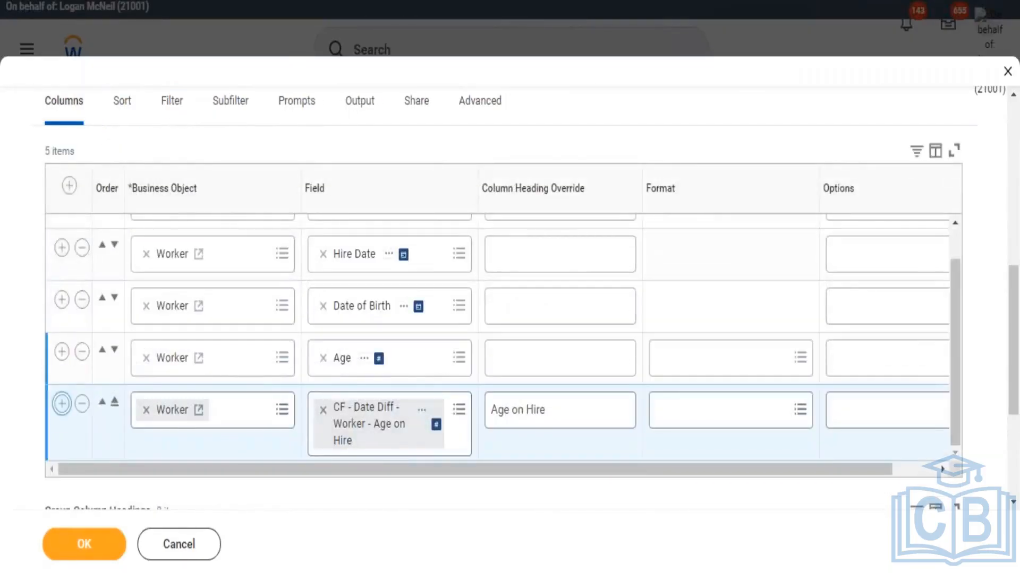
left_click(351, 452)
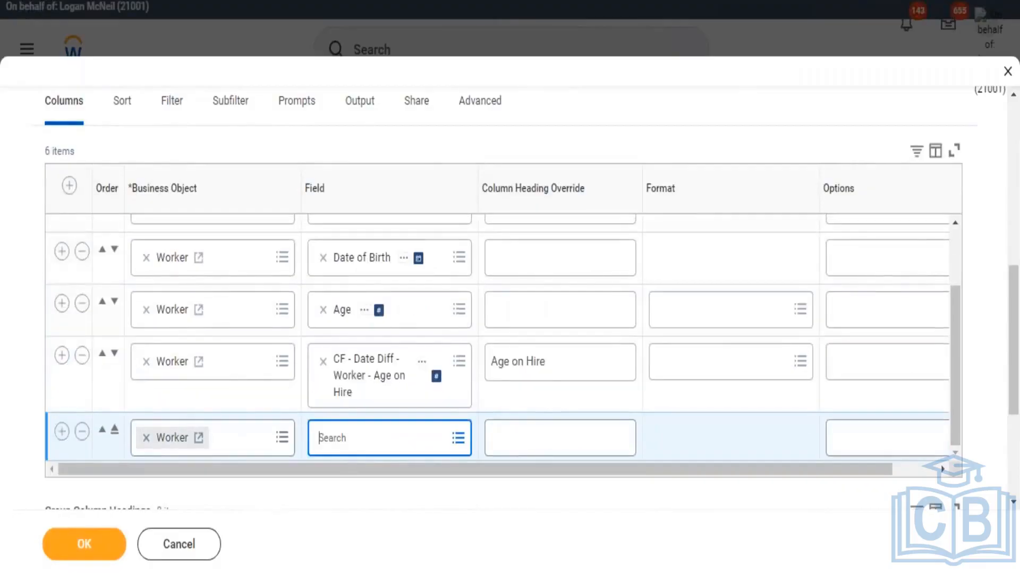
type("company")
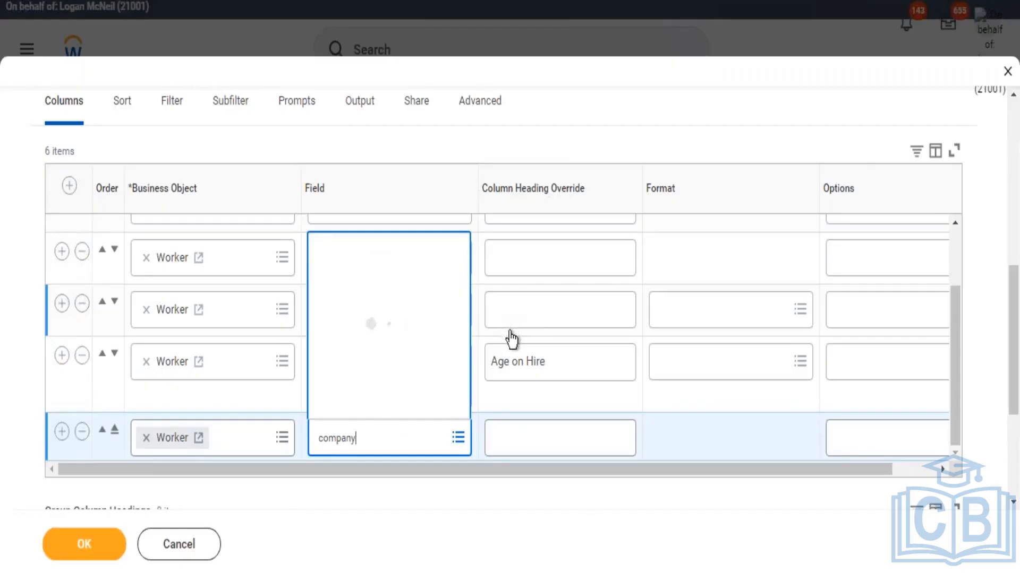
left_click(376, 67)
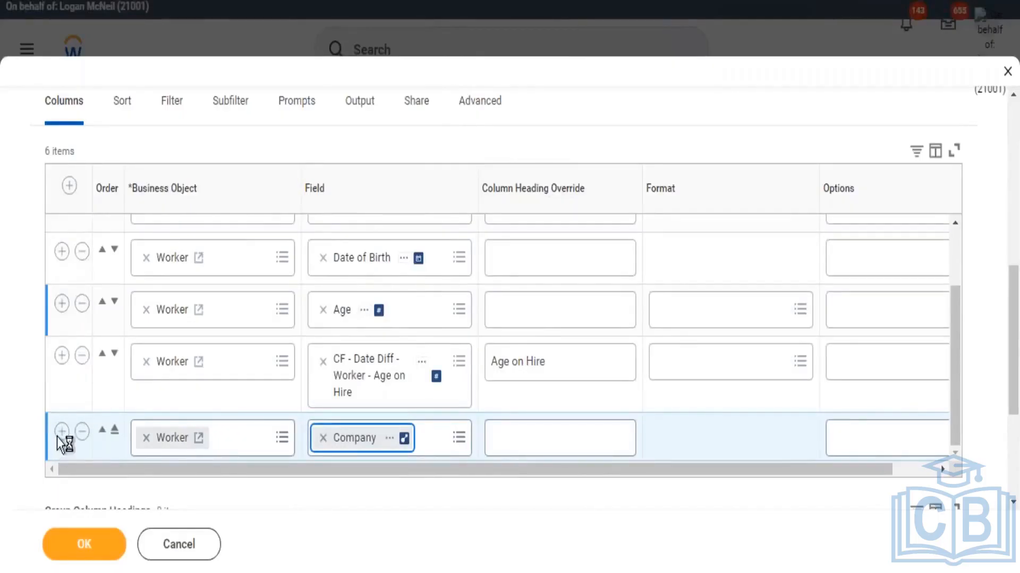
Add another report column row with Company as the business object and Subtype as the field.
scroll(64, 437, "down", 2)
left_click(61, 340)
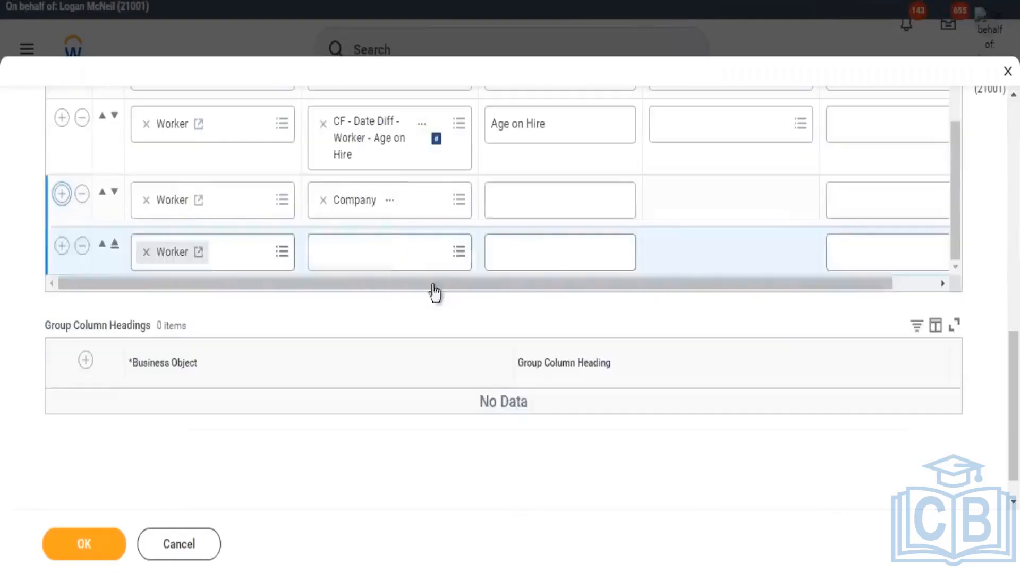
left_click(391, 201)
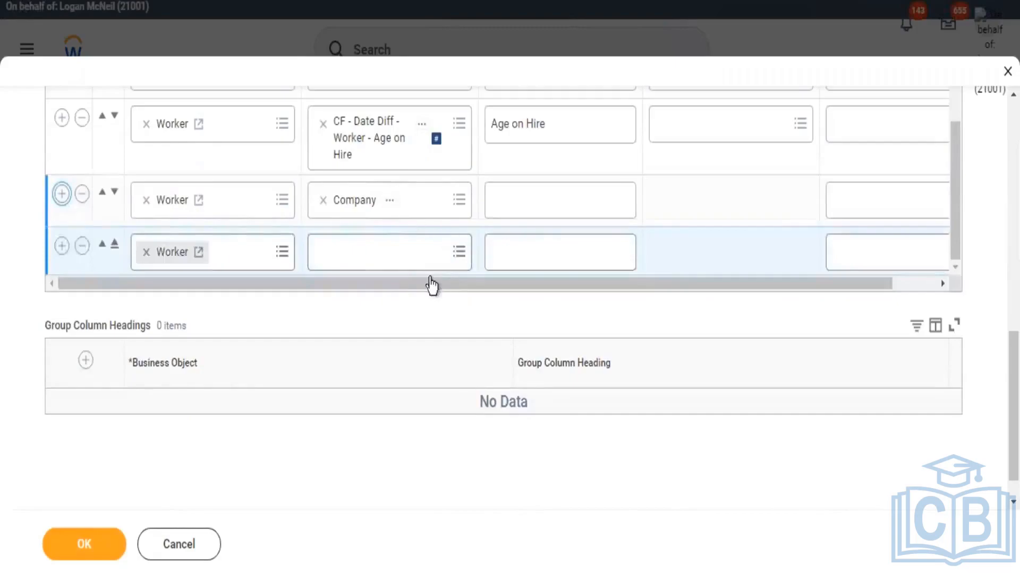
left_click(146, 253)
type("Company")
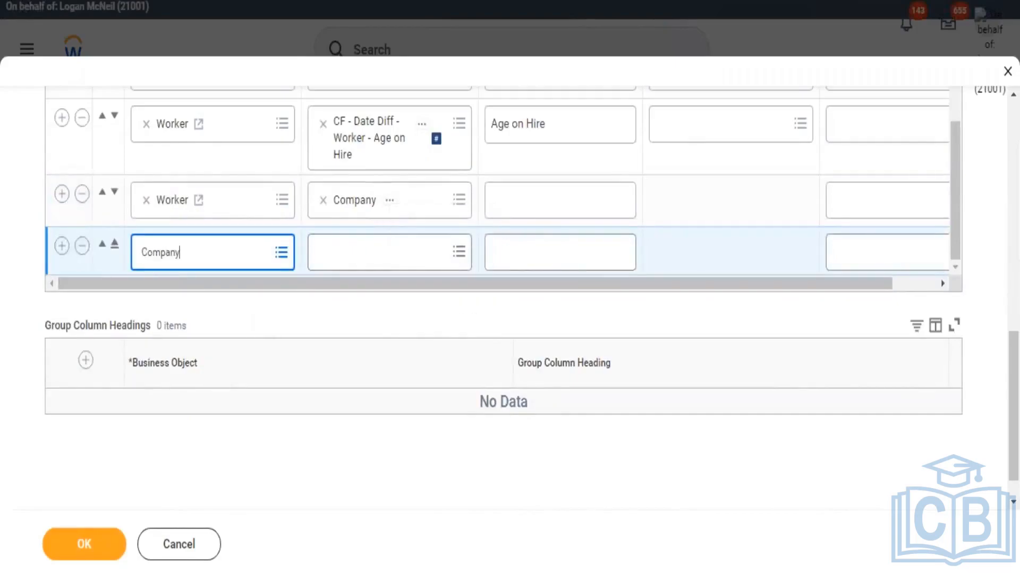
key("Return")
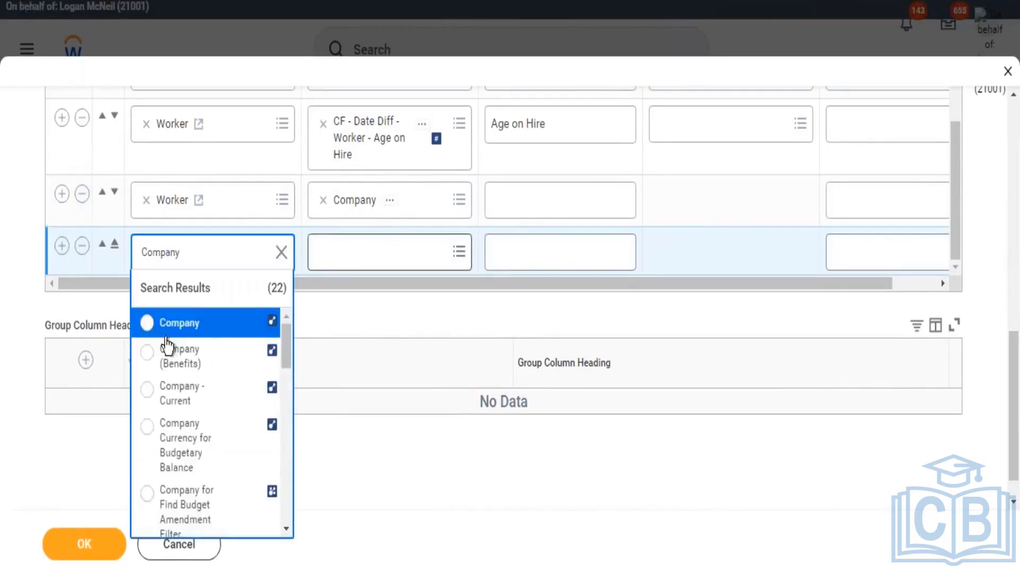
left_click(179, 325)
left_click(371, 253)
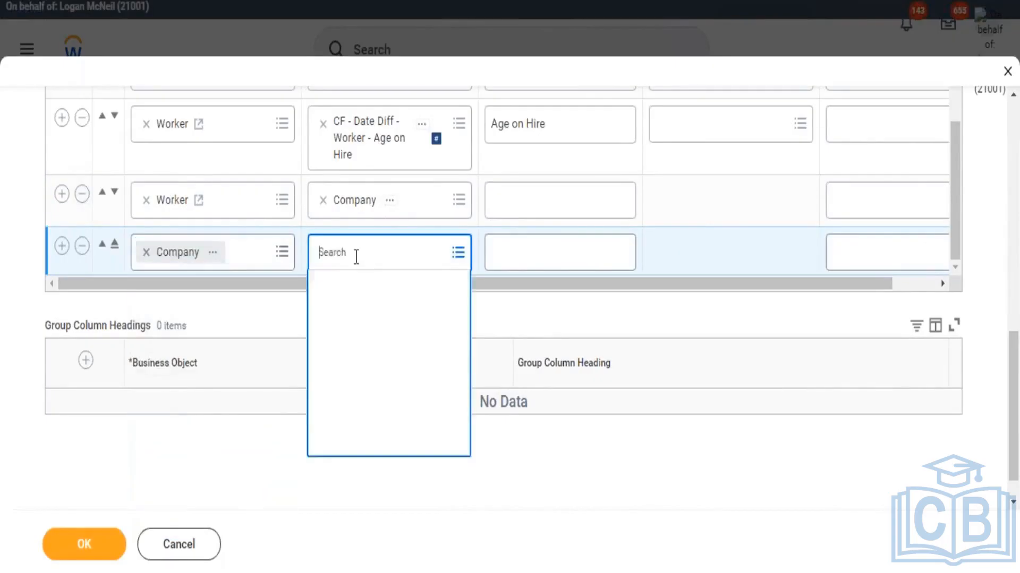
type("subty")
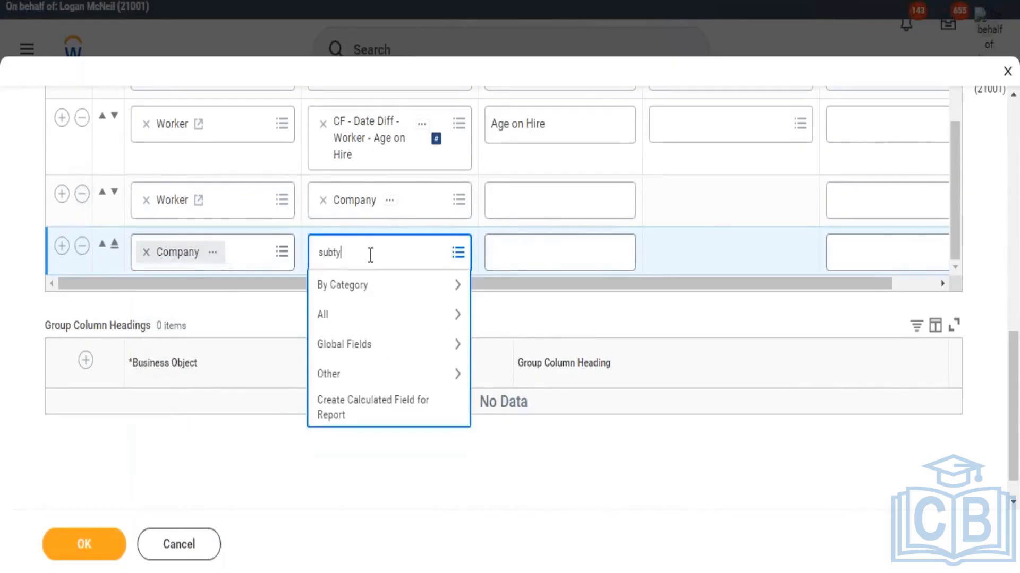
type("pe")
key("Return")
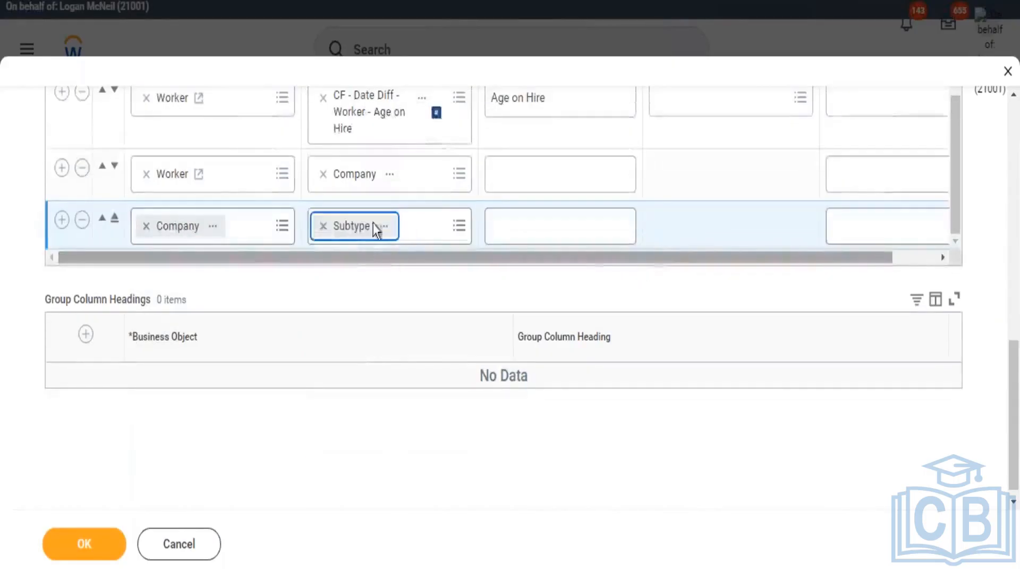
Look over the report's primary business object and the Worker fields in its column list, including Hire Date.
scroll(432, 170, "up", 2)
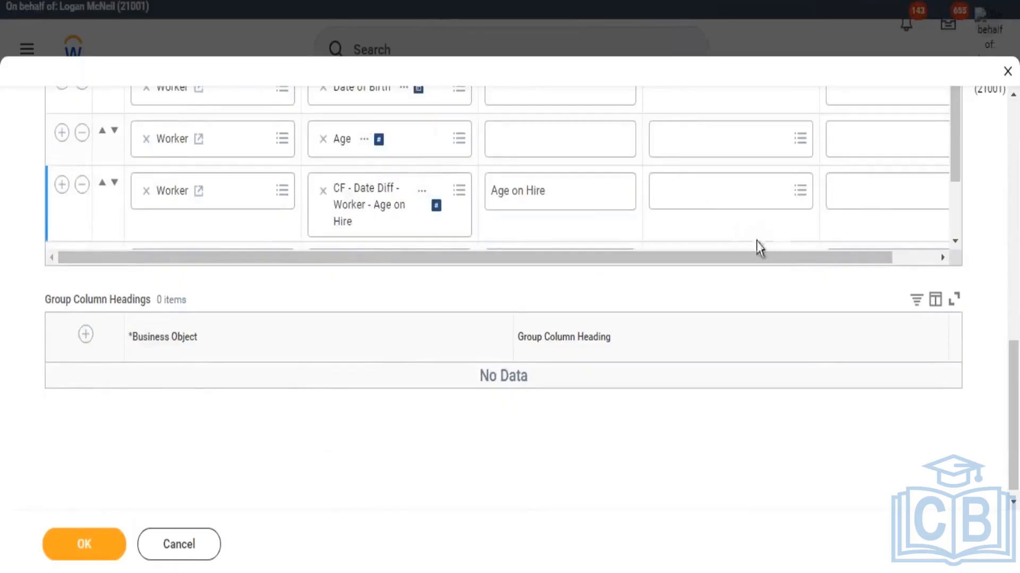
scroll(775, 249, "up", 1)
scroll(853, 277, "up", 6)
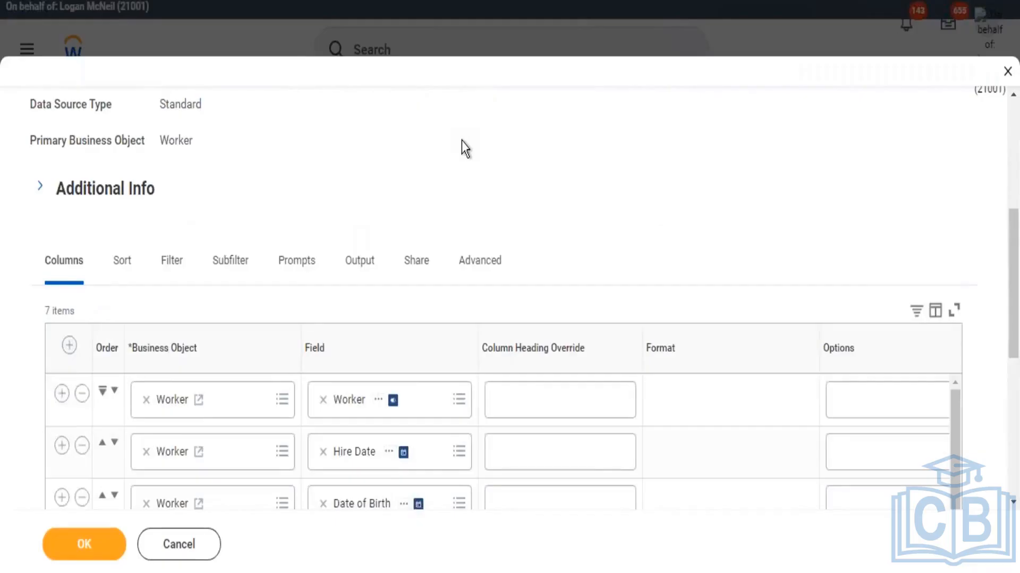
scroll(467, 244, "down", 4)
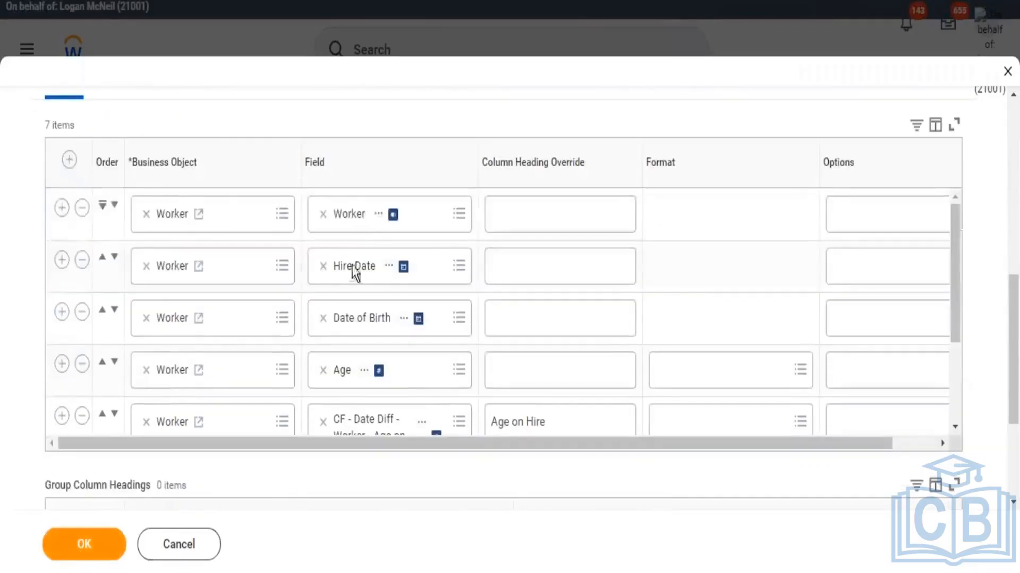
left_click(352, 266)
scroll(256, 200, "up", 5)
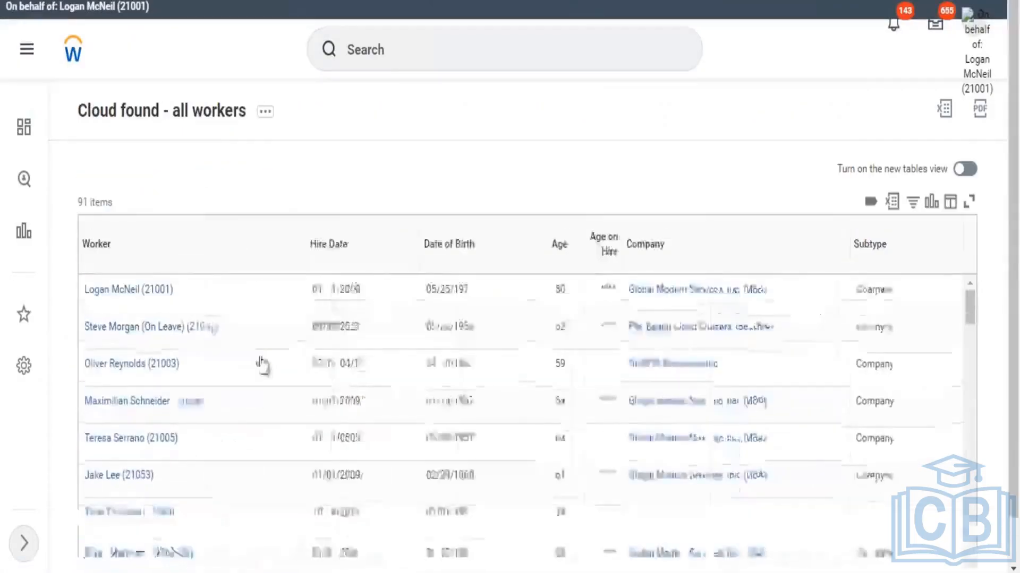
Examine the Company and Subtype columns across the worker rows in the Cloud found - all workers report output.
scroll(261, 360, "down", 1)
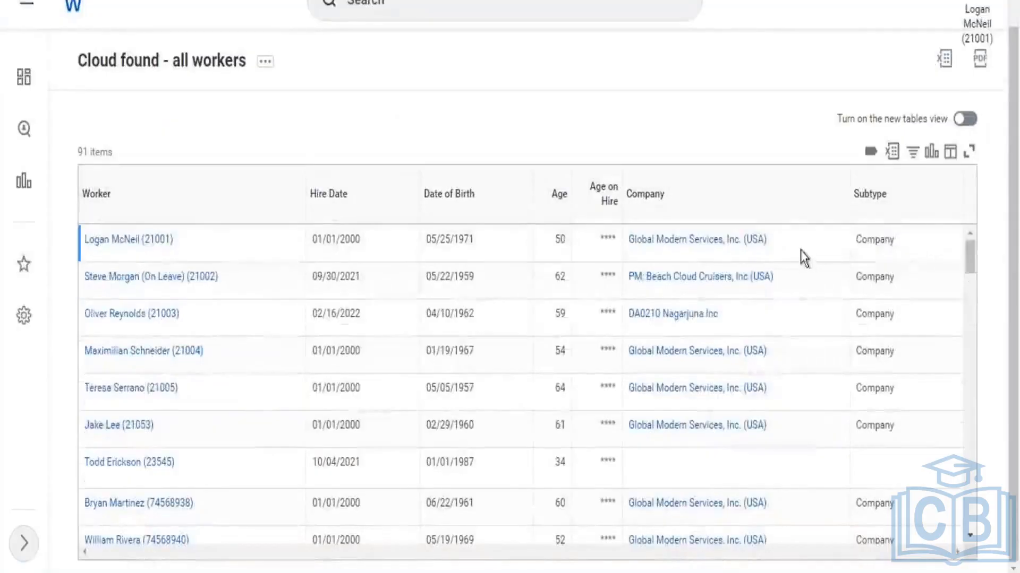
left_click_drag(767, 240, 636, 257)
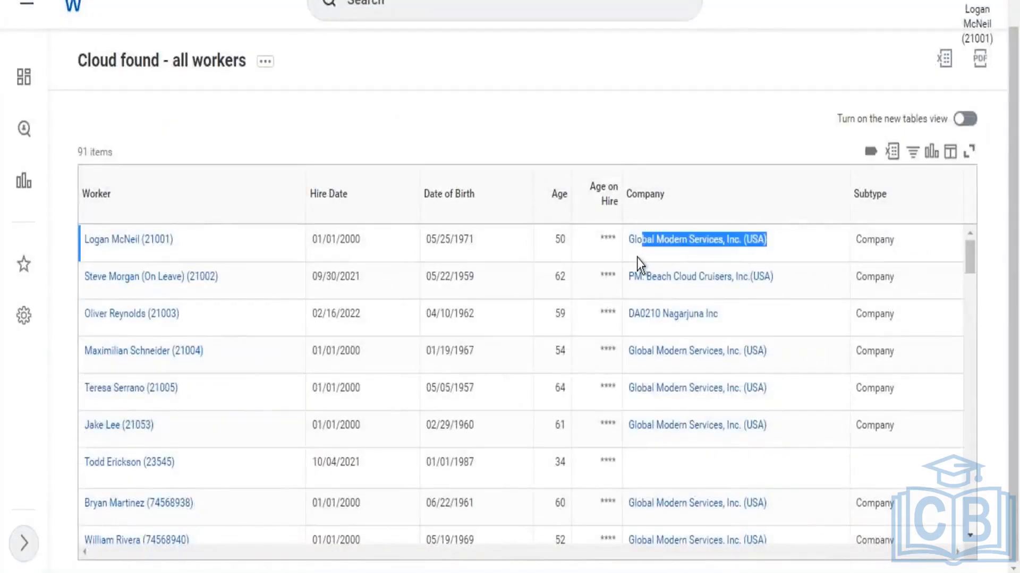
scroll(740, 434, "down", 5)
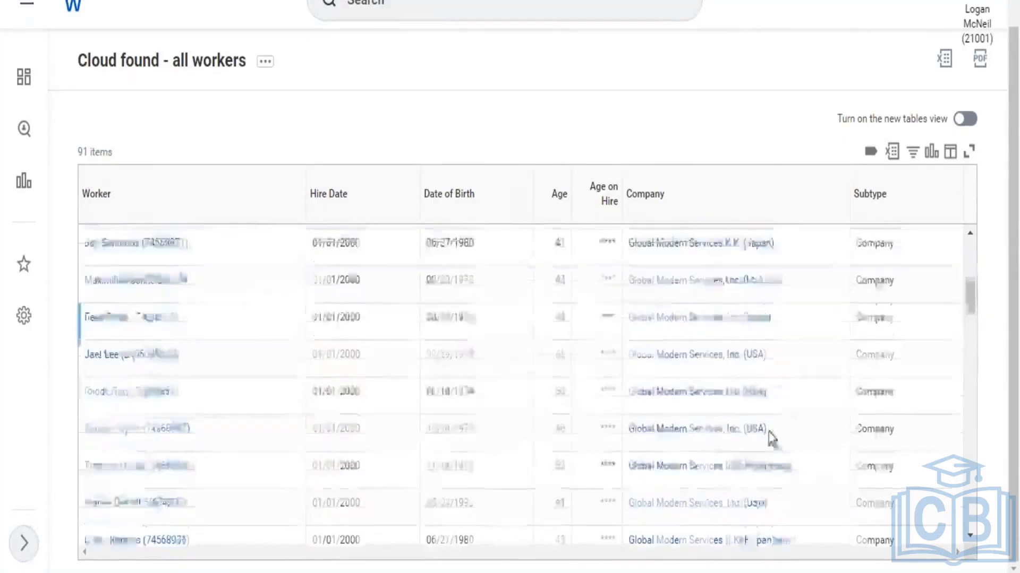
scroll(898, 416, "down", 10)
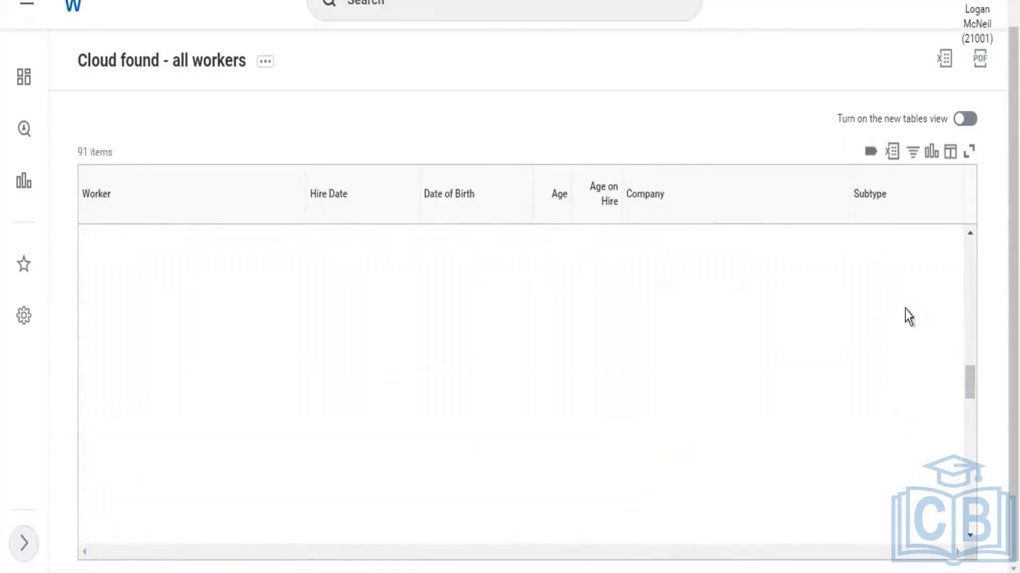
scroll(907, 343, "down", 5)
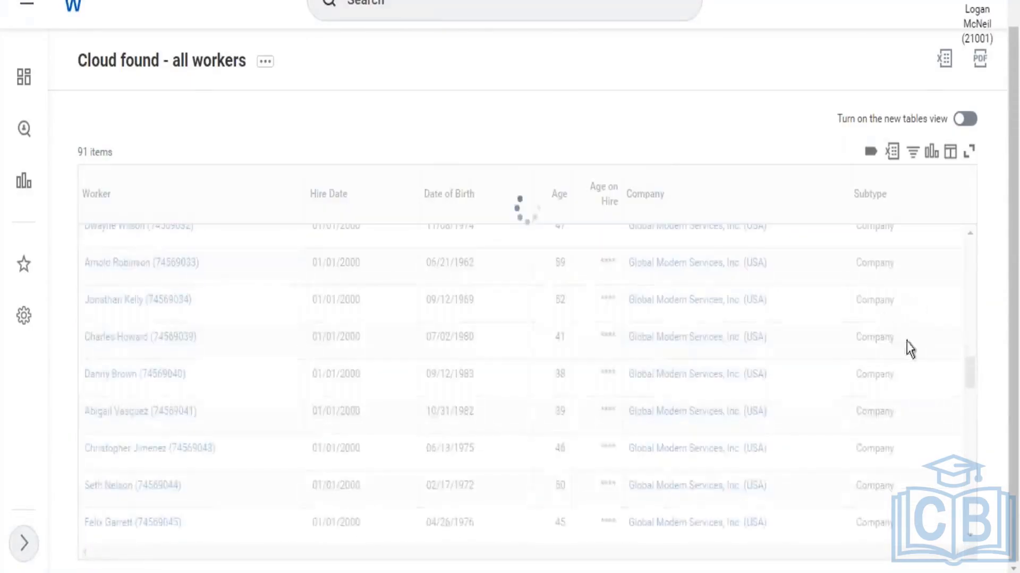
scroll(912, 351, "down", 5)
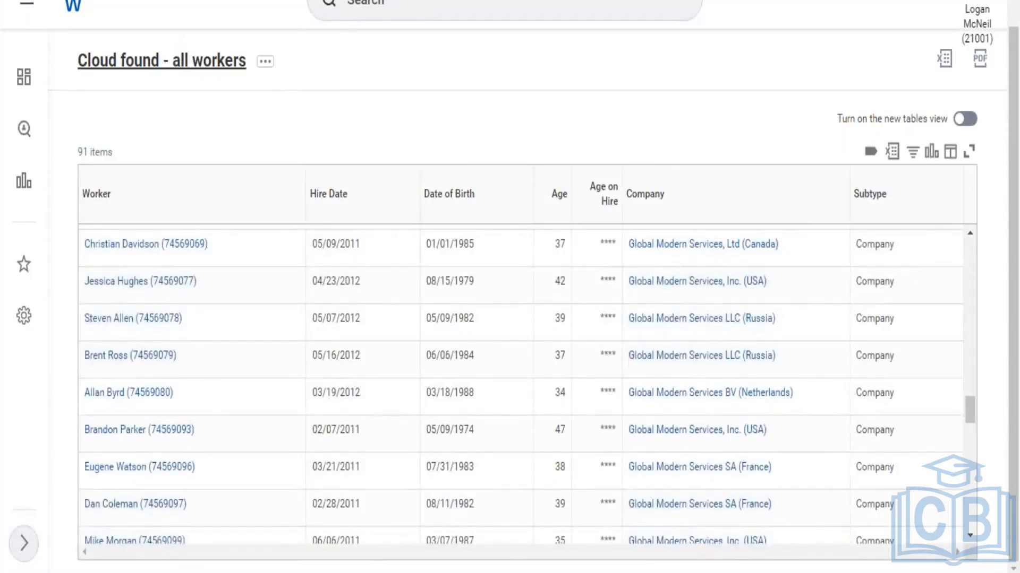
left_click(214, 55)
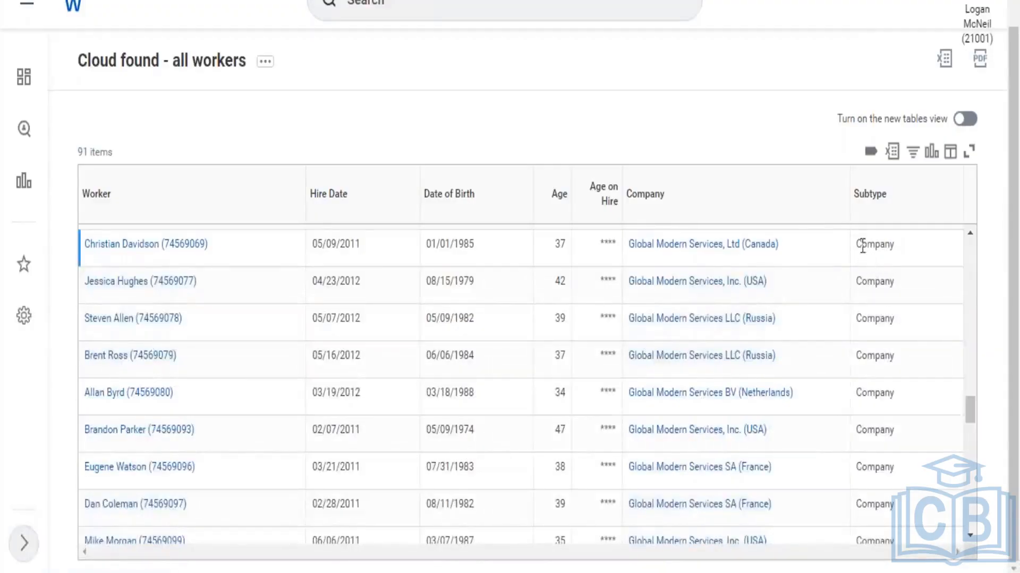
left_click_drag(858, 242, 880, 246)
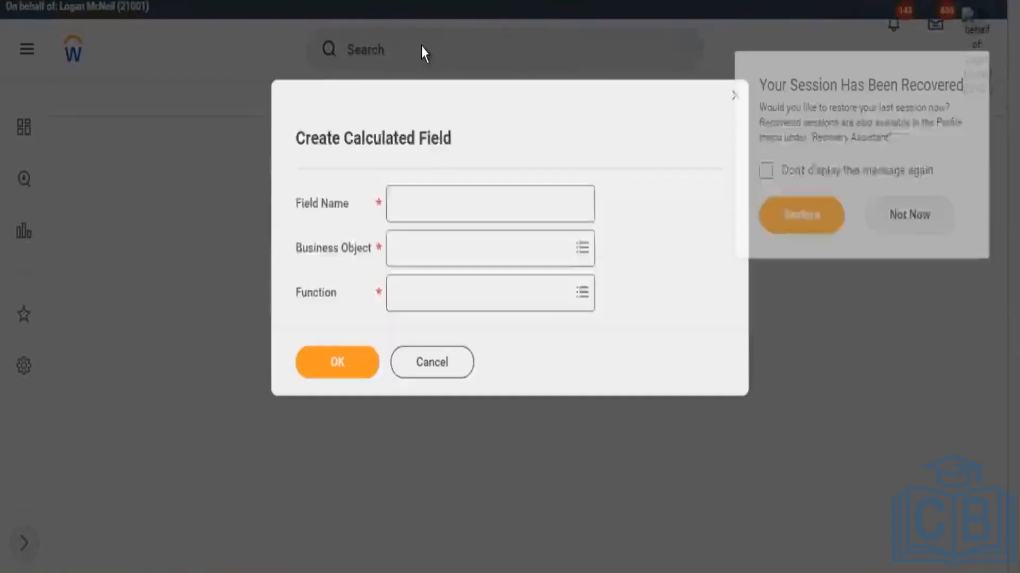
Close the Create Calculated Field dialog and search for bo: worker, leaving the Manage Data Sensitivity task.
left_click(710, 118)
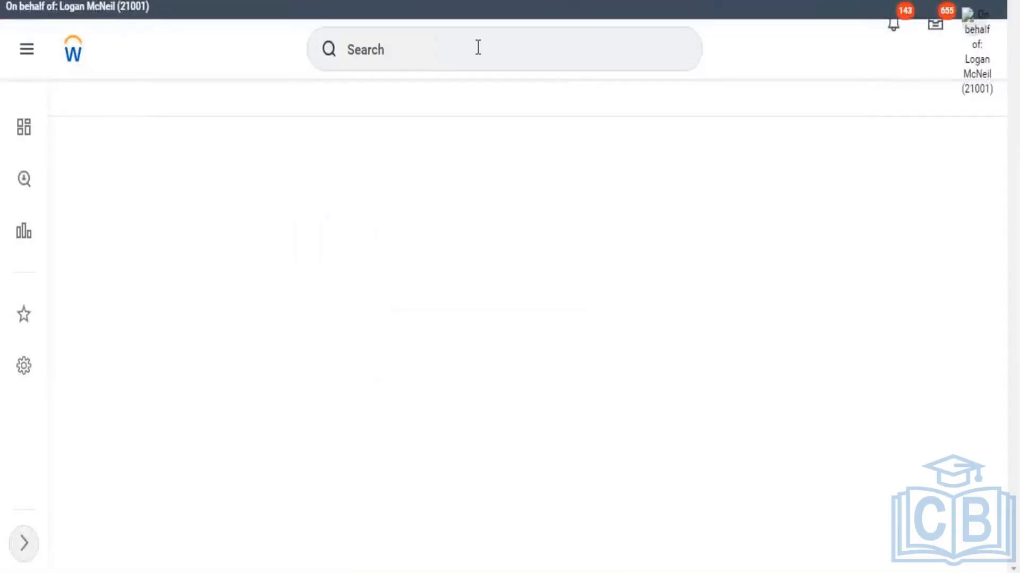
left_click(477, 47)
type("bp")
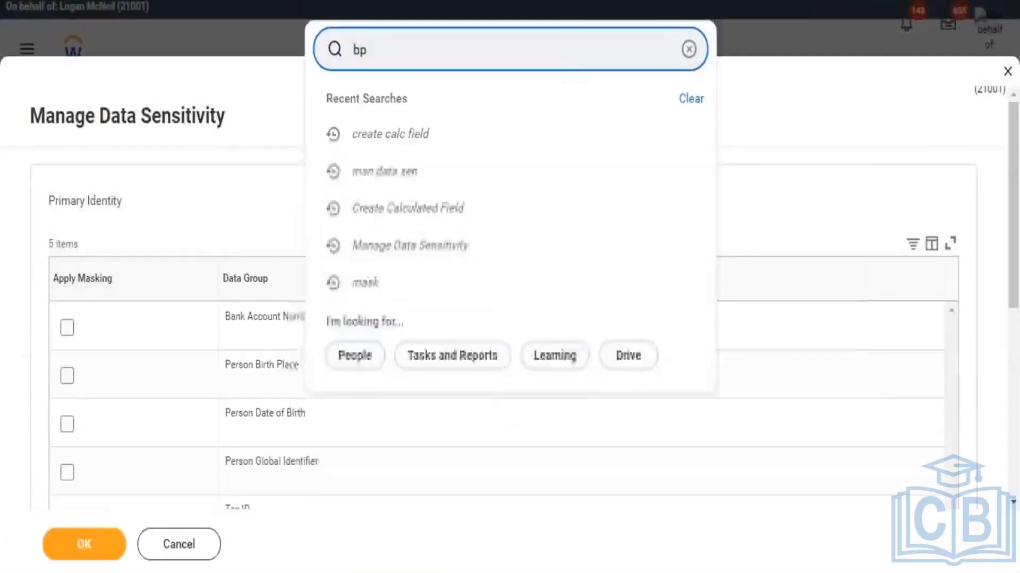
type("o")
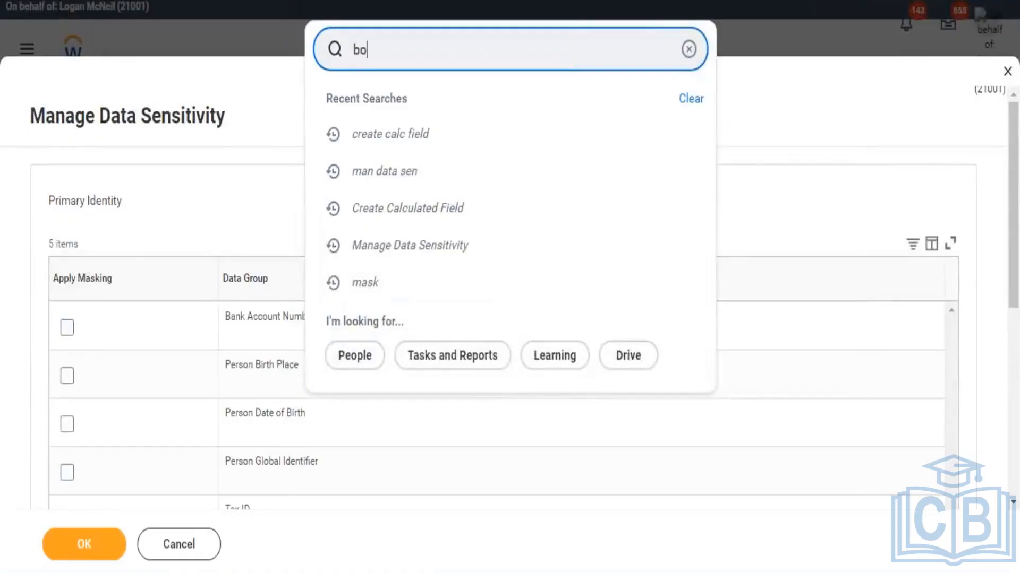
type(": worker")
key("Return")
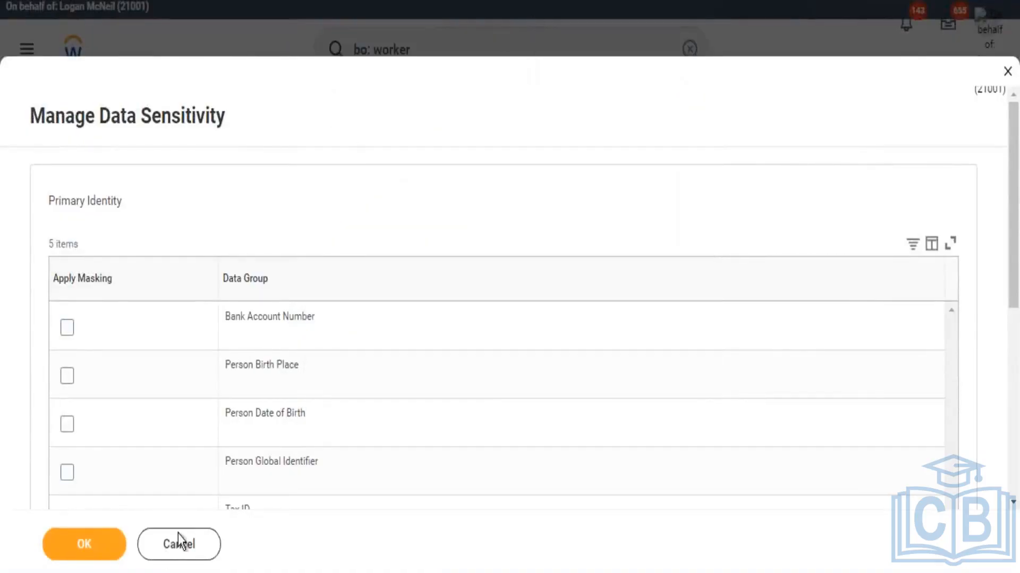
left_click(202, 542)
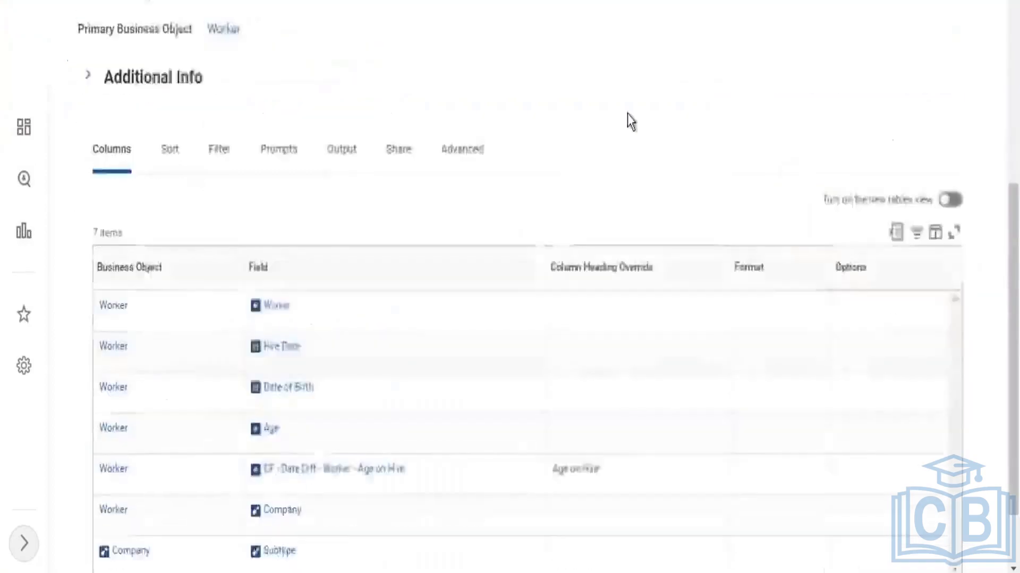
Open the details of the Company report field in the column list and examine its business object and related business object.
scroll(626, 114, "down", 2)
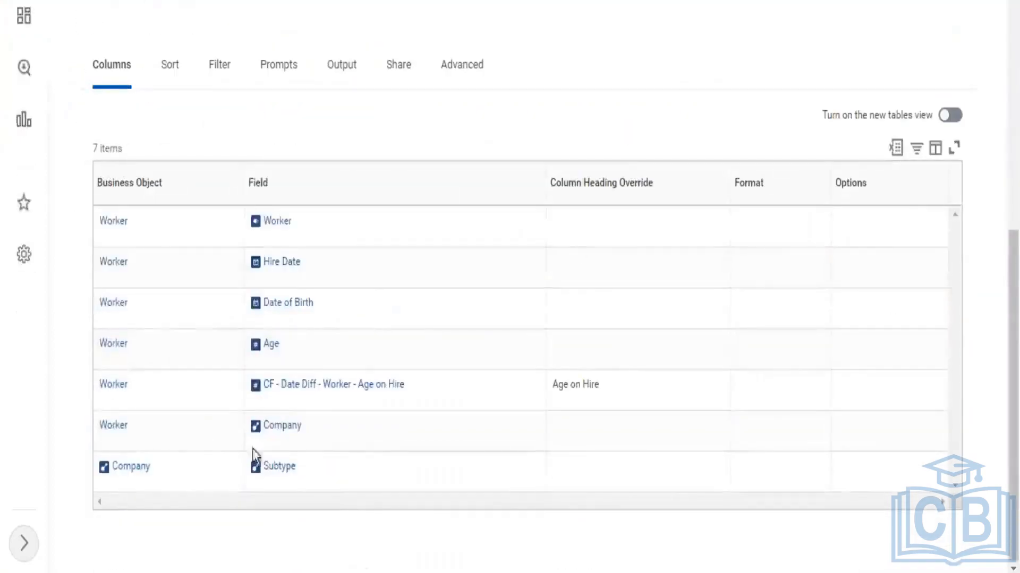
left_click(181, 436)
left_click(312, 426)
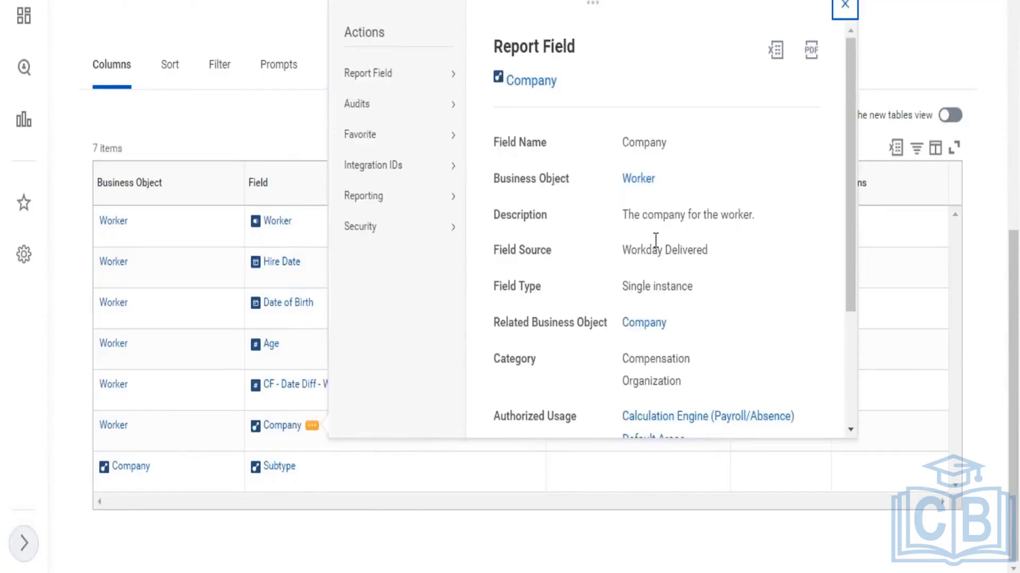
left_click_drag(612, 183, 677, 194)
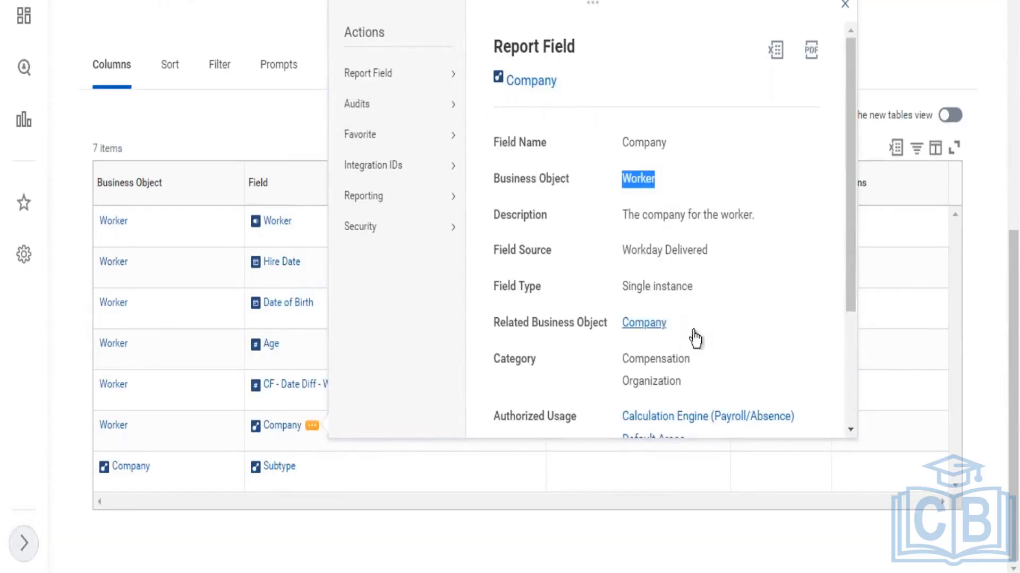
Open the details of the Subtype report field in the column list and examine its business object and related business object.
left_click_drag(694, 338, 622, 328)
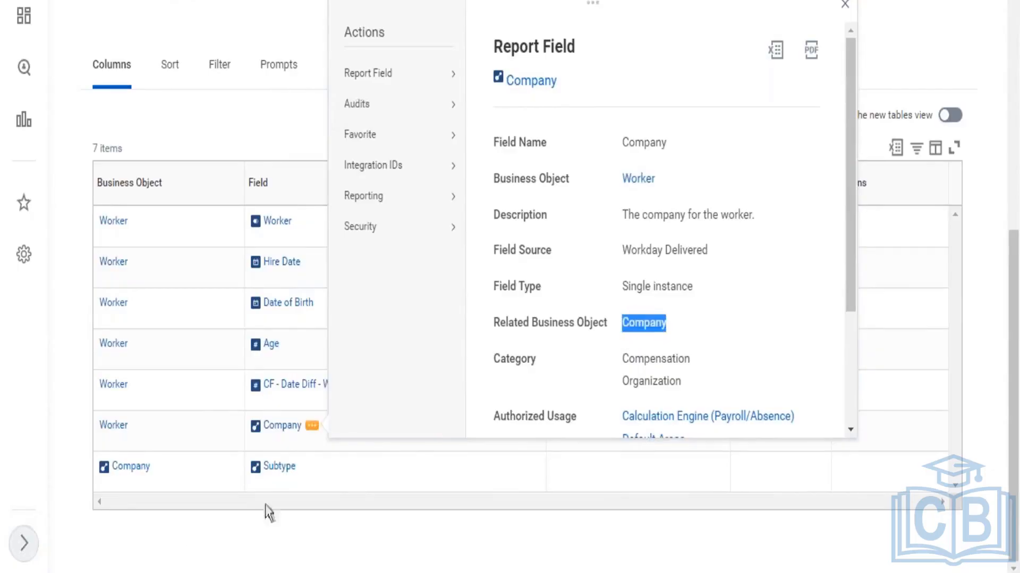
left_click(298, 473)
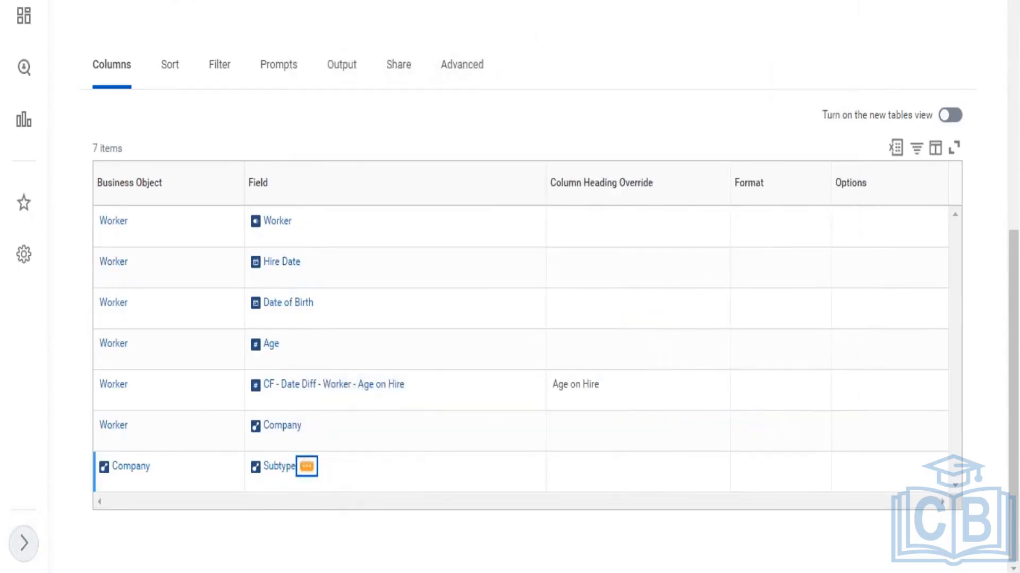
left_click(306, 467)
mouse_move(354, 463)
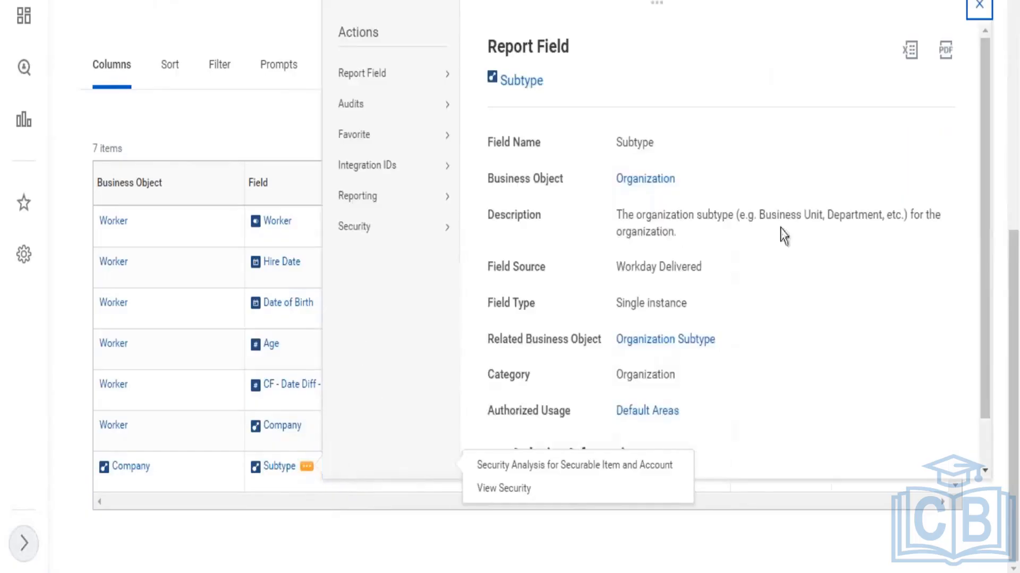
left_click_drag(608, 183, 678, 182)
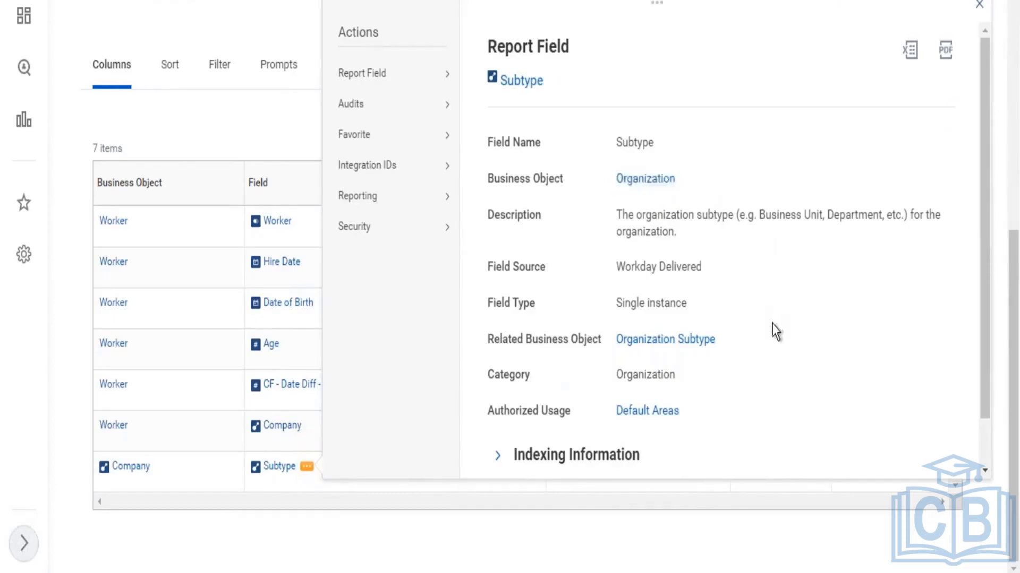
left_click_drag(715, 339, 613, 185)
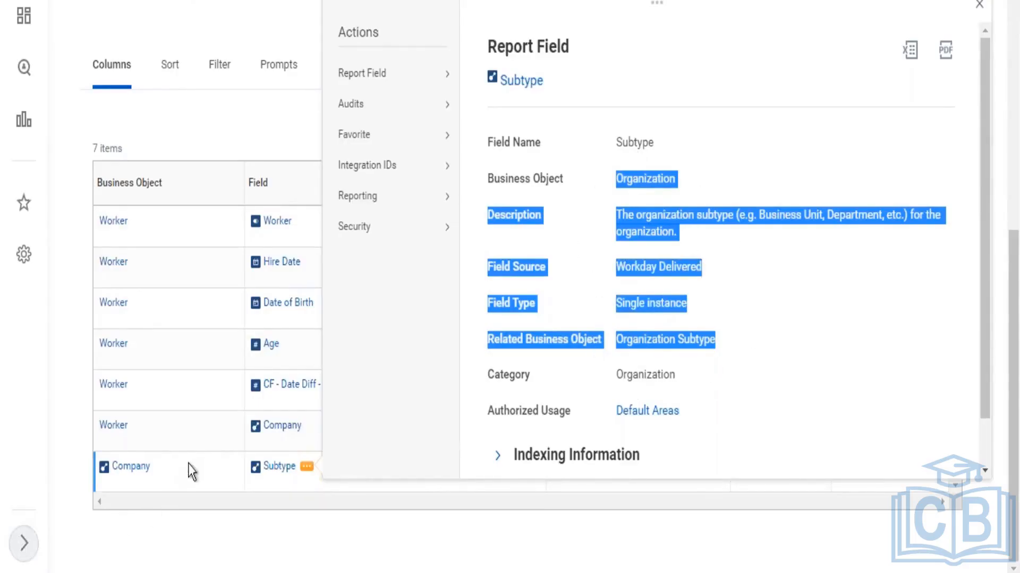
left_click_drag(162, 469, 99, 471)
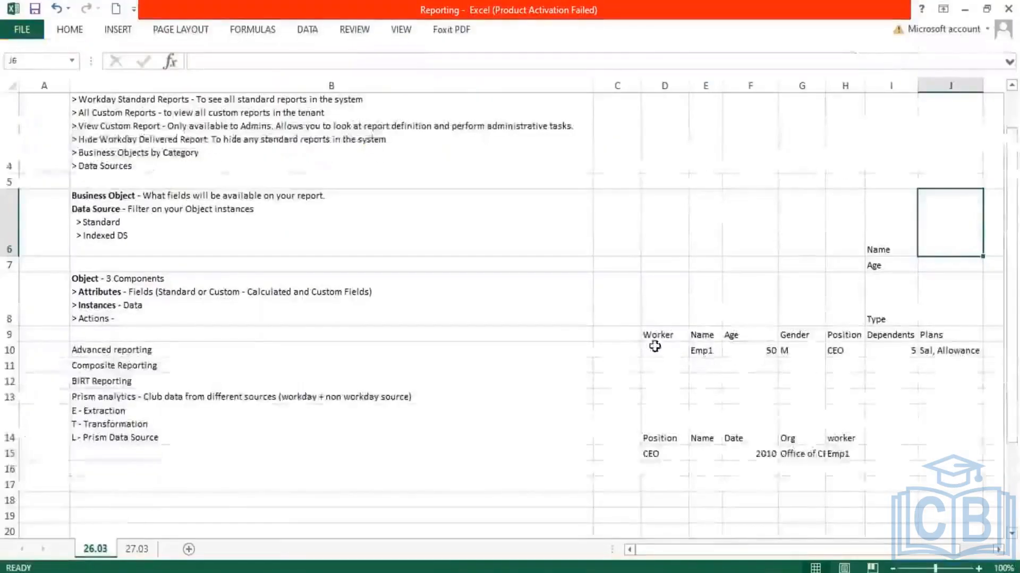
Switch to the Reporting workbook in Excel and review the Worker, Dependents and Position field notes on the 26.03 sheet.
left_click(659, 336)
left_click(892, 334)
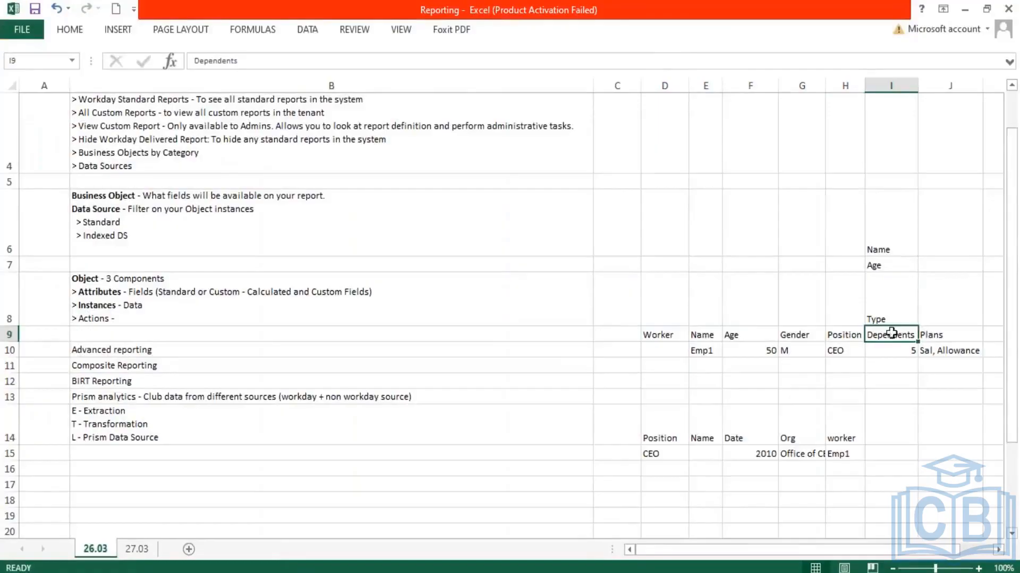
left_click_drag(886, 235, 889, 307)
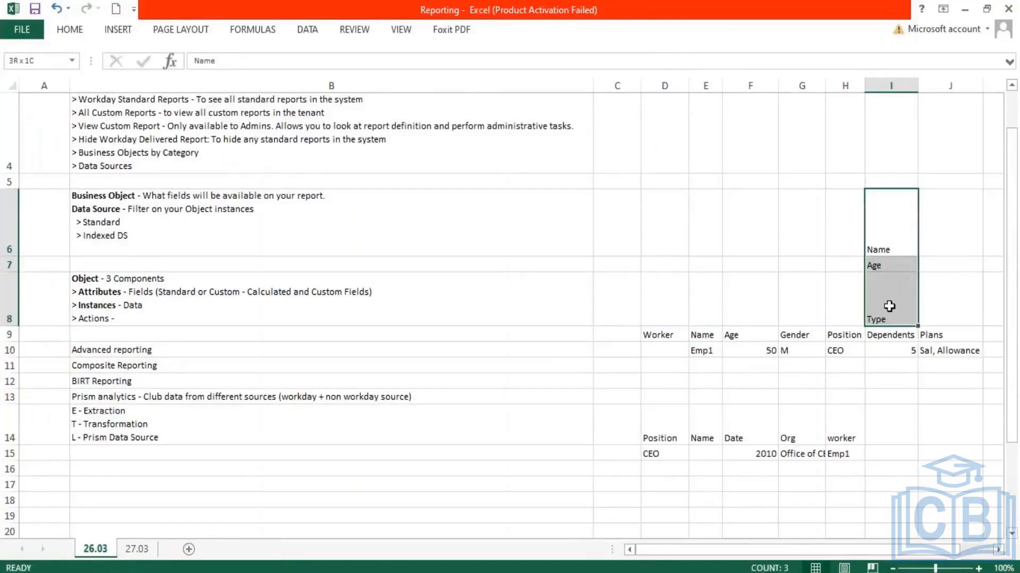
scroll(893, 308, "down", 4)
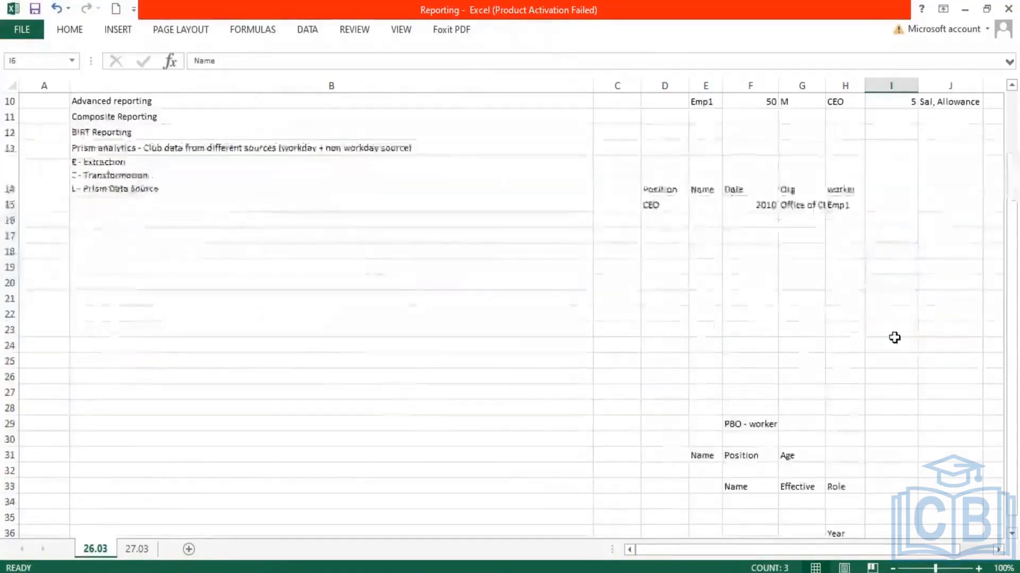
left_click_drag(707, 333, 796, 336)
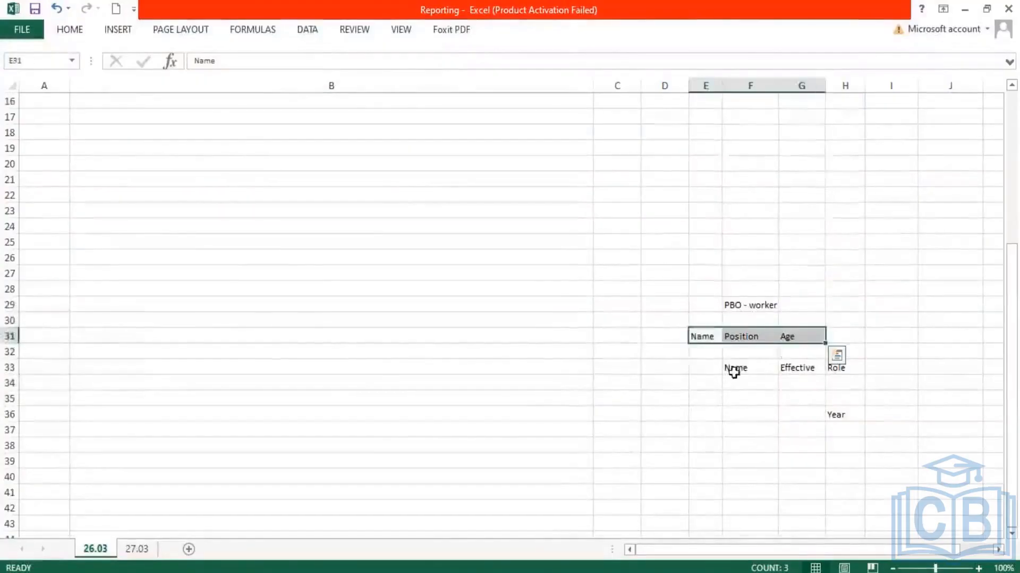
left_click(737, 365)
left_click_drag(736, 366, 844, 366)
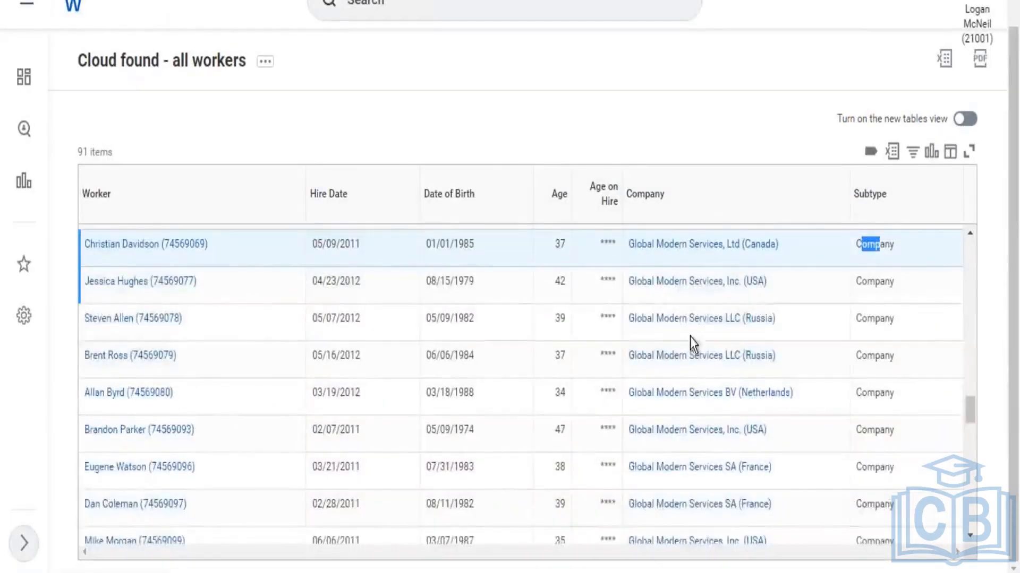
Edit the company KS_Happily Unmarried Inc. from the worker report in Workday, setting its subtype to Talent Pool and saving.
scroll(690, 337, "down", 10)
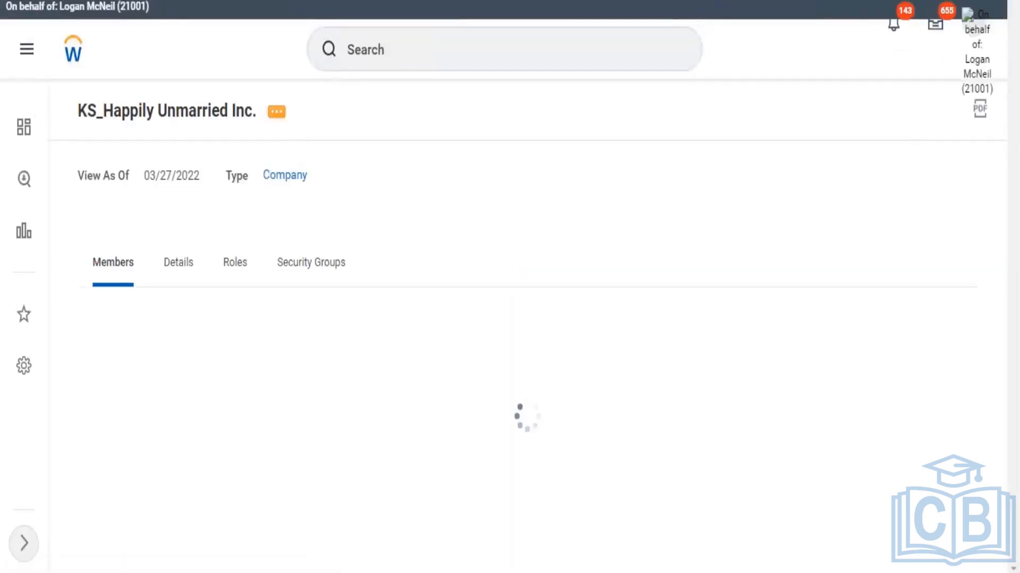
left_click(276, 112)
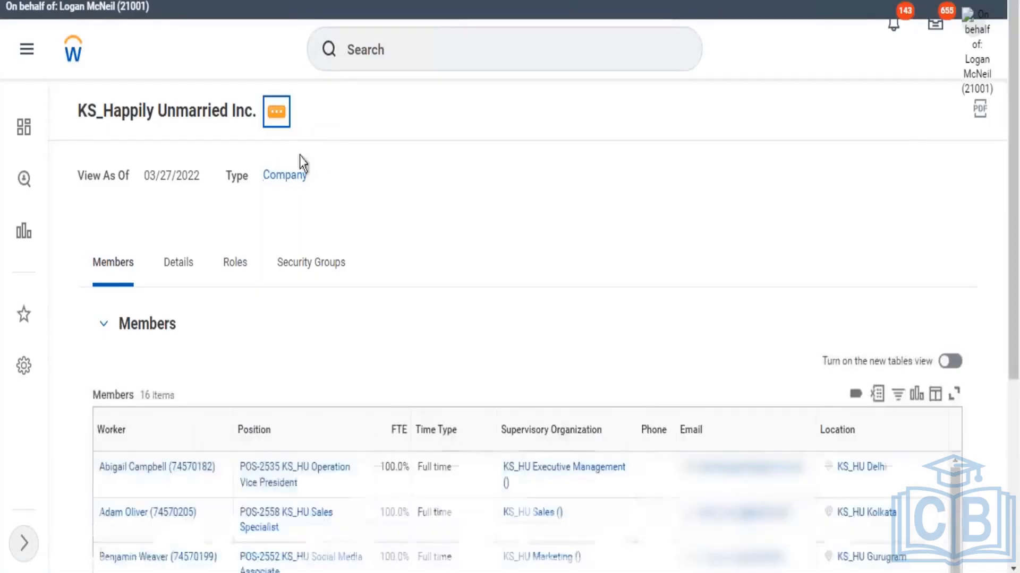
left_click(277, 128)
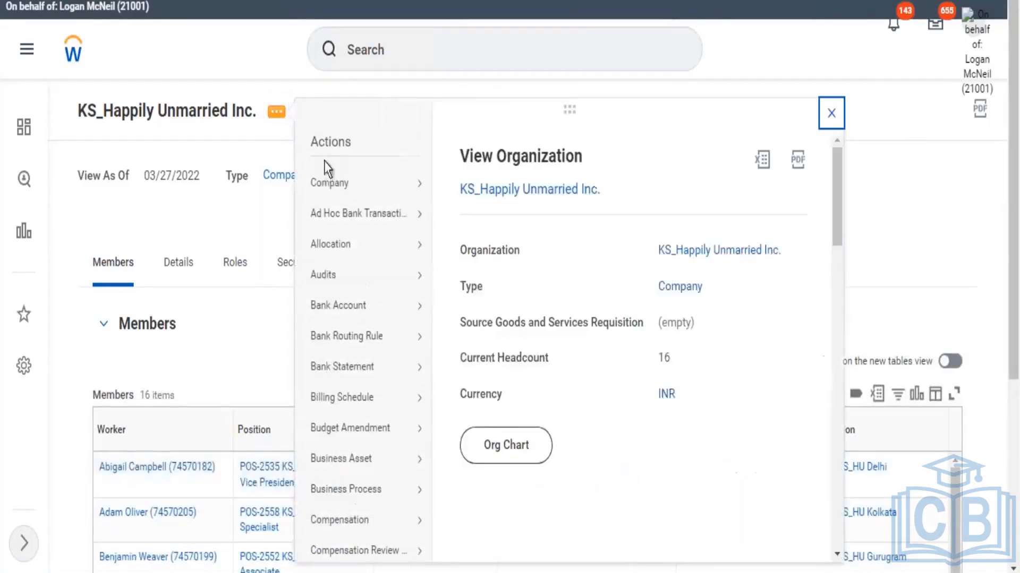
mouse_move(417, 191)
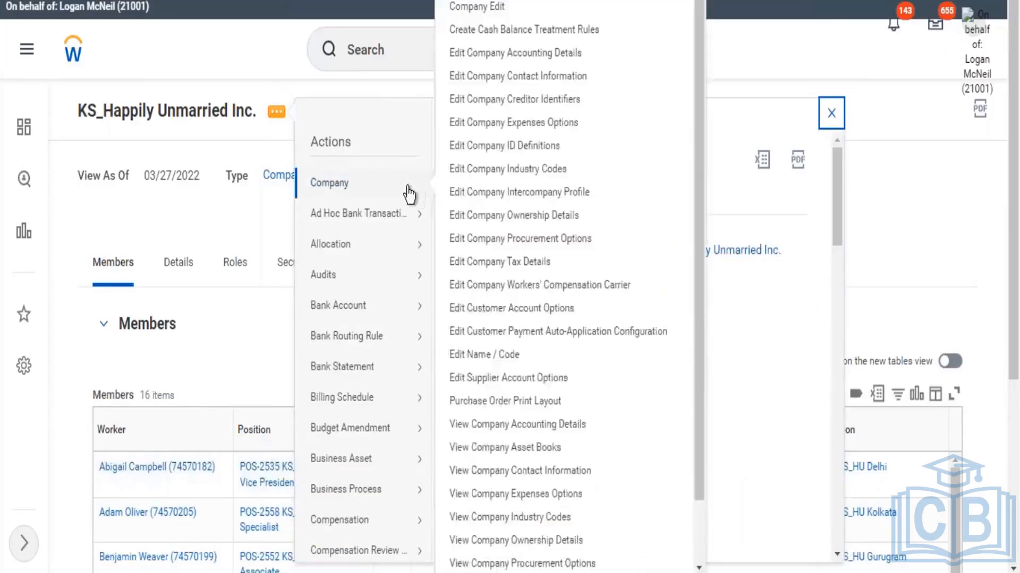
left_click(483, 12)
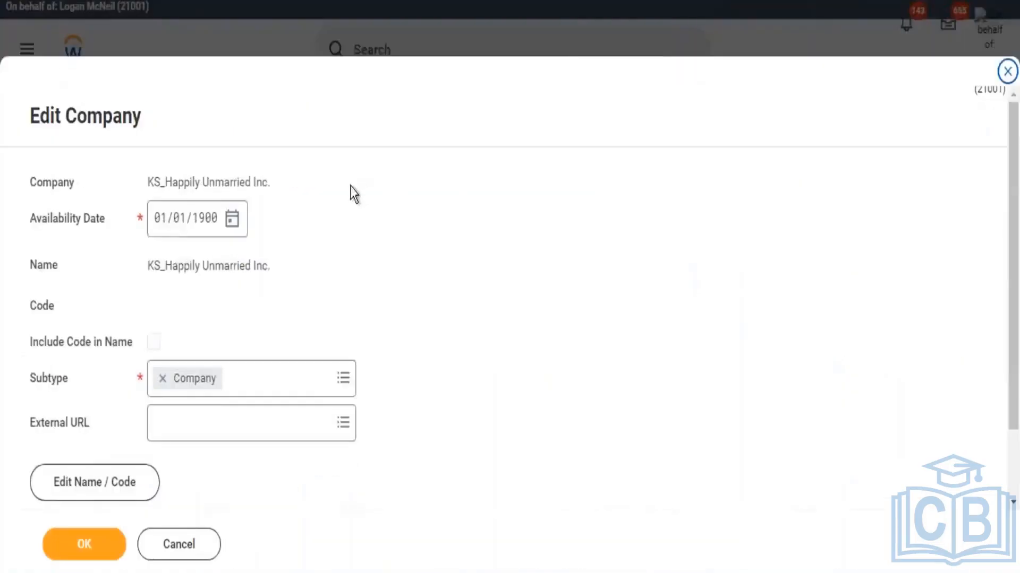
scroll(336, 260, "down", 2)
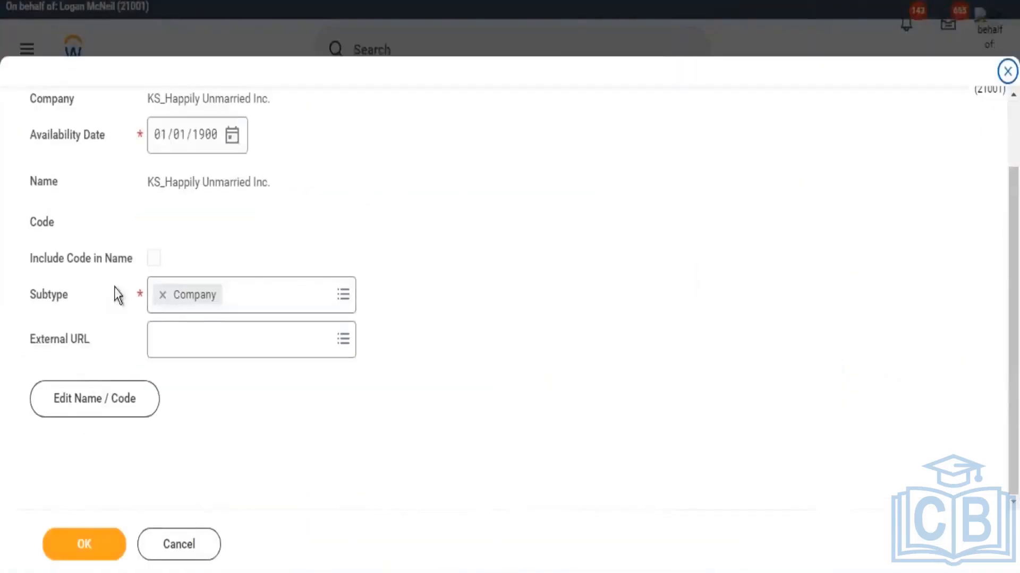
left_click(212, 298)
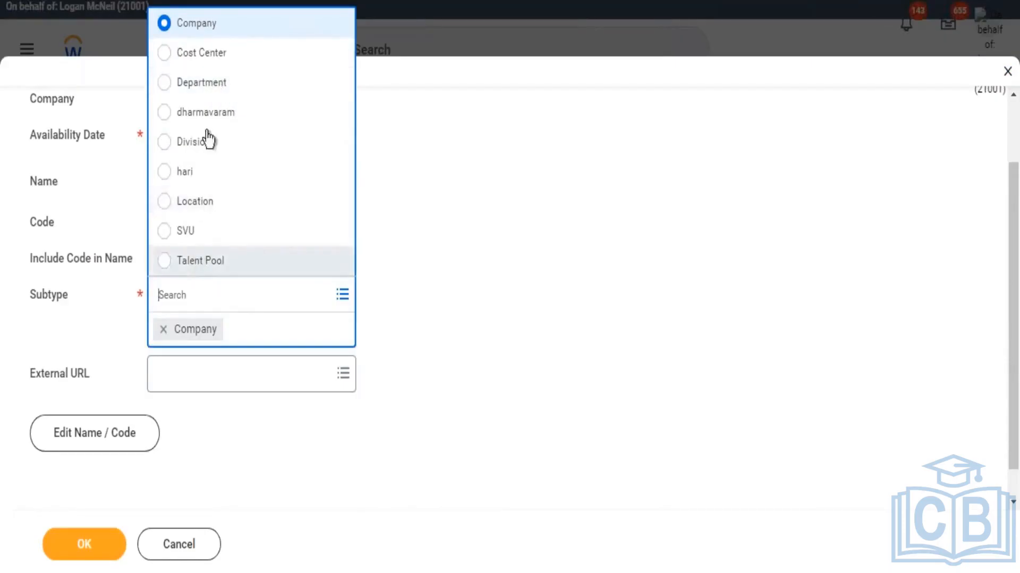
left_click(188, 266)
left_click(91, 408)
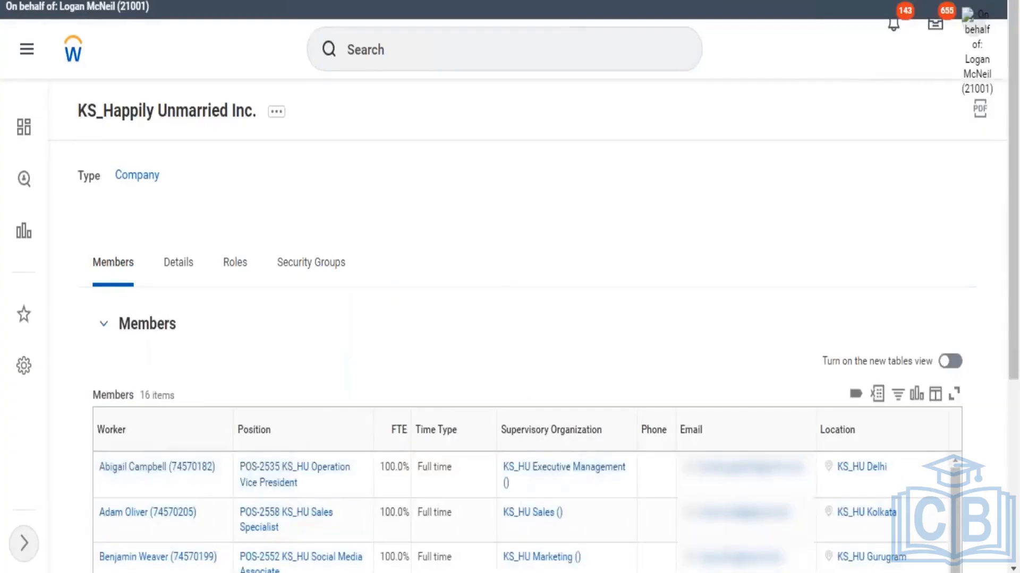
Check the report's row for KS_Happily Unmarried Inc., and examine the type and subtype in the company's details.
key("ctrl+shift+Tab")
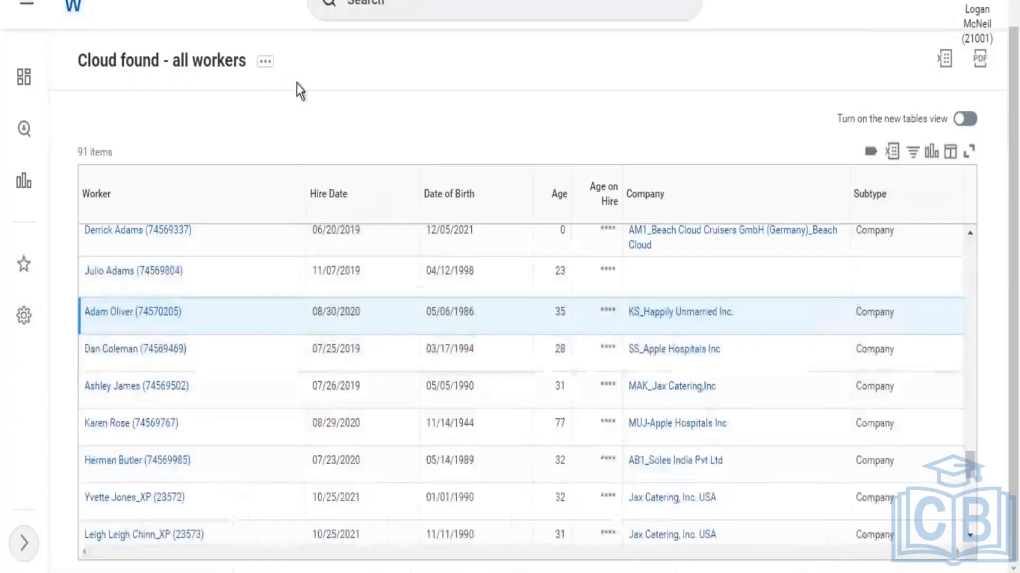
scroll(419, 136, "up", 1)
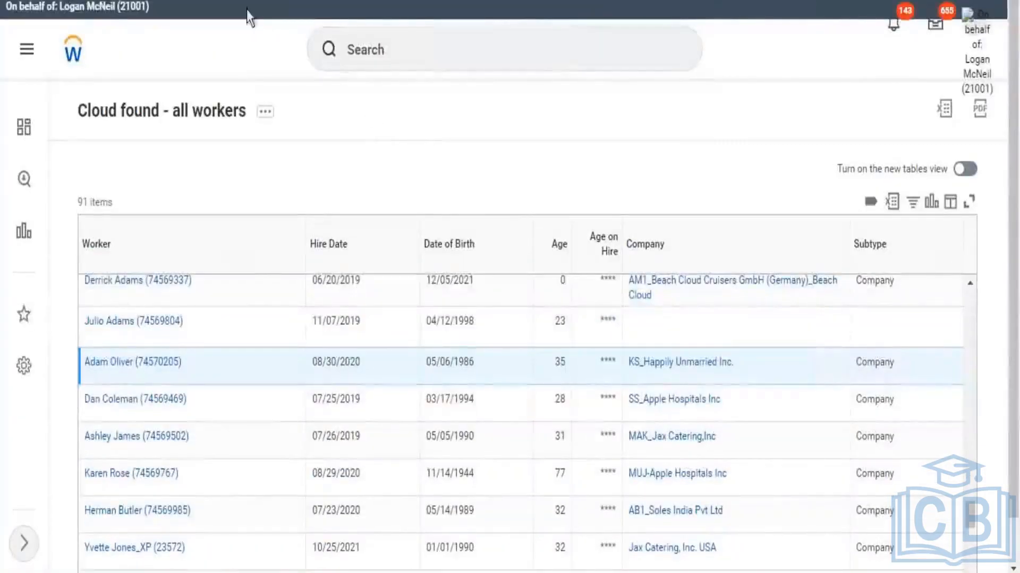
key("ctrl+Tab")
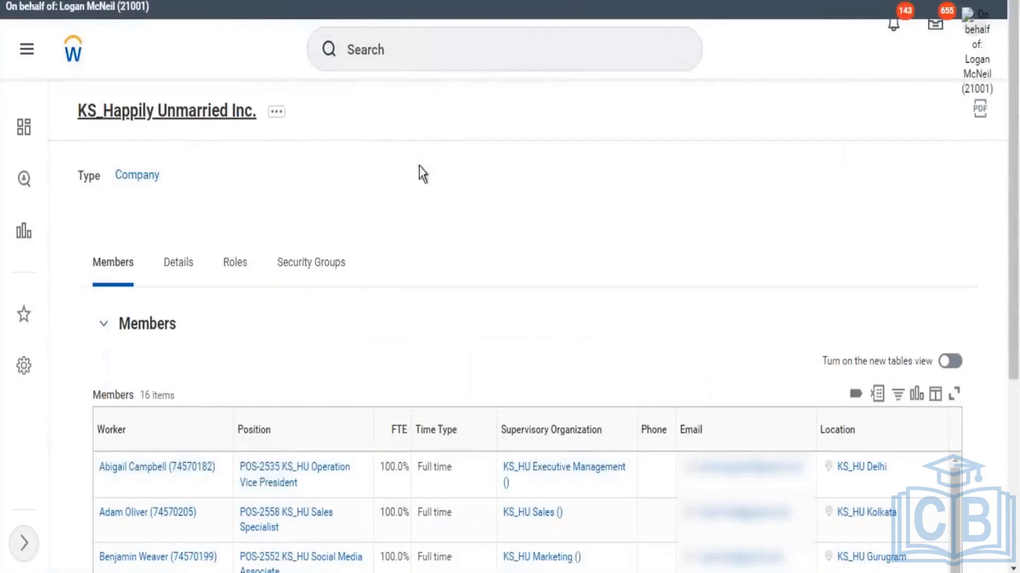
left_click(180, 262)
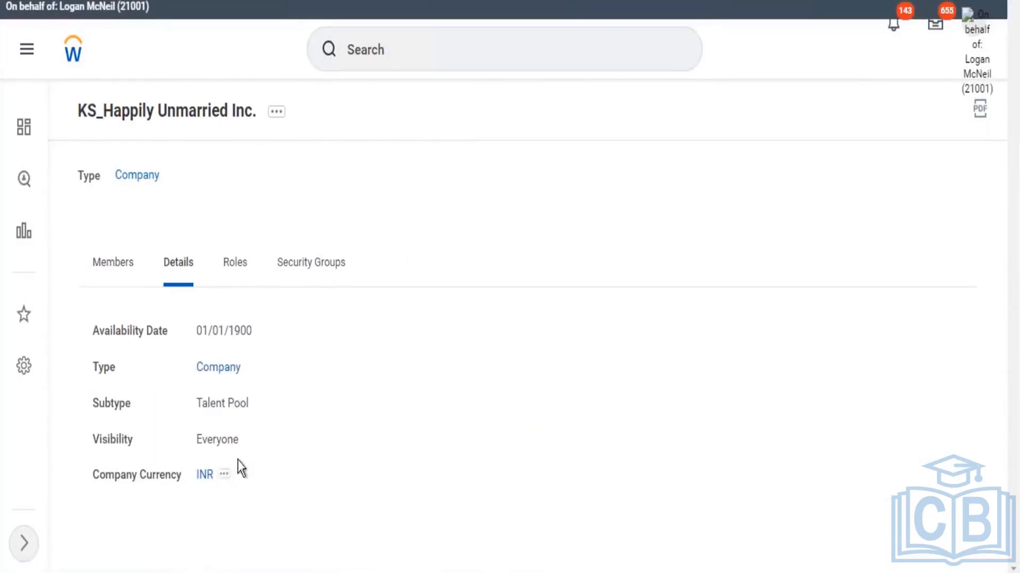
left_click_drag(221, 409, 200, 410)
left_click_drag(198, 404, 250, 403)
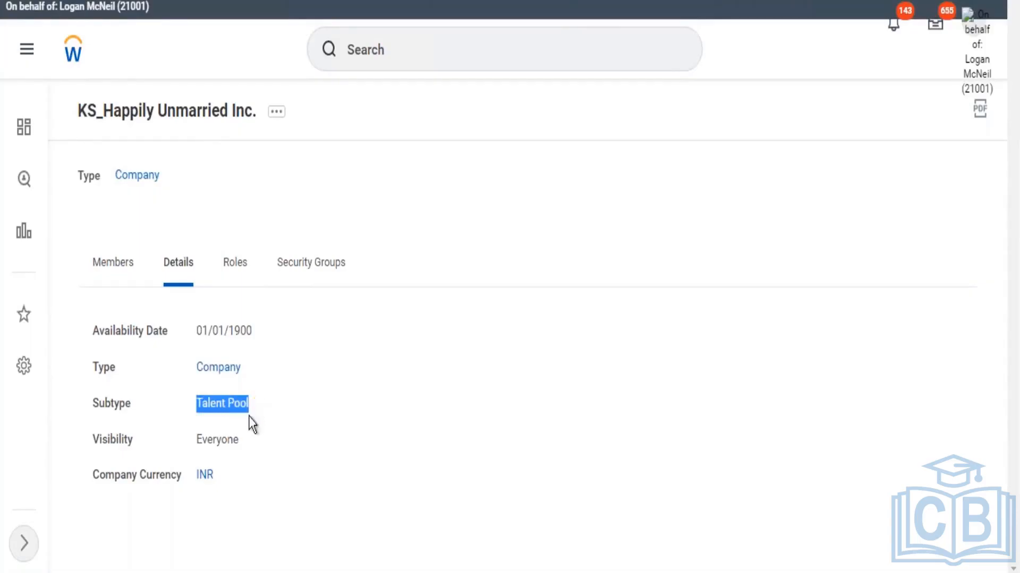
double_click(134, 177)
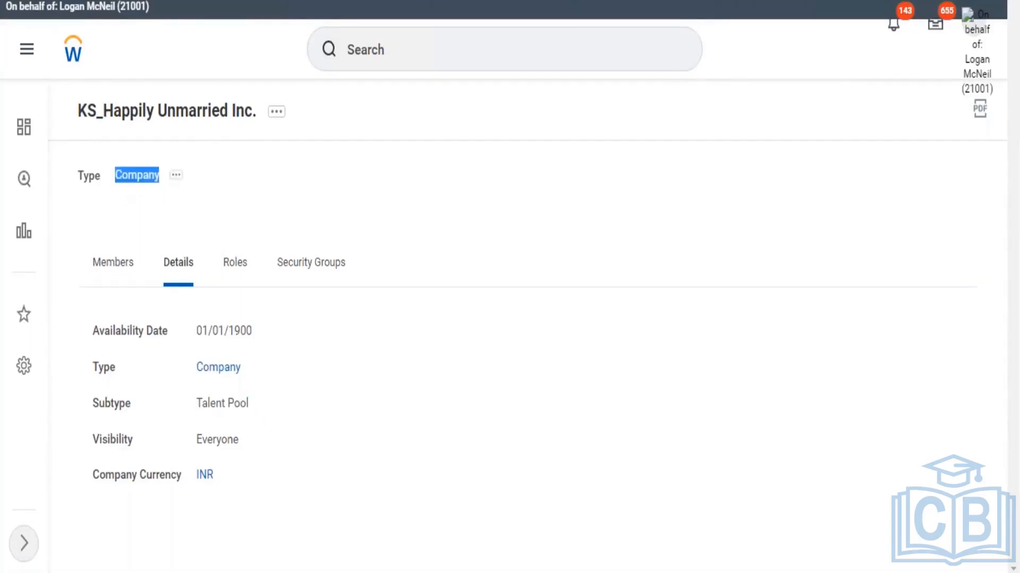
Return to the Worker business object, passing the report output and definition, and display its related business objects.
key("ctrl+shift+Tab")
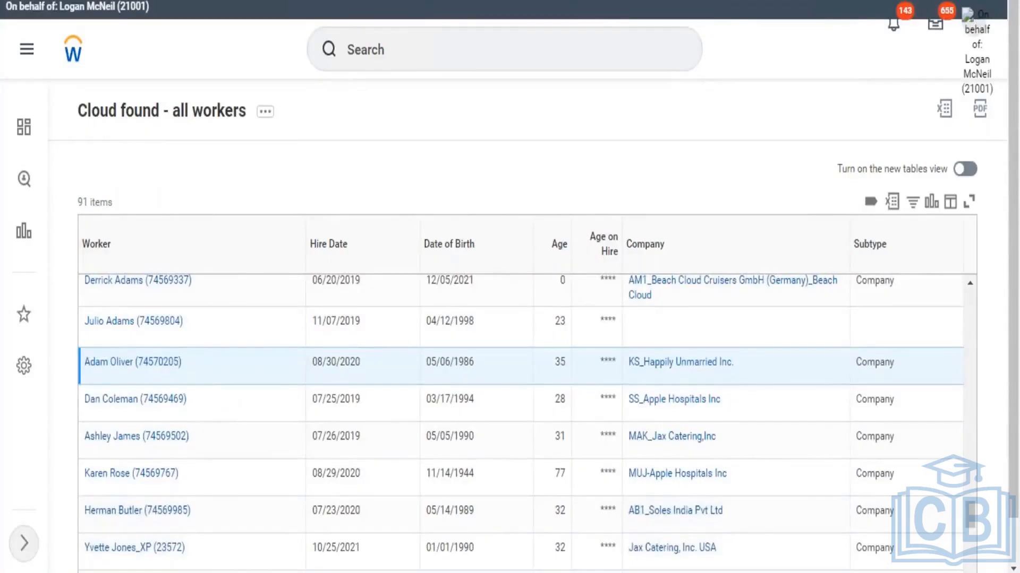
left_click(45, 0)
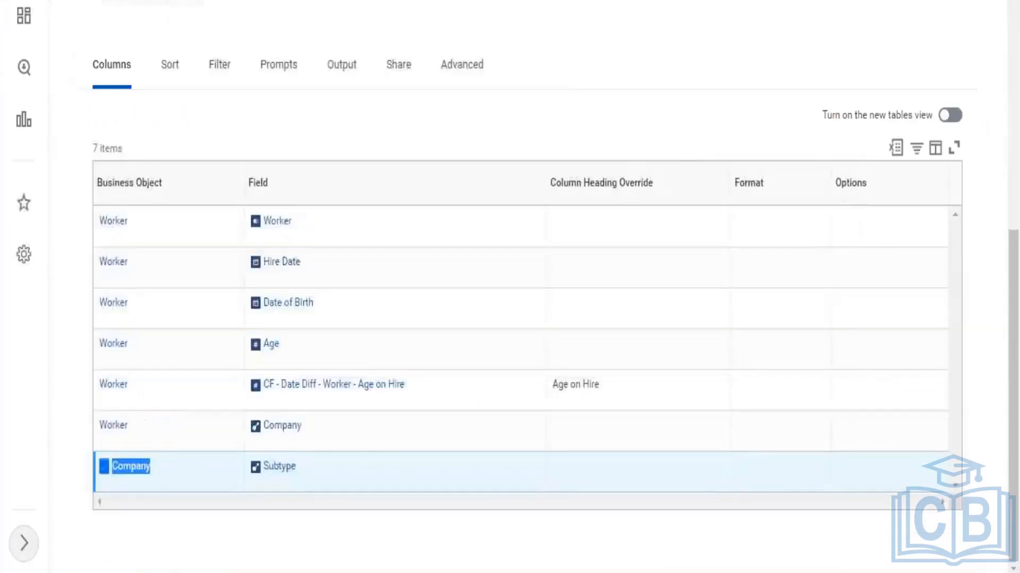
scroll(353, 125, "up", 3)
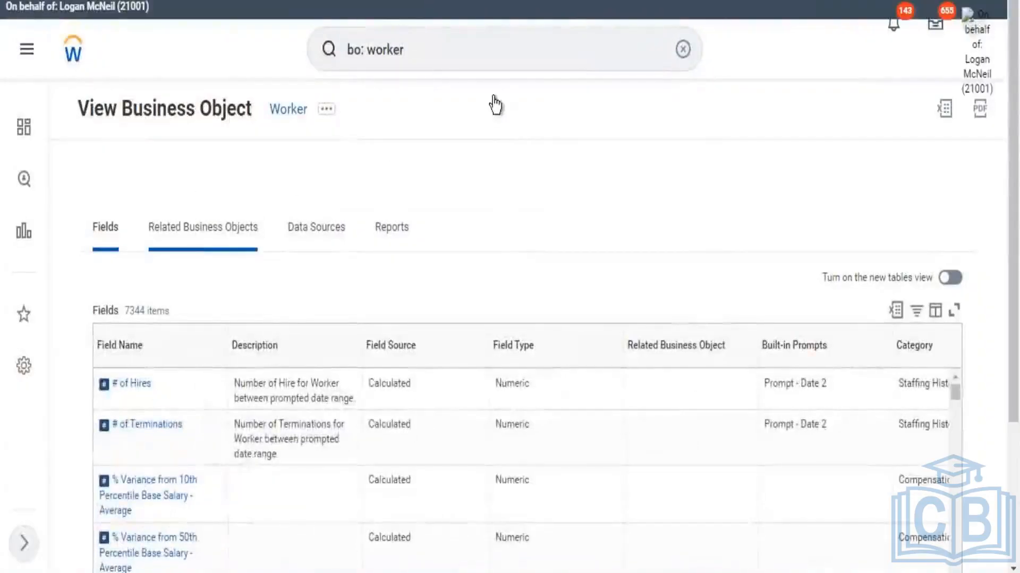
scroll(496, 104, "down", 2)
left_click(202, 134)
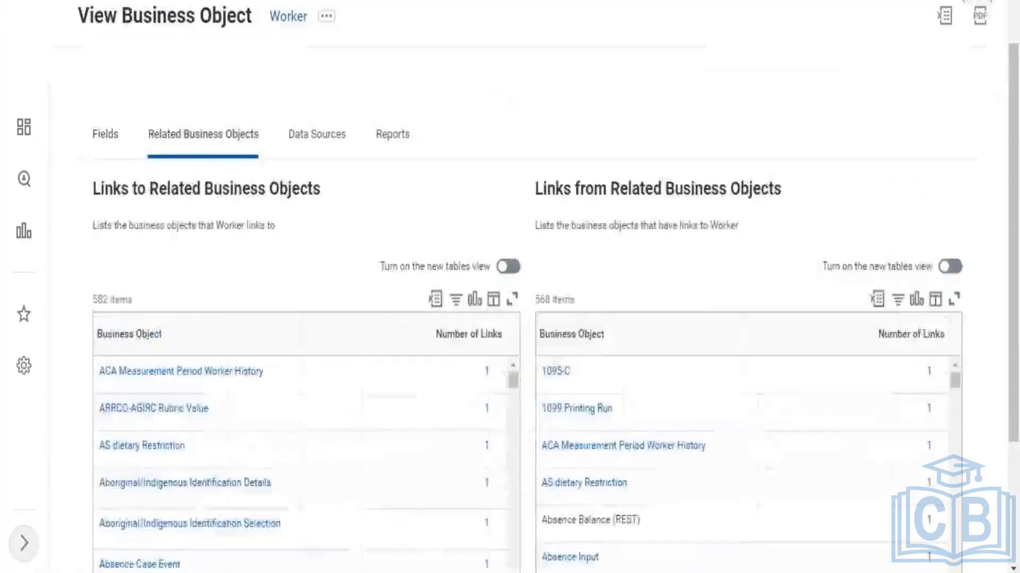
scroll(207, 366, "down", 2)
Filter the business objects that Worker links to so that only Company is listed.
left_click(237, 254)
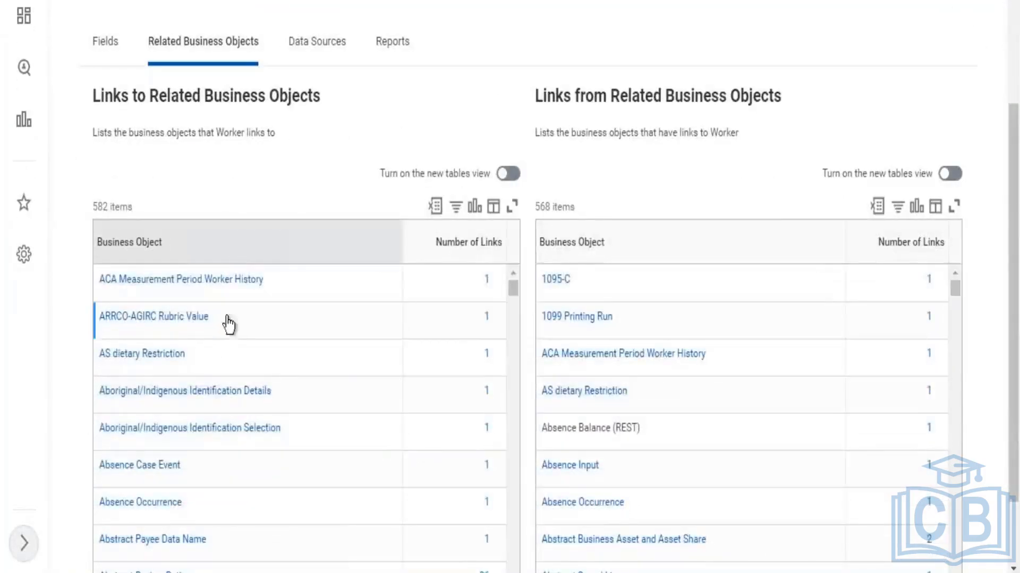
left_click(148, 478)
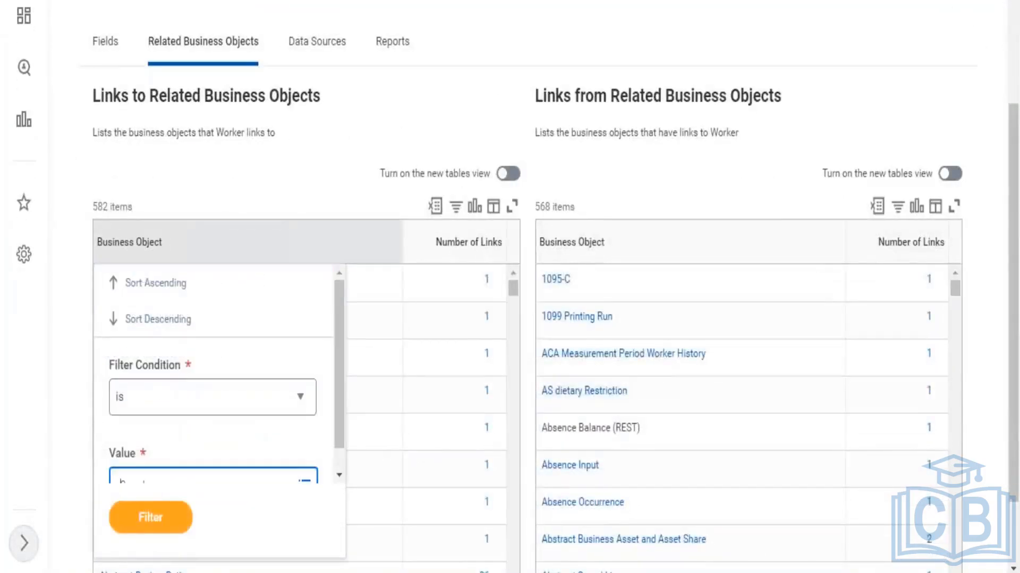
type("compa")
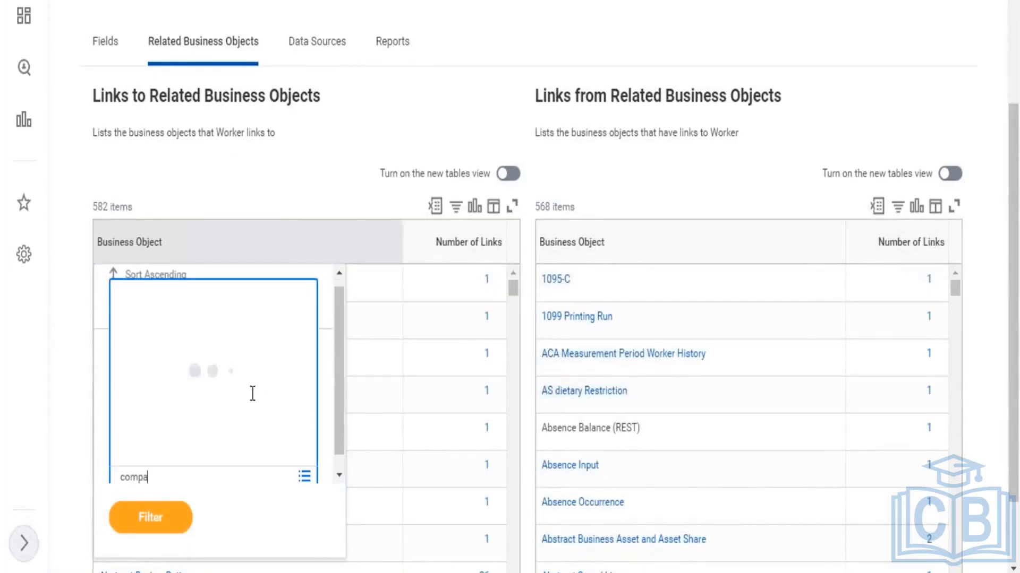
type("ny")
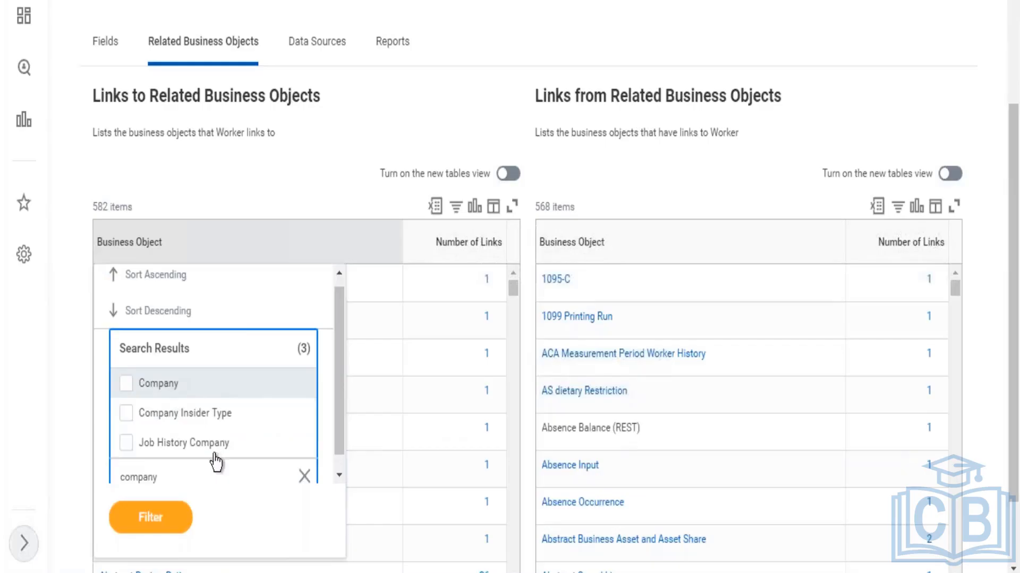
key("Return")
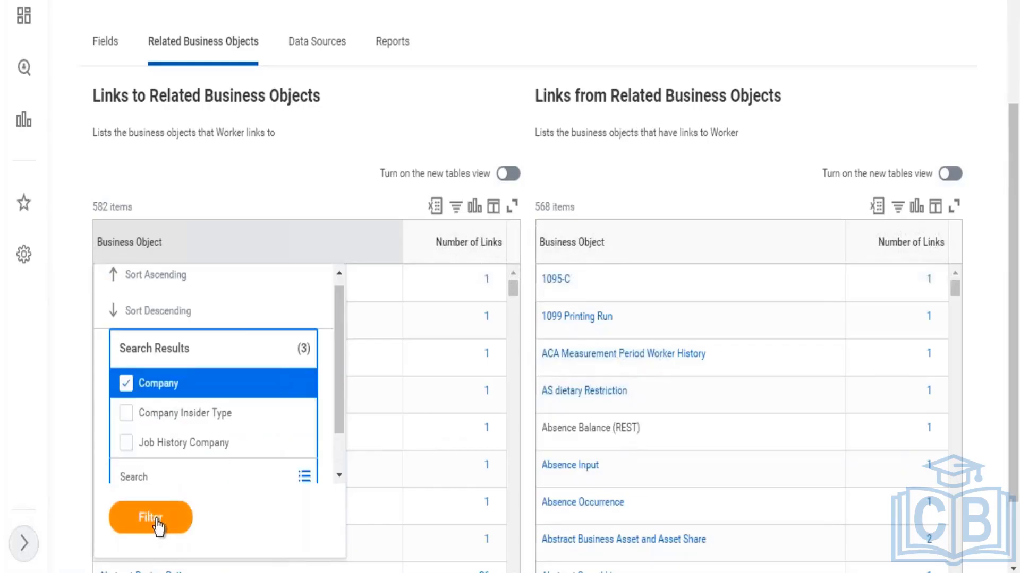
left_click(157, 521)
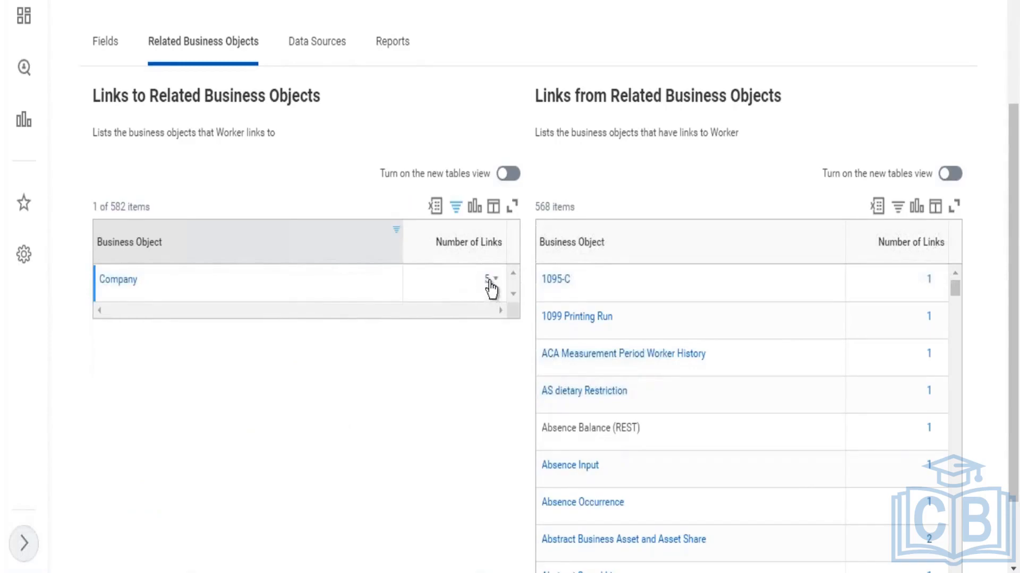
Open the Worker fields linking to Company, and examine the Company business object and its Subtype field in the report definition's last column row.
left_click(487, 280)
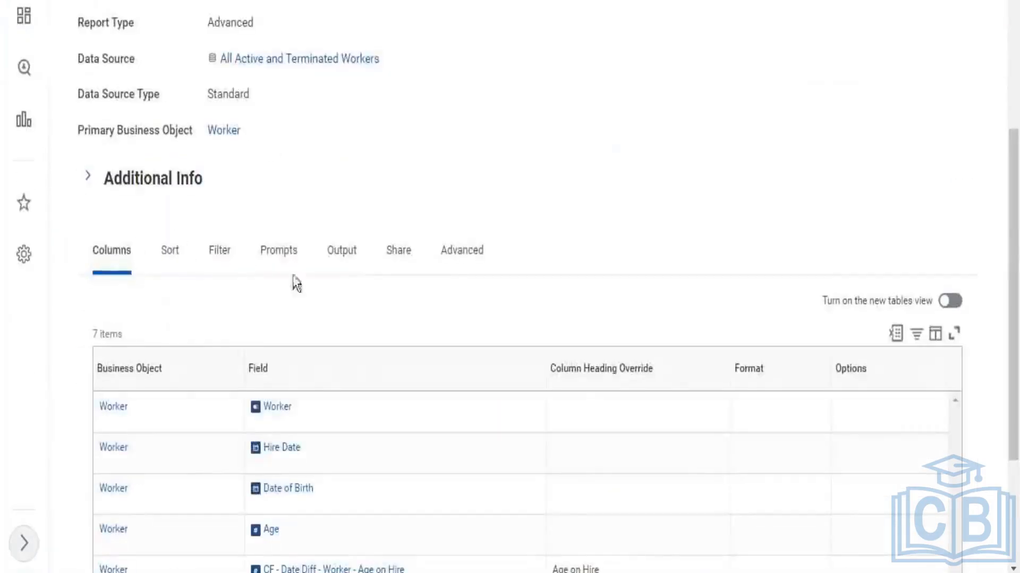
scroll(292, 285, "down", 4)
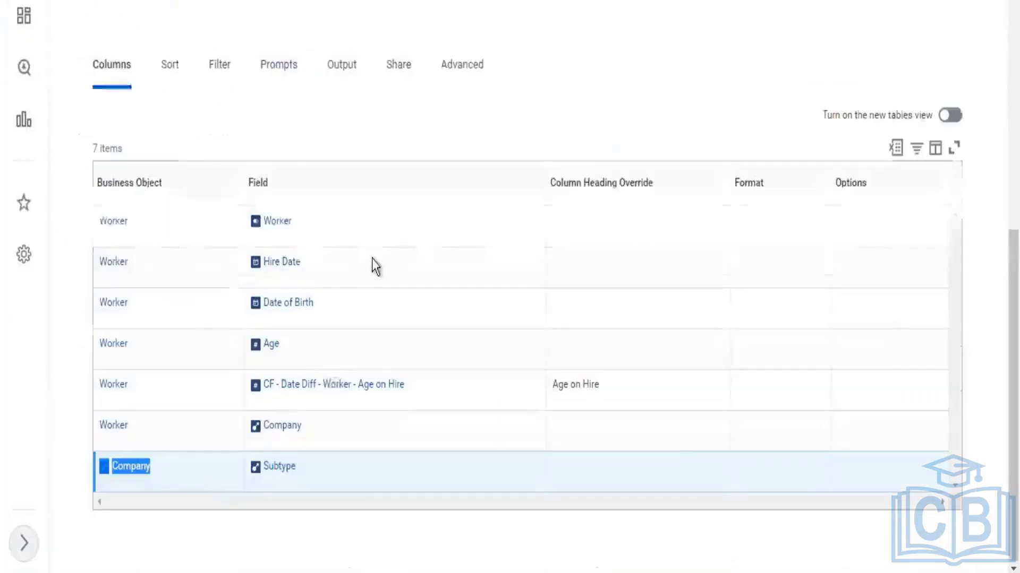
left_click(174, 475)
left_click_drag(160, 468, 111, 480)
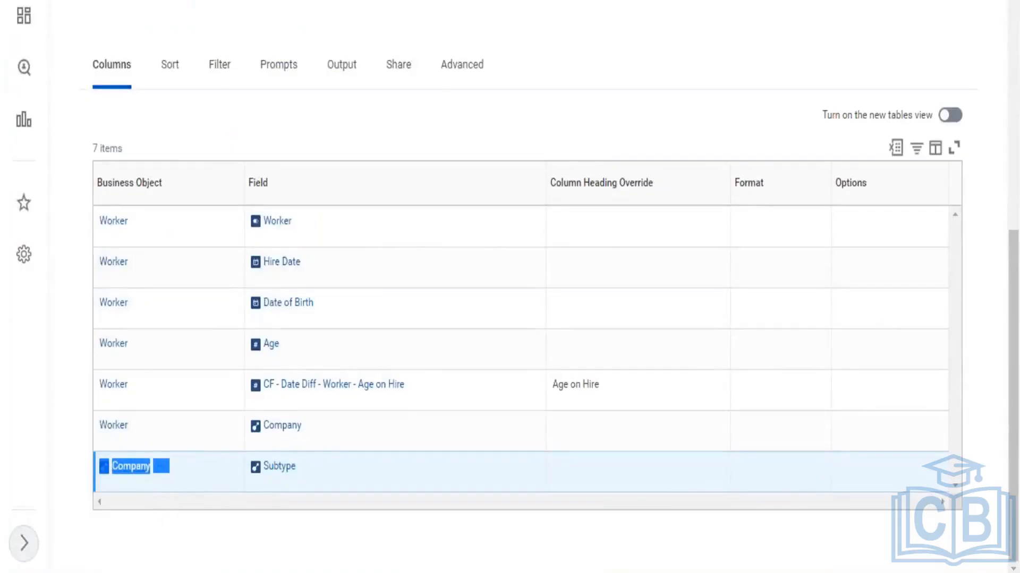
left_click(150, 465)
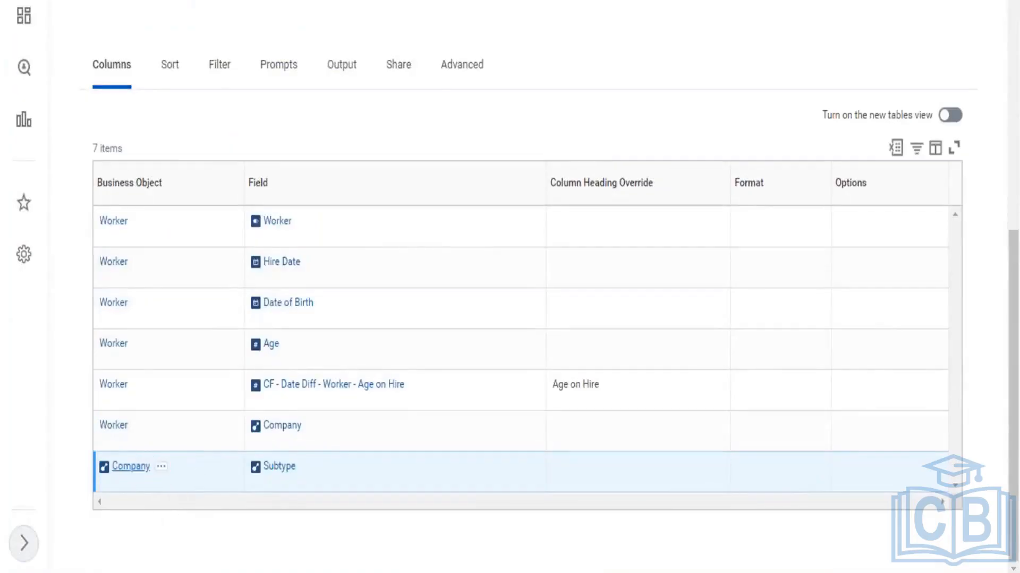
left_click(130, 466)
left_click_drag(257, 470, 255, 469)
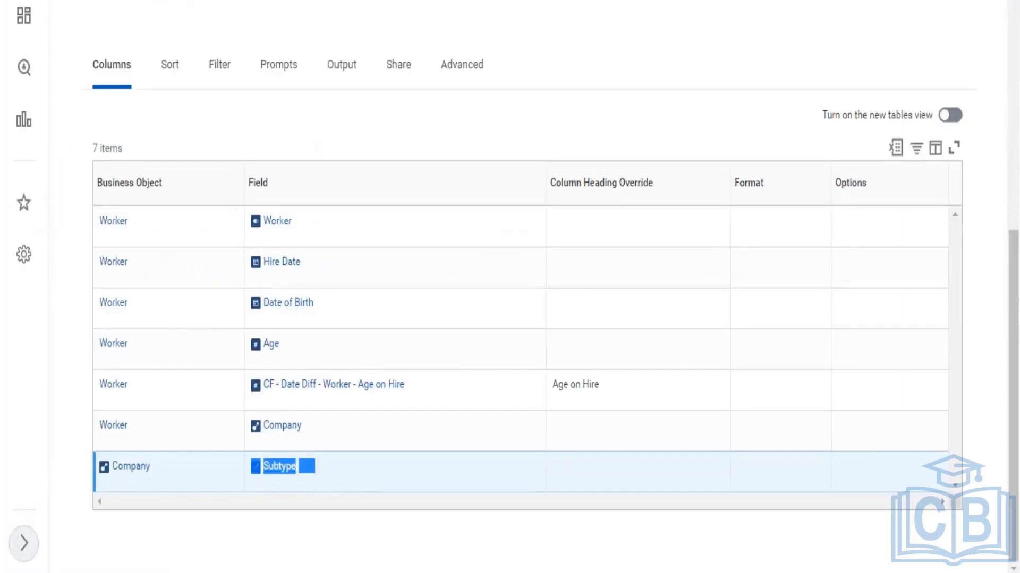
left_click_drag(157, 472, 109, 469)
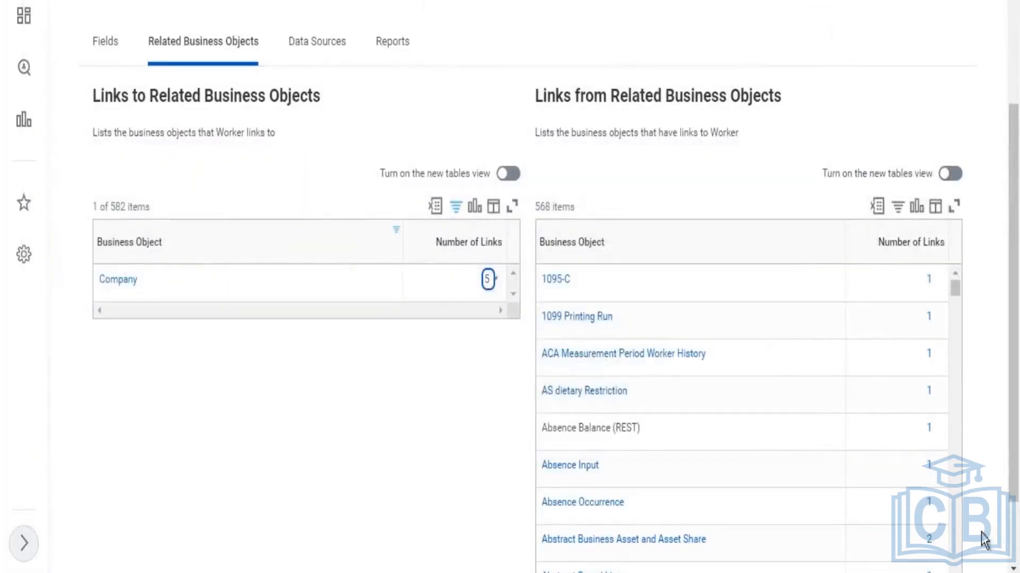
Return to the Worker business object, examine the fields that link Worker to Company, and close their list.
scroll(984, 541, "down", 2)
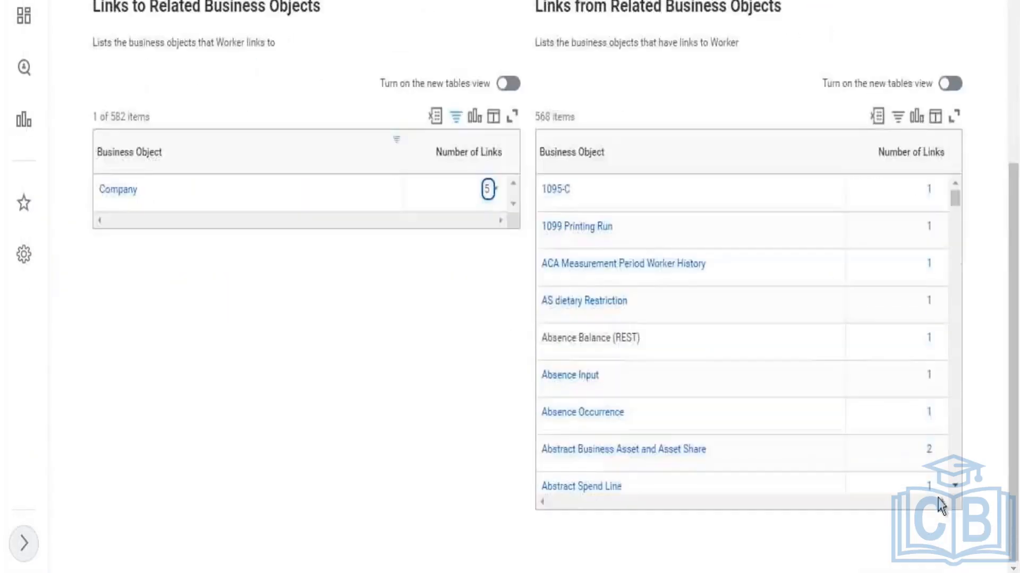
scroll(471, 318, "up", 4)
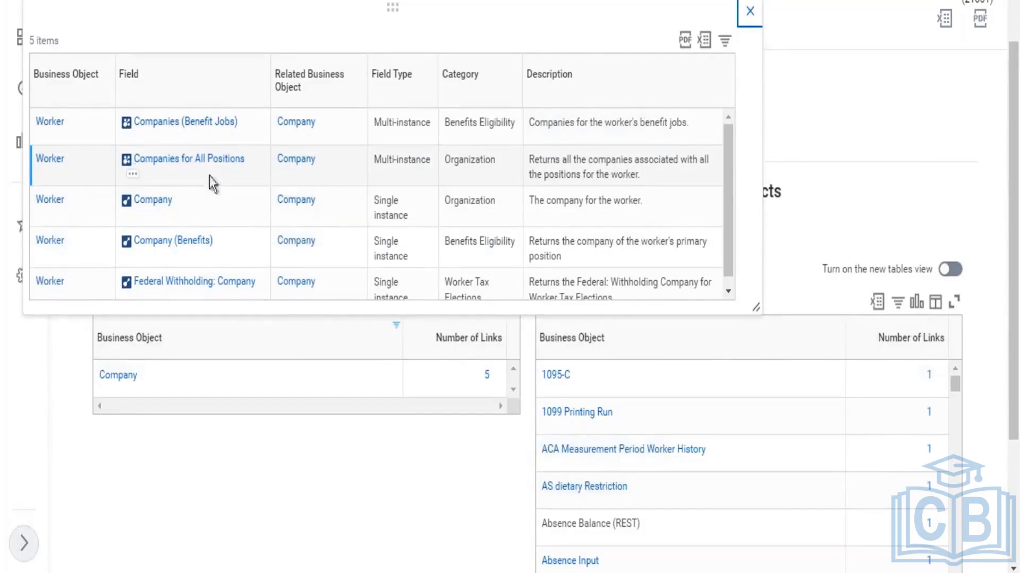
left_click(750, 12)
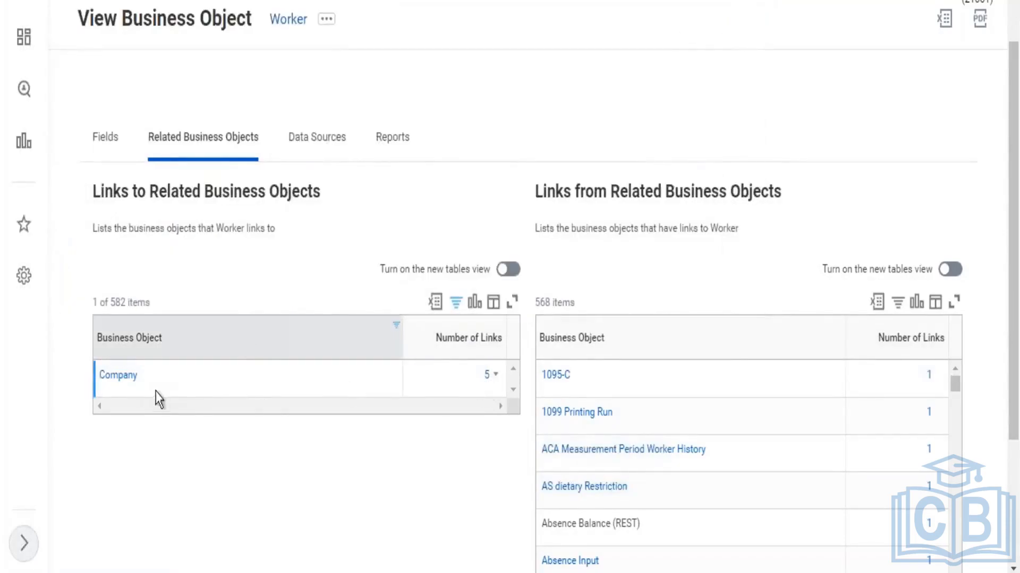
Change the filter on the business objects that Worker links to so that it lists Compensation Plan.
left_click(158, 337)
left_click(126, 218)
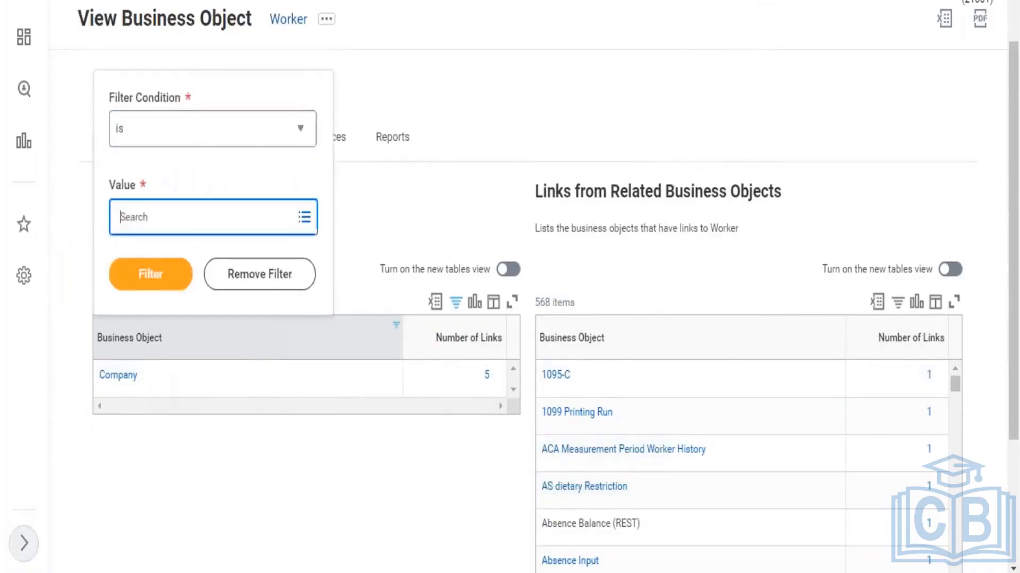
key("Return")
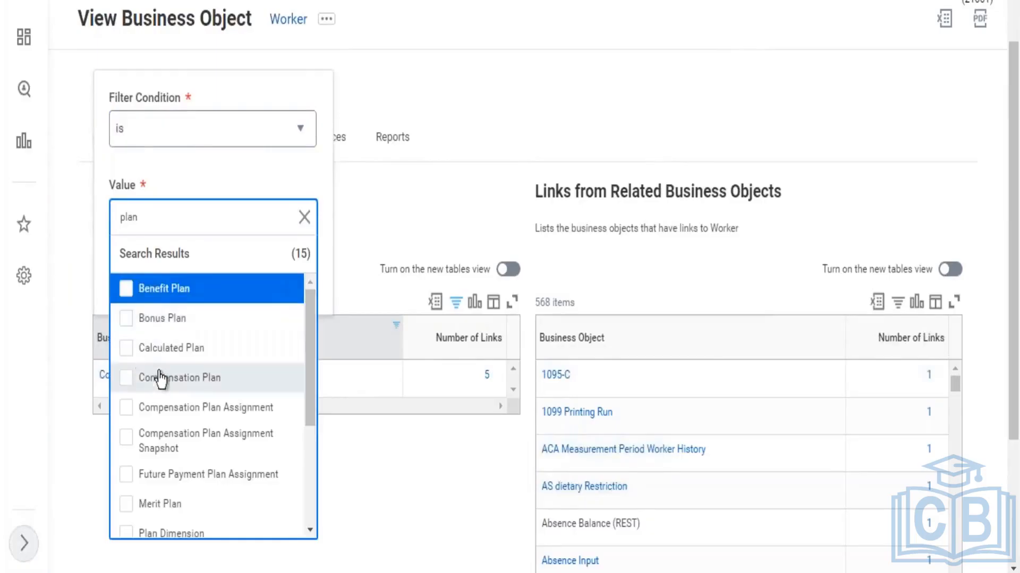
left_click(301, 369)
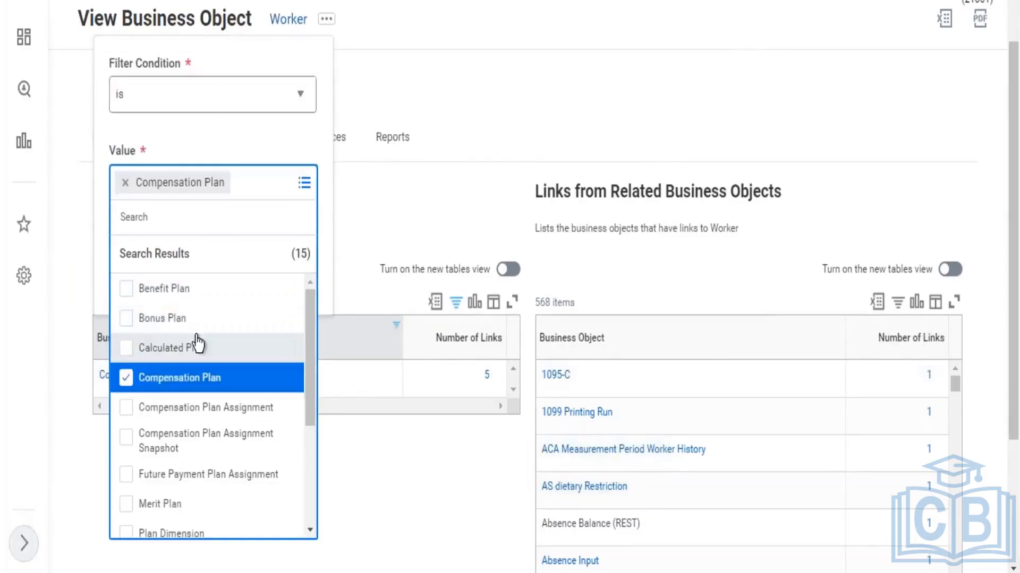
left_click(244, 253)
left_click(184, 277)
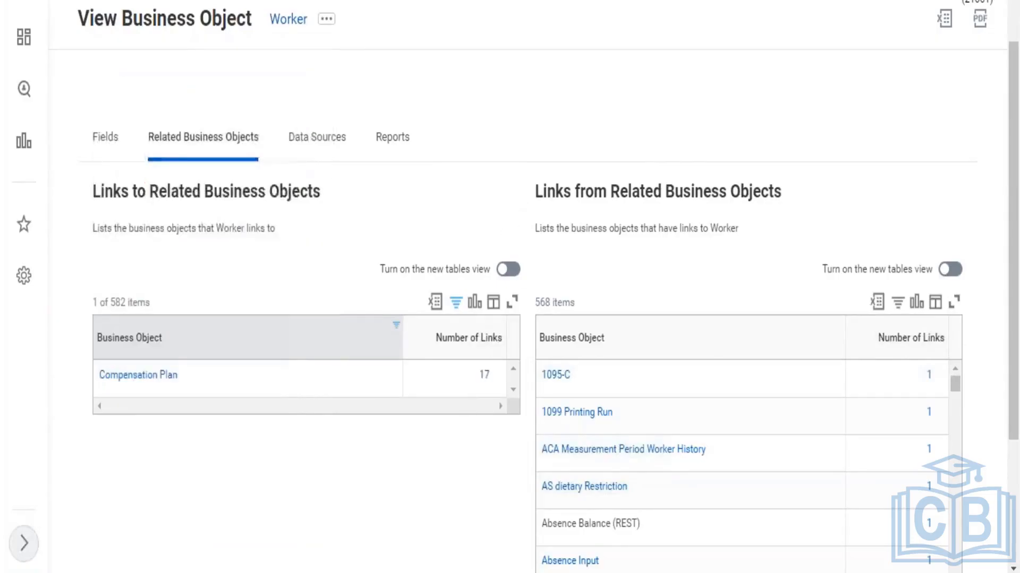
Open the list of fields linking Worker to Compensation Plan, enlarge it, and examine the field names and types.
left_click(484, 376)
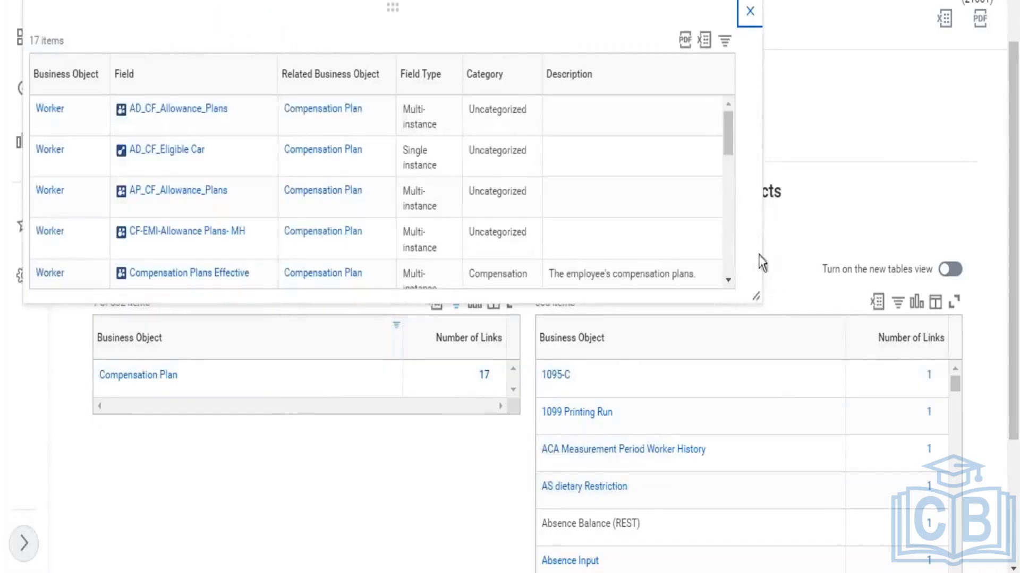
left_click_drag(756, 295, 879, 514)
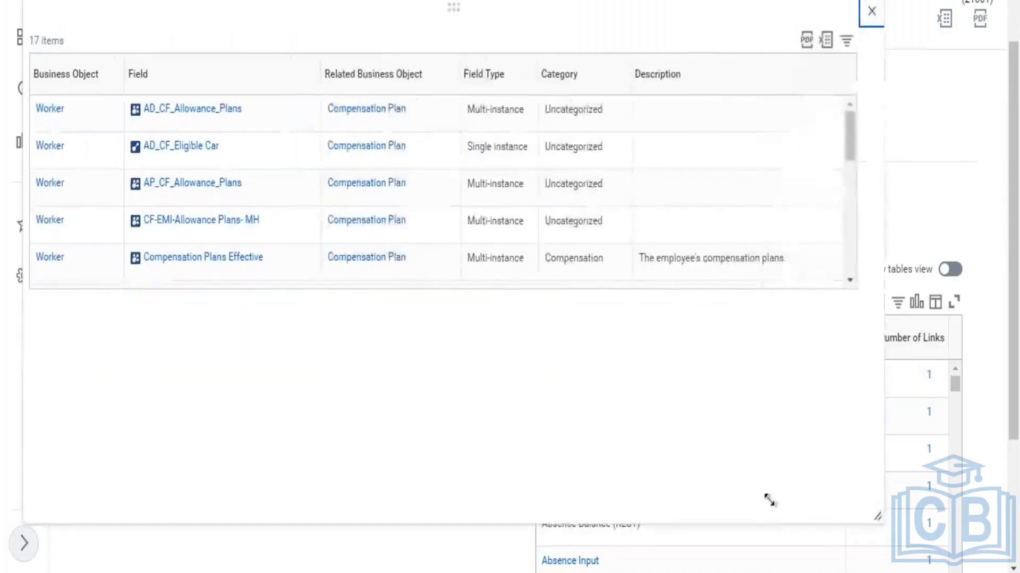
scroll(460, 239, "down", 5)
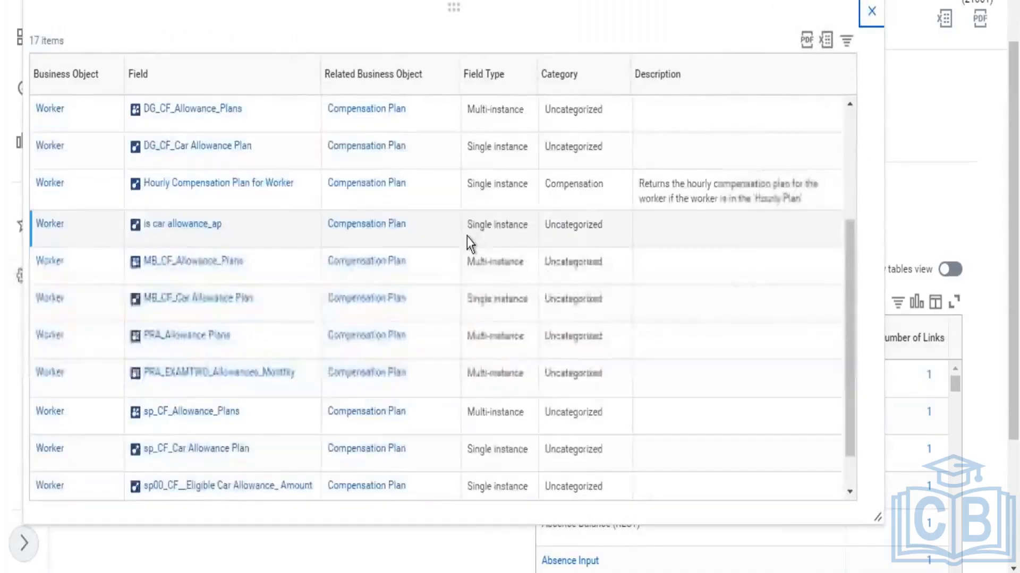
scroll(287, 295, "down", 2)
scroll(313, 286, "up", 5)
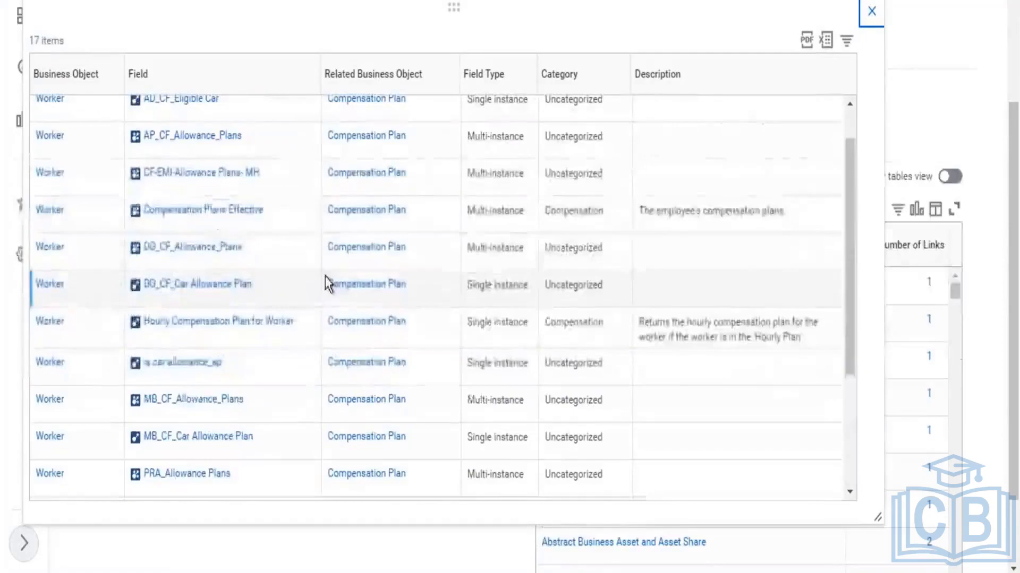
scroll(348, 279, "down", 2)
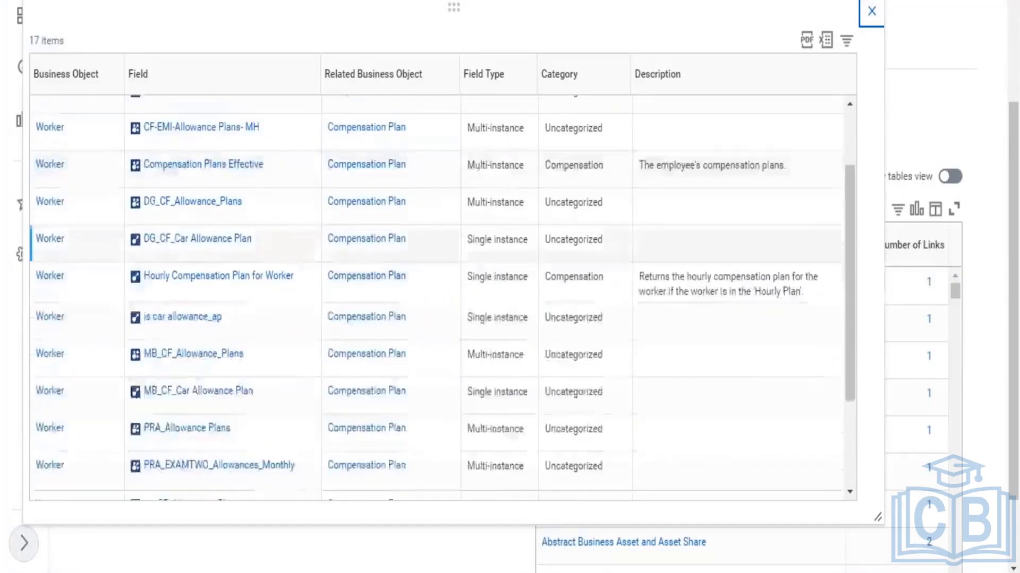
scroll(351, 269, "down", 5)
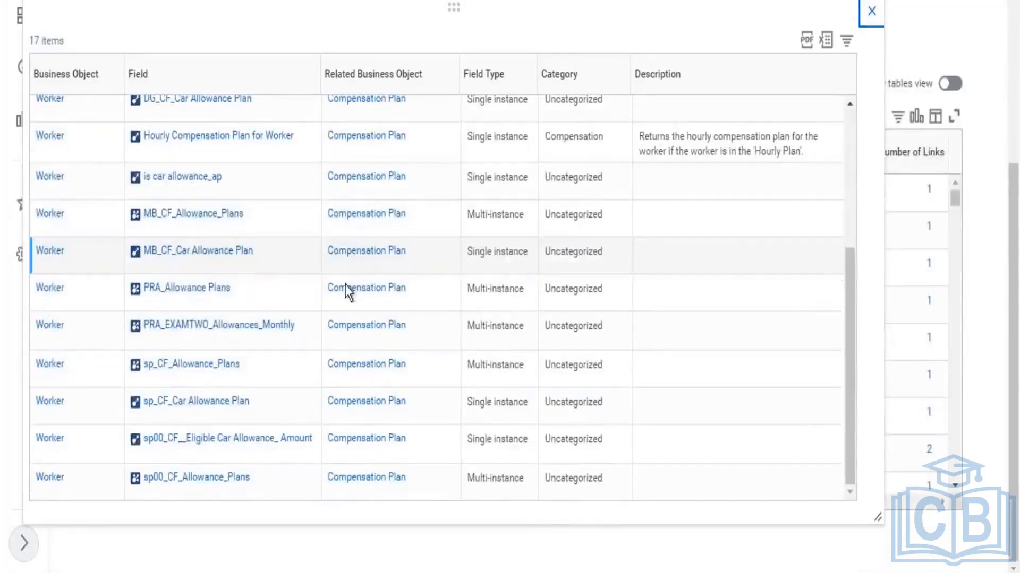
scroll(273, 221, "up", 7)
scroll(90, 154, "up", 4)
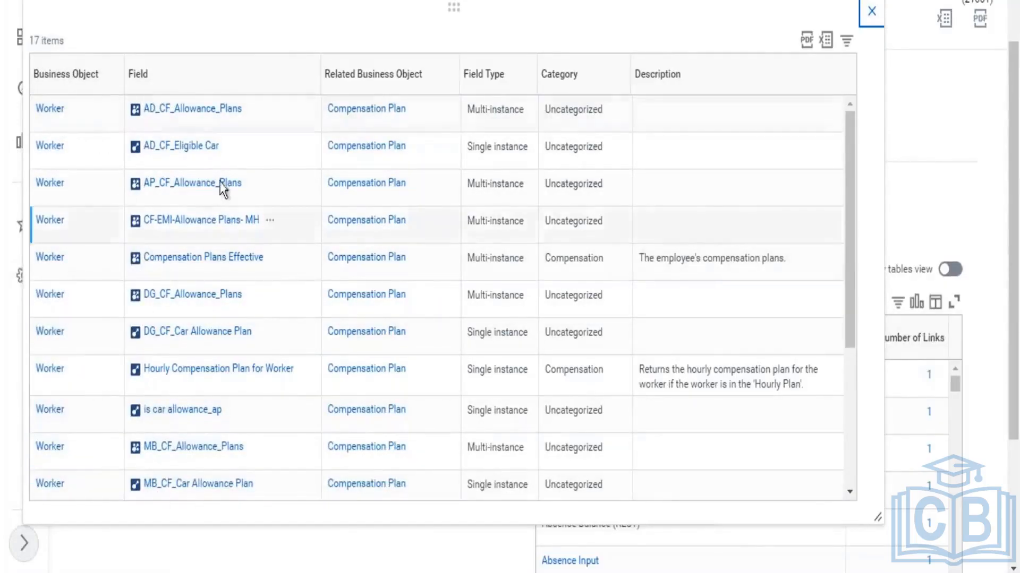
View the definition of the calculated field AD_CF_Eligible Car, and close it again.
left_click(230, 148)
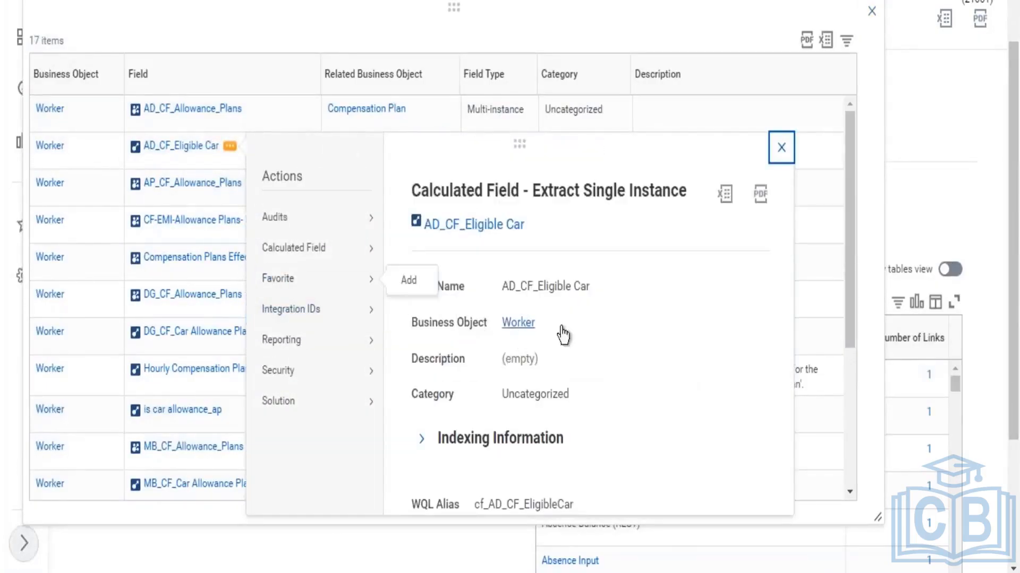
scroll(584, 329, "down", 4)
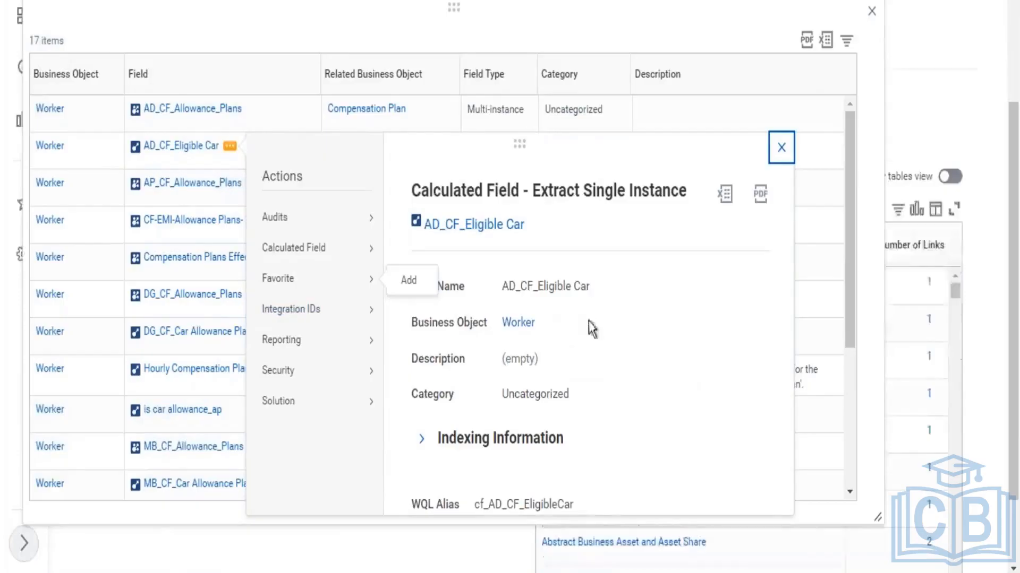
left_click(781, 147)
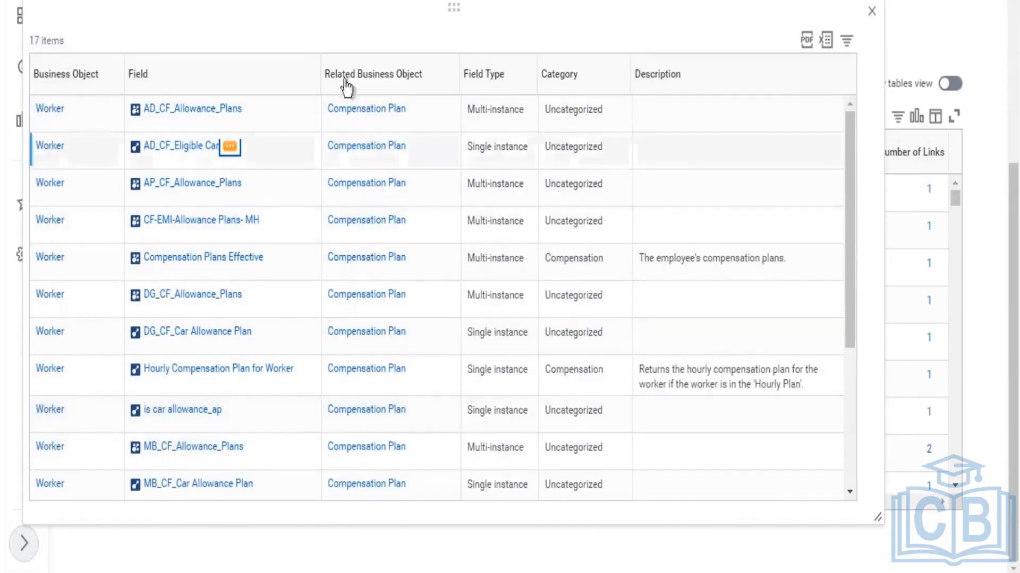
Compare the Related Business Object and Business Object columns of the Compensation Plan links, and close the list.
left_click_drag(335, 74, 419, 85)
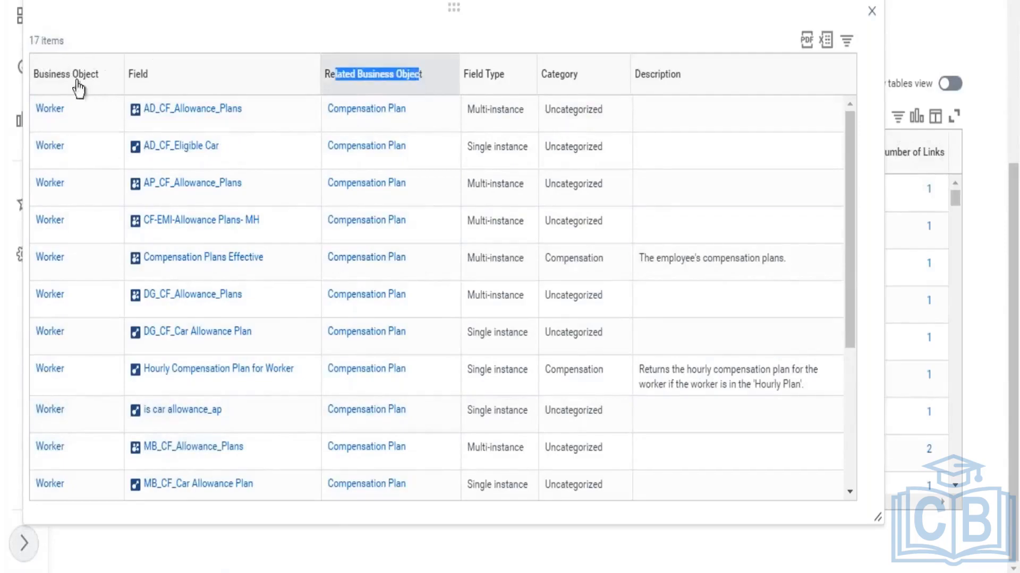
left_click_drag(40, 75, 99, 82)
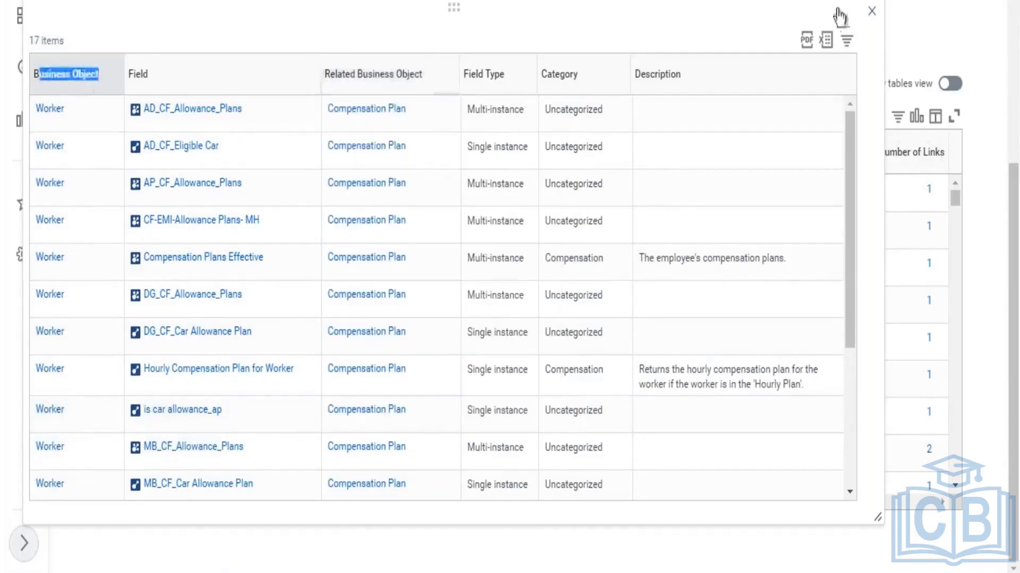
left_click(877, 12)
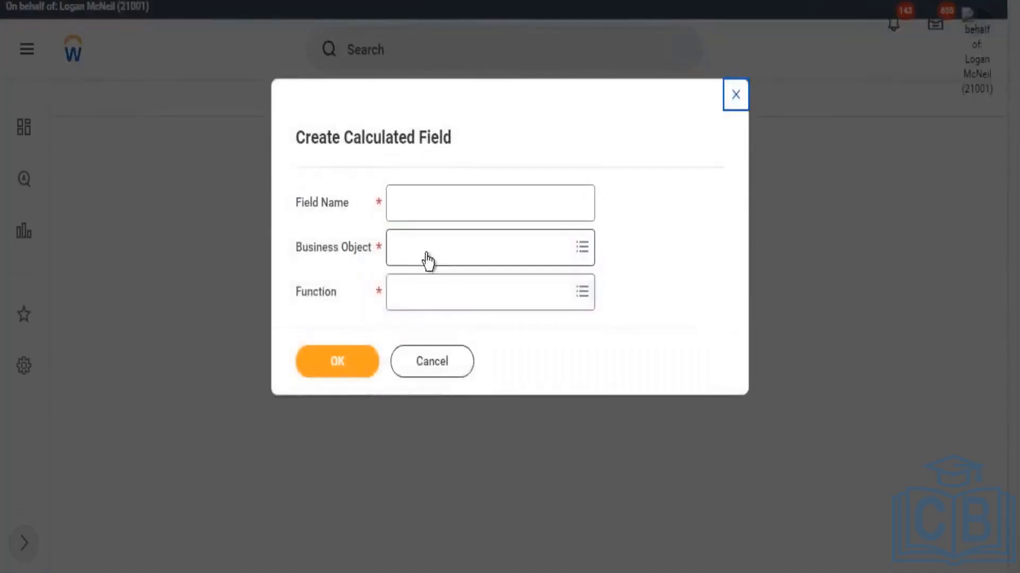
Create a calculated field named CF - LRV - Worker - Company Subtype on the Worker business object with the Lookup Related Value function.
left_click(414, 303)
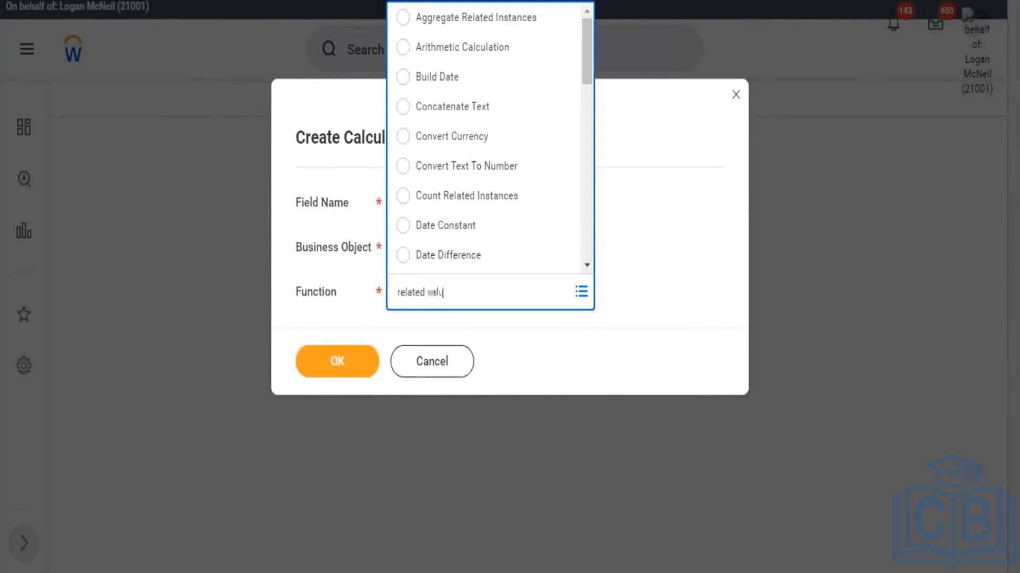
key("Return")
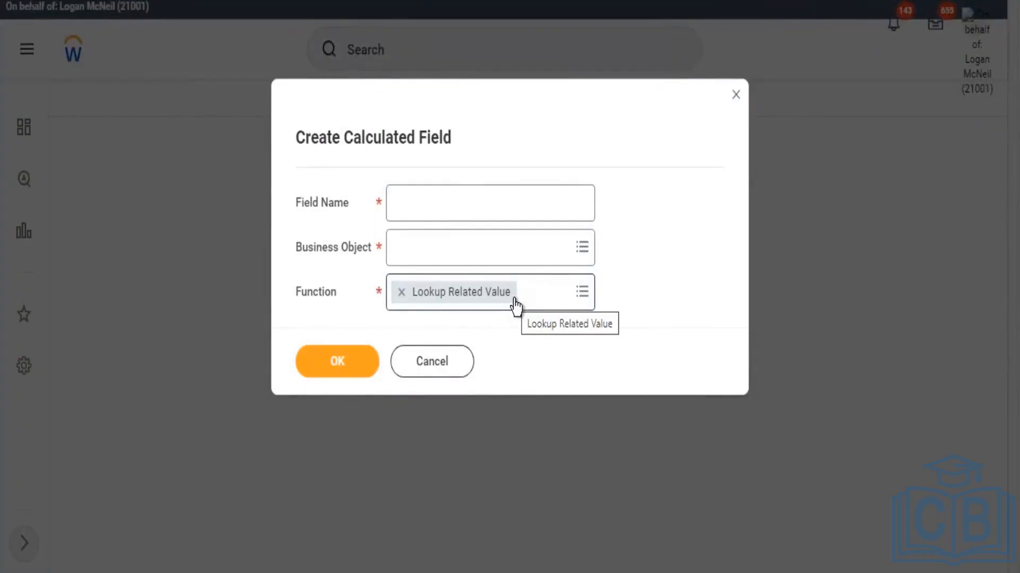
left_click(480, 250)
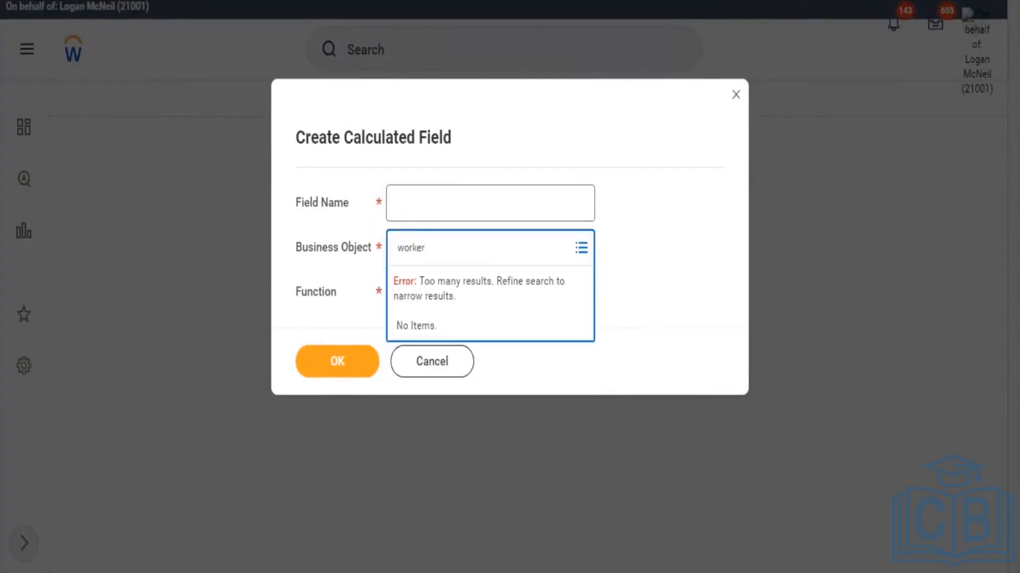
key("Return")
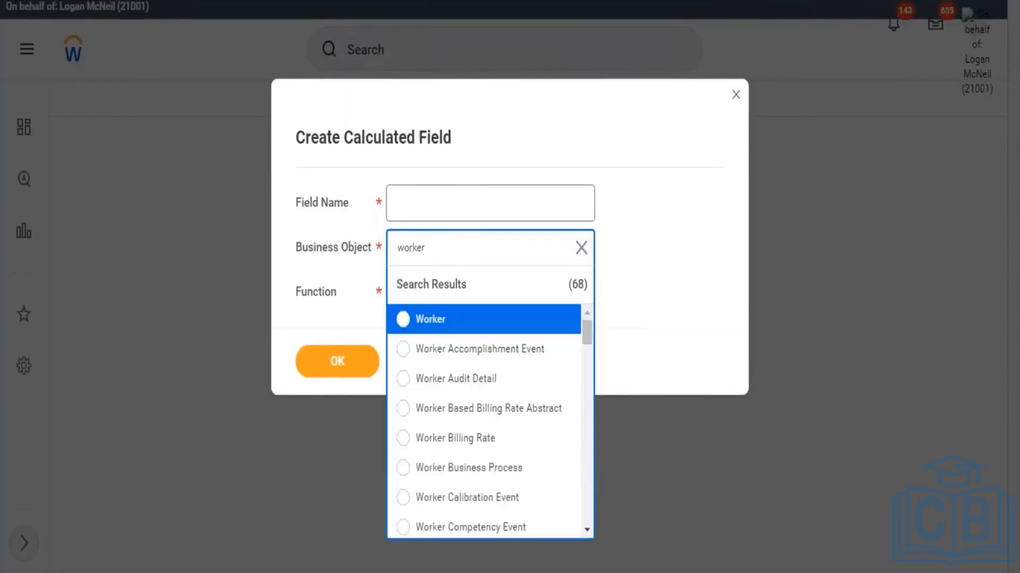
key("Return")
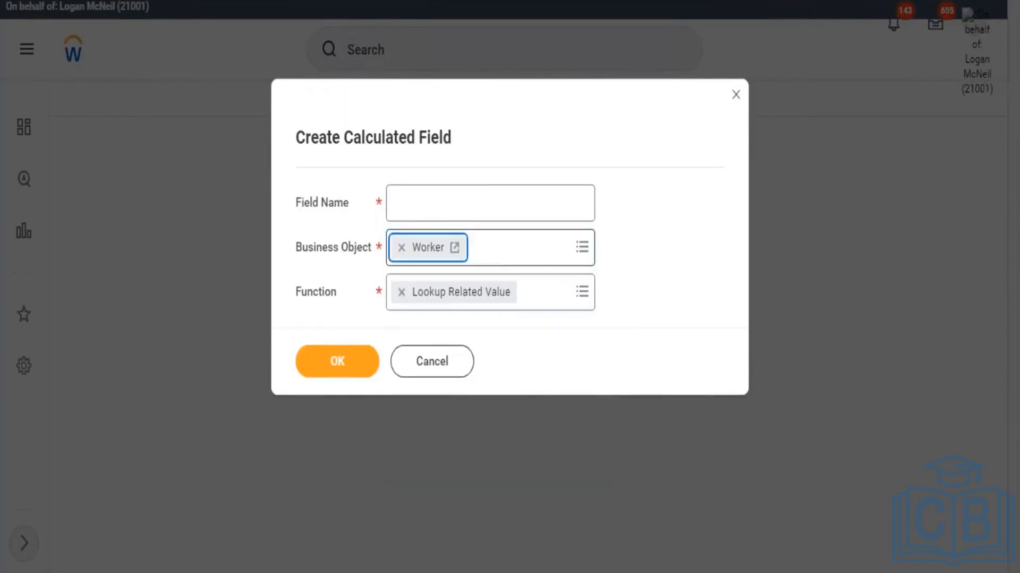
left_click(447, 214)
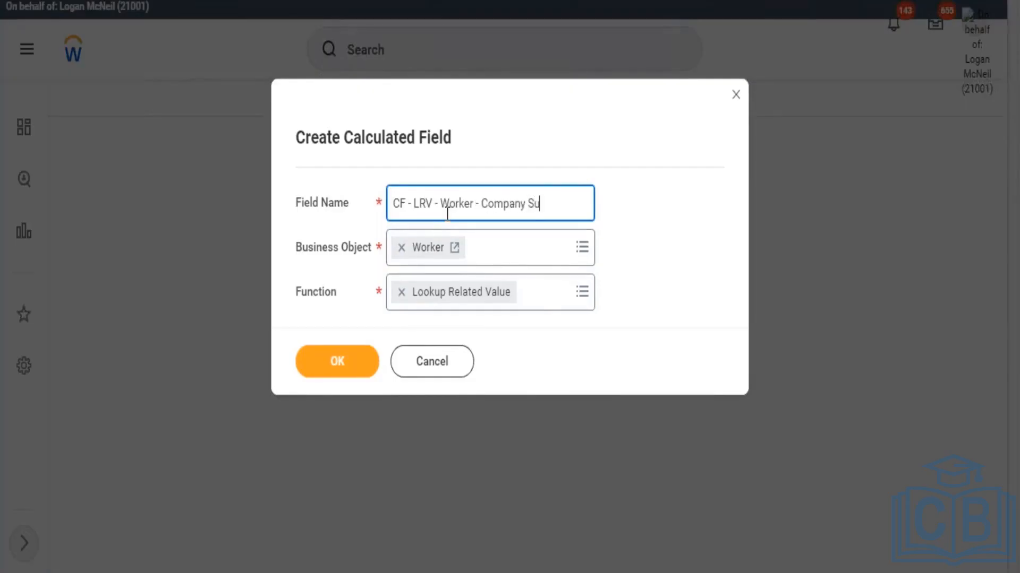
left_click(344, 369)
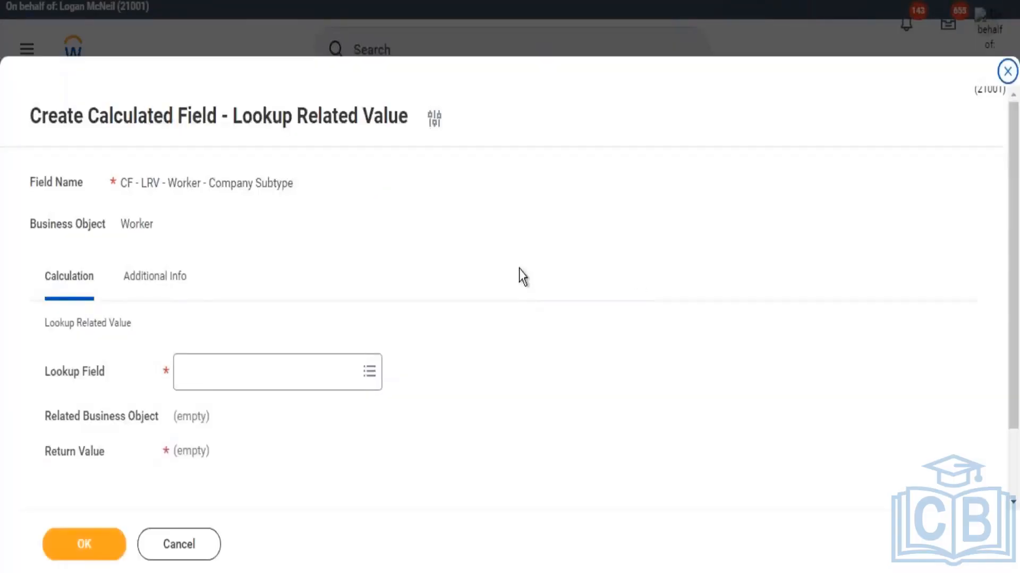
Set the Lookup Field of the calculated field to Company.
scroll(519, 270, "down", 2)
left_click(239, 289)
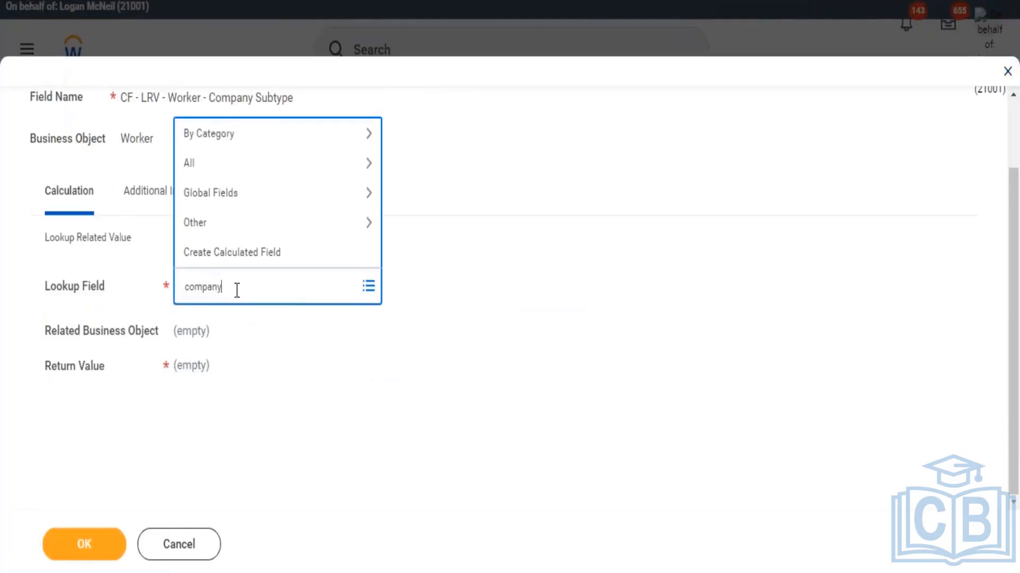
key("Return")
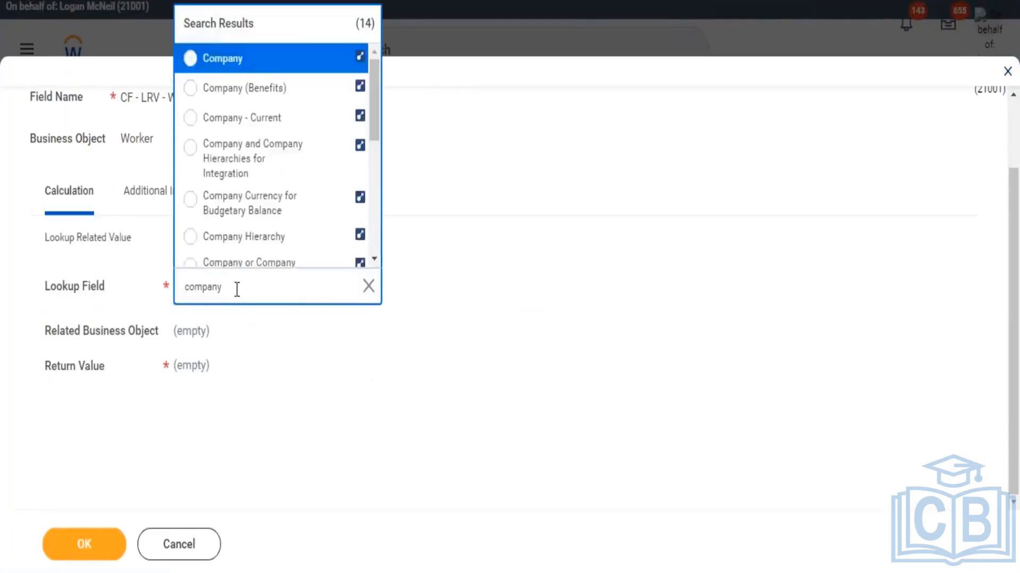
left_click(233, 61)
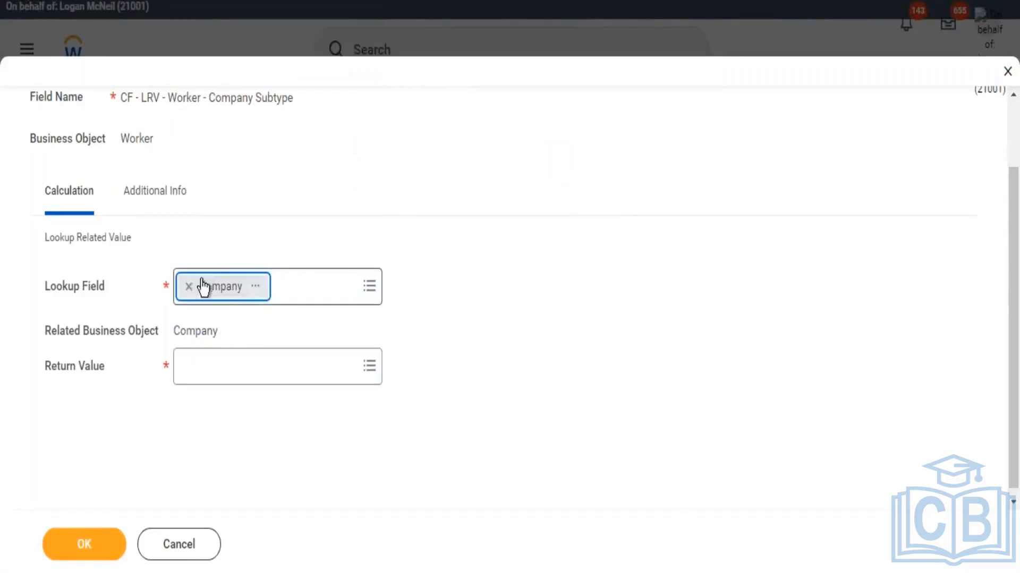
scroll(237, 257, "up", 2)
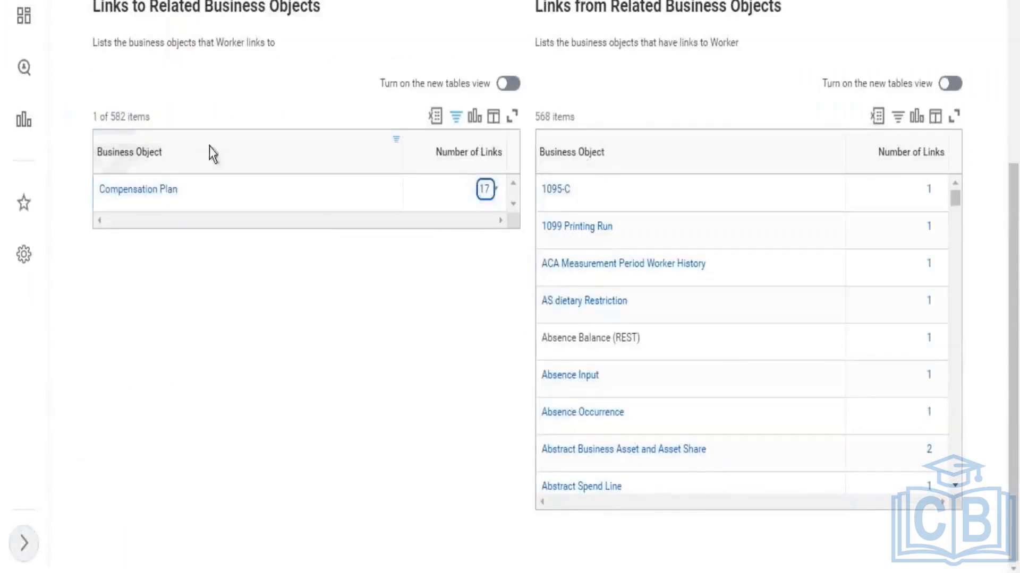
Filter the business objects that Worker links to by Company, and open the list of fields linking to it.
left_click(210, 153)
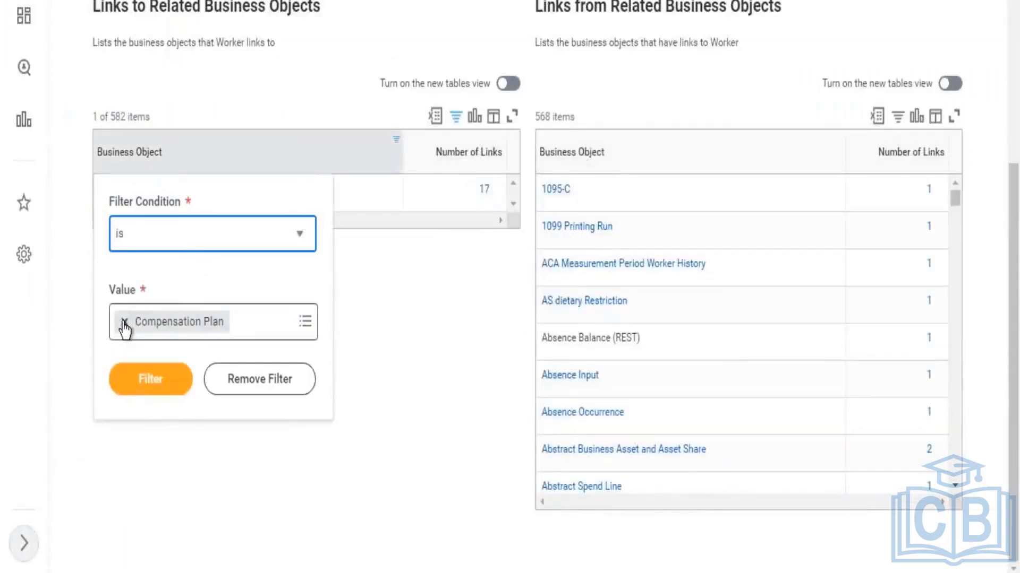
left_click(124, 322)
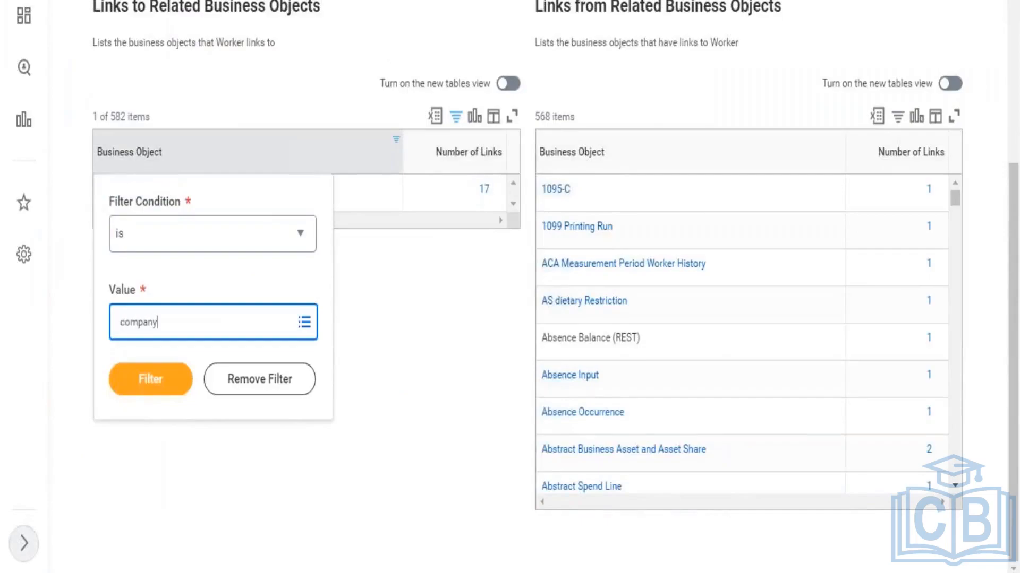
key("Return")
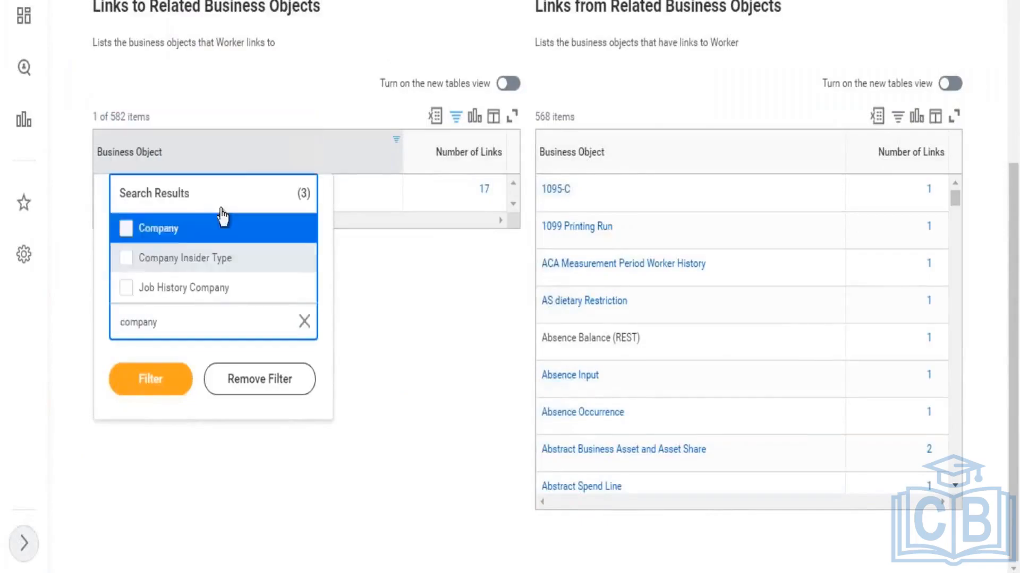
left_click(211, 220)
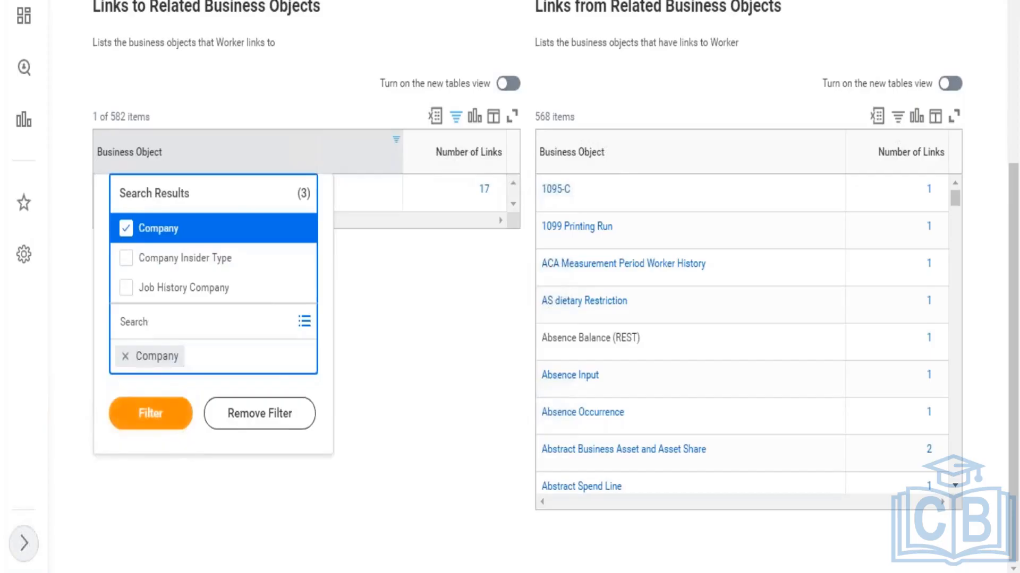
left_click(157, 412)
left_click(170, 382)
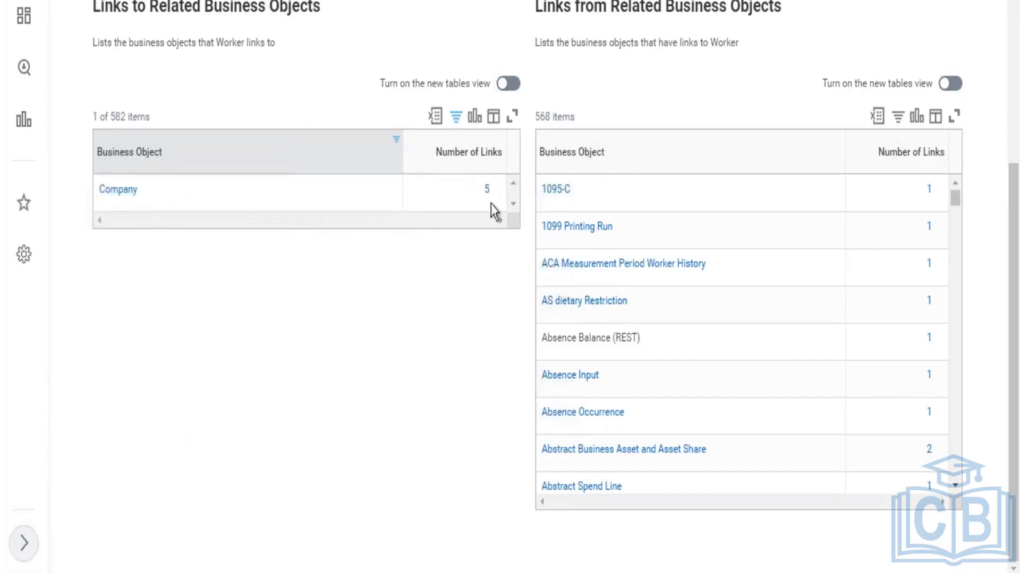
left_click(487, 189)
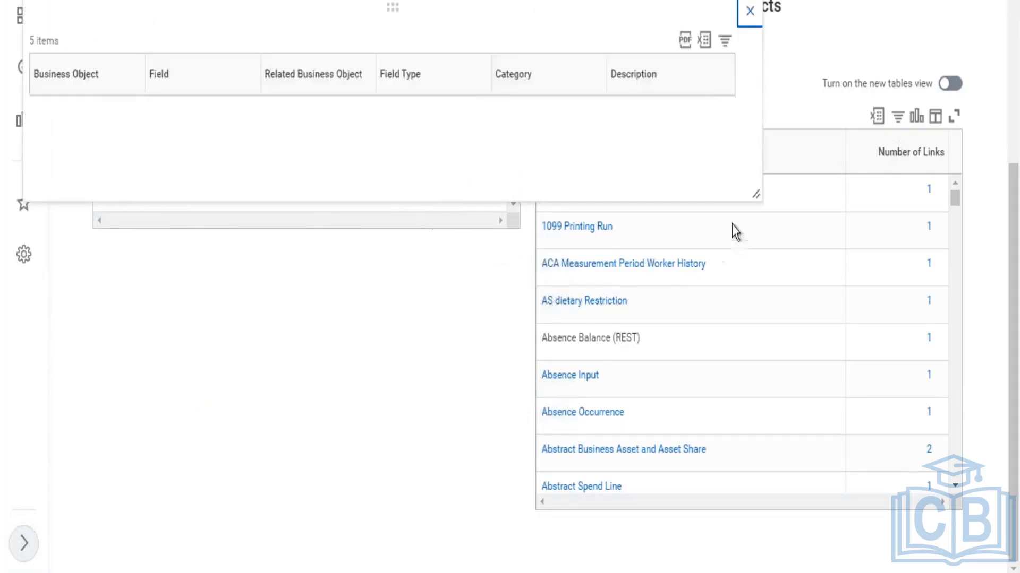
left_click_drag(758, 314, 809, 430)
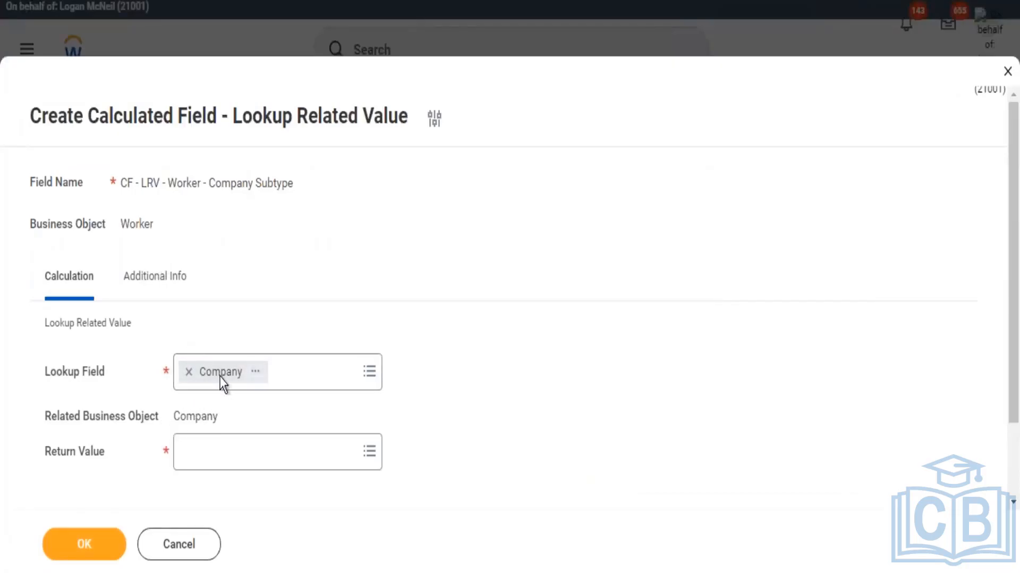
Clear the Lookup Field, look through the fields matching company, and select Company again.
left_click_drag(174, 417, 207, 418)
left_click(189, 372)
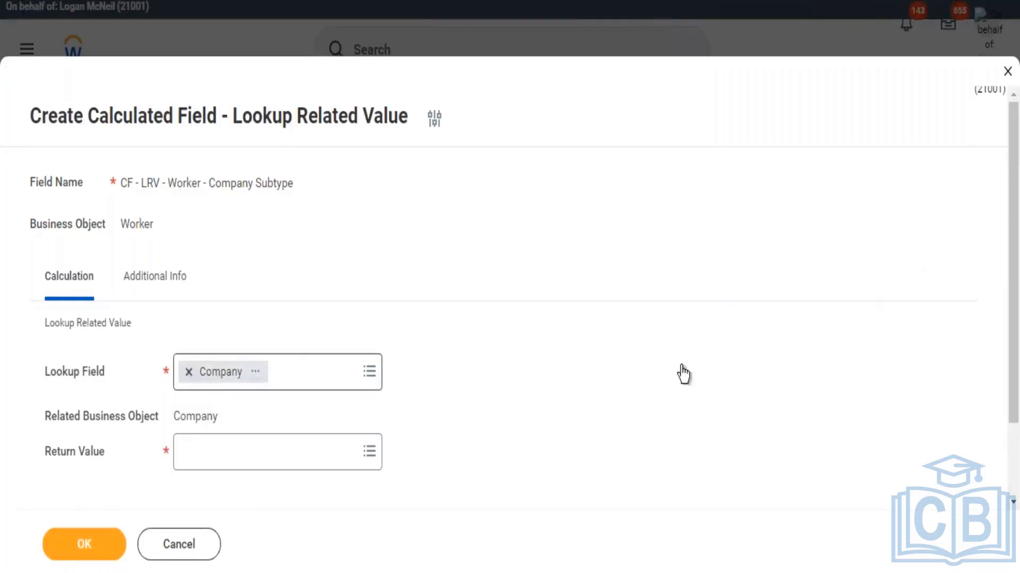
left_click(220, 381)
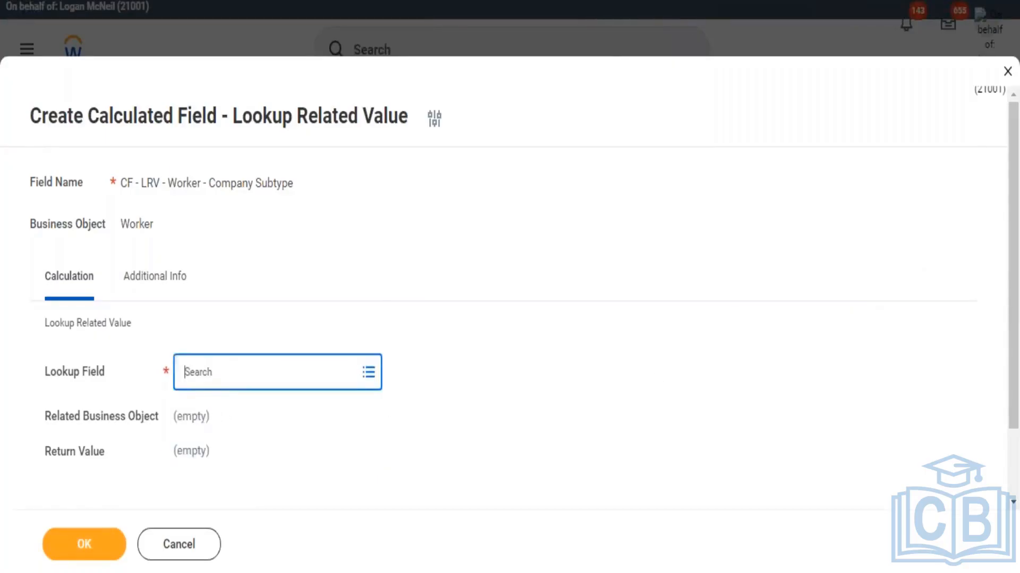
type("company")
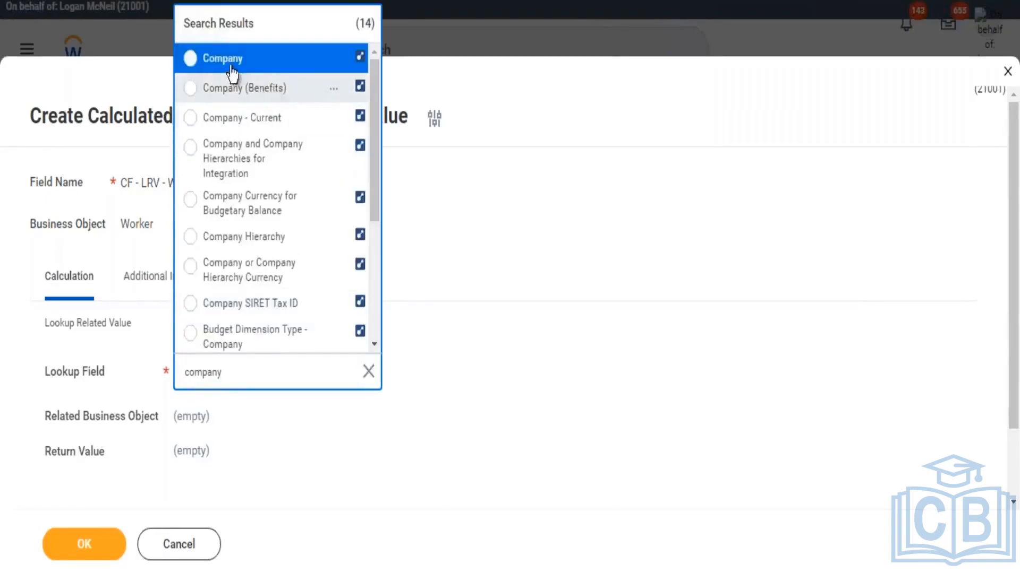
scroll(346, 297, "down", 3)
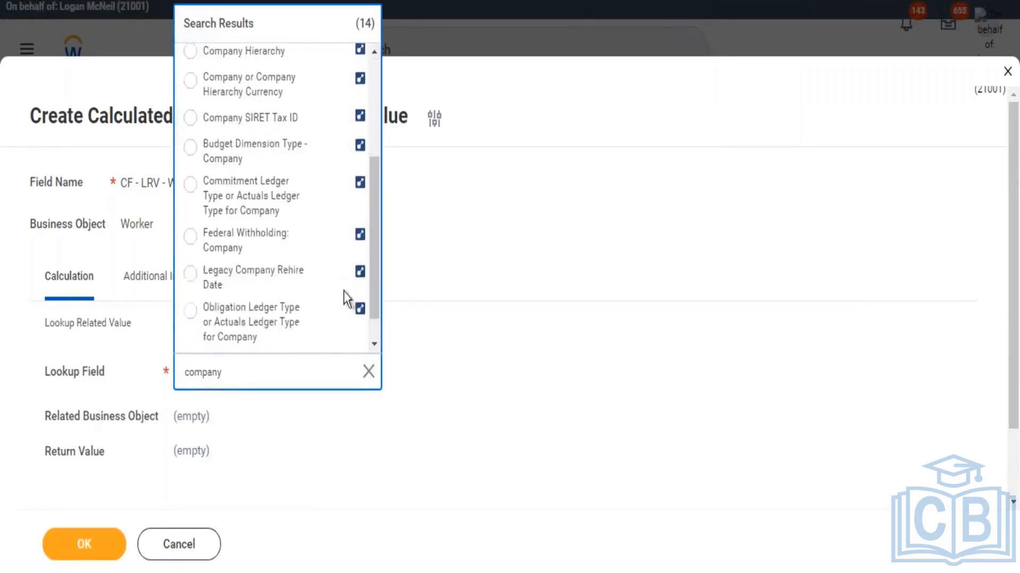
scroll(337, 295, "up", 3)
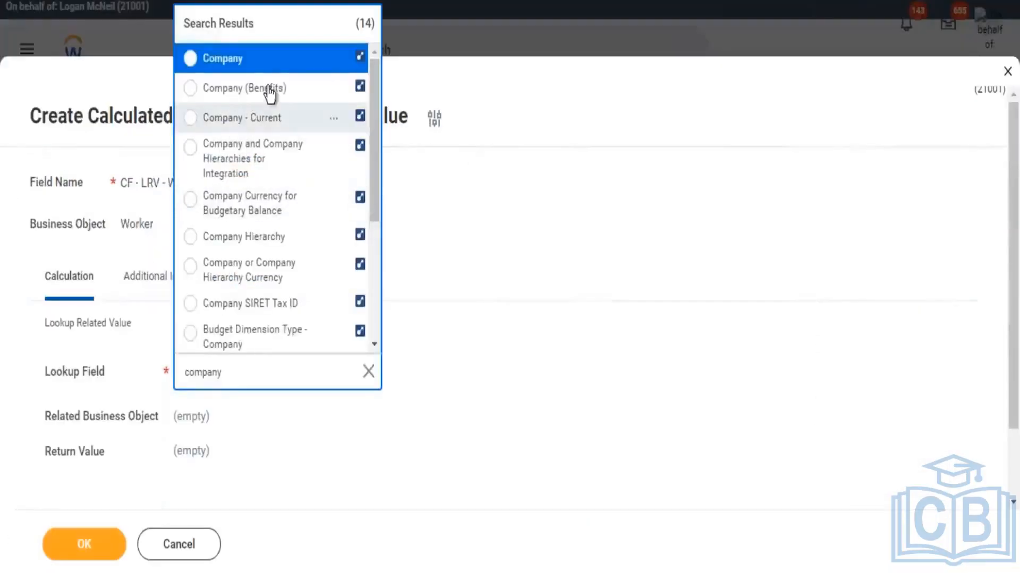
scroll(292, 160, "down", 2)
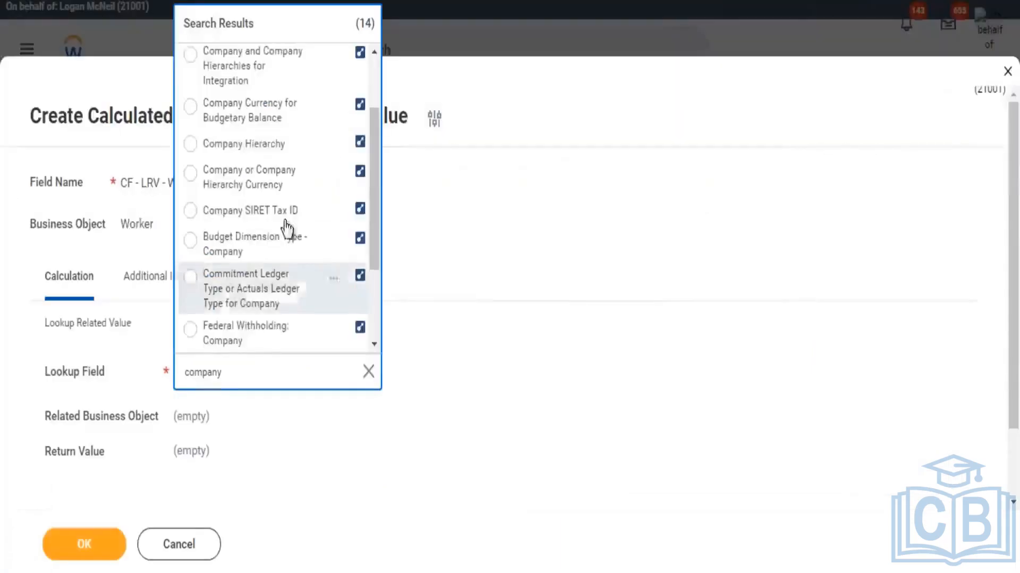
scroll(259, 171, "up", 3)
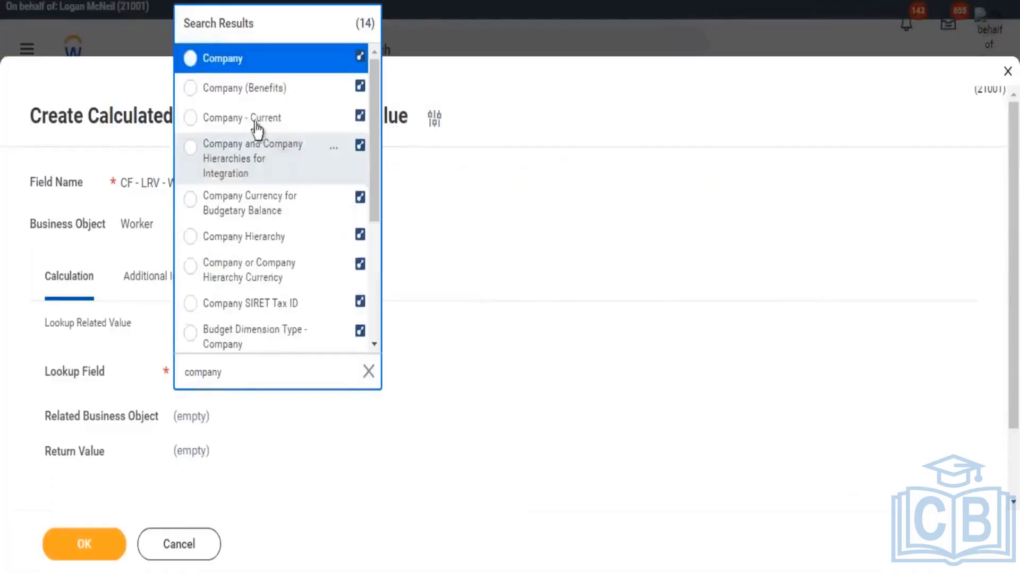
left_click(192, 58)
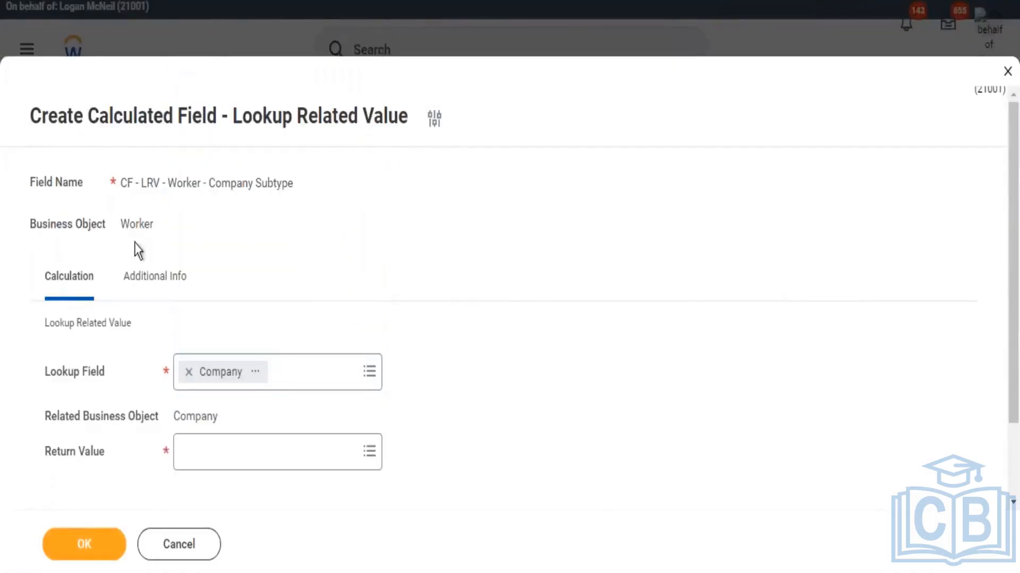
Set the Return Value to Subtype from the related Company object, and save the calculated field.
left_click_drag(120, 224, 147, 227)
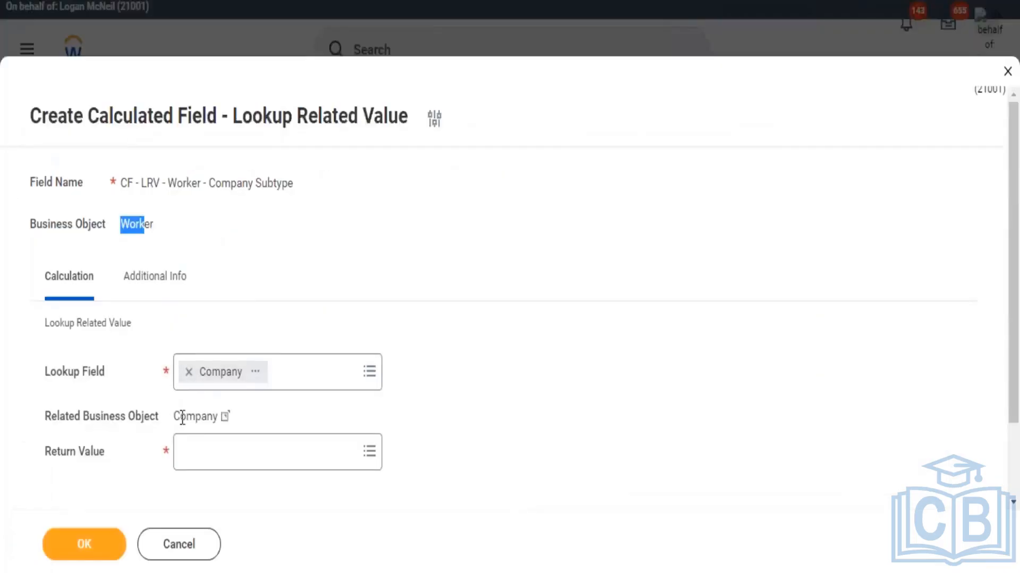
left_click_drag(180, 416, 195, 417)
scroll(393, 493, "down", 2)
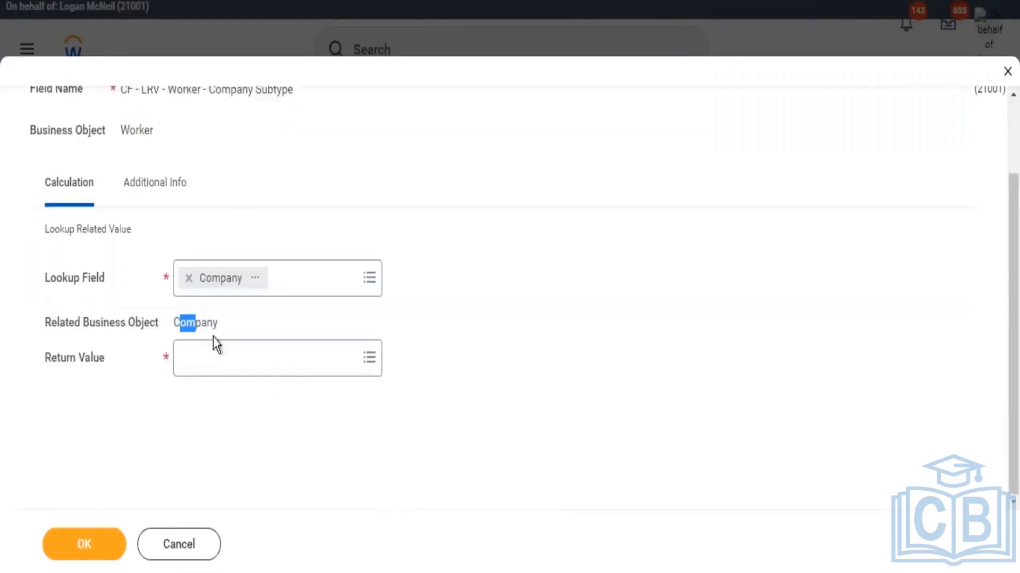
scroll(215, 346, "up", 2)
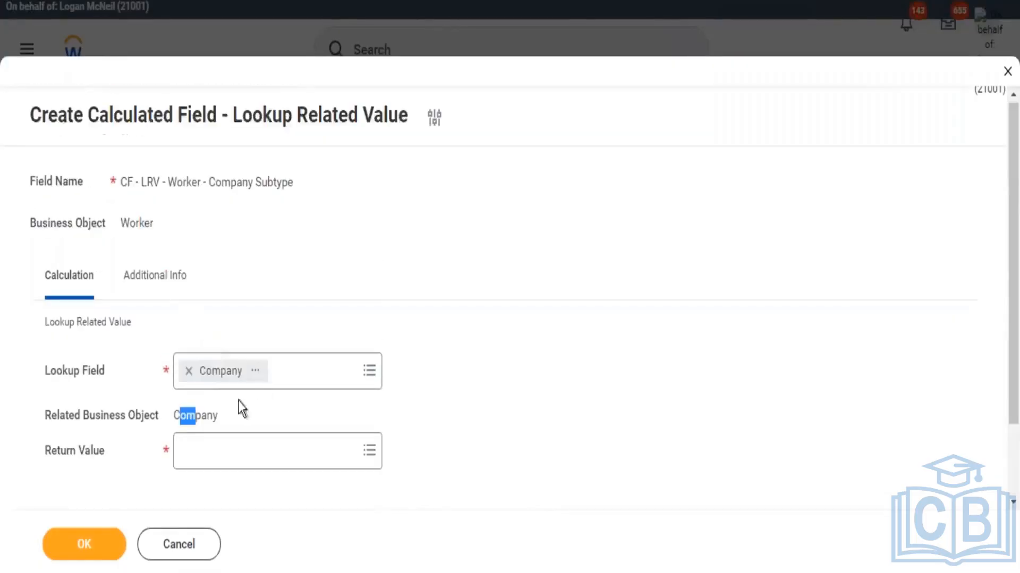
left_click(194, 461)
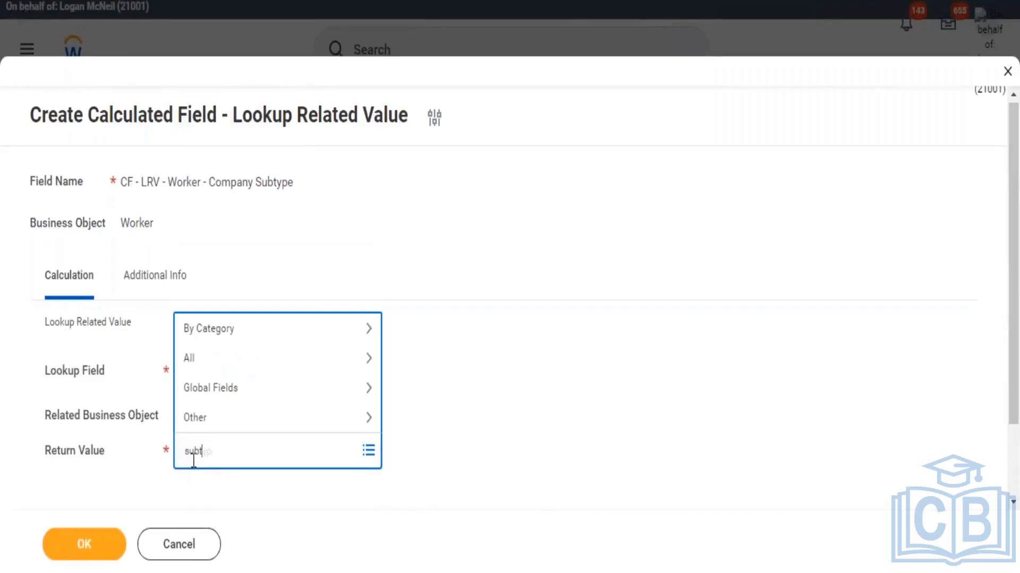
key("Return")
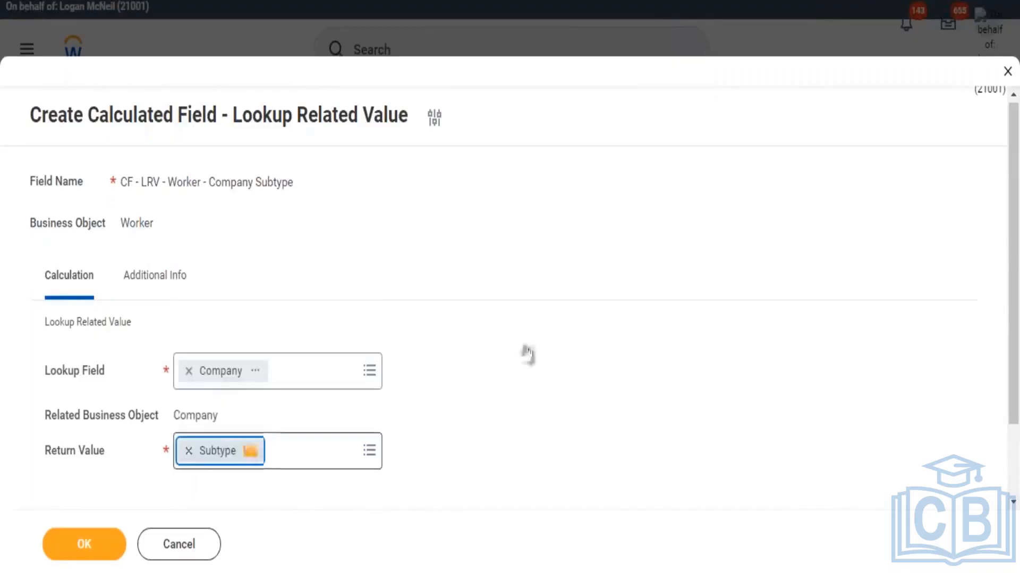
left_click(68, 547)
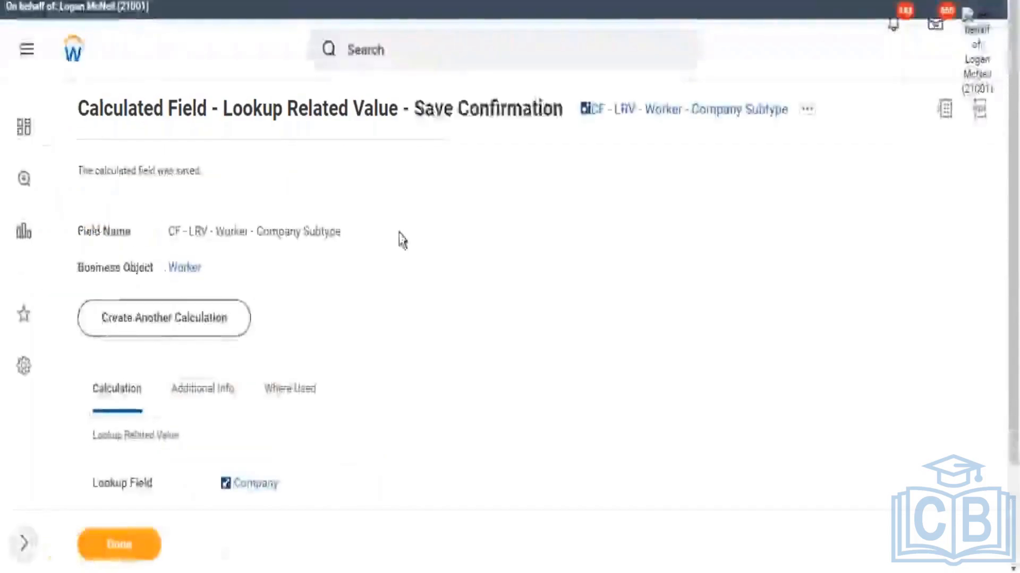
Review the saved field's Worker business object, lookup field and return value, and copy the name CF - LRV - Worker - Company Subtype.
scroll(424, 308, "down", 1)
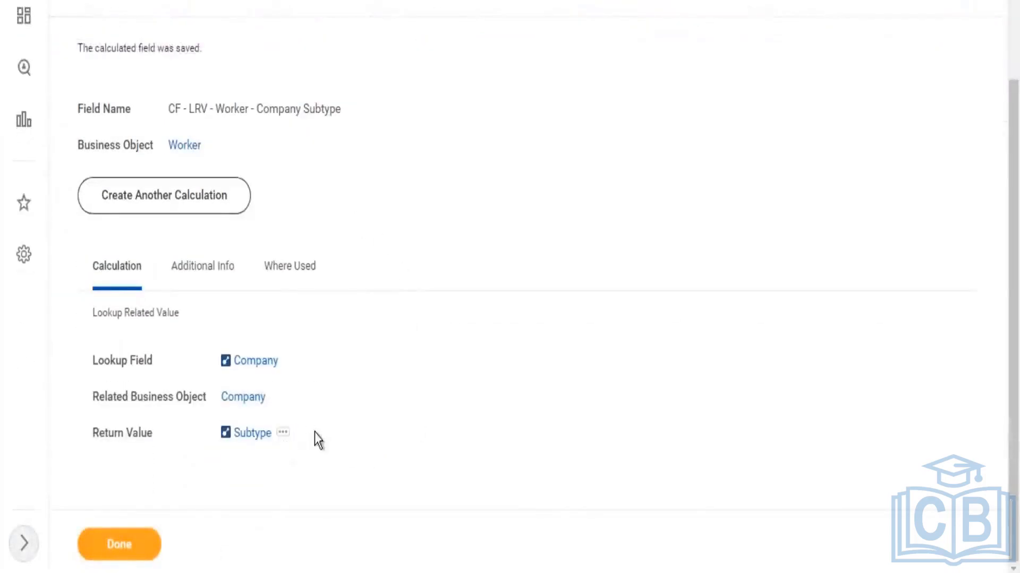
left_click_drag(247, 443, 229, 452)
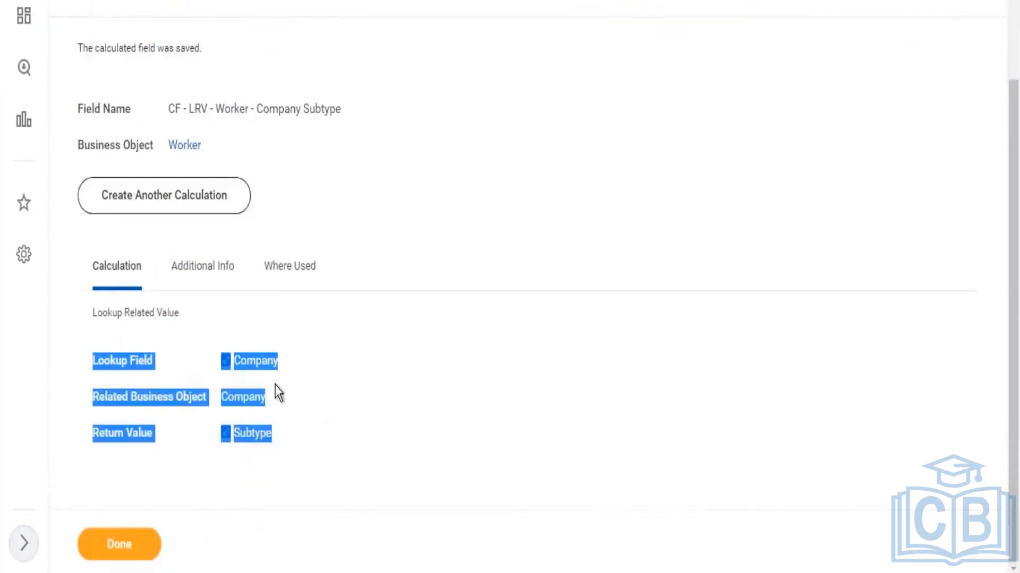
left_click(509, 187)
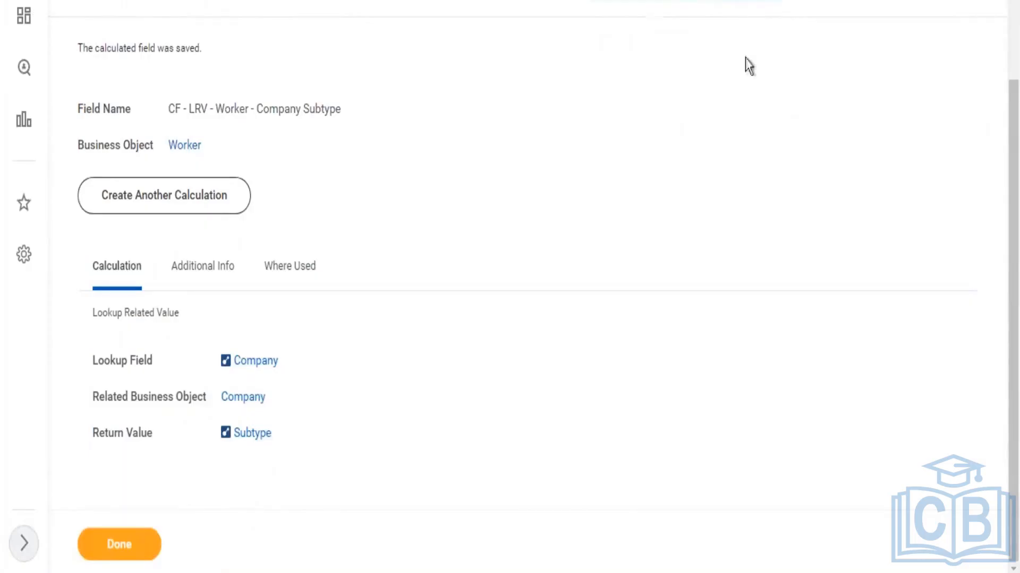
left_click_drag(308, 443, 242, 414)
left_click_drag(224, 151, 169, 150)
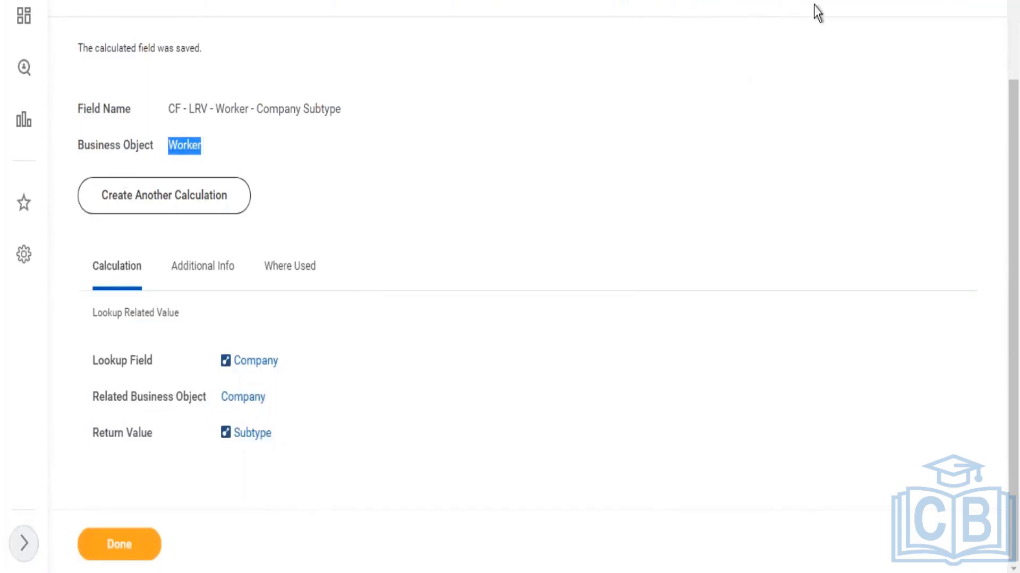
right_click(916, 61)
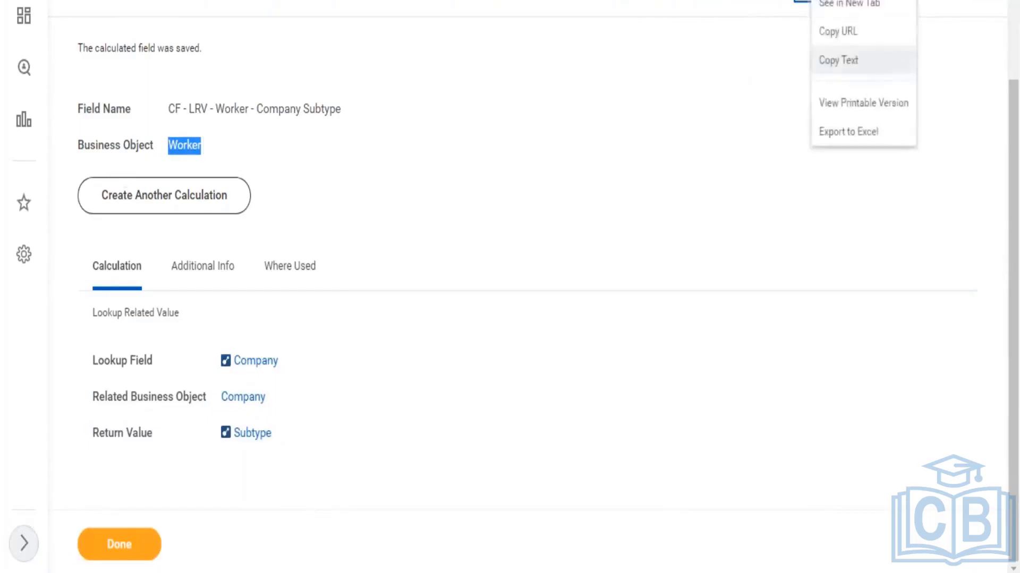
left_click(852, 66)
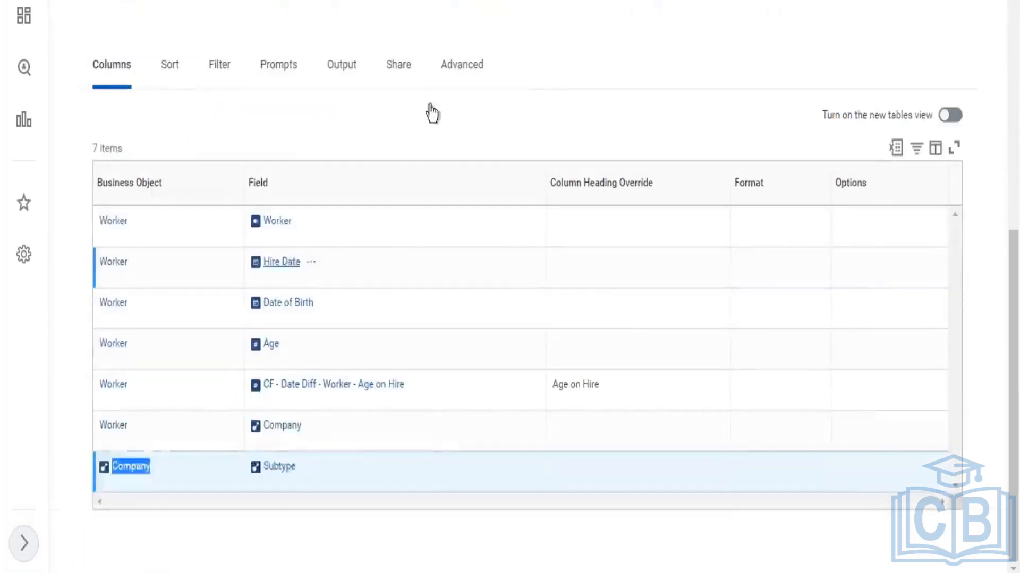
Open the custom report Cloud found - all workers for editing and insert a new Worker column row below the Company field.
scroll(414, 80, "up", 10)
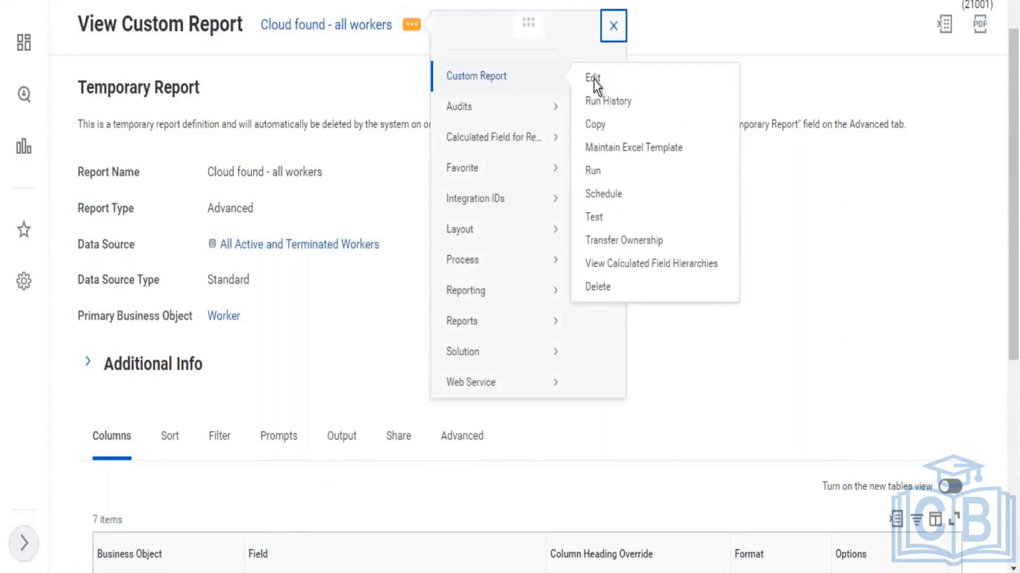
left_click(596, 80)
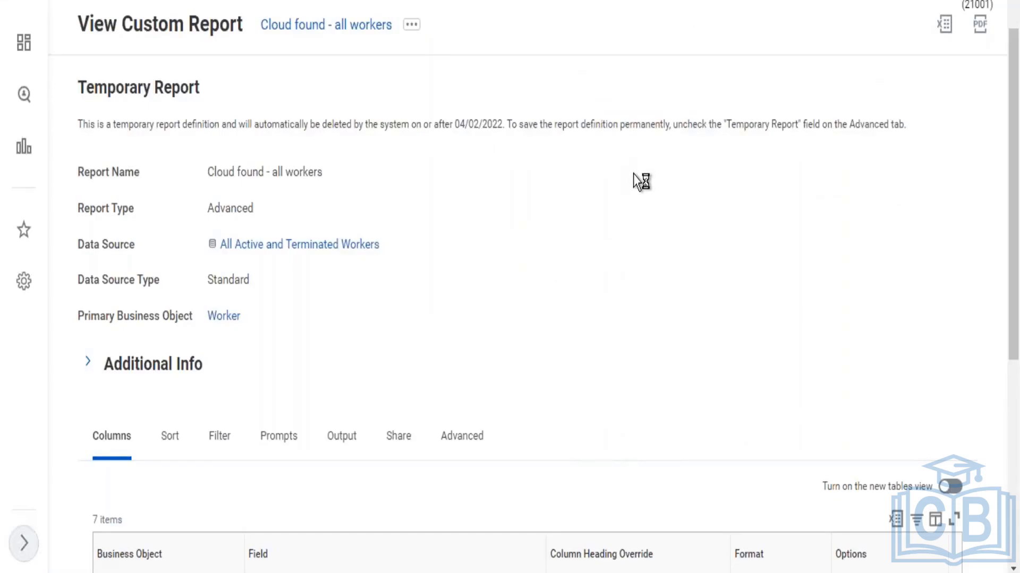
scroll(531, 141, "down", 2)
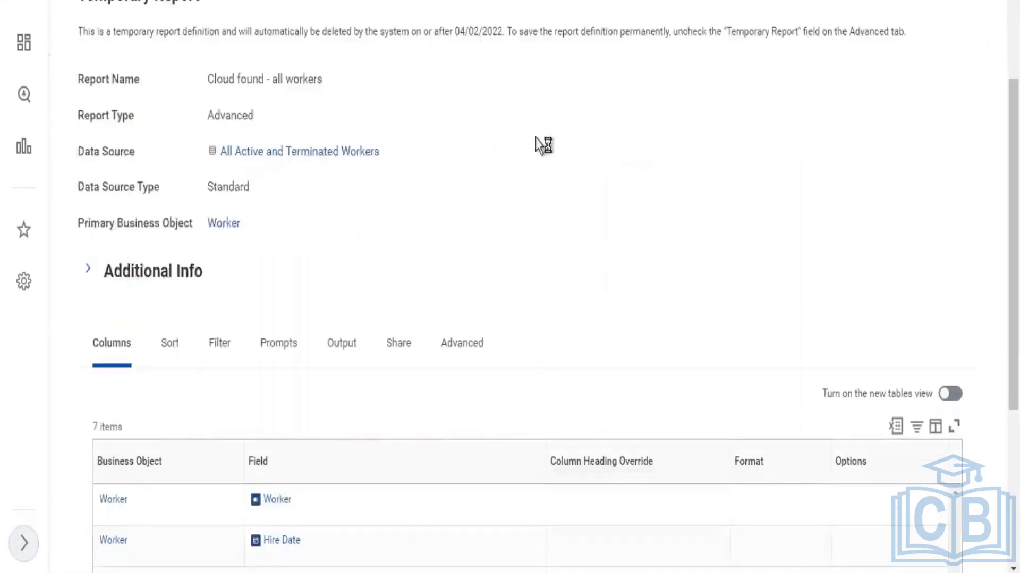
scroll(586, 155, "down", 2)
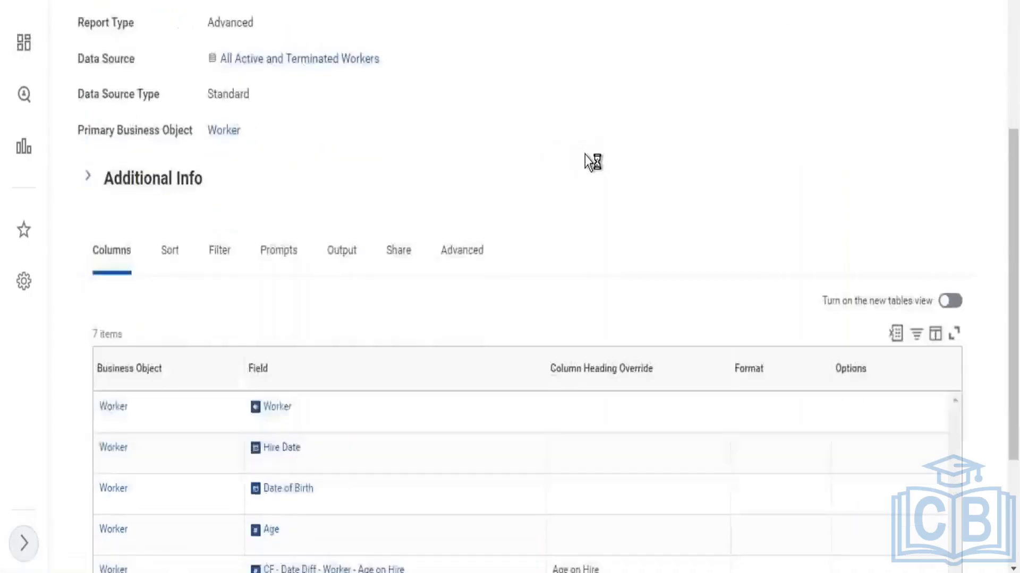
scroll(587, 164, "down", 10)
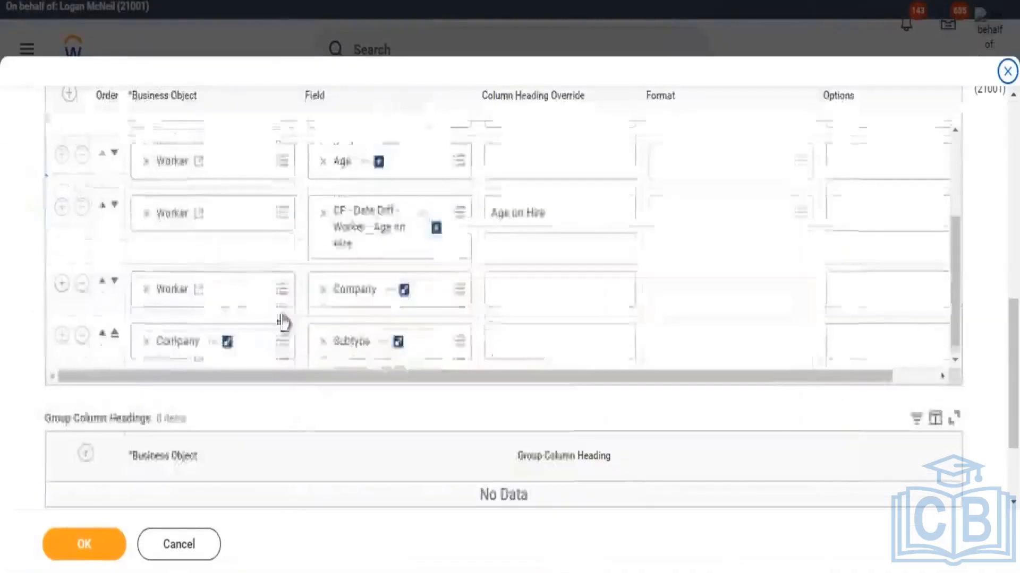
left_click(66, 286)
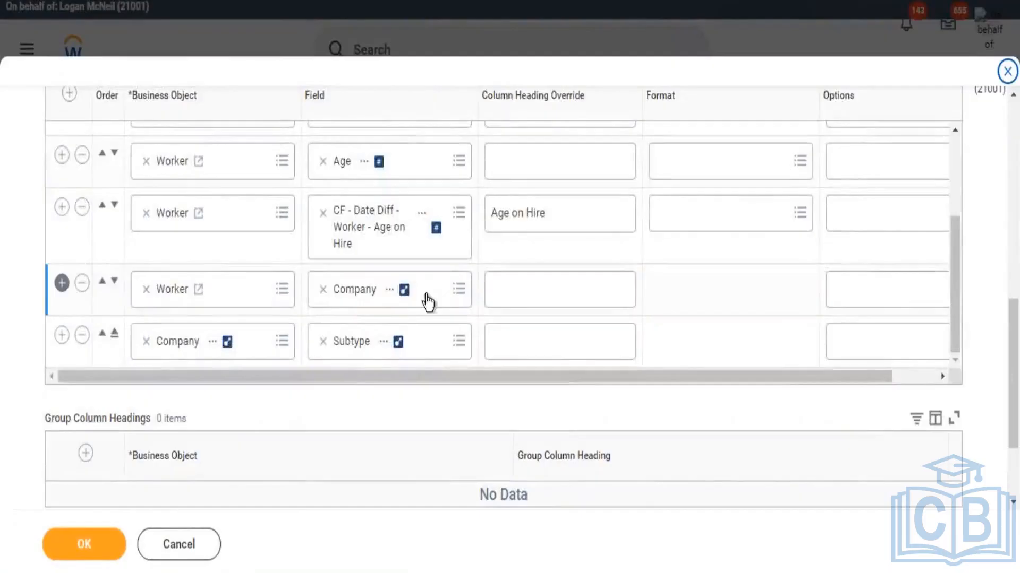
scroll(242, 378, "down", 2)
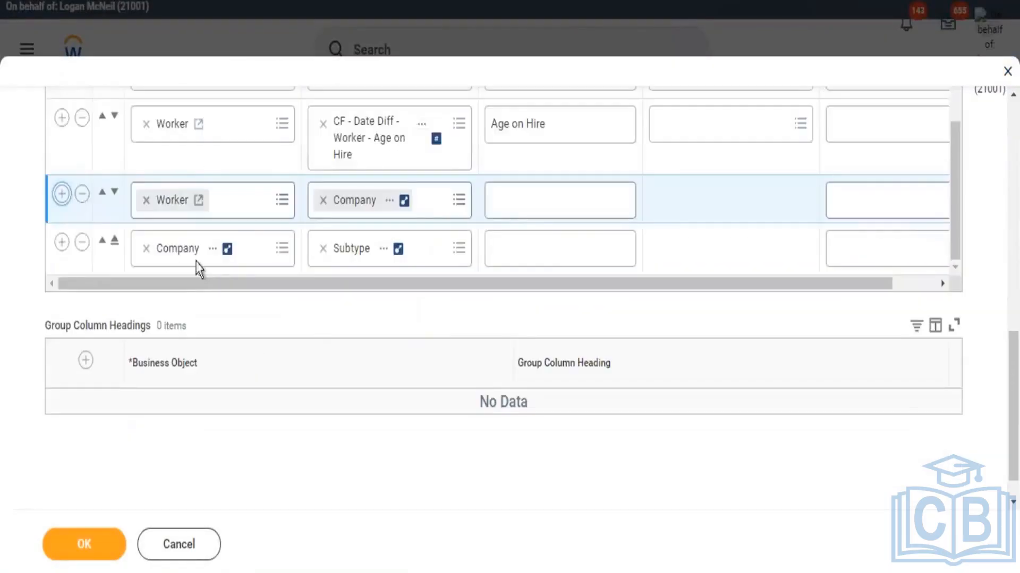
scroll(372, 255, "down", 2)
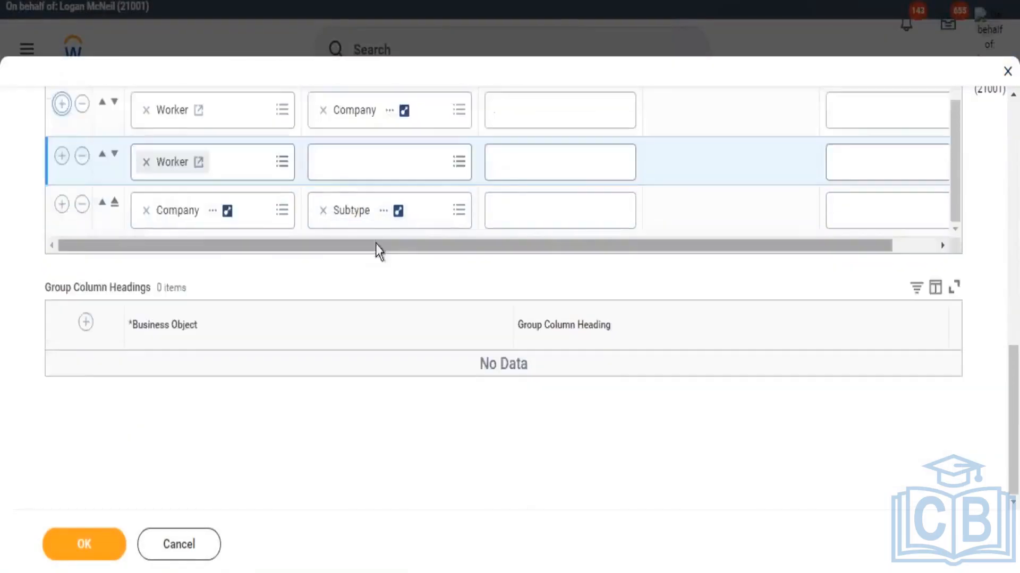
Set the new column's field to CF - LRV - Worker - Company Subtype with the heading override Compay Subtype, and save the report.
left_click(344, 175)
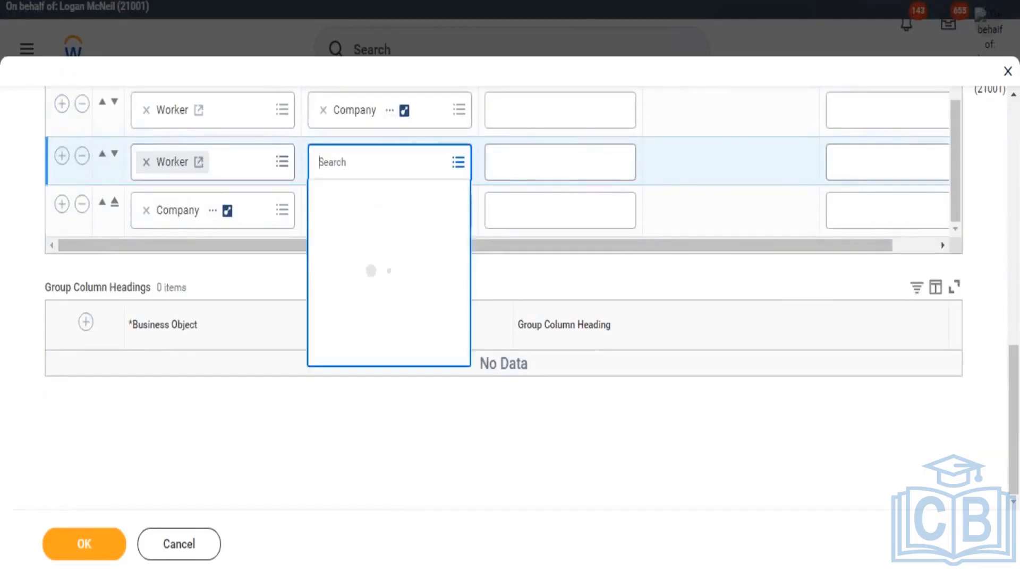
key("ctrl+v")
key("Return")
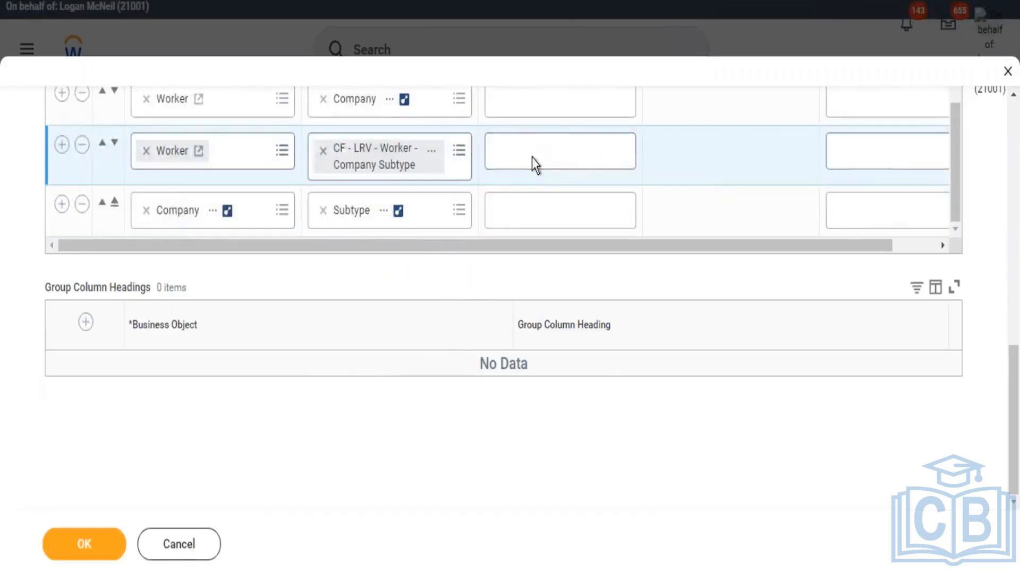
left_click(533, 164)
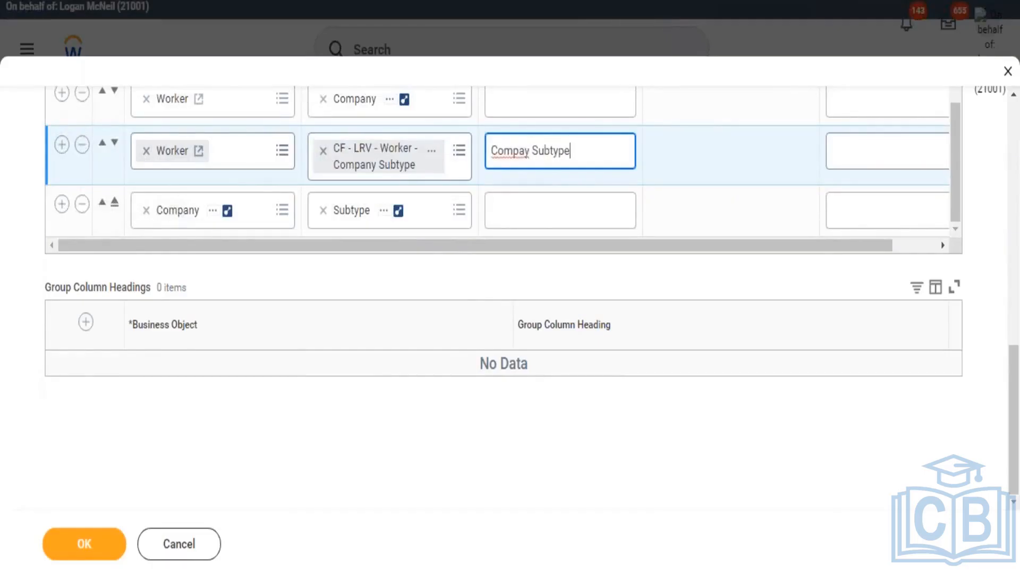
left_click(95, 544)
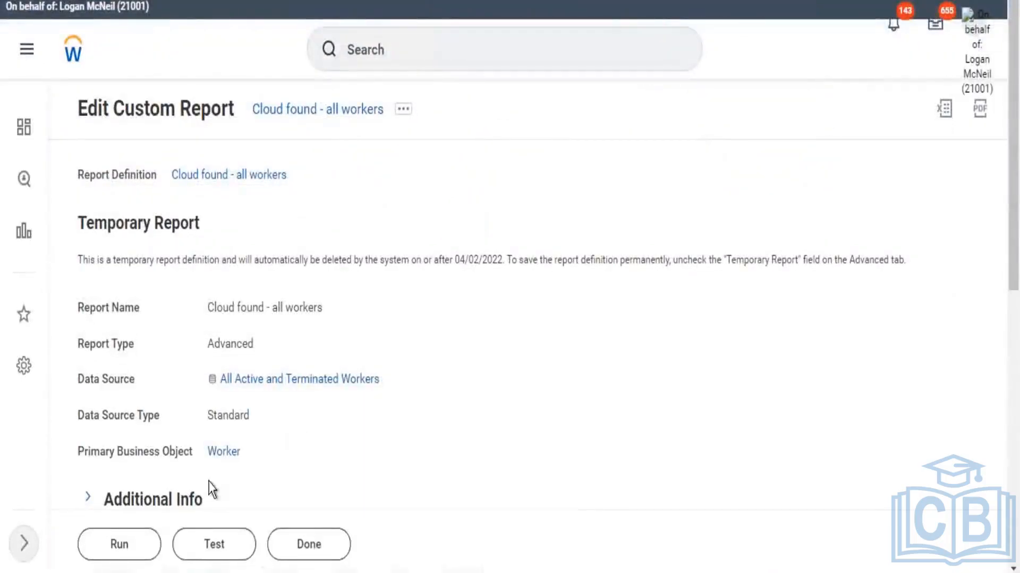
Run the report and compare the values in the Compay Subtype and Subtype columns across the workers.
left_click(120, 549)
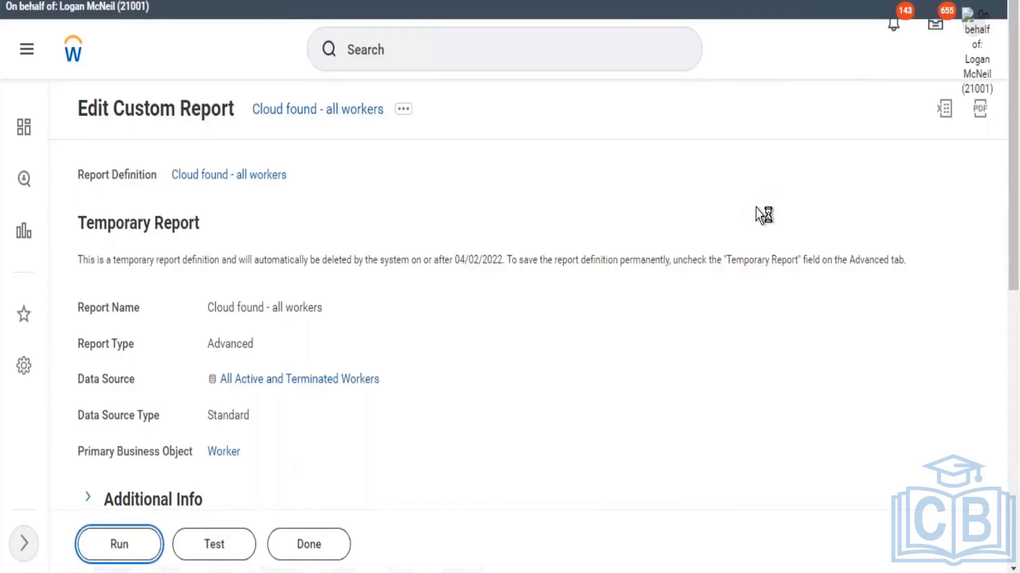
scroll(724, 247, "down", 1)
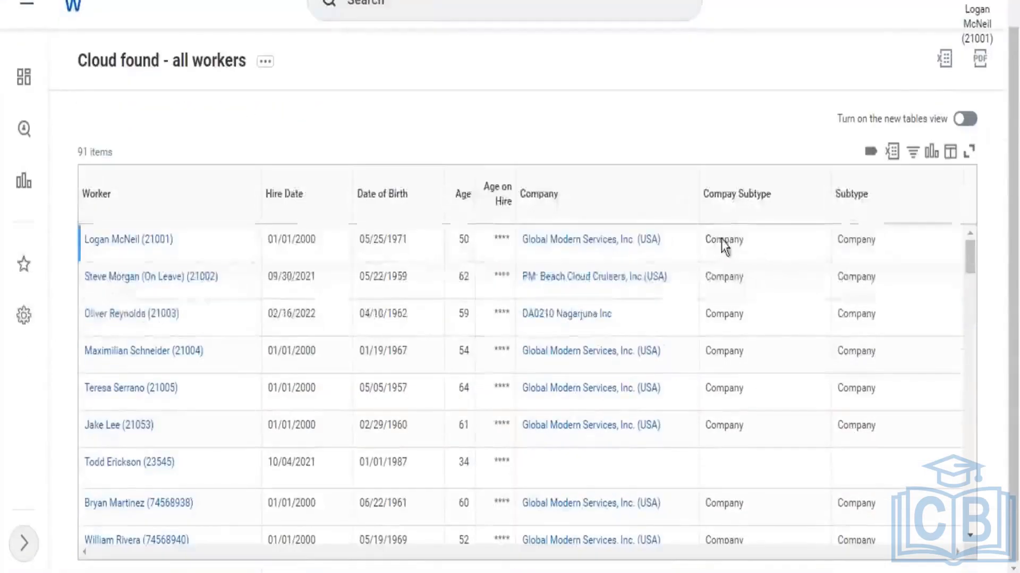
left_click_drag(723, 240, 706, 240)
left_click_drag(849, 241, 856, 243)
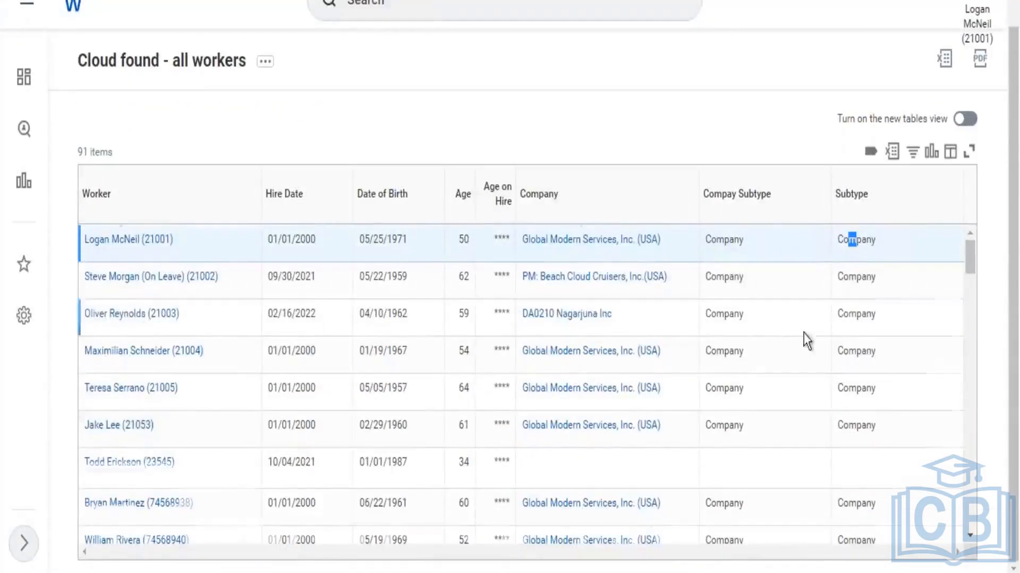
scroll(804, 333, "down", 15)
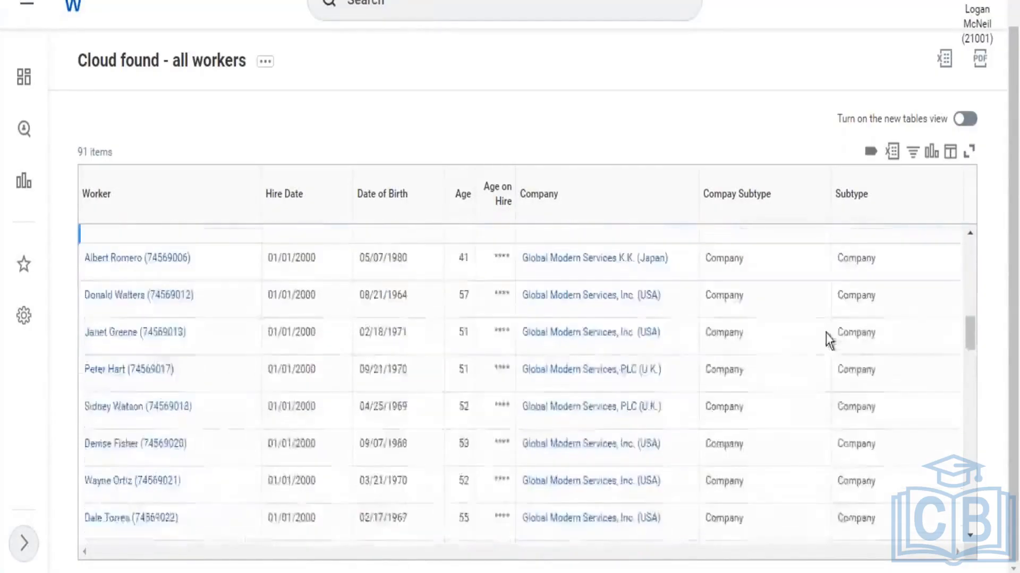
scroll(837, 336, "down", 5)
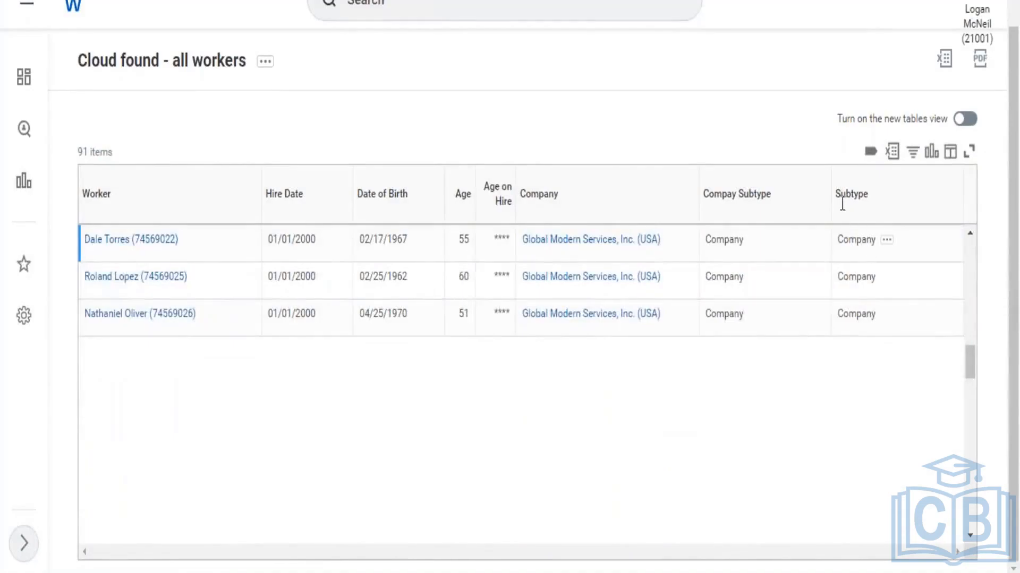
double_click(871, 216)
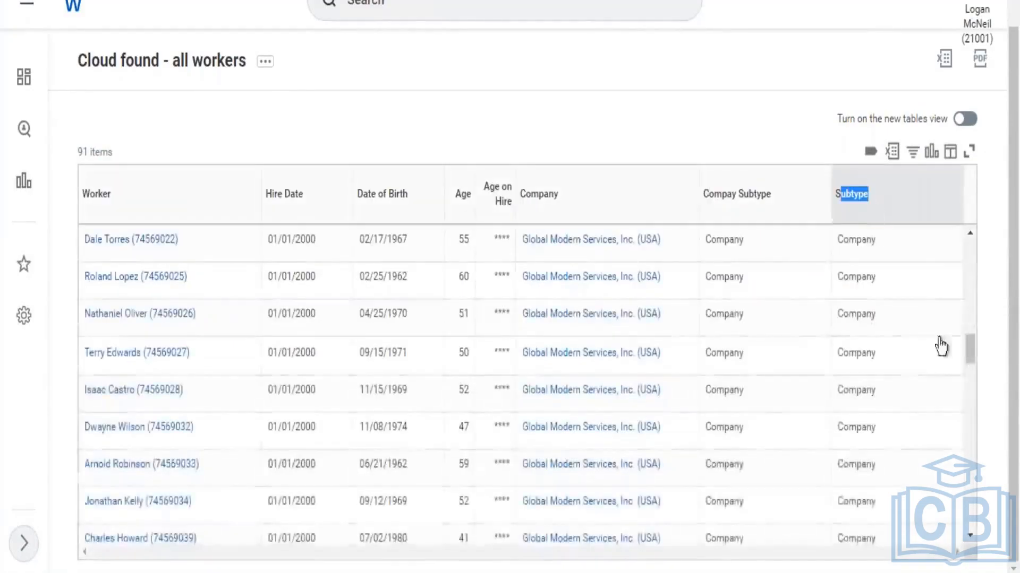
Check the business object of the saved calculated field, and look through further rows of the report output.
left_click(712, 126)
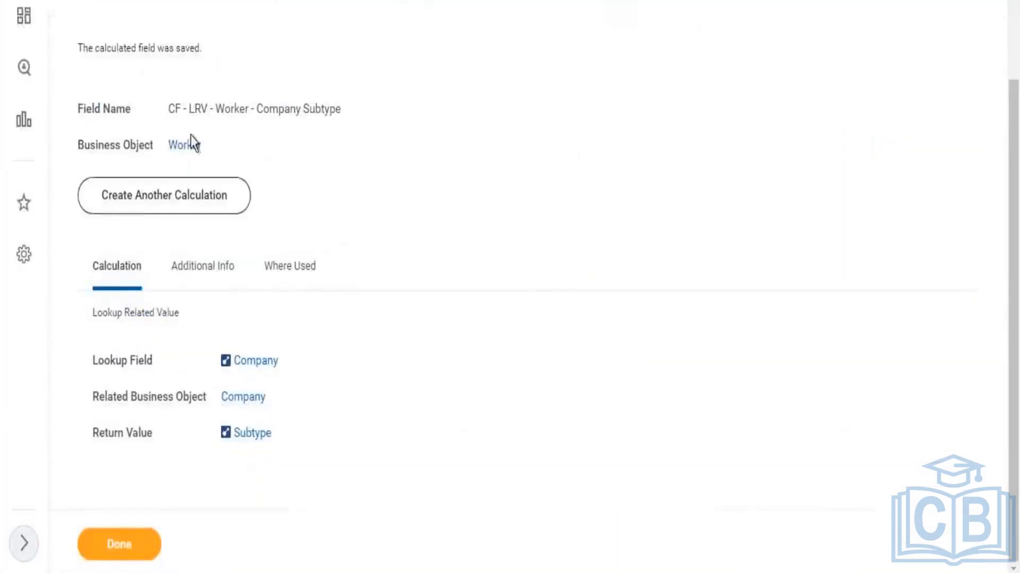
double_click(192, 145)
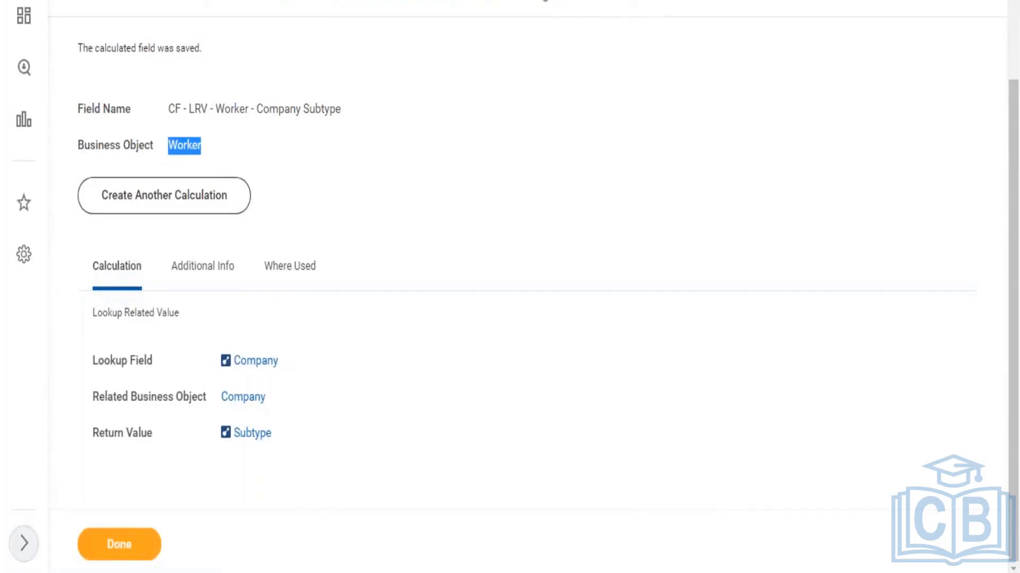
left_click(701, 2)
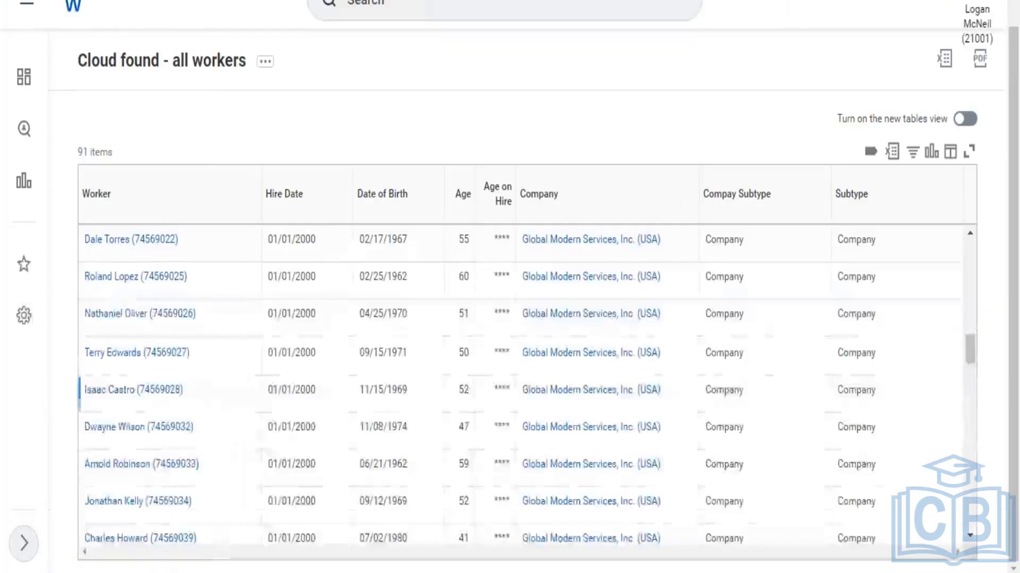
scroll(746, 471, "down", 10)
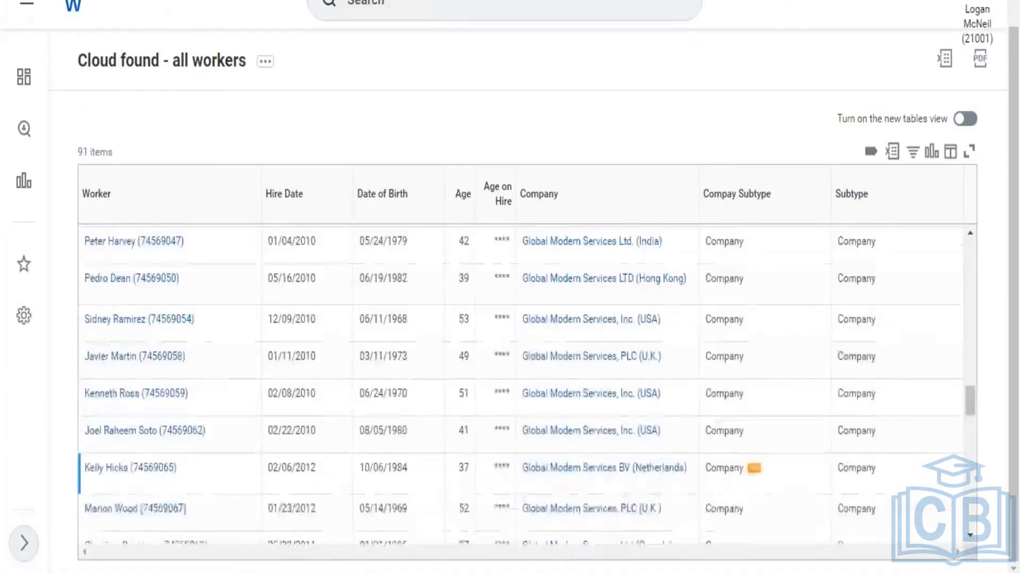
scroll(753, 470, "down", 5)
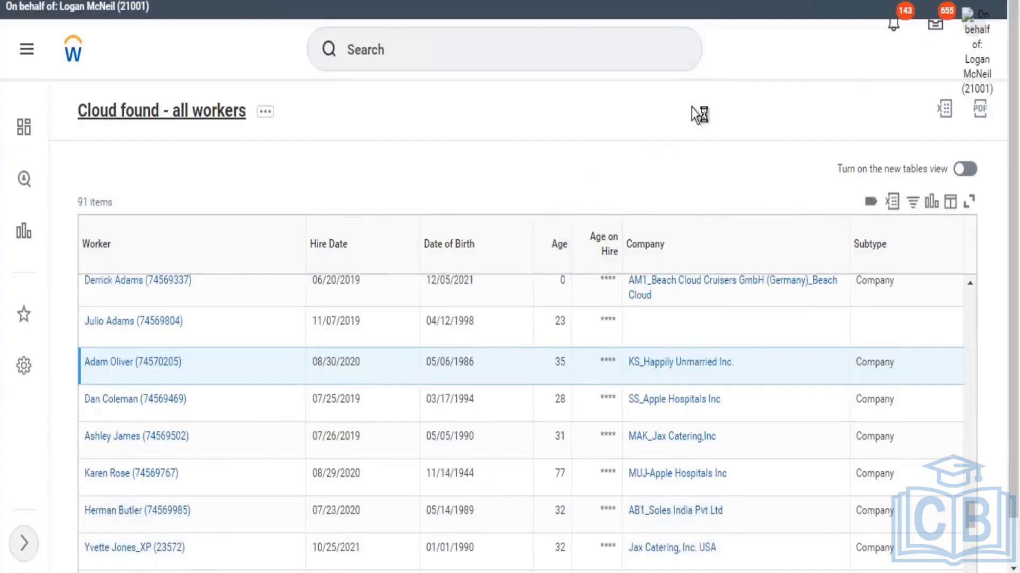
Review the CF - LRV - Worker - Company Subtype column and its business object in the report definition.
scroll(732, 86, "down", 1)
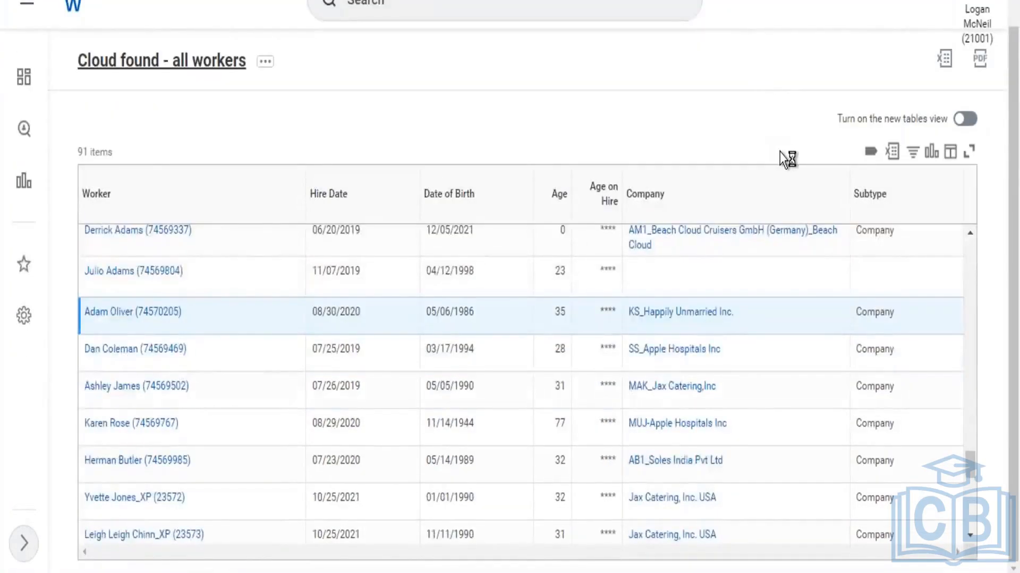
scroll(733, 201, "down", 10)
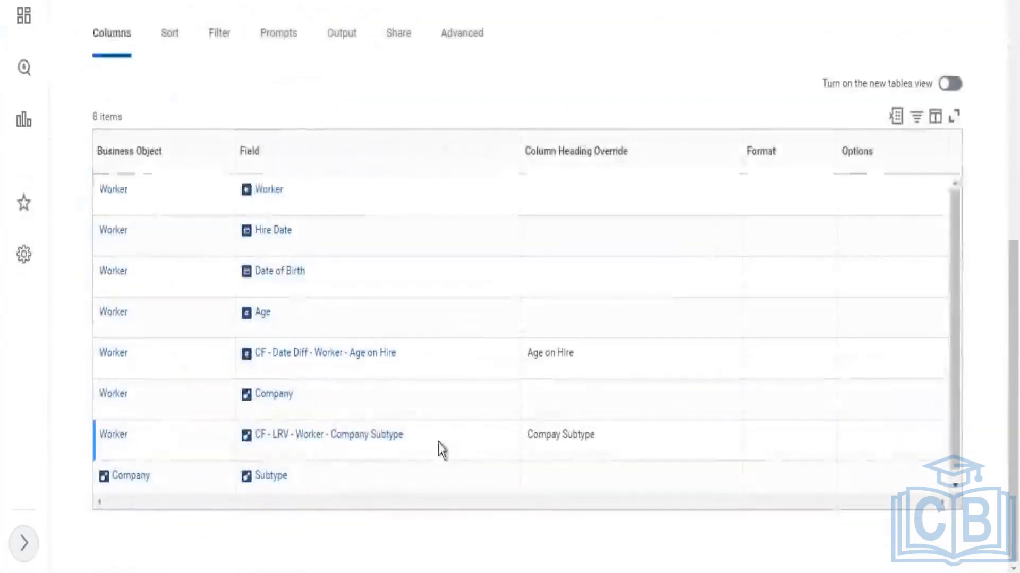
left_click_drag(403, 435, 290, 441)
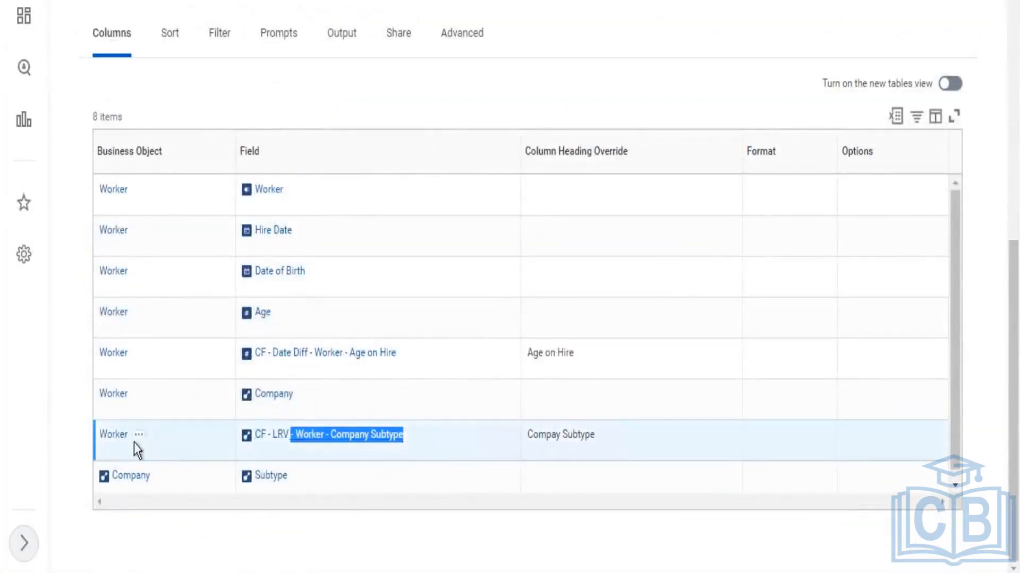
left_click_drag(129, 440, 68, 437)
left_click(87, 447)
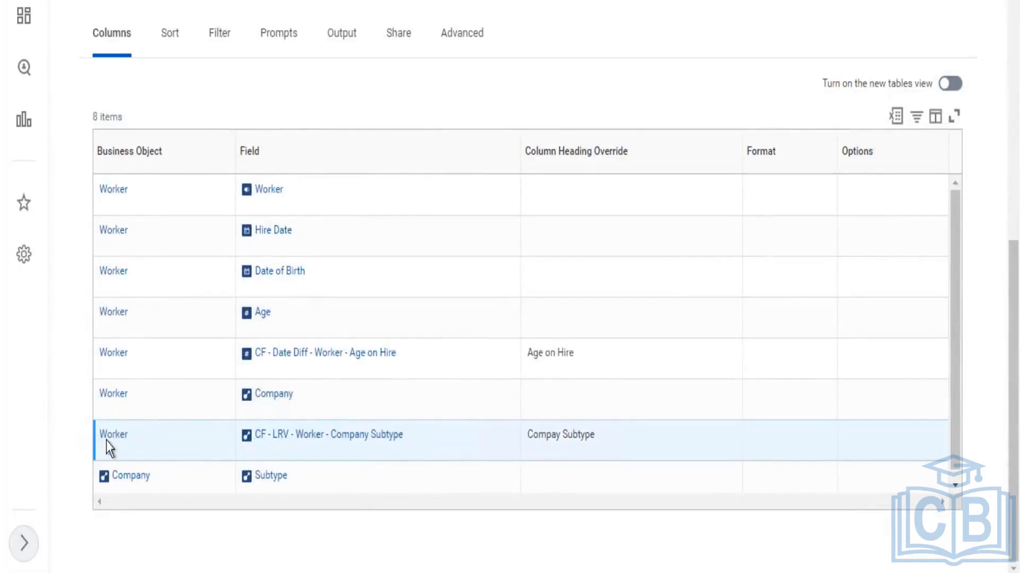
Edit the custom report Cloud found - all workers and add a second And condition to its filter on instances.
scroll(400, 297, "up", 3)
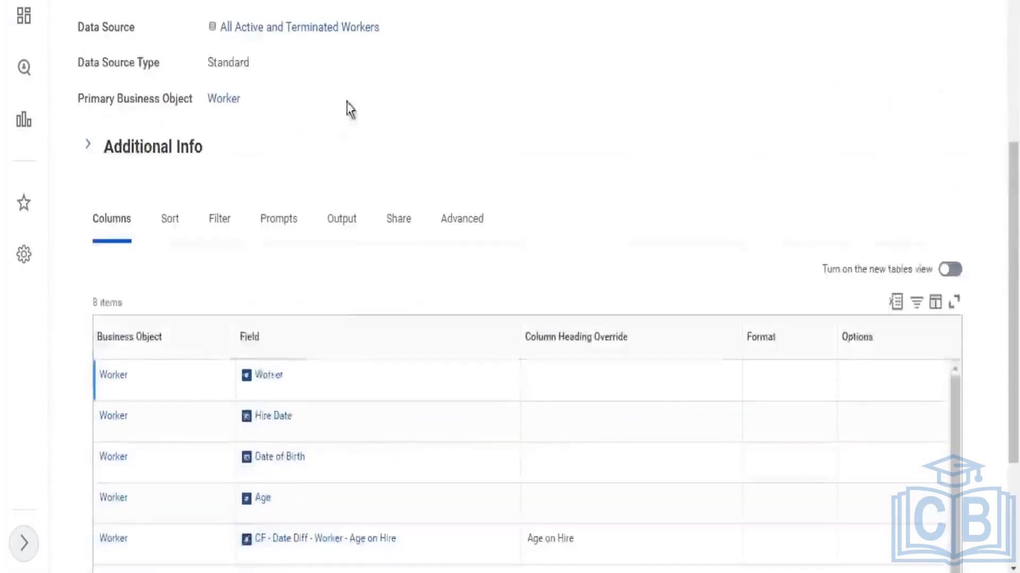
scroll(607, 34, "up", 5)
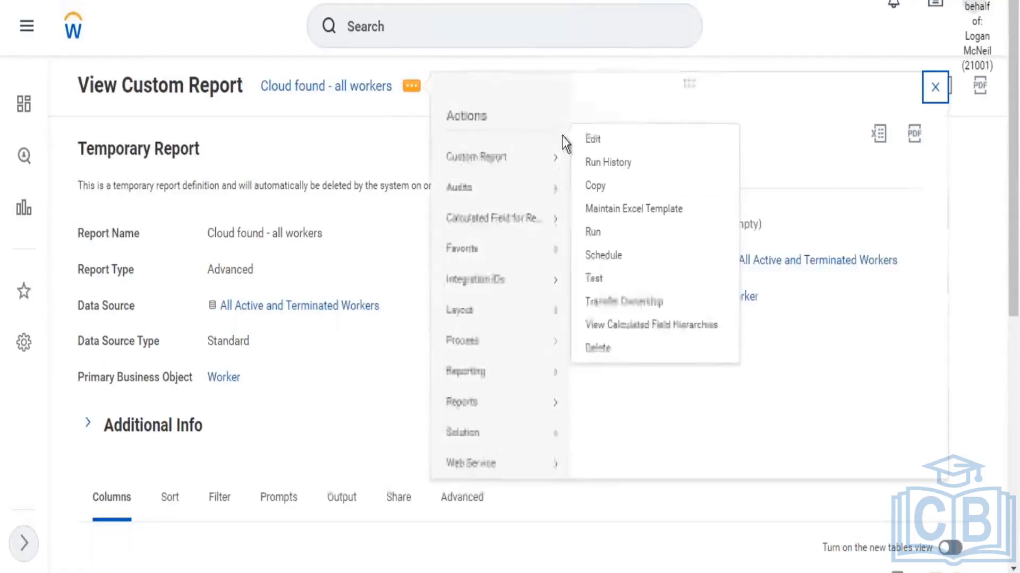
left_click(707, 175)
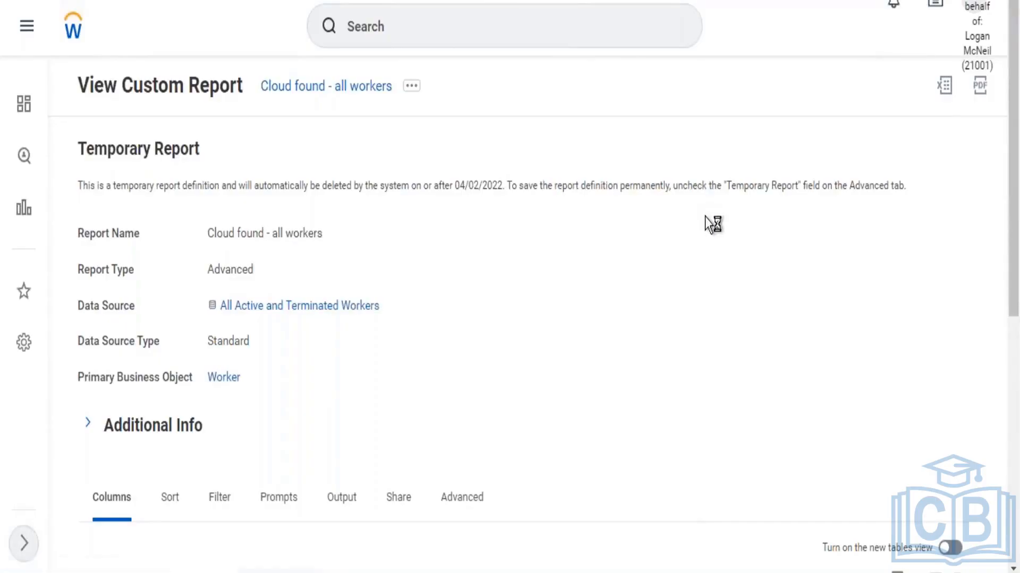
scroll(266, 235, "down", 5)
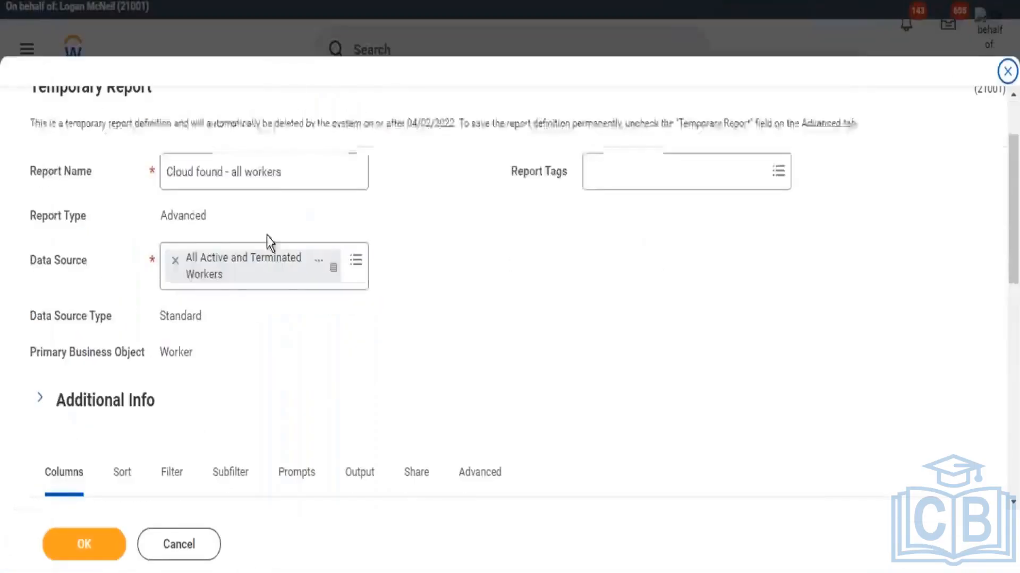
scroll(538, 264, "down", 3)
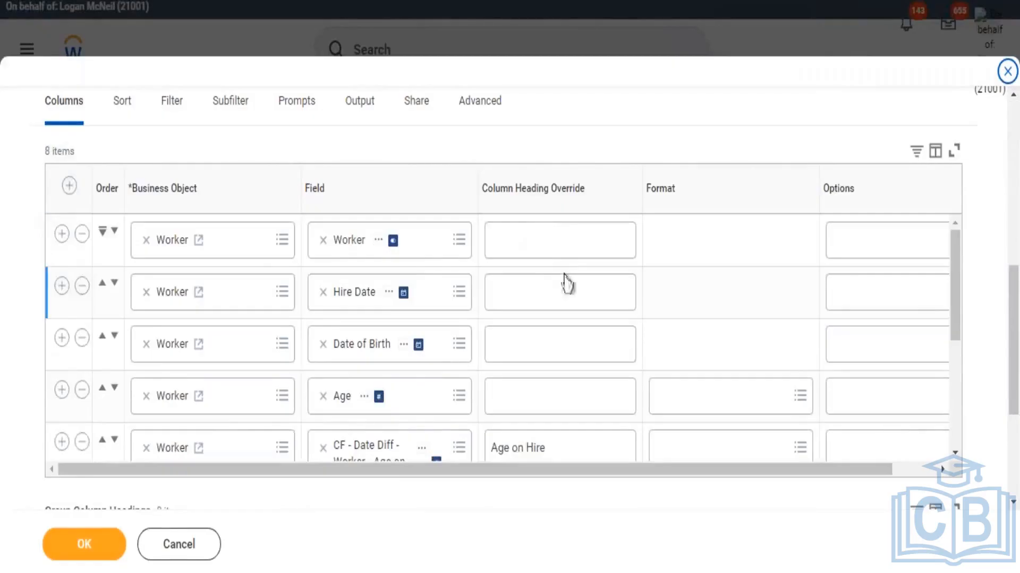
left_click(169, 98)
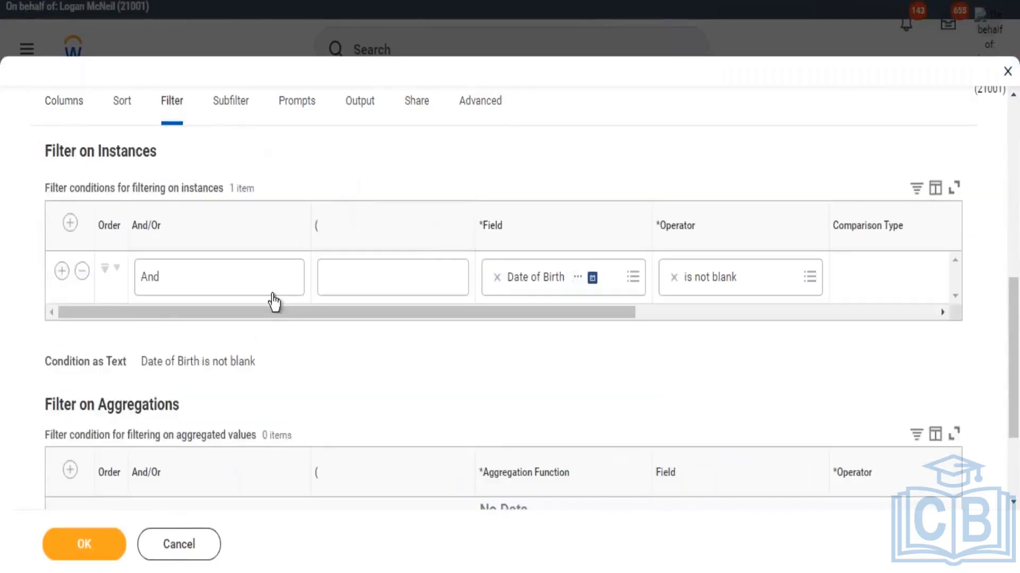
left_click(61, 271)
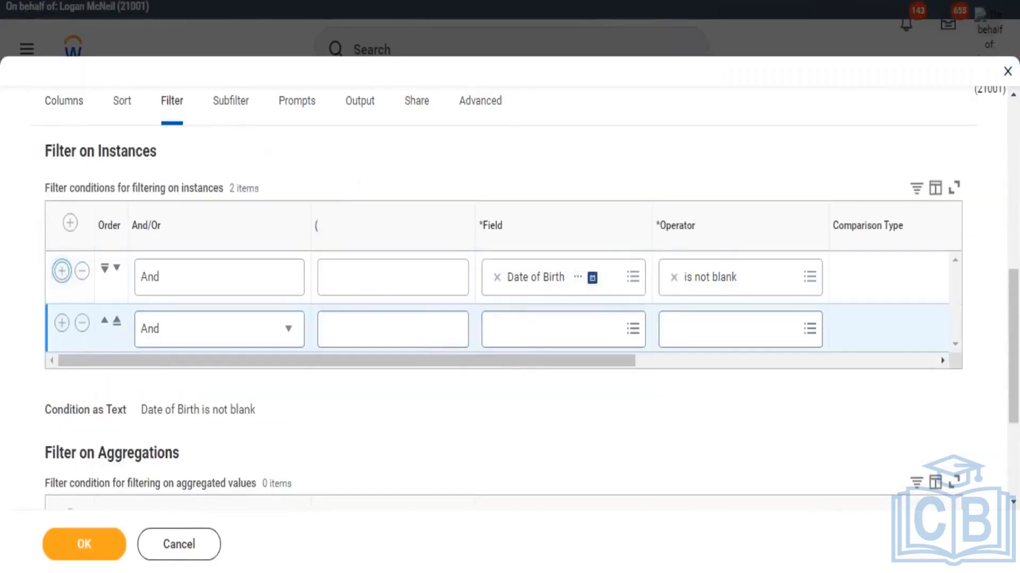
Search the new filter condition's fields for subtype, and compare the choices with the two subtype columns of the report.
left_click(521, 333)
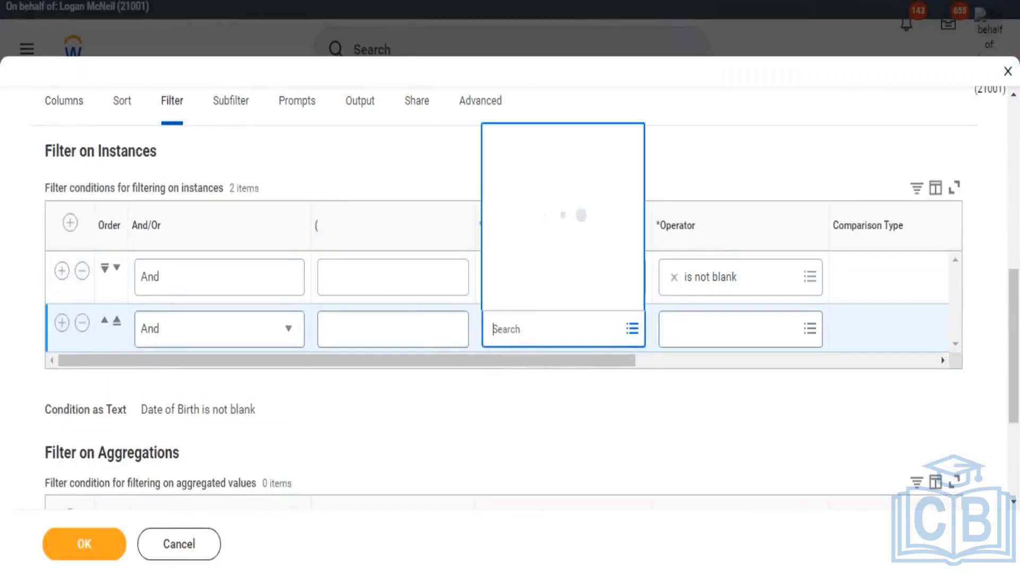
type("subtype")
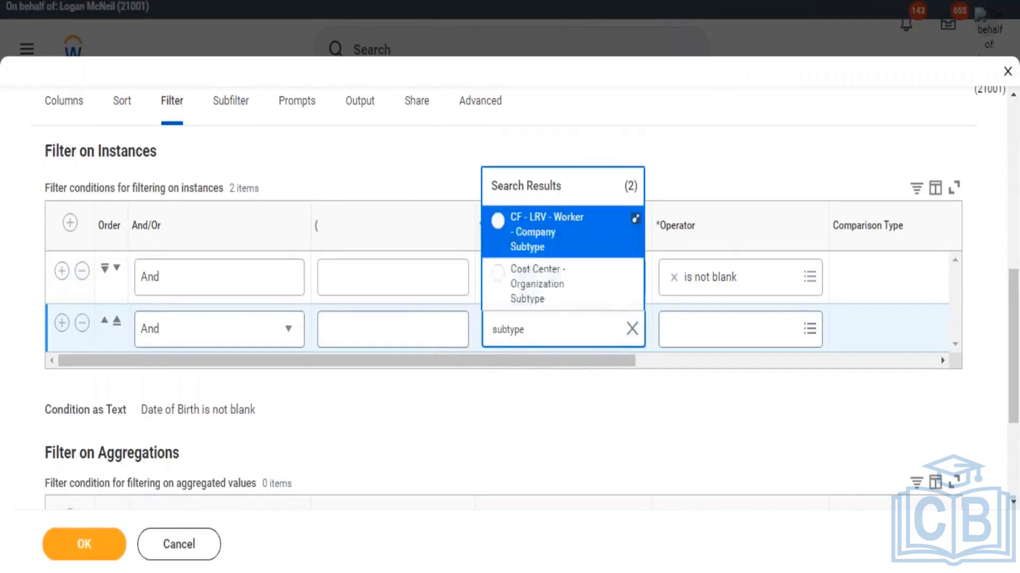
left_click(68, 109)
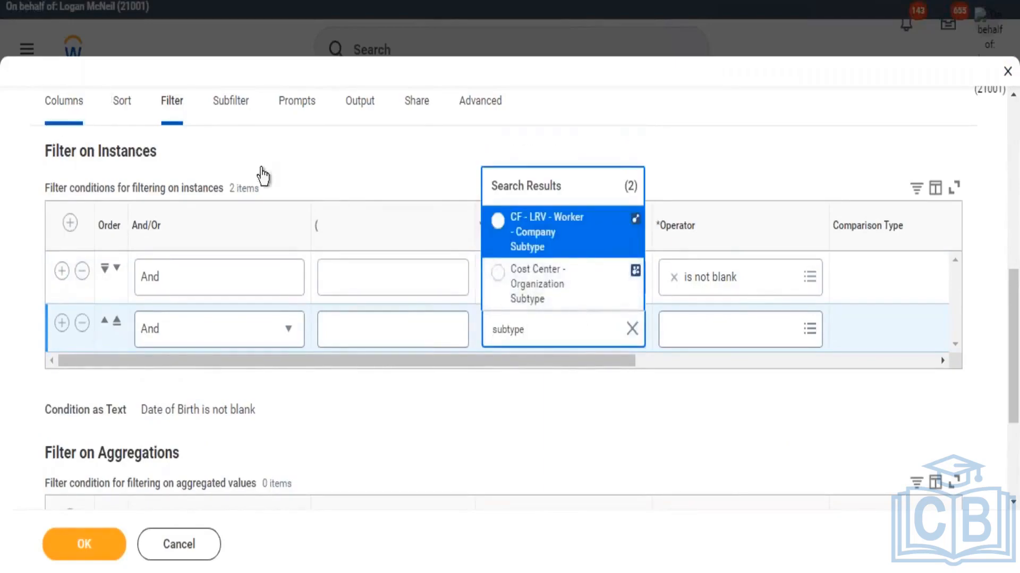
scroll(336, 435, "down", 5)
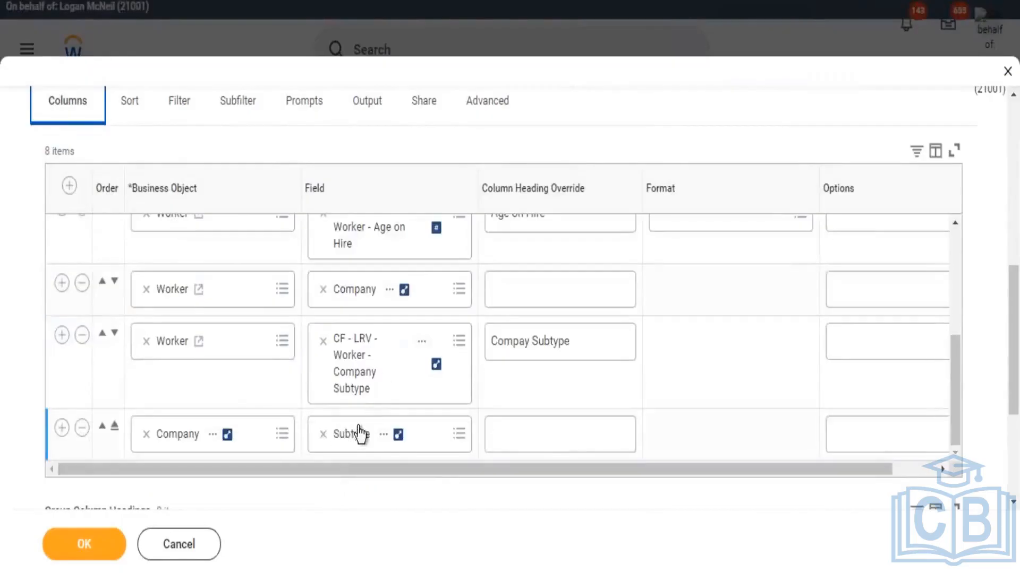
left_click(181, 106)
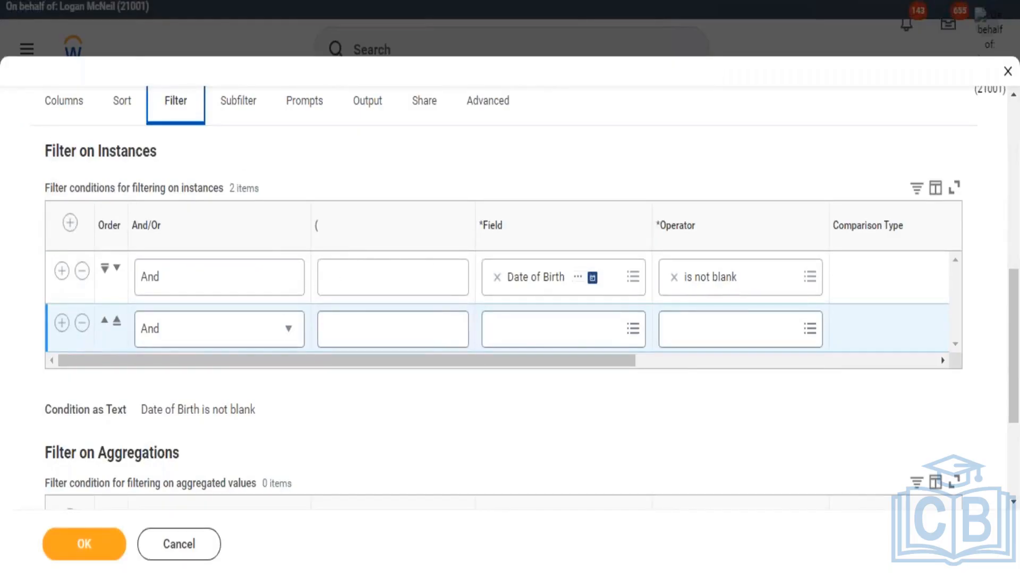
Switch to the Reporting workbook in Excel and enter the heading Filter in cell A5 of sheet 27.03.
key("alt+Tab")
scroll(370, 269, "up", 4)
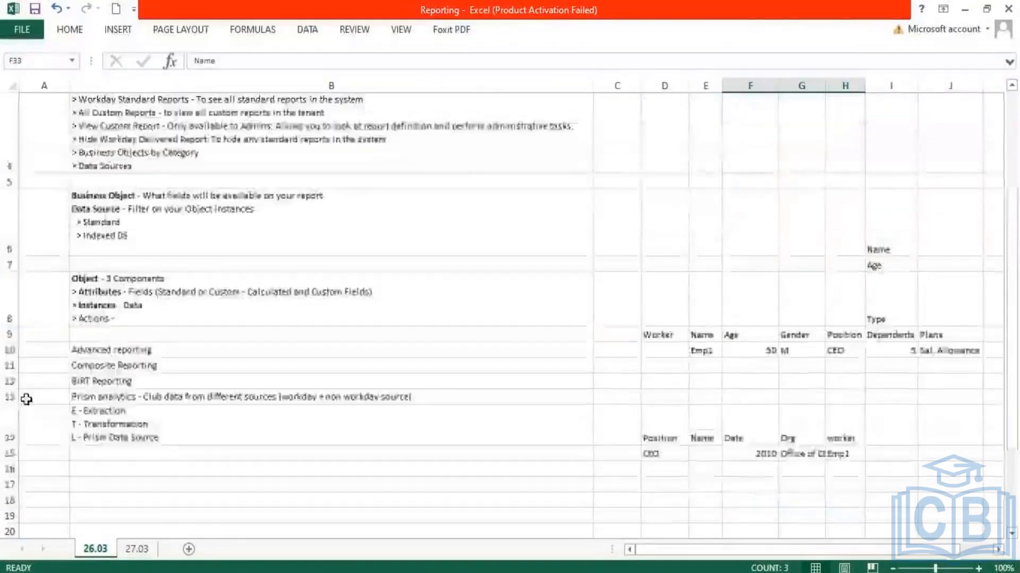
left_click(137, 549)
left_click(31, 254)
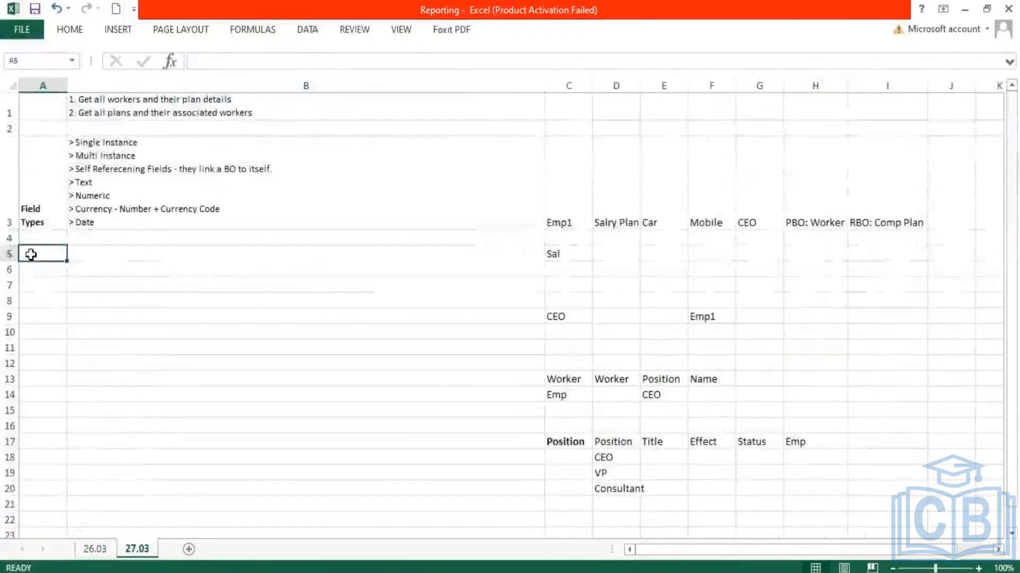
type("Filter")
key("Tab")
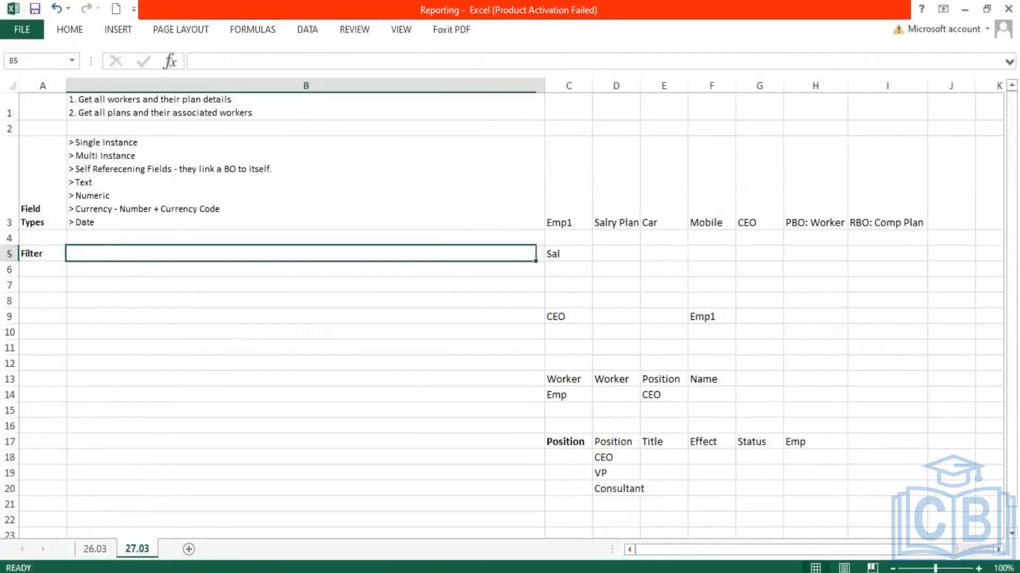
Enter the note "A filter can only reference filds from the Primary Business Object" in cell B5.
type("A filter")
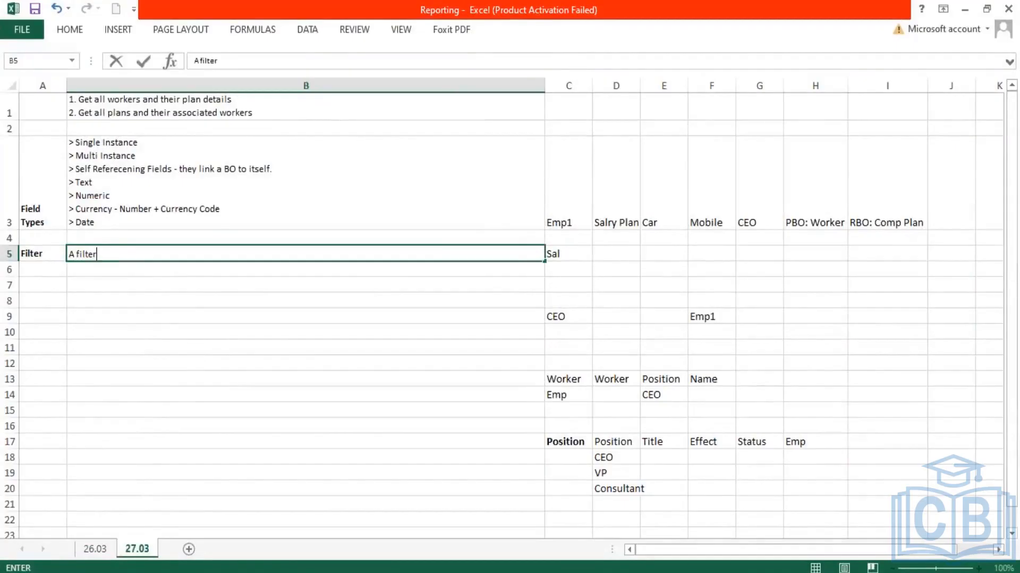
type(" can only reference files")
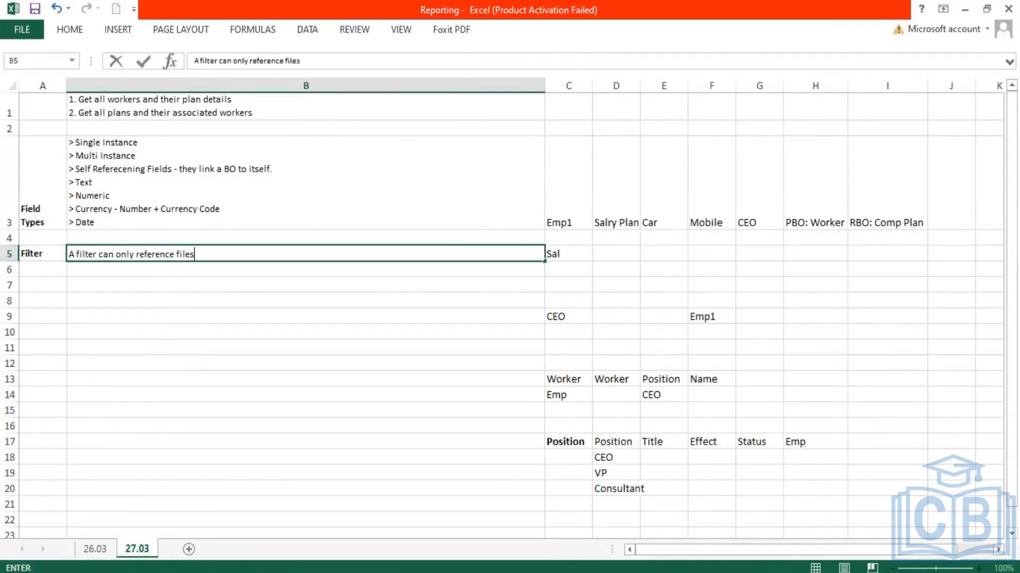
key("BackSpace")
key("BackSpace")
type("ds from the Primary ")
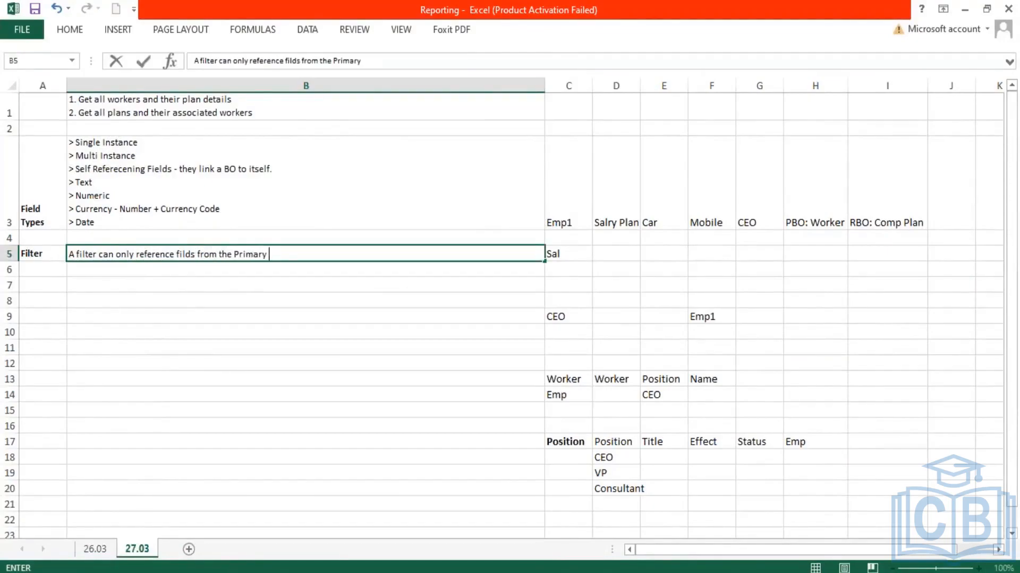
type("Business Object")
key("Return")
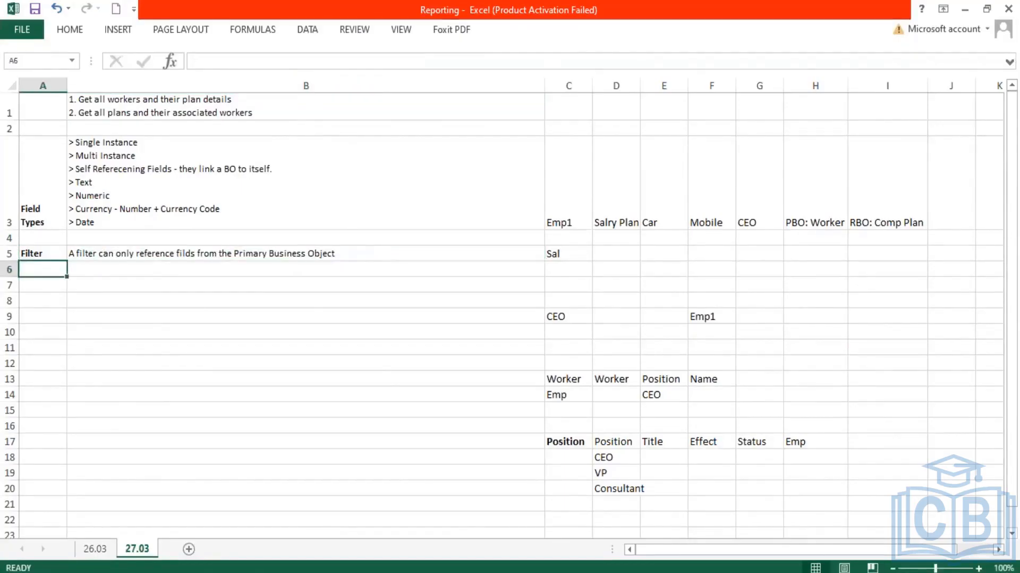
key("Up")
key("Right")
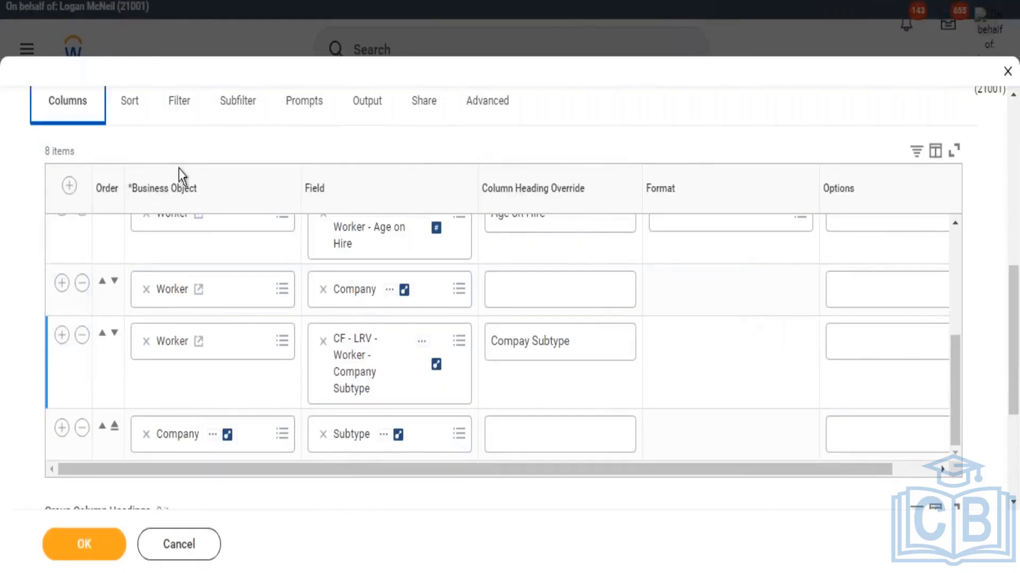
Back in the Workday report, set the second filter condition's field to CF - LRV - Worker - Company Subtype.
left_click(175, 100)
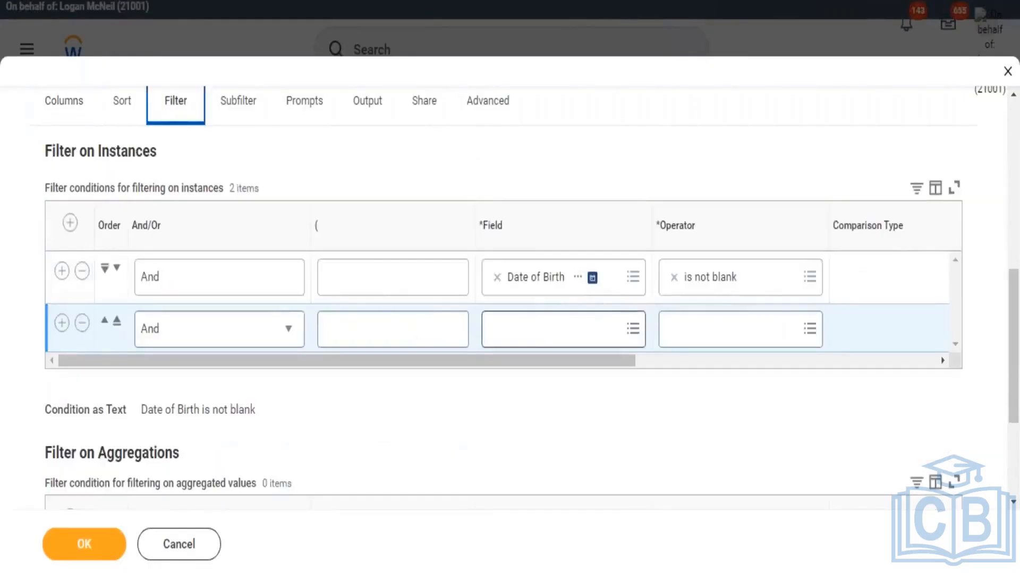
left_click(527, 328)
type("subtype")
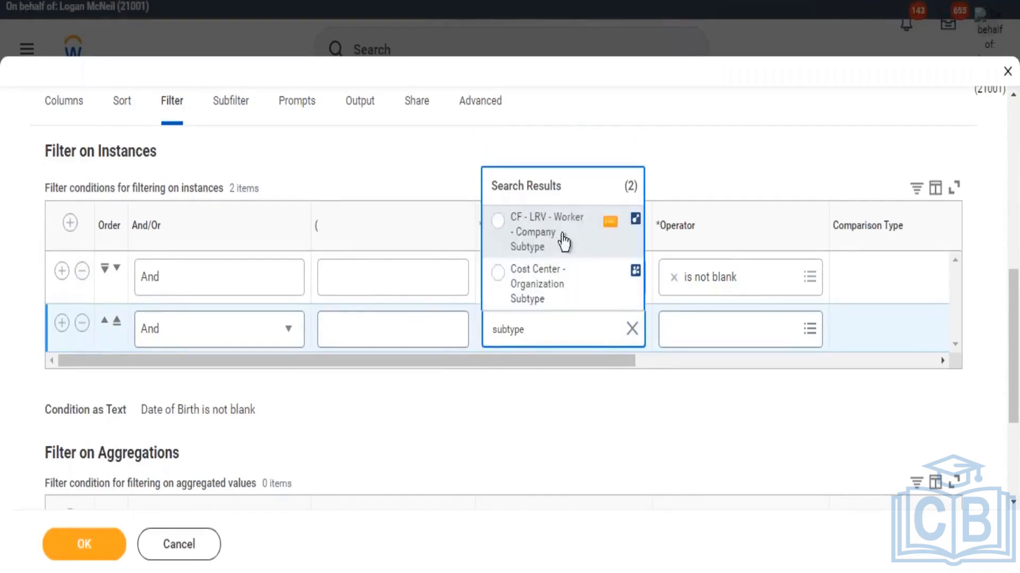
left_click(617, 244)
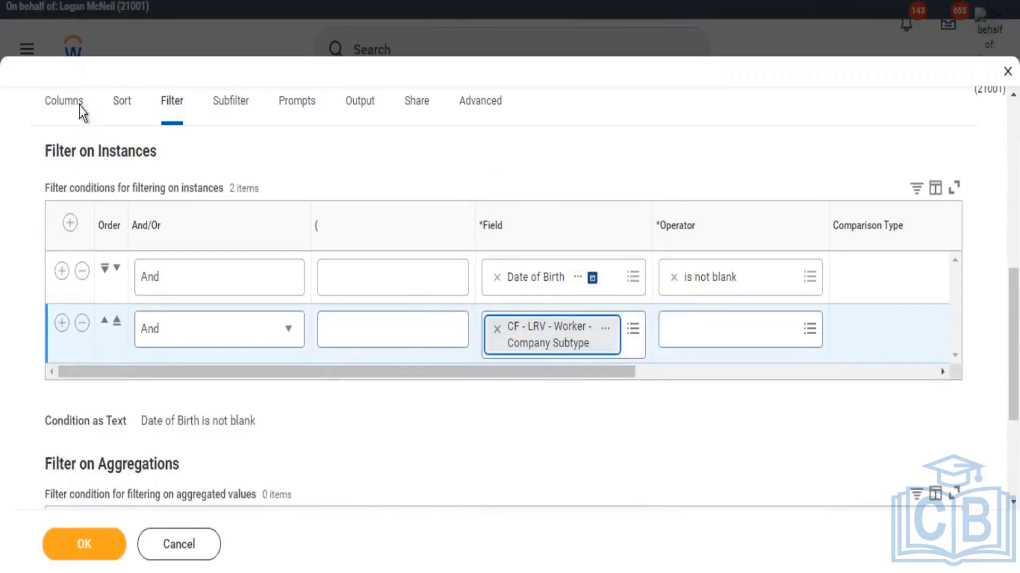
Check the business objects of the report's columns against the report's primary business object.
left_click(80, 109)
scroll(383, 265, "down", 3)
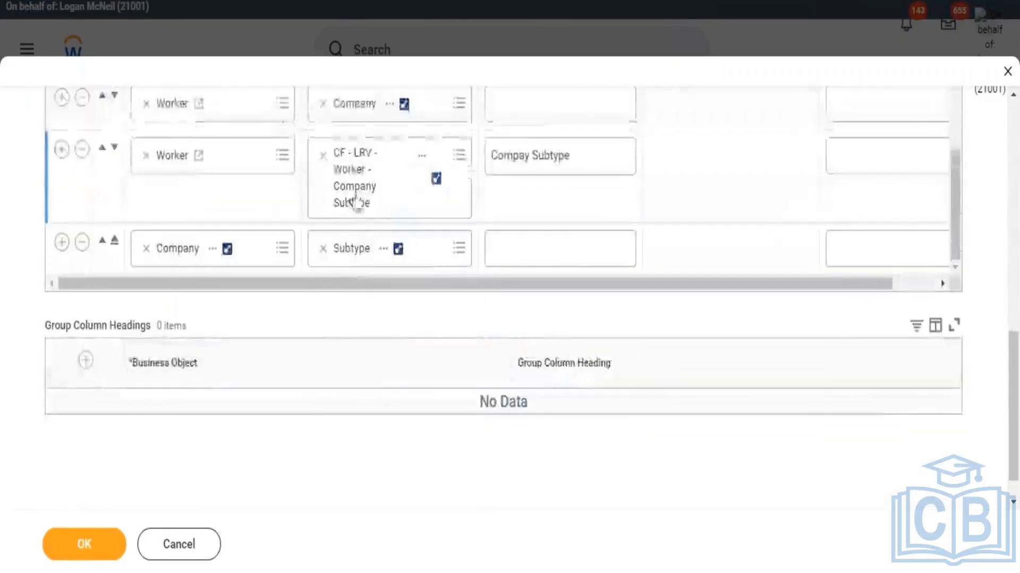
scroll(228, 151, "up", 3)
scroll(263, 182, "up", 3)
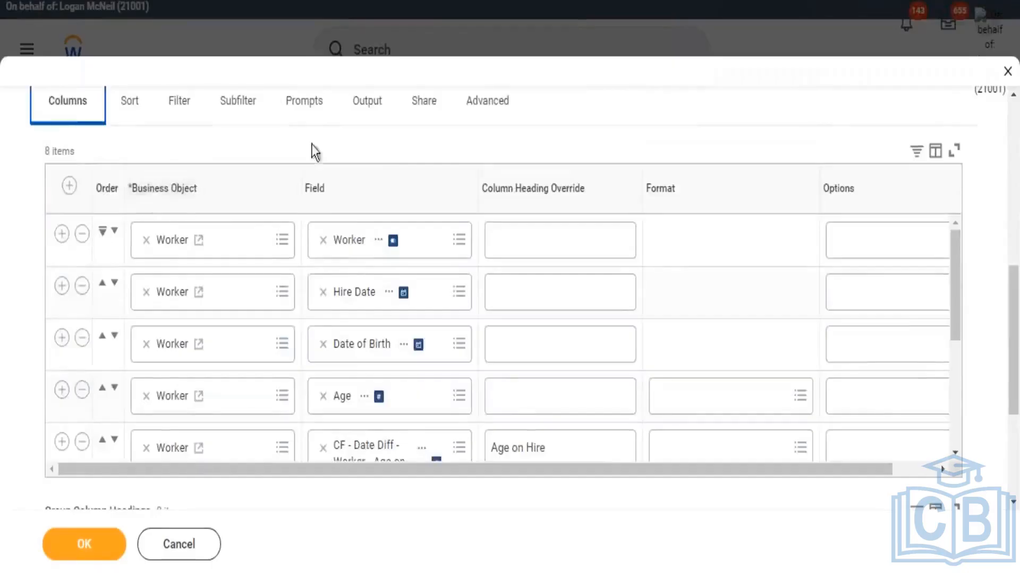
scroll(315, 152, "up", 5)
Set the operator of the company subtype filter condition to in the selection list.
left_click(176, 380)
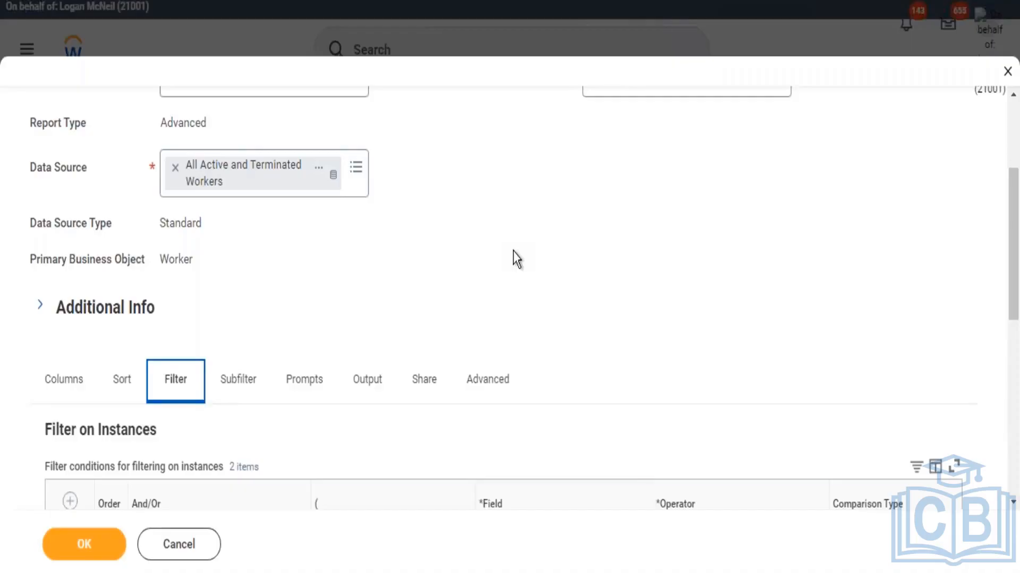
scroll(505, 214, "down", 5)
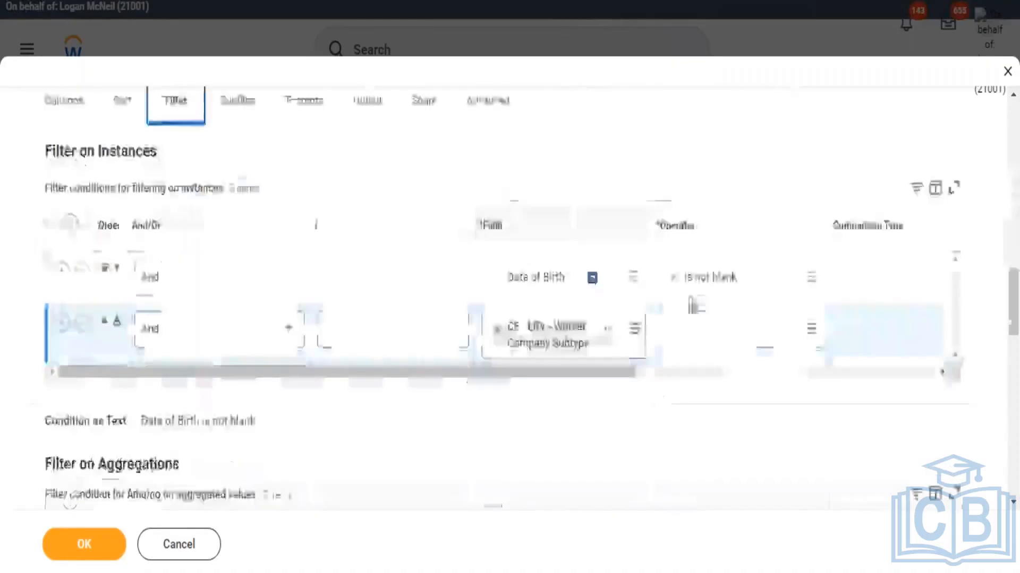
left_click(767, 344)
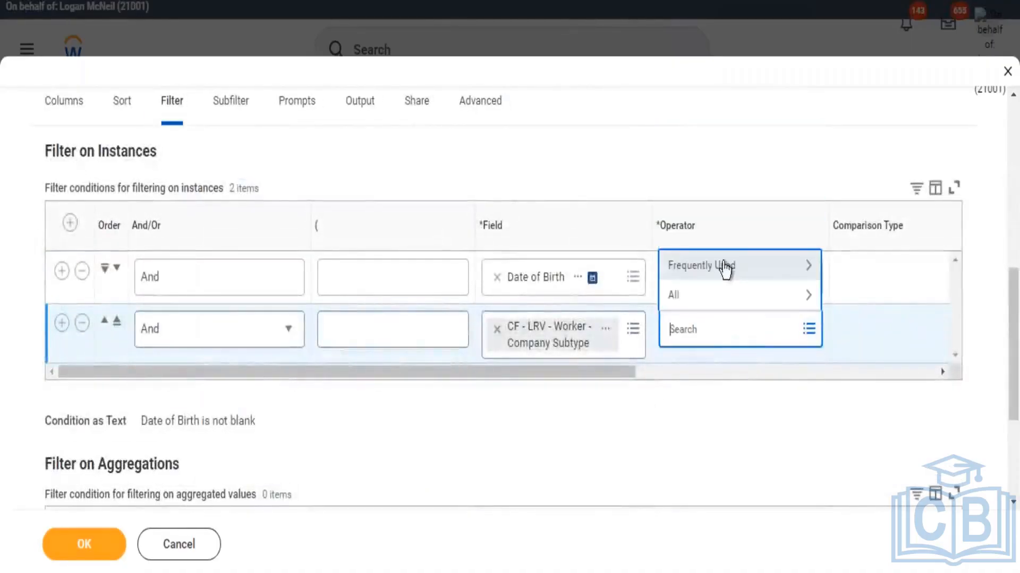
left_click(768, 291)
left_click(724, 211)
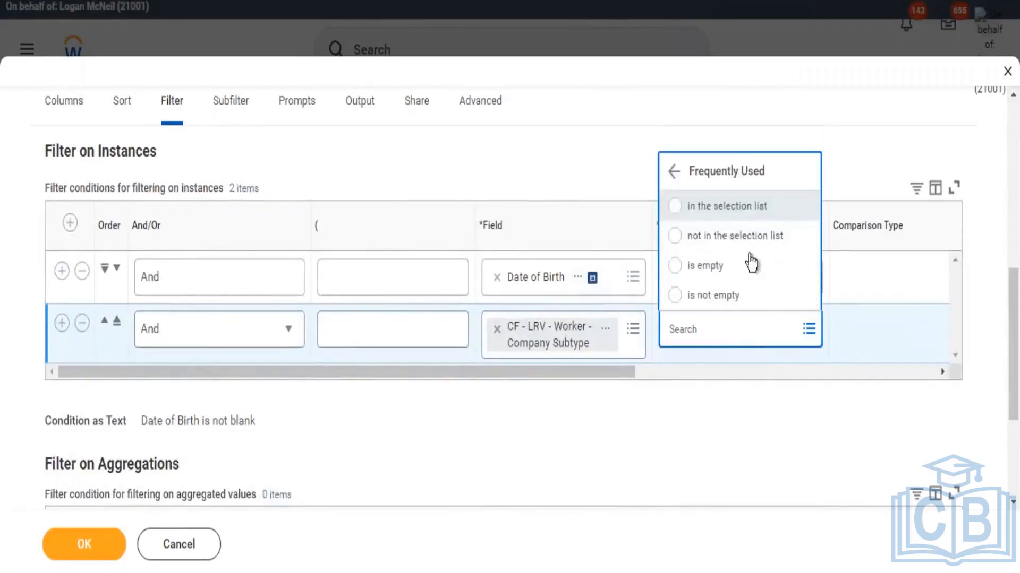
Browse the comparison values offered for the company subtype condition in the report's instance filter.
left_click_drag(631, 373, 857, 380)
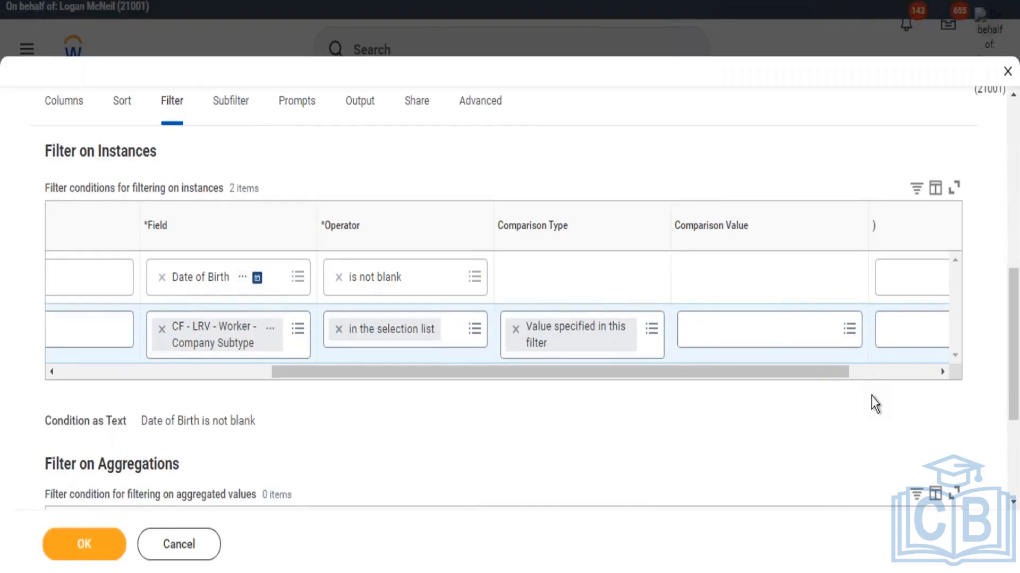
left_click(824, 337)
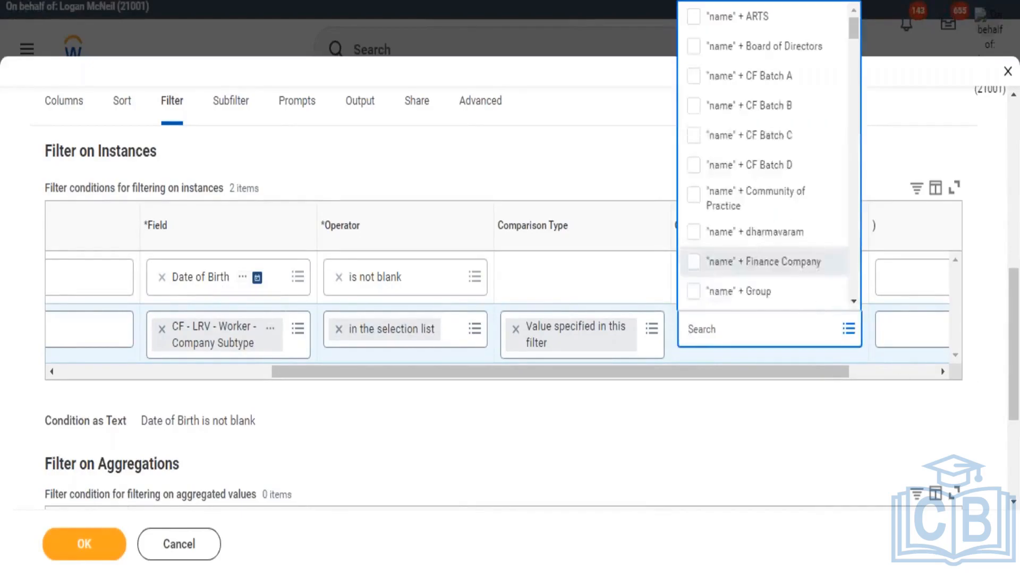
scroll(746, 138, "down", 7)
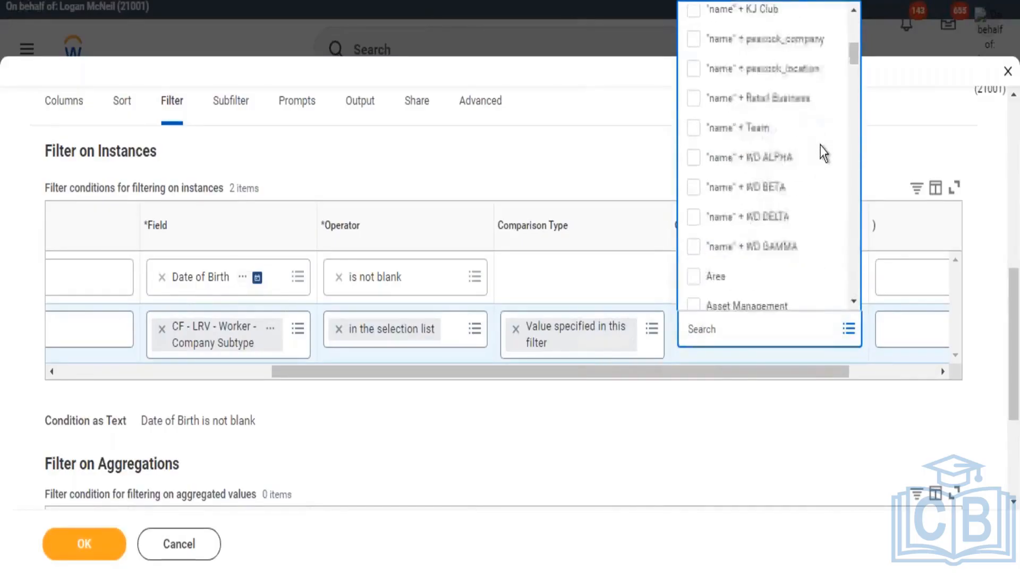
scroll(822, 154, "down", 10)
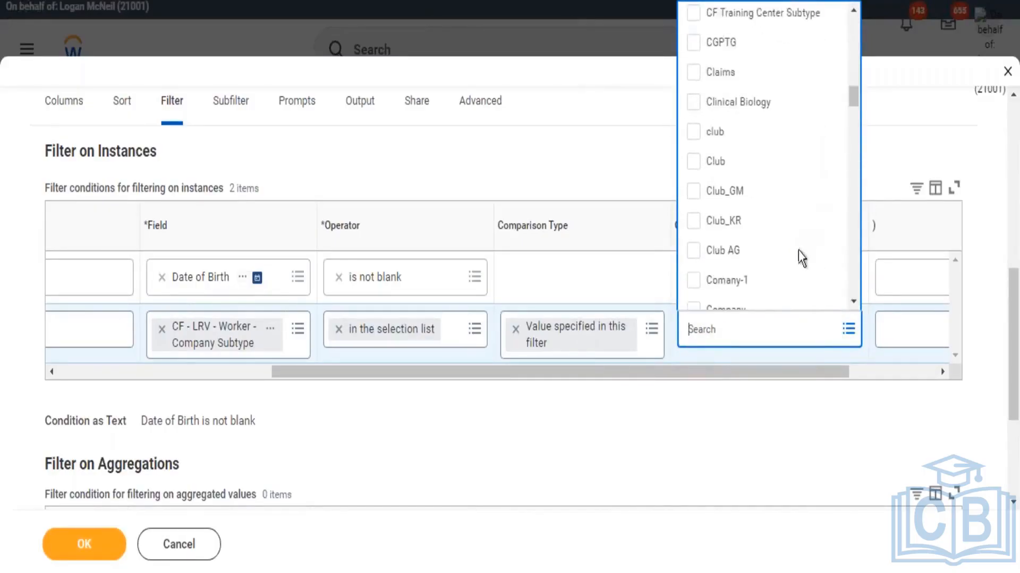
scroll(810, 261, "down", 3)
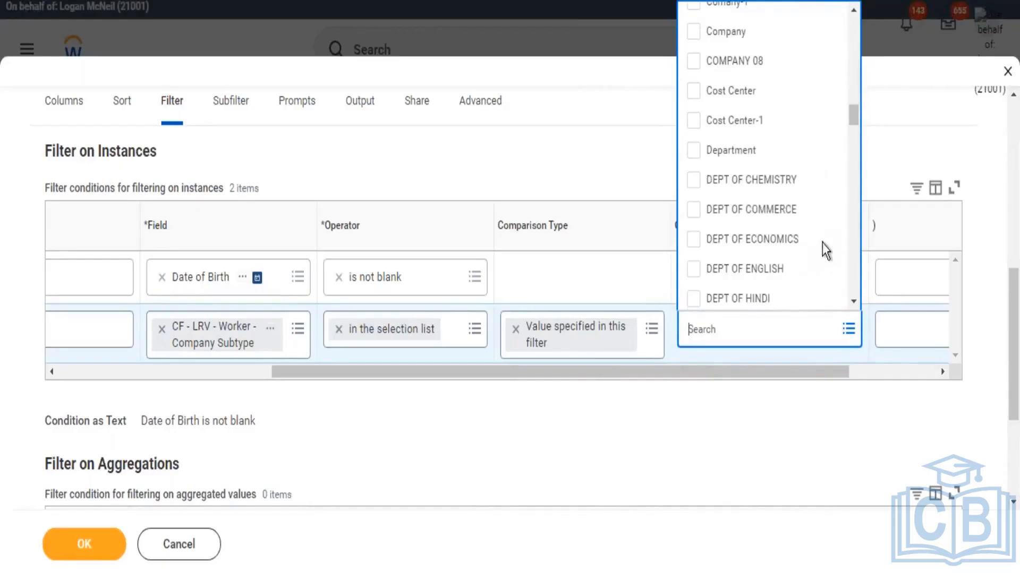
scroll(831, 238, "down", 4)
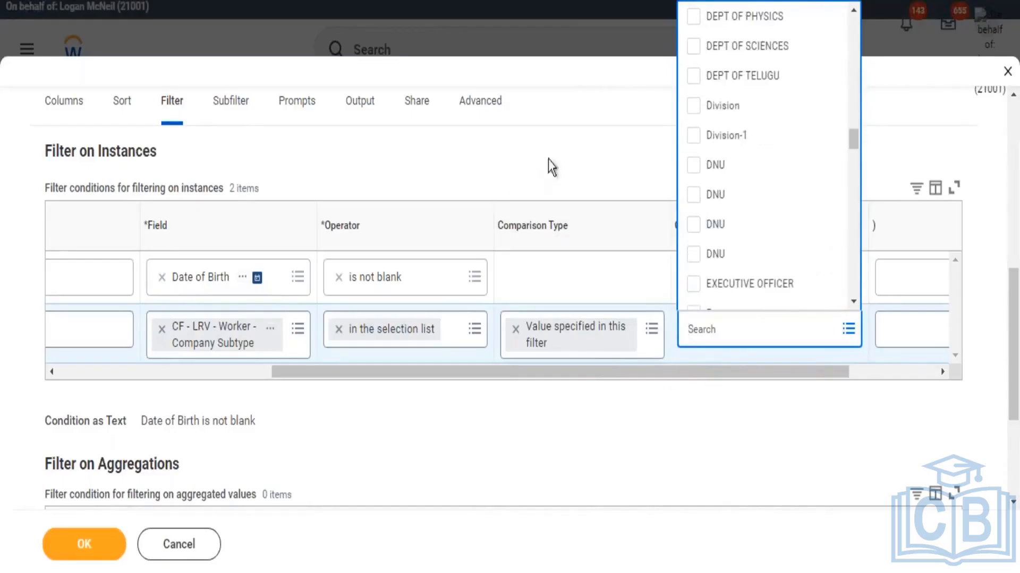
Remove the CF - LRV - Worker - Company Subtype condition from the report's instance filter.
left_click(569, 269)
left_click_drag(582, 375, 237, 418)
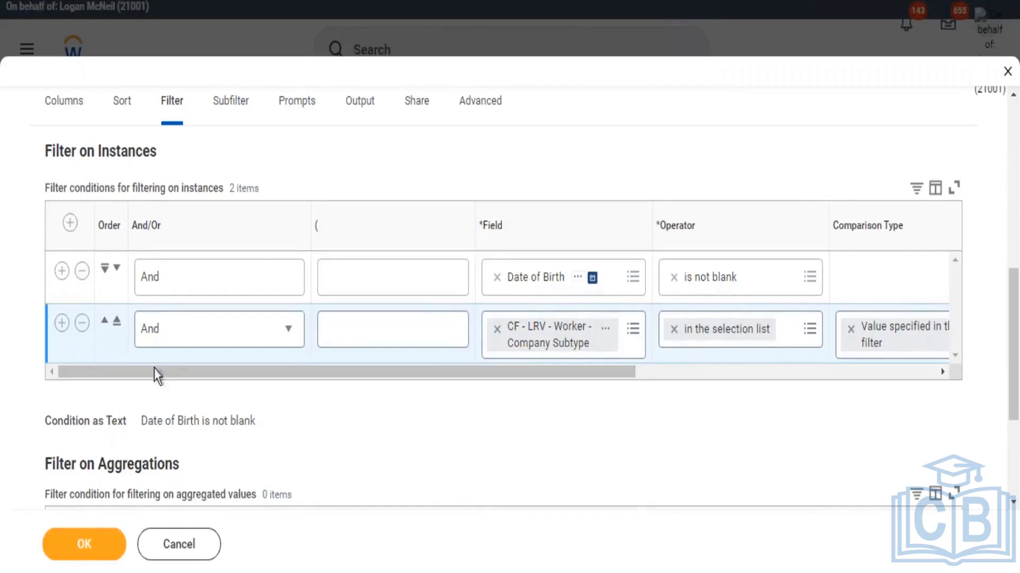
left_click(81, 323)
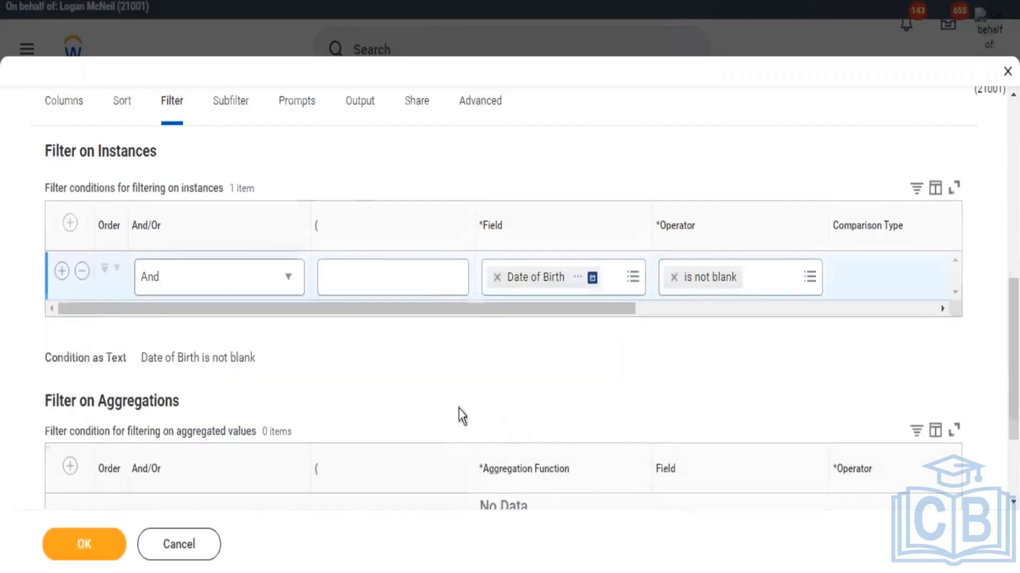
Review the report's data source, primary business object and column fields from Worker through Company Subtype.
scroll(460, 415, "up", 5)
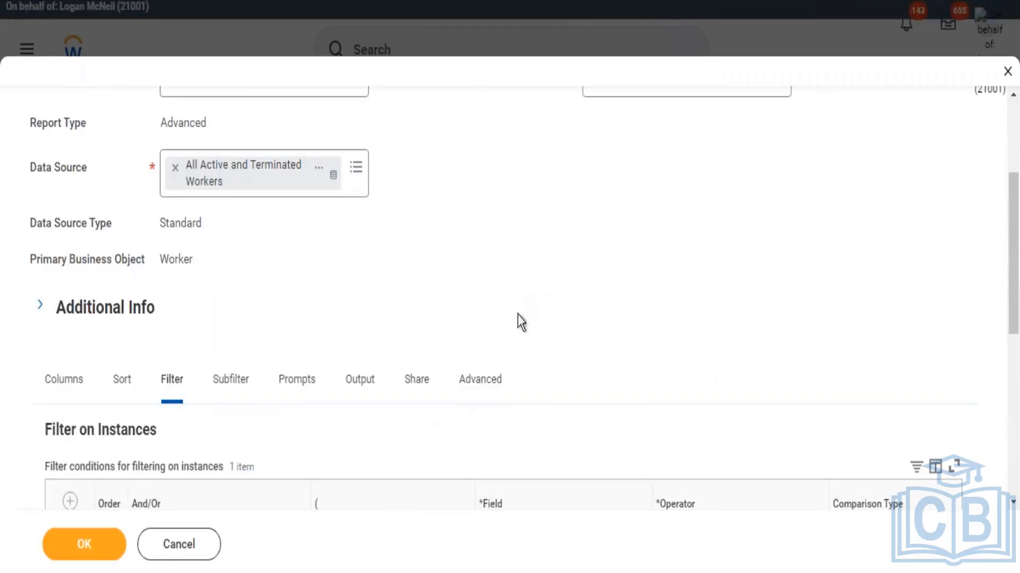
scroll(75, 364, "up", 4)
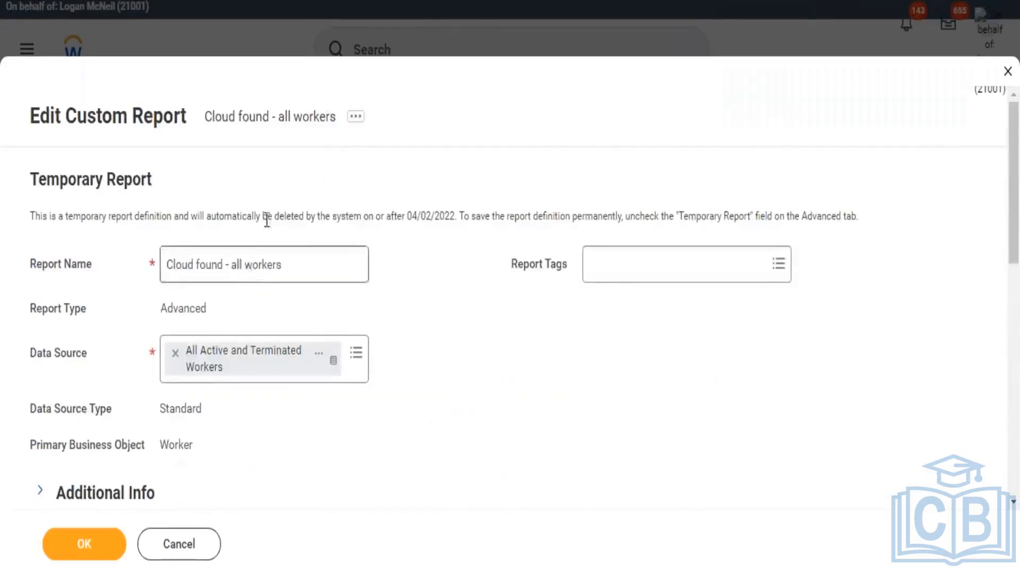
scroll(480, 222, "down", 7)
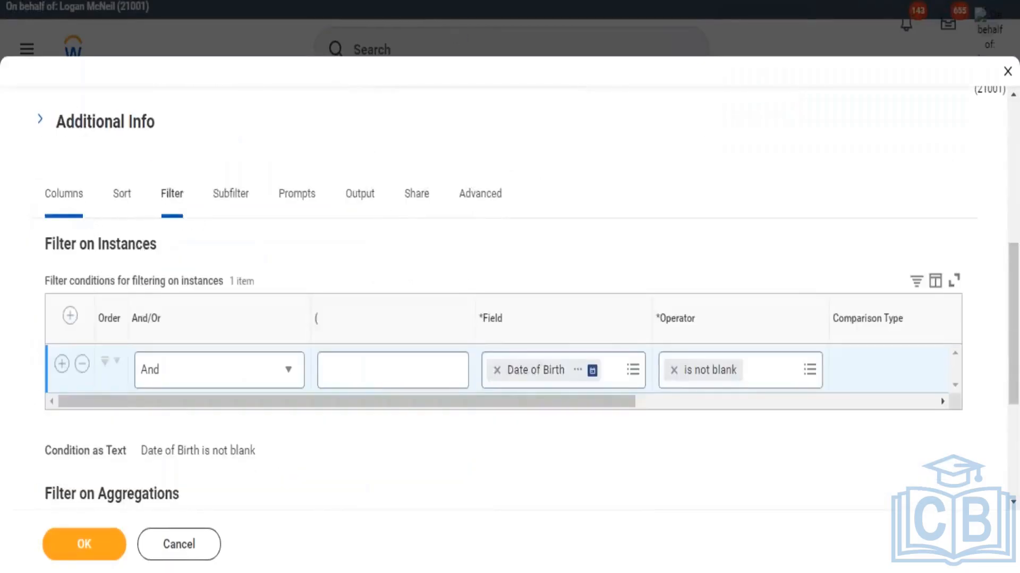
scroll(637, 230, "down", 4)
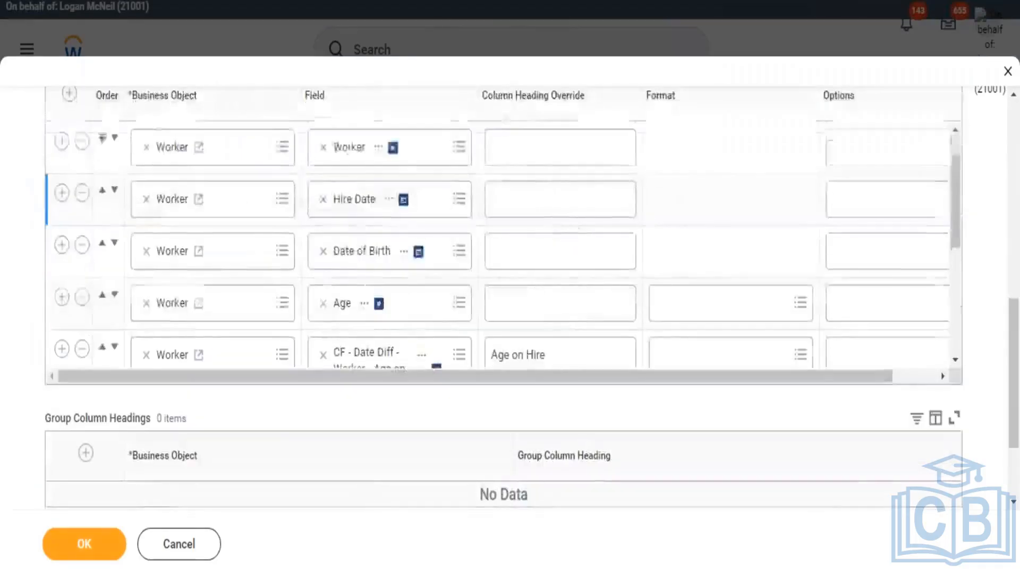
scroll(578, 236, "down", 4)
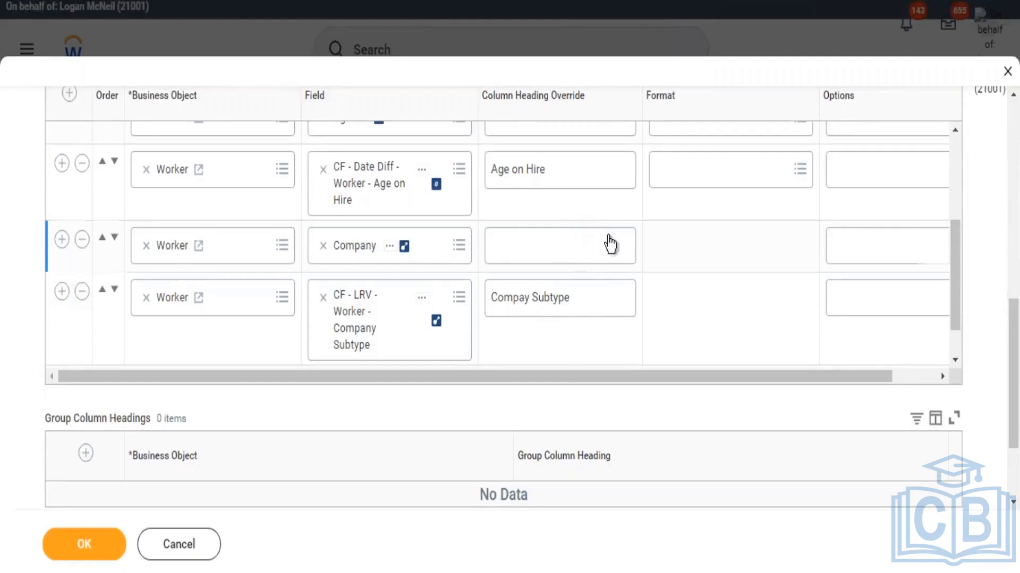
scroll(608, 243, "up", 2)
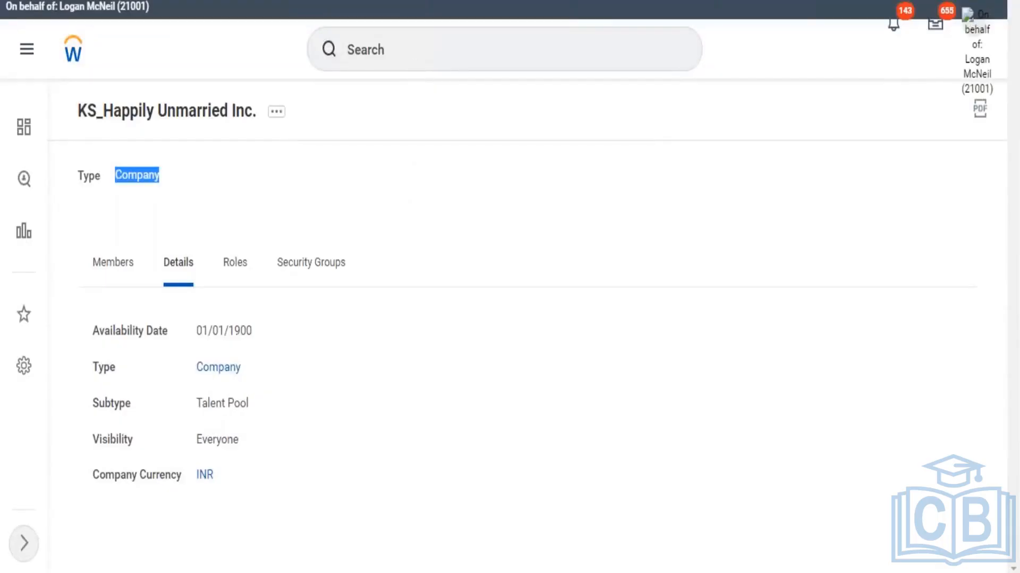
From the KS_Happily Unmarried Inc. company page, find and open the Create Calculated Field task.
left_click(349, 49)
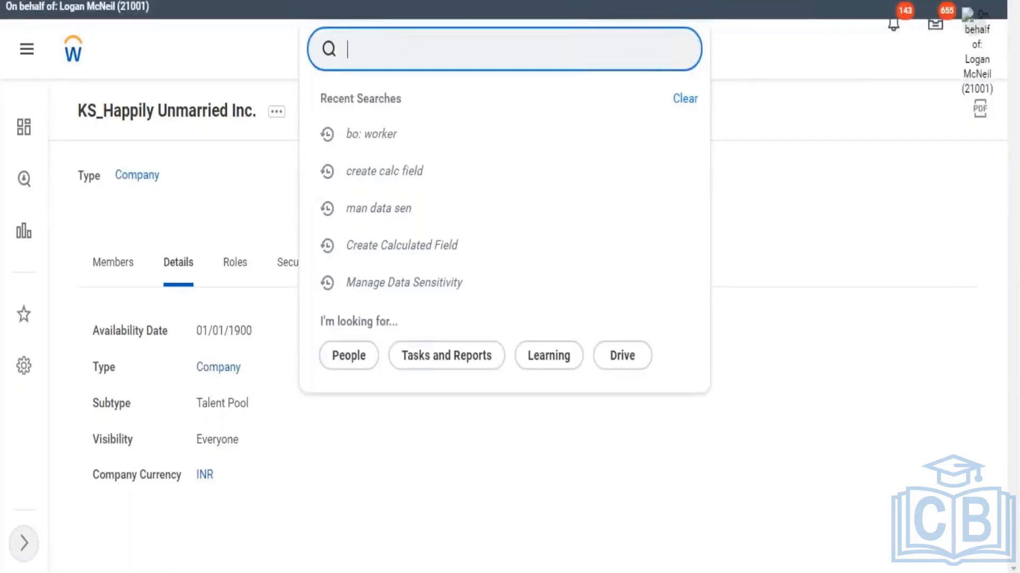
type("create")
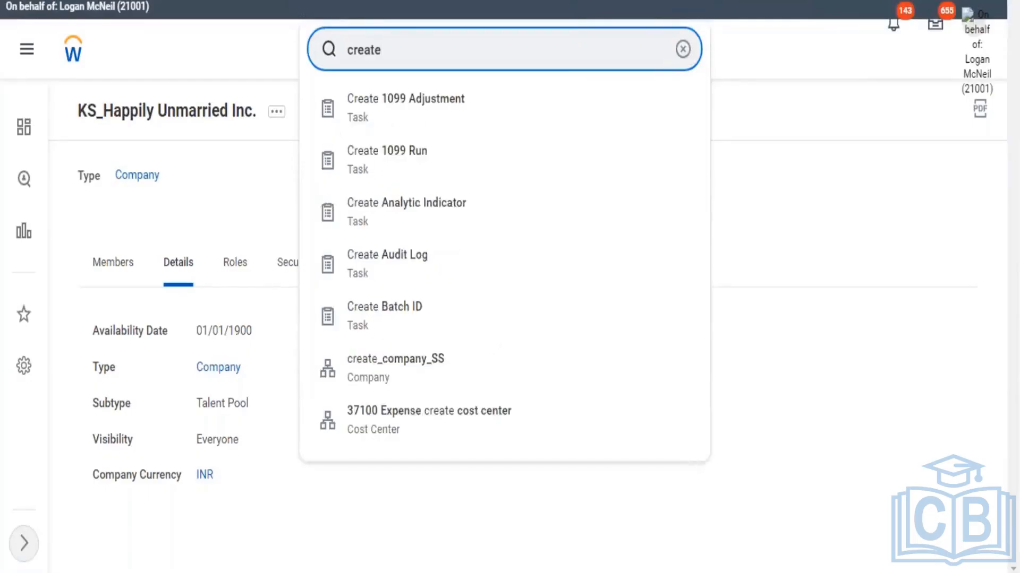
type(" calc field")
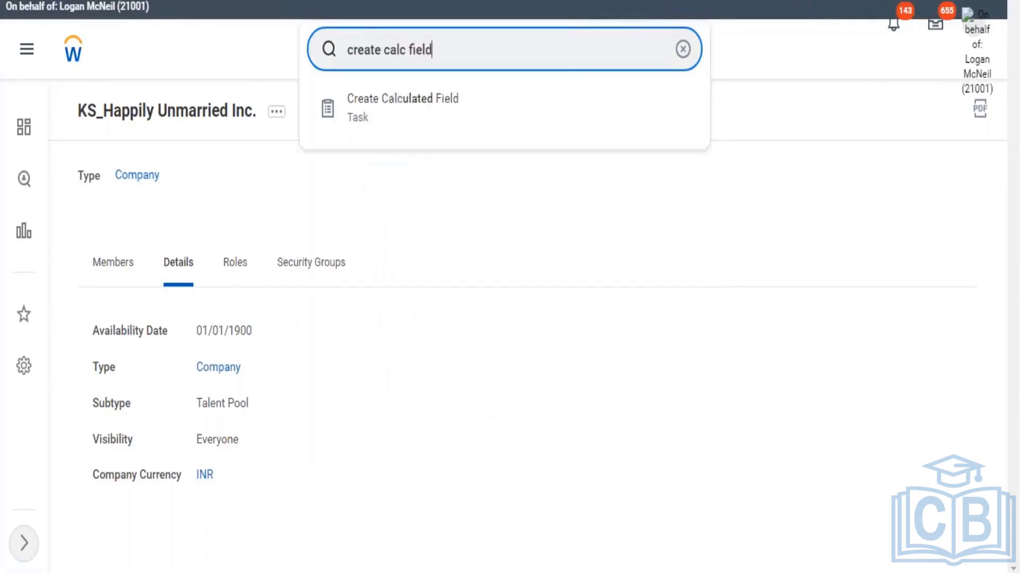
key("Down")
key("Return")
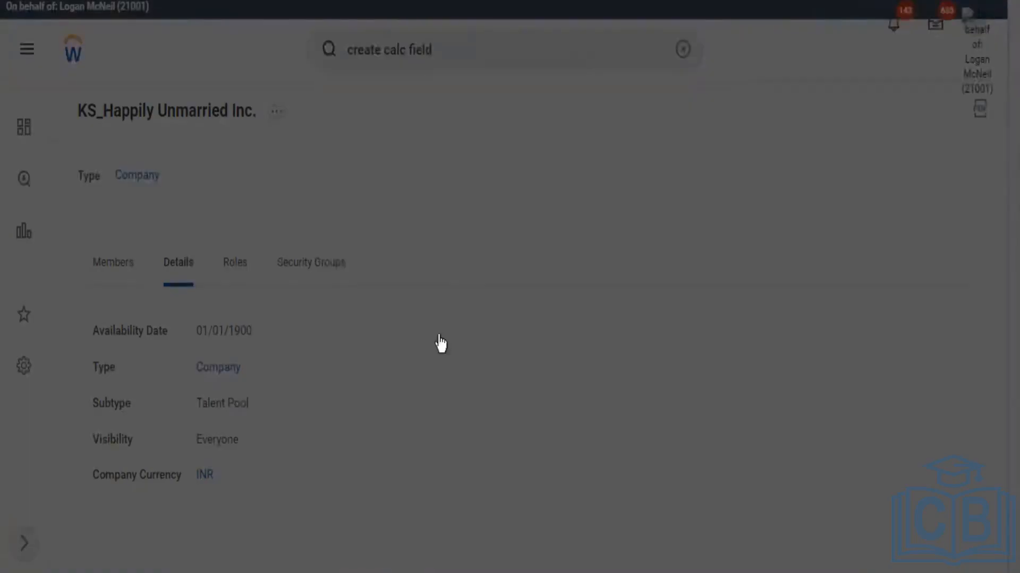
Set the new calculated field's function to Build Date and its business object to Worker.
left_click(582, 292)
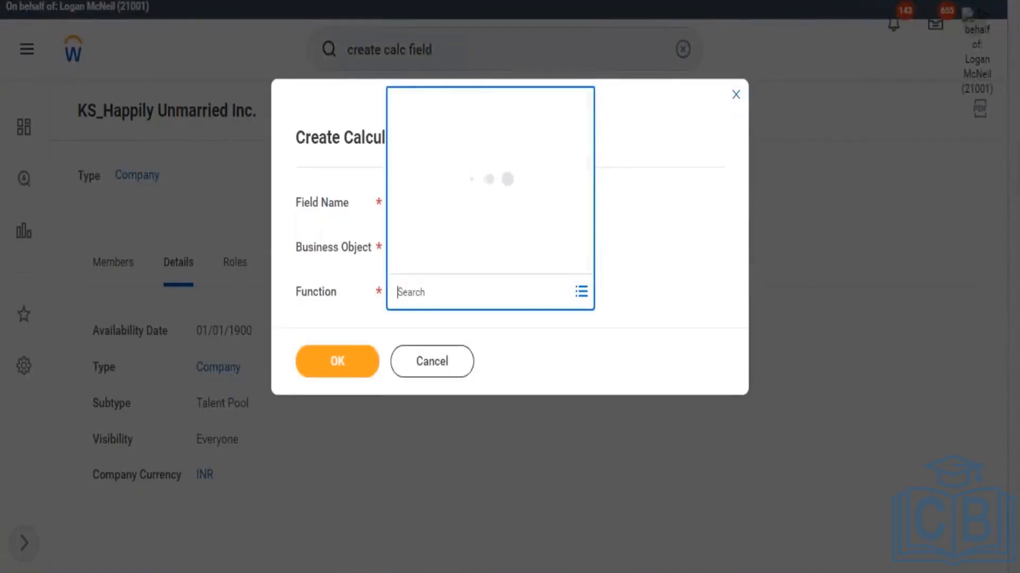
type("b")
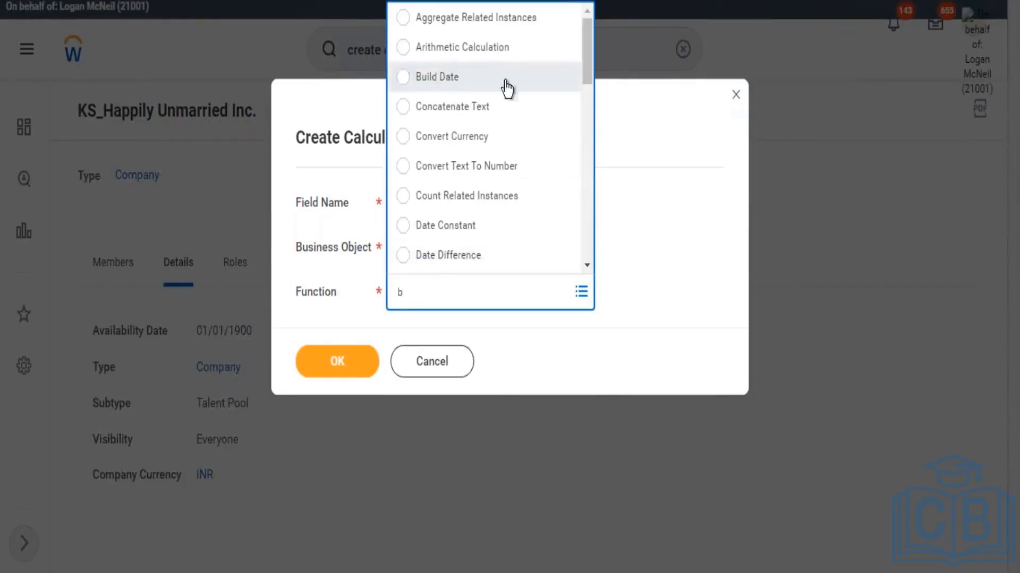
left_click(502, 88)
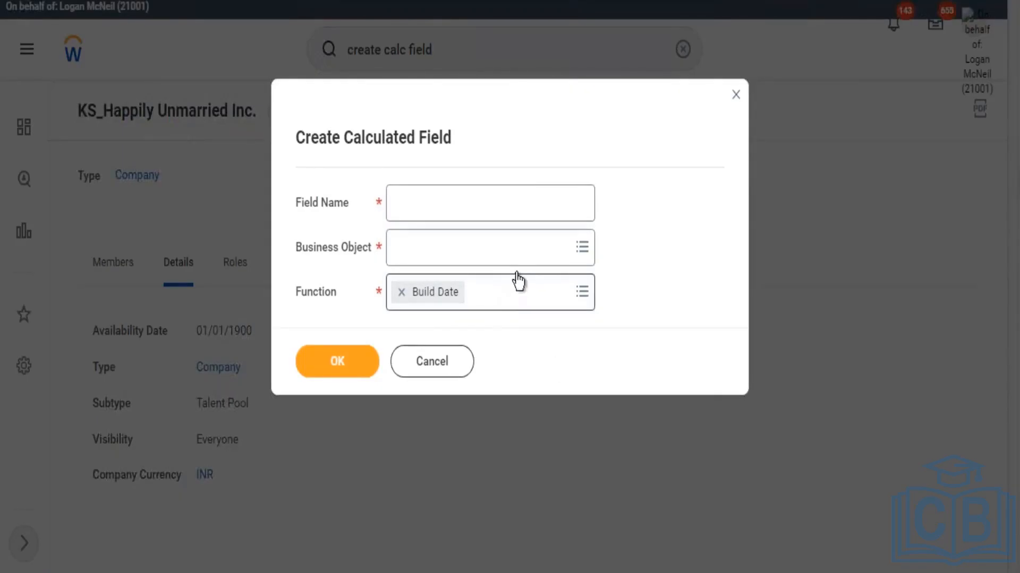
left_click(502, 239)
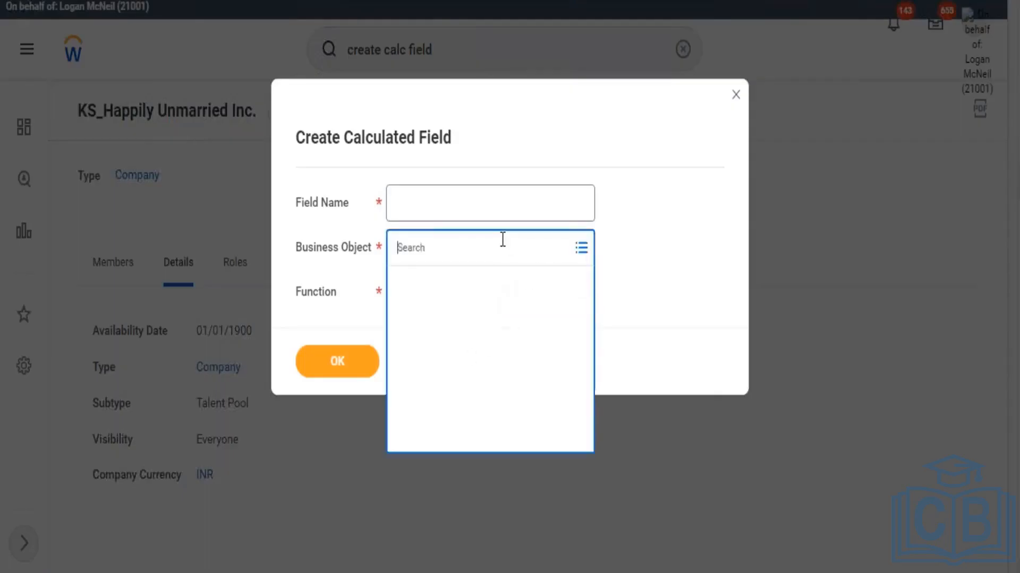
type("worker")
key("Return")
left_click(433, 321)
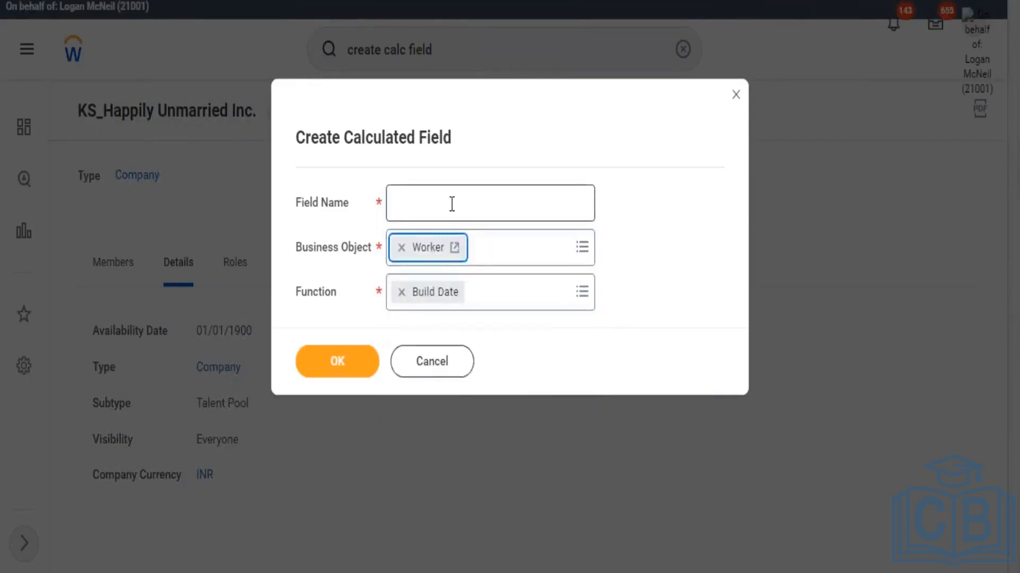
Name the calculated field CF - Build Date - Worker - Calc and continue to its definition.
left_click(449, 207)
type("C")
type("-")
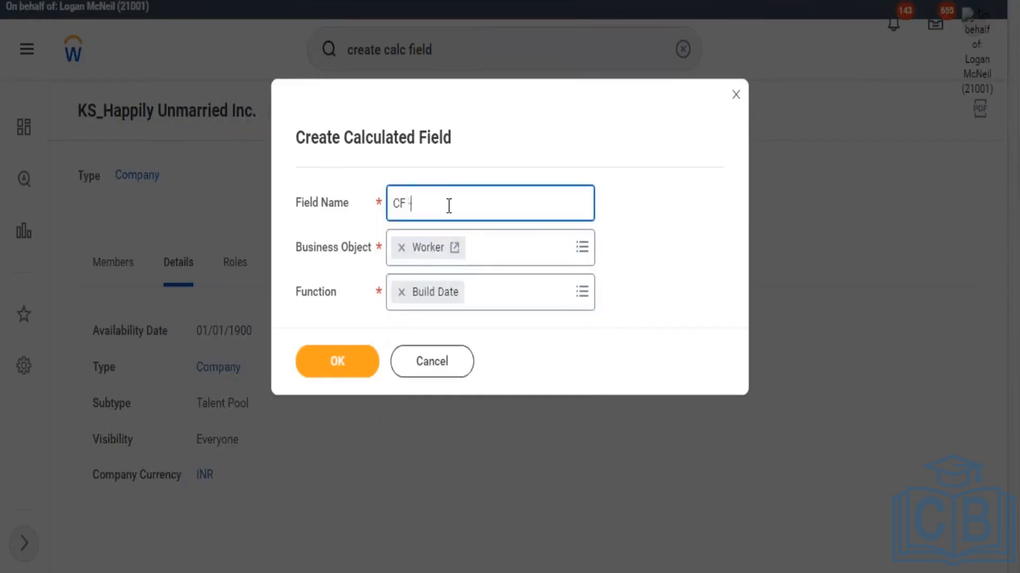
type(" Build Date - Worker - Buil")
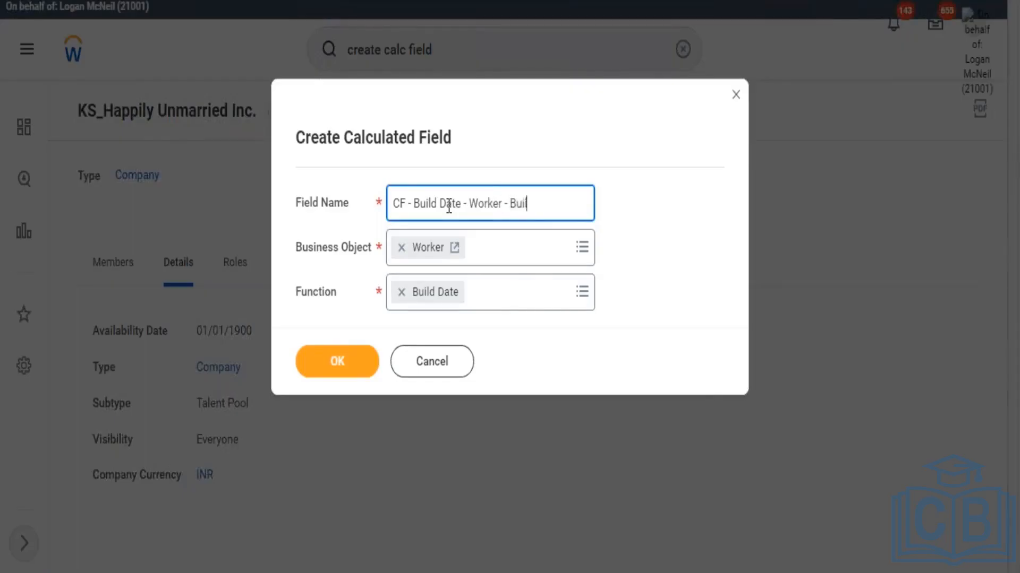
key("BackSpace")
key("BackSpace")
type("Calc")
left_click(336, 366)
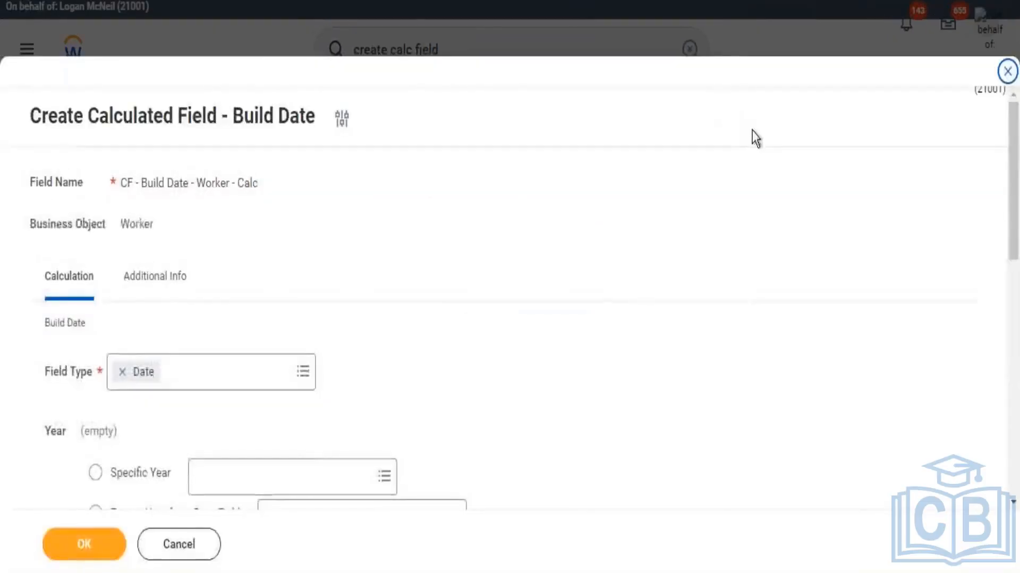
Examine the field type and the Year, Month and Day options of the Build Date calculation.
scroll(758, 142, "down", 4)
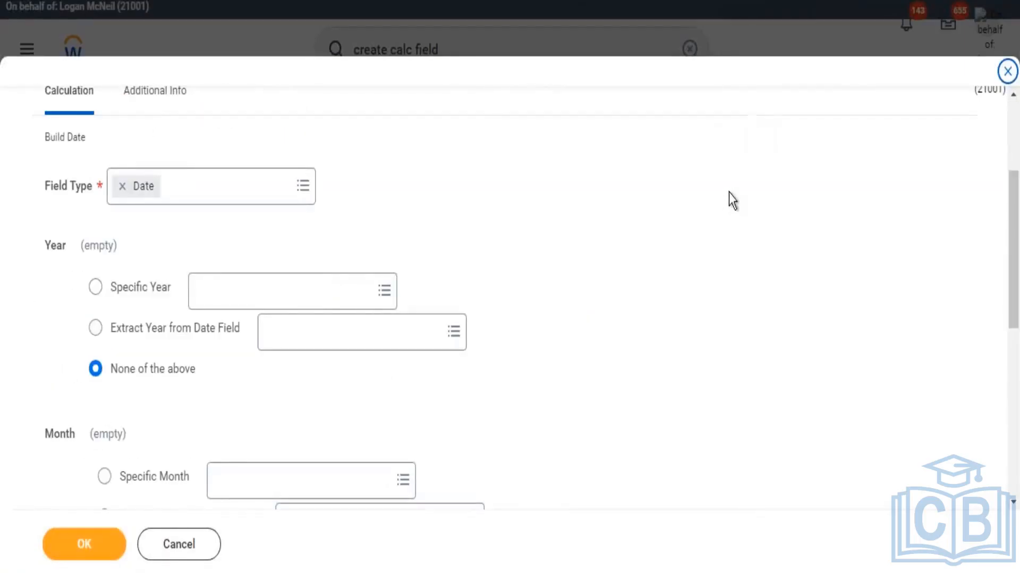
scroll(724, 212, "up", 2)
scroll(708, 342, "down", 2)
scroll(717, 313, "down", 2)
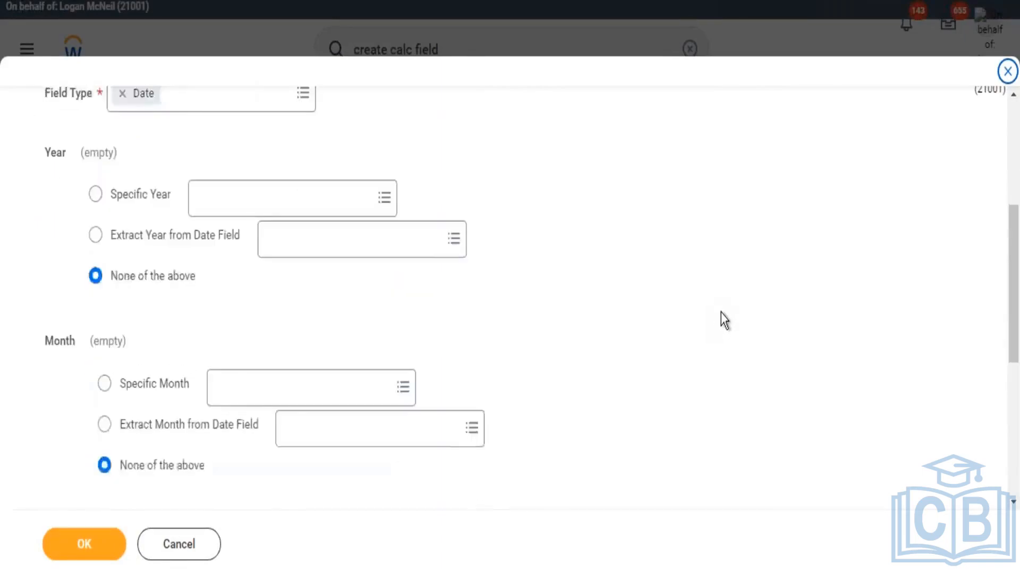
scroll(730, 329, "down", 2)
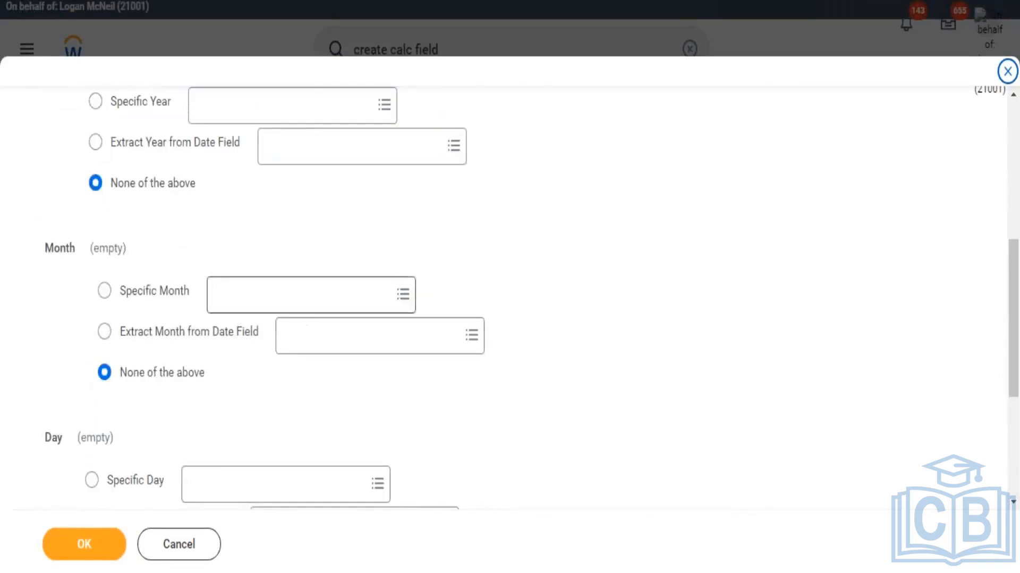
scroll(623, 297, "up", 4)
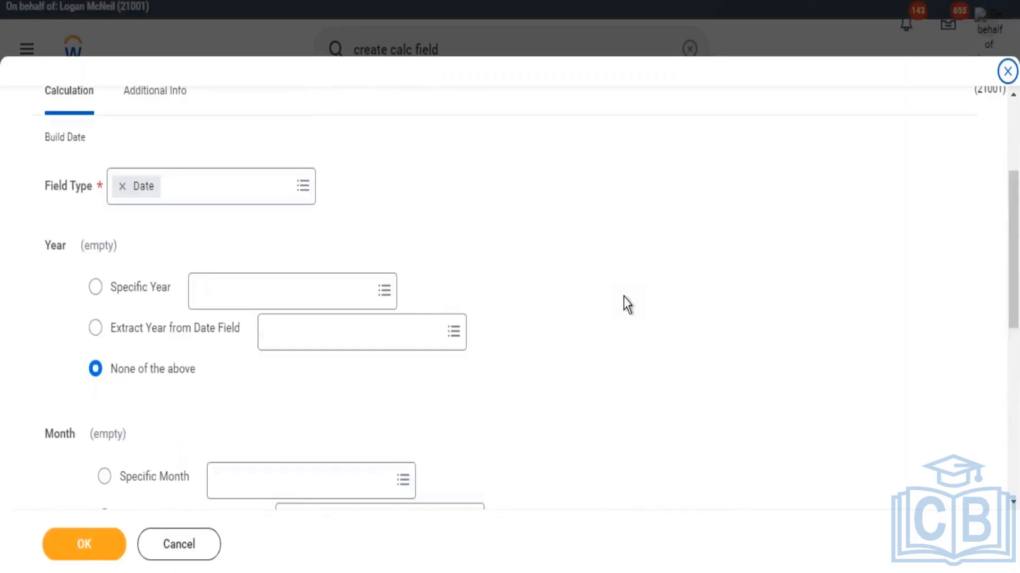
triple_click(60, 139)
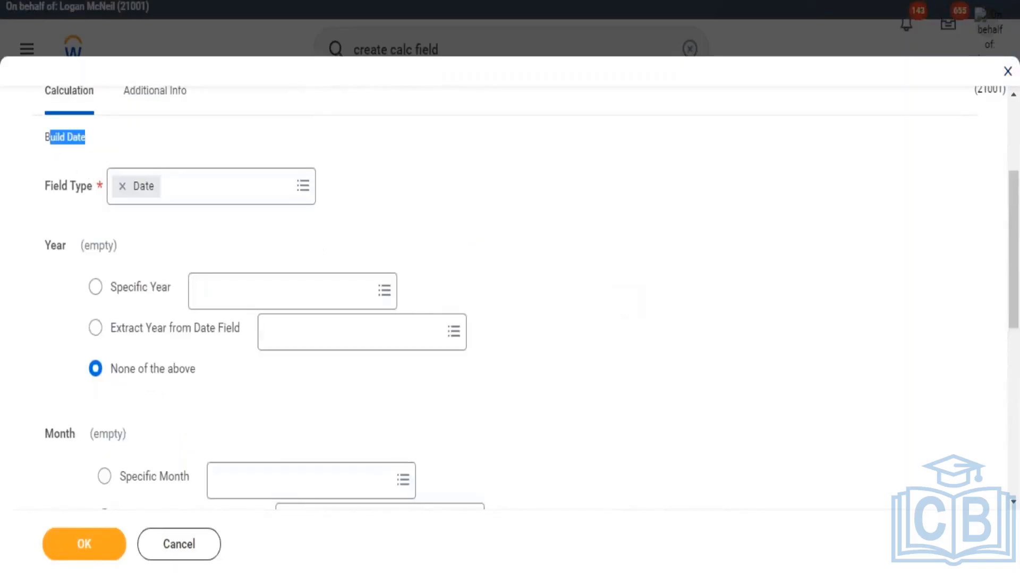
scroll(53, 172, "down", 2)
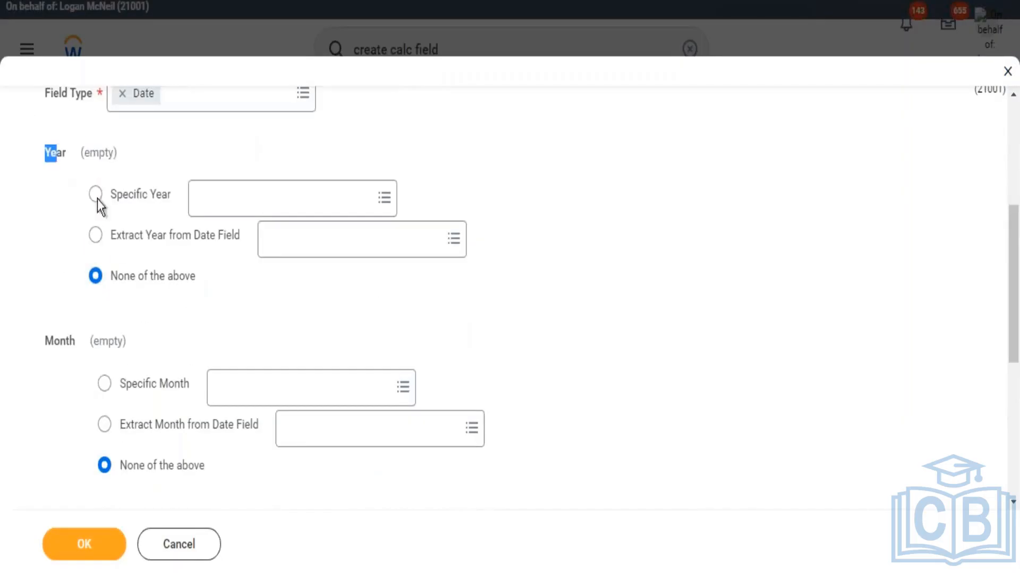
scroll(75, 298, "down", 4)
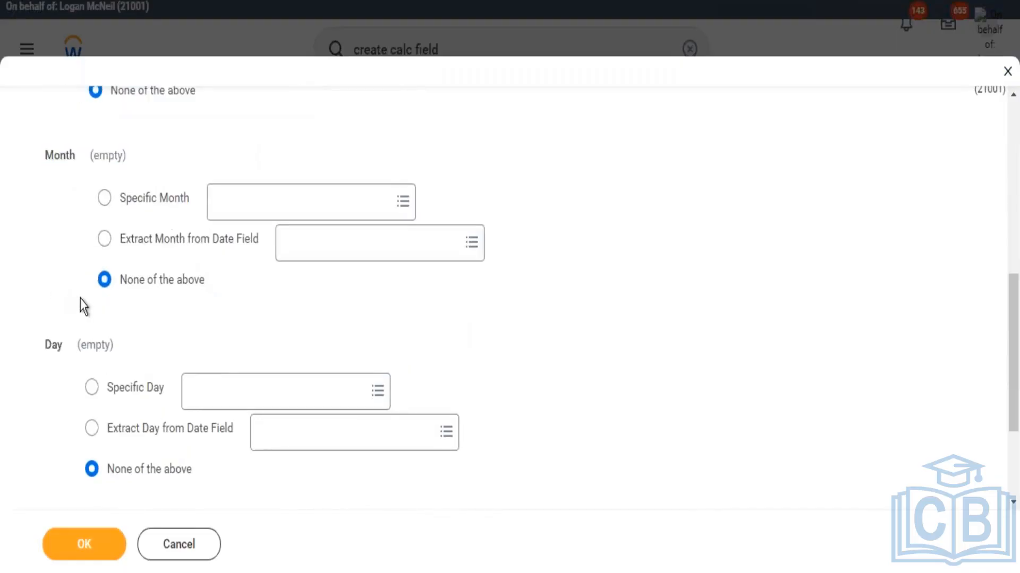
scroll(82, 301, "down", 2)
scroll(191, 289, "up", 6)
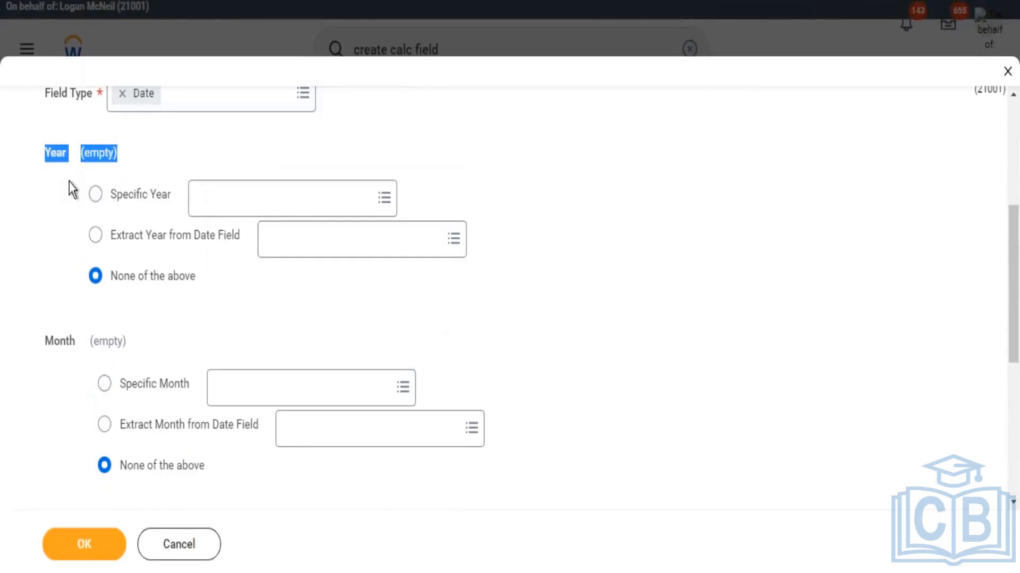
Try 2099 as the Specific Year, and pick CF Last Day of 2022 Build Date instead.
left_click(240, 198)
type("2")
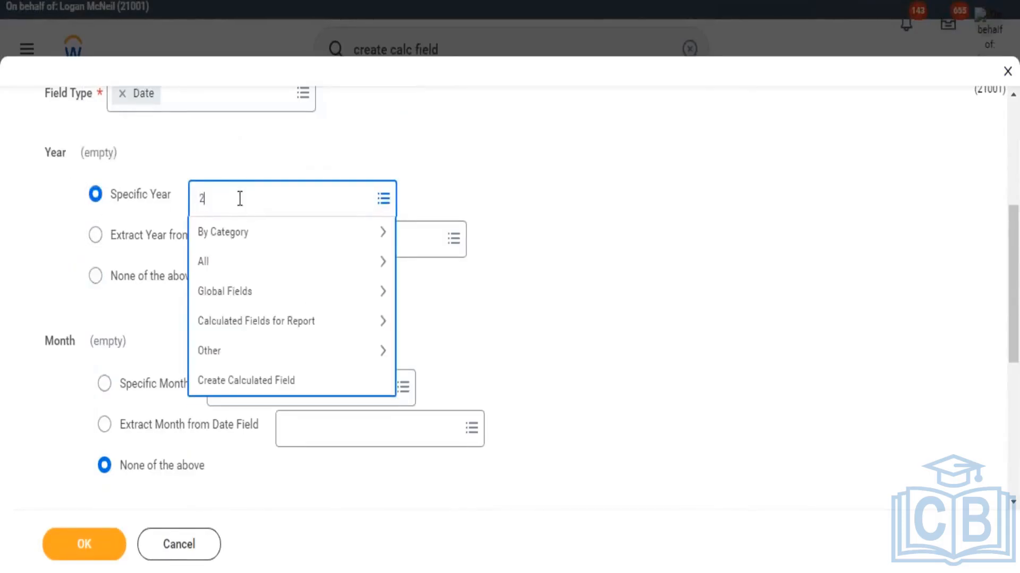
type("099")
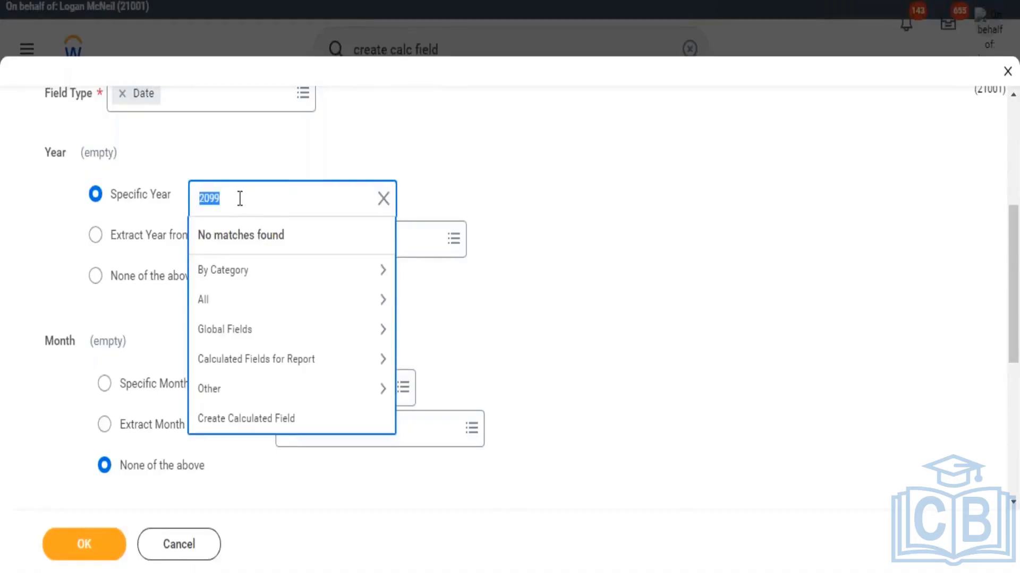
type("2022 Build Date")
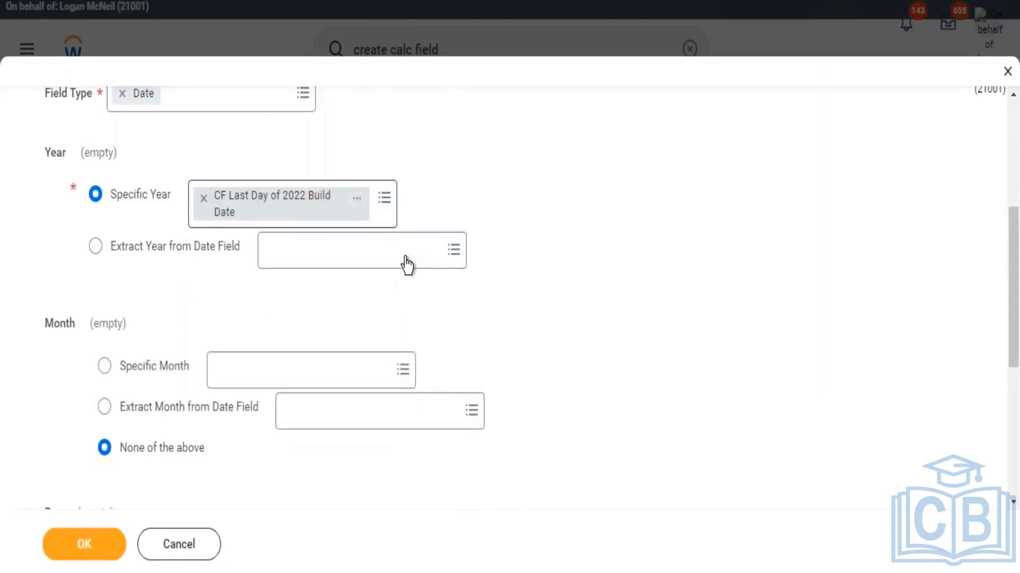
Remove the chosen field from Specific Year and search its options for 2011.
left_click(268, 230)
key("BackSpace")
type("2011")
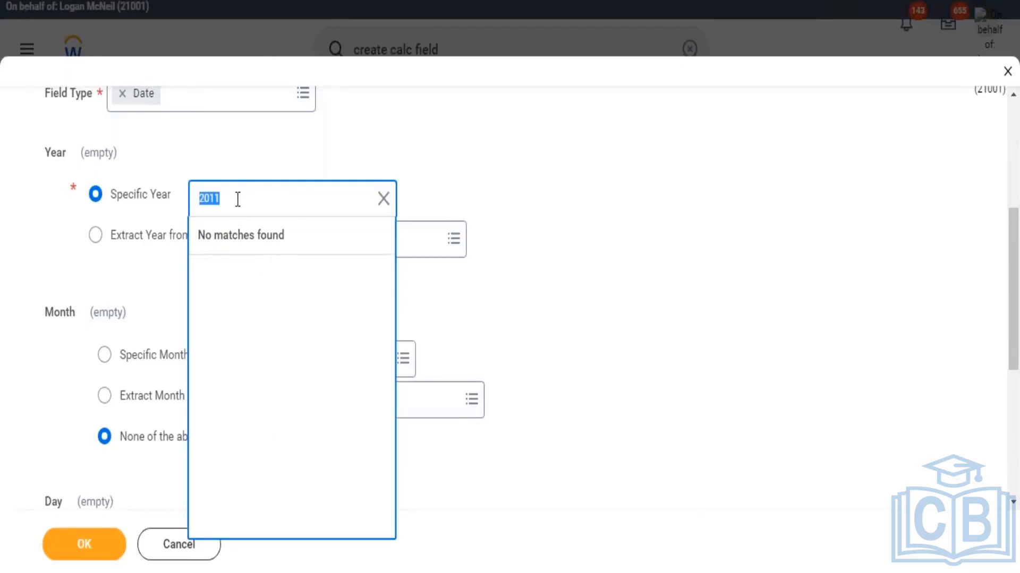
left_click_drag(230, 200, 195, 200)
left_click_drag(224, 200, 195, 201)
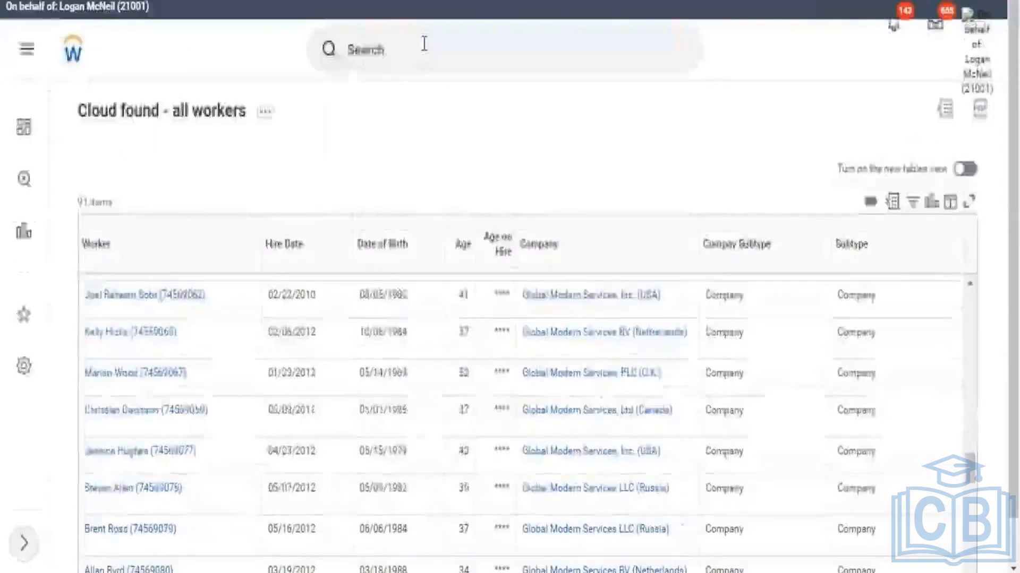
From the Cloud found - all workers report page, search for create calc field.
left_click(392, 53)
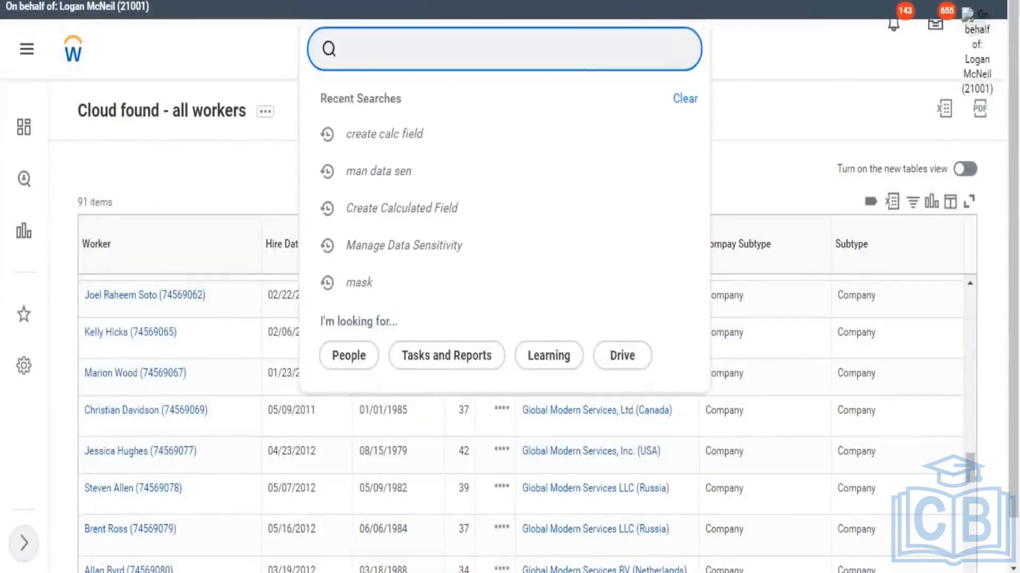
type("create calc fi")
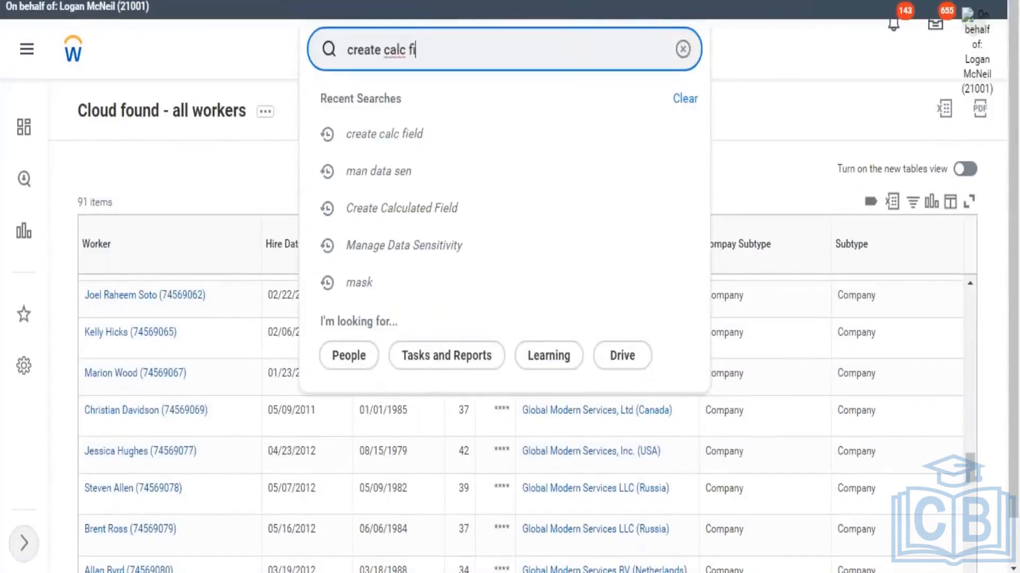
type("eld")
key("Return")
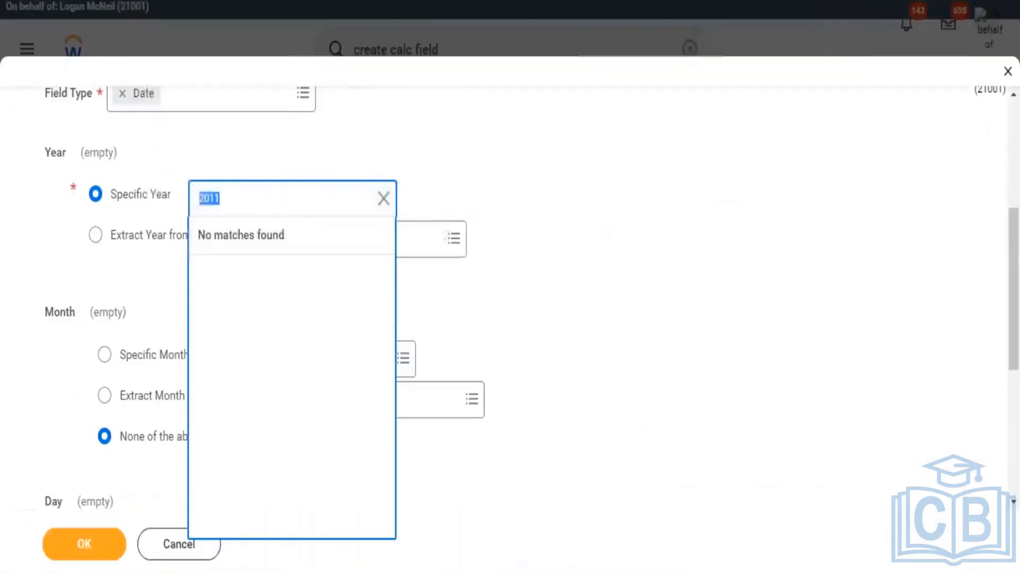
Back in the Build Date definition, clear 2011 from Specific Year and start creating a calculated field for it.
left_click(266, 204)
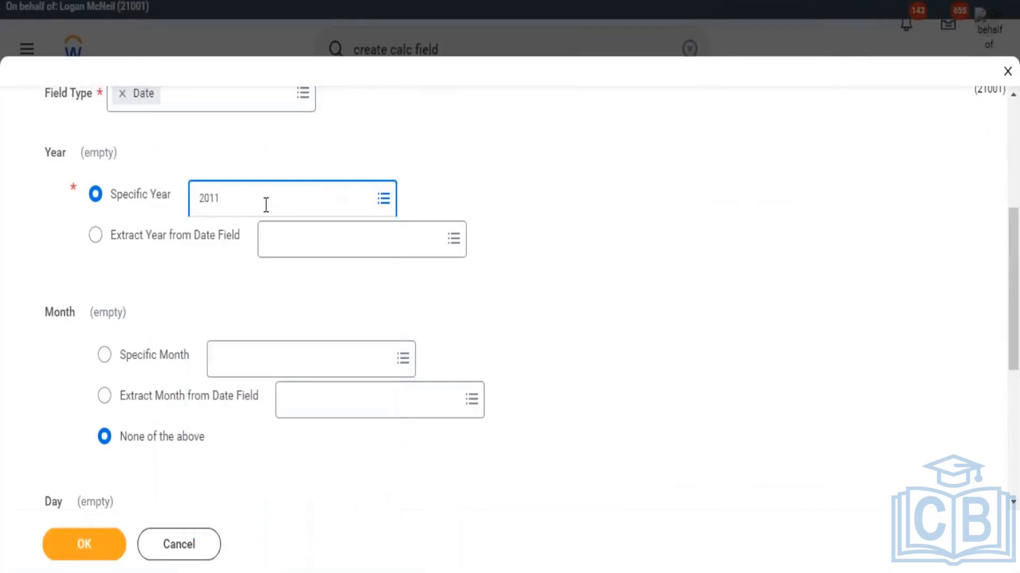
left_click(250, 202)
key("BackSpace")
key("BackSpace")
key("BackSpace")
key("BackSpace")
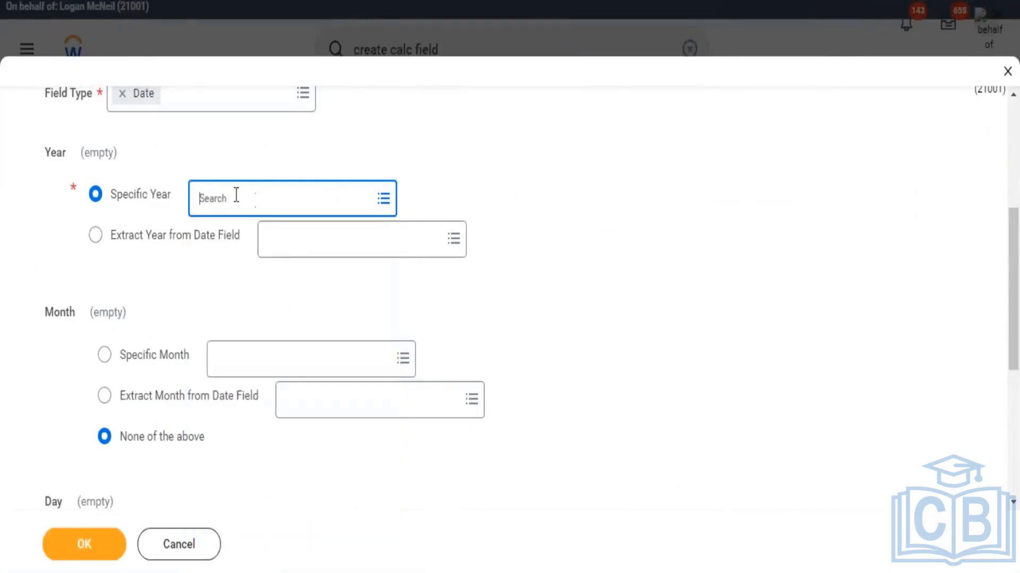
left_click(226, 194)
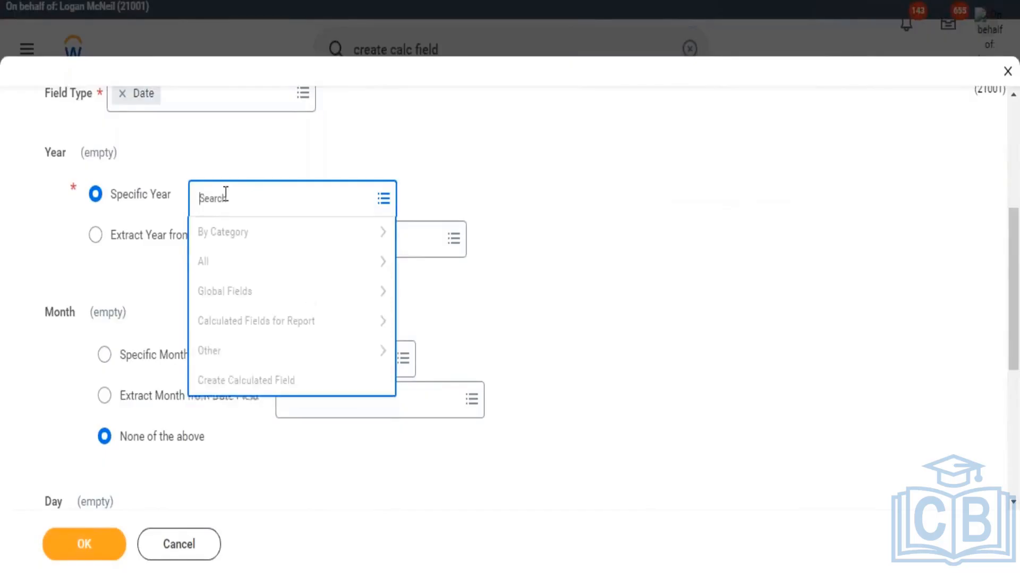
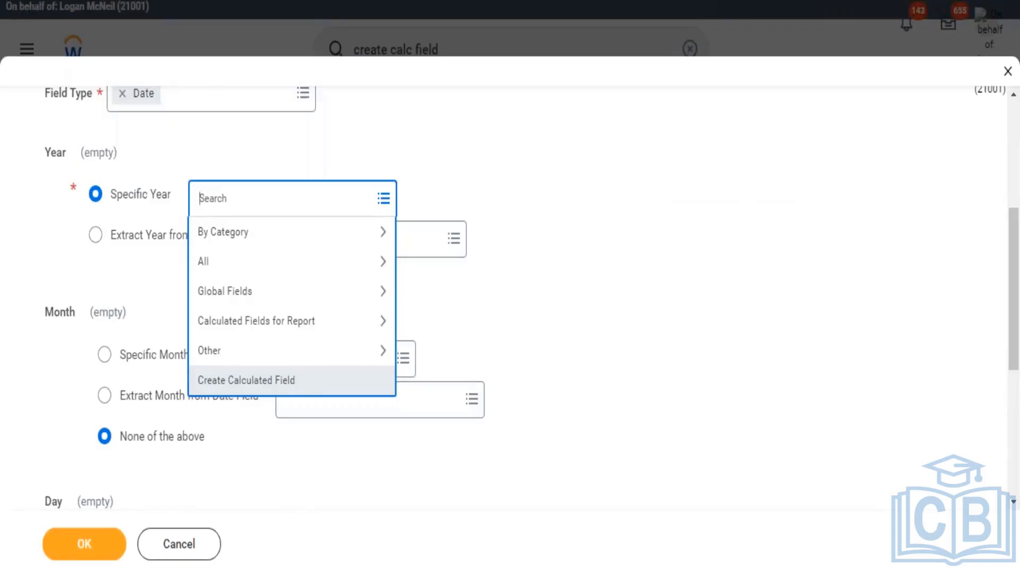
left_click(269, 384)
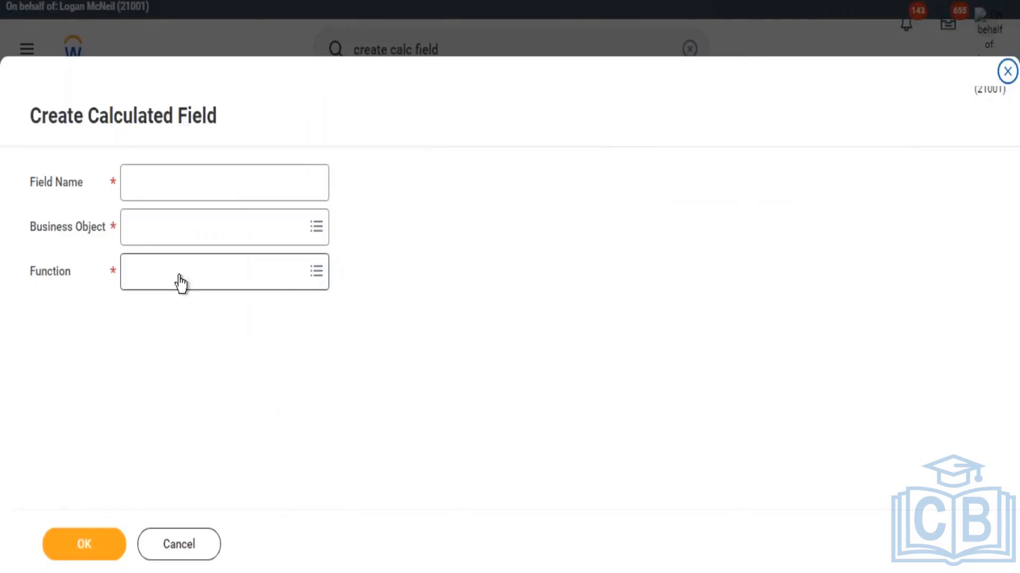
Set the new calculated field's function to Numeric Constant and its business object to Global.
left_click(177, 275)
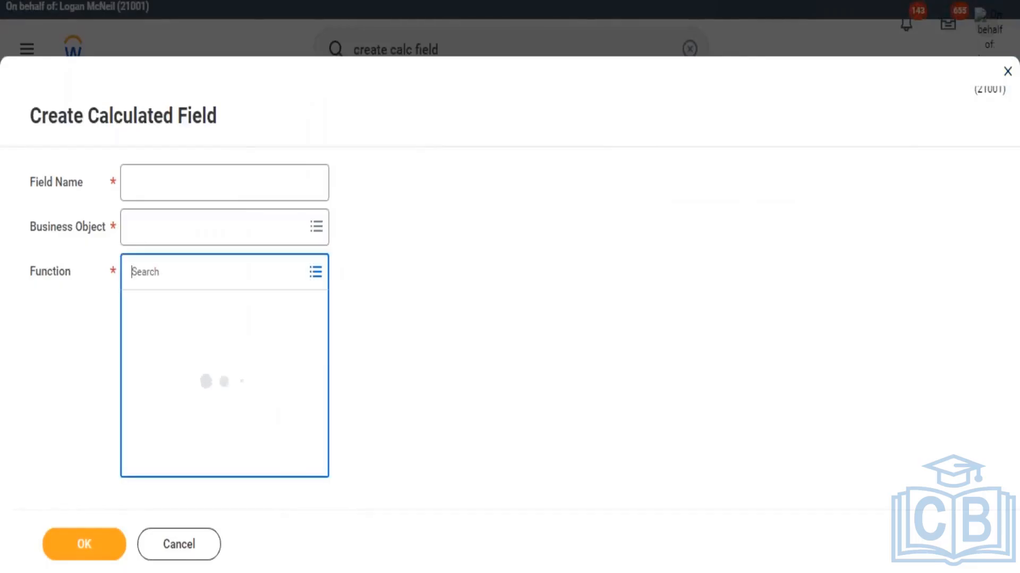
type("constant")
key("Return")
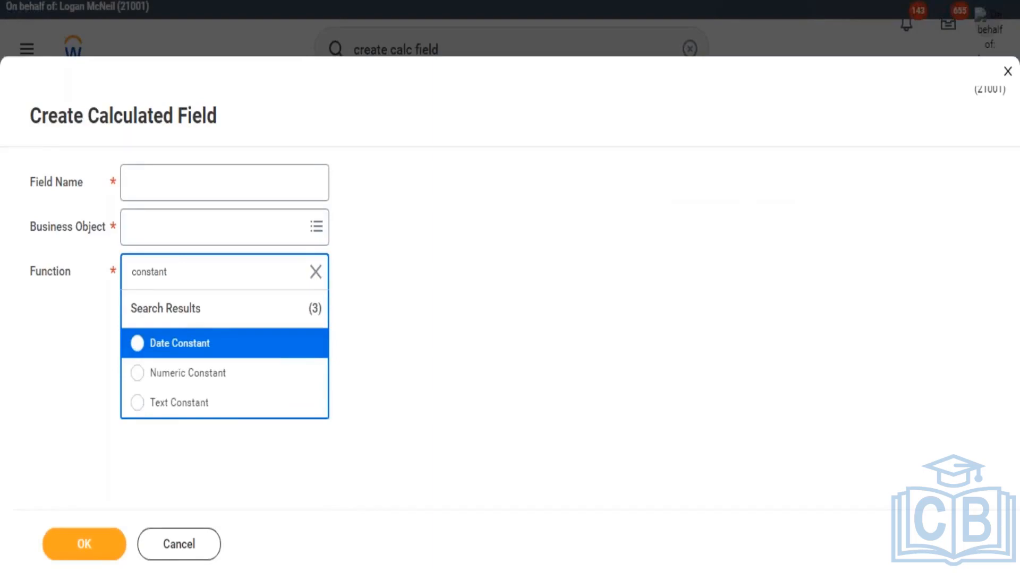
key("Down")
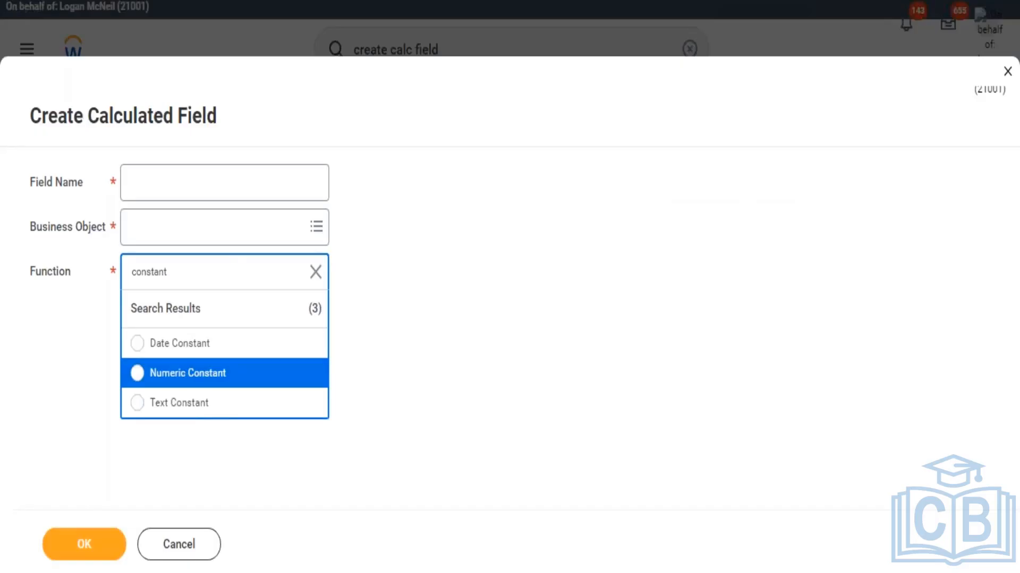
key("Return")
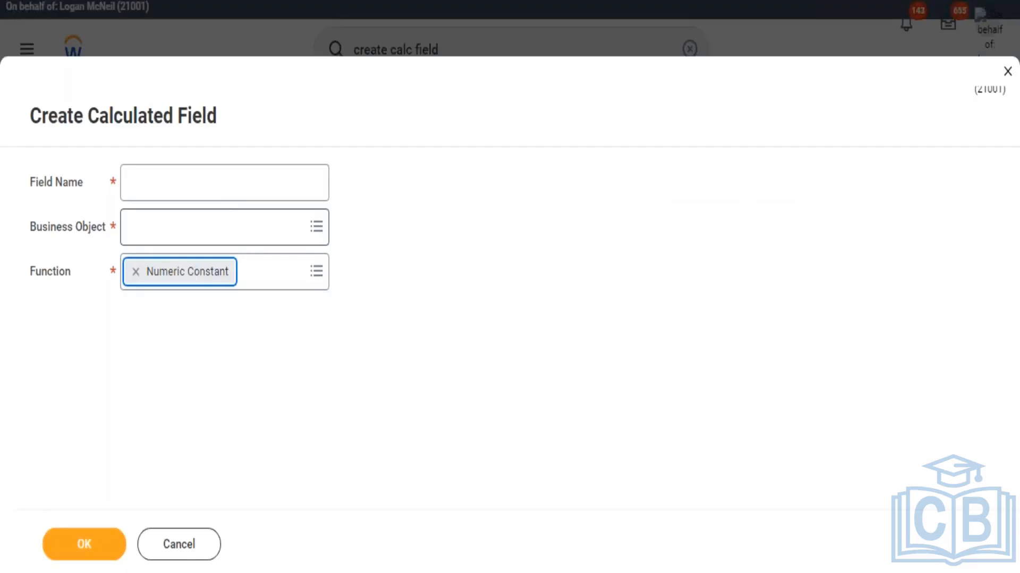
left_click(148, 222)
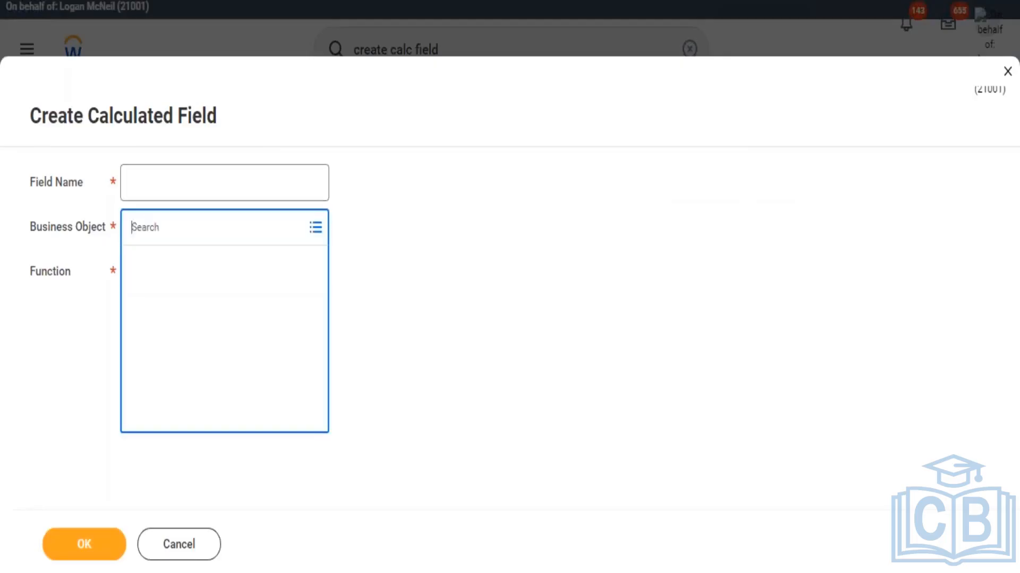
type("global")
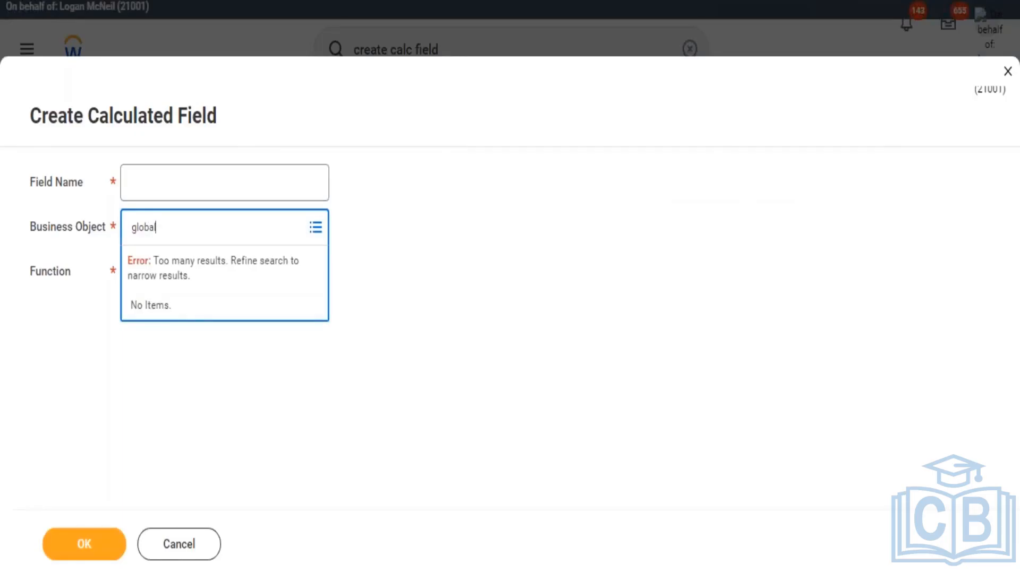
key("Return")
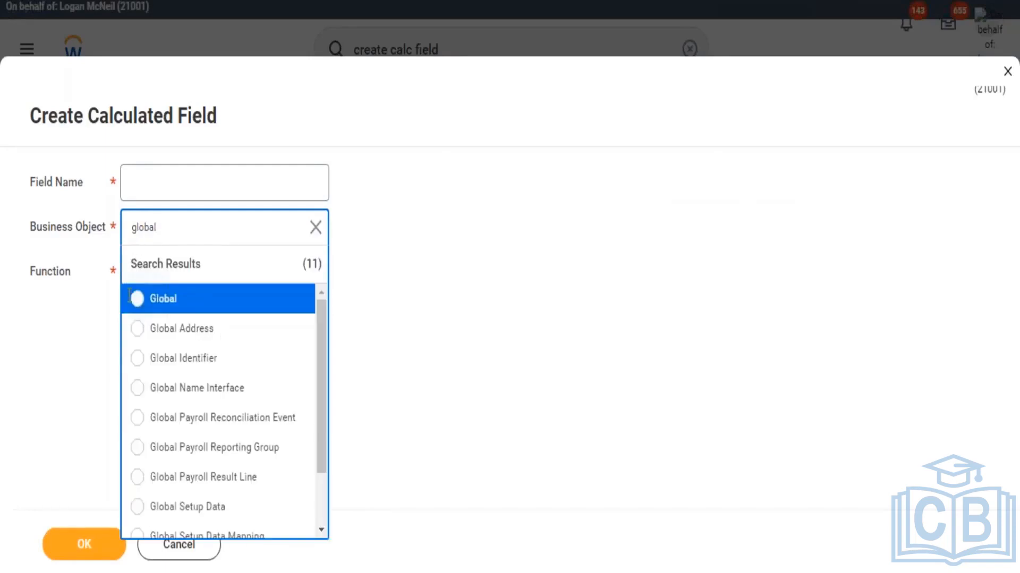
left_click(149, 301)
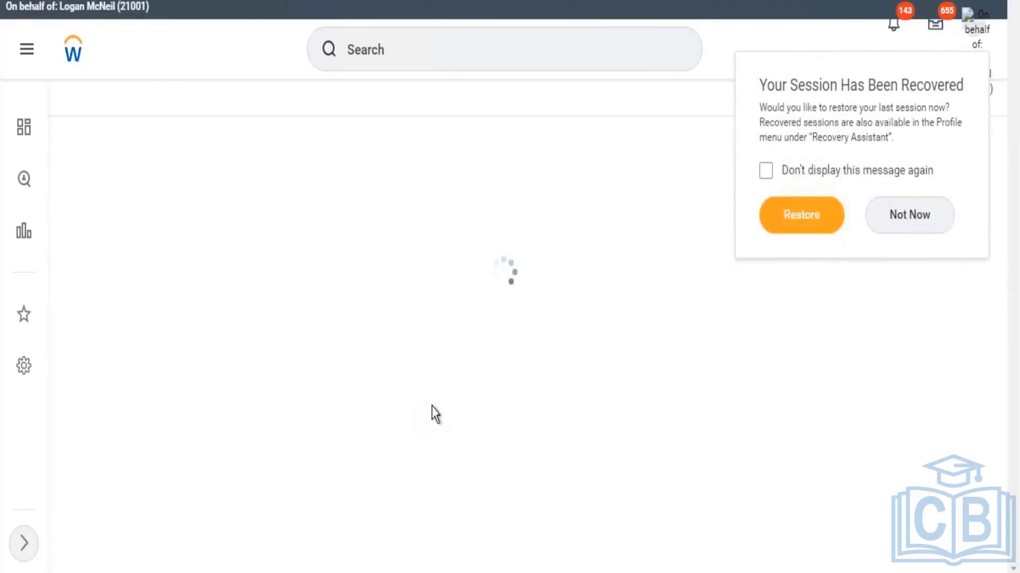
In the custom report definition, add a Company column row below Subtype and open its field choices.
scroll(319, 297, "down", 5)
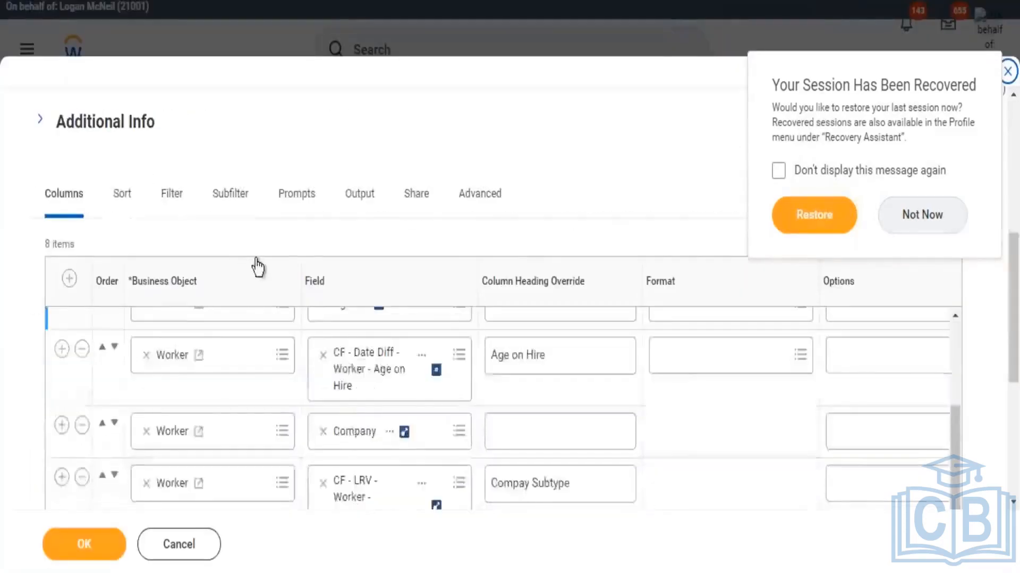
scroll(258, 267, "down", 6)
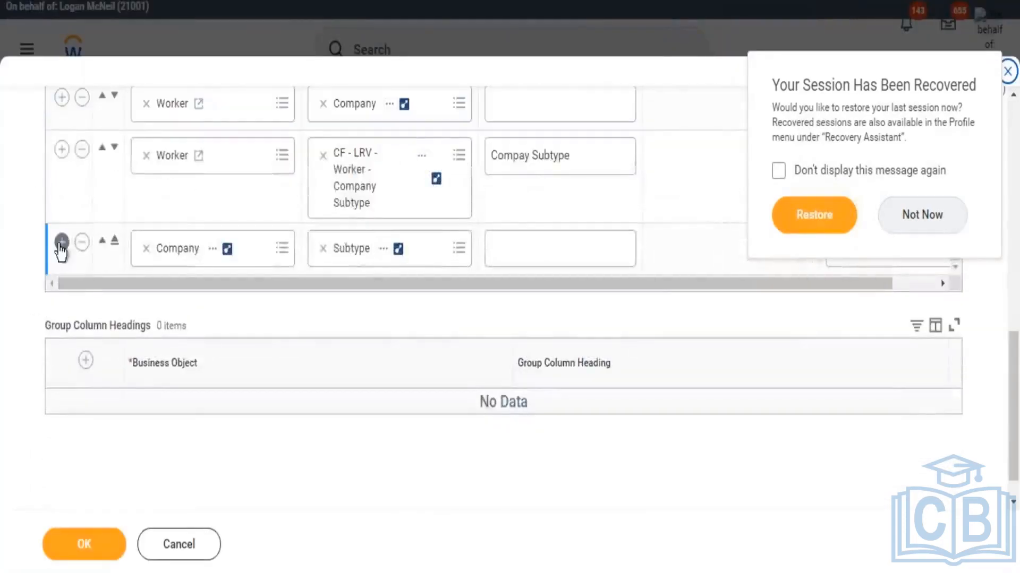
left_click(62, 244)
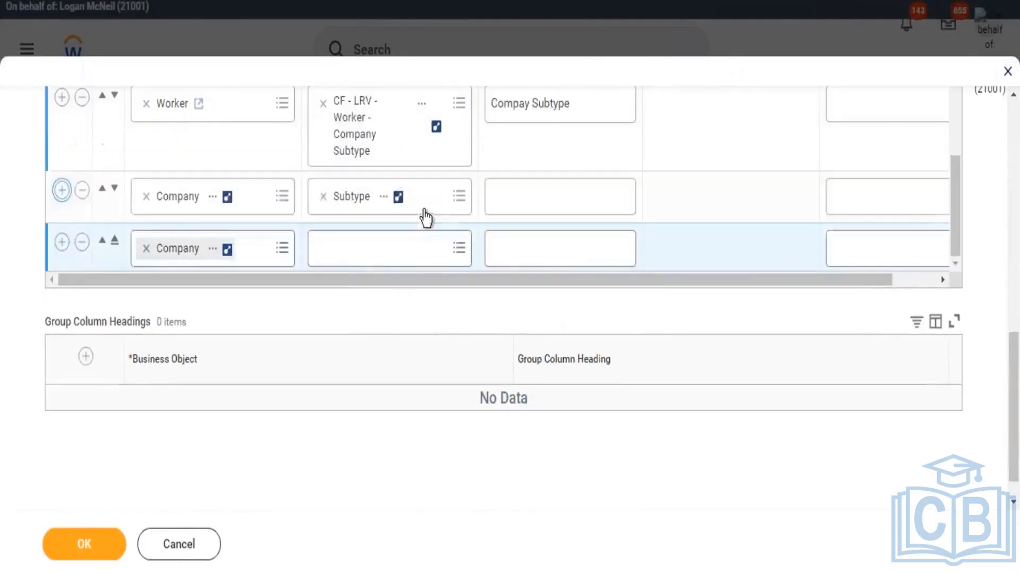
scroll(425, 218, "down", 1)
left_click(327, 219)
left_click(326, 219)
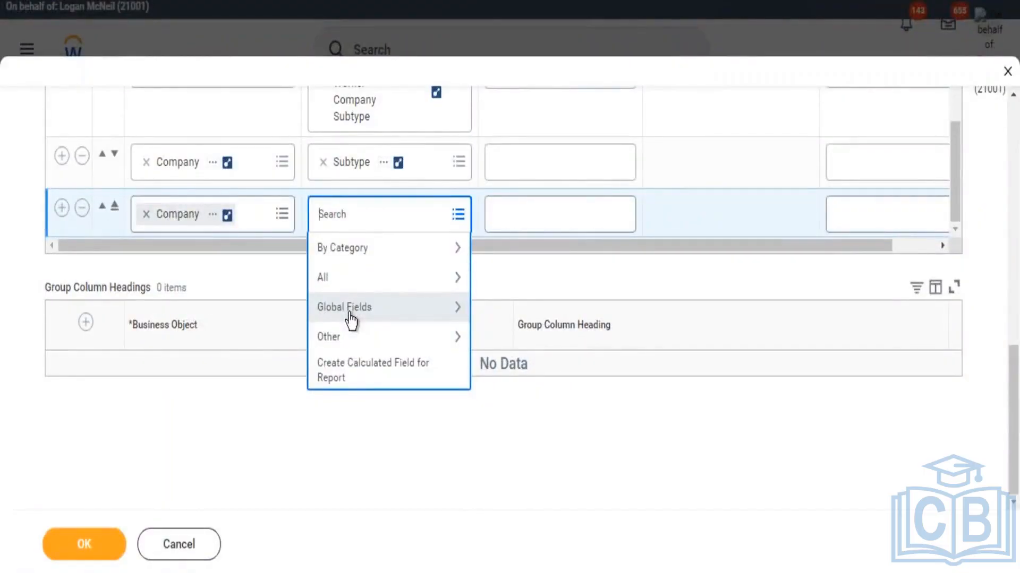
Browse the numeric global fields and examine the business object and field type of the -14 field.
left_click(392, 309)
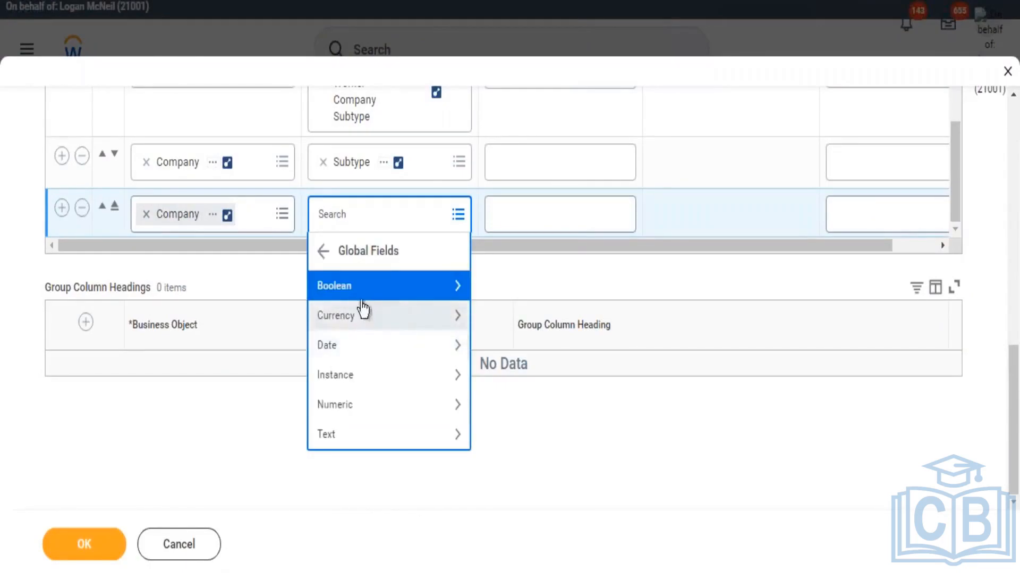
left_click(468, 405)
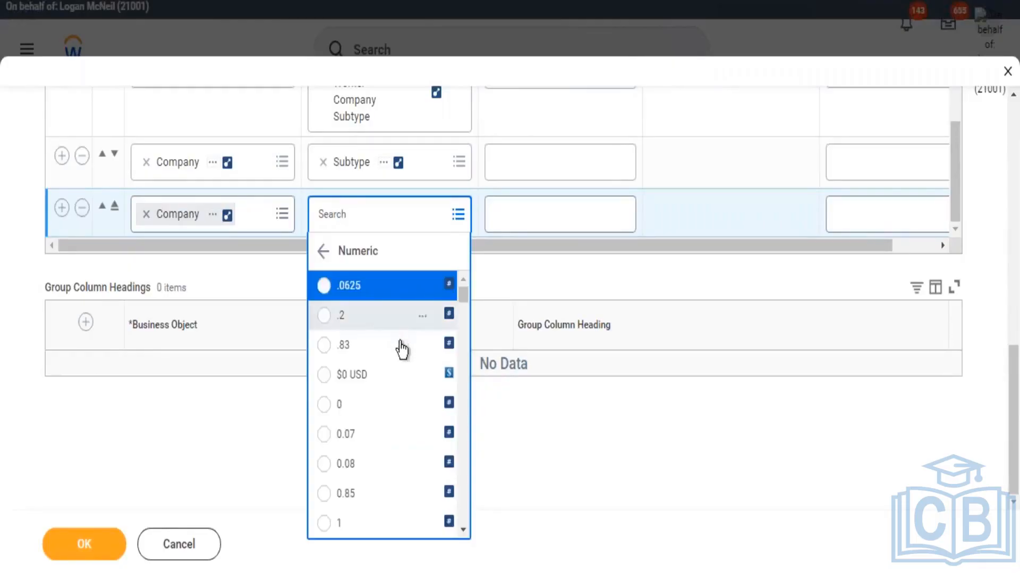
scroll(402, 349, "down", 4)
scroll(382, 391, "down", 2)
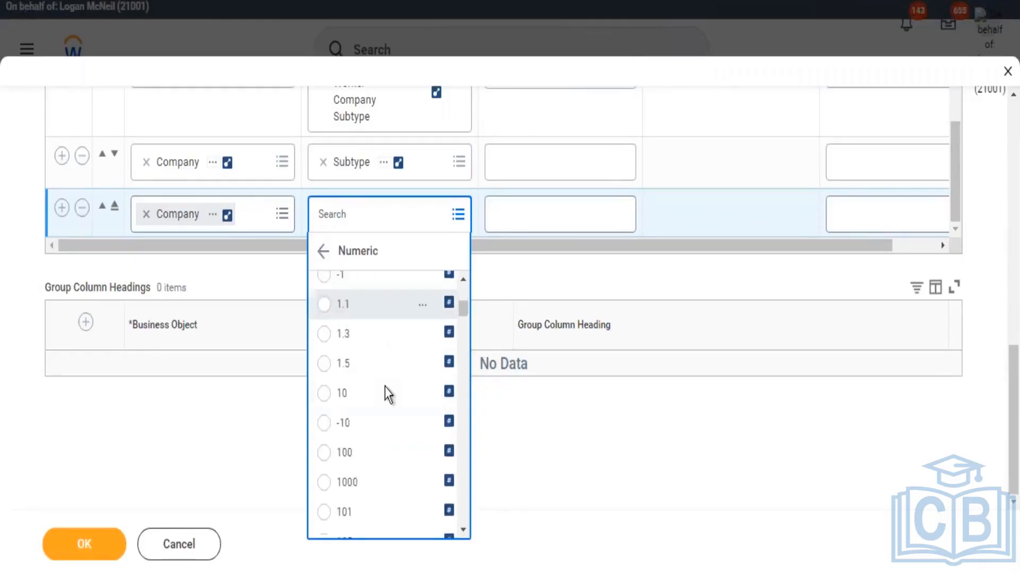
scroll(384, 387, "down", 6)
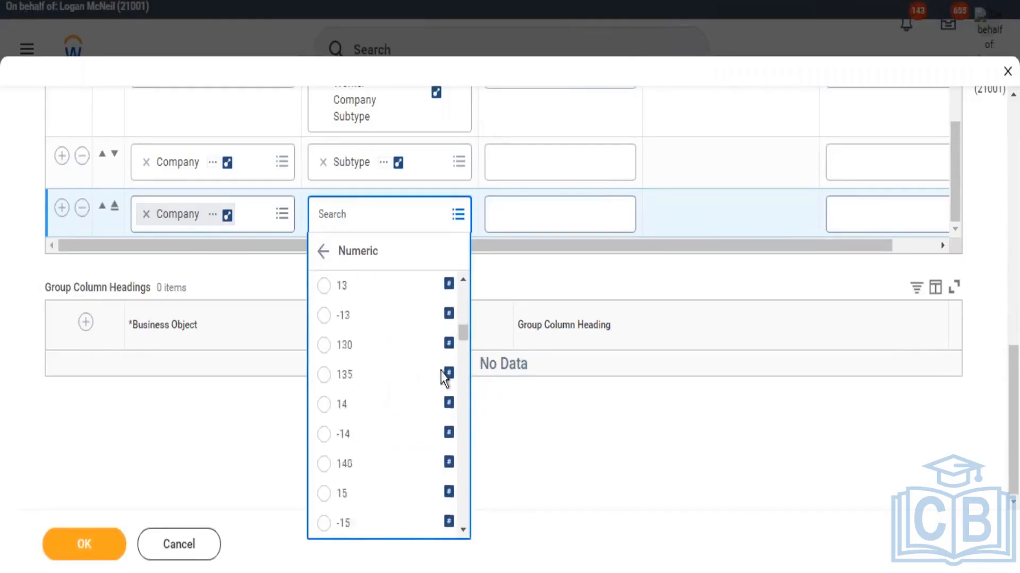
scroll(442, 378, "down", 2)
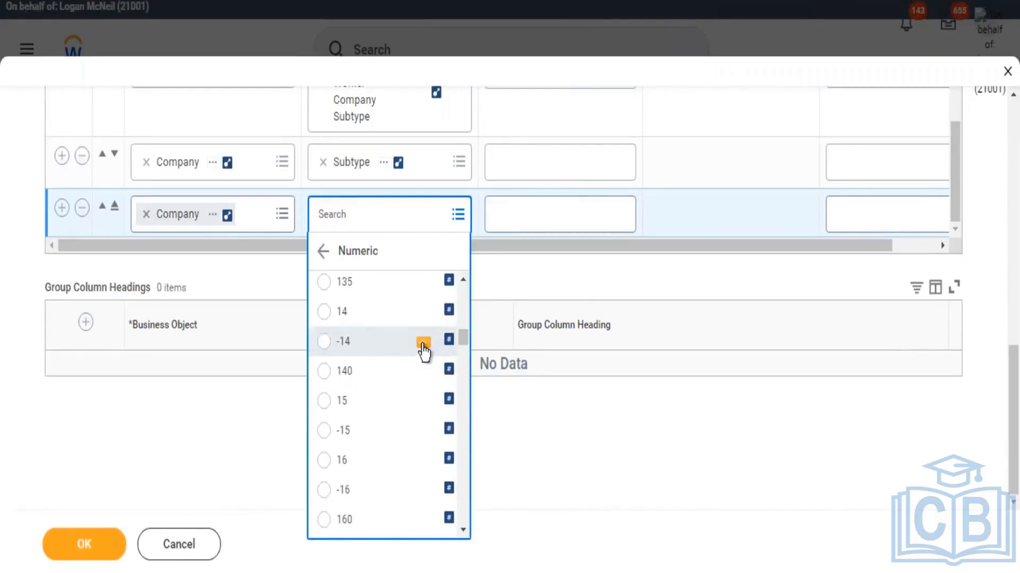
left_click(423, 345)
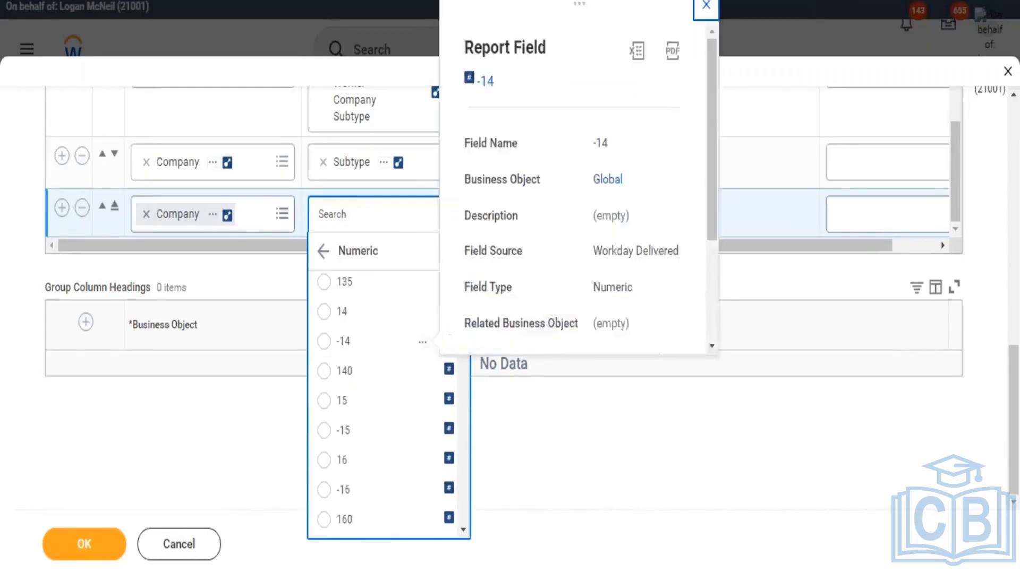
left_click_drag(595, 287, 628, 289)
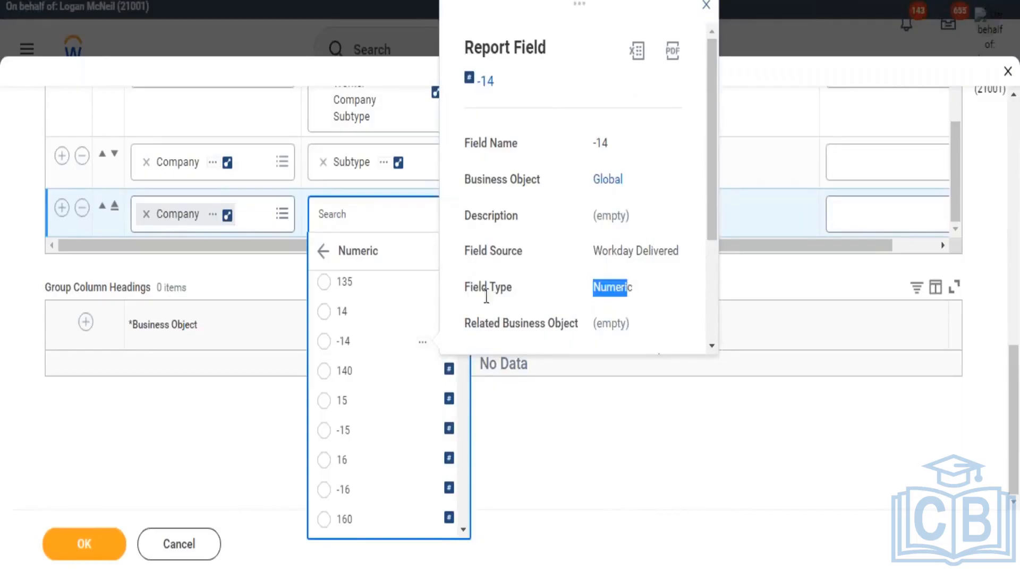
Browse the date global fields and examine the business object and calculated field function of the 2010 Jan 01 field.
left_click(324, 251)
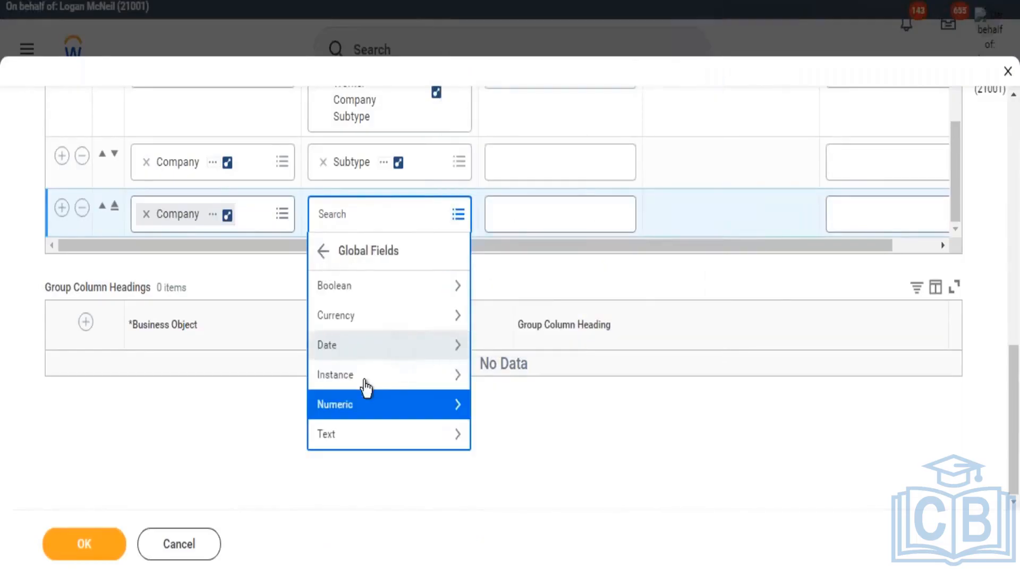
left_click(458, 347)
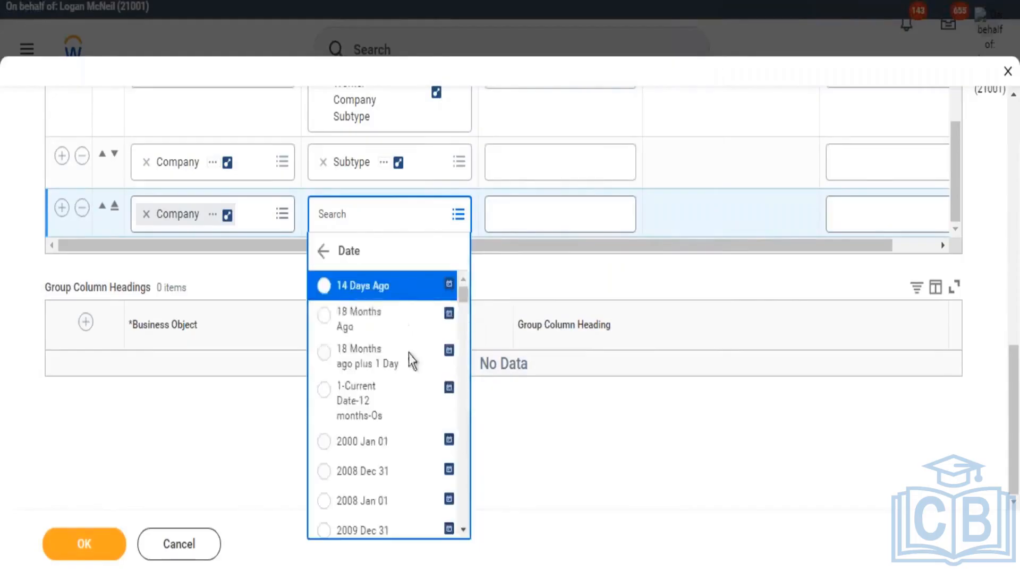
scroll(412, 334, "down", 5)
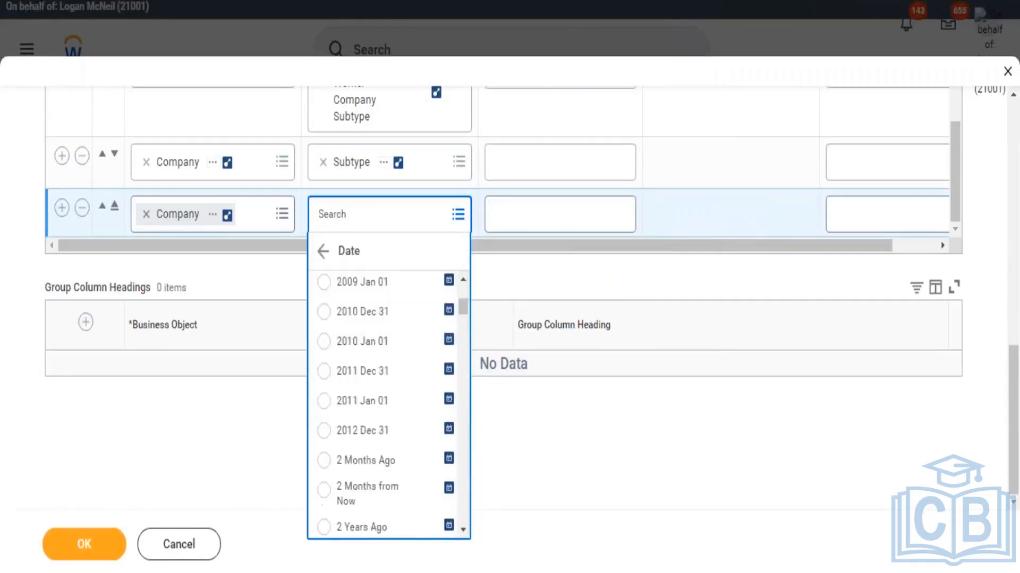
scroll(417, 394, "down", 8)
scroll(392, 342, "up", 2)
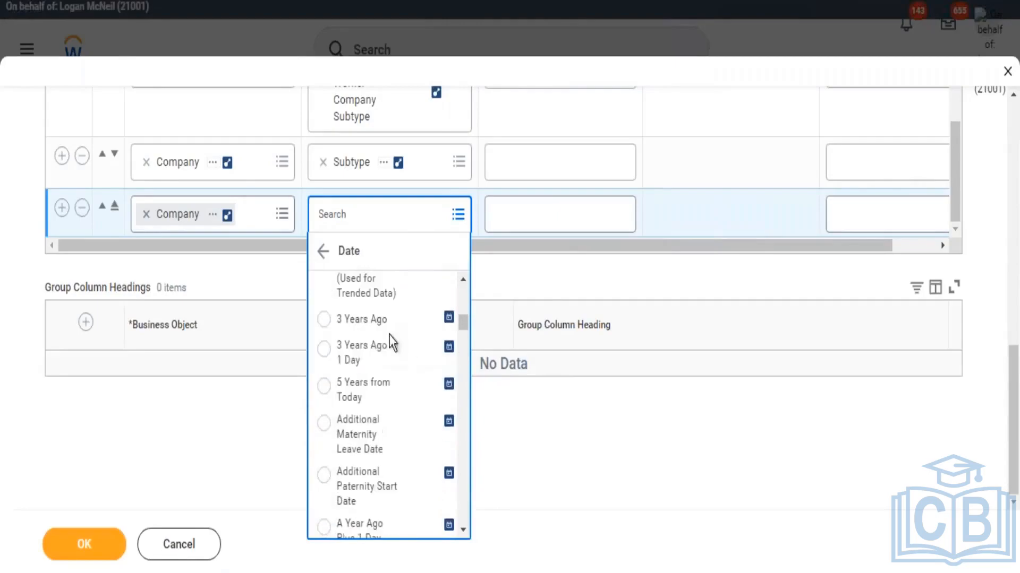
scroll(379, 385, "down", 2)
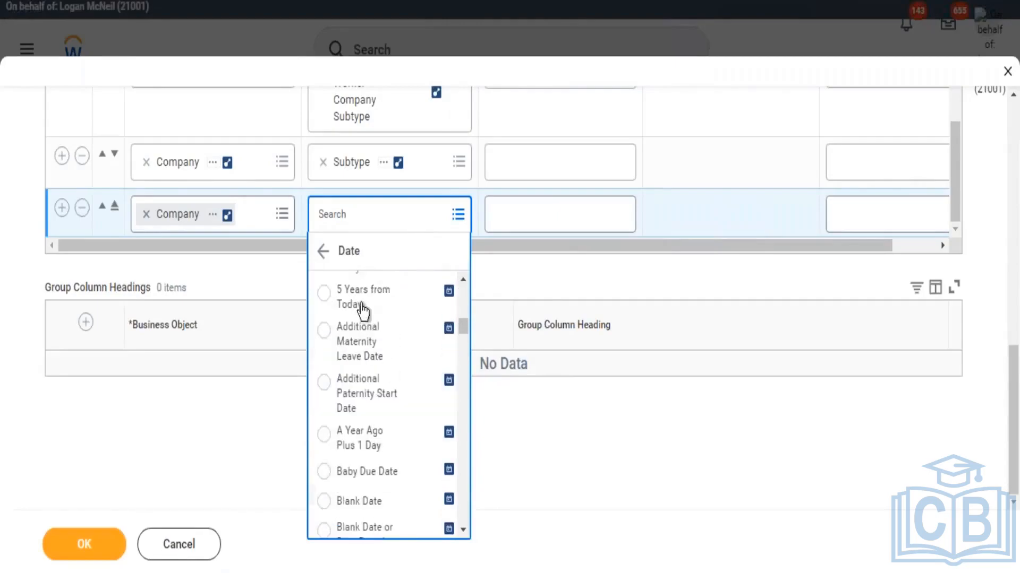
scroll(374, 316, "up", 3)
scroll(380, 358, "up", 3)
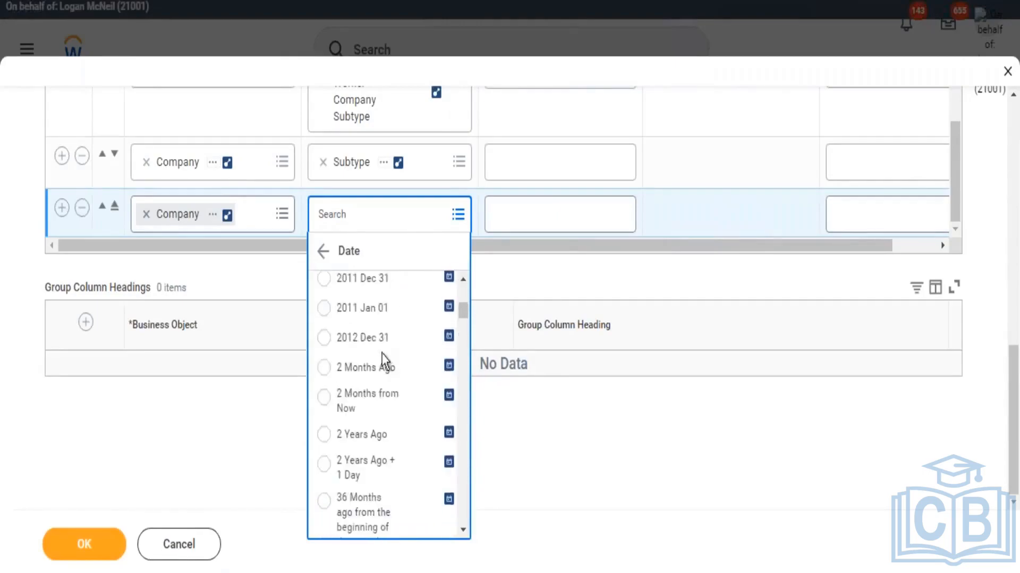
scroll(384, 361, "up", 3)
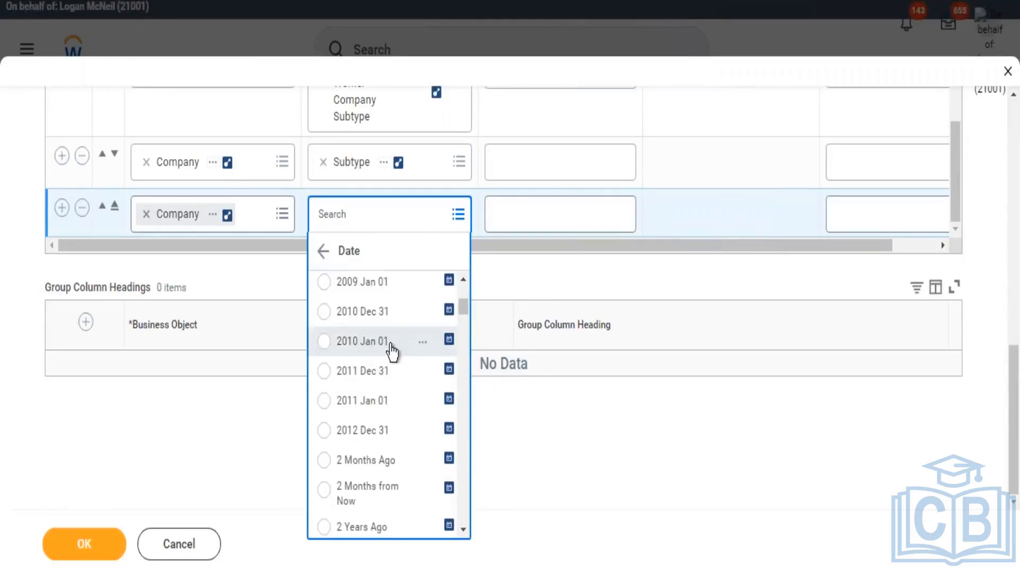
left_click(422, 343)
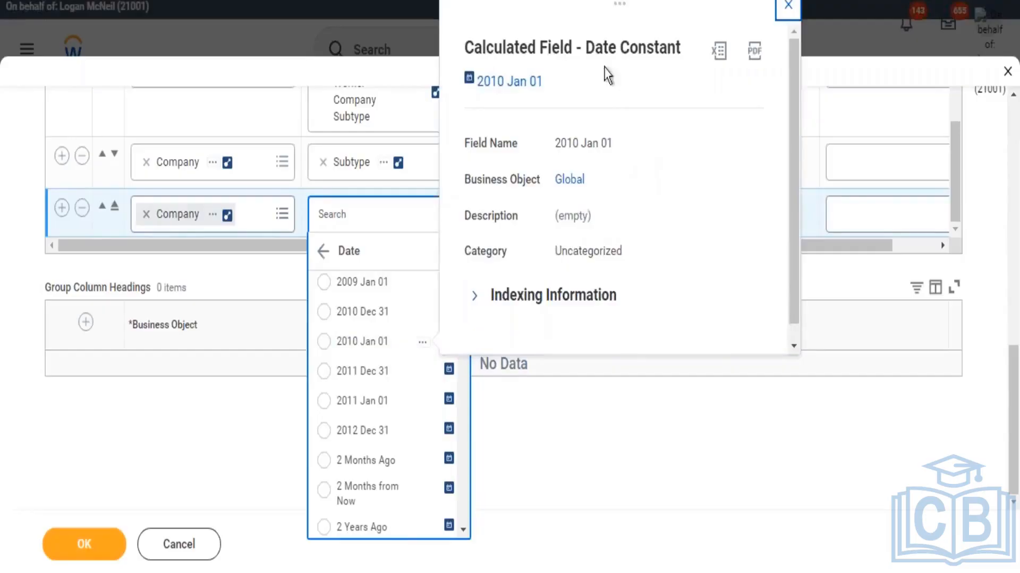
double_click(569, 180)
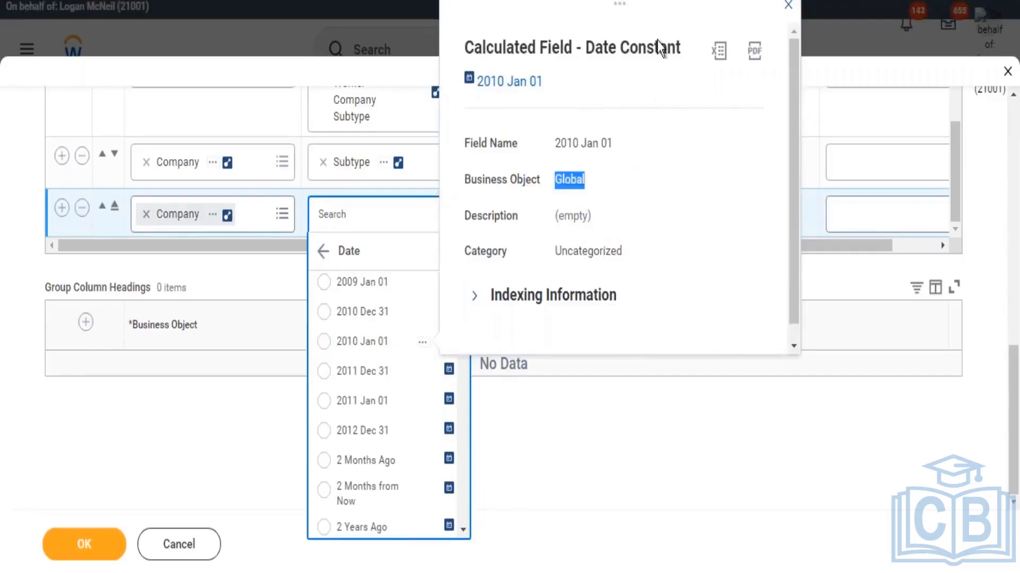
left_click_drag(585, 46, 659, 47)
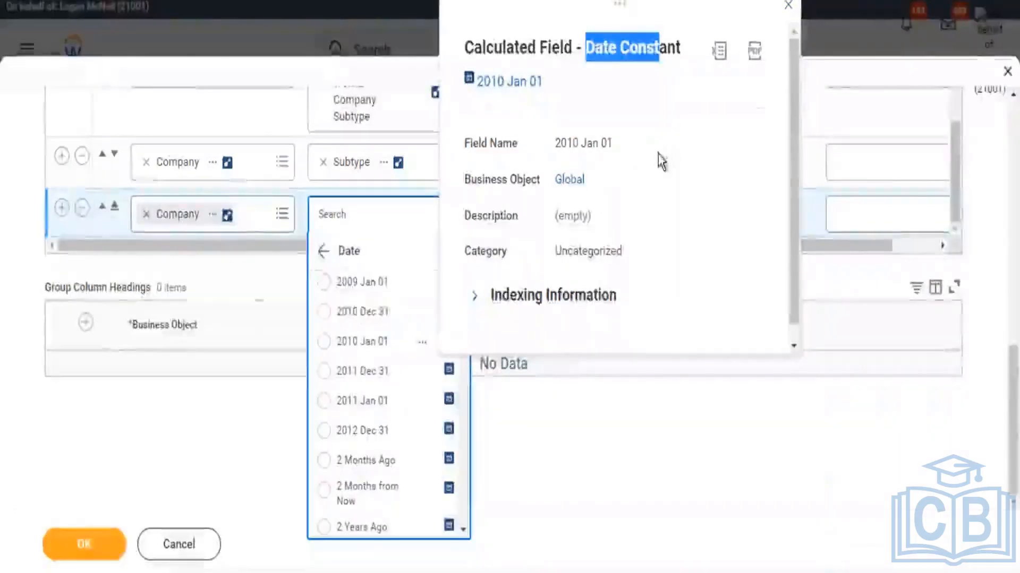
Browse the global text fields available for the last Company row of the report.
left_click(328, 254)
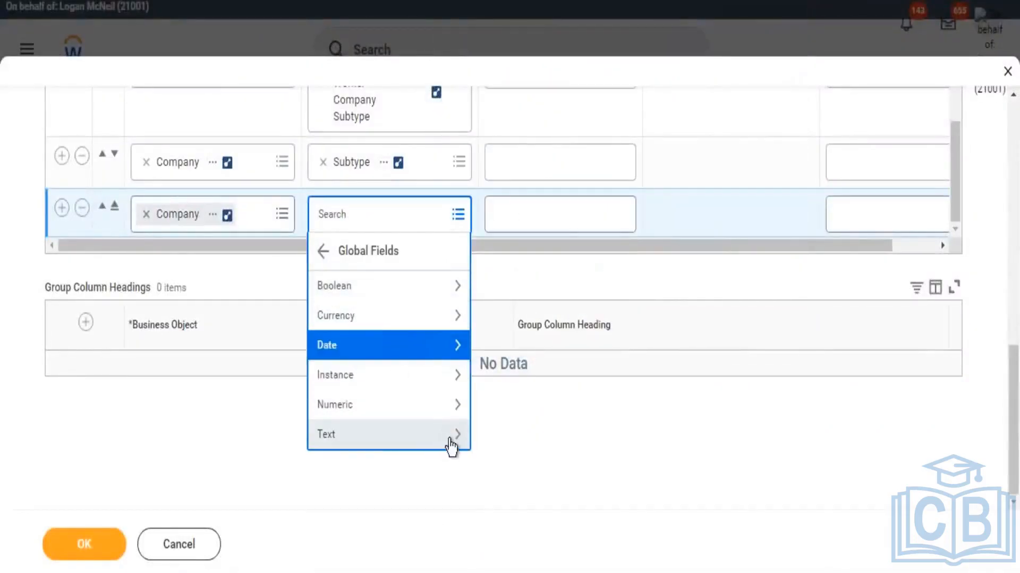
left_click(416, 436)
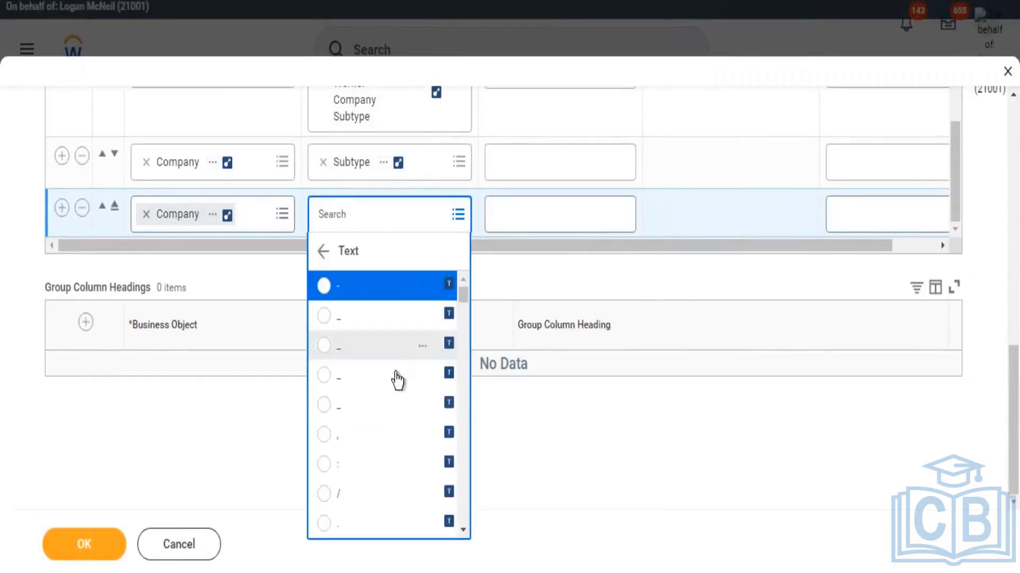
scroll(383, 379, "down", 5)
scroll(371, 396, "down", 10)
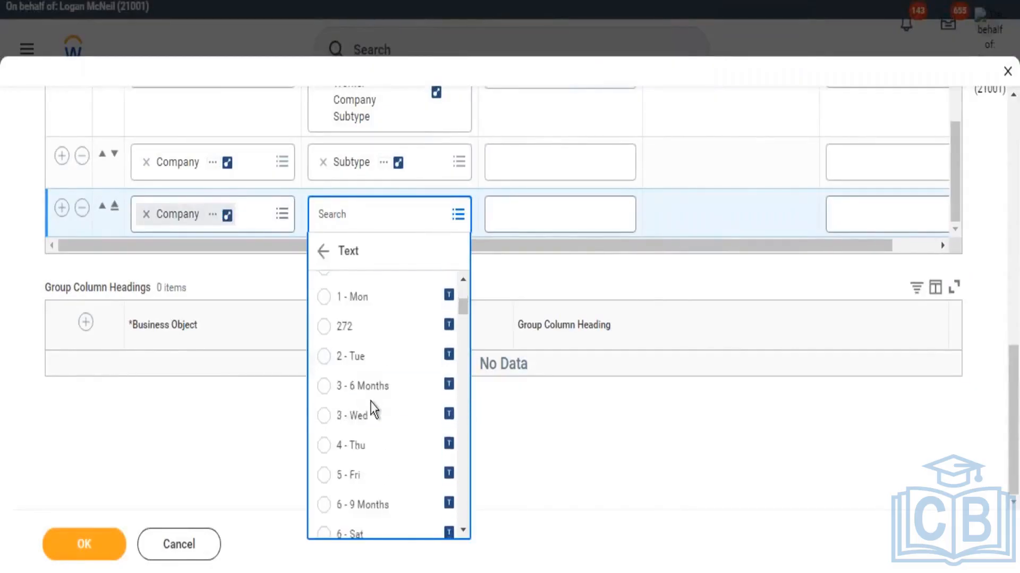
scroll(391, 396, "down", 6)
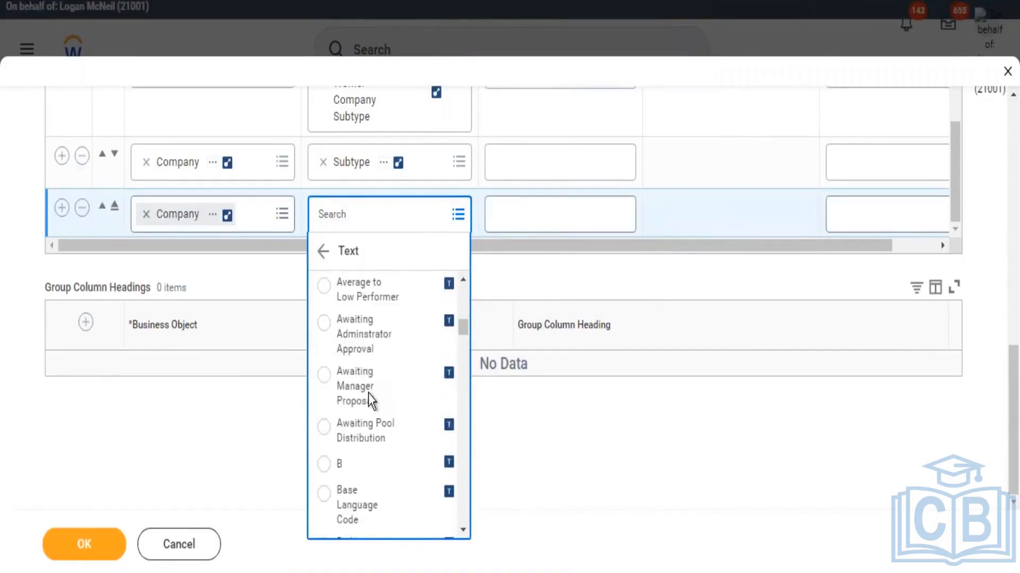
scroll(382, 473, "up", 2)
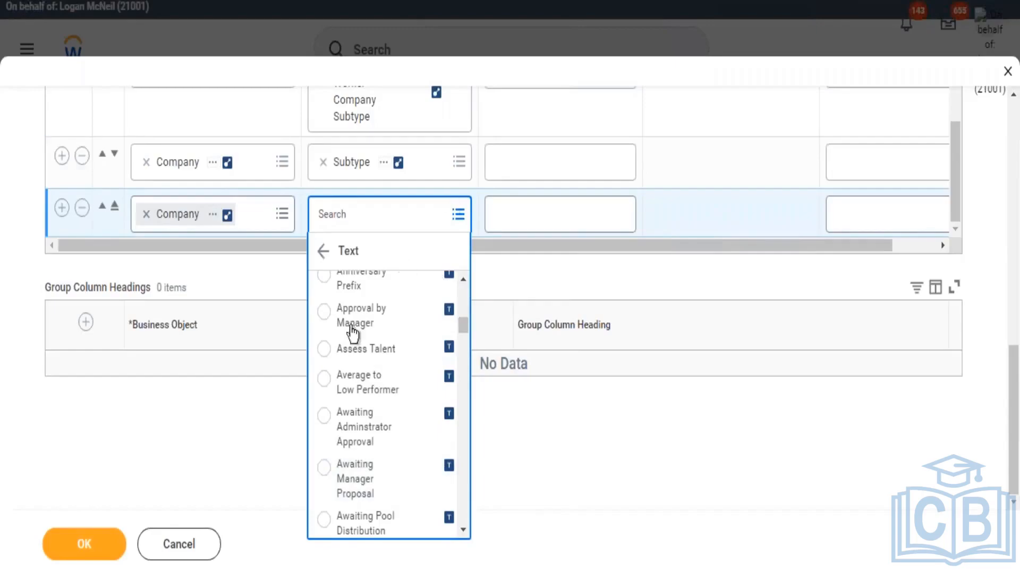
scroll(378, 342, "up", 4)
scroll(412, 374, "up", 2)
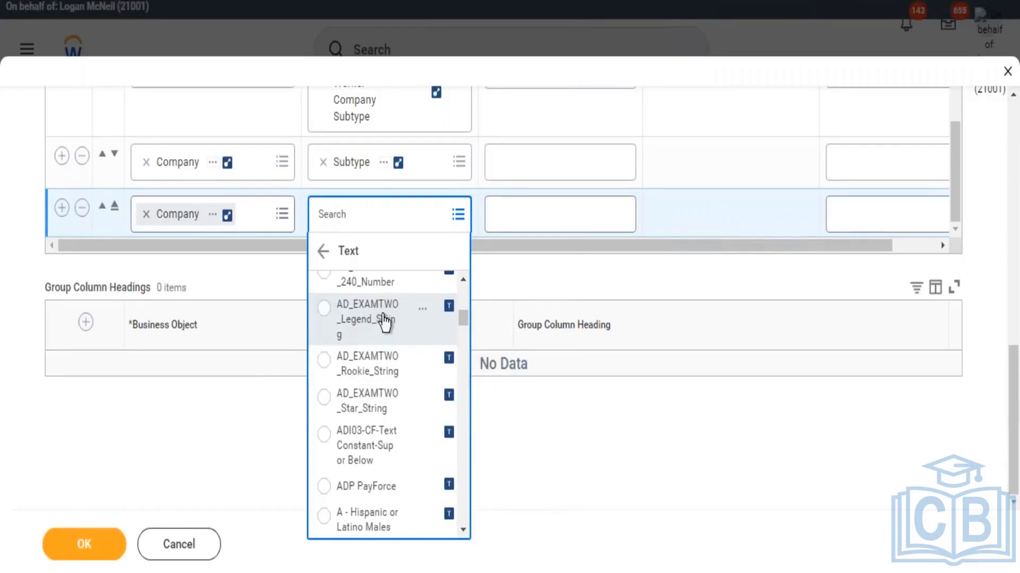
scroll(392, 335, "up", 2)
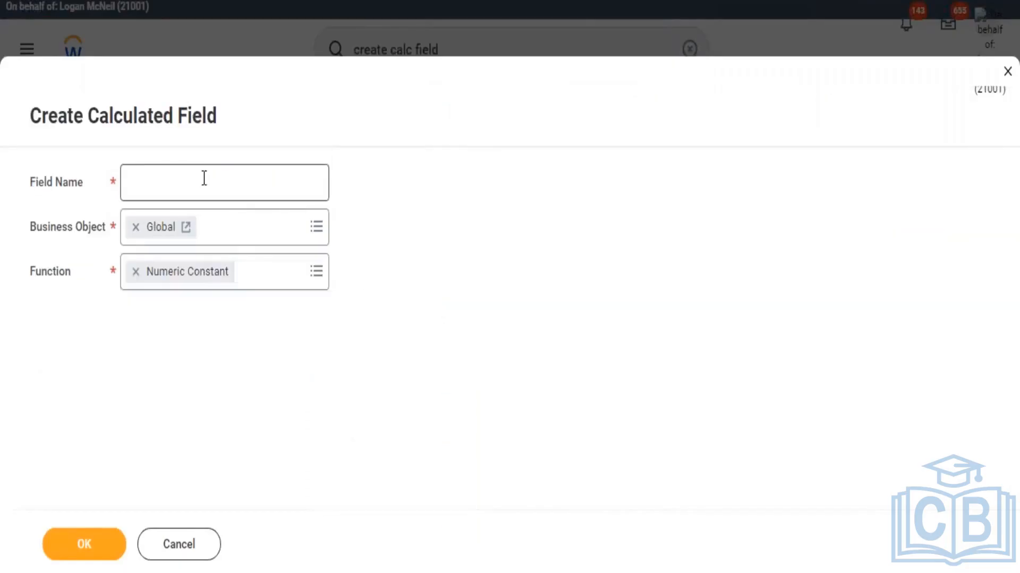
left_click(204, 178)
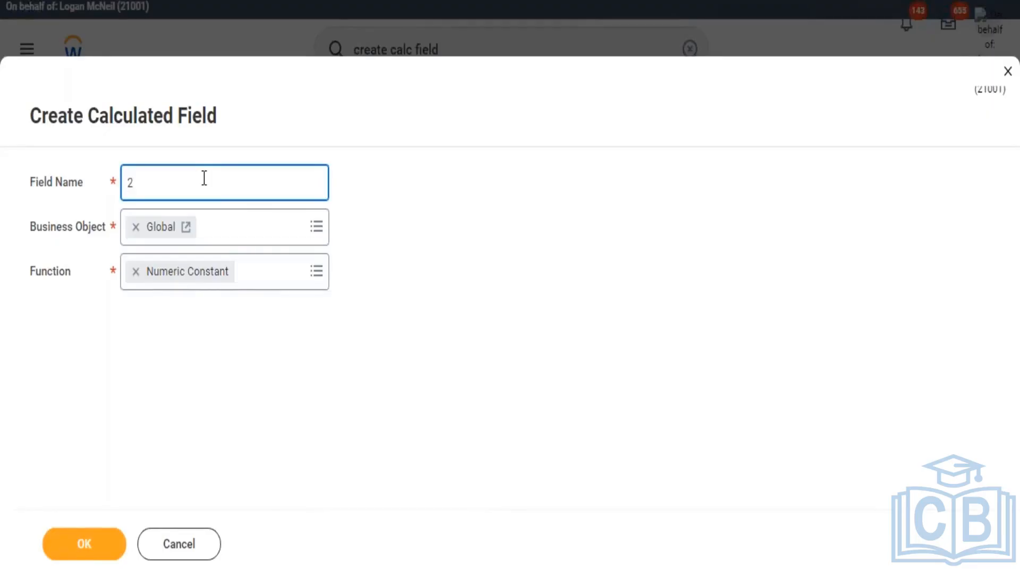
type("20")
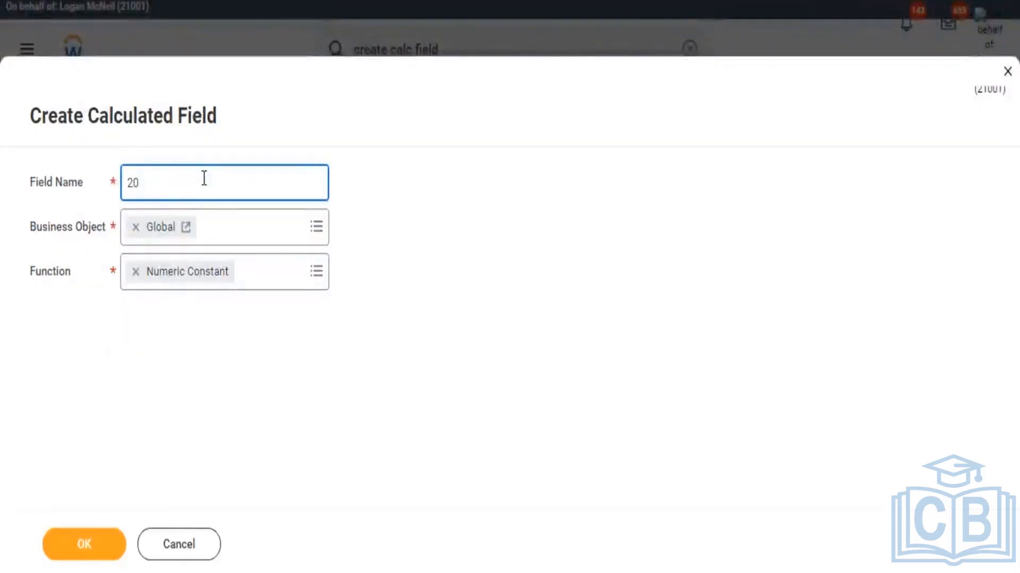
type("99")
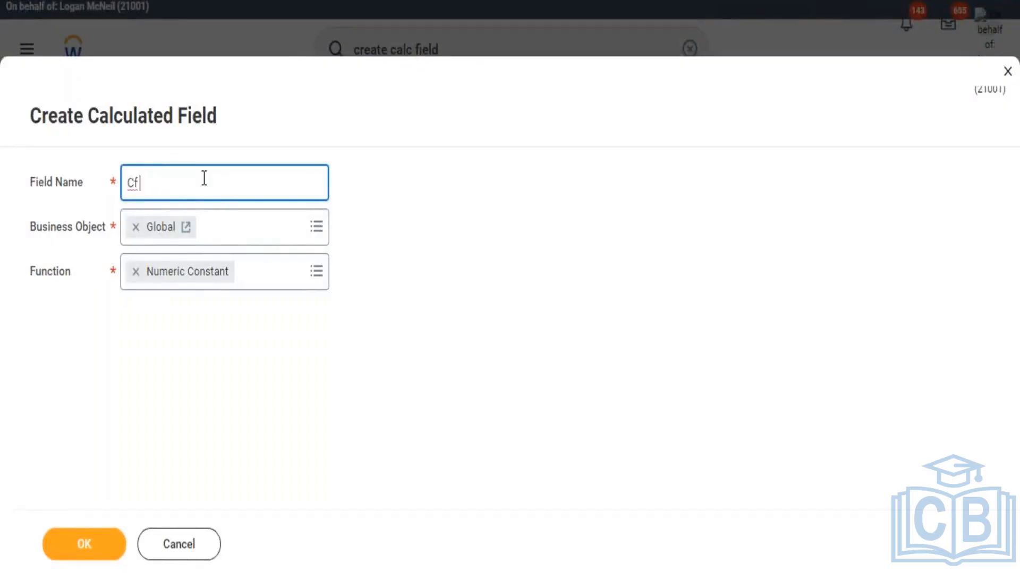
type("Cf - Glaaofa")
key("BackSpace")
key("BackSpace")
key("BackSpace")
key("BackSpace")
key("BackSpace")
key("BackSpace")
key("BackSpace")
key("BackSpace")
key("BackSpace")
key("BackSpace")
key("BackSpace")
key("BackSpace")
Name the Global numeric constant field 2099 and proceed to its calculation settings.
type("2099")
left_click_drag(171, 180, 112, 179)
left_click_drag(49, 226, 81, 233)
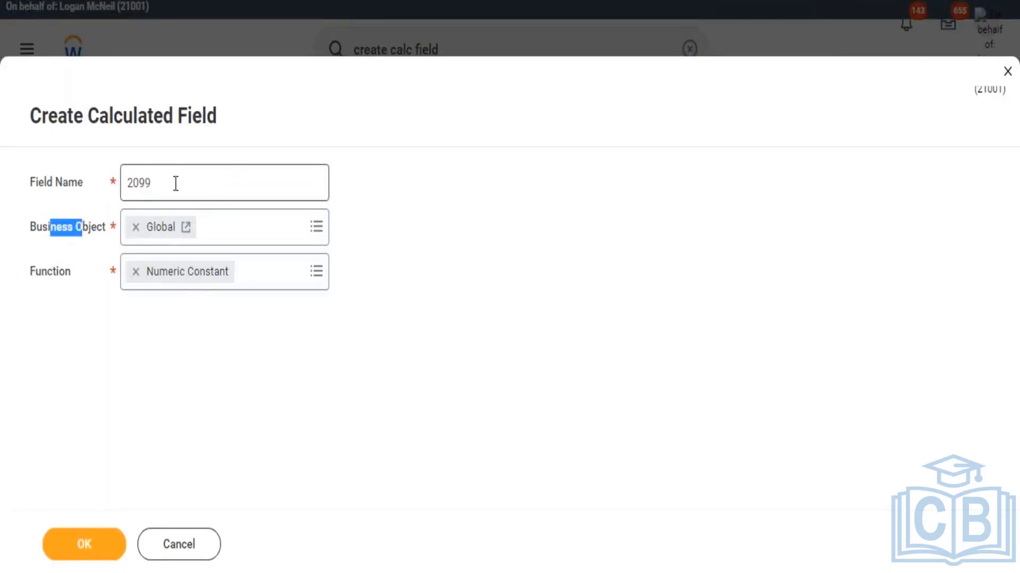
left_click_drag(175, 185, 118, 179)
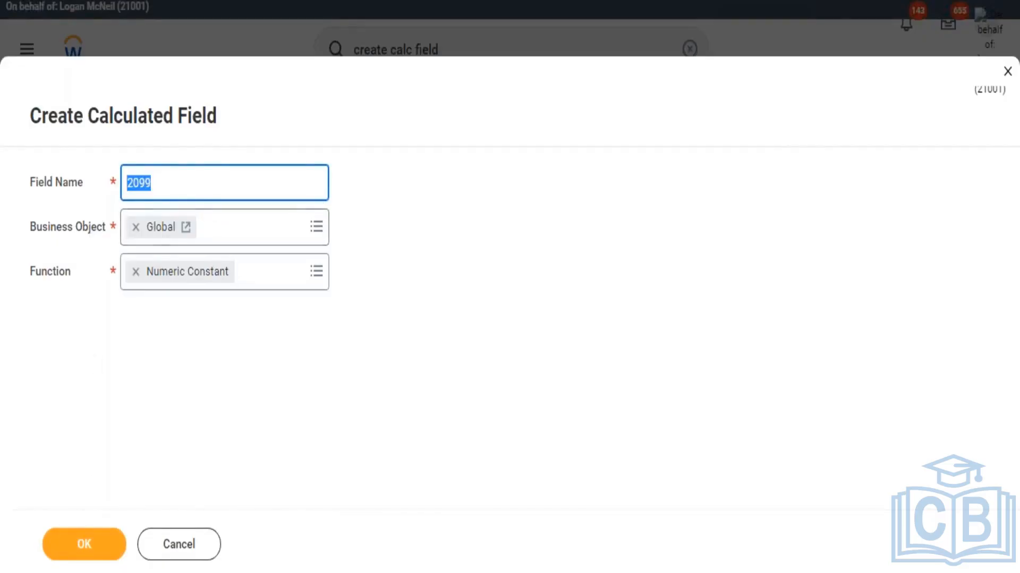
left_click(165, 183)
left_click(93, 549)
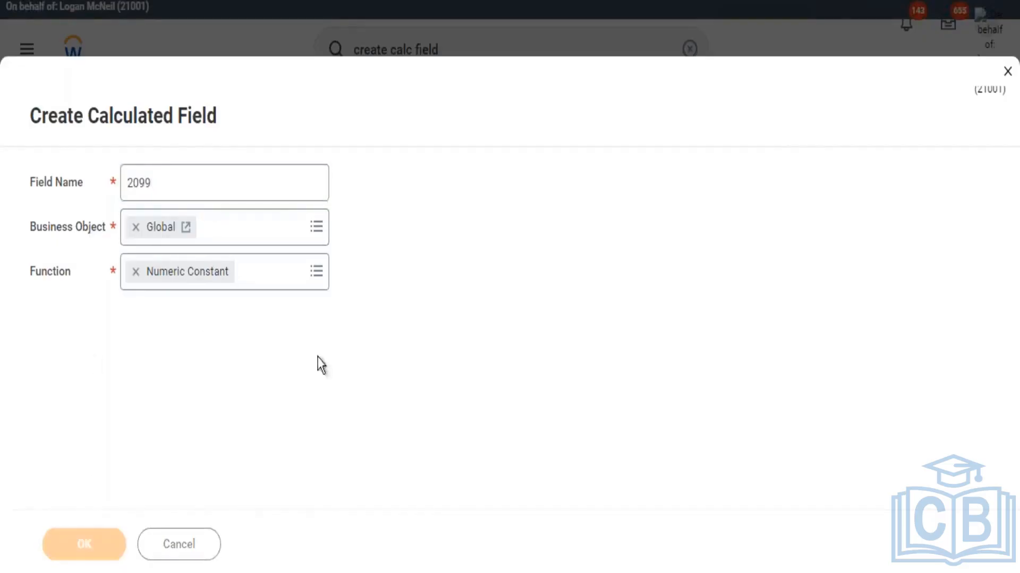
Set the numeric constant's value to 2099 and save the calculated field.
left_click_drag(166, 372, 149, 372)
type("2099")
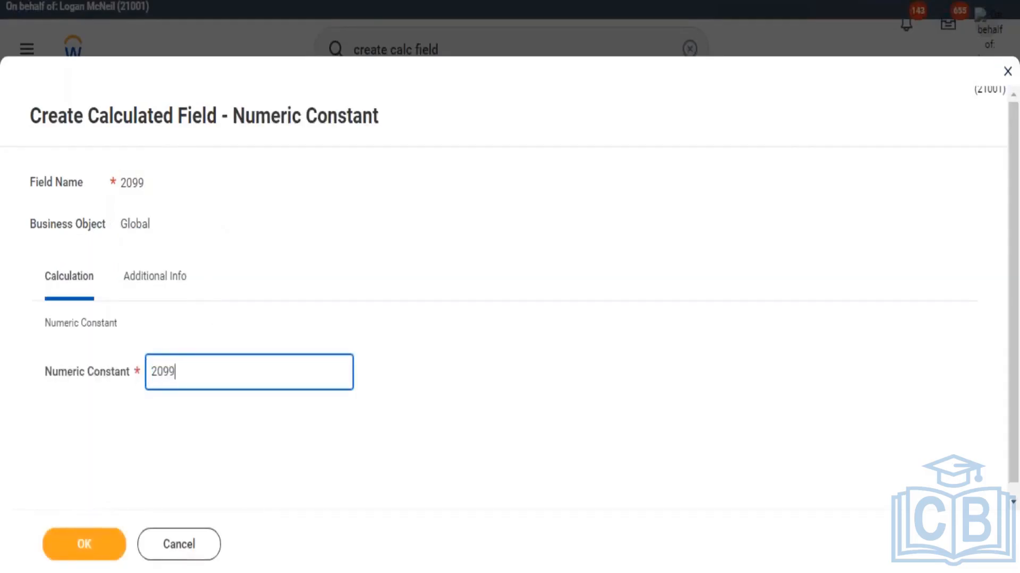
left_click(614, 260)
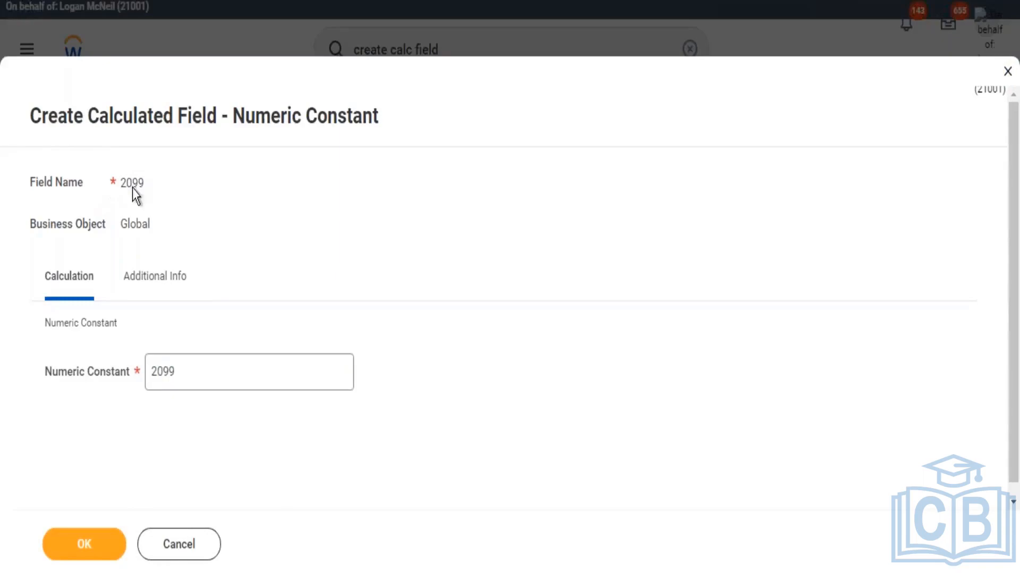
left_click_drag(122, 182, 147, 189)
left_click(56, 552)
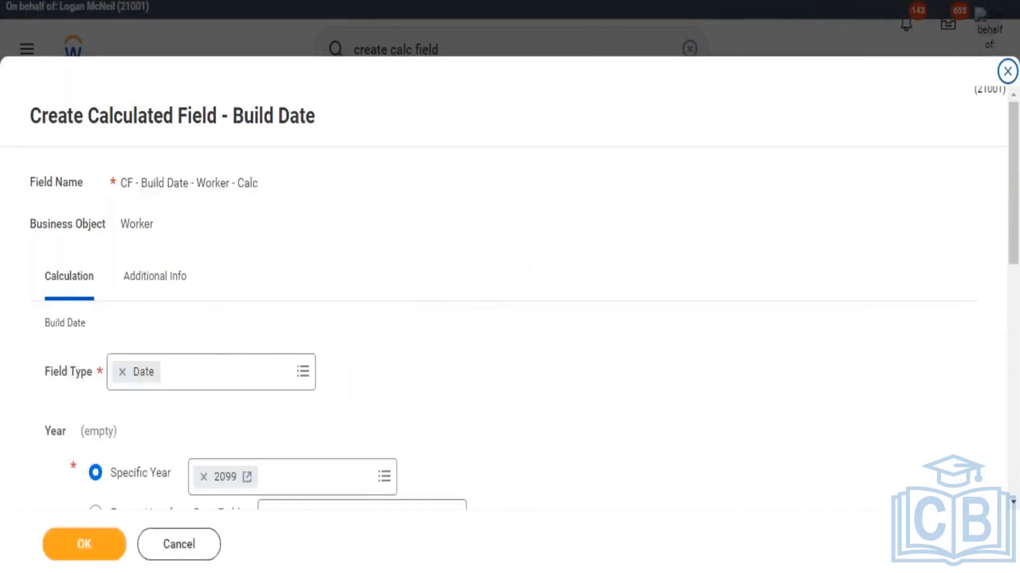
Review the Year and Month options of the Build Date calculated field for Worker.
scroll(294, 166, "down", 2)
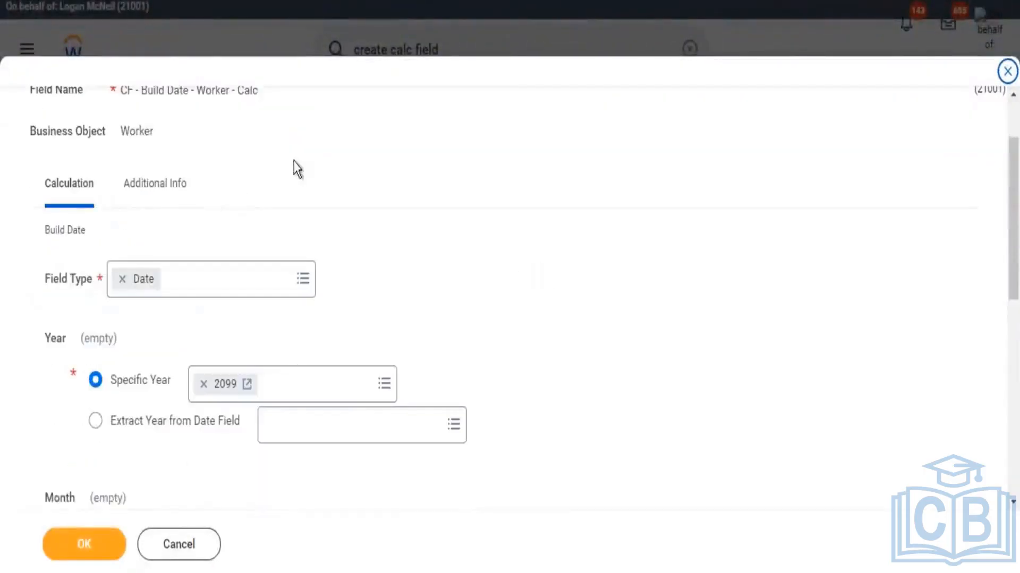
scroll(220, 166, "up", 2)
left_click_drag(238, 115, 342, 154)
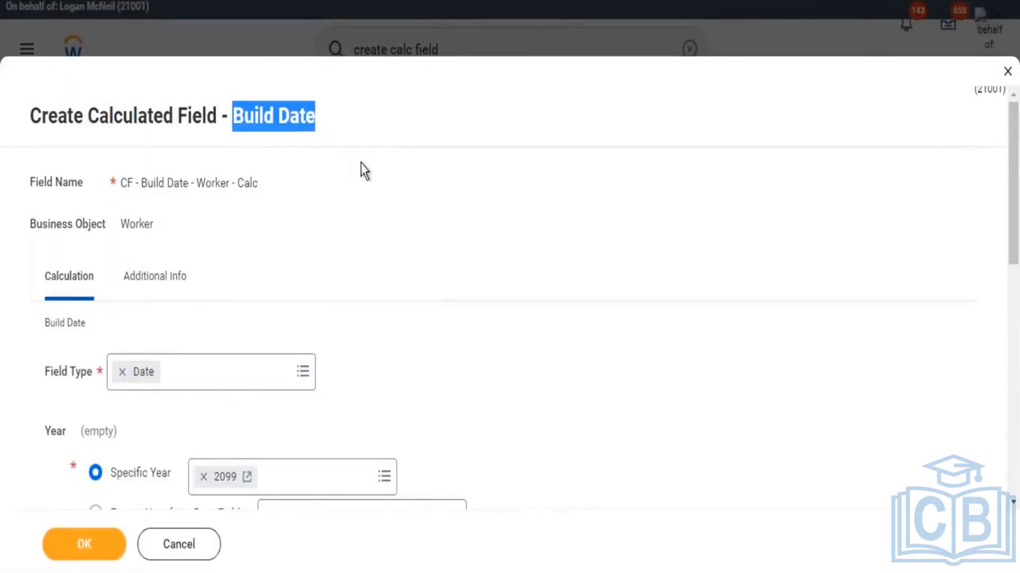
scroll(76, 286, "down", 2)
left_click_drag(46, 339, 57, 340)
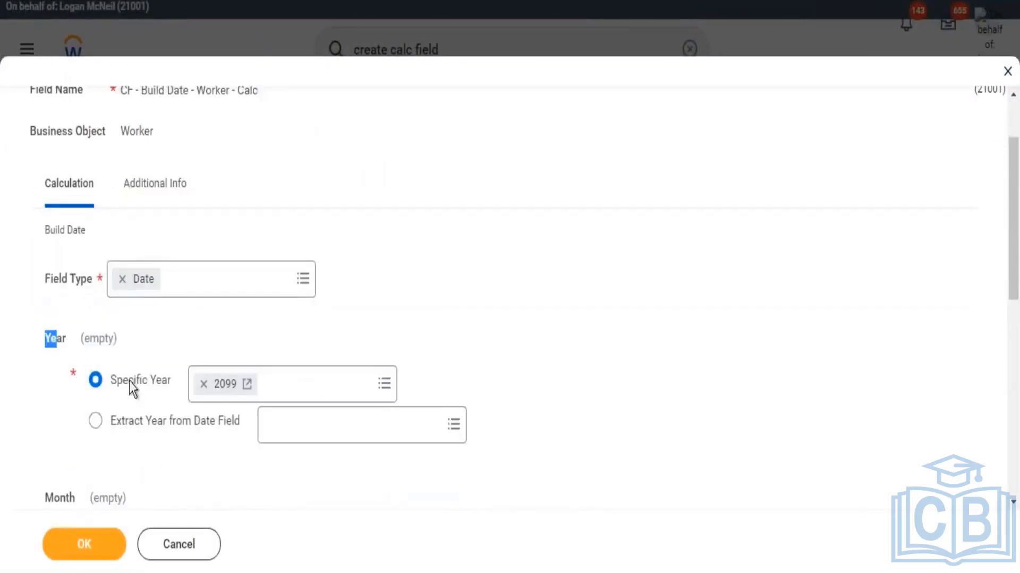
left_click_drag(130, 385, 134, 385)
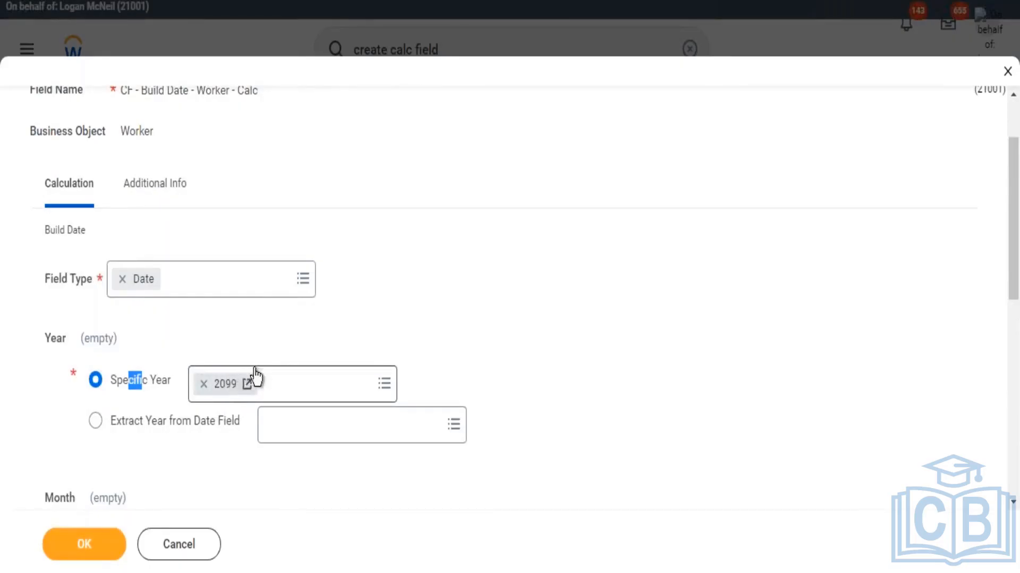
scroll(451, 346, "down", 3)
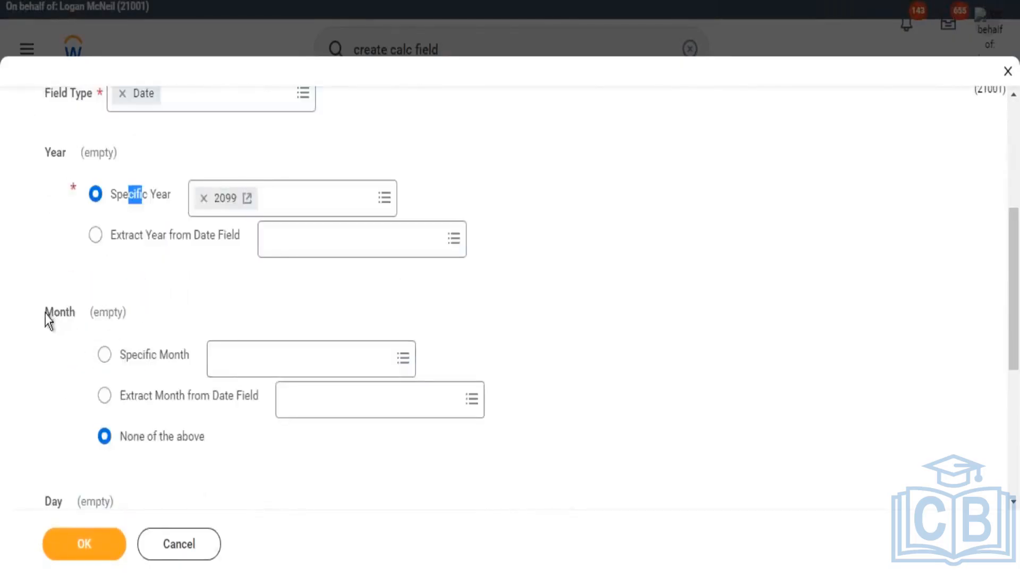
left_click_drag(46, 314, 59, 314)
left_click_drag(138, 355, 162, 356)
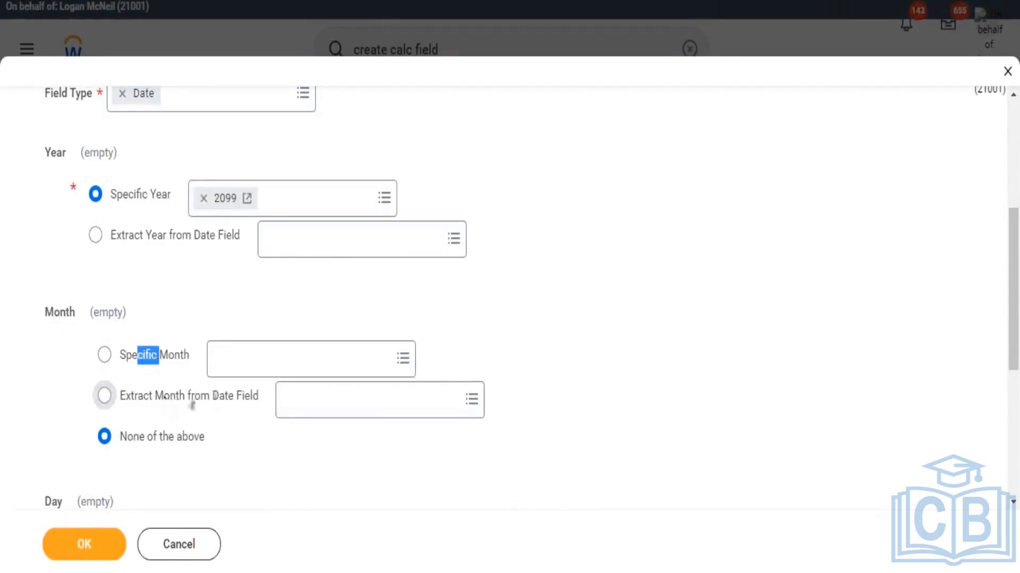
left_click_drag(164, 396, 217, 404)
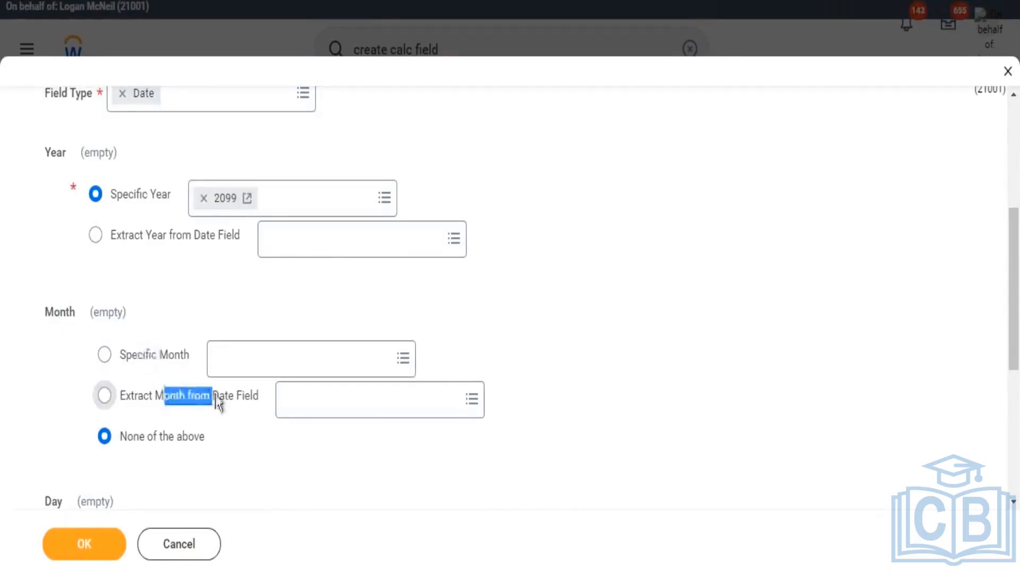
Set the built date's month to be extracted from the standard Date of Birth field.
left_click(319, 412)
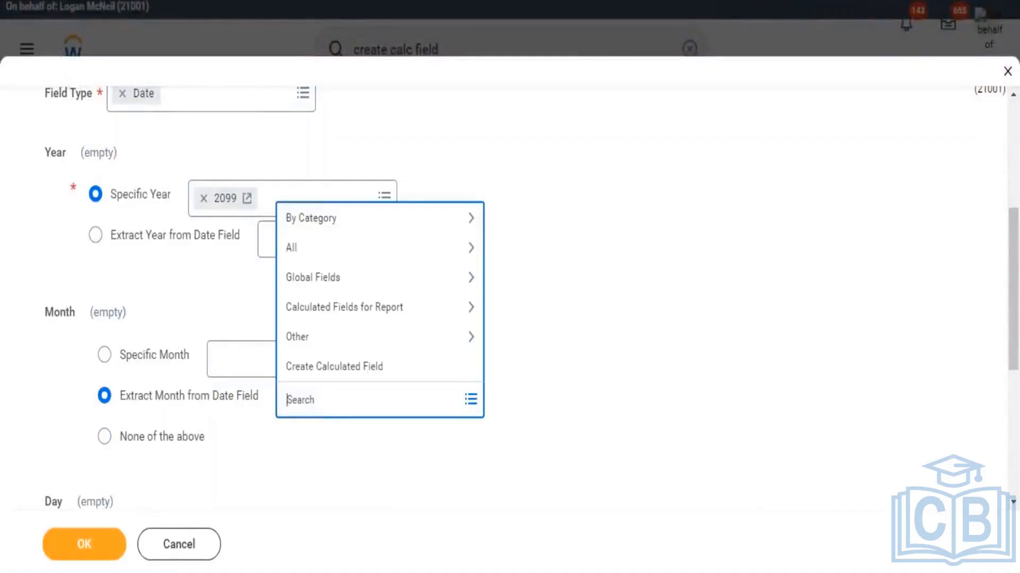
type("date of birth")
key("Return")
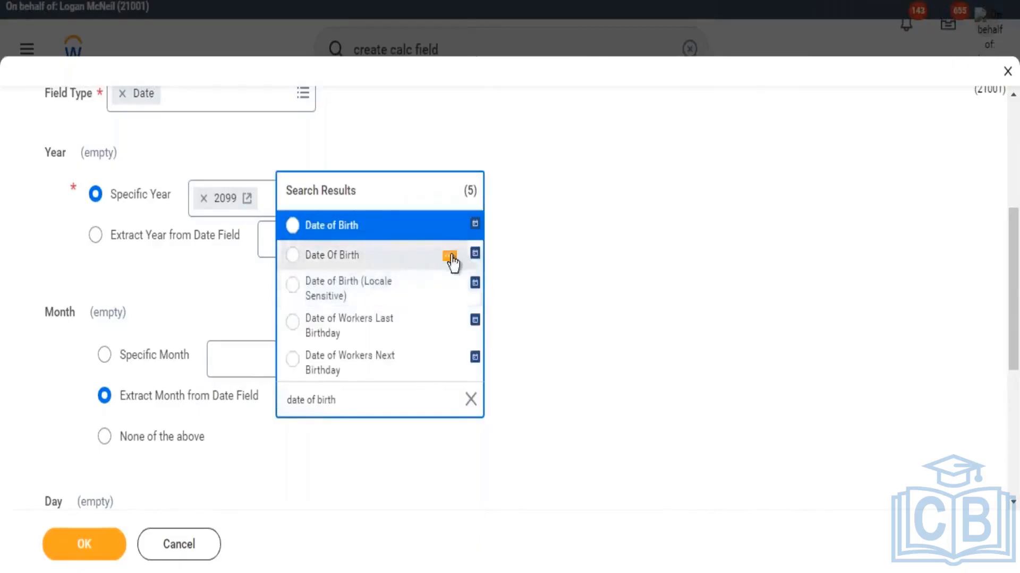
left_click(450, 256)
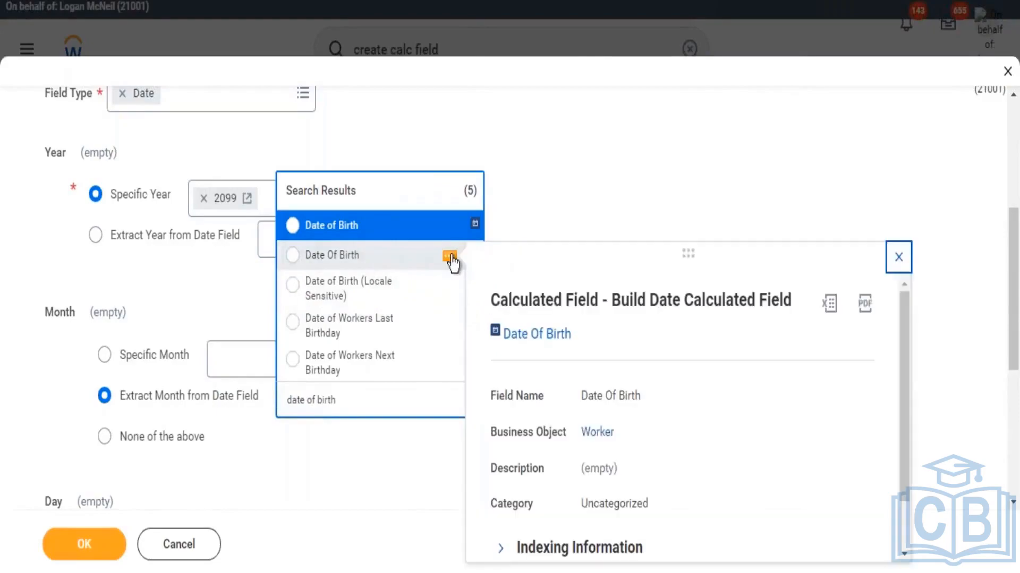
left_click(391, 226)
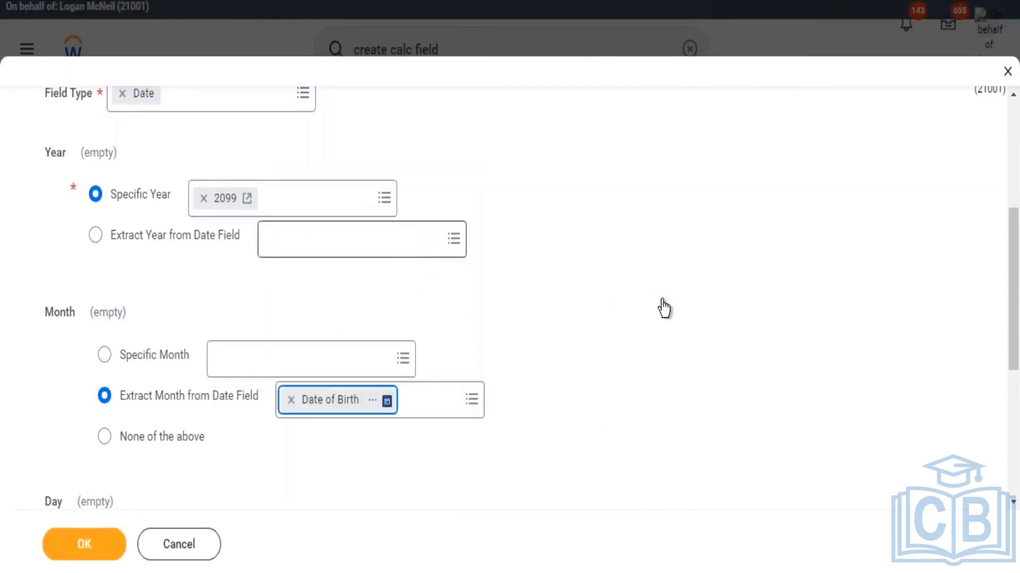
Set the built date's day to be extracted from the Hire Date field.
scroll(618, 315, "down", 4)
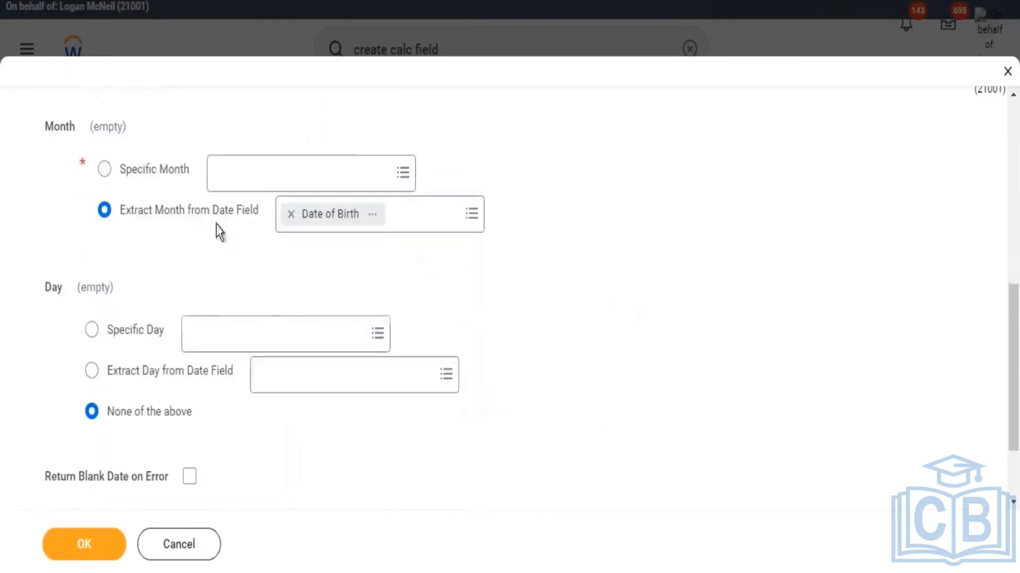
double_click(49, 288)
left_click(298, 376)
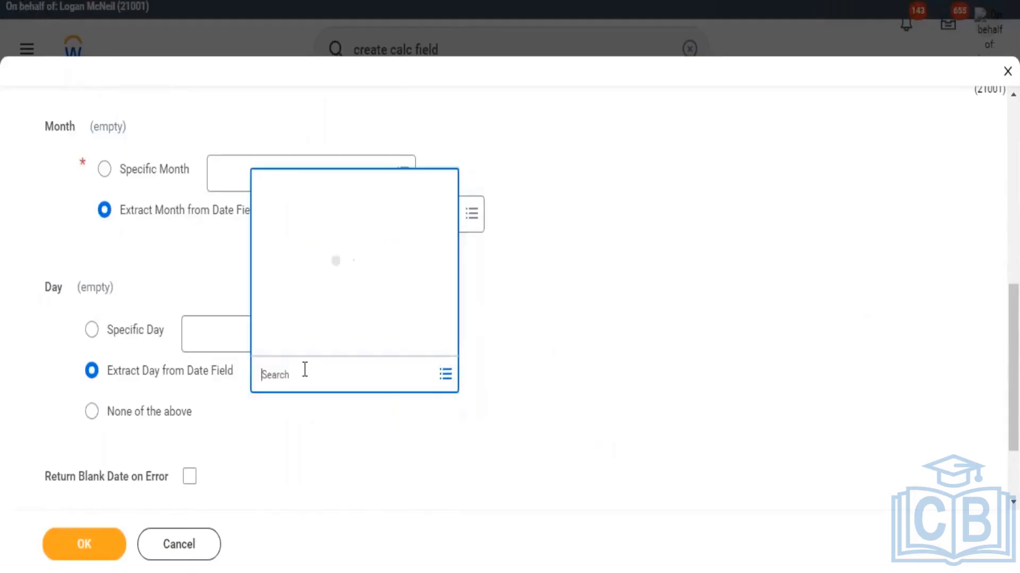
type("hire d")
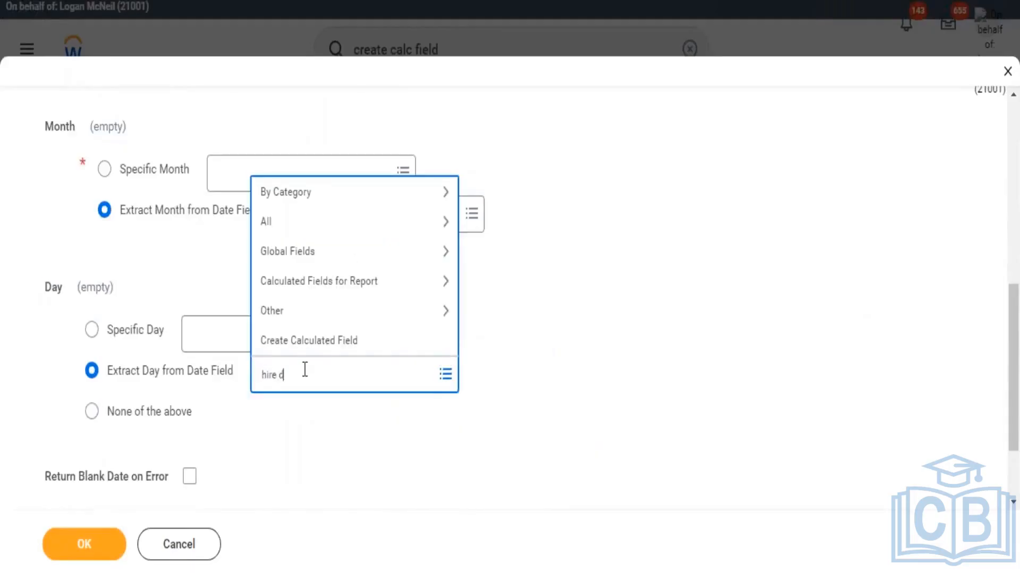
type("ate")
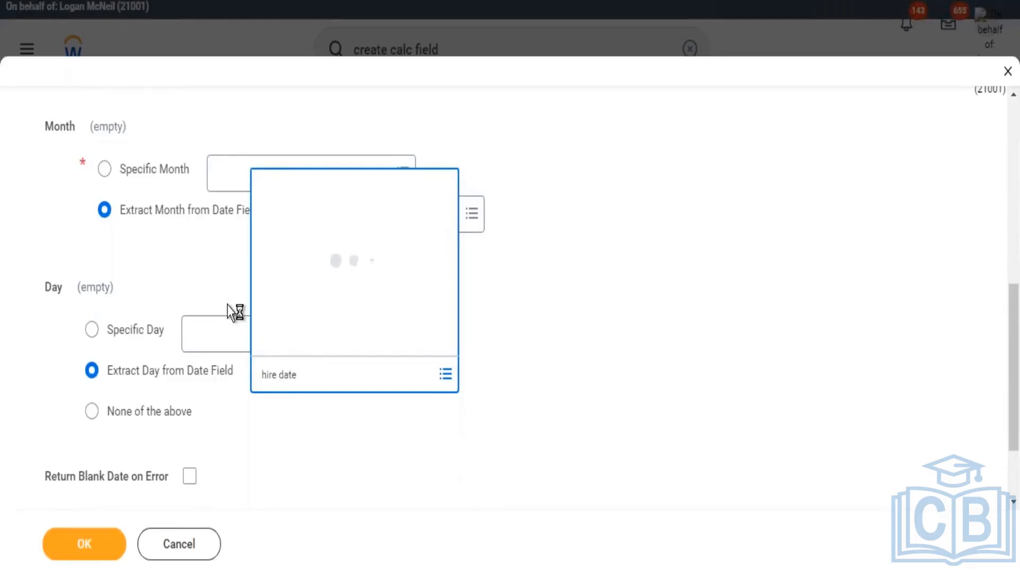
left_click(307, 59)
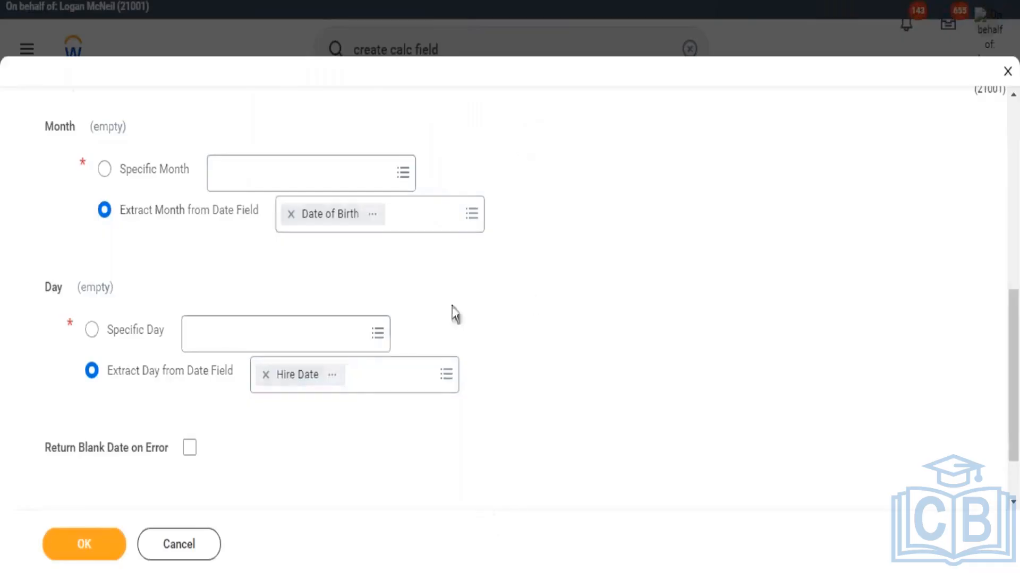
Enable Return Blank Date on Error for the Build Date calculated field.
scroll(401, 321, "up", 2)
scroll(211, 436, "down", 3)
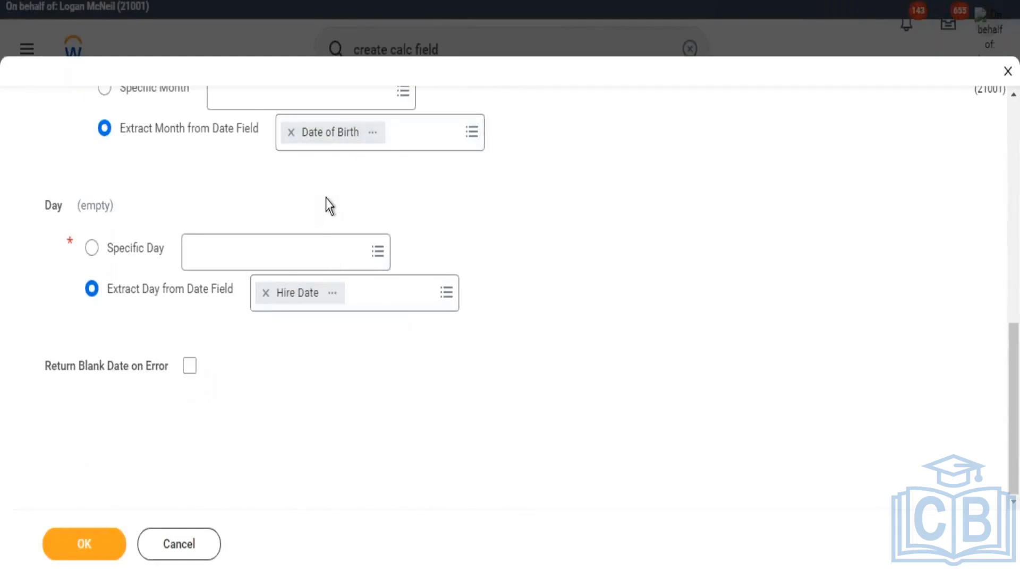
left_click(190, 369)
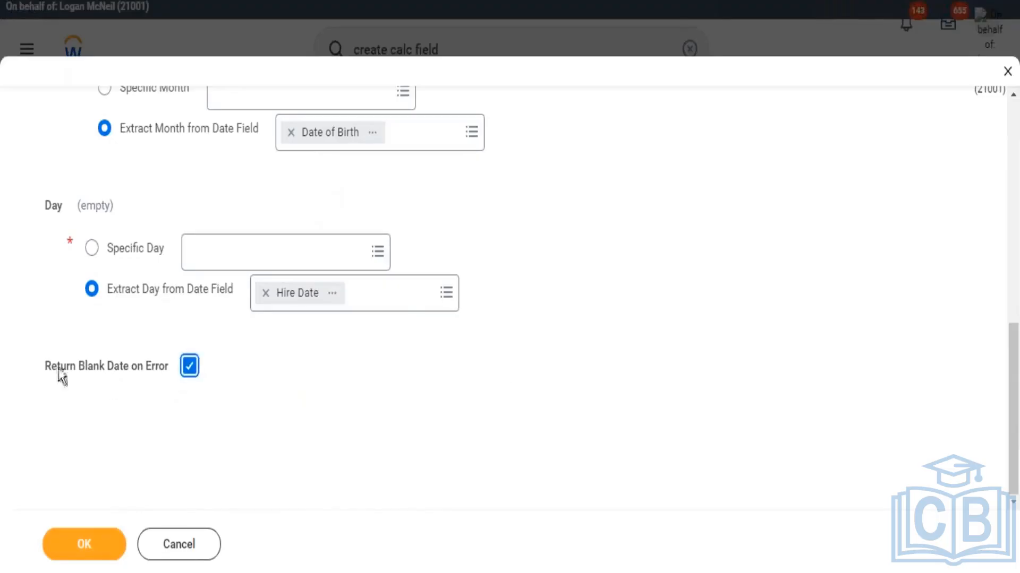
left_click_drag(57, 367, 117, 367)
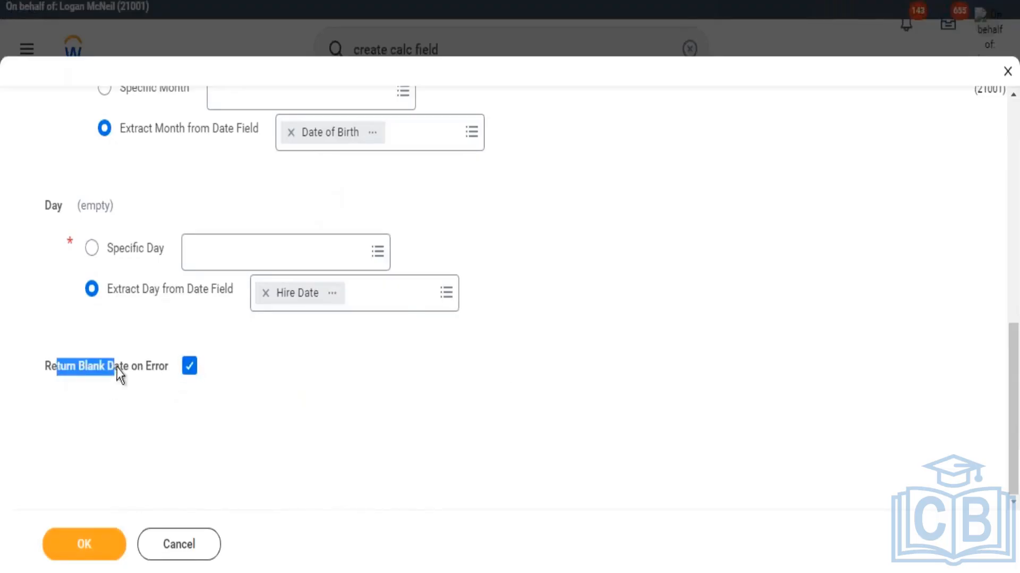
Save the Build Date calculated field and copy its name, CF - Build Date - Worker - Calc.
left_click(83, 547)
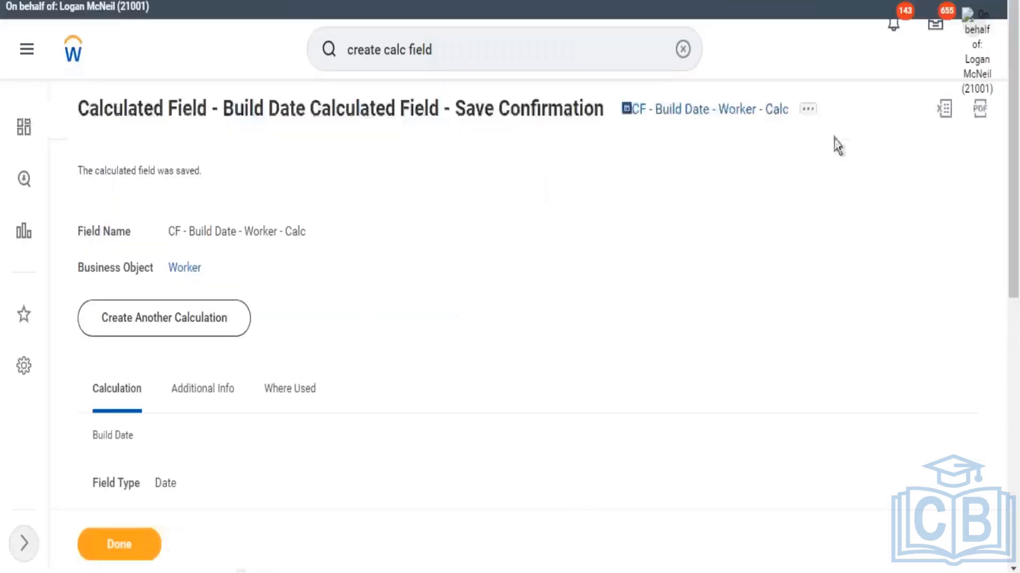
left_click(808, 109)
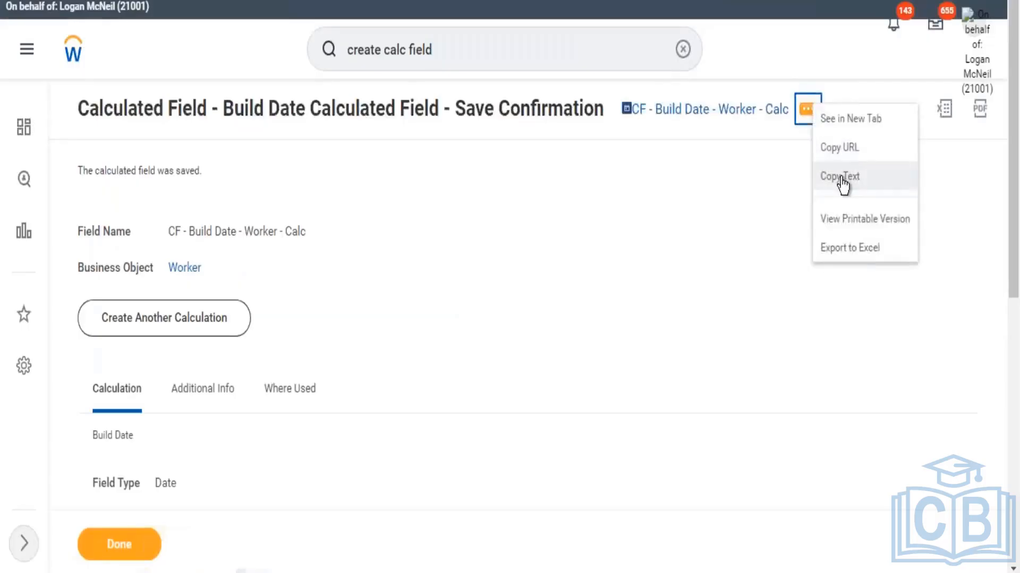
left_click(843, 181)
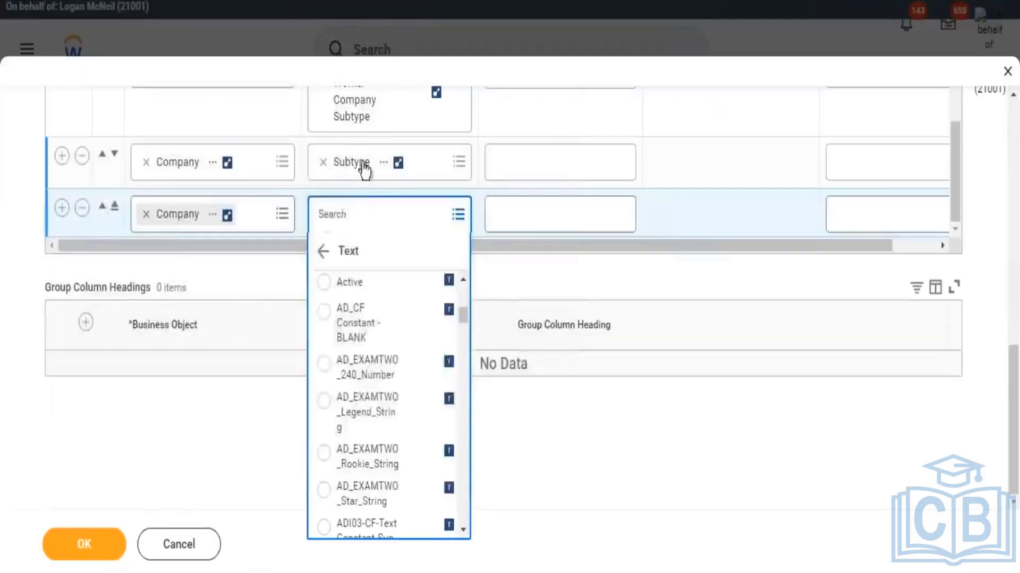
Try the copied field name in the last Company row, and remove both Company rows from the report's columns.
left_click(345, 216)
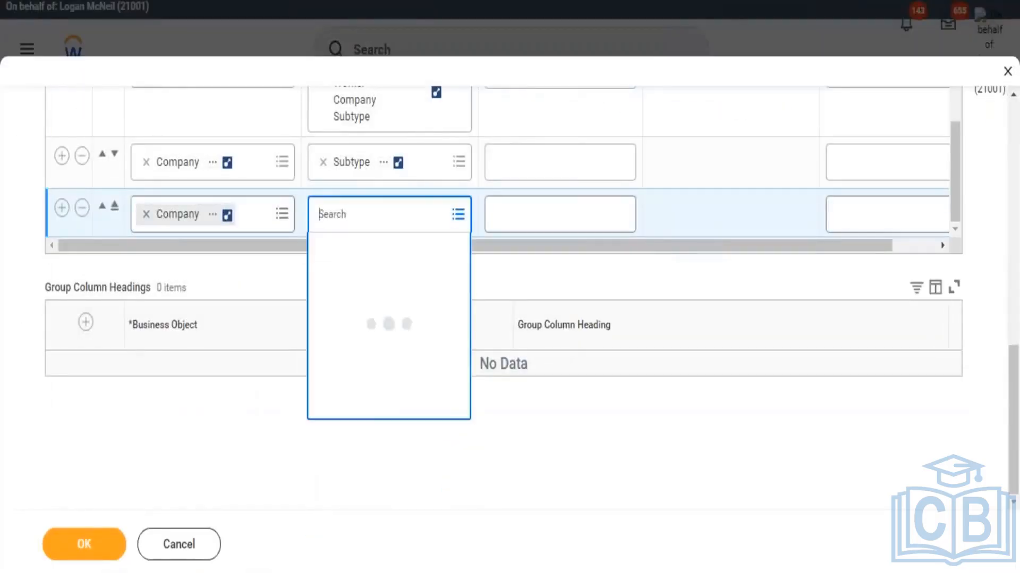
key("ctrl+v")
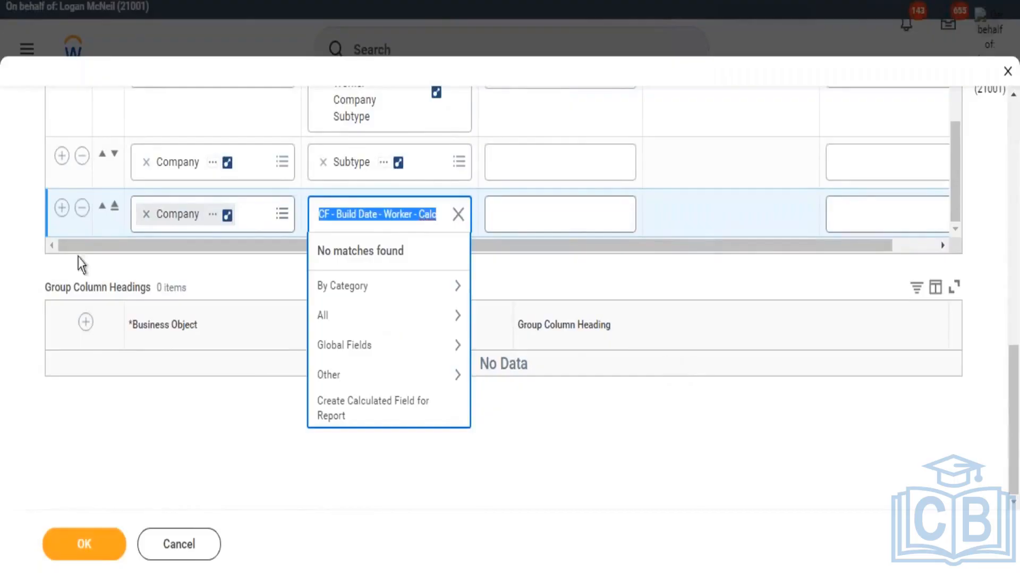
left_click(82, 207)
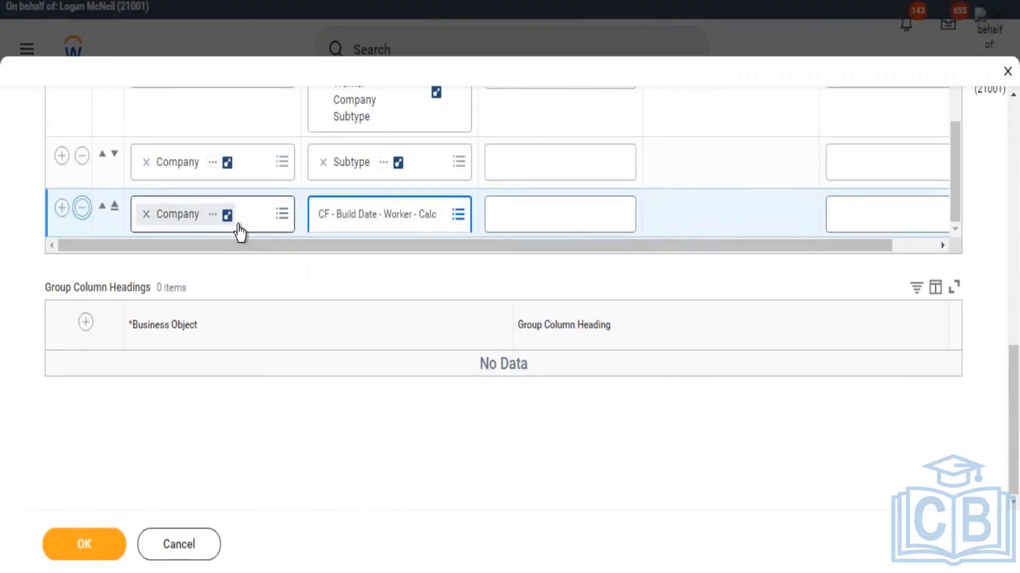
left_click(81, 208)
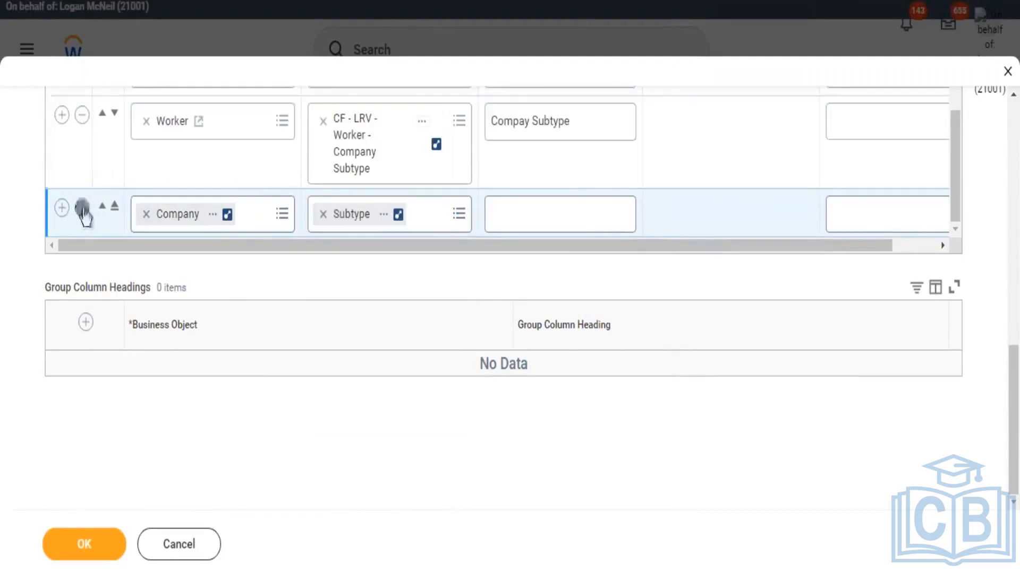
left_click(102, 206)
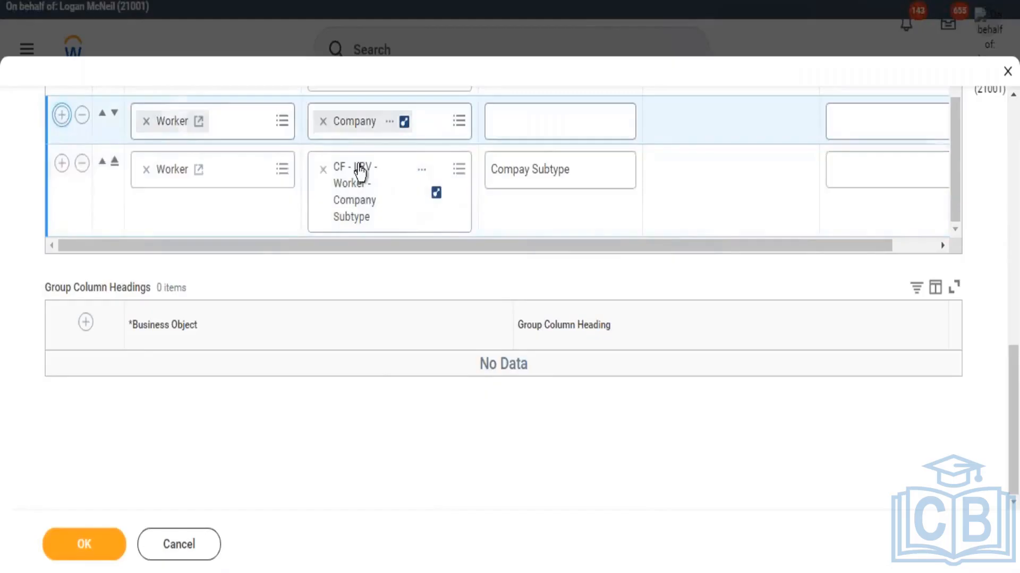
Add a Worker column row below the Company field with the field CF - Build Date - Worker - Calc.
left_click(357, 173)
key("ctrl+v")
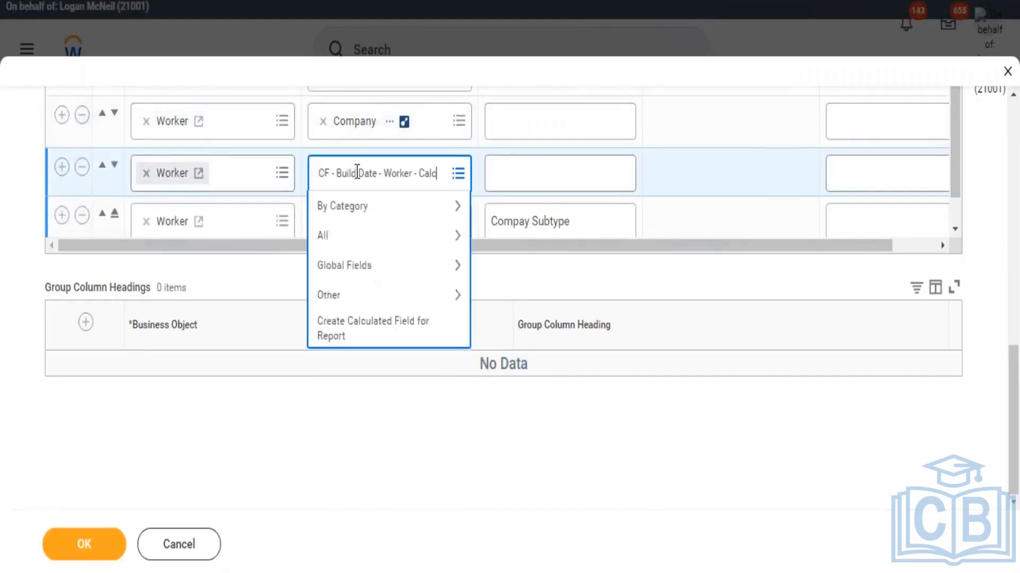
key("Return")
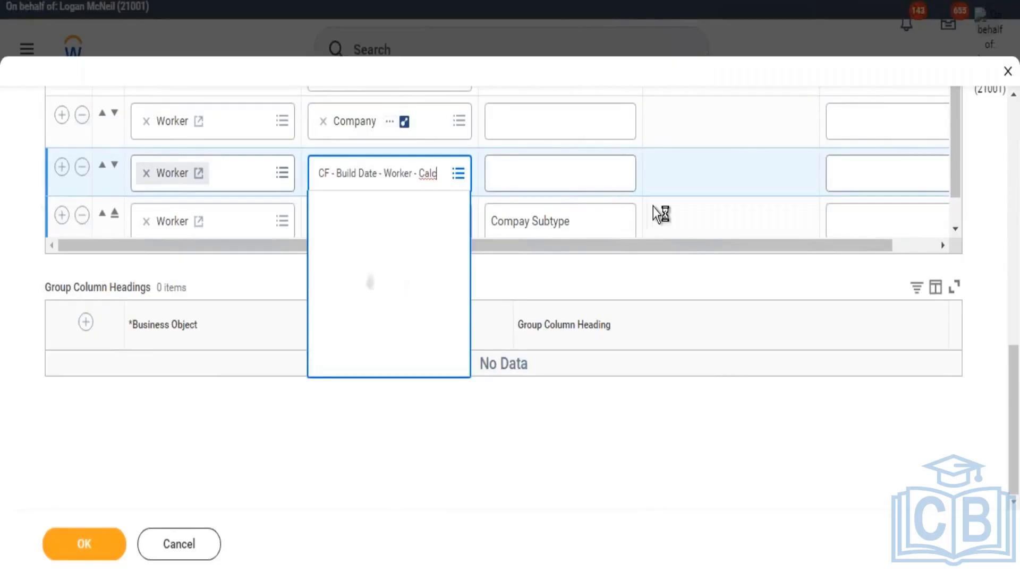
Save the Cloud found - all workers report definition and run the report.
scroll(471, 175, "up", 3)
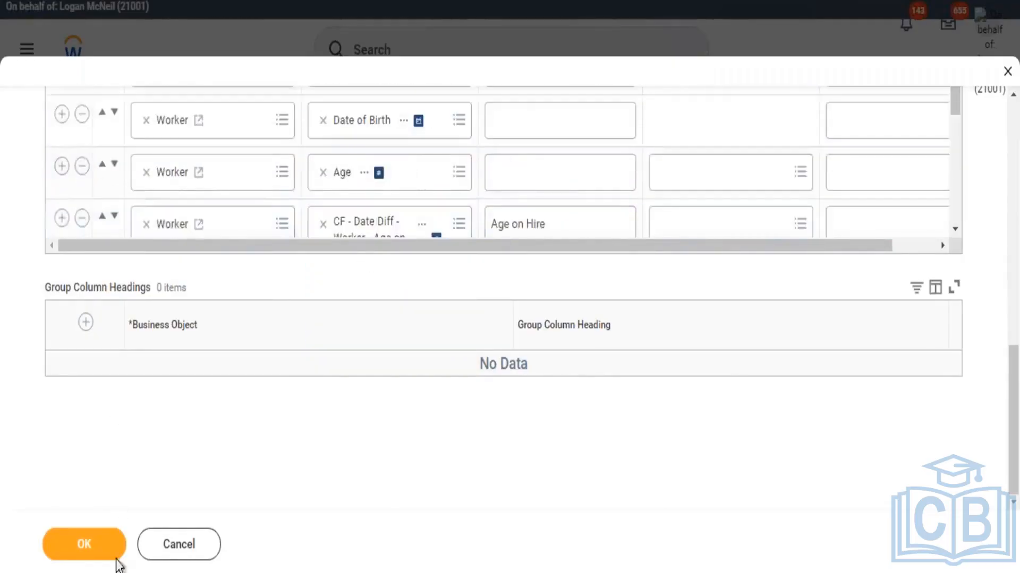
scroll(335, 213, "up", 10)
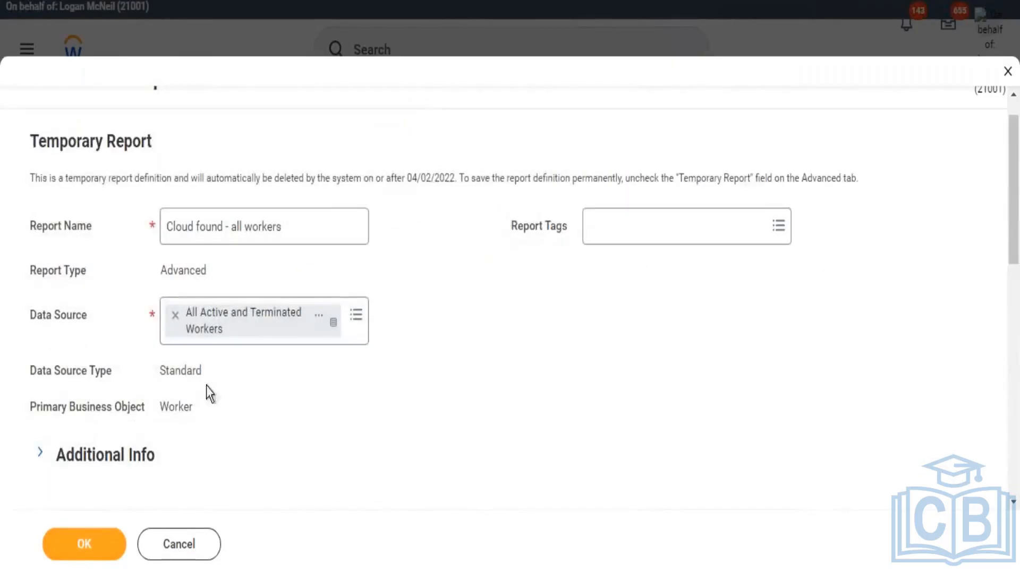
left_click(82, 547)
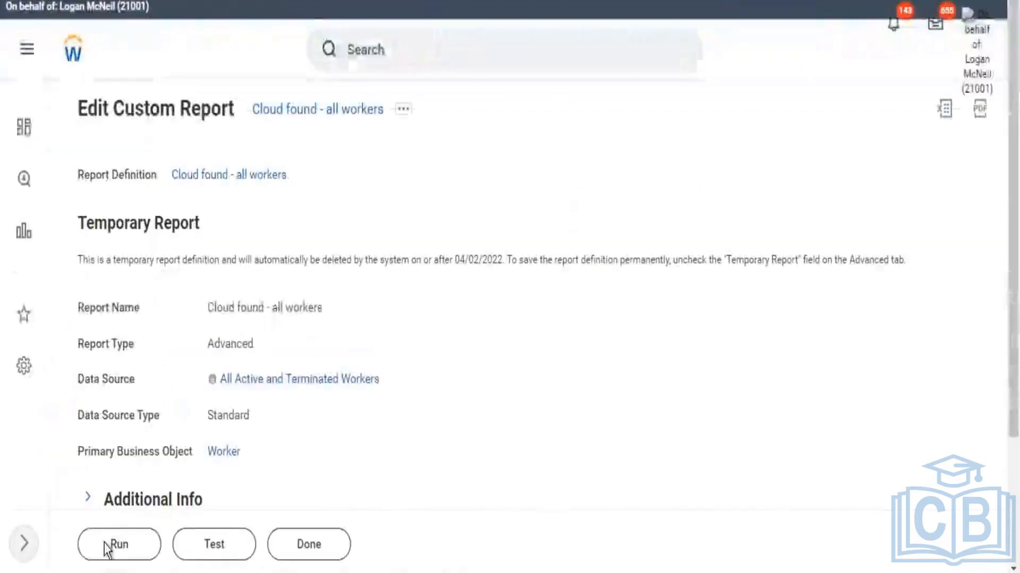
left_click(106, 544)
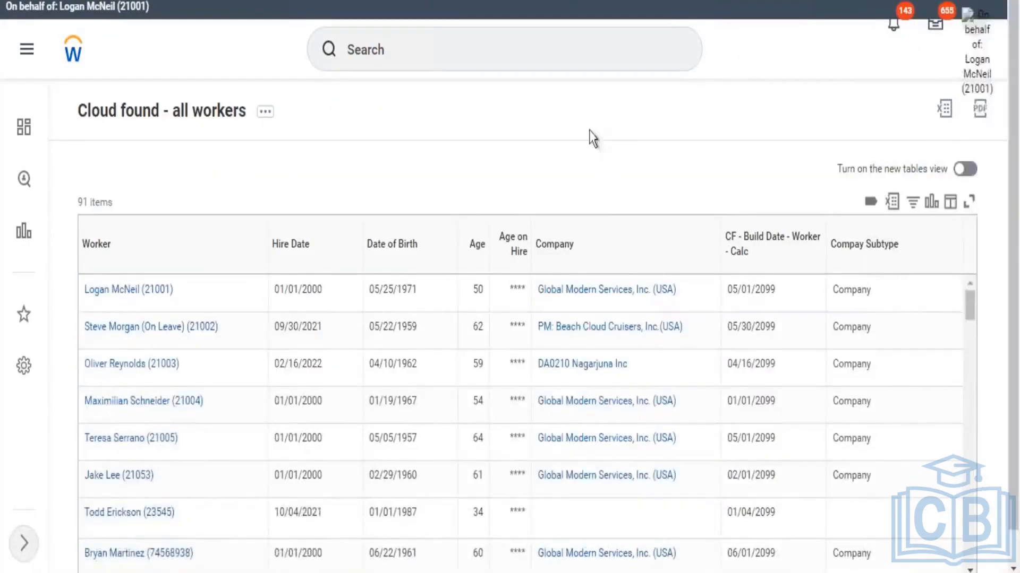
Check the year of the Build Date column in the report output against the calculated field's definition.
scroll(594, 139, "down", 1)
scroll(198, 419, "down", 4)
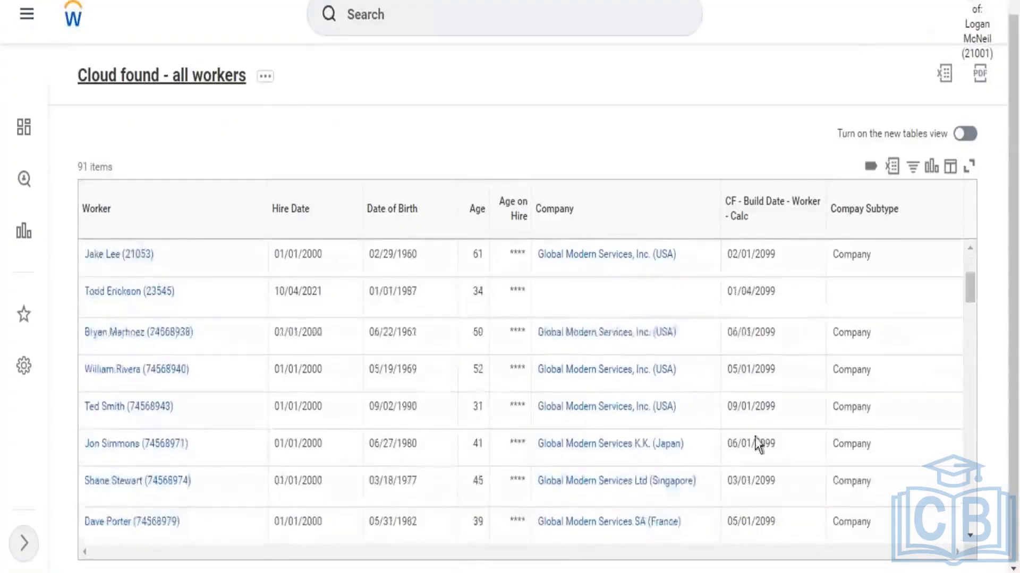
scroll(743, 372, "up", 1)
scroll(738, 342, "up", 2)
scroll(800, 102, "down", 1)
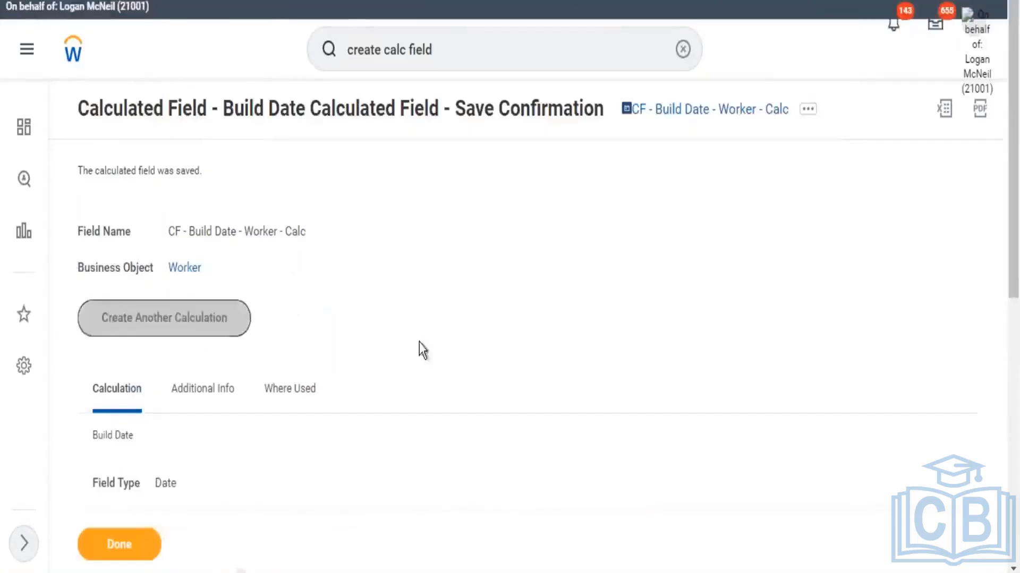
scroll(419, 344, "down", 5)
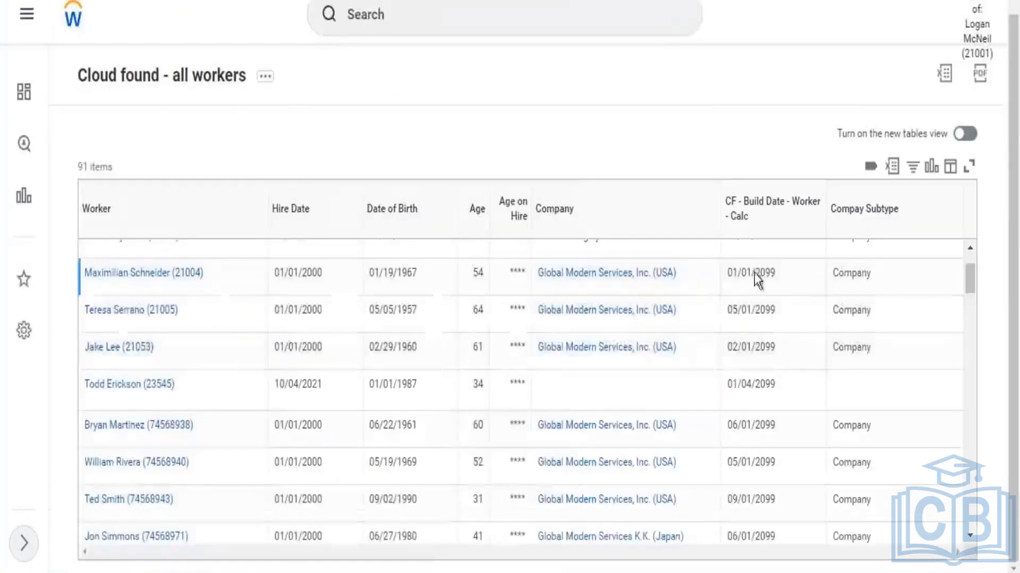
left_click_drag(754, 273, 770, 275)
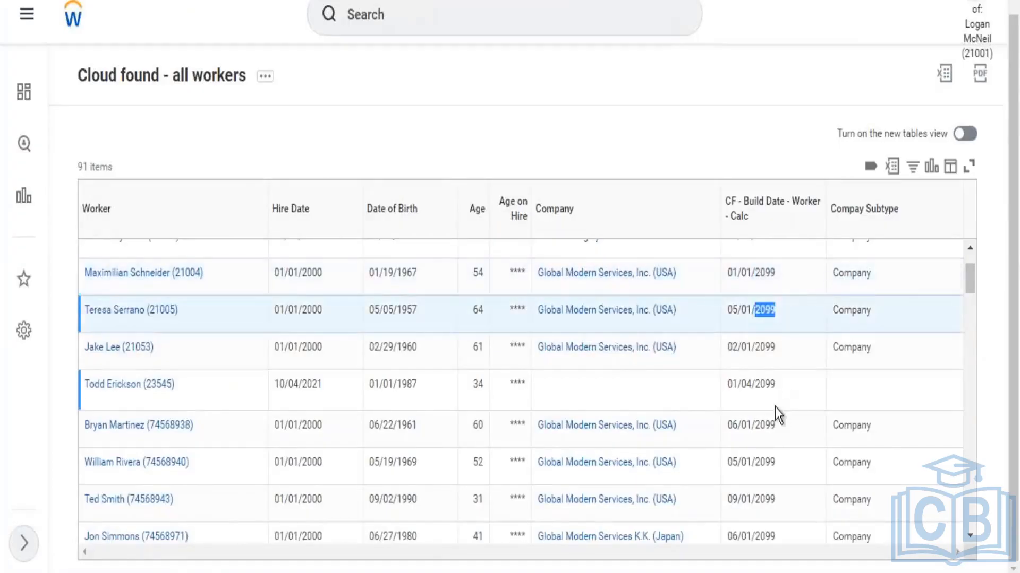
scroll(775, 414, "down", 3)
scroll(776, 411, "down", 8)
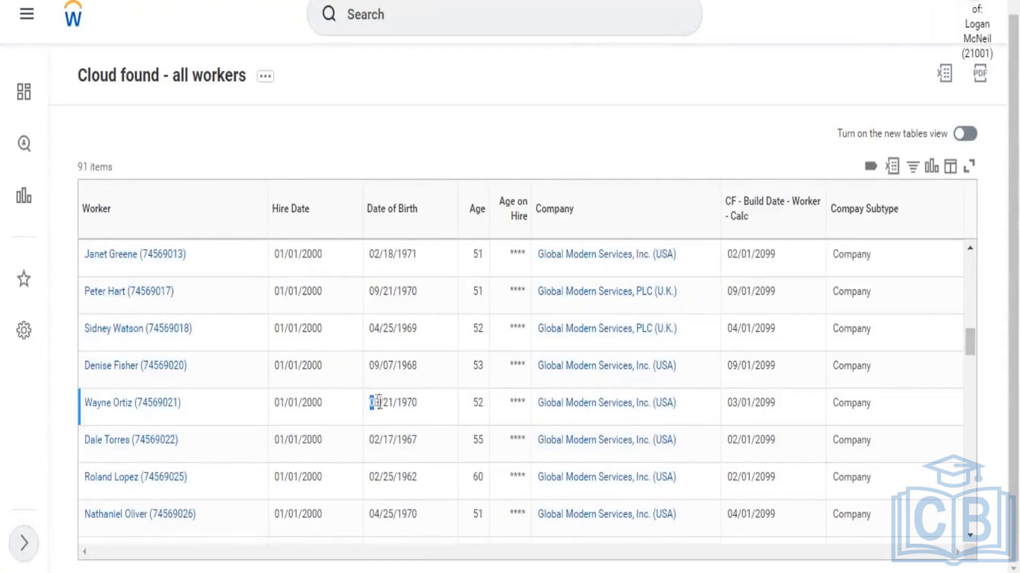
Compare the month in Date of Birth with the month in the Build Date column for two workers.
mouse_move(379, 402)
left_mouse_down()
mouse_move(402, 403)
mouse_move(375, 403)
left_mouse_up()
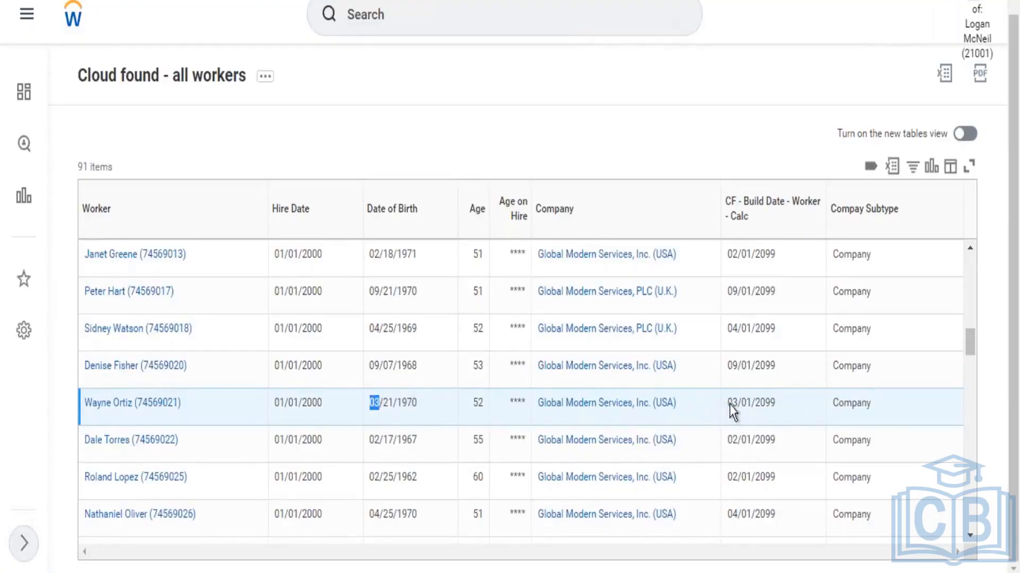
left_click_drag(727, 403, 737, 403)
left_click(378, 362)
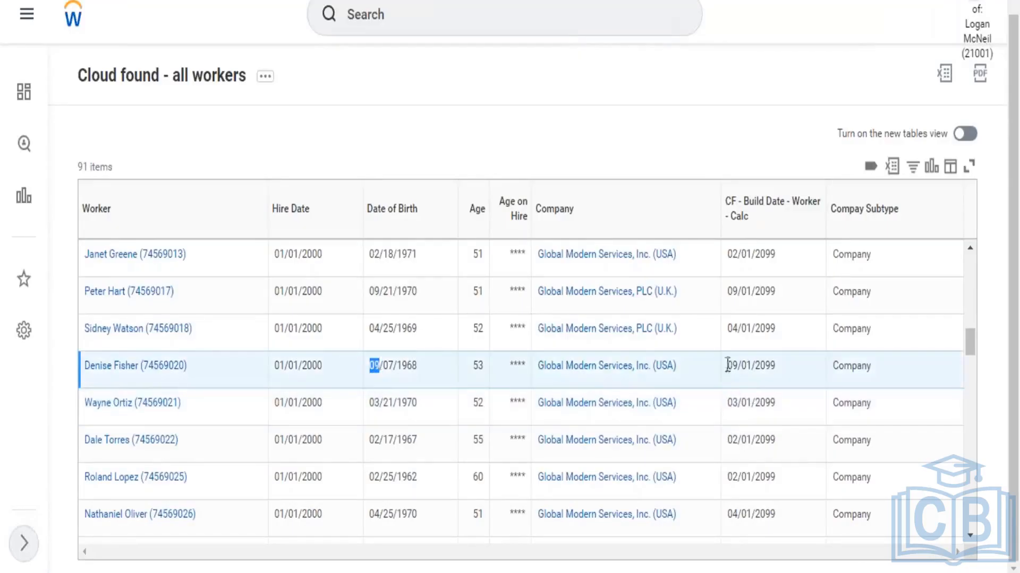
left_click_drag(727, 365, 737, 363)
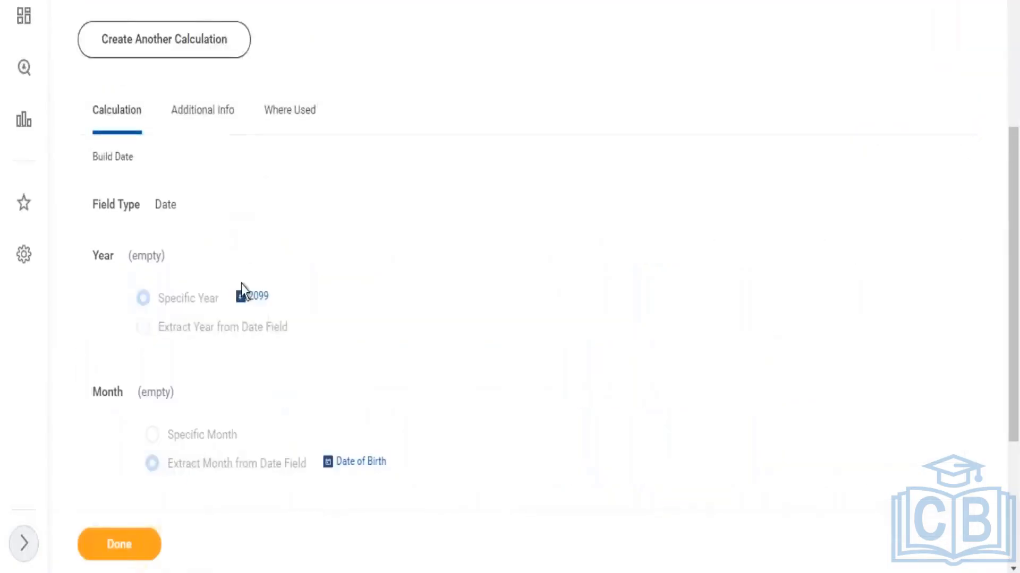
Compare the Hire Date day with the Build Date day for several workers, checking one worker's month and year too.
scroll(209, 455, "down", 4)
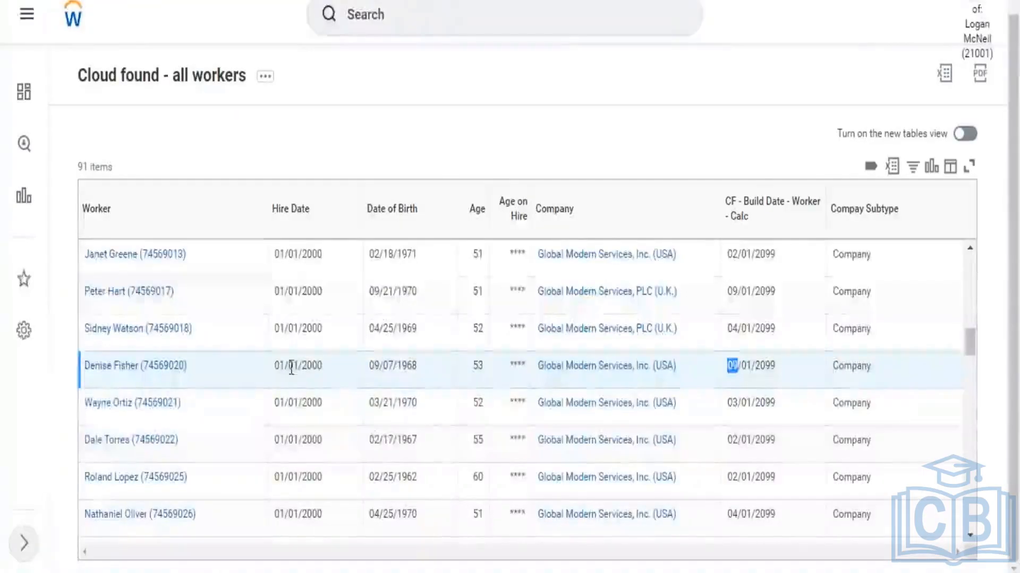
left_click_drag(288, 366, 300, 368)
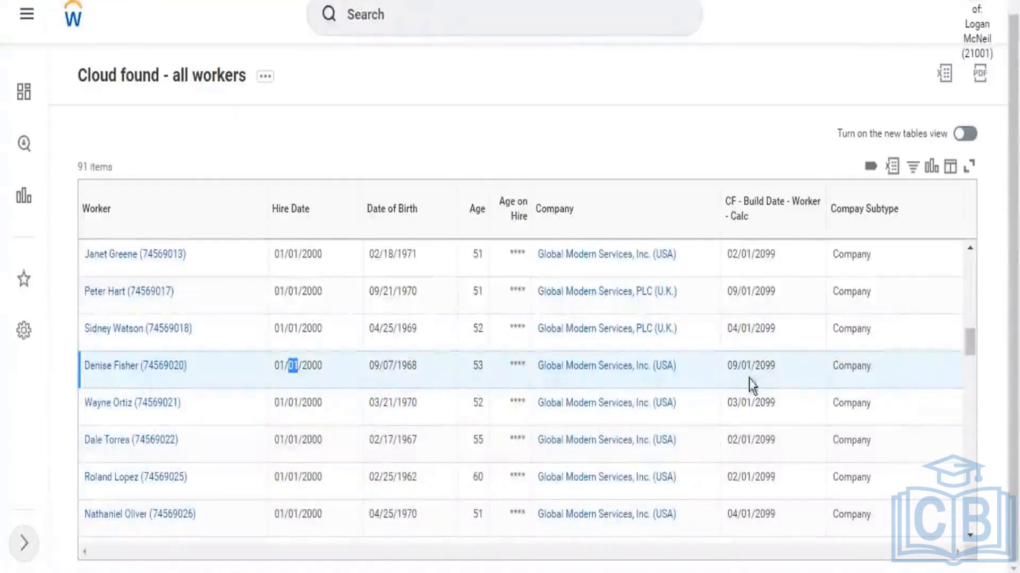
left_click_drag(741, 367, 750, 360)
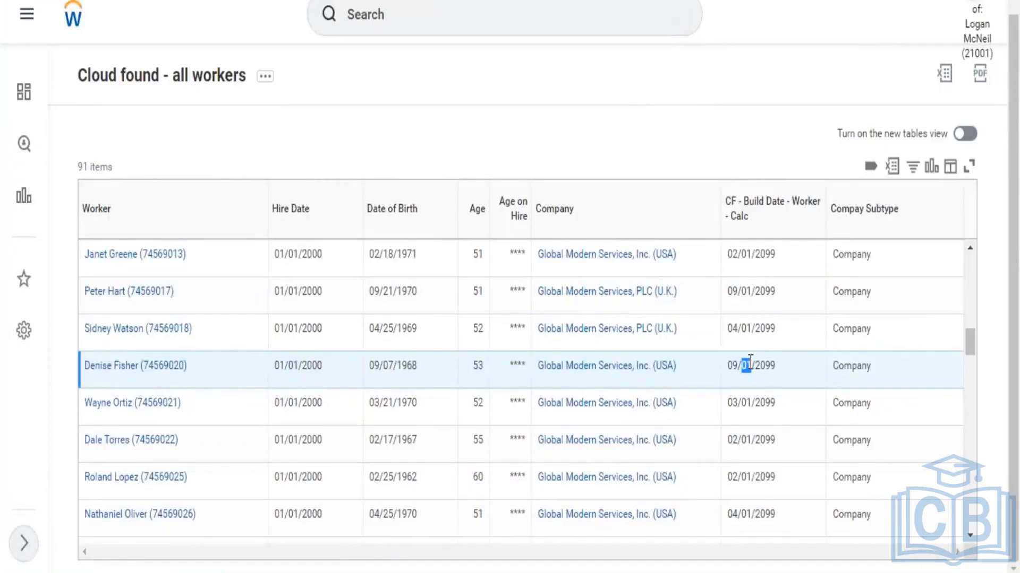
scroll(769, 387, "down", 5)
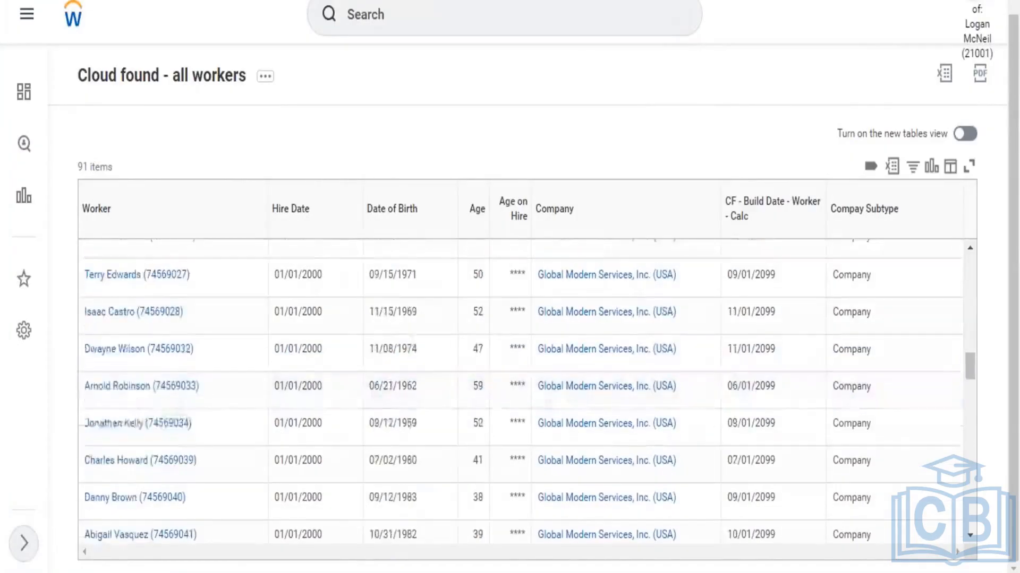
scroll(812, 405, "down", 5)
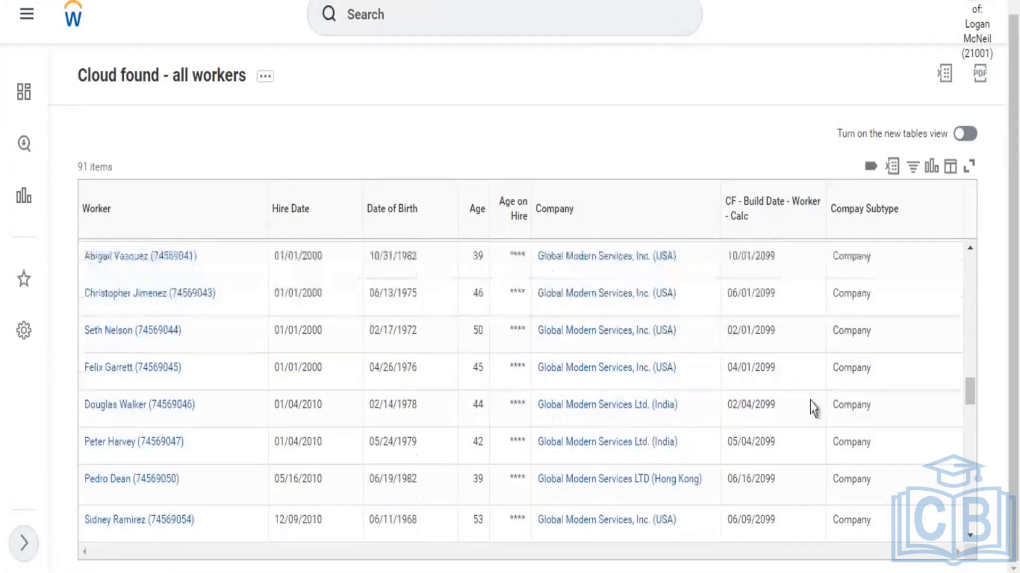
double_click(298, 404)
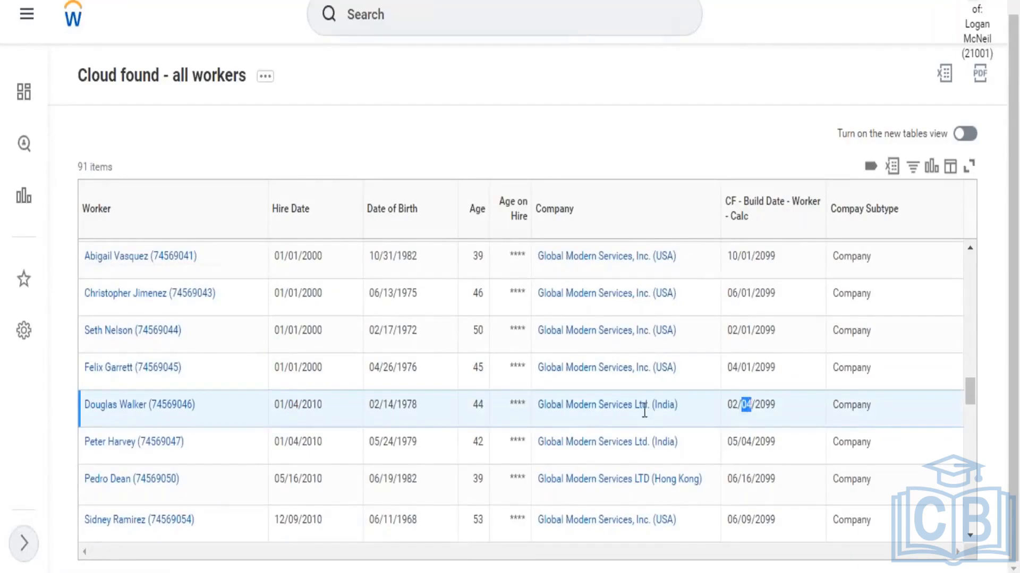
left_click_drag(370, 403, 380, 400)
left_click(733, 410)
left_click_drag(768, 408, 776, 406)
Switch to the Reporting workbook in Excel and enter the label Function in cell A7 of sheet 27.03.
key("alt+Tab")
left_click(34, 271)
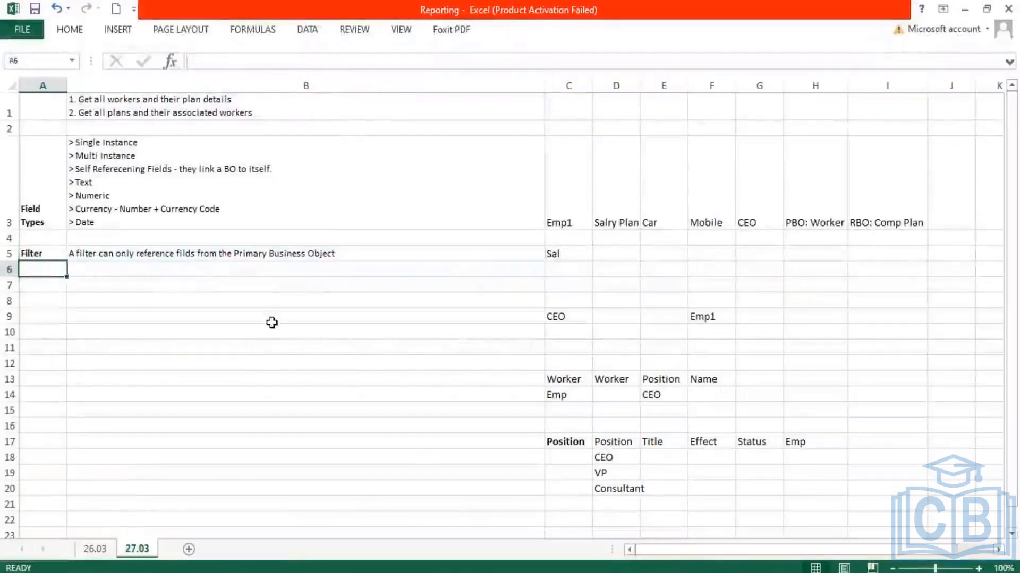
key("Down")
type("Functio")
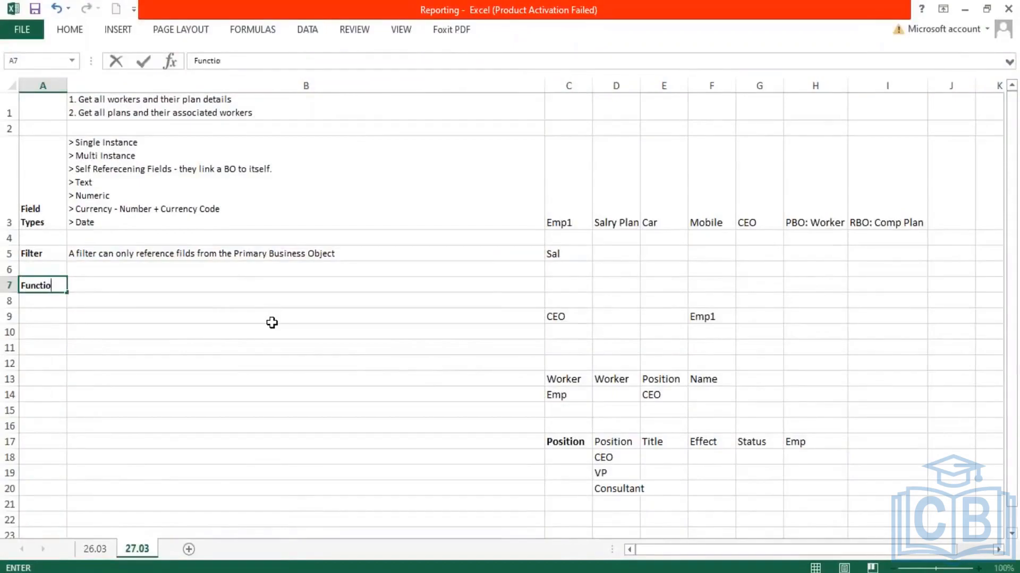
type("n")
List "> Date Difference" and "> Build Date" on separate lines in cell B7, and save the workbook.
key("Tab")
type("> Da")
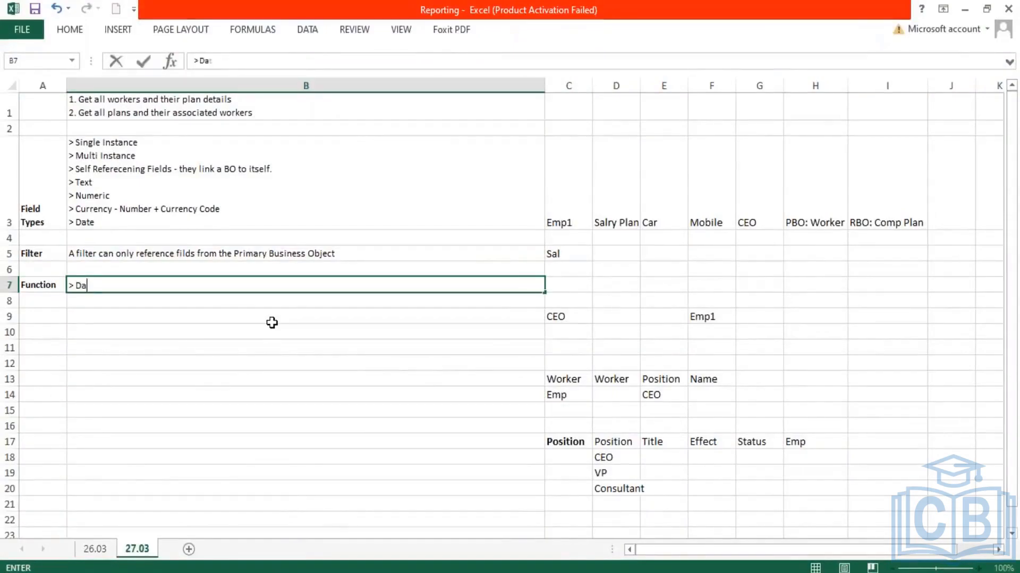
type("te Difference")
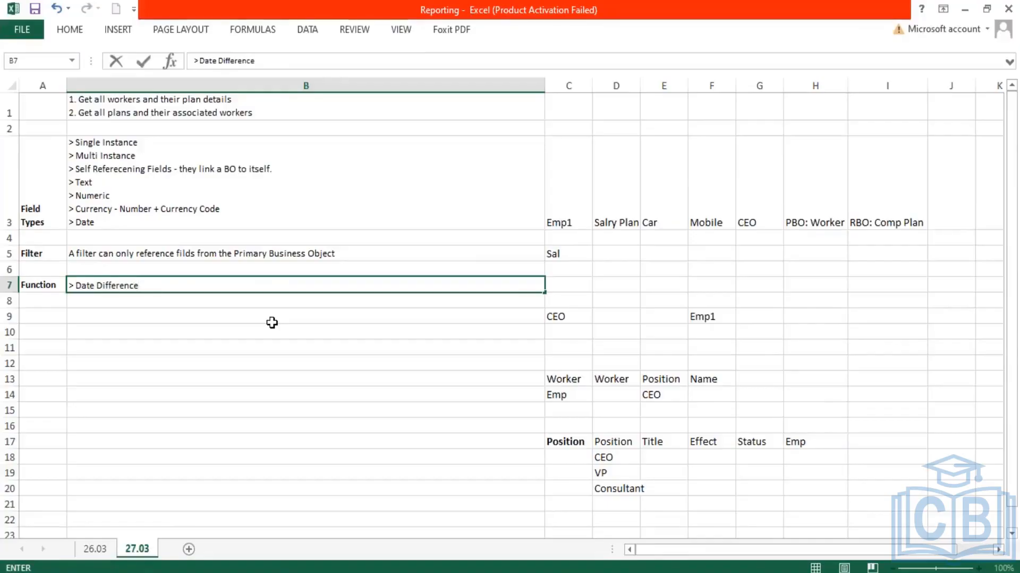
key("alt+Return")
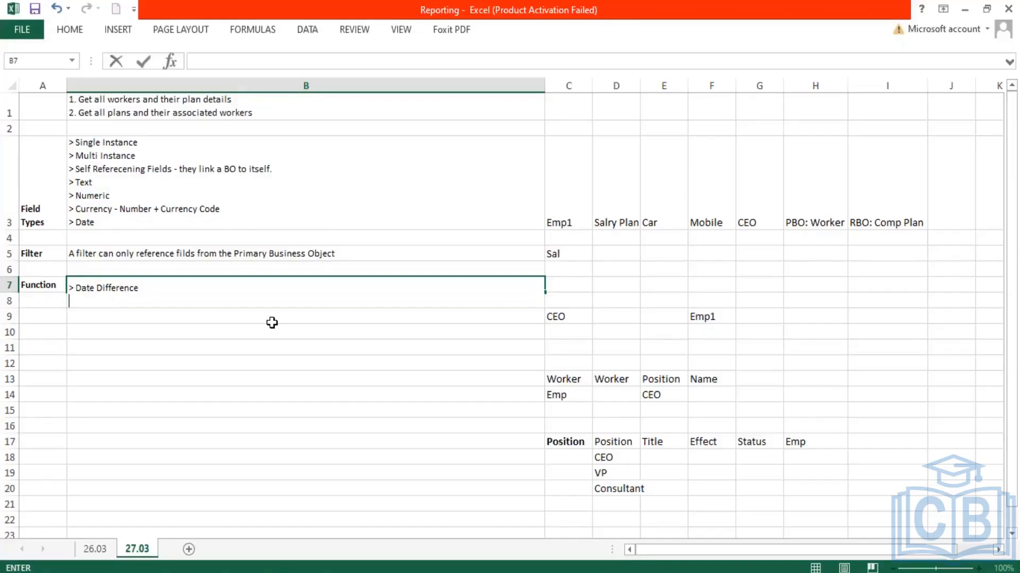
type("> Build Date")
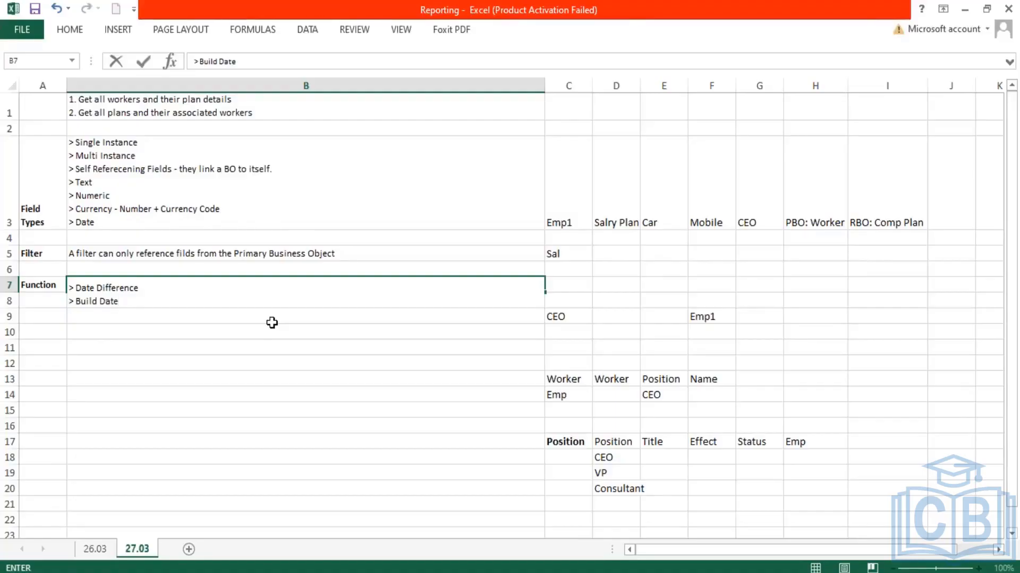
key("Return")
key("ctrl+c")
key("ctrl+s")
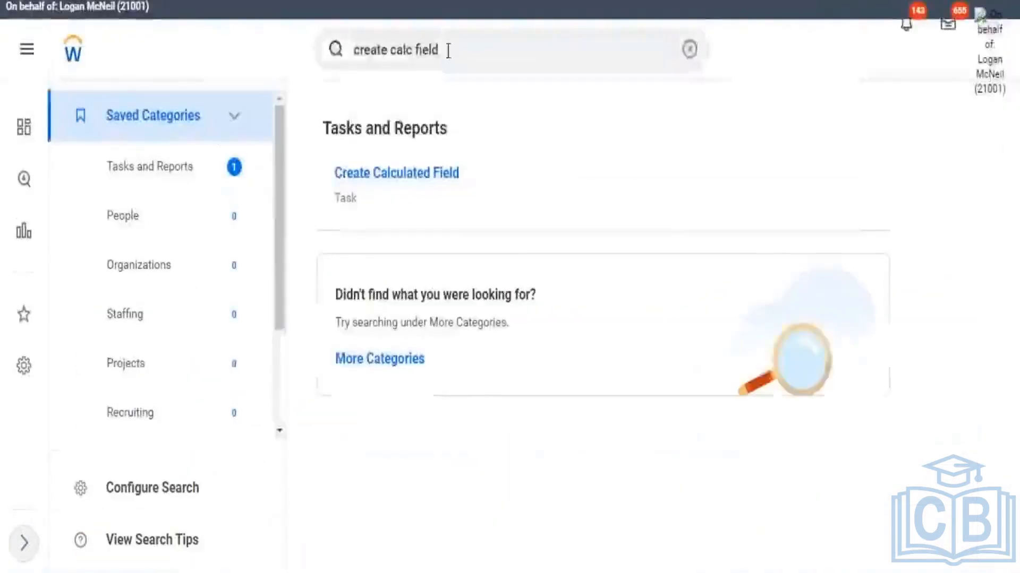
Start a new calculated field using the Date Constant function on the Global business object.
left_click(529, 196)
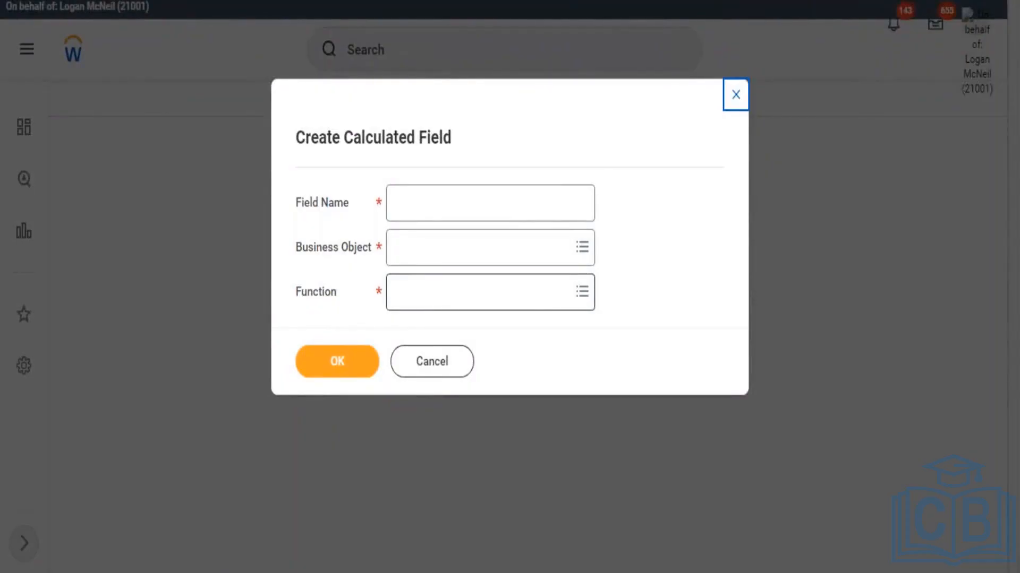
left_click(481, 292)
type("constant")
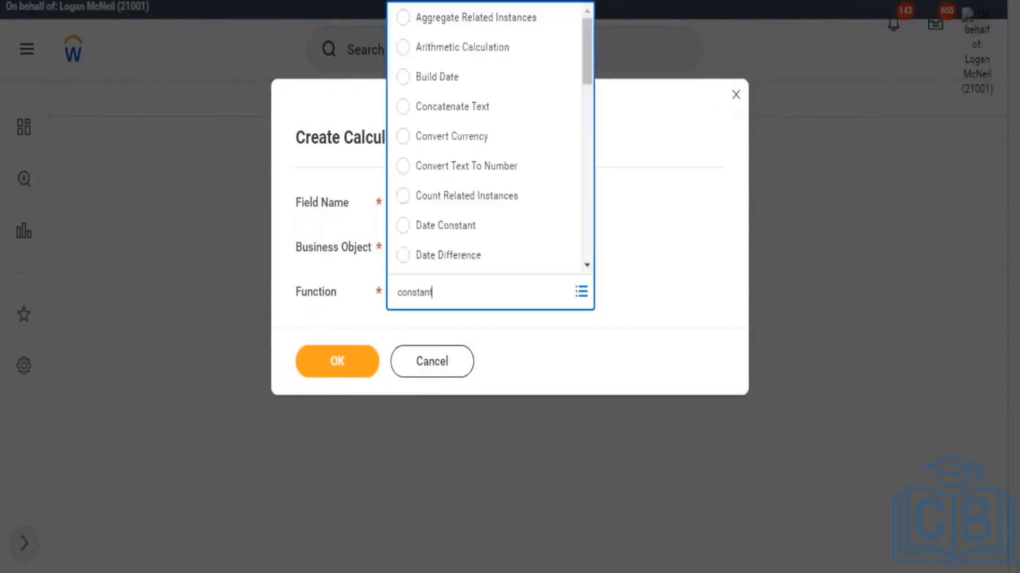
key("Return")
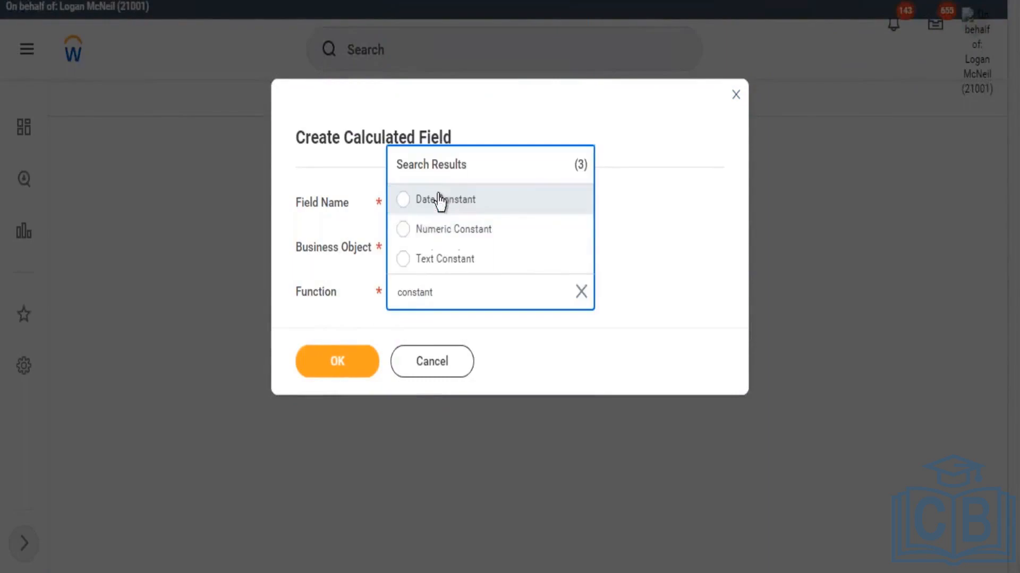
left_click(439, 201)
left_click(434, 252)
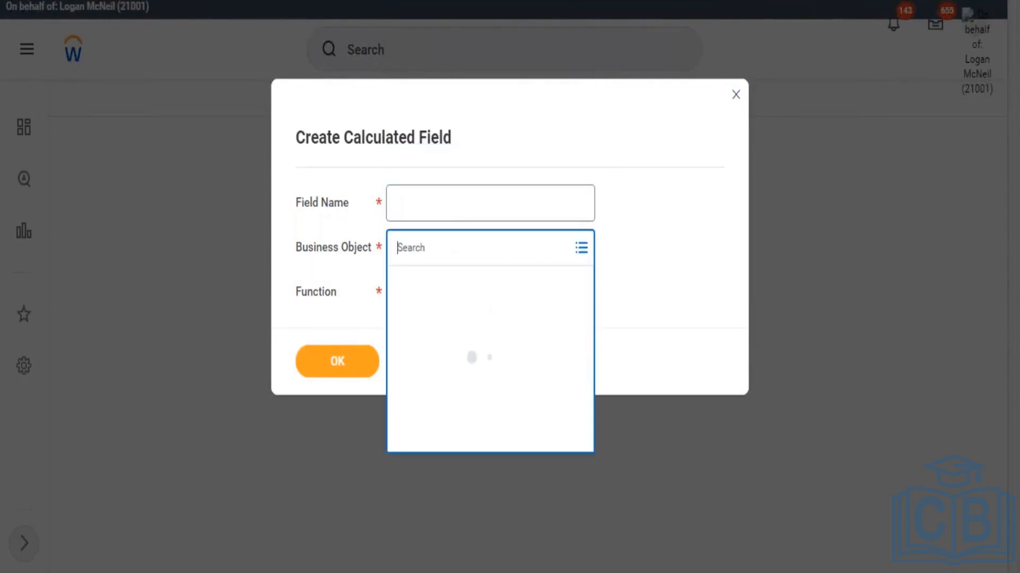
type("global")
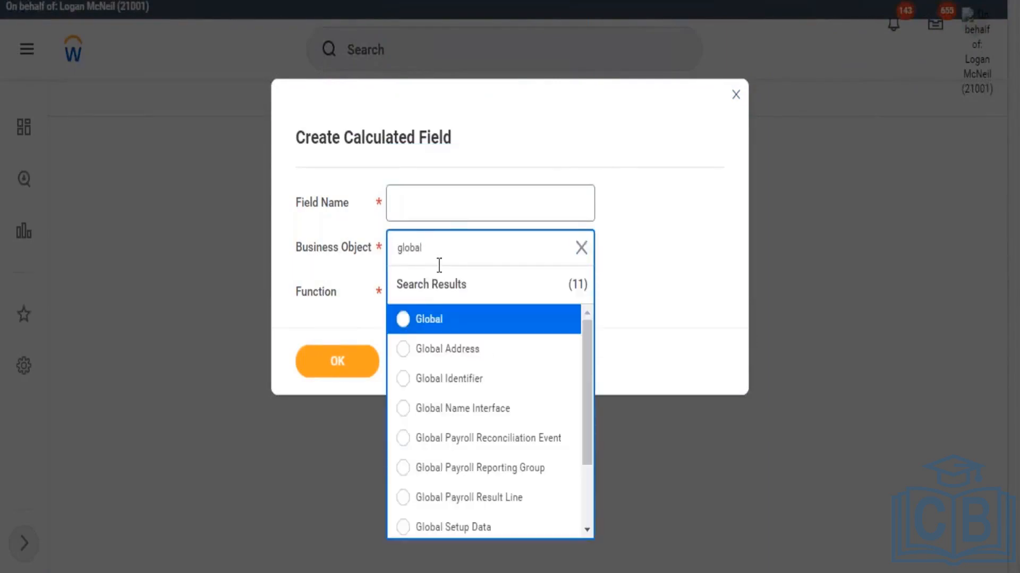
left_click(429, 315)
Name the calculated field 31.03.2022 and continue to its date constant definition.
left_click(447, 200)
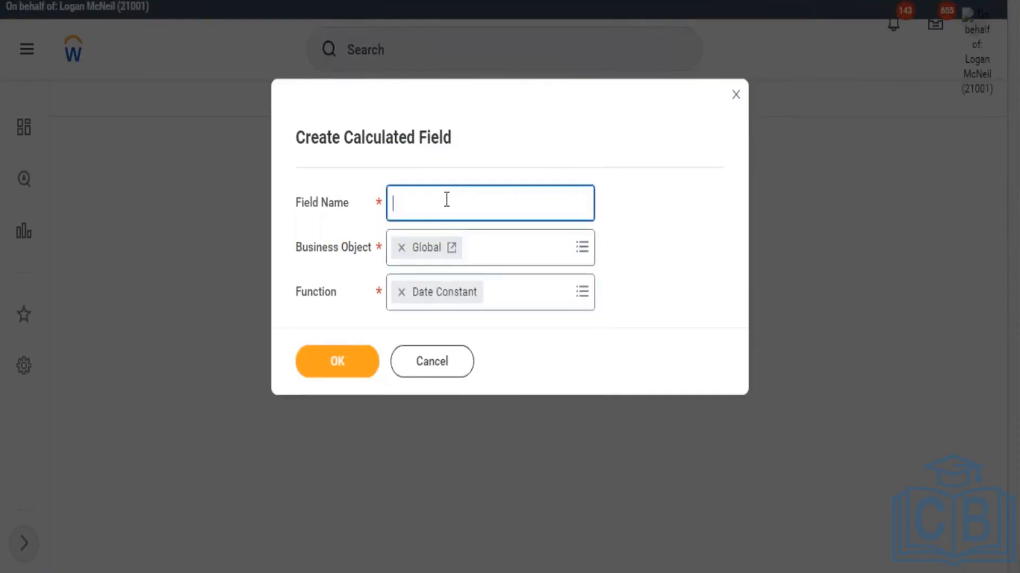
type("tst")
key("BackSpace")
key("BackSpace")
type("31.03.2022")
left_click(371, 375)
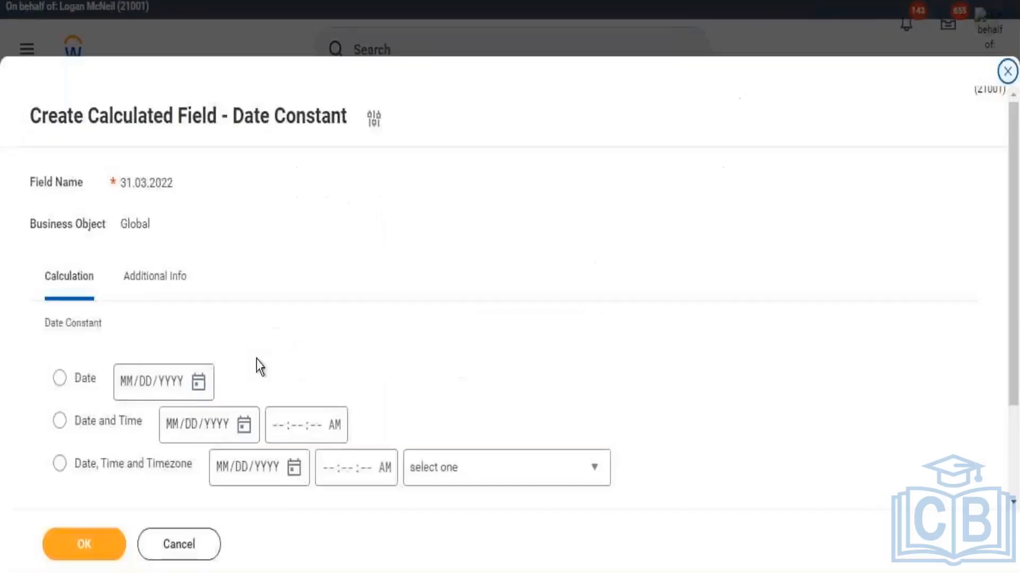
left_click(130, 382)
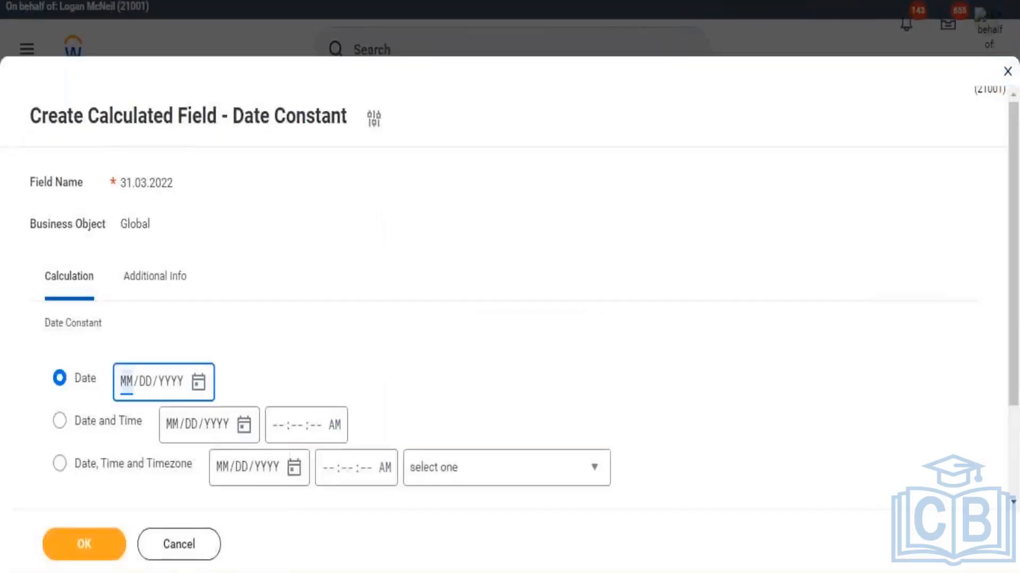
type("03/1")
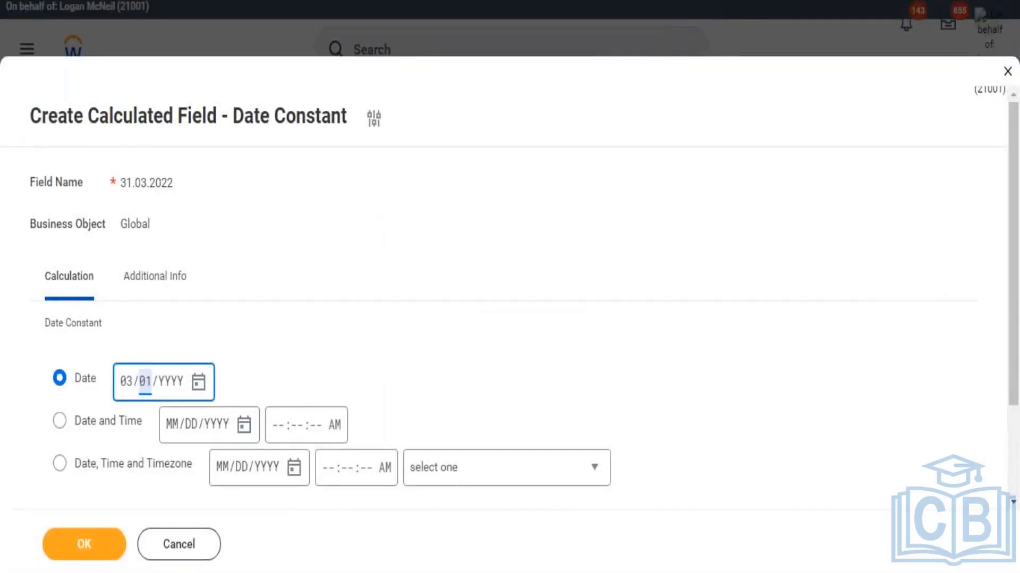
type("0/3202")
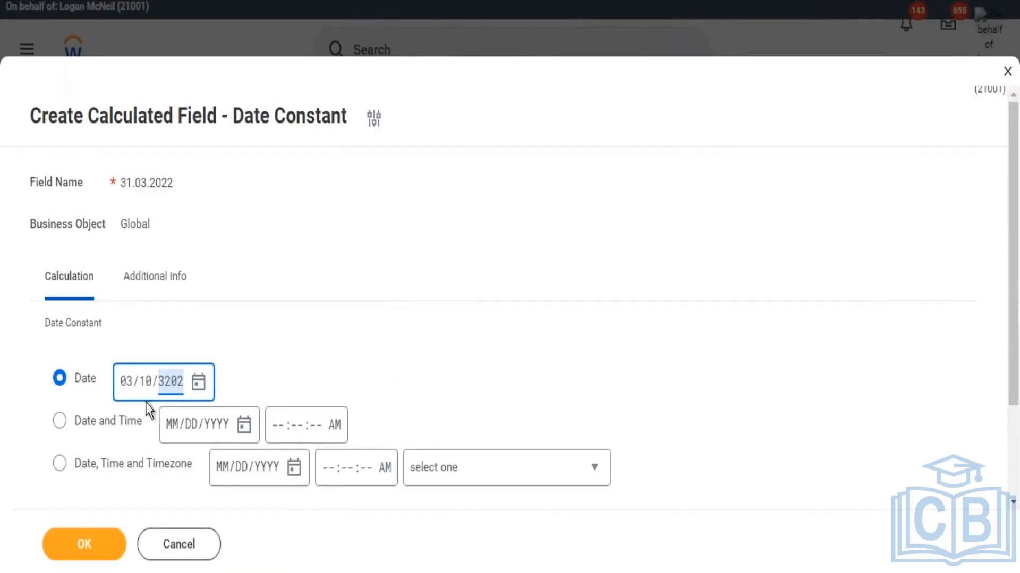
Review the year and month settings of the saved CF - Build Date - Worker - Calc field.
left_click(259, 326)
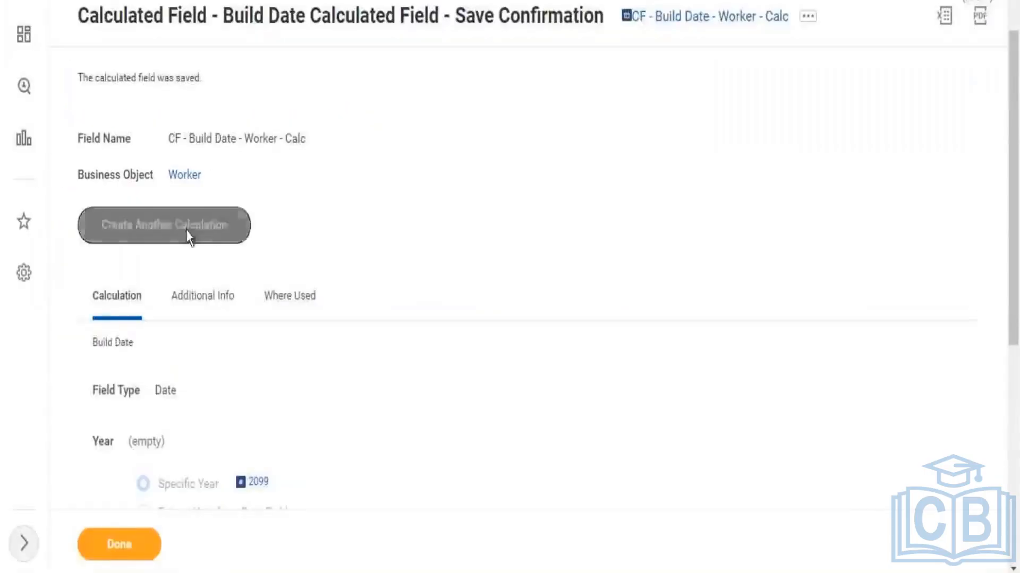
scroll(216, 292, "down", 4)
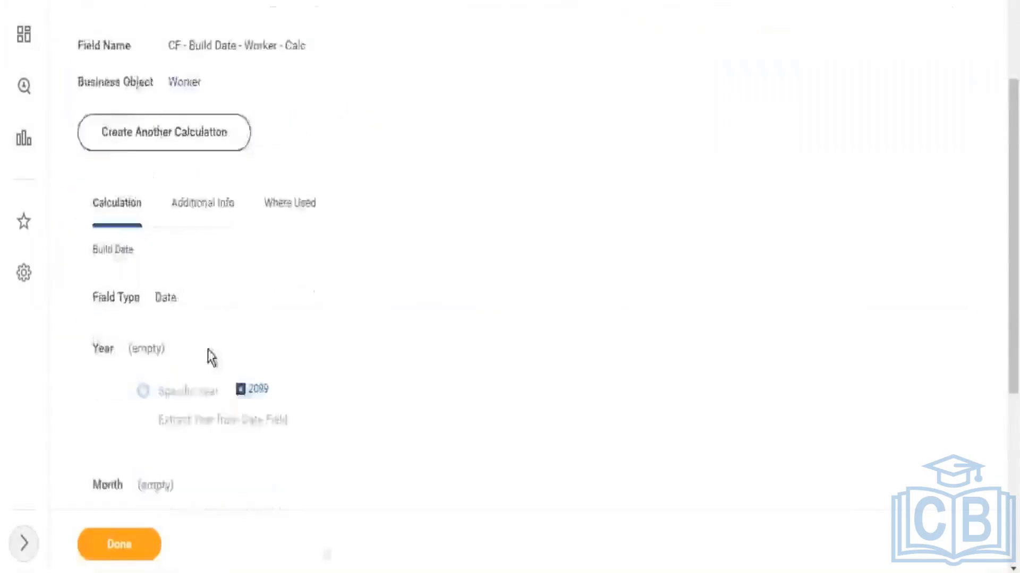
scroll(257, 318, "down", 3)
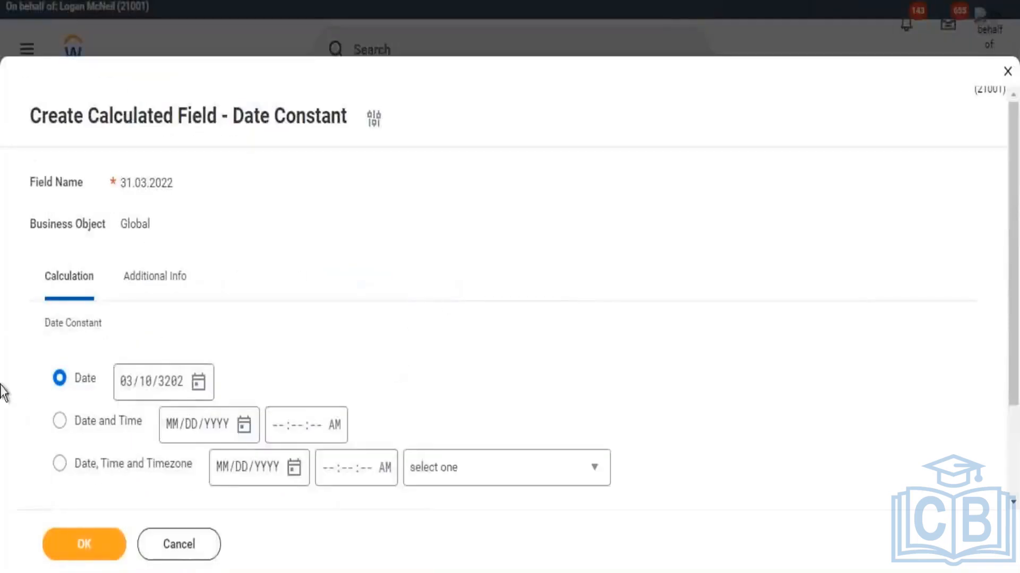
Set the date-only constant of the 31.03.2022 field to 03/31/2022.
left_click_drag(10, 419, 98, 378)
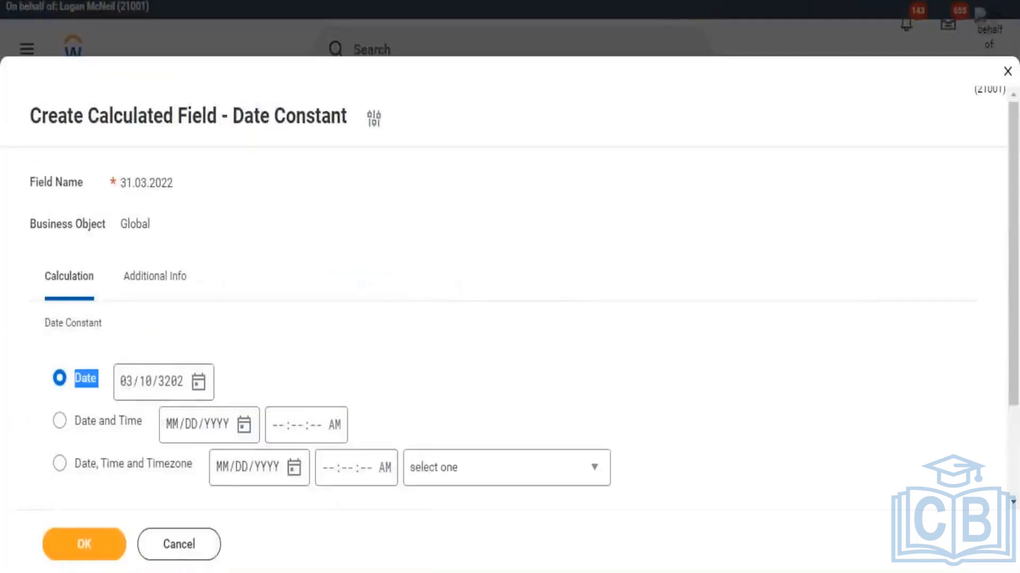
left_click(135, 391)
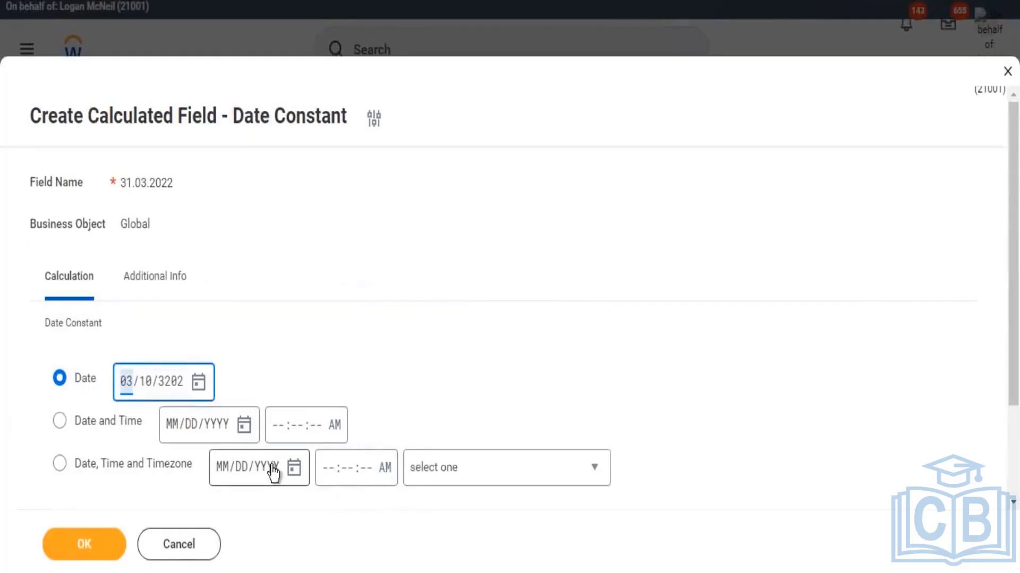
type("0331")
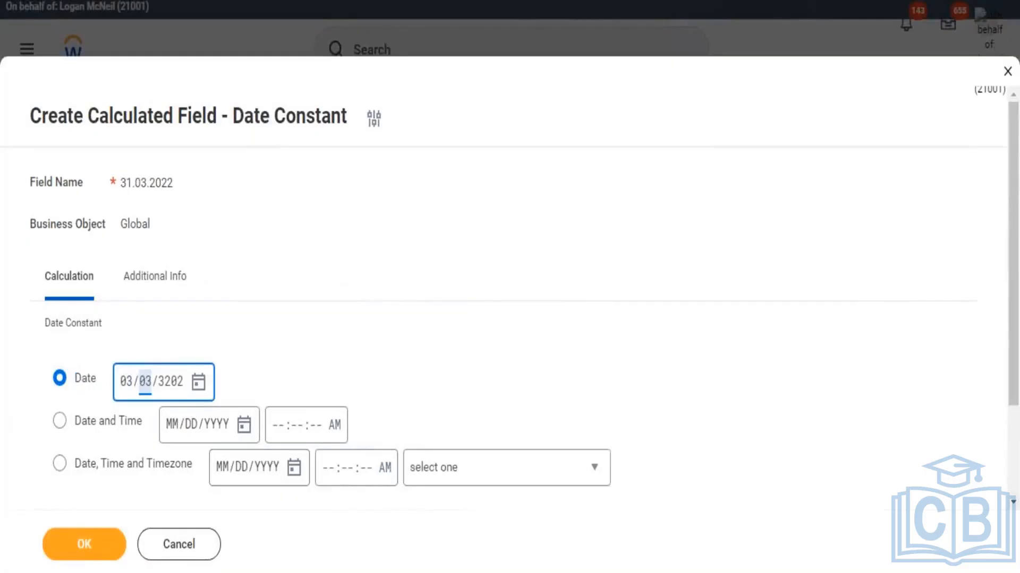
key("BackSpace")
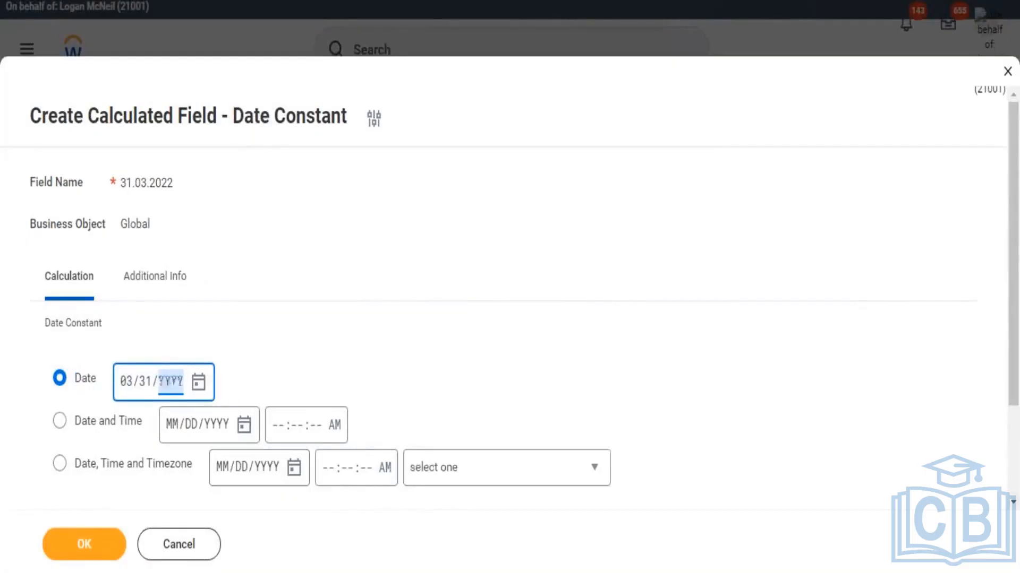
type("22")
key("Tab")
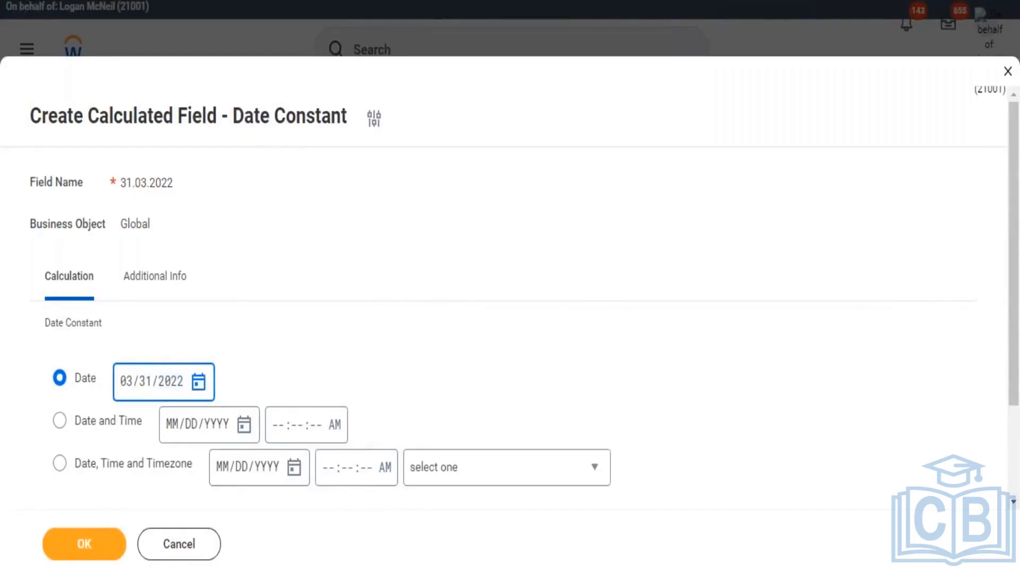
left_click(477, 421)
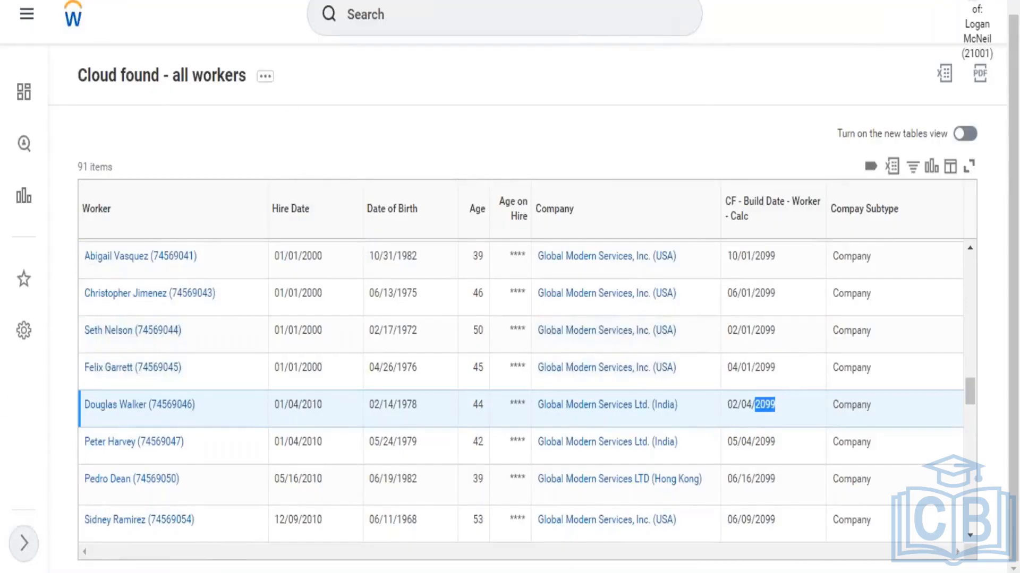
Open the Cloud found - all workers report definition for editing and remove its Date of Birth is not blank filter condition.
left_click(265, 77)
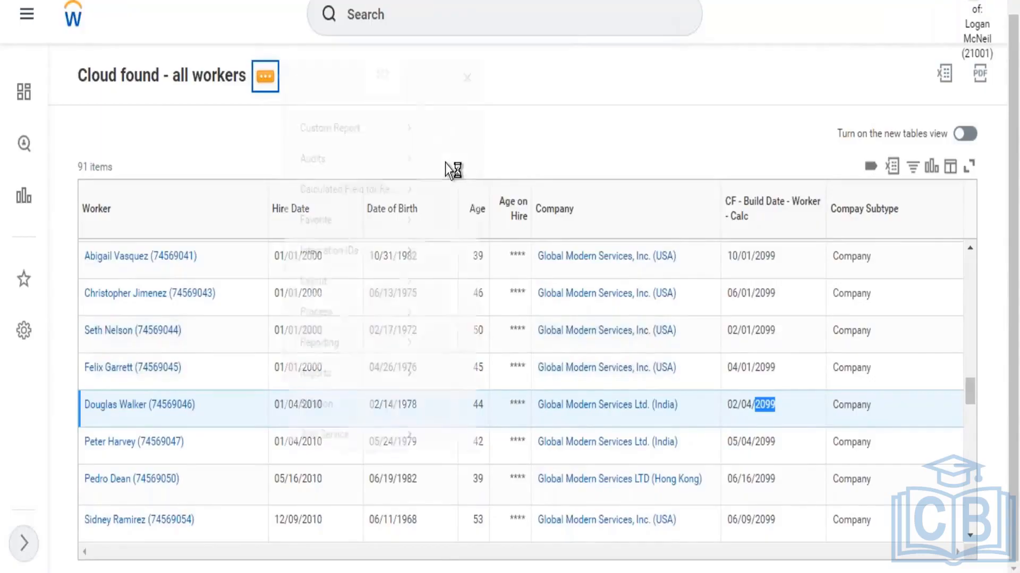
mouse_move(342, 150)
left_click(451, 151)
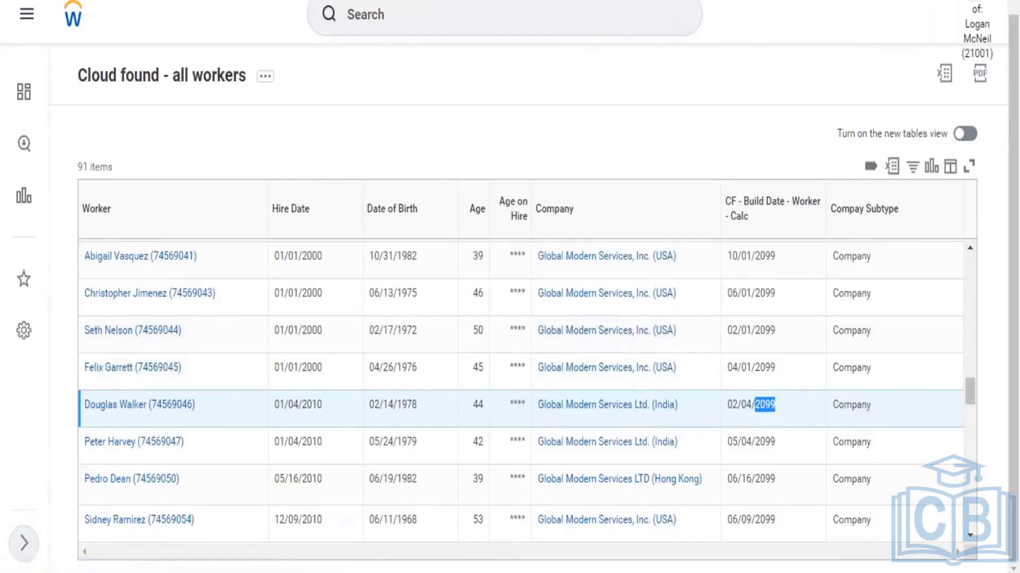
scroll(316, 250, "down", 5)
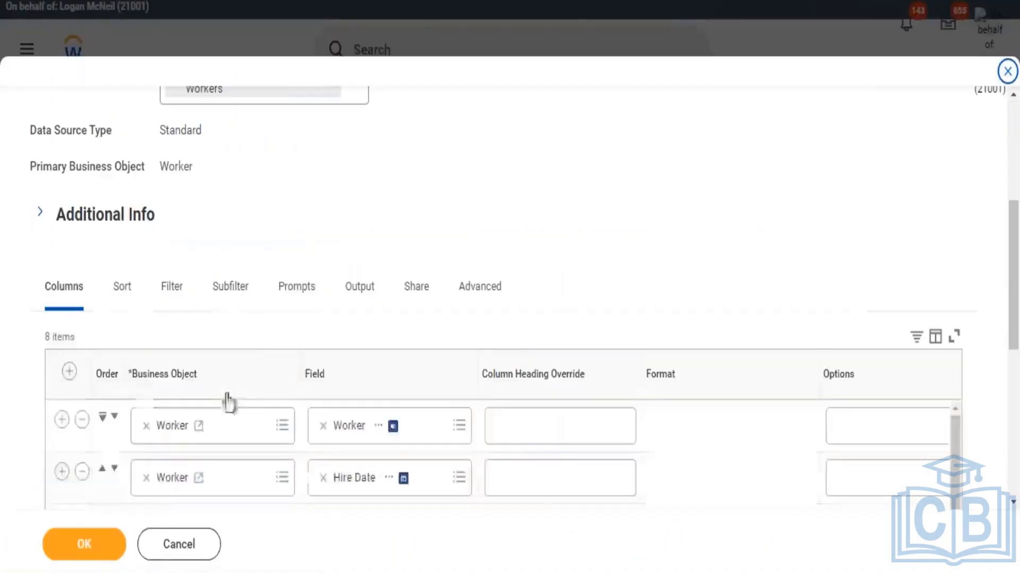
left_click(178, 296)
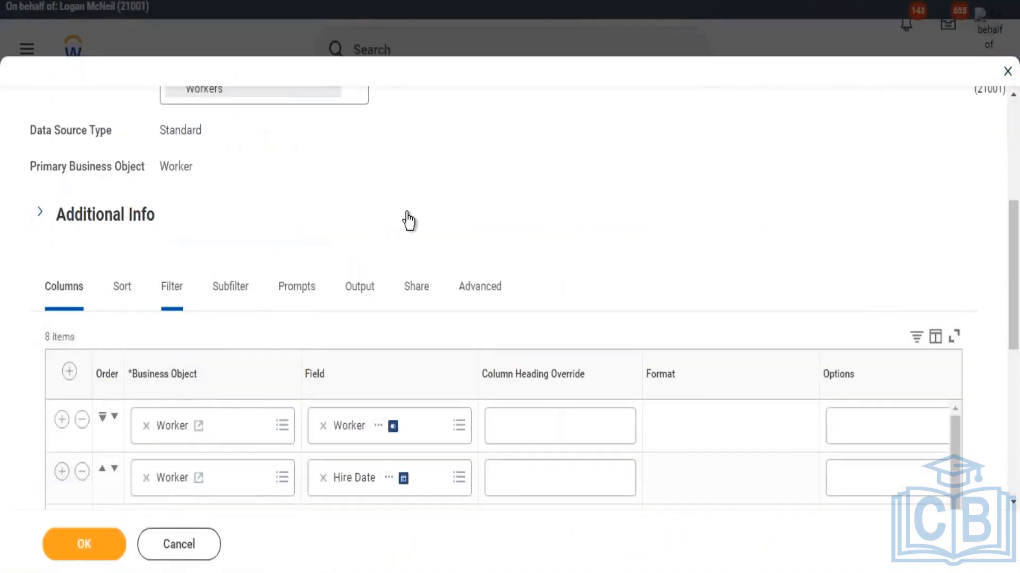
scroll(409, 221, "down", 4)
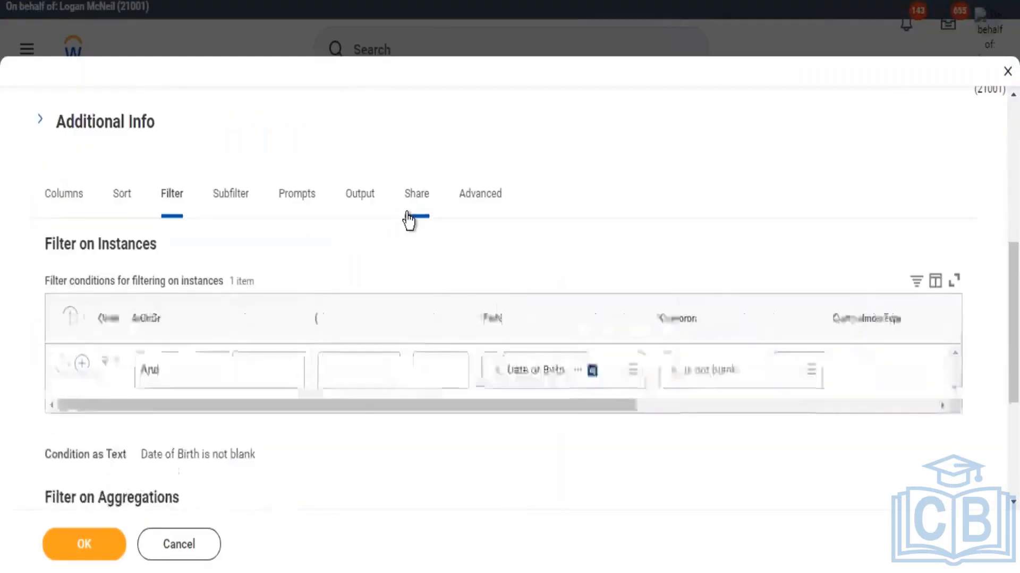
left_click(83, 271)
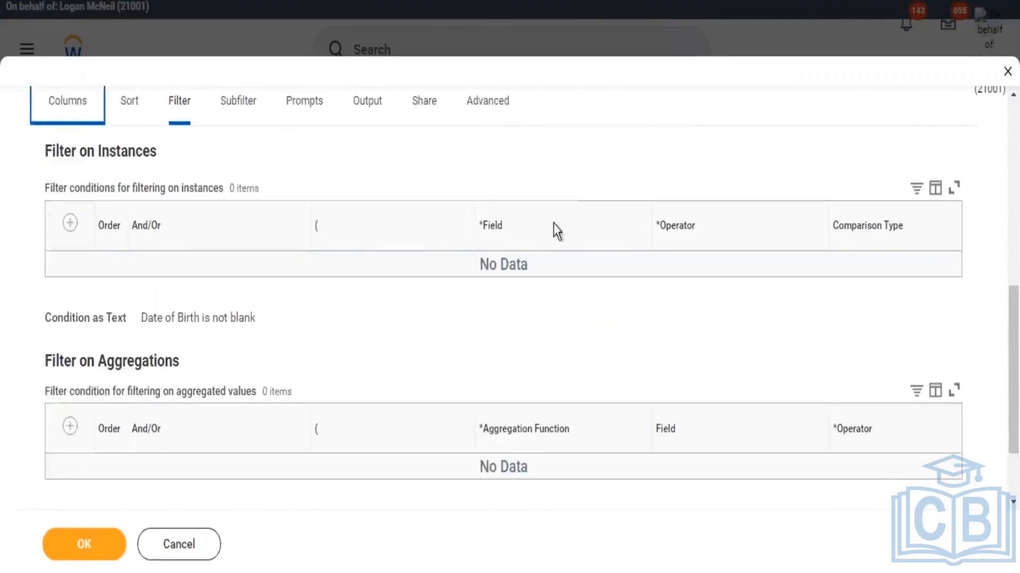
Add a Worker column with the Manager - Level 01 field after the Company Subtype column.
scroll(569, 246, "down", 3)
scroll(950, 182, "down", 2)
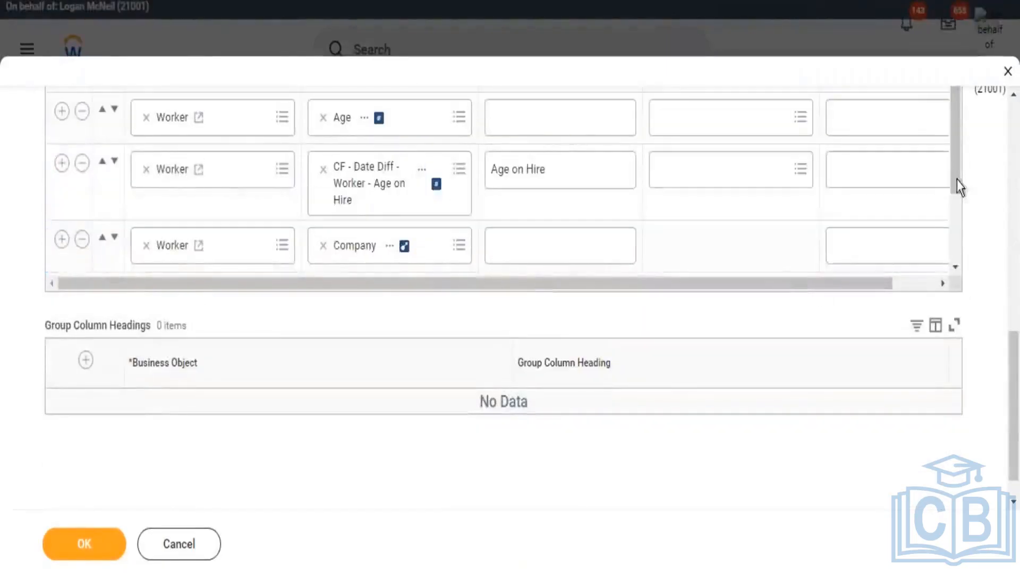
scroll(952, 221, "down", 2)
scroll(952, 232, "down", 1)
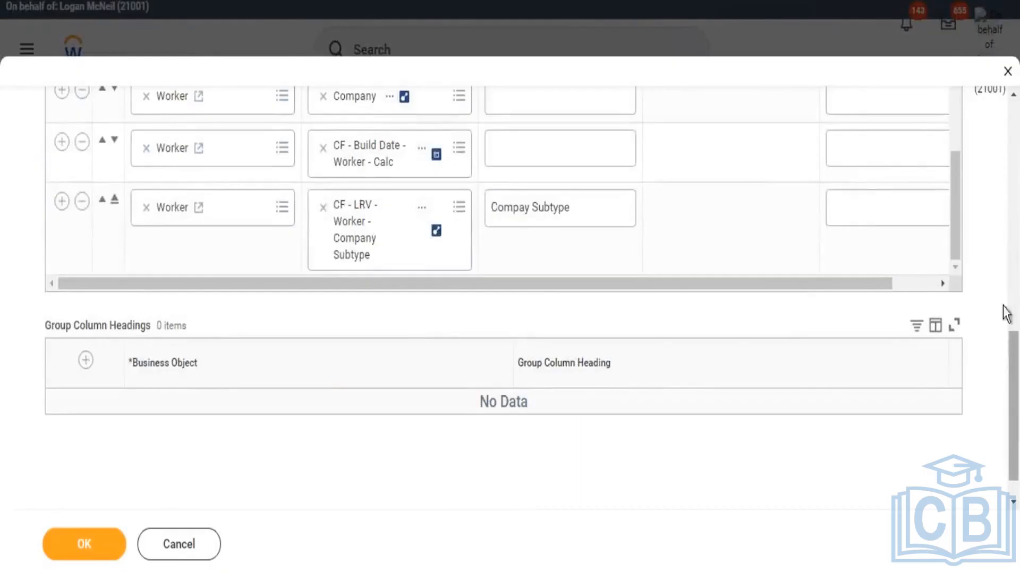
scroll(1004, 314, "up", 5)
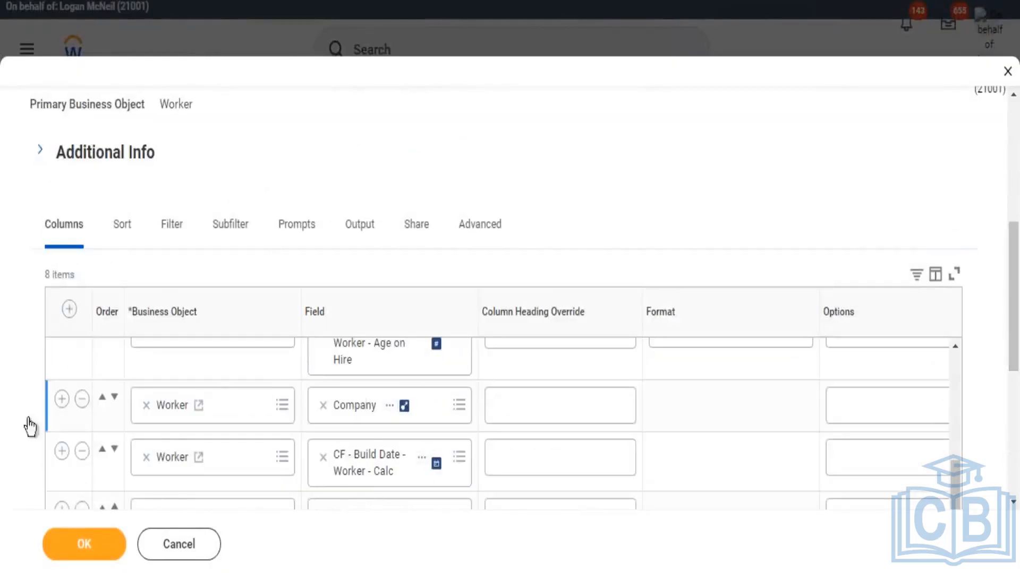
scroll(132, 428, "up", 2)
scroll(325, 423, "down", 2)
scroll(457, 227, "down", 5)
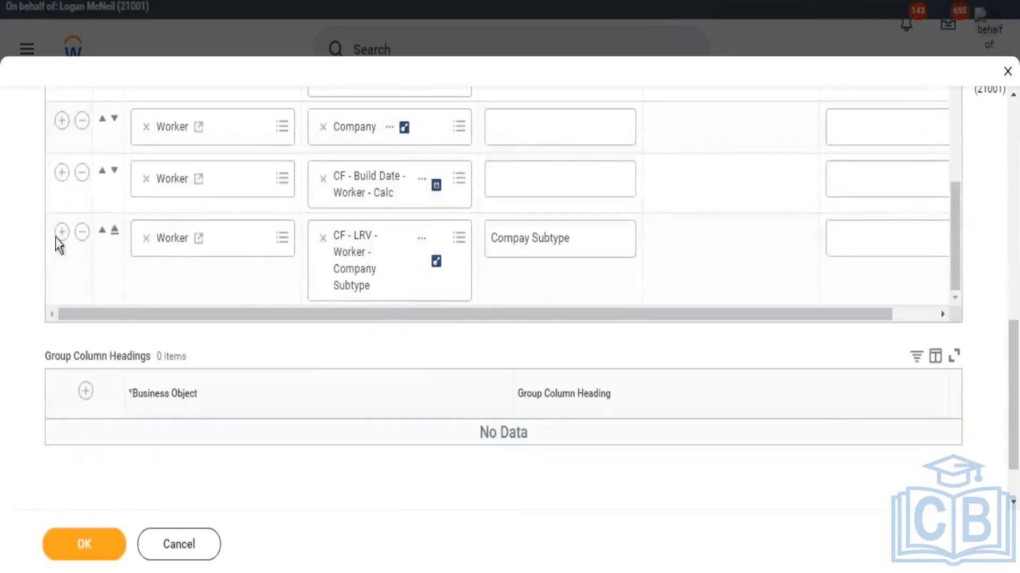
left_click(279, 289)
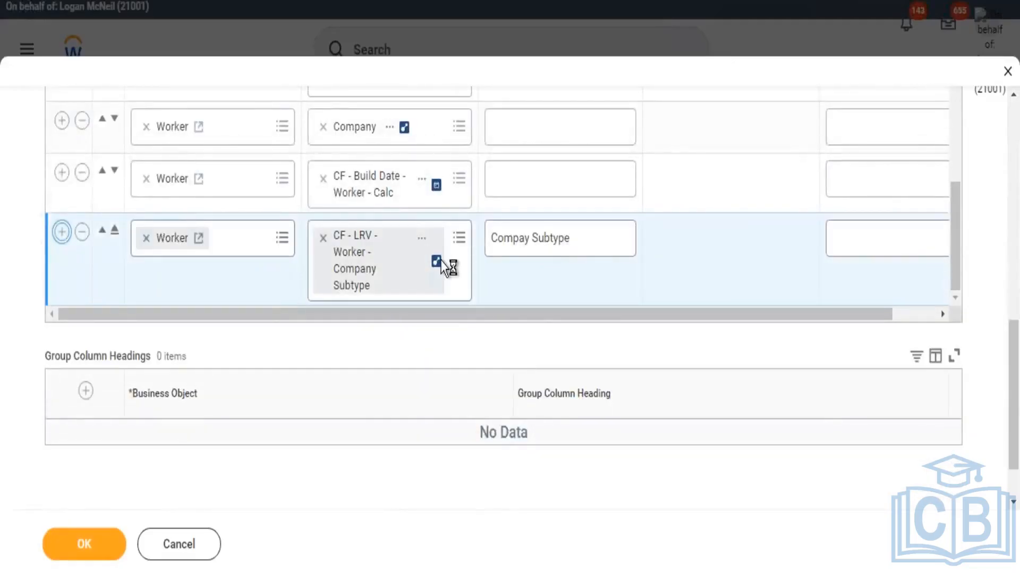
scroll(437, 271, "down", 2)
left_click(376, 214)
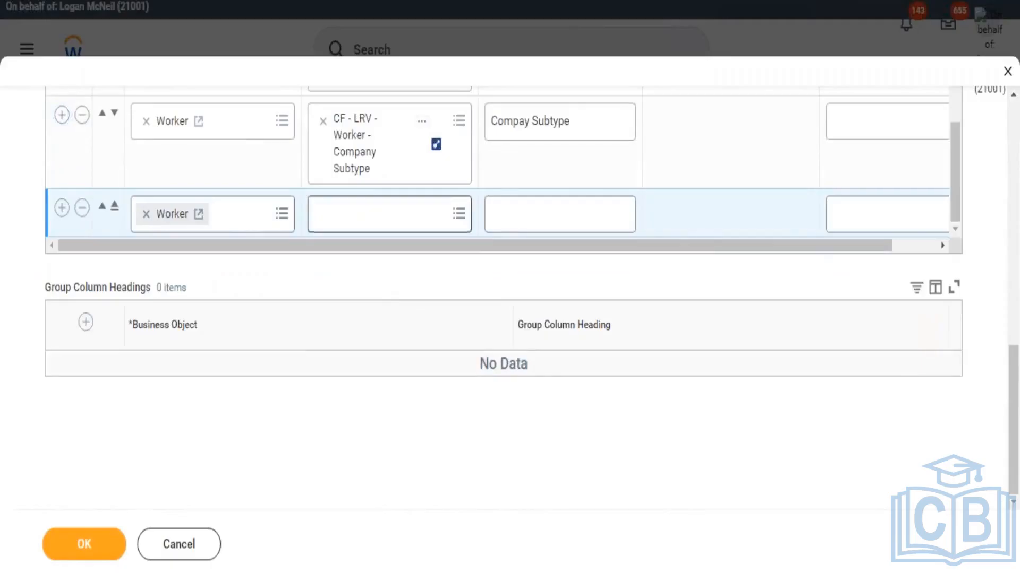
type("manager")
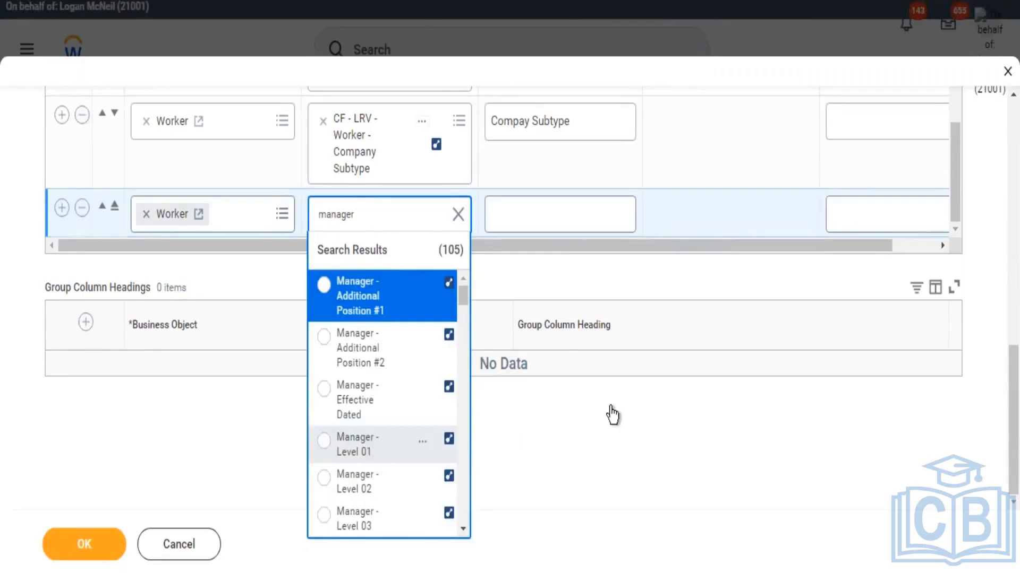
Override the Manager - Level 01 column heading with Manager and save the report definition.
left_click(537, 217)
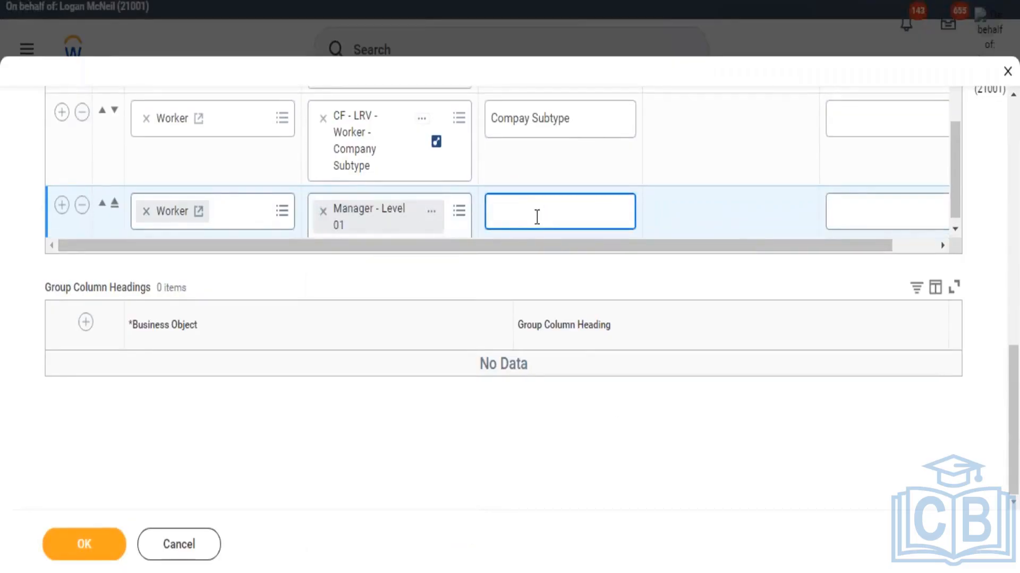
type("Manager")
left_click(54, 543)
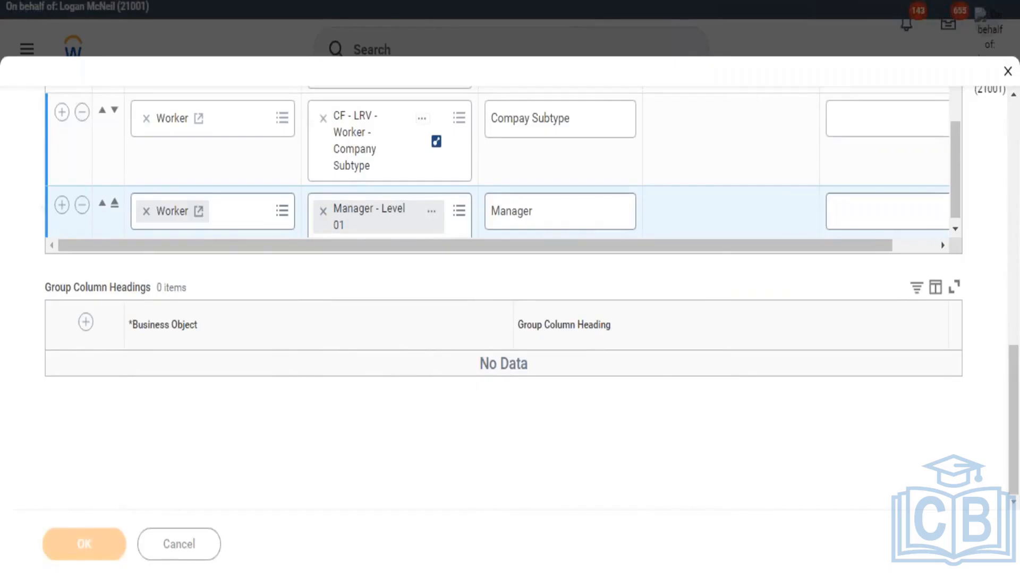
left_click(150, 545)
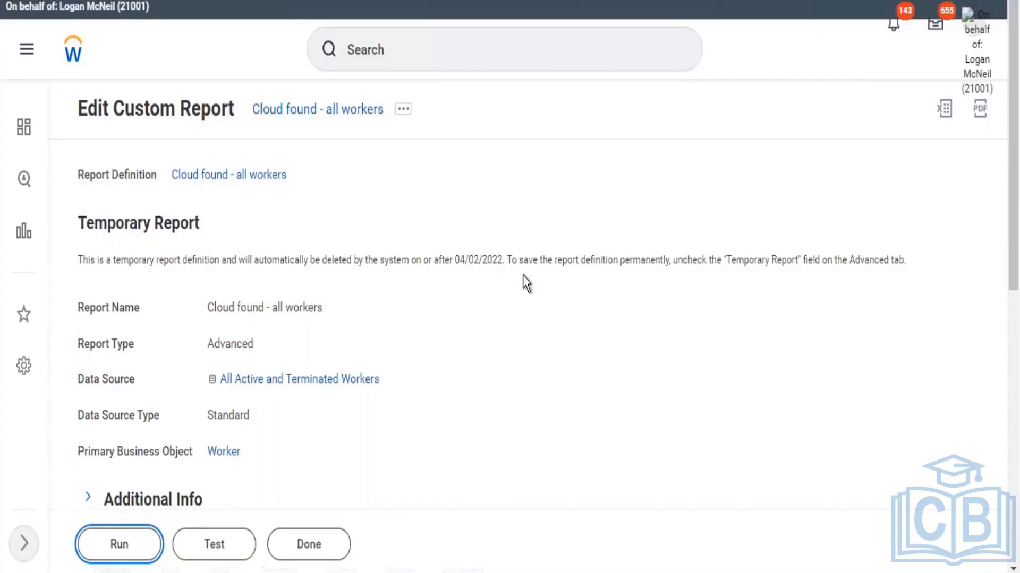
Open the Manager History in the Job section of the terminated Chief Operating Officer's worker profile.
scroll(144, 161, "down", 1)
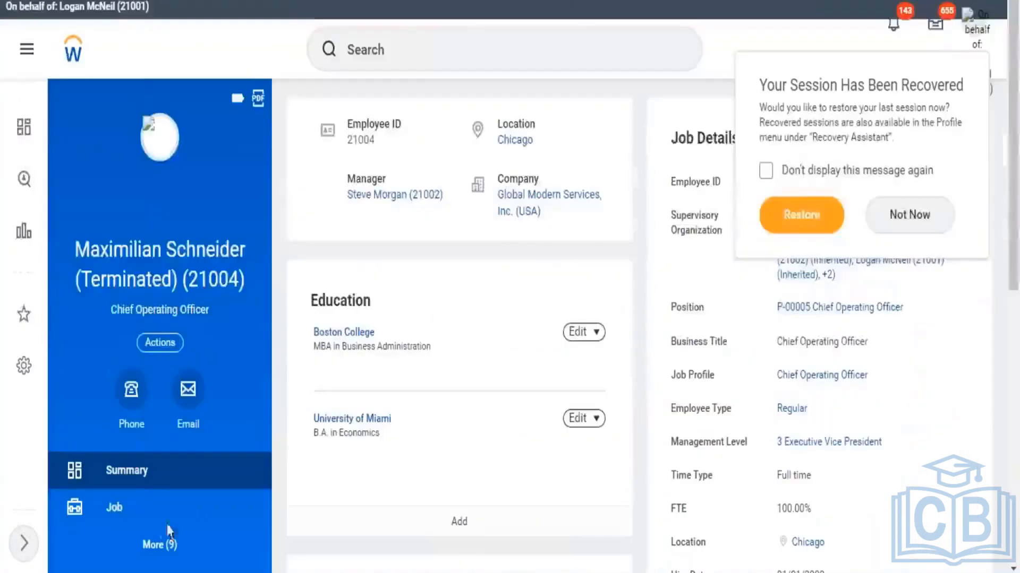
left_click(114, 507)
scroll(733, 212, "down", 1)
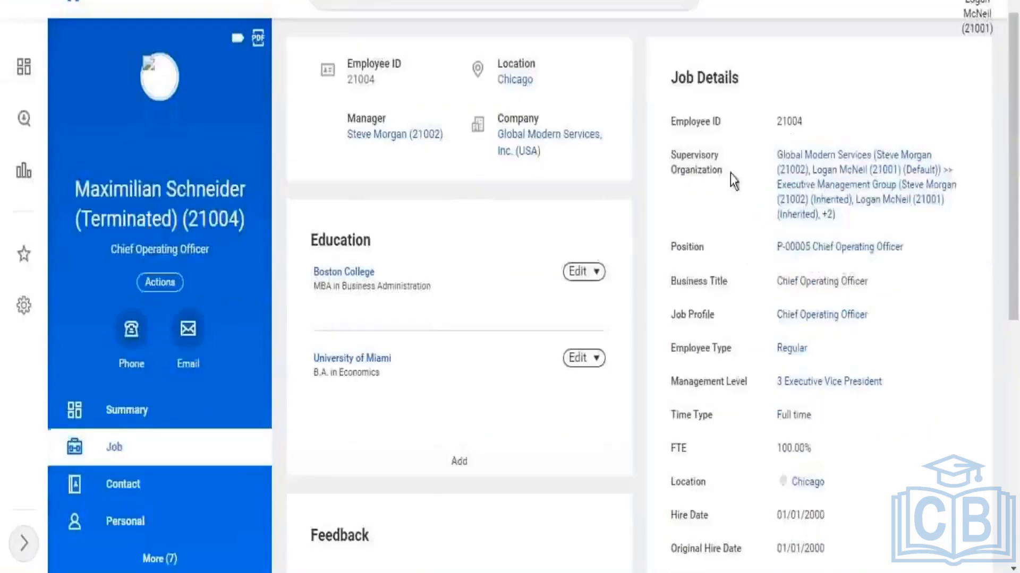
left_click(132, 455)
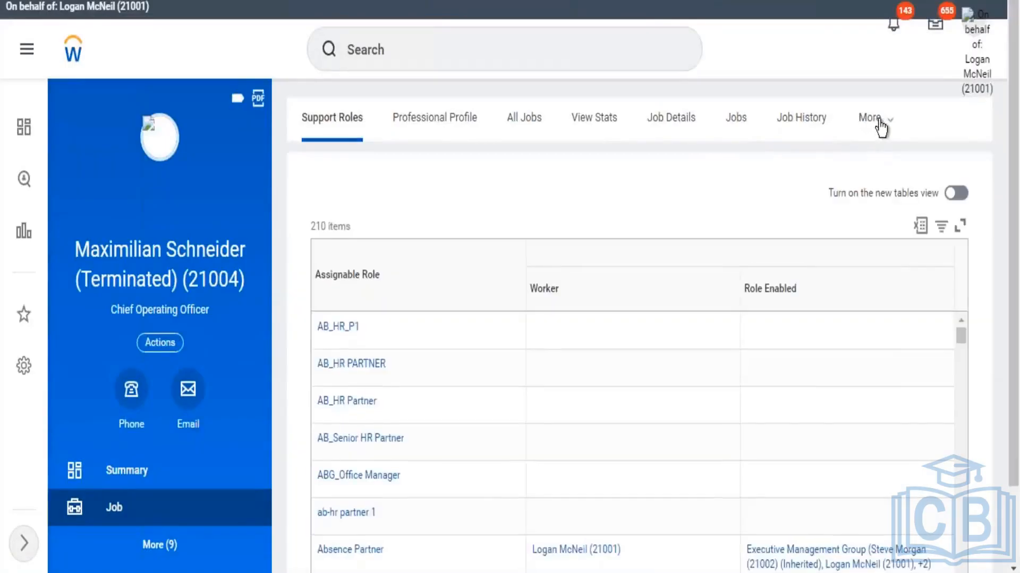
left_click(884, 127)
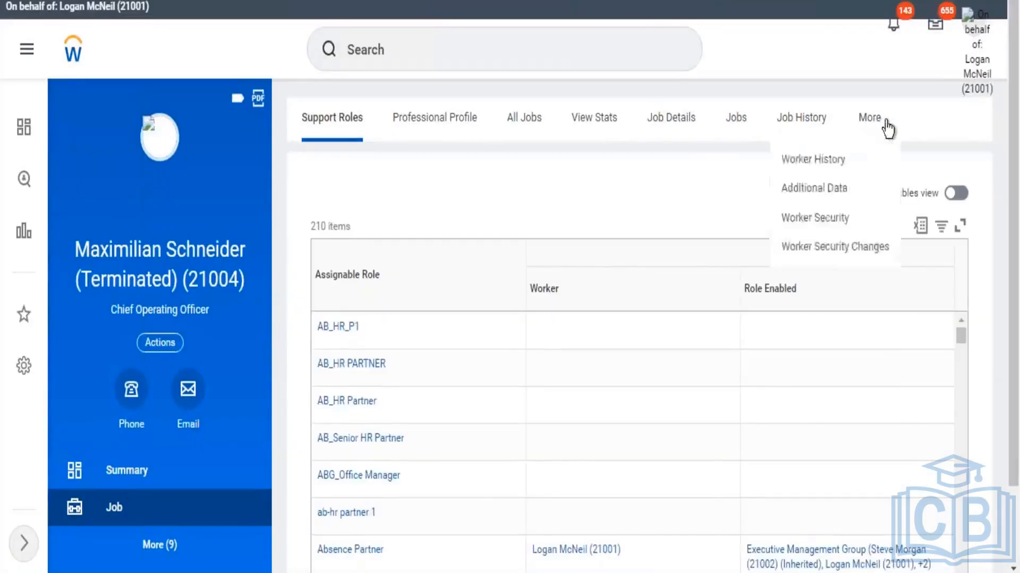
left_click(879, 367)
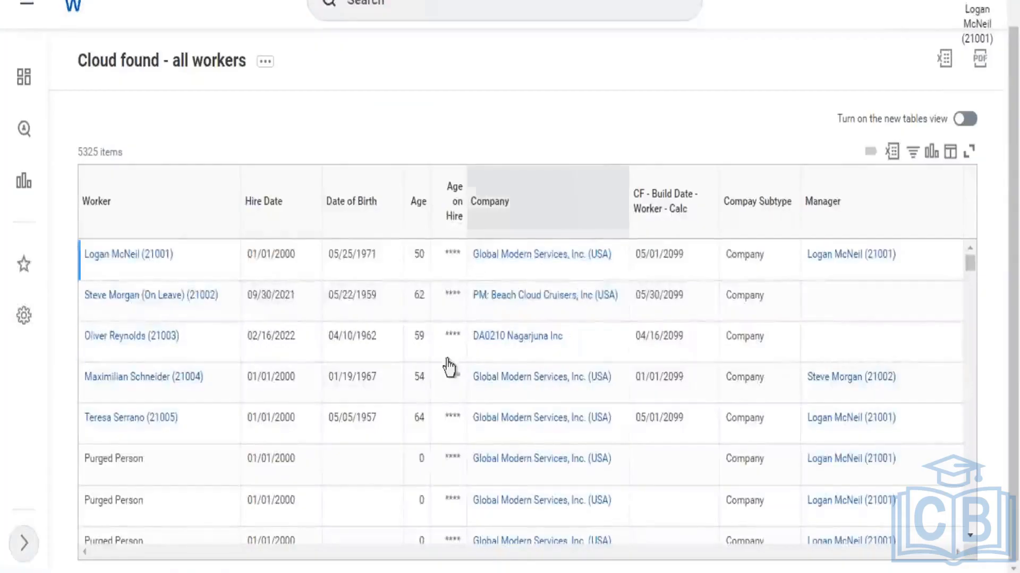
Look through the Cloud found - all workers report results for non-purged workers that have a value in the Manager column.
scroll(520, 392, "down", 2)
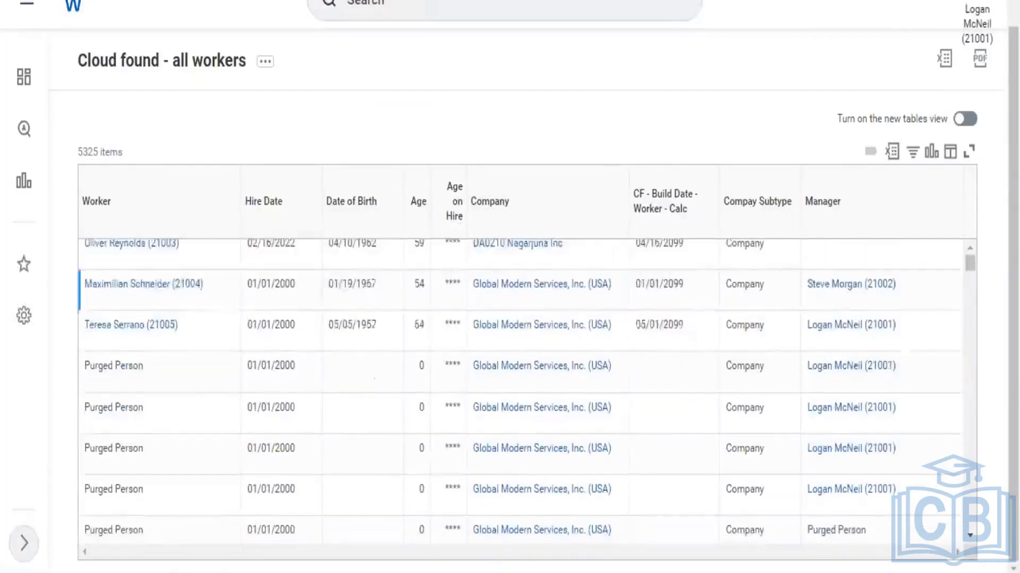
scroll(470, 372, "down", 3)
scroll(469, 371, "down", 3)
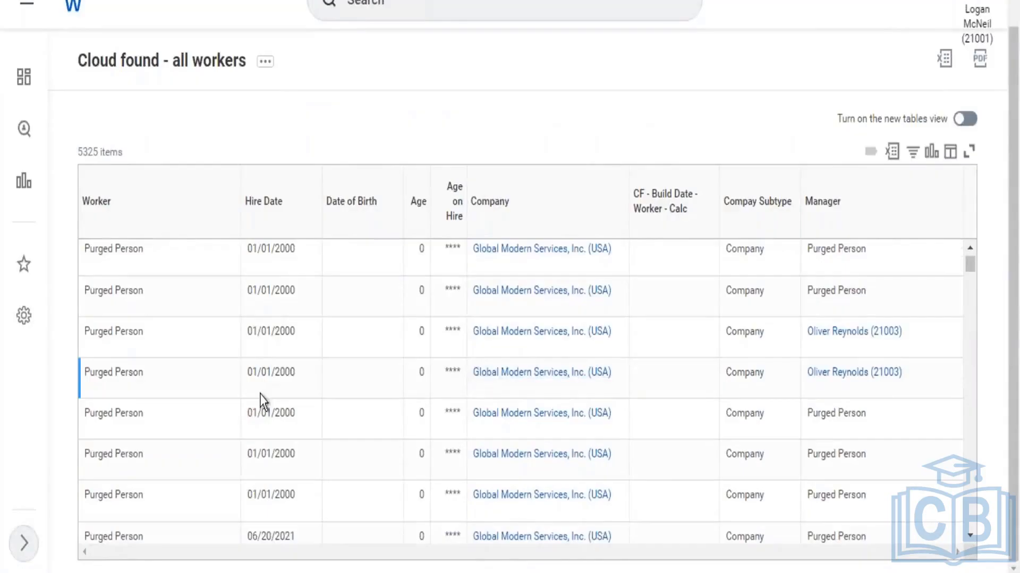
scroll(417, 424, "down", 5)
scroll(415, 420, "down", 3)
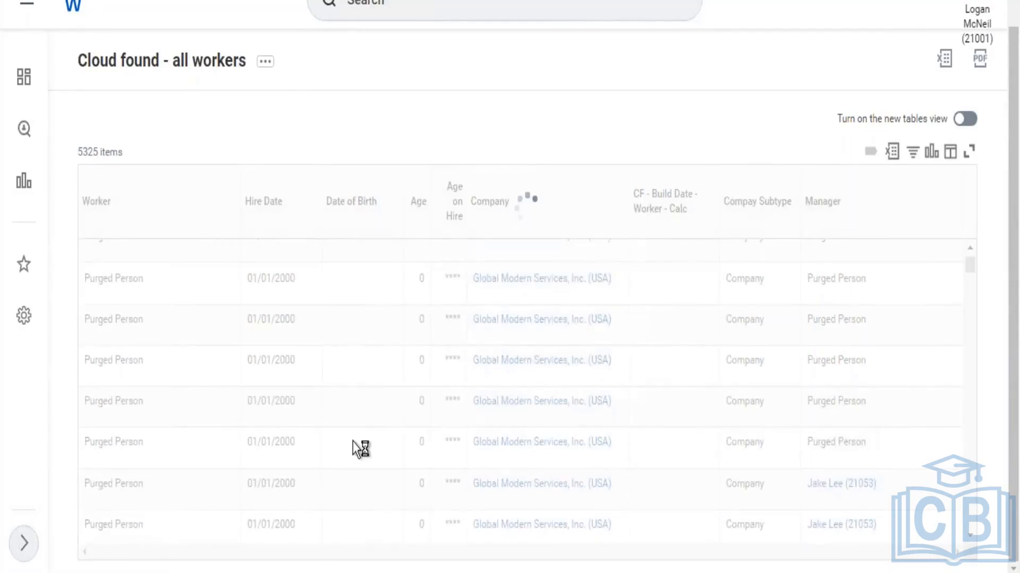
scroll(355, 443, "down", 3)
scroll(356, 445, "down", 1)
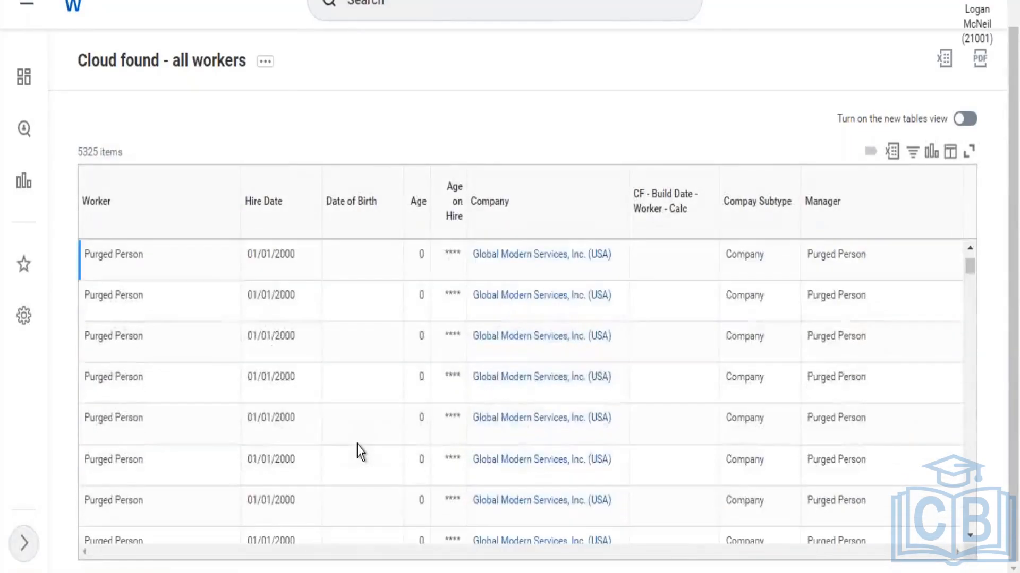
scroll(356, 444, "down", 1)
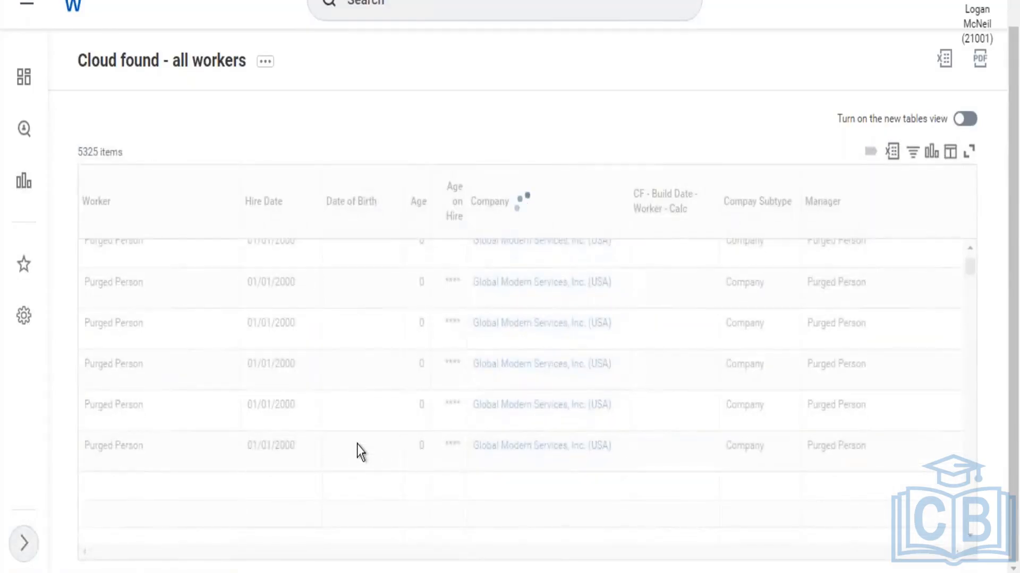
left_click_drag(974, 293, 974, 324)
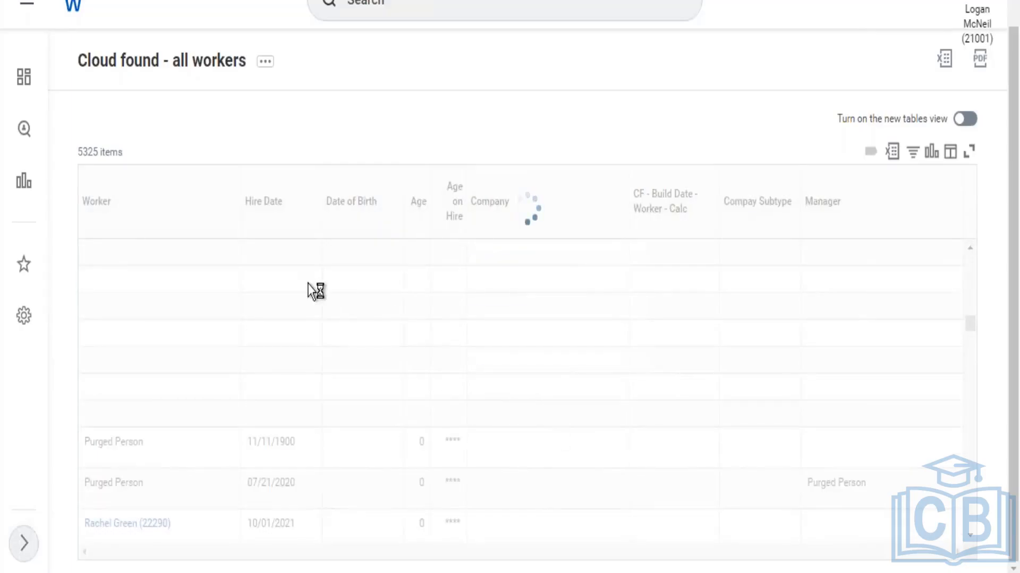
scroll(257, 417, "down", 3)
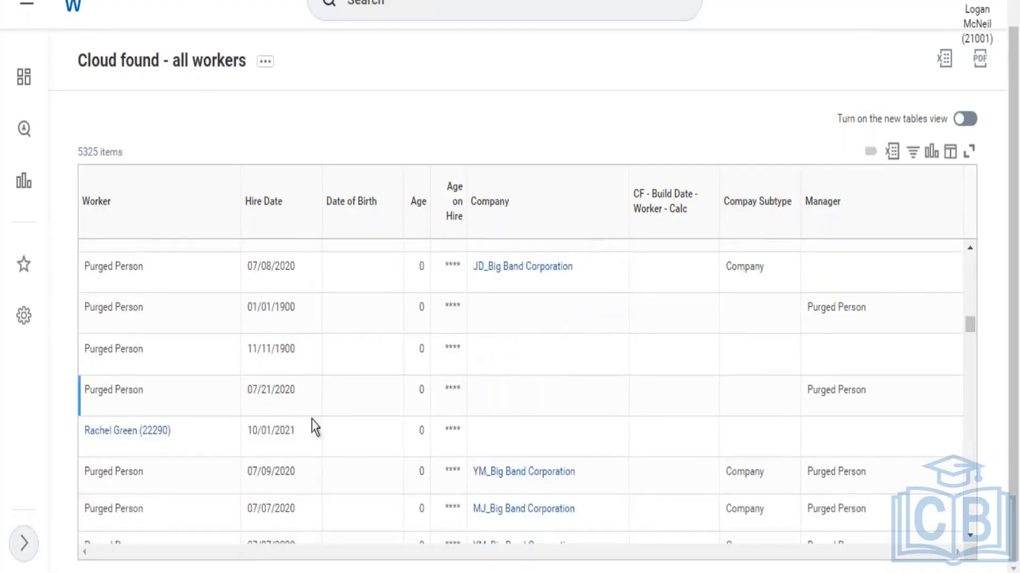
scroll(356, 435, "down", 5)
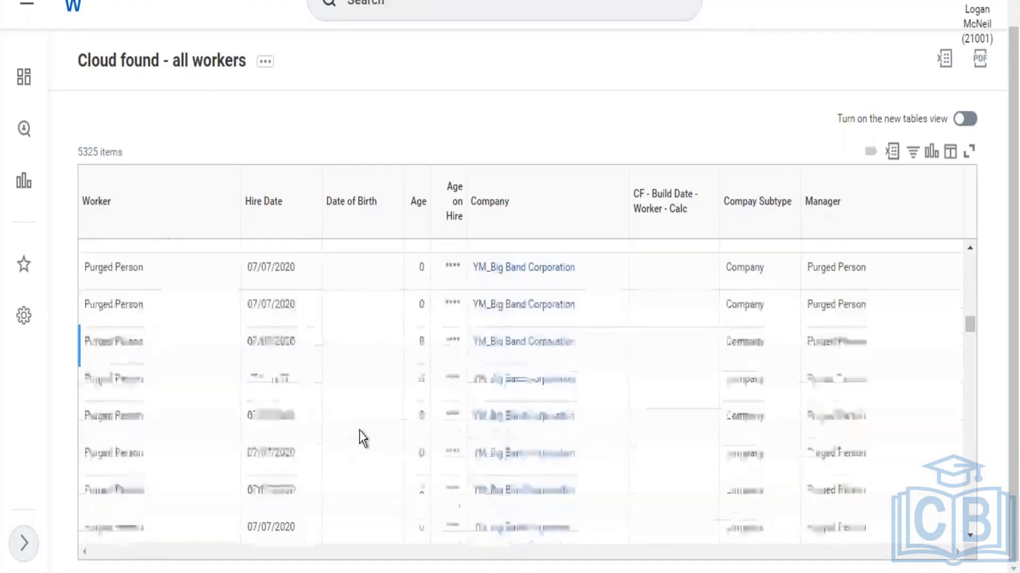
scroll(361, 433, "down", 5)
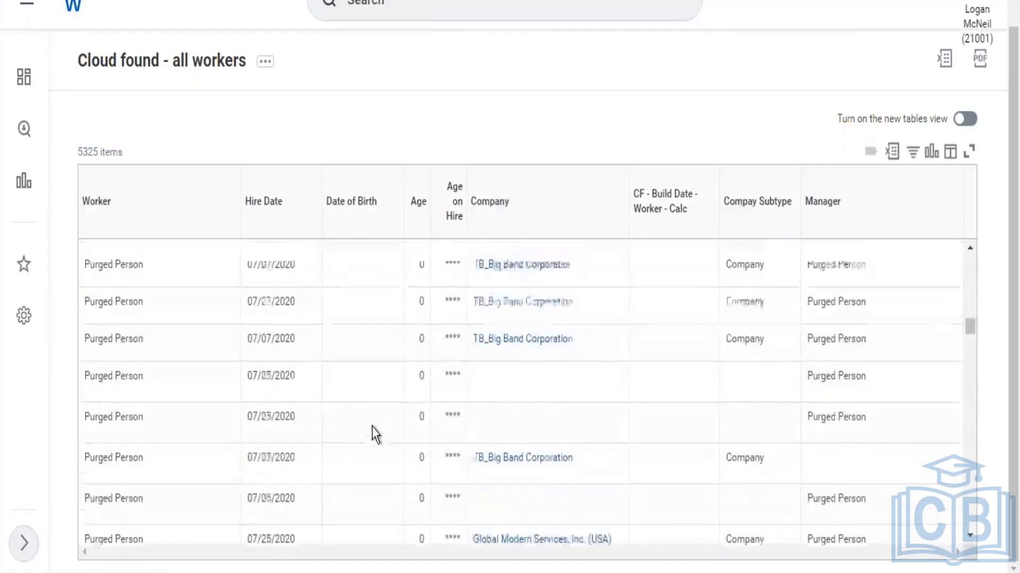
scroll(373, 428, "down", 3)
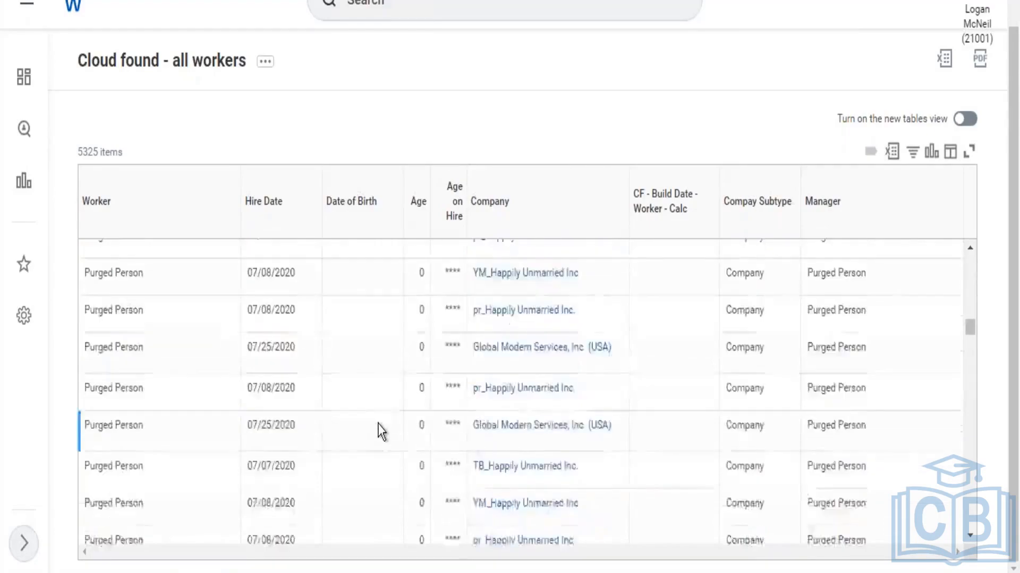
scroll(380, 425, "down", 3)
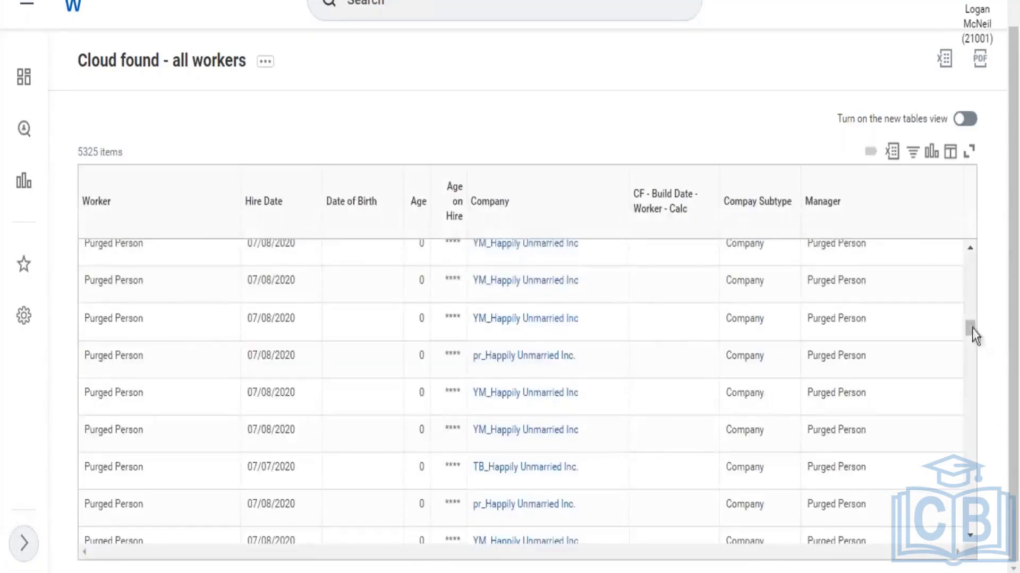
left_click_drag(970, 329, 977, 417)
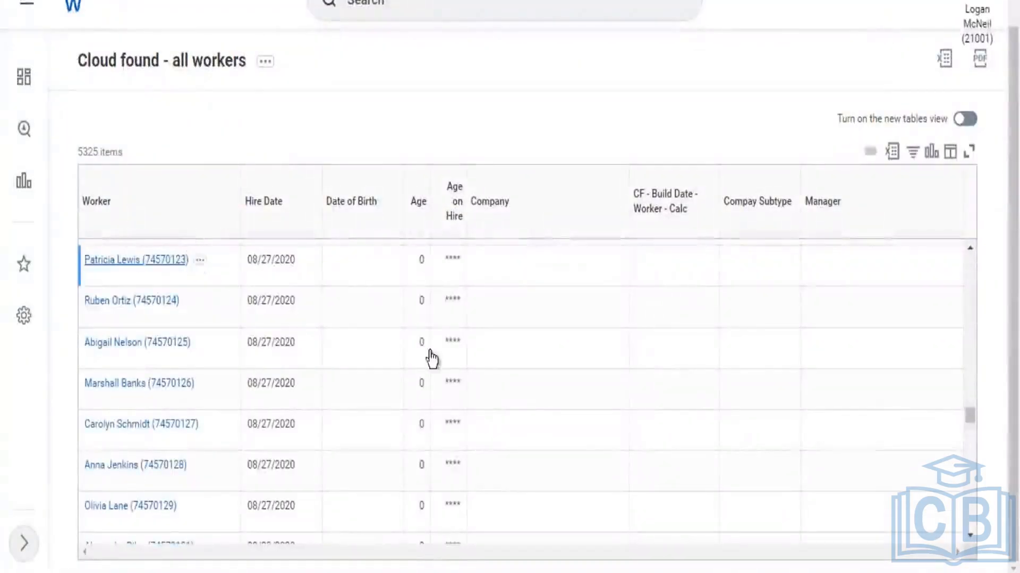
scroll(504, 402, "down", 7)
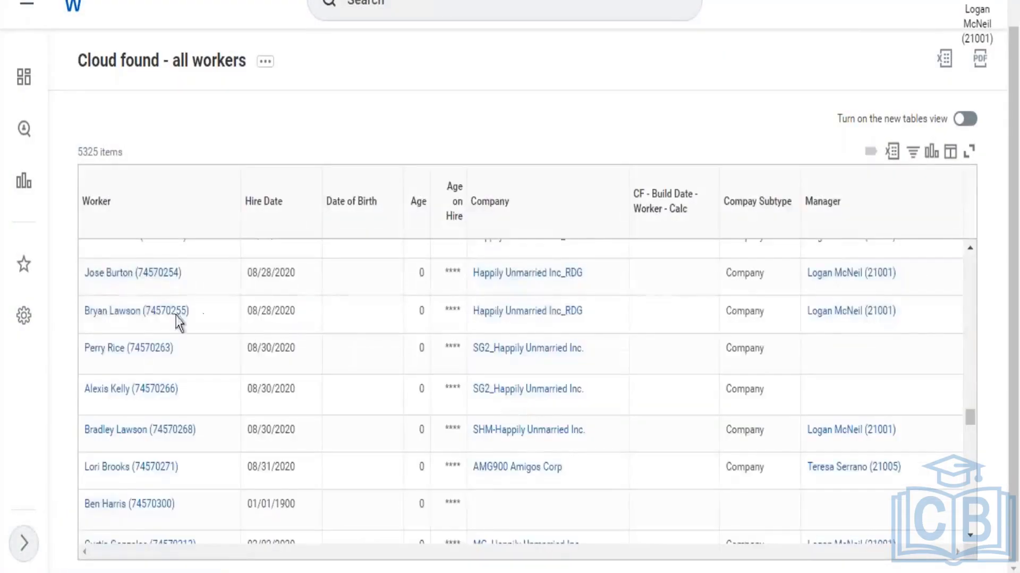
Open the profile of the first listed Happily Unmarried Inc_RDG worker hired 08/28/2020 and check the Manager History in its Job section.
left_click(131, 274)
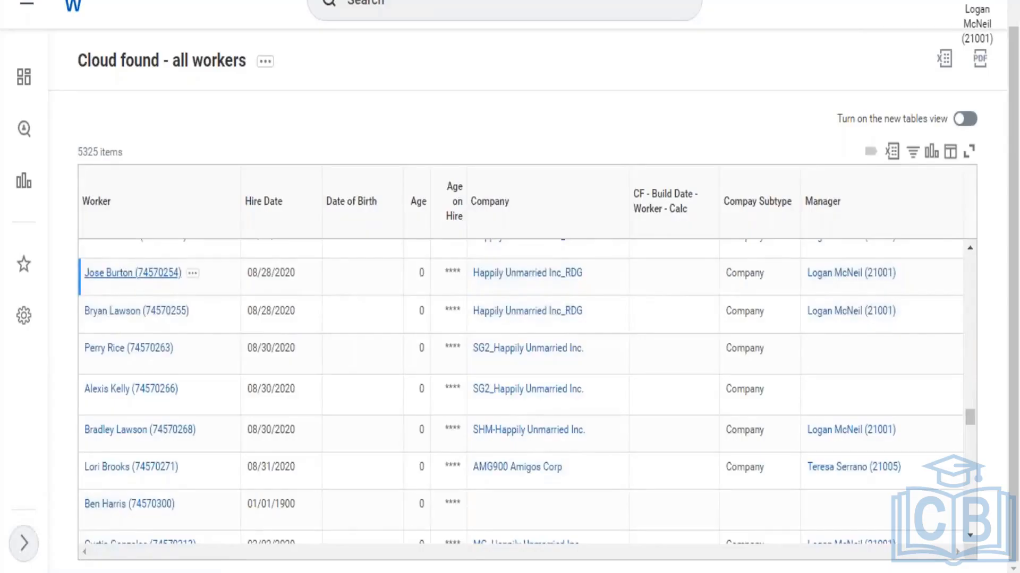
left_click(130, 273)
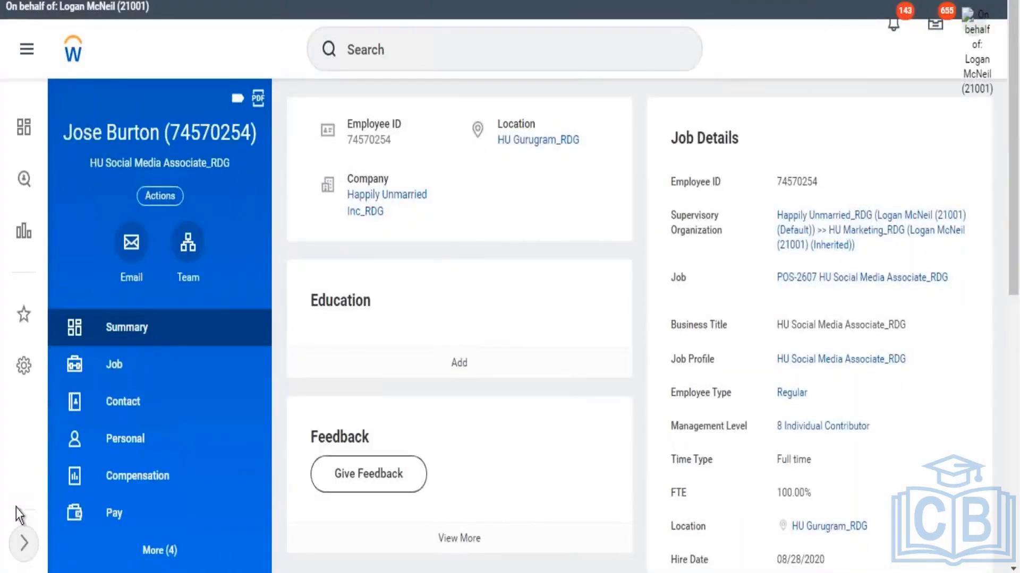
left_click(143, 372)
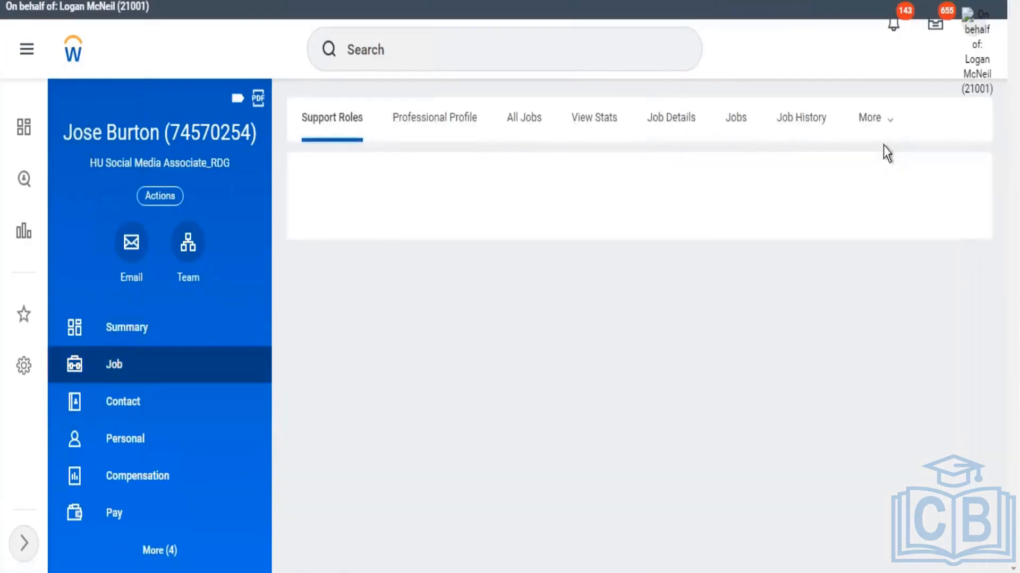
left_click(891, 131)
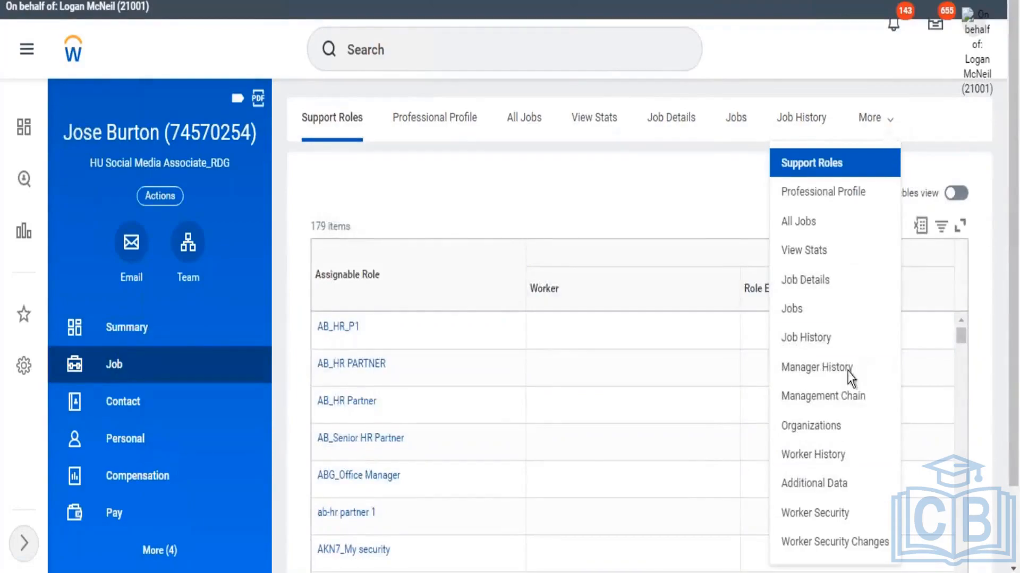
left_click(888, 369)
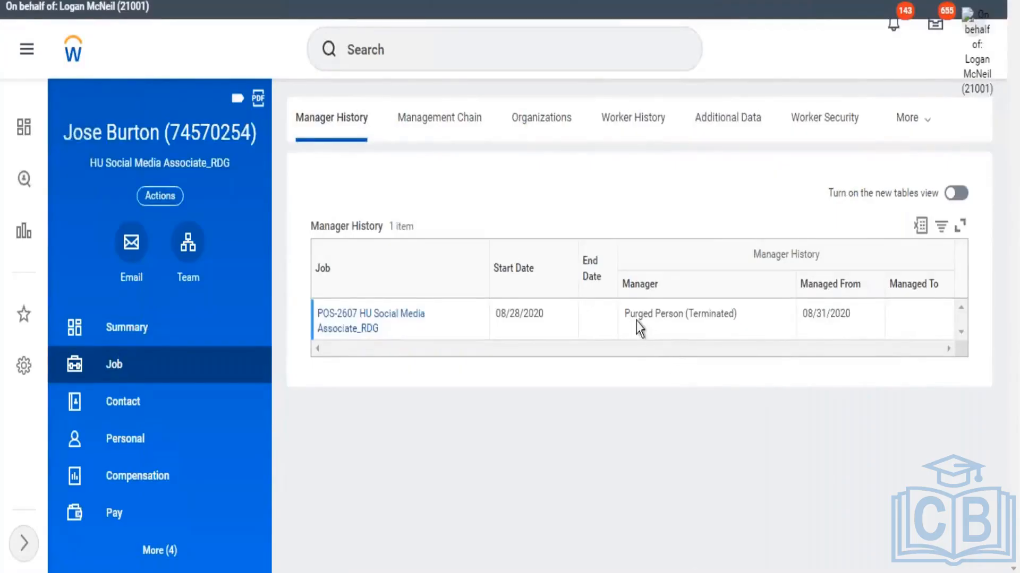
mouse_move(641, 312)
Return to the report results and highlight the manager and worker names in that worker's row.
key("ctrl+w")
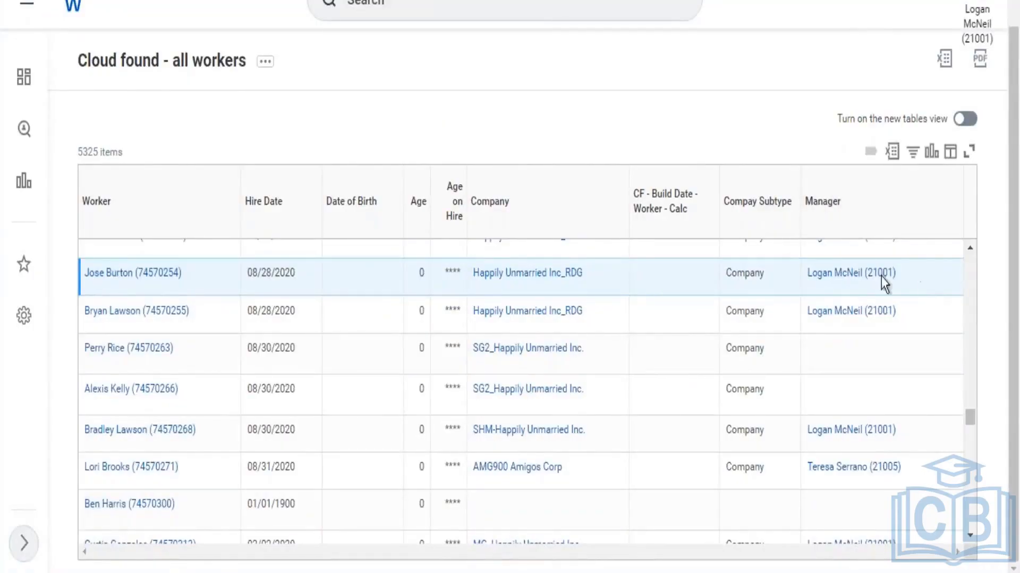
left_click_drag(902, 273, 812, 290)
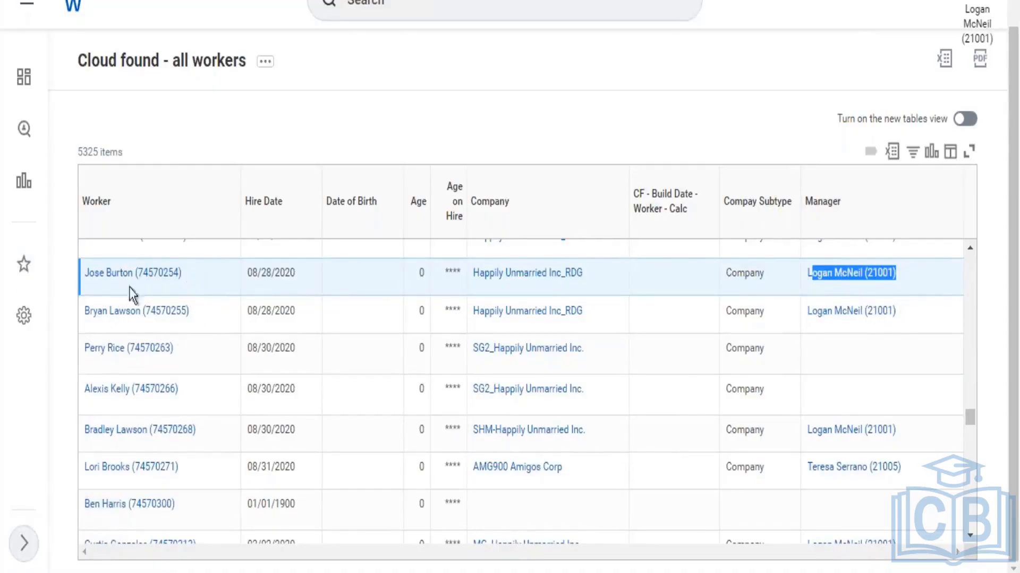
left_click_drag(181, 273, 75, 274)
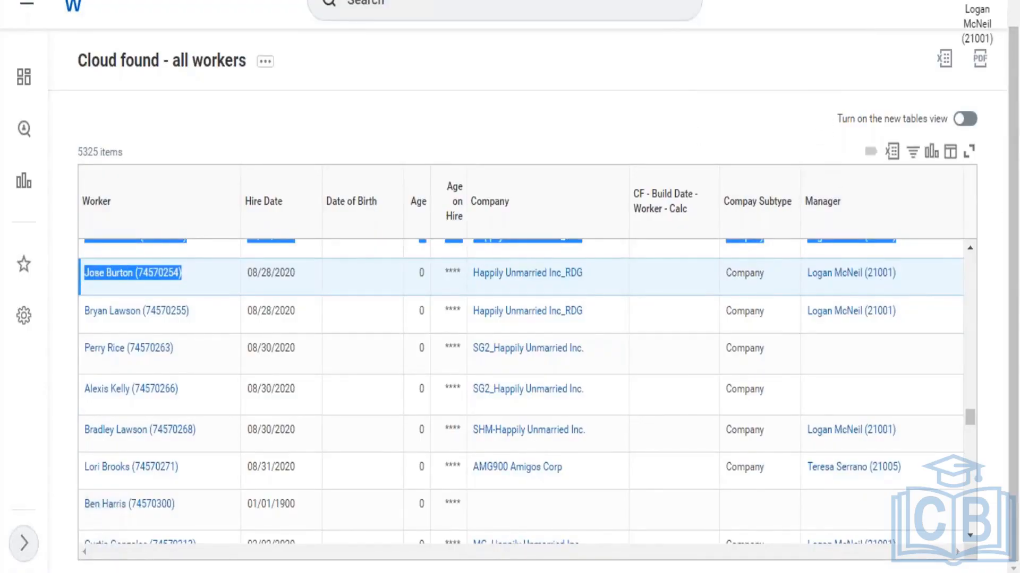
Go back to the worker profile, search for "create calc field" and open the Create Calculated Field task.
left_click(433, 1)
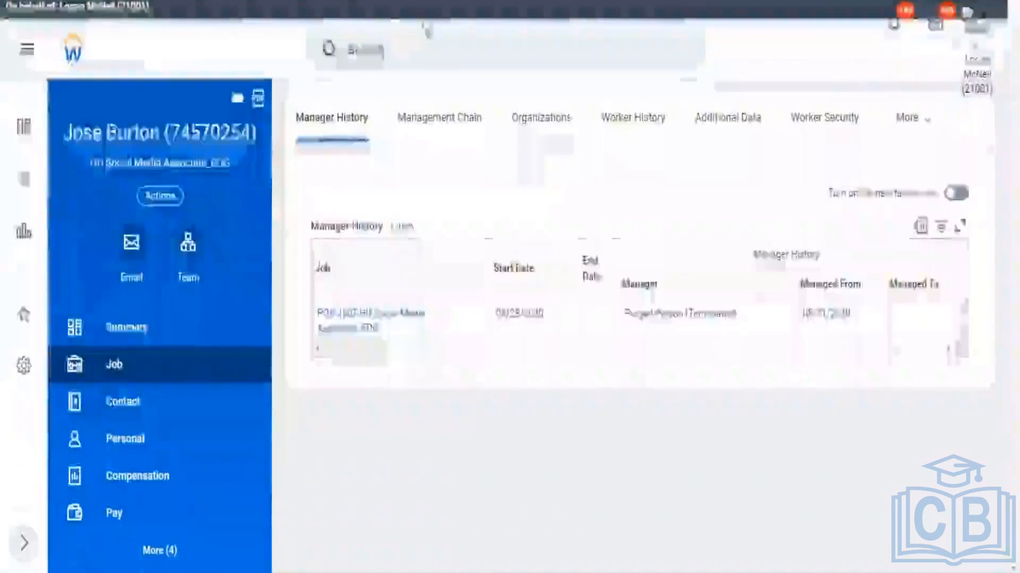
left_click(382, 52)
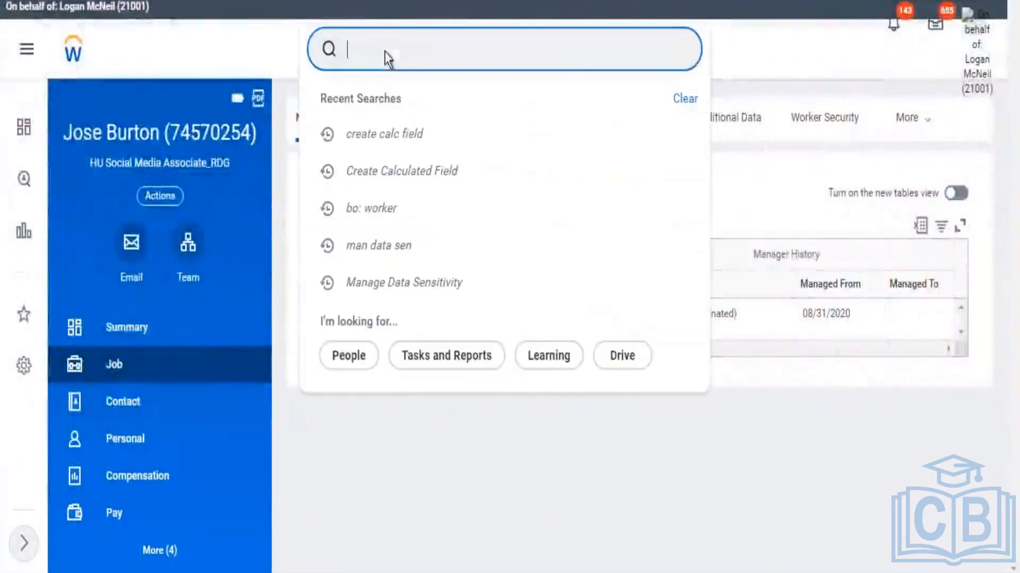
type("create")
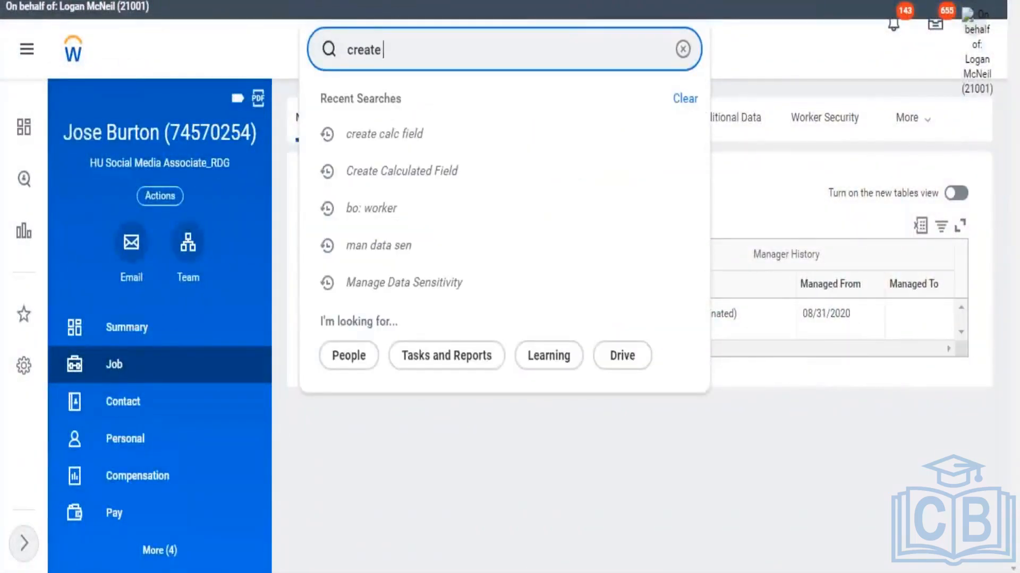
type(" calc field")
key("Return")
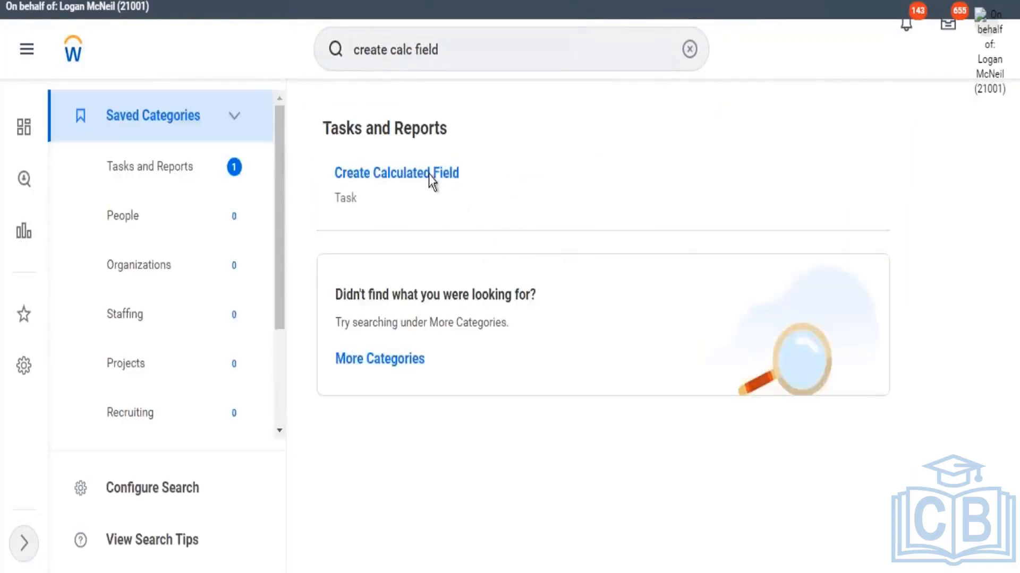
left_click(396, 173)
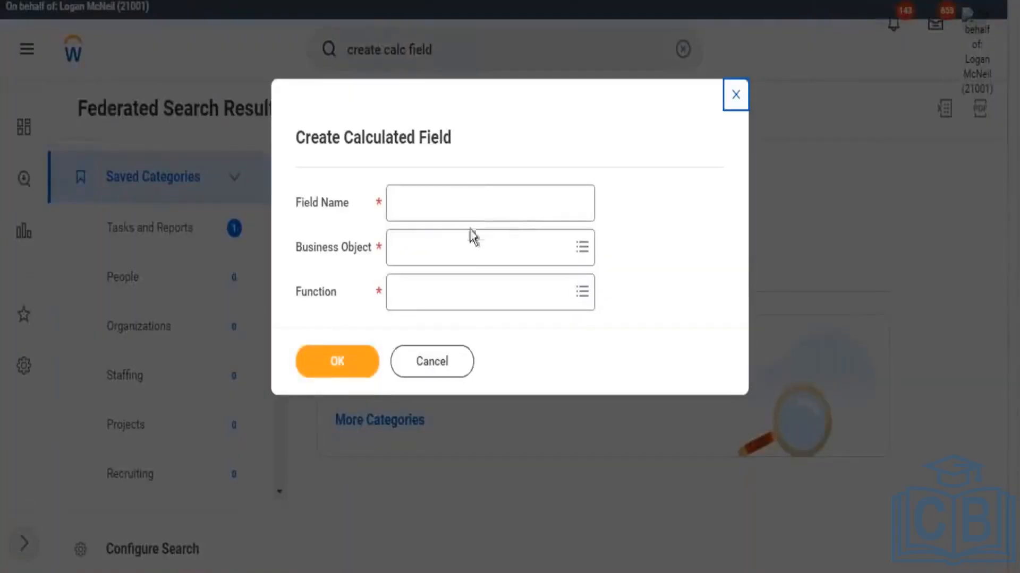
Set the new calculated field's function to Lookup Value As Of Date.
left_click(421, 304)
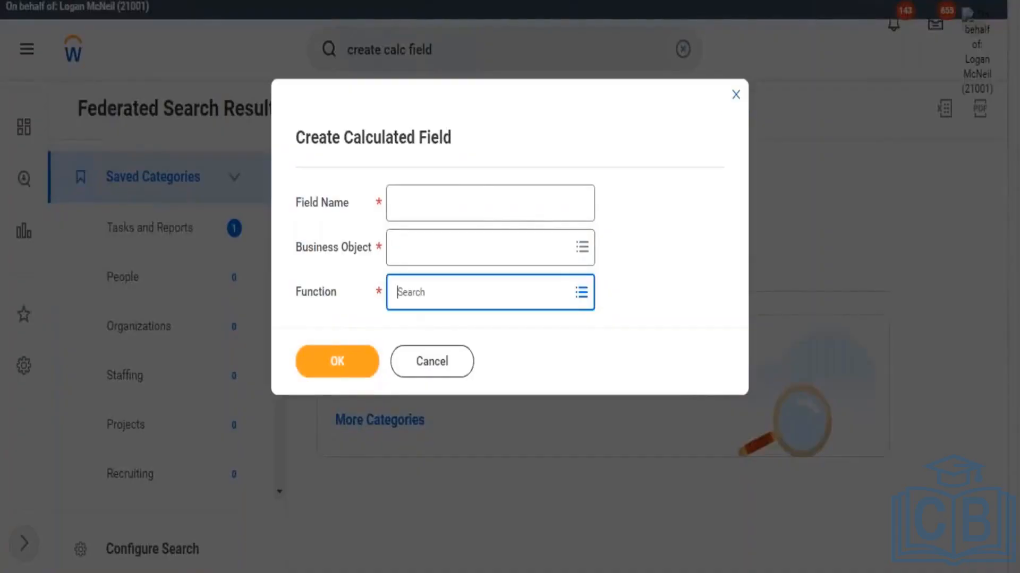
type("date")
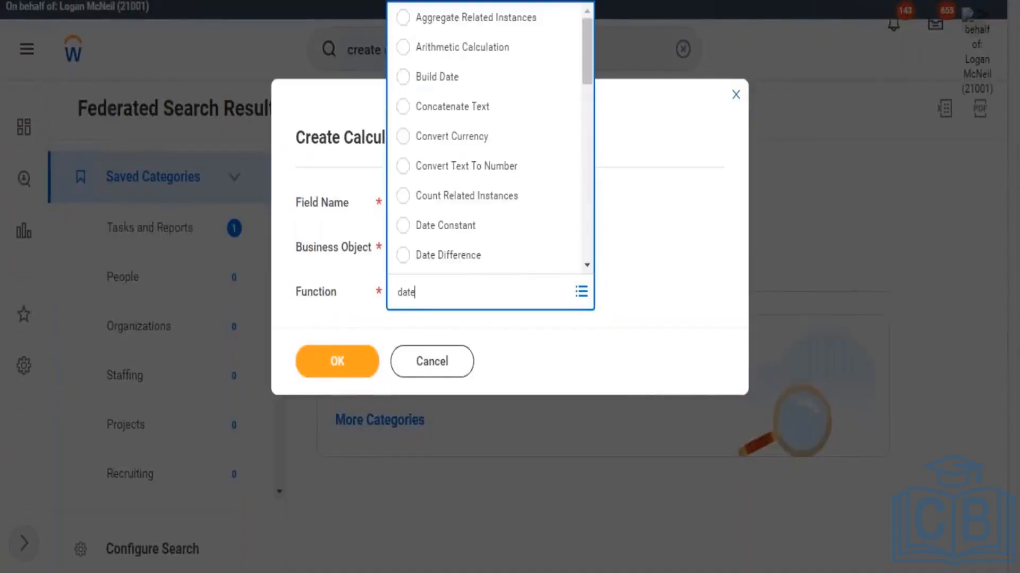
key("Return")
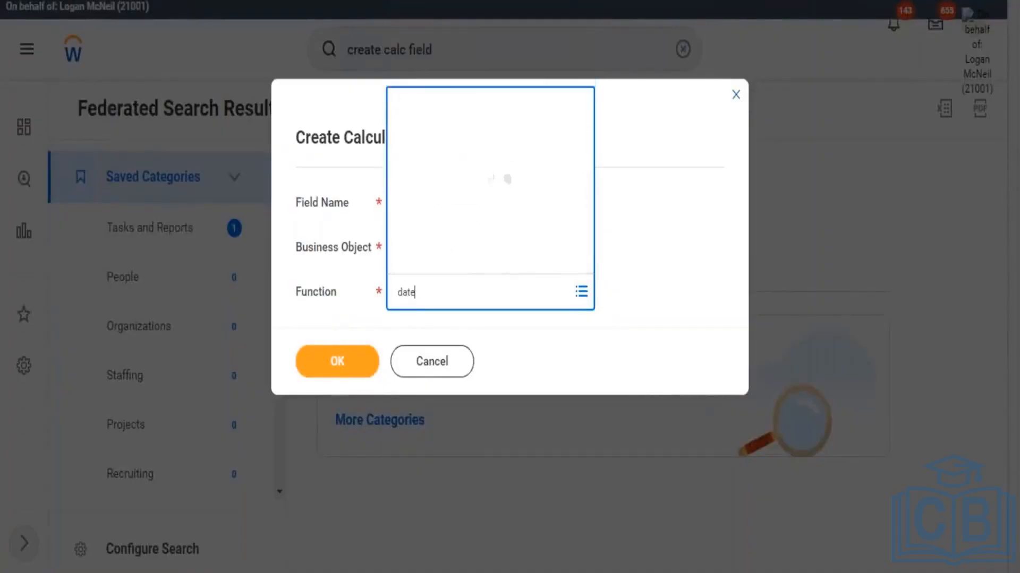
left_click(489, 238)
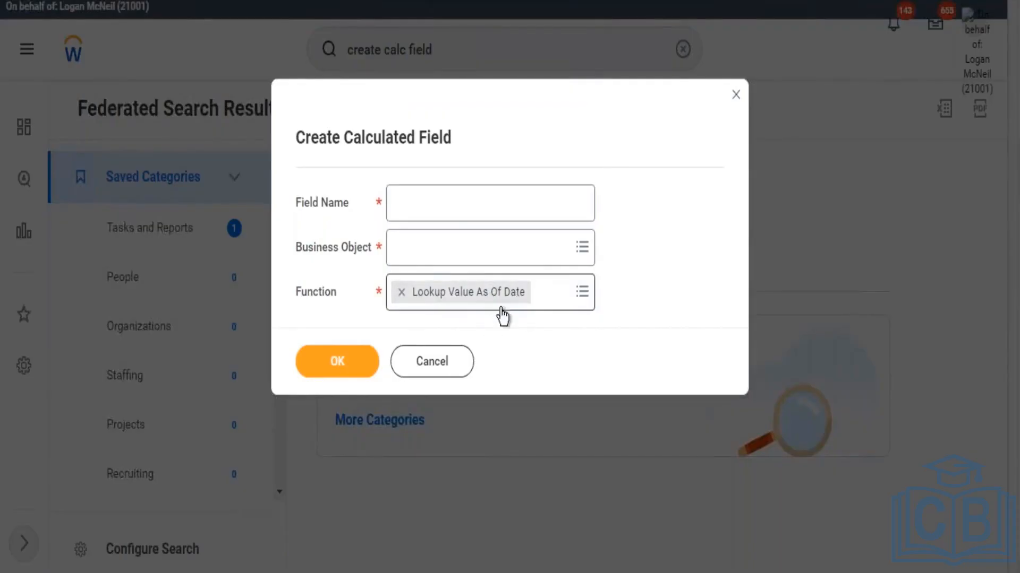
Set the business object to Worker, name the field "CF - LVD - worker - Manager on Hire" and proceed to its definition.
left_click(439, 252)
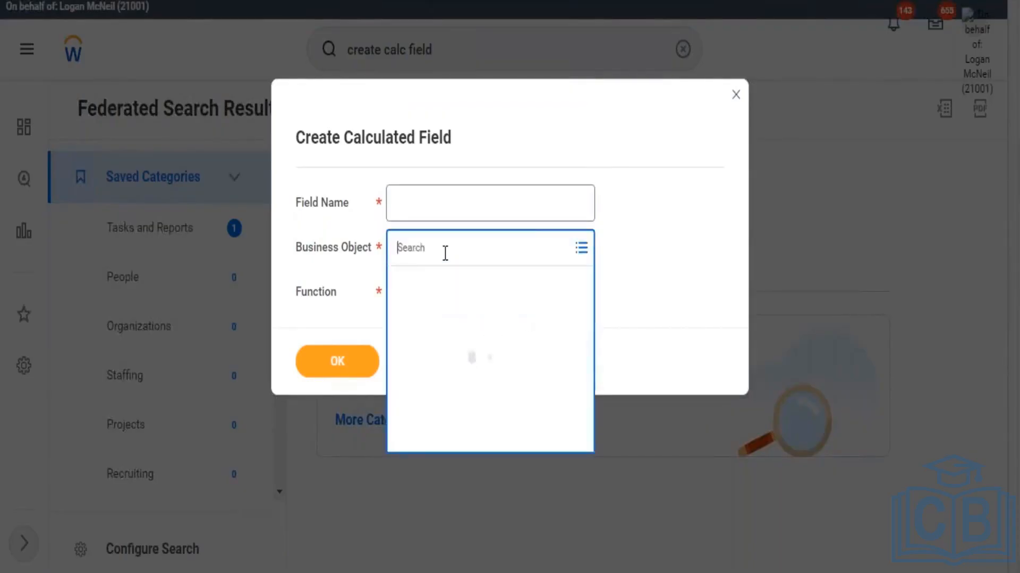
type("worker")
left_click(443, 316)
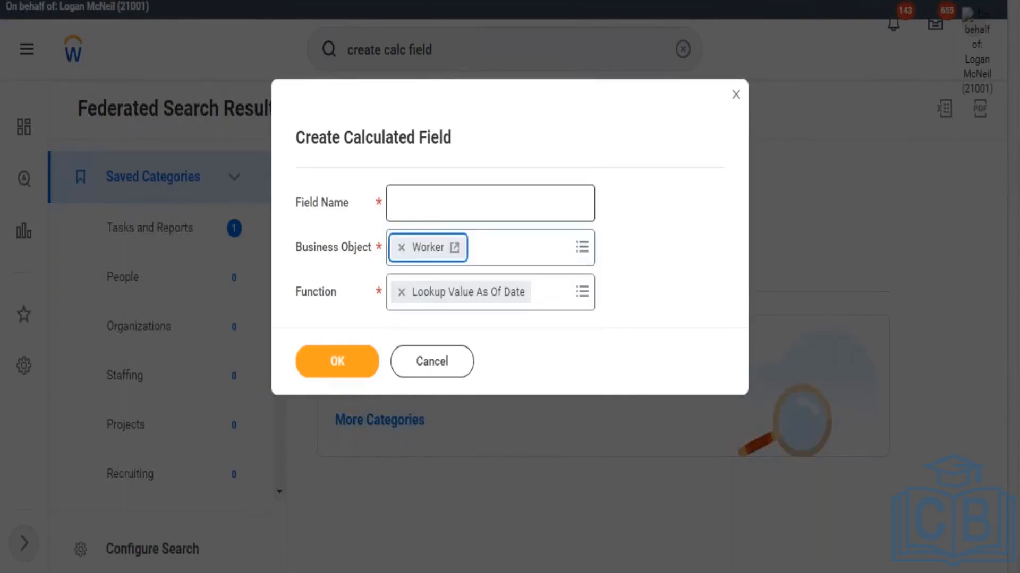
left_click(440, 208)
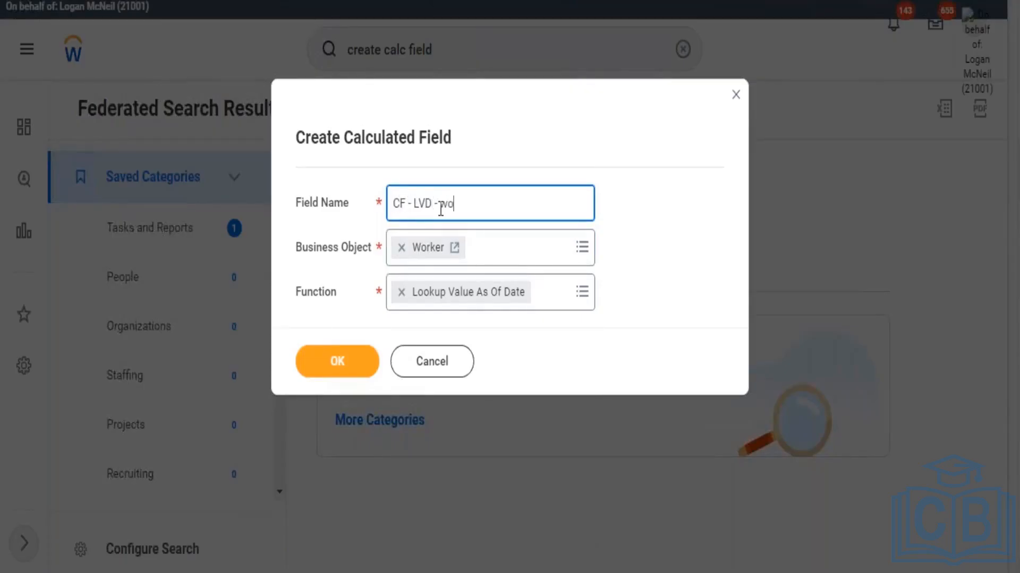
type("CF - LVD - worker - Manager on")
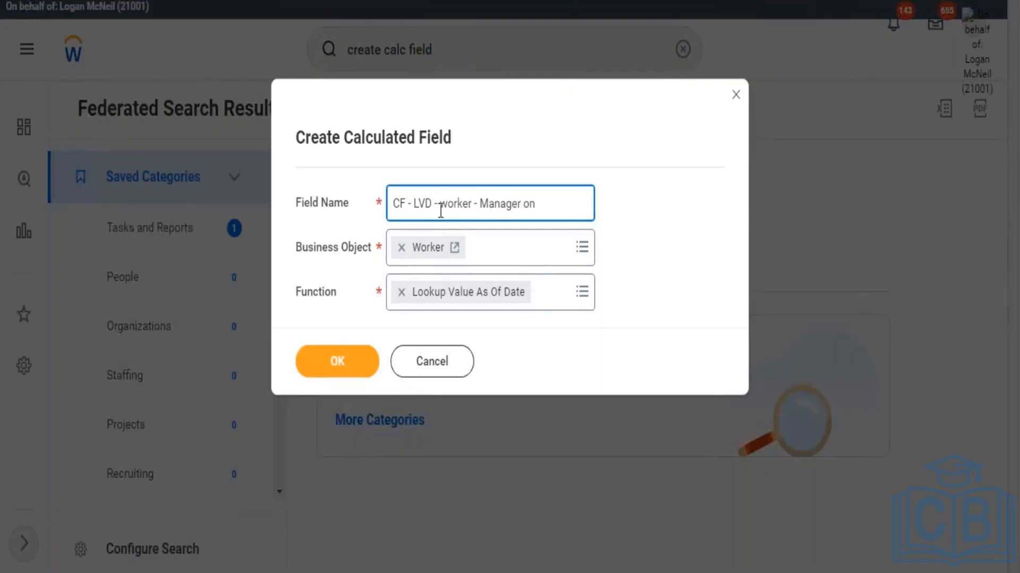
type(" Hire")
left_click(337, 361)
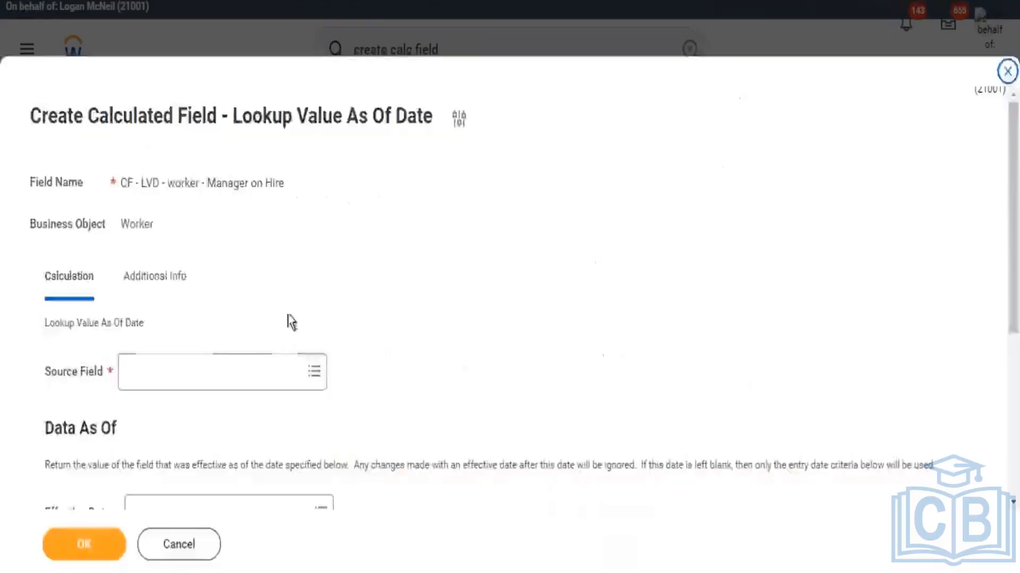
Set the calculated field's Source Field to Manager - Level 01.
left_click(193, 367)
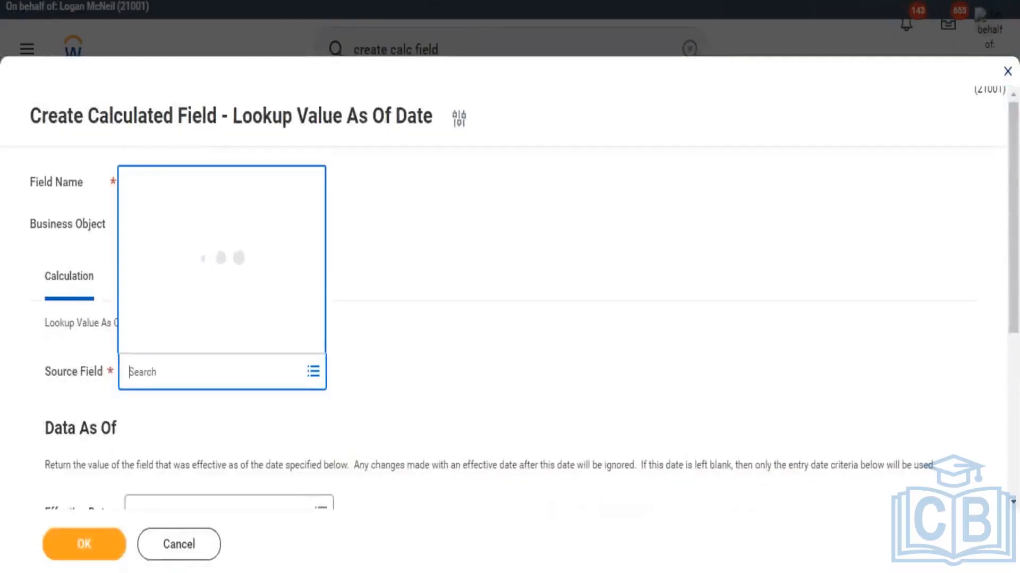
type("manager")
key("Return")
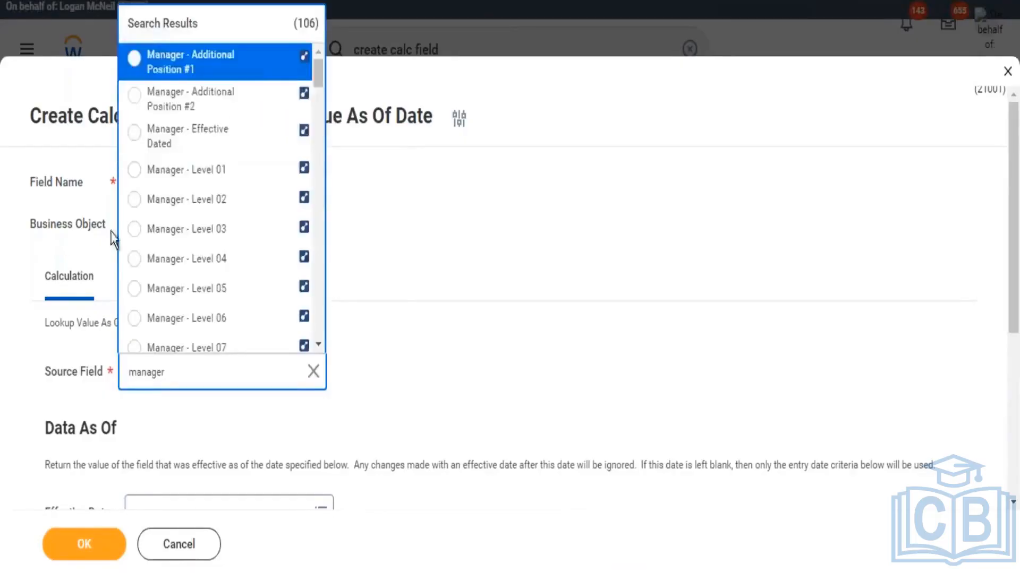
left_click(206, 173)
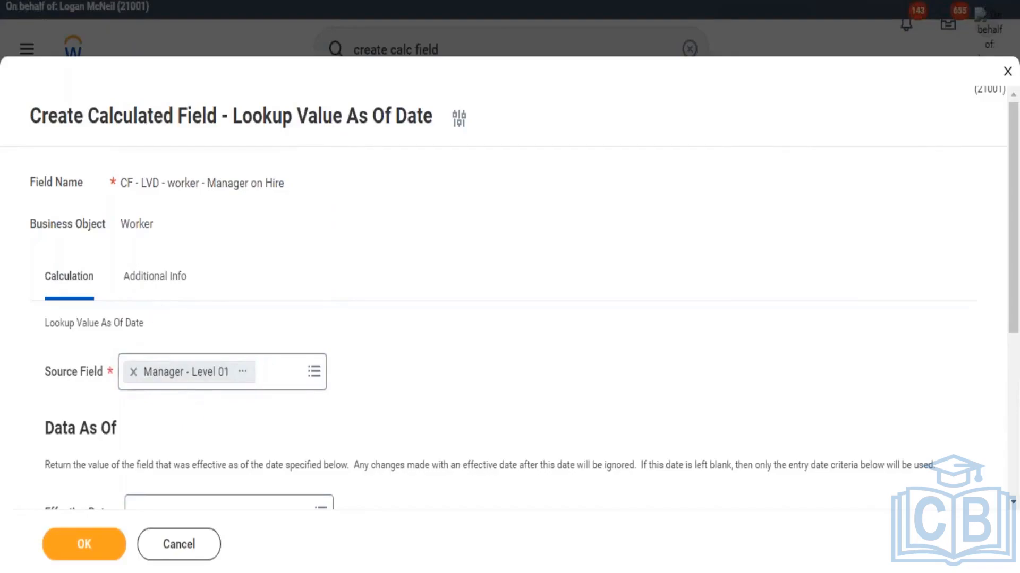
Set the Data As Of effective date to Hire Date.
left_click_drag(121, 223, 138, 227)
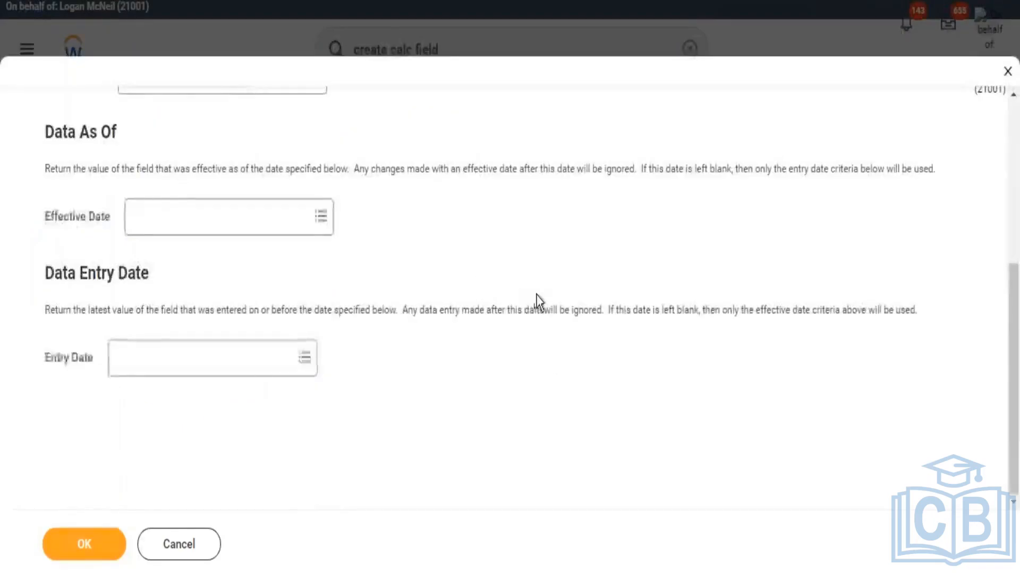
scroll(69, 324, "up", 2)
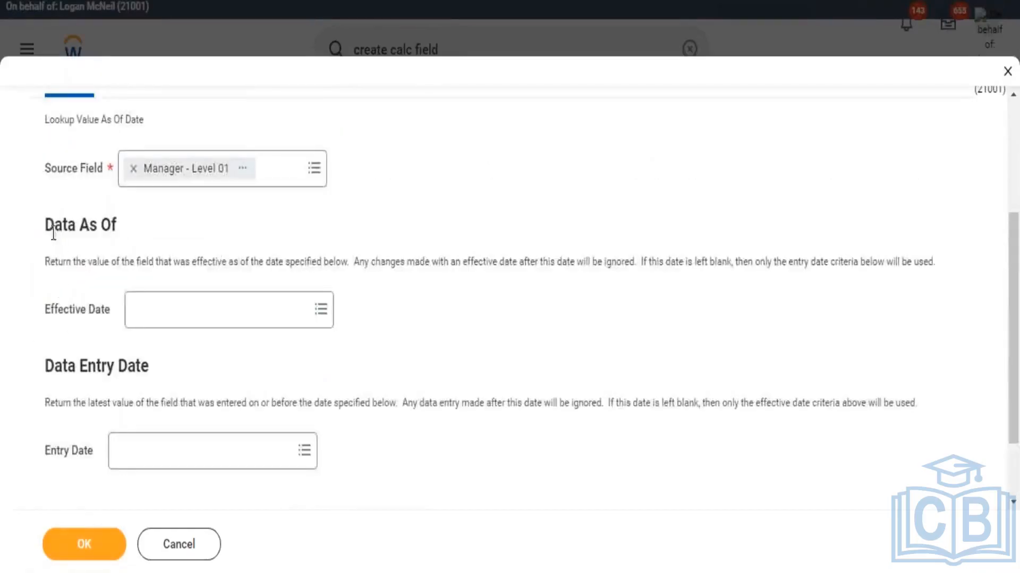
left_click_drag(46, 225, 103, 227)
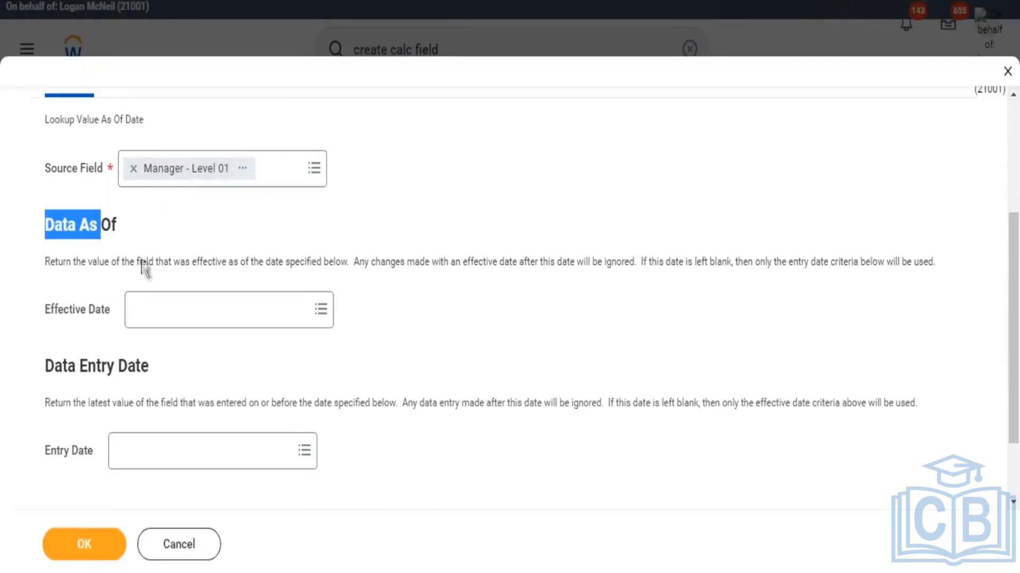
left_click(151, 309)
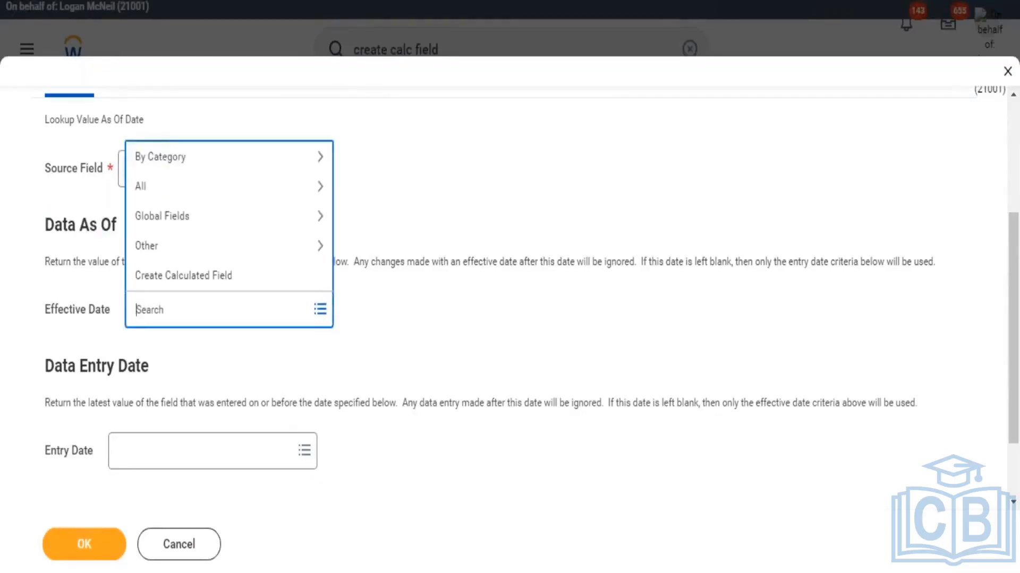
type("hire date")
key("Return")
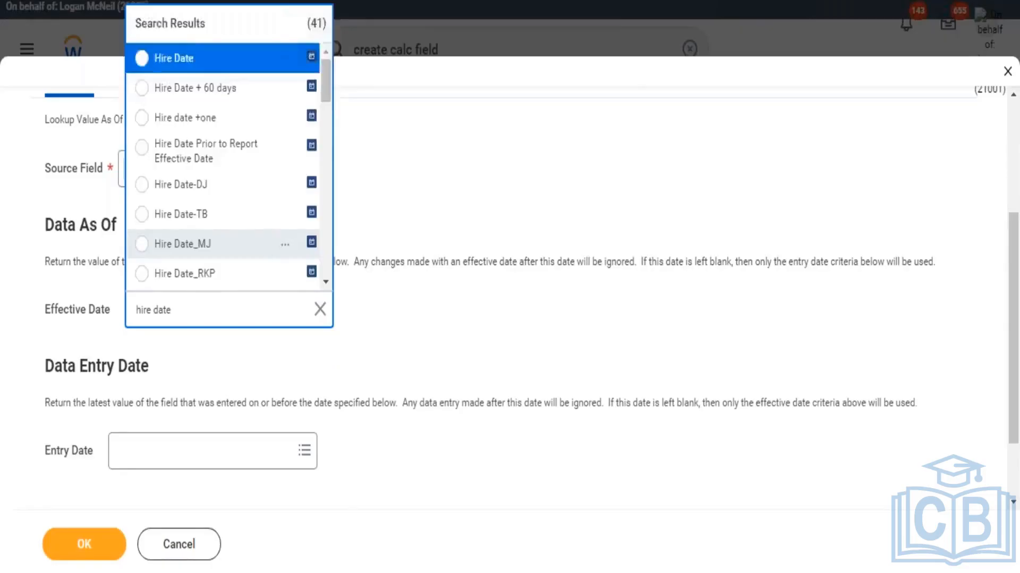
left_click(181, 60)
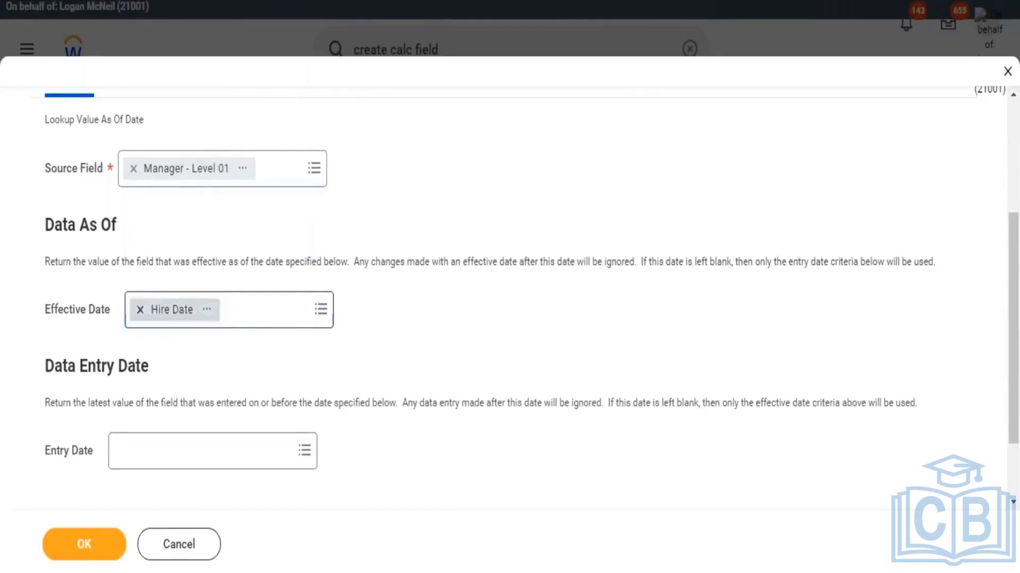
Clear the effective date, search its options for 2009 and view the definition of the 2009 Jan 01 date constant.
left_click(140, 312)
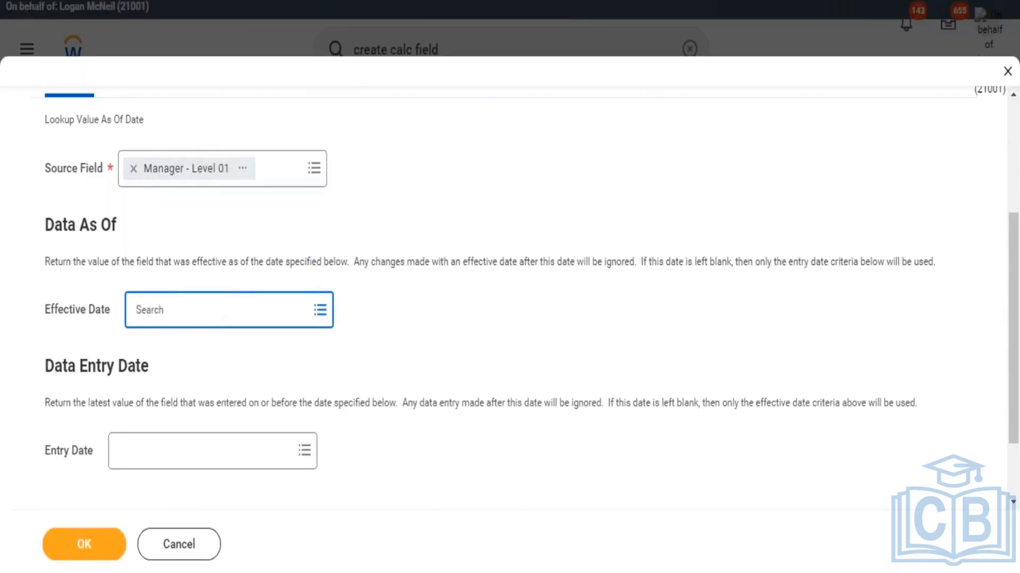
type("2009")
key("Return")
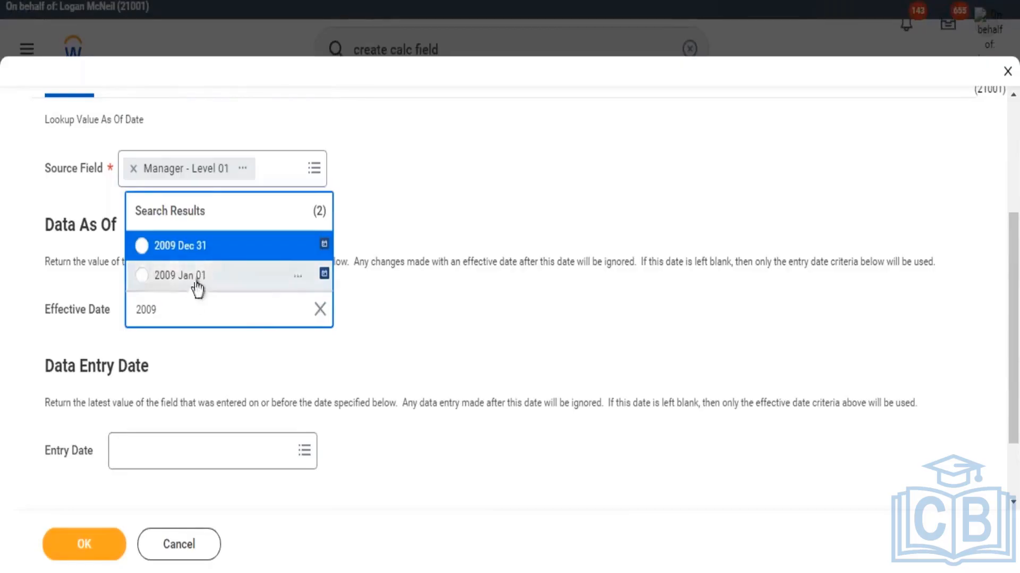
left_click(299, 277)
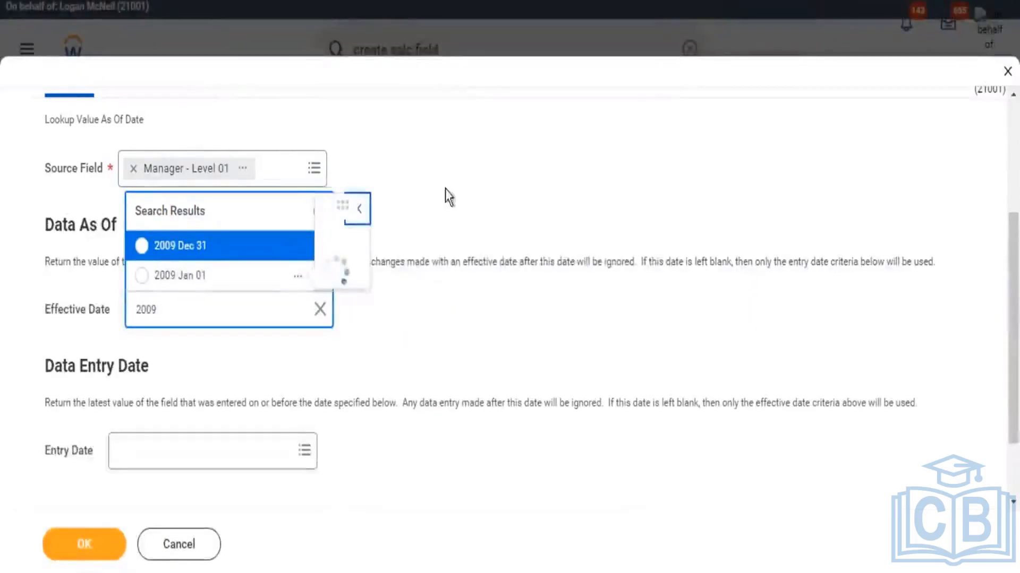
left_click_drag(436, 143, 536, 186)
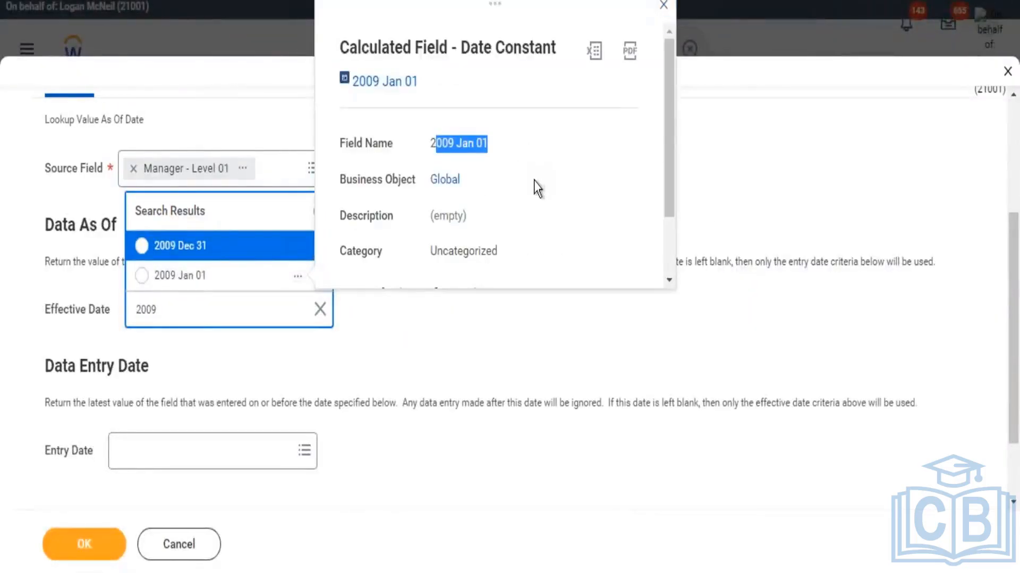
Search the effective date options for "hire date" instead and select Hire Date again.
left_click(185, 308)
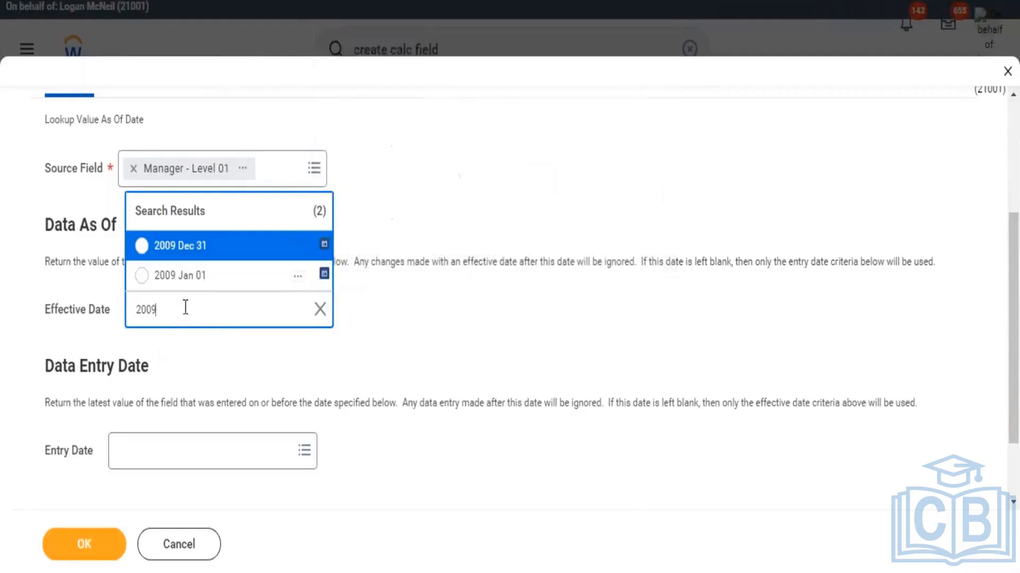
left_click_drag(185, 307, 132, 302)
type("hire date")
key("Return")
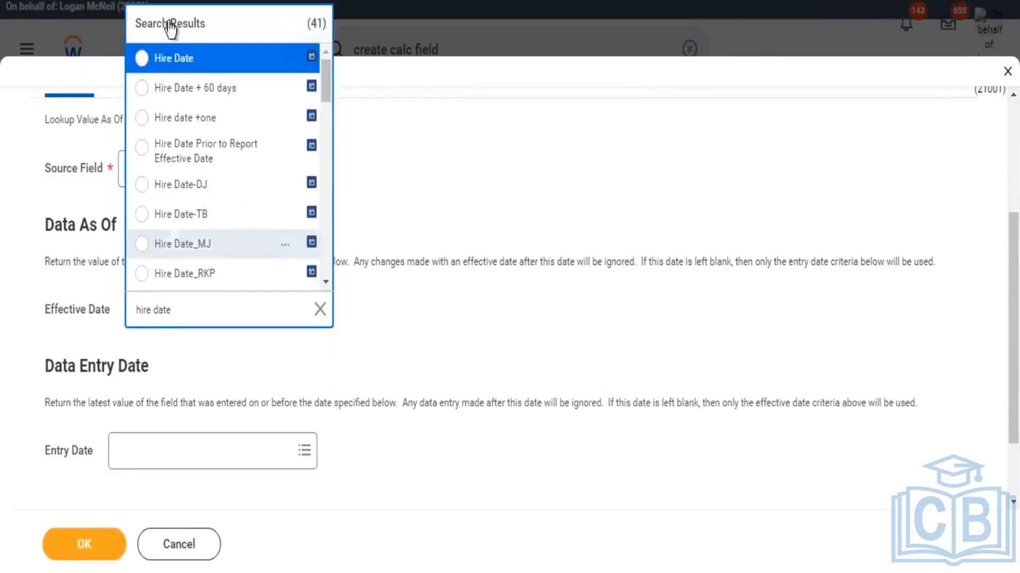
left_click(142, 59)
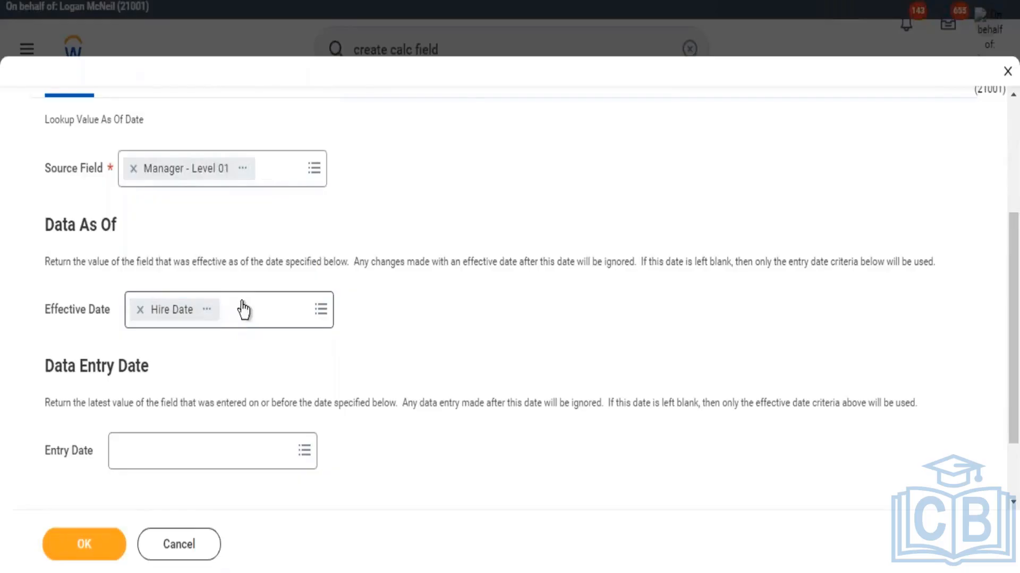
Review the field's Worker business object, source field, Data As Of and Data Entry Date sections.
scroll(186, 188, "up", 2)
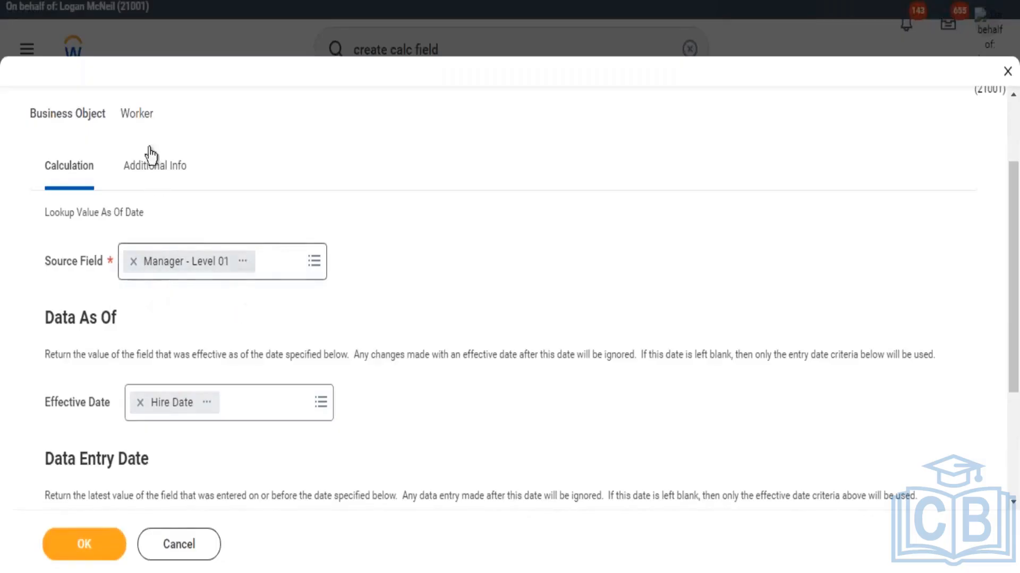
left_click_drag(121, 114, 129, 114)
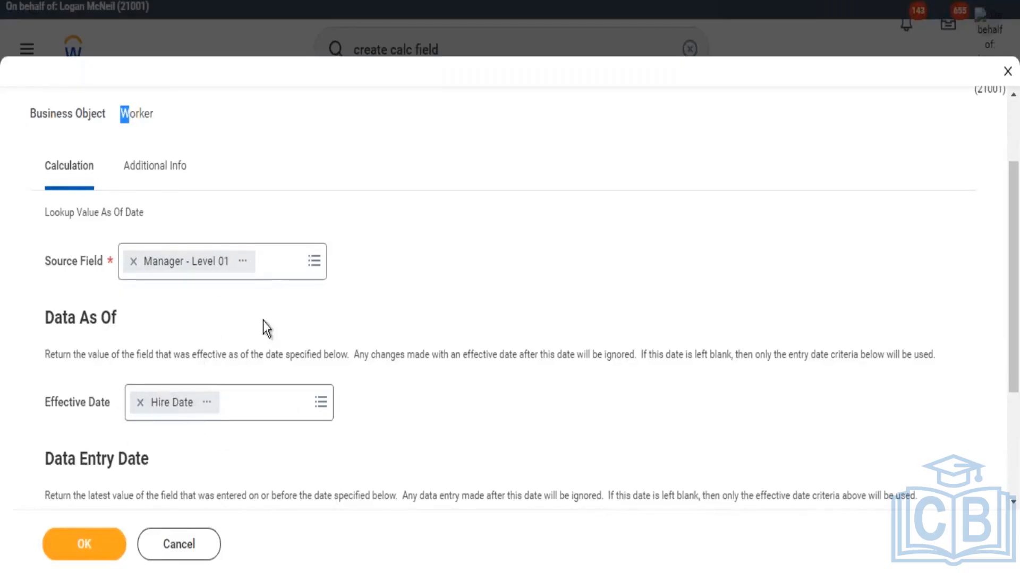
scroll(370, 366, "down", 4)
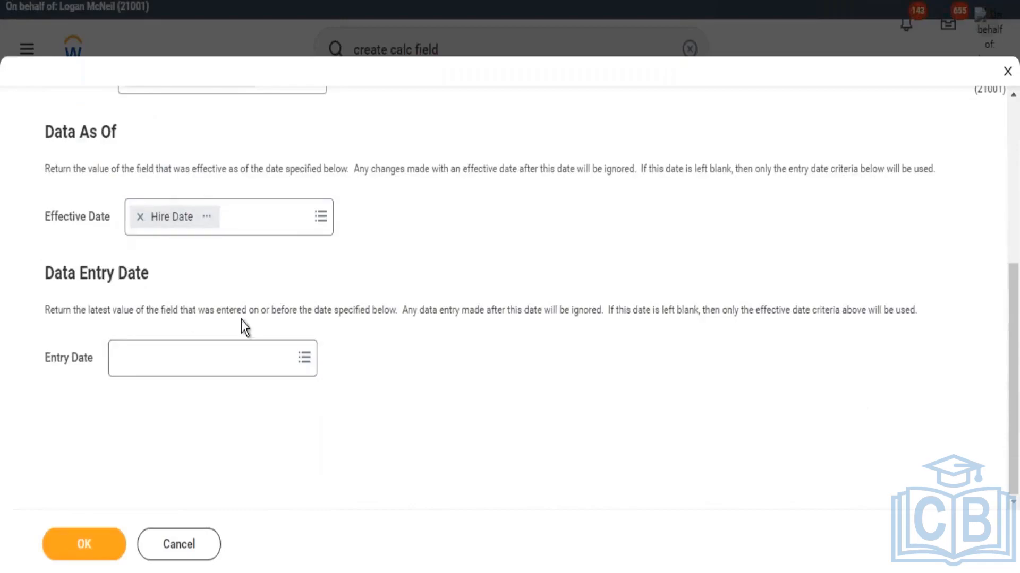
scroll(302, 235, "up", 2)
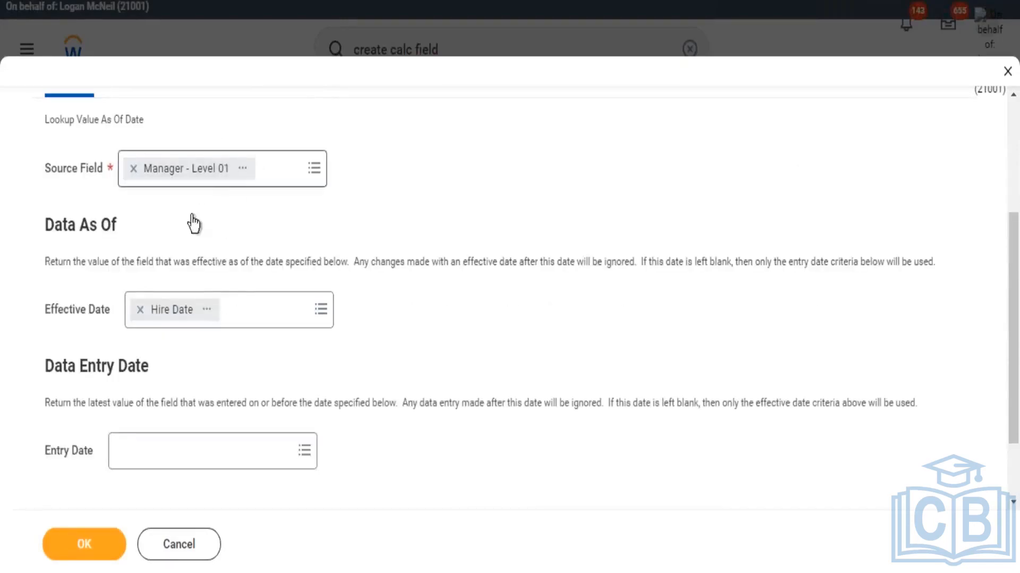
scroll(287, 219, "down", 2)
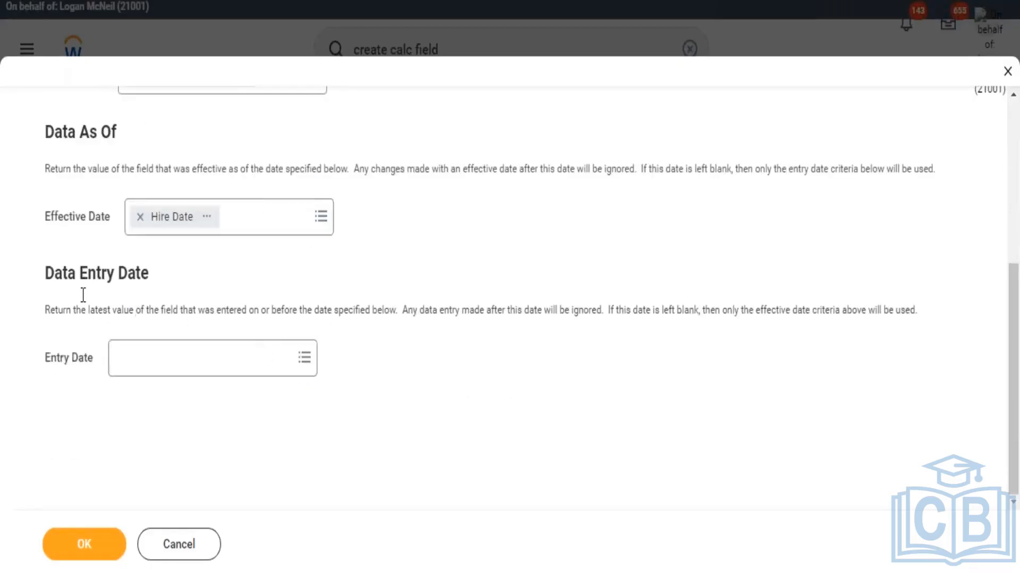
left_click_drag(49, 273, 150, 274)
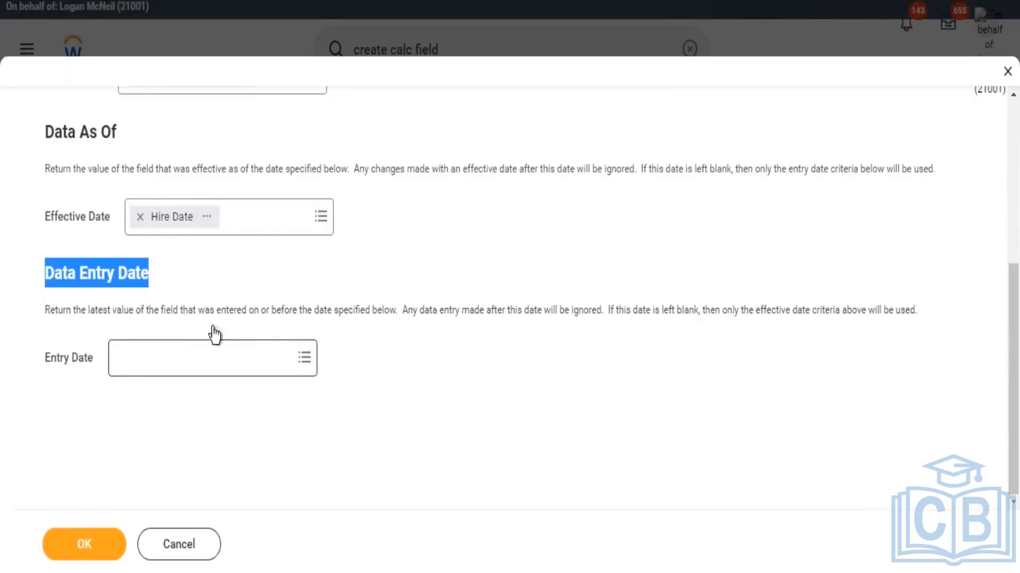
scroll(271, 310, "up", 6)
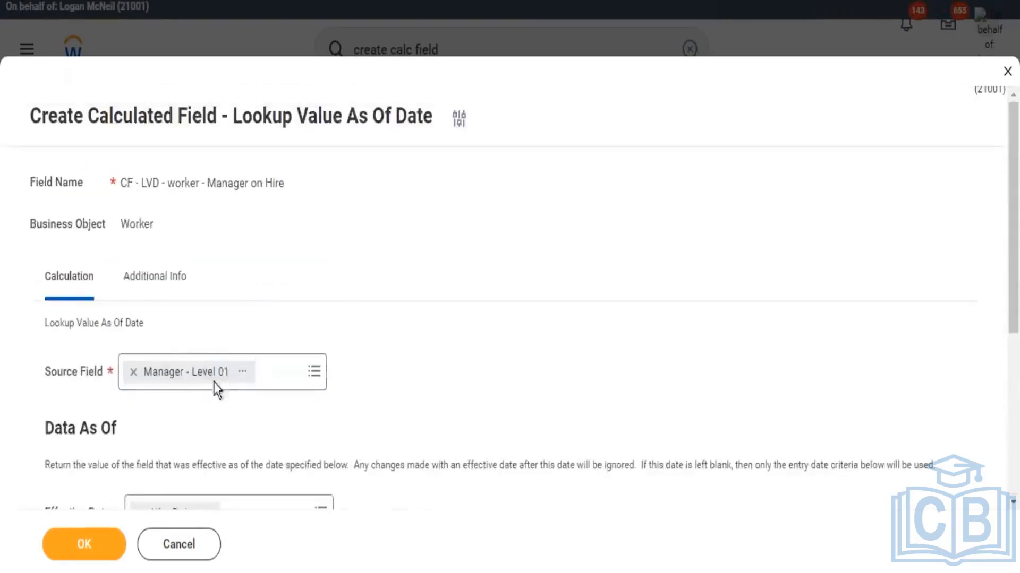
double_click(138, 222)
scroll(122, 210, "down", 5)
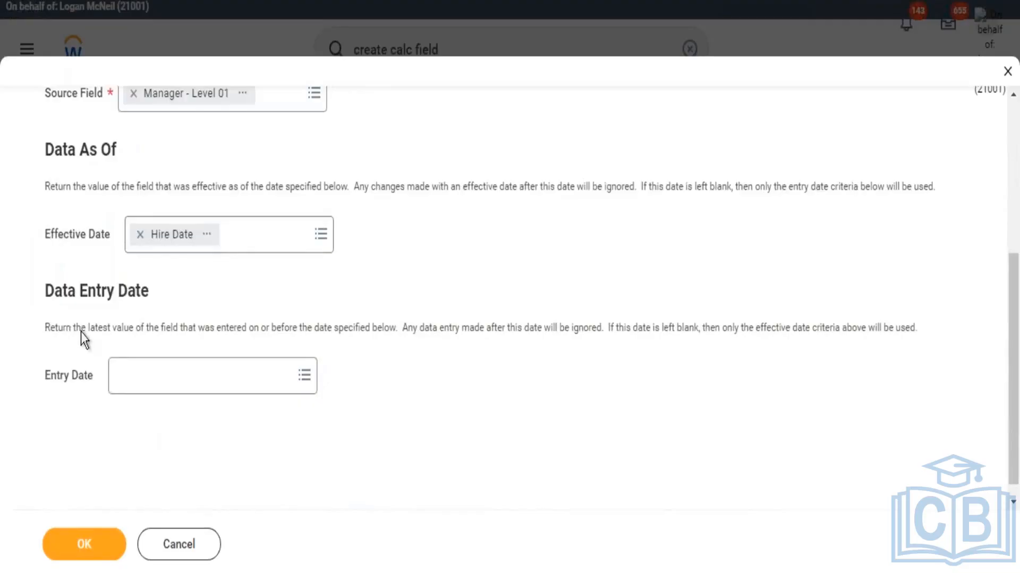
Set the Data Entry Date section's Entry Date to 2009 Jan 01.
left_click(180, 391)
type("2009")
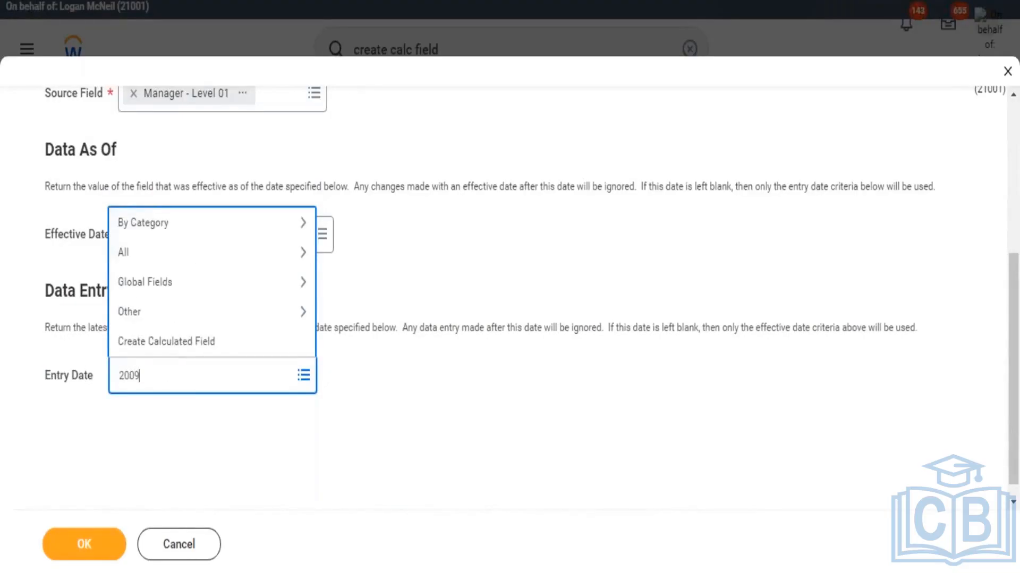
key("Return")
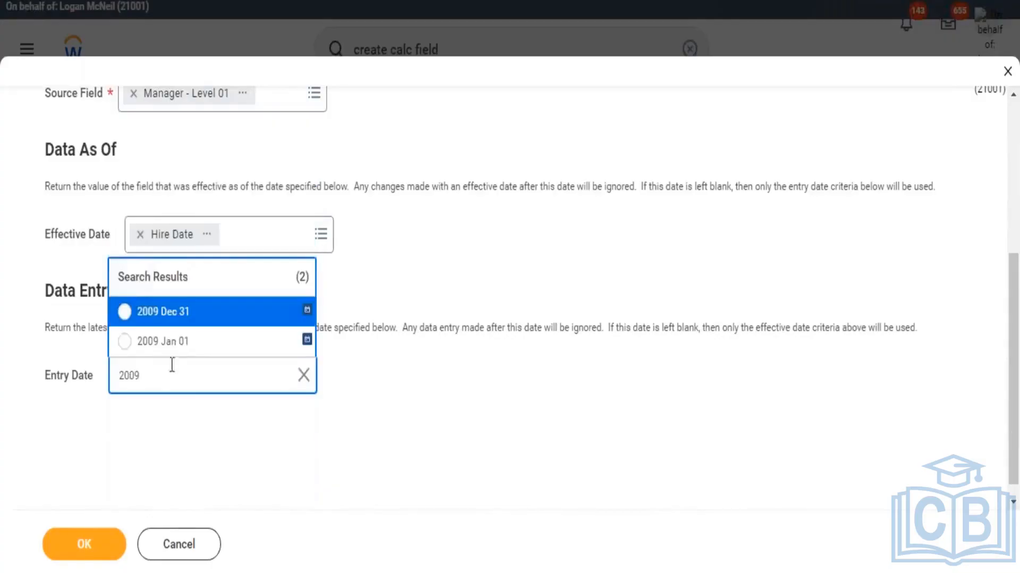
left_click(183, 345)
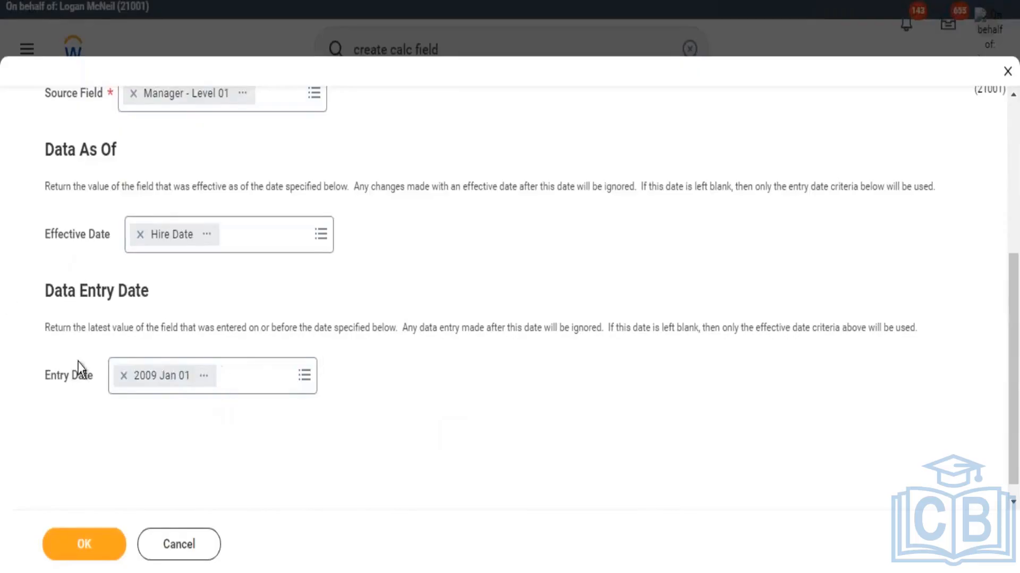
left_click(210, 385)
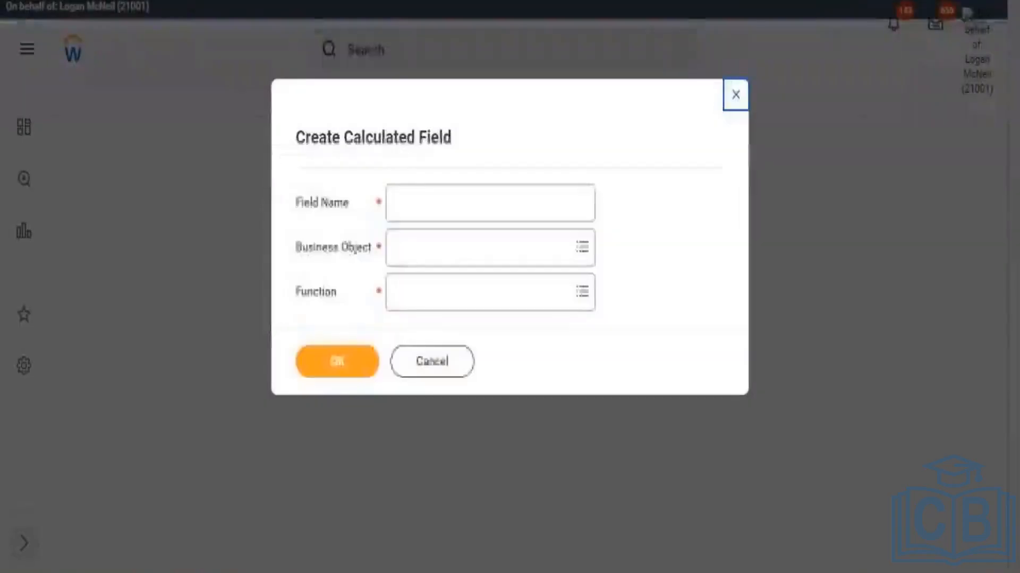
Close the blank Create Calculated Field form and clear the global search text.
left_click(734, 99)
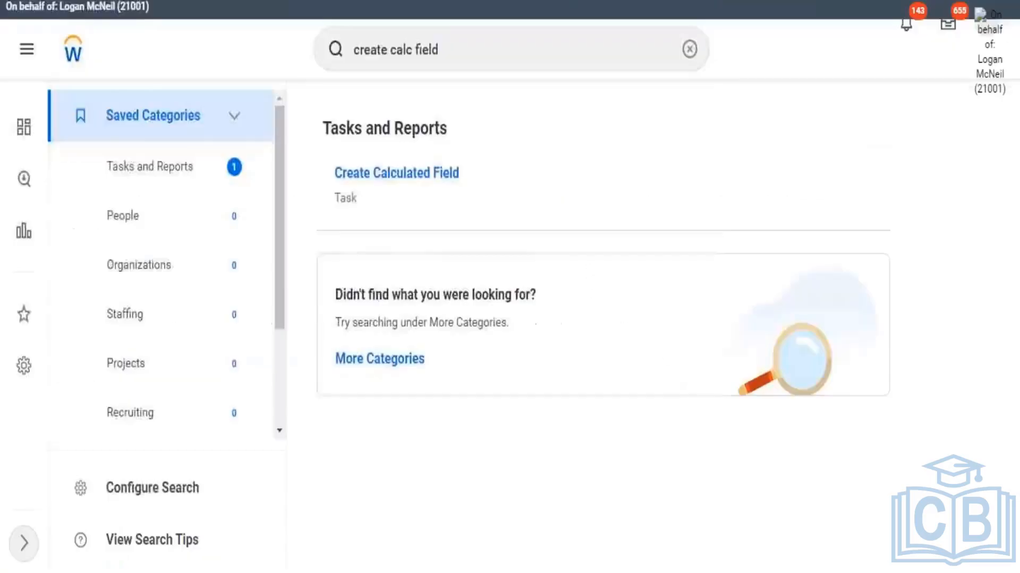
left_click(539, 55)
key("ctrl+a")
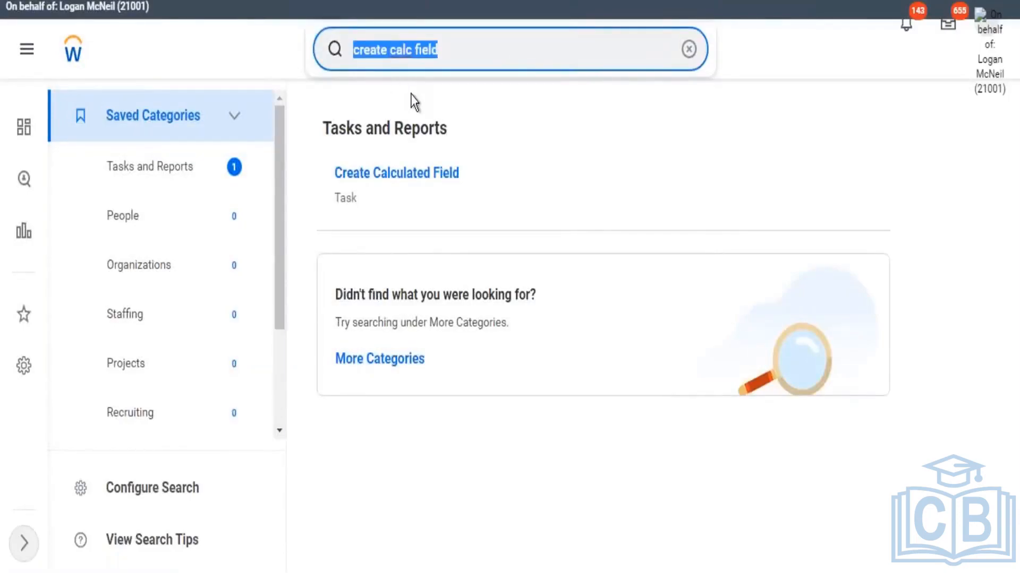
key("BackSpace")
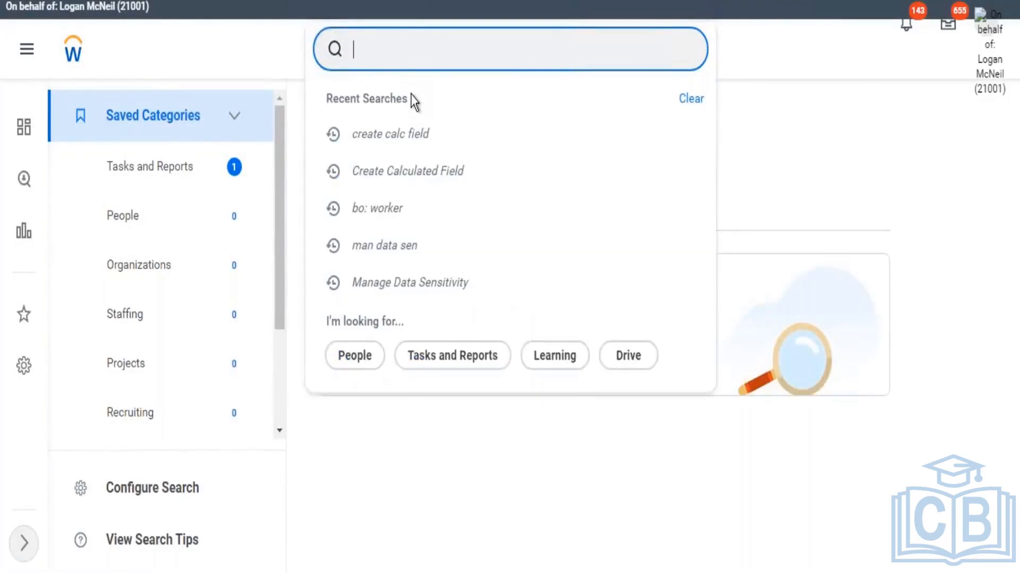
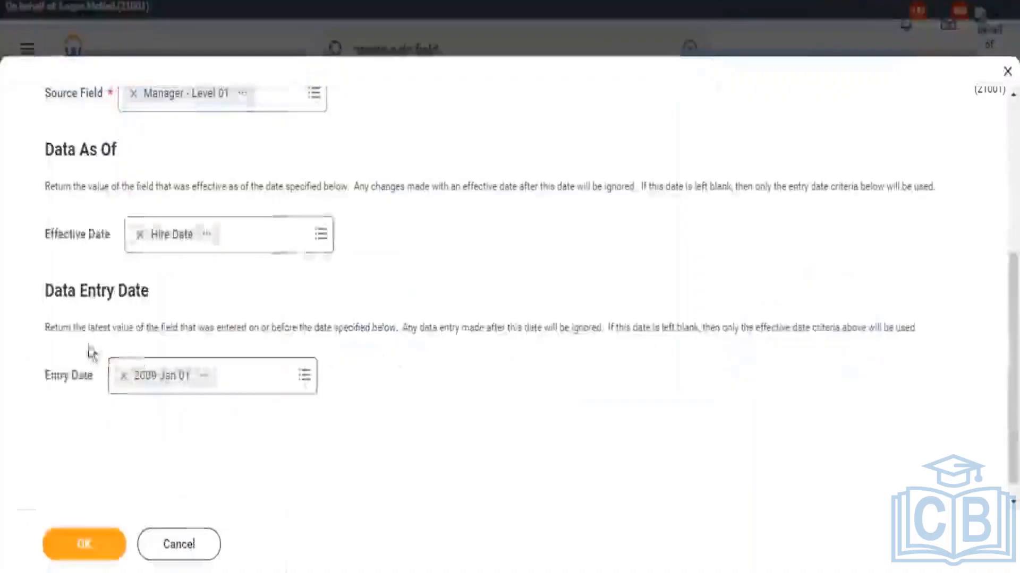
Review the Manager on Hire field's Source Field, Effective Date and Entry Date criteria and their descriptions.
left_click_drag(46, 377, 94, 394)
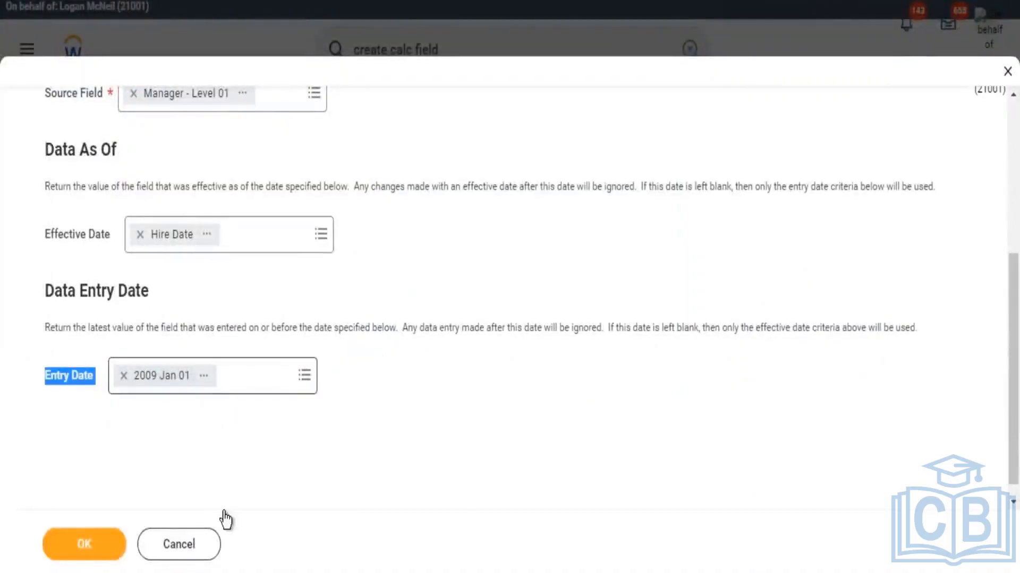
left_click_drag(42, 377, 98, 385)
left_click(488, 420)
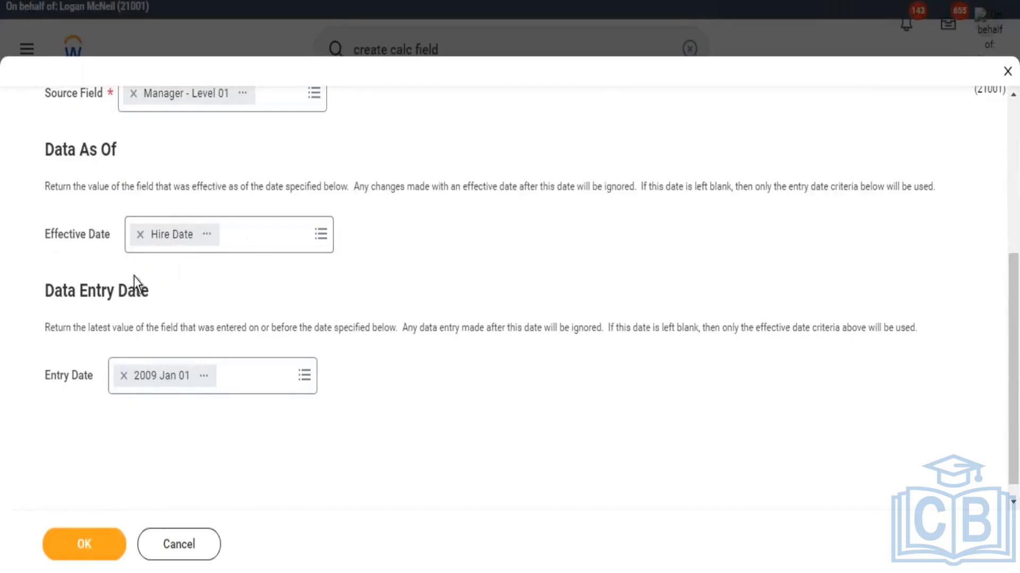
scroll(185, 277, "up", 2)
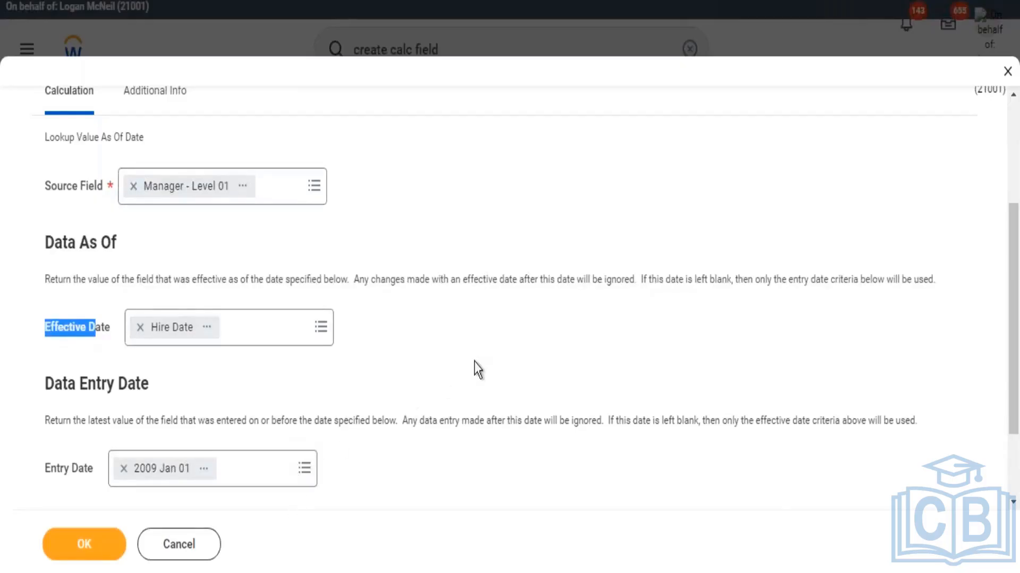
left_click(502, 387)
scroll(487, 389, "down", 2)
left_click_drag(75, 285, 146, 287)
left_click(332, 396)
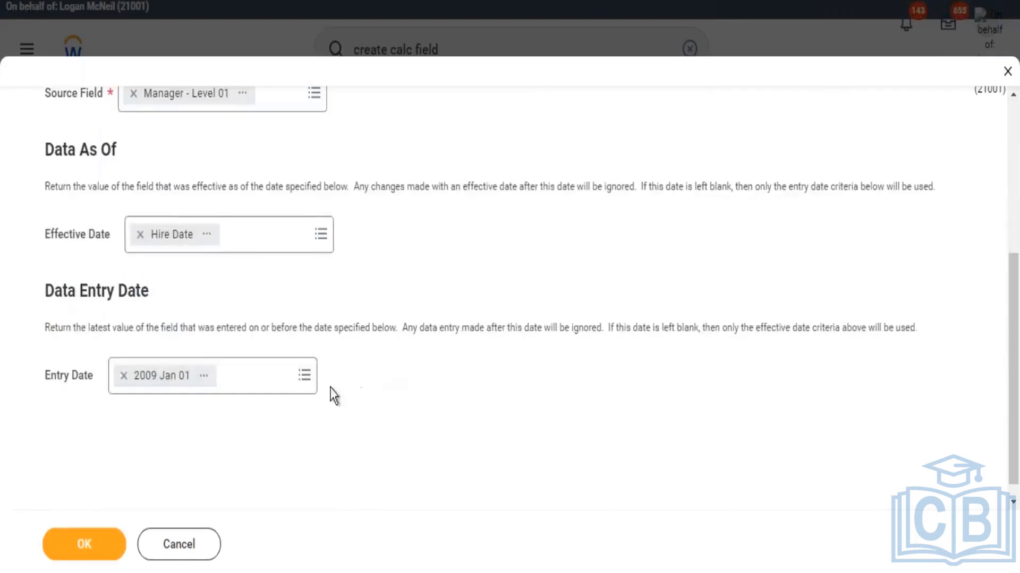
left_click_drag(96, 378, 50, 380)
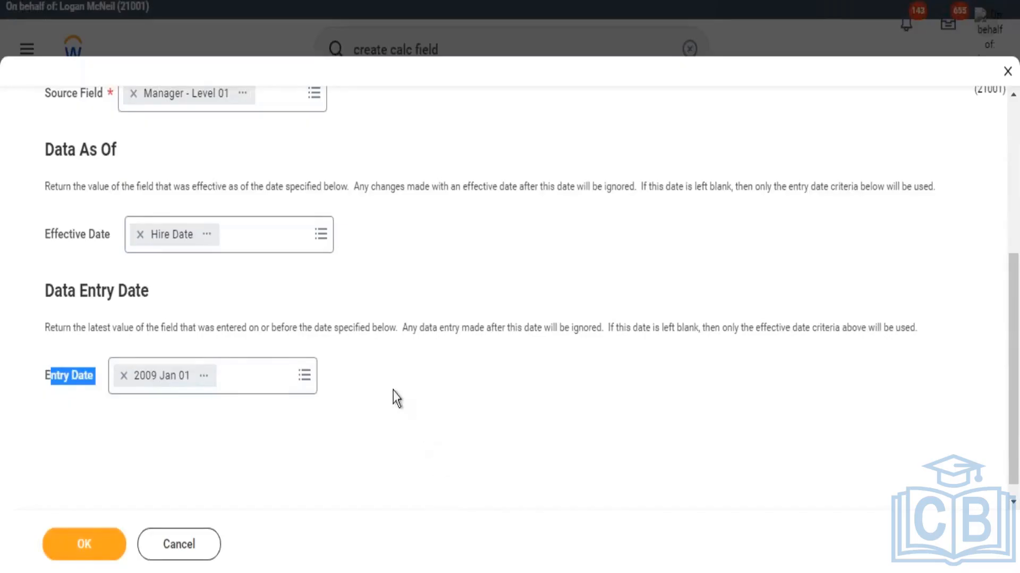
left_click(417, 423)
scroll(451, 422, "up", 5)
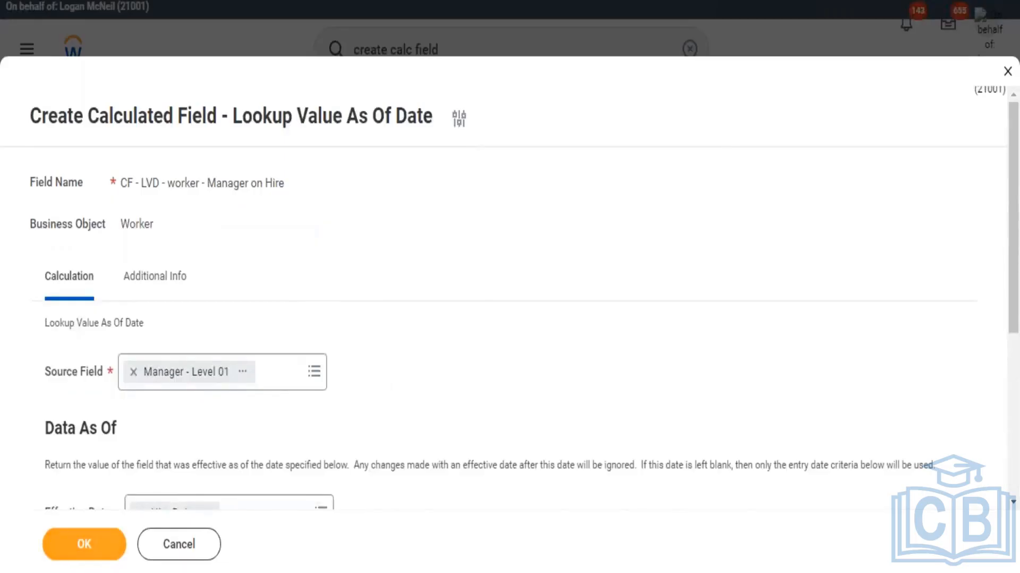
scroll(381, 386, "down", 2)
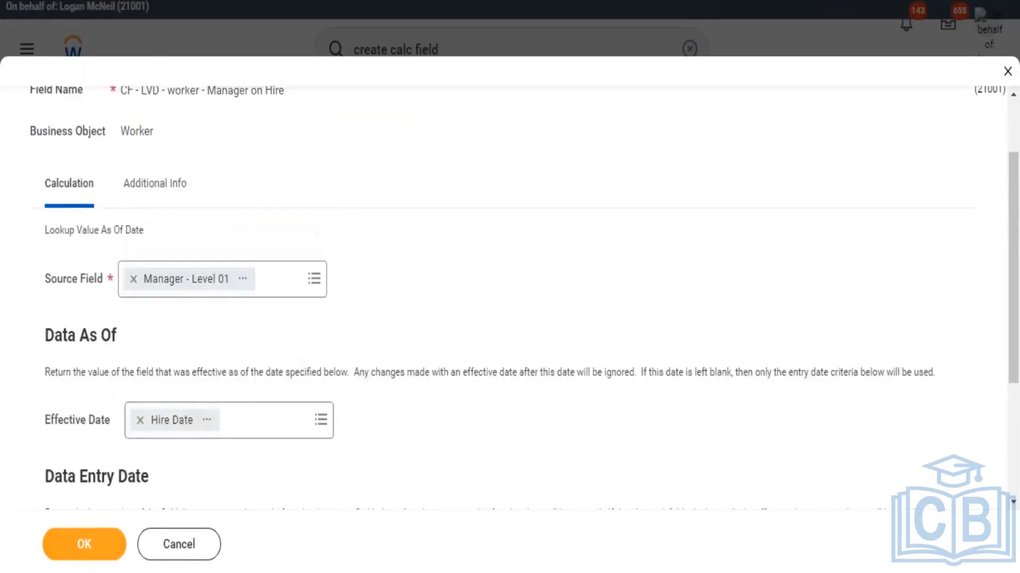
scroll(603, 334, "down", 2)
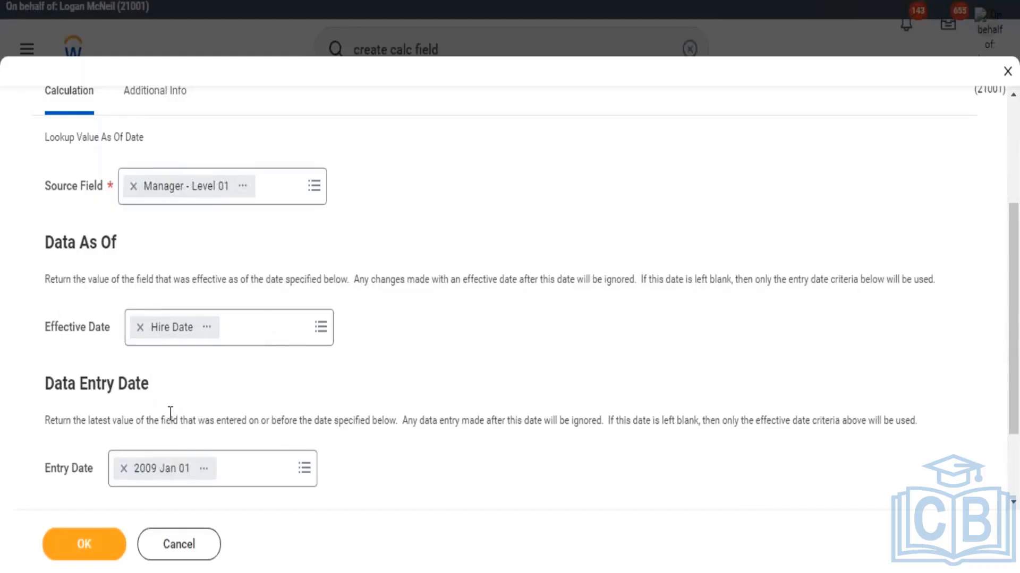
Clear the Entry Date and change the Effective Date to 2009 Jan 01.
left_click(123, 468)
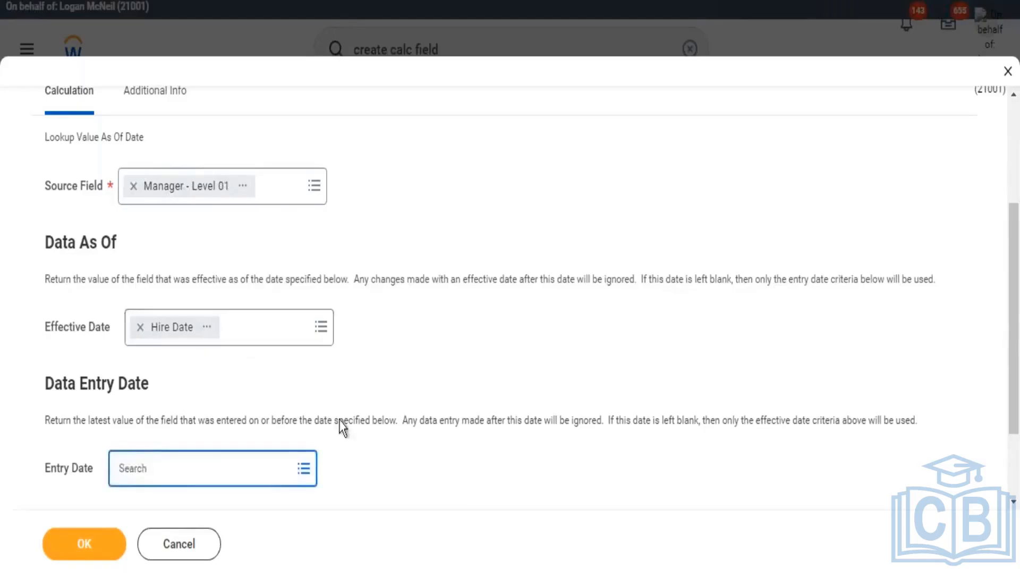
left_click(426, 359)
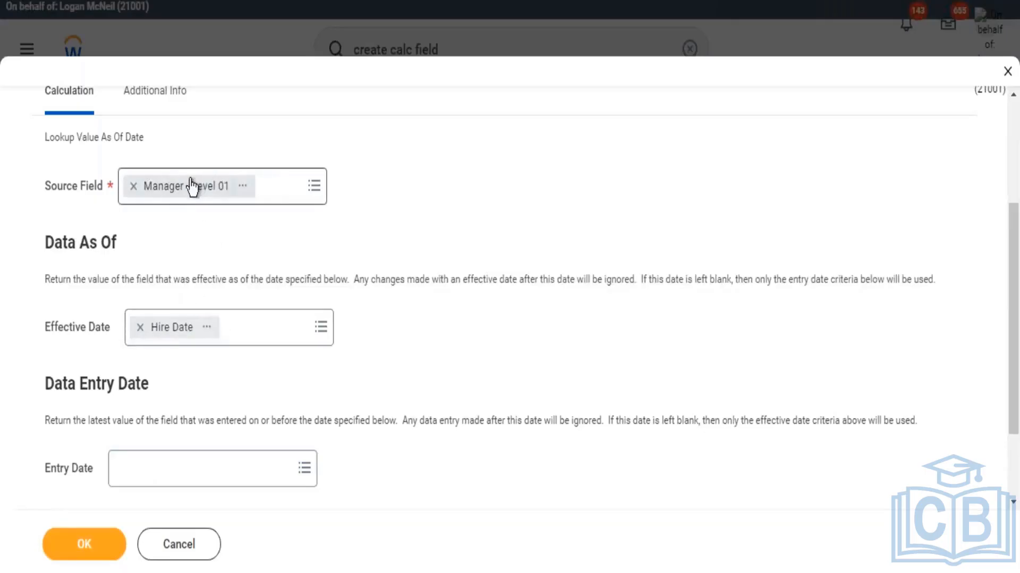
left_click(139, 328)
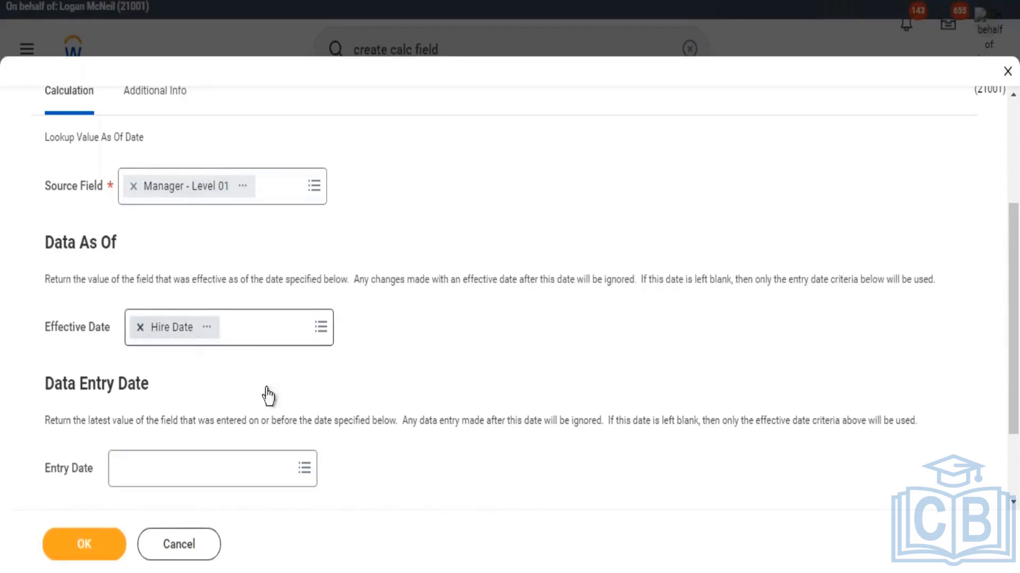
type("200")
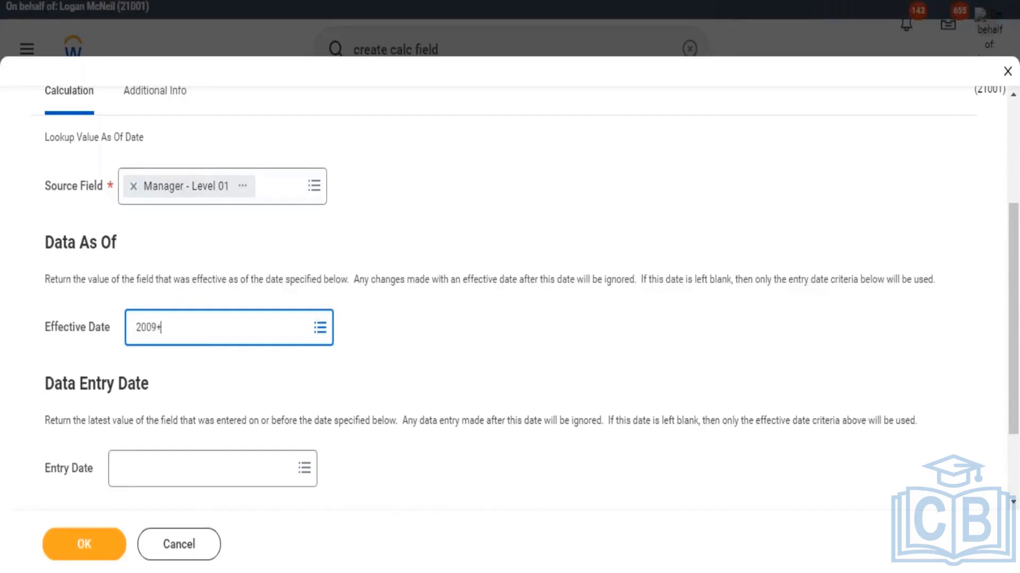
type("9")
key("Return")
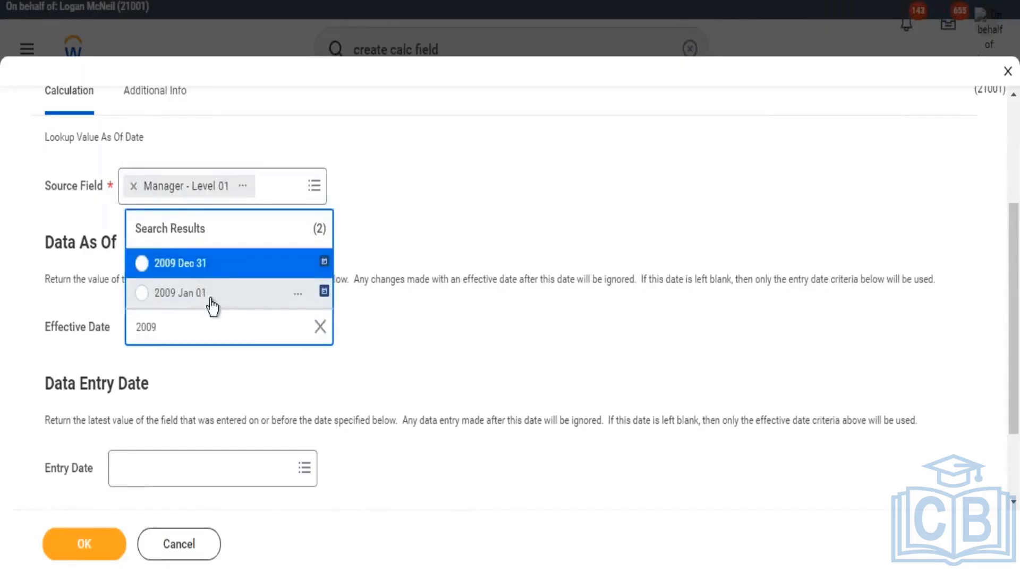
left_click(205, 297)
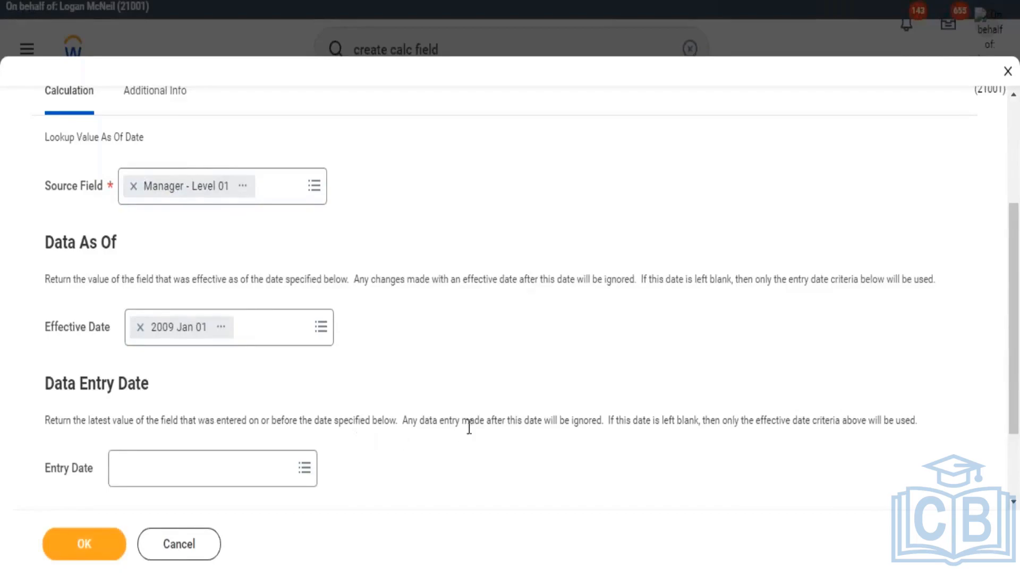
left_click_drag(469, 428, 357, 420)
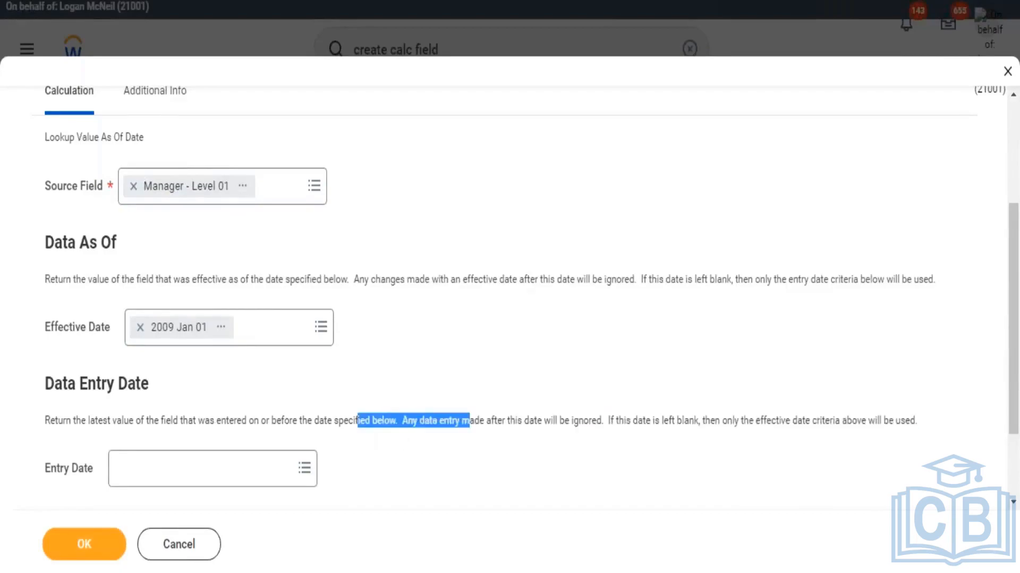
Clear the Effective Date and set the Entry Date to 2009 Jan 01.
left_click(141, 327)
left_click(182, 455)
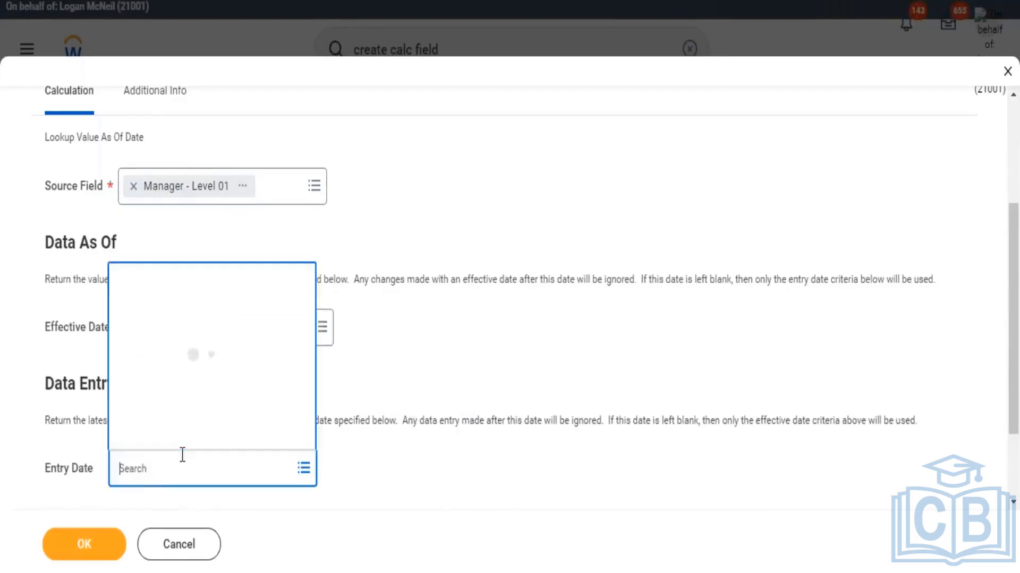
type("2009")
key("Return")
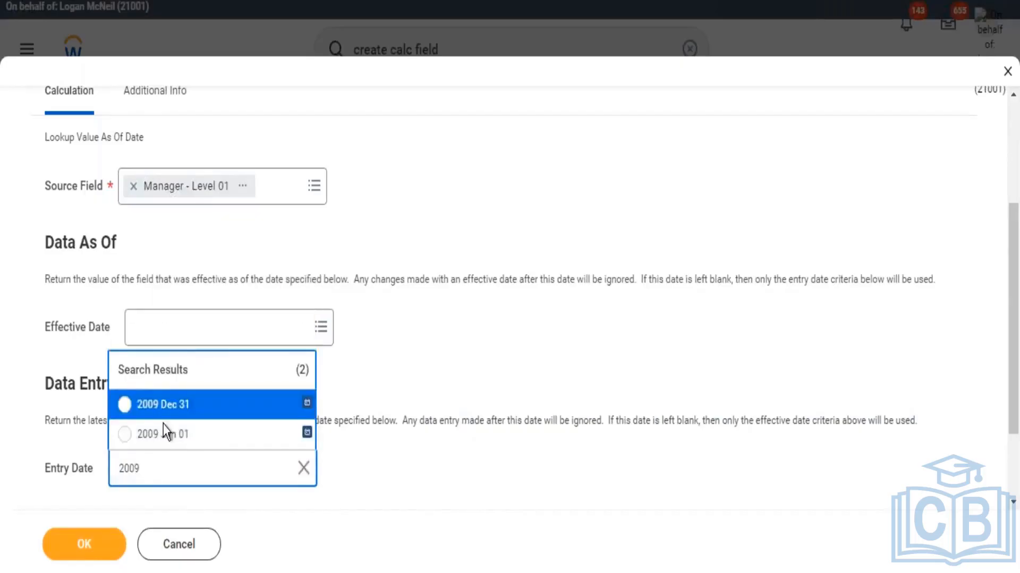
left_click(163, 435)
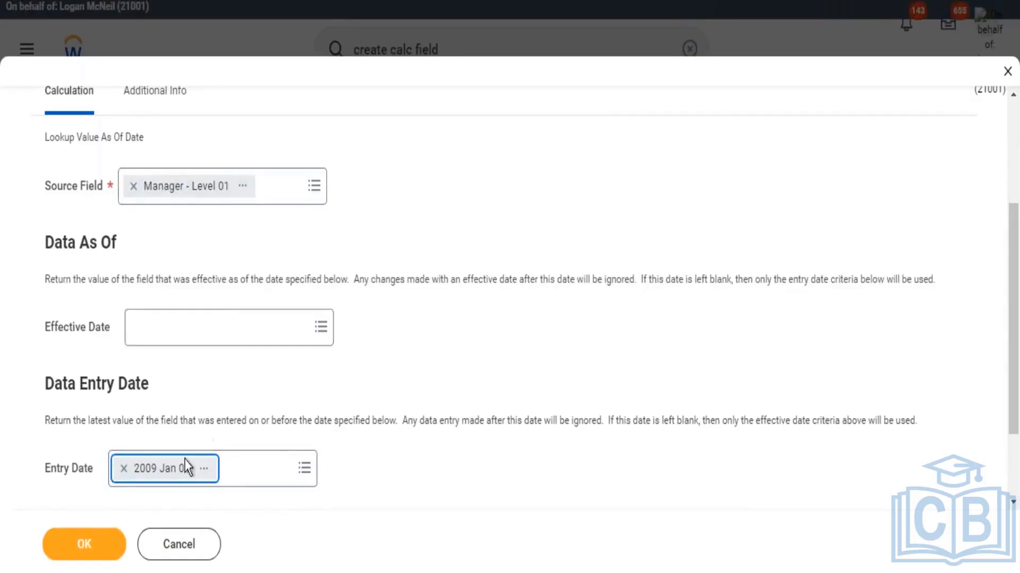
Search the Effective Date options for "hire date" and select Hire Date.
left_click(189, 329)
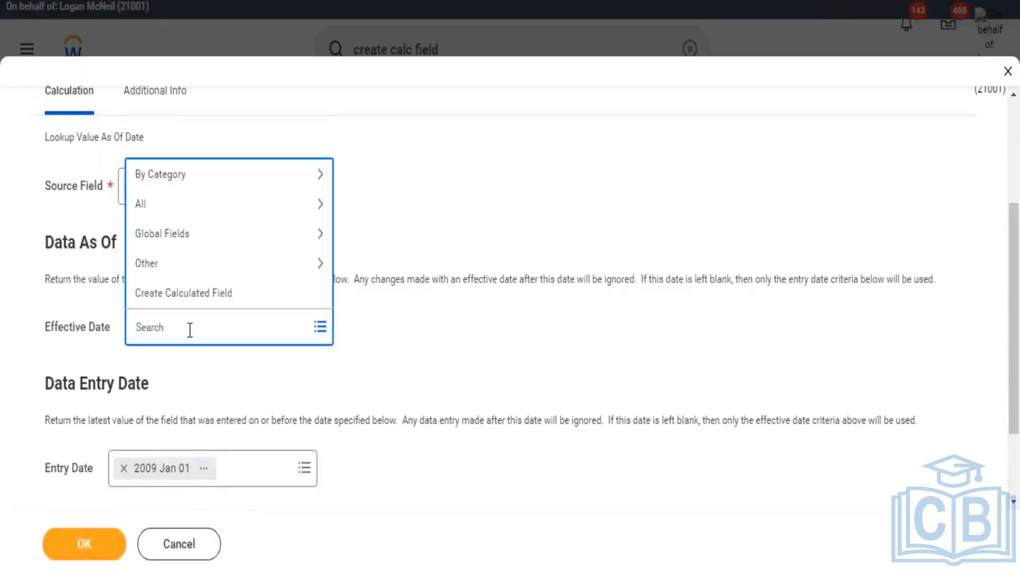
type("hire date")
key("Return")
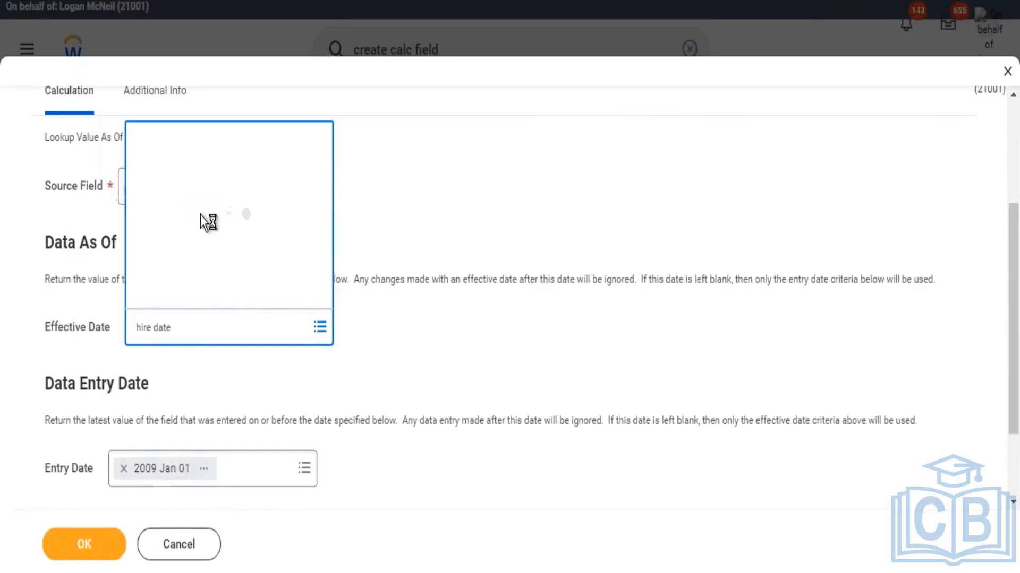
left_click(183, 59)
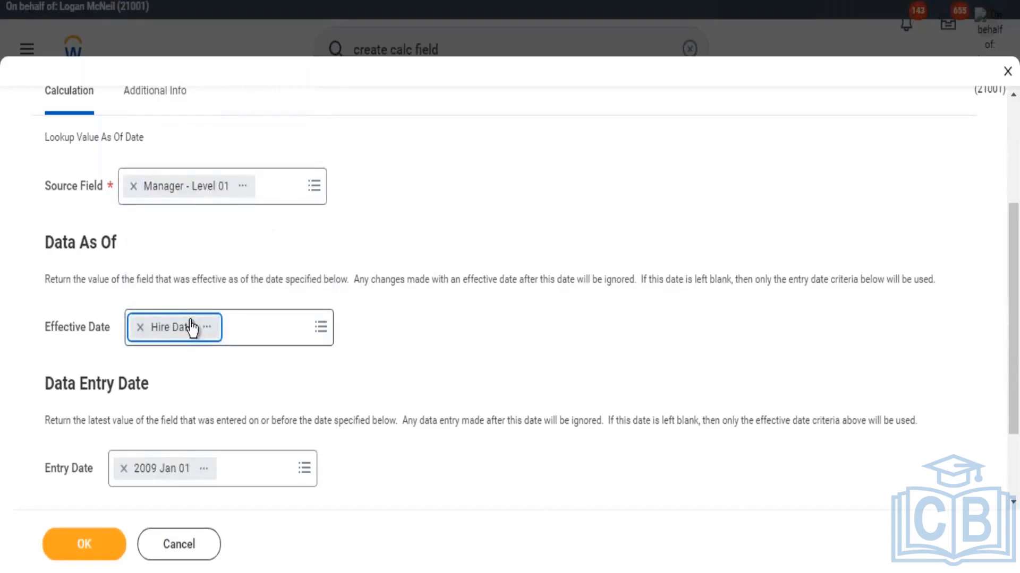
Save the calculated field CF - LVD - worker - Manager on Hire and copy its name text.
left_click_drag(657, 280, 946, 291)
left_click_drag(358, 472, 43, 449)
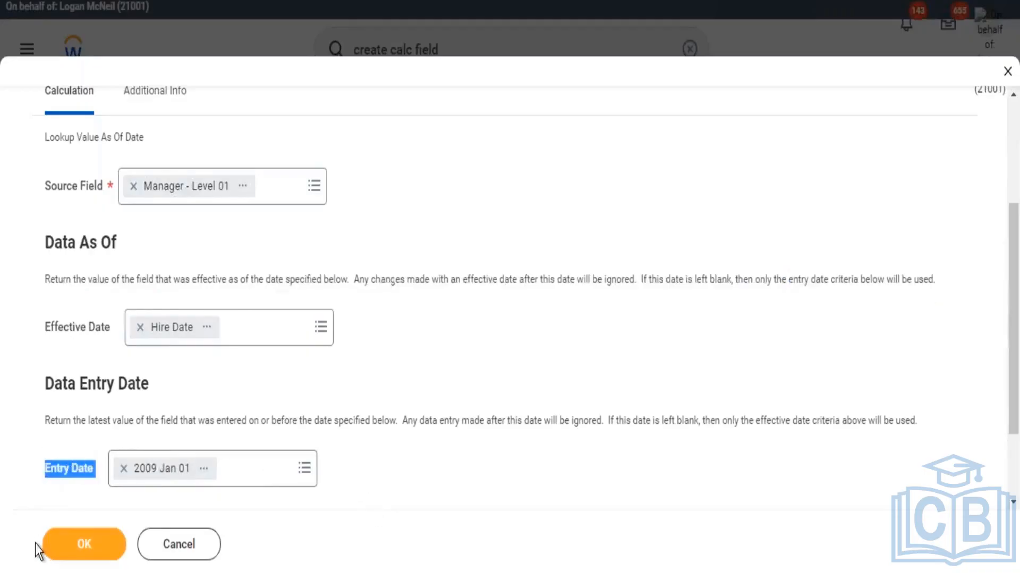
left_click(526, 366)
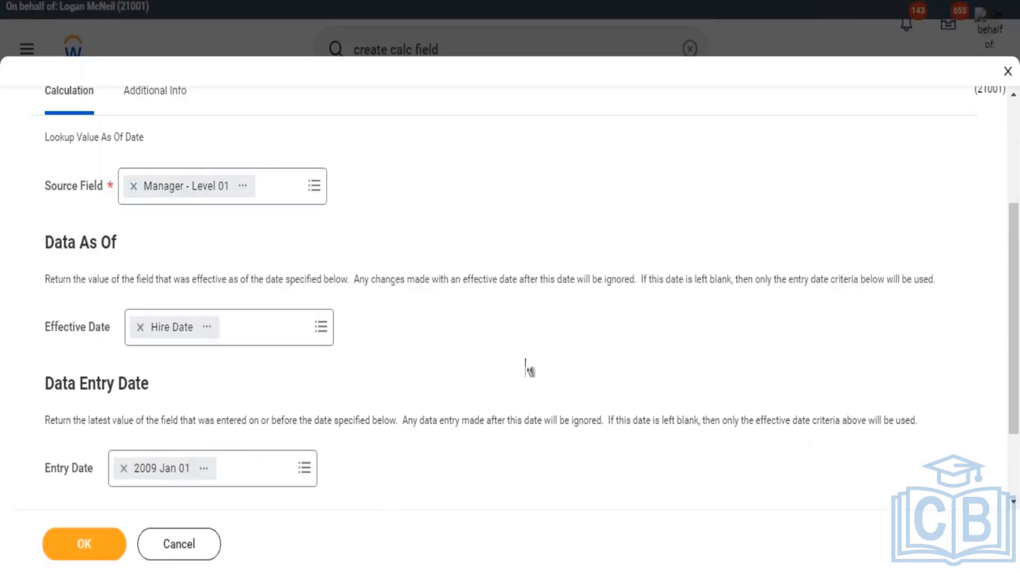
scroll(342, 361, "down", 2)
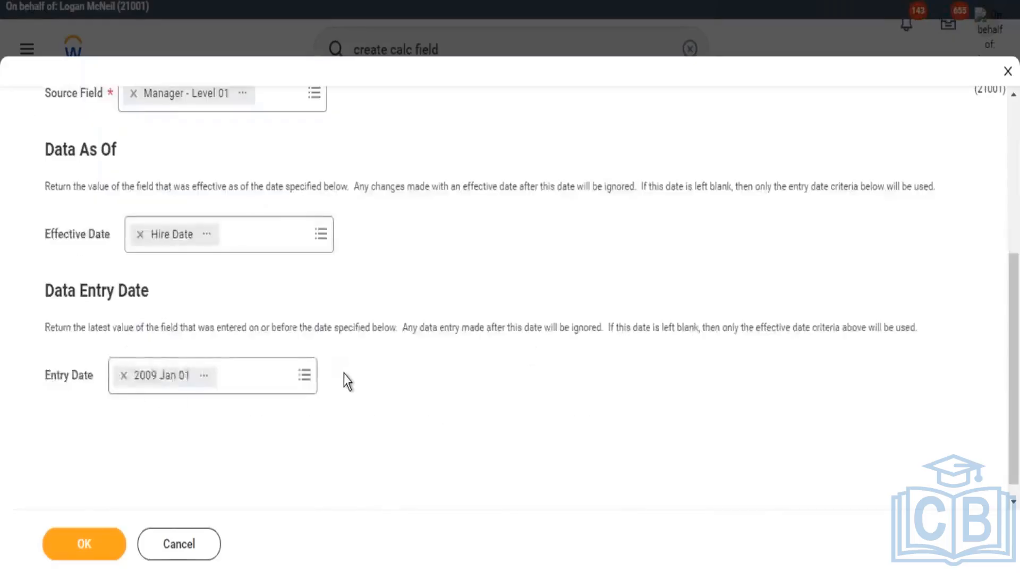
scroll(344, 380, "up", 4)
scroll(380, 422, "down", 2)
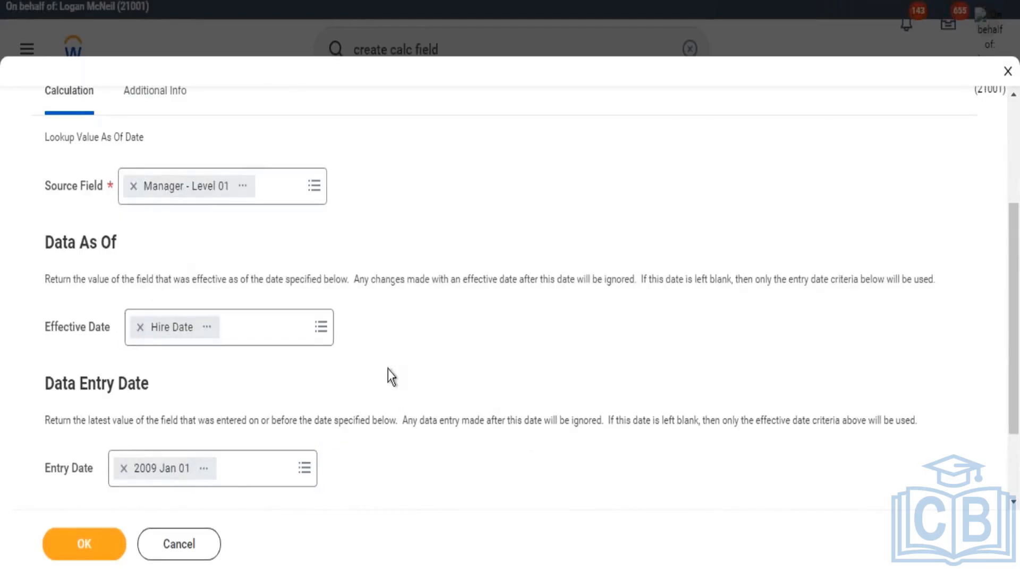
scroll(390, 371, "up", 3)
left_click(79, 550)
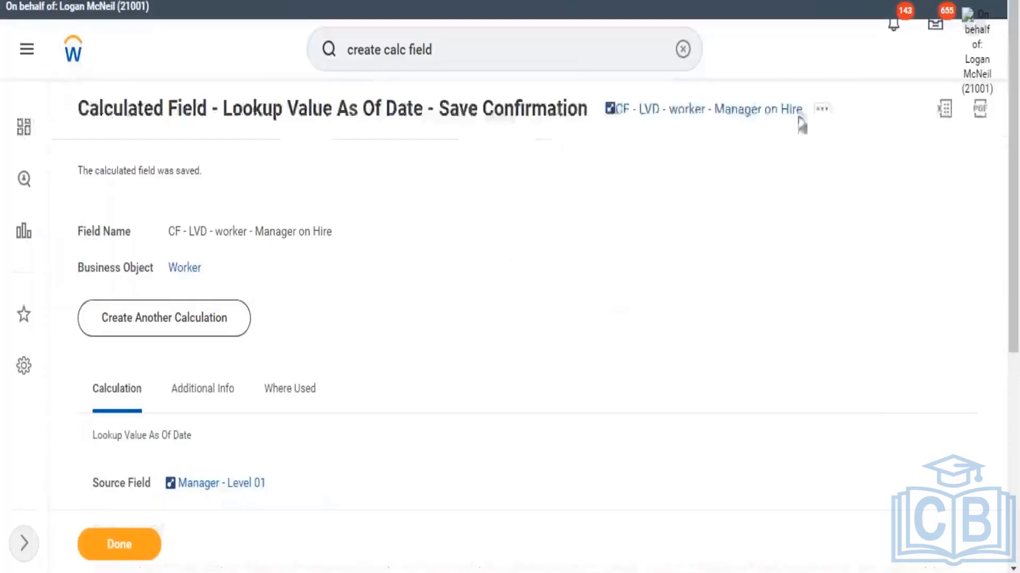
left_click(821, 112)
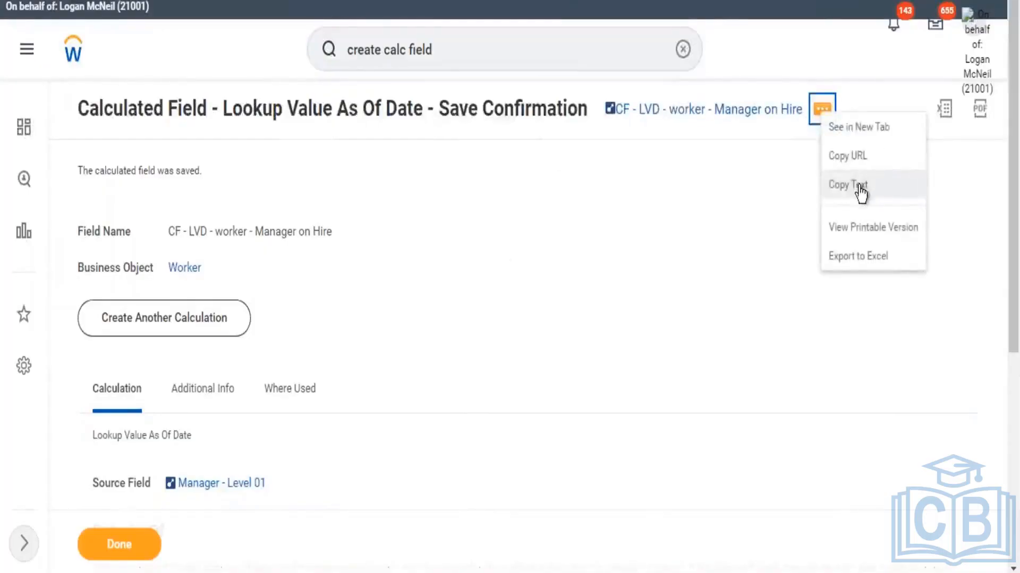
left_click(867, 182)
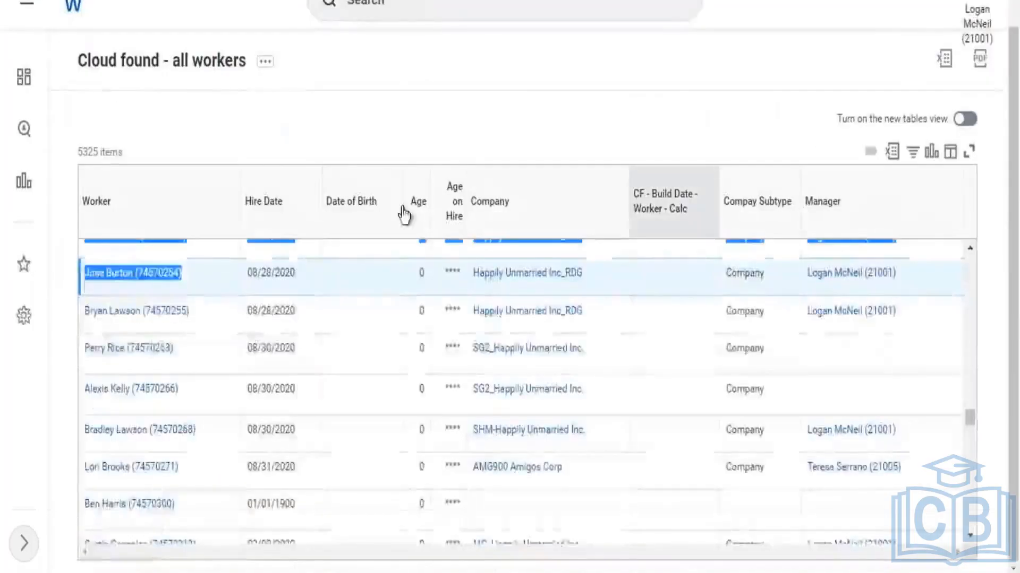
Open the custom report Cloud found - all workers for editing.
scroll(285, 109, "up", 2)
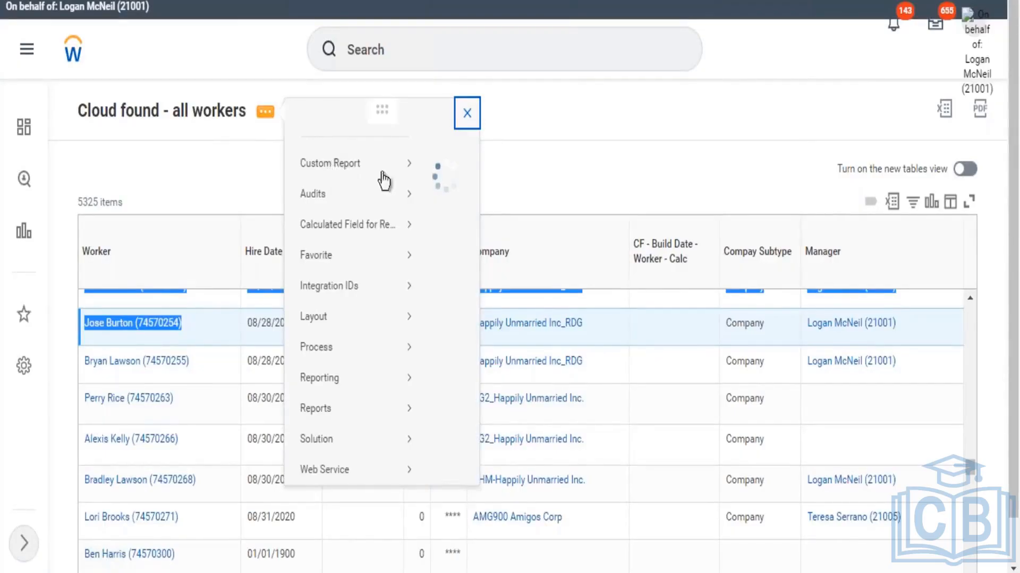
mouse_move(379, 195)
left_click(447, 187)
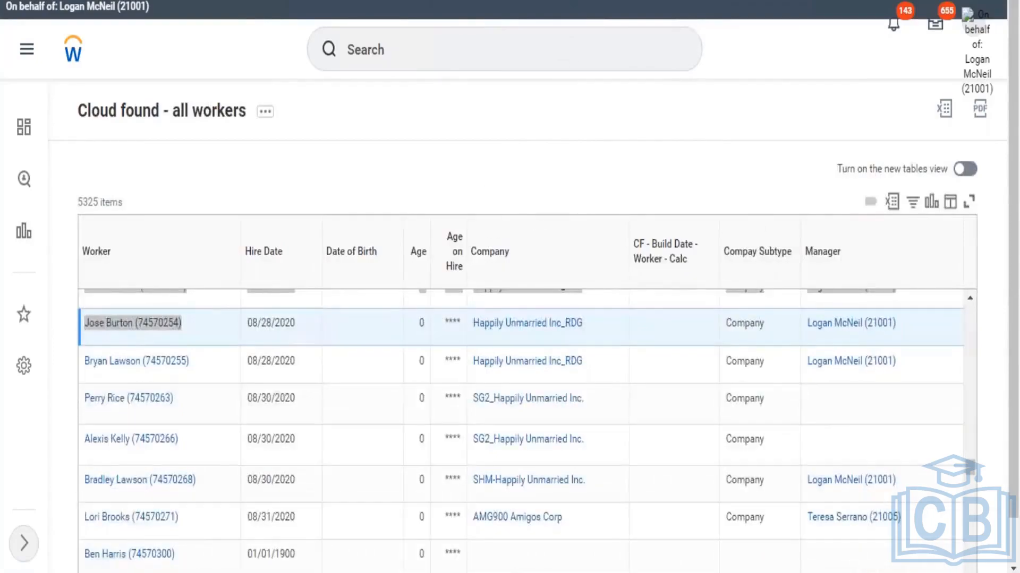
key("F5")
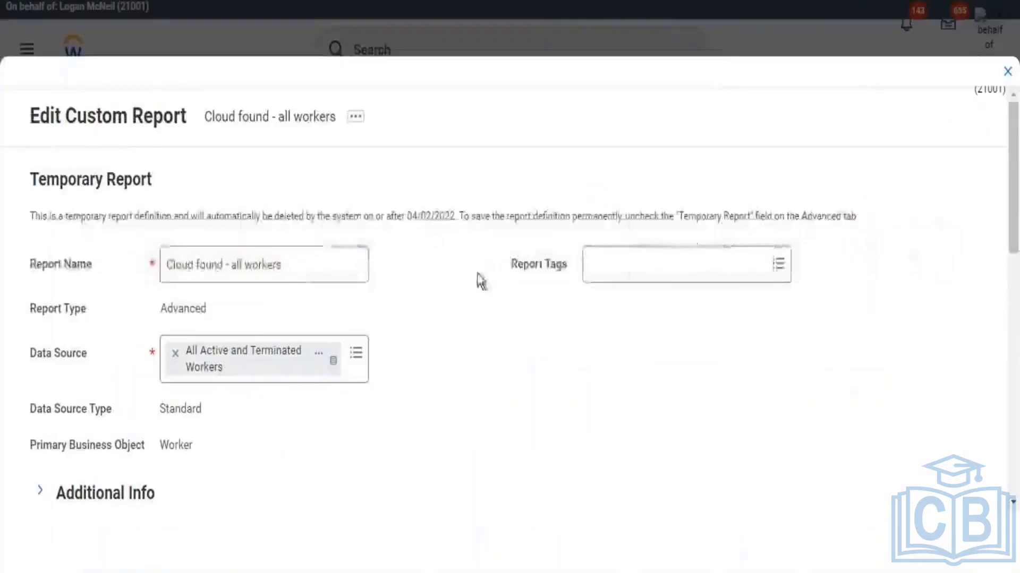
Add a new Worker column to the report using the field CF - LVD - worker - Manager on Hire.
scroll(497, 252, "down", 2)
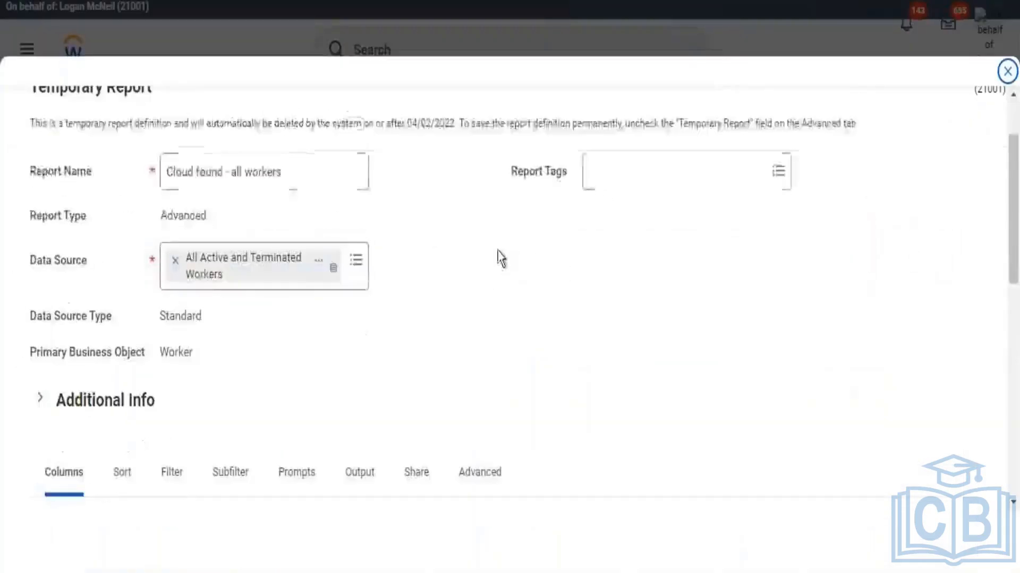
scroll(502, 258, "down", 10)
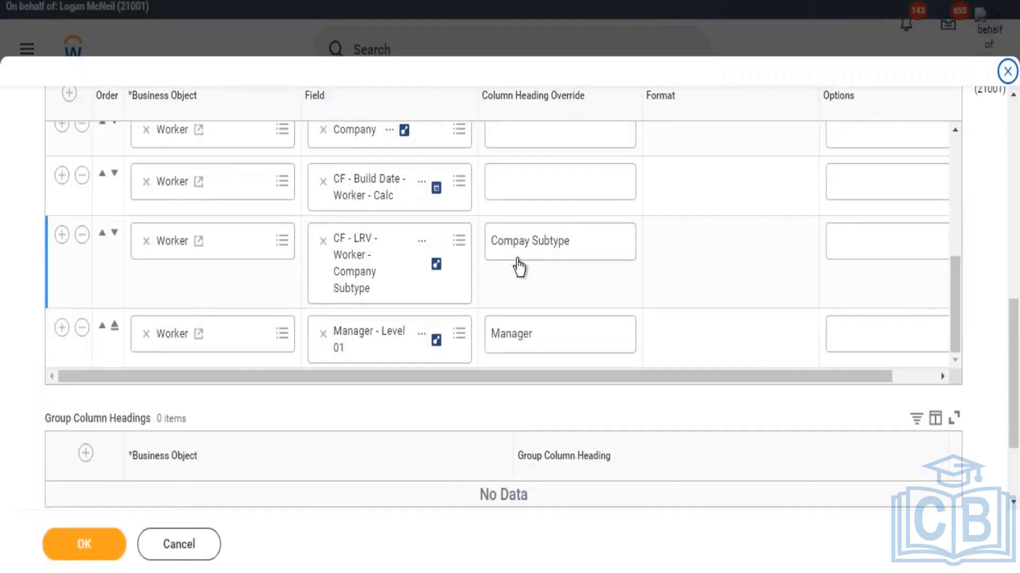
scroll(55, 328, "down", 2)
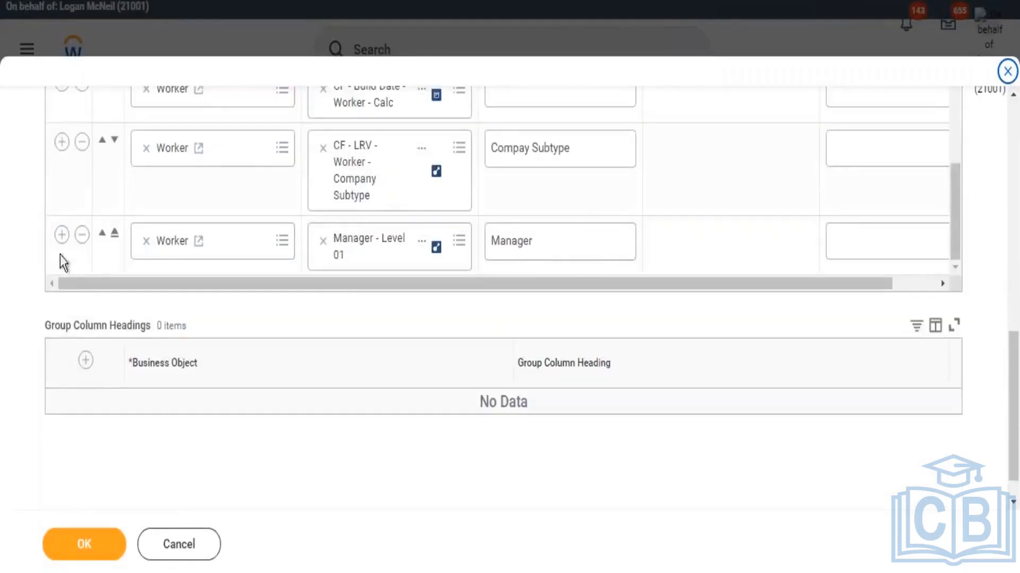
left_click(401, 221)
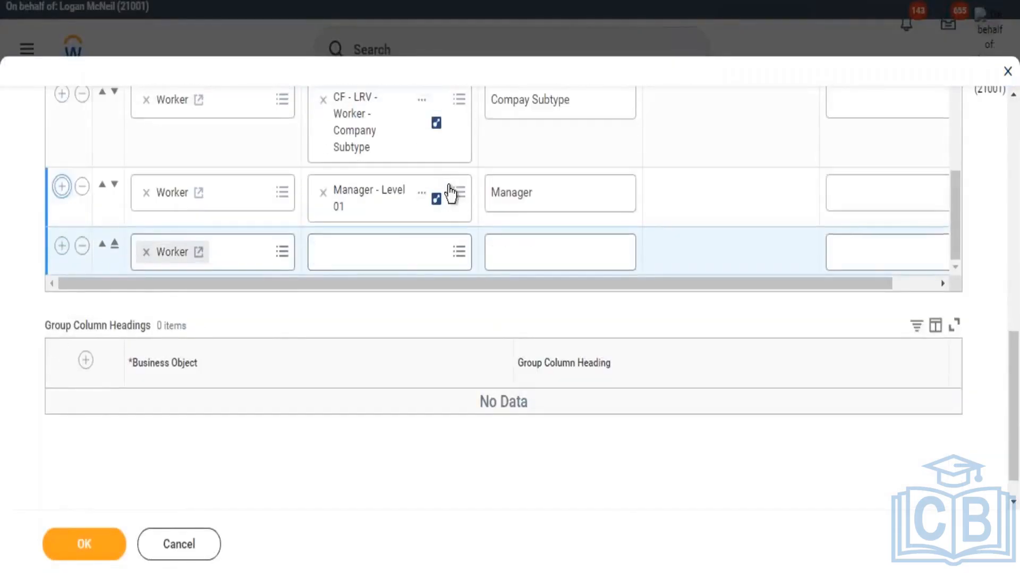
left_click(360, 221)
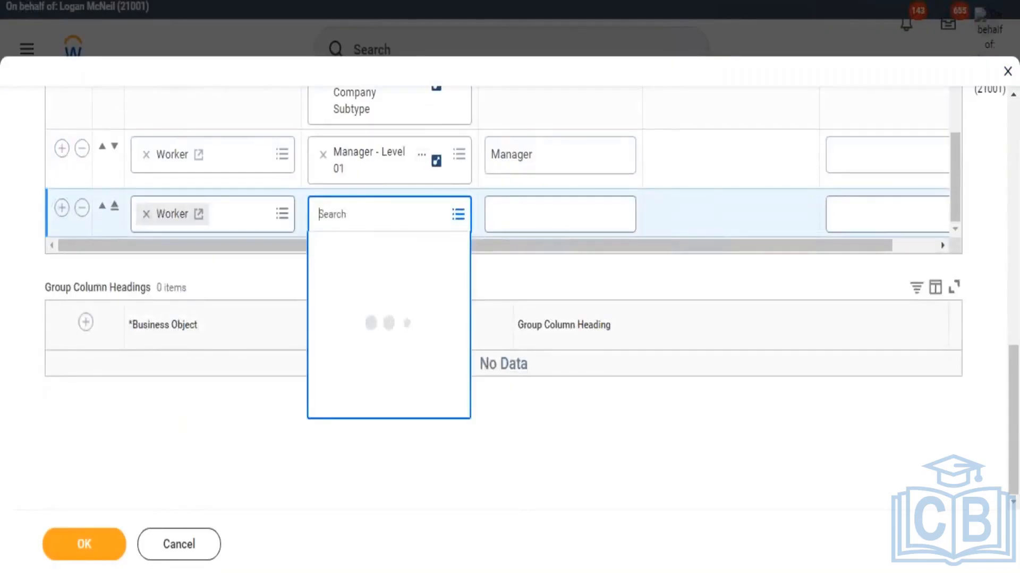
type("VD - worker - Manager on Hire")
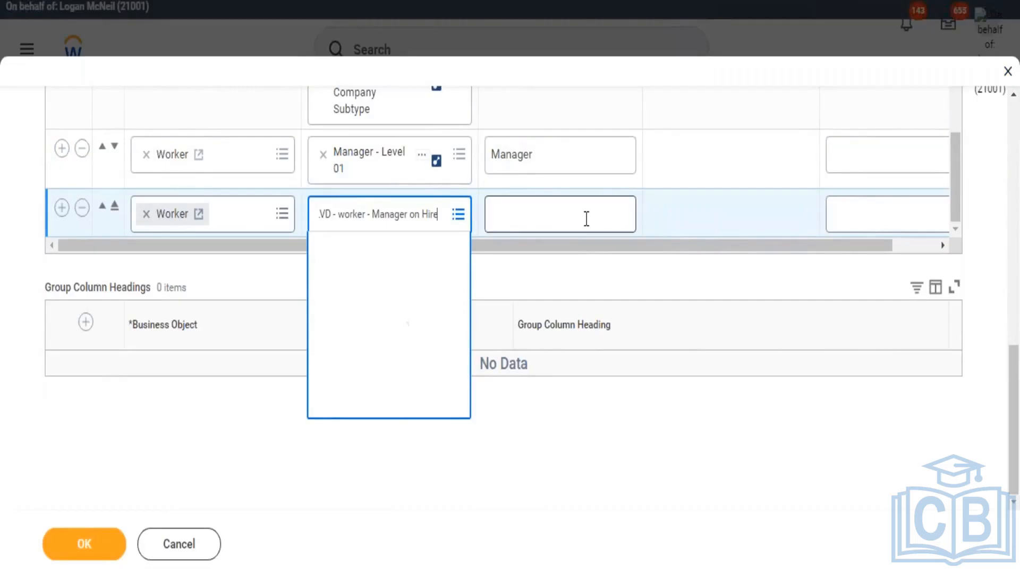
scroll(744, 201, "up", 1)
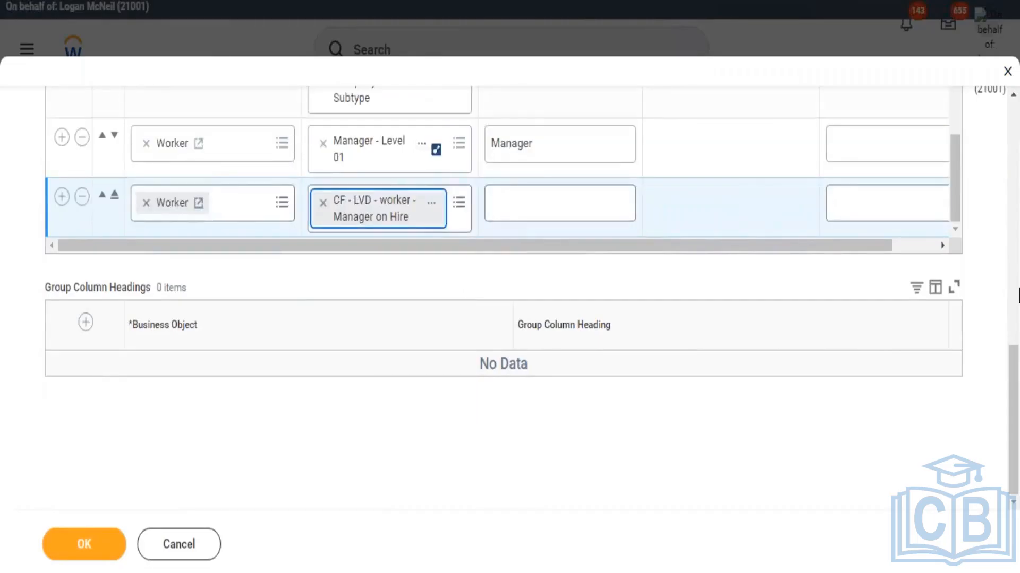
Add an And filter condition on instances and search its field options for "purge".
scroll(1007, 225, "up", 5)
scroll(1007, 226, "up", 5)
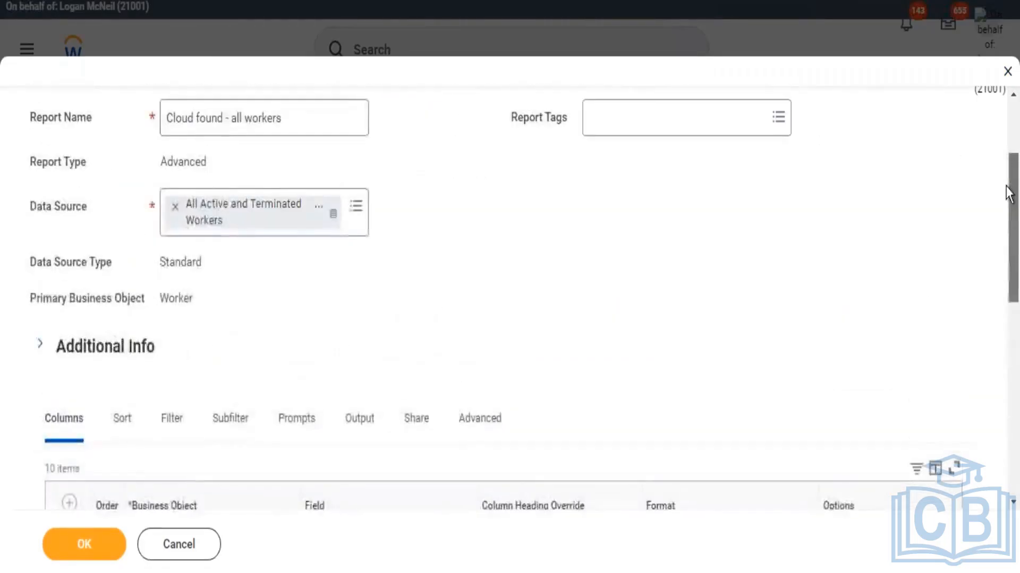
scroll(1016, 213, "down", 2)
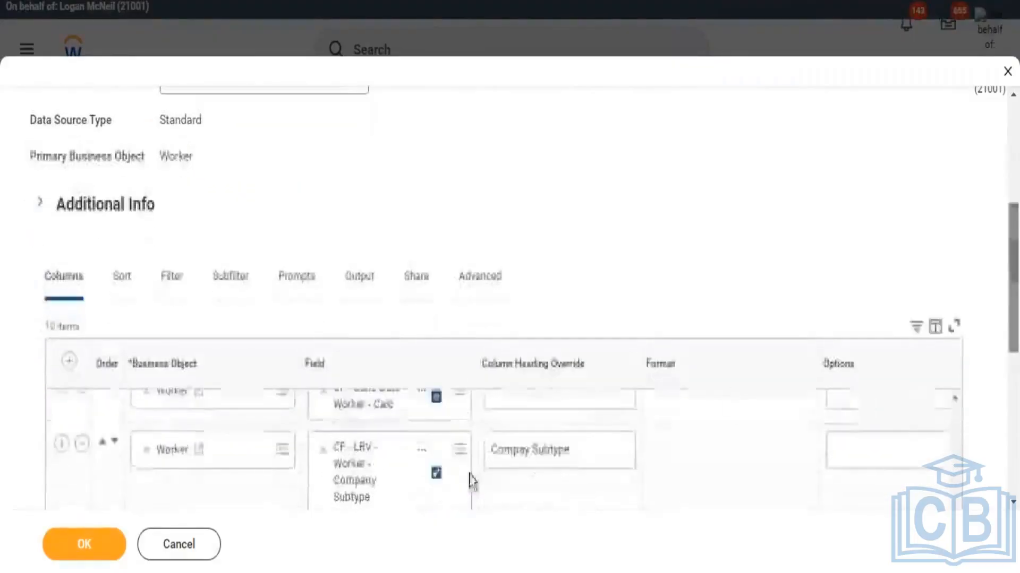
left_click(173, 277)
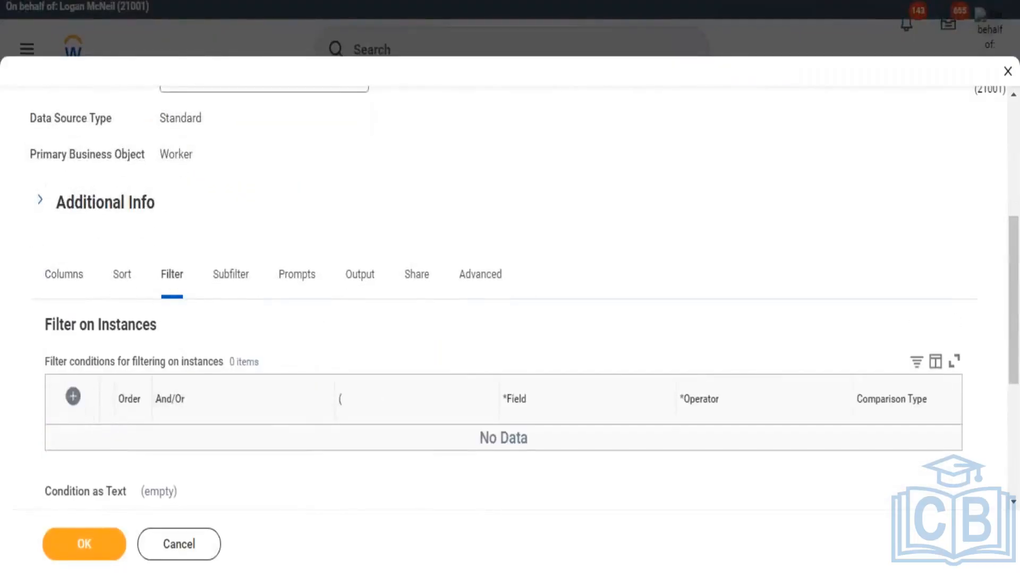
left_click(72, 396)
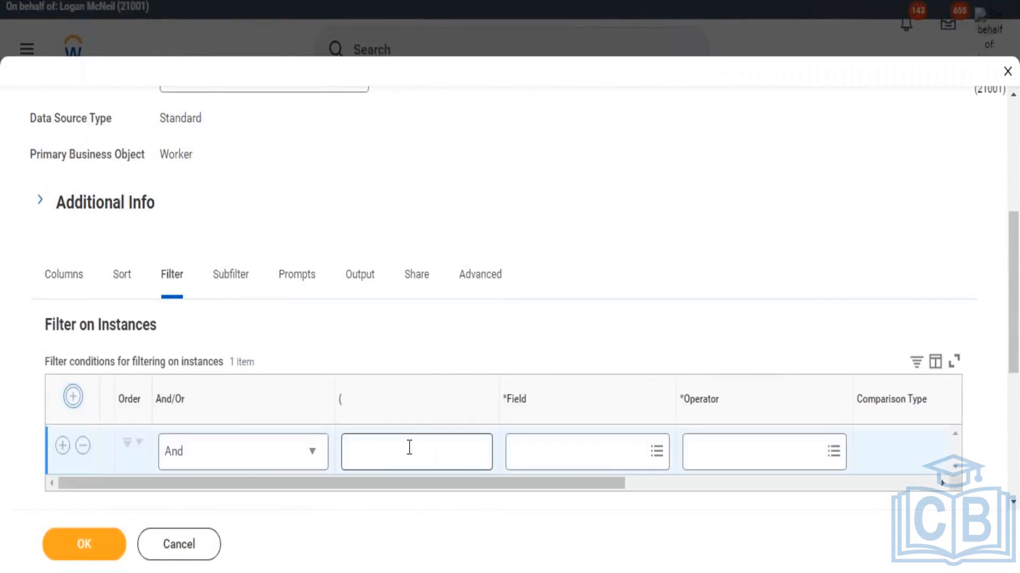
left_click(579, 461)
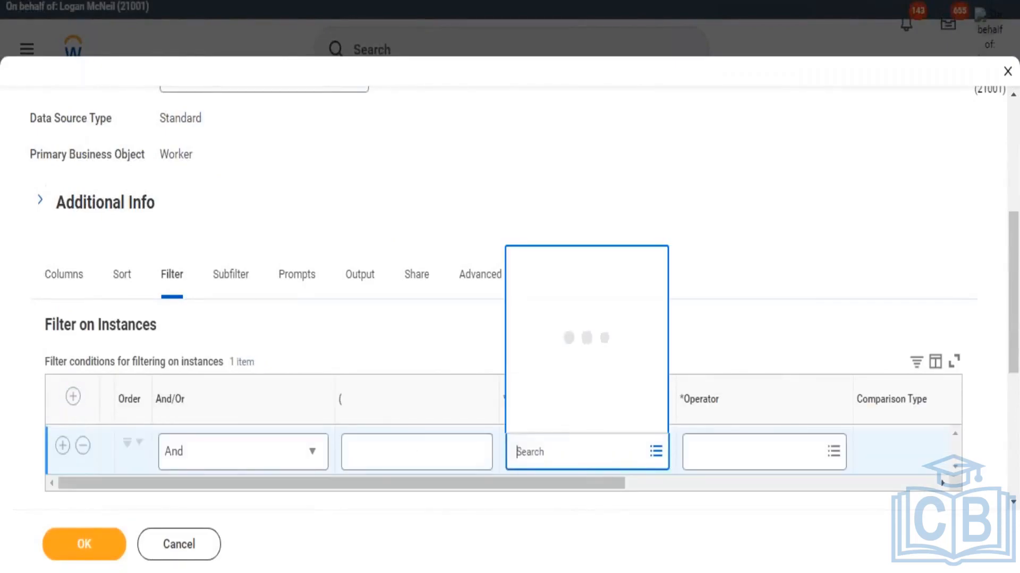
type("purge")
key("Return")
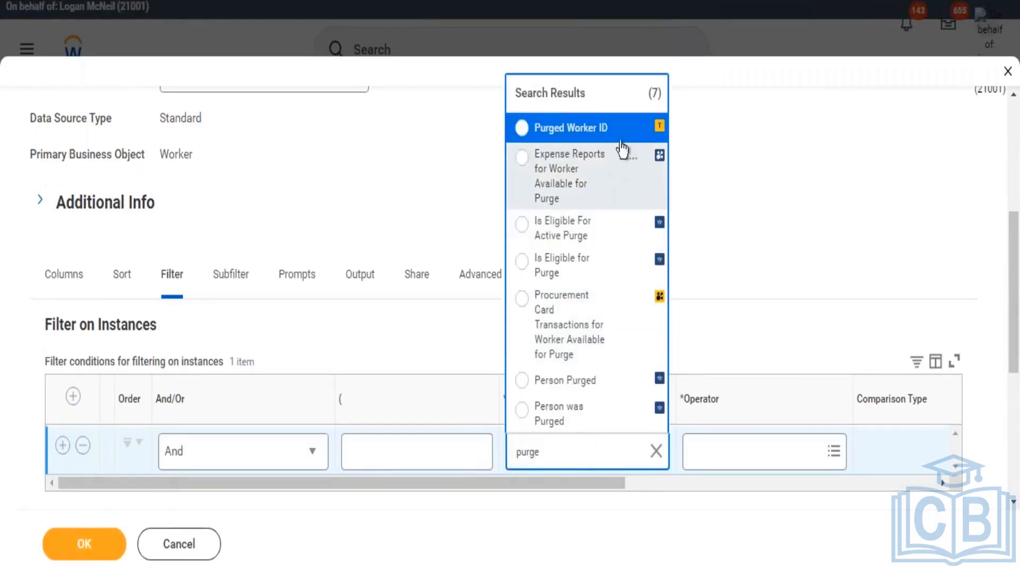
Check the details of the Purged Worker ID field and select Person Purged as the filter condition's field.
mouse_move(636, 137)
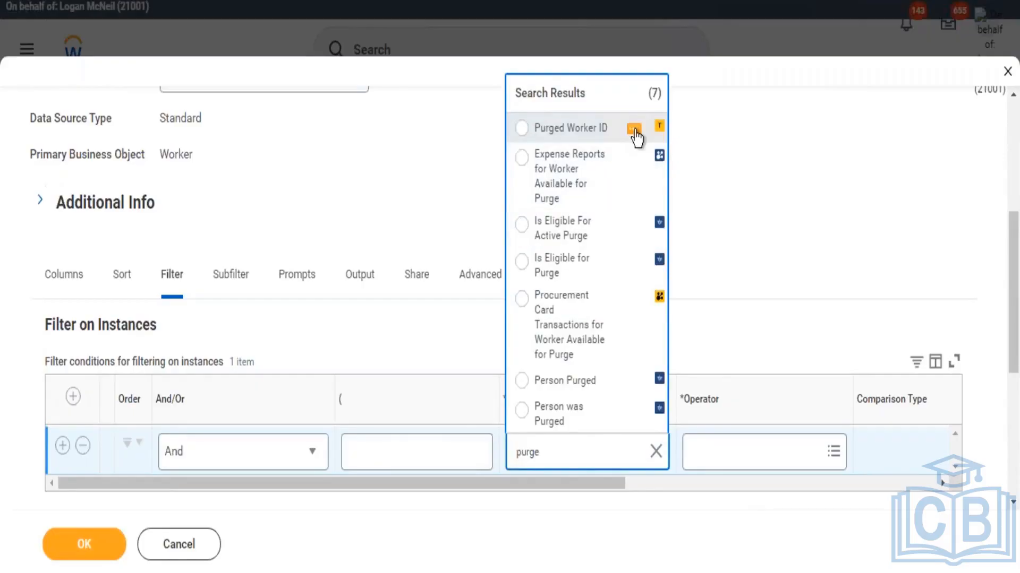
left_click(634, 131)
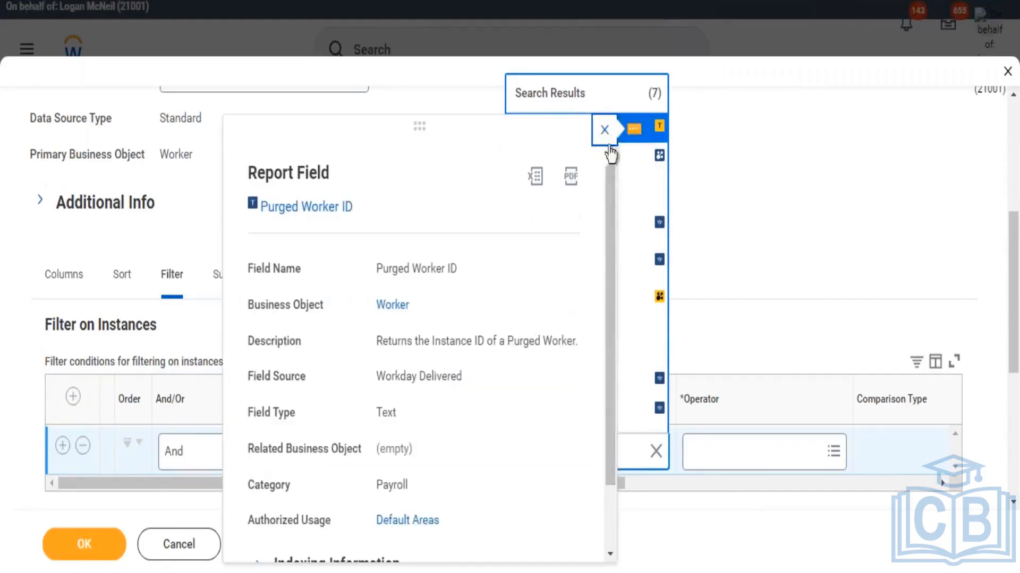
left_click(604, 129)
left_click(614, 411)
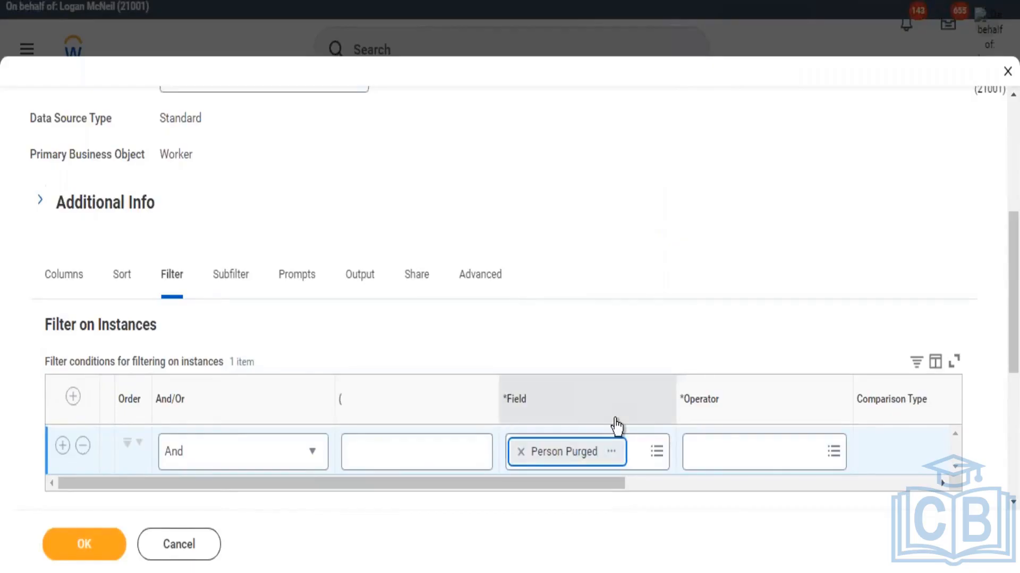
Set the Person Purged condition's operator to "is blank", save the report definition and run the report.
left_click(669, 482)
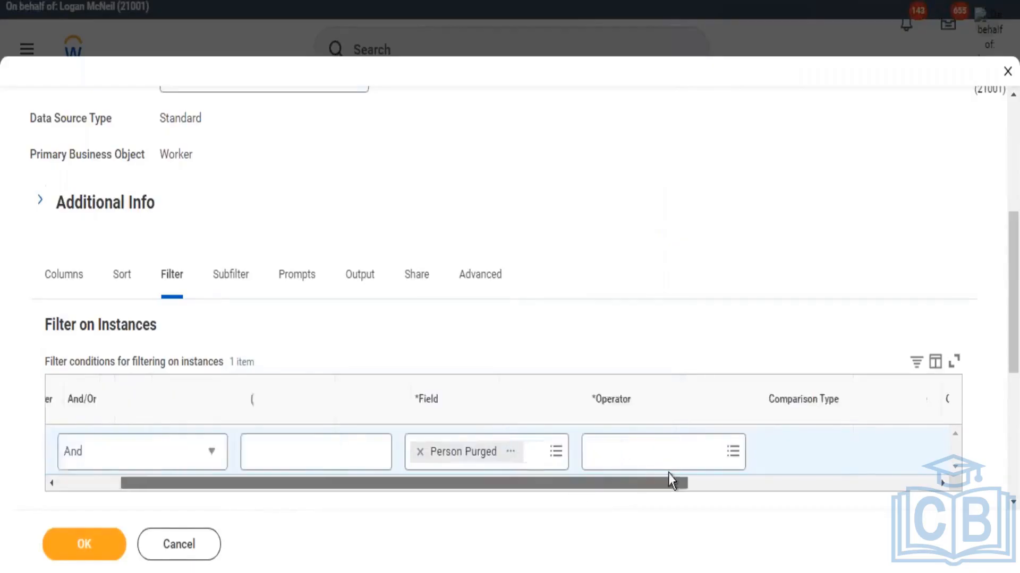
left_click(614, 456)
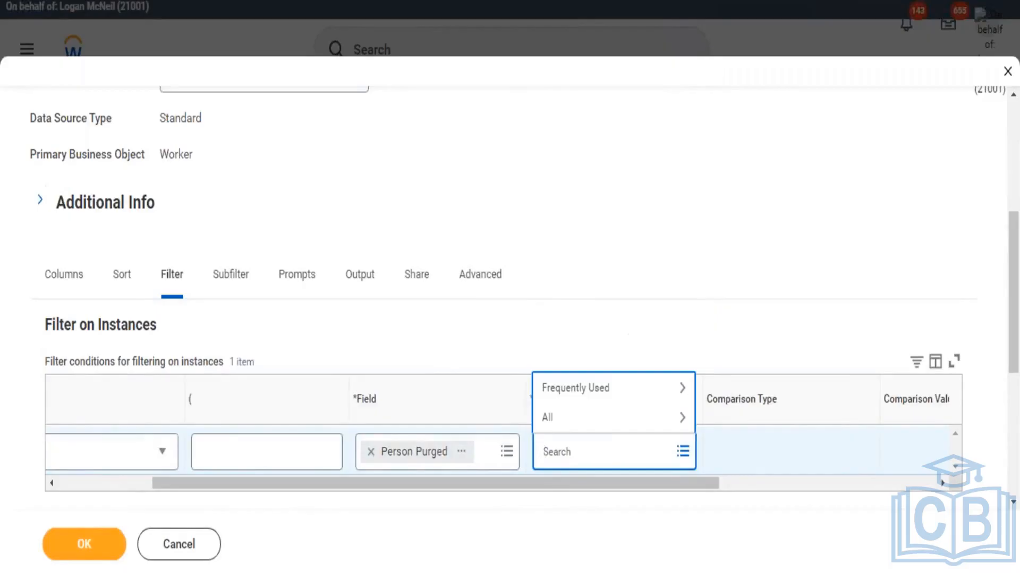
left_click(603, 387)
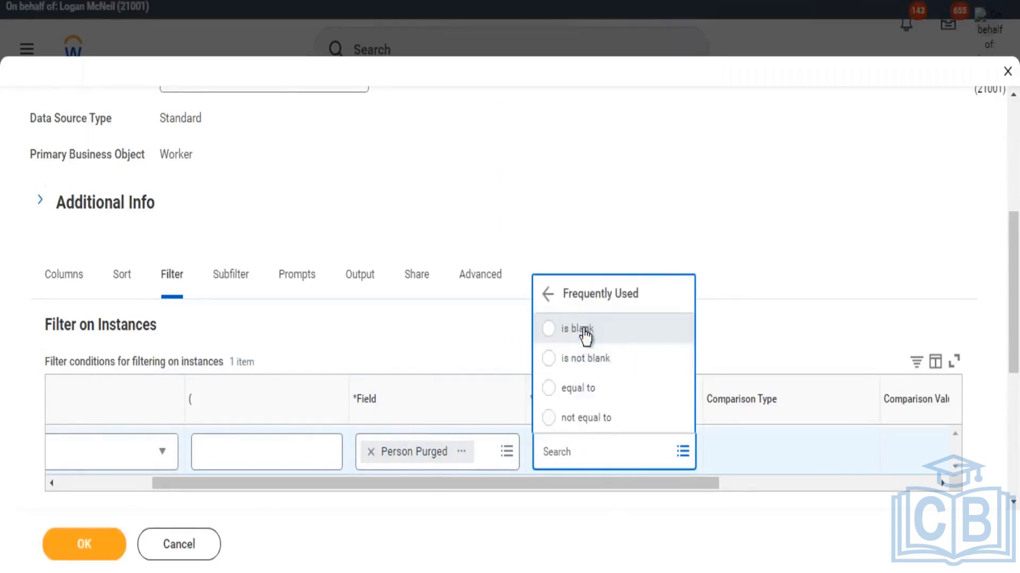
left_click(587, 330)
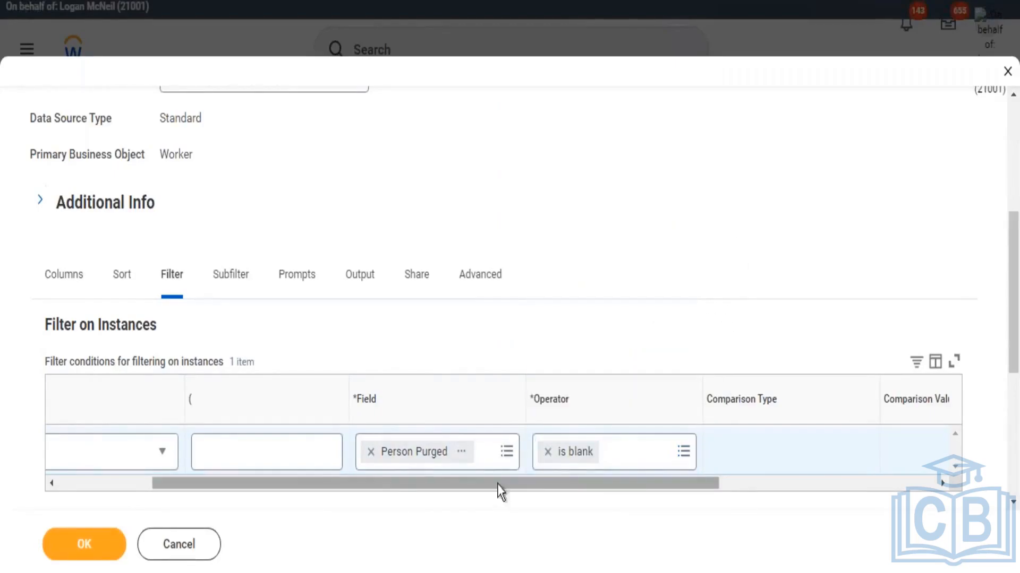
left_click_drag(498, 487, 267, 476)
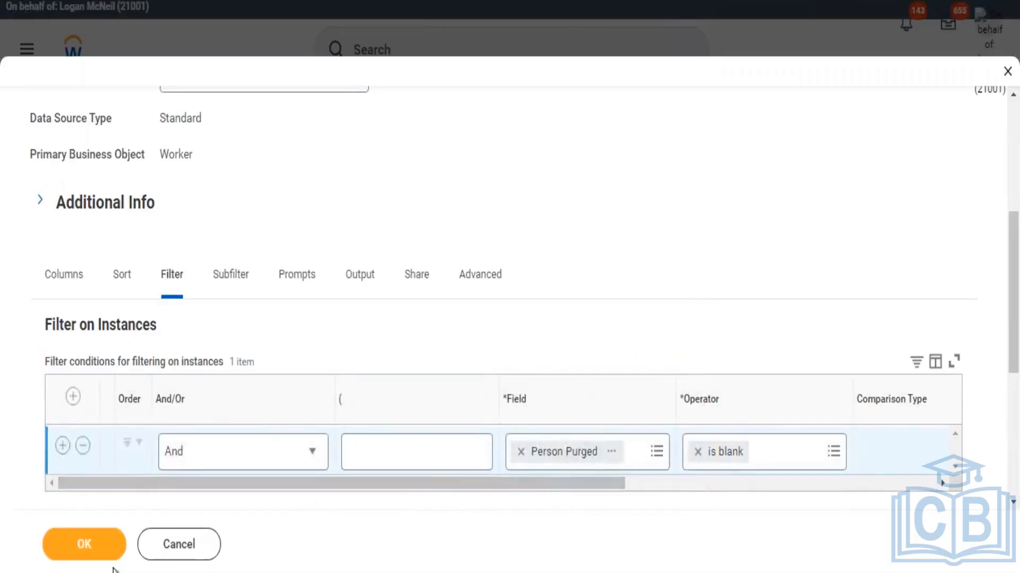
left_click(99, 546)
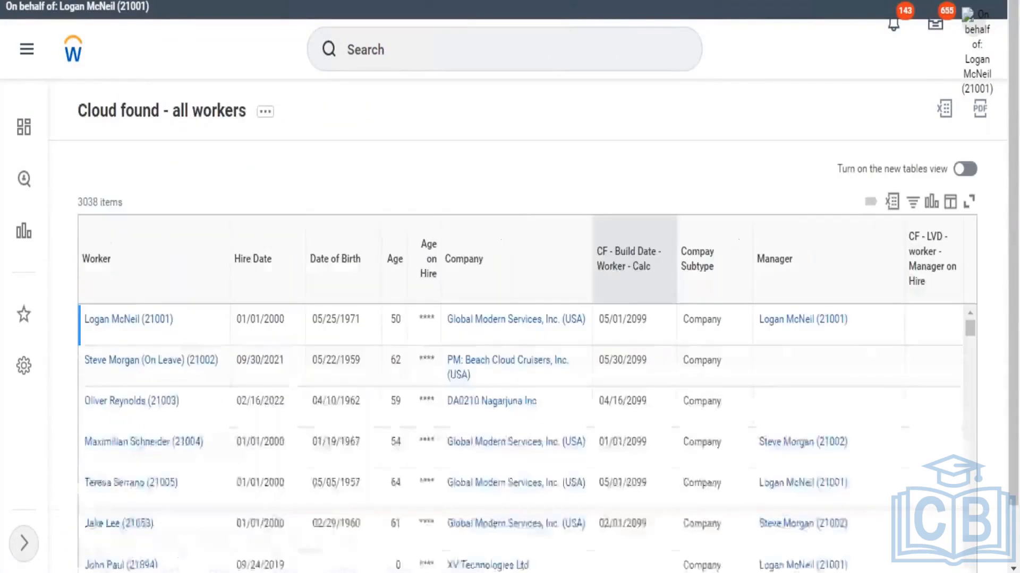
Examine the Manager and CF - LVD - worker - Manager on Hire columns across the report's worker rows.
scroll(753, 337, "down", 10)
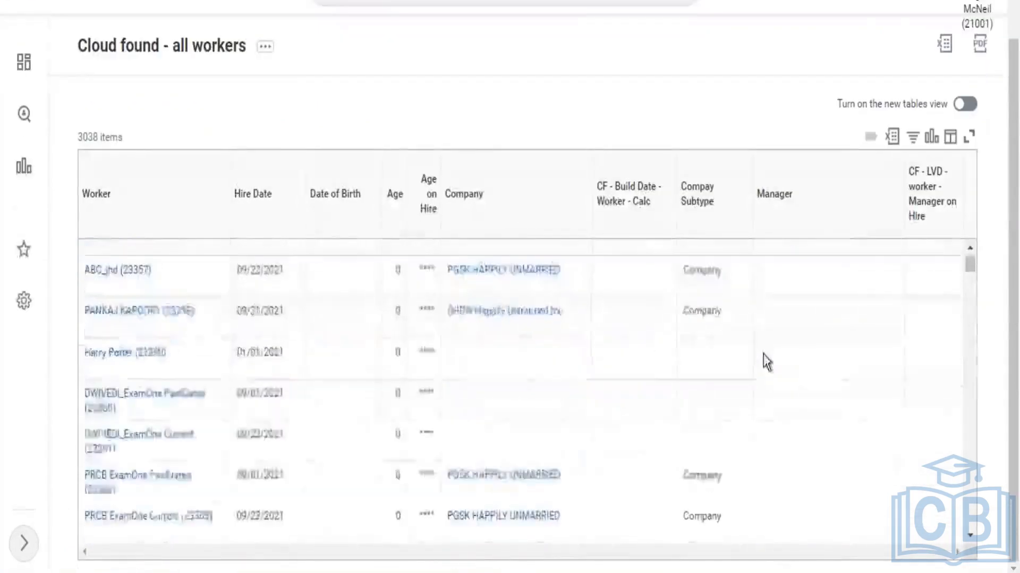
scroll(797, 405, "down", 3)
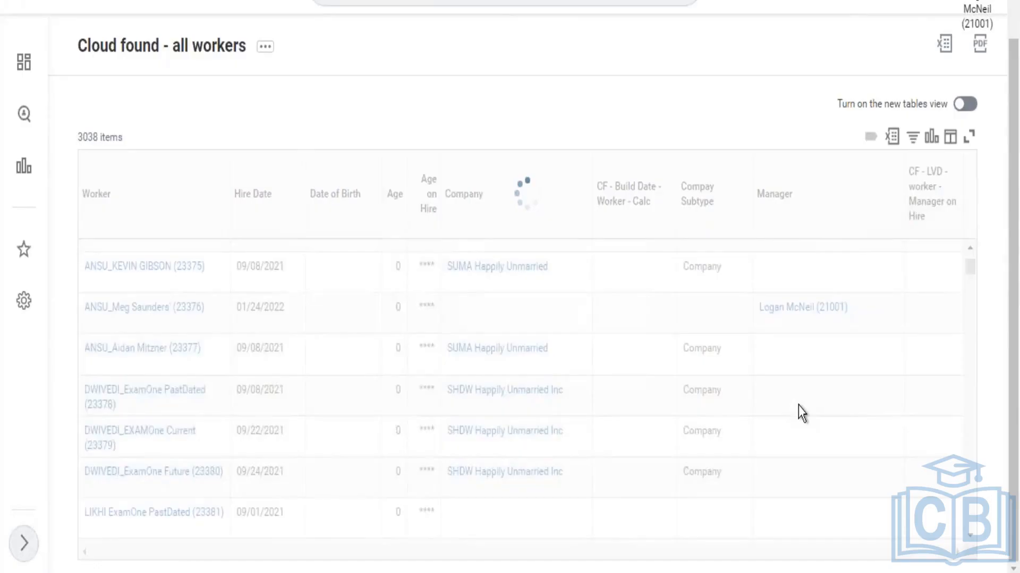
scroll(798, 406, "down", 5)
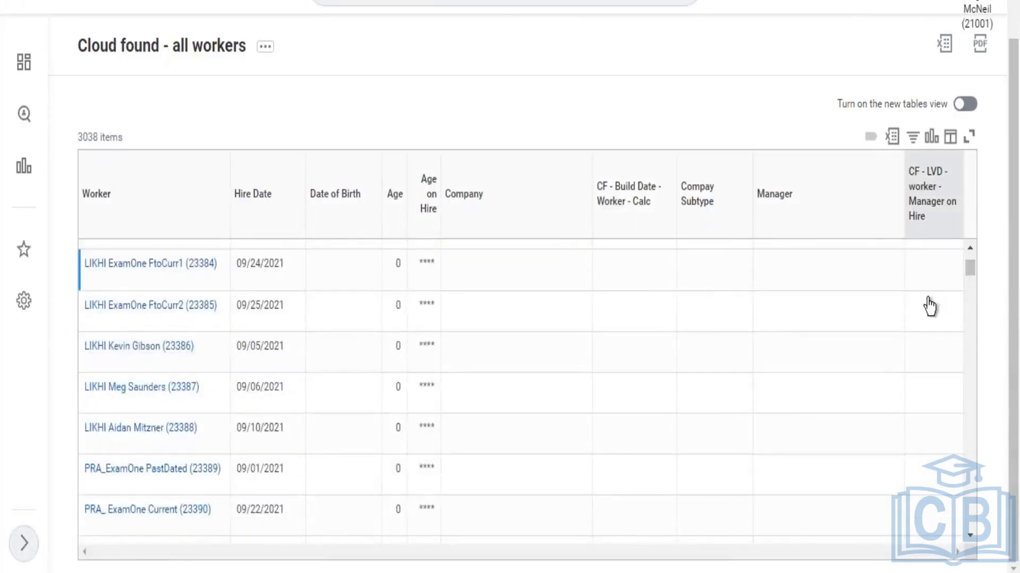
left_click(815, 299)
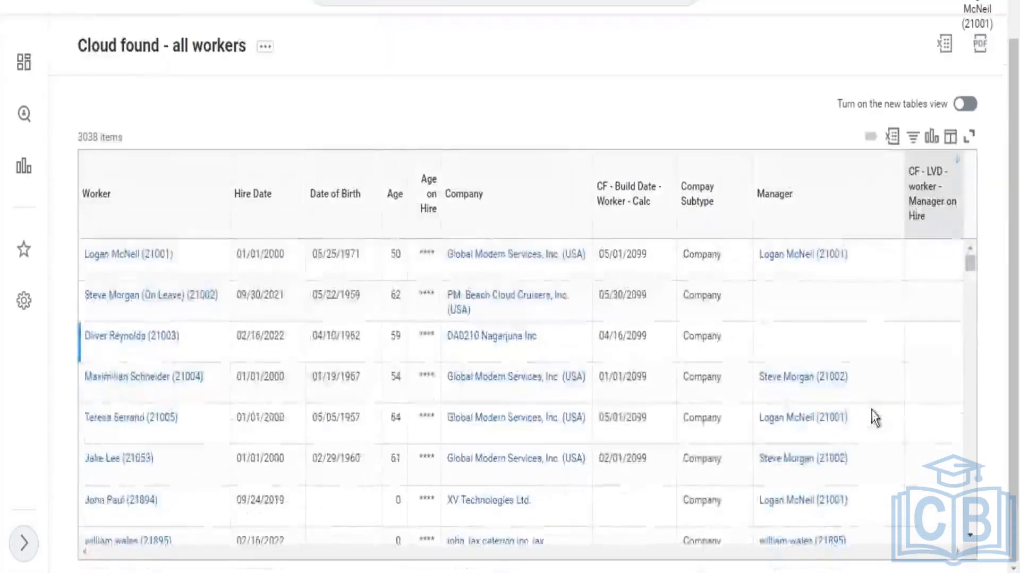
scroll(850, 416, "down", 5)
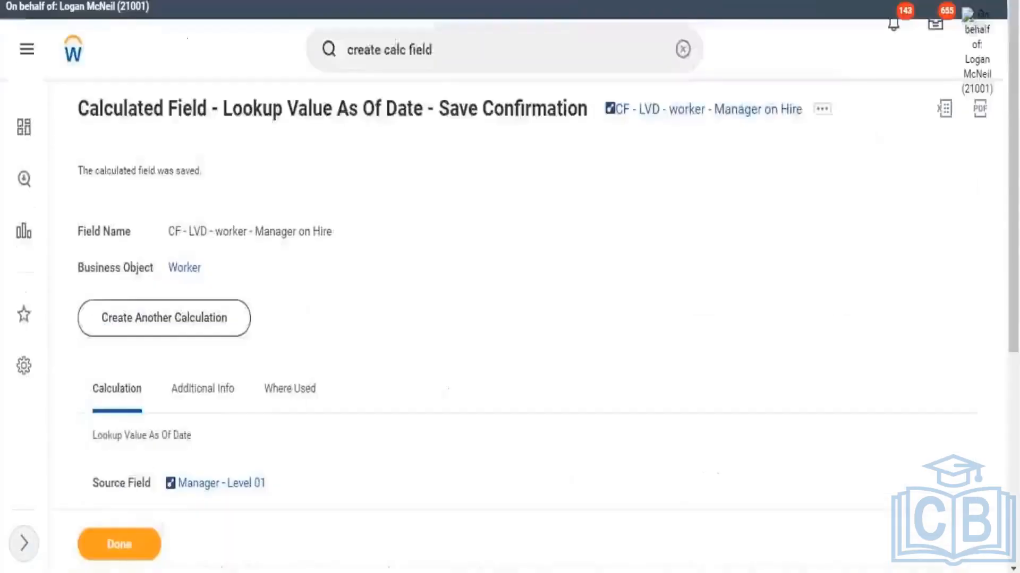
Search for "create calc field" and open the Create Calculated Field task.
left_click(424, 46)
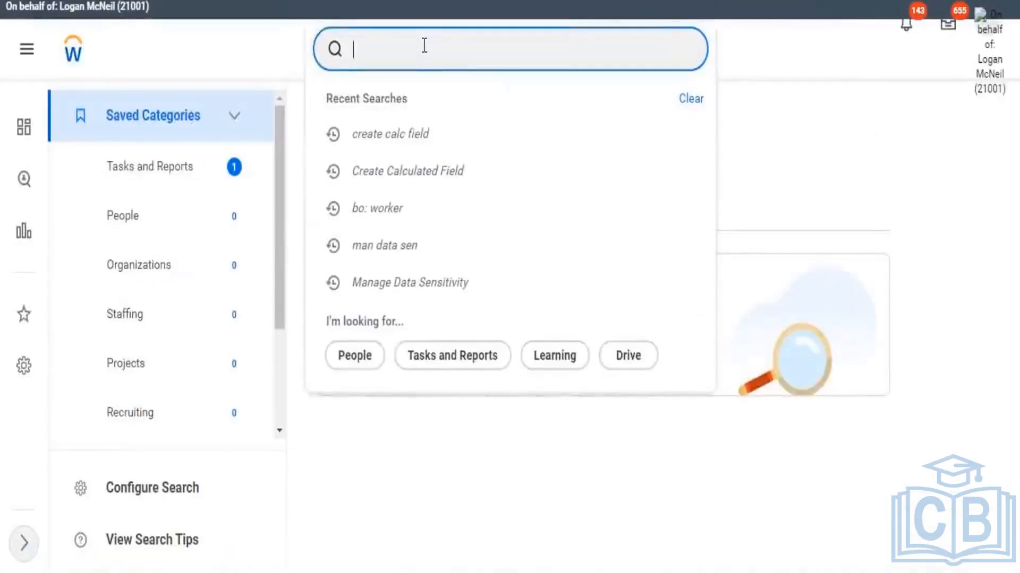
type("cra")
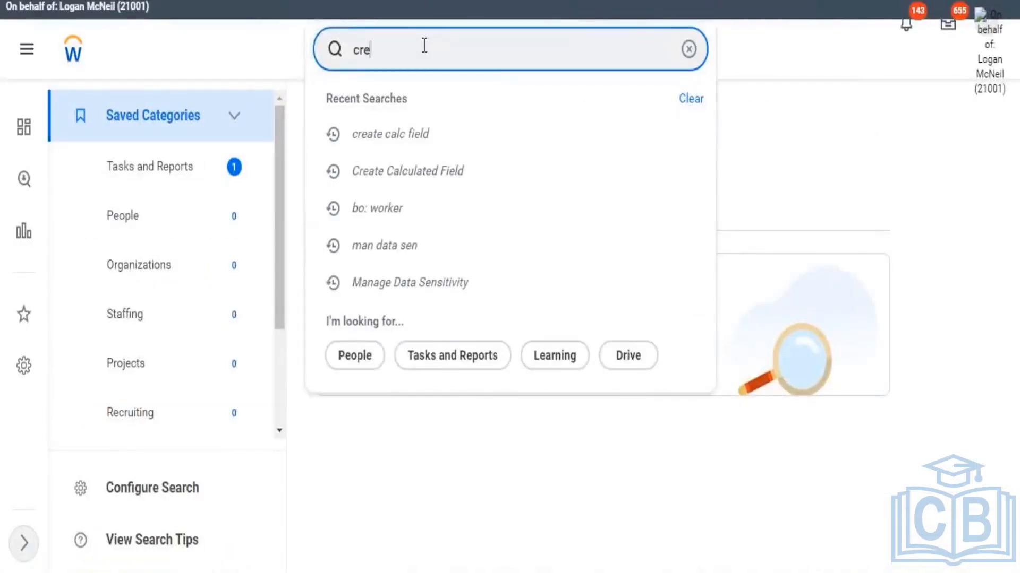
type("ate calc field")
key("Return")
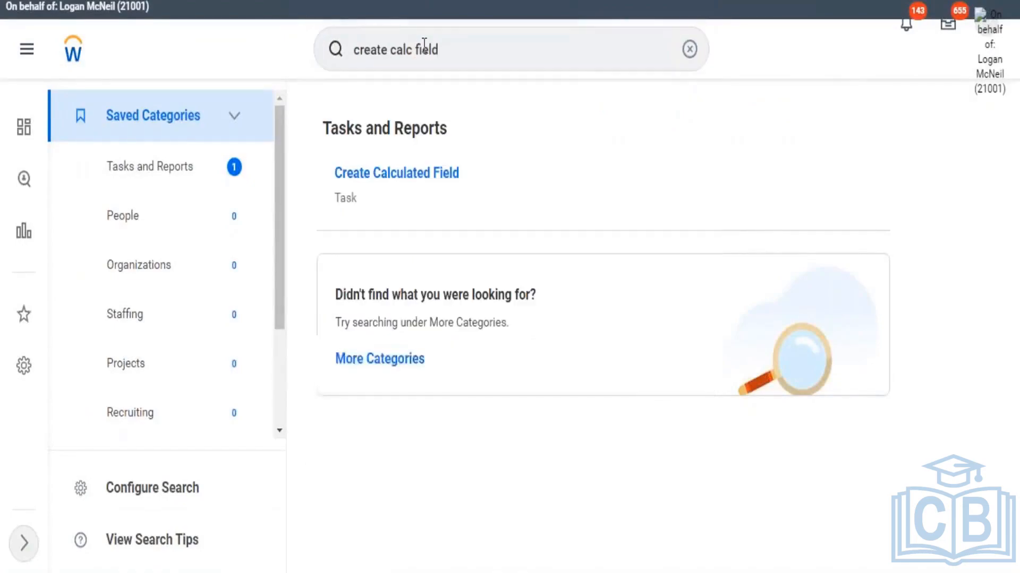
left_click(394, 175)
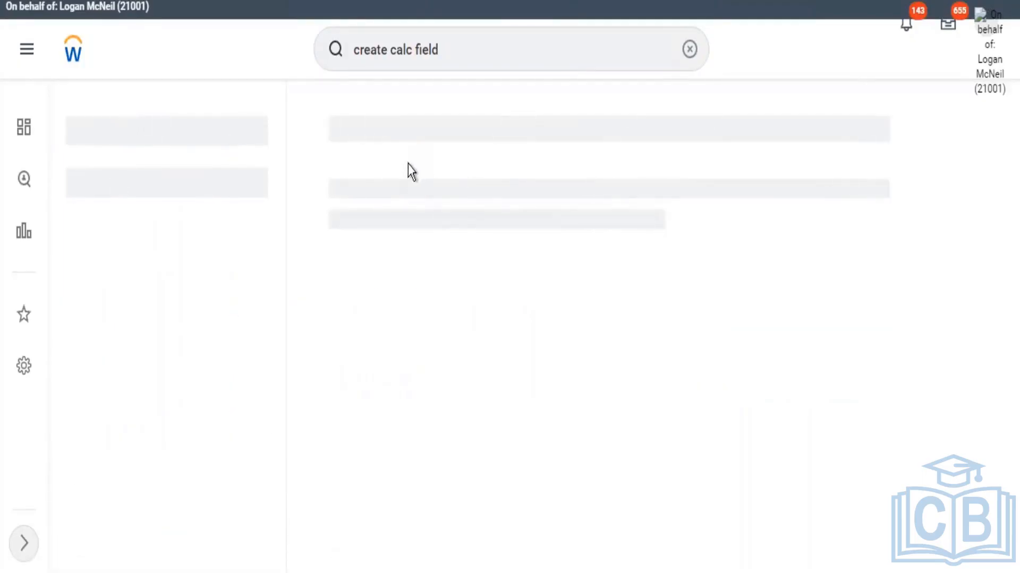
left_click(429, 174)
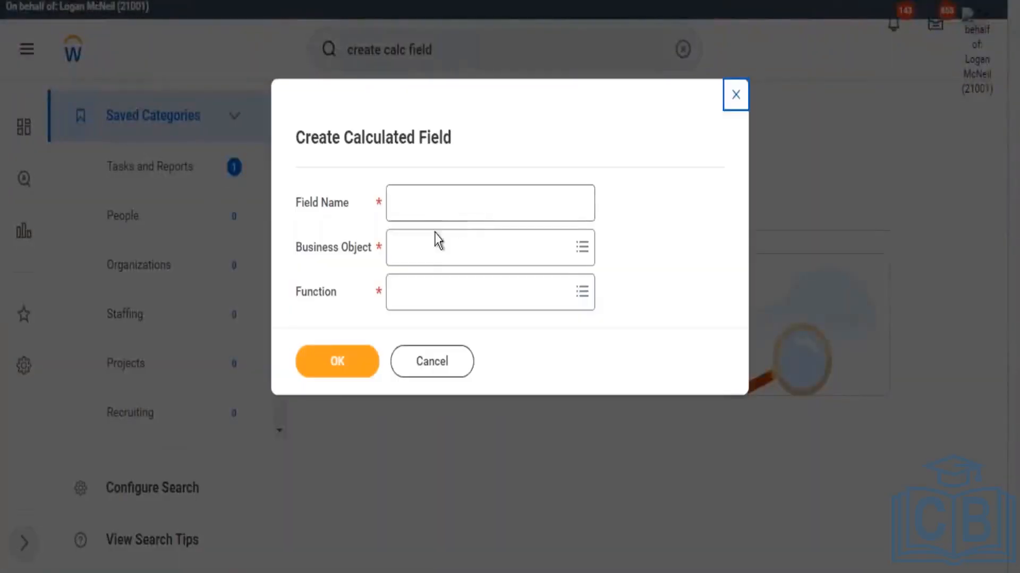
Set the new calculated field's business object to Worker and its function to Increment or Decrement Date.
left_click(427, 248)
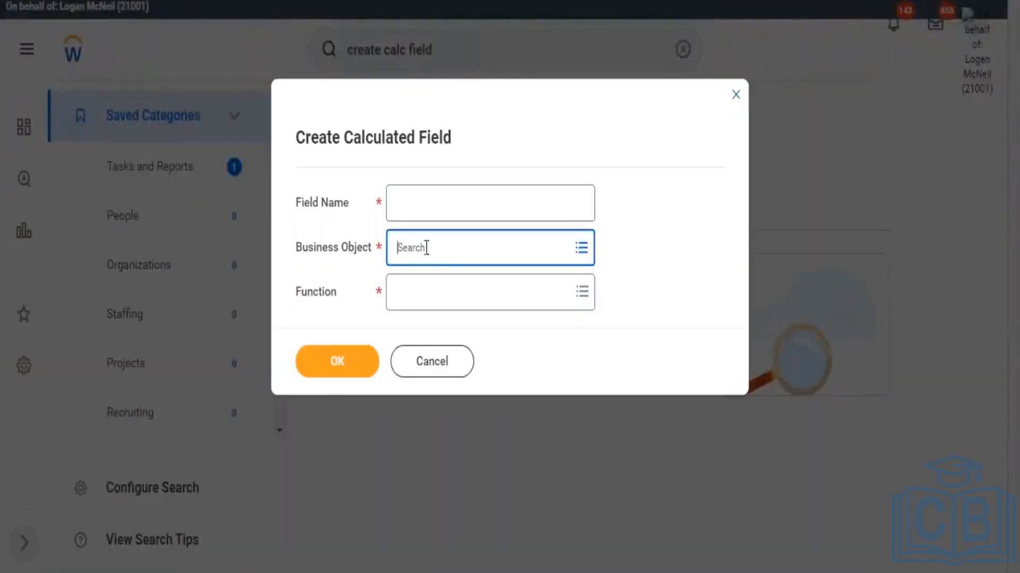
type("worker")
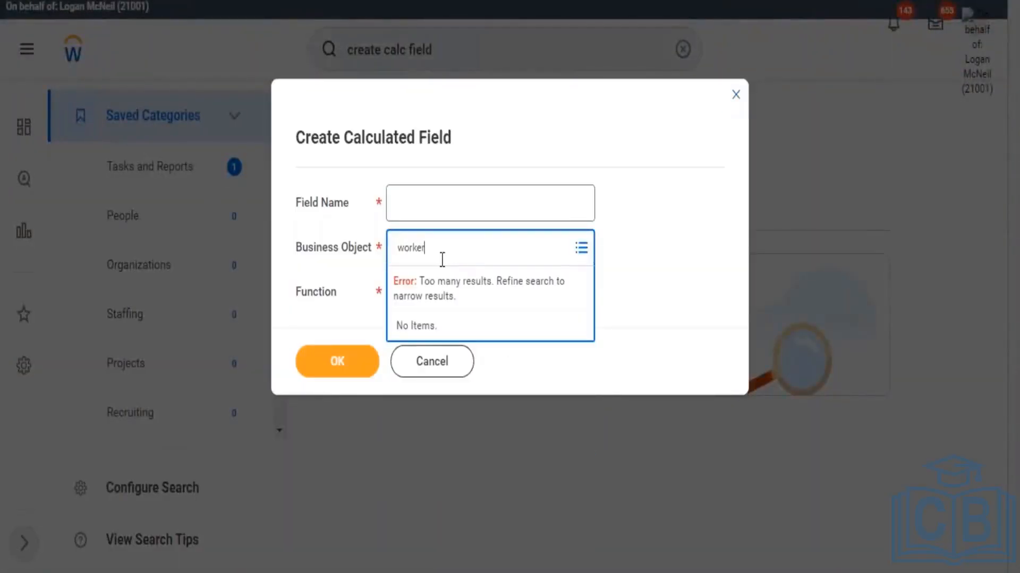
key("Return")
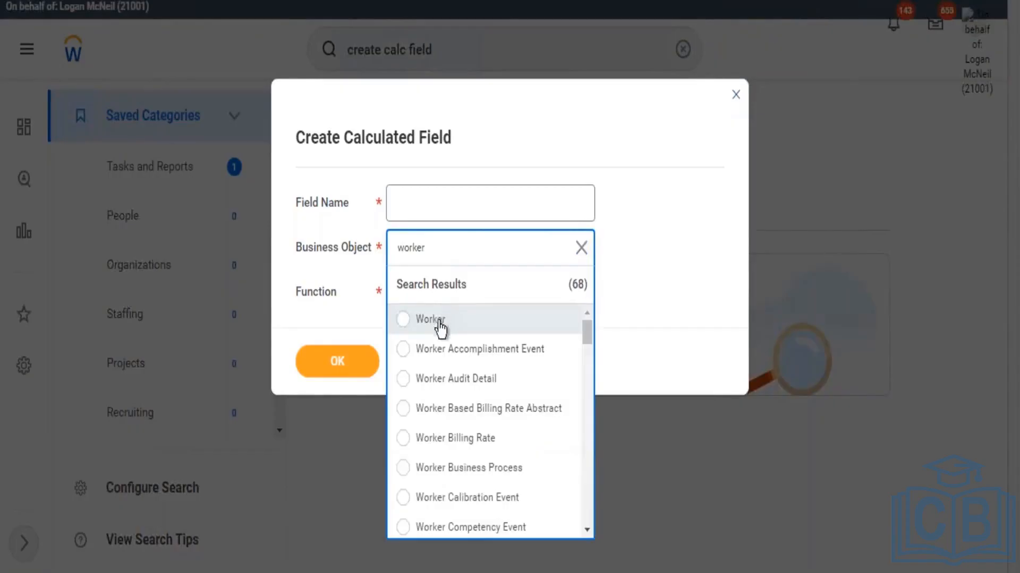
left_click(444, 323)
left_click(423, 298)
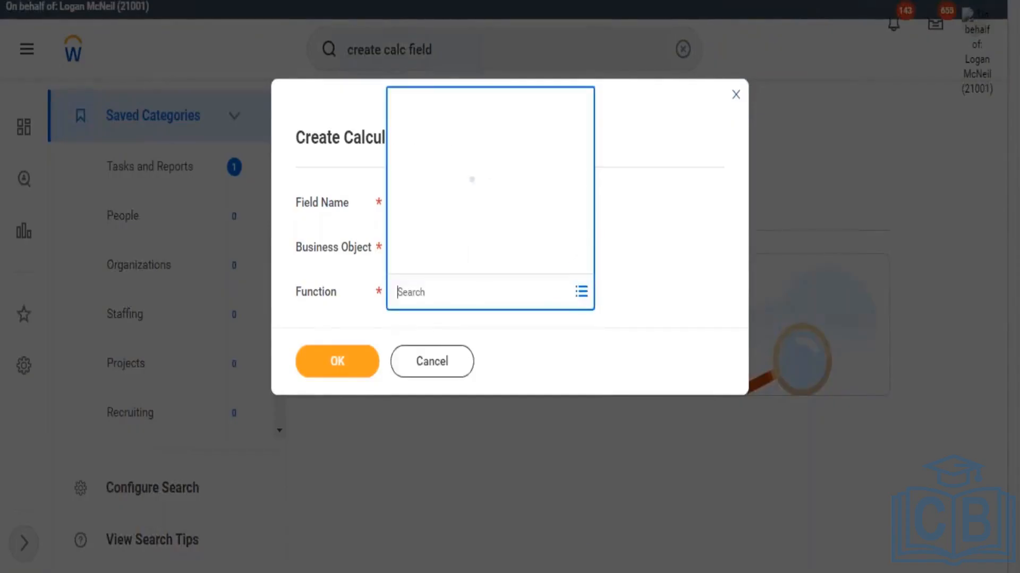
type("date")
key("Return")
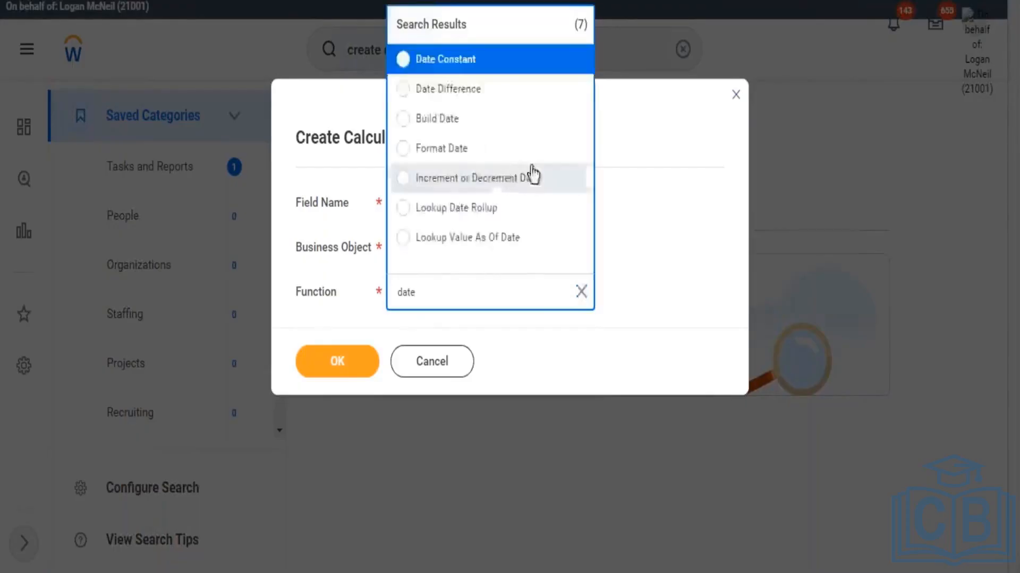
left_click(471, 180)
Name the calculated field "CF - Add Date - Worker - Hire Date + 1" and continue to its calculation settings.
left_click(445, 214)
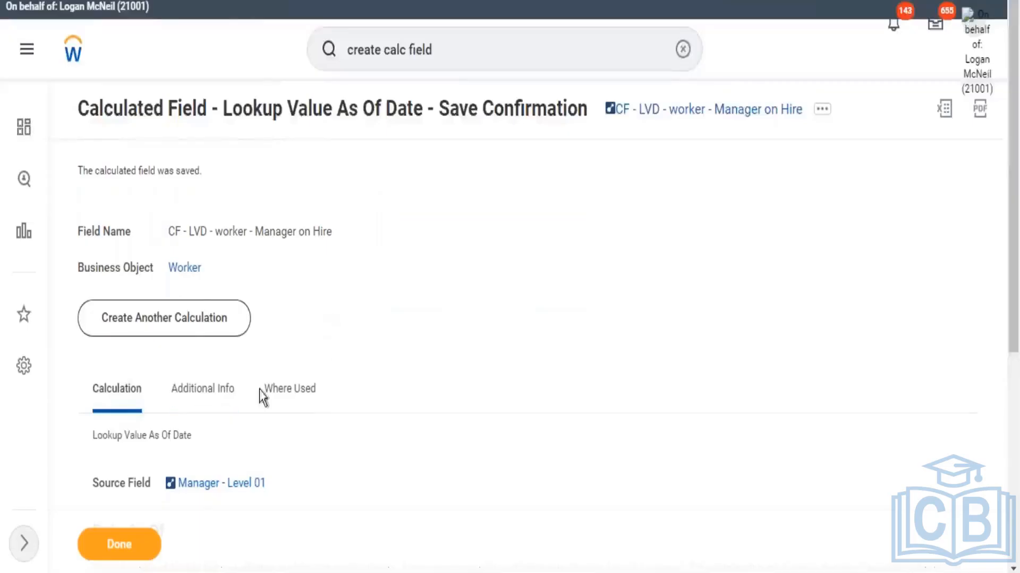
scroll(262, 396, "down", 2)
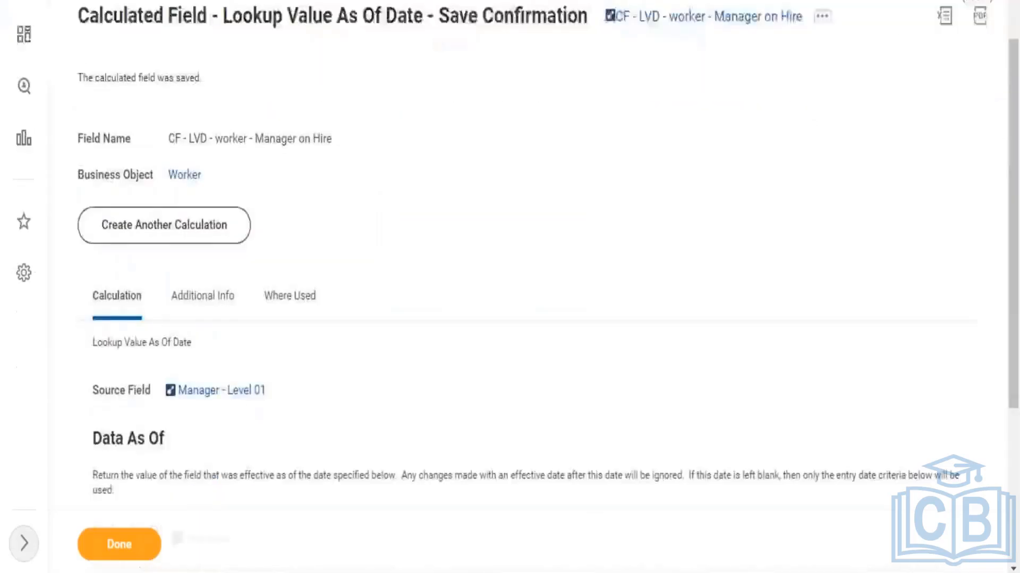
scroll(191, 448, "down", 4)
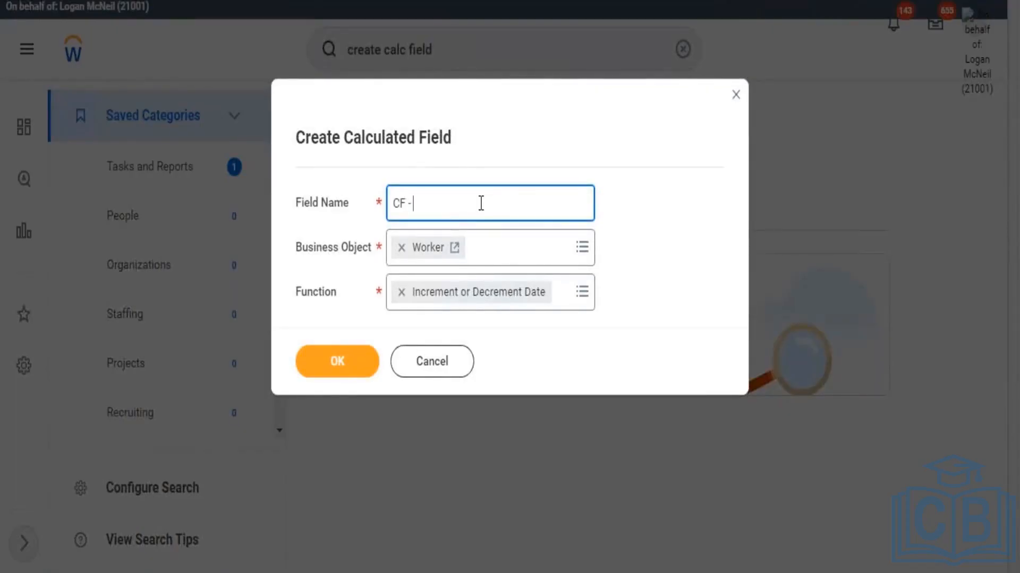
type("Add Dat")
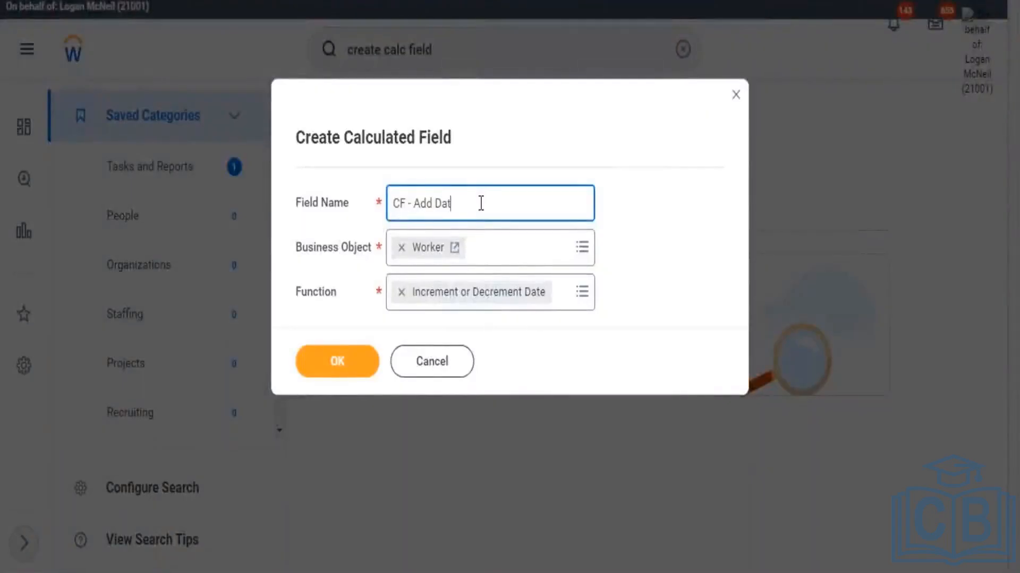
type("e - Worker")
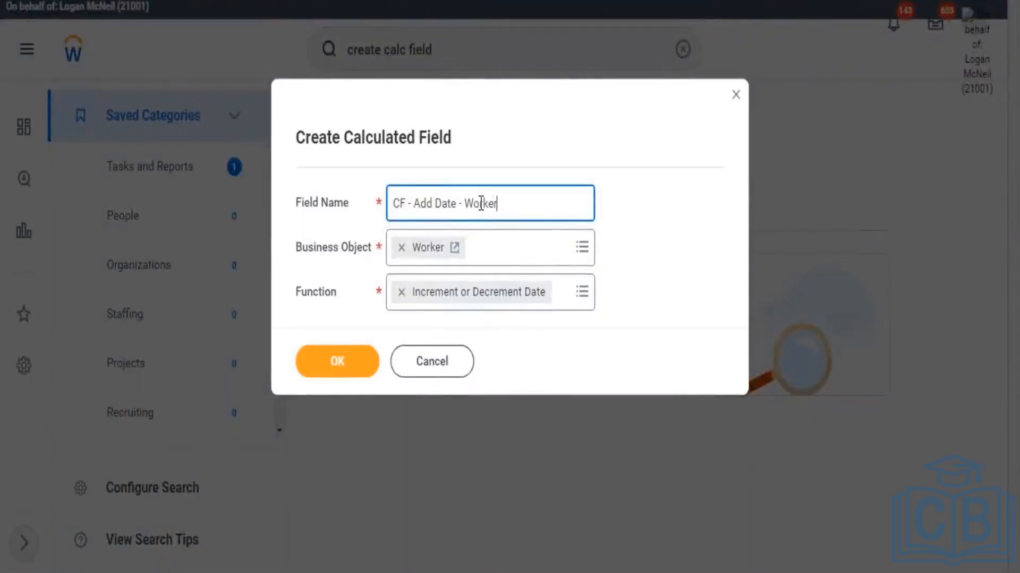
type(" - Hire Date +")
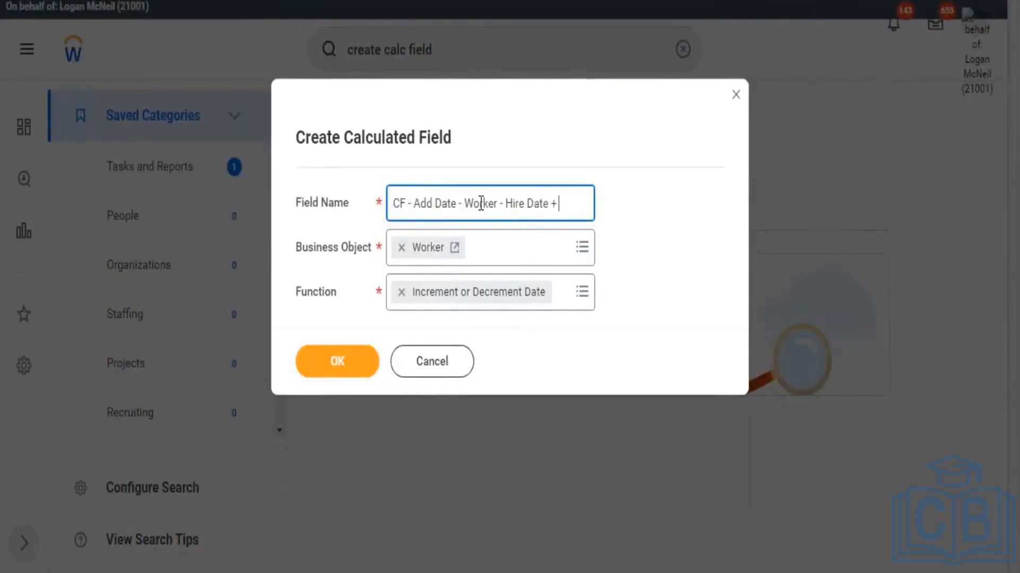
type(" 1")
left_click(353, 365)
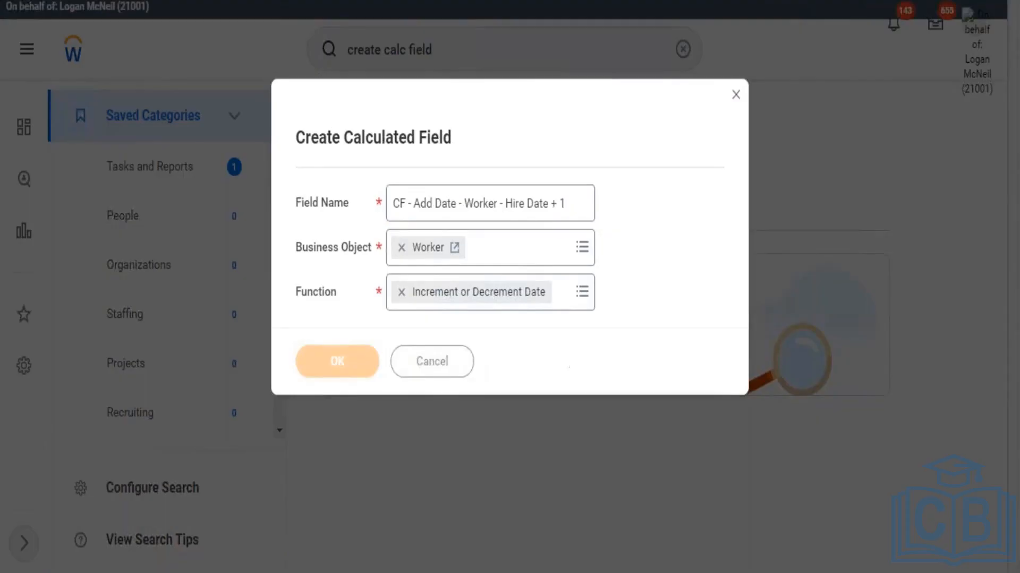
Set the calculation's date field to Hire Date.
scroll(163, 329, "down", 2)
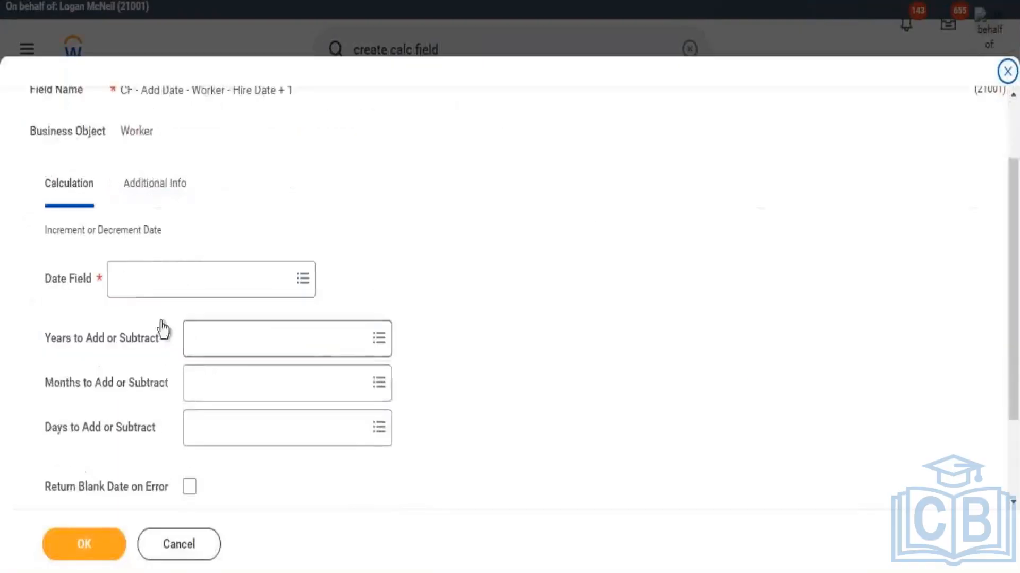
left_click(148, 280)
type("hire date")
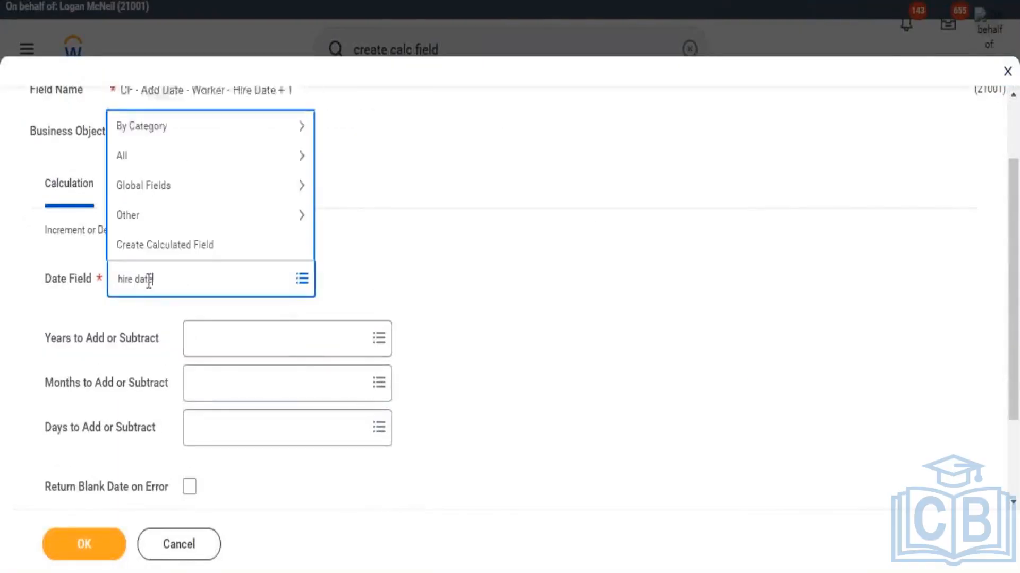
key("Return")
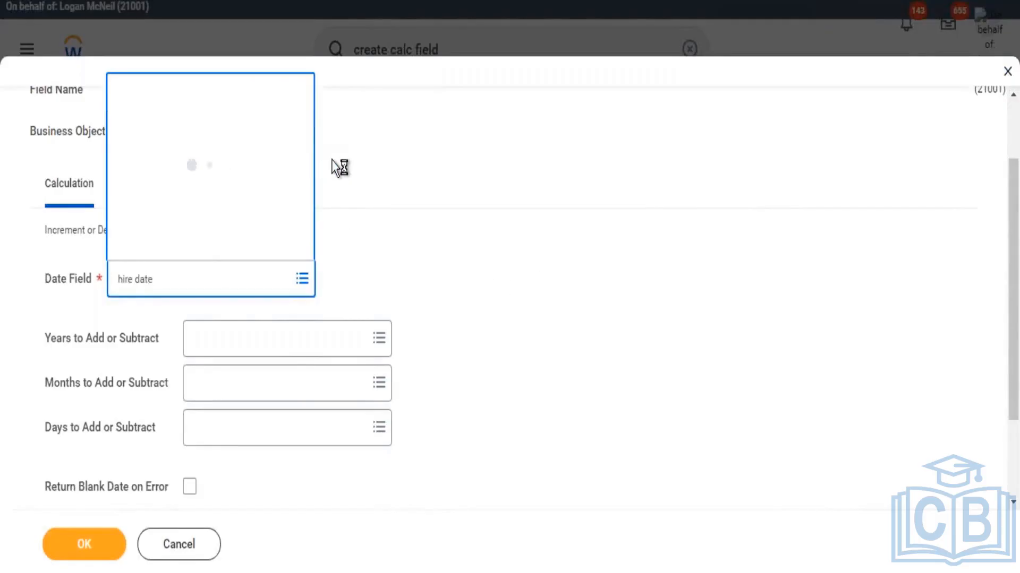
left_click(172, 52)
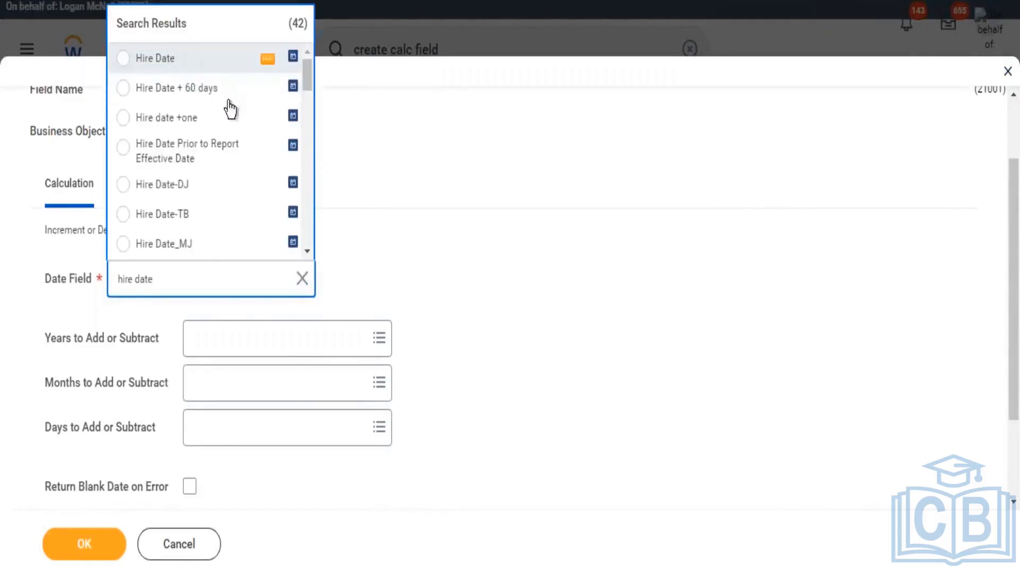
scroll(529, 243, "up", 2)
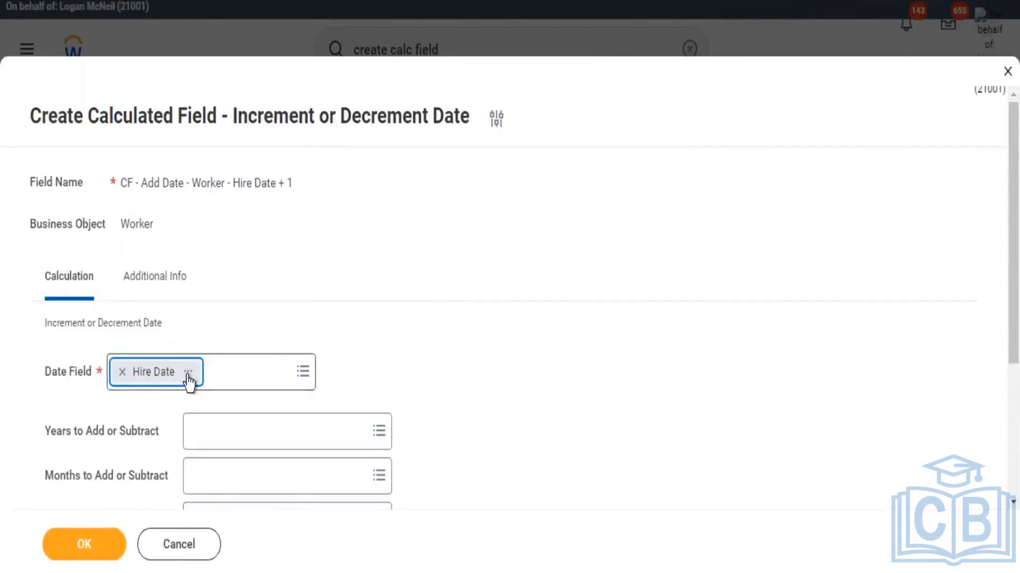
Set the days to add to 1, enable Return Blank Date on Error and save the calculated field.
scroll(243, 485, "down", 2)
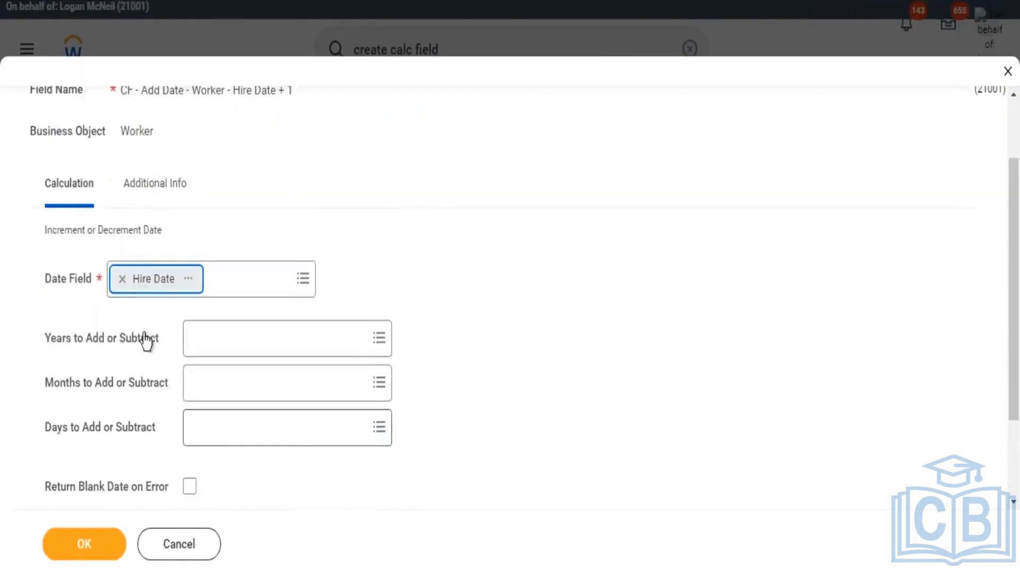
left_click(250, 431)
type("1")
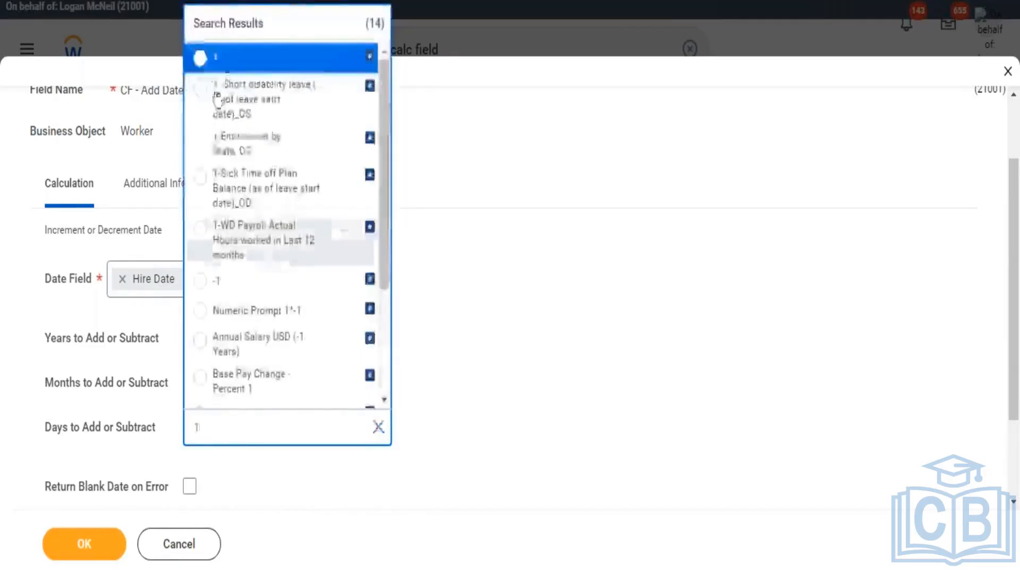
left_click(199, 58)
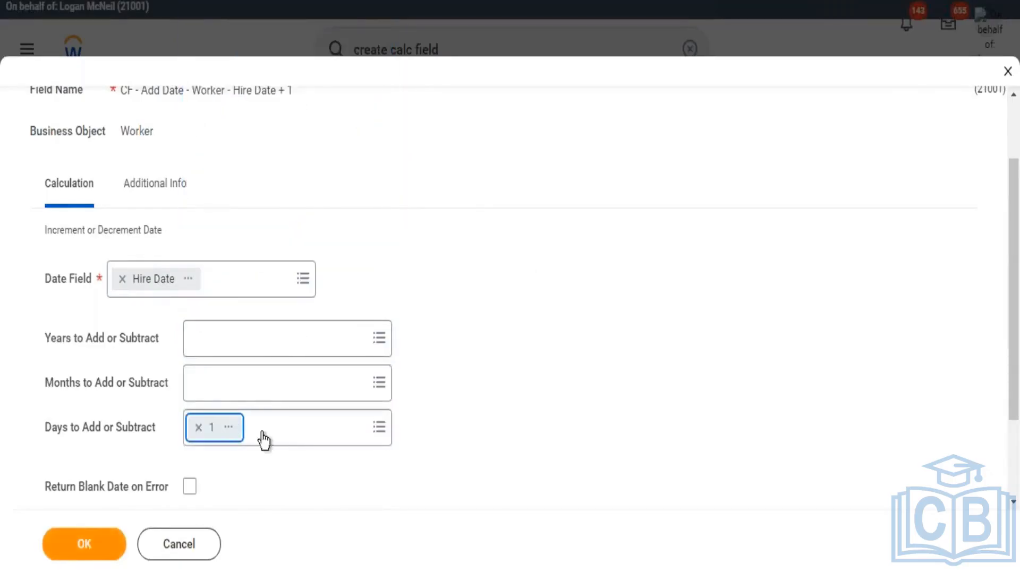
left_click(193, 488)
left_click(84, 545)
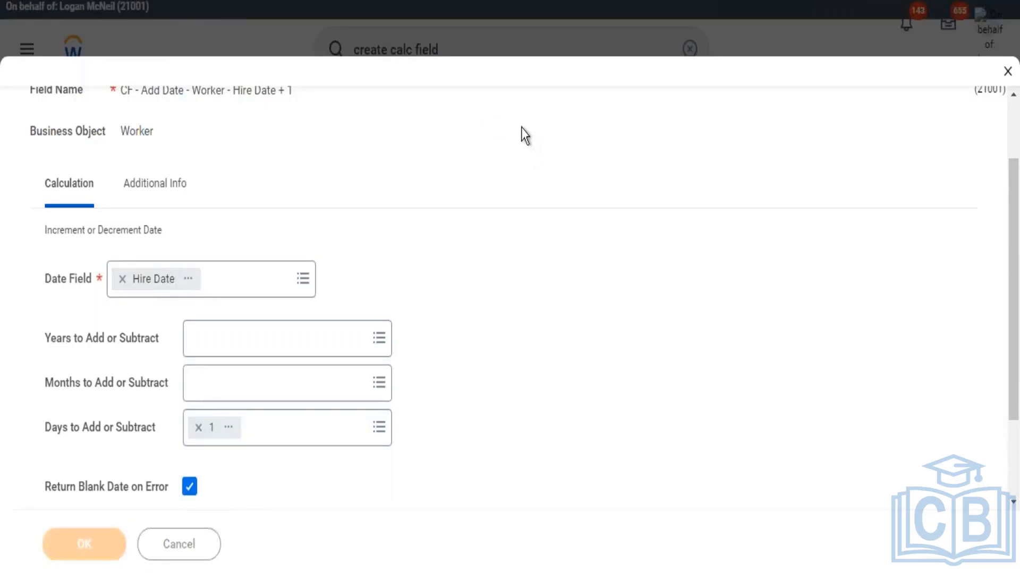
Return to the CF - LVD - worker - Manager on Hire calculated field and open it for editing.
left_click(868, 109)
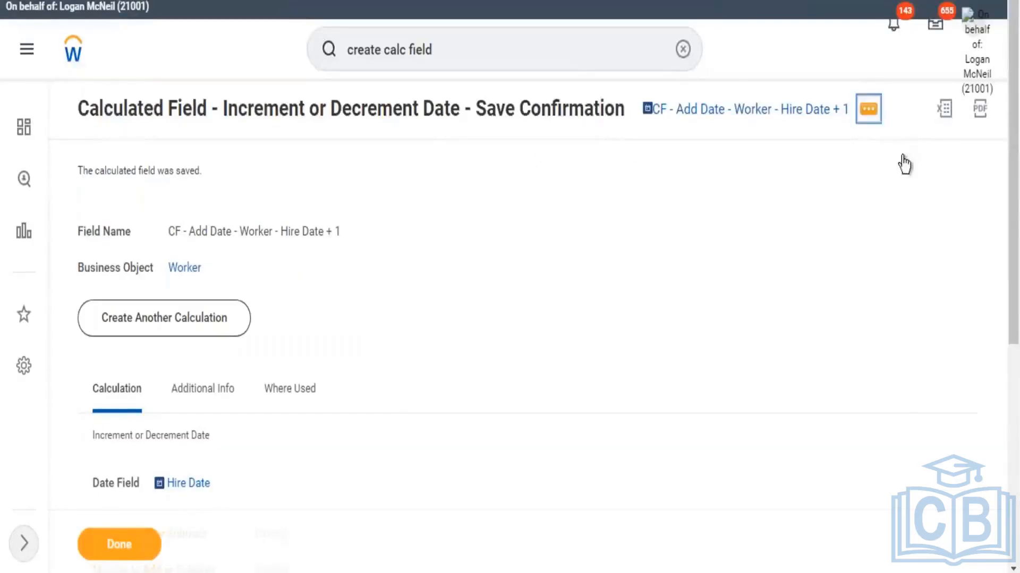
left_click(883, 191)
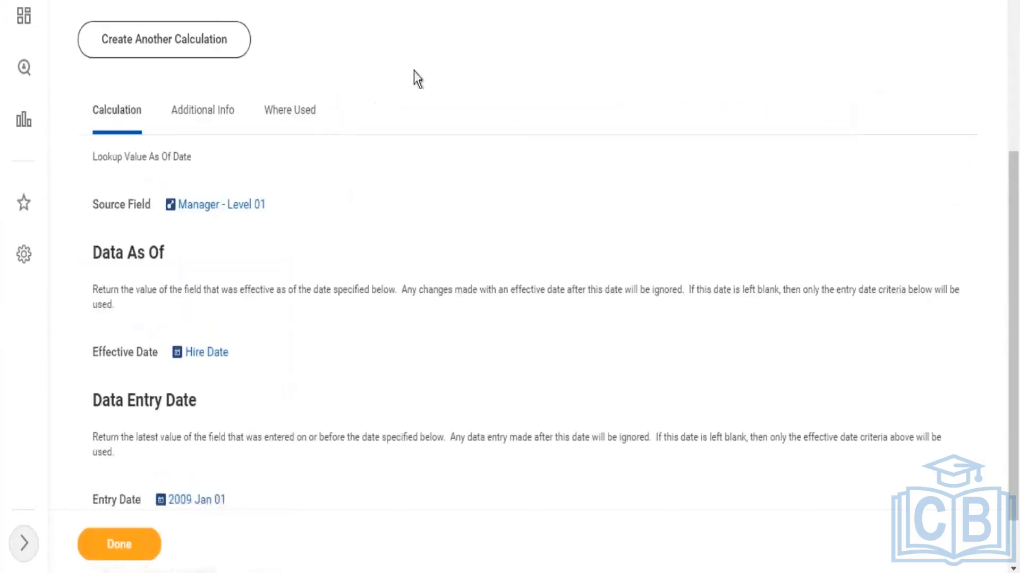
scroll(413, 71, "up", 5)
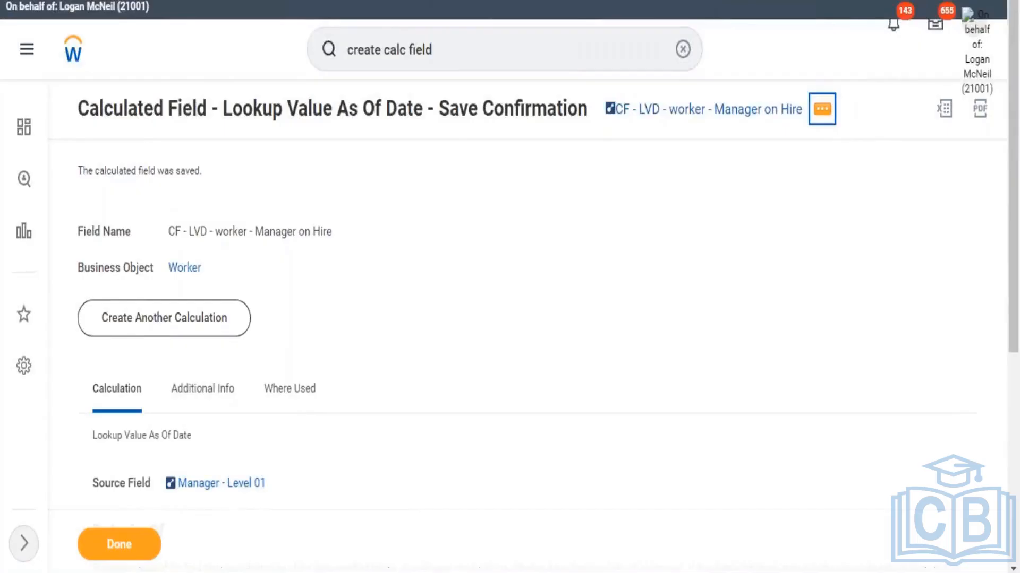
left_click(822, 108)
mouse_move(680, 206)
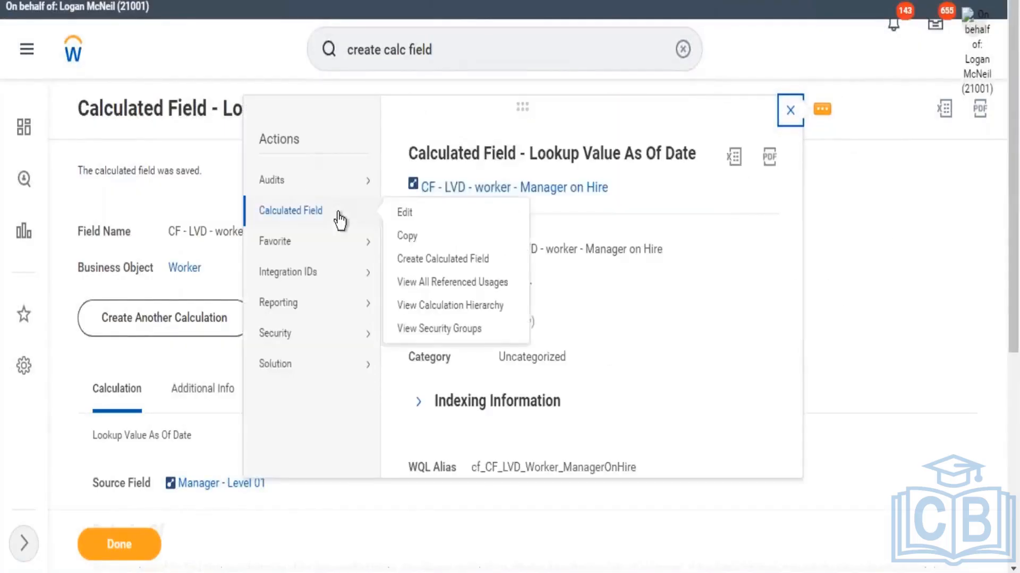
left_click(425, 240)
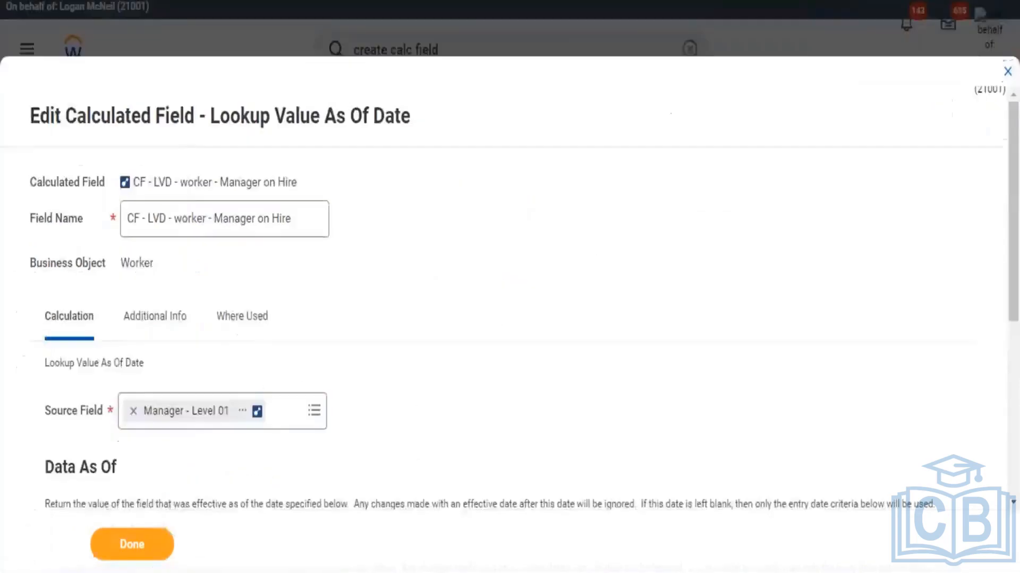
Set the lookup's effective date to CF - Add Date - Worker - Hire Date + 1 and save the field.
scroll(223, 250, "down", 3)
left_click(321, 274)
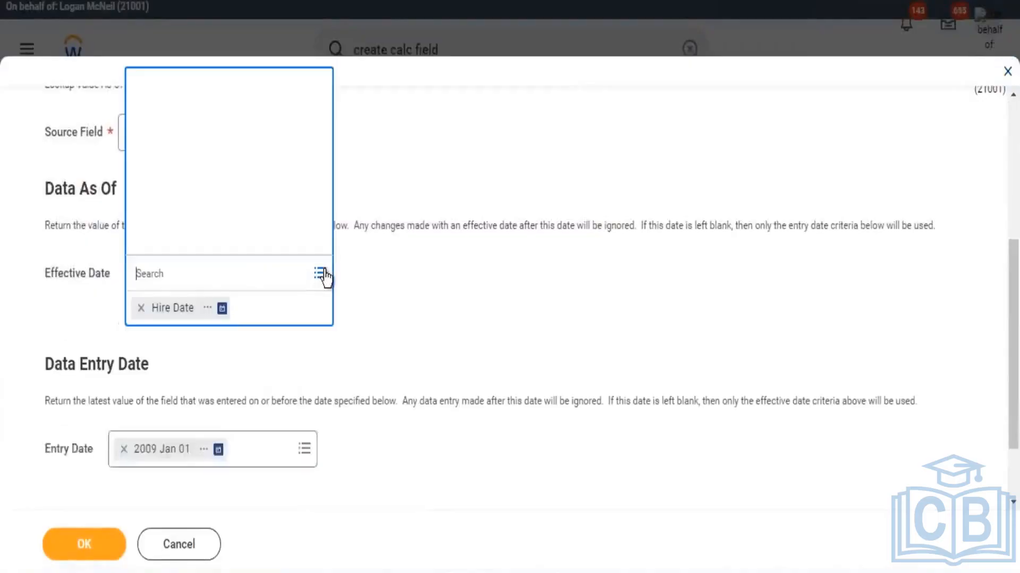
type("CF - Add Date - Worker - Hire Date + 1")
key("Return")
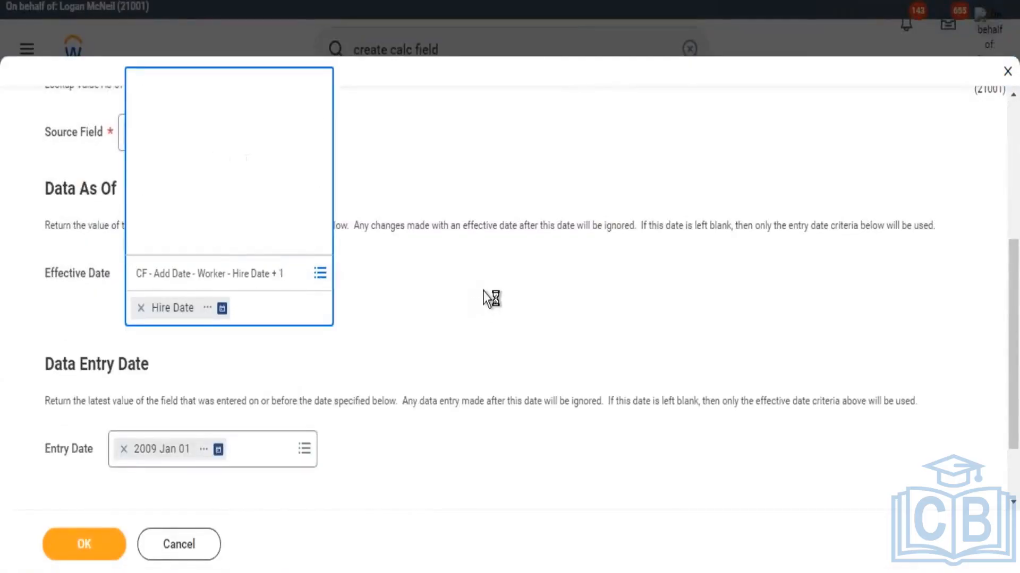
left_click(85, 545)
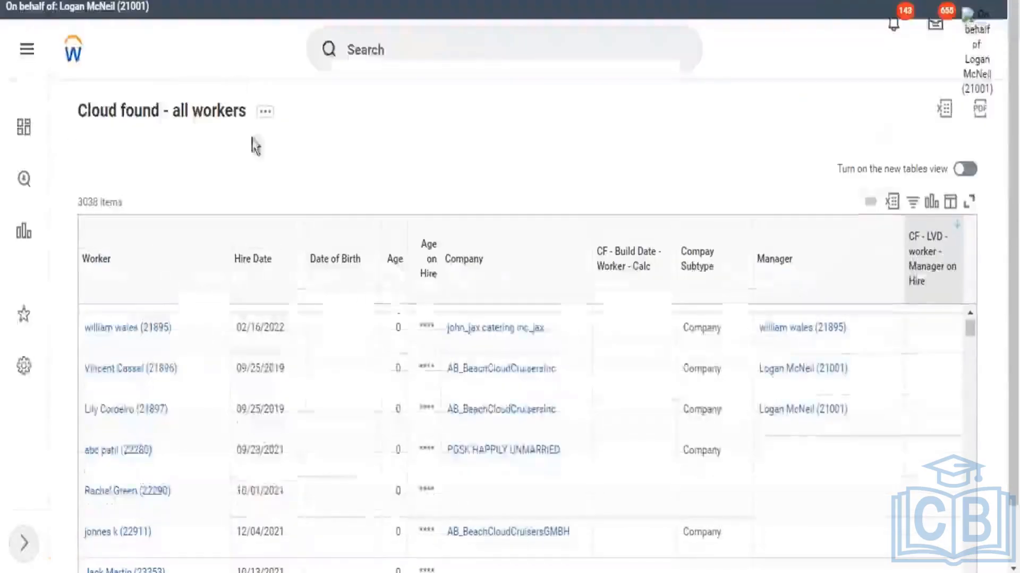
Rerun the Cloud found - all workers report and sort it by the CF - LVD - worker - Manager on Hire column.
left_click(265, 112)
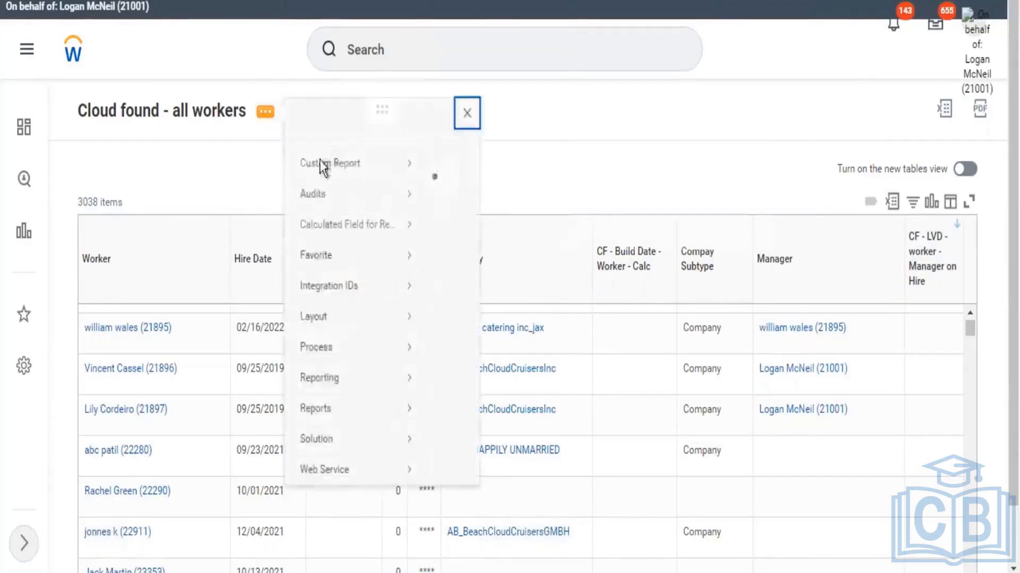
mouse_move(403, 183)
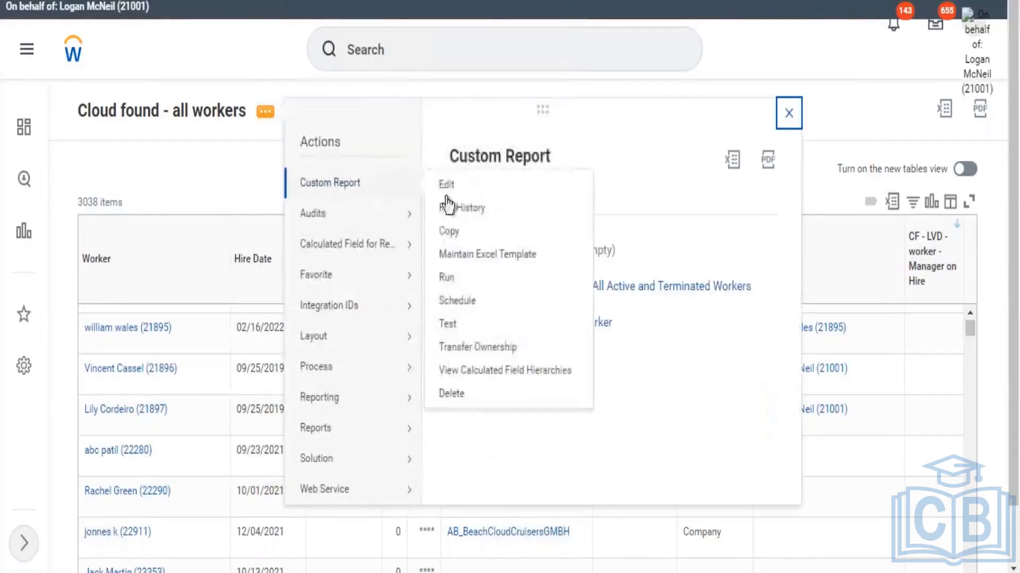
left_click(448, 277)
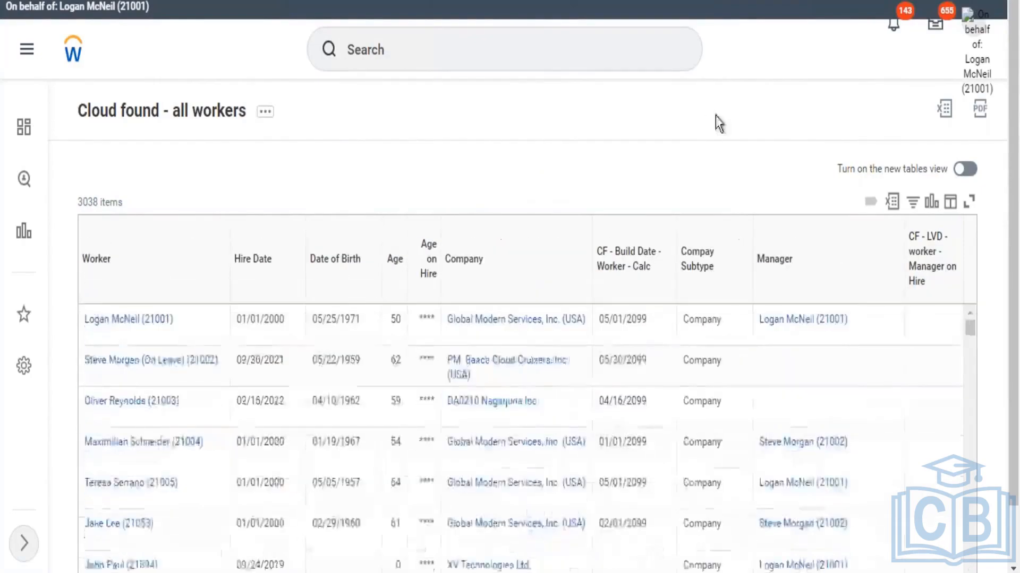
scroll(821, 325, "down", 3)
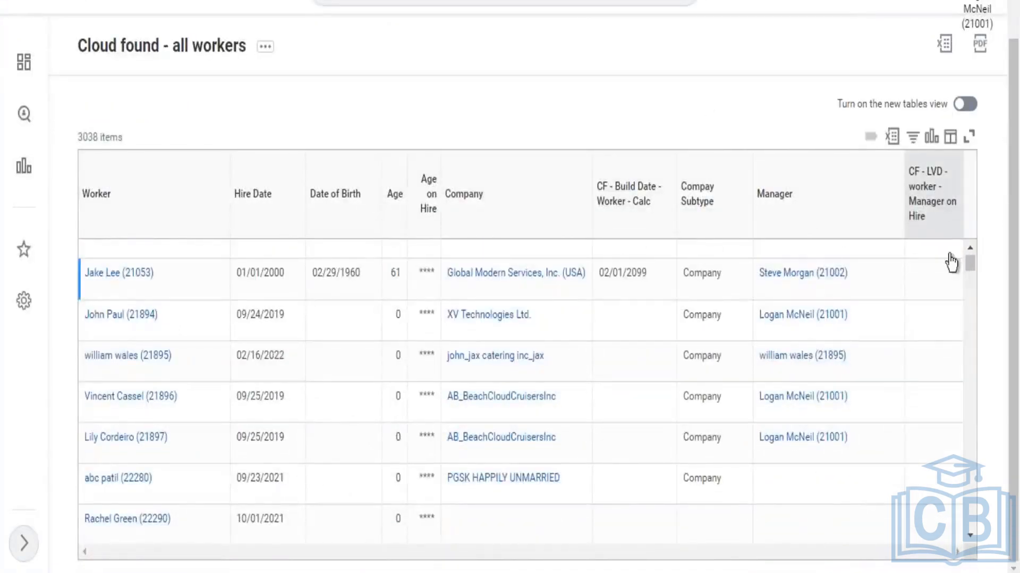
left_click(940, 233)
left_click(816, 298)
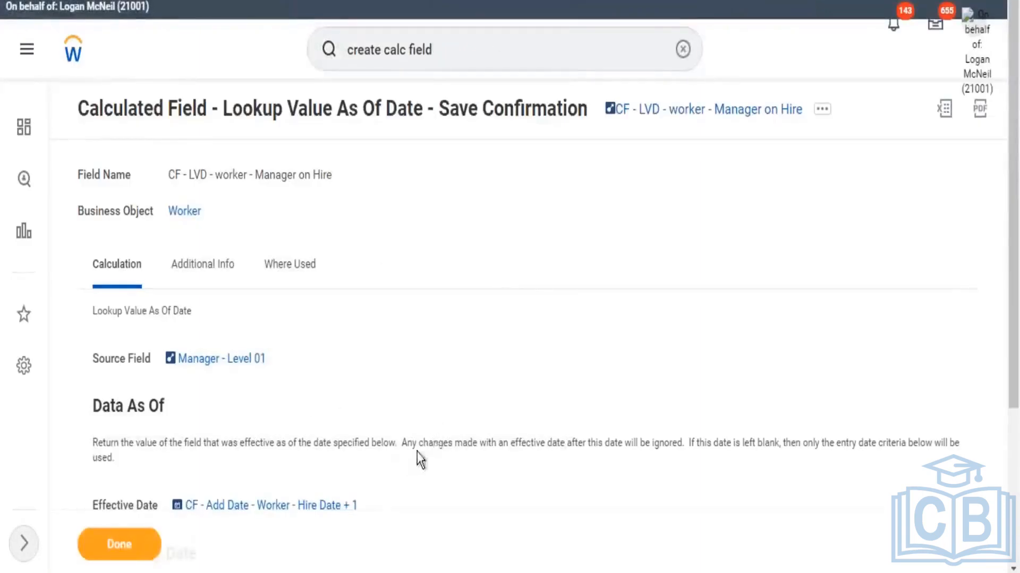
Check the saved calculation settings of the CF - LVD - worker - Manager on Hire field.
scroll(417, 453, "down", 4)
scroll(412, 50, "up", 4)
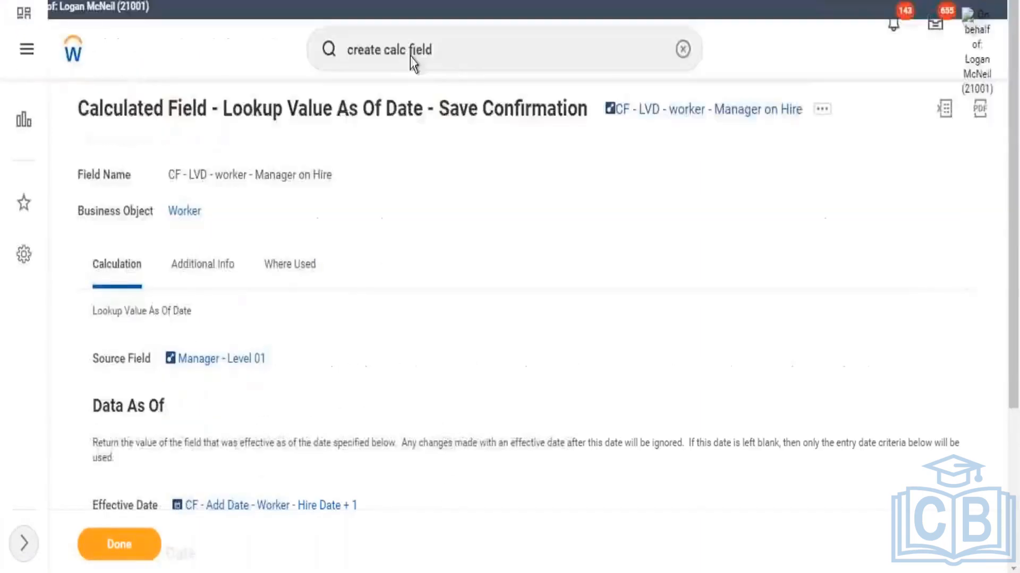
Reopen the CF - LVD - worker - Manager on Hire field for editing and clear its entry date.
left_click(829, 113)
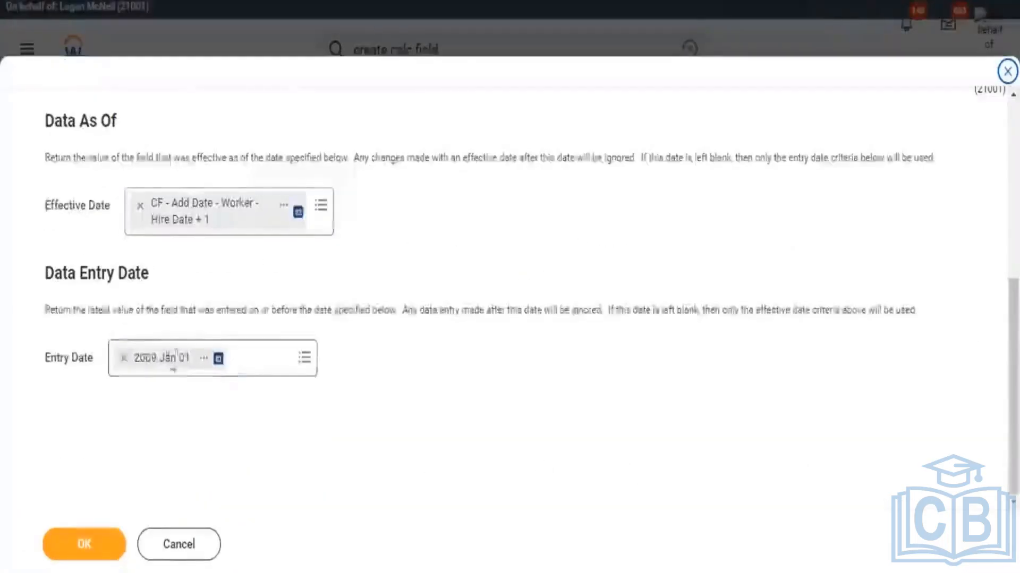
left_click(119, 357)
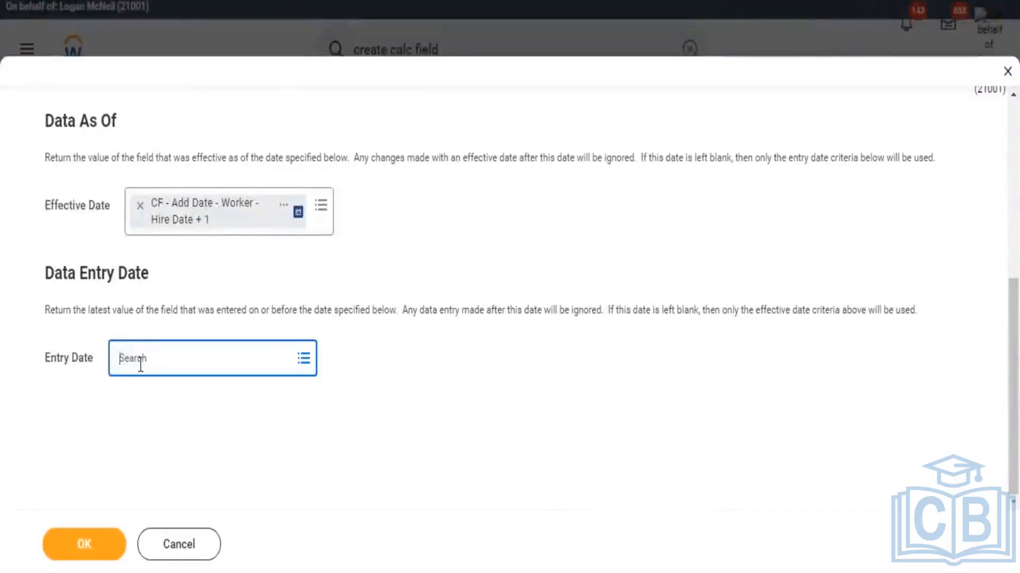
type("2021")
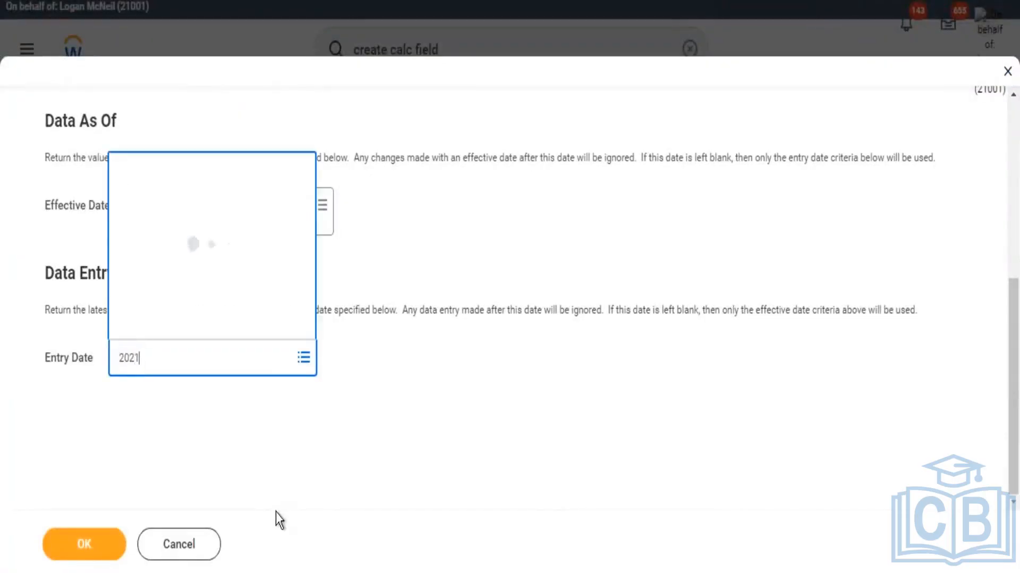
left_click(305, 360)
left_click(471, 260)
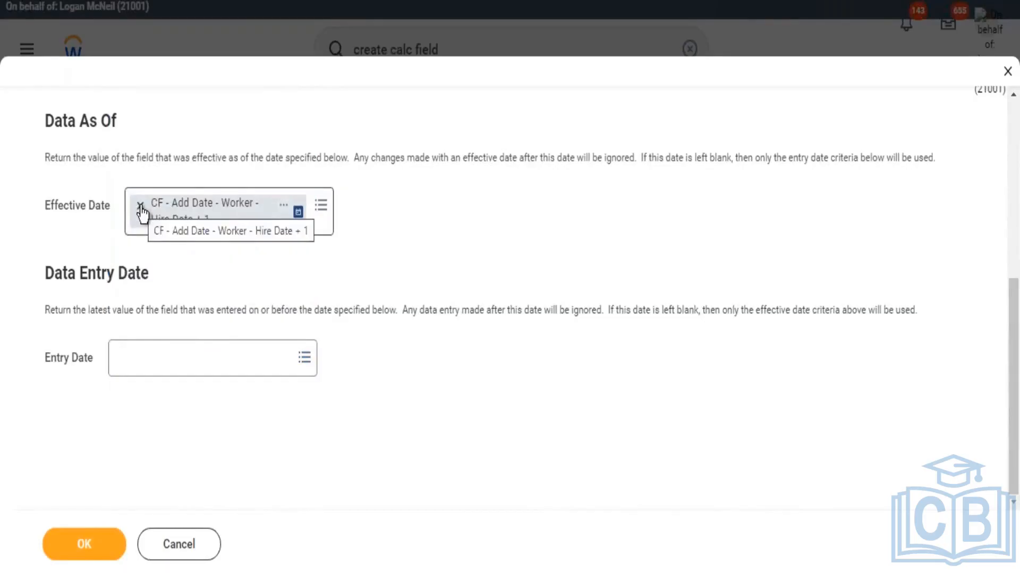
Remove the lookup's effective date and search the available date fields for 2021.
left_click(141, 207)
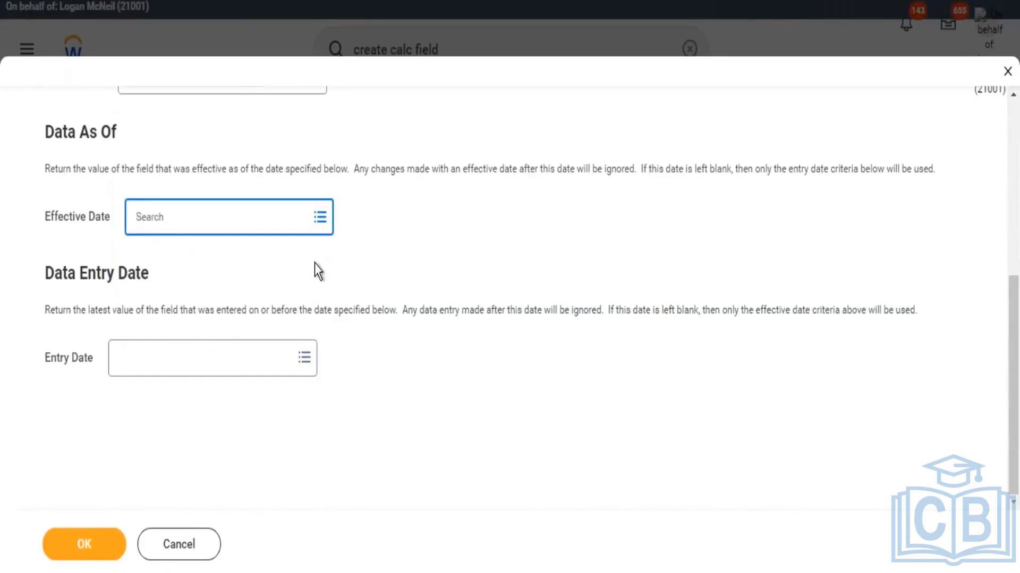
type("2021")
key("Return")
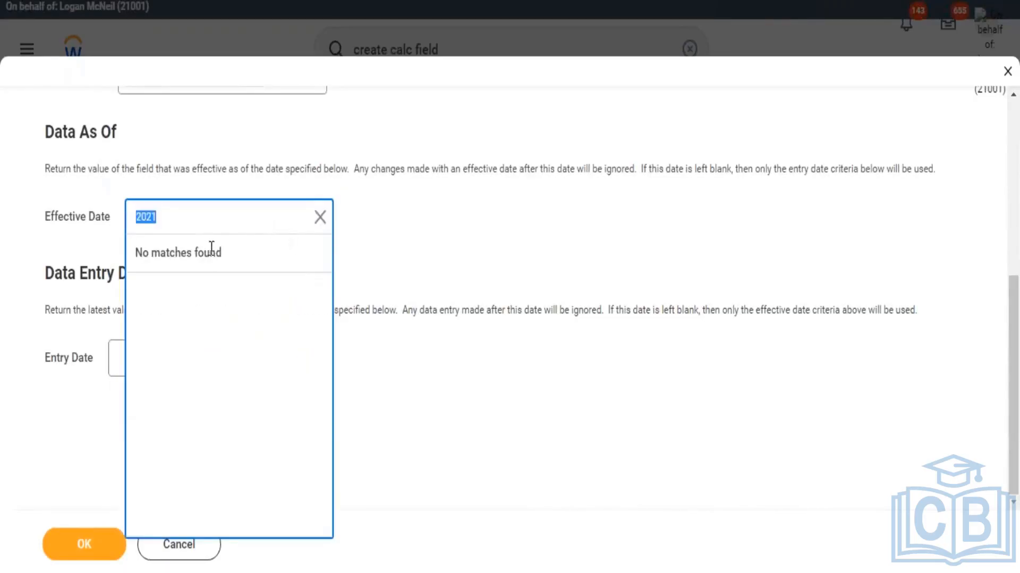
left_click(321, 218)
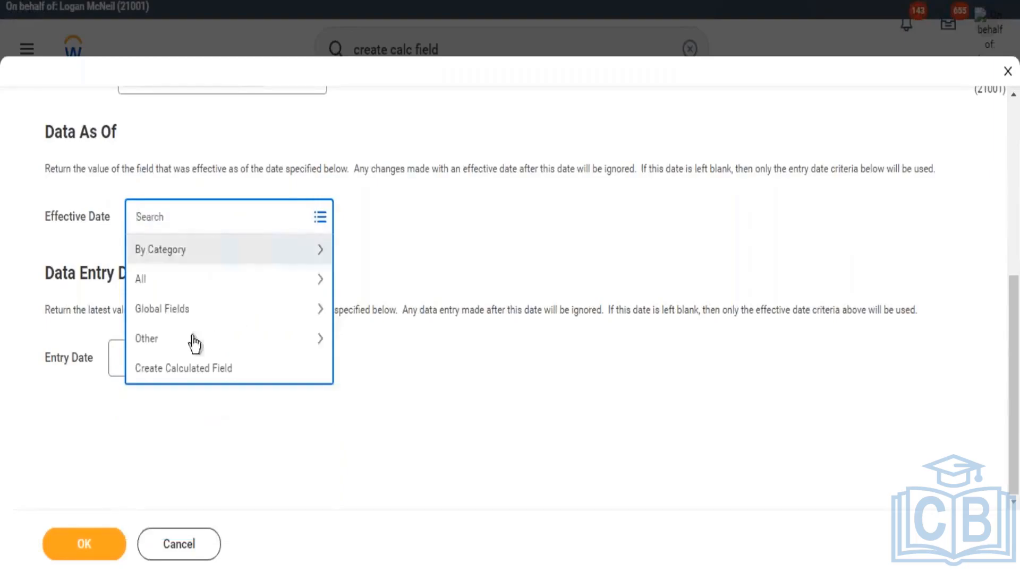
Start a new calculated field named 01.01.2020 on the Global business object with the Date Constant function.
left_click(238, 253)
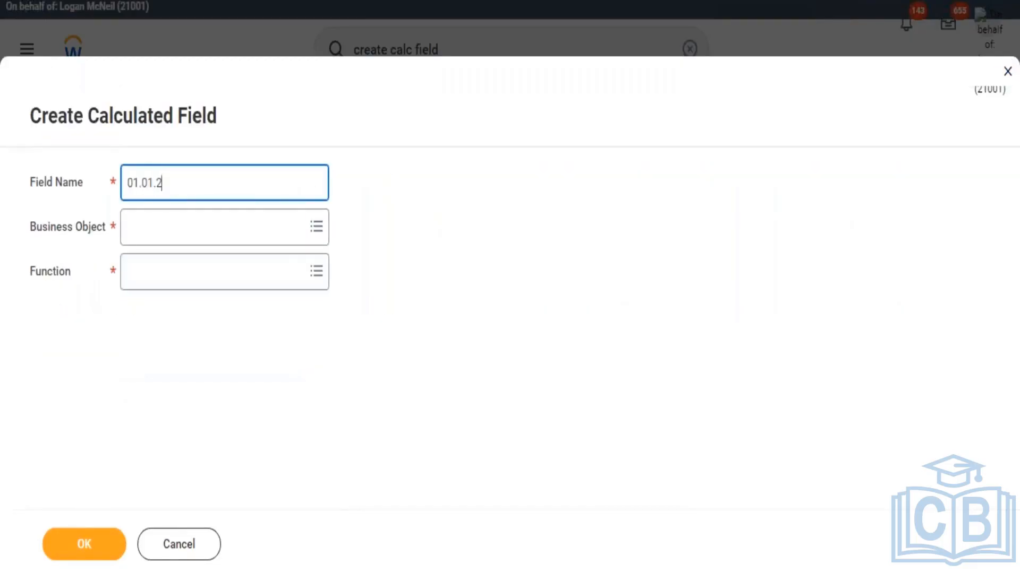
key("Tab")
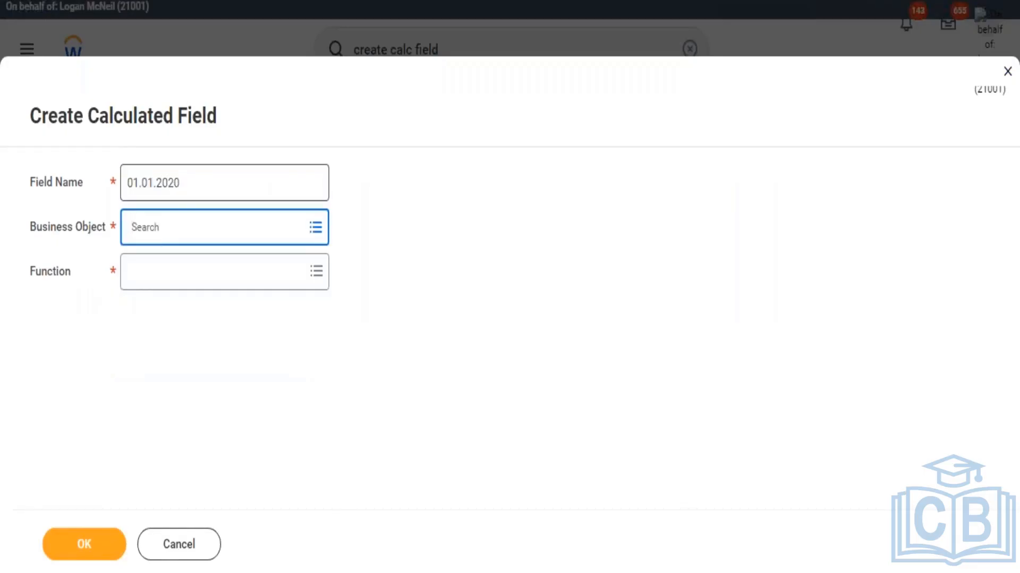
type("global")
key("Return")
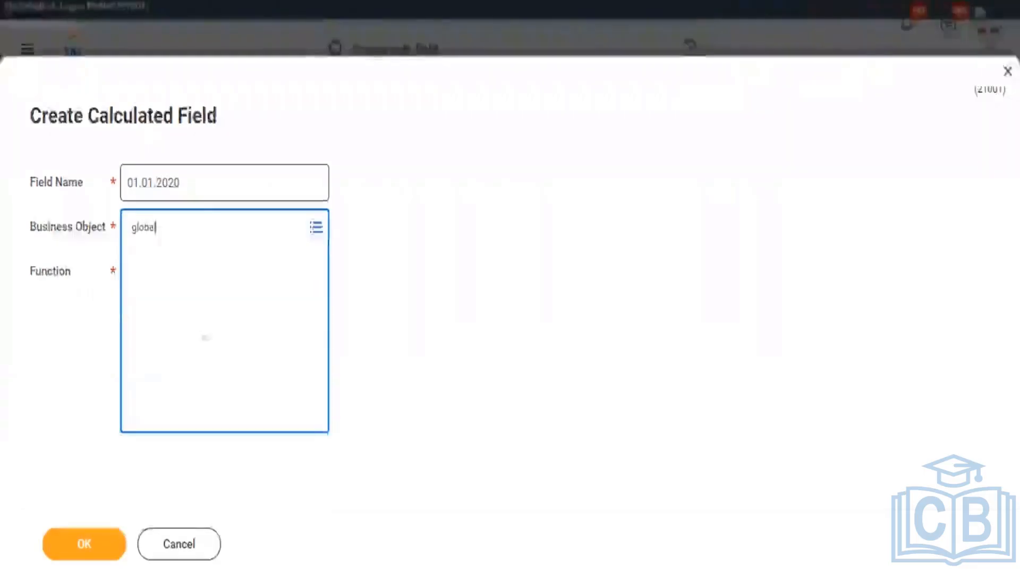
key("Return")
key("Tab")
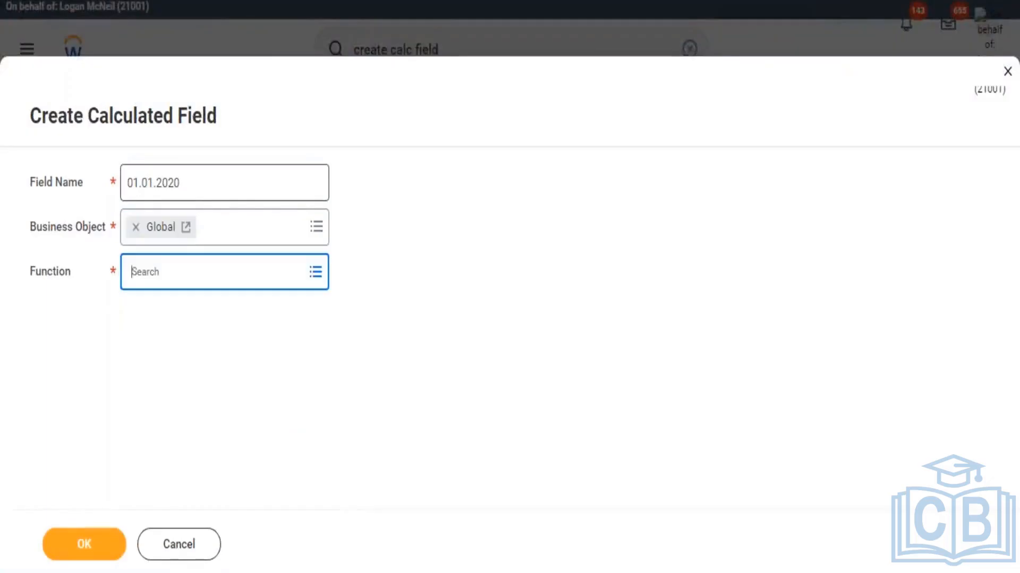
type("cons")
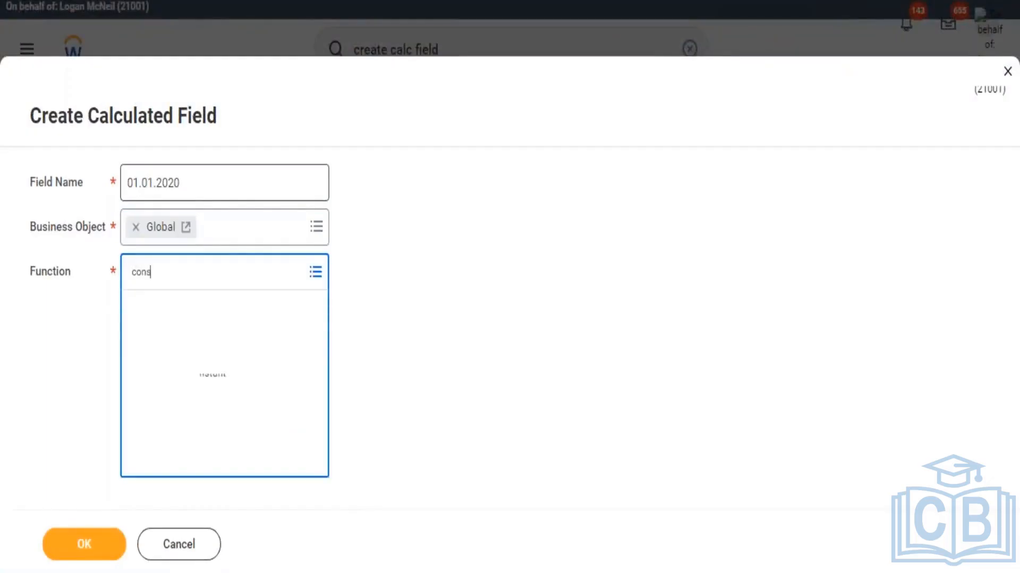
key("Down")
key("Up")
key("Return")
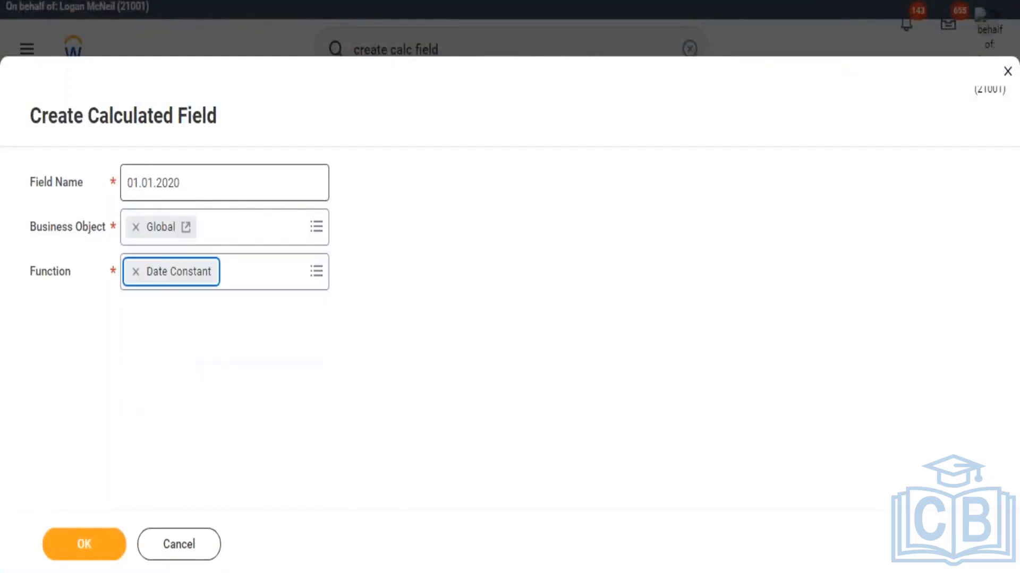
left_click(84, 544)
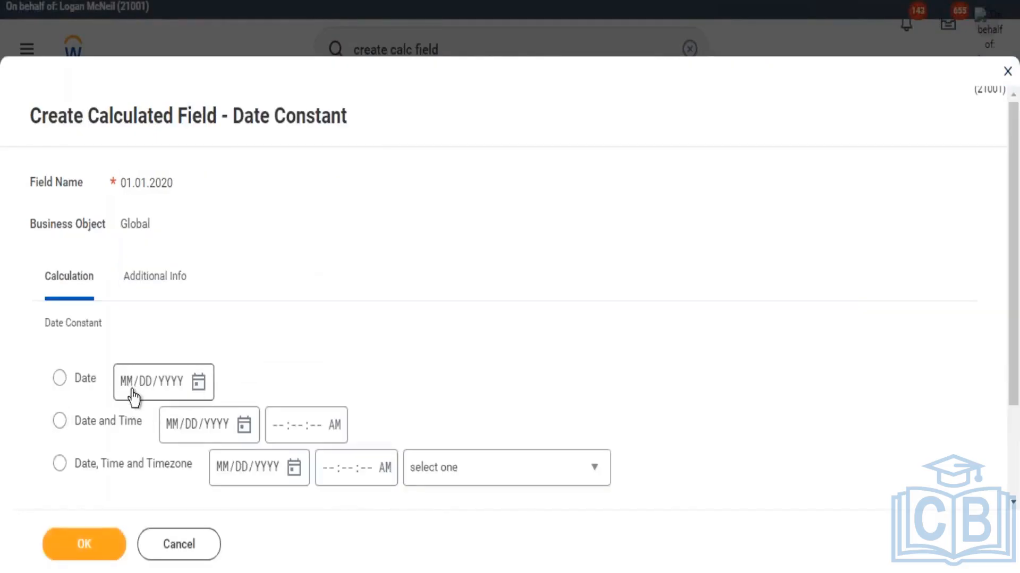
Set the date constant to 01/01/2020 and save both it and the manager lookup that uses it as effective date.
left_click(130, 394)
type("01/01/")
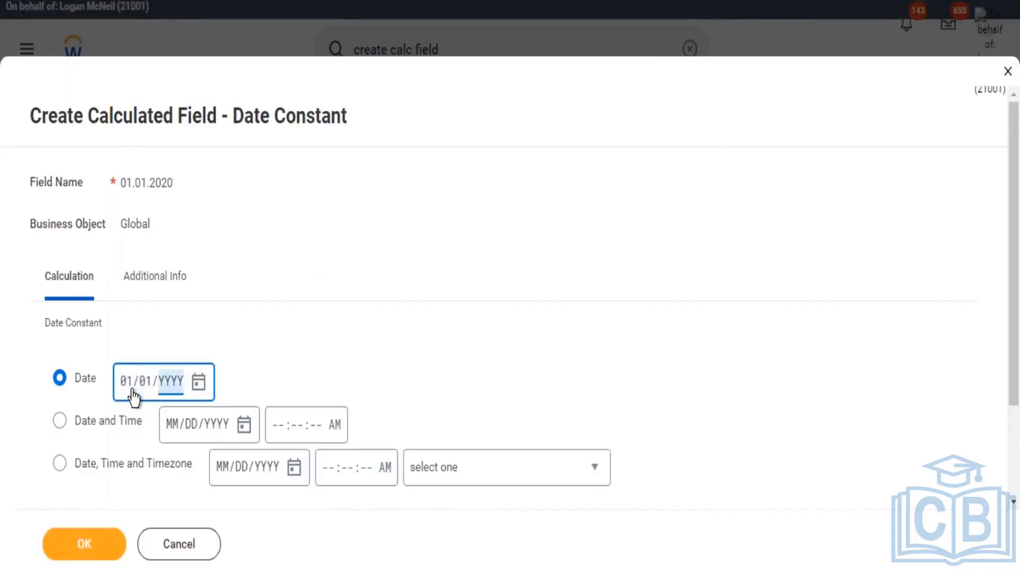
type("2020")
left_click(124, 538)
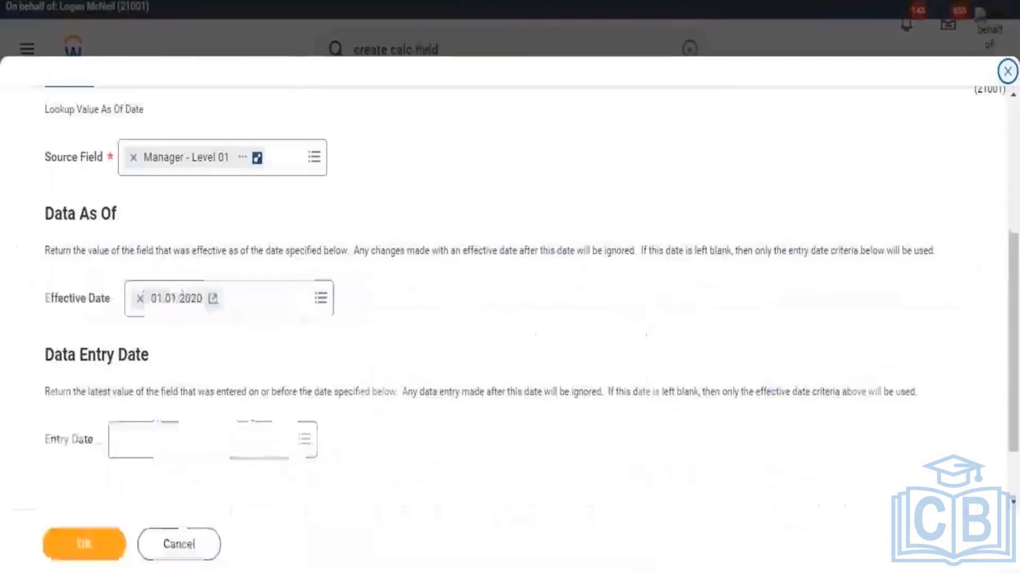
left_click(81, 544)
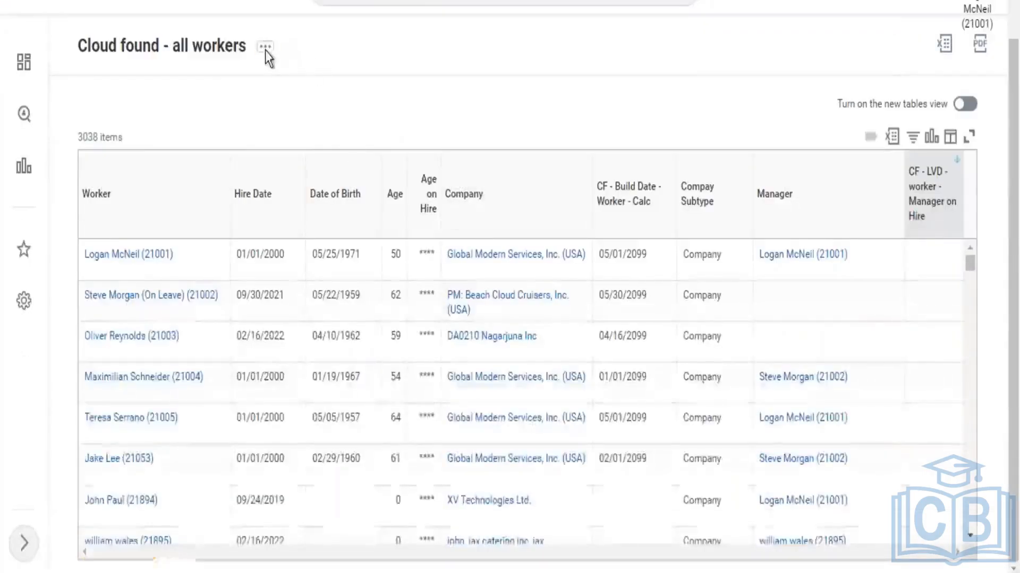
Rerun the Cloud found - all workers report and compare the Manager and Manager on Hire columns.
left_click(266, 46)
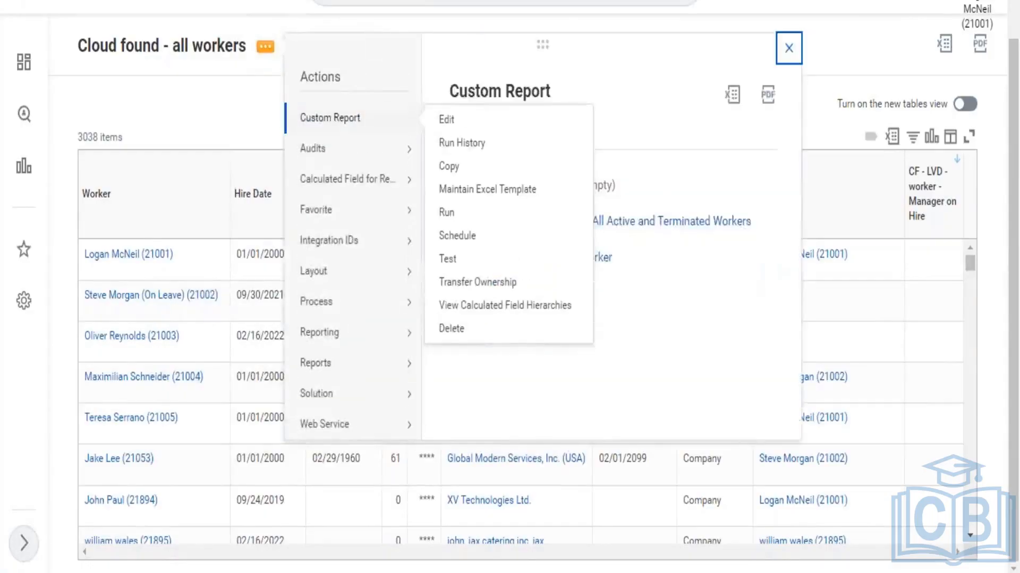
left_click(460, 216)
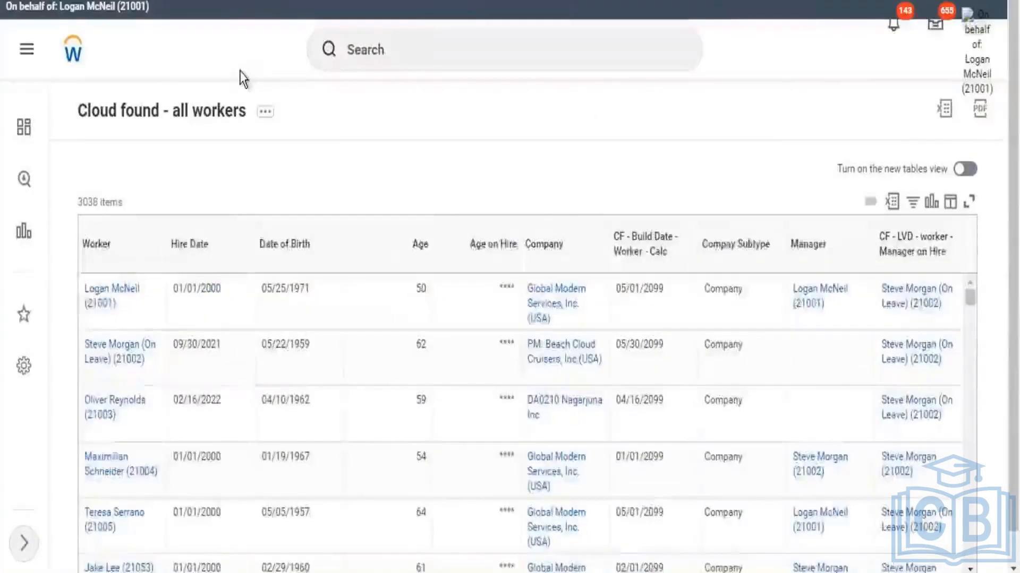
scroll(393, 260, "down", 1)
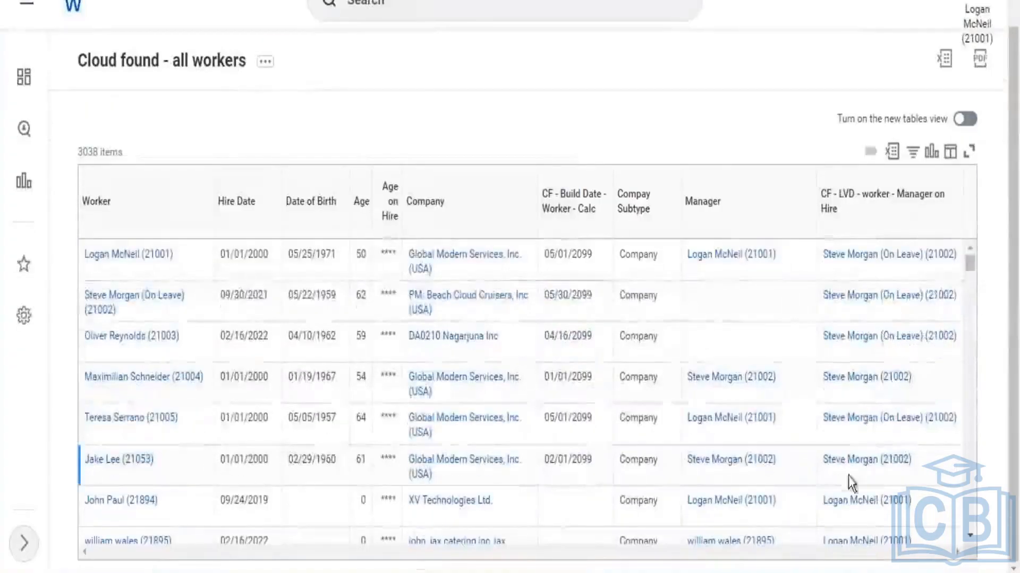
scroll(855, 466, "down", 4)
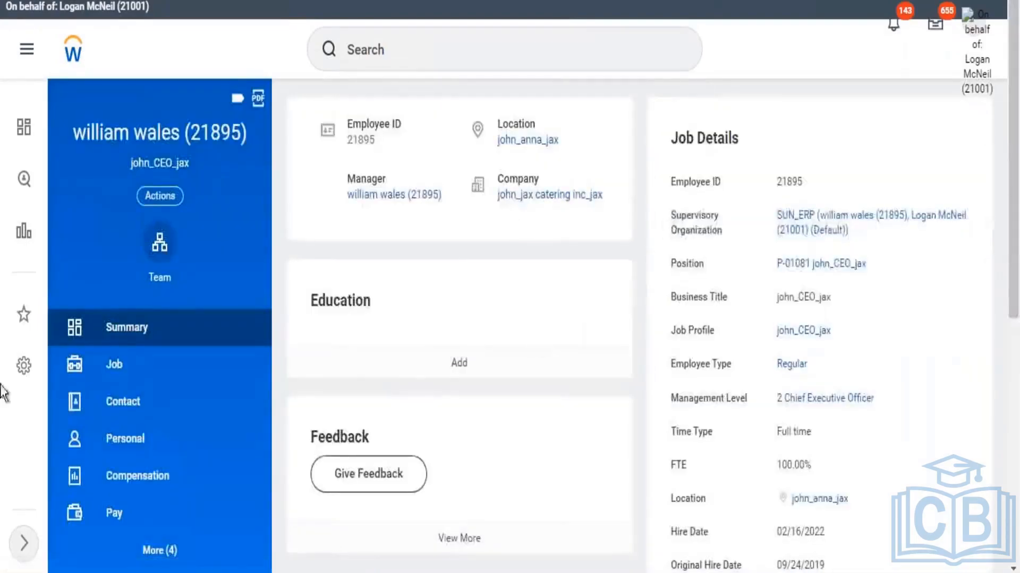
Open the manager history in the job section of worker 21895's profile and examine each manager's start and end dates.
left_click(112, 364)
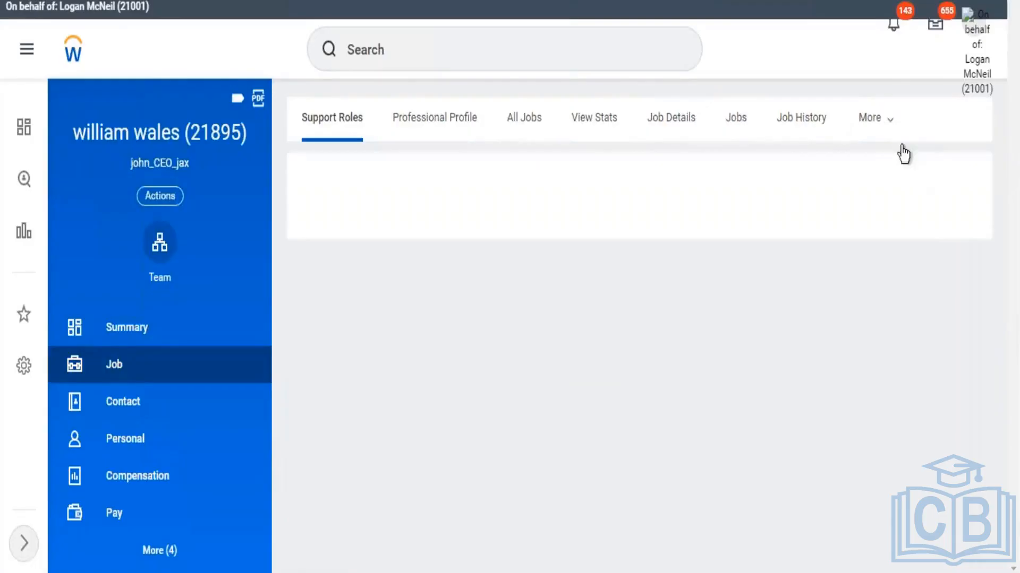
left_click(871, 117)
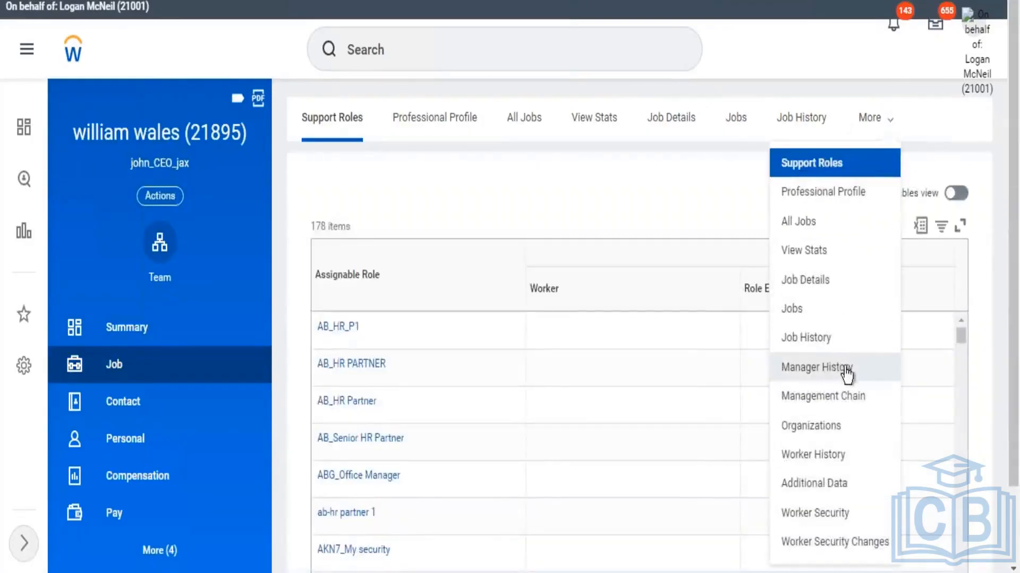
left_click(845, 364)
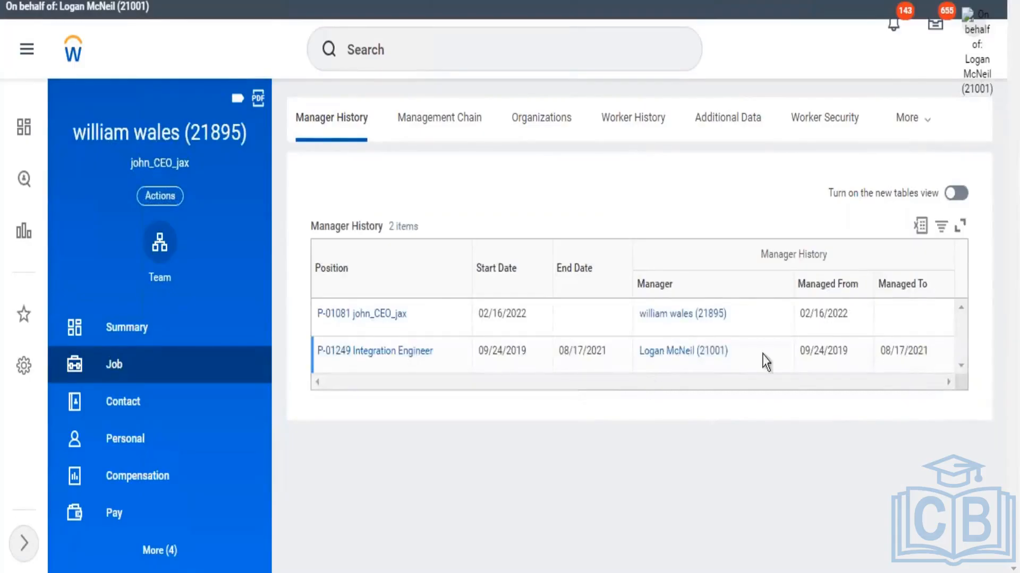
left_click_drag(765, 361, 644, 371)
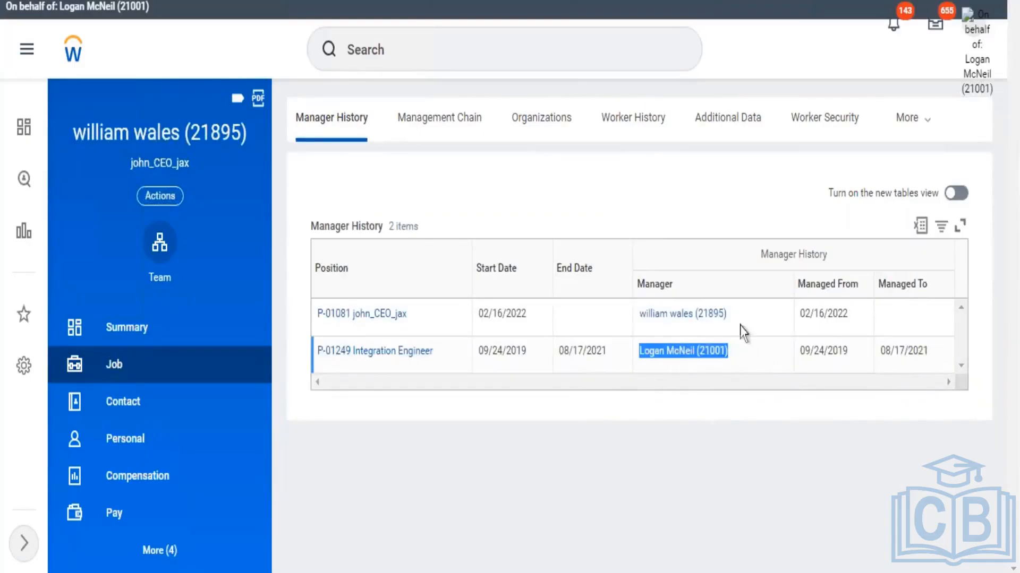
left_click_drag(744, 313, 677, 345)
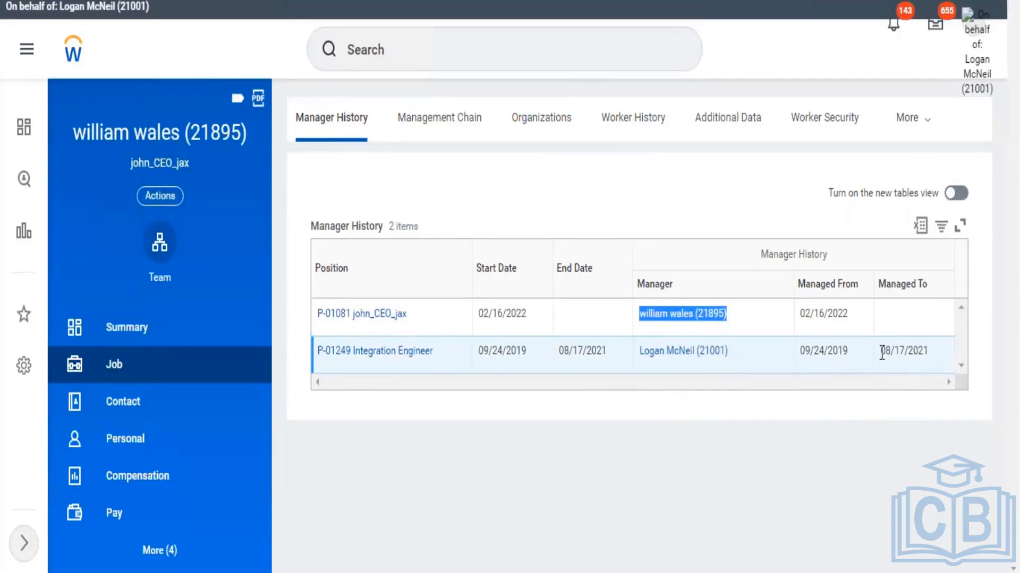
left_click_drag(881, 353, 930, 352)
left_click_drag(800, 352, 921, 338)
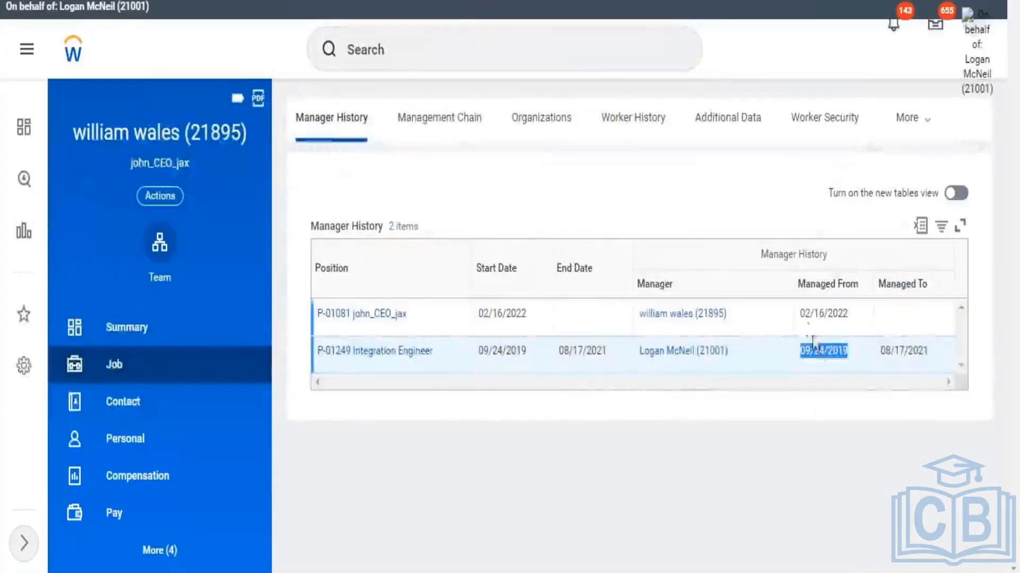
left_click(829, 354)
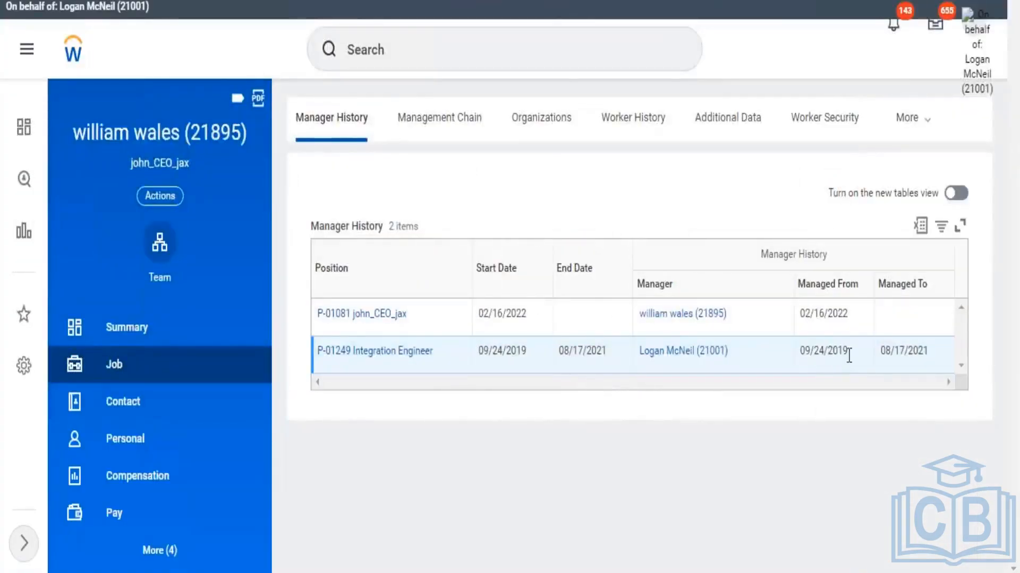
double_click(839, 352)
Check the worker's original hire date in the job details of the profile summary.
left_click(122, 327)
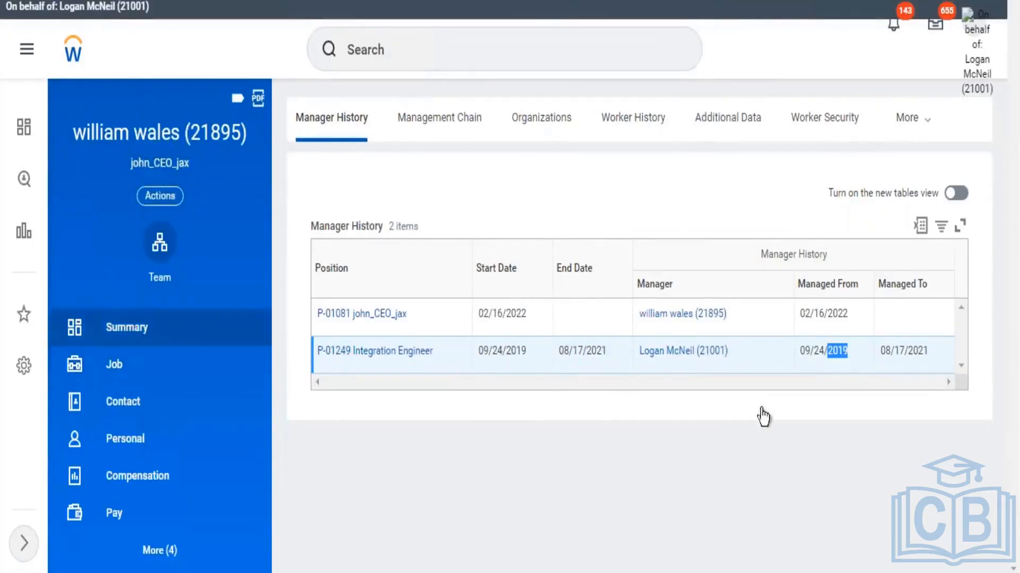
scroll(850, 393, "down", 3)
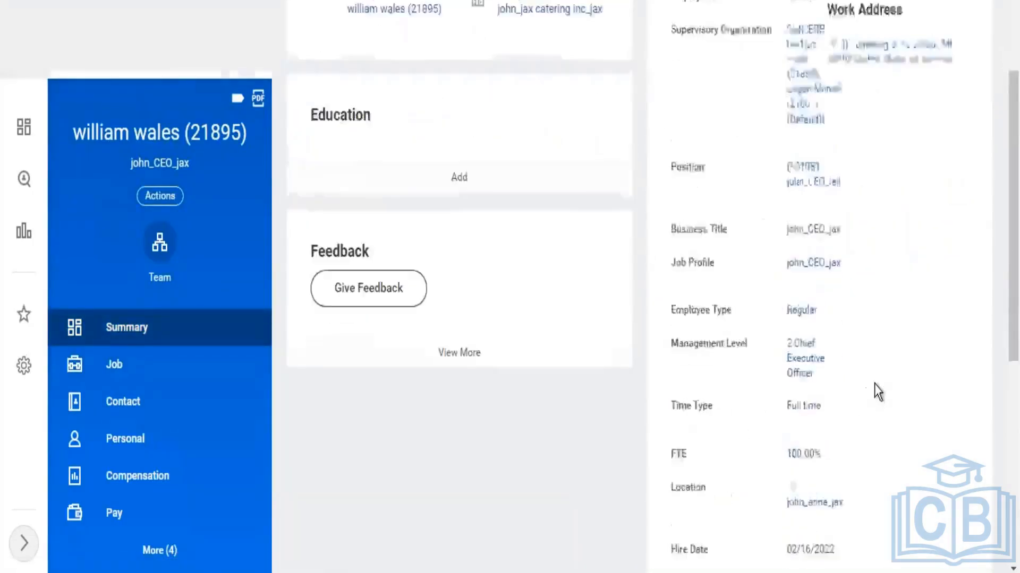
scroll(876, 391, "down", 2)
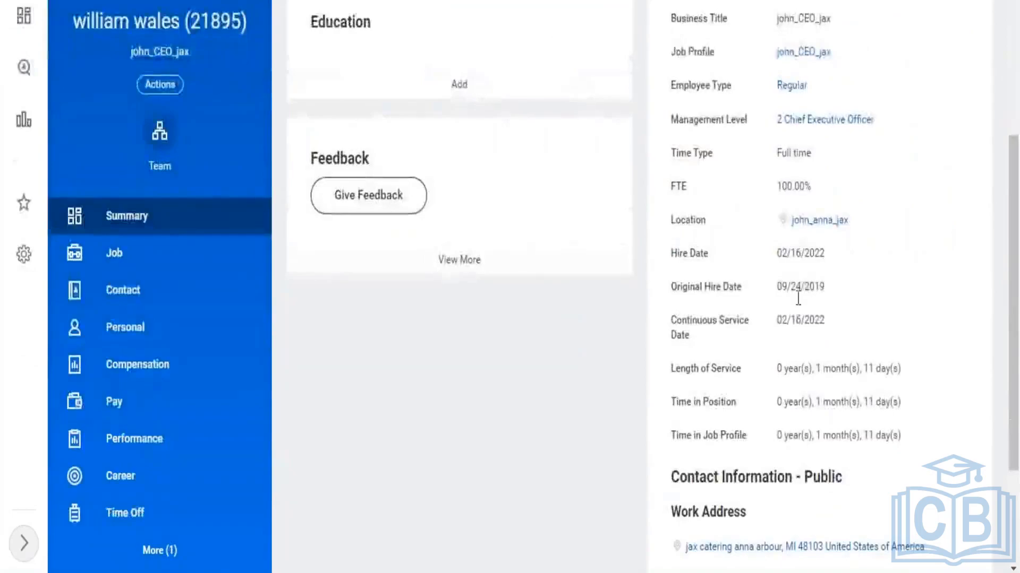
left_click_drag(780, 293, 825, 291)
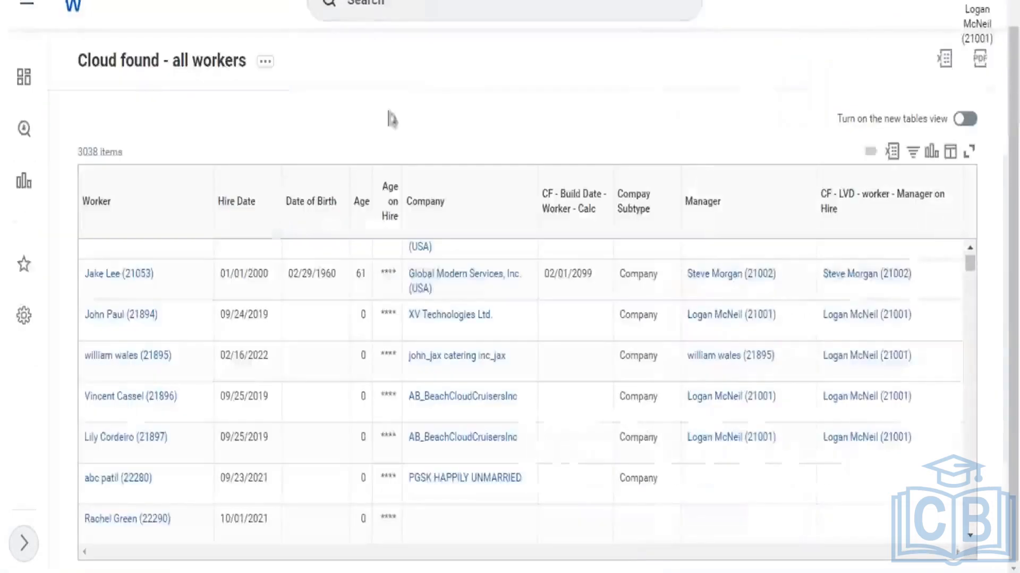
Review the report rows again and return to the worker's manager history to compare the earlier manager.
scroll(191, 357, "up", 5)
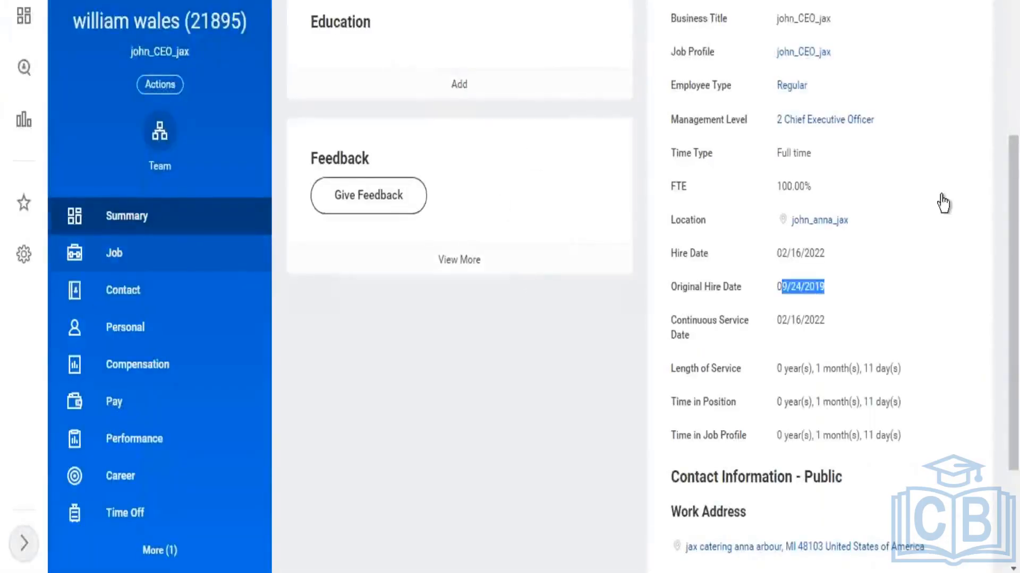
left_click(186, 254)
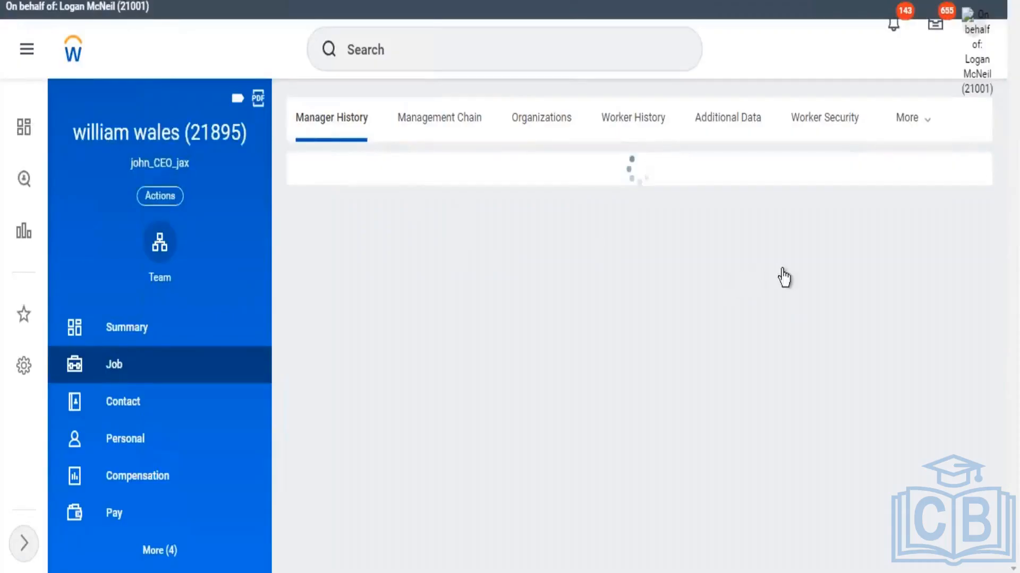
mouse_move(681, 362)
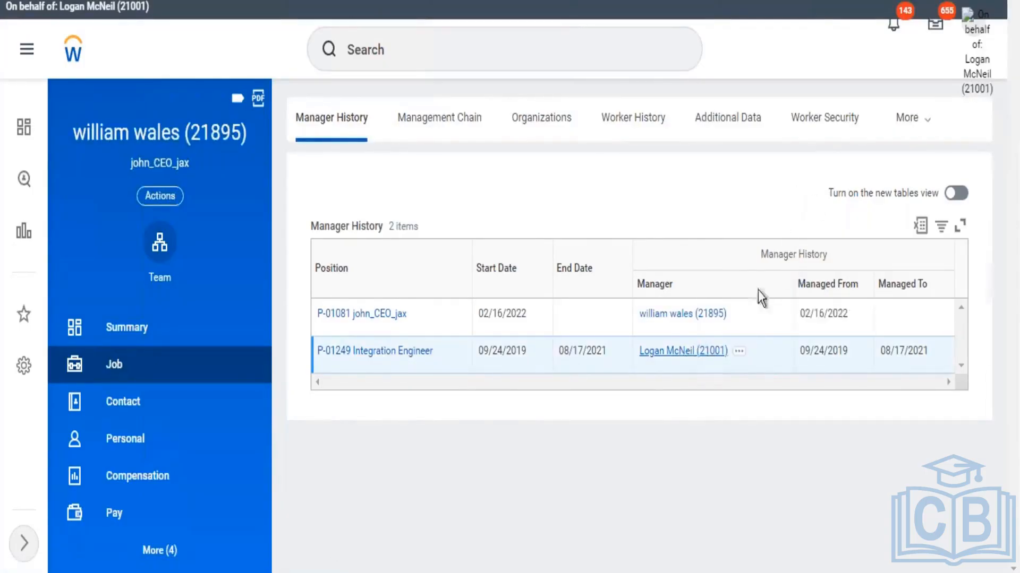
Open the earlier manager's own profile and examine the managed-from dates in the manager history of the job section.
left_click(706, 348)
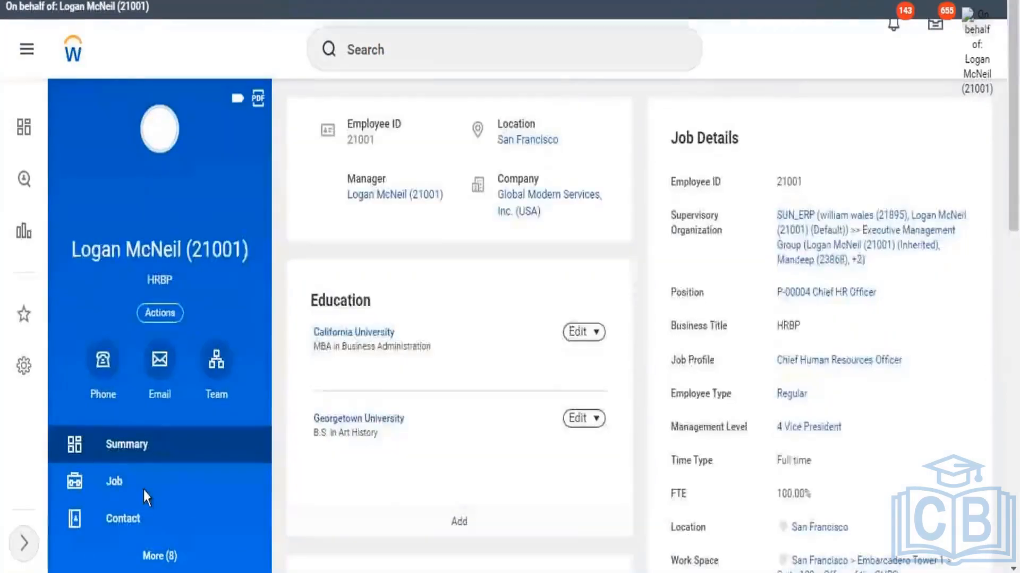
left_click(132, 495)
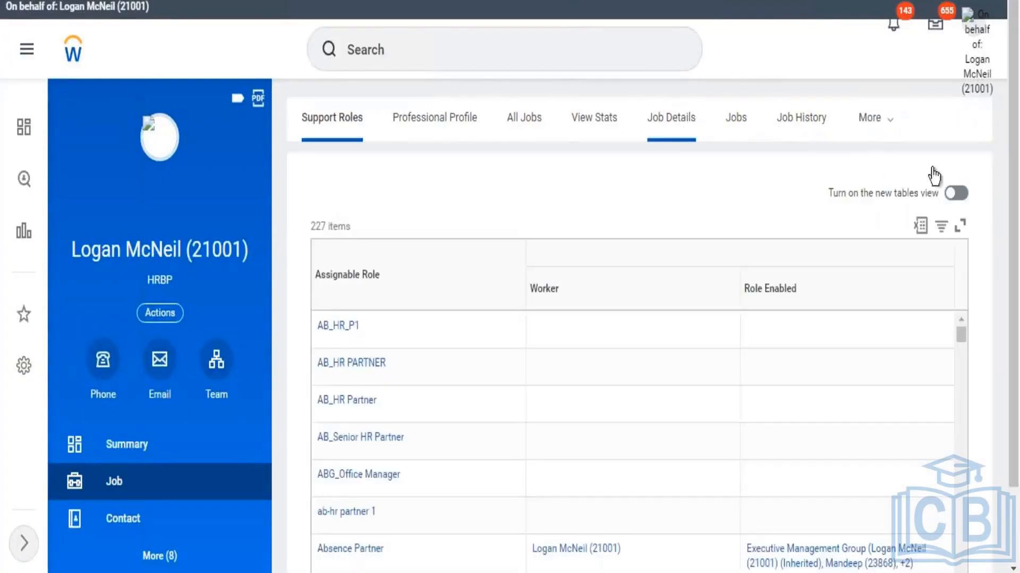
left_click(872, 118)
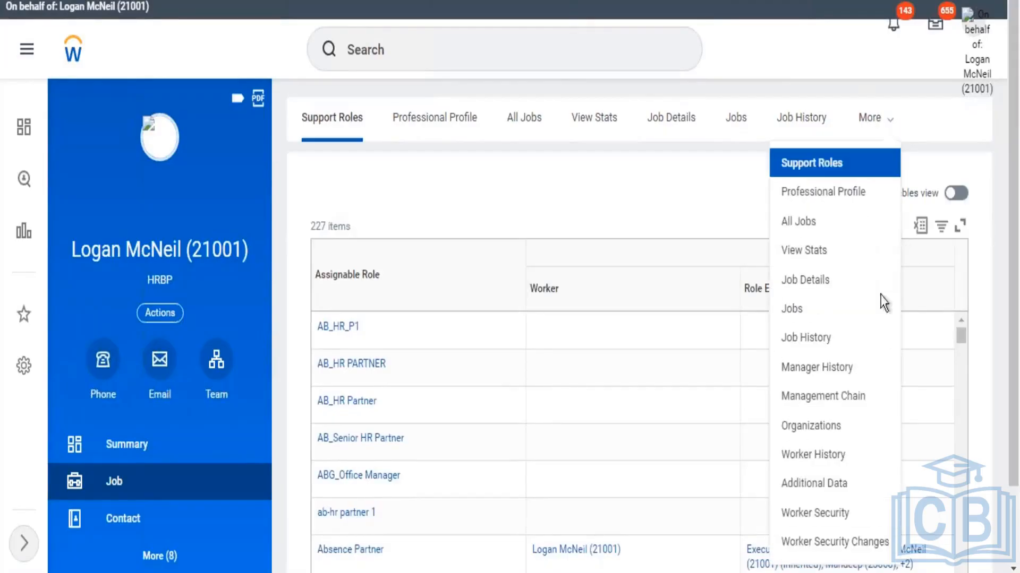
left_click(826, 457)
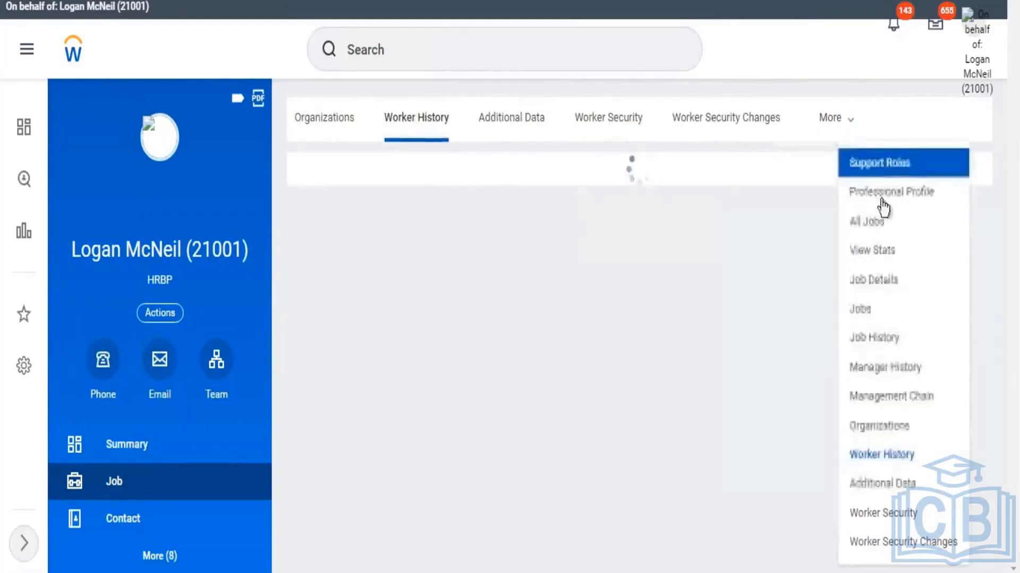
left_click(884, 366)
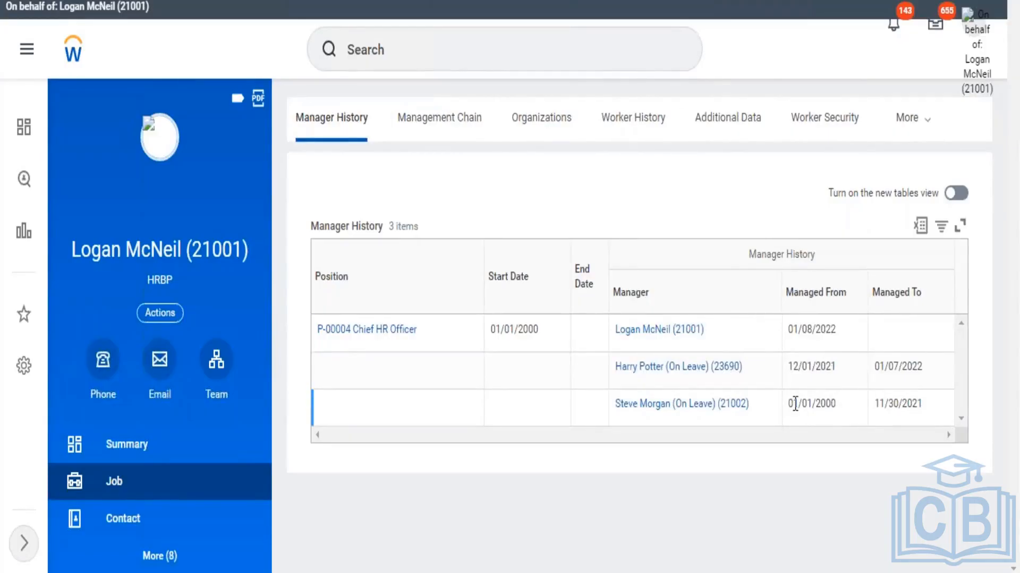
left_click_drag(793, 403, 826, 405)
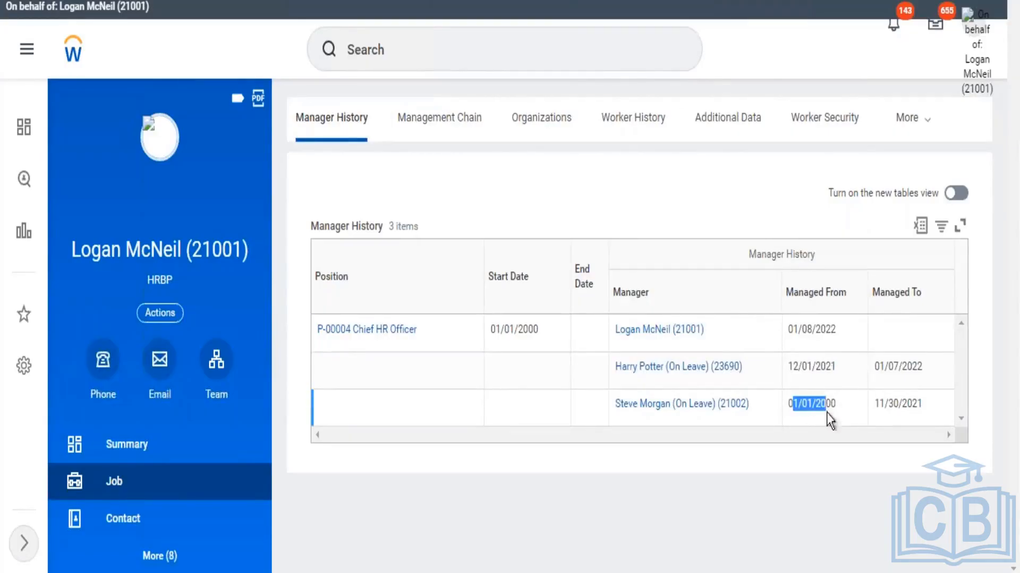
Check the hire date and continuous service date in the job details of this manager's profile summary.
left_click(144, 451)
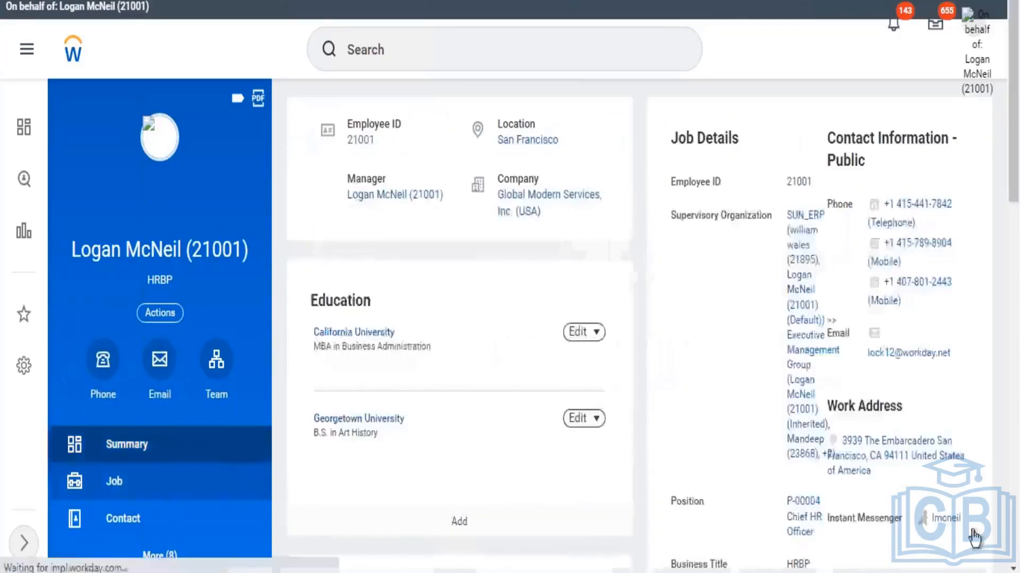
scroll(751, 391, "down", 2)
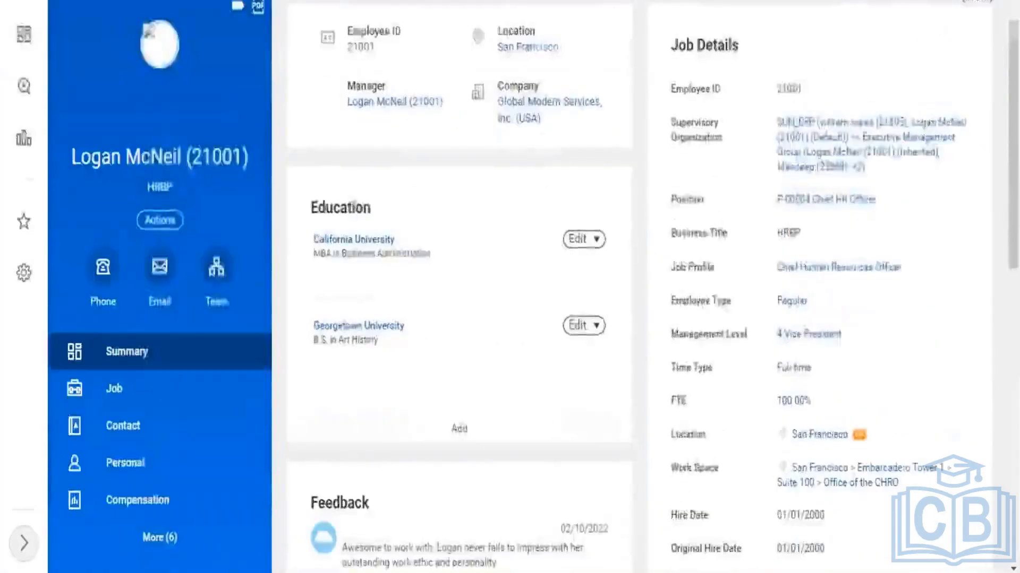
scroll(798, 516, "down", 2)
left_click_drag(783, 489, 810, 489)
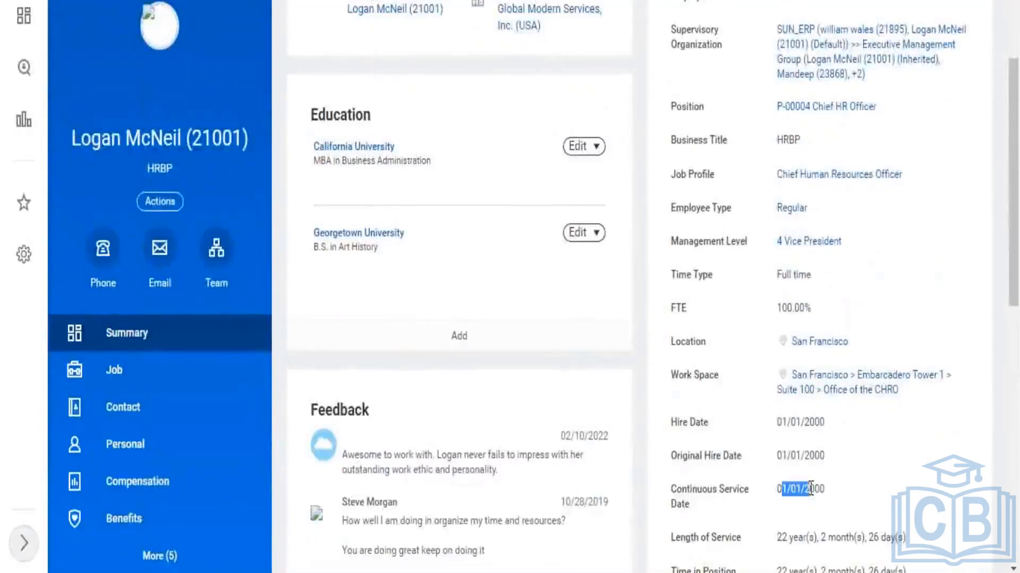
left_click_drag(786, 423, 821, 420)
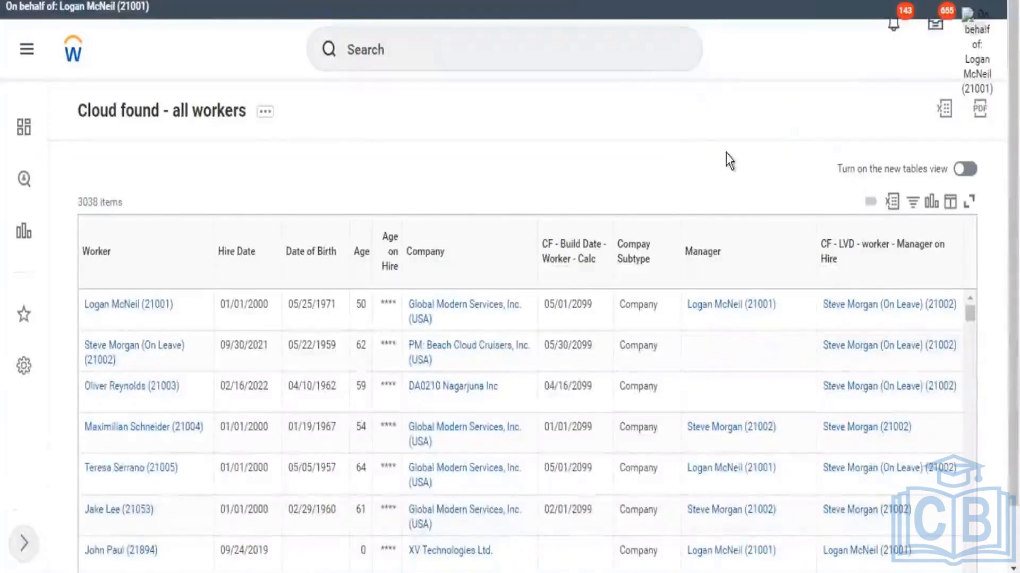
Compare the Manager and CF - LVD - worker - Manager on Hire columns across the report rows against the profile's manager history.
scroll(692, 145, "down", 6)
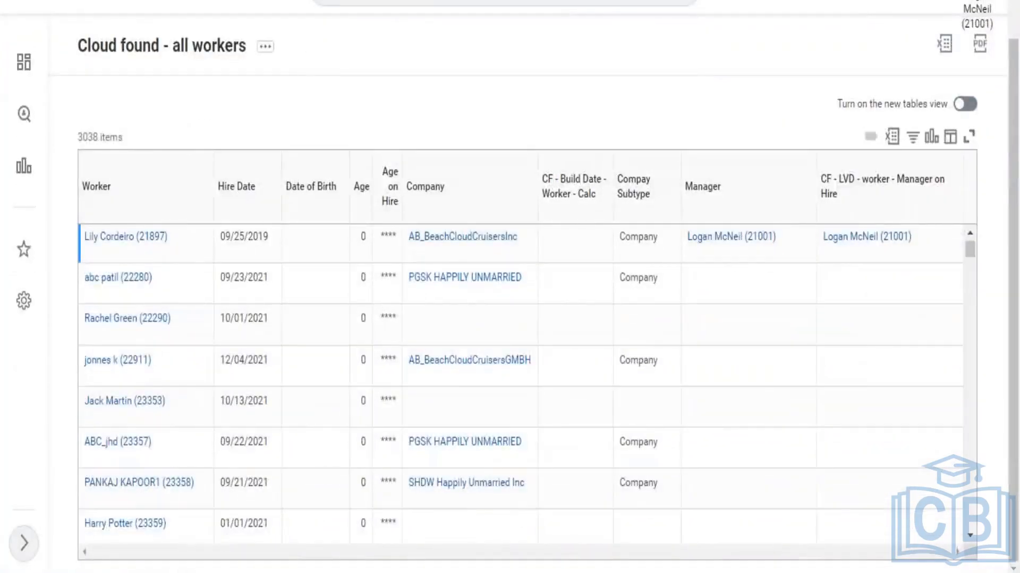
scroll(910, 448, "down", 5)
scroll(910, 449, "up", 10)
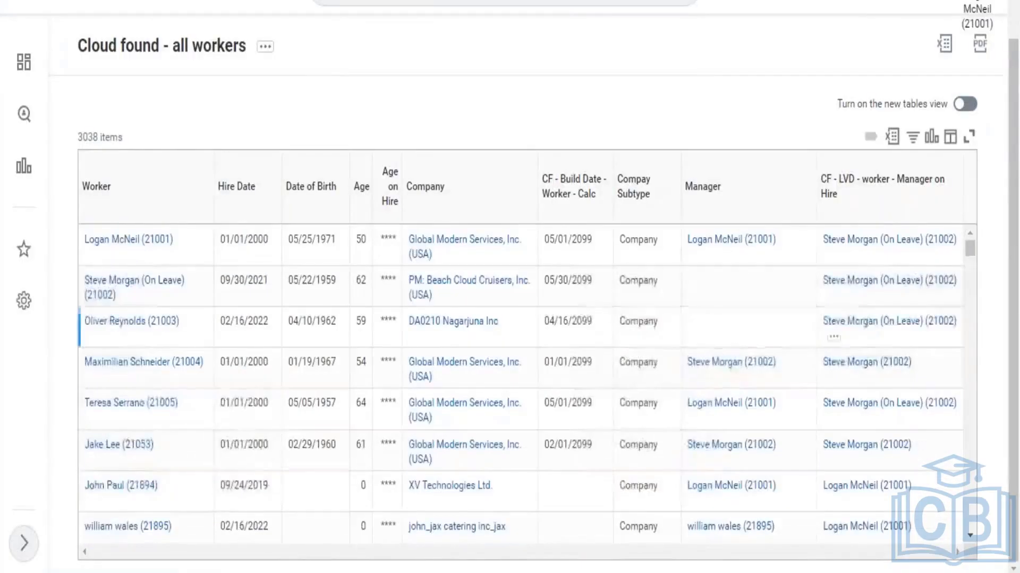
scroll(884, 348, "down", 4)
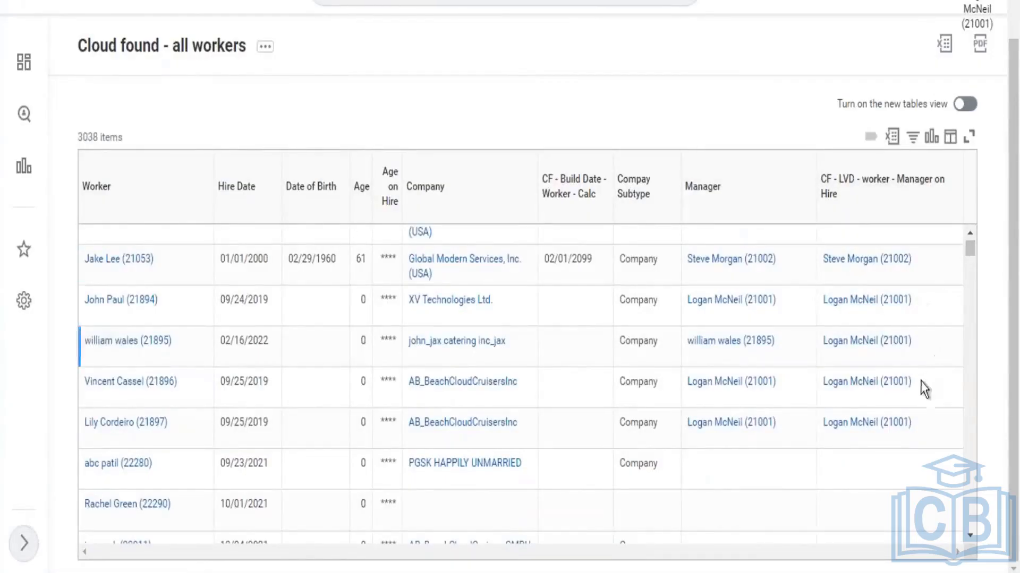
scroll(911, 395, "down", 5)
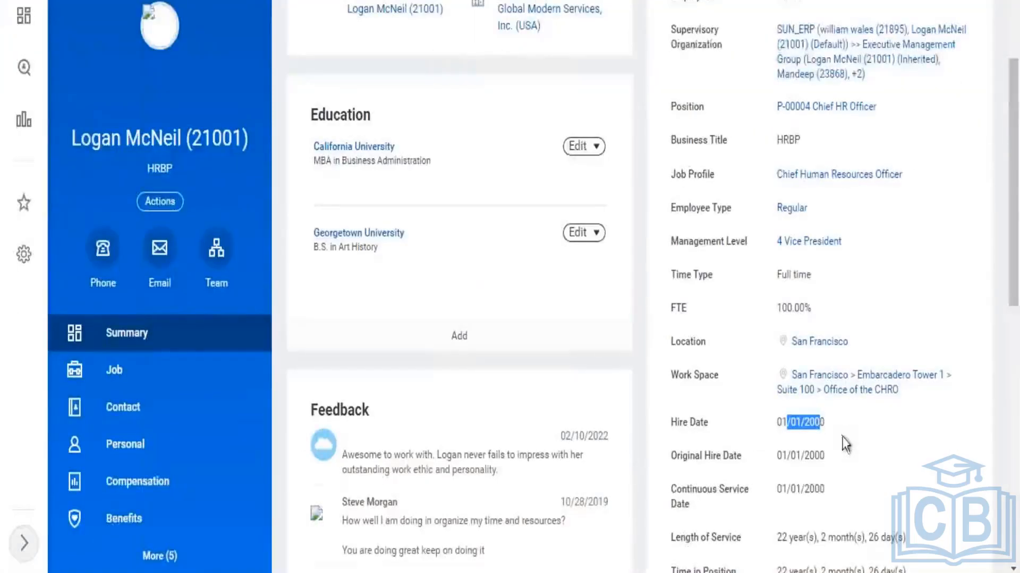
left_click(122, 384)
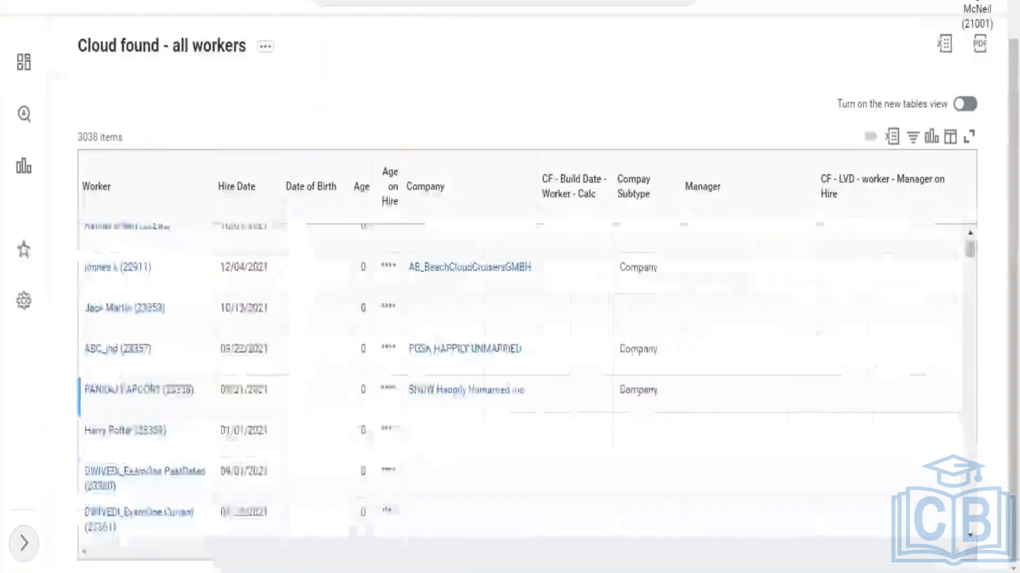
scroll(208, 390, "up", 10)
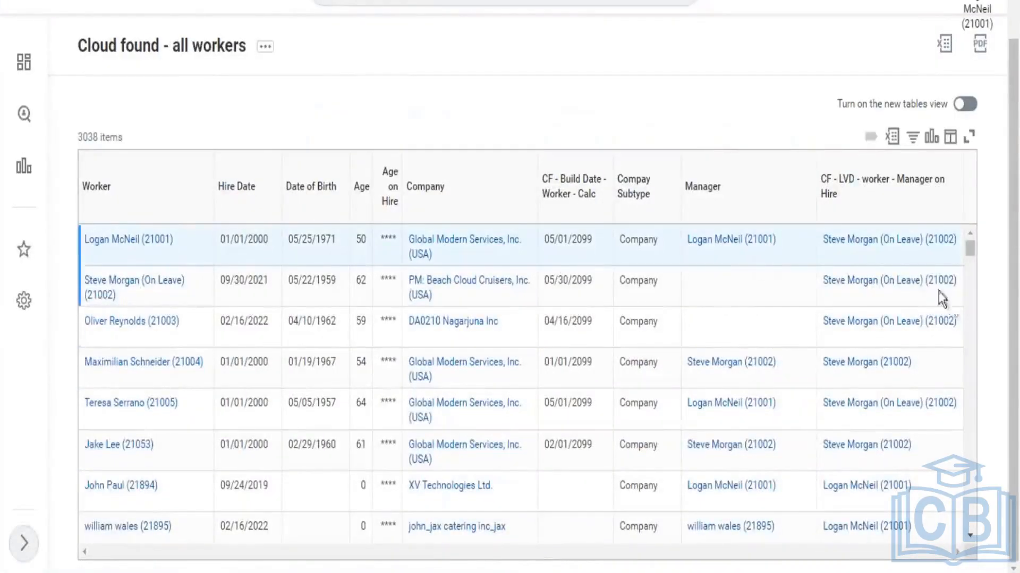
left_click_drag(856, 243, 956, 282)
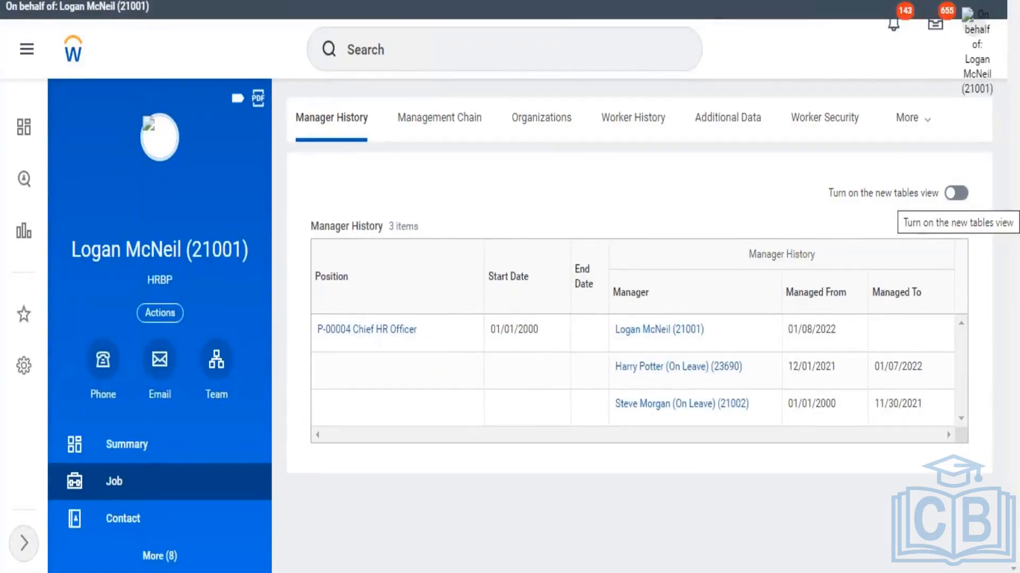
Review the effective date and source field in the CF - LVD - worker - Manager on Hire calculated field's definition.
scroll(637, 239, "down", 1)
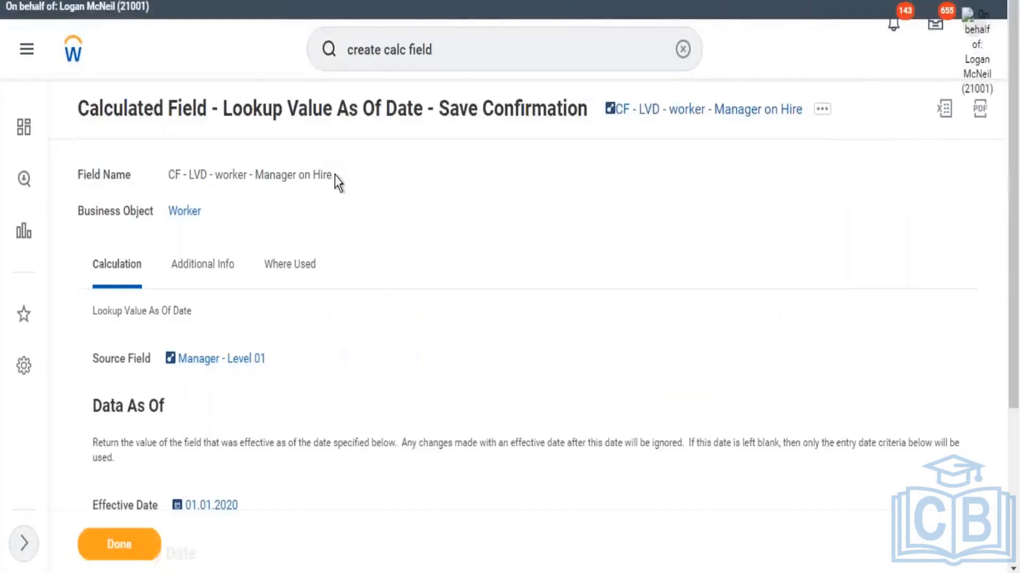
scroll(335, 175, "down", 5)
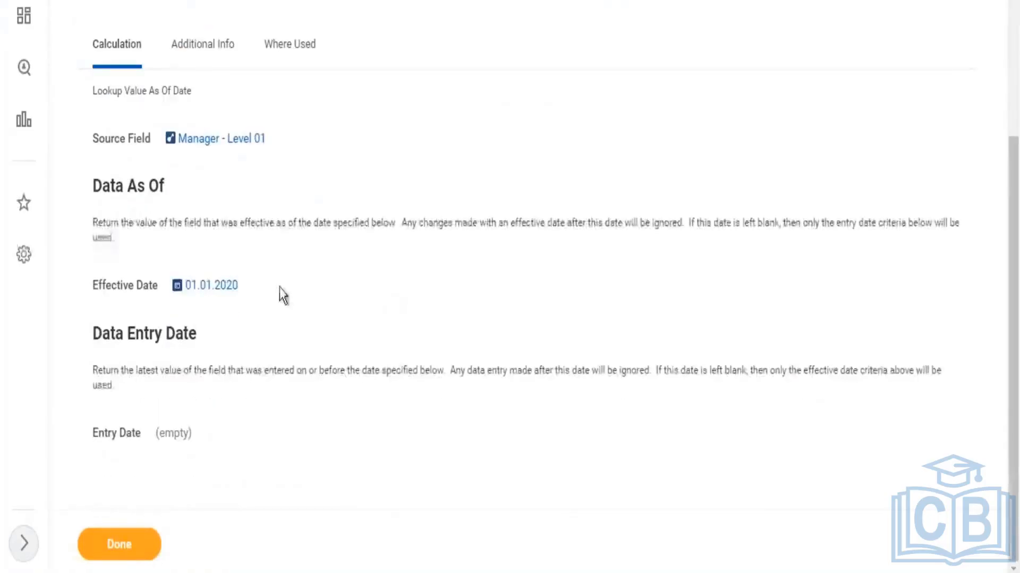
left_click_drag(256, 286, 169, 287)
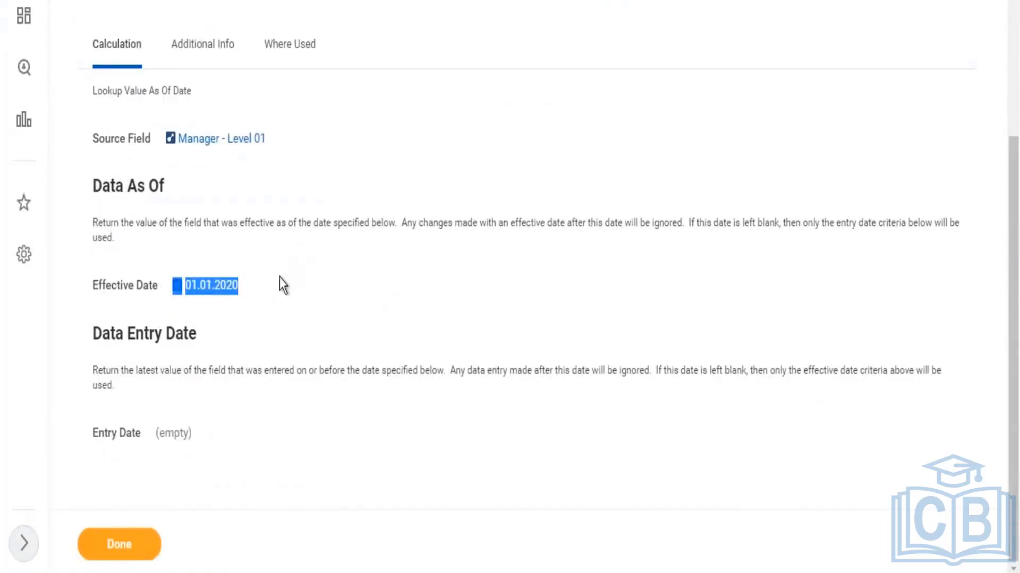
left_click_drag(279, 293, 171, 297)
left_click_drag(267, 139, 111, 140)
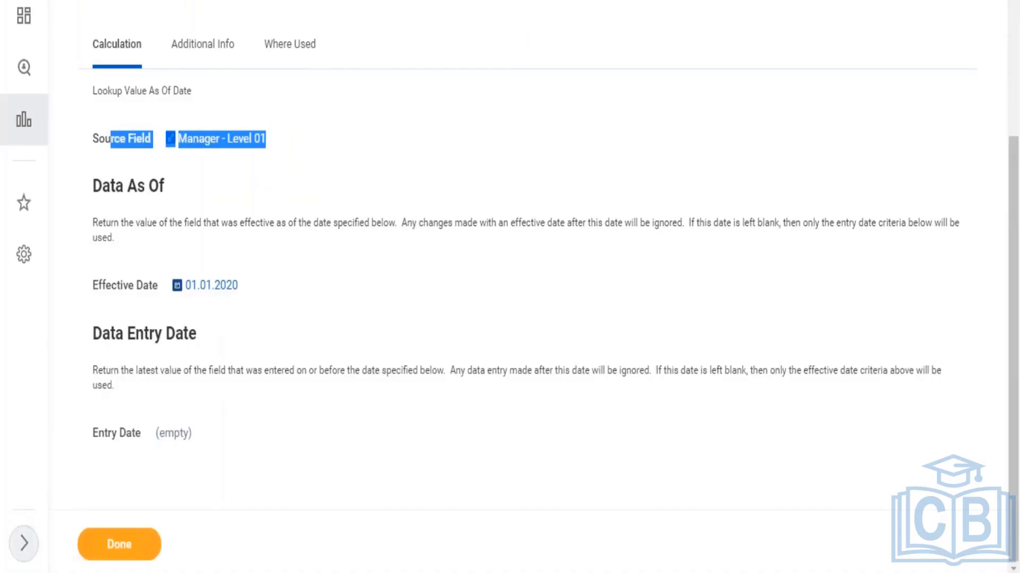